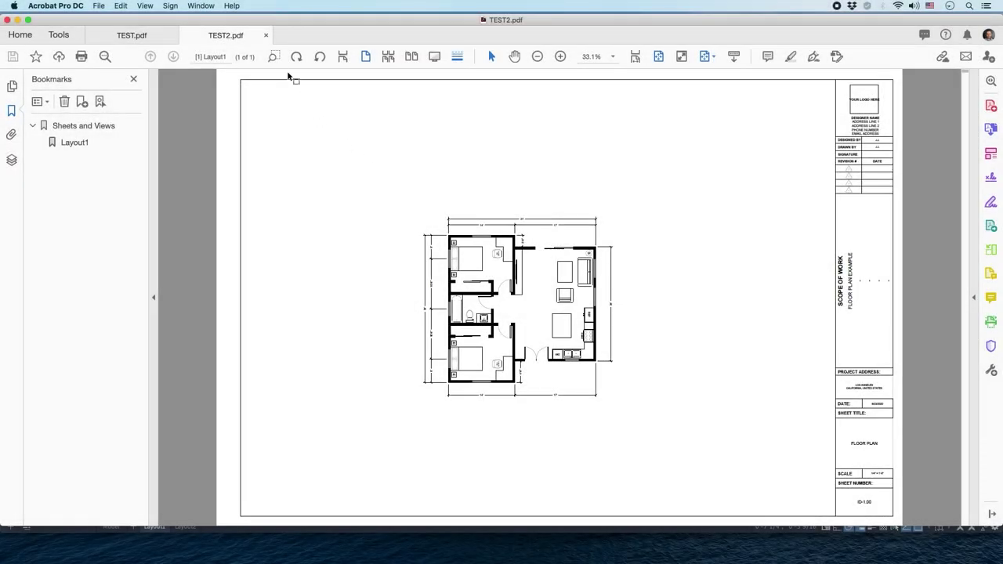
Marquee-zoom onto the floor plan on the TEST2.pdf page in Acrobat.
{"action": "left_click_drag", "start_coordinate": [382, 191], "coordinate": [653, 426]}
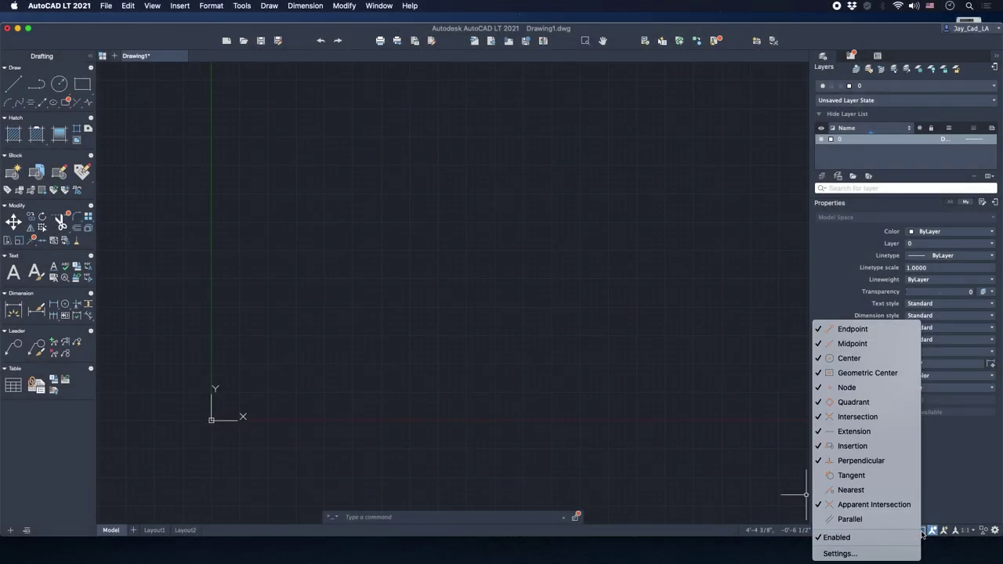
Adjust the object snap settings and start the plan's rectangle.
{"action": "left_click", "coordinate": [909, 553]}
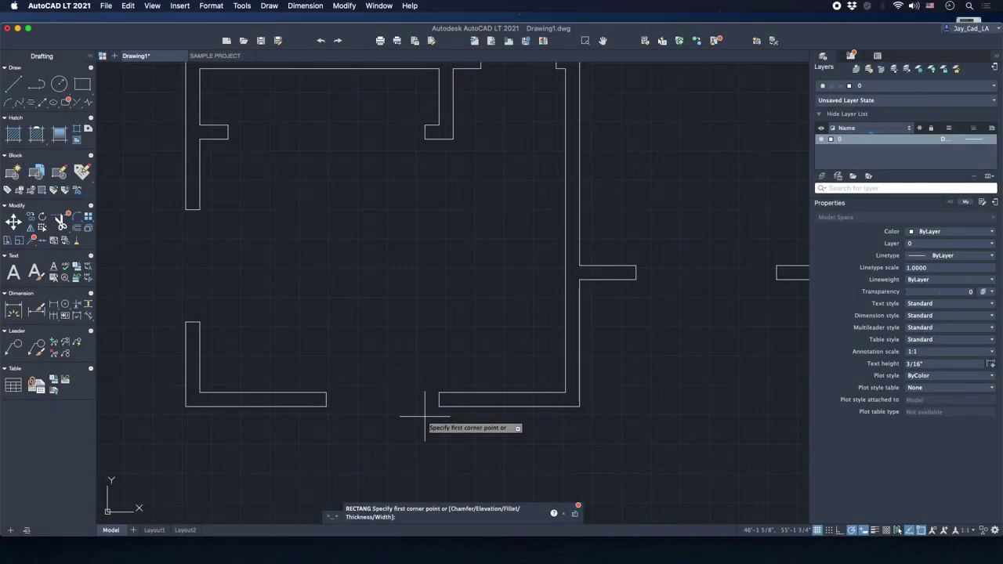
{"action": "scroll", "coordinate": [295, 320], "scroll_direction": "down", "scroll_amount": 5}
{"action": "left_click", "coordinate": [216, 329]}
{"action": "right_click", "coordinate": [369, 168]}
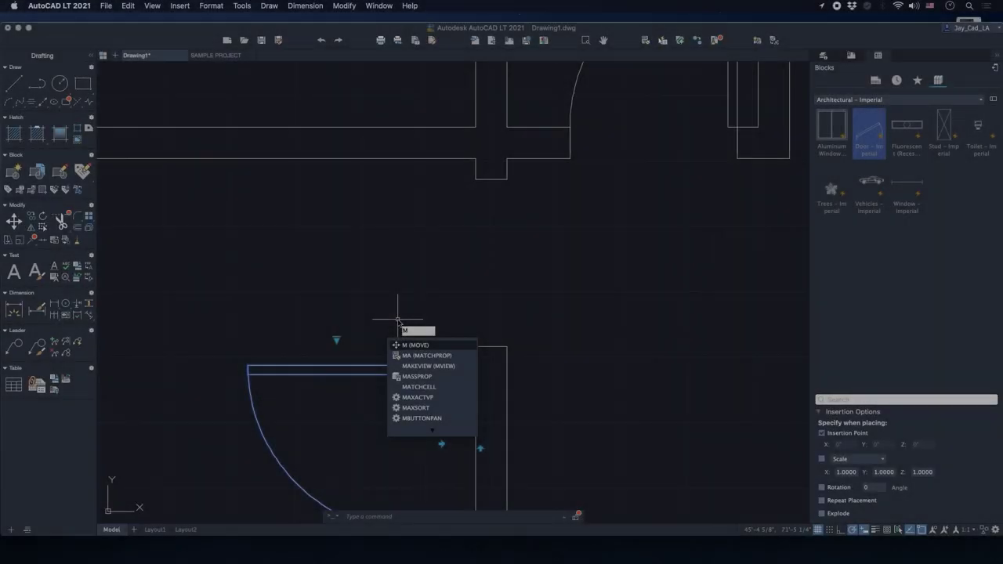
Move the door block and put the selected walls on the ID-WALLS layer.
{"action": "left_click", "coordinate": [425, 381]}
{"action": "left_click", "coordinate": [415, 367]}
{"action": "scroll", "coordinate": [477, 172], "scroll_direction": "down", "scroll_amount": 10}
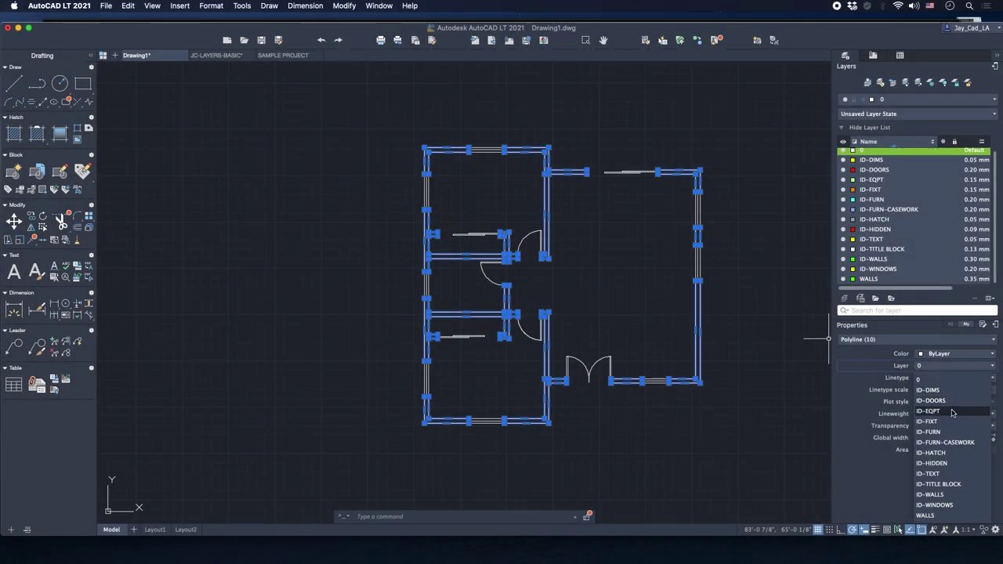
{"action": "left_click", "coordinate": [942, 496]}
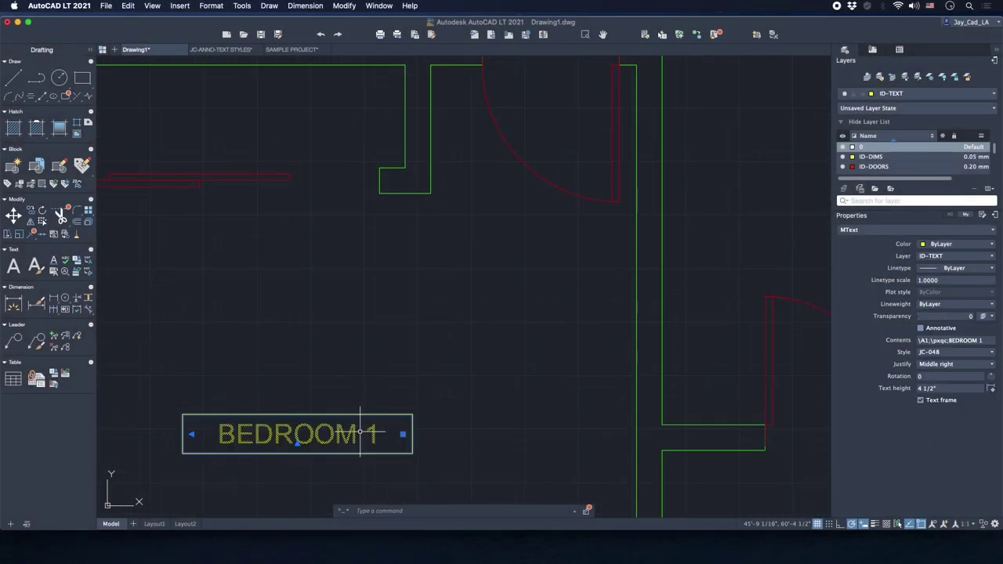
Edit the room labels with TED, entering CLOSET as label text.
{"action": "type", "text": "TED"}
{"action": "key", "text": "Return"}
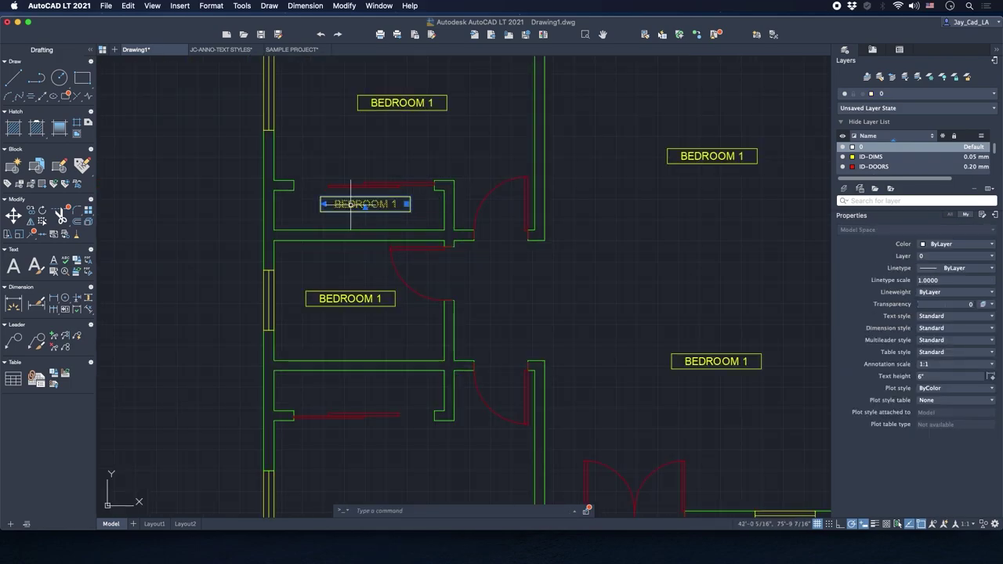
{"action": "double_click", "coordinate": [350, 204]}
{"action": "scroll", "coordinate": [350, 203], "scroll_direction": "up", "scroll_amount": 2}
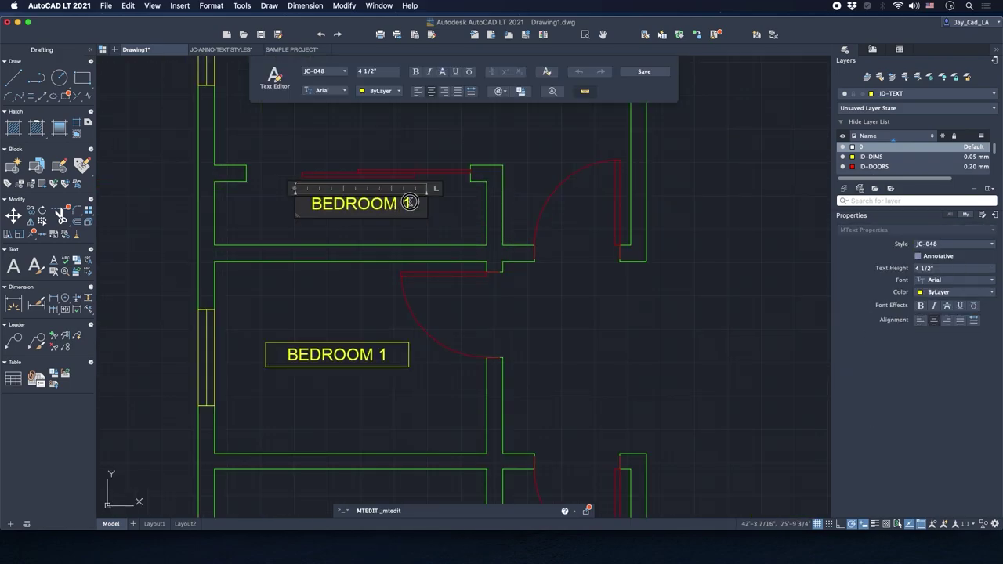
{"action": "type", "text": "CLOSET"}
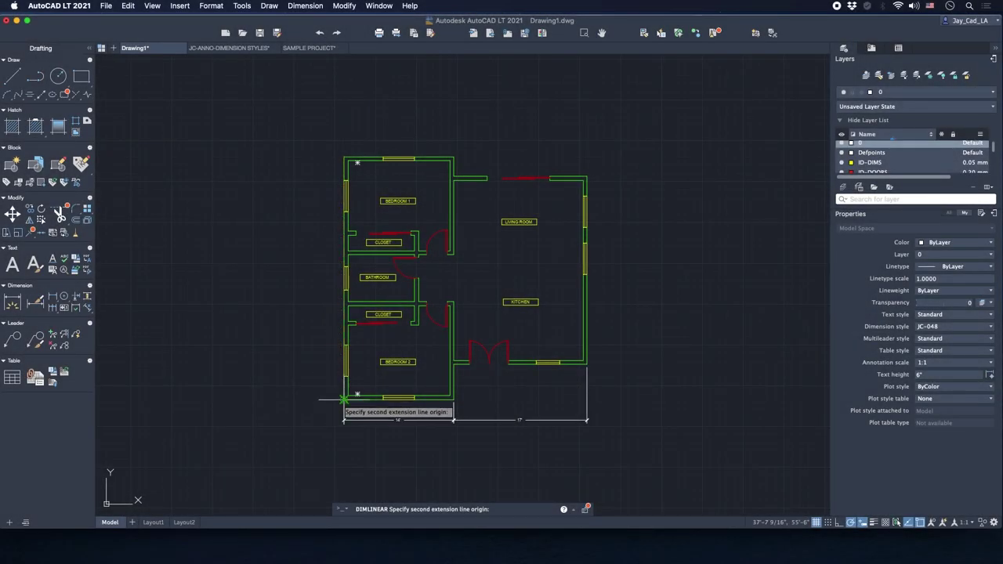
Add a vertical linear dimension beside the plan and draw the 24 countertop outline.
{"action": "left_click", "coordinate": [343, 398]}
{"action": "left_click", "coordinate": [306, 395]}
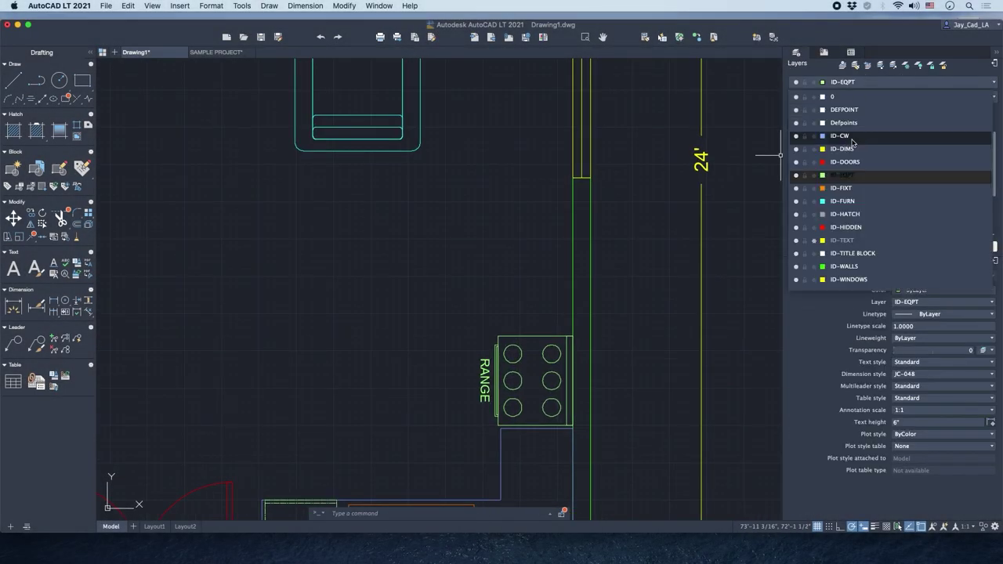
{"action": "scroll", "coordinate": [571, 350], "scroll_direction": "up", "scroll_amount": 3}
{"action": "left_click", "coordinate": [564, 318]}
{"action": "type", "text": "24"}
{"action": "scroll", "coordinate": [477, 291], "scroll_direction": "down", "scroll_amount": 3}
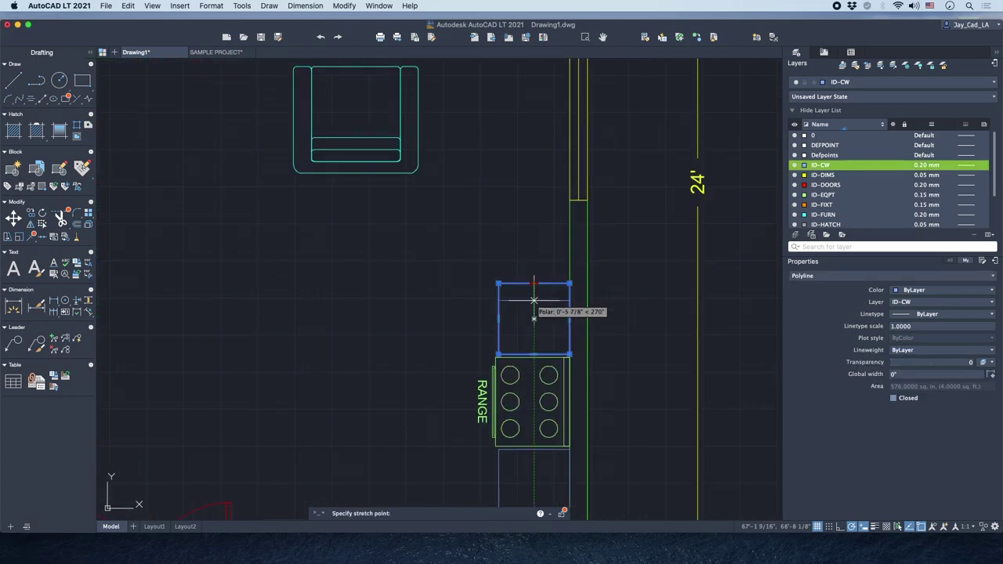
Choose a layer for the countertop rectangle and browse the block thumbnails.
{"action": "left_click", "coordinate": [893, 81]}
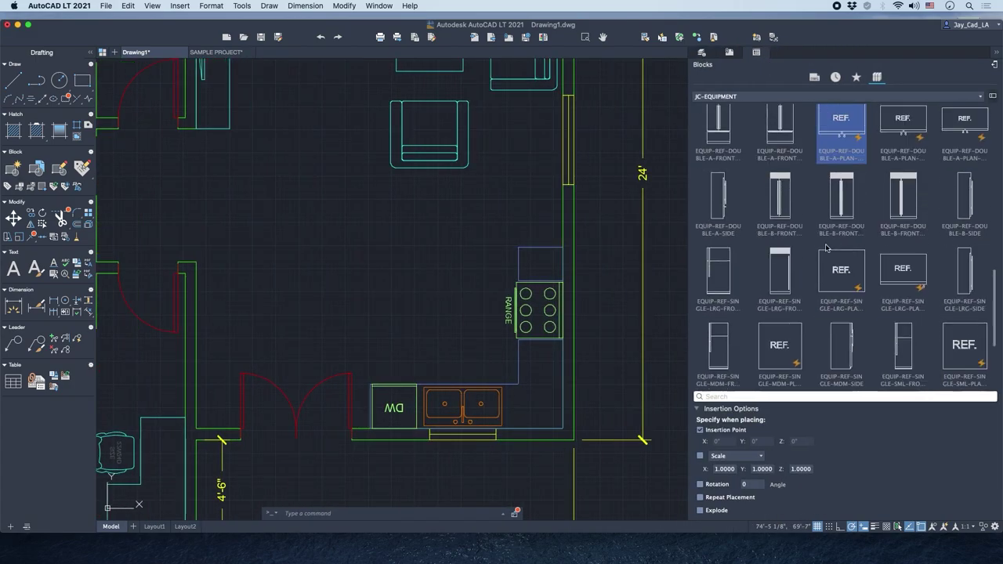
{"action": "right_click", "coordinate": [824, 157]}
{"action": "key", "text": "Escape"}
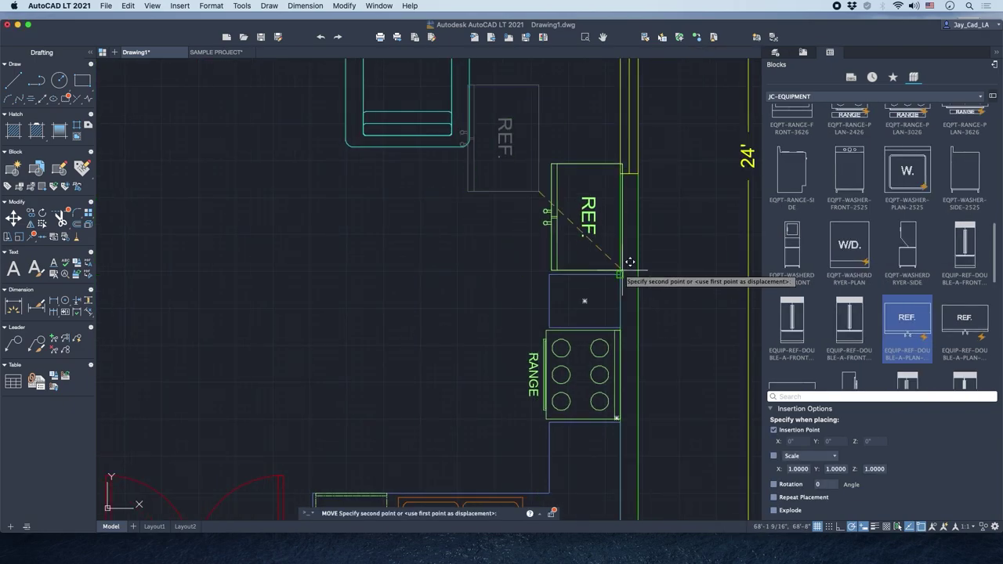
Place the REF refrigerator above the range and set DWG To PDF as the printer.
{"action": "left_click", "coordinate": [630, 262]}
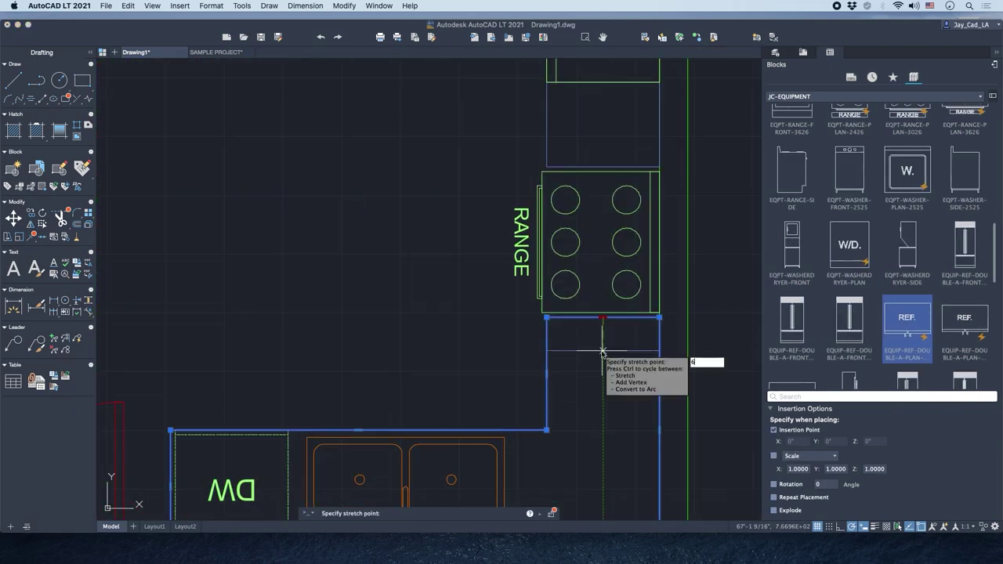
{"action": "scroll", "coordinate": [544, 278], "scroll_direction": "up", "scroll_amount": 2}
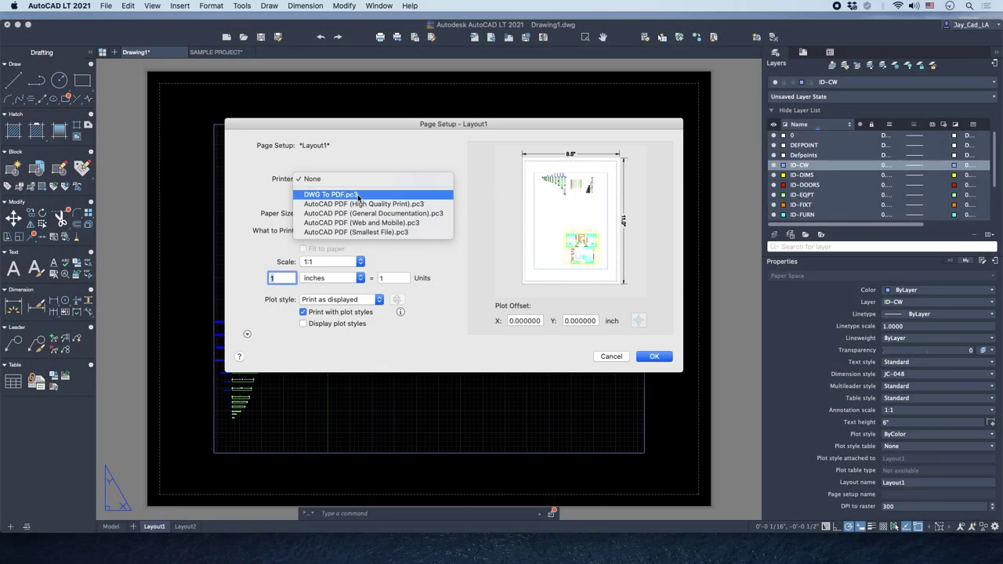
{"action": "left_click", "coordinate": [358, 196]}
{"action": "left_click", "coordinate": [368, 212]}
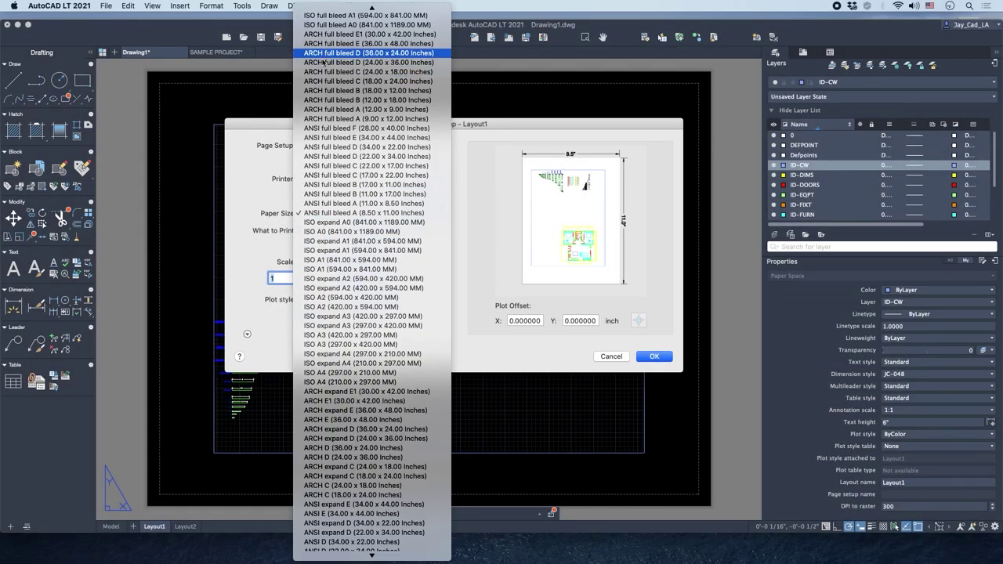
Use ARCH full bleed D paper and insert the JC-TB-3624 title block at 0,0.
{"action": "left_click", "coordinate": [369, 52]}
{"action": "left_click", "coordinate": [653, 356]}
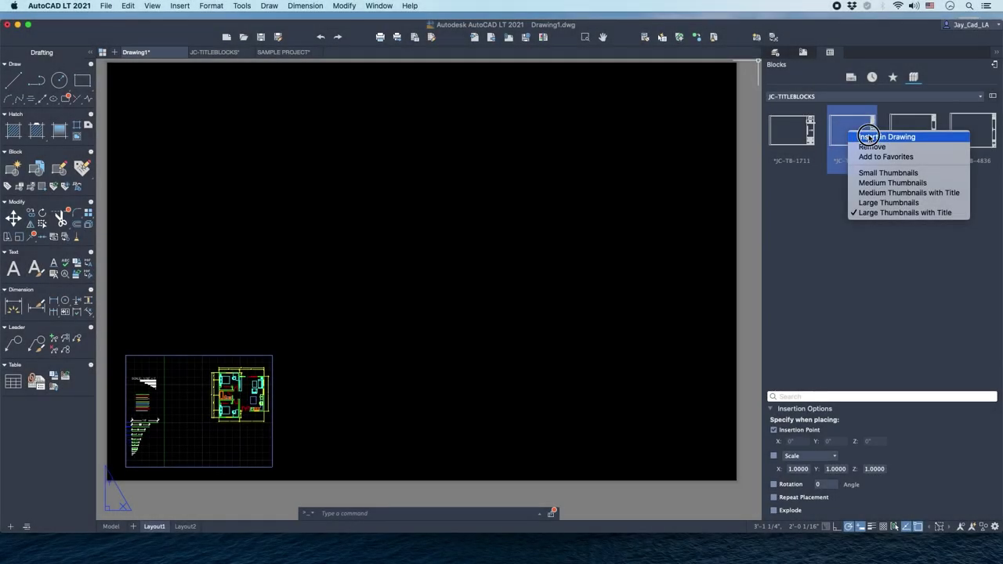
{"action": "left_click", "coordinate": [855, 137]}
{"action": "scroll", "coordinate": [204, 376], "scroll_direction": "down", "scroll_amount": 2}
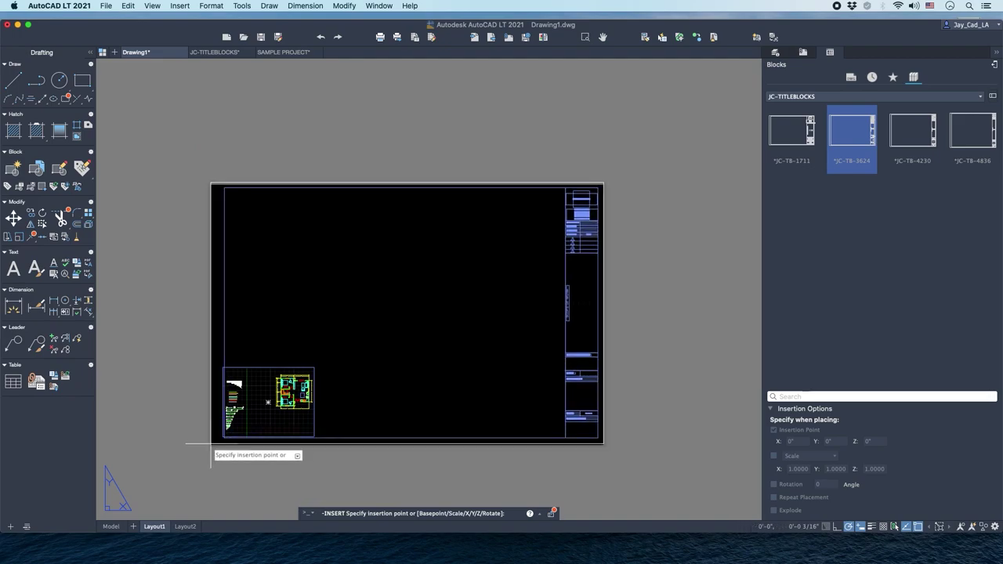
{"action": "key", "text": "Tab"}
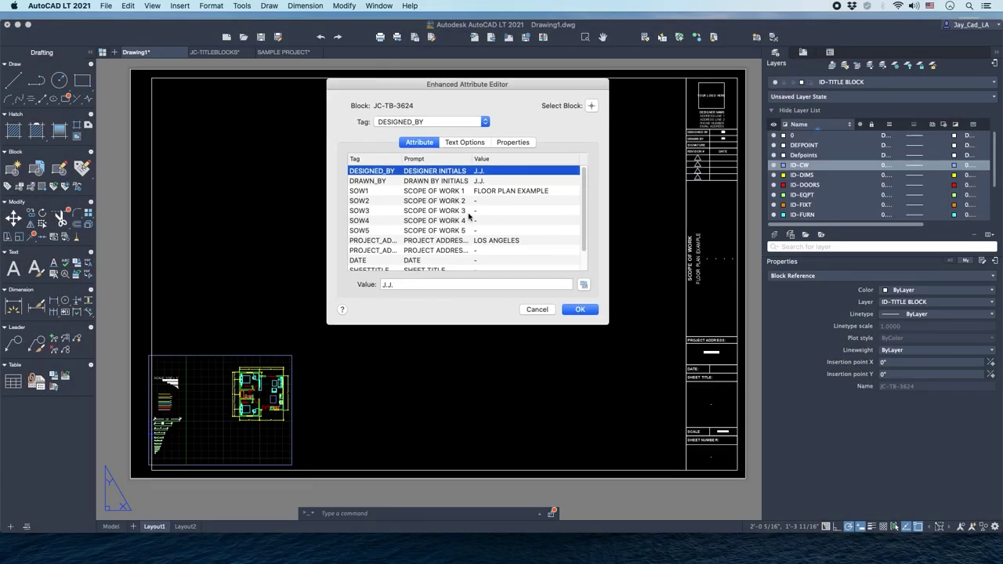
{"action": "scroll", "coordinate": [582, 224], "scroll_direction": "down", "scroll_amount": 2}
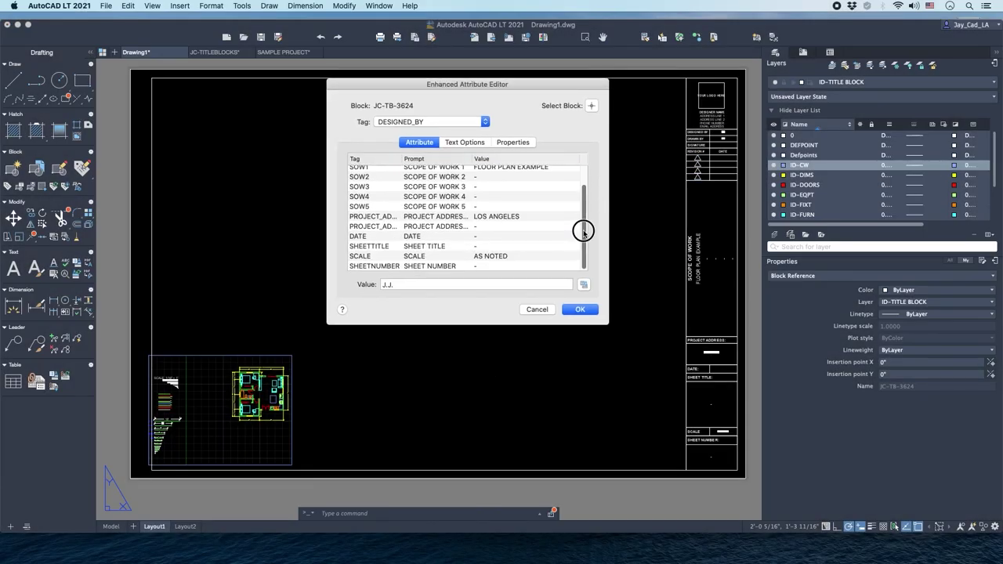
Fill the address 'CALIFORNIA, UNITED STATES' and date 6/25/2020, then begin the sheet title.
{"action": "left_click", "coordinate": [374, 216]}
{"action": "left_click", "coordinate": [375, 227]}
{"action": "left_click", "coordinate": [407, 284]}
{"action": "type", "text": "CALIFORNIA, UNITED STATES"}
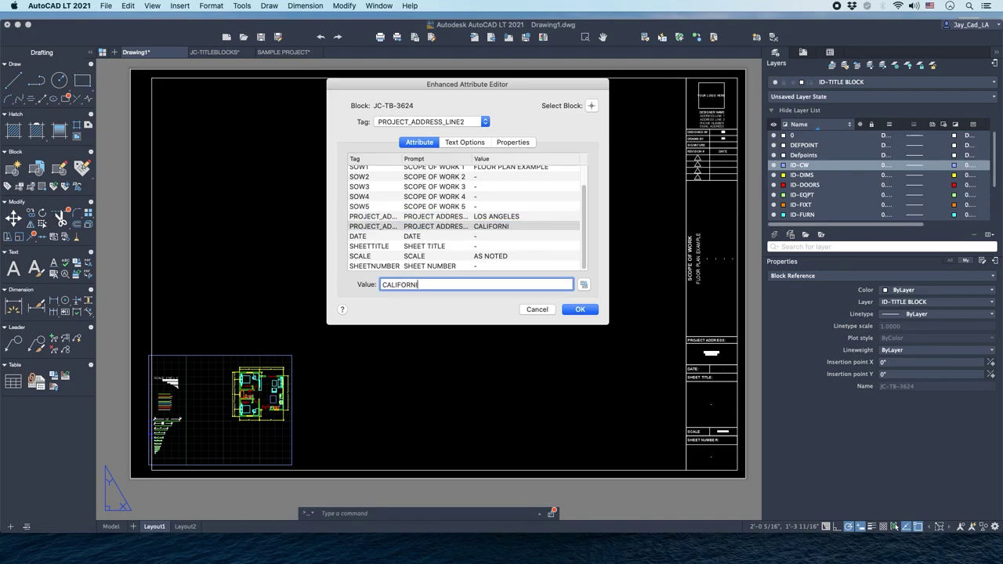
{"action": "key", "text": "Return"}
{"action": "type", "text": "6/25/2020"}
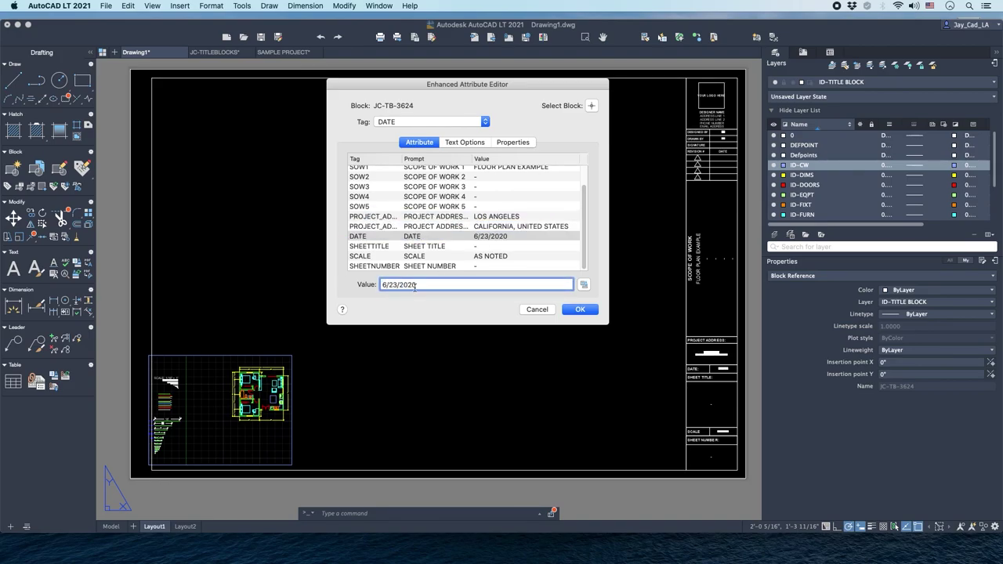
{"action": "key", "text": "Return"}
{"action": "type", "text": "FL"}
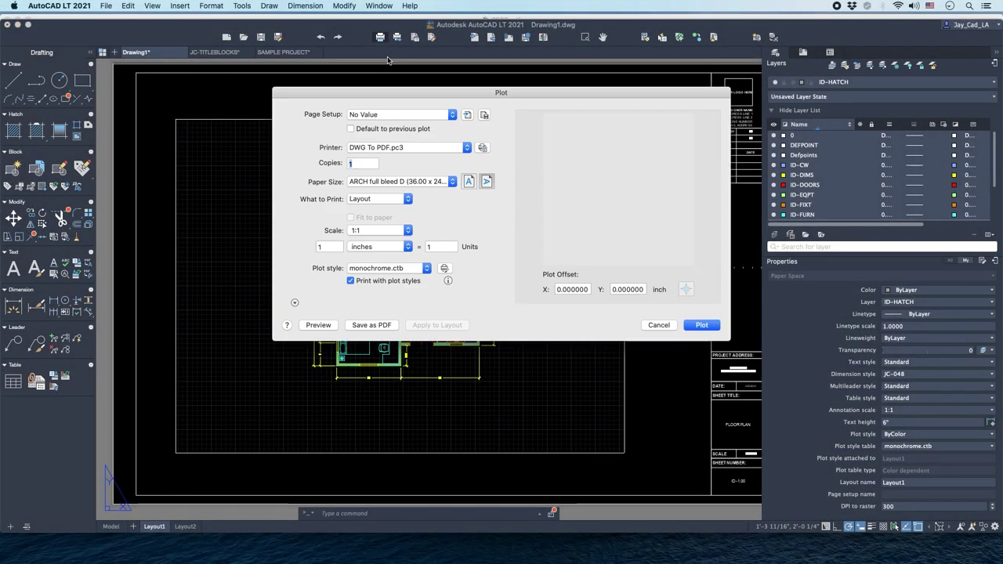
Plot the layout to a PDF file named TEST.
{"action": "left_click", "coordinate": [700, 325]}
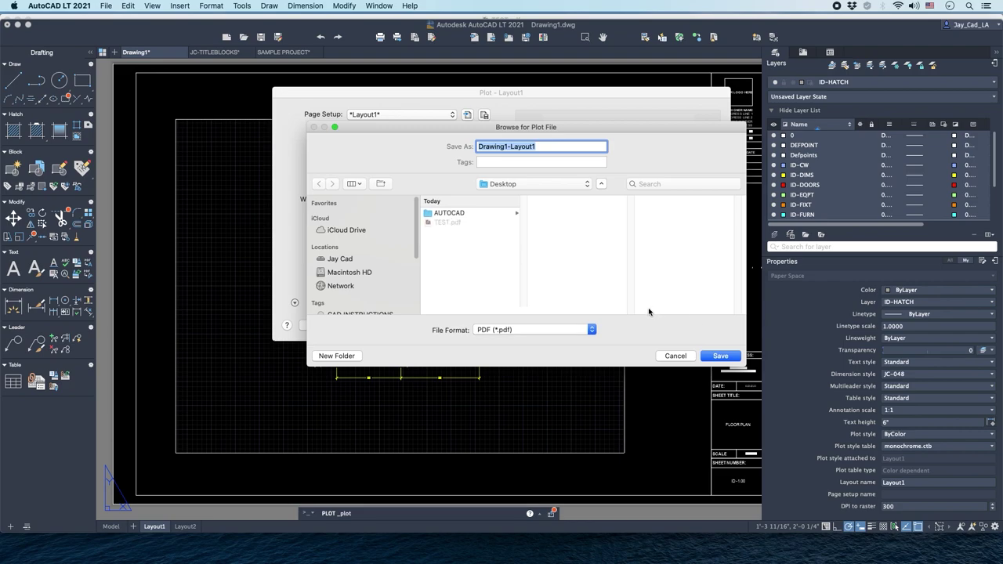
{"action": "type", "text": "TEST2"}
{"action": "left_click", "coordinate": [709, 350]}
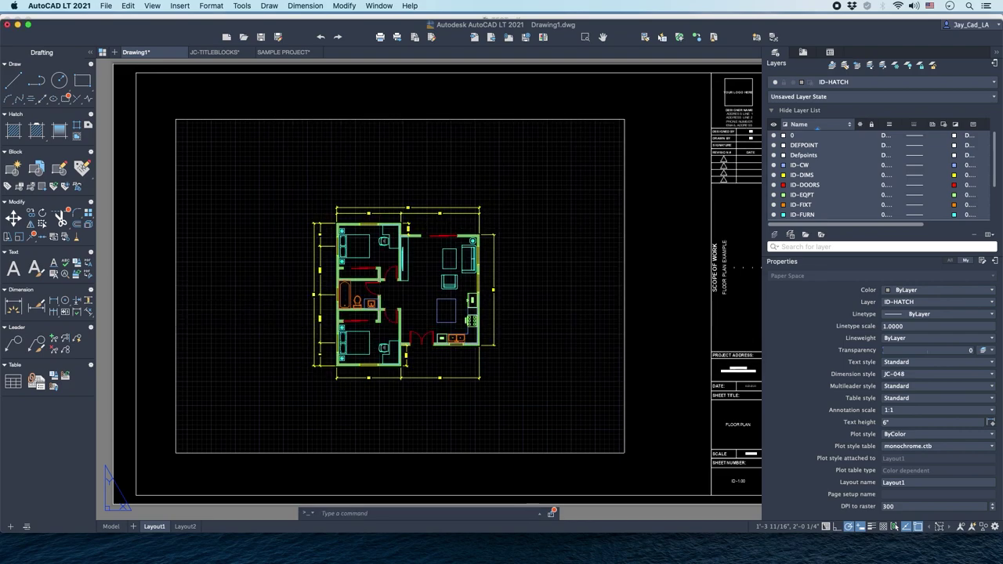
{"action": "key", "text": "super+Tab"}
{"action": "key", "text": "super+Tab"}
Open TEST2.pdf in Acrobat and marquee-zoom onto its floor plan.
{"action": "double_click", "coordinate": [352, 203]}
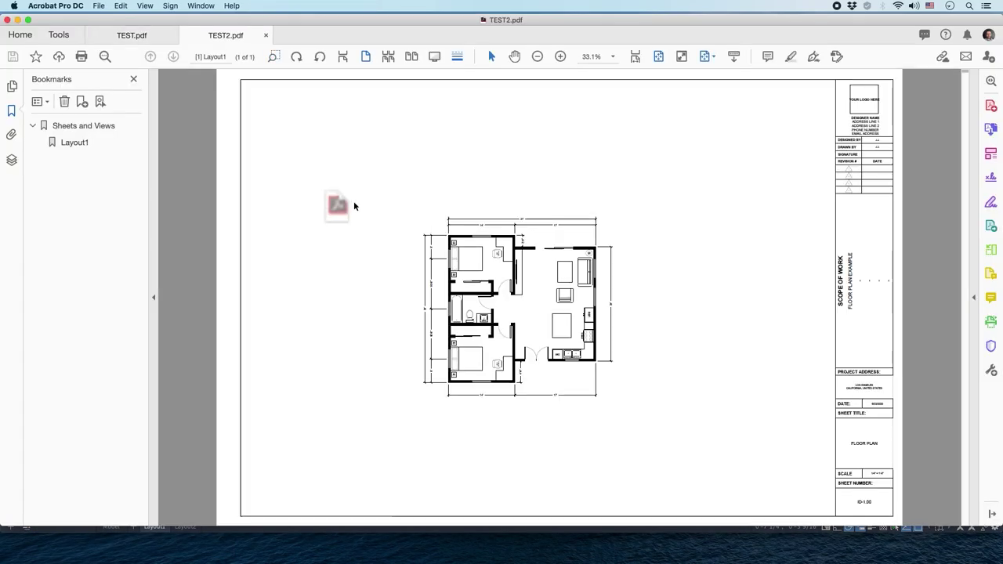
{"action": "left_click_drag", "start_coordinate": [381, 190], "coordinate": [648, 418]}
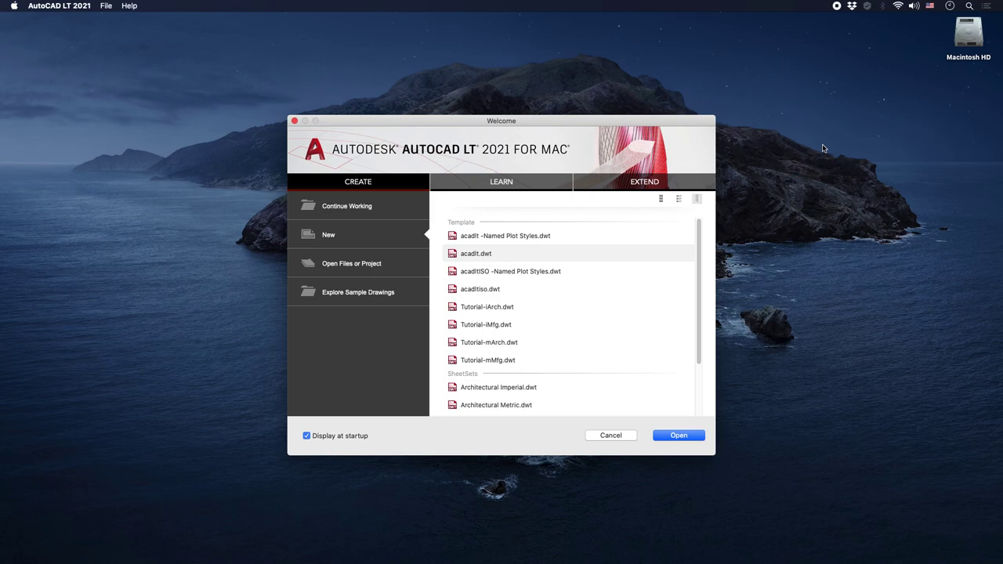
Create a new Drawing1 from the acadlt.dwt template in the Welcome window.
{"action": "left_click_drag", "start_coordinate": [652, 119], "coordinate": [666, 82]}
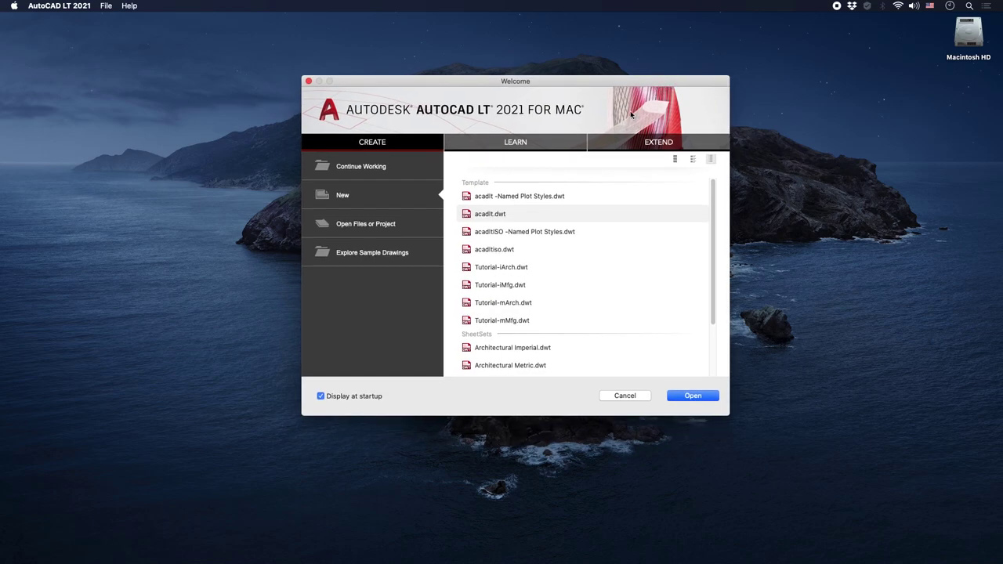
{"action": "left_click", "coordinate": [513, 218]}
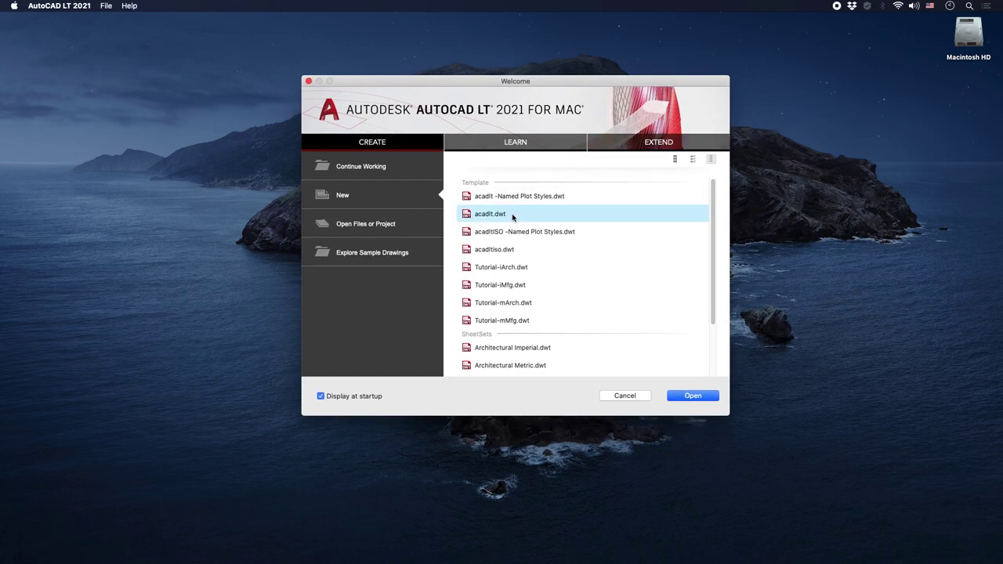
{"action": "left_click", "coordinate": [687, 399]}
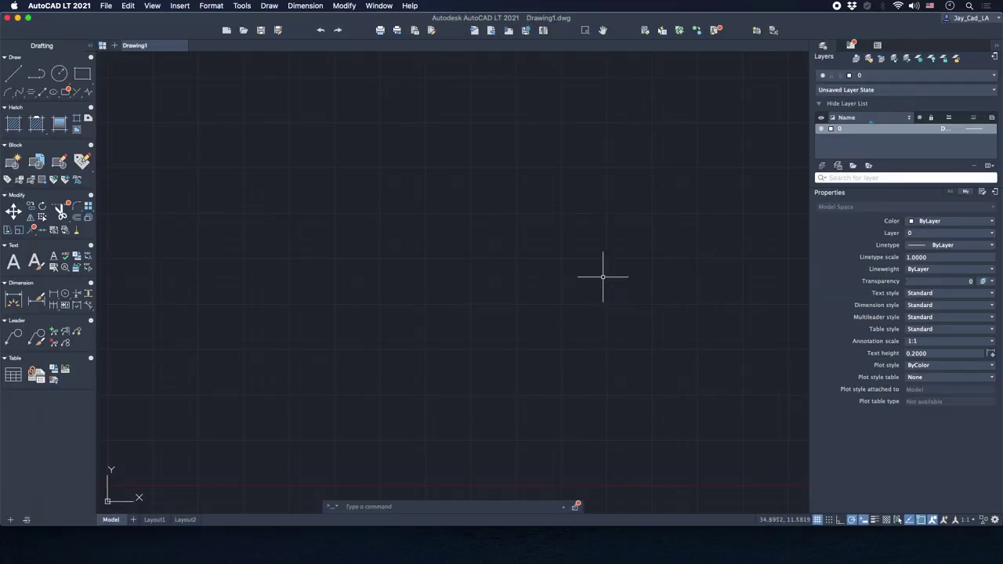
{"action": "left_click_drag", "start_coordinate": [600, 18], "coordinate": [595, 30]}
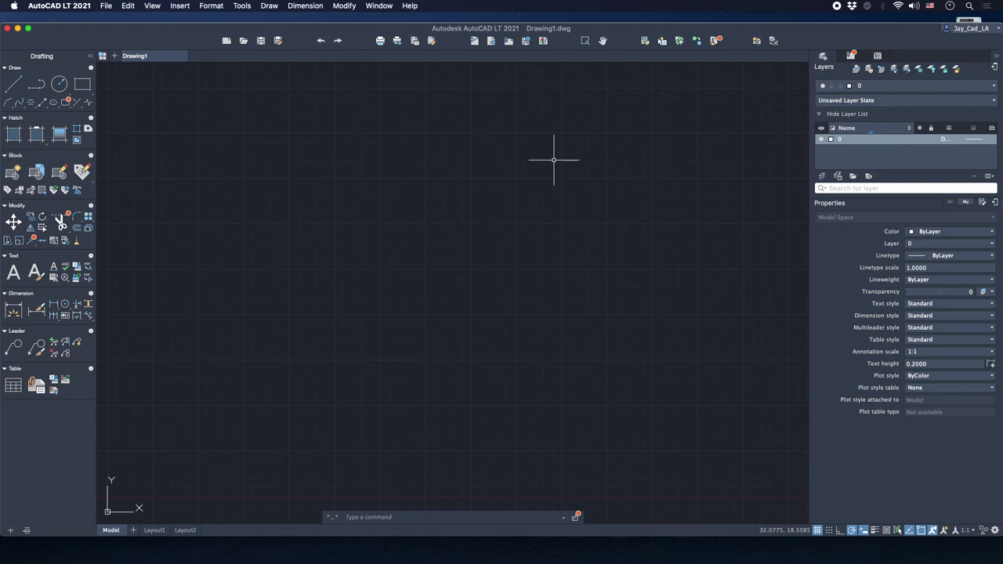
Use UN to set the Drawing Units length type to Architectural.
{"action": "type", "text": "un"}
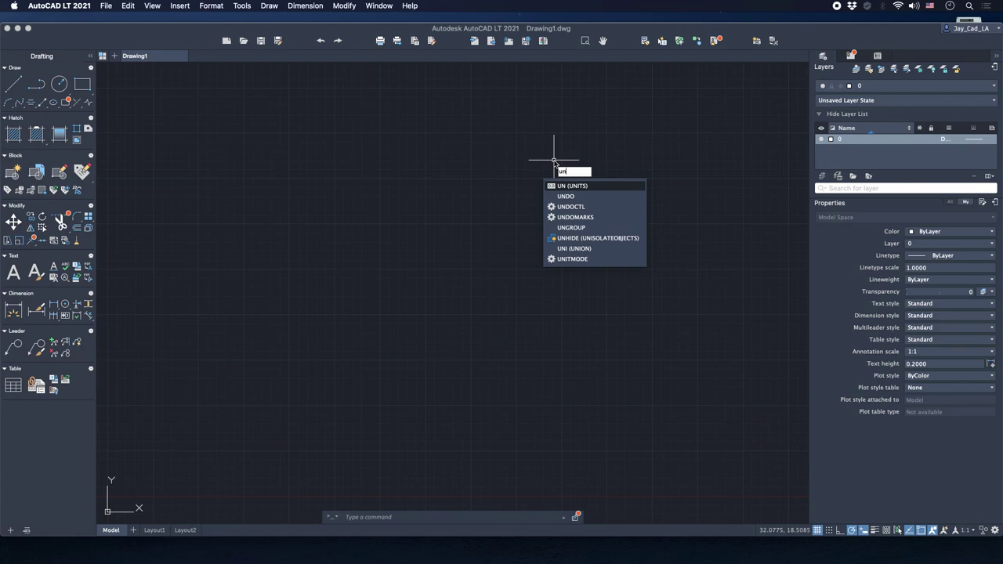
{"action": "key", "text": "Return"}
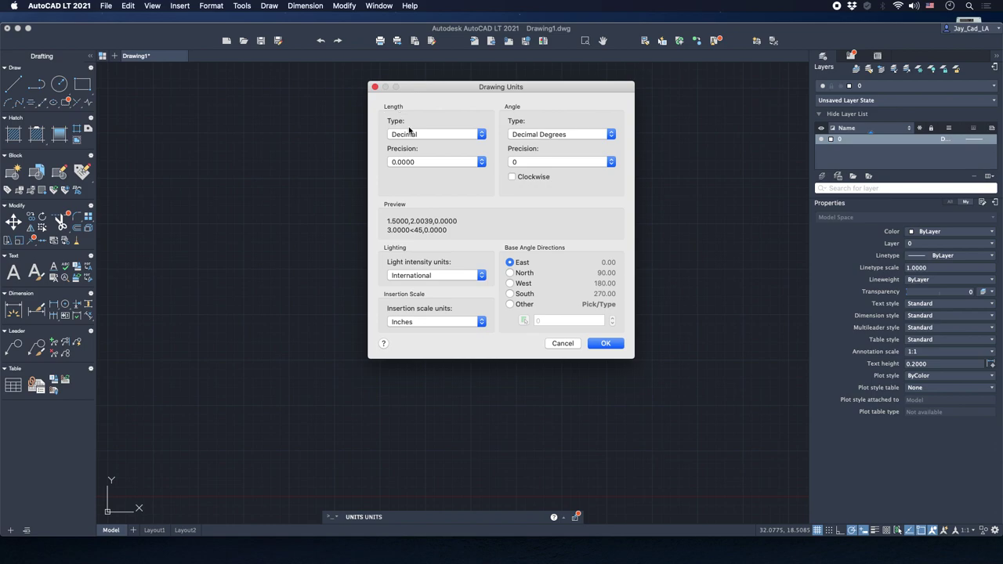
{"action": "left_click", "coordinate": [448, 138]}
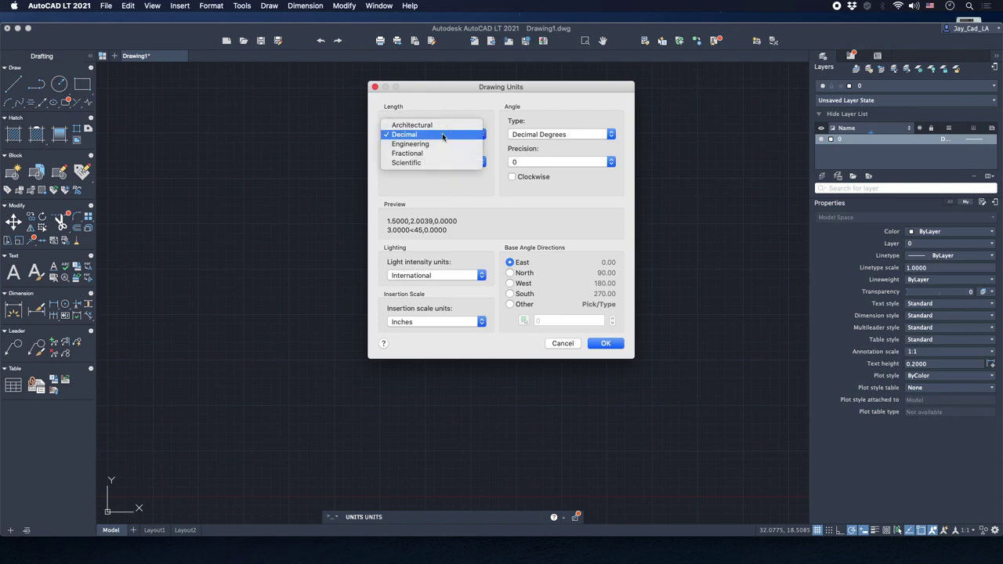
{"action": "left_click", "coordinate": [437, 126]}
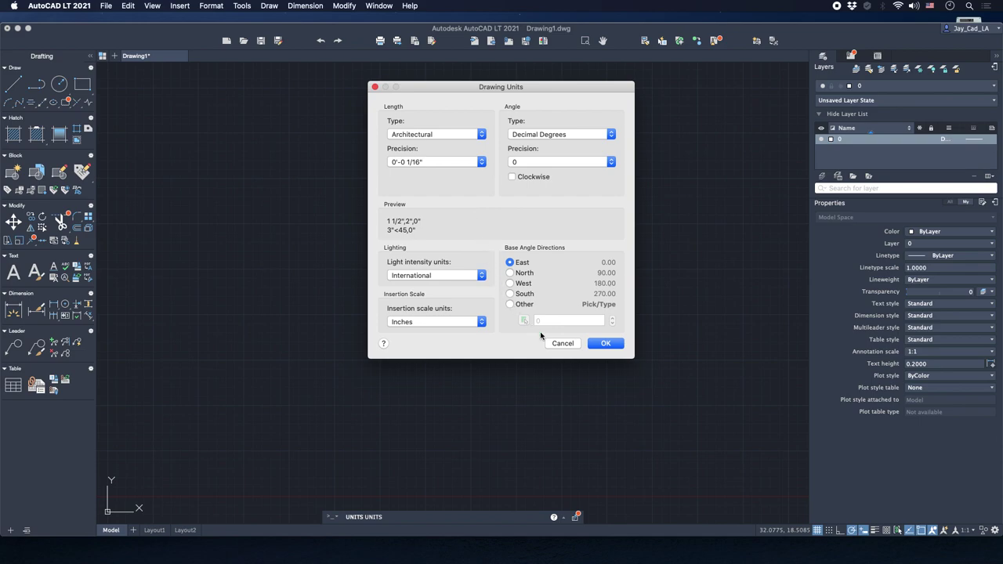
{"action": "left_click", "coordinate": [606, 343]}
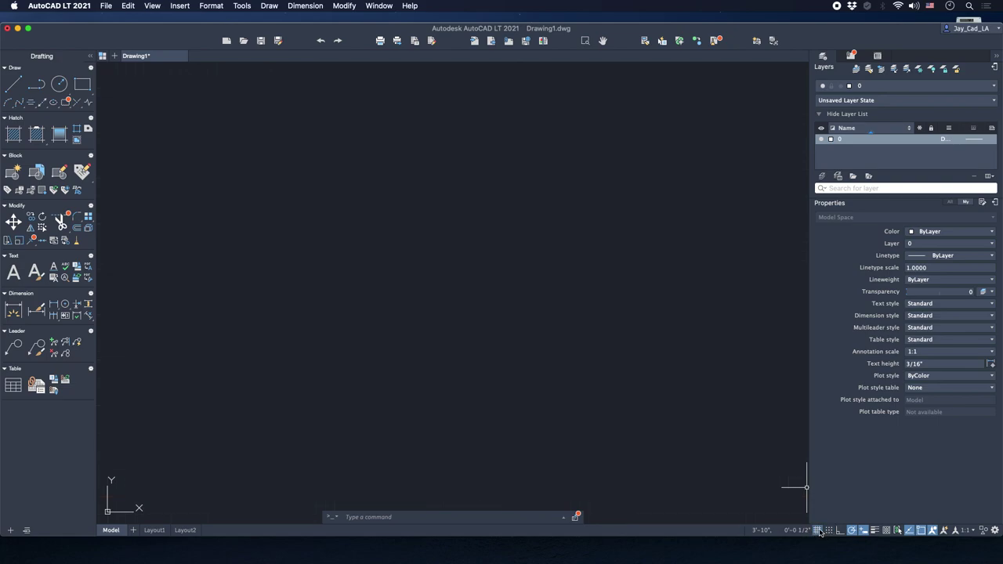
{"action": "scroll", "coordinate": [537, 347], "scroll_direction": "down", "scroll_amount": 5}
{"action": "scroll", "coordinate": [537, 347], "scroll_direction": "left", "scroll_amount": 5}
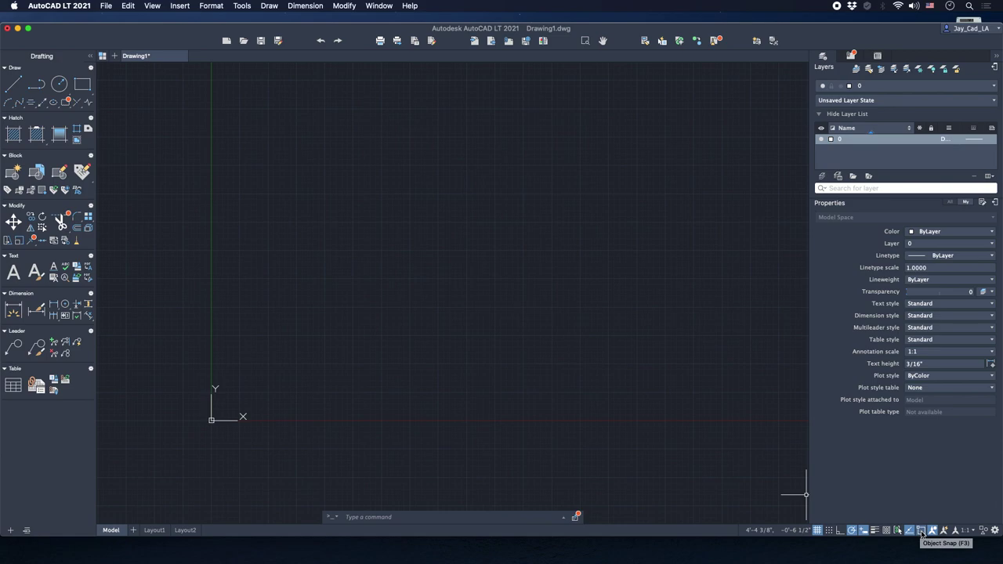
{"action": "left_click", "coordinate": [922, 532]}
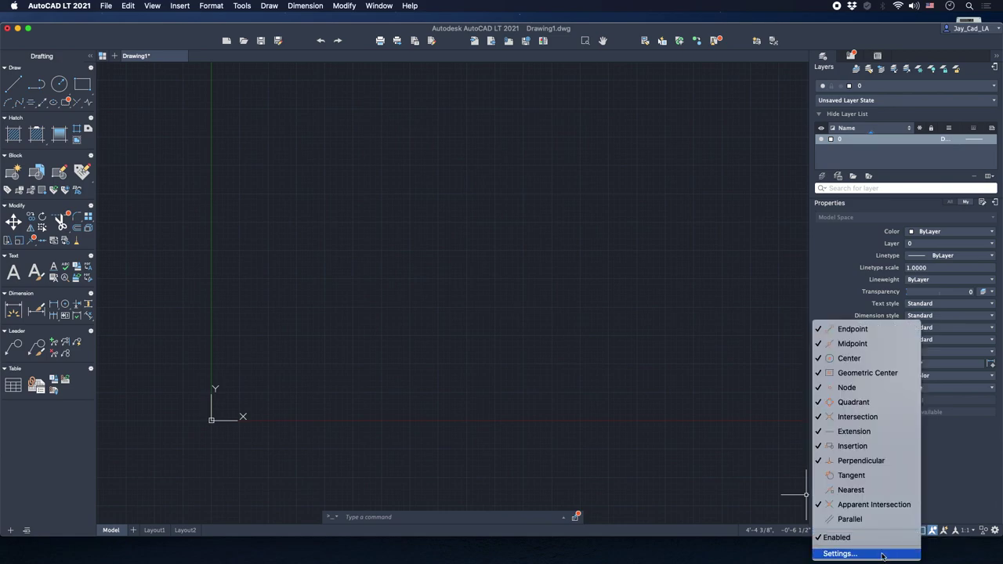
{"action": "left_click", "coordinate": [839, 553]}
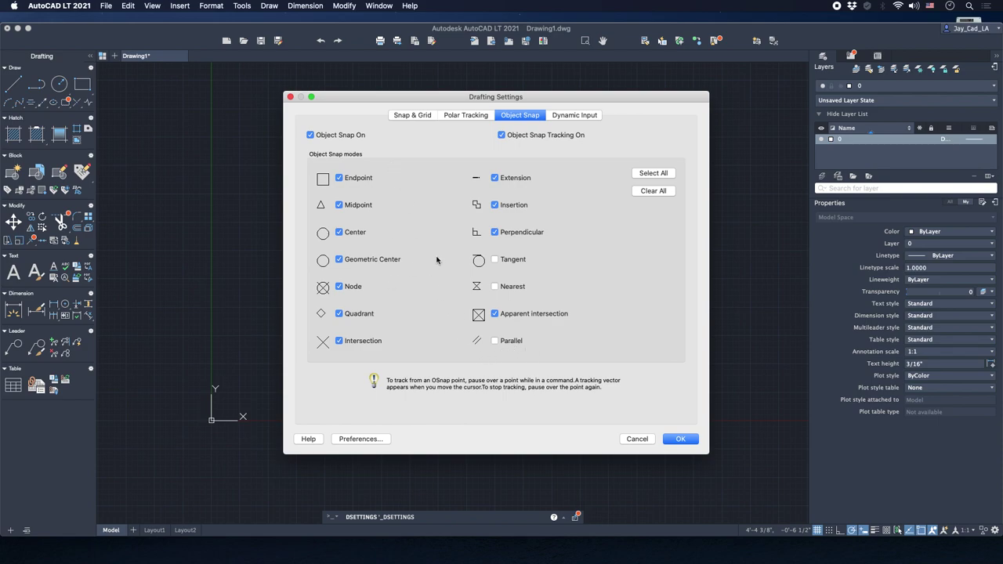
{"action": "left_click", "coordinate": [689, 441]}
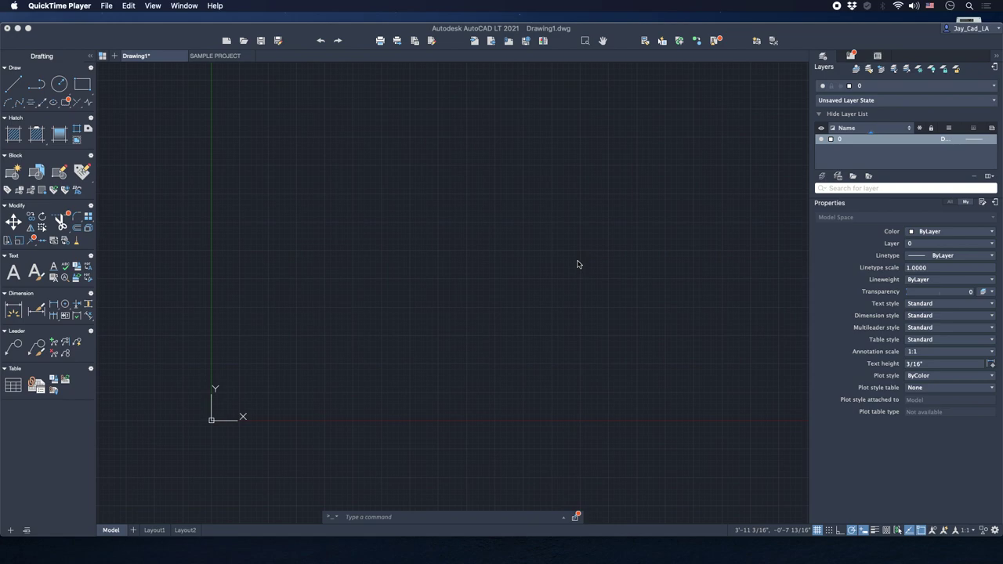
{"action": "left_click", "coordinate": [540, 288]}
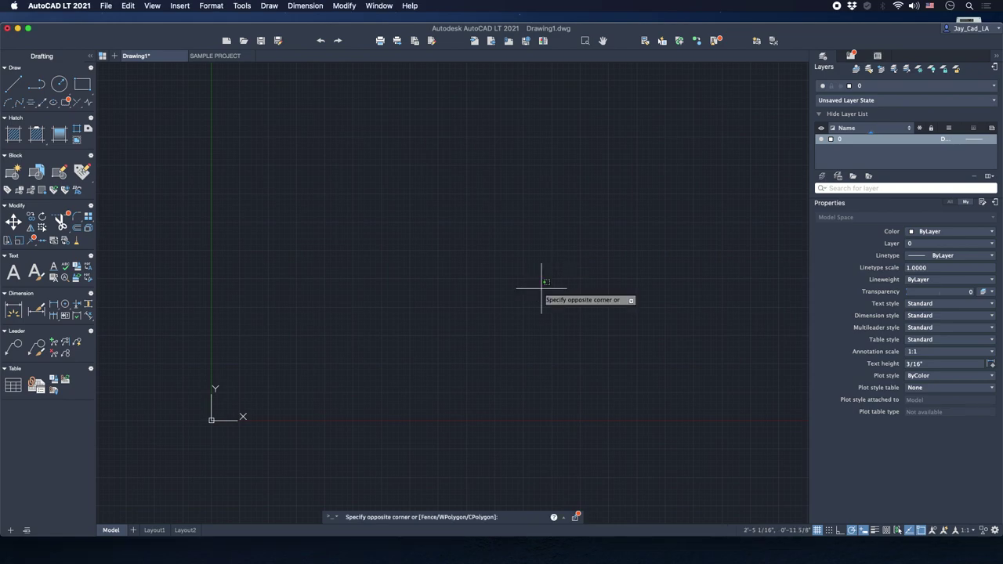
{"action": "left_click", "coordinate": [533, 302]}
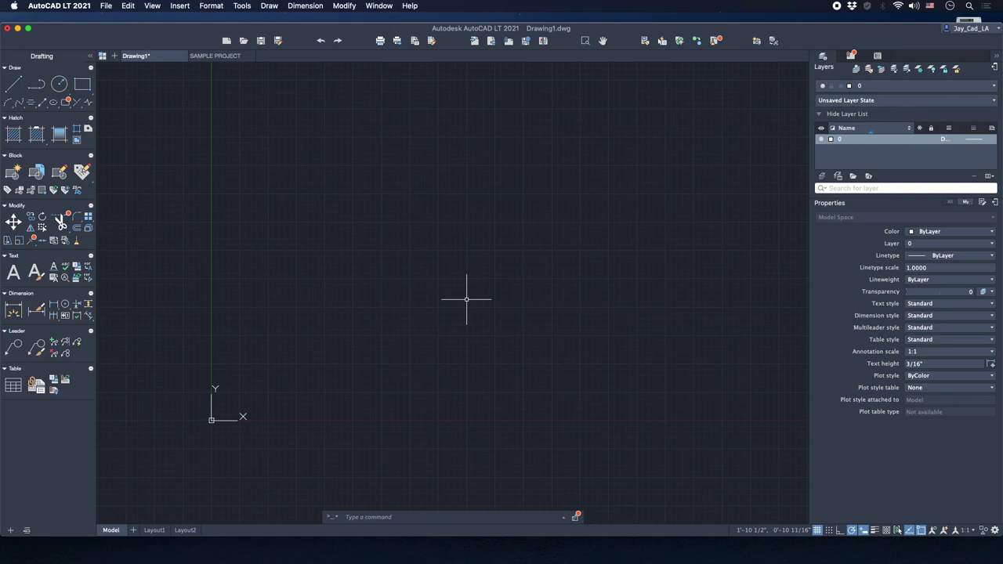
{"action": "mouse_move", "coordinate": [504, 215]}
{"action": "middle_mouse_down"}
{"action": "mouse_move", "coordinate": [510, 257]}
{"action": "mouse_move", "coordinate": [505, 247]}
{"action": "middle_mouse_up"}
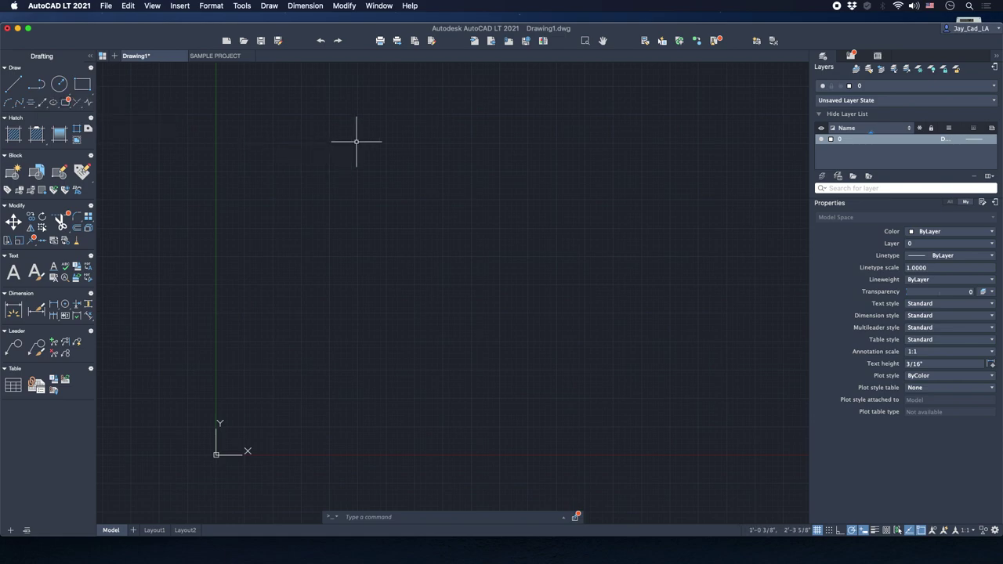
Start a polyline with PL and pan the view to the left.
{"action": "type", "text": "PL"}
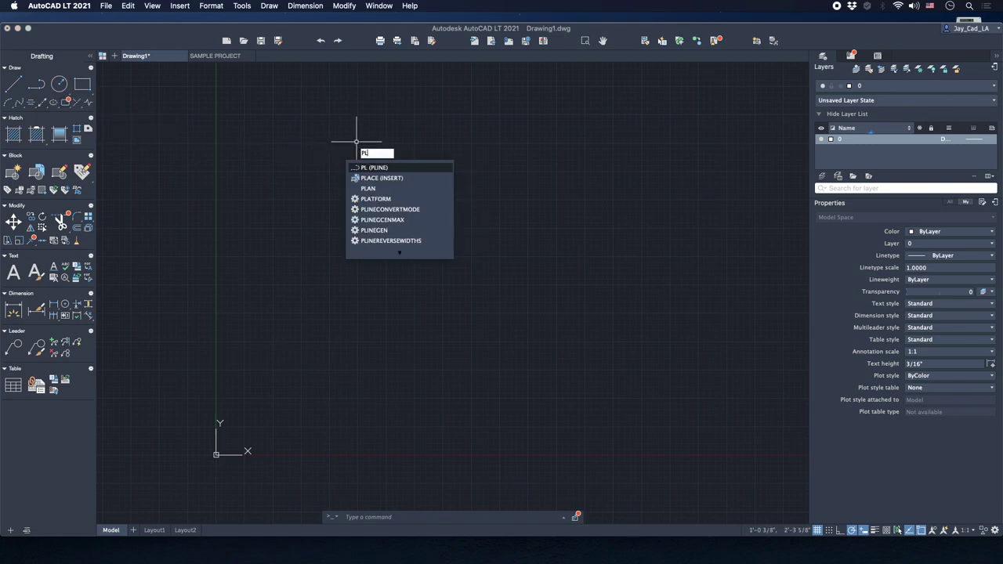
{"action": "key", "text": "Return"}
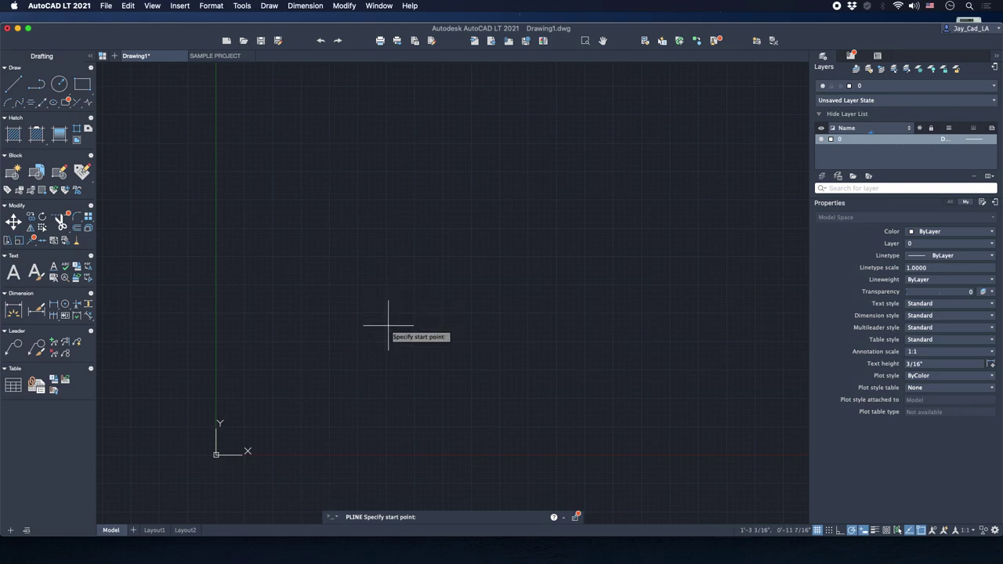
{"action": "scroll", "coordinate": [400, 157], "scroll_direction": "down", "scroll_amount": 5}
{"action": "scroll", "coordinate": [400, 156], "scroll_direction": "left", "scroll_amount": 3}
{"action": "scroll", "coordinate": [396, 223], "scroll_direction": "up", "scroll_amount": 4}
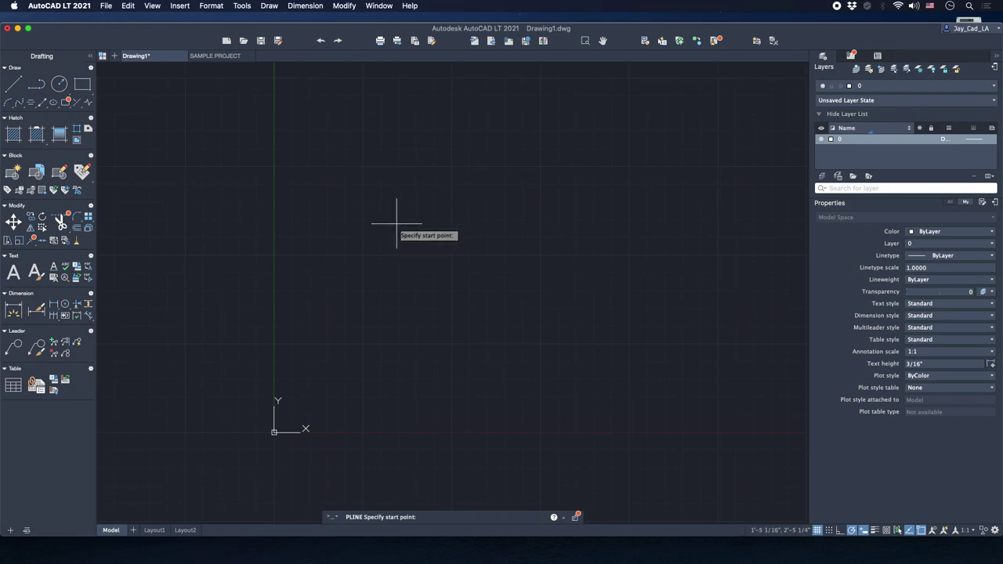
{"action": "scroll", "coordinate": [443, 200], "scroll_direction": "up", "scroll_amount": 2}
{"action": "scroll", "coordinate": [443, 200], "scroll_direction": "right", "scroll_amount": 3}
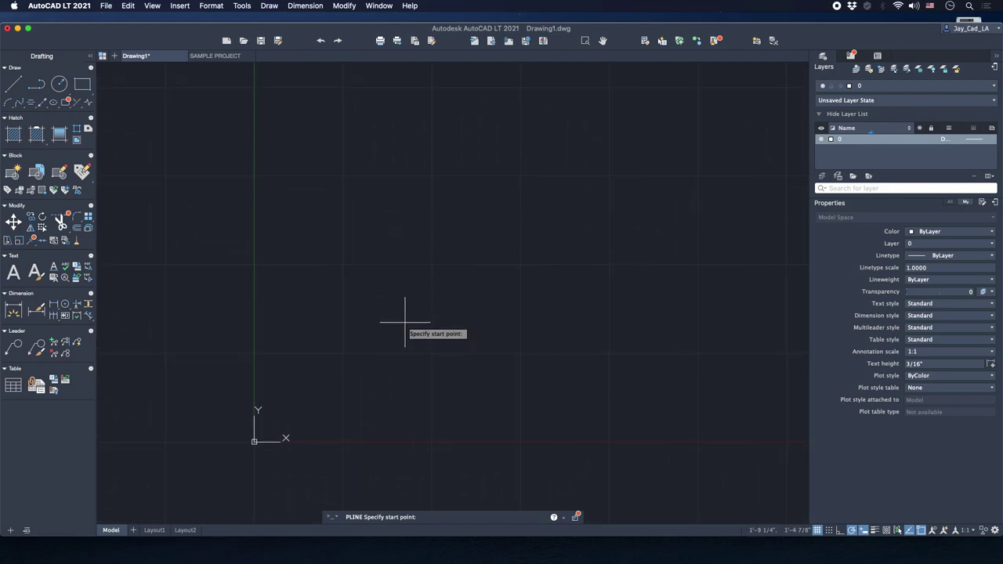
{"action": "scroll", "coordinate": [427, 290], "scroll_direction": "down", "scroll_amount": 3}
{"action": "scroll", "coordinate": [428, 289], "scroll_direction": "left", "scroll_amount": 3}
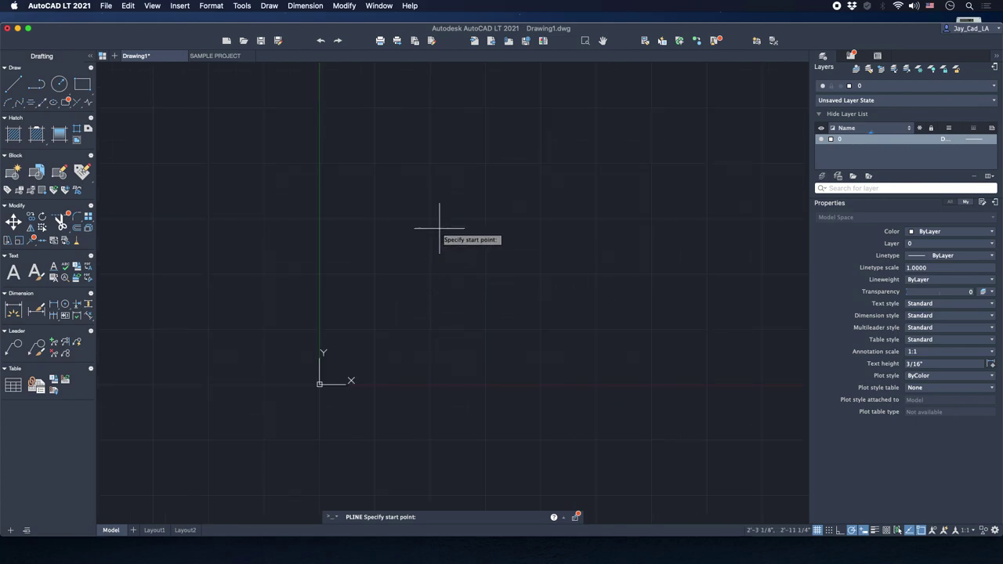
{"action": "middle_click_drag", "start_coordinate": [440, 229], "coordinate": [353, 233]}
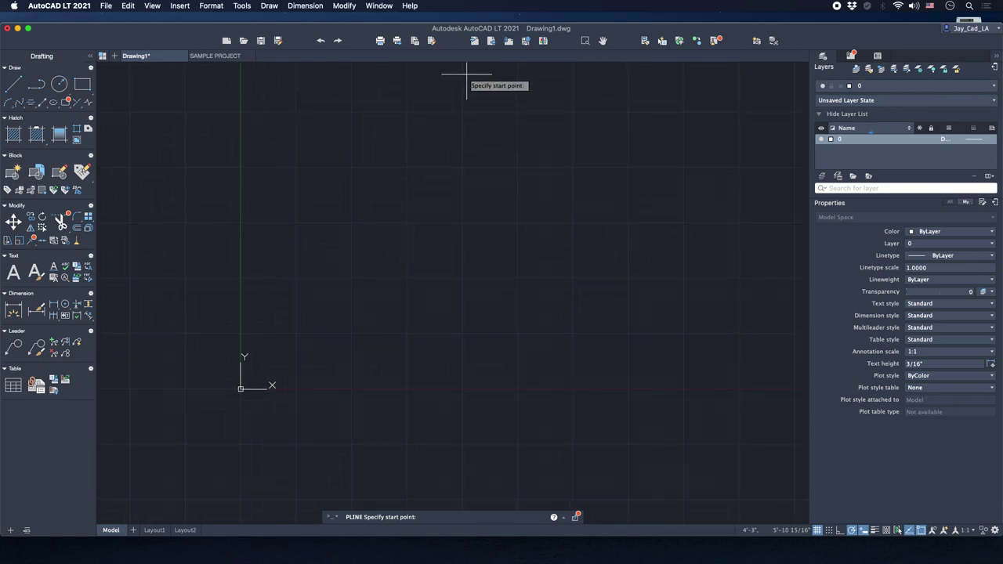
Cancel the first polyline attempt and pan the drawing down and left.
{"action": "left_click", "coordinate": [434, 75]}
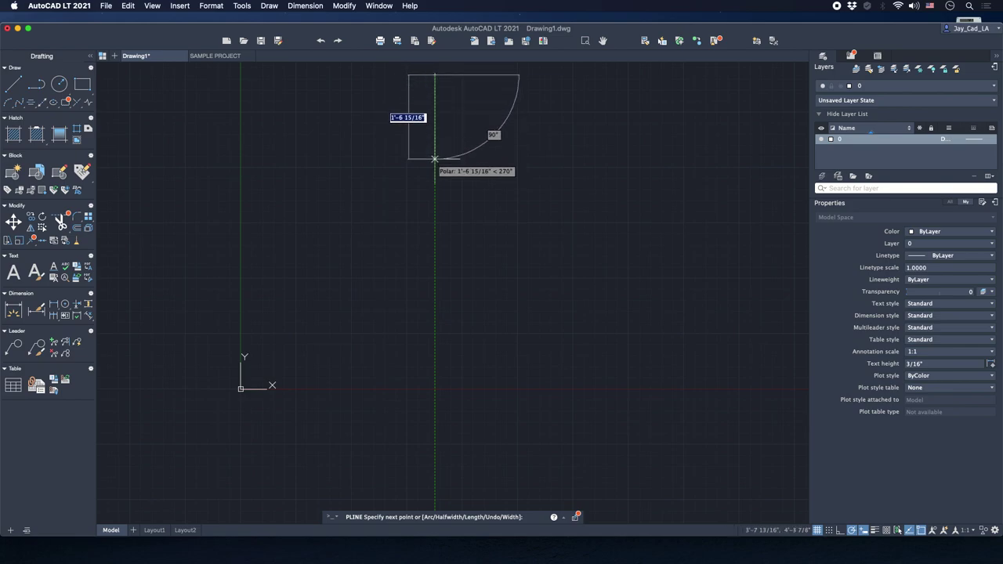
{"action": "key", "text": "Escape"}
{"action": "scroll", "coordinate": [438, 243], "scroll_direction": "down", "scroll_amount": 5}
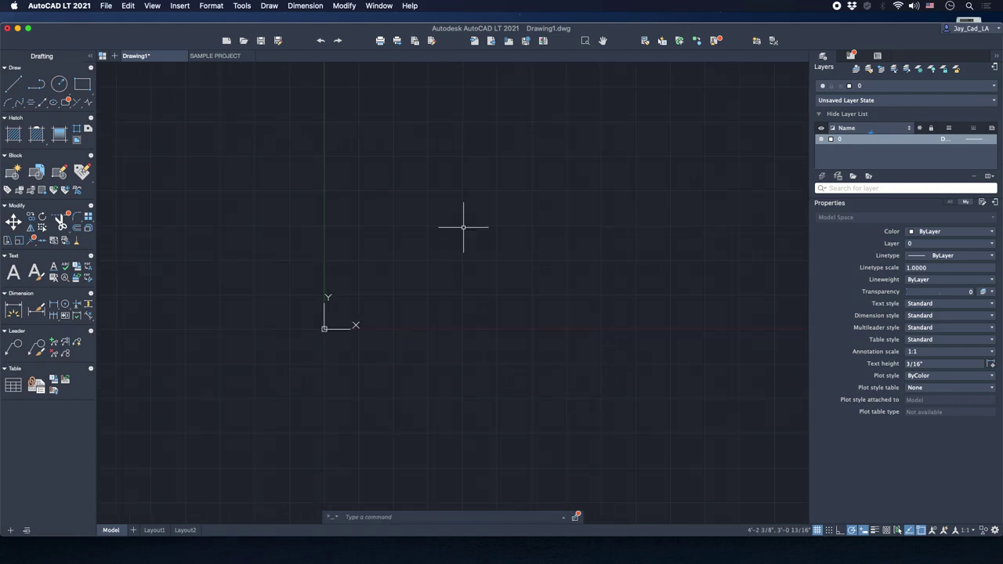
{"action": "middle_click_drag", "start_coordinate": [479, 198], "coordinate": [414, 311]}
{"action": "middle_click_drag", "start_coordinate": [468, 217], "coordinate": [435, 265]}
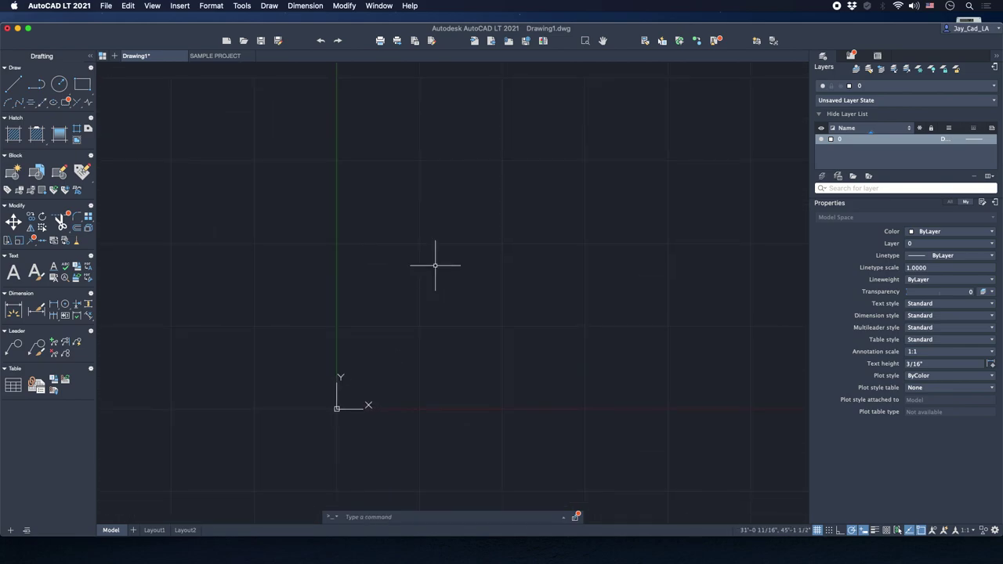
Restart the polyline at the upper corner with a 31 segment down and 14 across.
{"action": "type", "text": "pl"}
{"action": "key", "text": "Return"}
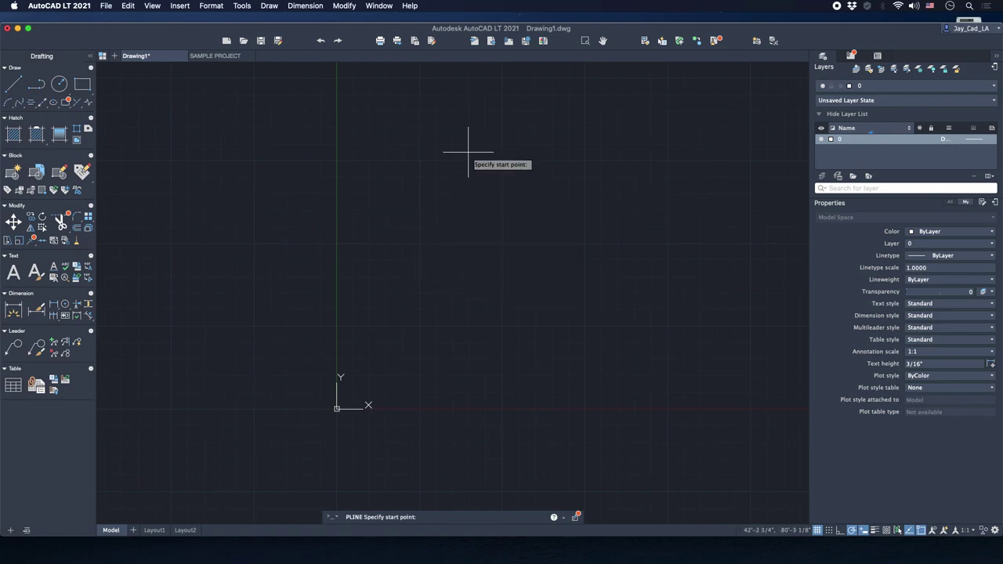
{"action": "left_click", "coordinate": [455, 135]}
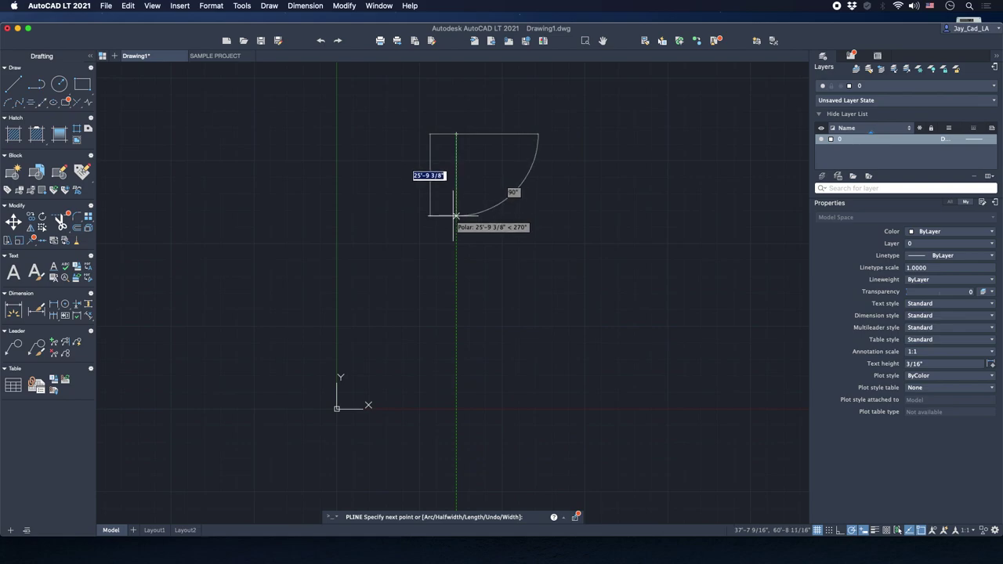
{"action": "type", "text": "31"}
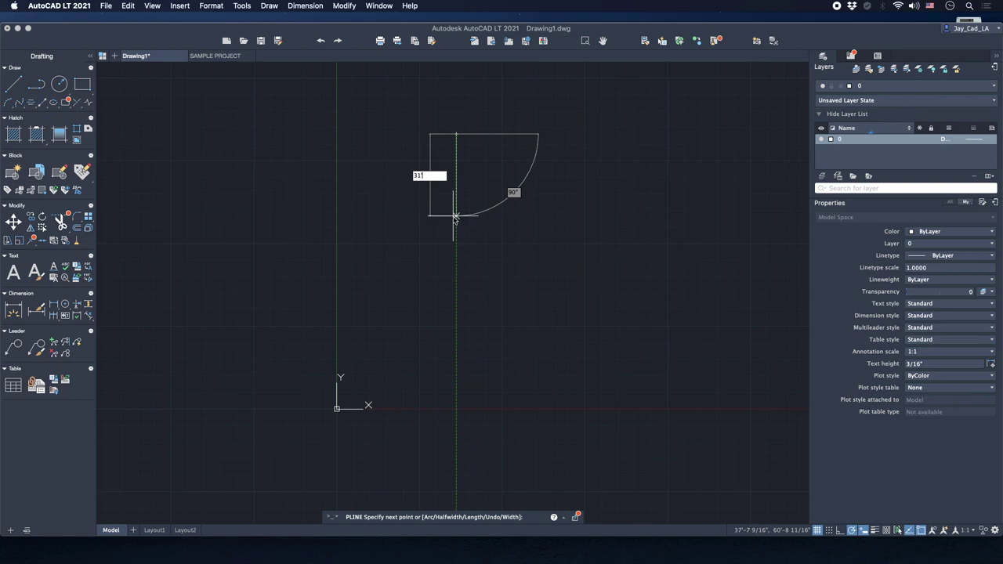
{"action": "key", "text": "Return"}
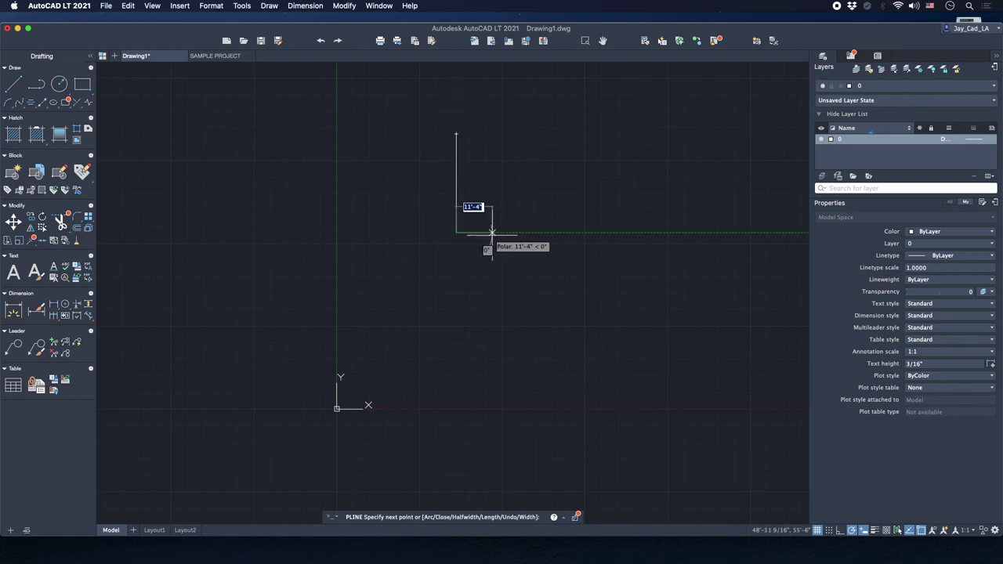
{"action": "scroll", "coordinate": [491, 232], "scroll_direction": "up", "scroll_amount": 4}
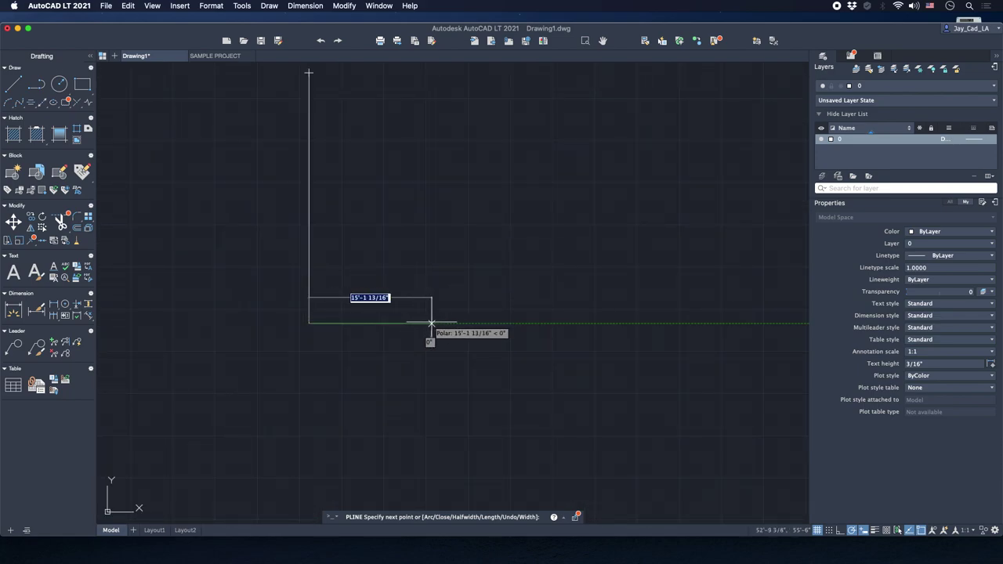
{"action": "type", "text": "14"}
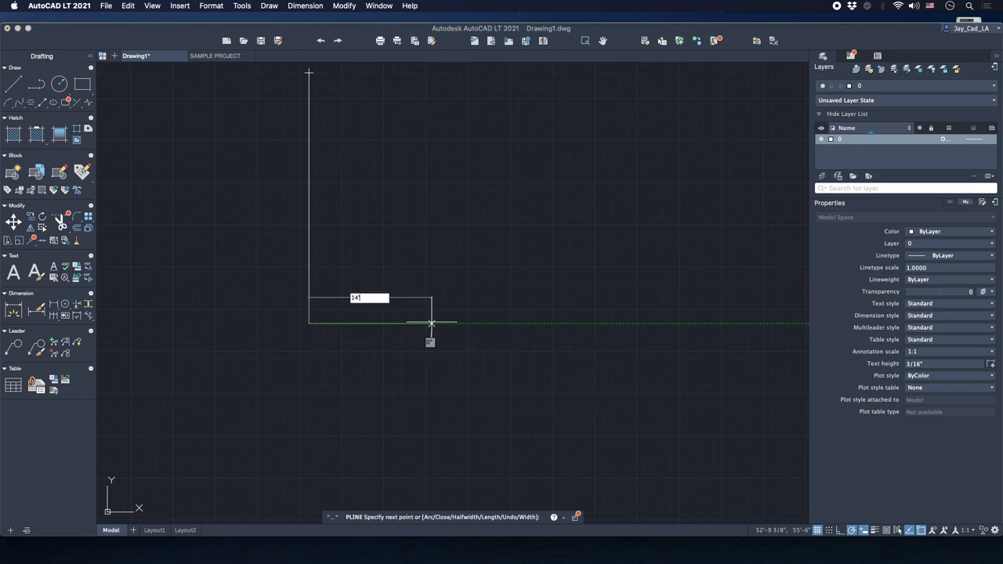
{"action": "key", "text": "Return"}
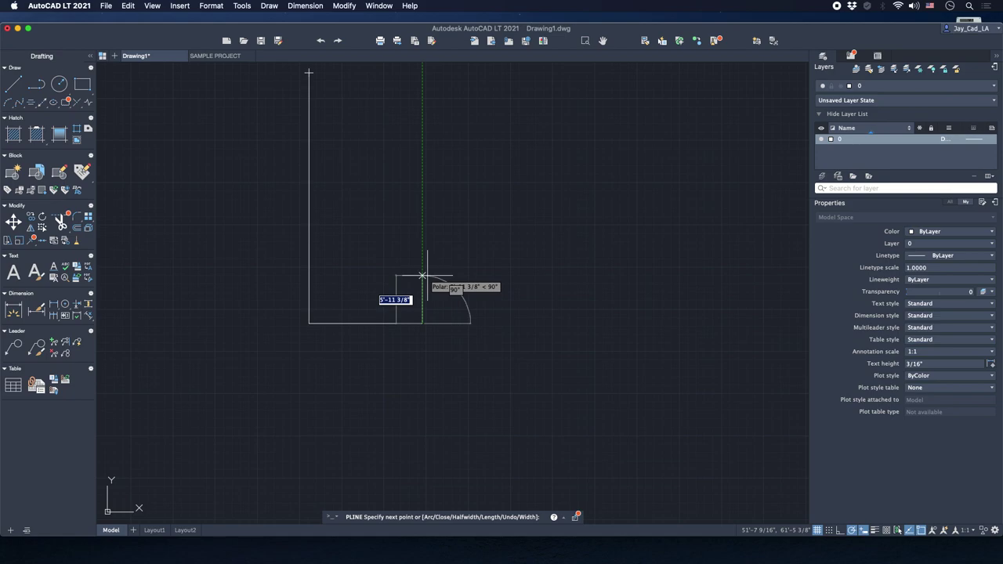
Continue the outline with 4'6", 17 and 24 wall segments.
{"action": "type", "text": "4'6"}
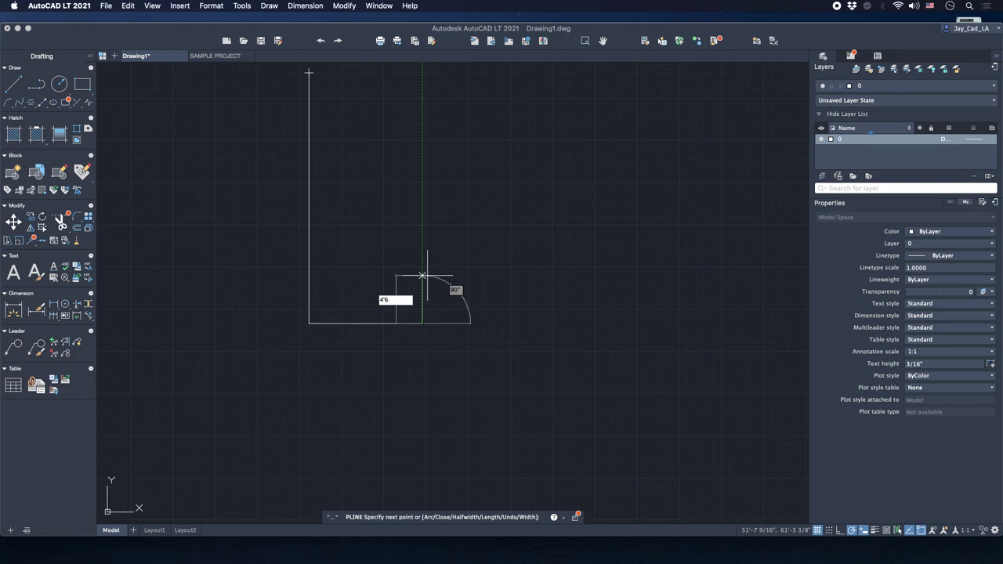
{"action": "key", "text": "Return"}
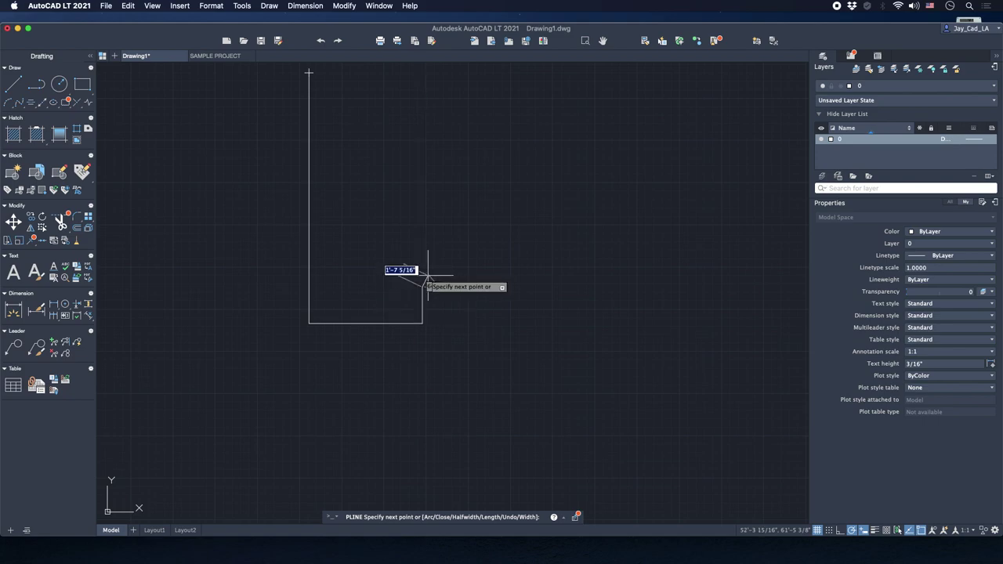
{"action": "middle_click_drag", "start_coordinate": [456, 262], "coordinate": [427, 278]}
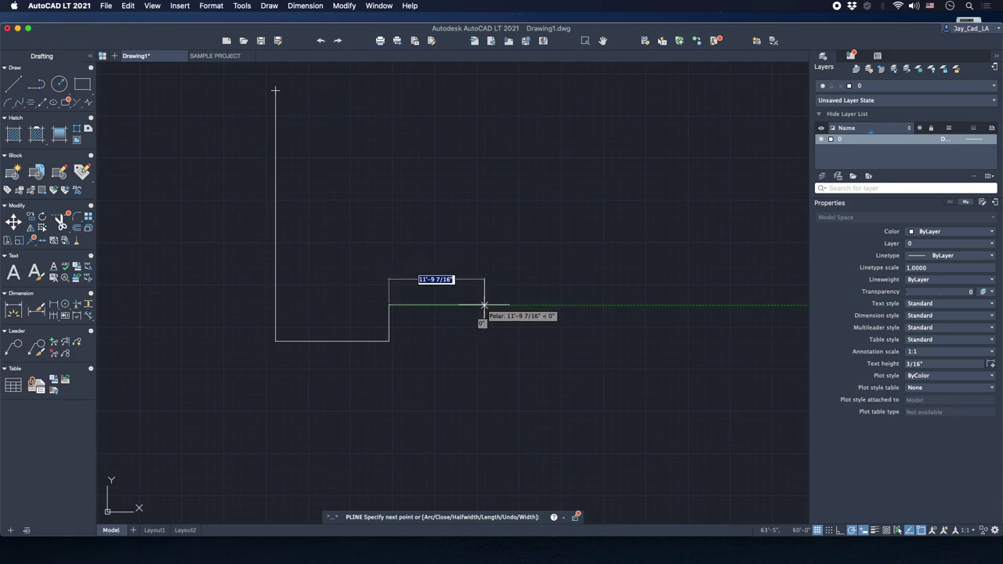
{"action": "type", "text": "17"}
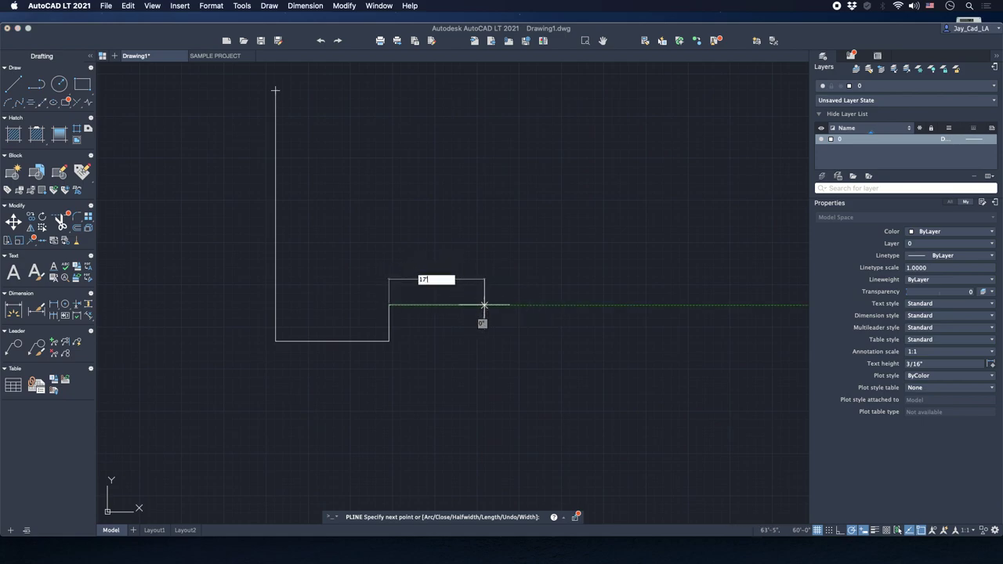
{"action": "key", "text": "Return"}
{"action": "middle_click_drag", "start_coordinate": [535, 252], "coordinate": [515, 315]}
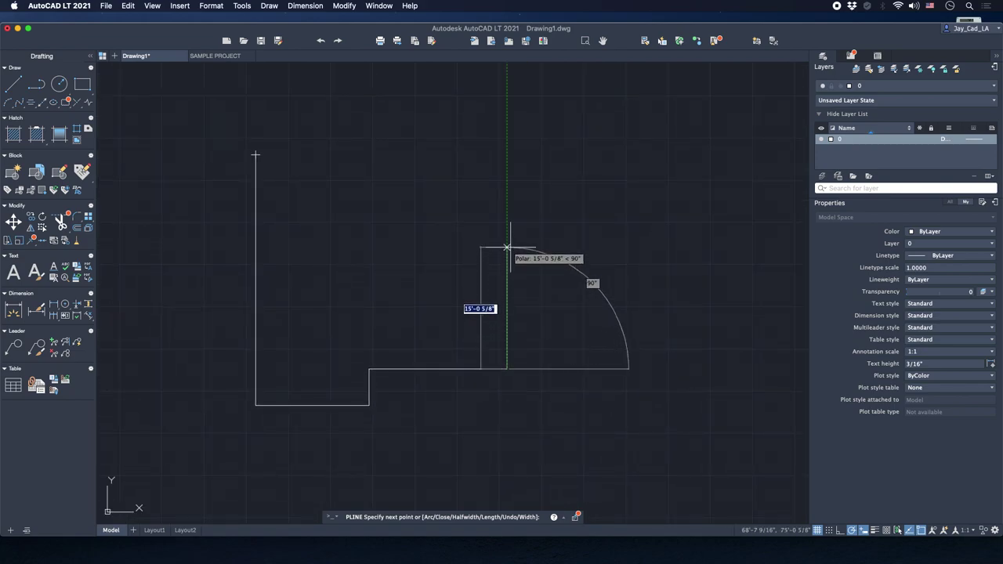
{"action": "type", "text": "24"}
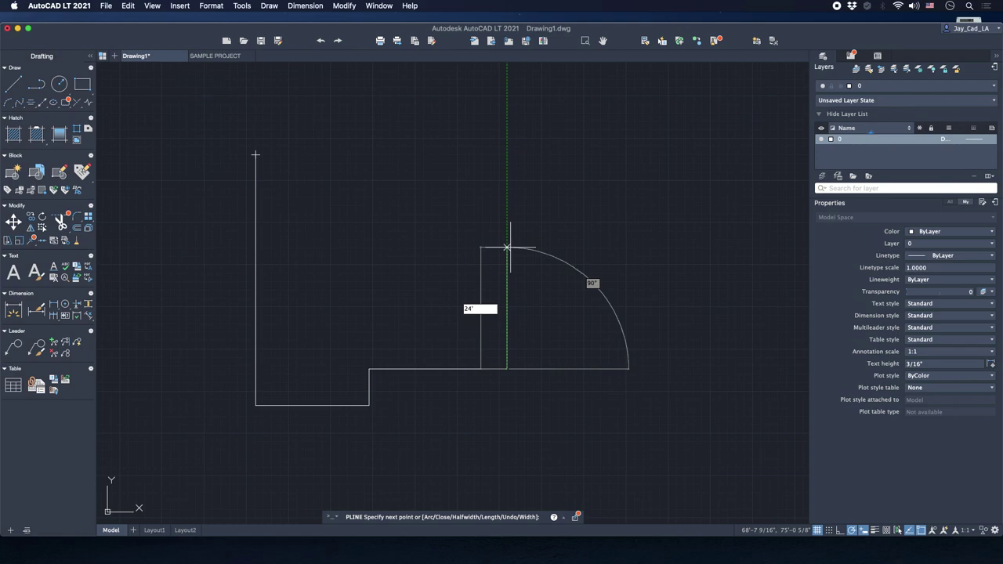
{"action": "key", "text": "Return"}
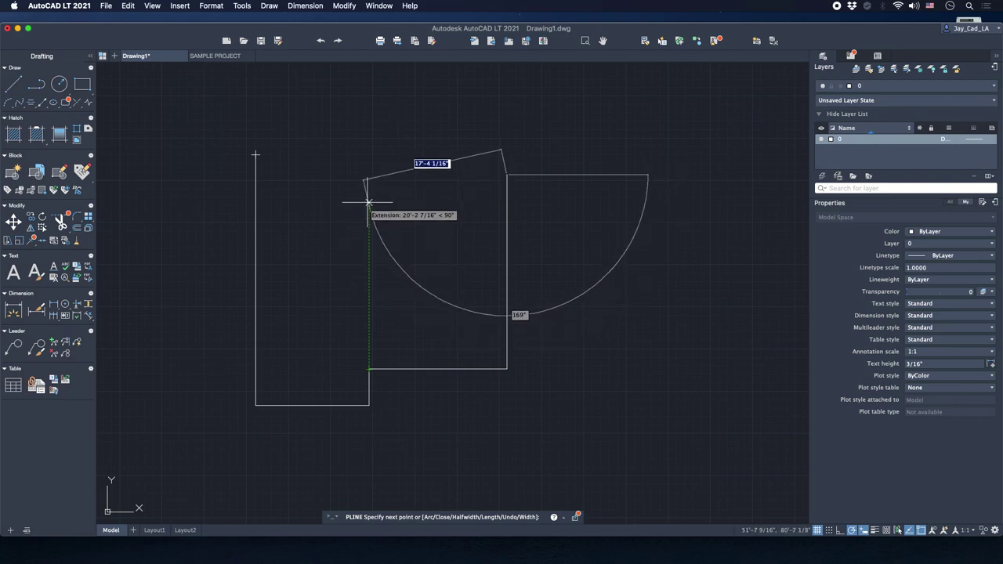
Add a 17 top wall, the vertical wall to the tracked point and a 14' leftward wall.
{"action": "type", "text": "17"}
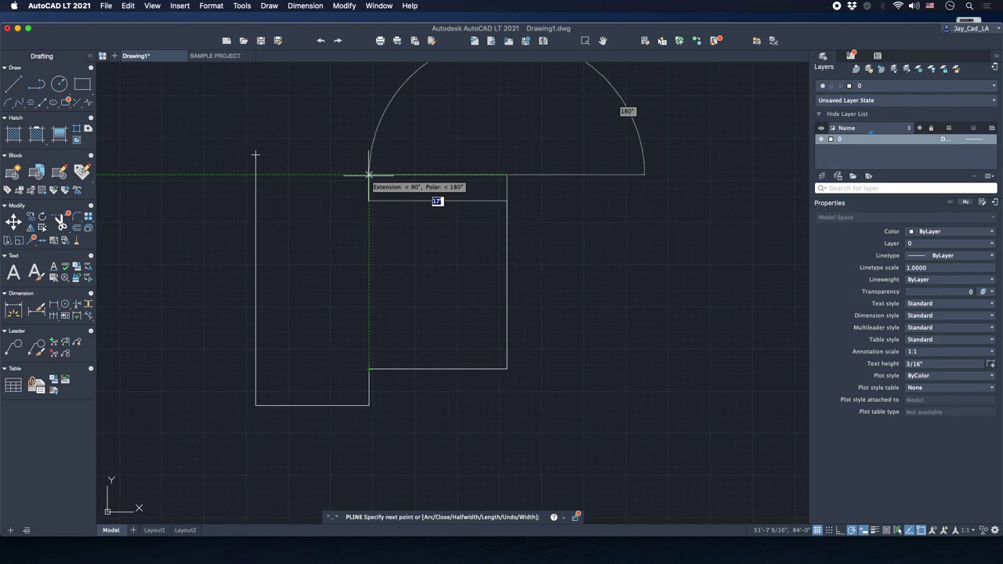
{"action": "key", "text": "Return"}
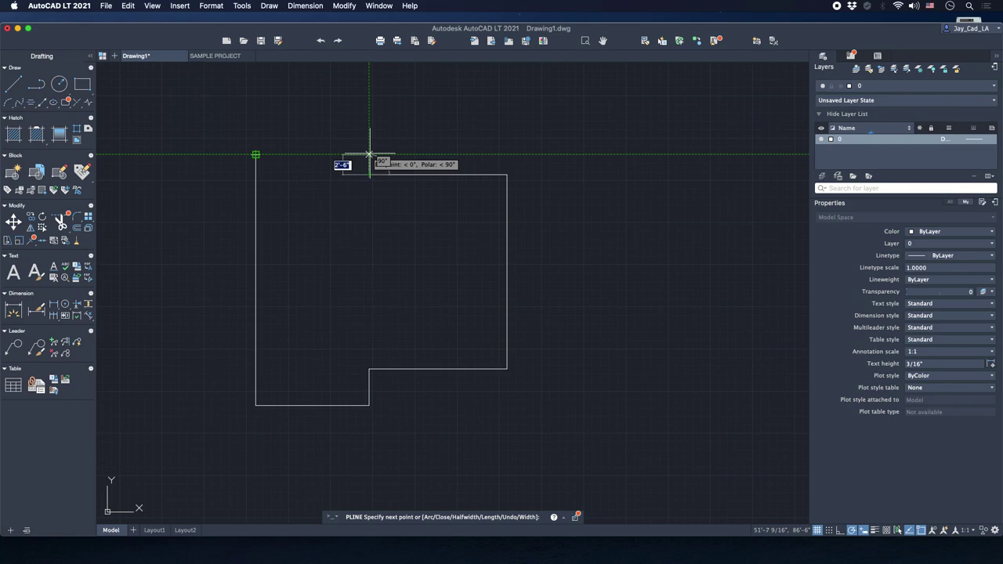
{"action": "left_click", "coordinate": [369, 155]}
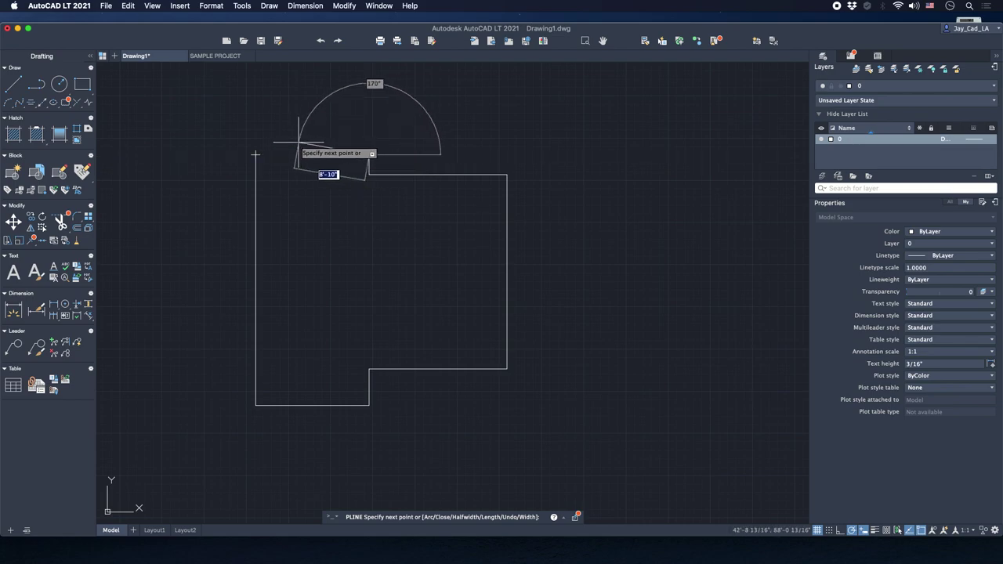
{"action": "type", "text": "14'"}
{"action": "key", "text": "Return"}
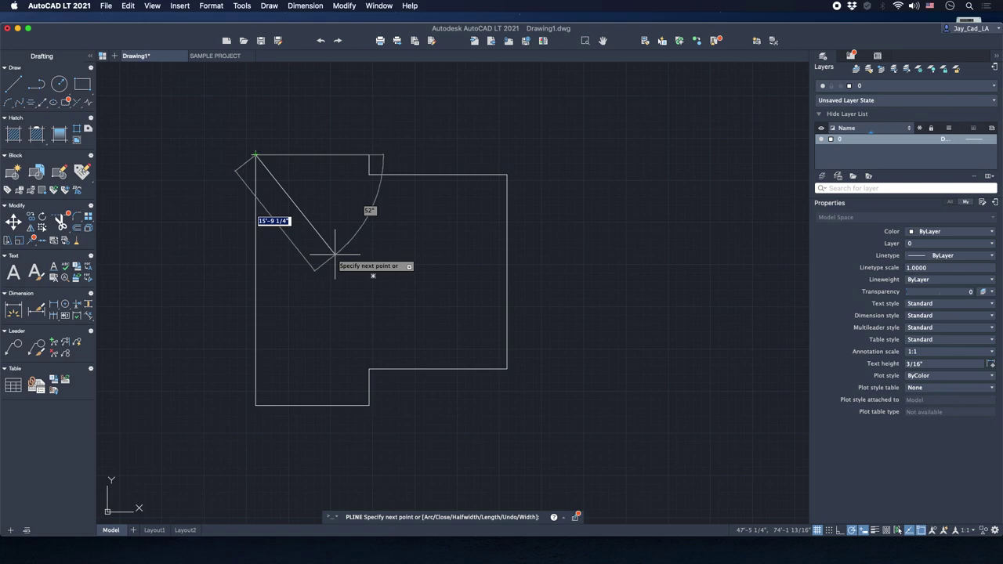
{"action": "key", "text": "Escape"}
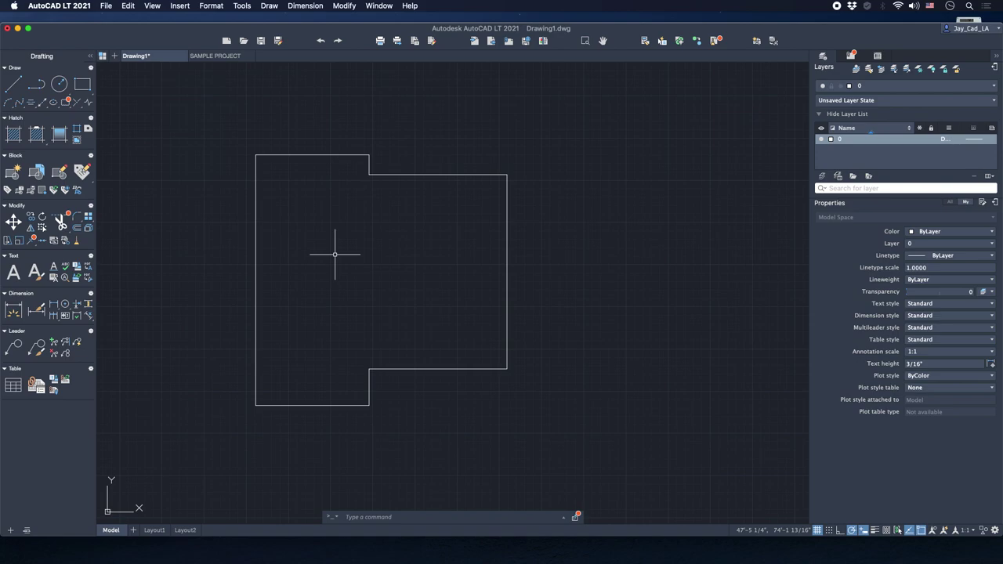
Rerun OFFSET after a cancelled first try and enter a distance of 6.
{"action": "type", "text": "o"}
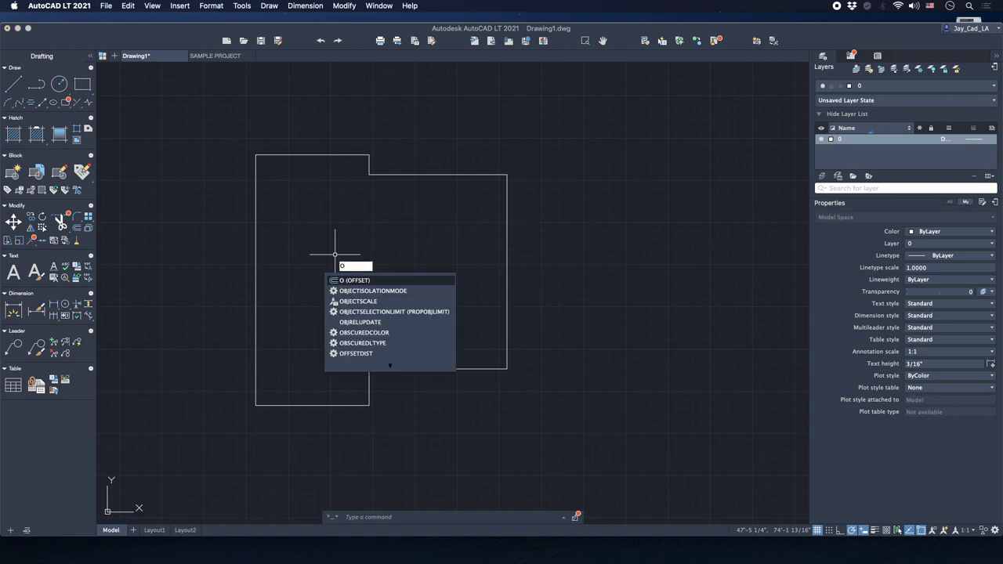
{"action": "key", "text": "Return"}
{"action": "key", "text": "Escape"}
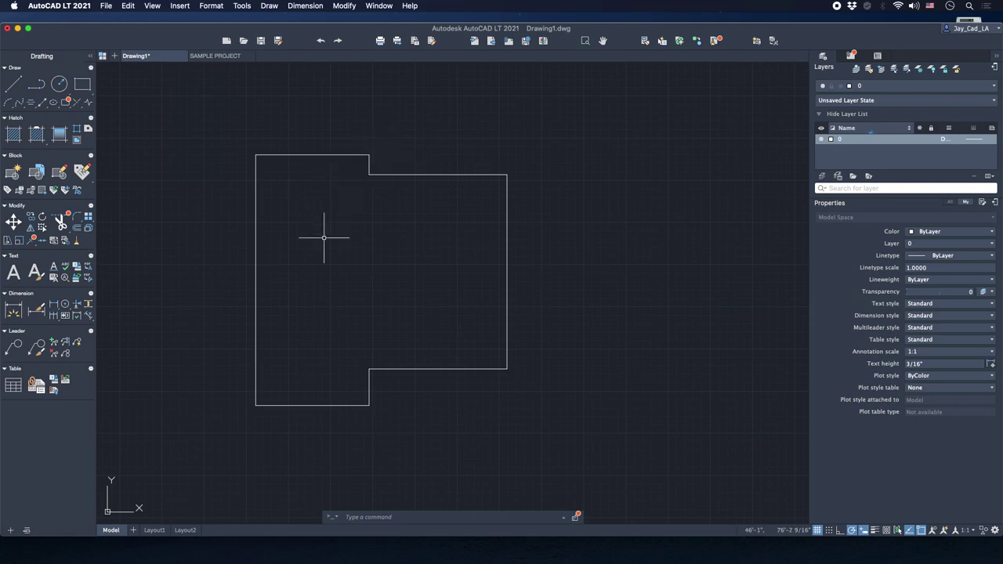
{"action": "type", "text": "o"}
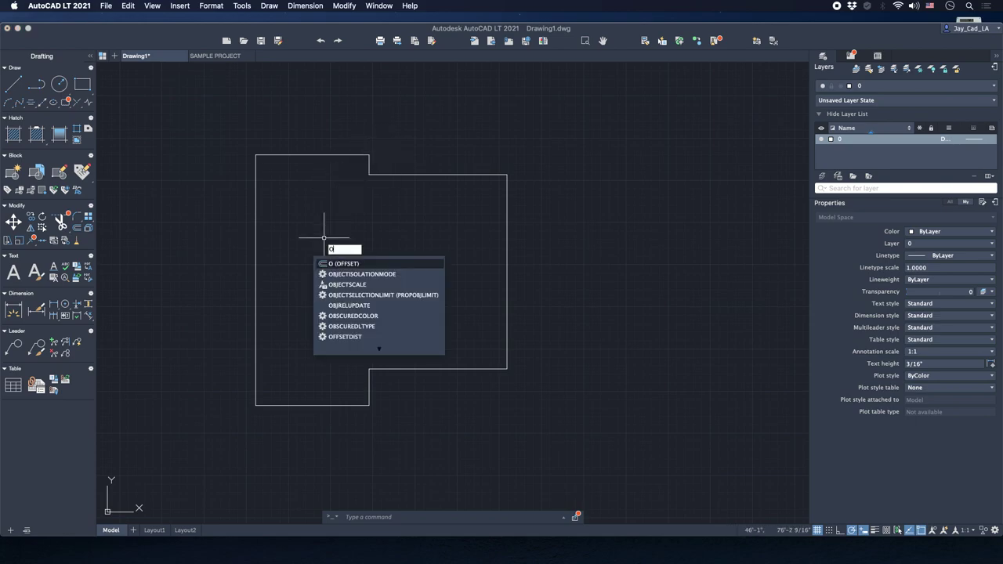
{"action": "key", "text": "Return"}
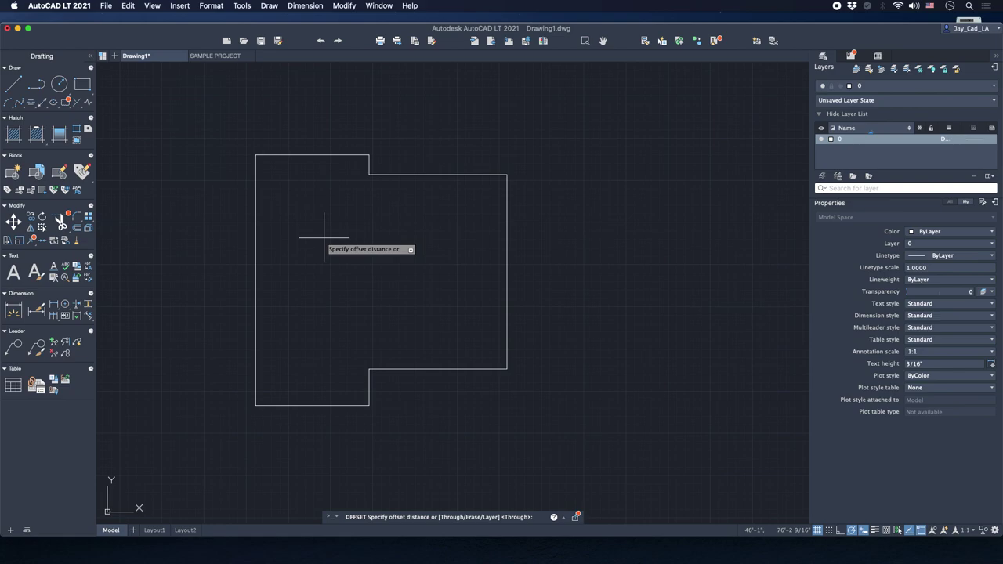
{"action": "type", "text": "6"}
{"action": "key", "text": "Return"}
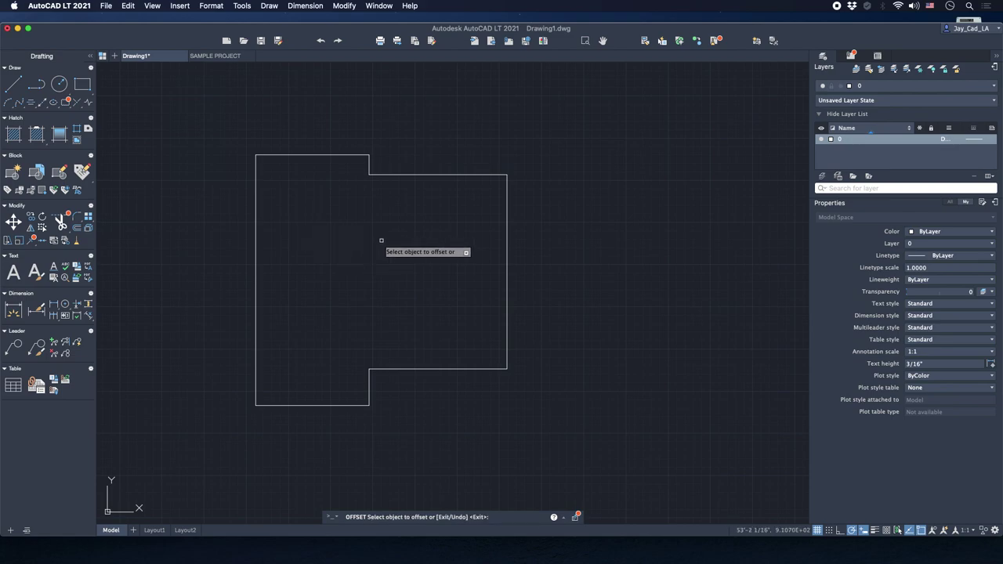
Offset the wall outline polyline 6 units inward to create the inner wall line.
{"action": "left_click", "coordinate": [434, 174]}
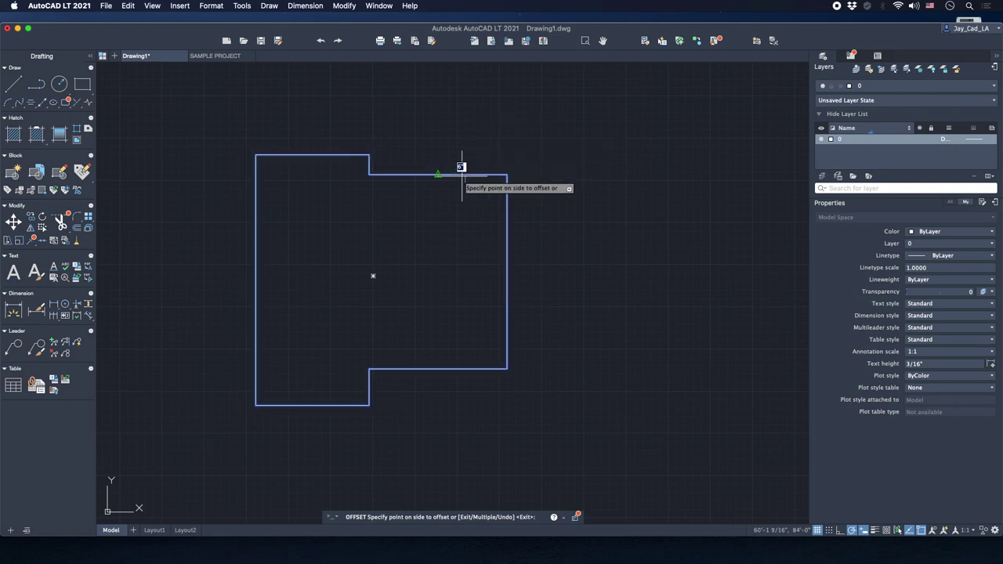
{"action": "left_click", "coordinate": [404, 212]}
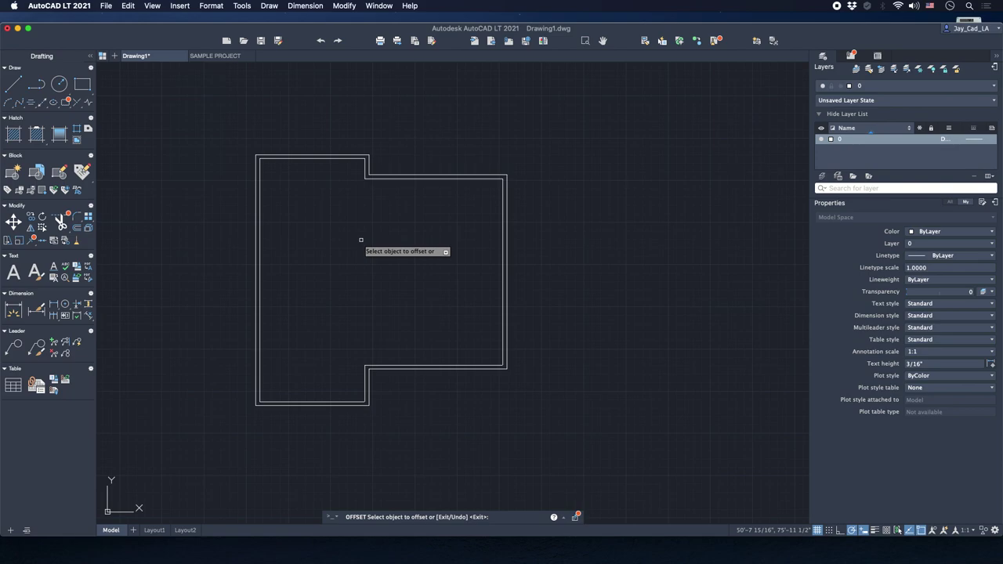
{"action": "key", "text": "Escape"}
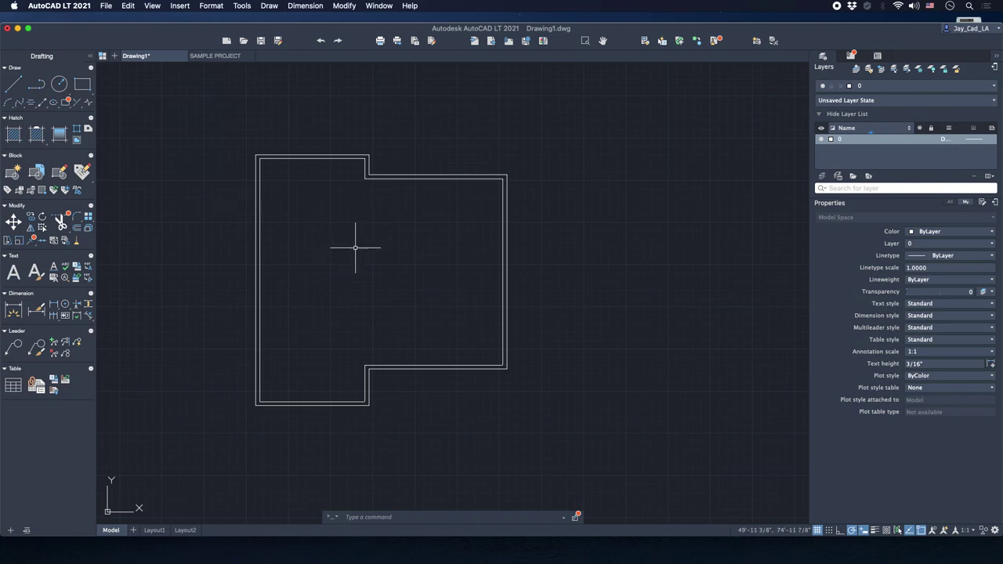
Draw a vertical inner wall line from the notch corner down to the lower wall corner.
{"action": "middle_click_drag", "start_coordinate": [355, 250], "coordinate": [391, 245]}
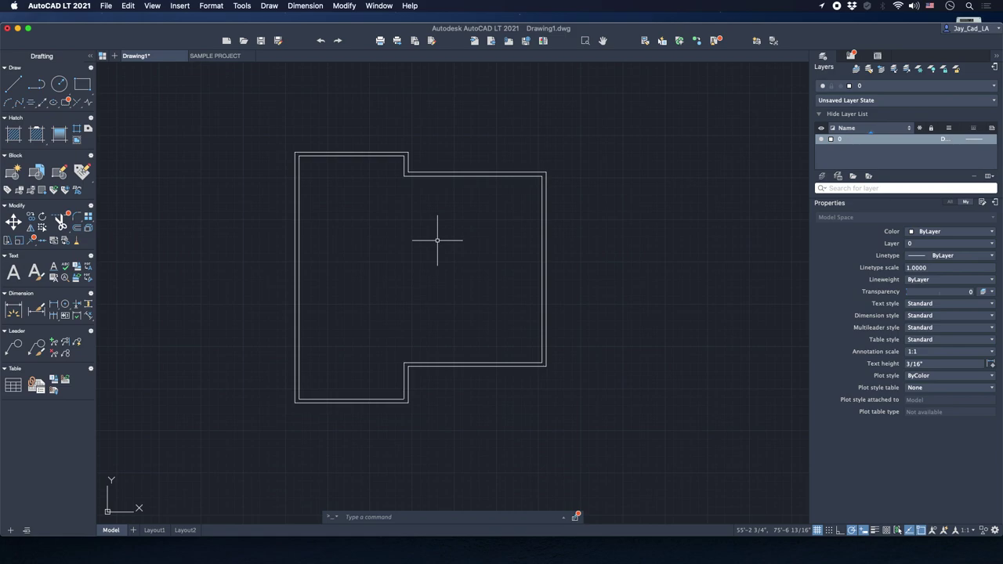
{"action": "type", "text": "pl"}
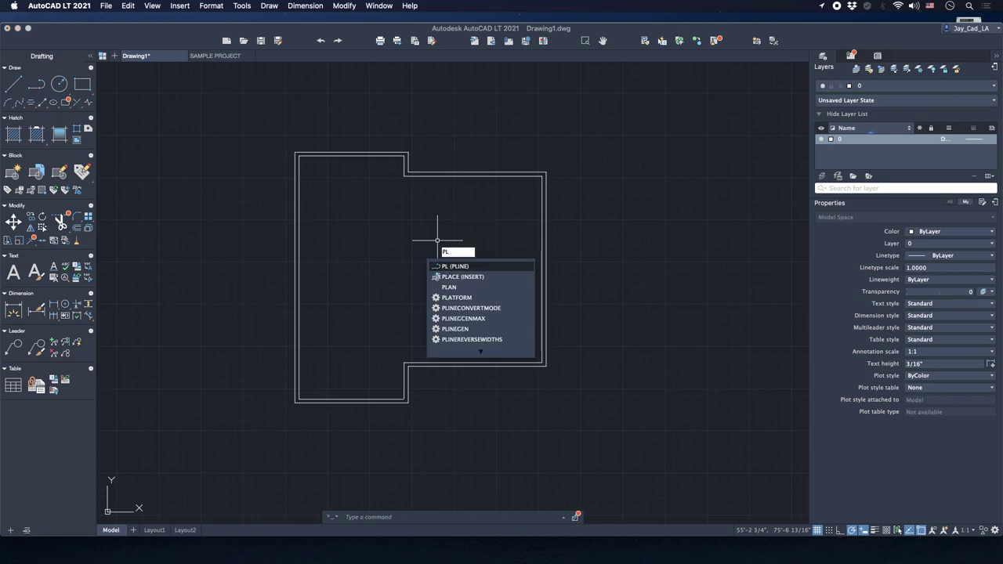
{"action": "key", "text": "Return"}
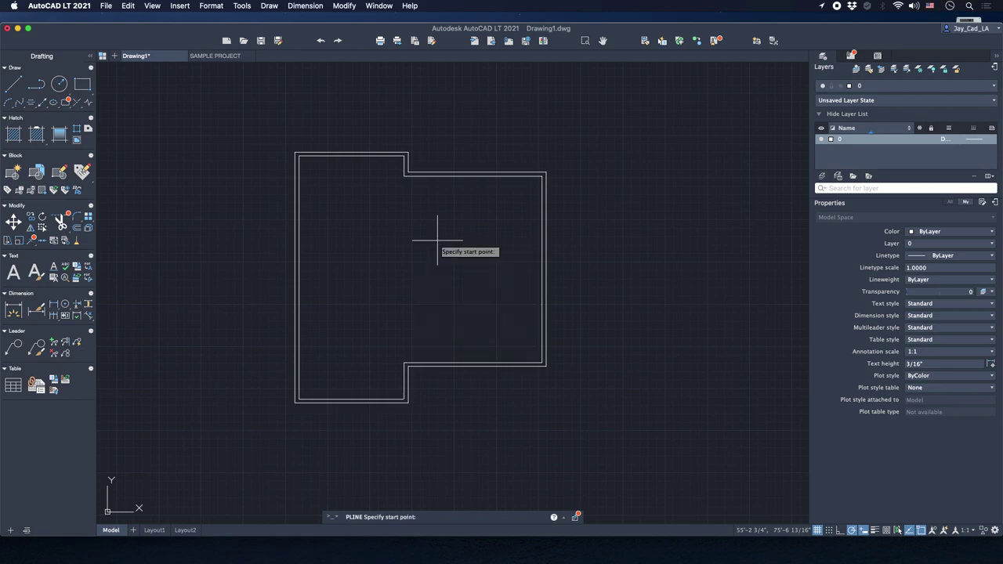
{"action": "left_click", "coordinate": [404, 176]}
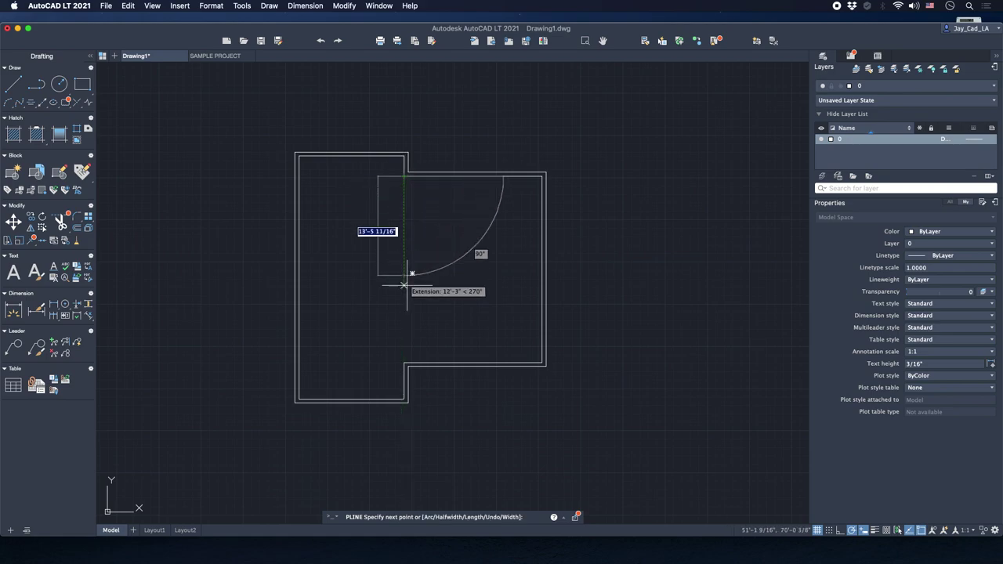
{"action": "left_click", "coordinate": [404, 363]}
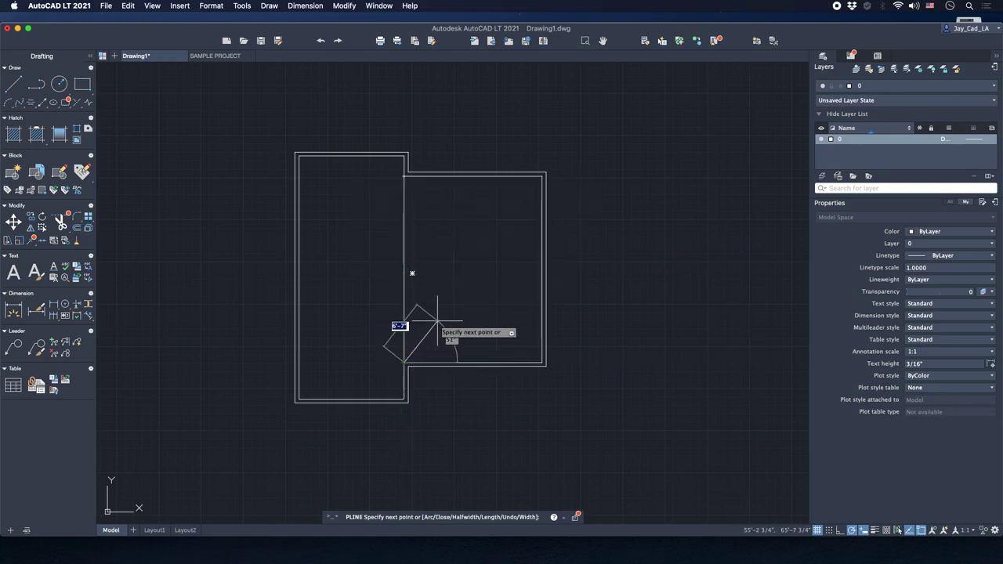
{"action": "key", "text": "Escape"}
Draw another inner wall polyline from the lower wall corner with a 23-unit segment, then recenter the plan.
{"action": "scroll", "coordinate": [406, 362], "scroll_direction": "up", "scroll_amount": 6}
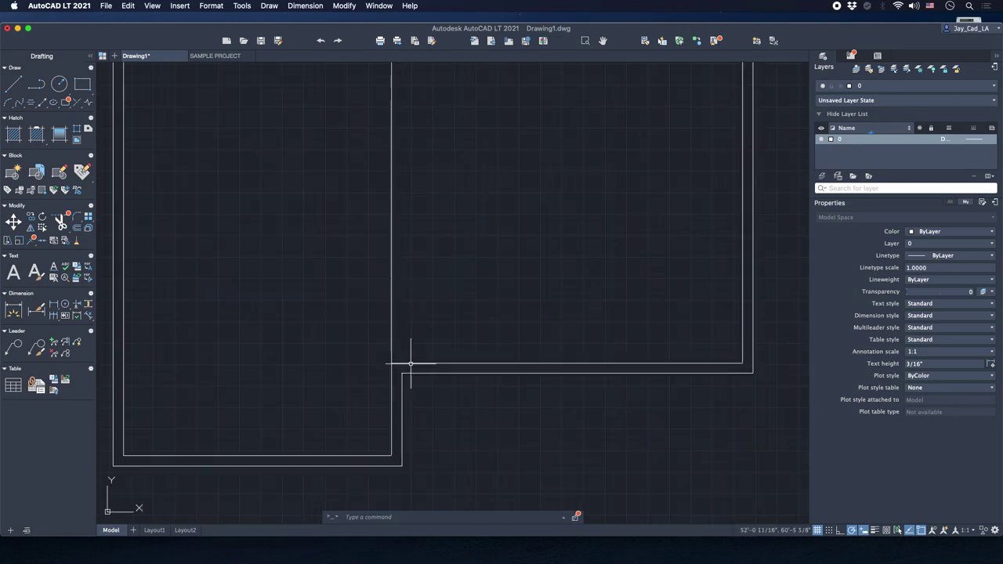
{"action": "scroll", "coordinate": [400, 368], "scroll_direction": "down", "scroll_amount": 4}
{"action": "key", "text": "Return"}
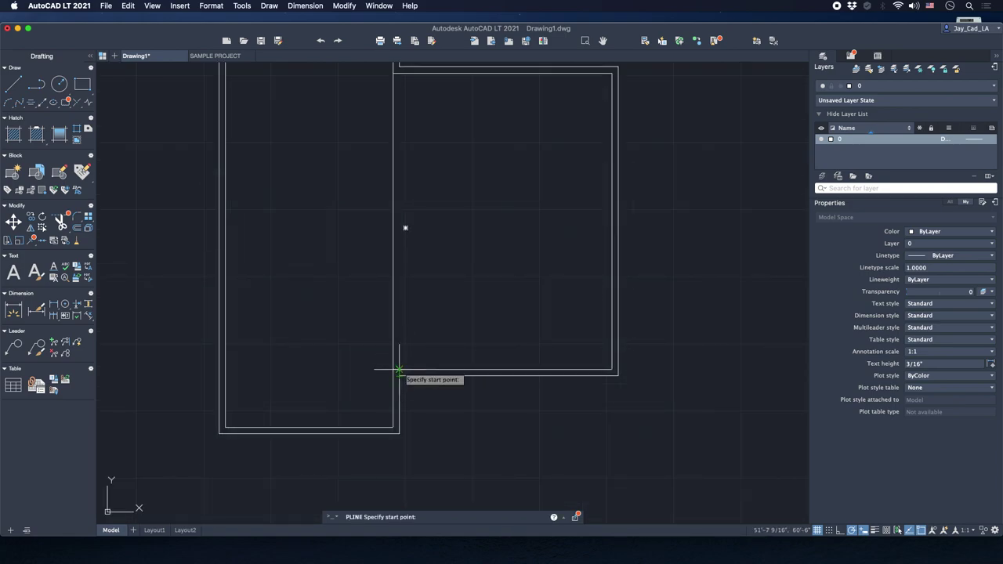
{"action": "scroll", "coordinate": [398, 369], "scroll_direction": "up", "scroll_amount": 5}
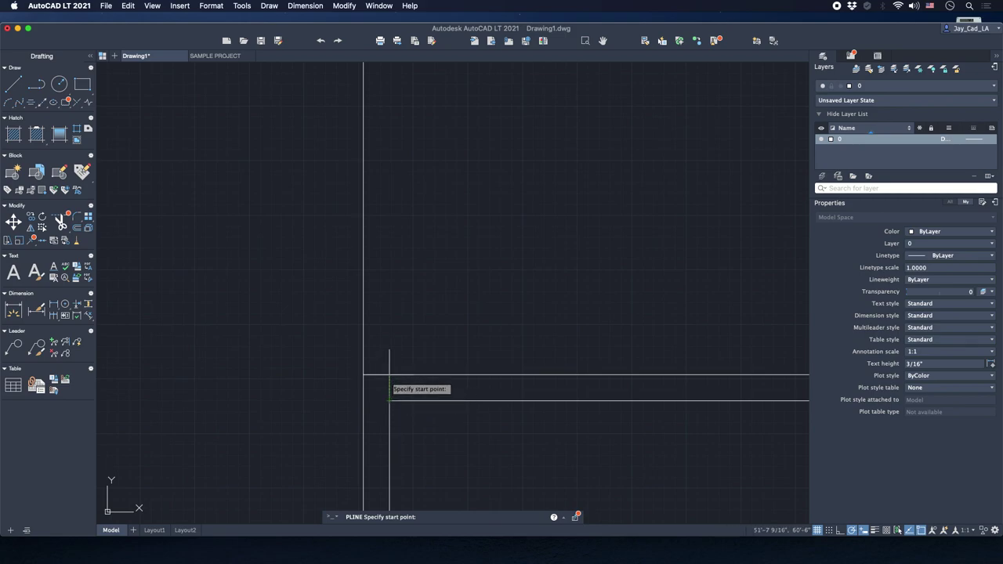
{"action": "left_click", "coordinate": [389, 376]}
{"action": "scroll", "coordinate": [411, 290], "scroll_direction": "down", "scroll_amount": 5}
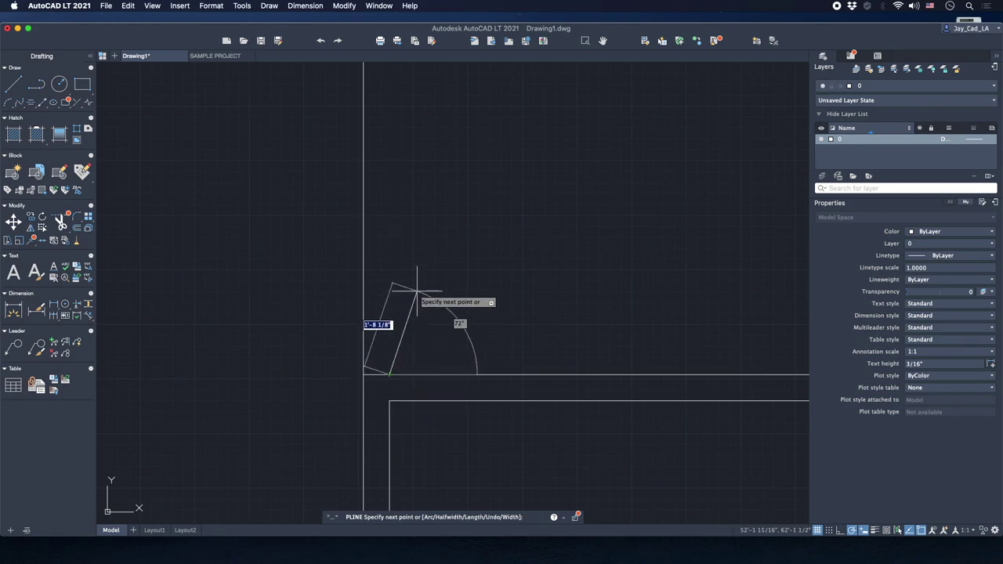
{"action": "scroll", "coordinate": [388, 188], "scroll_direction": "up", "scroll_amount": 3}
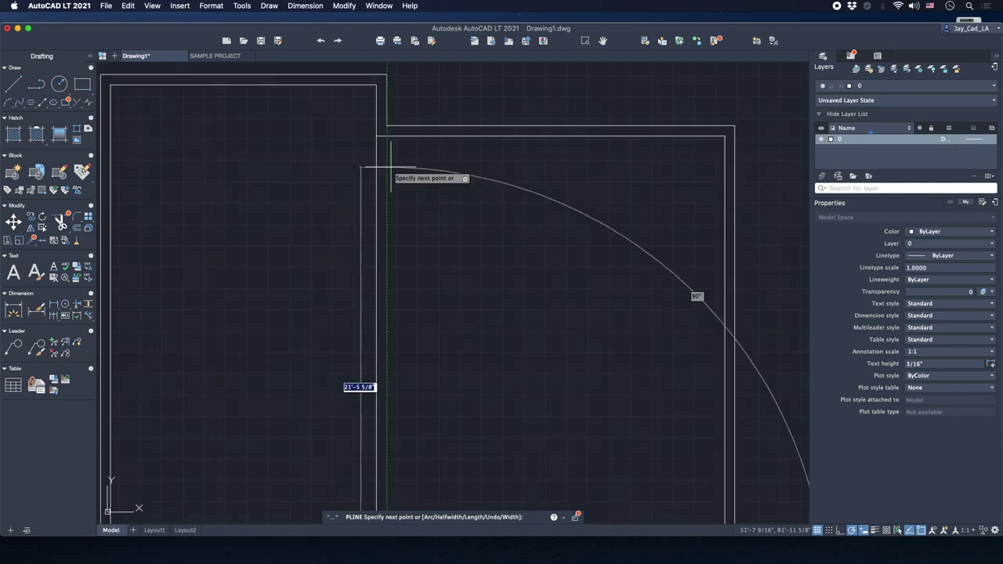
{"action": "scroll", "coordinate": [389, 157], "scroll_direction": "up", "scroll_amount": 3}
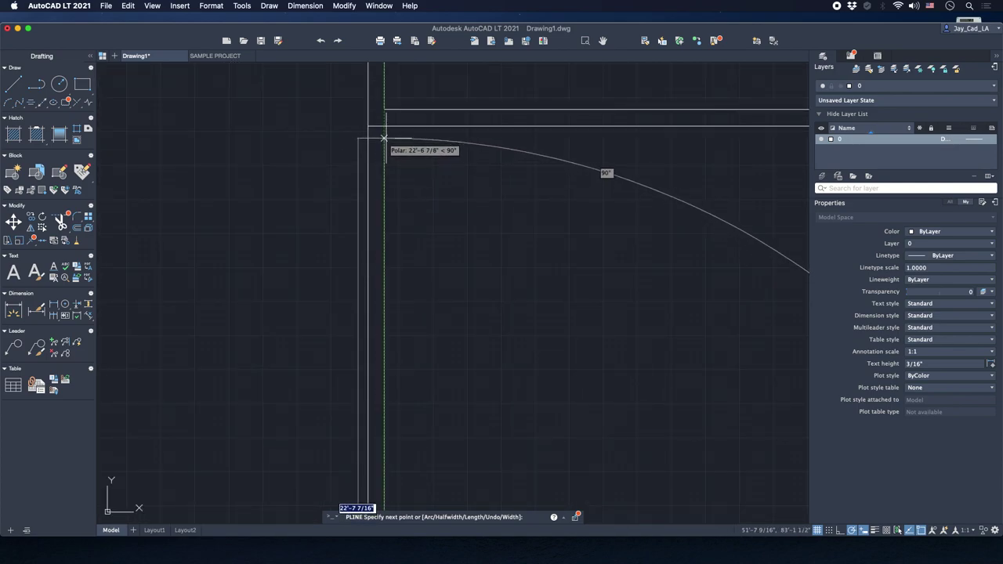
{"action": "type", "text": "23"}
{"action": "scroll", "coordinate": [384, 129], "scroll_direction": "down", "scroll_amount": 5}
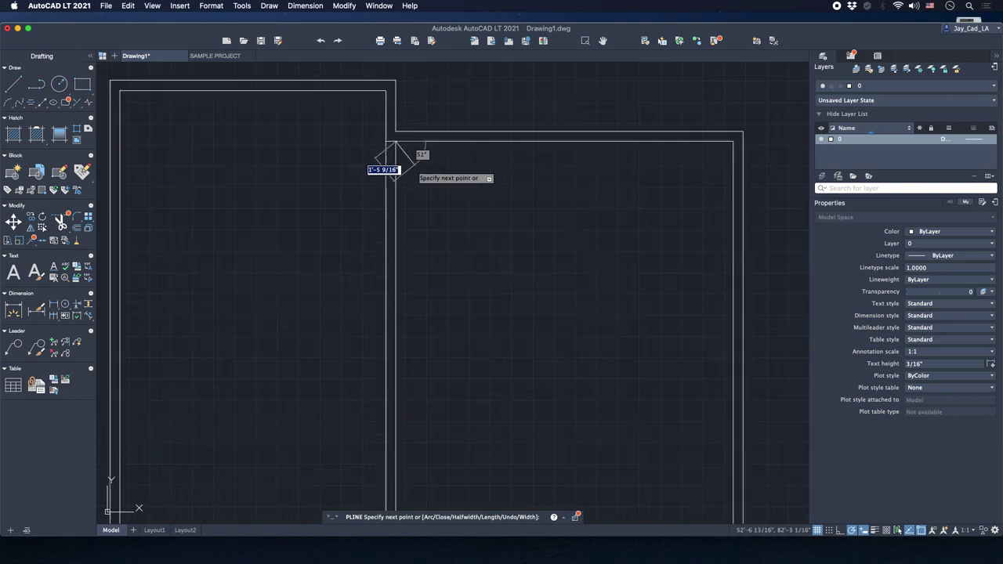
{"action": "middle_click_drag", "start_coordinate": [452, 214], "coordinate": [481, 209]}
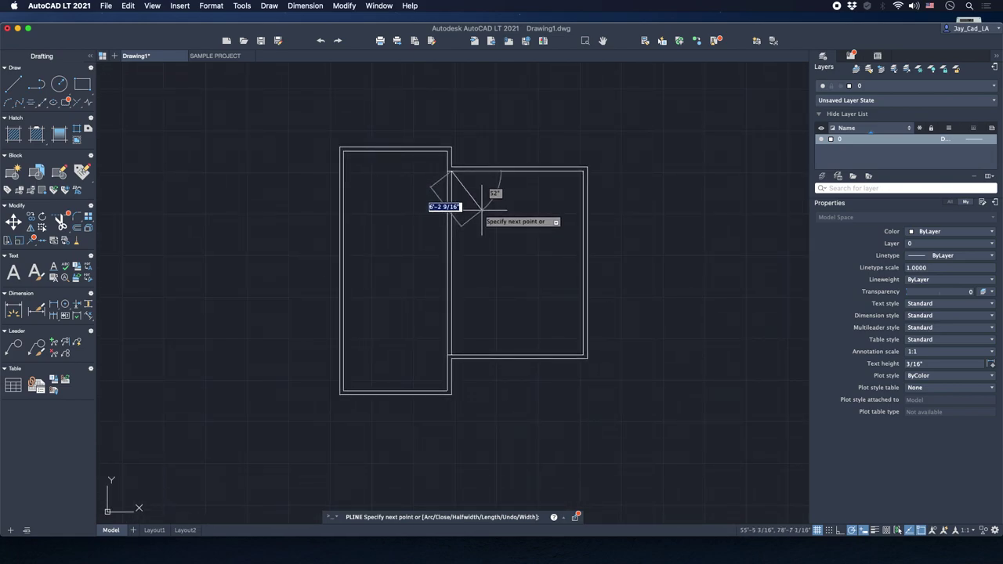
{"action": "key", "text": "Escape"}
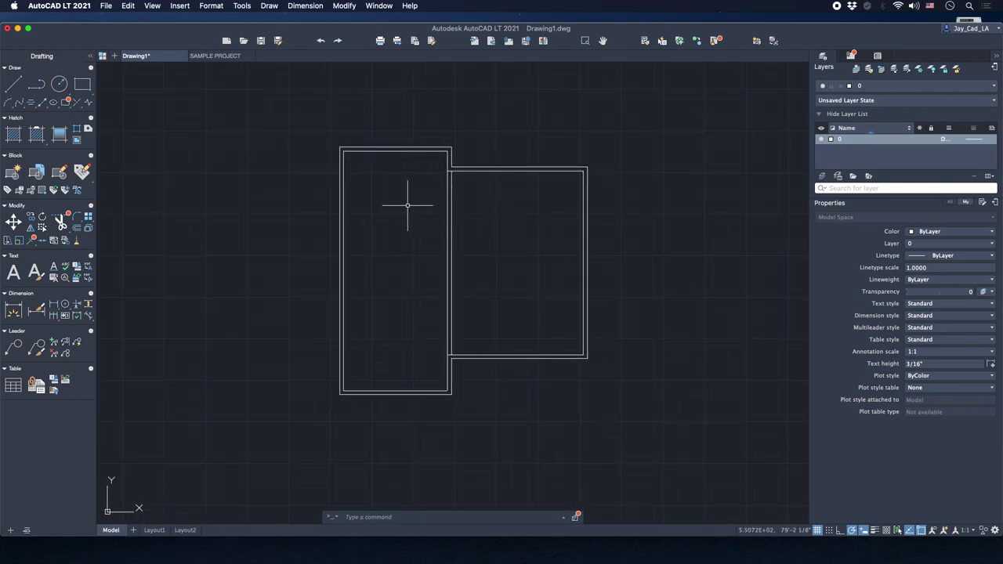
{"action": "mouse_move", "coordinate": [408, 204]}
{"action": "middle_mouse_down"}
{"action": "mouse_move", "coordinate": [562, 202]}
{"action": "mouse_move", "coordinate": [465, 206]}
{"action": "middle_mouse_up"}
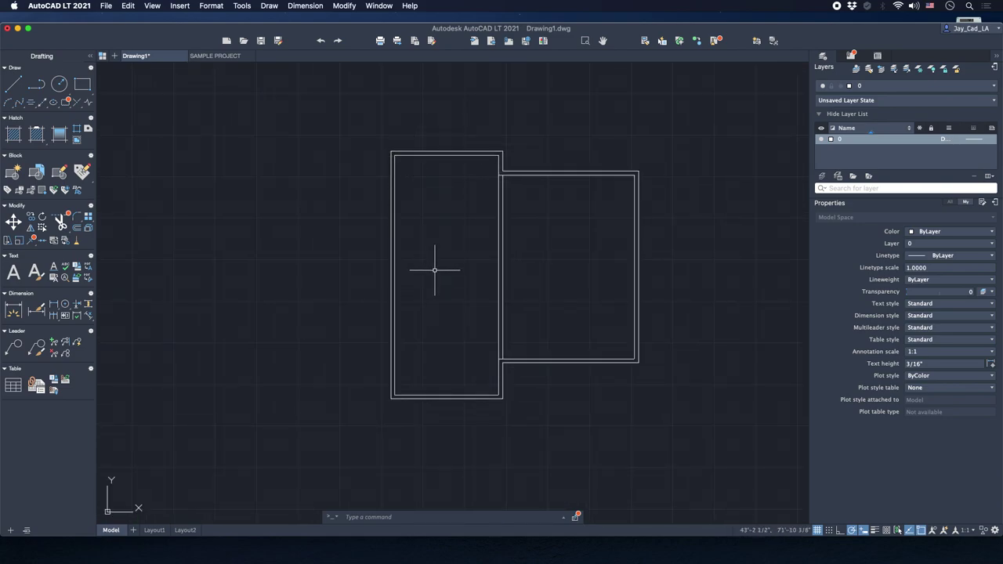
Draw a 13-unit horizontal line starting 9 below the left wing's top inner corner.
{"action": "type", "text": "pl"}
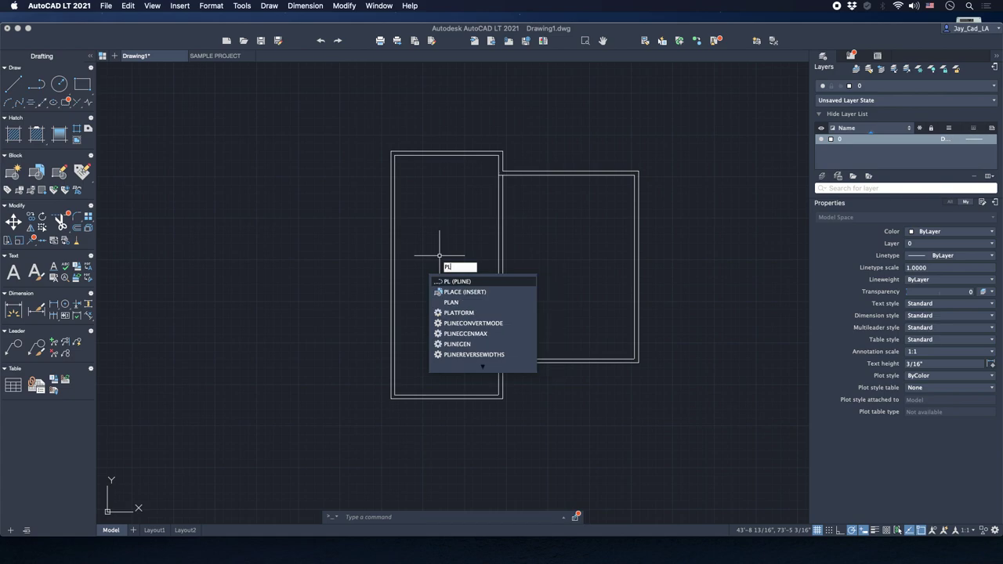
{"action": "key", "text": "Return"}
{"action": "scroll", "coordinate": [453, 213], "scroll_direction": "up", "scroll_amount": 2}
{"action": "middle_click_drag", "start_coordinate": [453, 214], "coordinate": [410, 191]}
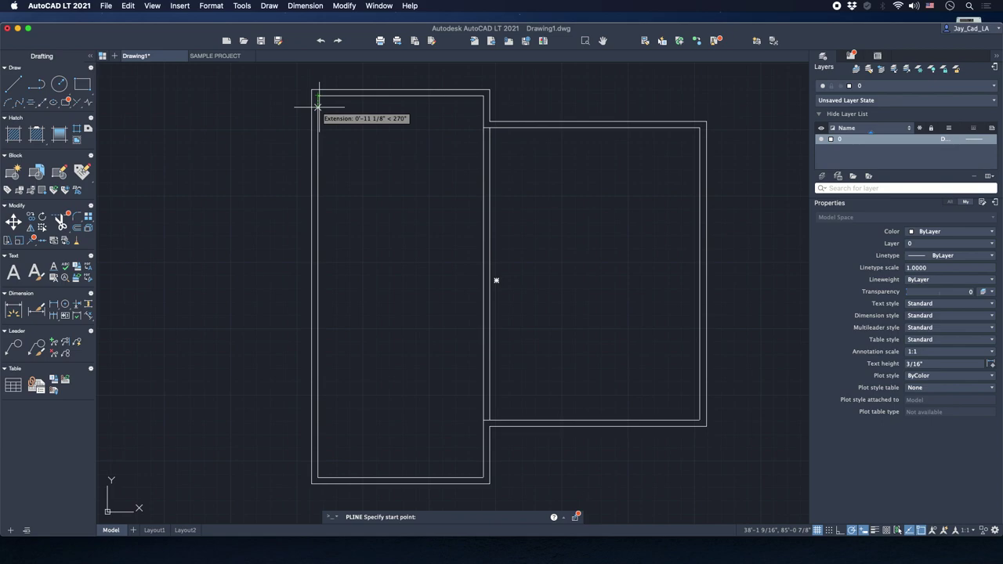
{"action": "type", "text": "9"}
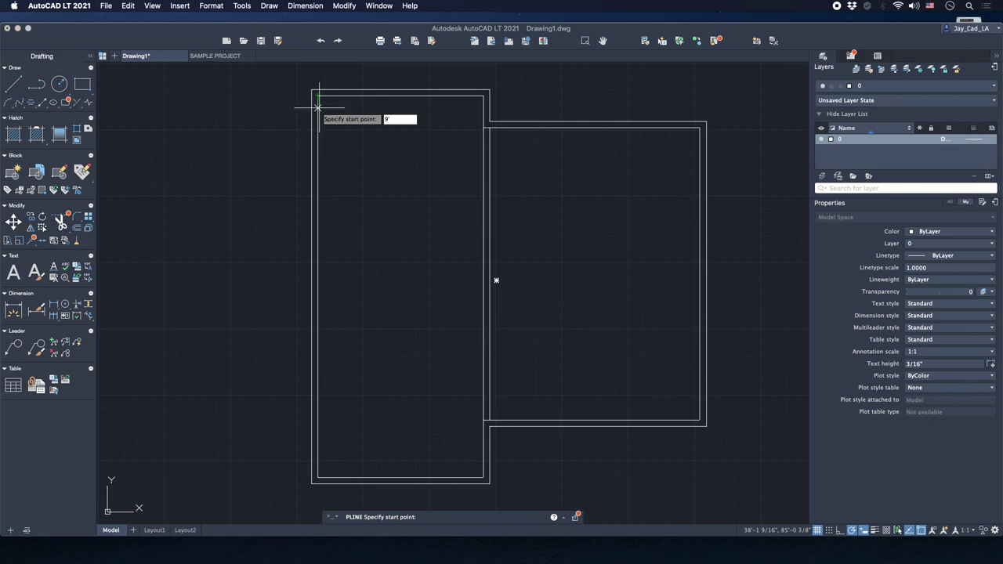
{"action": "key", "text": "Return"}
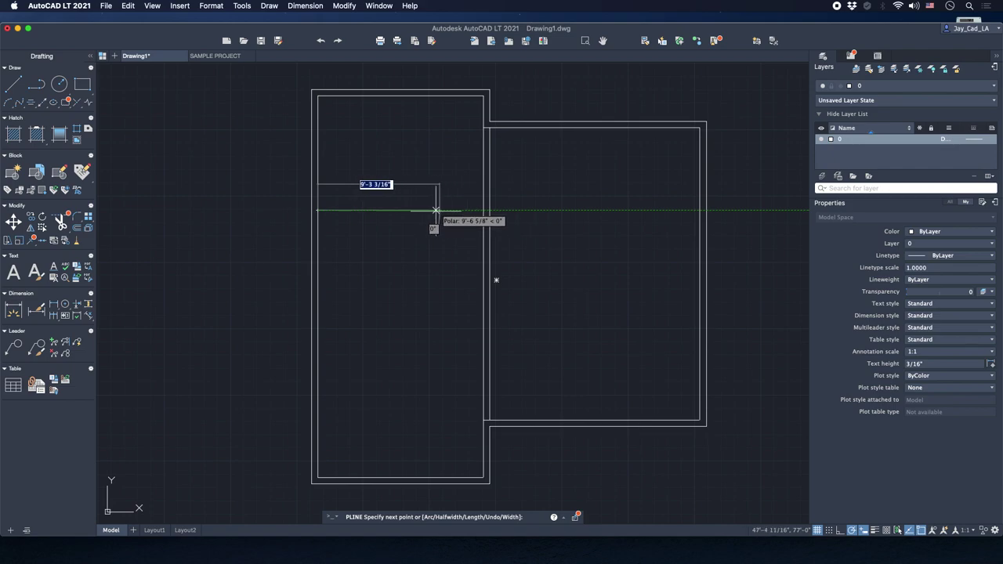
{"action": "type", "text": "13"}
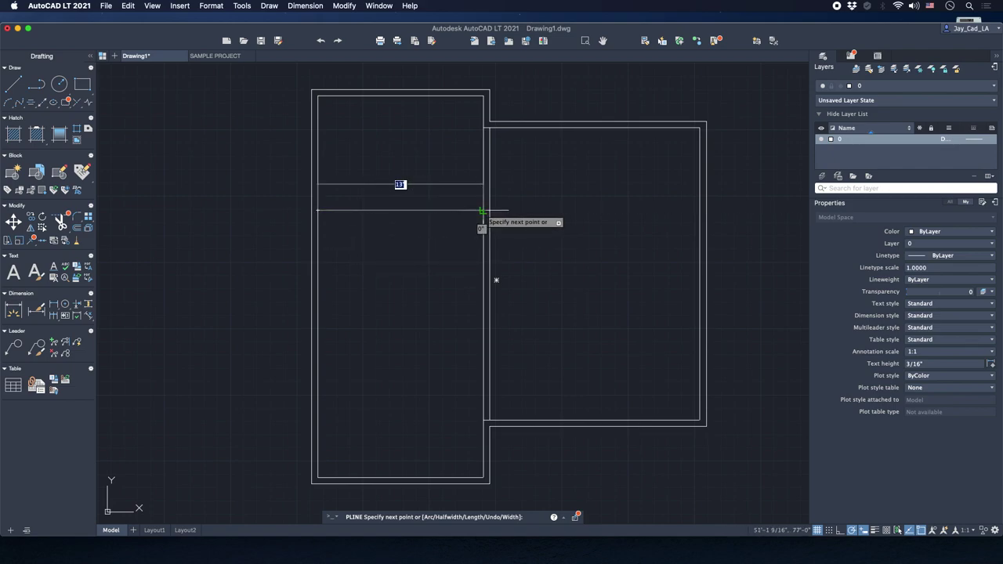
{"action": "key", "text": "Return"}
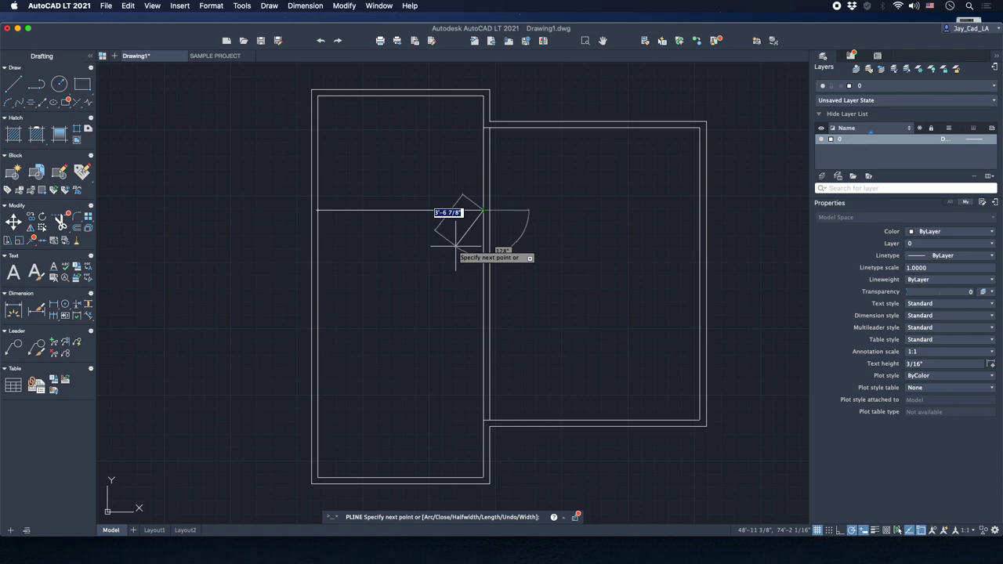
{"action": "key", "text": "Return"}
{"action": "middle_click_drag", "start_coordinate": [439, 271], "coordinate": [439, 237]}
Draw a horizontal polyline from 9' above the bottom inner corner across to the opposite inner wall.
{"action": "type", "text": "p"}
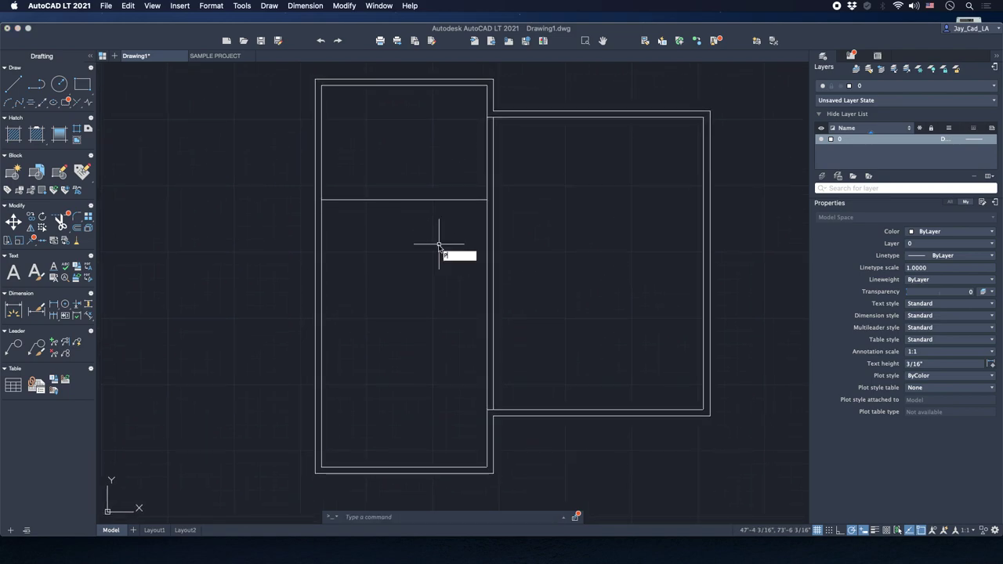
{"action": "type", "text": "l"}
{"action": "key", "text": "Return"}
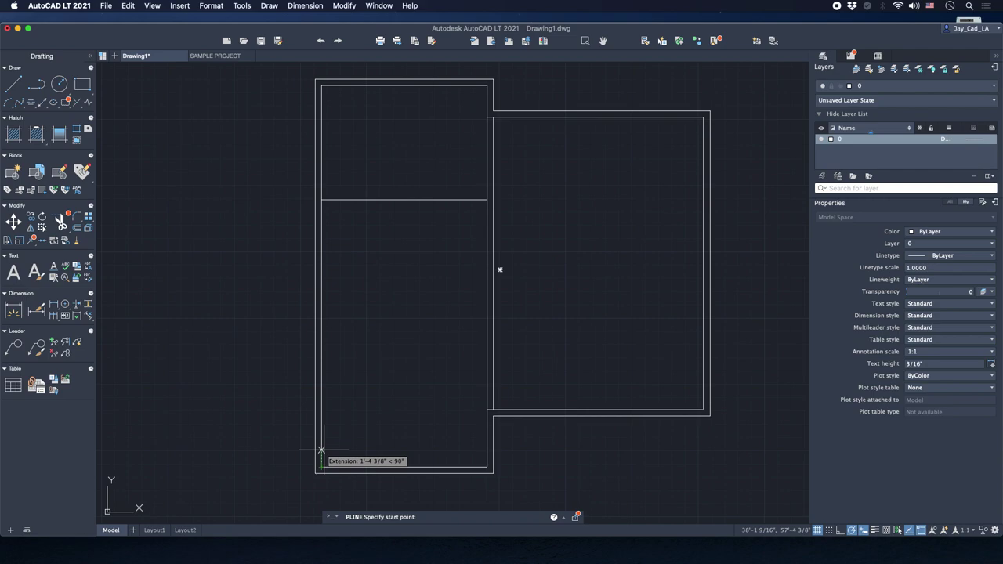
{"action": "type", "text": "9'"}
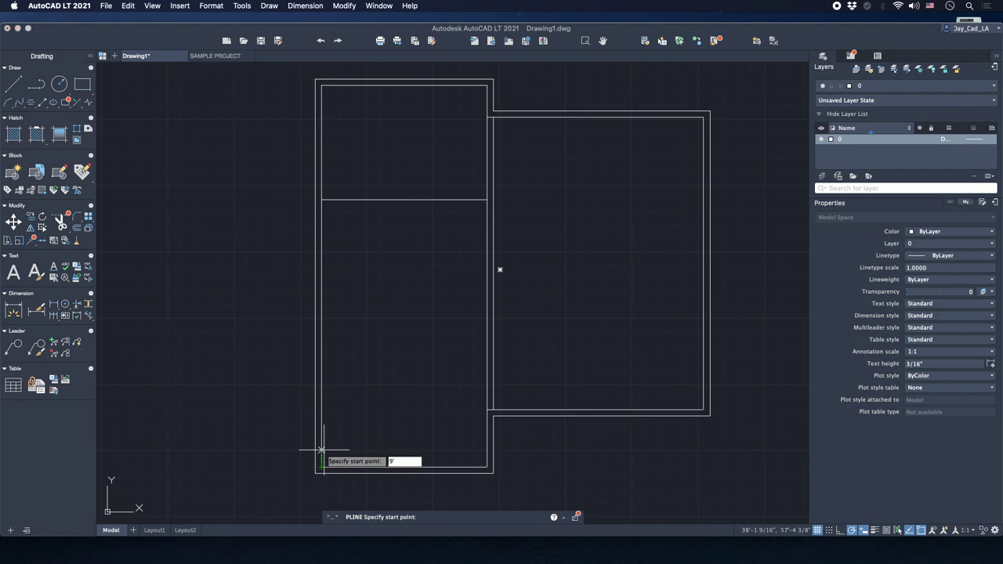
{"action": "key", "text": "Return"}
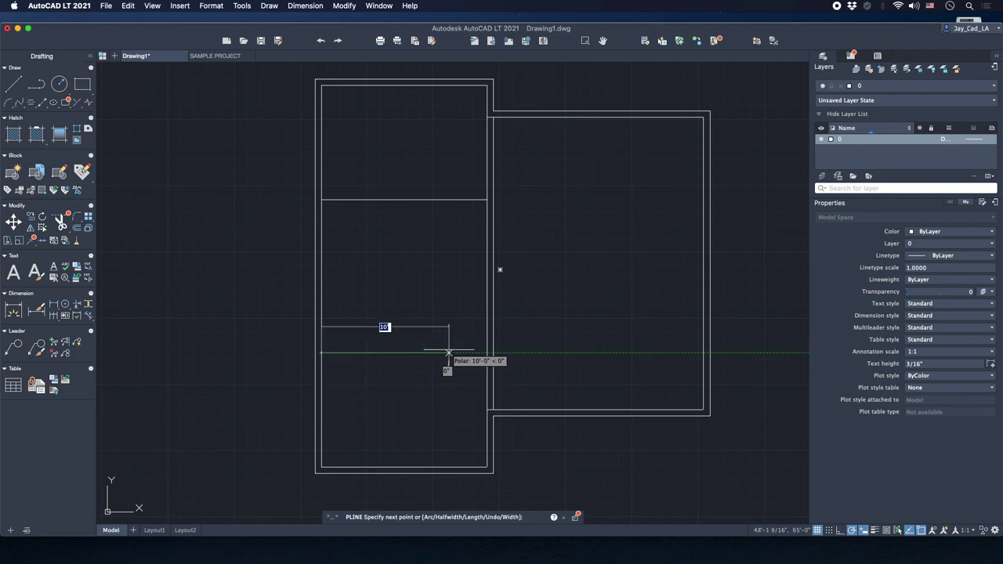
{"action": "left_click", "coordinate": [487, 352]}
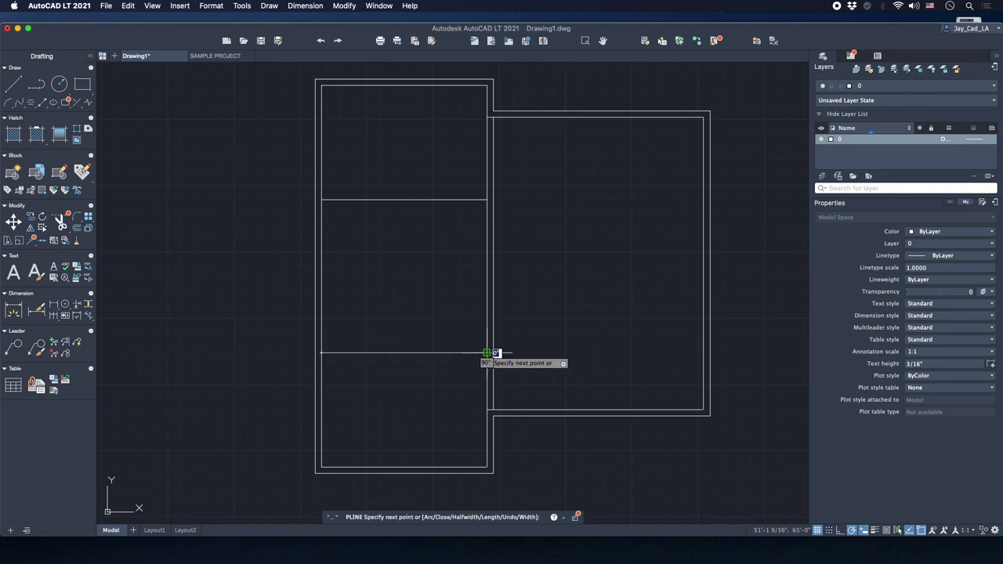
{"action": "key", "text": "Return"}
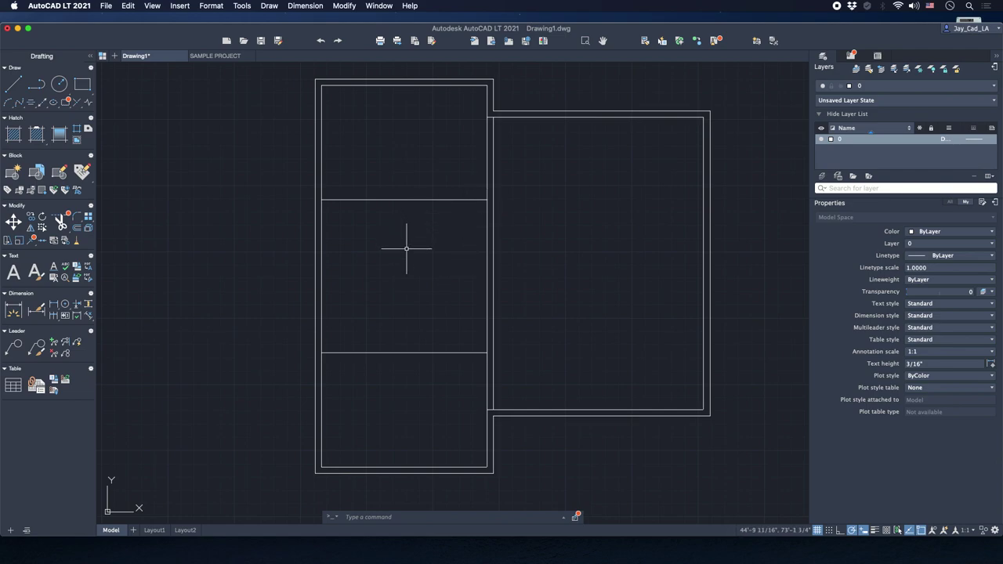
Erase the lower horizontal dividing line with E, then select the upper partition line.
{"action": "left_click", "coordinate": [431, 287]}
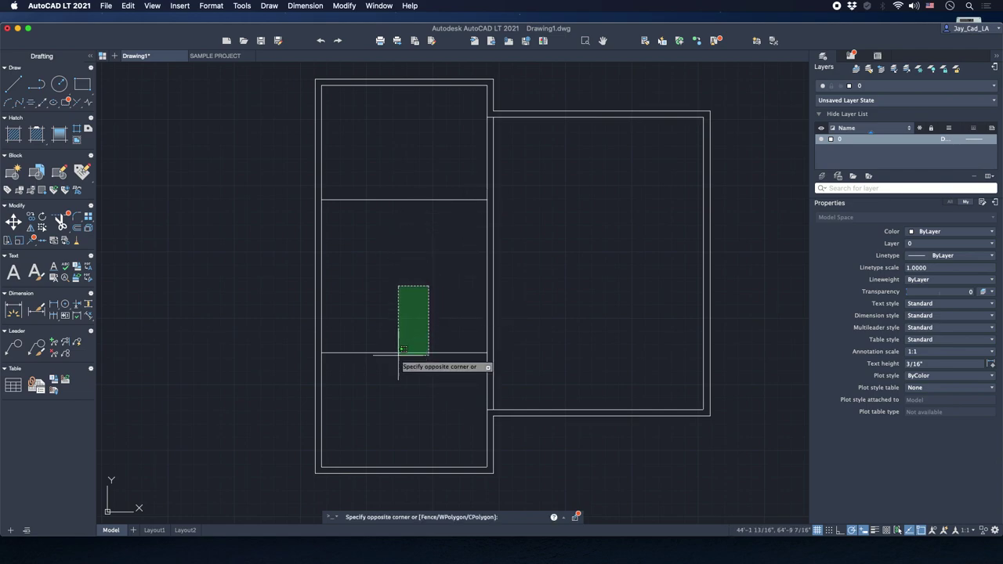
{"action": "left_click", "coordinate": [398, 358]}
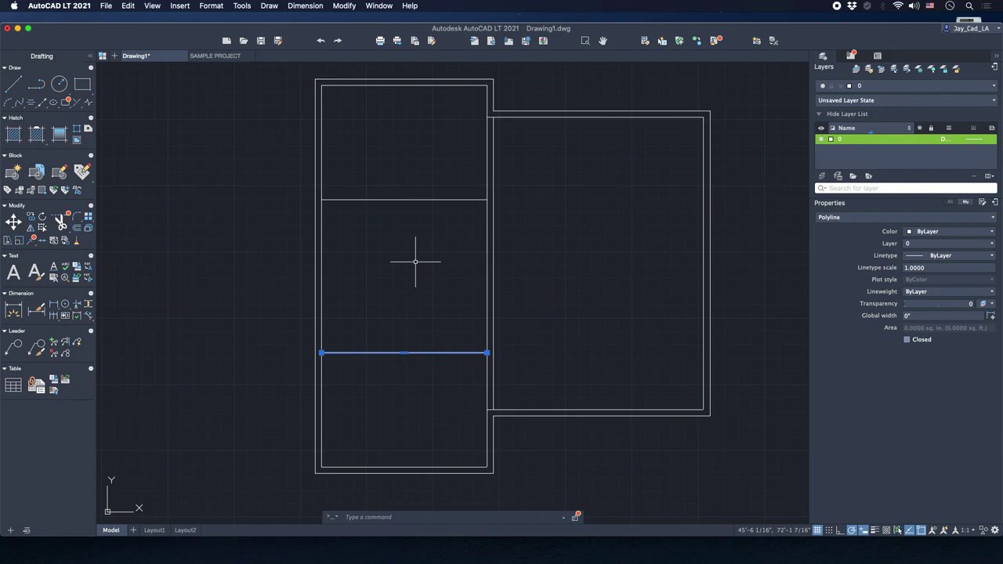
{"action": "type", "text": "E"}
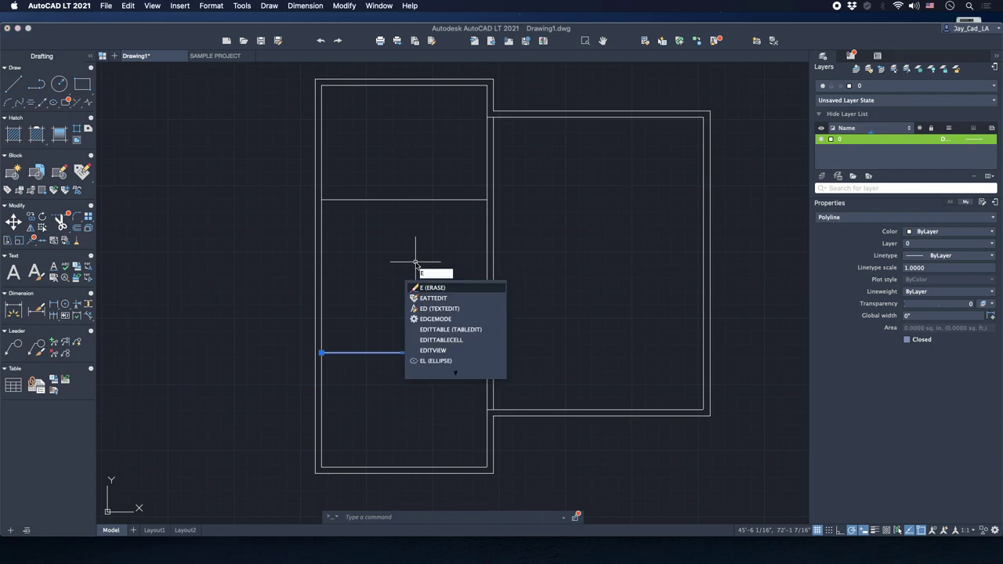
{"action": "key", "text": "BackSpace"}
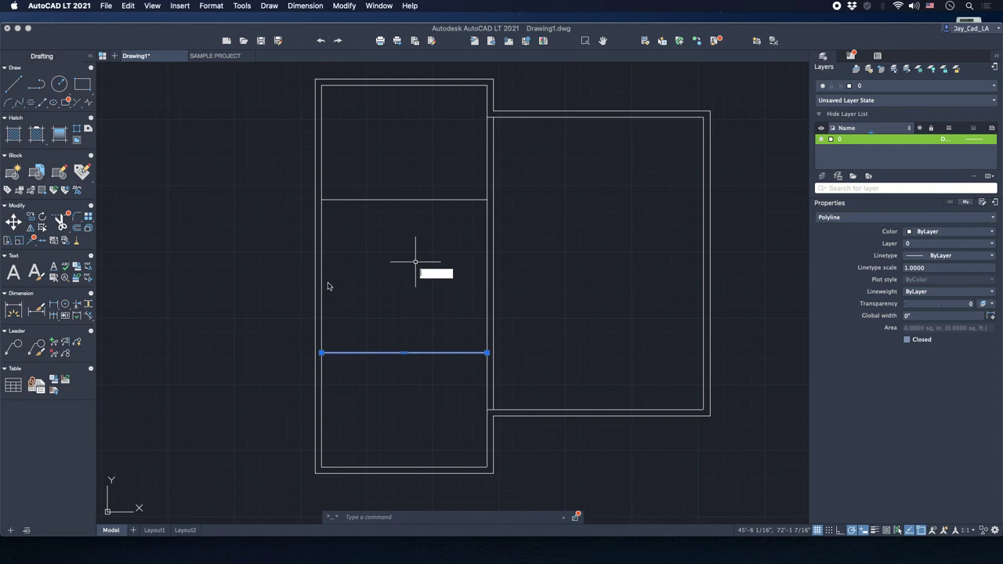
{"action": "left_click", "coordinate": [415, 332]}
{"action": "left_click", "coordinate": [453, 346]}
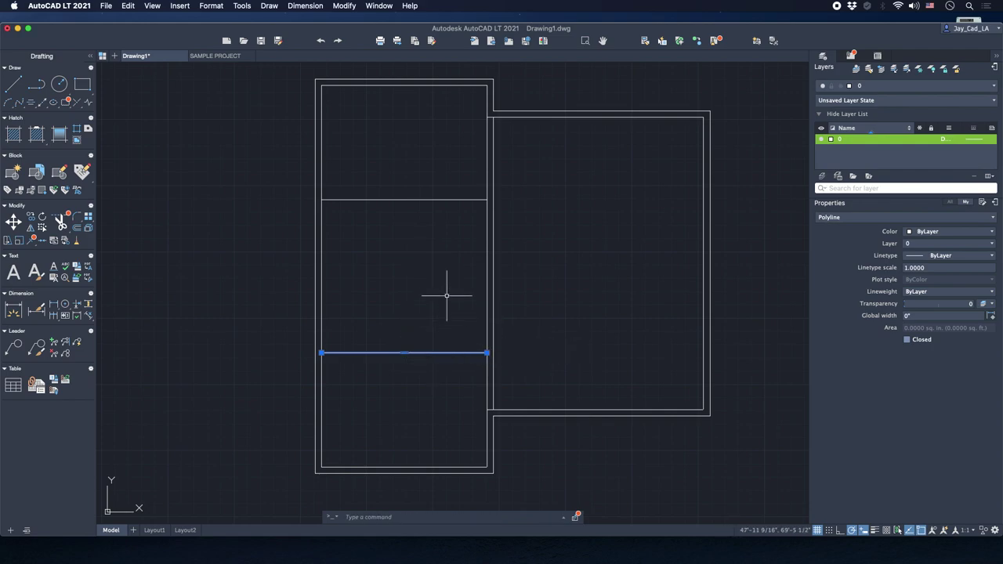
{"action": "right_click", "coordinate": [426, 324]}
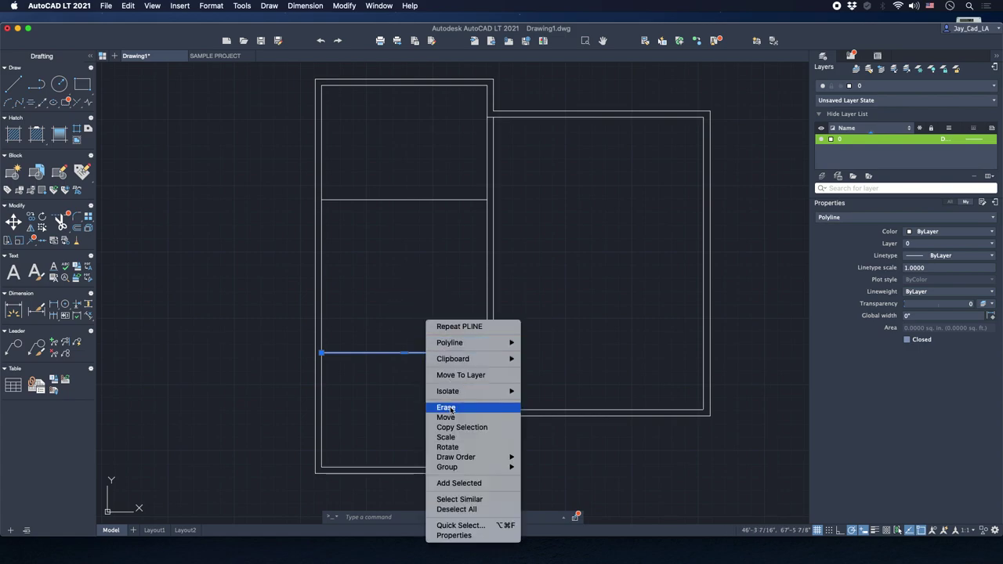
{"action": "left_click", "coordinate": [395, 314]}
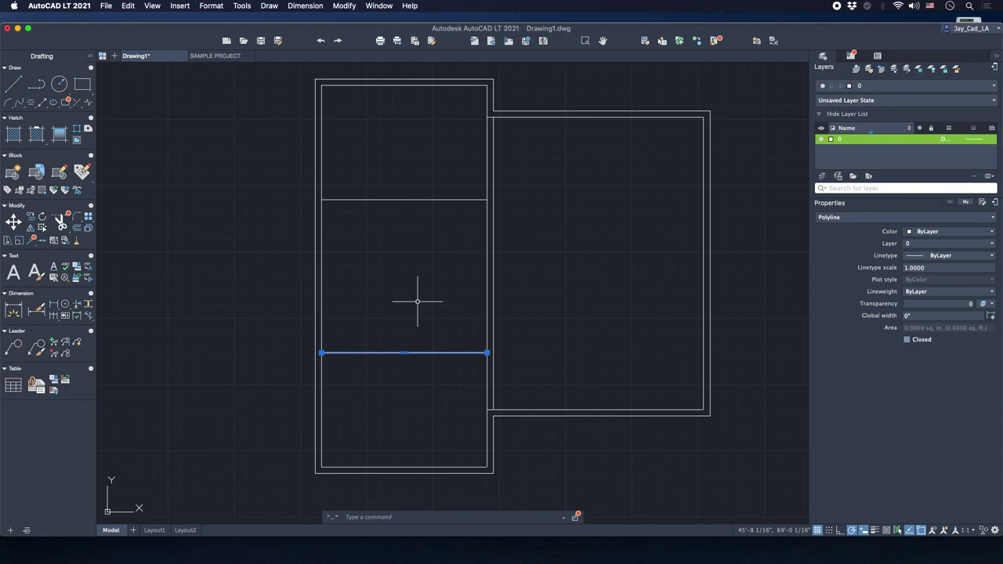
{"action": "type", "text": "E"}
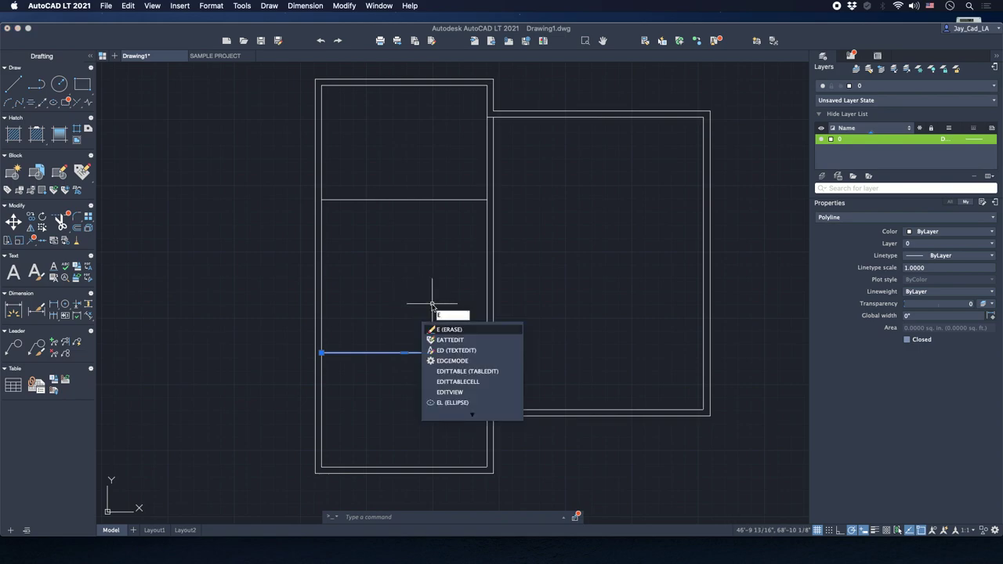
{"action": "key", "text": "Return"}
{"action": "left_click", "coordinate": [461, 183]}
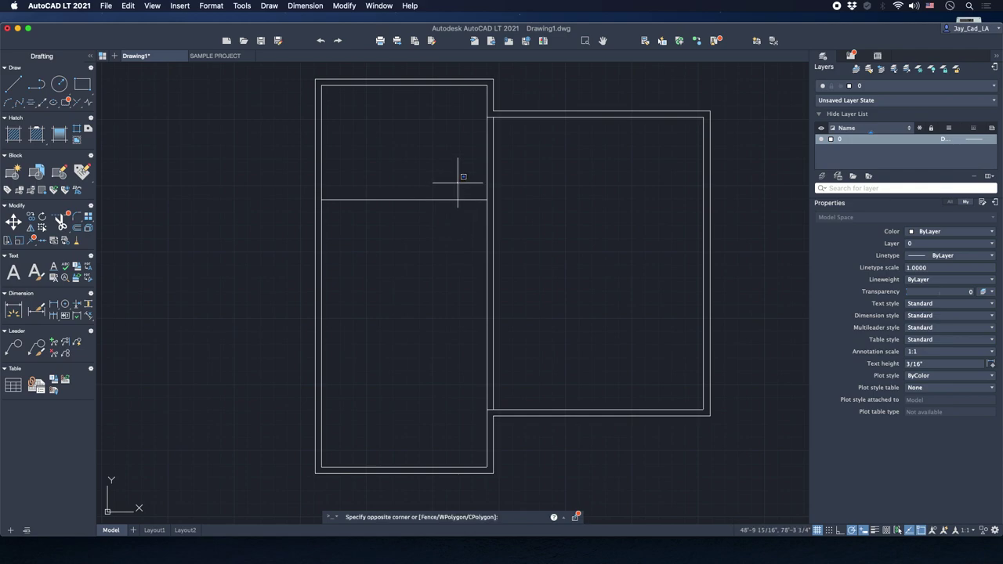
{"action": "left_click", "coordinate": [435, 226]}
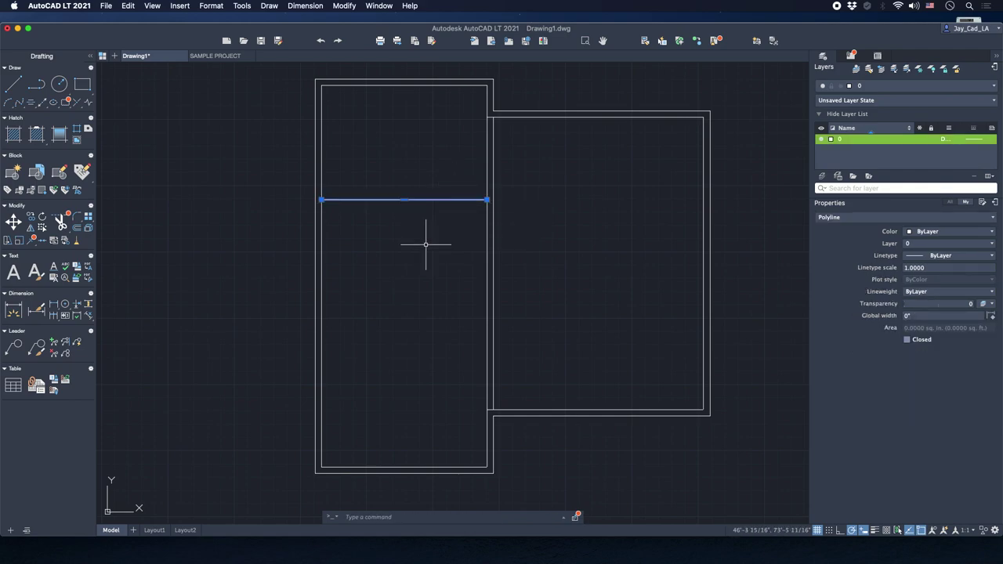
Mirror the upper partition about a horizontal axis through the wing's middle, keeping the original.
{"action": "type", "text": "MI"}
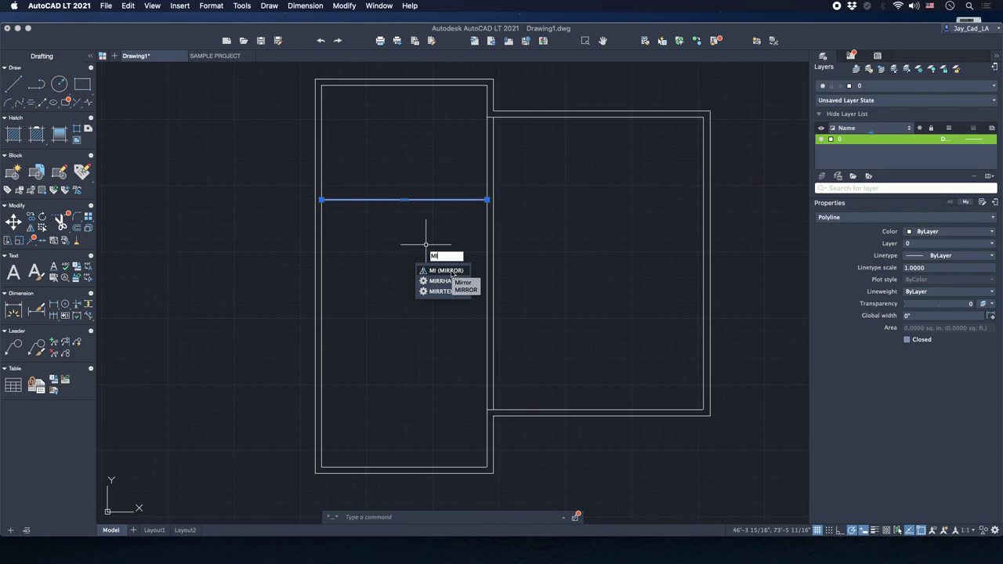
{"action": "left_click", "coordinate": [445, 271]}
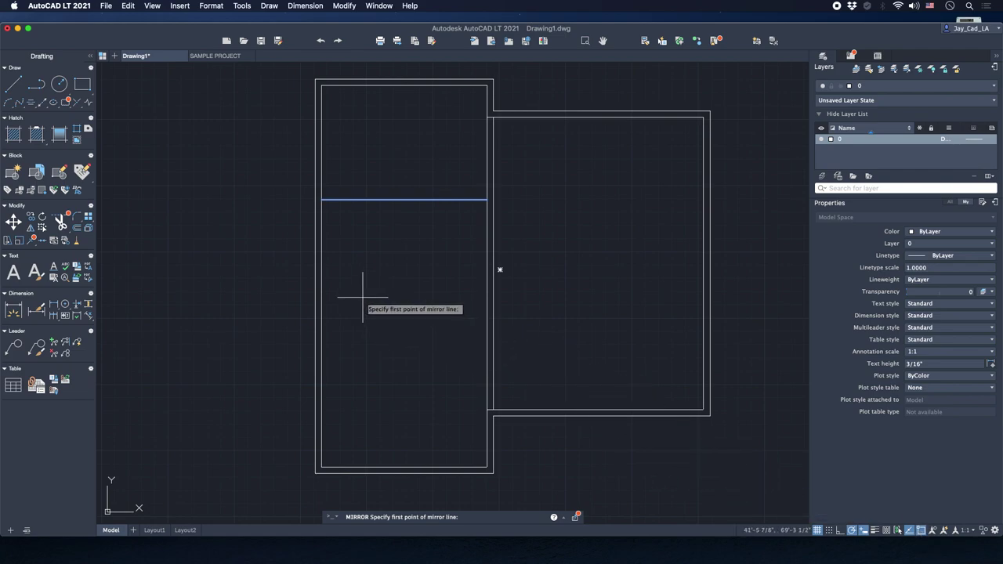
{"action": "left_click", "coordinate": [321, 275]}
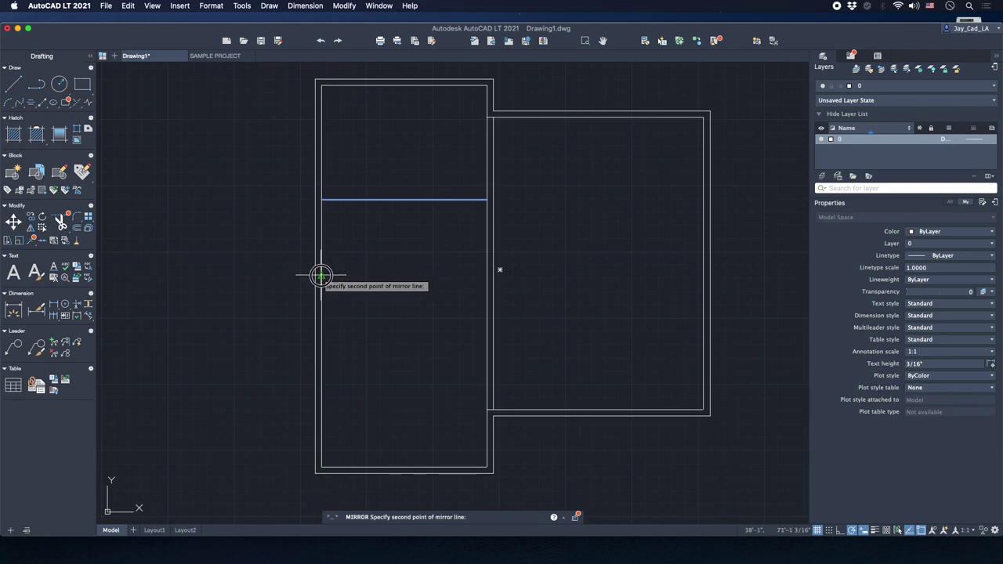
{"action": "left_click", "coordinate": [422, 276]}
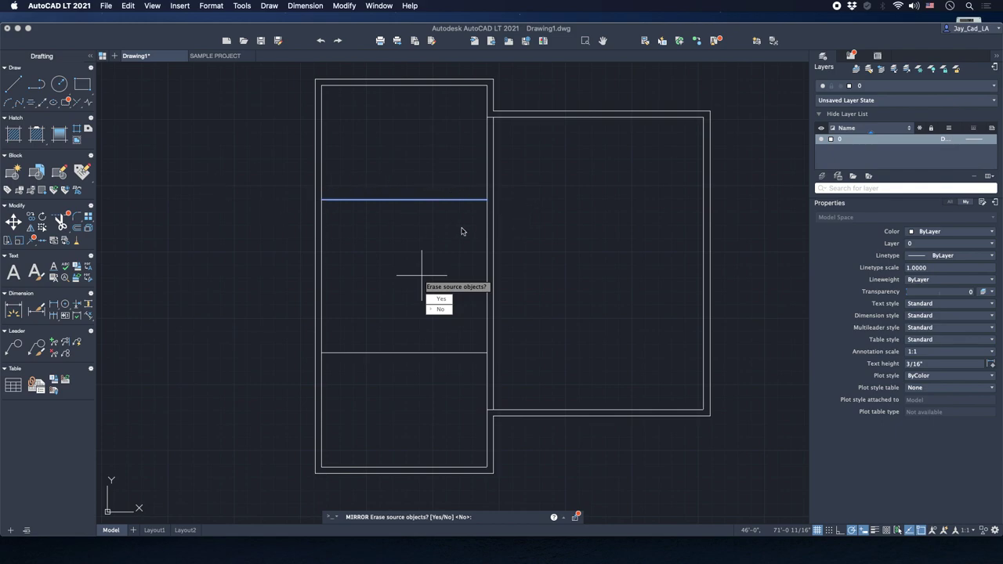
{"action": "left_click", "coordinate": [446, 310]}
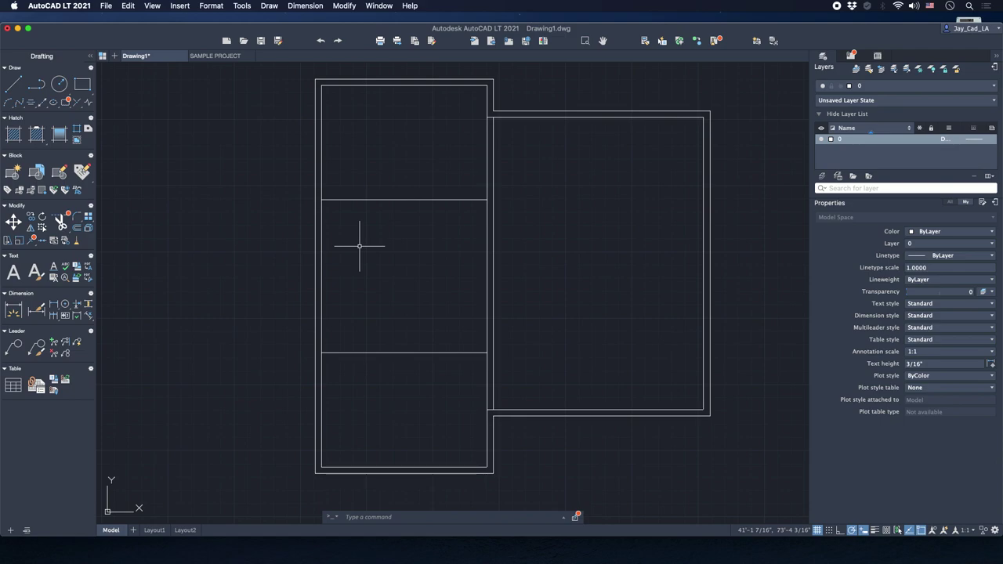
{"action": "left_click", "coordinate": [449, 185]}
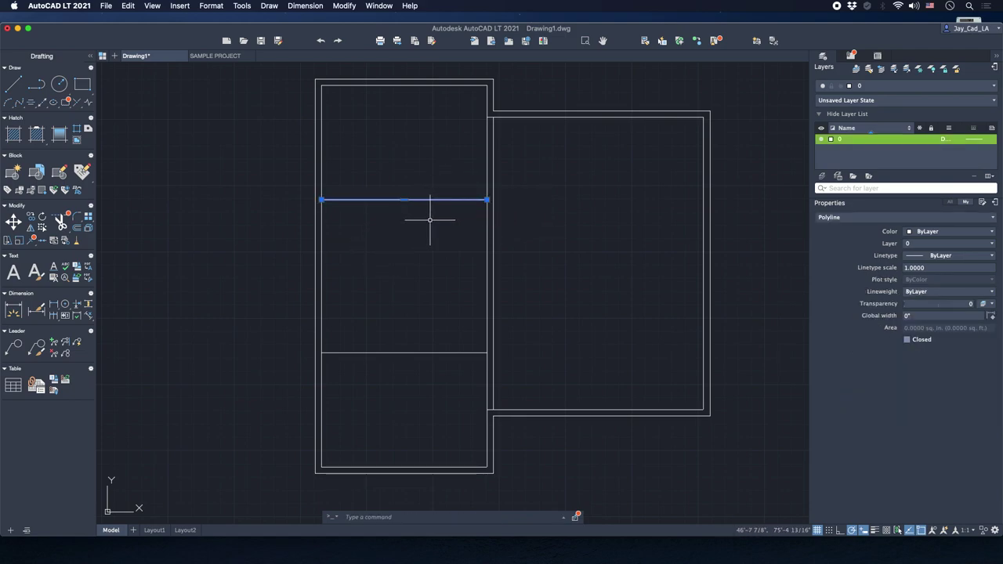
Copy the upper cross line 30 units down from its left endpoint.
{"action": "type", "text": "c"}
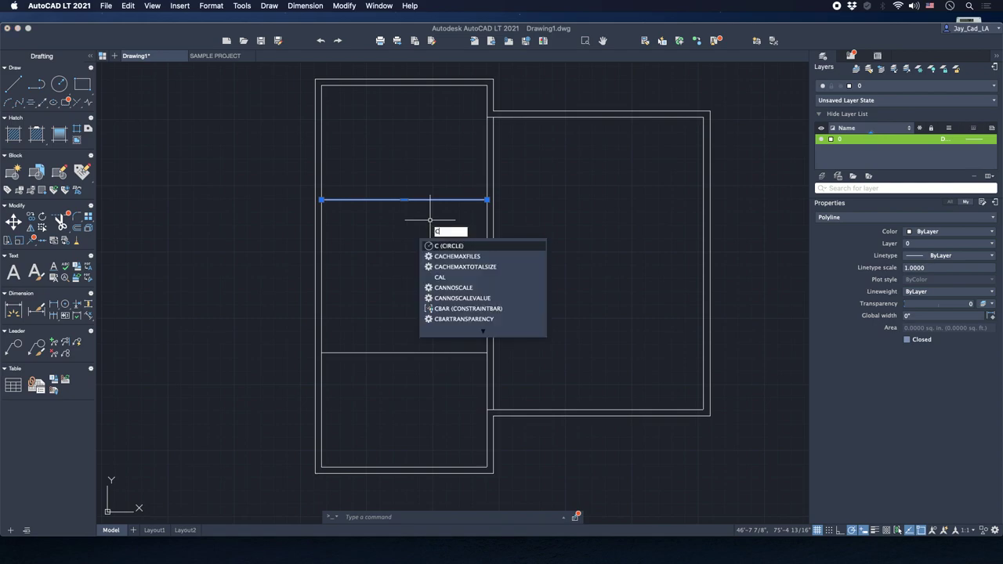
{"action": "type", "text": "o"}
{"action": "key", "text": "Return"}
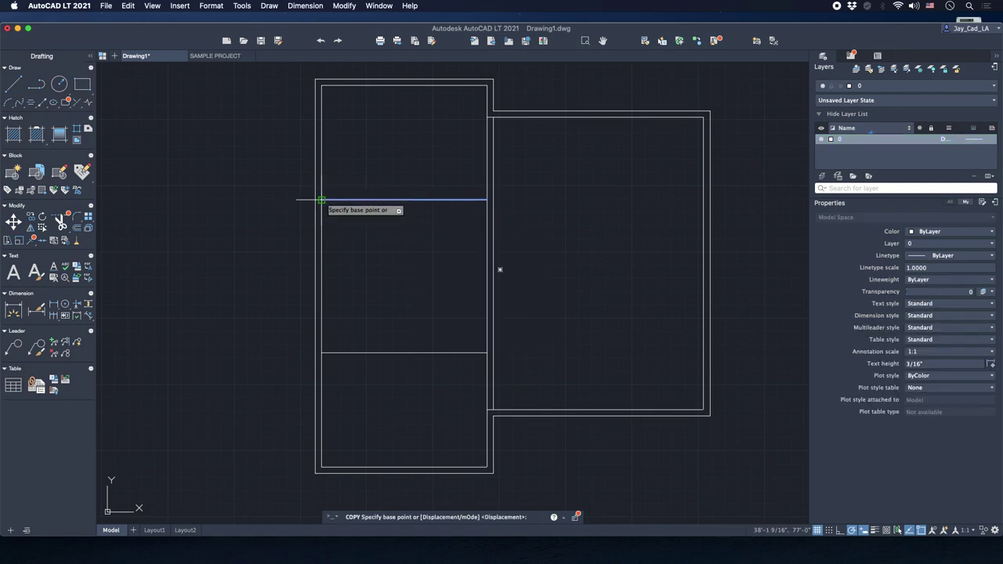
{"action": "left_click", "coordinate": [322, 200]}
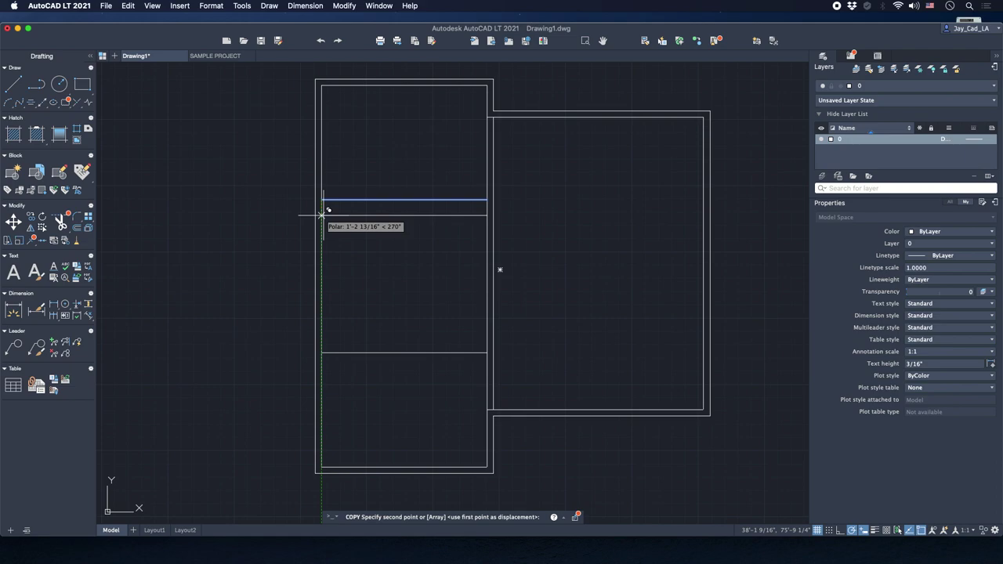
{"action": "type", "text": "30"}
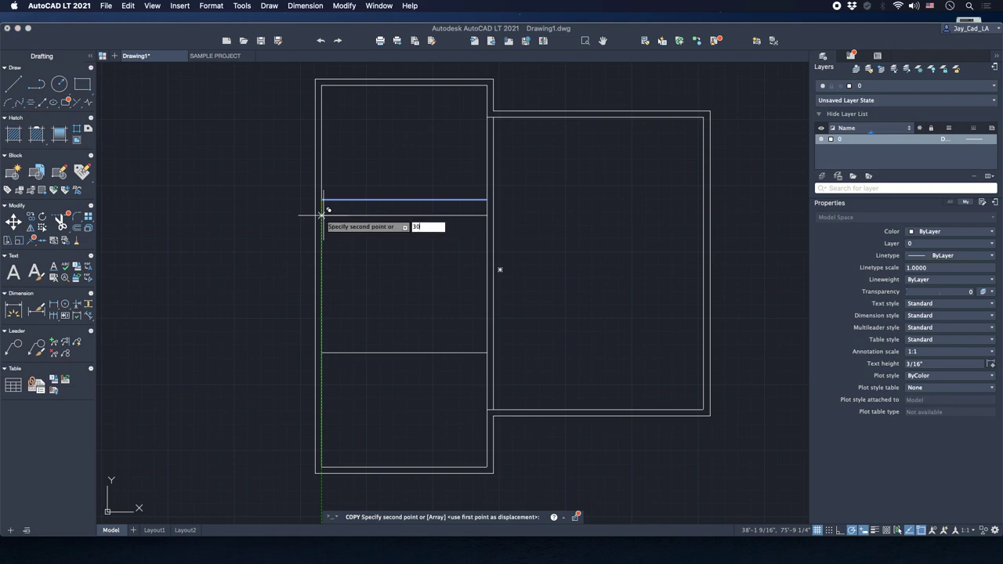
{"action": "key", "text": "Return"}
{"action": "key", "text": "Escape"}
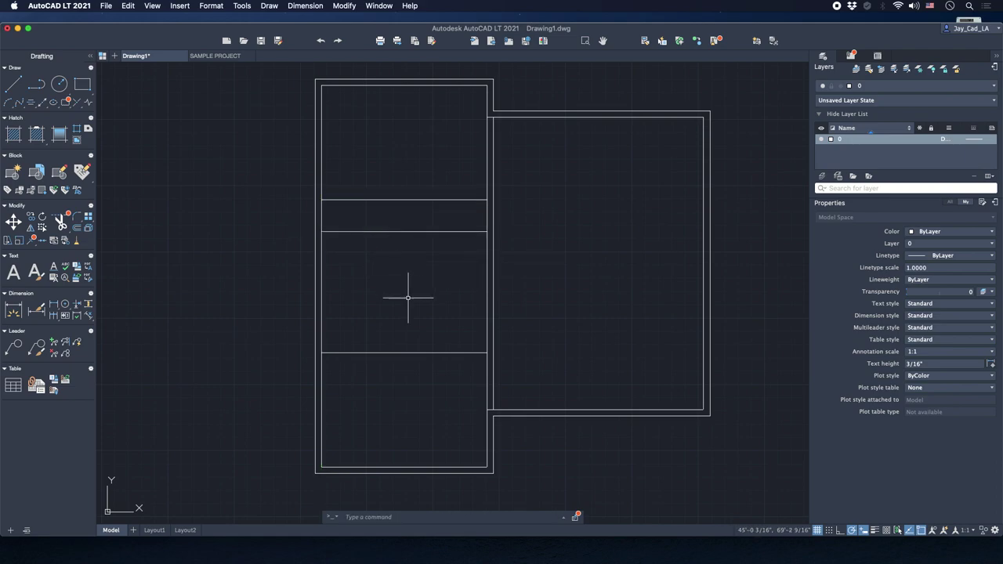
Copy the lower cross line 30 units up from its left endpoint.
{"action": "left_click", "coordinate": [416, 316]}
{"action": "left_click", "coordinate": [389, 374]}
{"action": "type", "text": "CO"}
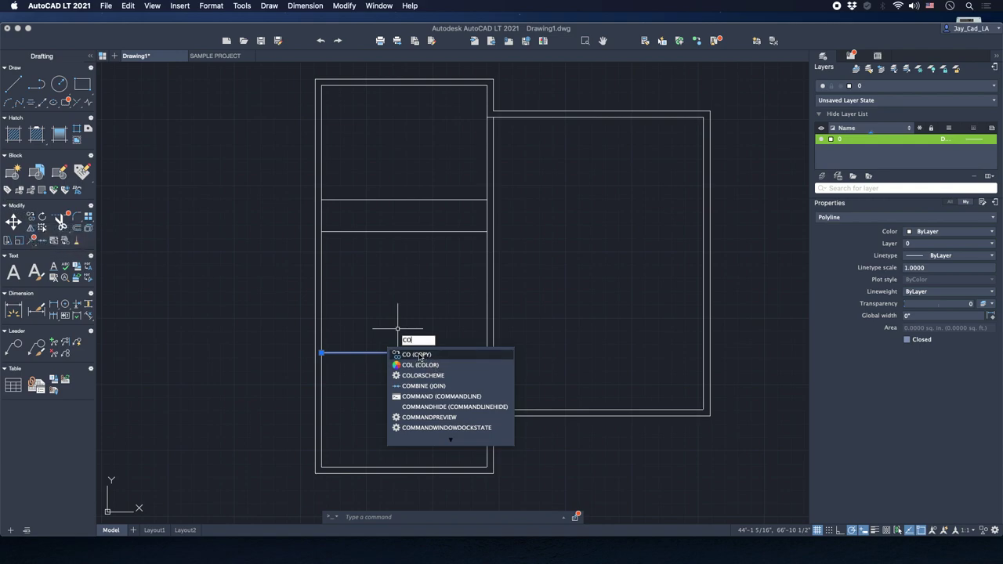
{"action": "key", "text": "Return"}
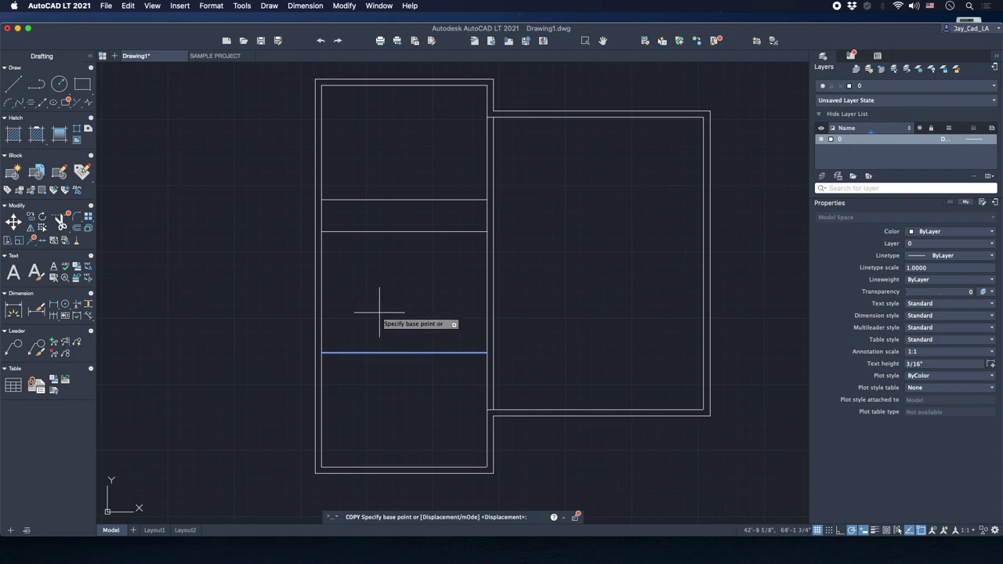
{"action": "left_click", "coordinate": [321, 353]}
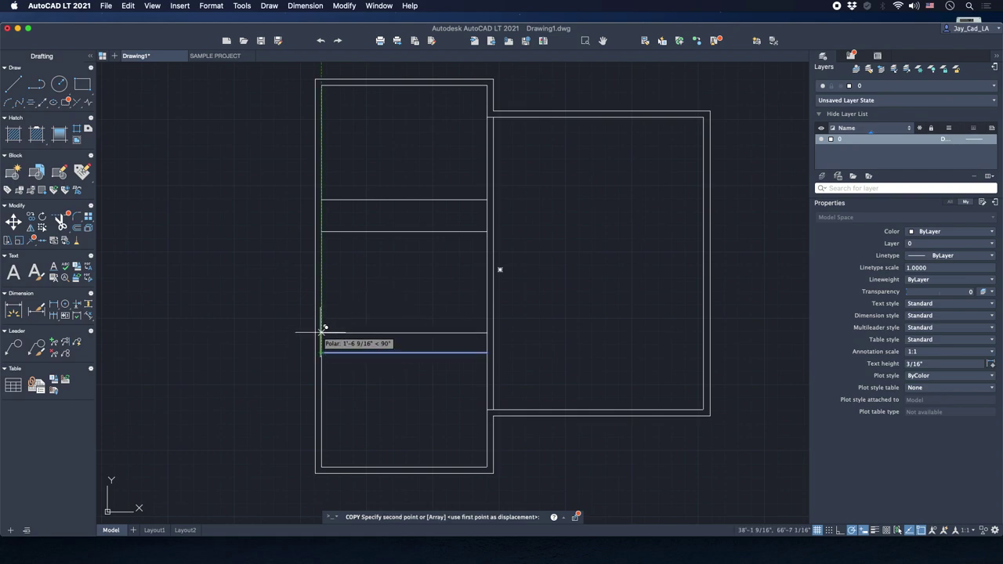
{"action": "type", "text": "30"}
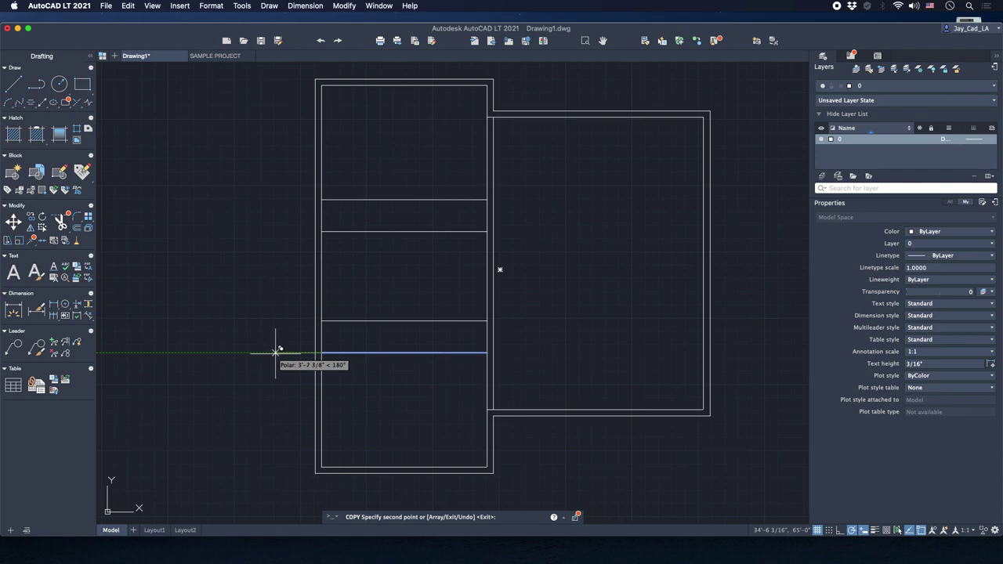
{"action": "key", "text": "Return"}
{"action": "key", "text": "Return"}
{"action": "middle_click_drag", "start_coordinate": [396, 269], "coordinate": [406, 301]}
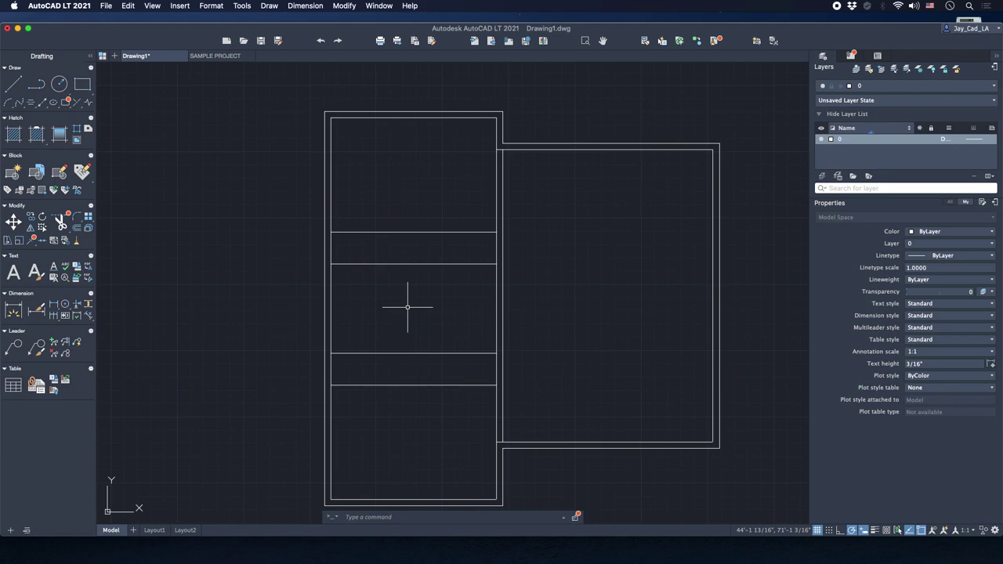
Draw a vertical polyline starting 48 units along the band line, up to the band's top line.
{"action": "middle_click_drag", "start_coordinate": [410, 302], "coordinate": [455, 320]}
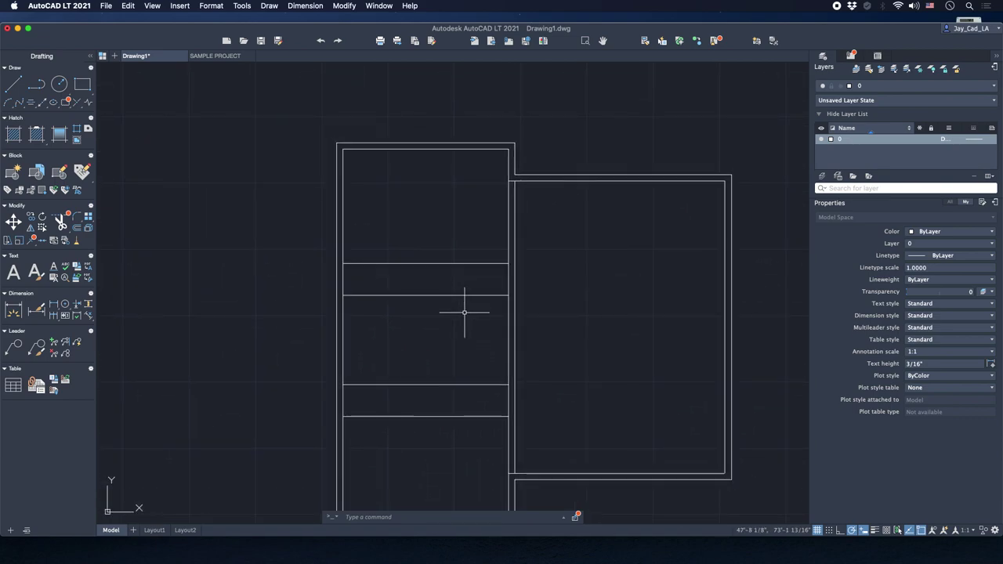
{"action": "type", "text": "PL"}
{"action": "key", "text": "Return"}
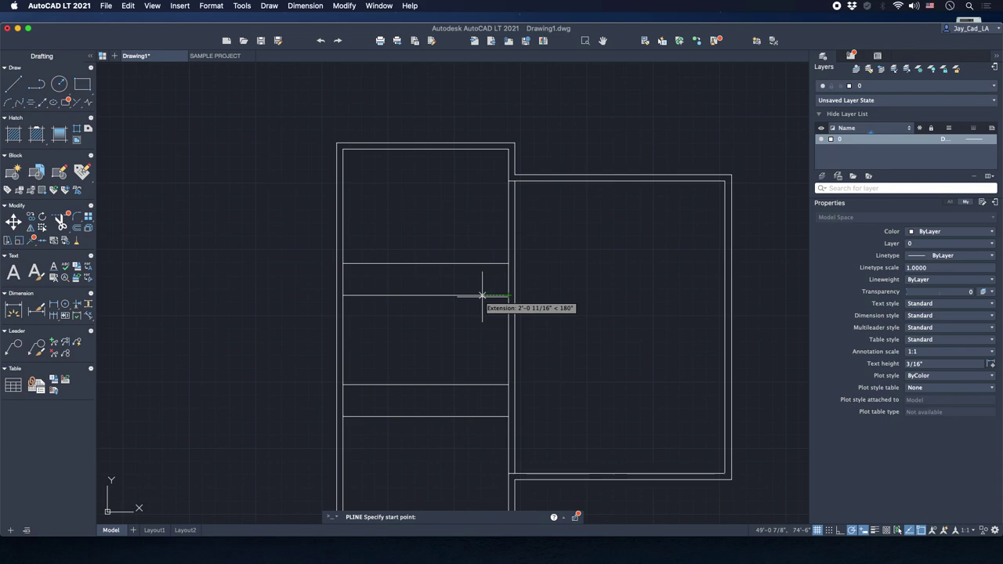
{"action": "type", "text": "4"}
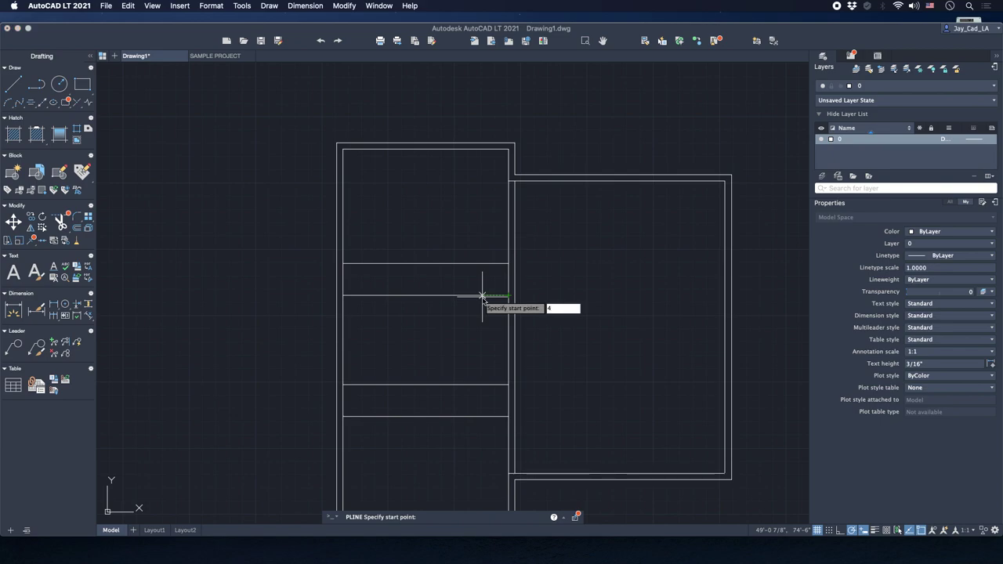
{"action": "type", "text": "'"}
{"action": "key", "text": "BackSpace"}
{"action": "key", "text": "BackSpace"}
{"action": "type", "text": "48"}
{"action": "key", "text": "Return"}
{"action": "scroll", "coordinate": [477, 321], "scroll_direction": "up", "scroll_amount": 2}
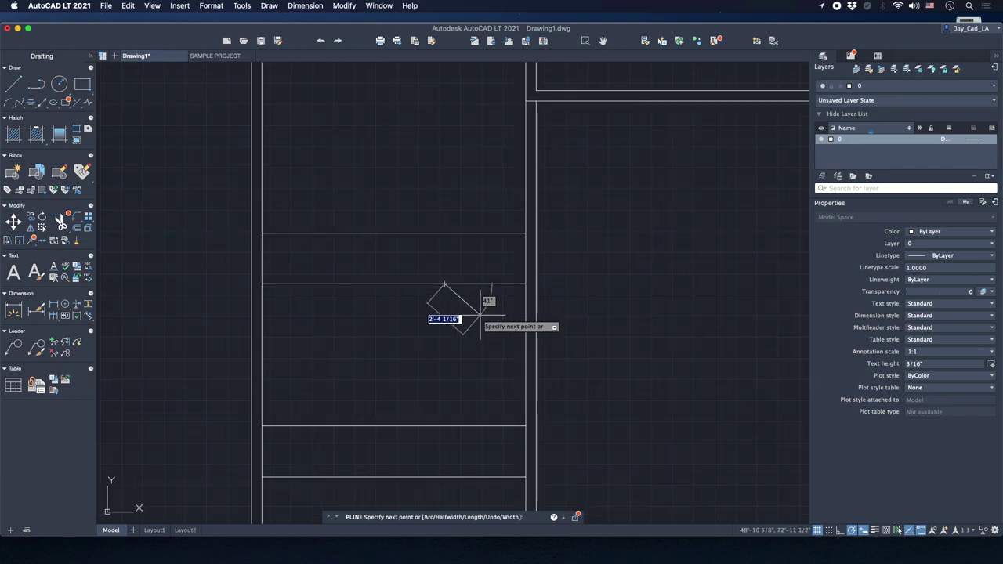
{"action": "left_click", "coordinate": [445, 233]}
{"action": "scroll", "coordinate": [406, 252], "scroll_direction": "down", "scroll_amount": 2}
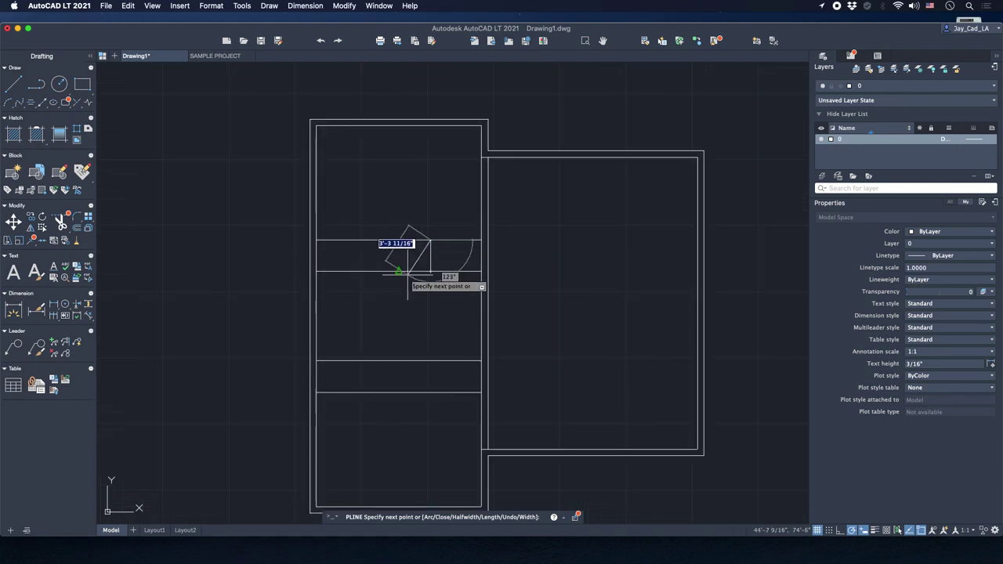
{"action": "key", "text": "Return"}
{"action": "key", "text": "Return"}
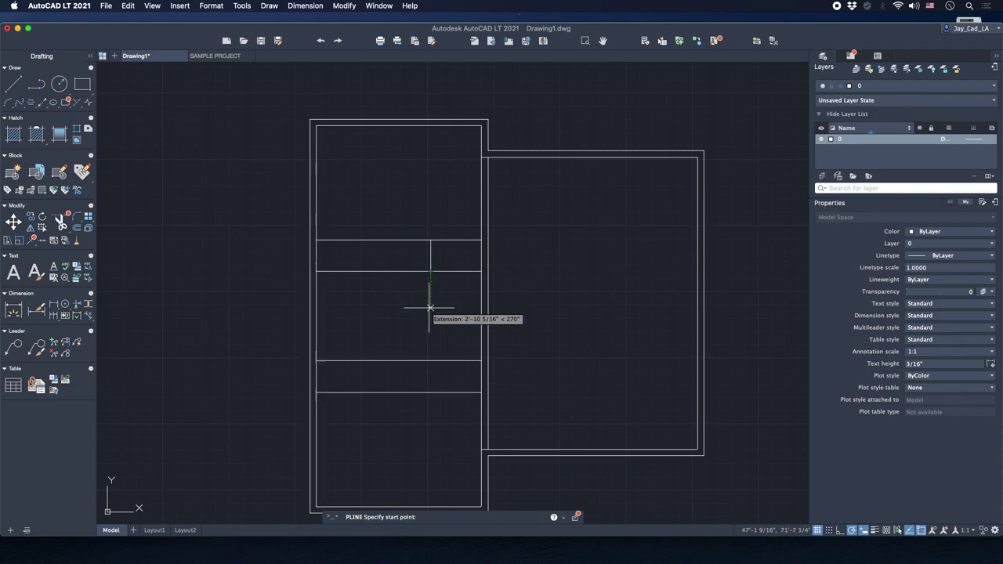
{"action": "key", "text": "Escape"}
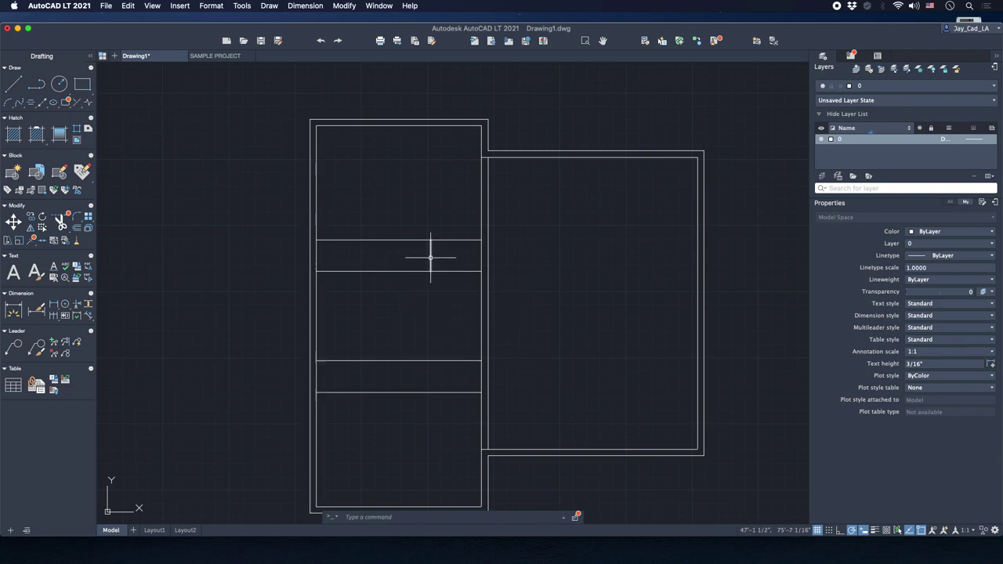
Stretch the short vertical line's bottom grip down to the lower band's bottom line.
{"action": "left_click", "coordinate": [460, 251]}
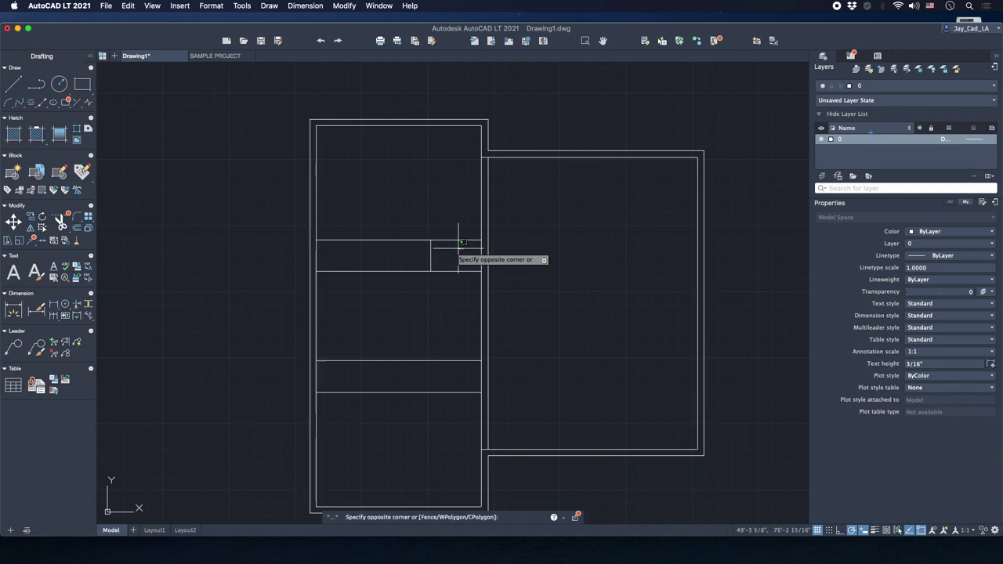
{"action": "left_click", "coordinate": [399, 252]}
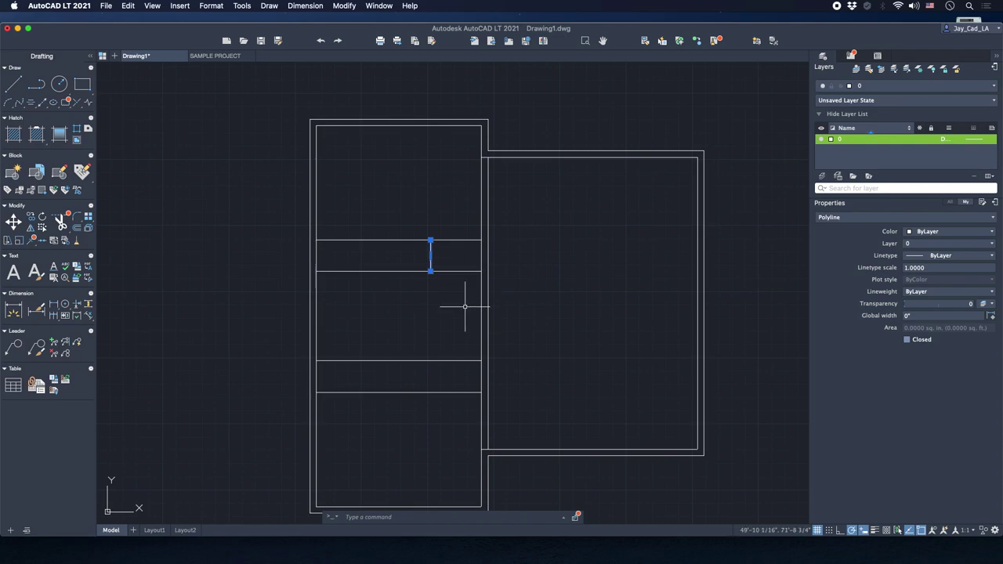
{"action": "left_click", "coordinate": [430, 271]}
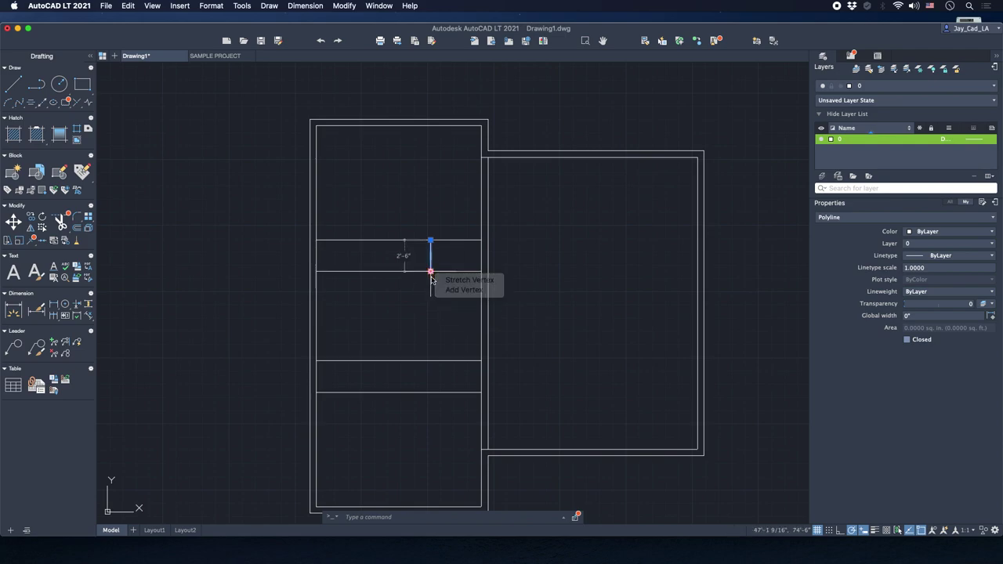
{"action": "left_click", "coordinate": [430, 392]}
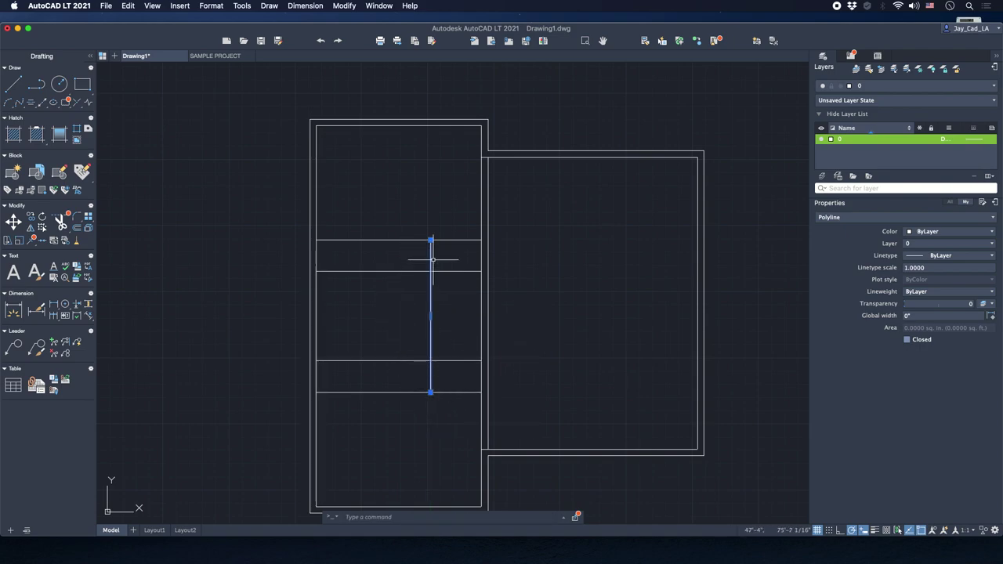
{"action": "key", "text": "Escape"}
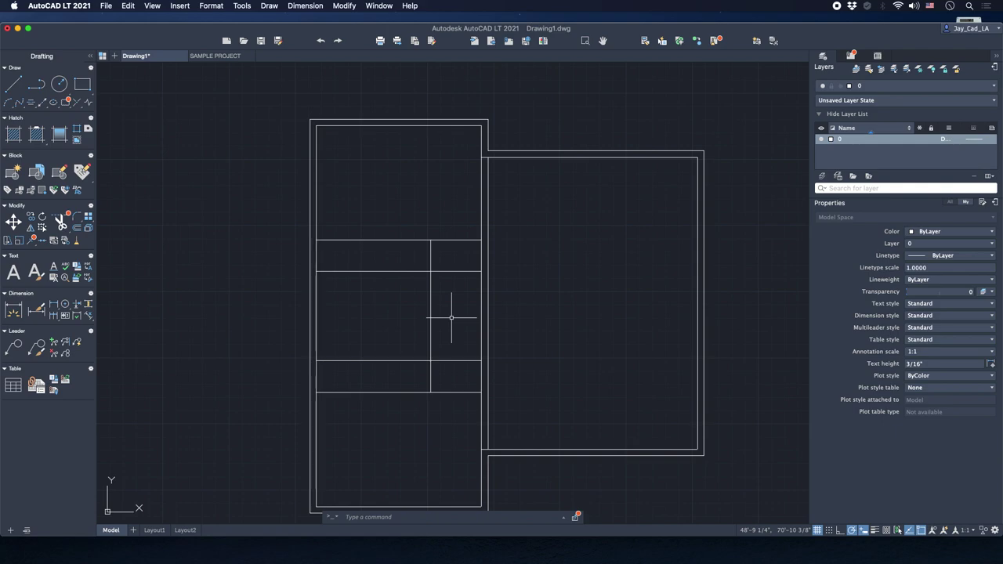
Trim the upper and lower band line stubs right of the vertical line.
{"action": "type", "text": "TR"}
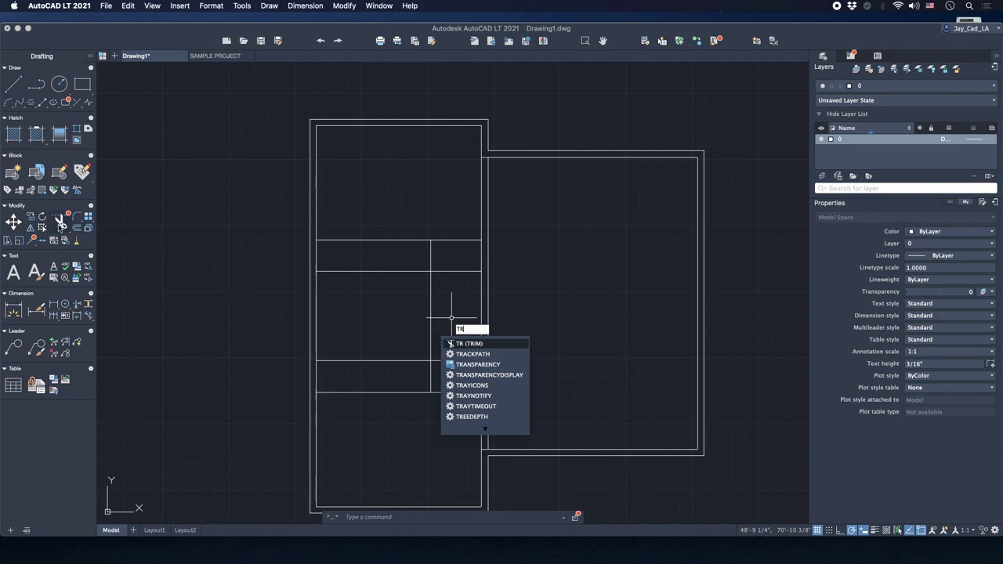
{"action": "mouse_move", "coordinate": [62, 226]}
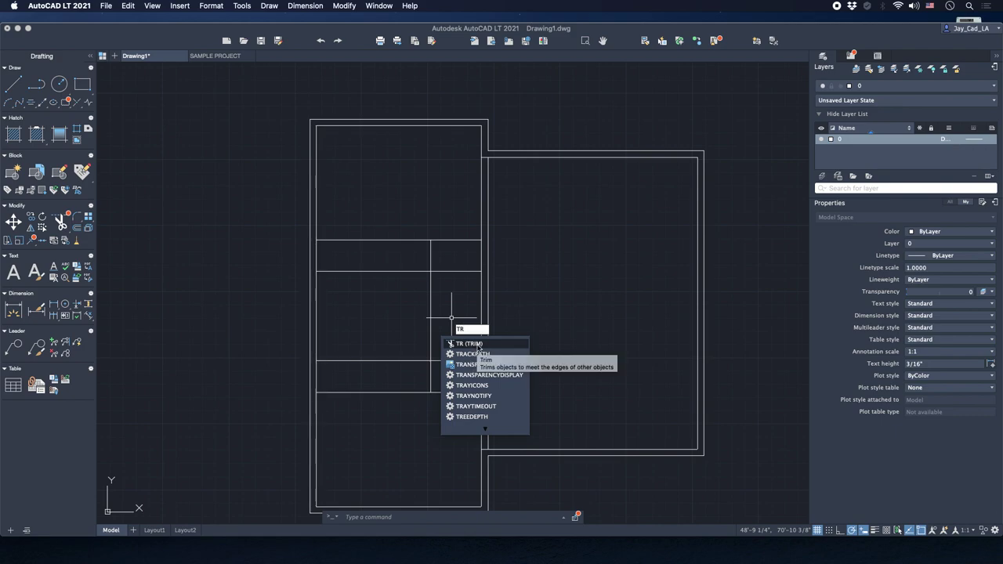
{"action": "left_click", "coordinate": [479, 346]}
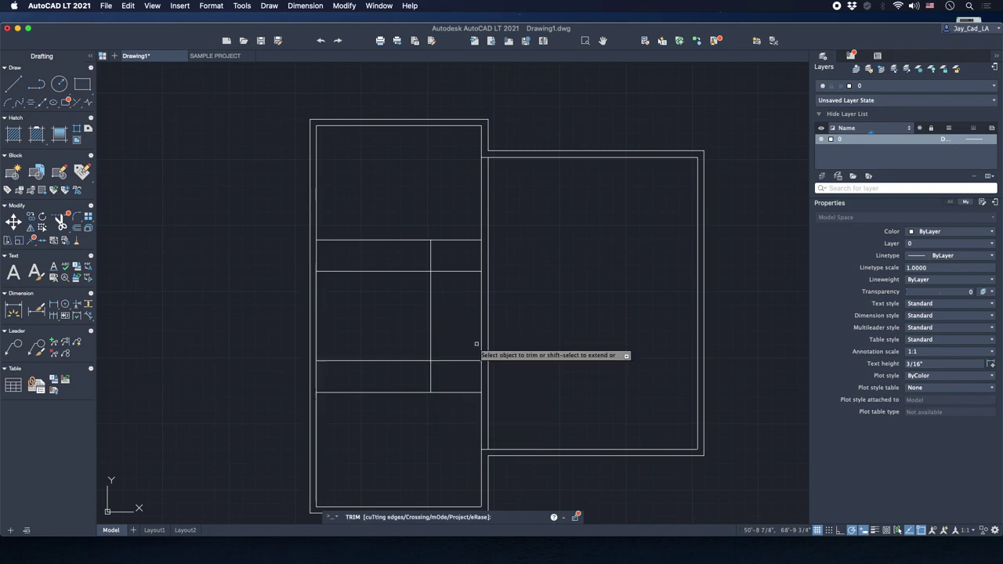
{"action": "left_click", "coordinate": [456, 240]}
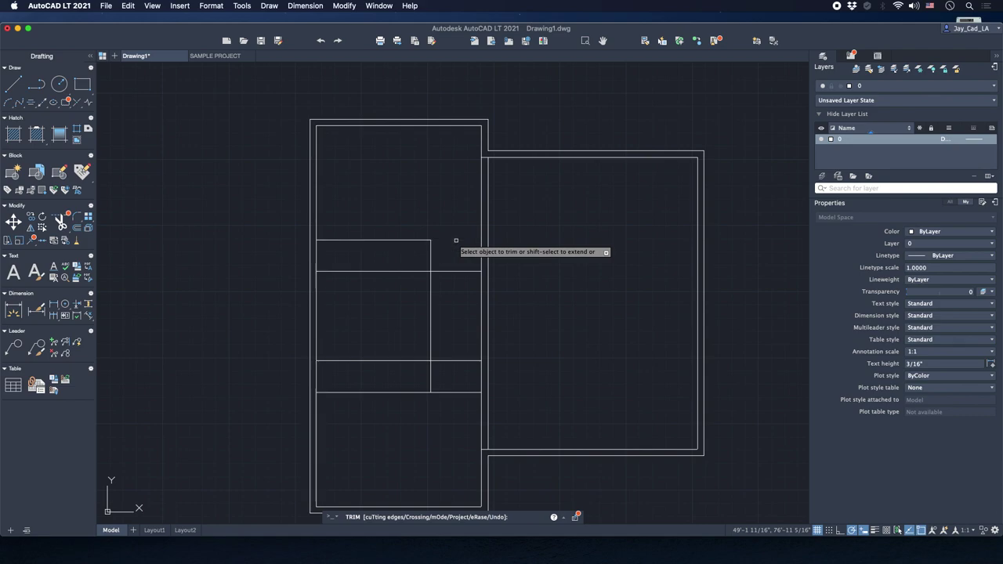
{"action": "left_click", "coordinate": [455, 390]}
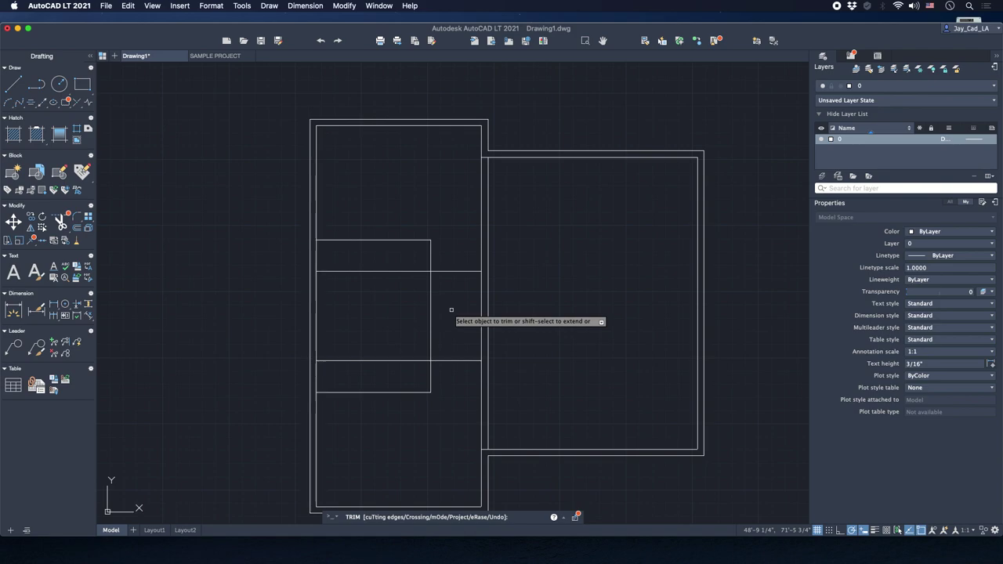
{"action": "key", "text": "Escape"}
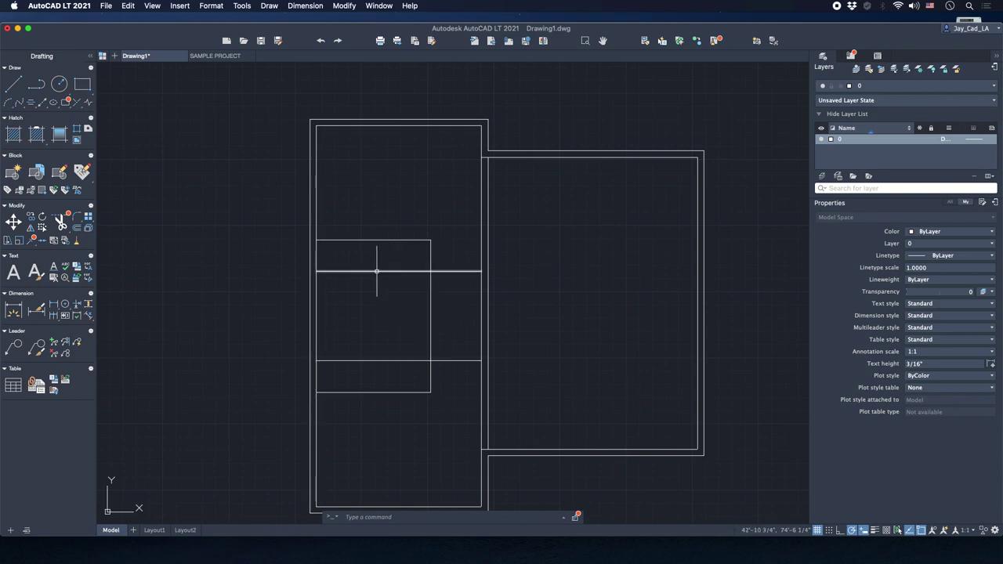
Offset the upper and lower partition lines 6 inches to form double-line walls.
{"action": "middle_click_drag", "start_coordinate": [362, 296], "coordinate": [369, 296]}
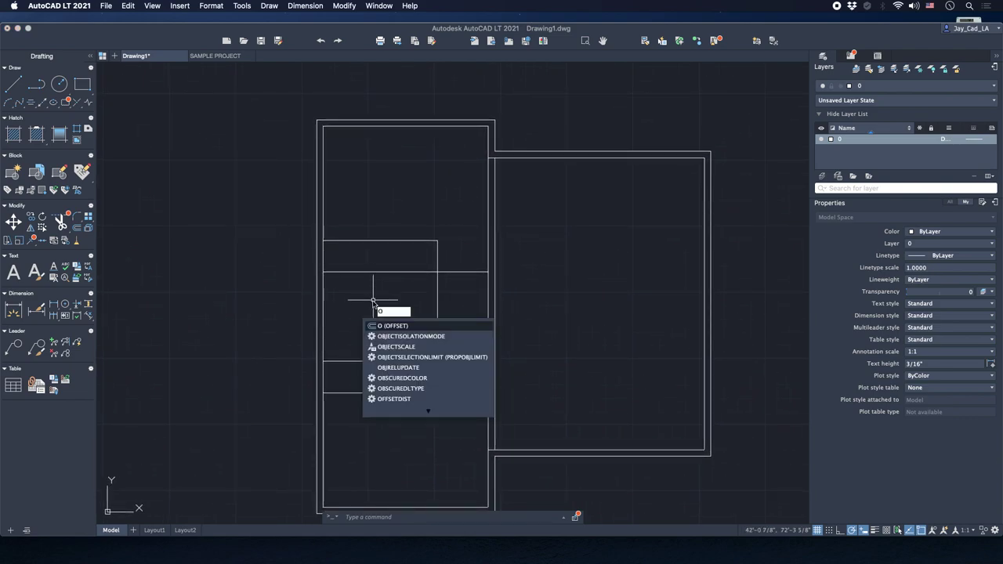
{"action": "key", "text": "Return"}
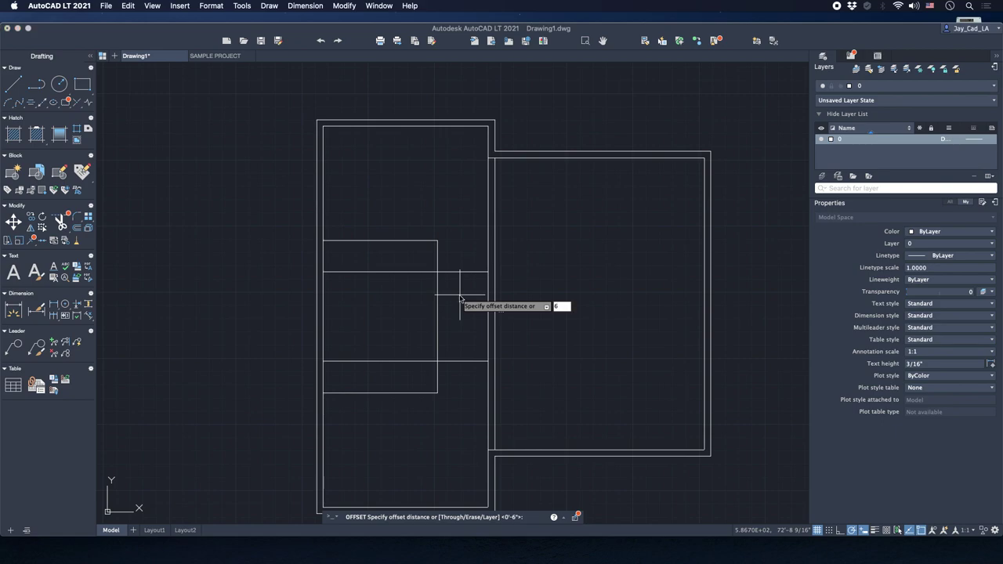
{"action": "key", "text": "Return"}
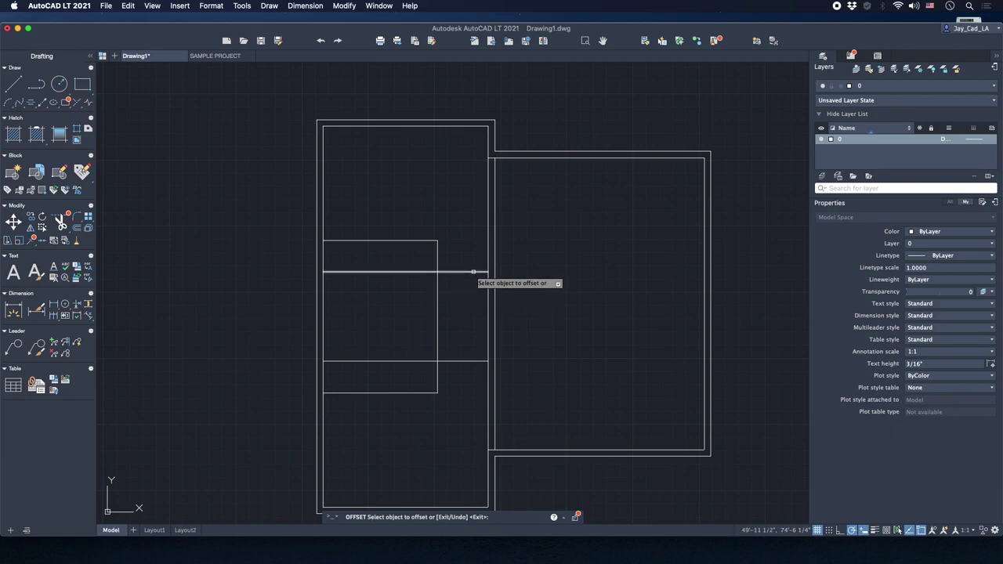
{"action": "left_click", "coordinate": [468, 271]}
{"action": "left_click", "coordinate": [469, 278]}
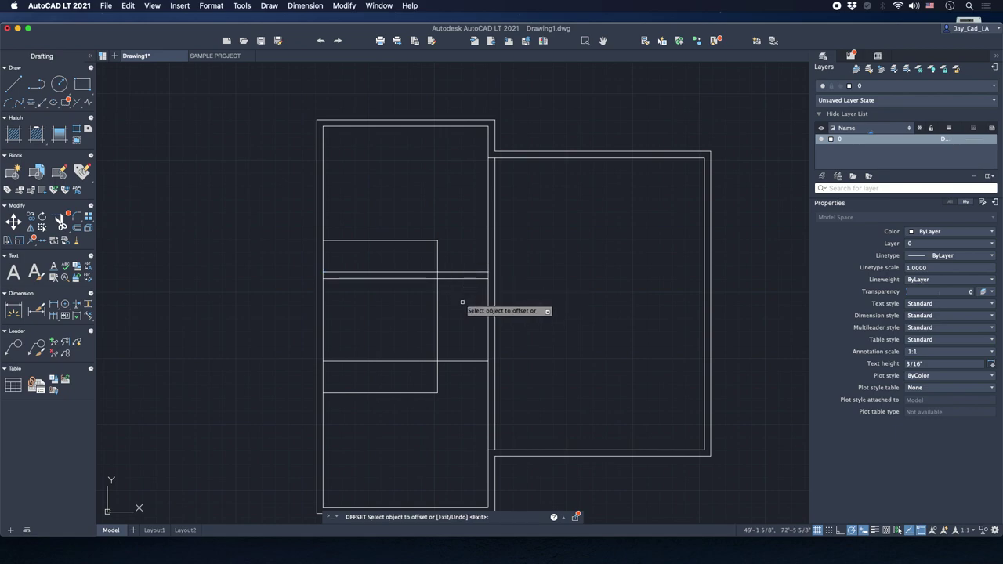
{"action": "left_click", "coordinate": [459, 361]}
{"action": "left_click", "coordinate": [457, 333]}
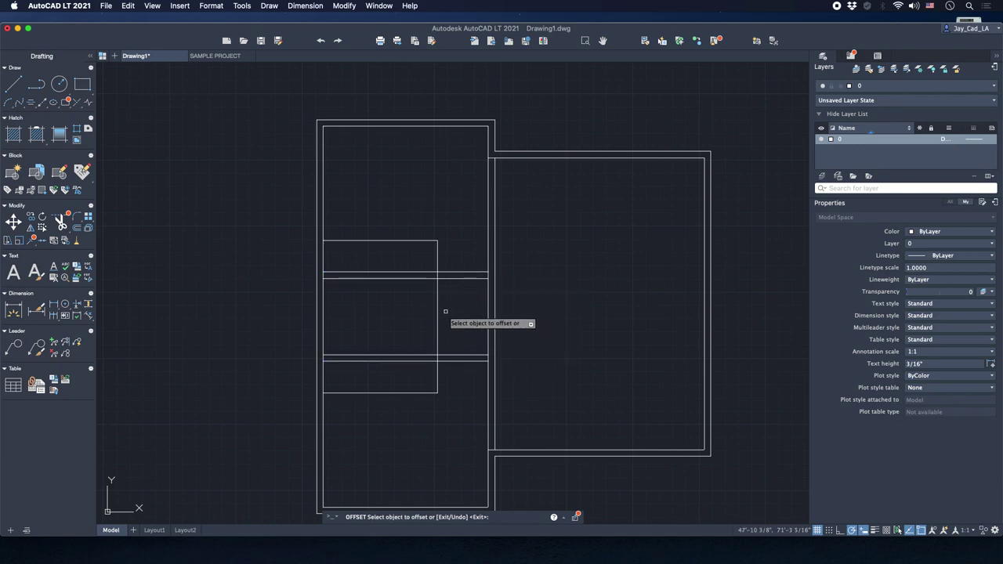
Offset the inner room's right, top and bottom lines 6 inches inward.
{"action": "left_click", "coordinate": [436, 300]}
{"action": "left_click", "coordinate": [406, 297]}
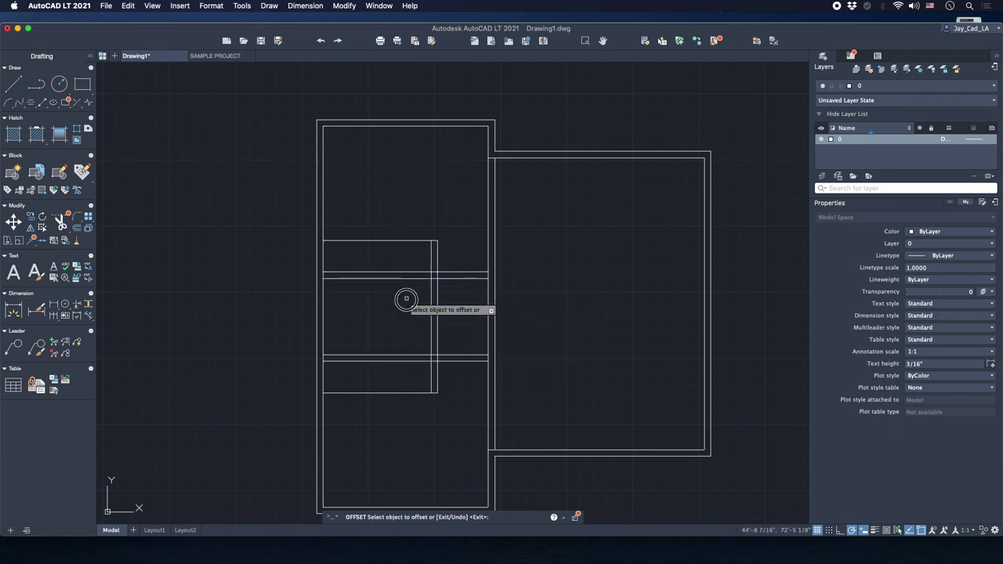
{"action": "left_click", "coordinate": [409, 240]}
{"action": "left_click", "coordinate": [402, 249]}
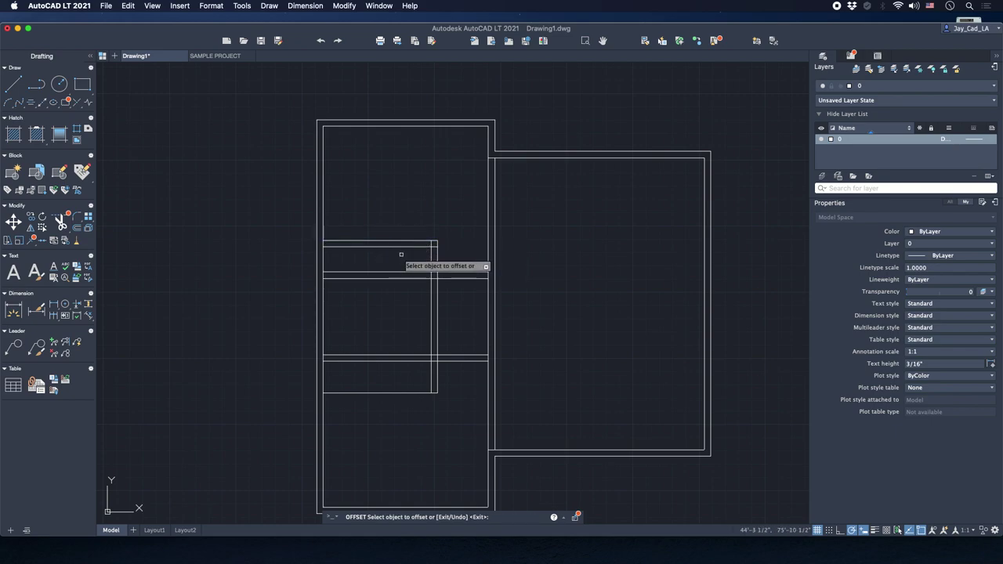
{"action": "left_click", "coordinate": [393, 392]}
{"action": "left_click", "coordinate": [392, 376]}
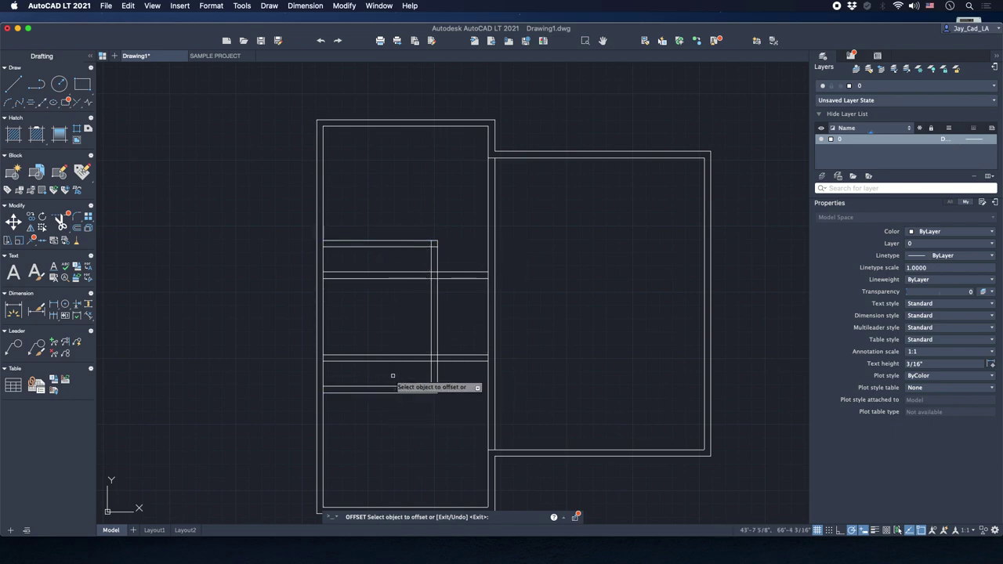
{"action": "key", "text": "Escape"}
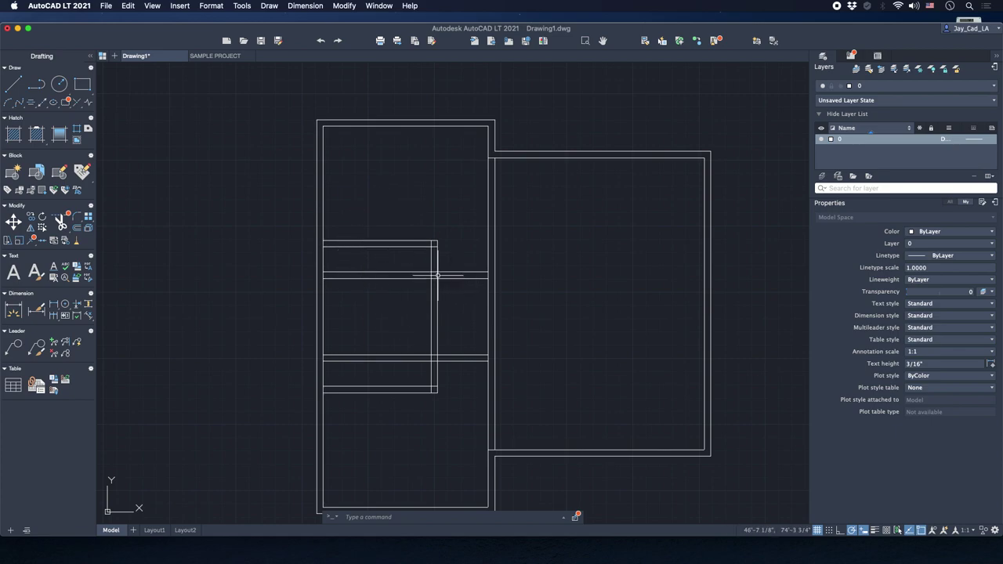
Show the Tools > Inquiry submenu with Quick, Distance, Radius, Angle and Area.
{"action": "middle_click_drag", "start_coordinate": [379, 296], "coordinate": [387, 289]}
{"action": "scroll", "coordinate": [358, 253], "scroll_direction": "up", "scroll_amount": 2}
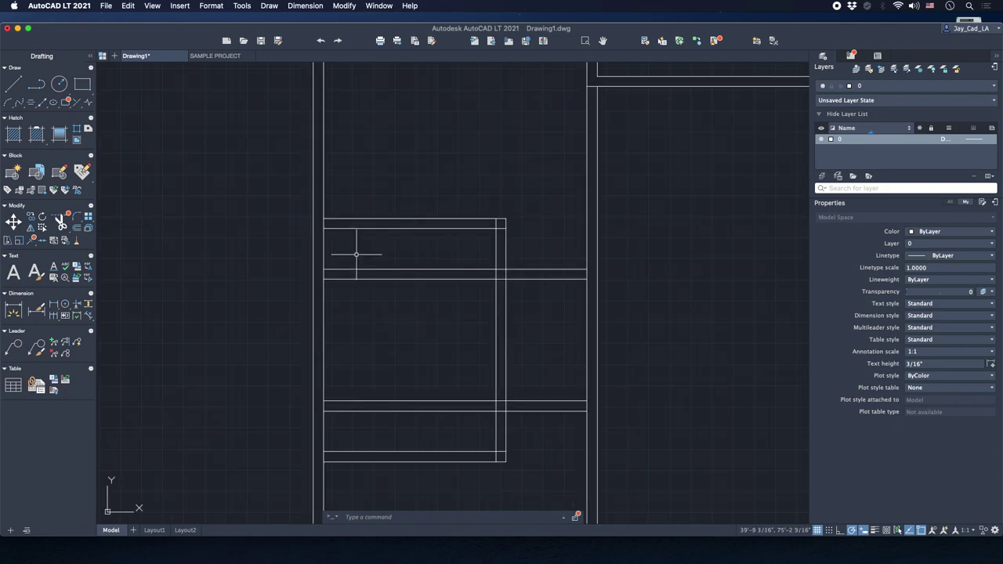
{"action": "scroll", "coordinate": [416, 247], "scroll_direction": "down", "scroll_amount": 2}
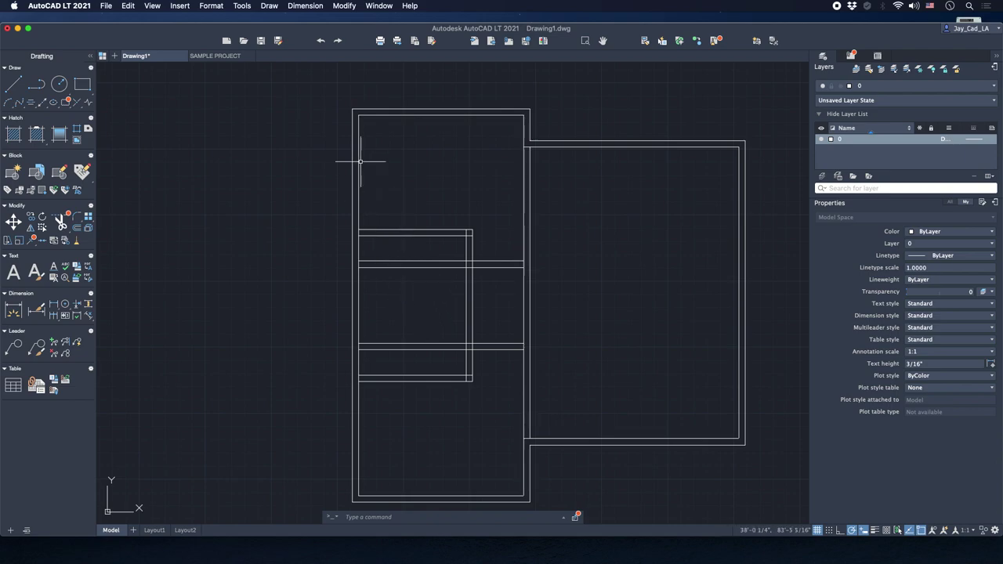
{"action": "left_click", "coordinate": [343, 7]}
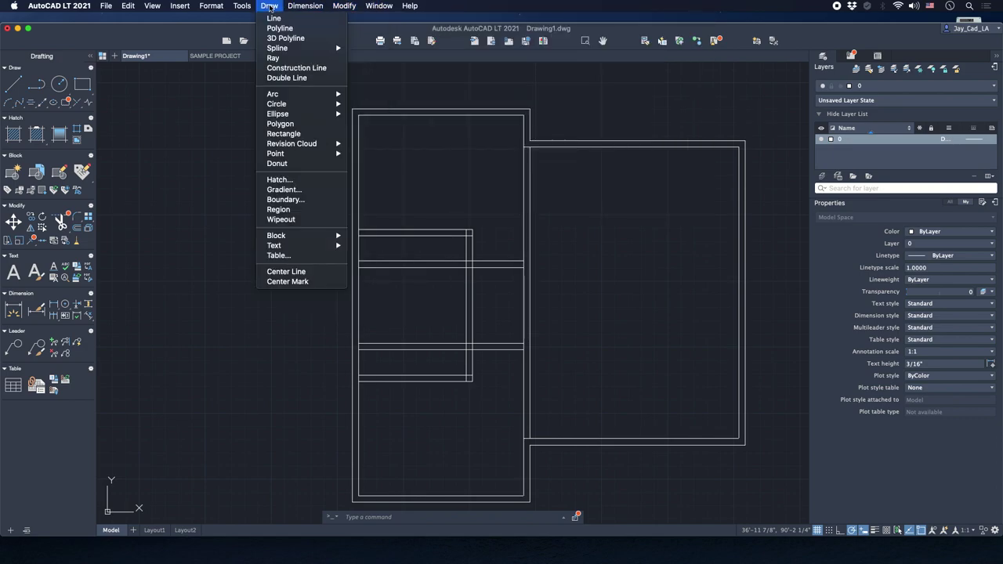
{"action": "mouse_move", "coordinate": [254, 8]}
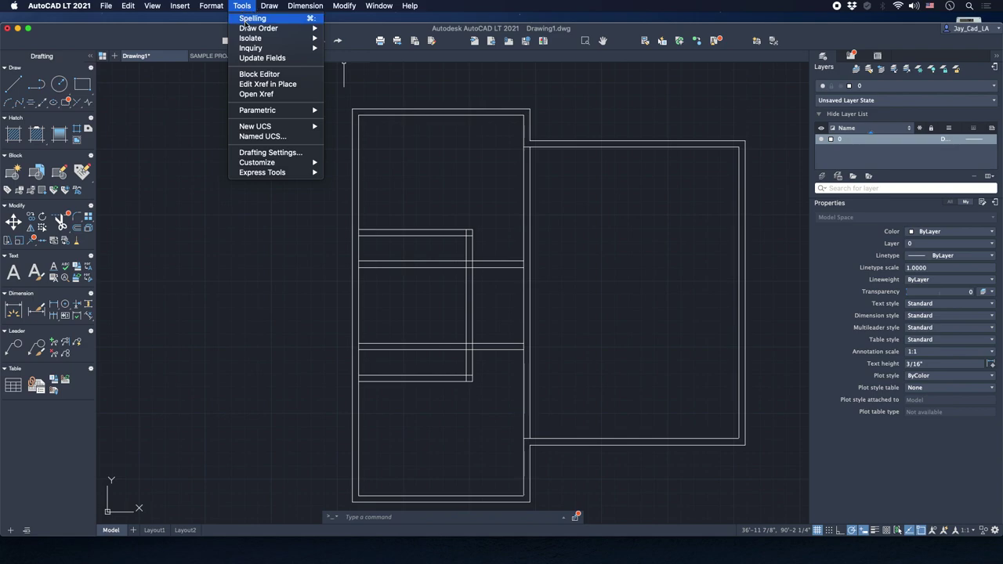
{"action": "mouse_move", "coordinate": [260, 49]}
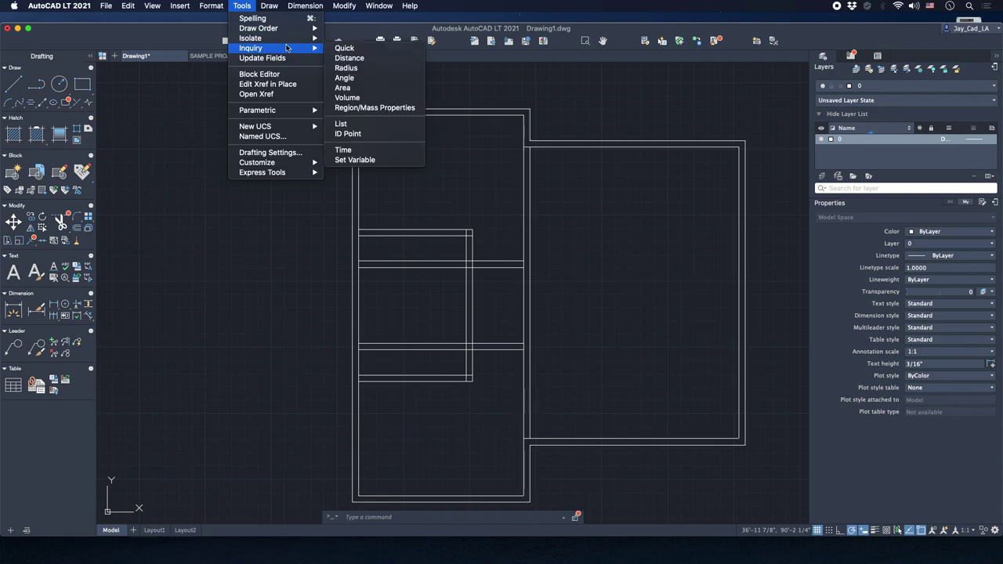
{"action": "left_click", "coordinate": [368, 62]}
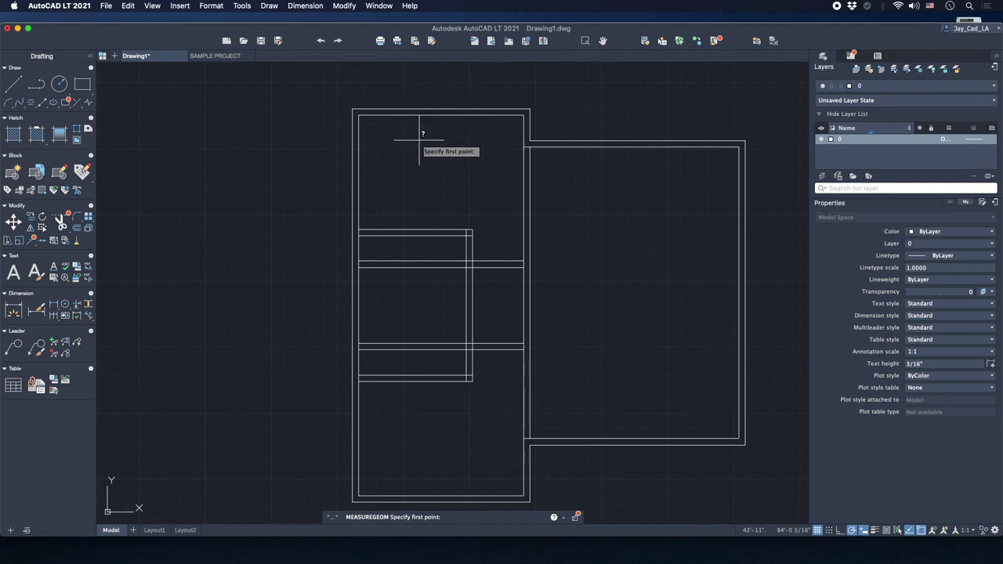
{"action": "left_click", "coordinate": [357, 114]}
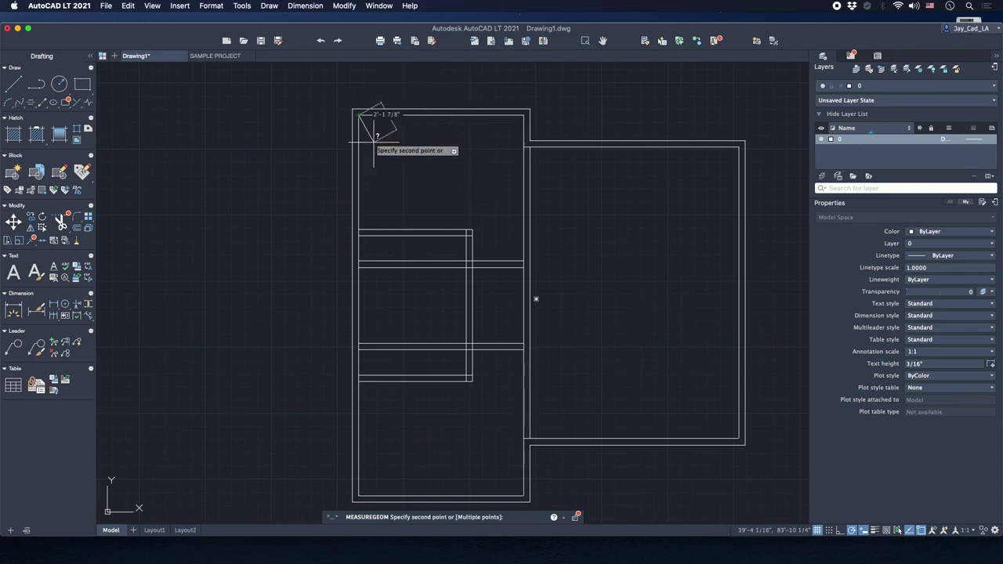
{"action": "left_click", "coordinate": [358, 229]}
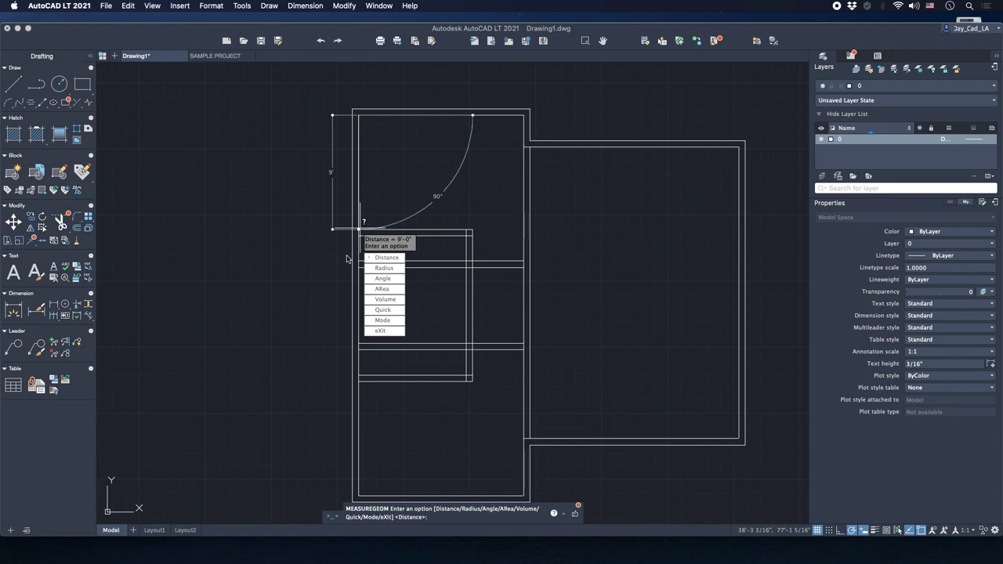
{"action": "left_click", "coordinate": [387, 259]}
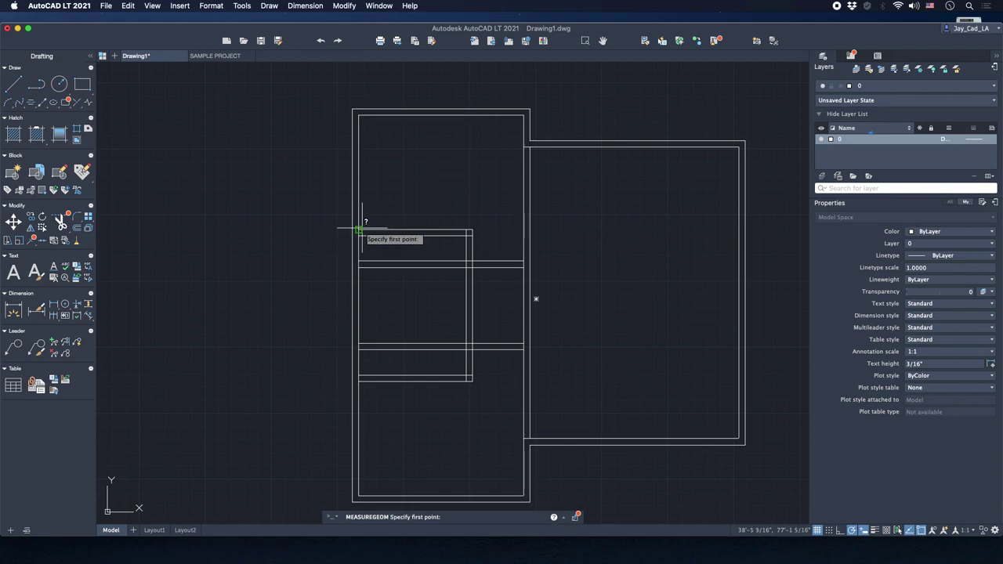
{"action": "scroll", "coordinate": [375, 254], "scroll_direction": "up", "scroll_amount": 4}
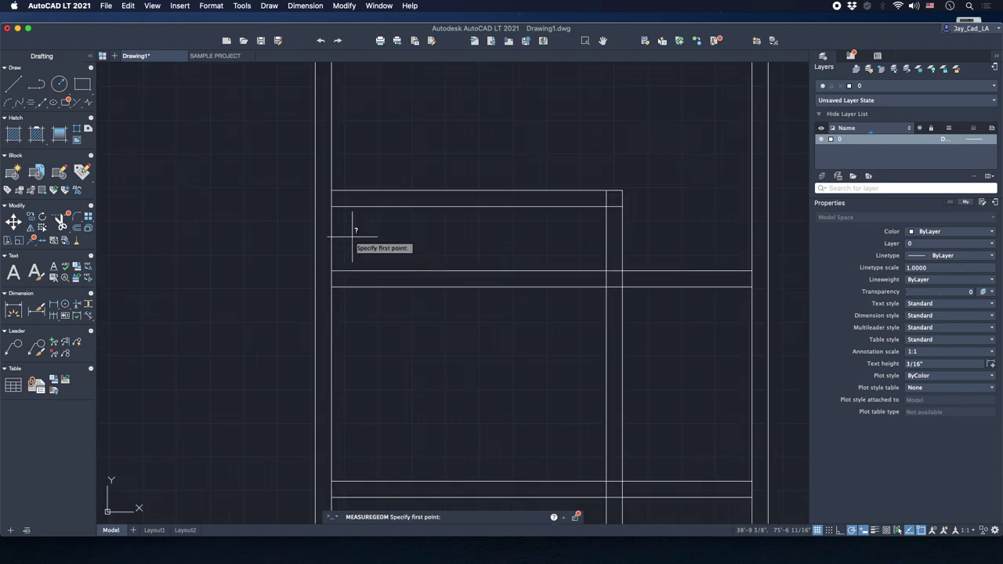
{"action": "left_click", "coordinate": [332, 206]}
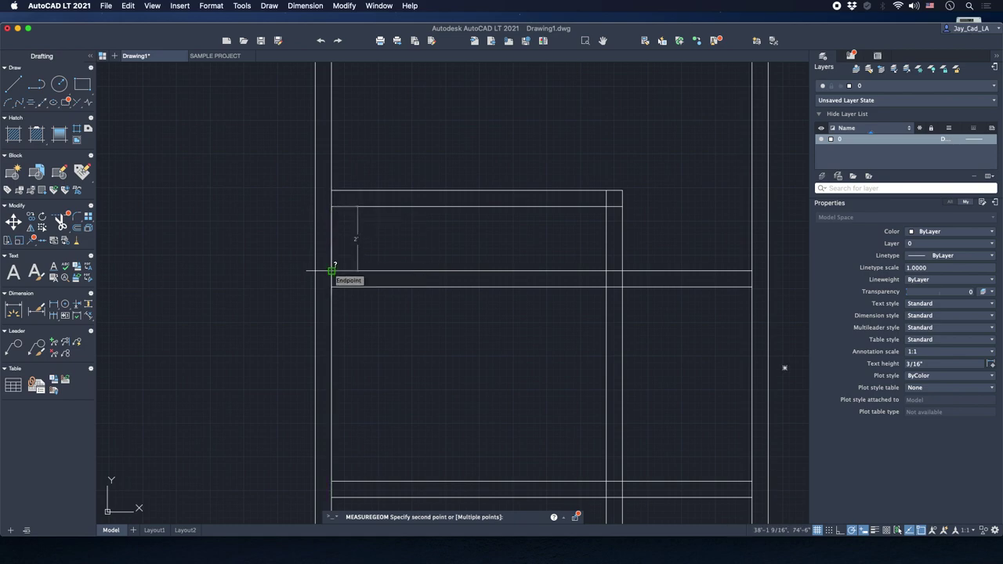
{"action": "left_click", "coordinate": [332, 271]}
{"action": "scroll", "coordinate": [335, 270], "scroll_direction": "down", "scroll_amount": 2}
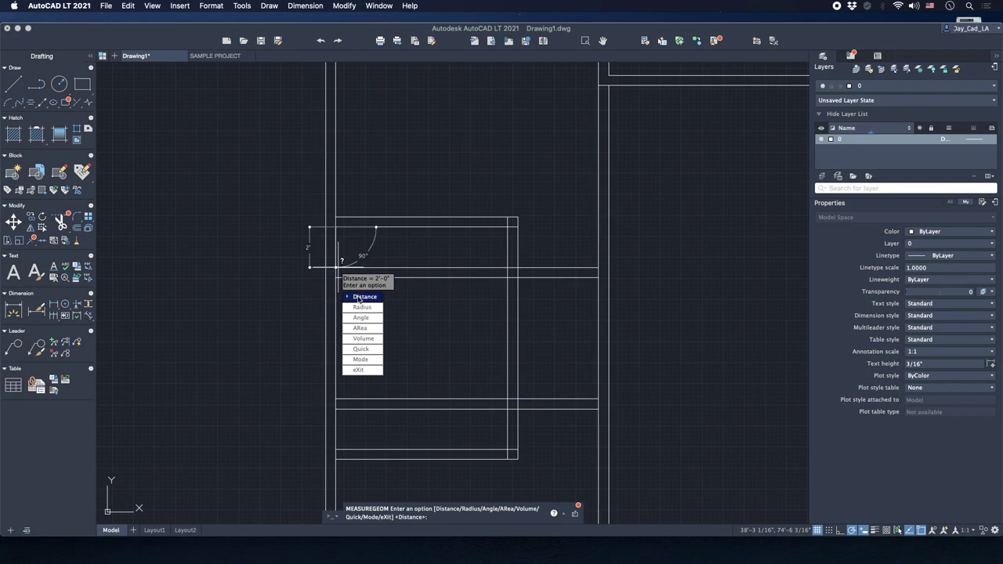
{"action": "left_click", "coordinate": [359, 298]}
{"action": "left_click", "coordinate": [335, 277]}
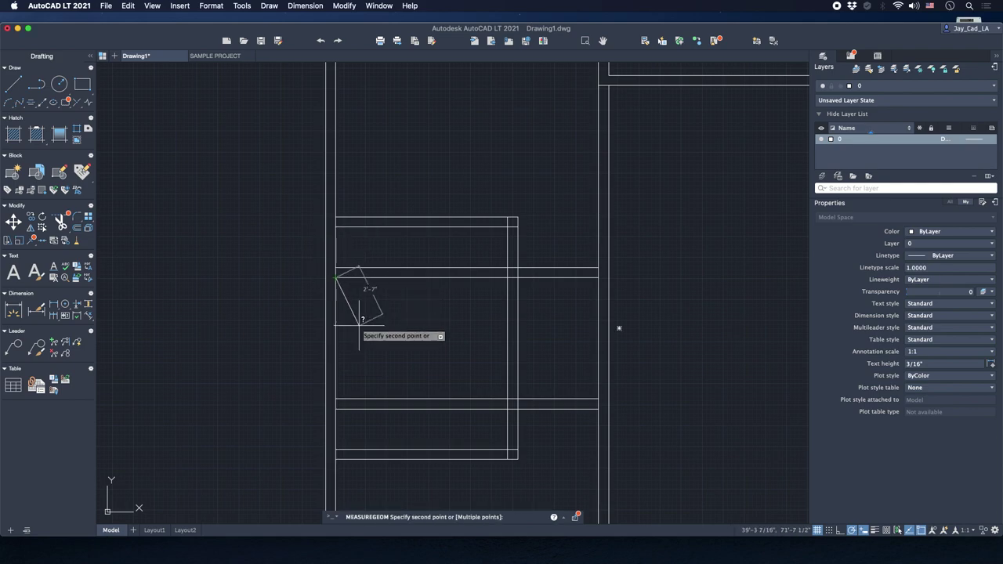
{"action": "left_click", "coordinate": [335, 399]}
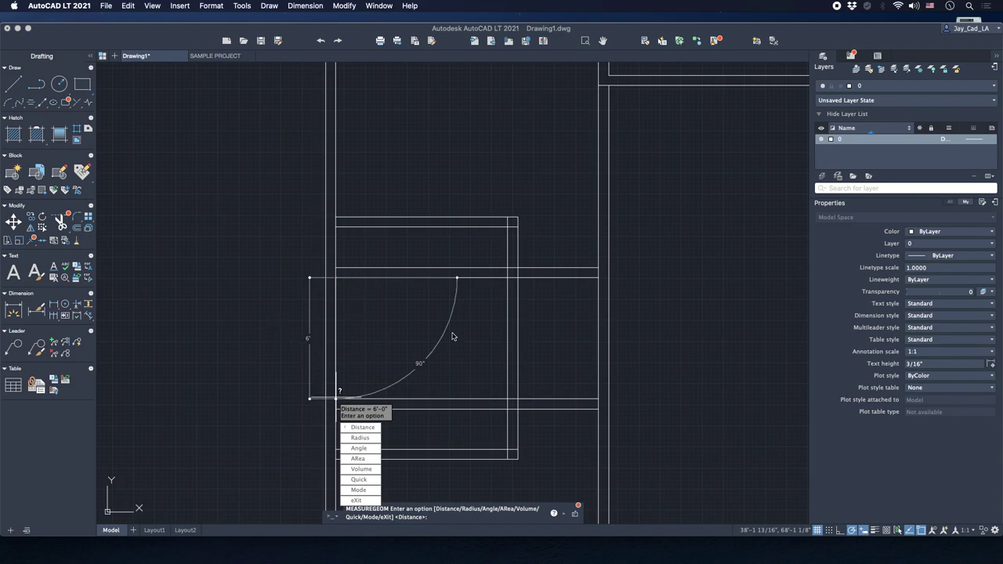
{"action": "key", "text": "Return"}
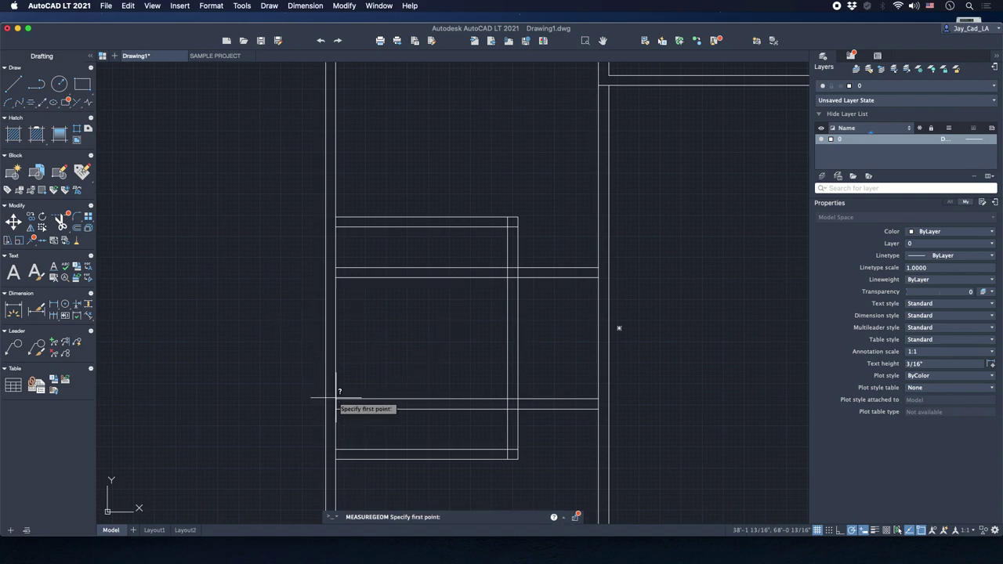
{"action": "left_click", "coordinate": [507, 277]}
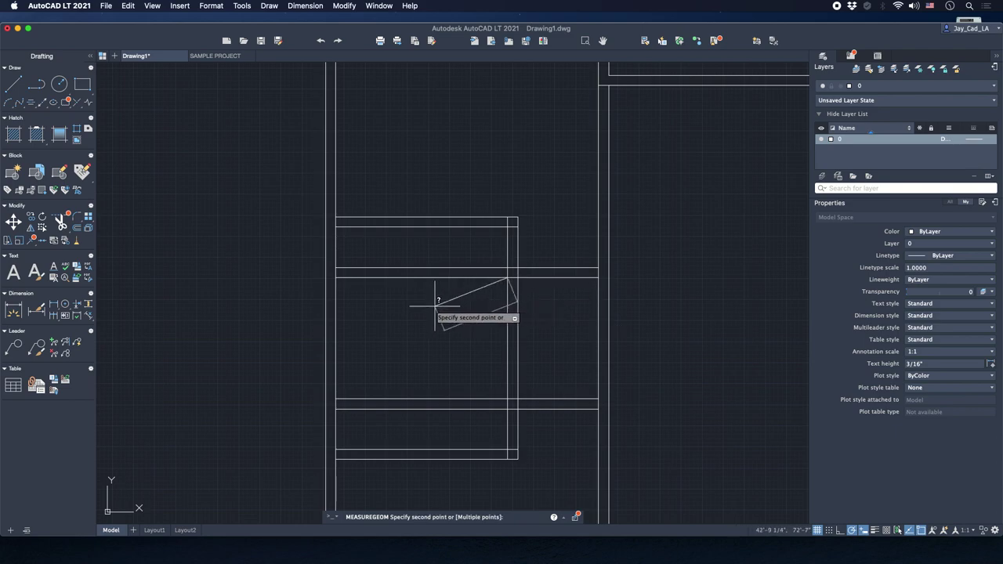
{"action": "left_click", "coordinate": [336, 278]}
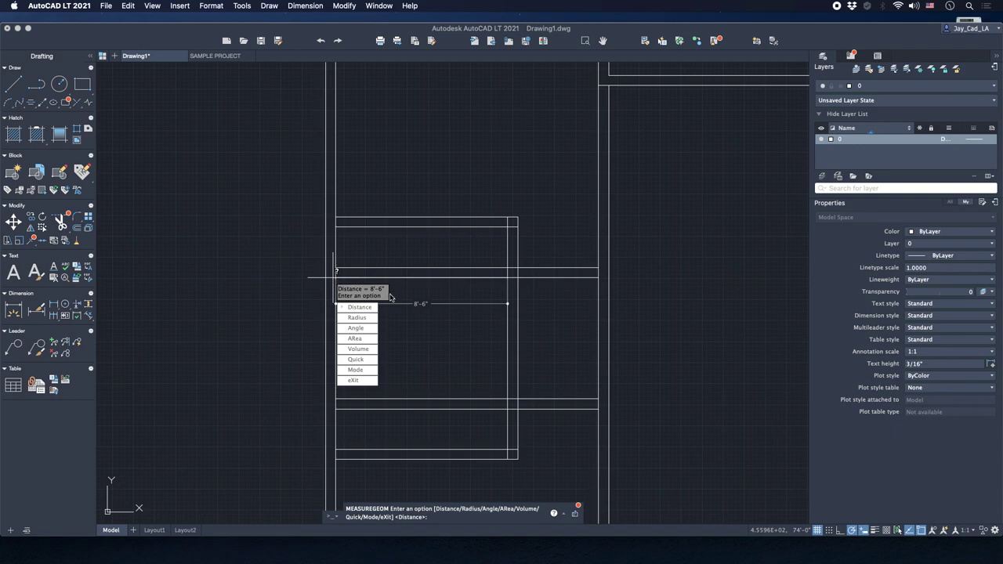
{"action": "left_click", "coordinate": [354, 381]}
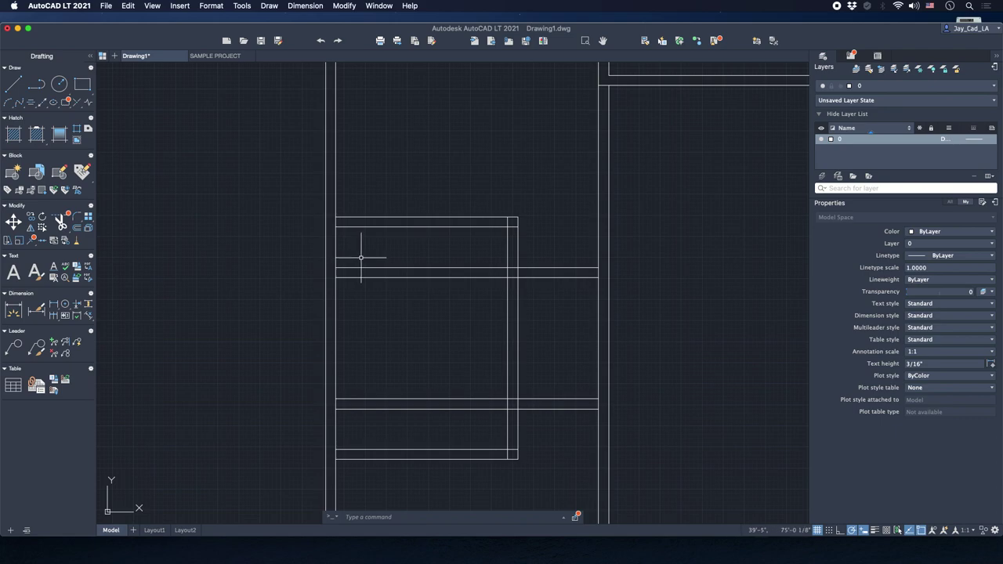
{"action": "scroll", "coordinate": [358, 262], "scroll_direction": "down", "scroll_amount": 3}
Stretch the upper horizontal corridor wall line's right end onto the outer wall.
{"action": "mouse_move", "coordinate": [430, 277]}
{"action": "middle_mouse_down"}
{"action": "mouse_move", "coordinate": [392, 235]}
{"action": "mouse_move", "coordinate": [350, 215]}
{"action": "middle_mouse_up"}
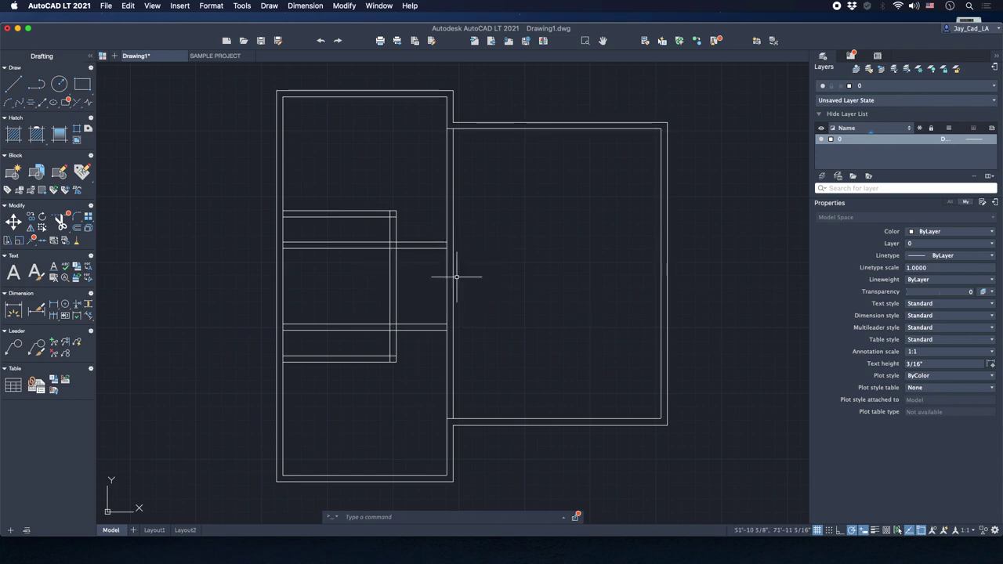
{"action": "scroll", "coordinate": [451, 274], "scroll_direction": "up", "scroll_amount": 3}
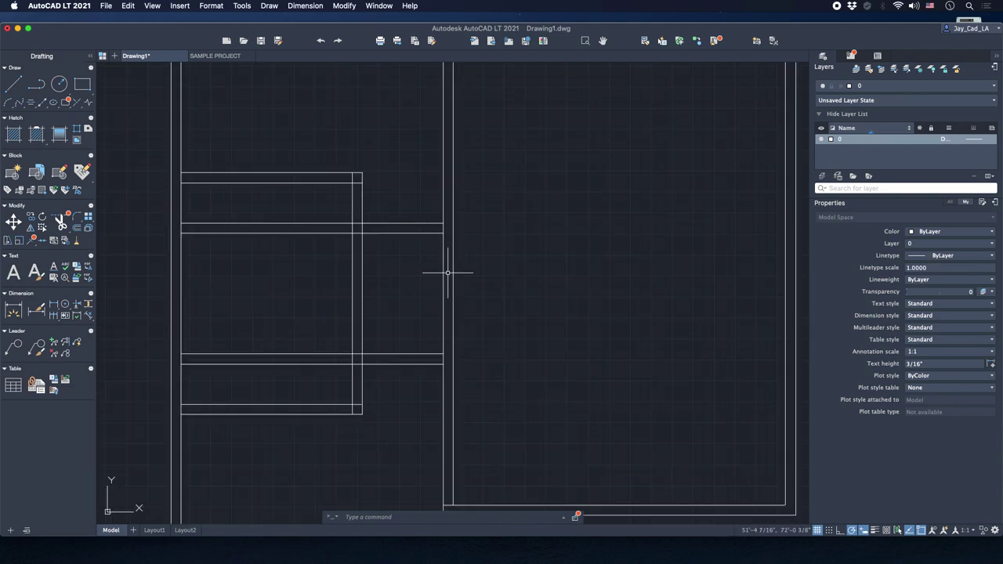
{"action": "scroll", "coordinate": [457, 272], "scroll_direction": "down", "scroll_amount": 3}
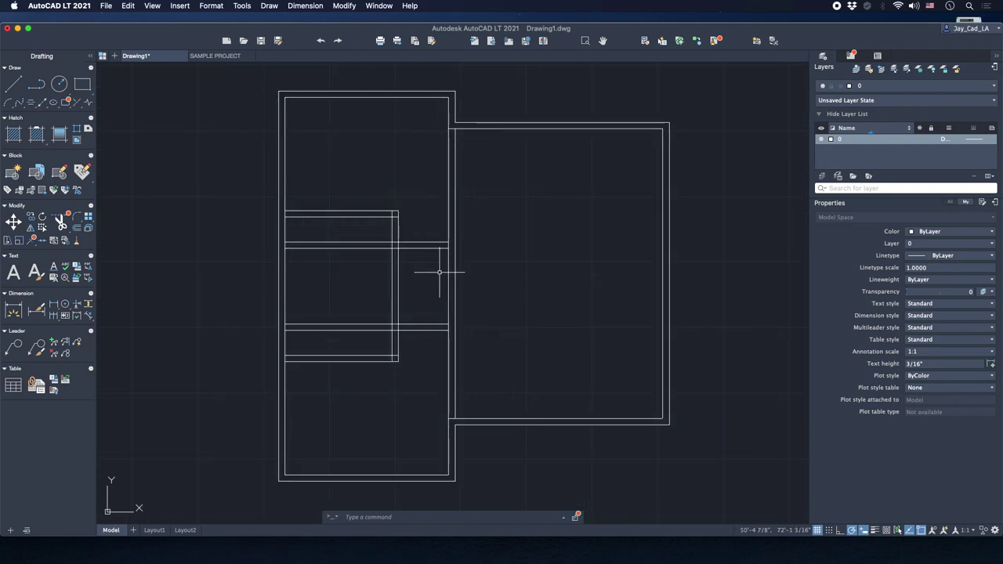
{"action": "middle_click_drag", "start_coordinate": [441, 273], "coordinate": [459, 282]}
{"action": "scroll", "coordinate": [457, 264], "scroll_direction": "up", "scroll_amount": 3}
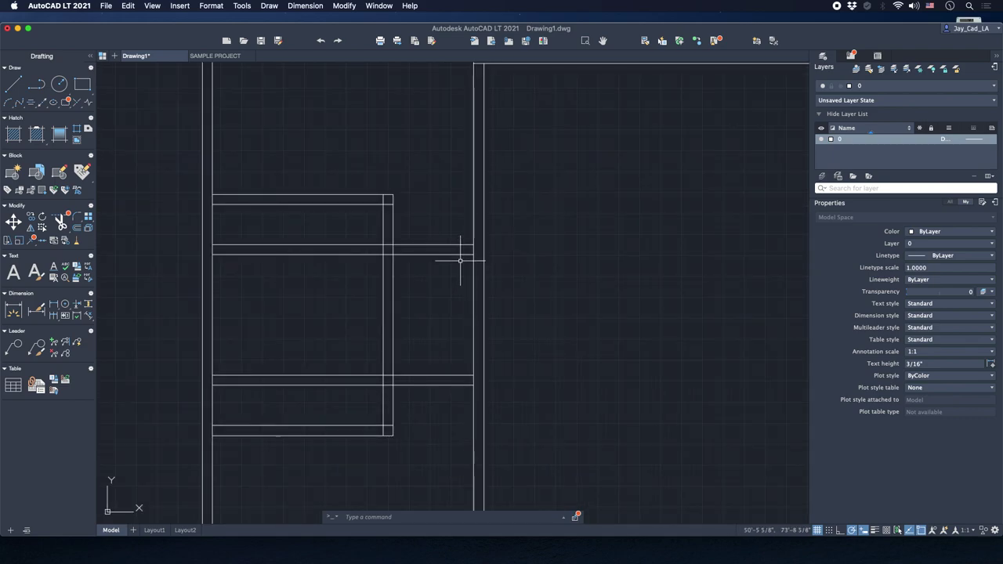
{"action": "left_click", "coordinate": [460, 252]}
{"action": "scroll", "coordinate": [470, 255], "scroll_direction": "up", "scroll_amount": 3}
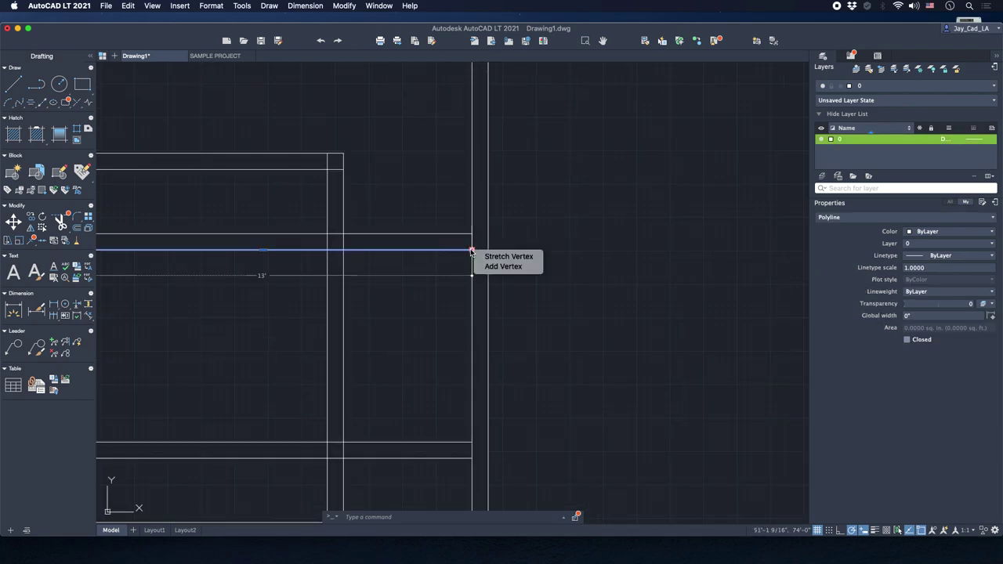
{"action": "left_click", "coordinate": [470, 251]}
{"action": "left_click", "coordinate": [487, 250]}
{"action": "scroll", "coordinate": [453, 269], "scroll_direction": "down", "scroll_amount": 3}
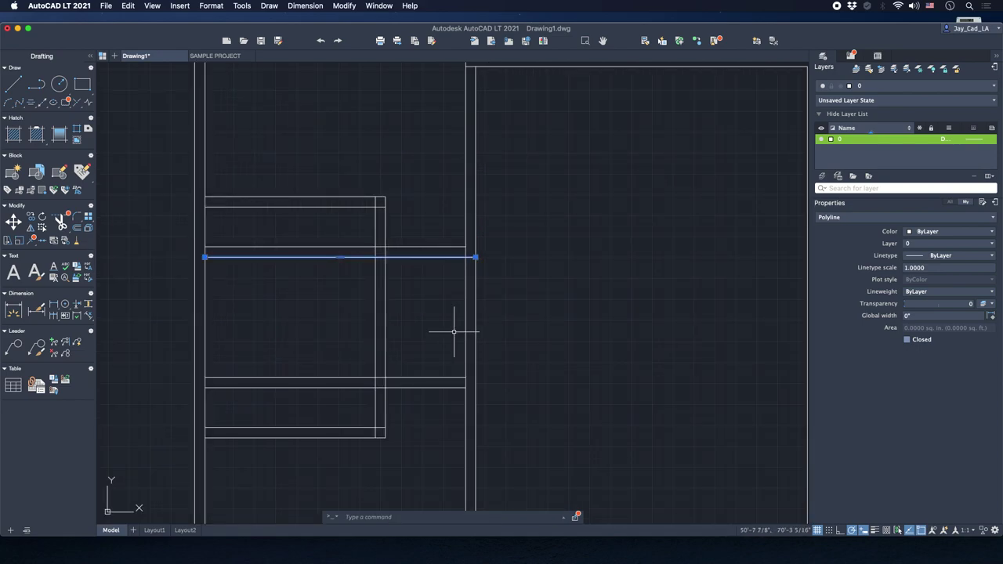
{"action": "middle_click_drag", "start_coordinate": [454, 331], "coordinate": [460, 294]}
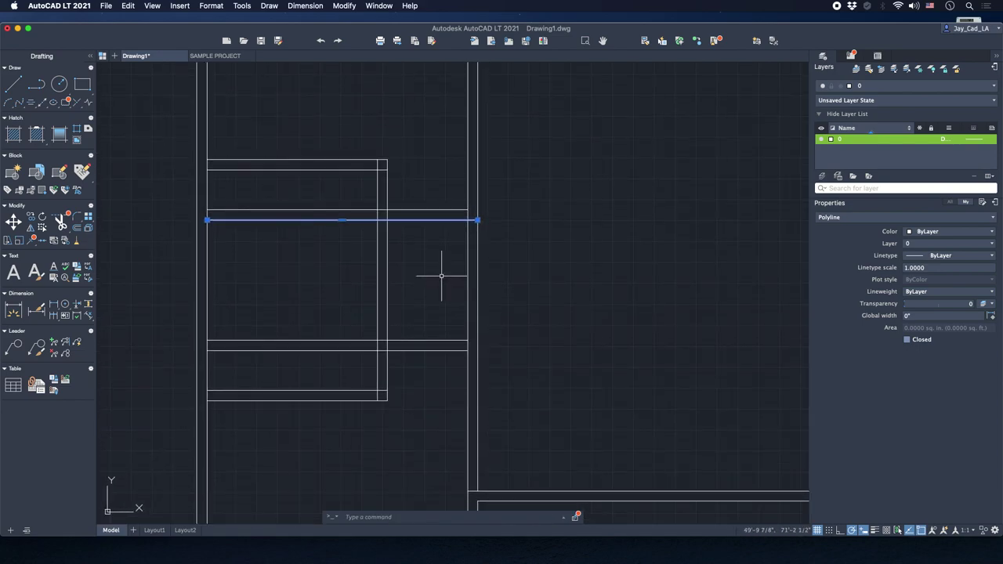
{"action": "key", "text": "Escape"}
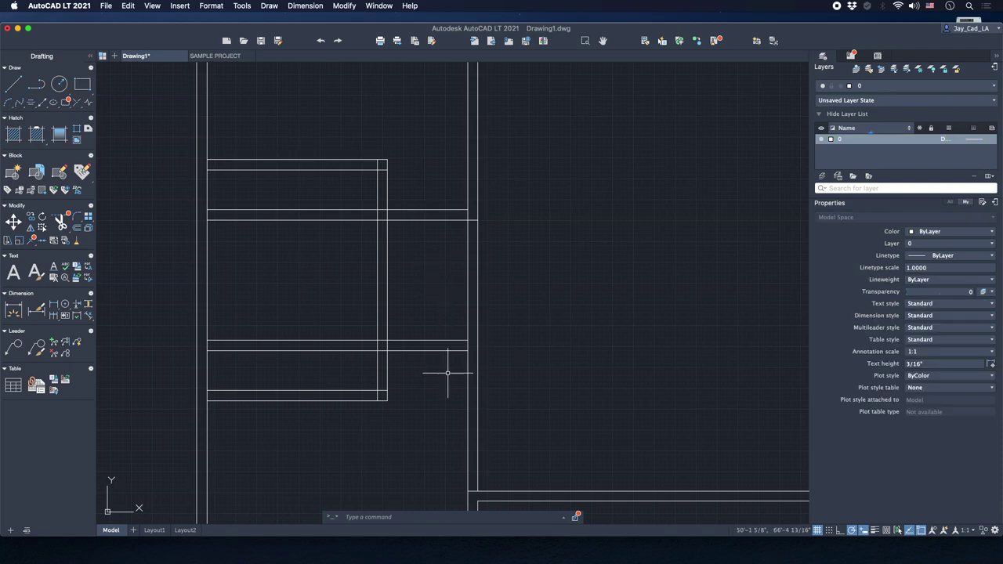
Stretch the lower corridor wall line's end onto the wall and recentre the plan.
{"action": "left_click", "coordinate": [452, 341]}
{"action": "scroll", "coordinate": [451, 362], "scroll_direction": "up", "scroll_amount": 2}
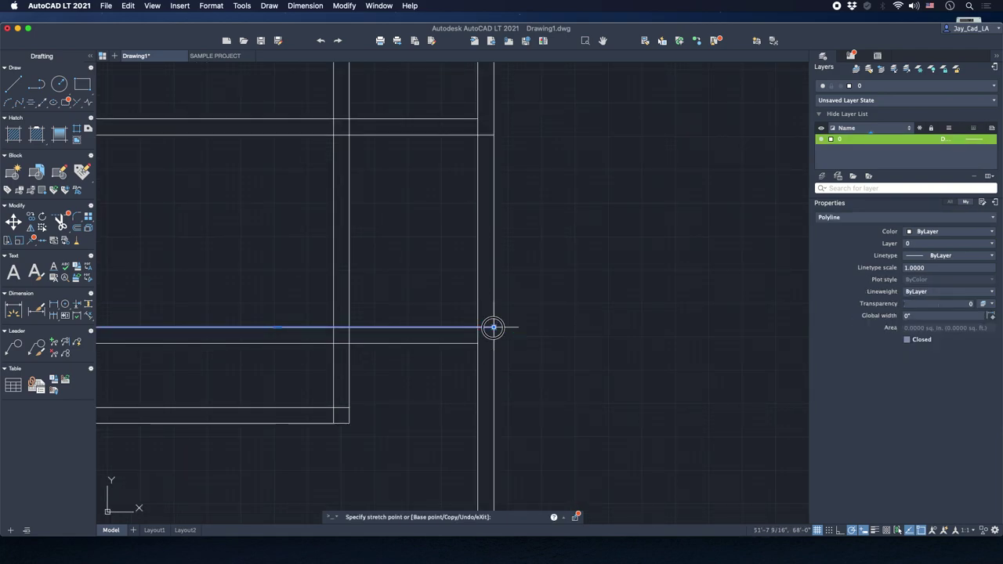
{"action": "scroll", "coordinate": [532, 290], "scroll_direction": "down", "scroll_amount": 3}
{"action": "middle_click_drag", "start_coordinate": [531, 290], "coordinate": [510, 303]}
{"action": "key", "text": "Escape"}
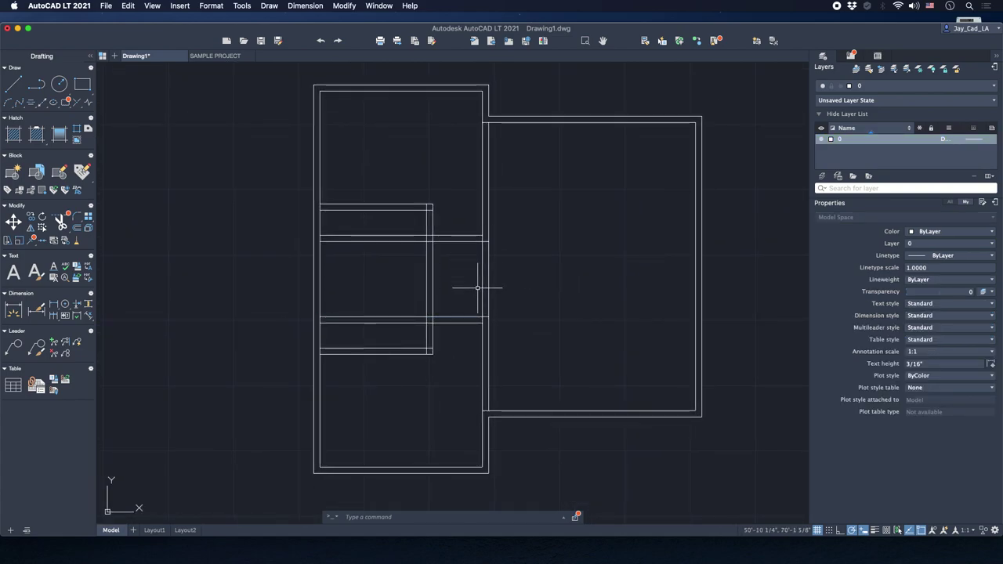
{"action": "scroll", "coordinate": [497, 251], "scroll_direction": "up", "scroll_amount": 3}
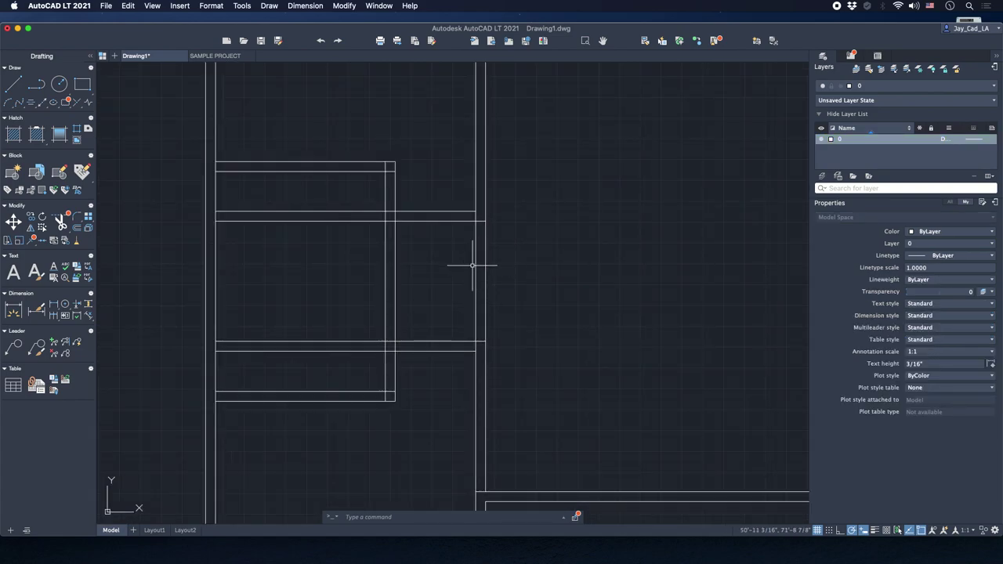
{"action": "scroll", "coordinate": [469, 271], "scroll_direction": "down", "scroll_amount": 2}
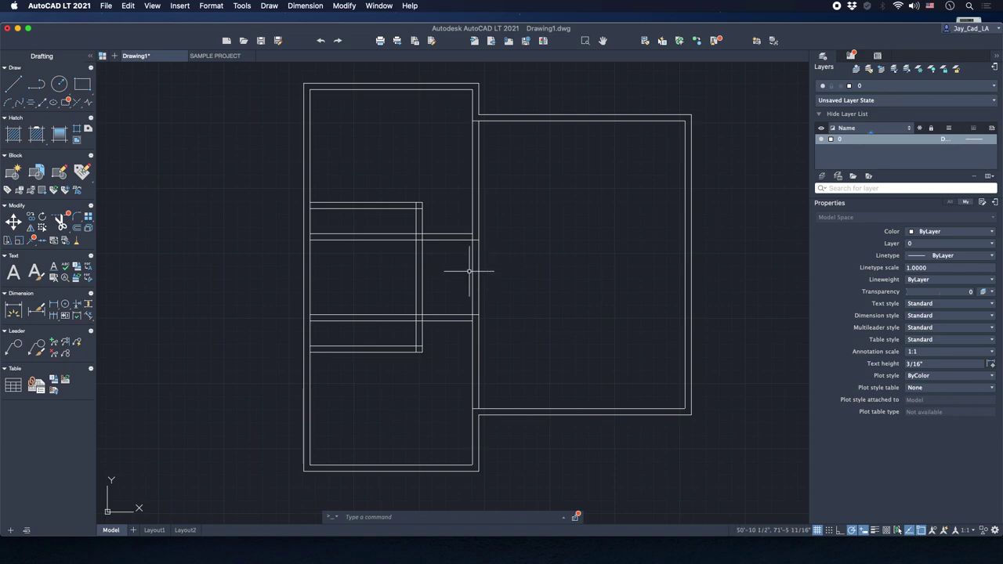
{"action": "middle_click_drag", "start_coordinate": [447, 265], "coordinate": [447, 284]}
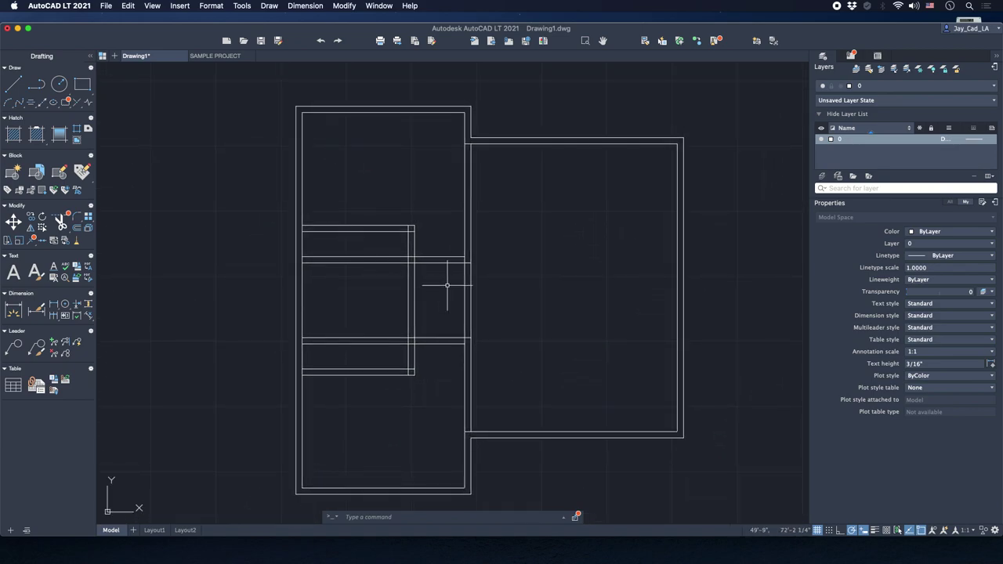
Trim the wall segment across the corridor opening and the upper corridor wall lines.
{"action": "type", "text": "TR"}
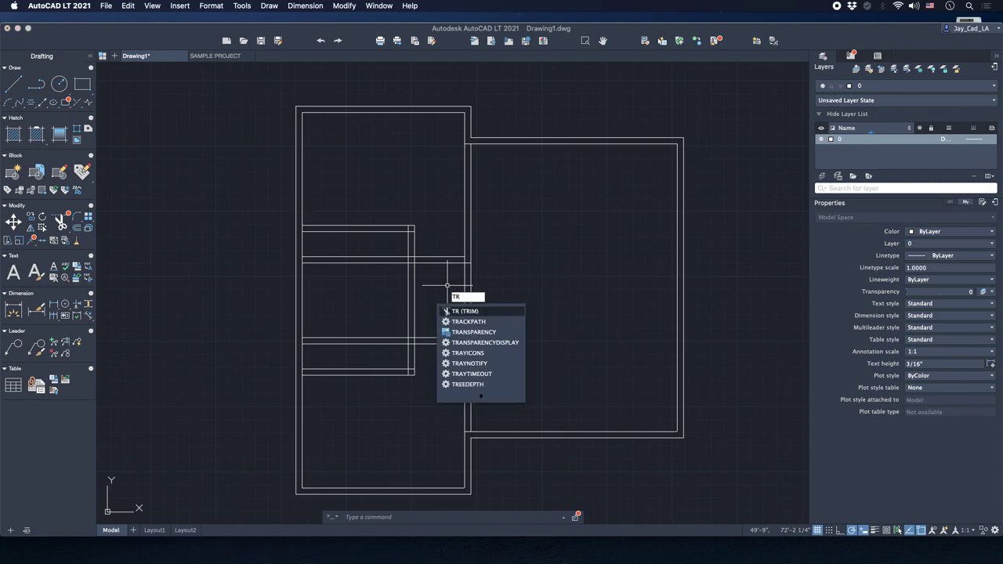
{"action": "key", "text": "Return"}
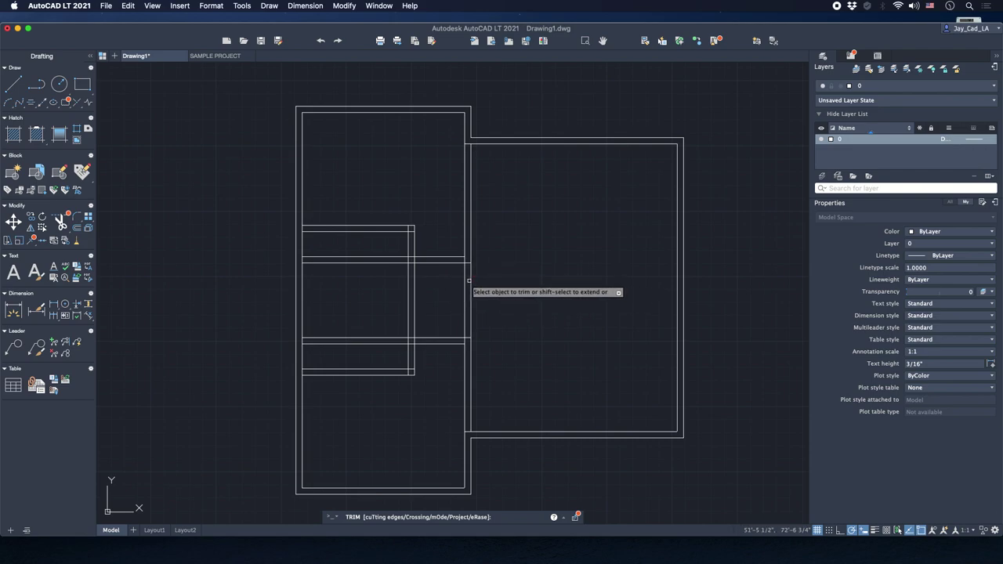
{"action": "left_click", "coordinate": [470, 280]}
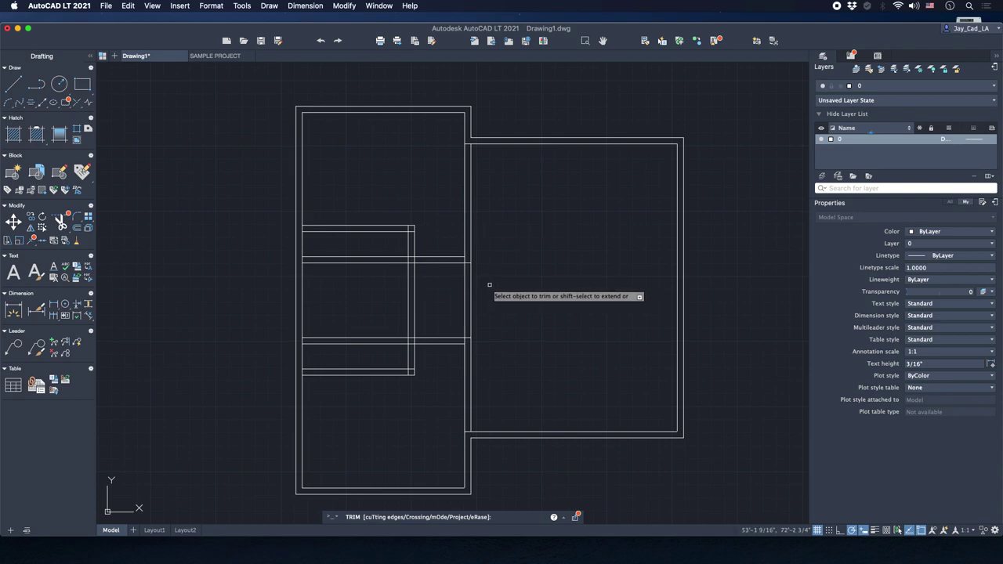
{"action": "left_click", "coordinate": [494, 287]}
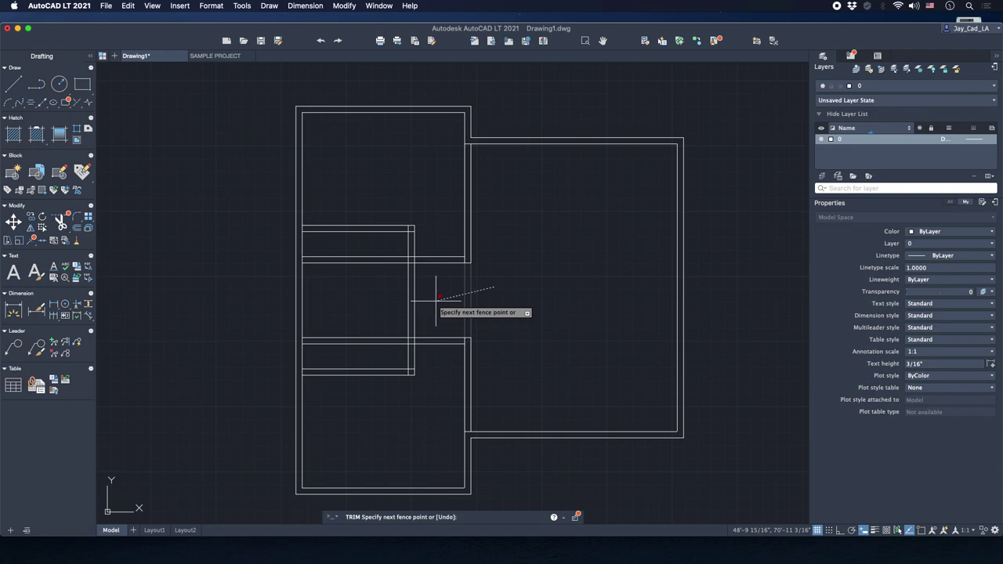
{"action": "key", "text": "Return"}
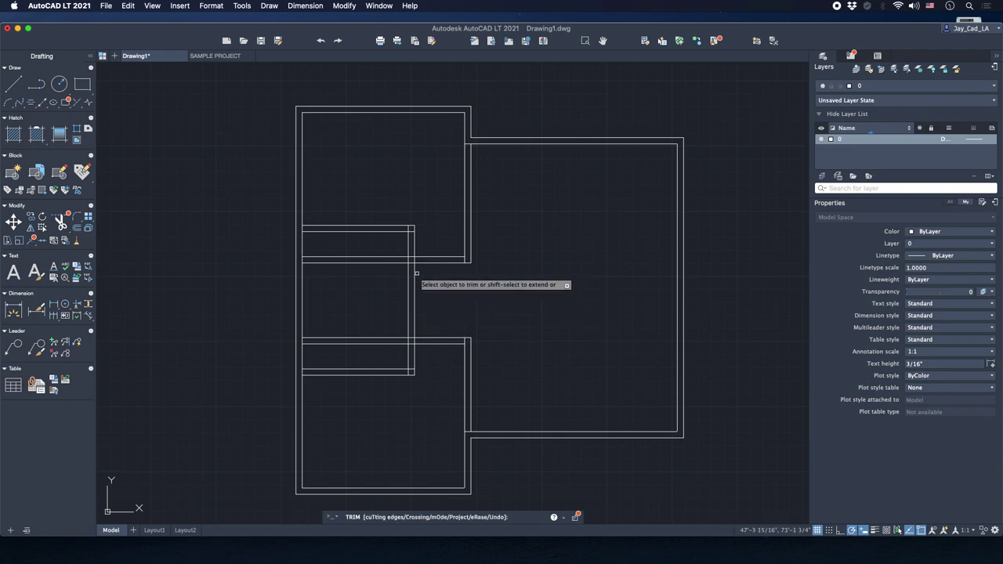
{"action": "scroll", "coordinate": [416, 278], "scroll_direction": "up", "scroll_amount": 4}
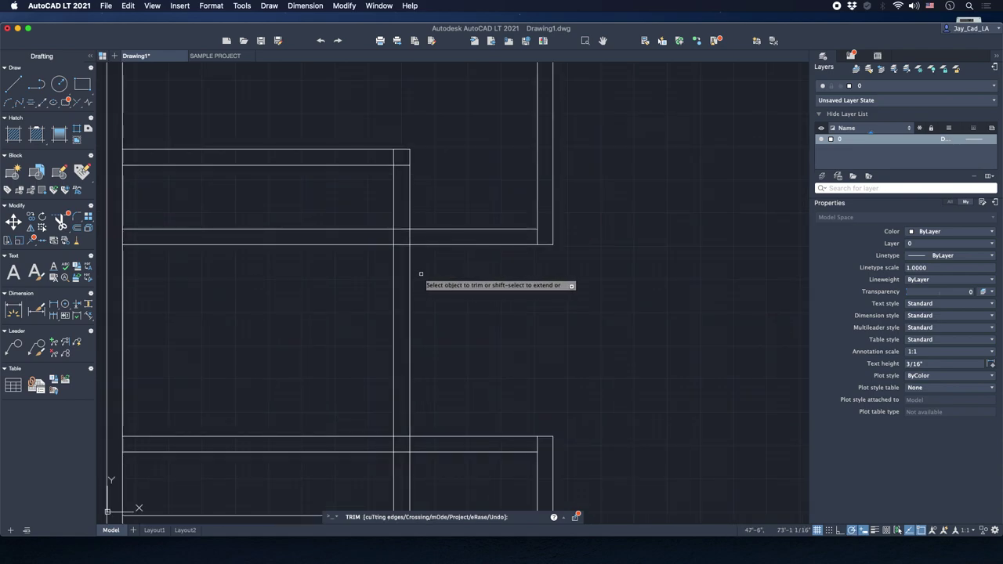
{"action": "left_click", "coordinate": [544, 236]}
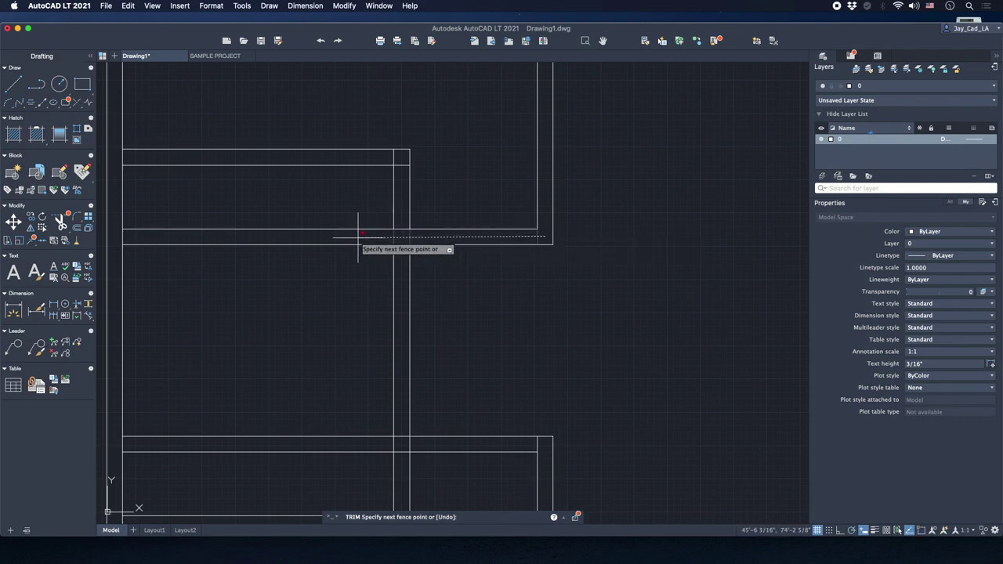
{"action": "key", "text": "Return"}
{"action": "scroll", "coordinate": [447, 286], "scroll_direction": "down", "scroll_amount": 3}
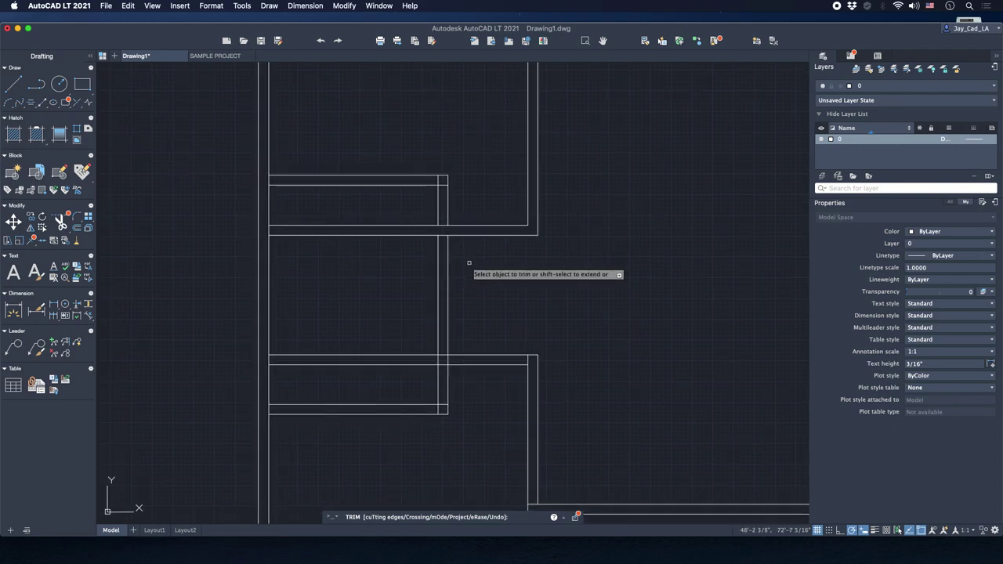
Trim the lower double lines and the horizontal lines crossing the vertical corridor wall.
{"action": "left_click", "coordinate": [536, 359]}
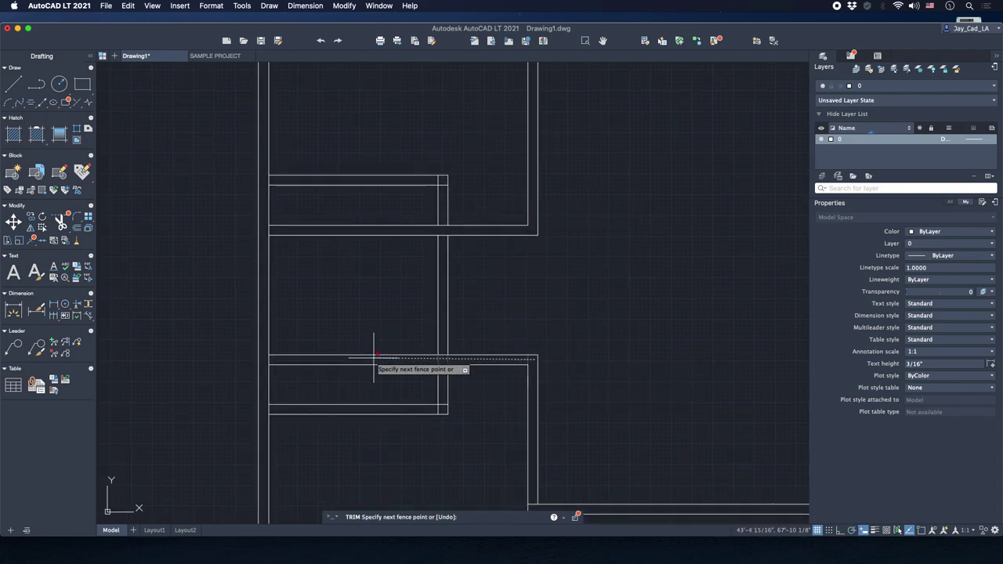
{"action": "left_click", "coordinate": [376, 362]}
{"action": "scroll", "coordinate": [450, 180], "scroll_direction": "up", "scroll_amount": 2}
{"action": "scroll", "coordinate": [429, 215], "scroll_direction": "down", "scroll_amount": 2}
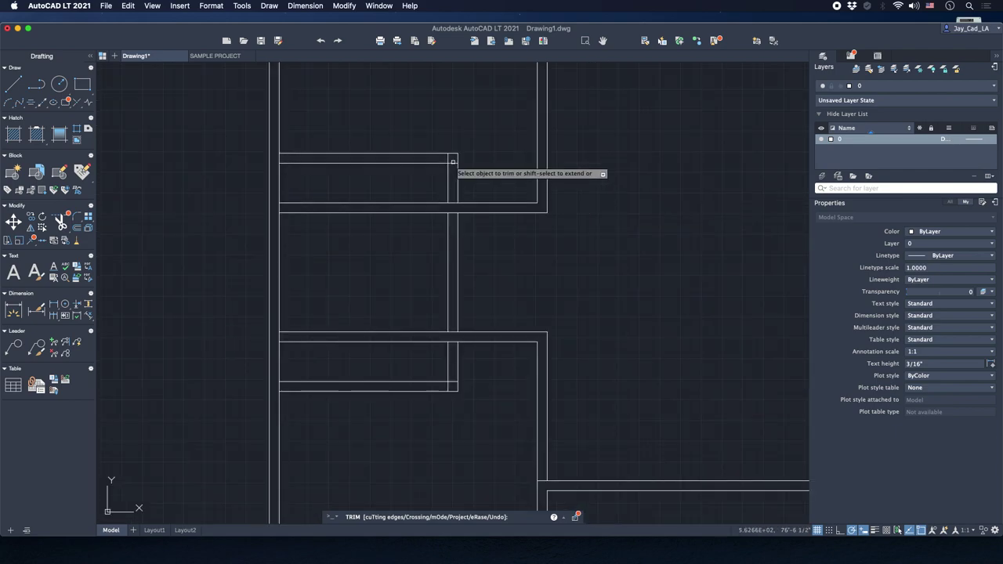
{"action": "left_click", "coordinate": [451, 160]}
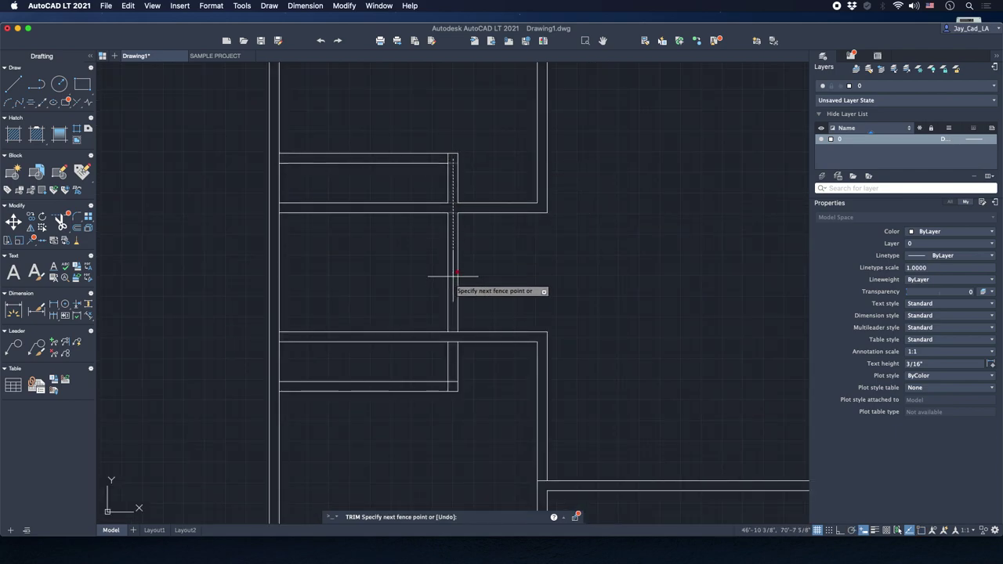
{"action": "left_click", "coordinate": [453, 382]}
{"action": "key", "text": "Return"}
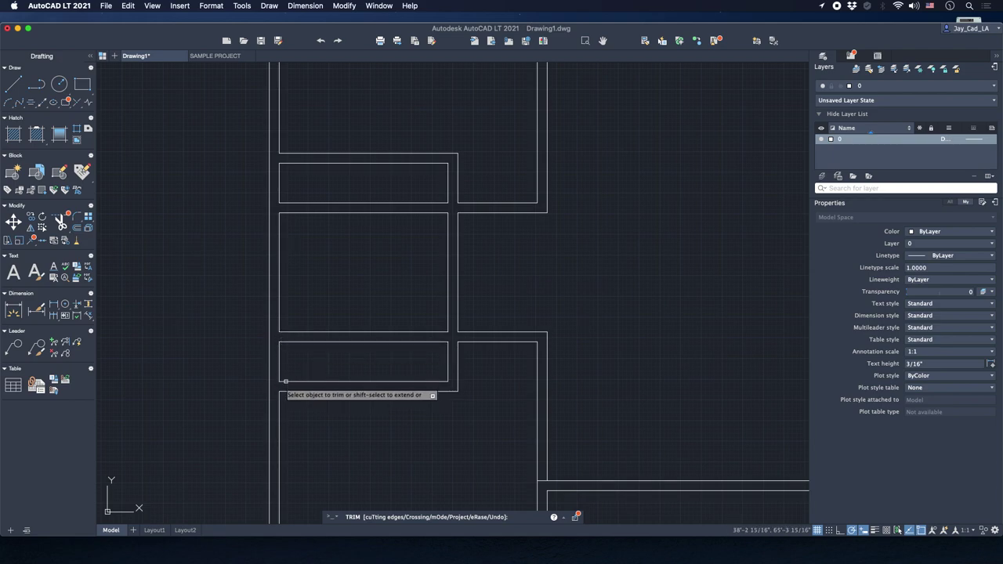
{"action": "scroll", "coordinate": [282, 382], "scroll_direction": "down", "scroll_amount": 5}
{"action": "scroll", "coordinate": [394, 413], "scroll_direction": "up", "scroll_amount": 3}
{"action": "scroll", "coordinate": [342, 394], "scroll_direction": "up", "scroll_amount": 1}
{"action": "scroll", "coordinate": [433, 410], "scroll_direction": "up", "scroll_amount": 3}
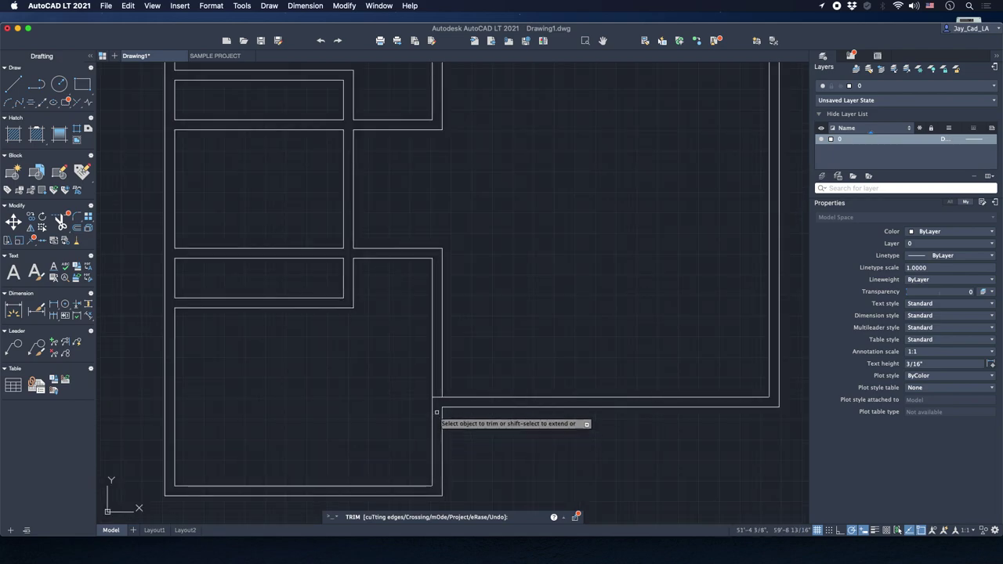
{"action": "scroll", "coordinate": [434, 398], "scroll_direction": "down", "scroll_amount": 3}
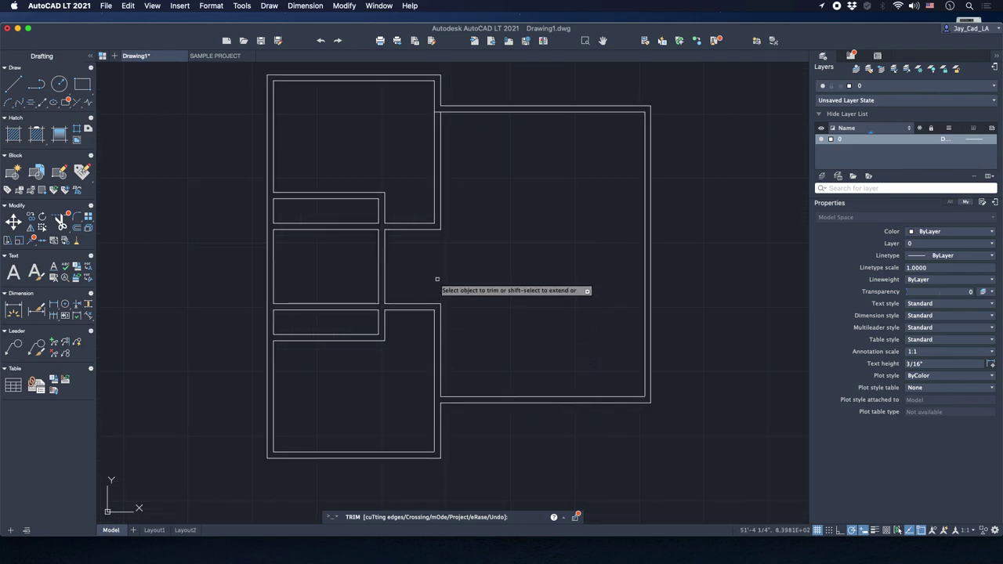
{"action": "scroll", "coordinate": [449, 124], "scroll_direction": "up", "scroll_amount": 2}
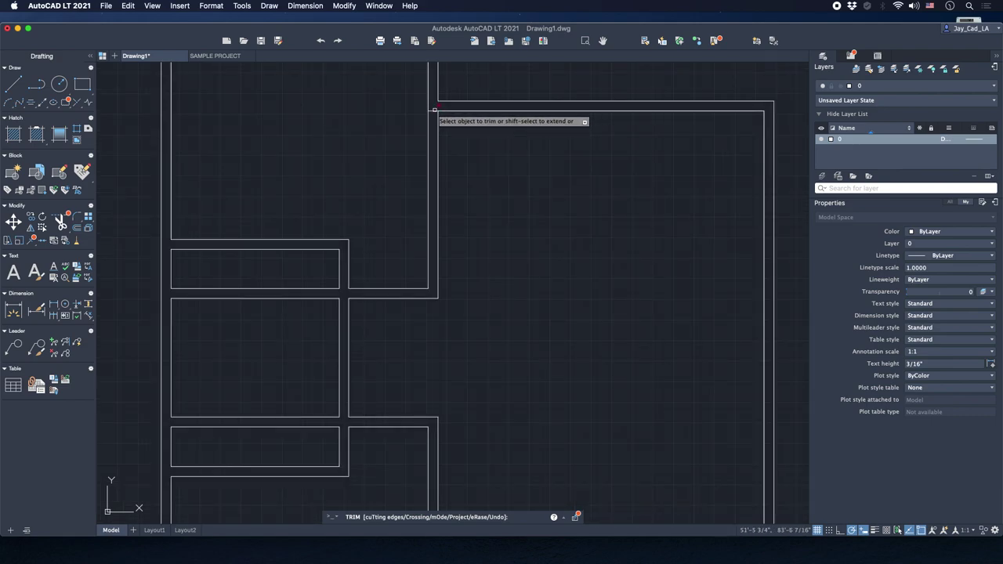
{"action": "scroll", "coordinate": [403, 149], "scroll_direction": "down", "scroll_amount": 2}
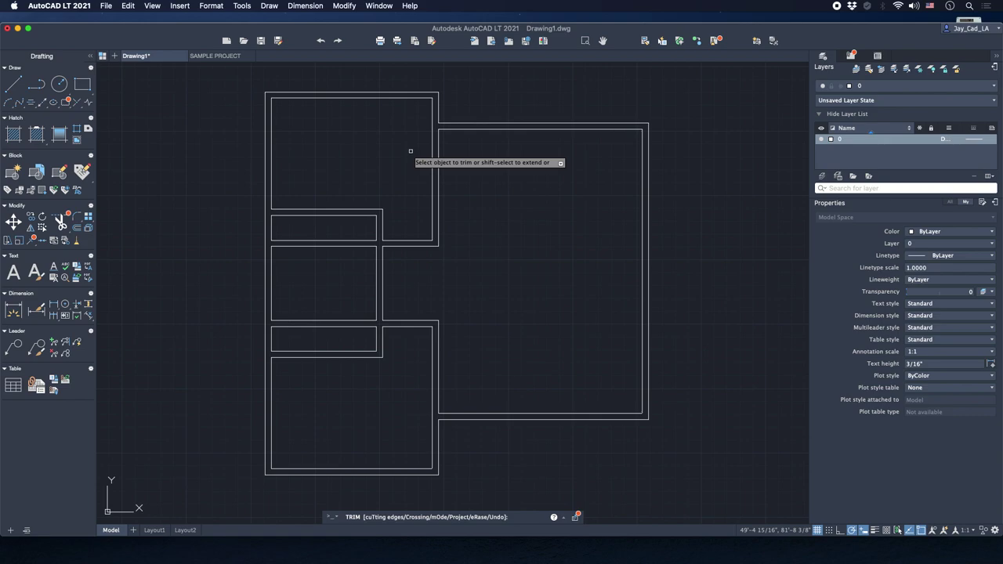
{"action": "key", "text": "Escape"}
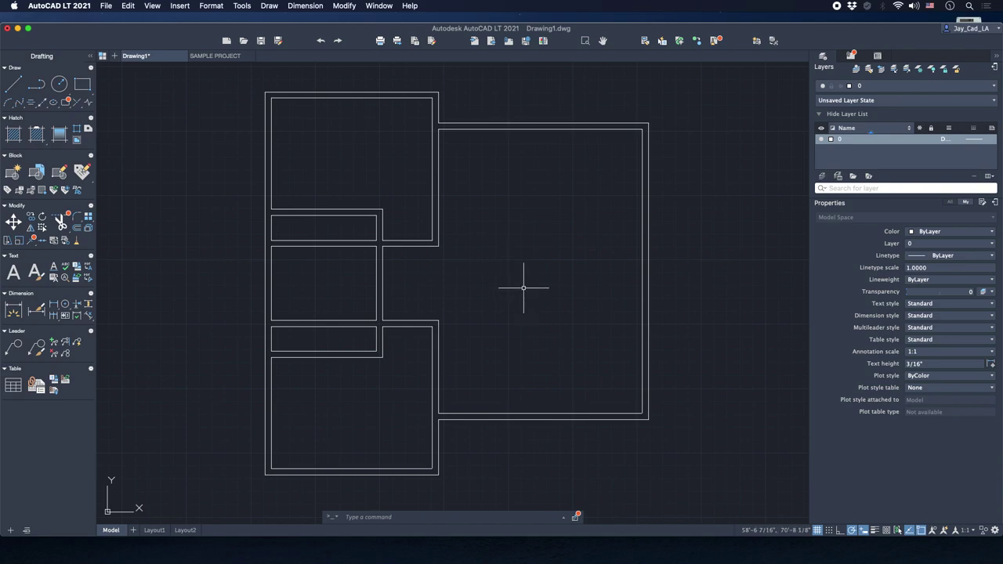
Draw a short polyline across the large room's bottom double wall, 24 inches from its corner.
{"action": "middle_click_drag", "start_coordinate": [559, 298], "coordinate": [541, 230]}
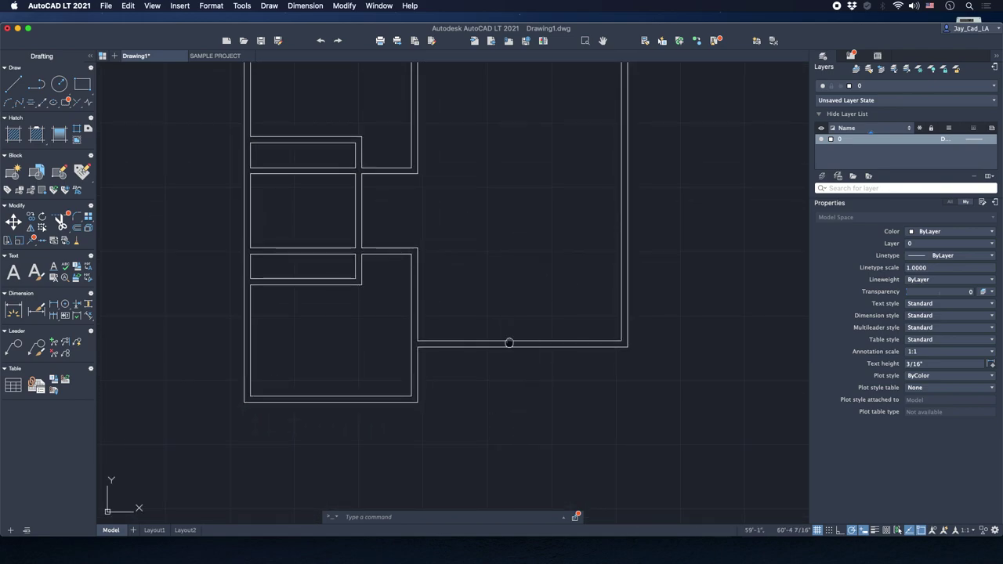
{"action": "middle_click_drag", "start_coordinate": [510, 340], "coordinate": [495, 392]}
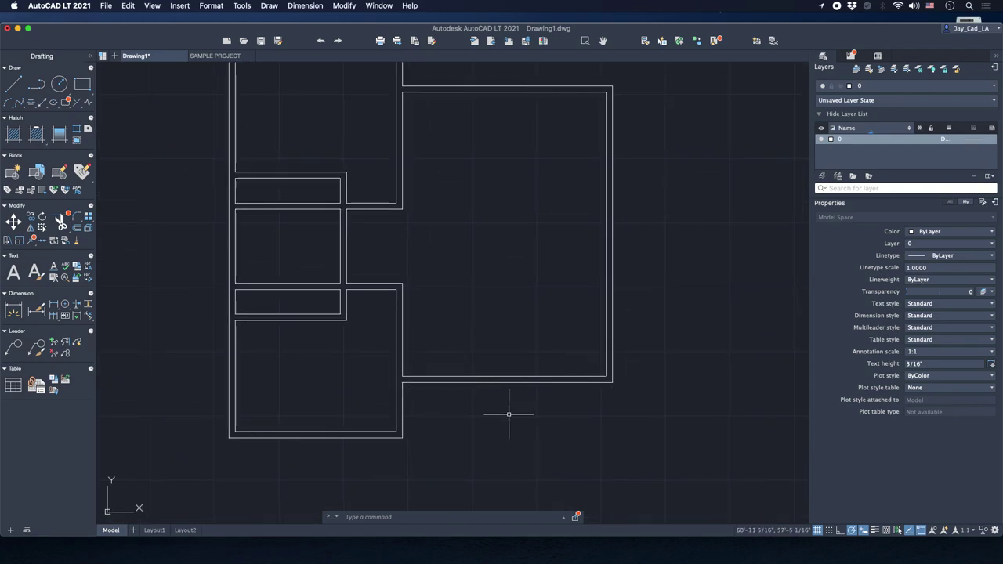
{"action": "scroll", "coordinate": [473, 394], "scroll_direction": "up", "scroll_amount": 3}
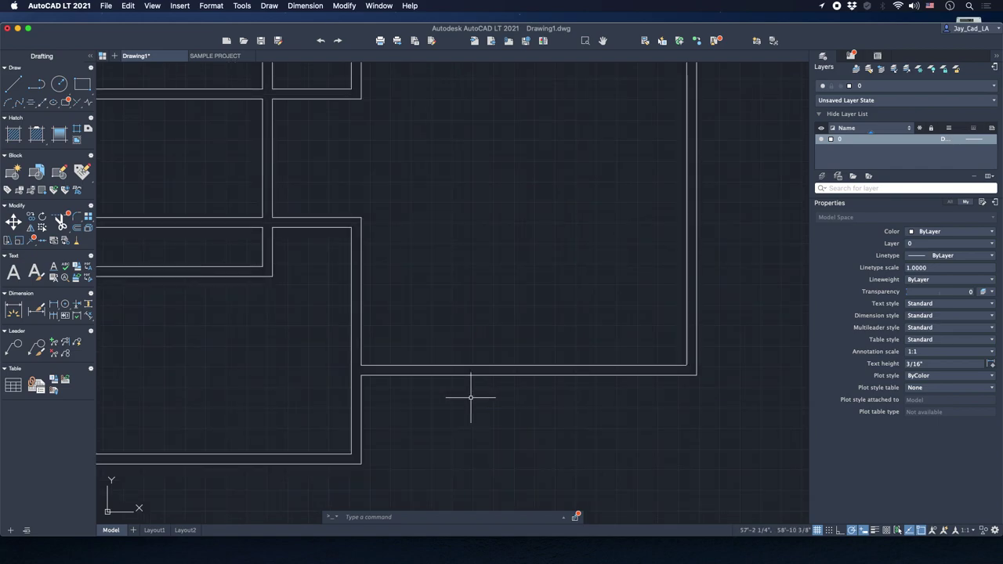
{"action": "type", "text": "PL"}
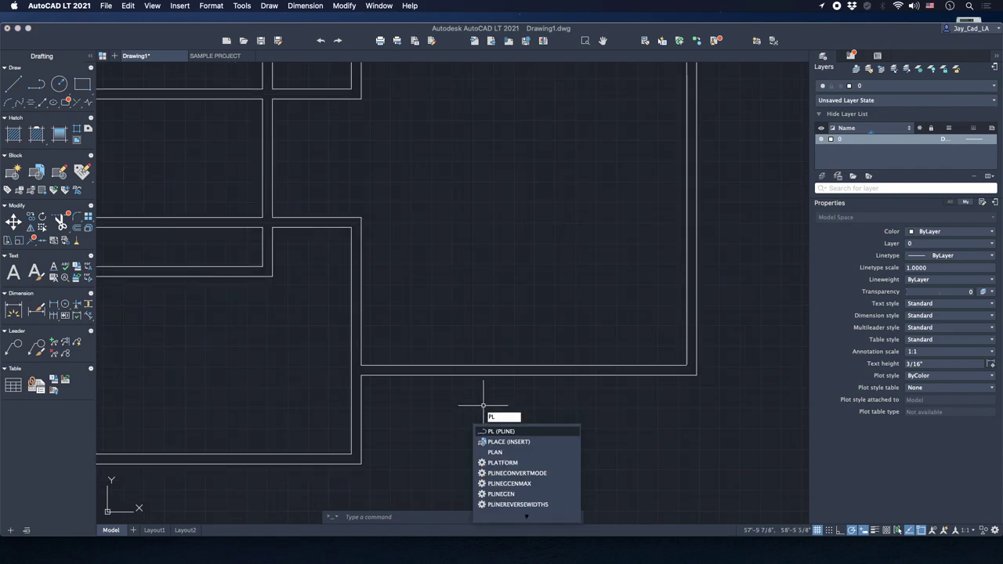
{"action": "key", "text": "Return"}
{"action": "scroll", "coordinate": [475, 408], "scroll_direction": "up", "scroll_amount": 3}
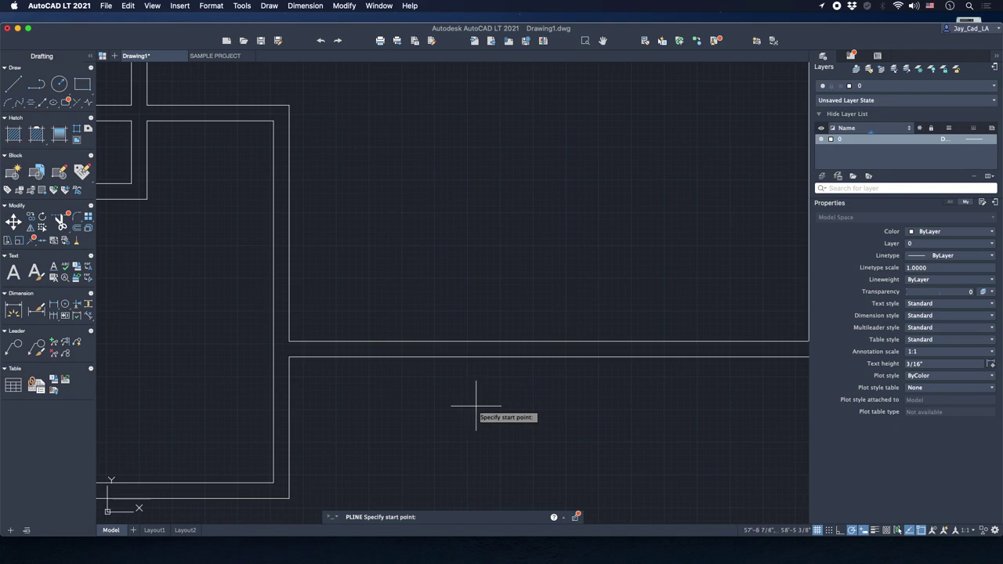
{"action": "scroll", "coordinate": [470, 407], "scroll_direction": "up", "scroll_amount": 2}
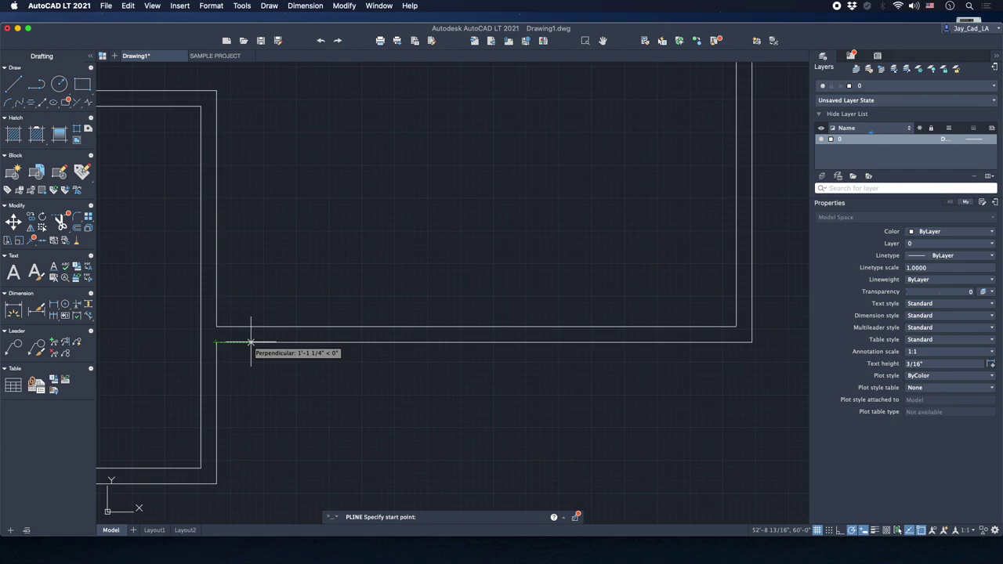
{"action": "type", "text": "24"}
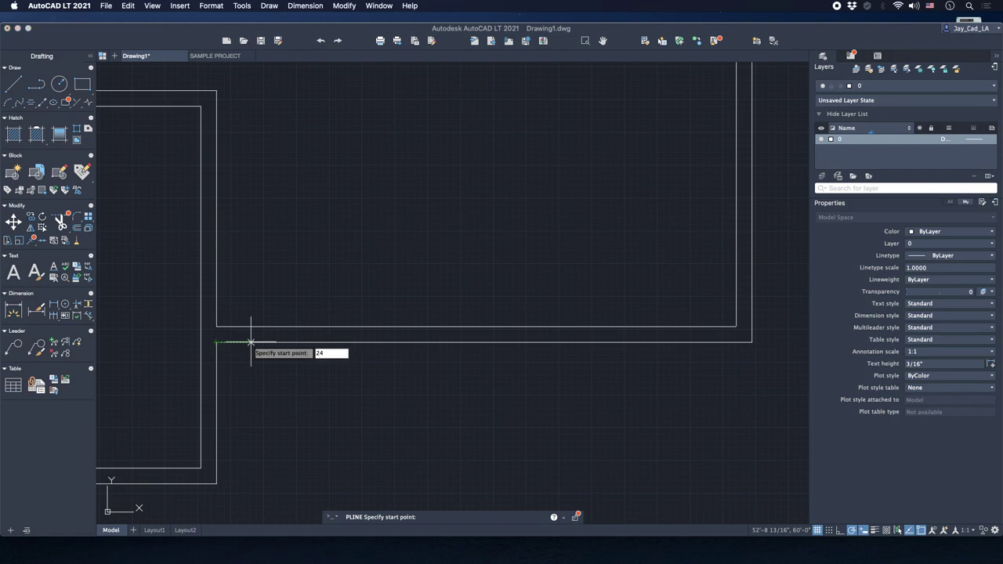
{"action": "key", "text": "Return"}
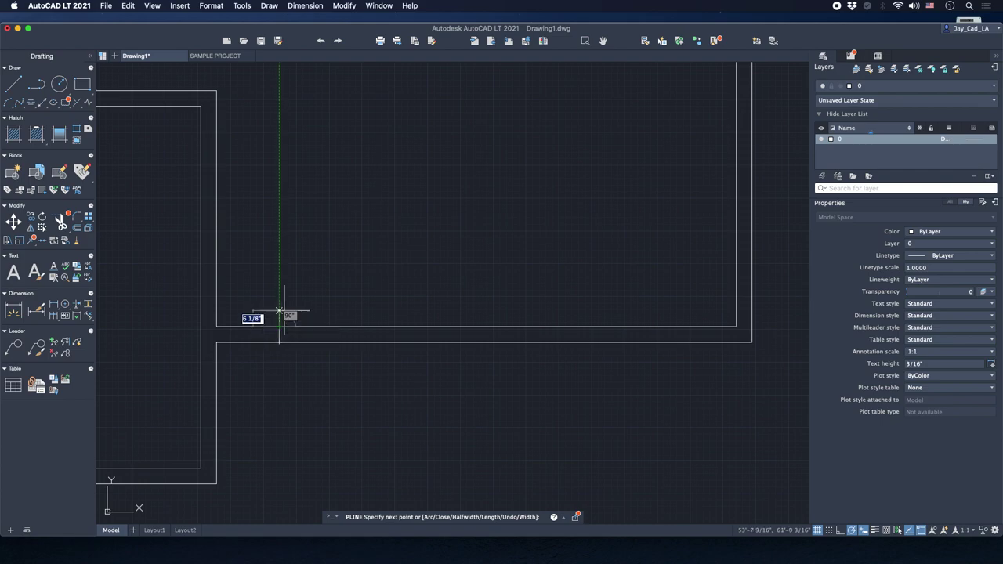
{"action": "key", "text": "Escape"}
{"action": "scroll", "coordinate": [400, 306], "scroll_direction": "down", "scroll_amount": 5}
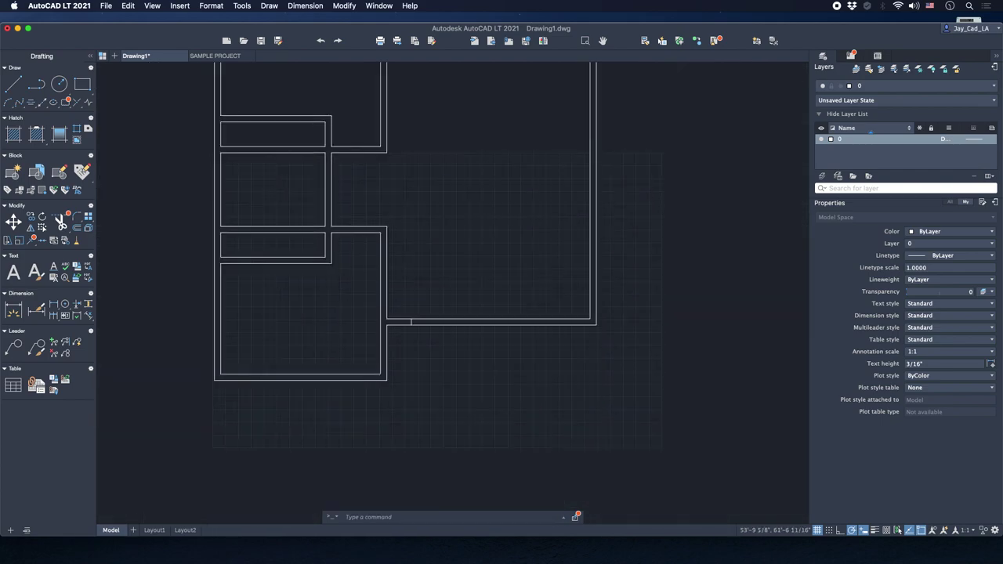
Copy the short door-edge line 5' to the right along the bottom wall.
{"action": "left_click", "coordinate": [401, 305]}
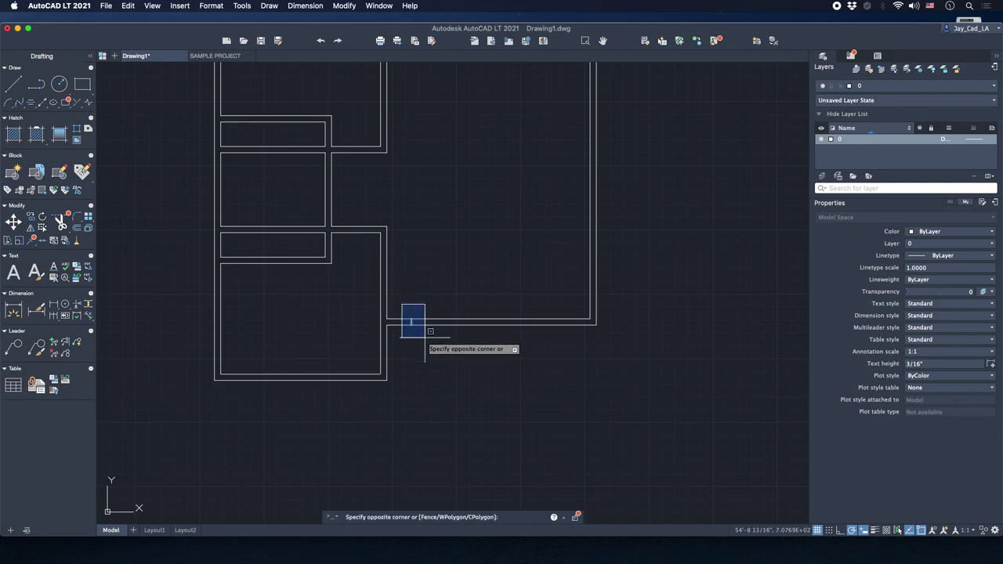
{"action": "left_click", "coordinate": [424, 337]}
{"action": "scroll", "coordinate": [426, 333], "scroll_direction": "up", "scroll_amount": 5}
{"action": "middle_click_drag", "start_coordinate": [425, 331], "coordinate": [334, 340]}
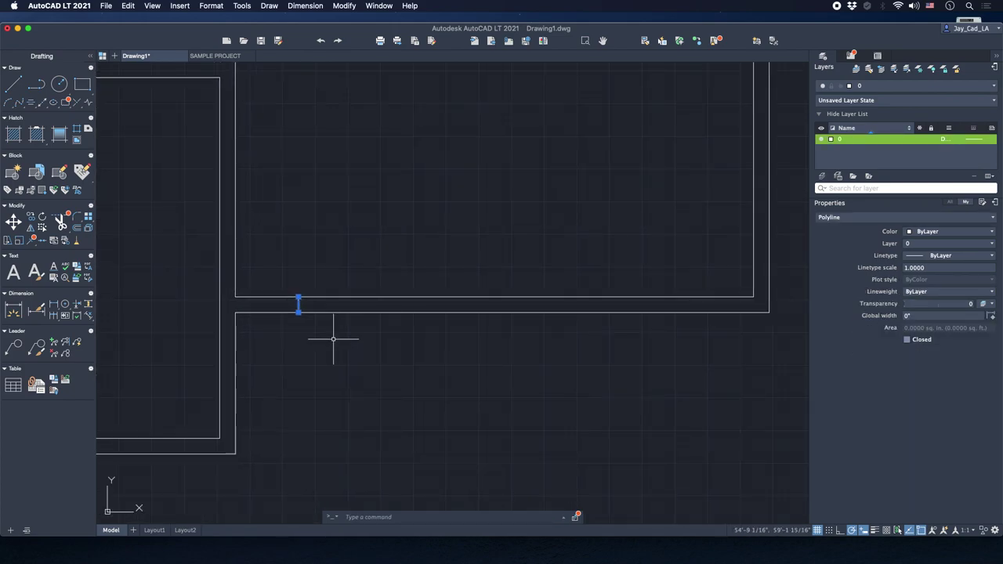
{"action": "type", "text": "CO"}
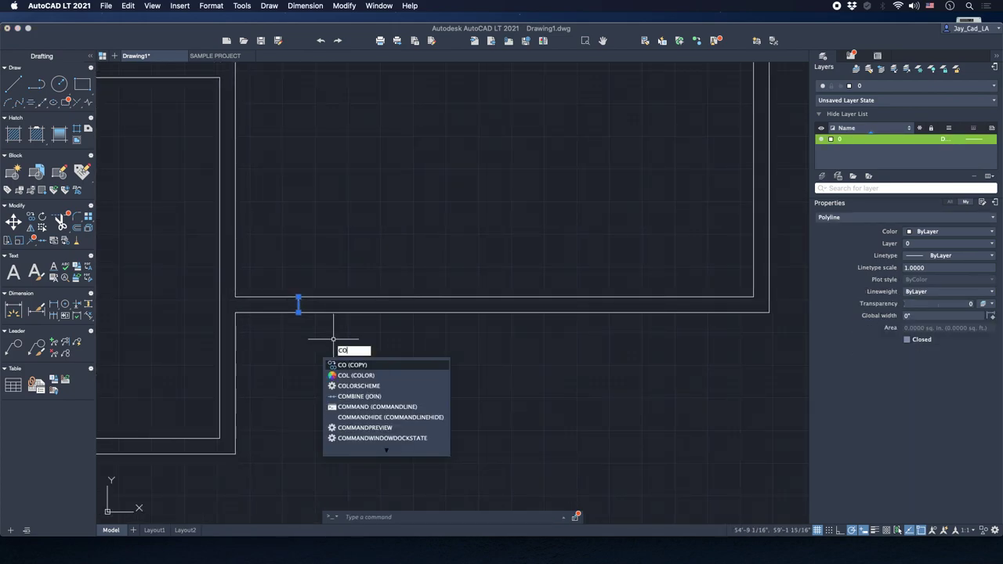
{"action": "key", "text": "Return"}
{"action": "left_click", "coordinate": [300, 311]}
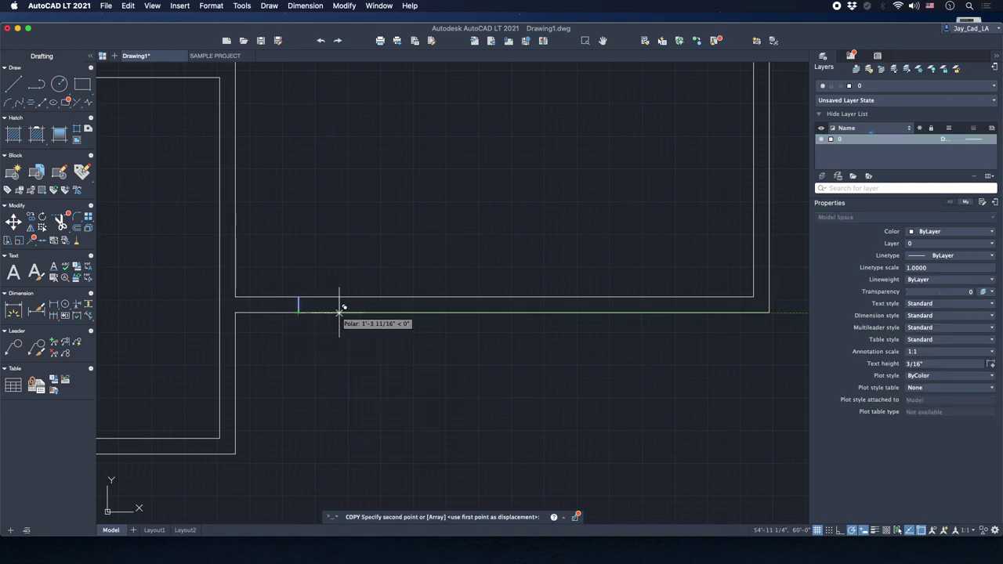
{"action": "type", "text": "5'"}
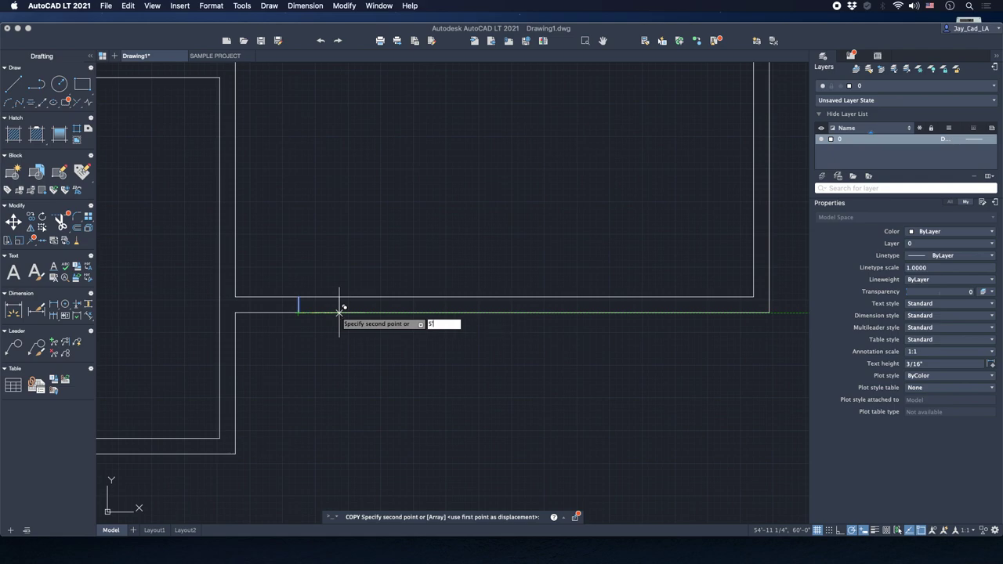
{"action": "key", "text": "Return"}
{"action": "scroll", "coordinate": [338, 330], "scroll_direction": "down", "scroll_amount": 3}
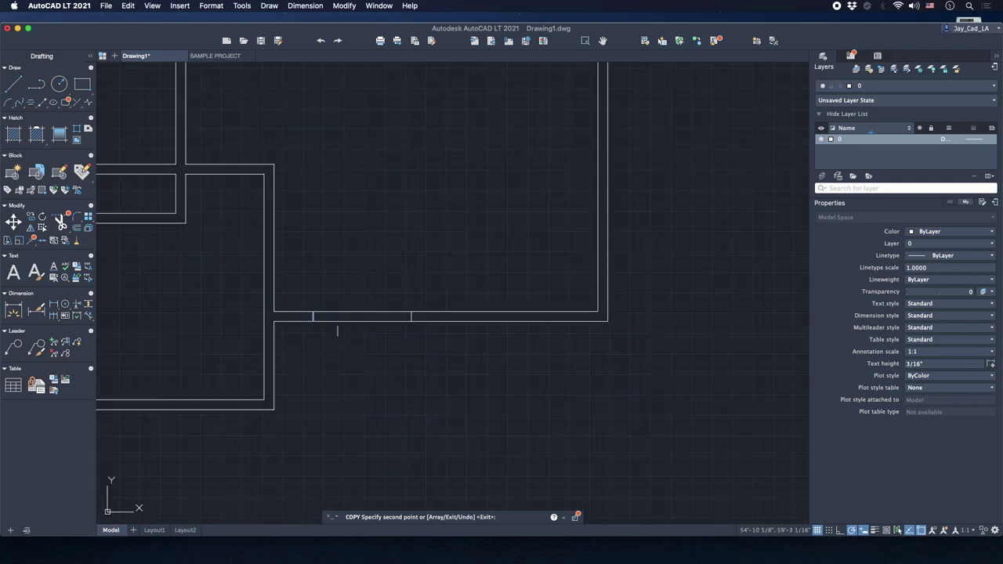
{"action": "key", "text": "Return"}
Recentre the floor plan and begin drawing another polyline.
{"action": "scroll", "coordinate": [324, 314], "scroll_direction": "down", "scroll_amount": 3}
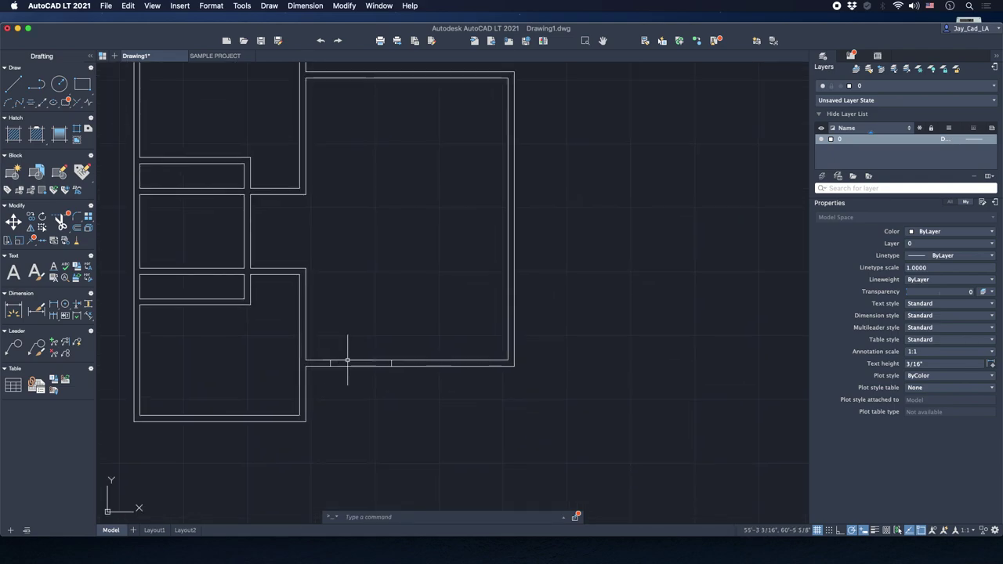
{"action": "middle_click_drag", "start_coordinate": [370, 378], "coordinate": [392, 347]}
{"action": "scroll", "coordinate": [474, 396], "scroll_direction": "up", "scroll_amount": 2}
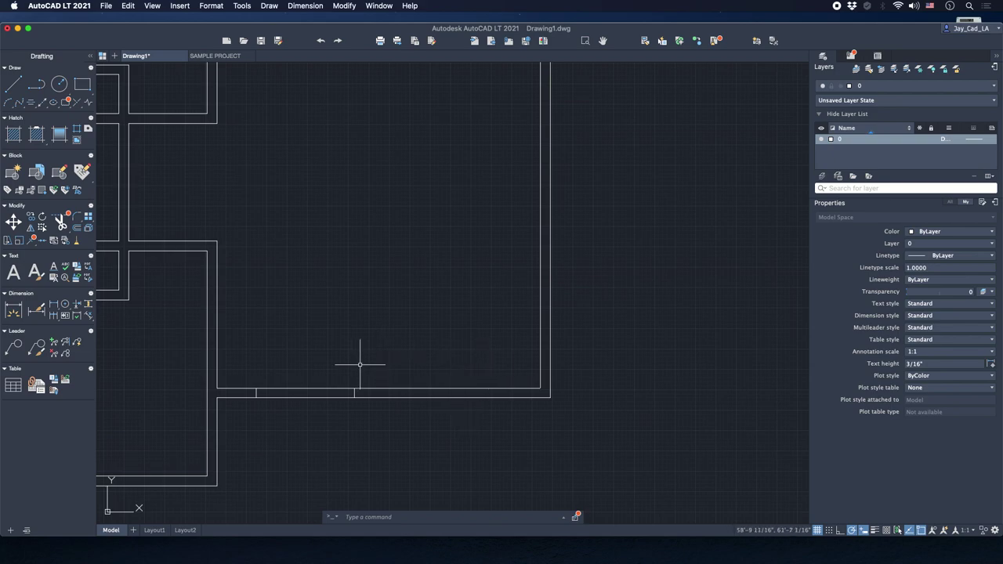
{"action": "scroll", "coordinate": [362, 368], "scroll_direction": "down", "scroll_amount": 2}
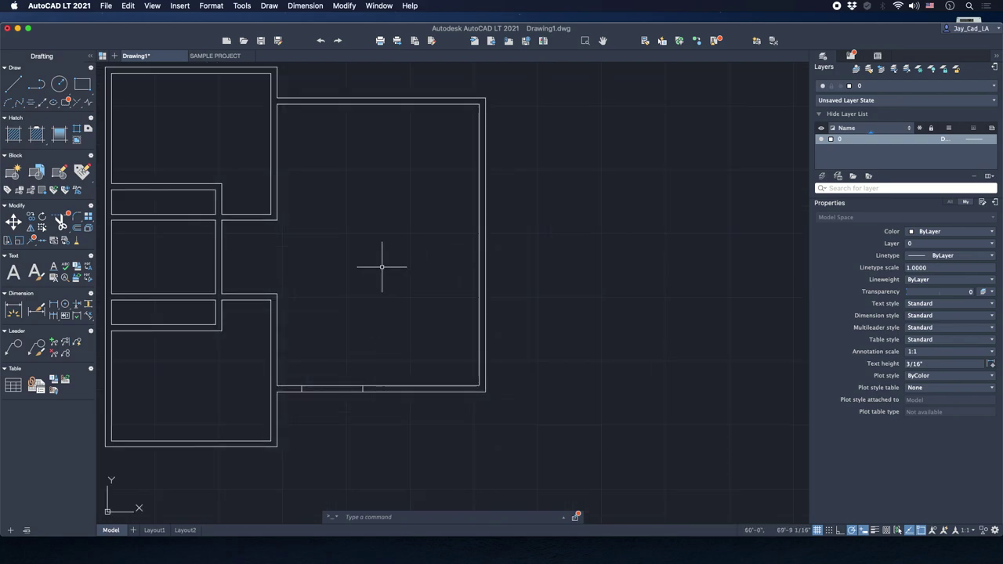
{"action": "scroll", "coordinate": [431, 408], "scroll_direction": "up", "scroll_amount": 2}
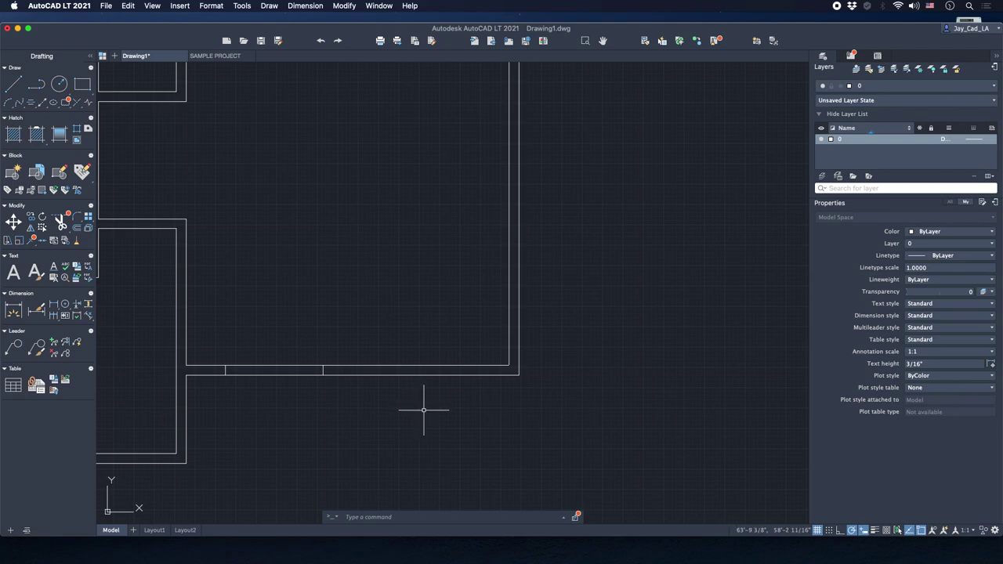
{"action": "type", "text": "PL"}
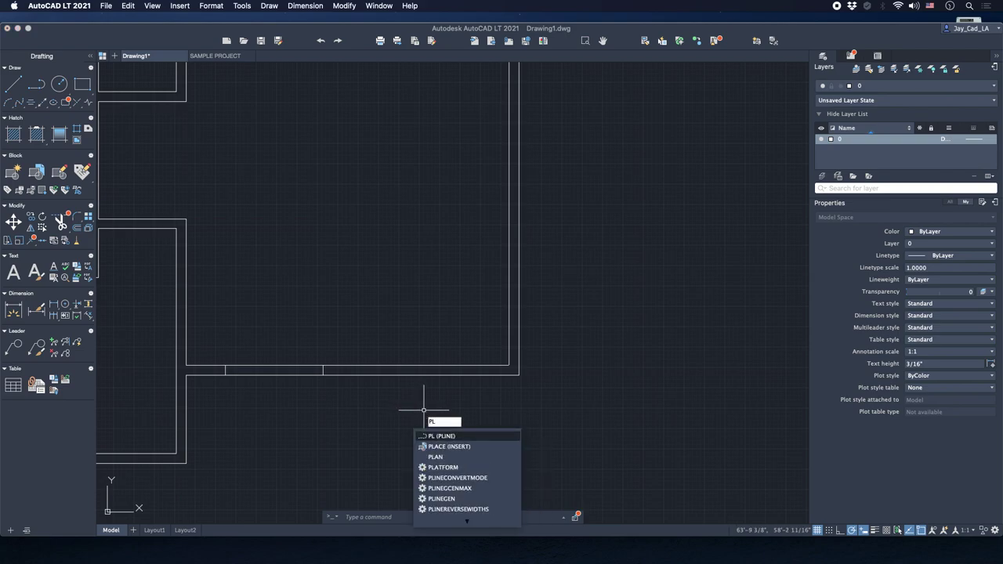
{"action": "key", "text": "Return"}
{"action": "scroll", "coordinate": [423, 407], "scroll_direction": "up", "scroll_amount": 2}
{"action": "scroll", "coordinate": [443, 391], "scroll_direction": "up", "scroll_amount": 2}
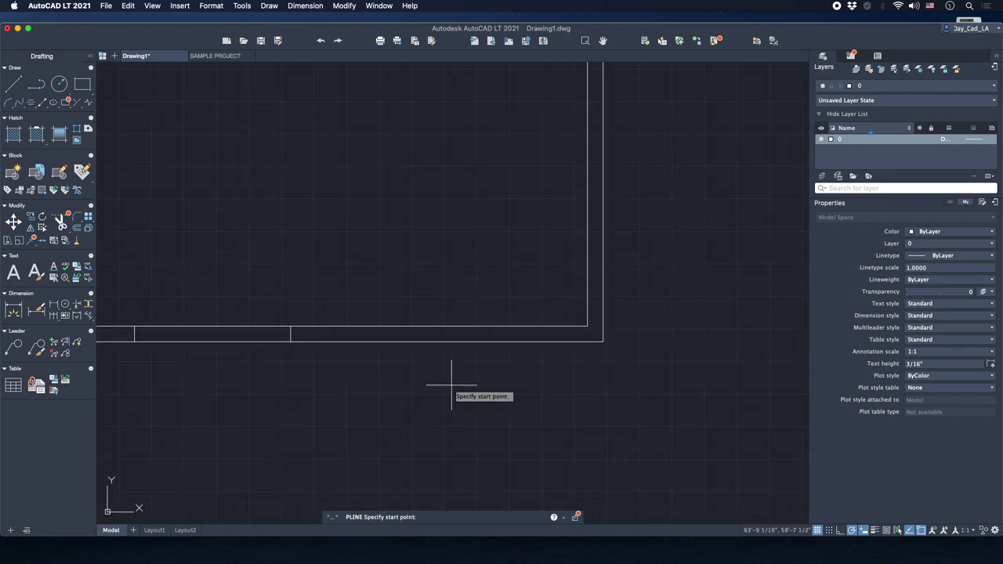
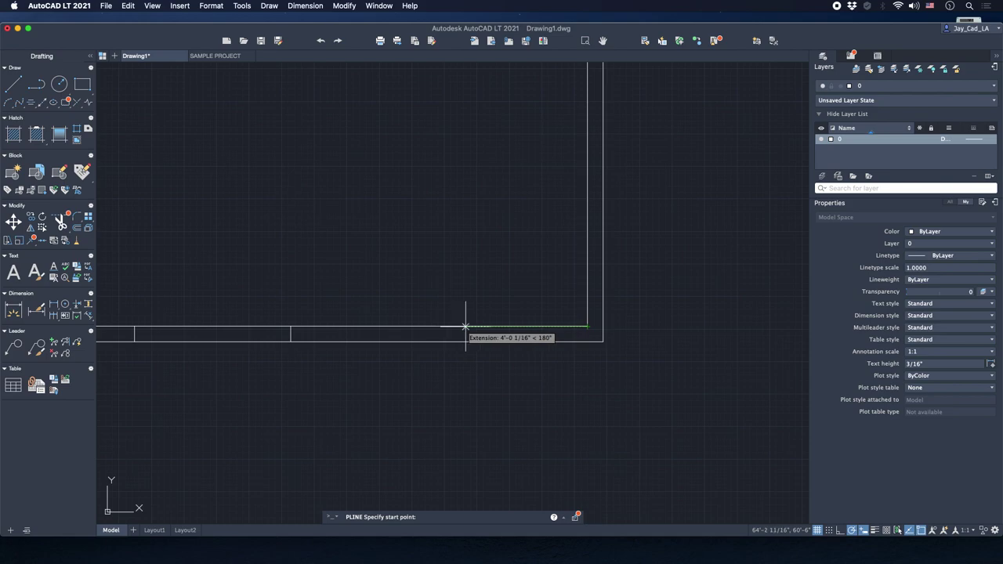
Draw a short jamb line across the bottom wall, 36 from the inner corner, and select it.
{"action": "type", "text": "3"}
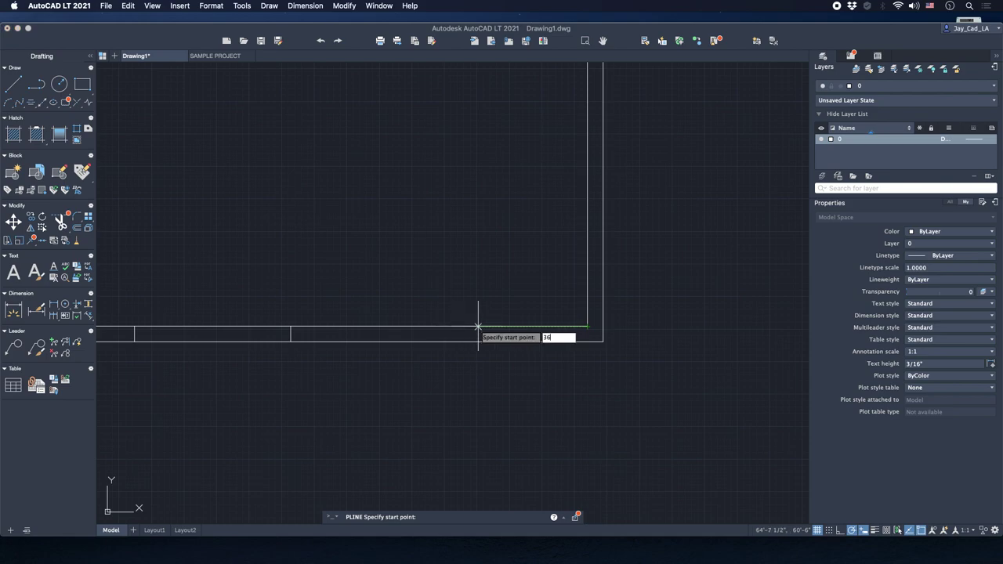
{"action": "type", "text": "6"}
{"action": "key", "text": "Return"}
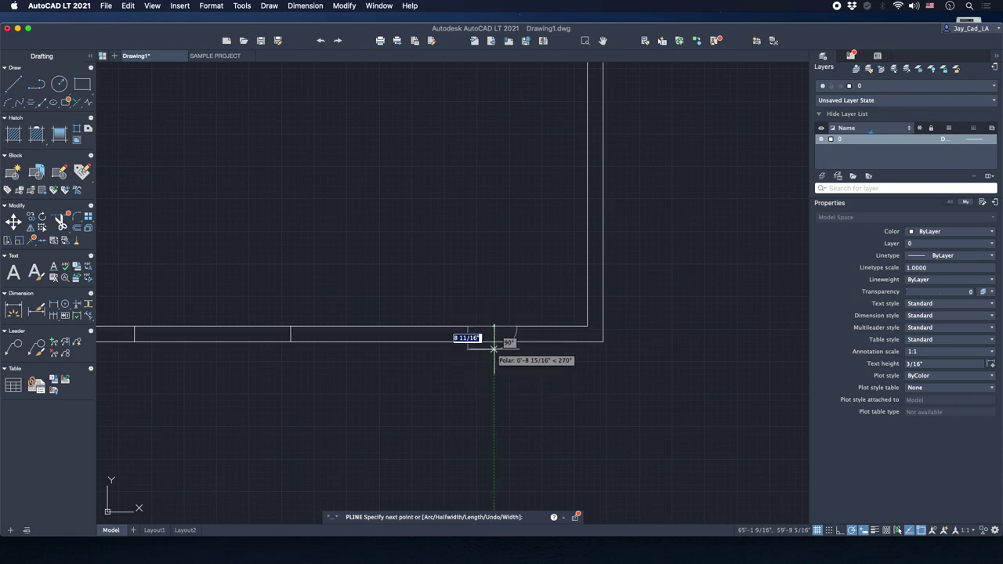
{"action": "type", "text": "6"}
{"action": "key", "text": "Return"}
{"action": "key", "text": "Return"}
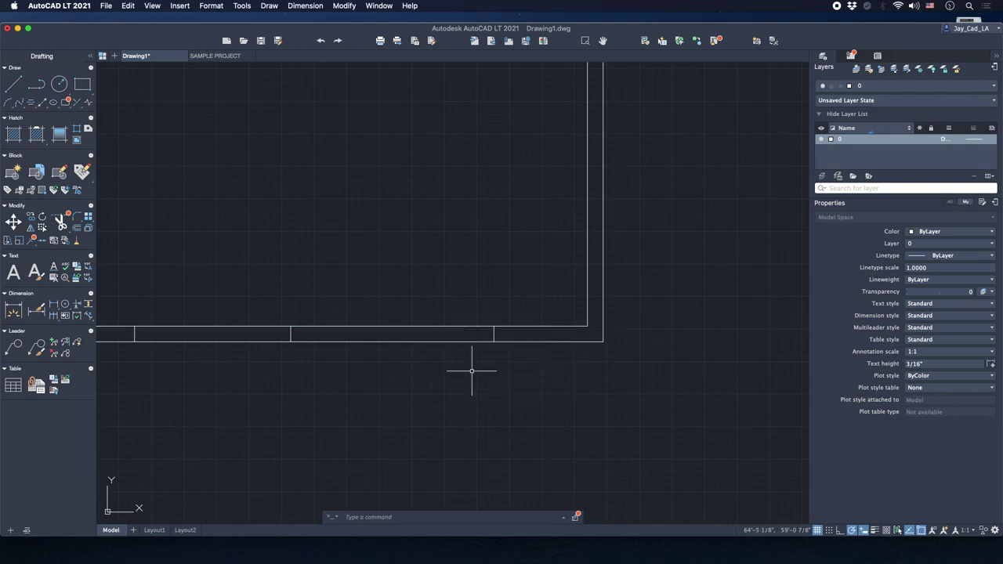
{"action": "left_click", "coordinate": [476, 297]}
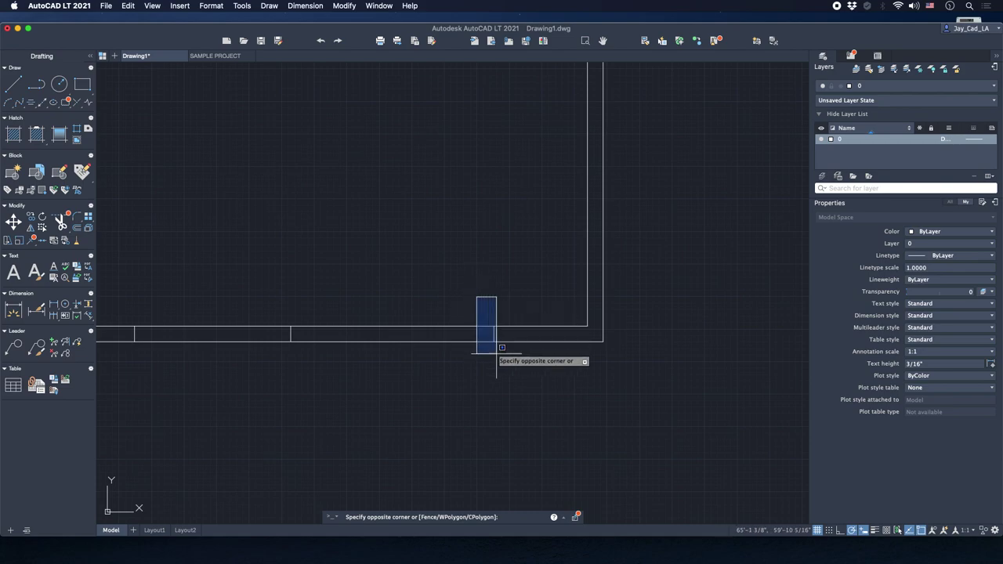
{"action": "left_click", "coordinate": [510, 368]}
Copy the jamb line 36 to the left to frame the 36-inch opening.
{"action": "type", "text": "c"}
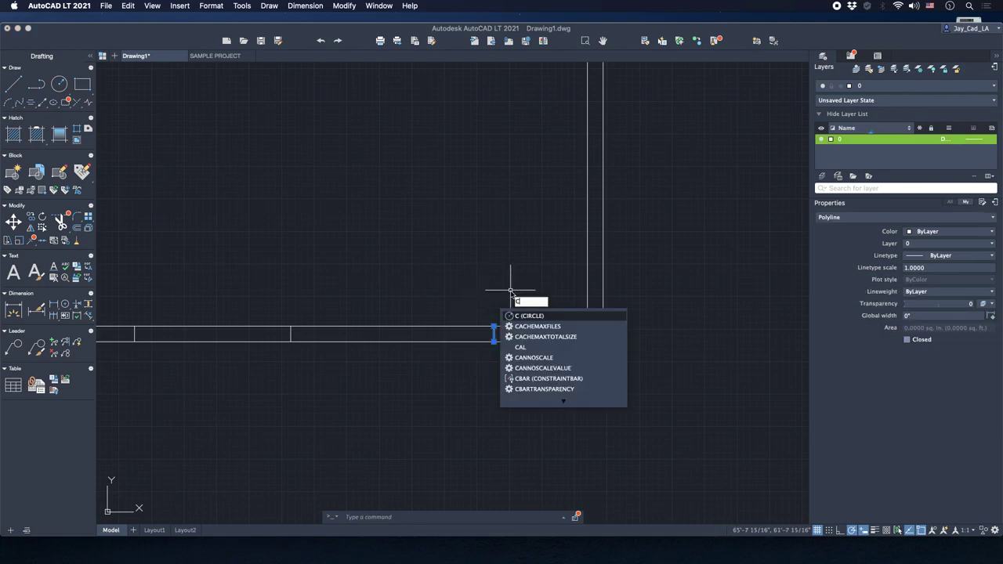
{"action": "type", "text": "o"}
{"action": "key", "text": "Return"}
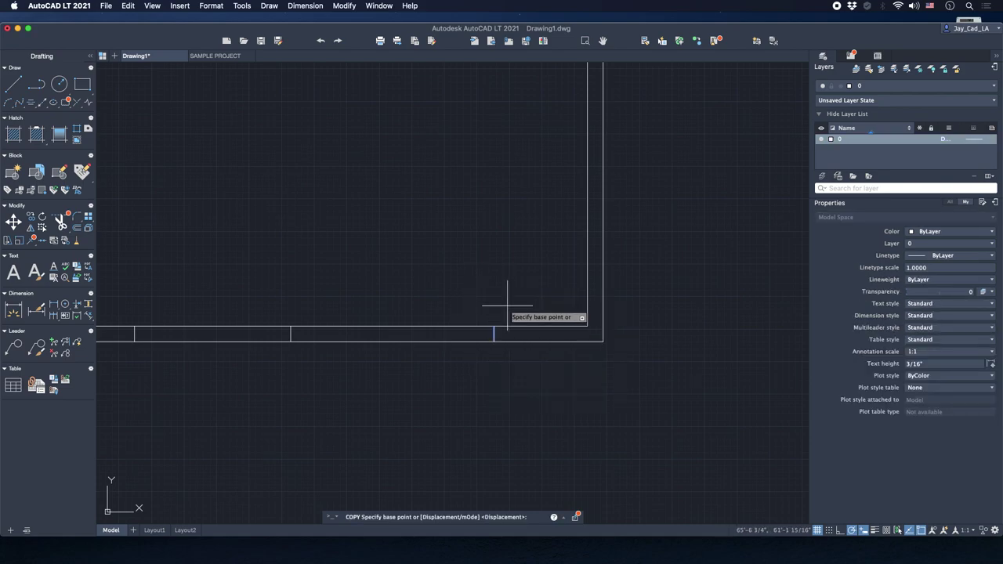
{"action": "left_click", "coordinate": [493, 326]}
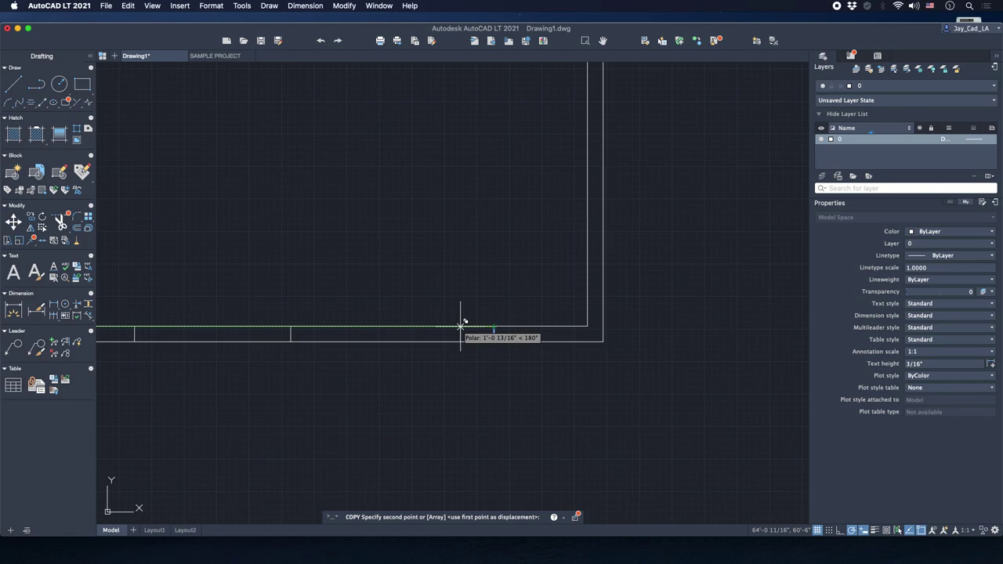
{"action": "type", "text": "36"}
{"action": "key", "text": "Return"}
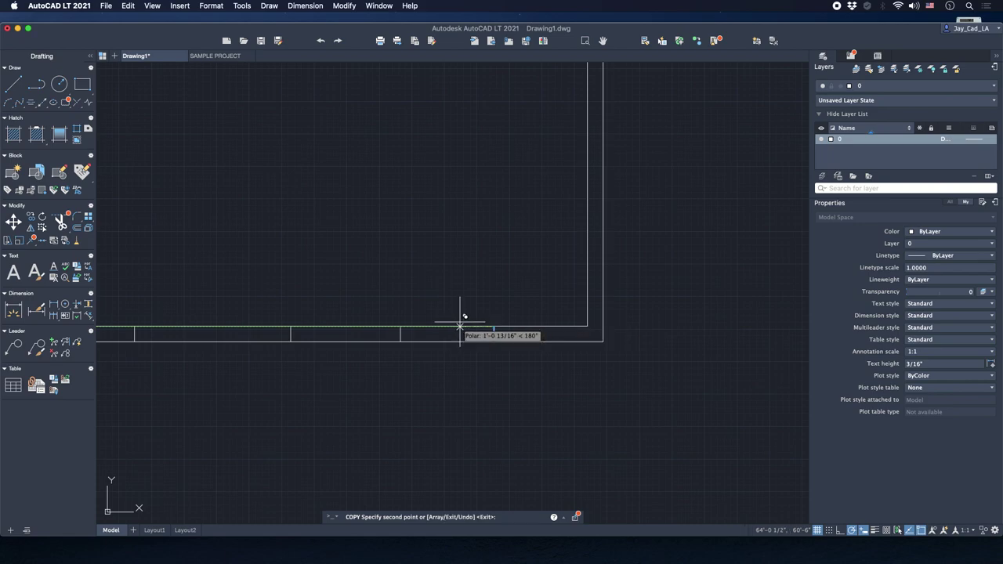
{"action": "key", "text": "Return"}
{"action": "scroll", "coordinate": [446, 280], "scroll_direction": "down", "scroll_amount": 5}
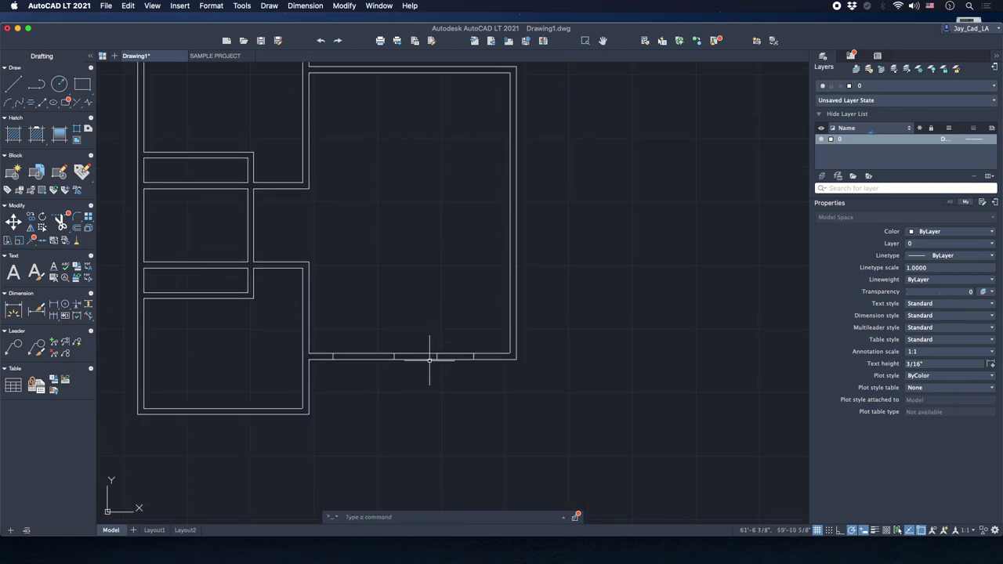
{"action": "scroll", "coordinate": [431, 349], "scroll_direction": "up", "scroll_amount": 2}
{"action": "scroll", "coordinate": [384, 358], "scroll_direction": "down", "scroll_amount": 2}
{"action": "middle_click_drag", "start_coordinate": [376, 300], "coordinate": [378, 347]}
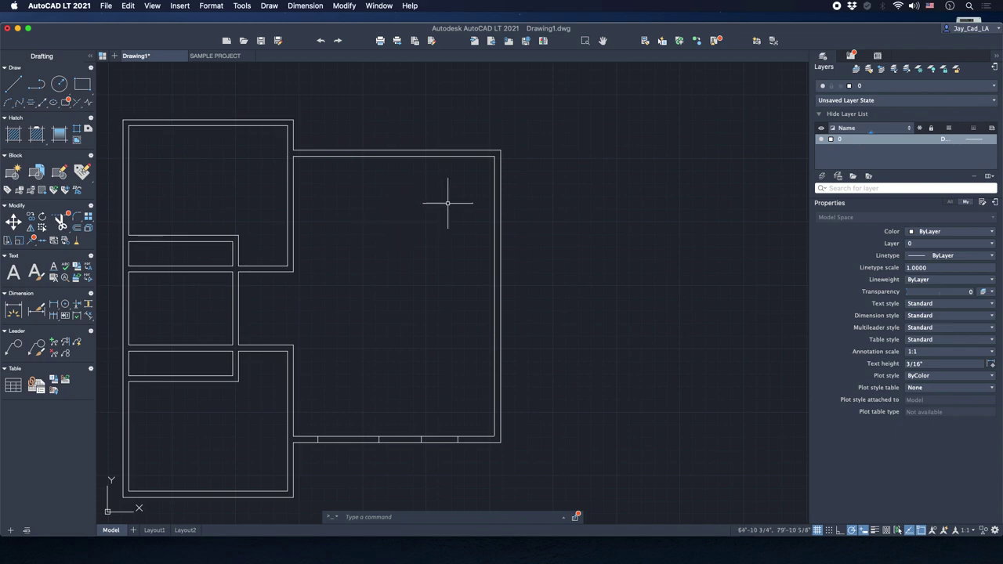
{"action": "scroll", "coordinate": [517, 155], "scroll_direction": "up", "scroll_amount": 2}
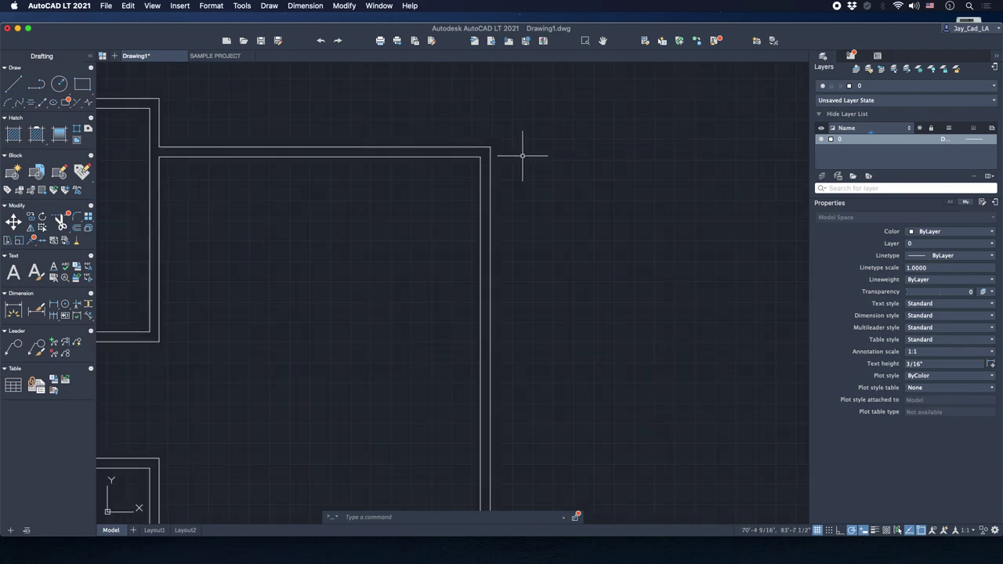
{"action": "middle_click_drag", "start_coordinate": [521, 155], "coordinate": [520, 202]}
{"action": "scroll", "coordinate": [530, 200], "scroll_direction": "up", "scroll_amount": 1}
Draw a jamb polyline across the right wall, 24 below its top corner.
{"action": "type", "text": "PL"}
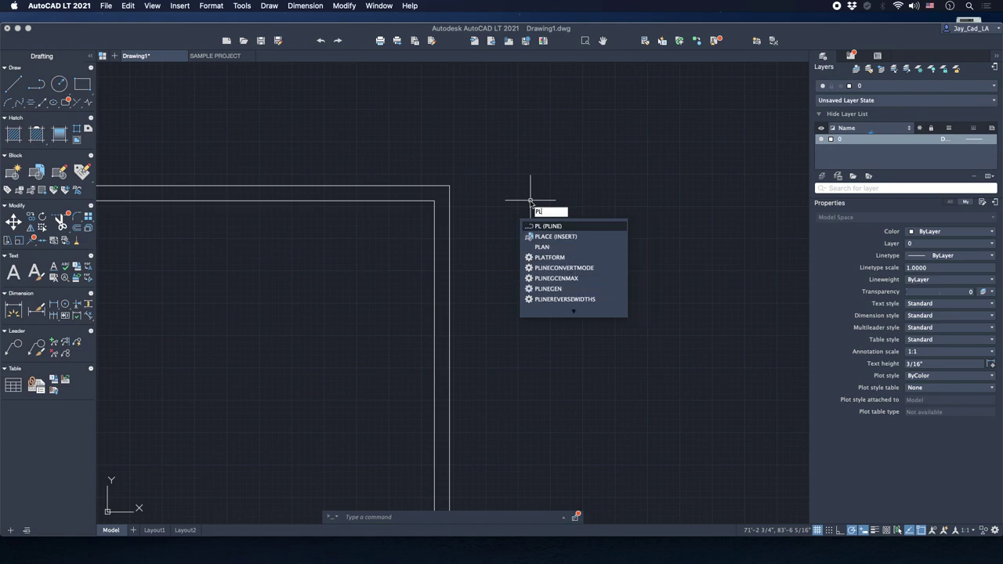
{"action": "key", "text": "Return"}
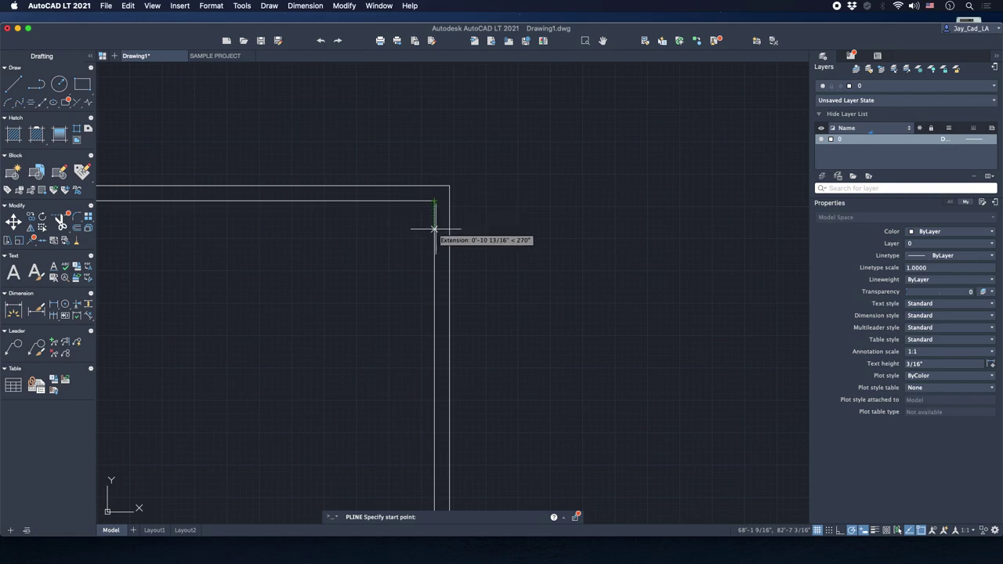
{"action": "type", "text": "24"}
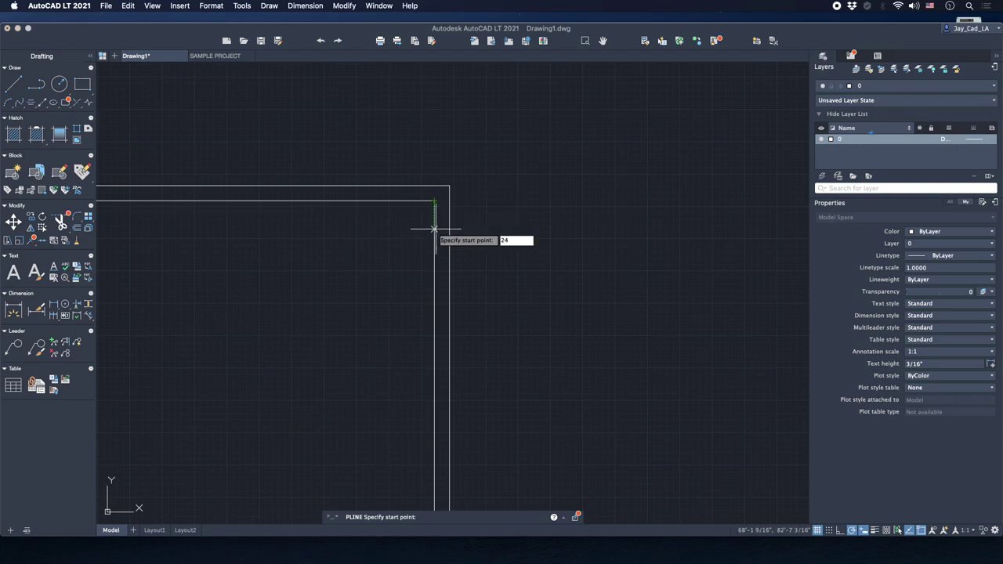
{"action": "key", "text": "Return"}
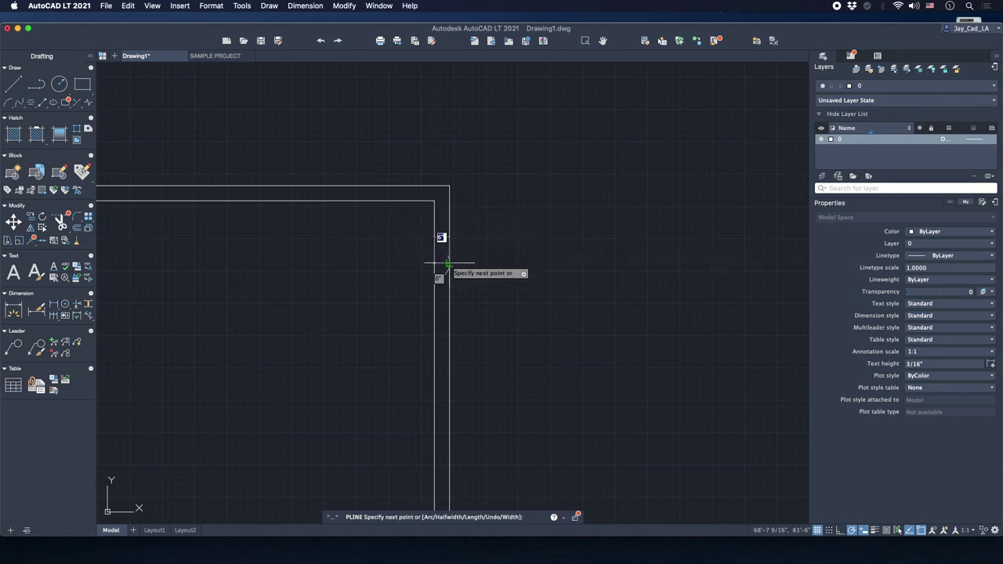
{"action": "left_click", "coordinate": [435, 264]}
{"action": "key", "text": "Return"}
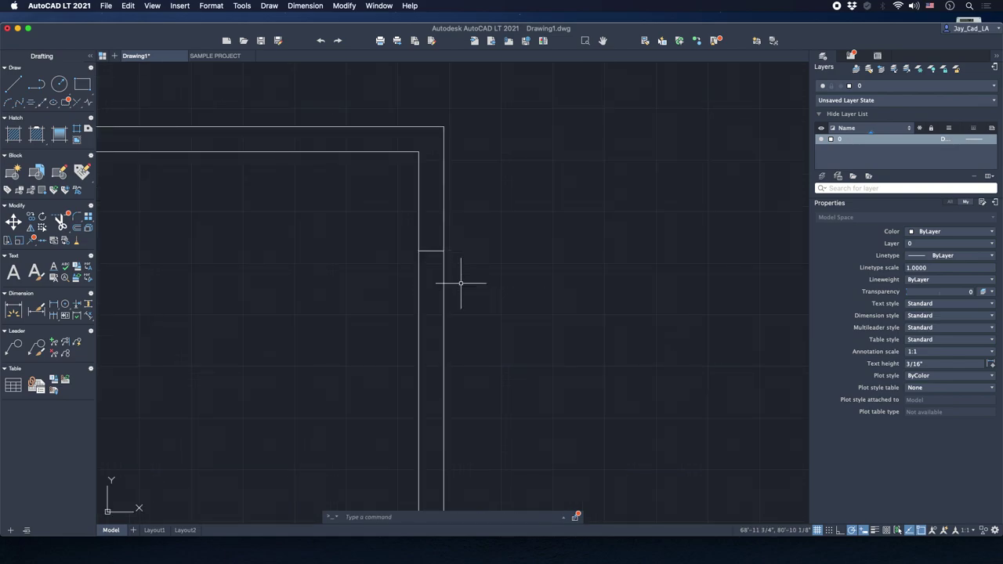
{"action": "scroll", "coordinate": [417, 272], "scroll_direction": "down", "scroll_amount": 2}
{"action": "scroll", "coordinate": [417, 272], "scroll_direction": "down", "scroll_amount": 3}
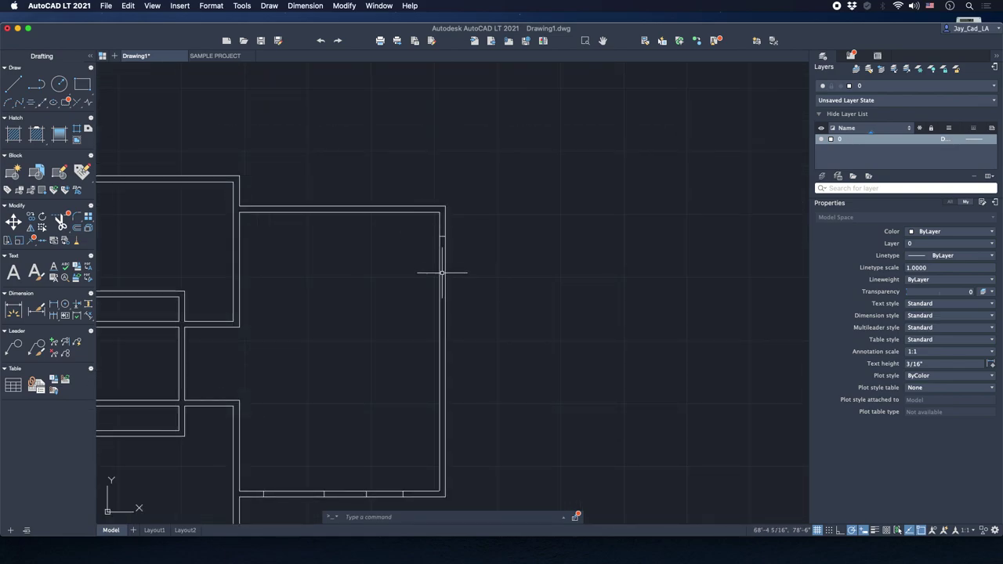
{"action": "middle_click_drag", "start_coordinate": [429, 267], "coordinate": [443, 217]}
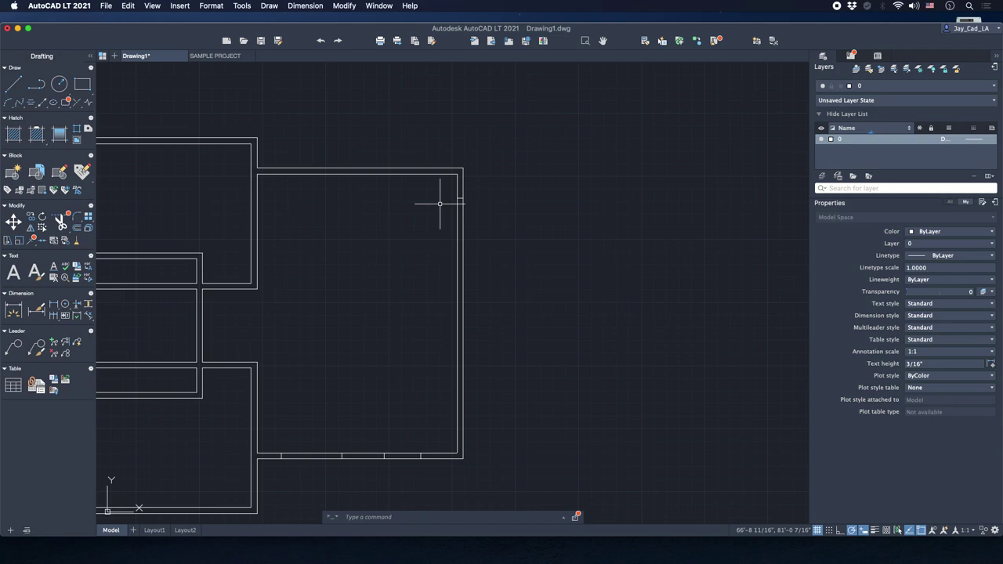
Offset the jamb 48 downward to create the opening's second jamb.
{"action": "type", "text": "o"}
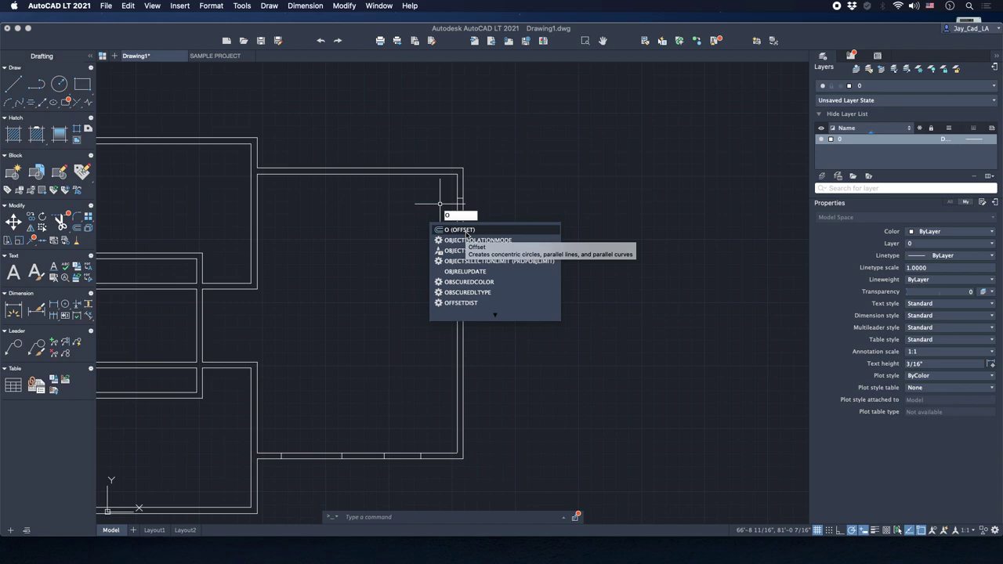
{"action": "left_click", "coordinate": [467, 231]}
{"action": "scroll", "coordinate": [489, 209], "scroll_direction": "up", "scroll_amount": 3}
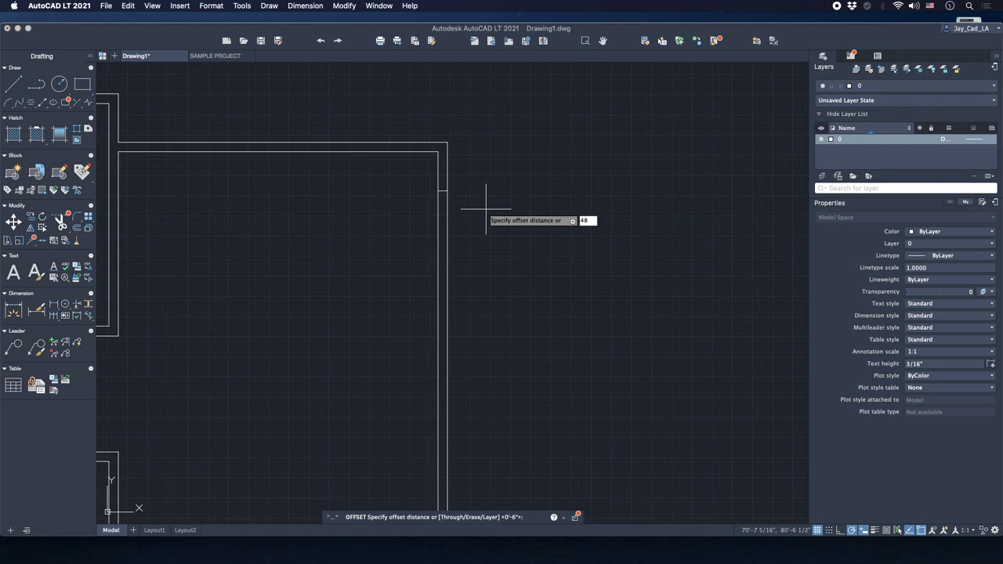
{"action": "key", "text": "Return"}
{"action": "scroll", "coordinate": [427, 197], "scroll_direction": "up", "scroll_amount": 2}
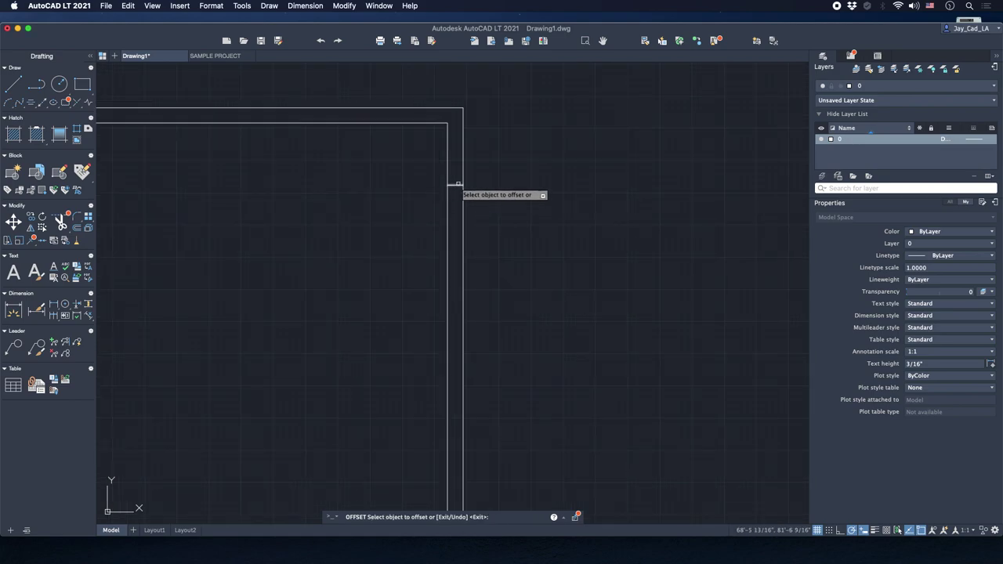
{"action": "left_click", "coordinate": [458, 185]}
{"action": "left_click", "coordinate": [455, 232]}
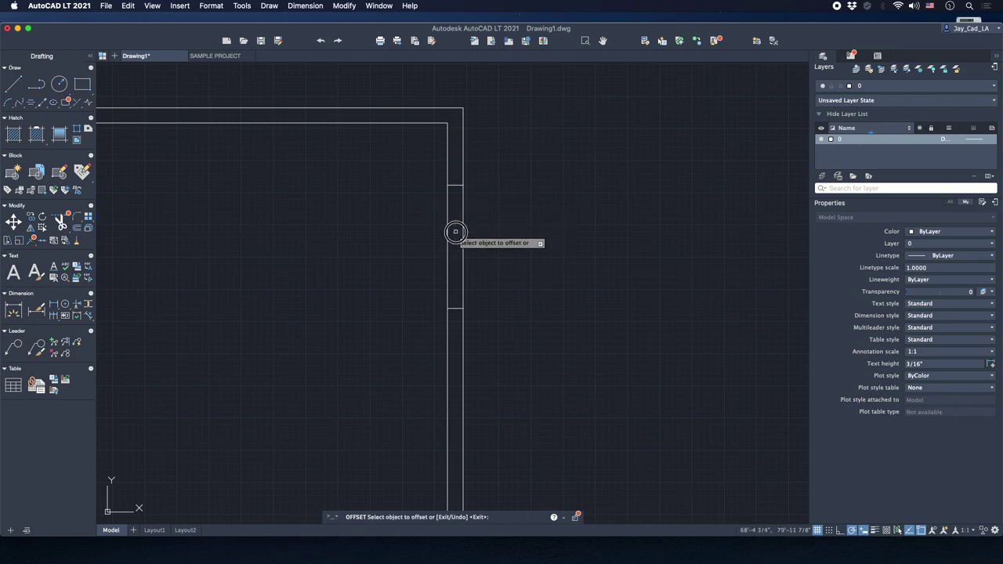
{"action": "scroll", "coordinate": [438, 231], "scroll_direction": "down", "scroll_amount": 4}
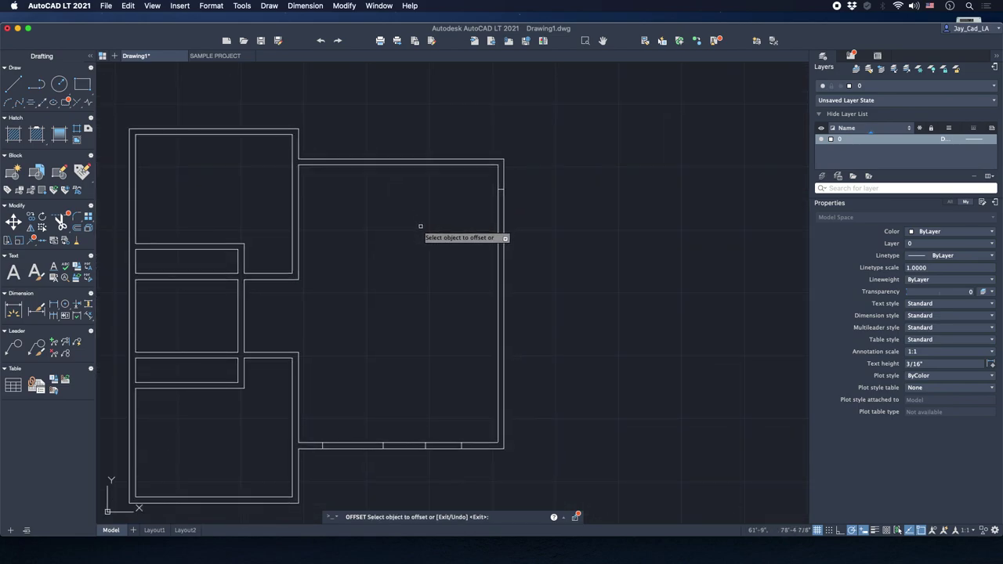
{"action": "key", "text": "Escape"}
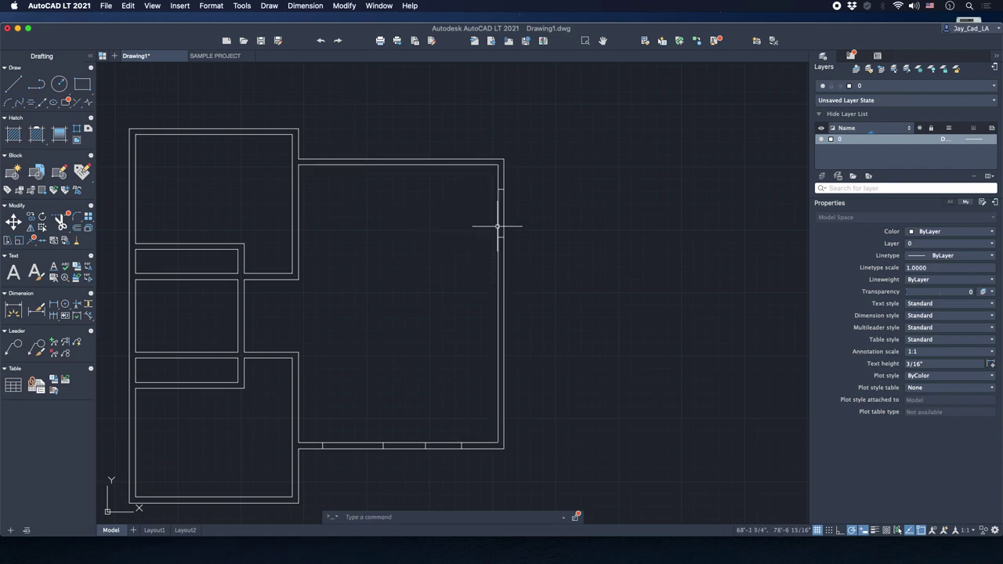
Window-select both jamb lines on the right wall.
{"action": "left_click", "coordinate": [484, 179]}
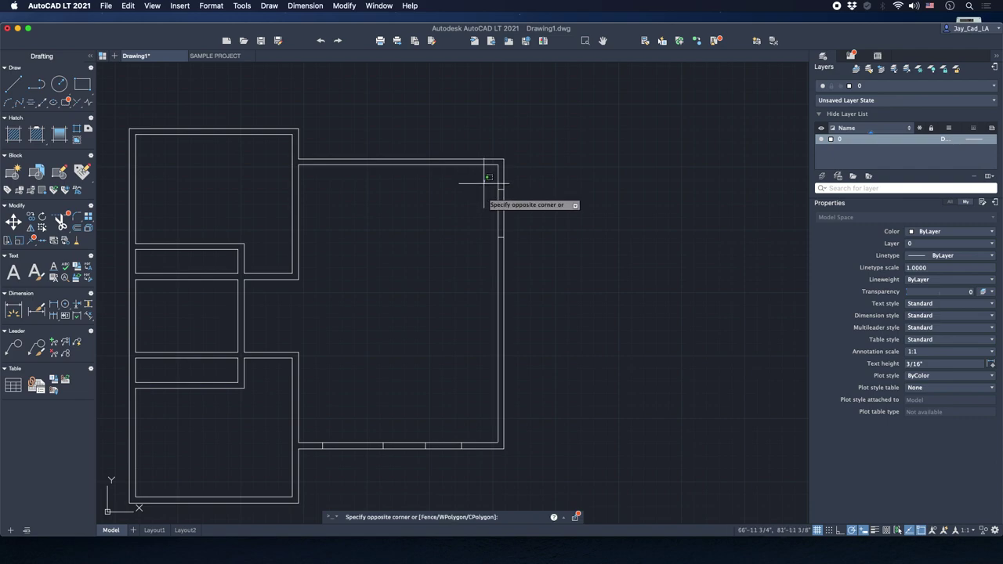
{"action": "left_click", "coordinate": [520, 252]}
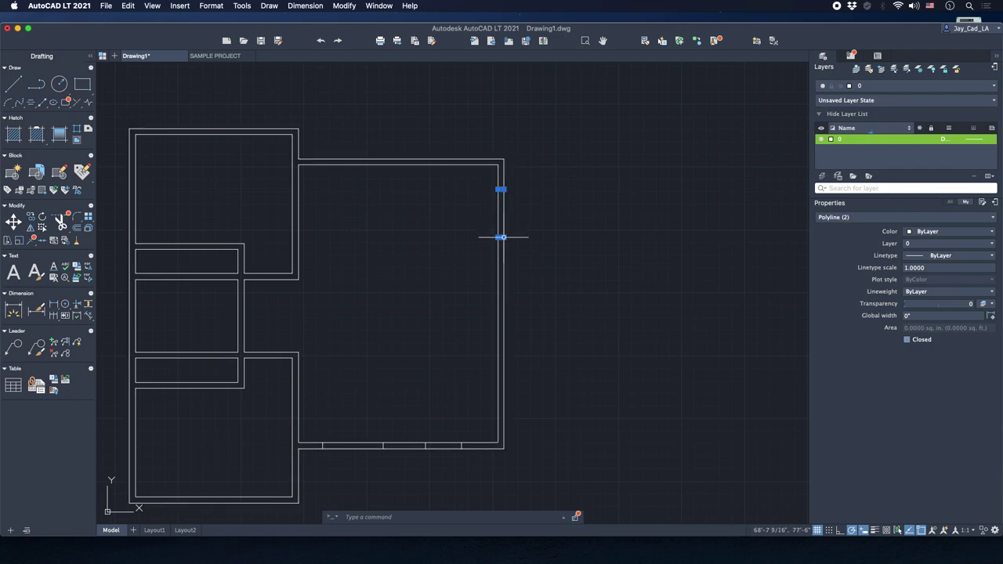
{"action": "scroll", "coordinate": [495, 270], "scroll_direction": "up", "scroll_amount": 2}
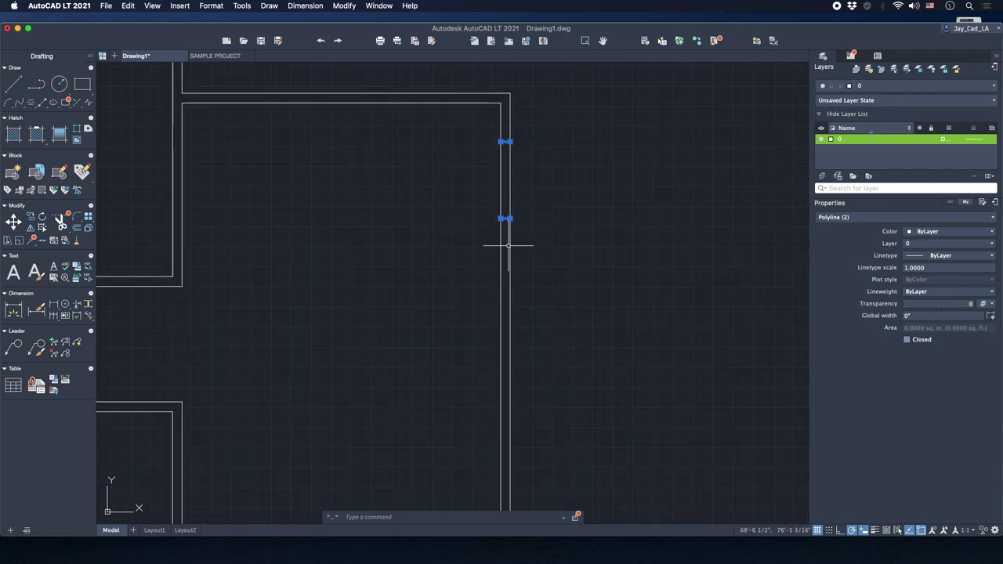
{"action": "scroll", "coordinate": [506, 180], "scroll_direction": "down", "scroll_amount": 2}
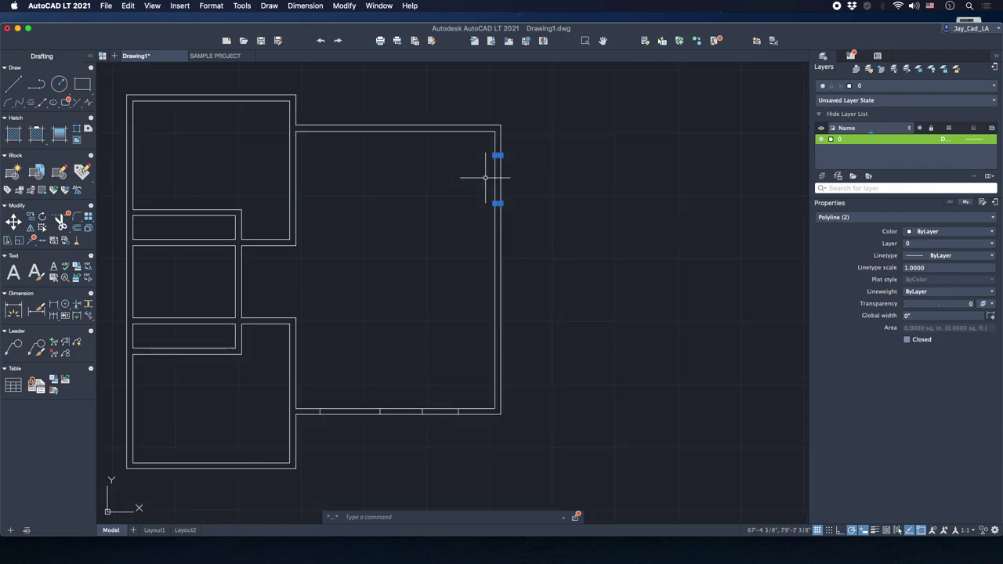
Copy the two jamb lines from the wall-corner base point to a spot lower on the right wall.
{"action": "type", "text": "c"}
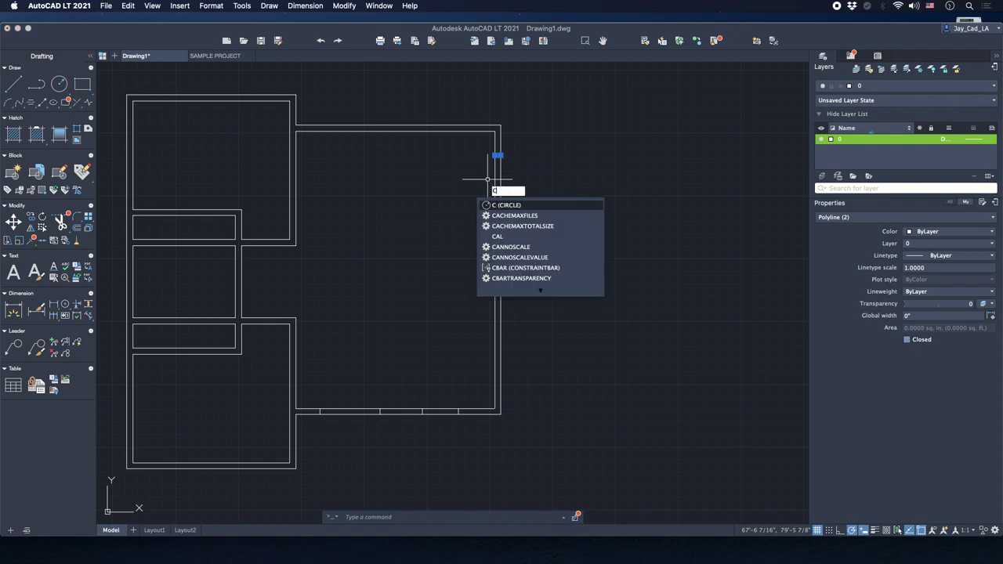
{"action": "type", "text": "o"}
{"action": "key", "text": "Return"}
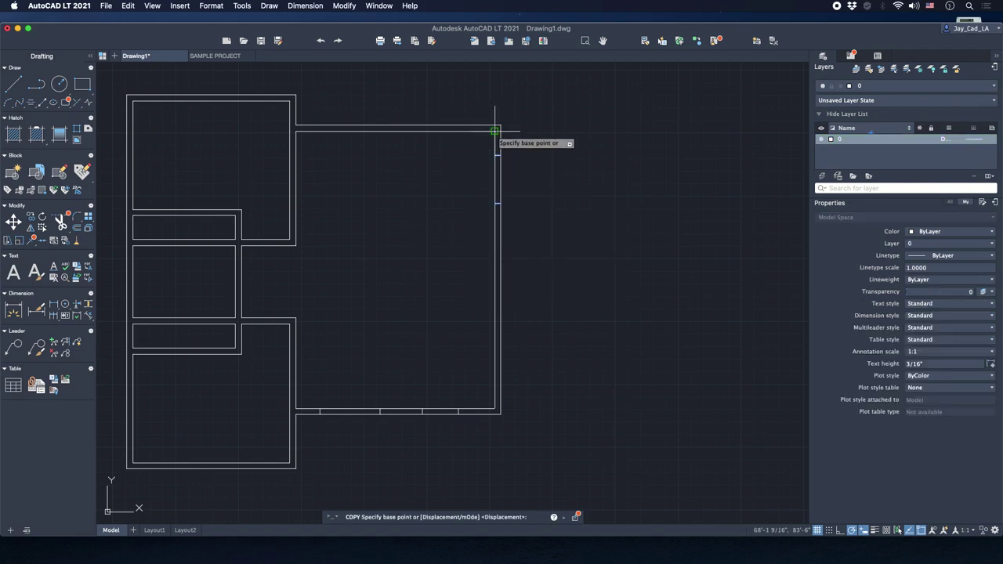
{"action": "scroll", "coordinate": [494, 131], "scroll_direction": "up", "scroll_amount": 2}
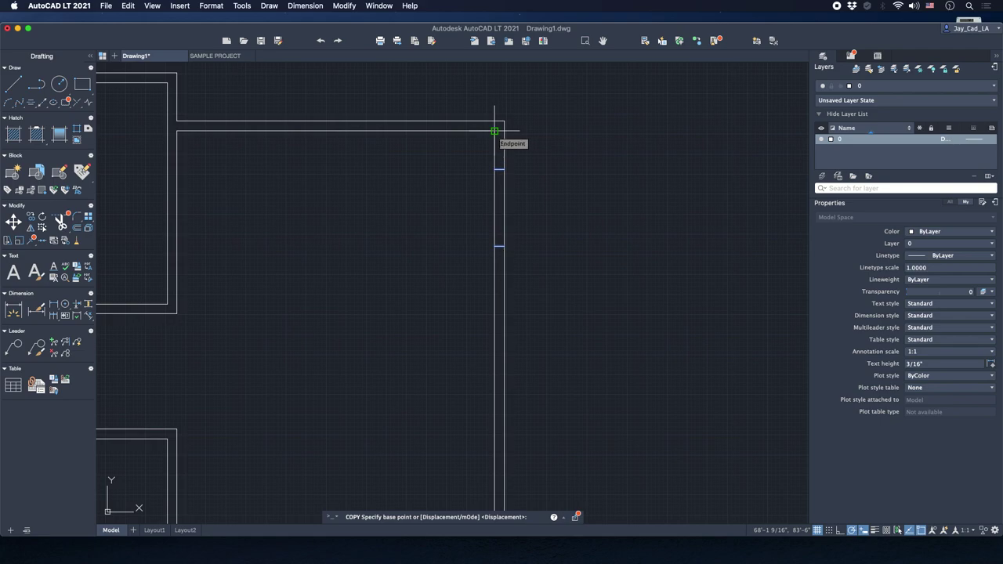
{"action": "left_click", "coordinate": [494, 131]}
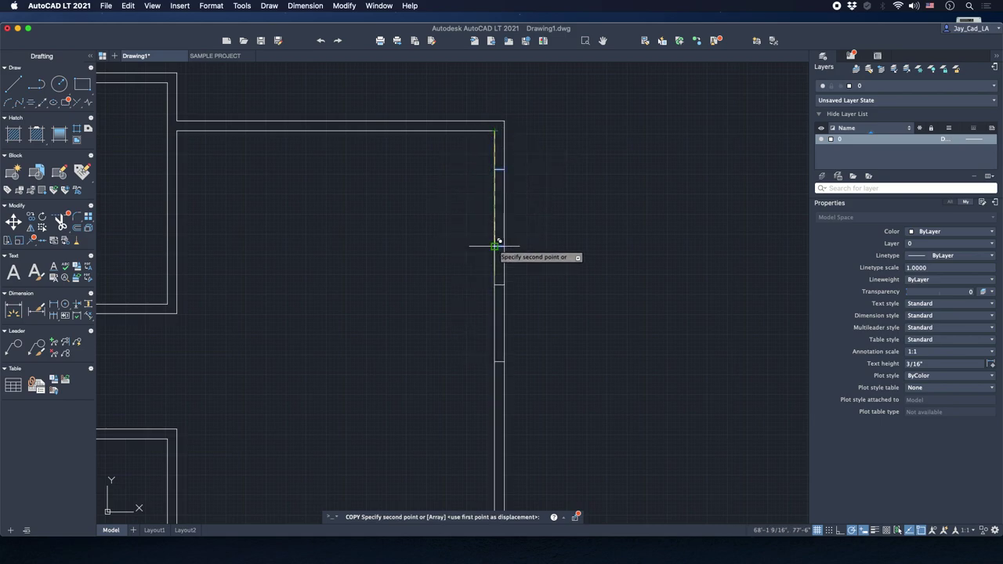
{"action": "scroll", "coordinate": [494, 246], "scroll_direction": "down", "scroll_amount": 2}
{"action": "middle_click_drag", "start_coordinate": [459, 230], "coordinate": [478, 220]}
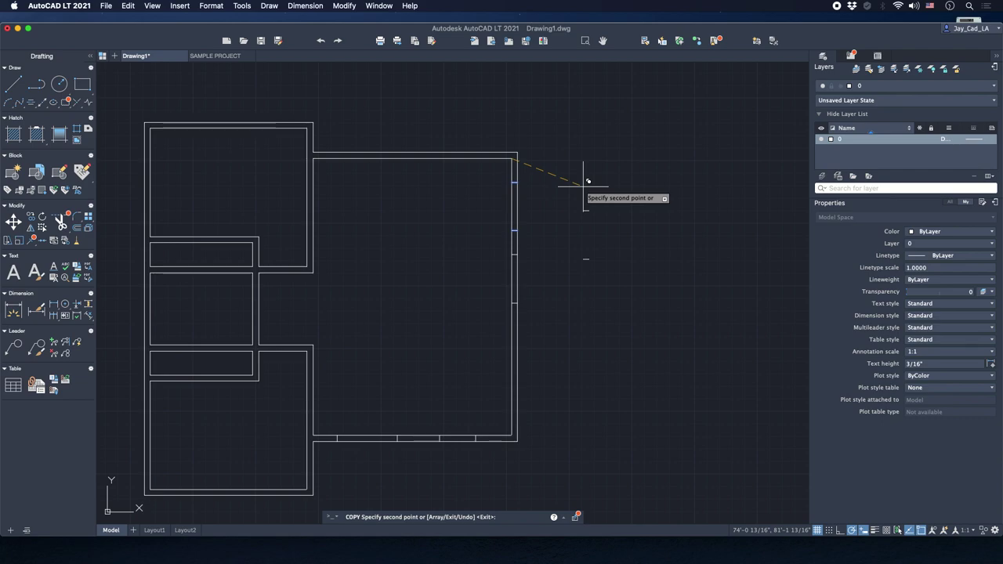
{"action": "key", "text": "Escape"}
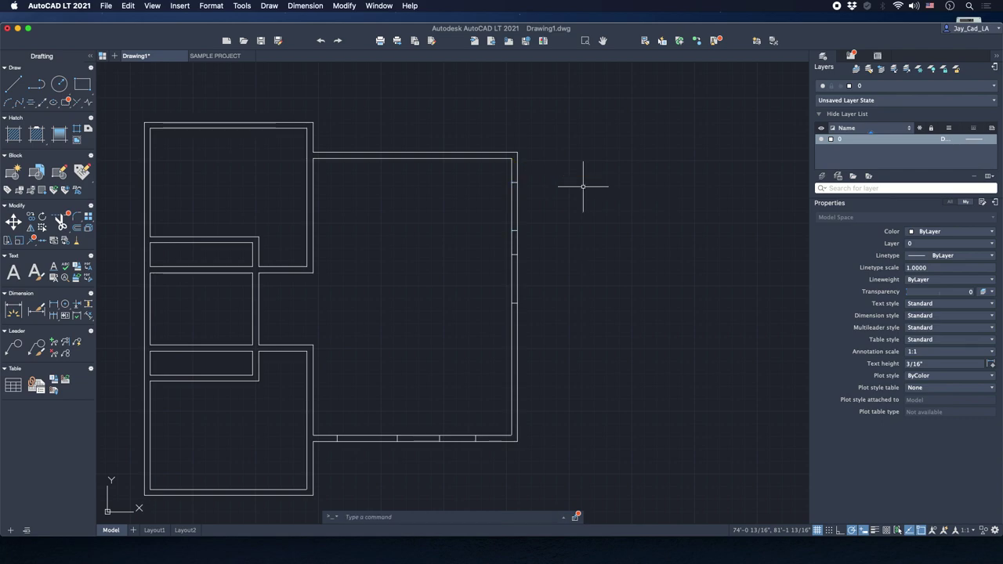
Draw a cross line spanning the top wall's thickness, inner face to outer face.
{"action": "scroll", "coordinate": [394, 145], "scroll_direction": "up", "scroll_amount": 5}
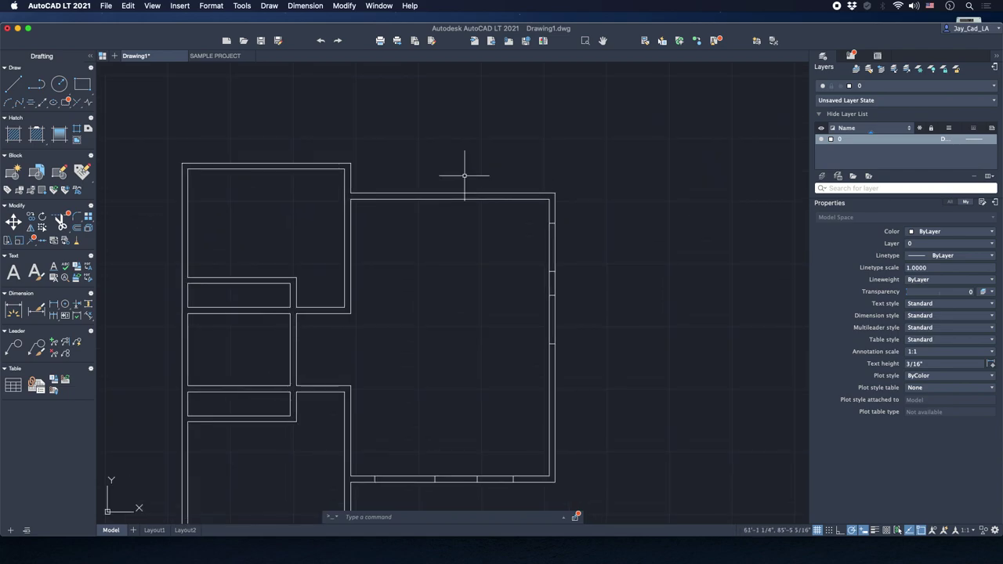
{"action": "scroll", "coordinate": [453, 195], "scroll_direction": "up", "scroll_amount": 2}
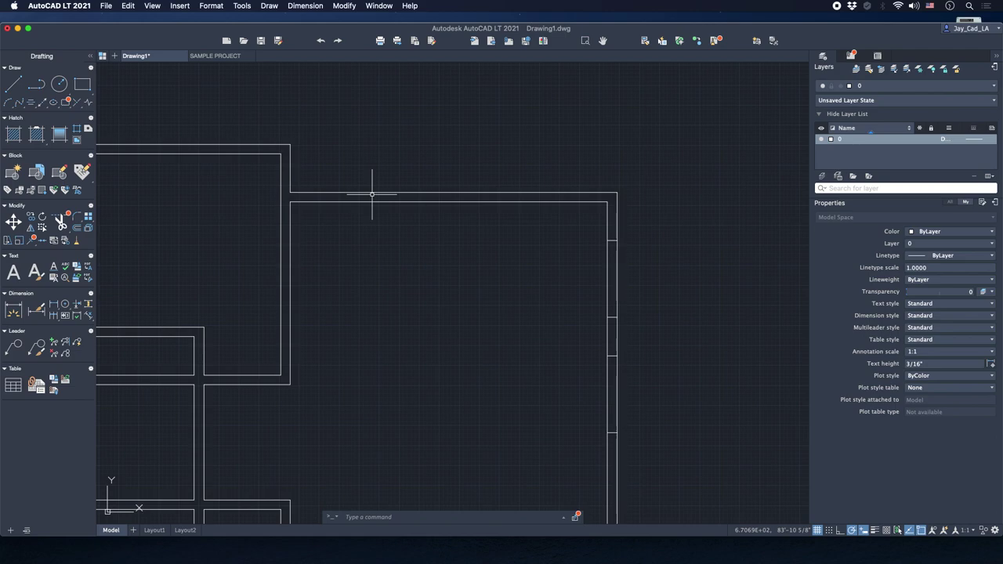
{"action": "type", "text": "l"}
{"action": "key", "text": "Return"}
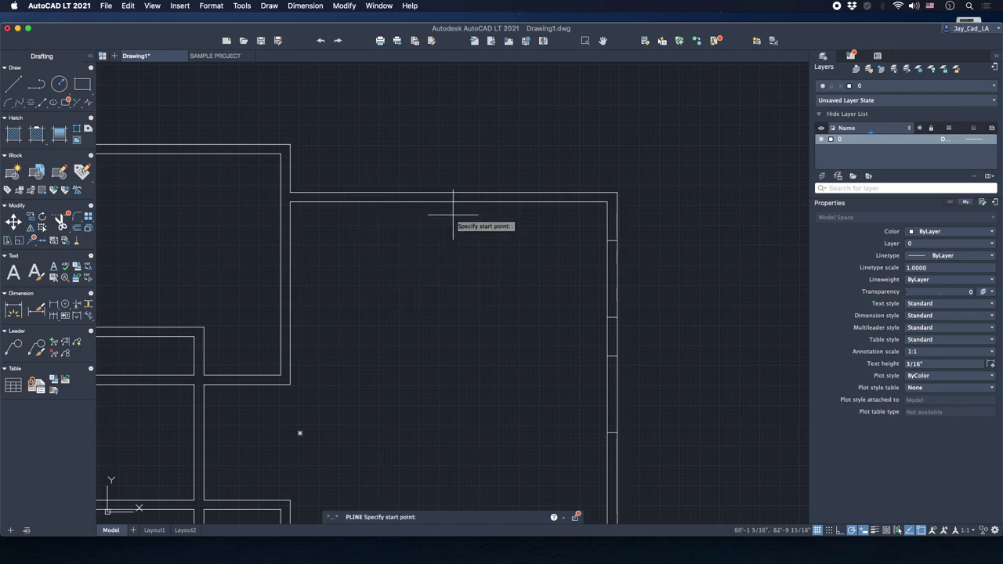
{"action": "left_click", "coordinate": [449, 202]}
{"action": "left_click", "coordinate": [449, 192]}
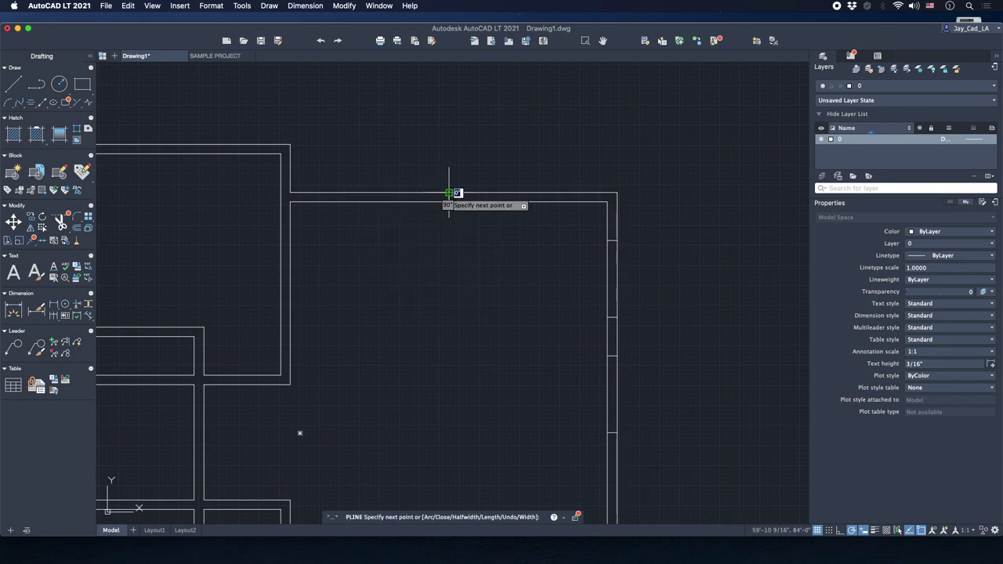
{"action": "key", "text": "Return"}
{"action": "scroll", "coordinate": [470, 173], "scroll_direction": "up", "scroll_amount": 2}
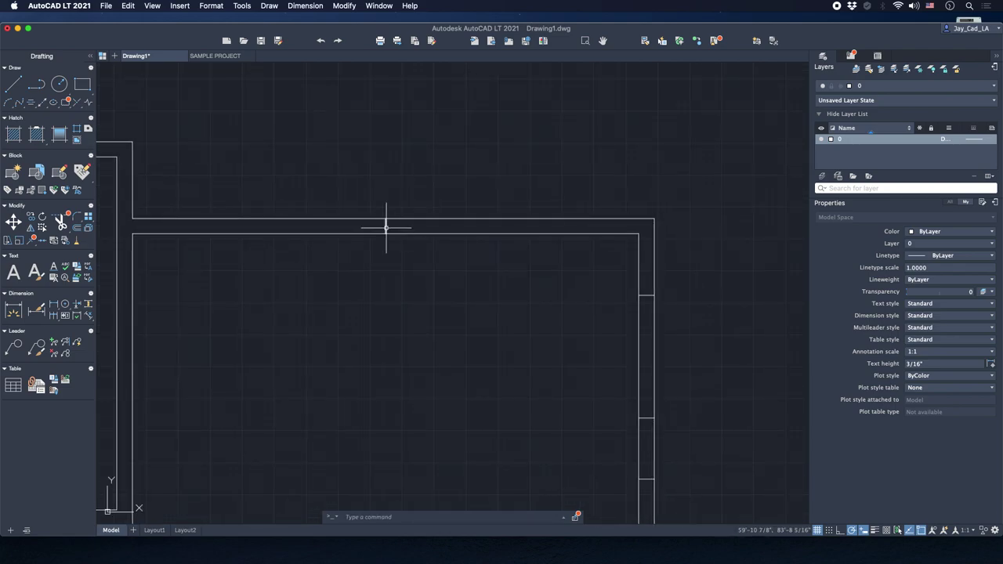
Offset the cross line 48 to each side.
{"action": "type", "text": "o"}
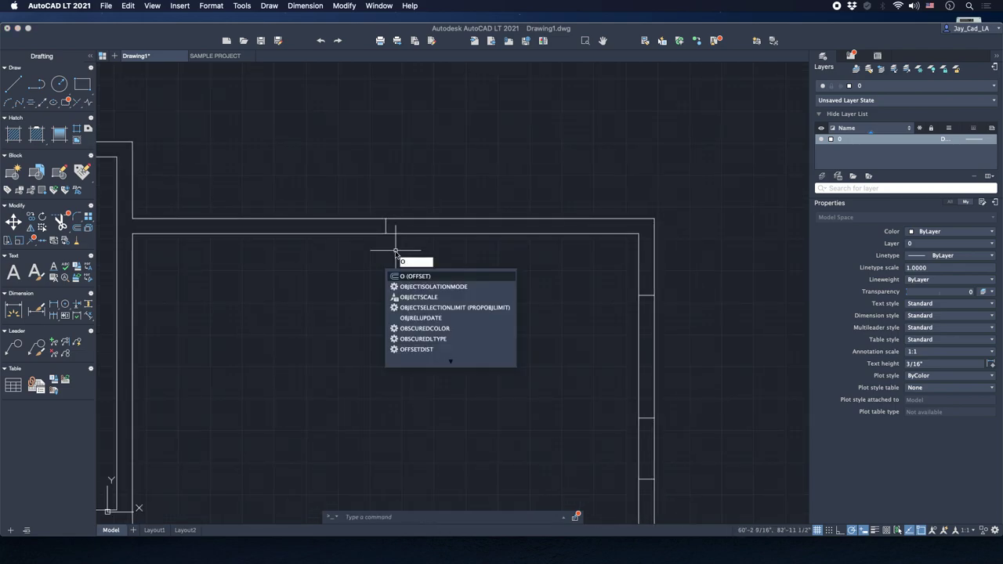
{"action": "key", "text": "Return"}
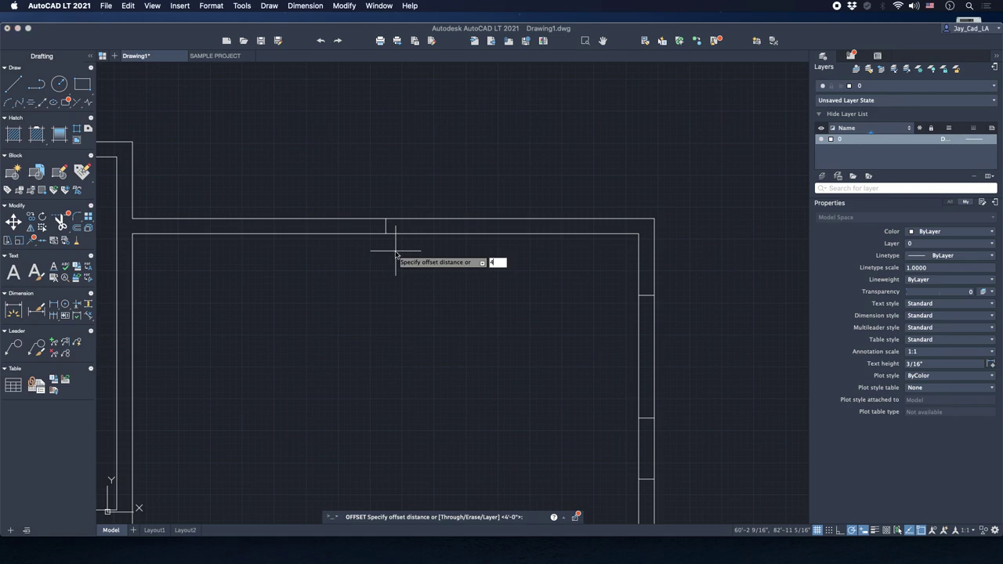
{"action": "key", "text": "Return"}
{"action": "left_click", "coordinate": [387, 226]}
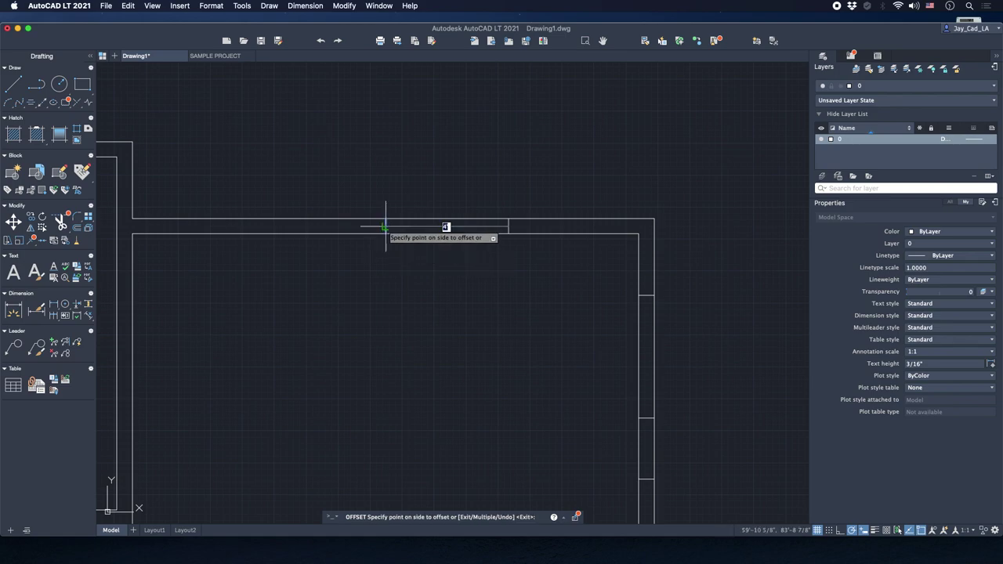
{"action": "left_click", "coordinate": [439, 227]}
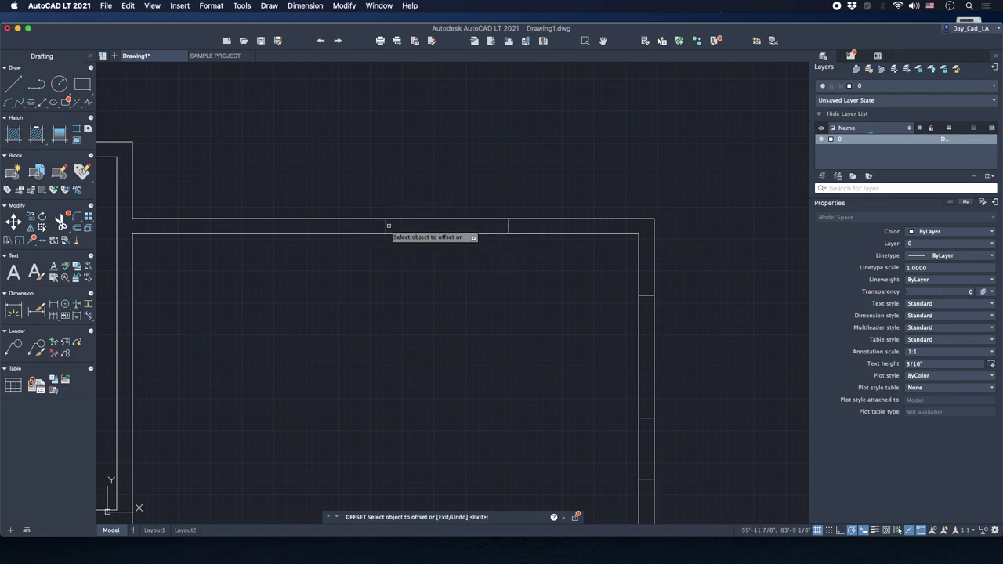
{"action": "left_click", "coordinate": [386, 226]}
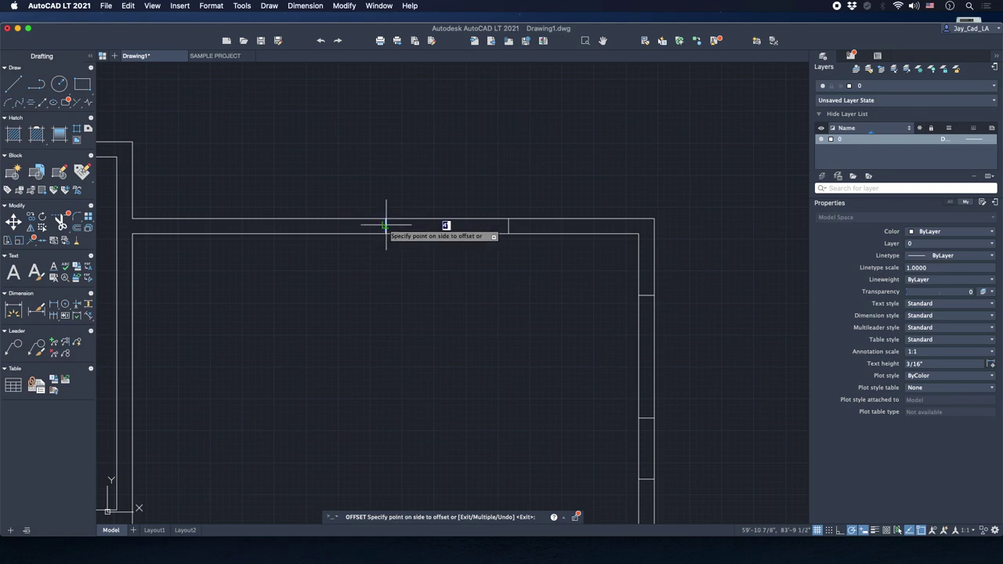
{"action": "left_click", "coordinate": [318, 227]}
{"action": "key", "text": "Escape"}
Delete the middle cross line, leaving two jambs 48 apart.
{"action": "scroll", "coordinate": [329, 219], "scroll_direction": "down", "scroll_amount": 5}
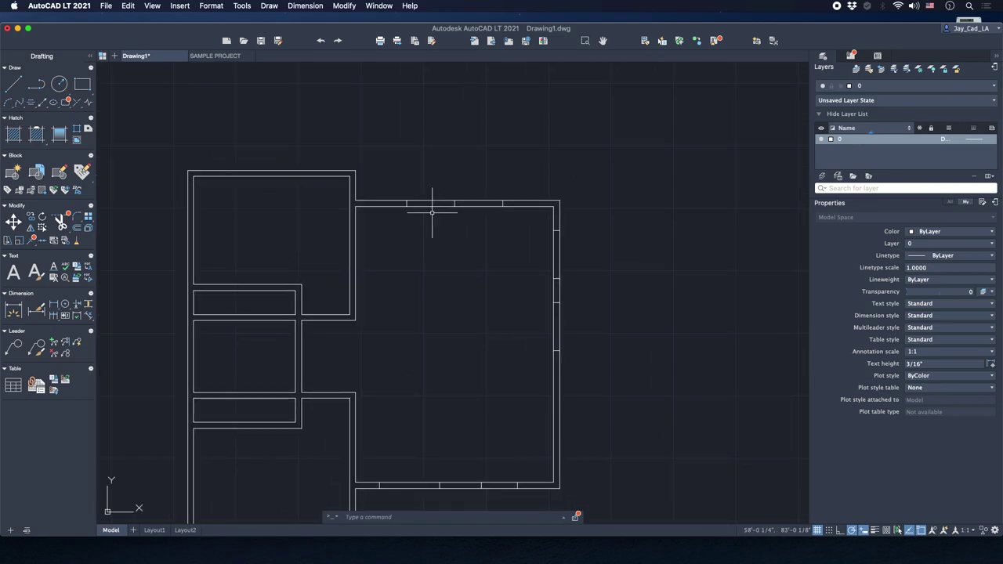
{"action": "middle_click_drag", "start_coordinate": [432, 211], "coordinate": [443, 181]}
{"action": "left_click", "coordinate": [448, 139]}
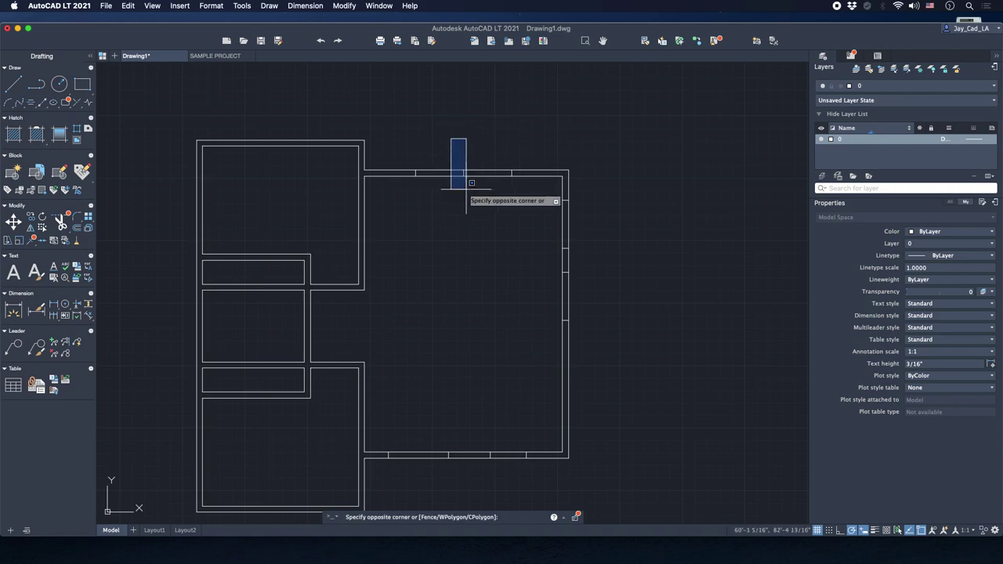
{"action": "left_click", "coordinate": [465, 190]}
{"action": "key", "text": "Escape"}
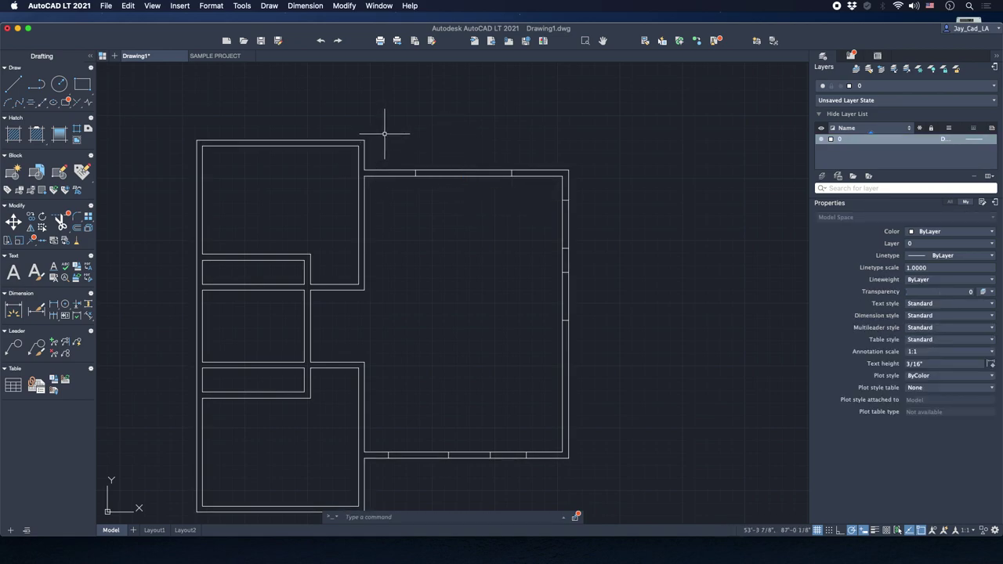
{"action": "middle_click_drag", "start_coordinate": [319, 332], "coordinate": [349, 292]}
{"action": "middle_click_drag", "start_coordinate": [338, 374], "coordinate": [358, 318]}
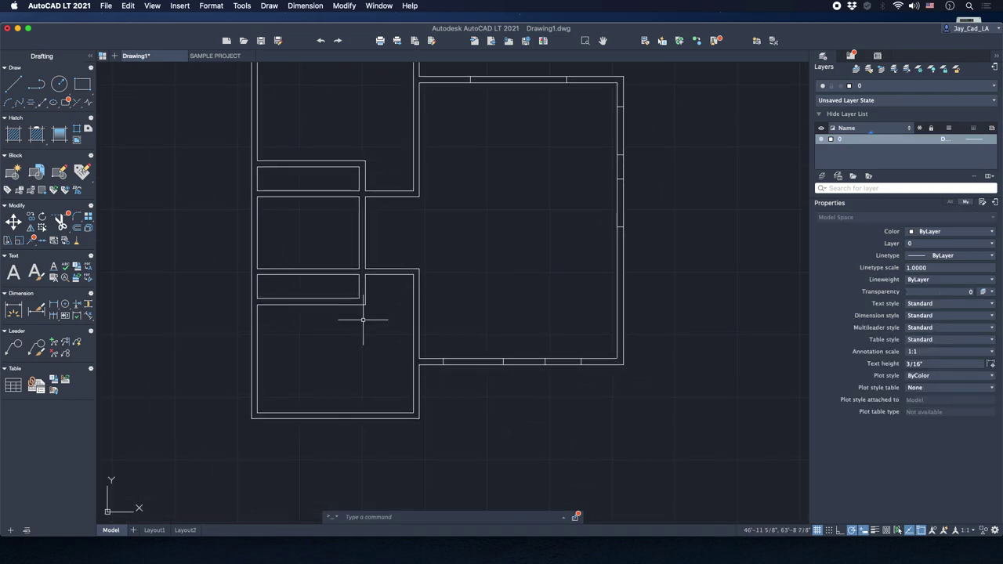
{"action": "middle_click_drag", "start_coordinate": [385, 285], "coordinate": [404, 295]}
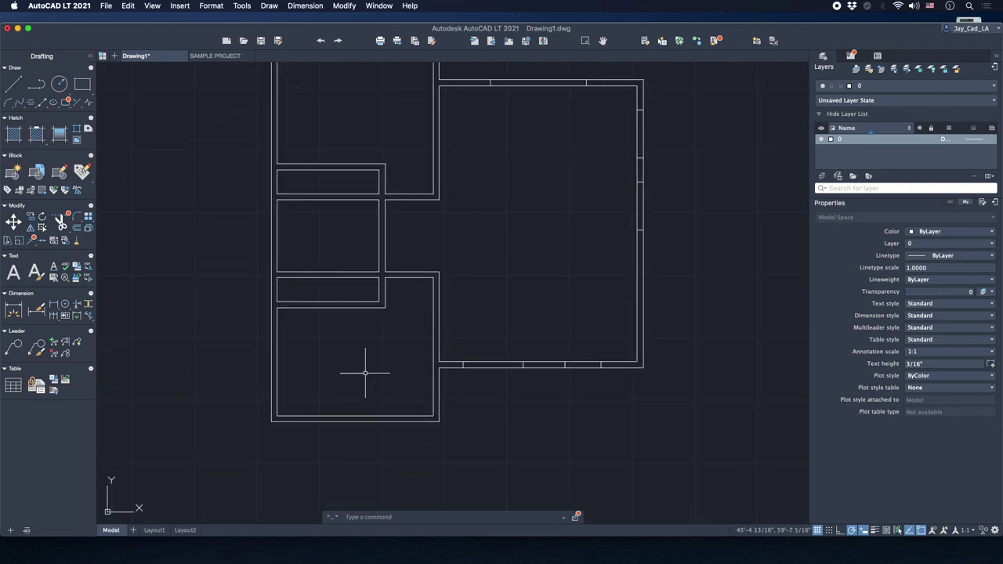
{"action": "middle_click_drag", "start_coordinate": [366, 378], "coordinate": [362, 394]}
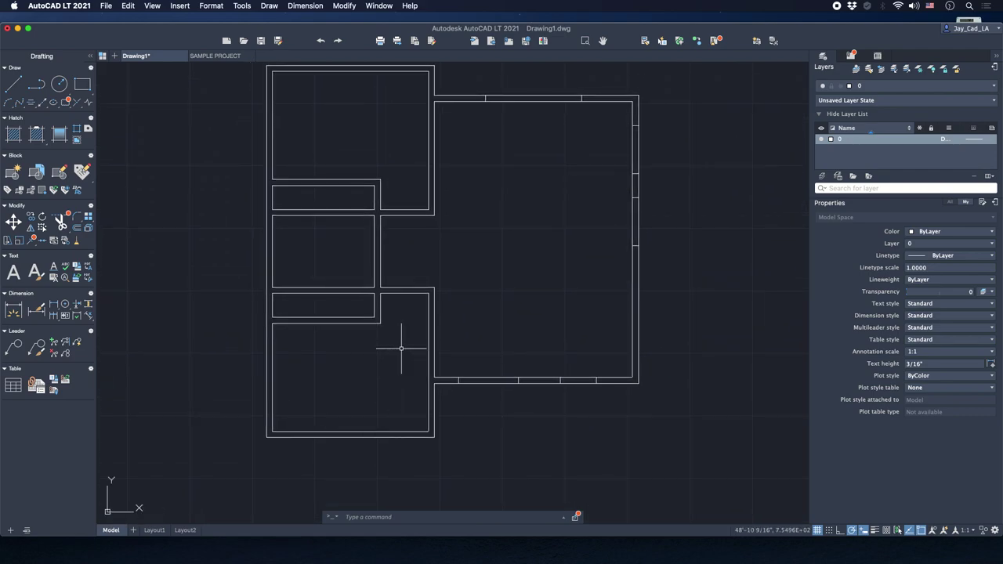
{"action": "scroll", "coordinate": [420, 283], "scroll_direction": "up", "scroll_amount": 5}
{"action": "middle_click_drag", "start_coordinate": [387, 217], "coordinate": [392, 325]}
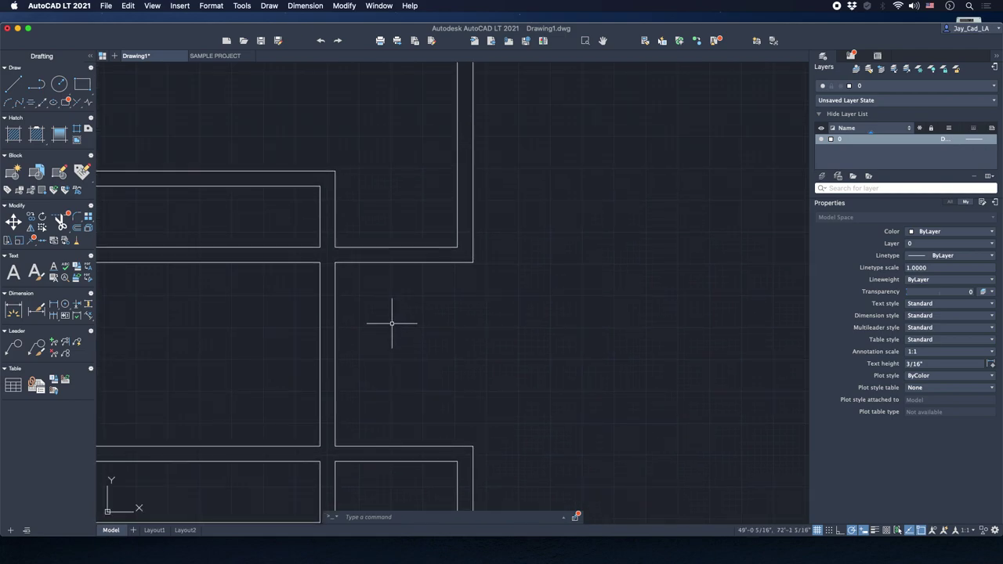
{"action": "scroll", "coordinate": [391, 324], "scroll_direction": "down", "scroll_amount": 2}
{"action": "scroll", "coordinate": [374, 222], "scroll_direction": "down", "scroll_amount": 2}
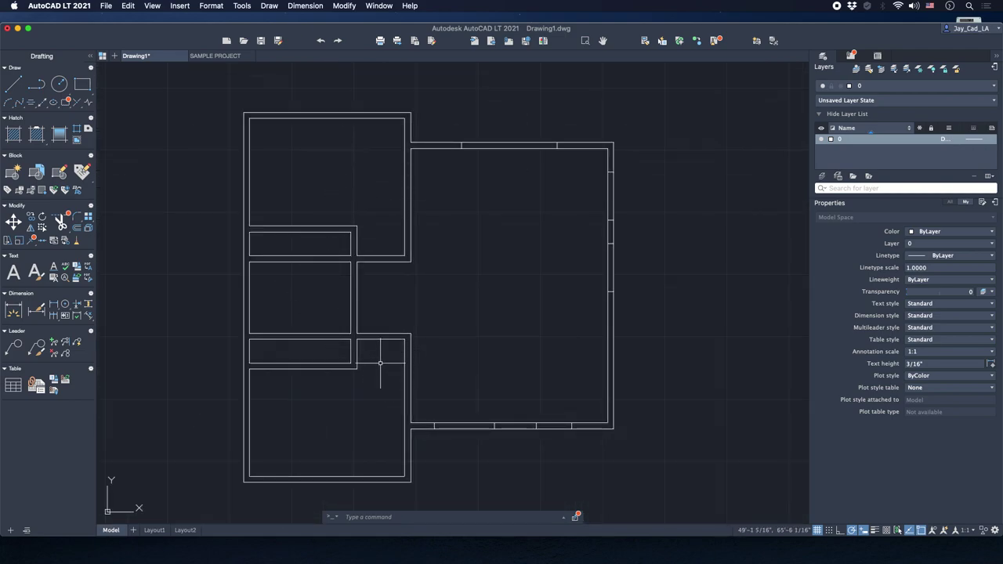
Draw a jamb polyline across the wall, starting 4 from the corner.
{"action": "scroll", "coordinate": [380, 362], "scroll_direction": "up", "scroll_amount": 2}
{"action": "type", "text": "PL"}
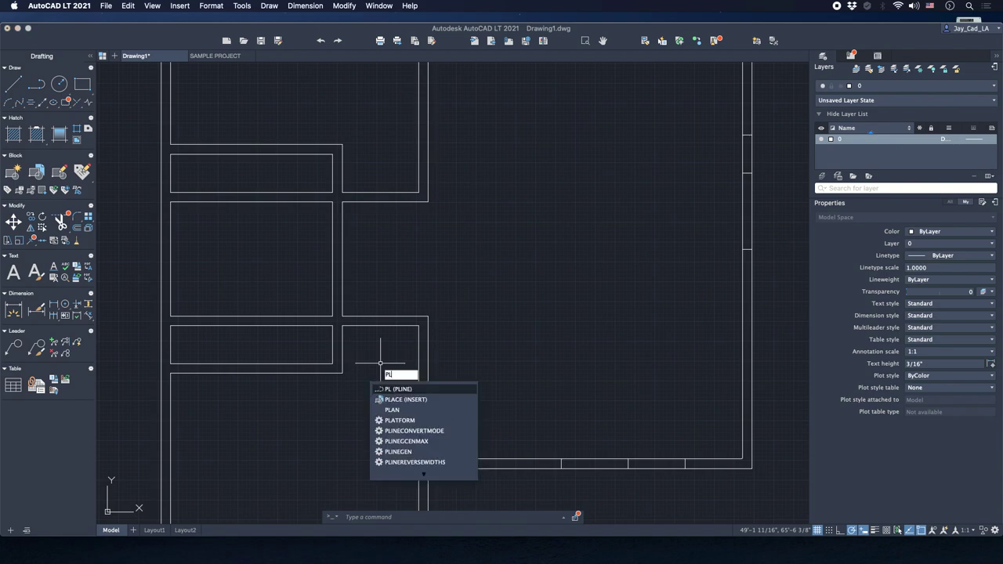
{"action": "key", "text": "Return"}
{"action": "scroll", "coordinate": [376, 356], "scroll_direction": "up", "scroll_amount": 2}
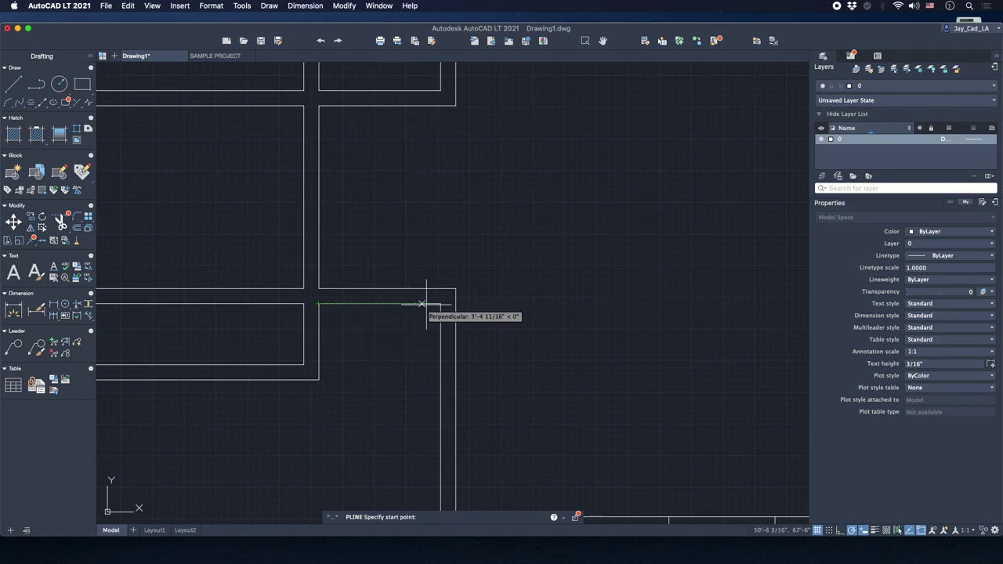
{"action": "scroll", "coordinate": [436, 303], "scroll_direction": "up", "scroll_amount": 2}
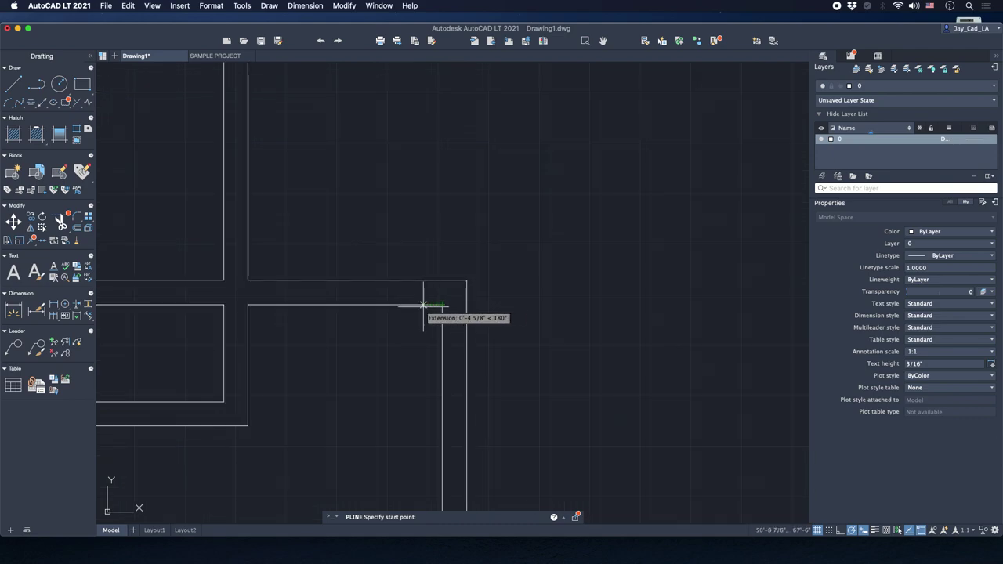
{"action": "type", "text": "4"}
{"action": "key", "text": "Return"}
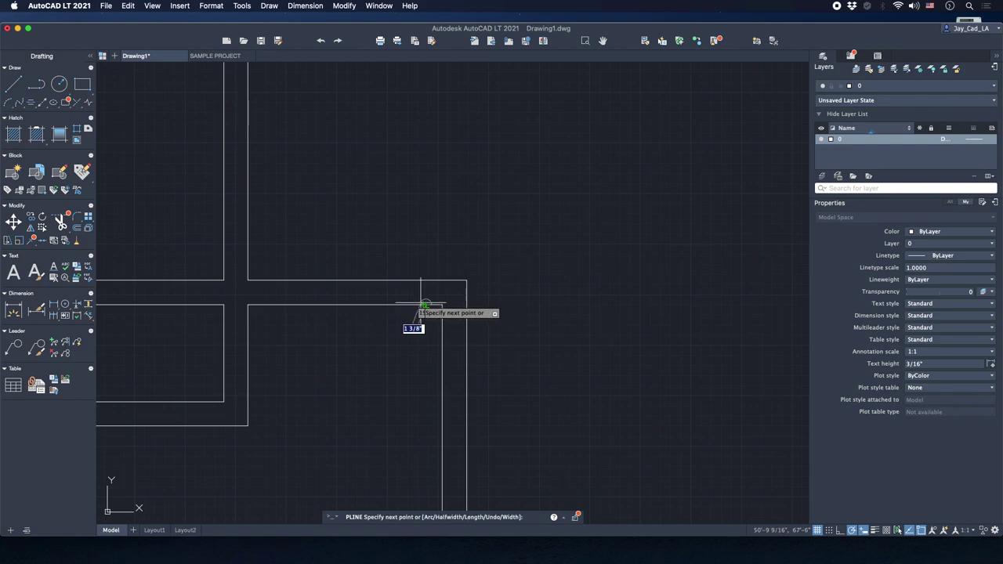
{"action": "key", "text": "Escape"}
{"action": "scroll", "coordinate": [427, 252], "scroll_direction": "down", "scroll_amount": 3}
{"action": "scroll", "coordinate": [427, 253], "scroll_direction": "up", "scroll_amount": 2}
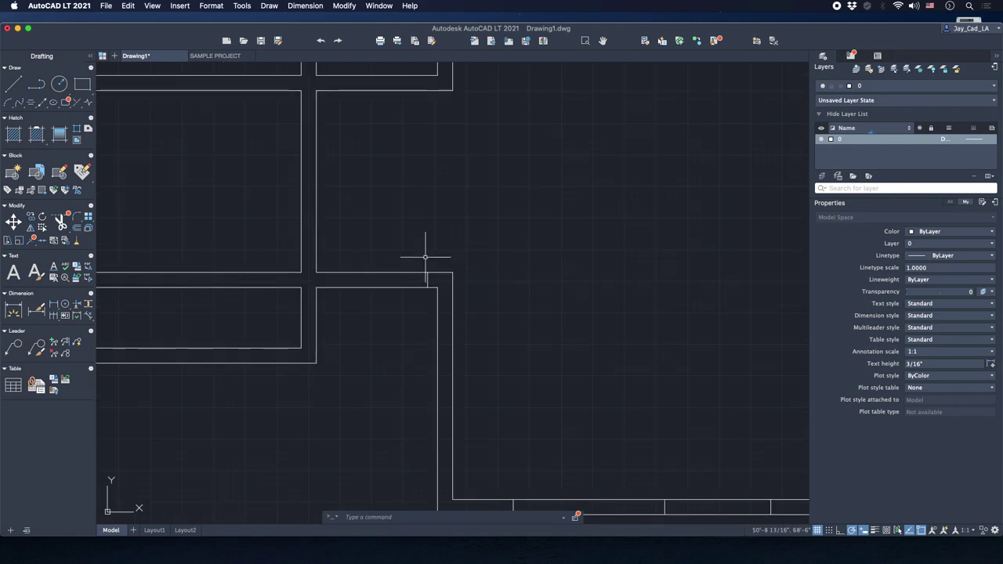
Offset the jamb 32 to form the opening's second jamb, then begin selecting both.
{"action": "type", "text": "o"}
{"action": "key", "text": "Return"}
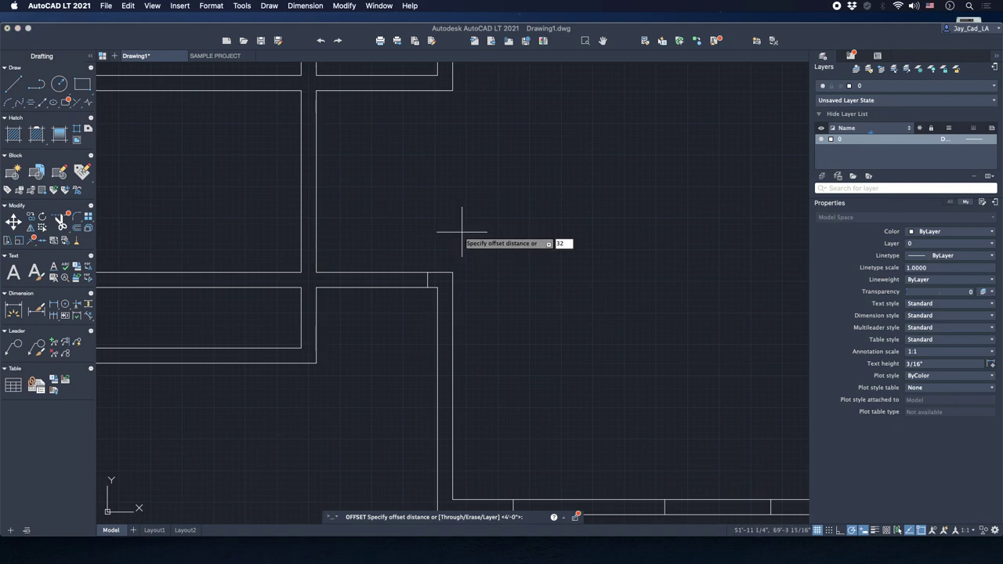
{"action": "key", "text": "Return"}
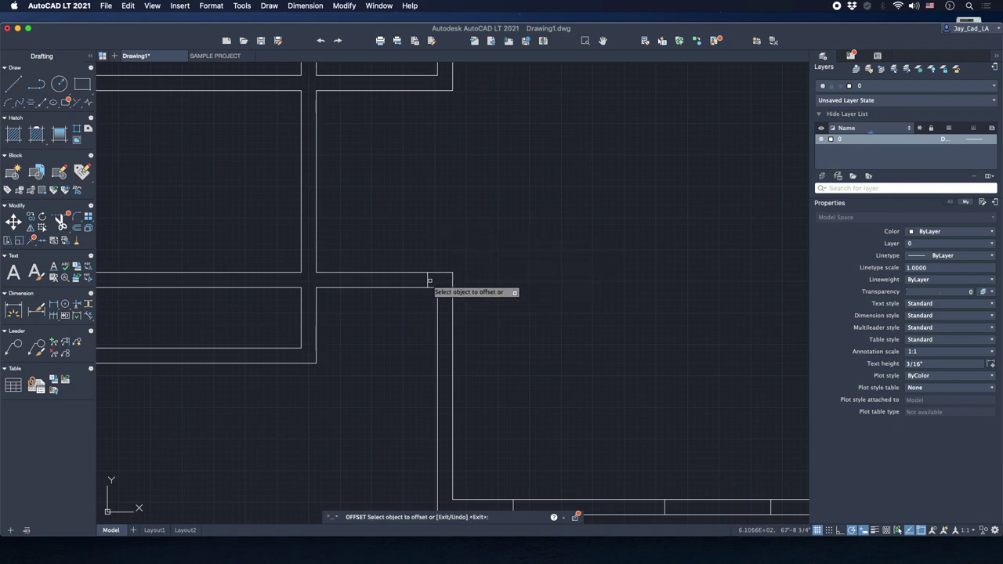
{"action": "left_click", "coordinate": [429, 280]}
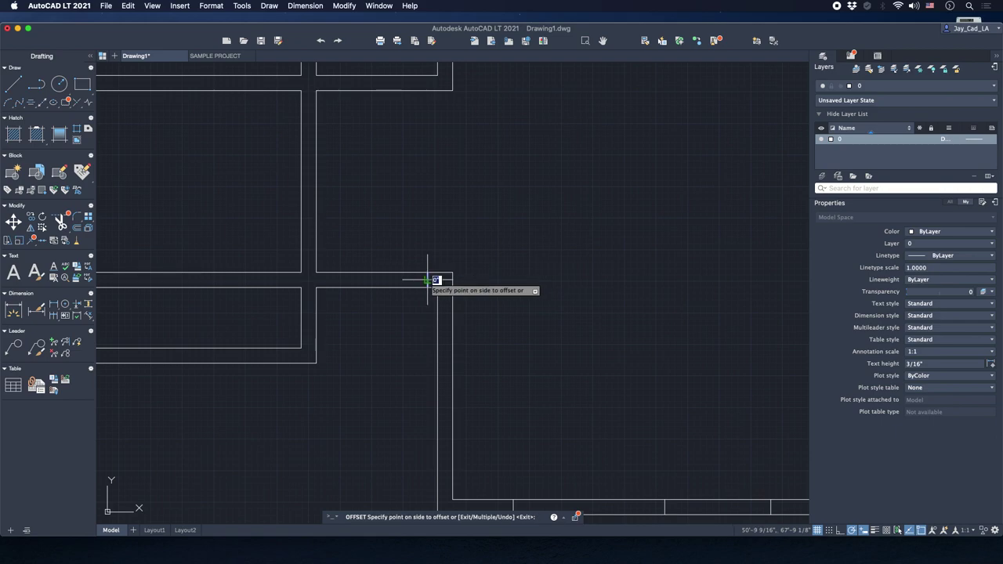
{"action": "left_click", "coordinate": [372, 280]}
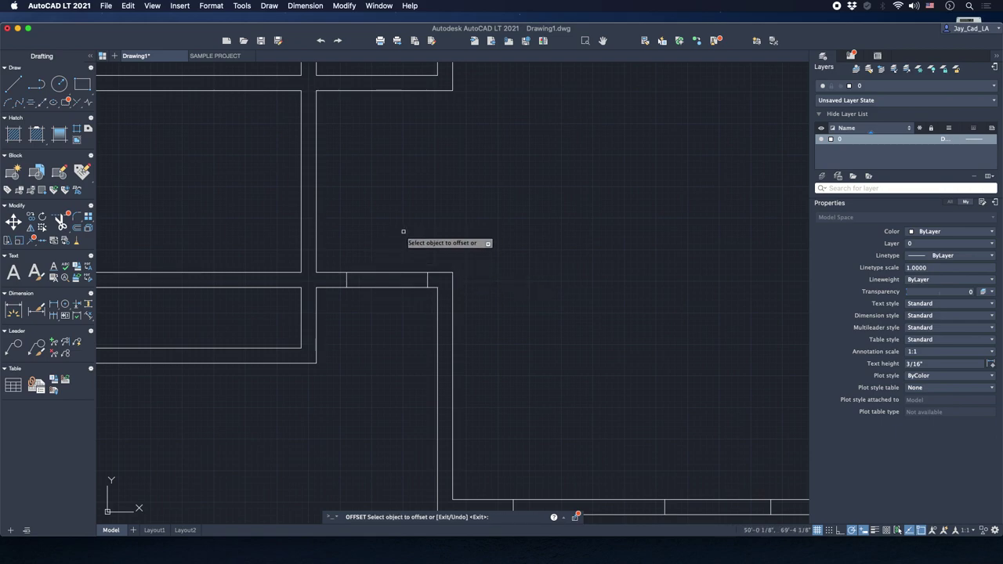
{"action": "middle_click_drag", "start_coordinate": [403, 230], "coordinate": [415, 253]}
{"action": "left_click", "coordinate": [354, 272]}
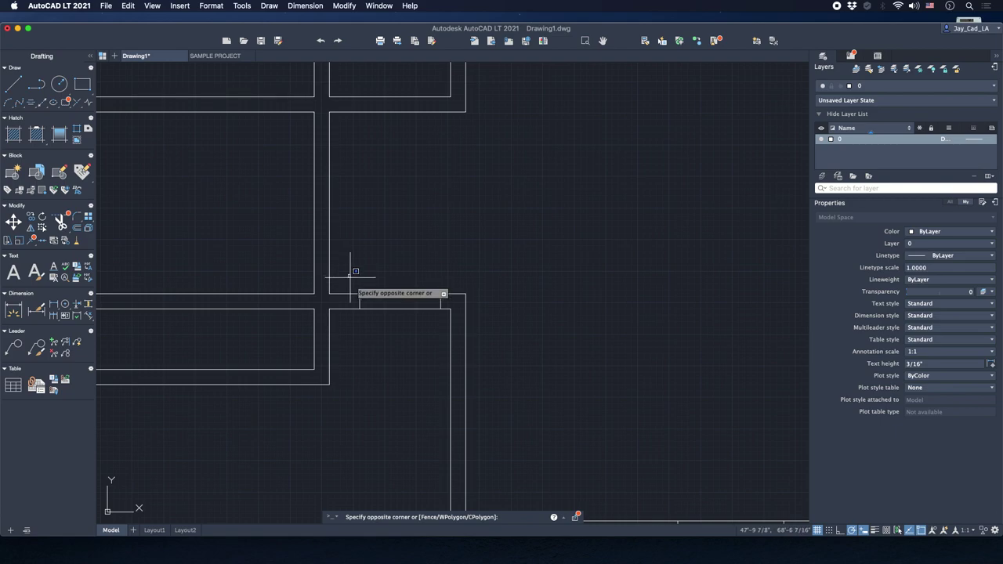
Copy the 32-inch jamb pair straight up to the facing hallway wall.
{"action": "left_click", "coordinate": [450, 320]}
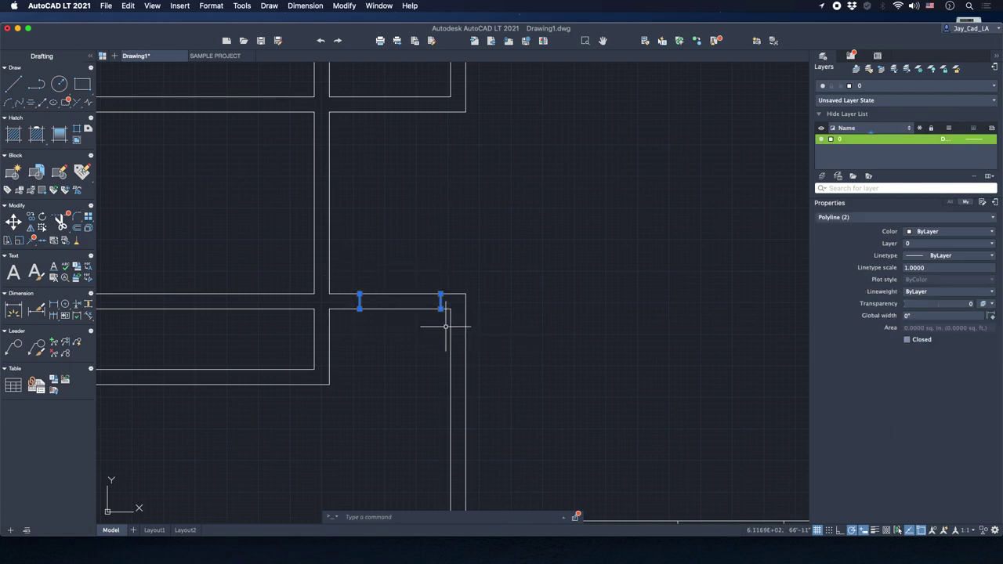
{"action": "middle_click_drag", "start_coordinate": [462, 228], "coordinate": [456, 263]}
{"action": "type", "text": "c"}
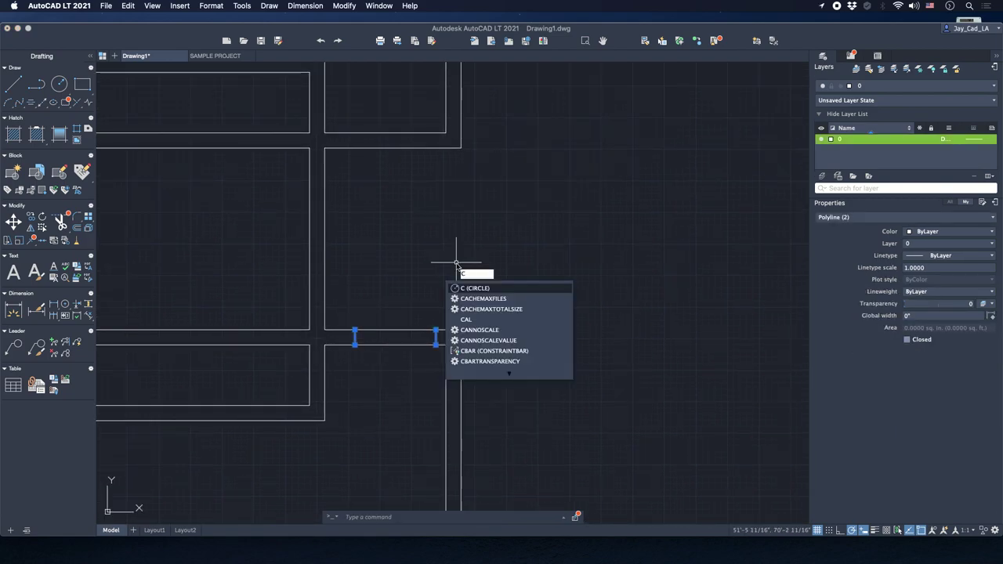
{"action": "type", "text": "o"}
{"action": "key", "text": "Return"}
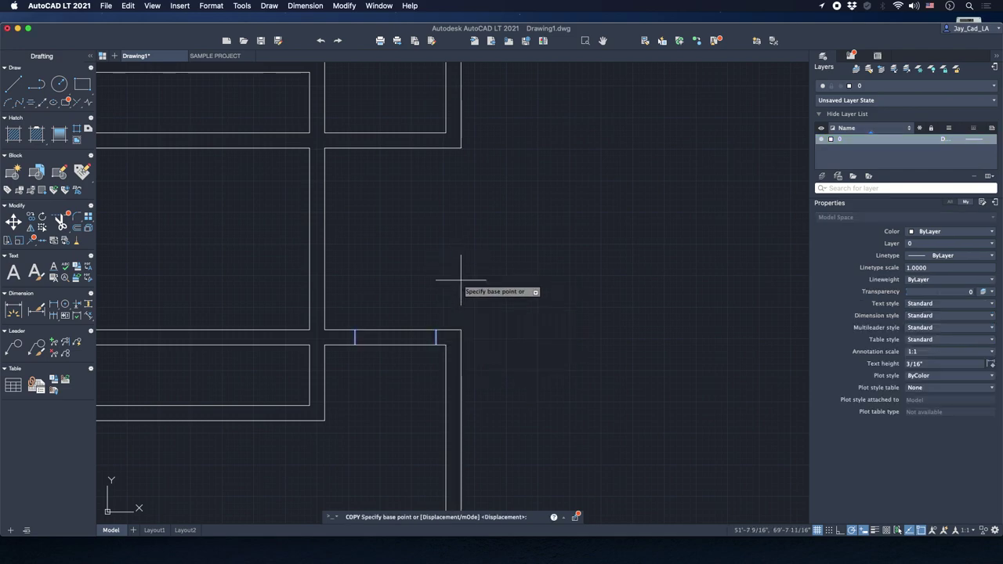
{"action": "left_click", "coordinate": [446, 345]}
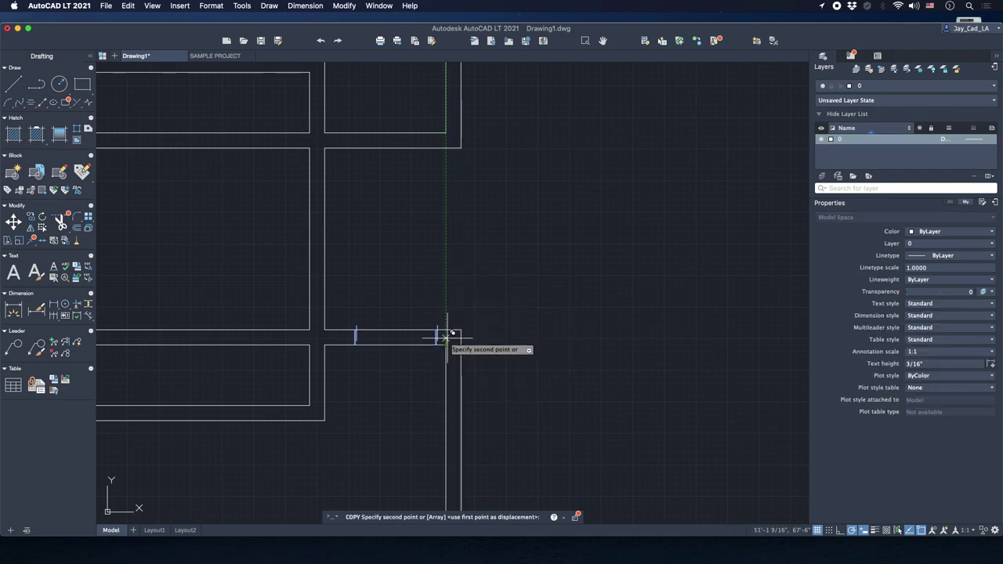
{"action": "left_click", "coordinate": [446, 148]}
{"action": "scroll", "coordinate": [440, 172], "scroll_direction": "down", "scroll_amount": 2}
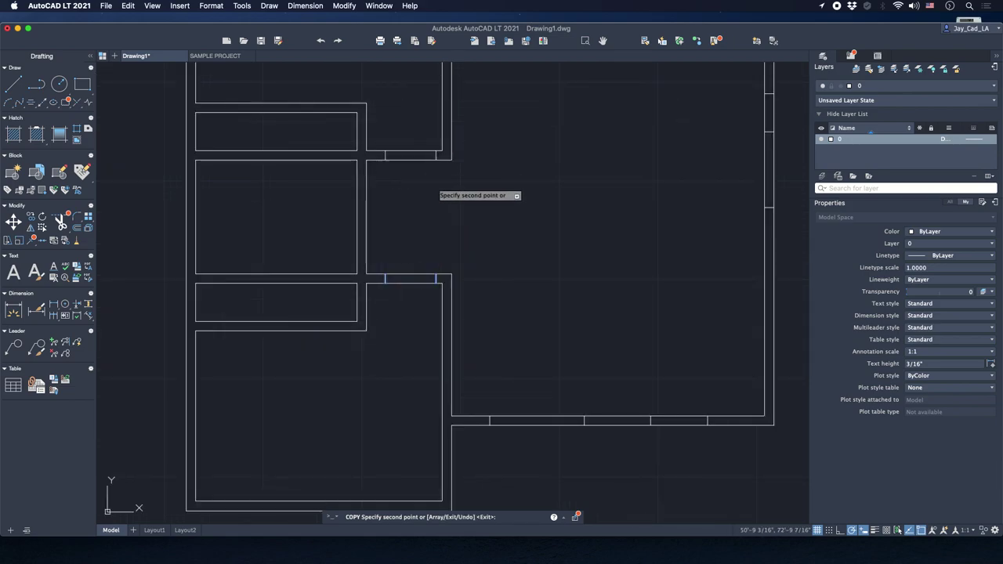
{"action": "middle_click_drag", "start_coordinate": [437, 181], "coordinate": [432, 205]}
{"action": "middle_click_drag", "start_coordinate": [498, 206], "coordinate": [493, 288]}
{"action": "scroll", "coordinate": [494, 290], "scroll_direction": "down", "scroll_amount": 2}
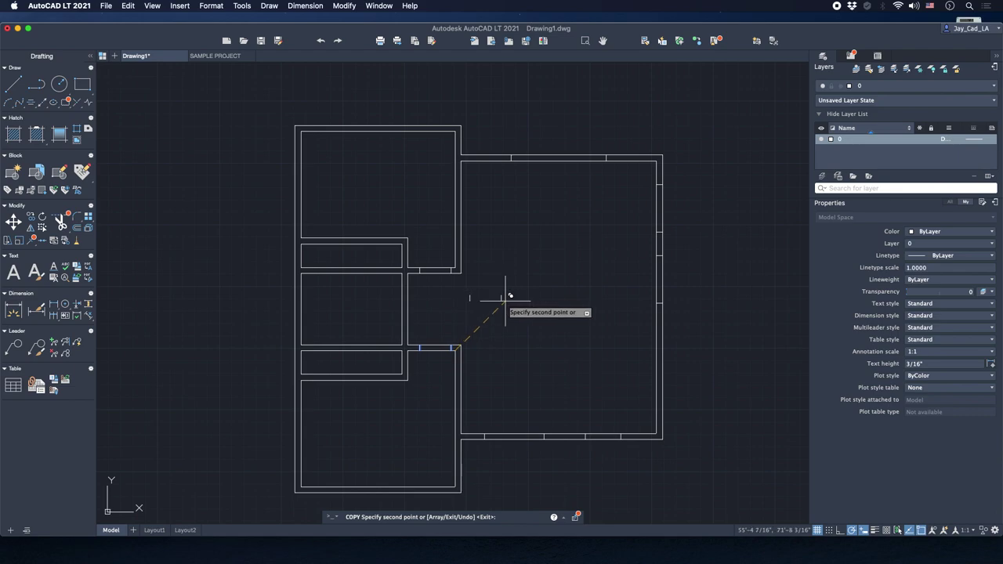
{"action": "key", "text": "Escape"}
{"action": "scroll", "coordinate": [517, 283], "scroll_direction": "up", "scroll_amount": 1}
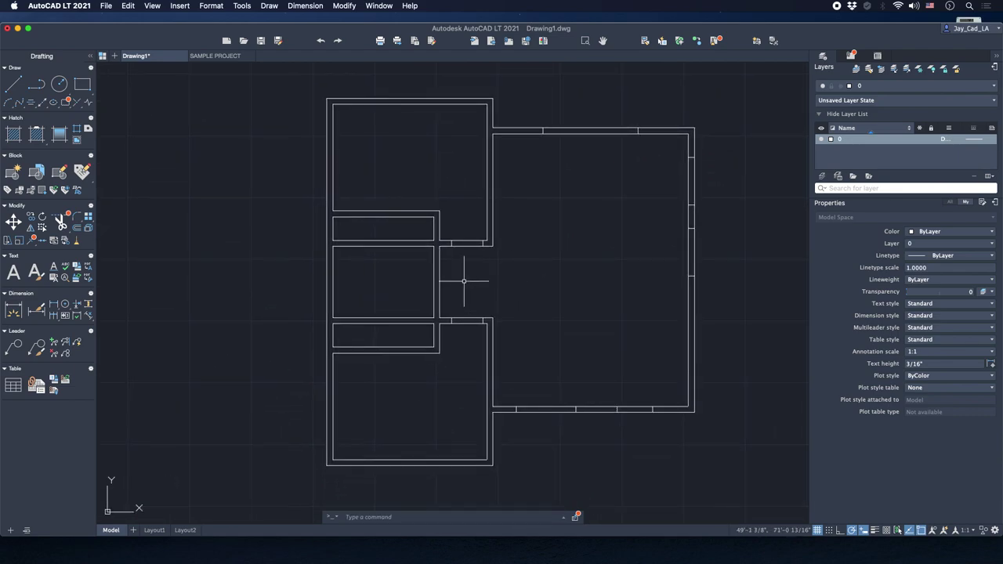
Draw a jamb polyline across the corridor's vertical wall, 4 from the corner.
{"action": "scroll", "coordinate": [459, 270], "scroll_direction": "up", "scroll_amount": 3}
{"action": "type", "text": "PL"}
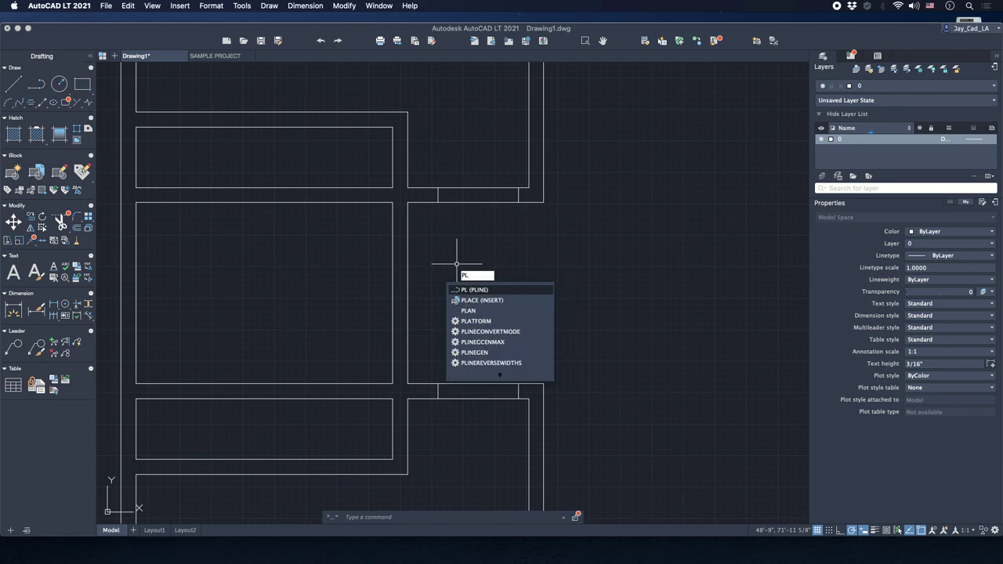
{"action": "key", "text": "Return"}
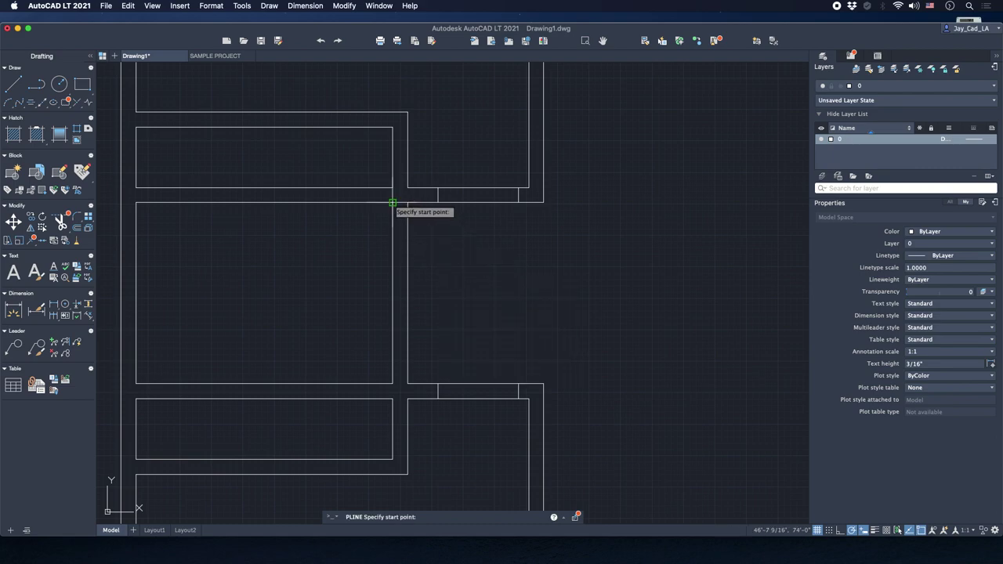
{"action": "type", "text": "4"}
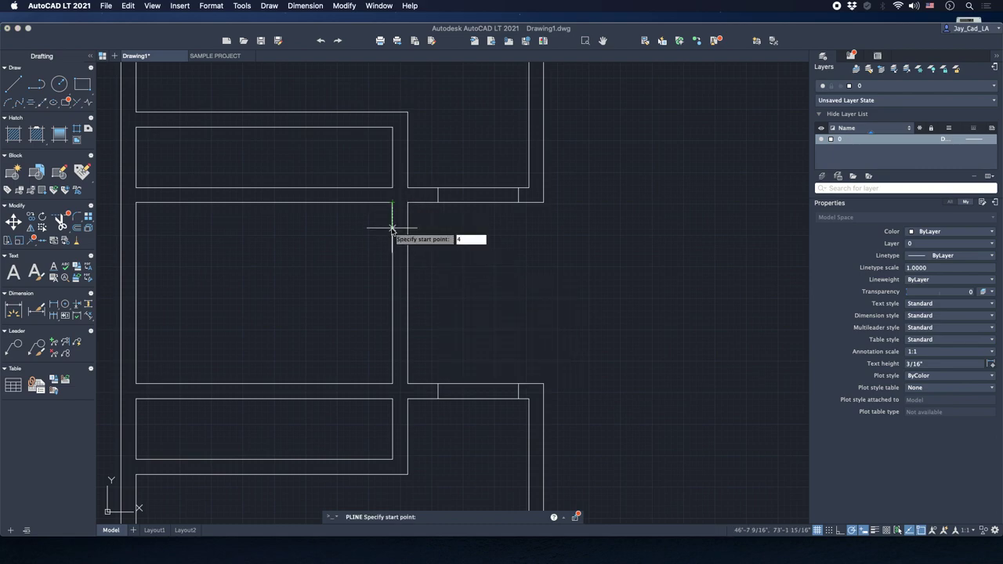
{"action": "key", "text": "Return"}
{"action": "scroll", "coordinate": [391, 228], "scroll_direction": "up", "scroll_amount": 2}
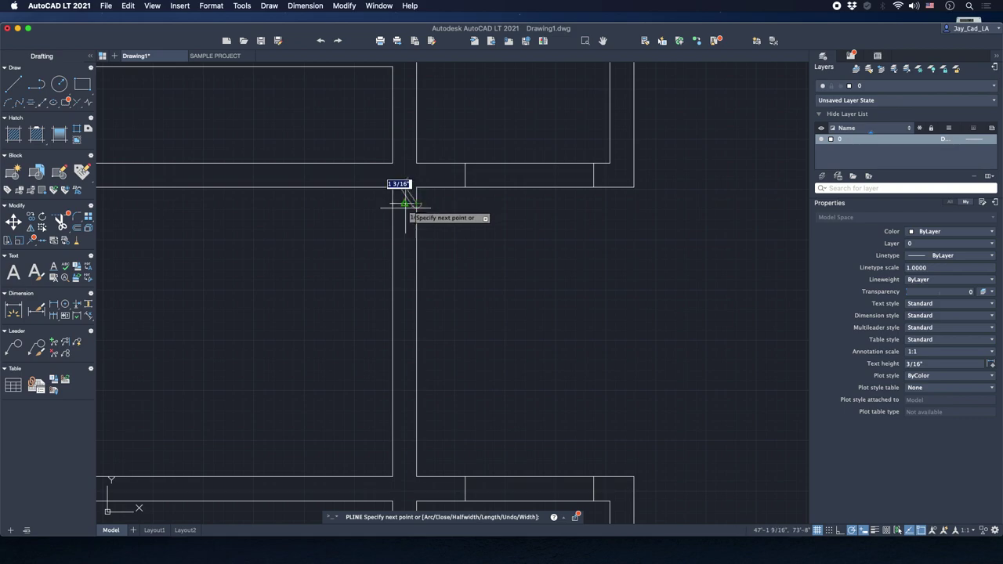
{"action": "key", "text": "Escape"}
{"action": "middle_click_drag", "start_coordinate": [343, 224], "coordinate": [371, 224]}
Copy the jamb 32 units downward to complete the opening.
{"action": "left_click", "coordinate": [402, 198]}
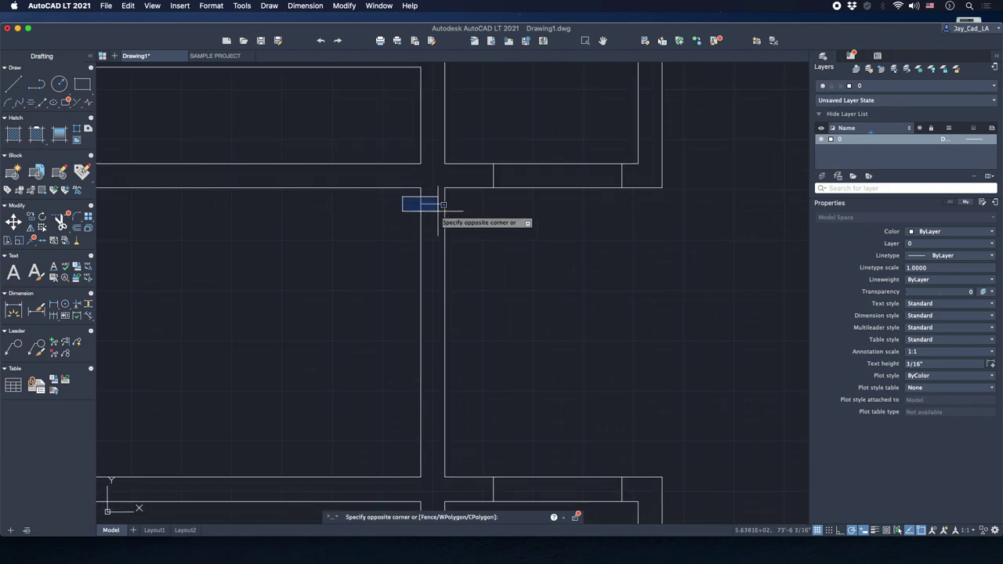
{"action": "left_click", "coordinate": [447, 208]}
{"action": "type", "text": "co"}
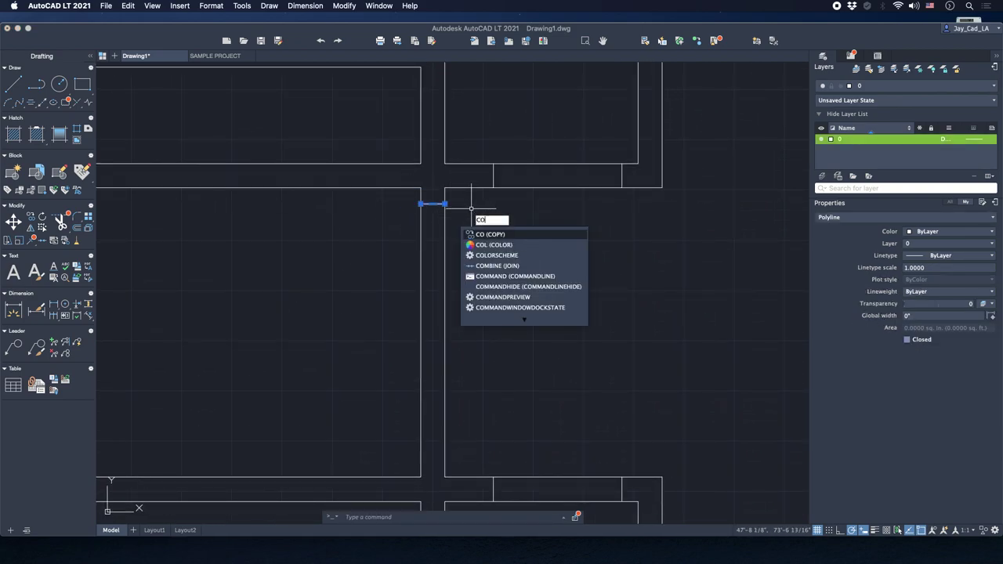
{"action": "key", "text": "Return"}
{"action": "left_click", "coordinate": [444, 203]}
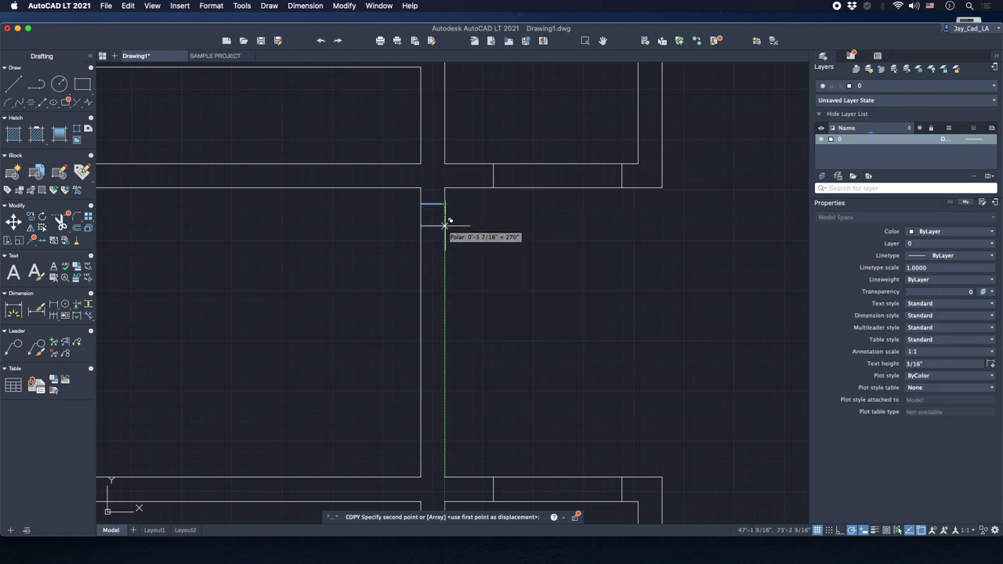
{"action": "type", "text": "32"}
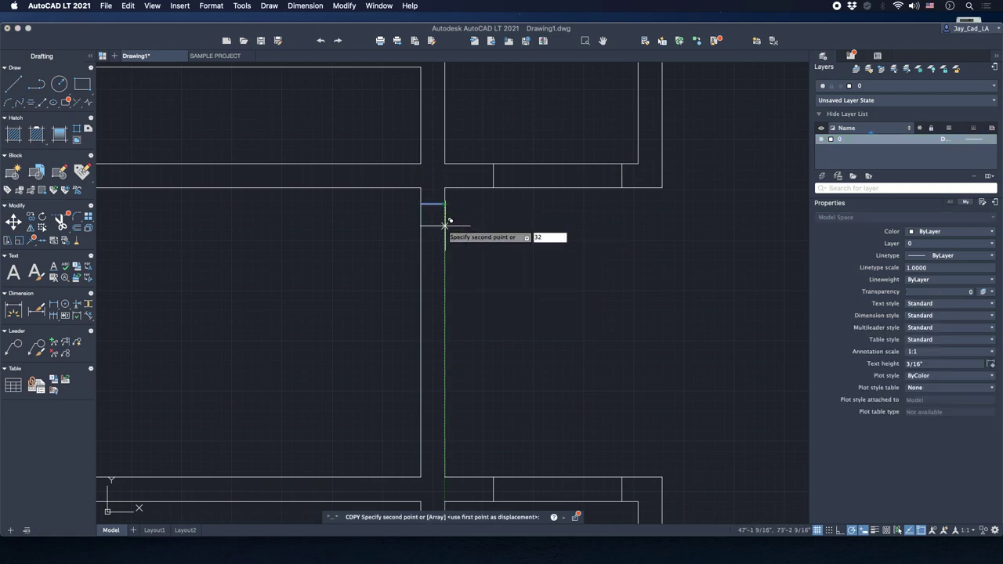
{"action": "key", "text": "Return"}
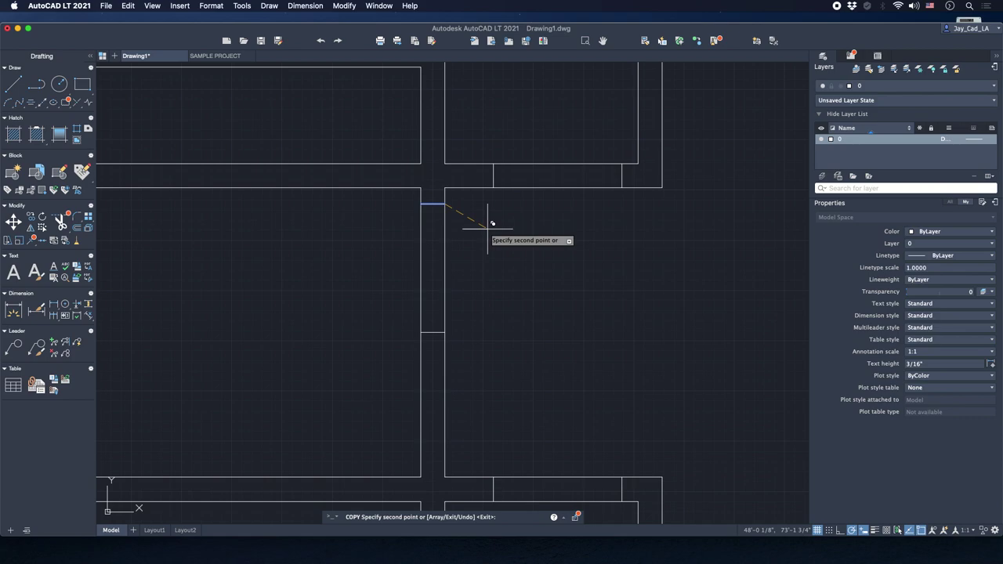
{"action": "key", "text": "Escape"}
{"action": "scroll", "coordinate": [487, 227], "scroll_direction": "down", "scroll_amount": 6}
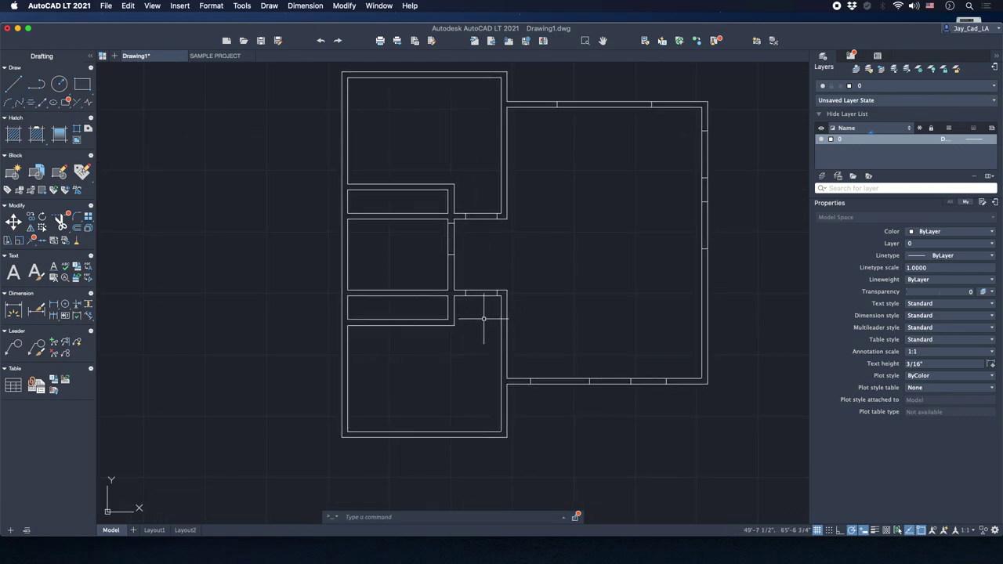
Draw a short jamb polyline across the bottom wall of the lower-left room.
{"action": "middle_click_drag", "start_coordinate": [483, 318], "coordinate": [469, 297]}
{"action": "middle_click_drag", "start_coordinate": [428, 260], "coordinate": [432, 279]}
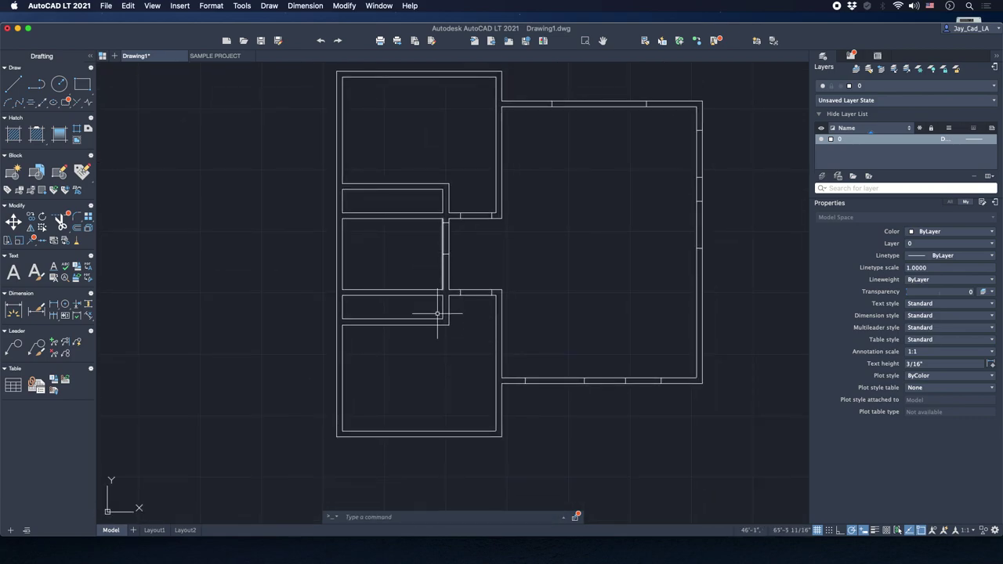
{"action": "middle_click_drag", "start_coordinate": [409, 418], "coordinate": [406, 440]}
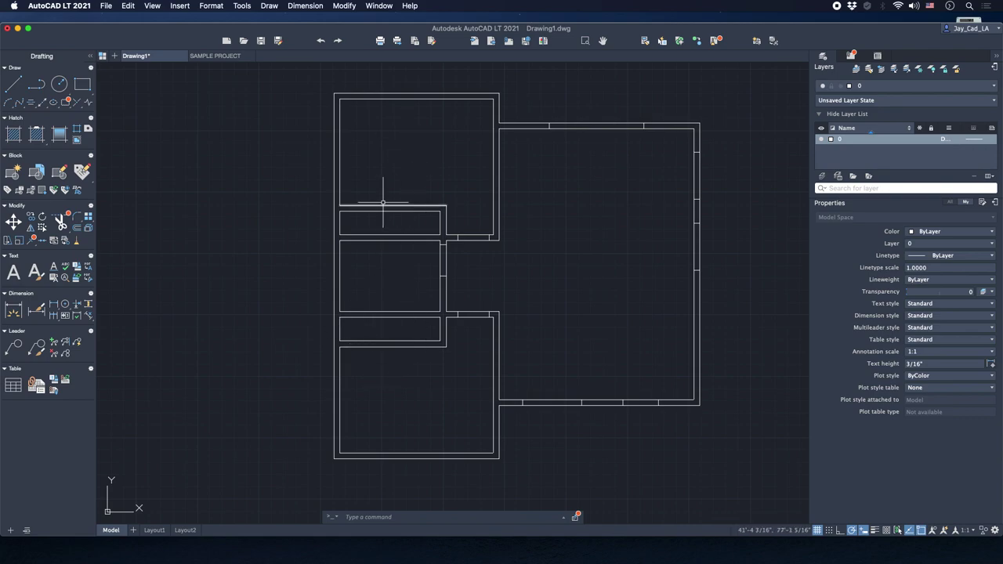
{"action": "scroll", "coordinate": [397, 261], "scroll_direction": "down", "scroll_amount": 5}
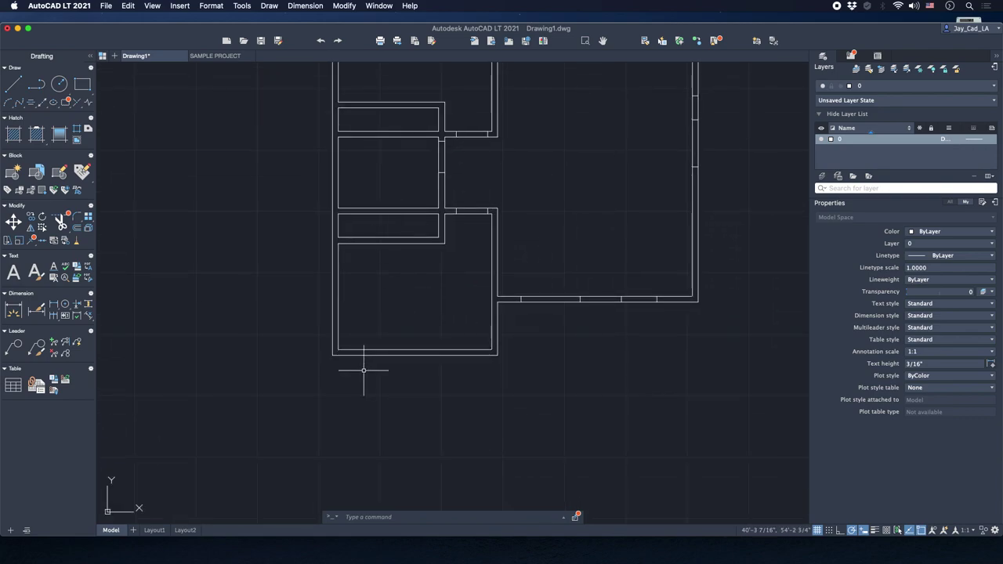
{"action": "scroll", "coordinate": [435, 391], "scroll_direction": "up", "scroll_amount": 2}
{"action": "scroll", "coordinate": [401, 346], "scroll_direction": "up", "scroll_amount": 2}
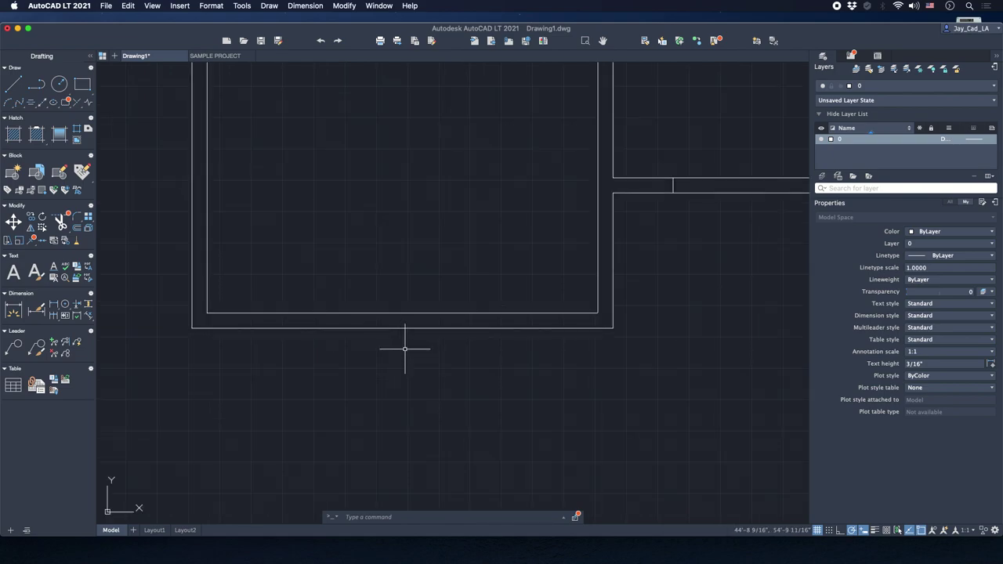
{"action": "type", "text": "pl"}
{"action": "key", "text": "Return"}
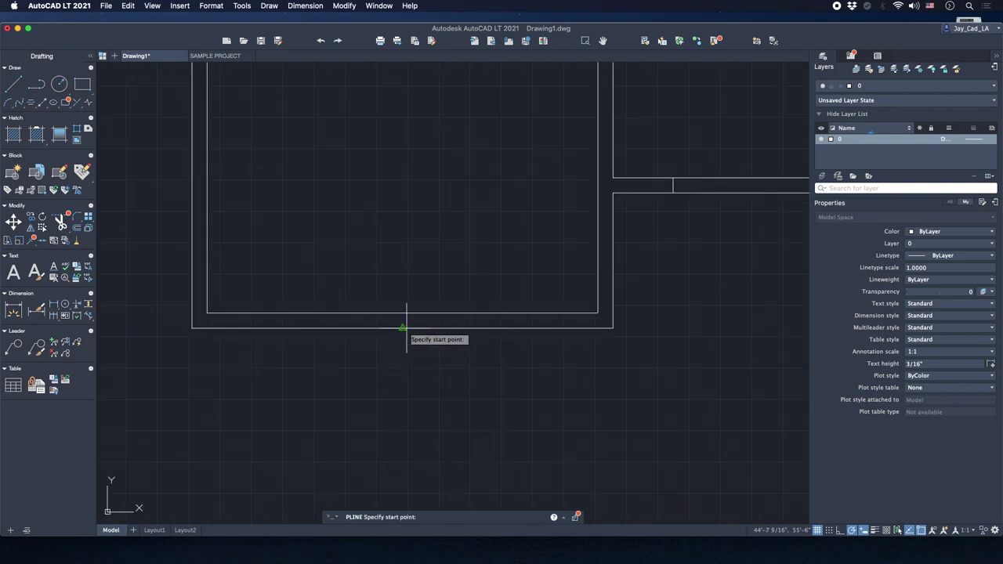
{"action": "left_click", "coordinate": [402, 328]}
{"action": "left_click", "coordinate": [402, 313]}
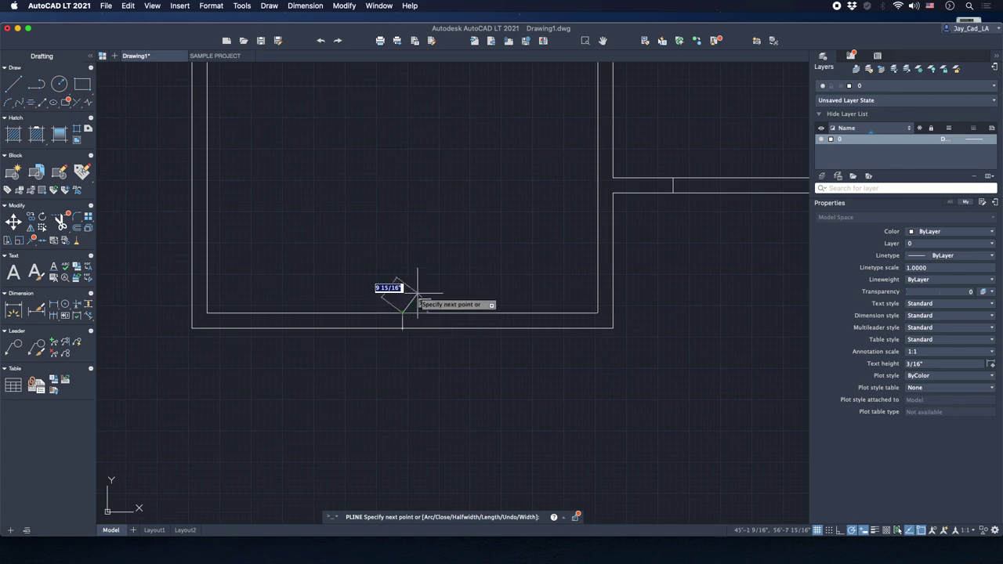
{"action": "key", "text": "Return"}
Offset the jamb line 24 units to add another jamb copy.
{"action": "type", "text": "o"}
{"action": "key", "text": "Return"}
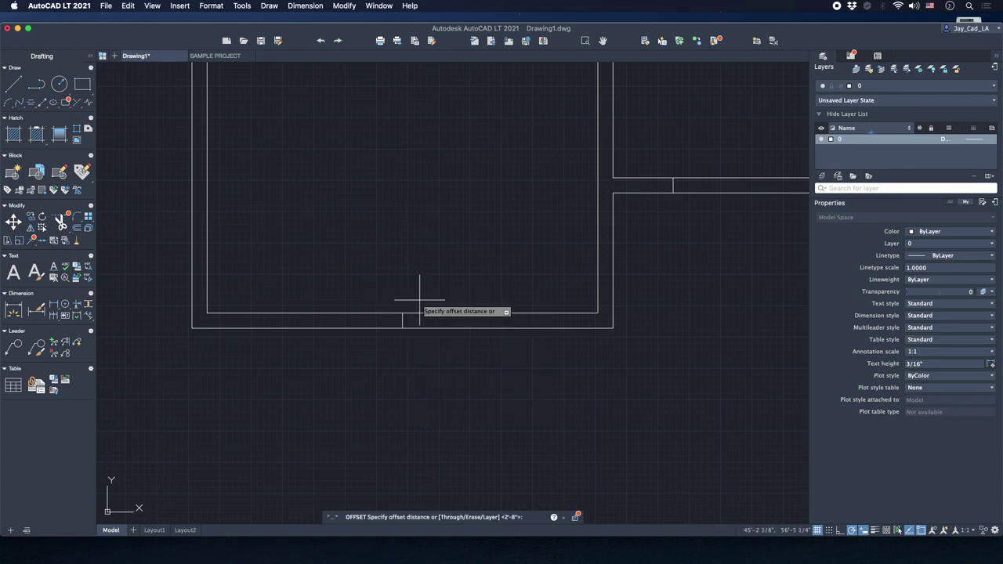
{"action": "type", "text": "24"}
{"action": "key", "text": "Return"}
{"action": "scroll", "coordinate": [416, 301], "scroll_direction": "up", "scroll_amount": 3}
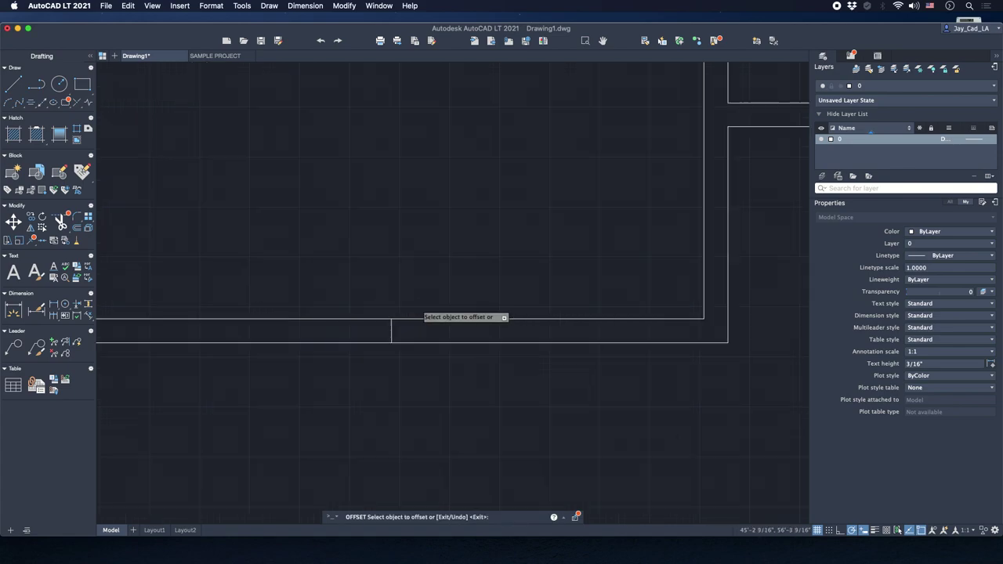
{"action": "left_click", "coordinate": [392, 330]}
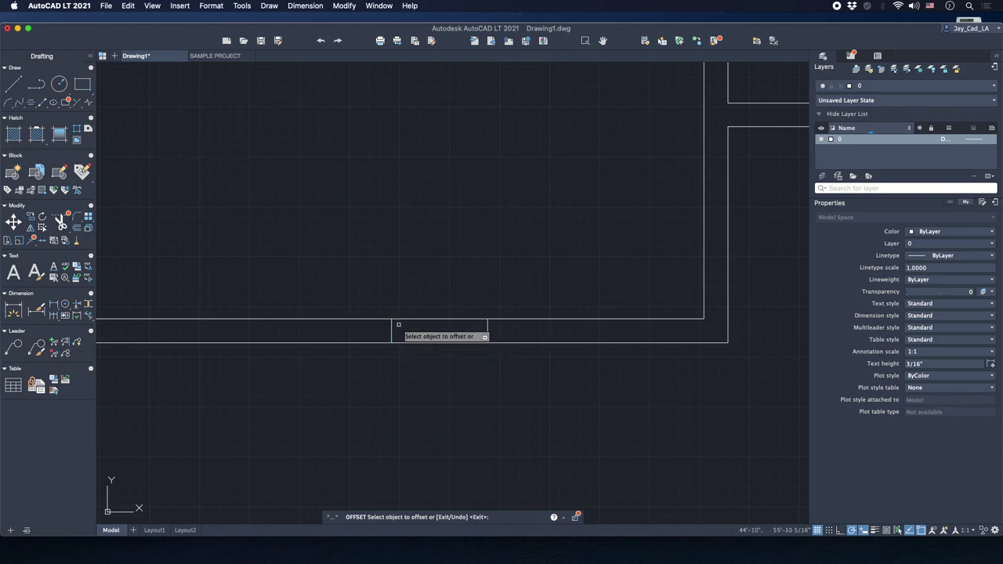
{"action": "left_click", "coordinate": [342, 329]}
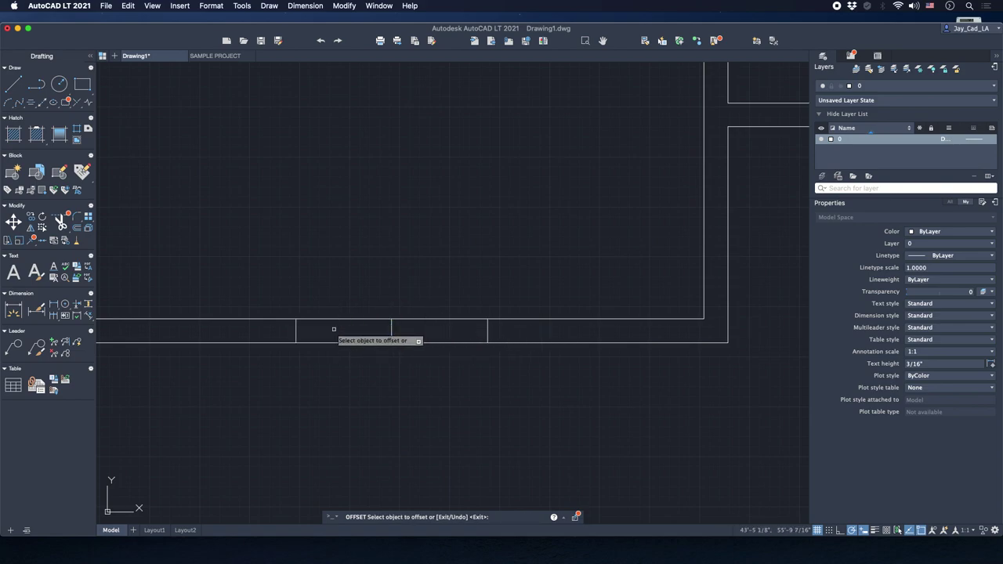
{"action": "key", "text": "Escape"}
Window-select the new short polyline on the bottom wall to check it, then clear the selection.
{"action": "scroll", "coordinate": [336, 321], "scroll_direction": "down", "scroll_amount": 3}
{"action": "left_click", "coordinate": [345, 298]}
{"action": "left_click", "coordinate": [366, 353]}
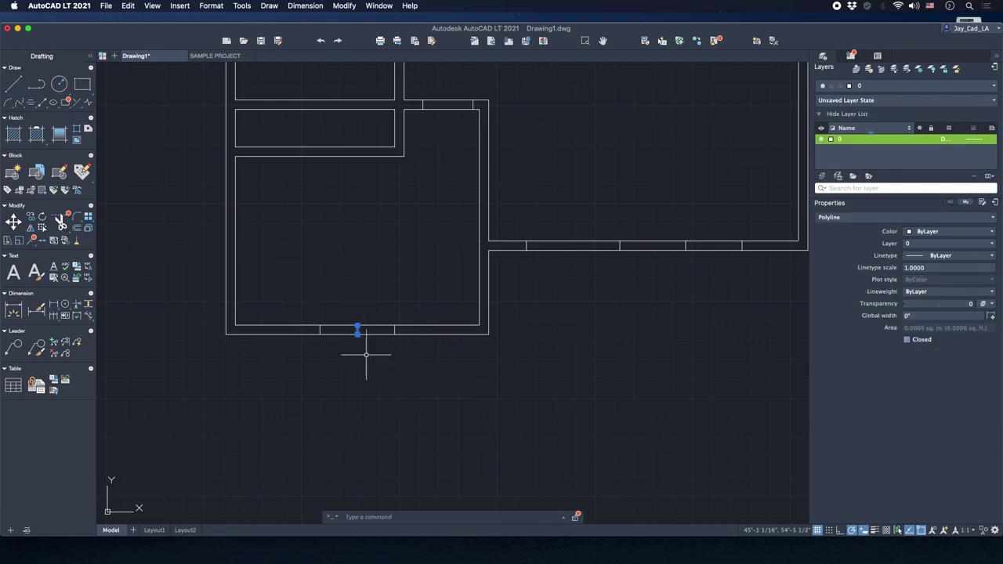
{"action": "key", "text": "Escape"}
{"action": "middle_click_drag", "start_coordinate": [324, 242], "coordinate": [374, 283]}
Abandon a stray polyline and select the short line on the left wall.
{"action": "type", "text": "L"}
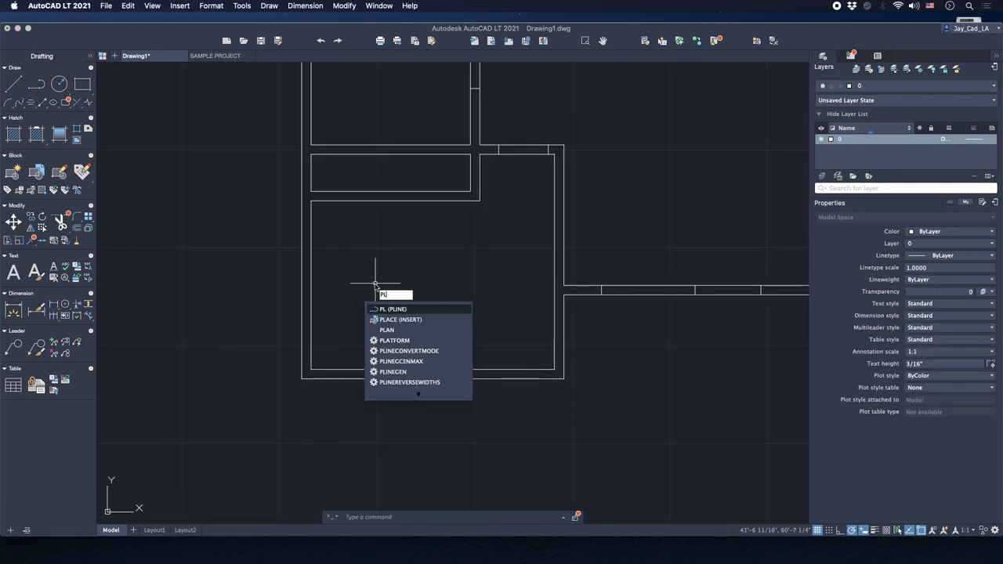
{"action": "key", "text": "Return"}
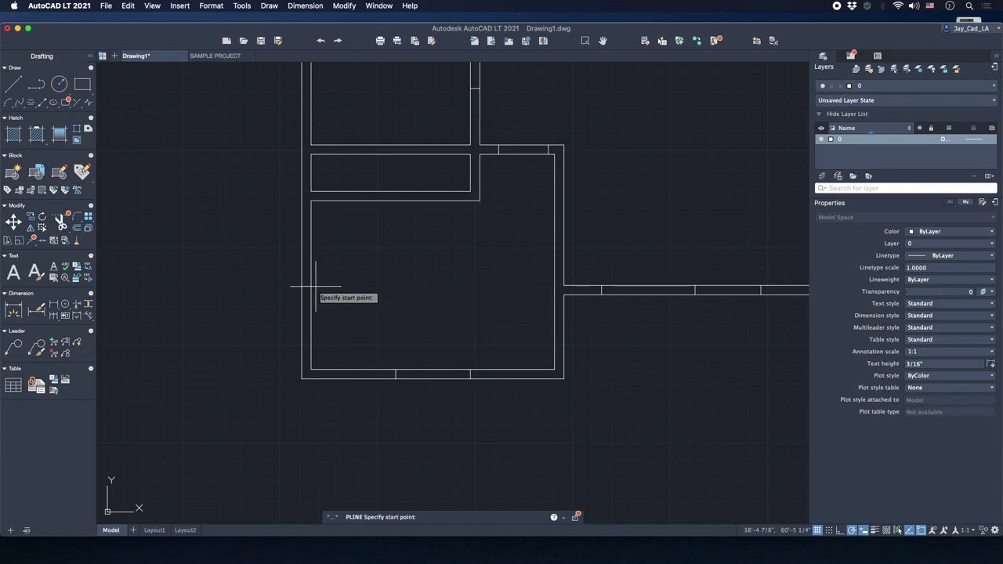
{"action": "left_click", "coordinate": [311, 286]}
{"action": "scroll", "coordinate": [309, 286], "scroll_direction": "up", "scroll_amount": 3}
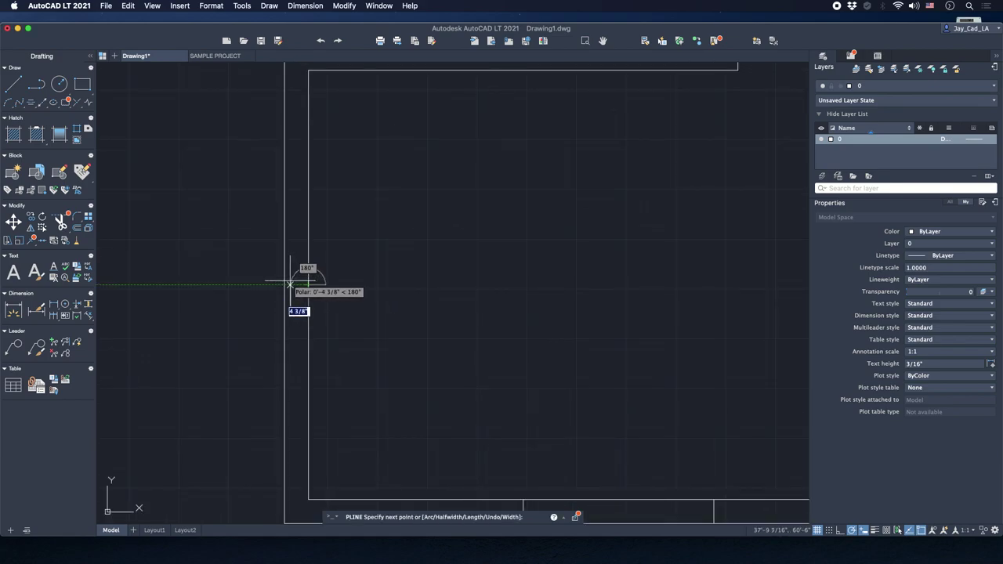
{"action": "key", "text": "Escape"}
{"action": "scroll", "coordinate": [321, 261], "scroll_direction": "down", "scroll_amount": 1}
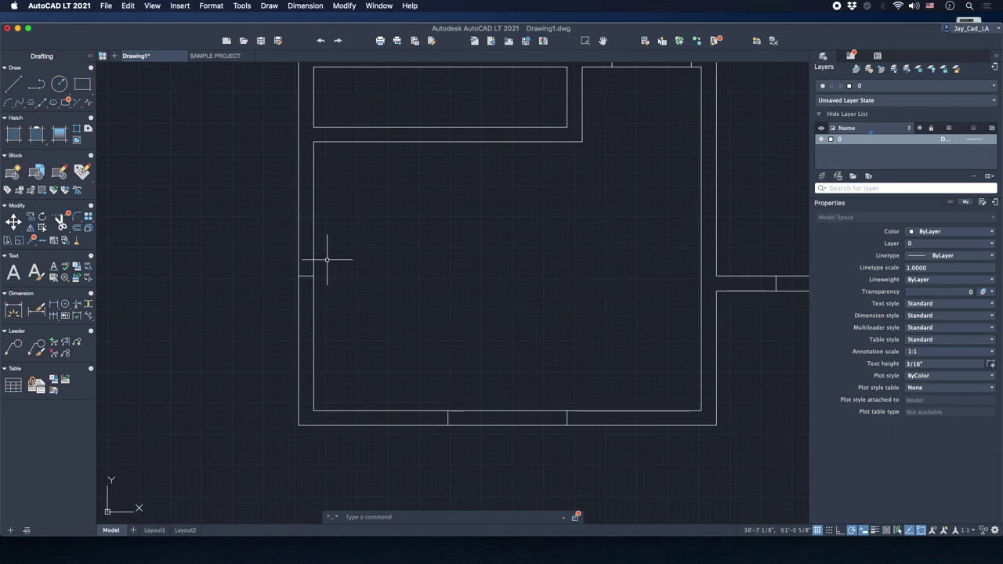
{"action": "left_click_drag", "start_coordinate": [264, 260], "coordinate": [464, 335]}
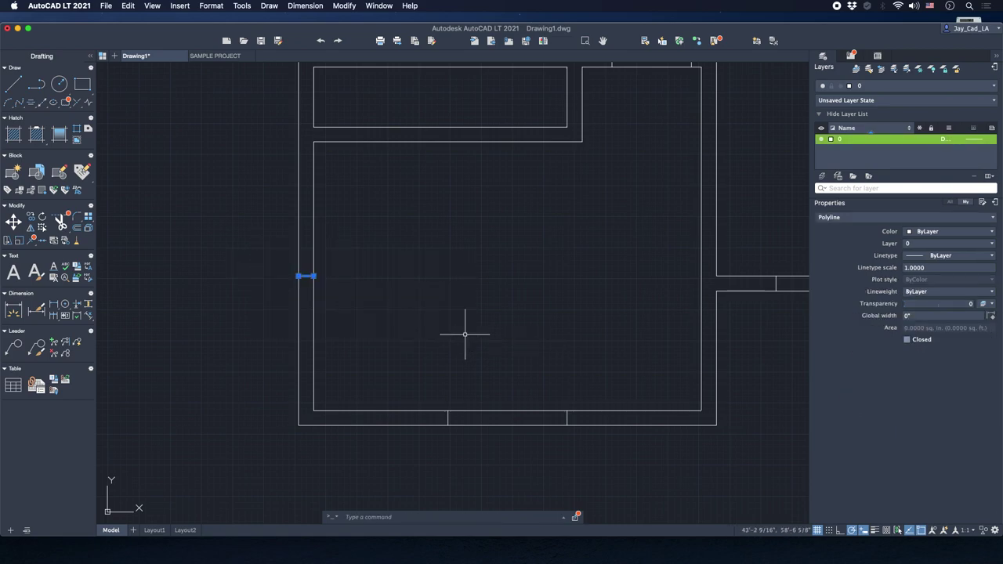
Copy the short line 24 units above and 24 units below the original.
{"action": "type", "text": "co"}
{"action": "key", "text": "Return"}
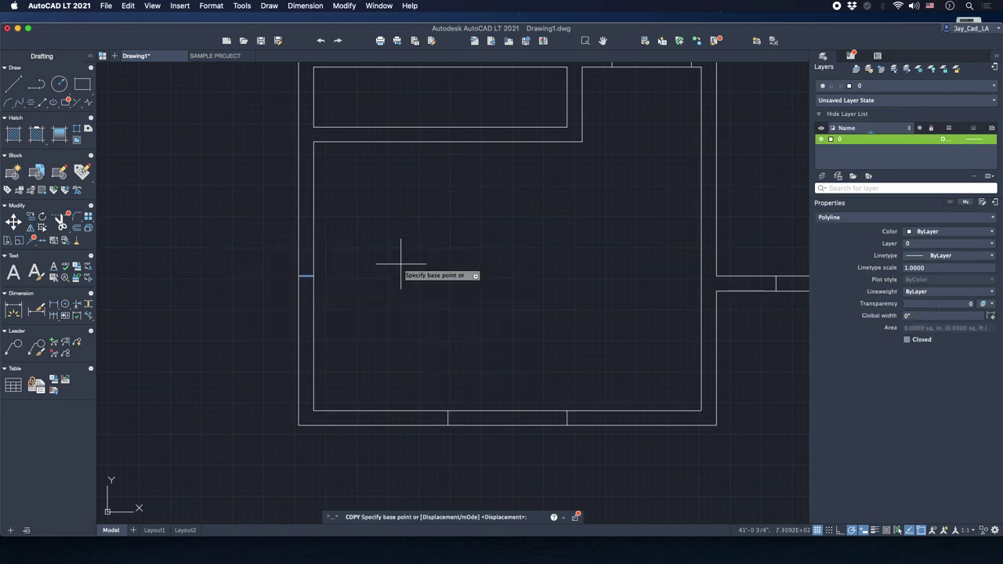
{"action": "left_click", "coordinate": [314, 276]}
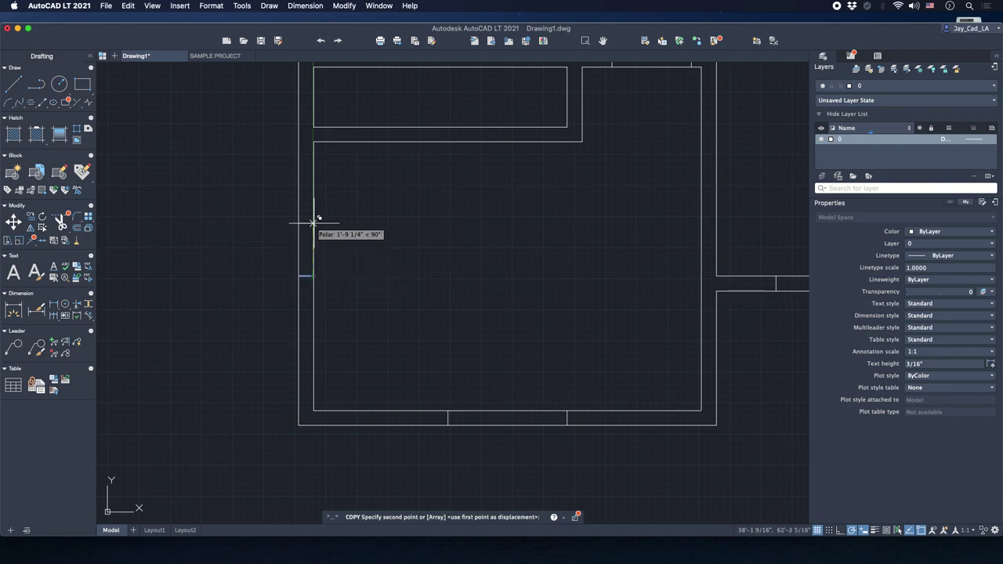
{"action": "type", "text": "24"}
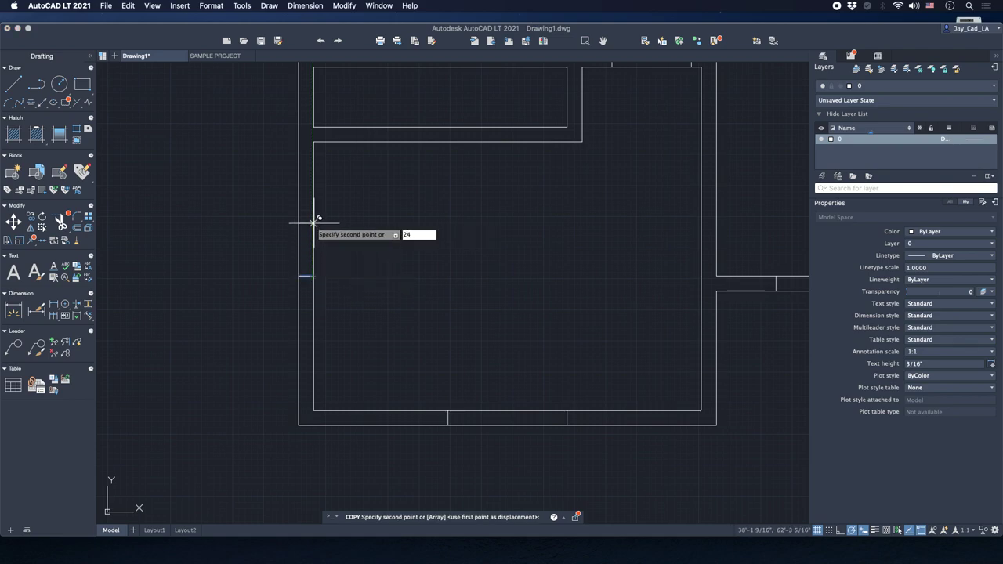
{"action": "key", "text": "Return"}
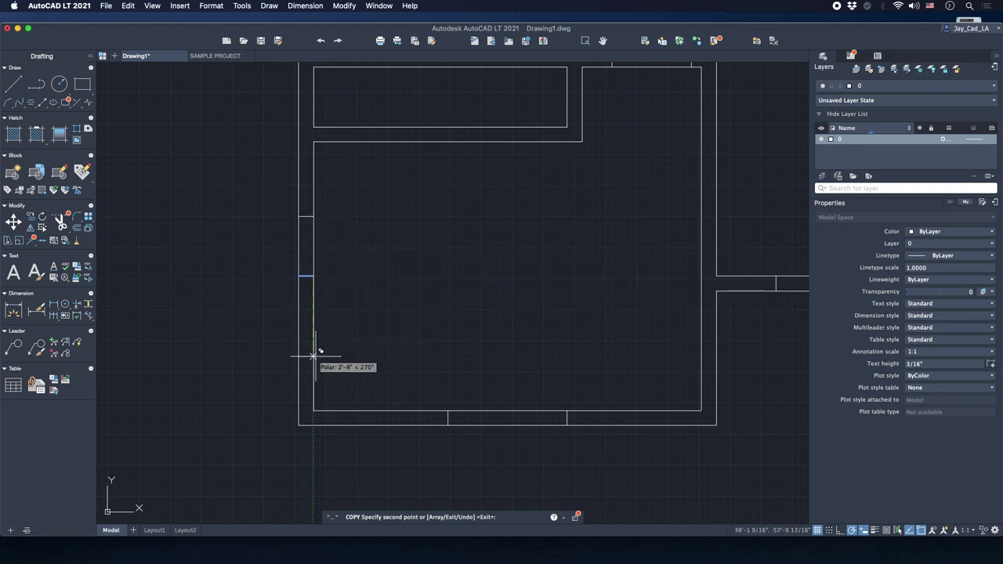
{"action": "type", "text": "2"}
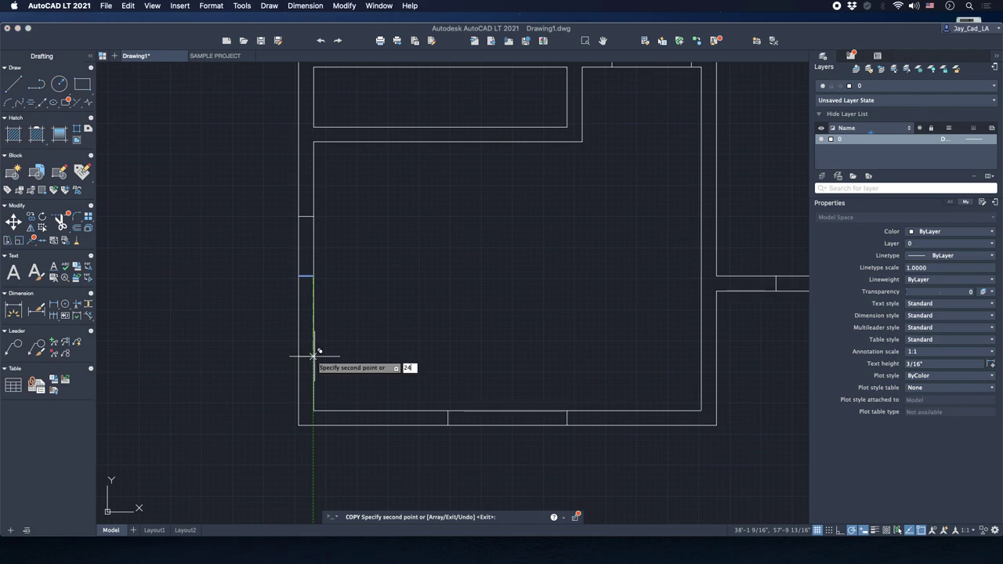
{"action": "type", "text": "4"}
{"action": "key", "text": "Return"}
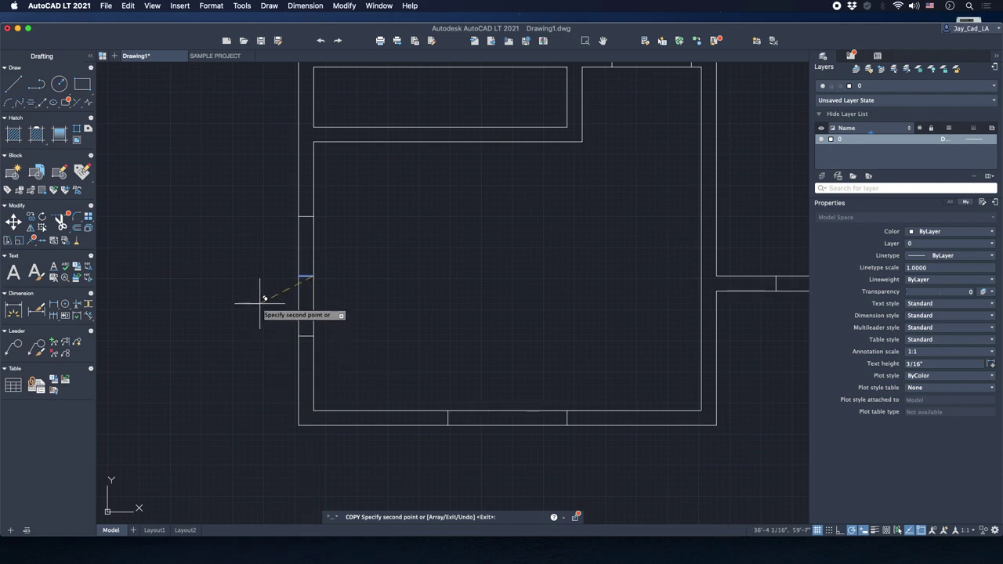
{"action": "key", "text": "Escape"}
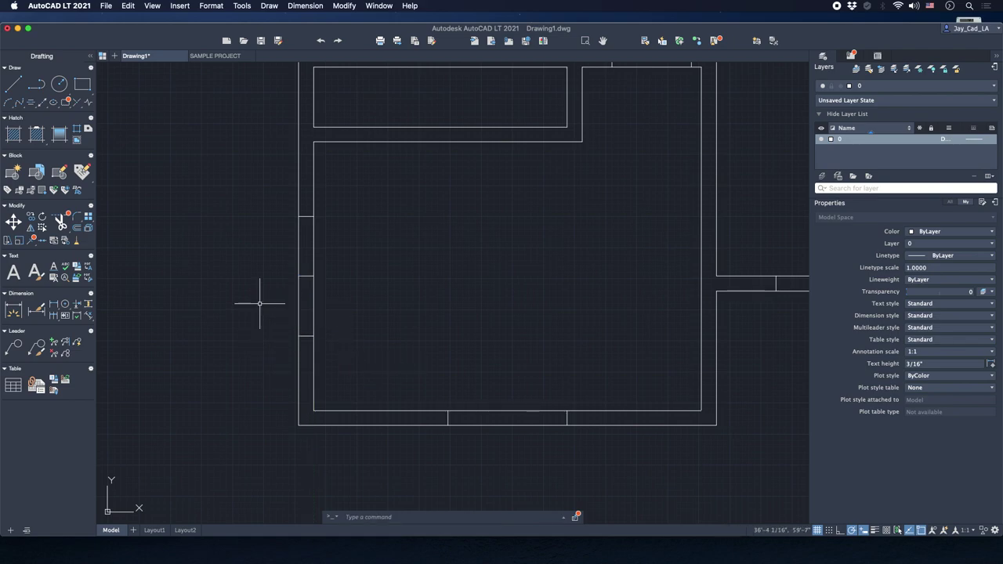
Select the original middle line on the left wall to remove it.
{"action": "left_click", "coordinate": [273, 257]}
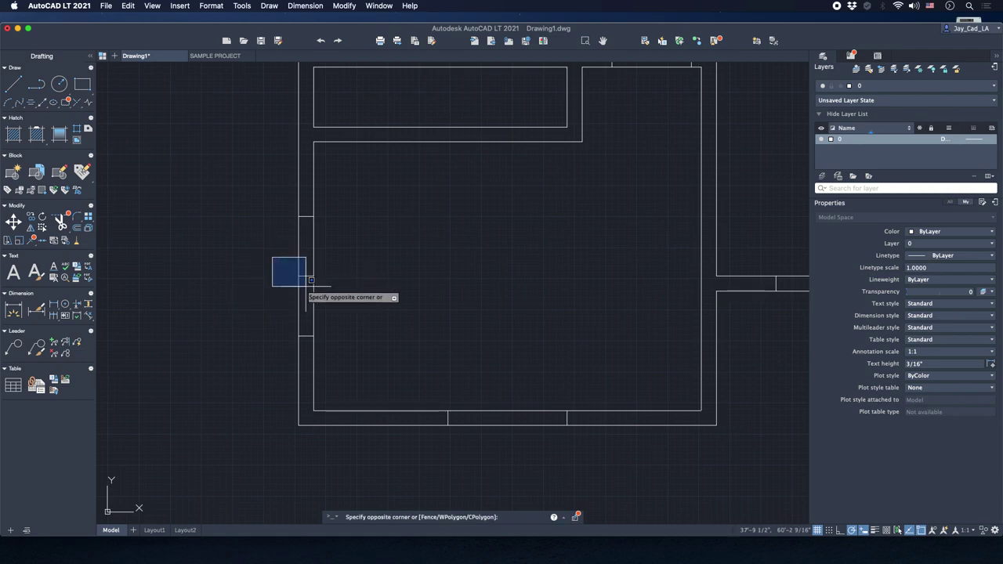
{"action": "left_click", "coordinate": [348, 298]}
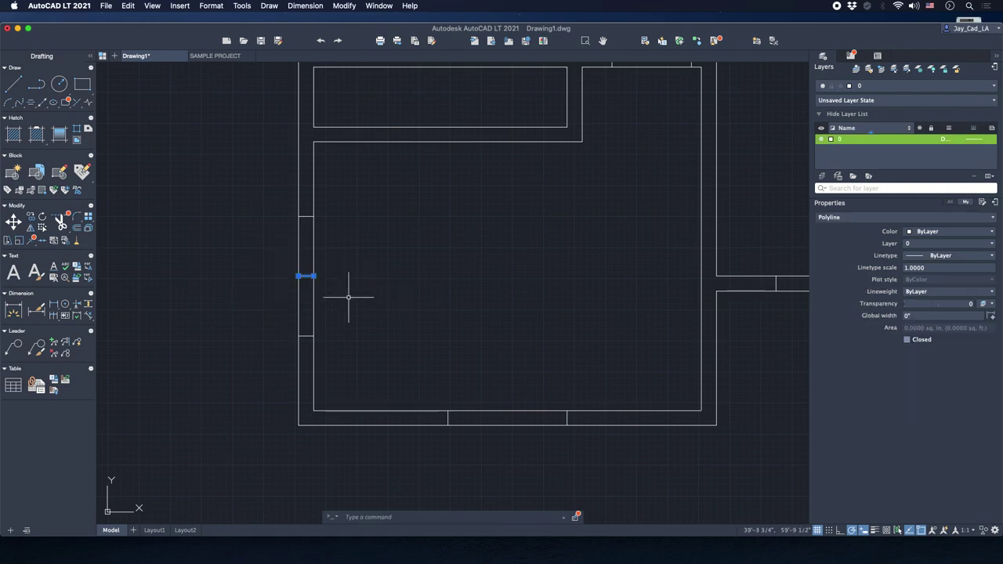
{"action": "scroll", "coordinate": [347, 291], "scroll_direction": "down", "scroll_amount": 2}
{"action": "key", "text": "Escape"}
{"action": "scroll", "coordinate": [404, 247], "scroll_direction": "down", "scroll_amount": 1}
{"action": "mouse_move", "coordinate": [404, 248]}
{"action": "middle_mouse_down"}
{"action": "mouse_move", "coordinate": [358, 340]}
{"action": "mouse_move", "coordinate": [358, 222]}
{"action": "mouse_move", "coordinate": [390, 253]}
{"action": "middle_mouse_up"}
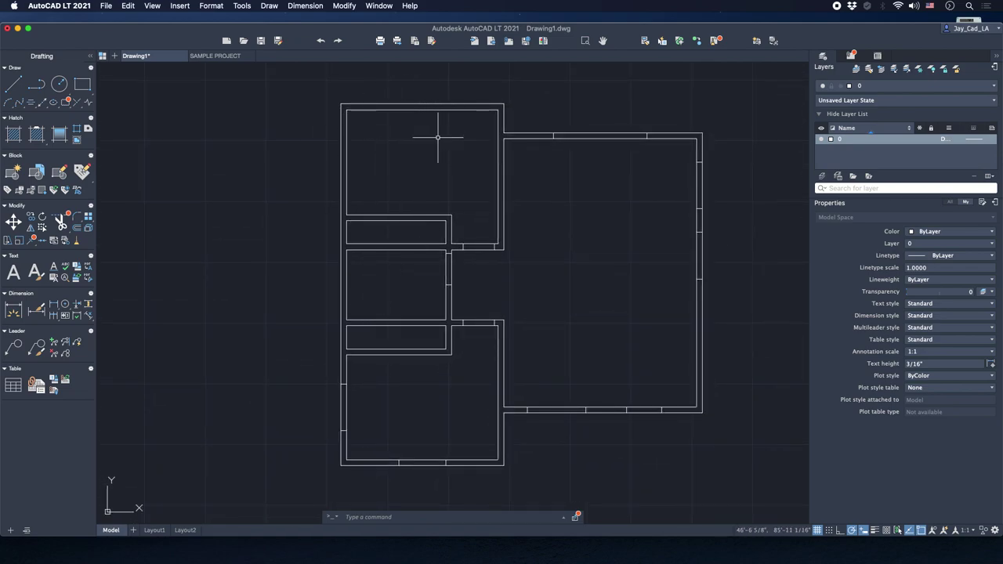
{"action": "scroll", "coordinate": [345, 255], "scroll_direction": "down", "scroll_amount": 3}
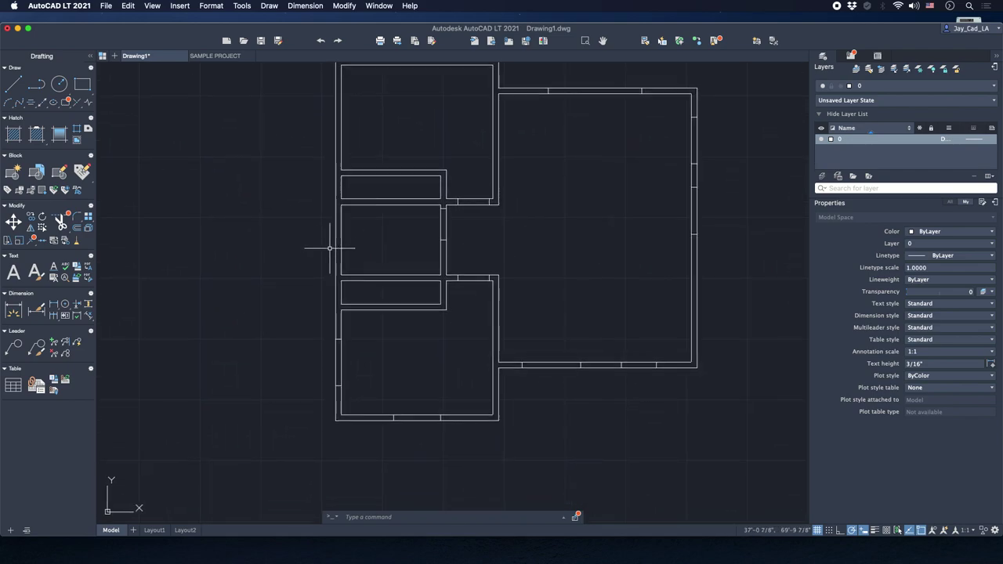
{"action": "left_click", "coordinate": [320, 330]}
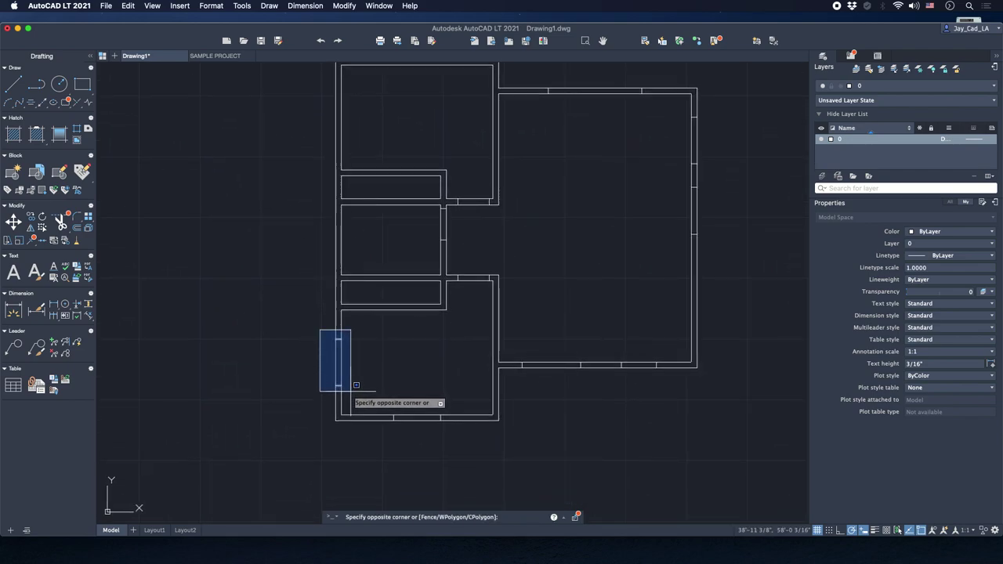
{"action": "left_click", "coordinate": [332, 381]}
{"action": "scroll", "coordinate": [321, 380], "scroll_direction": "up", "scroll_amount": 3}
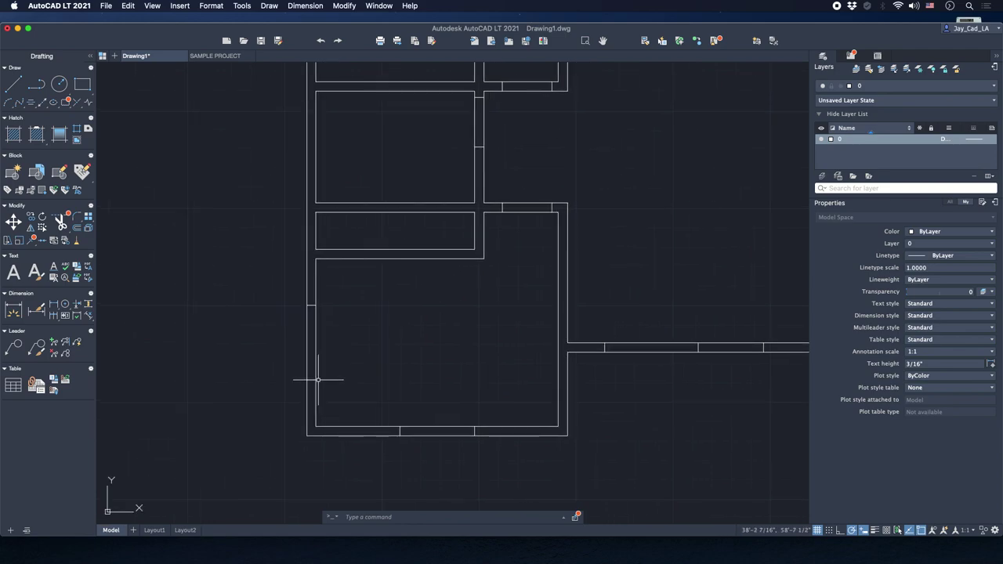
{"action": "scroll", "coordinate": [311, 306], "scroll_direction": "up", "scroll_amount": 4}
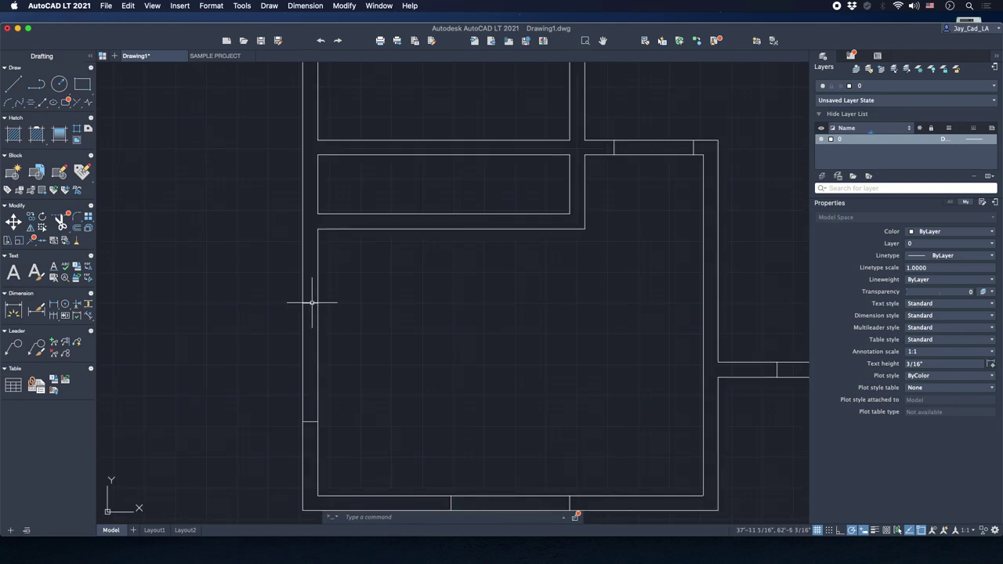
{"action": "left_click", "coordinate": [311, 304]}
{"action": "scroll", "coordinate": [329, 286], "scroll_direction": "down", "scroll_amount": 4}
{"action": "scroll", "coordinate": [323, 371], "scroll_direction": "up", "scroll_amount": 4}
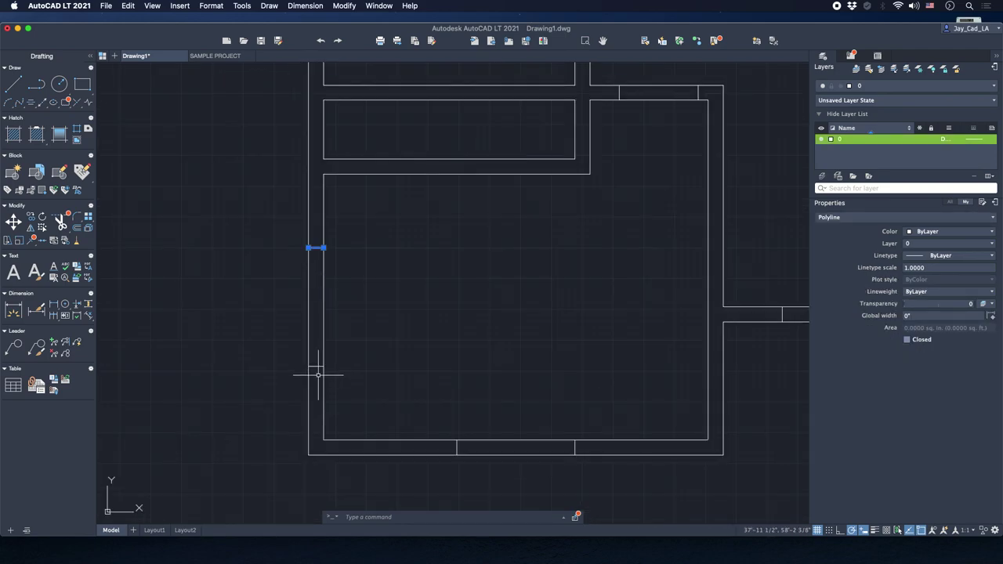
{"action": "scroll", "coordinate": [337, 325], "scroll_direction": "down", "scroll_amount": 4}
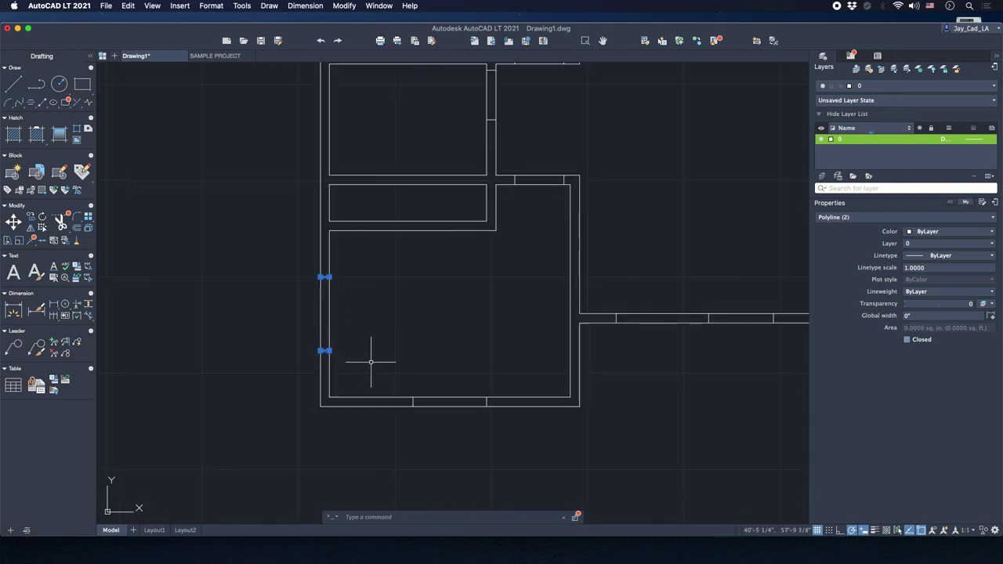
{"action": "scroll", "coordinate": [410, 403], "scroll_direction": "up", "scroll_amount": 4}
{"action": "left_click", "coordinate": [535, 401]}
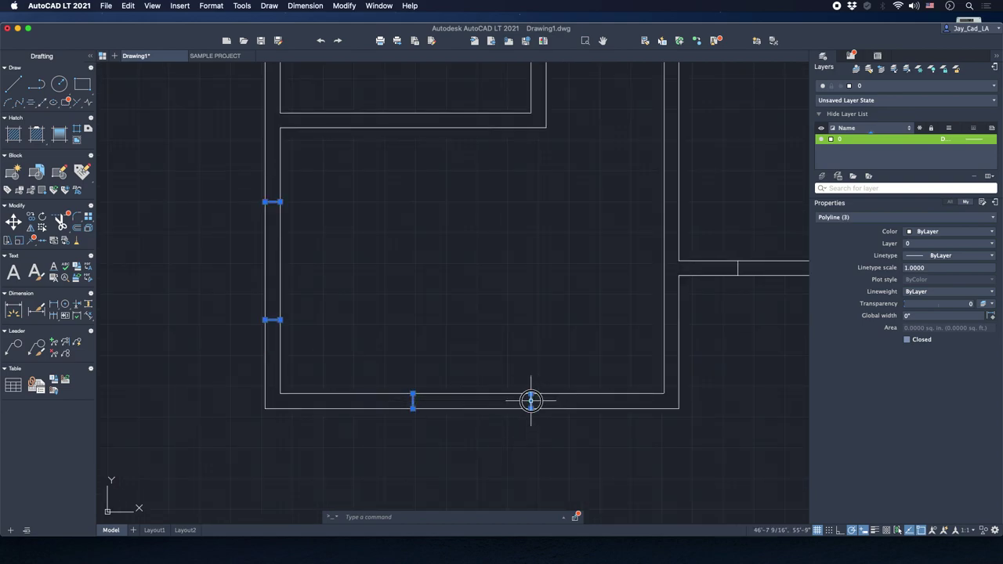
{"action": "scroll", "coordinate": [437, 325], "scroll_direction": "down", "scroll_amount": 4}
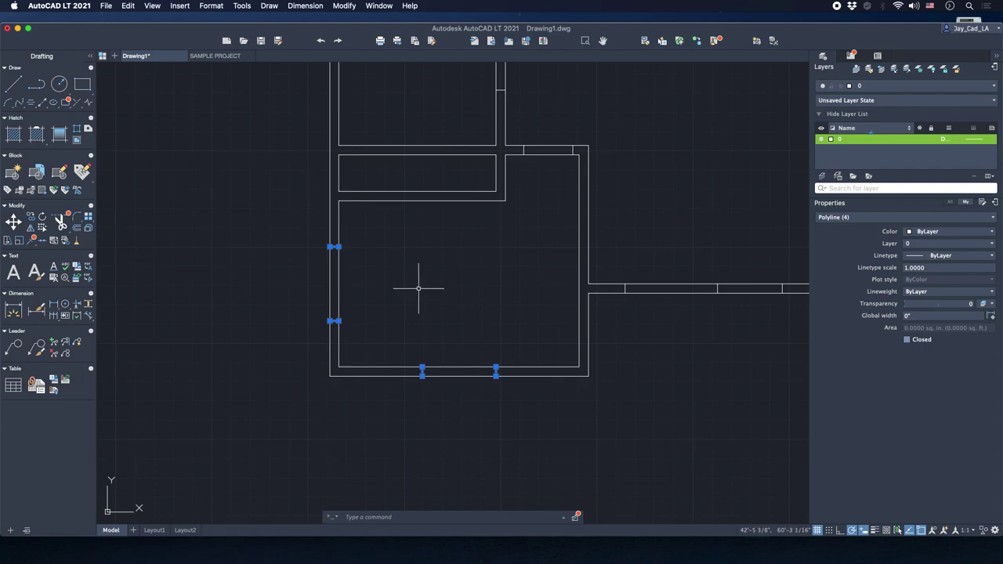
{"action": "key", "text": "Escape"}
{"action": "middle_click_drag", "start_coordinate": [299, 261], "coordinate": [302, 290]}
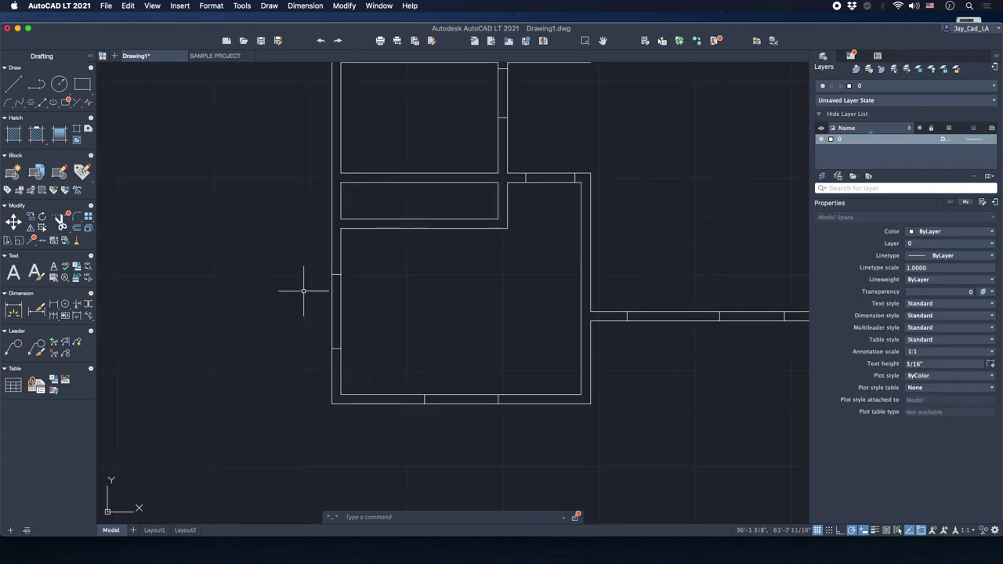
{"action": "scroll", "coordinate": [206, 249], "scroll_direction": "down", "scroll_amount": 3}
{"action": "middle_click_drag", "start_coordinate": [206, 245], "coordinate": [222, 278]}
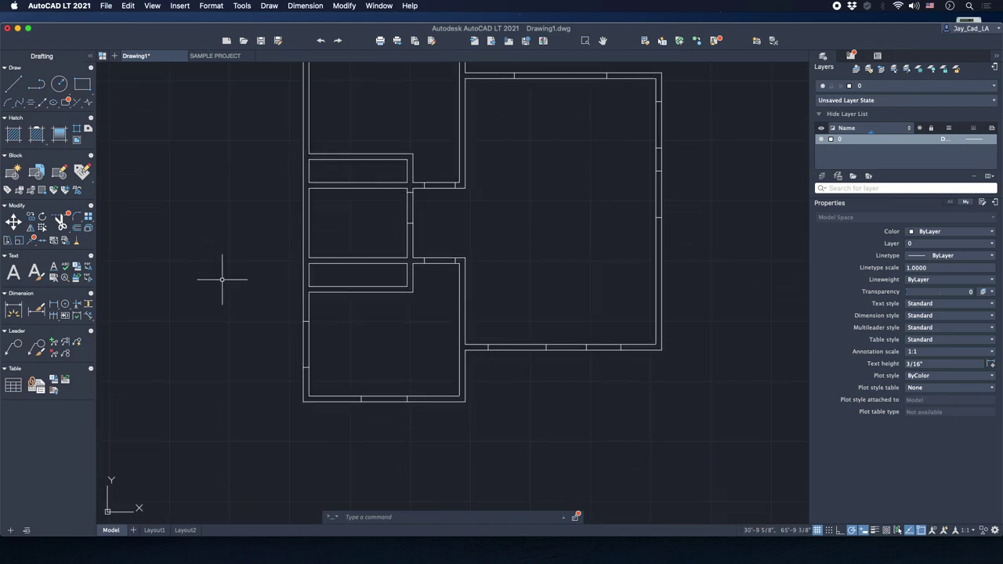
{"action": "scroll", "coordinate": [244, 364], "scroll_direction": "up", "scroll_amount": 3}
{"action": "middle_click_drag", "start_coordinate": [246, 376], "coordinate": [240, 332]}
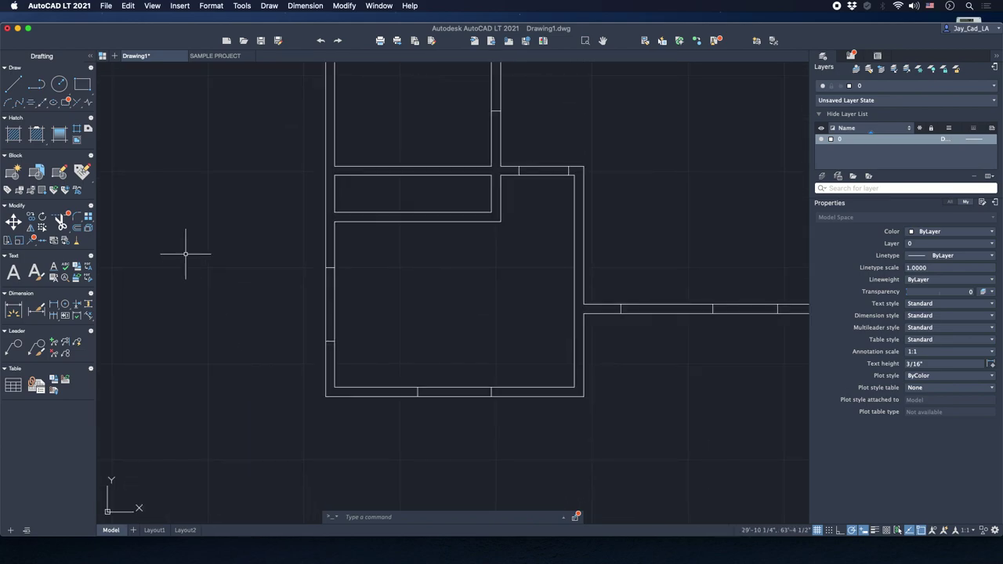
Drag several selection boxes on empty canvas left of the plan, catching nothing.
{"action": "left_click", "coordinate": [155, 206]}
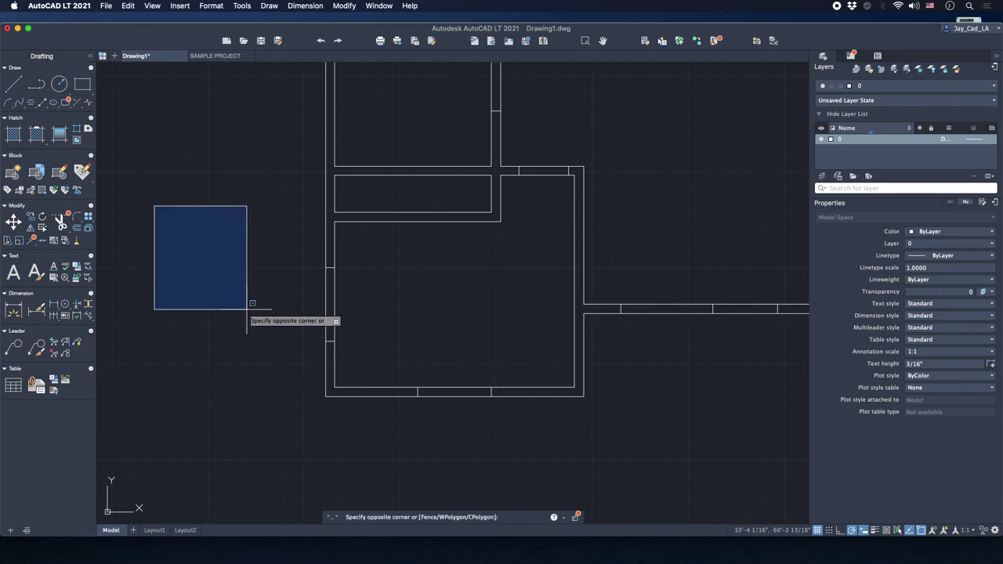
{"action": "middle_click_drag", "start_coordinate": [249, 308], "coordinate": [331, 314]}
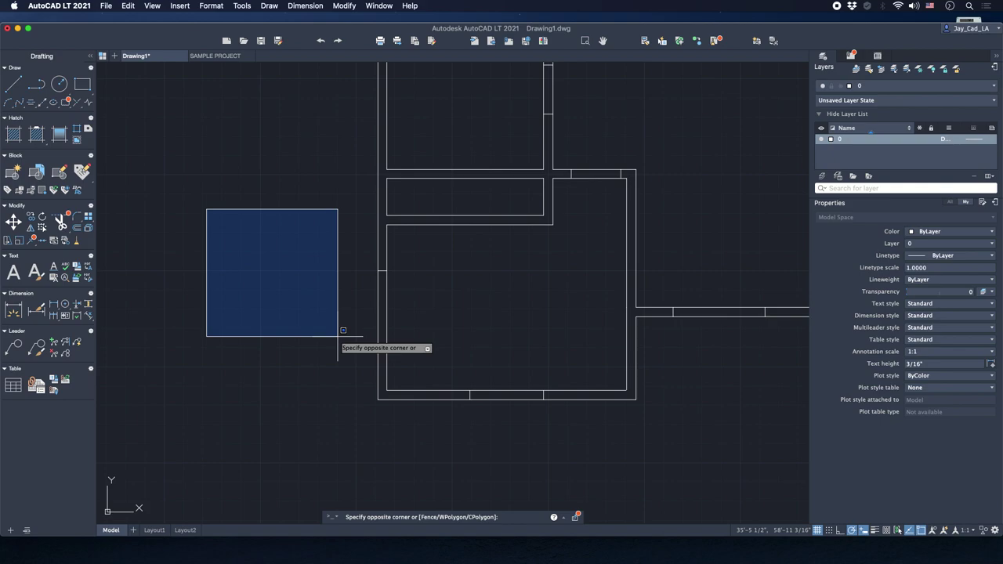
{"action": "left_click", "coordinate": [138, 314]}
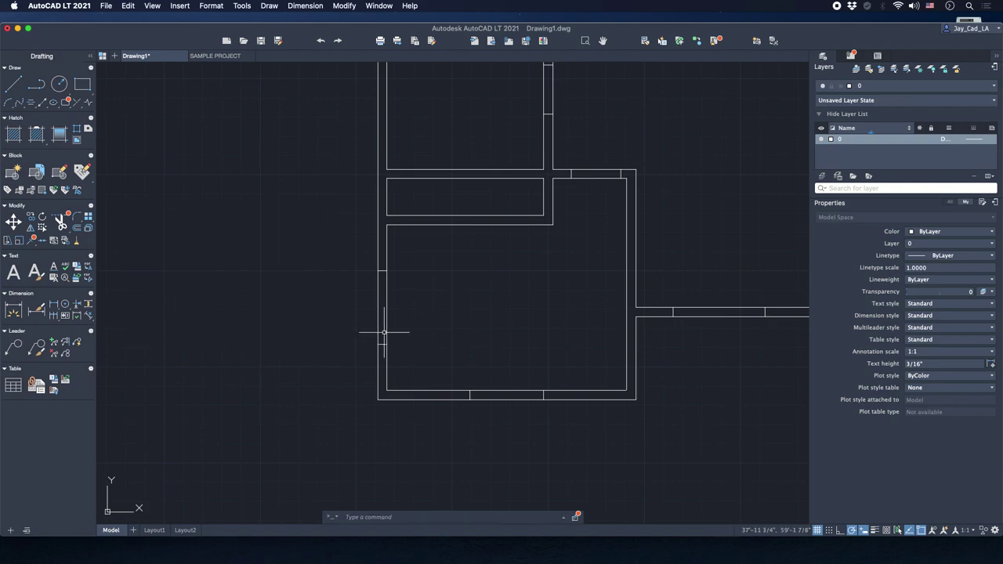
{"action": "middle_click_drag", "start_coordinate": [347, 313], "coordinate": [298, 306]}
{"action": "left_click", "coordinate": [191, 204]}
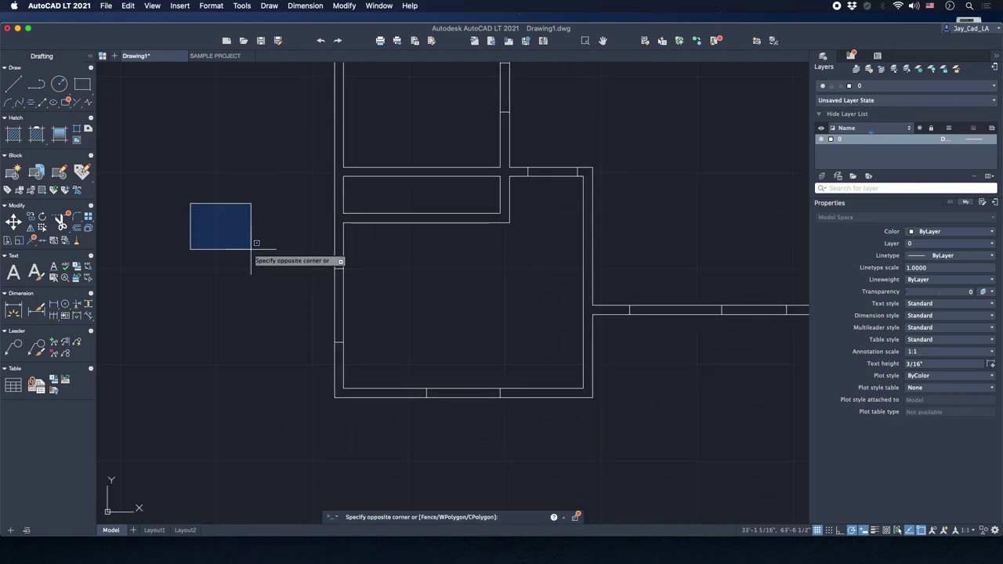
{"action": "left_click", "coordinate": [143, 263]}
{"action": "left_click", "coordinate": [153, 195]}
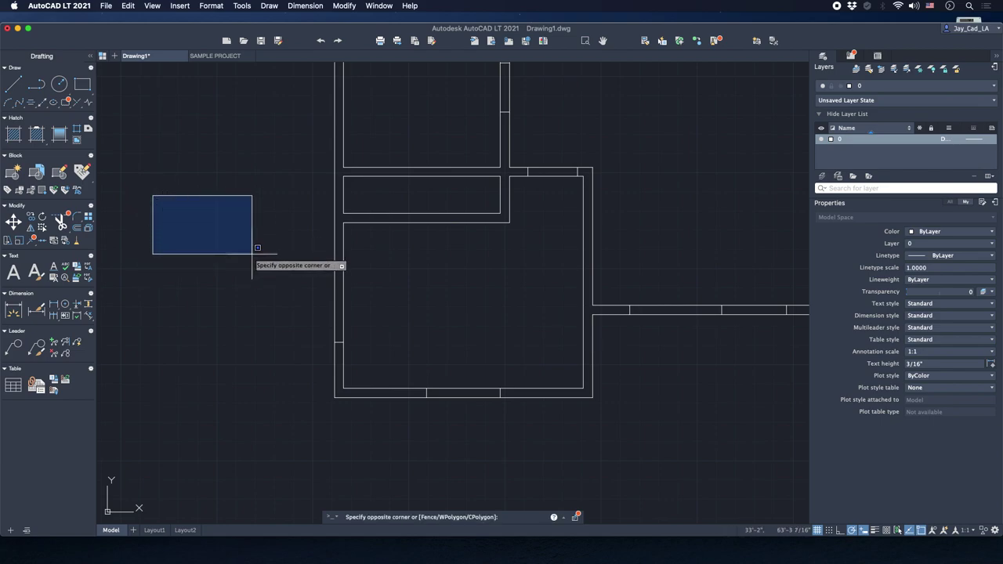
{"action": "middle_click_drag", "start_coordinate": [252, 253], "coordinate": [394, 263]}
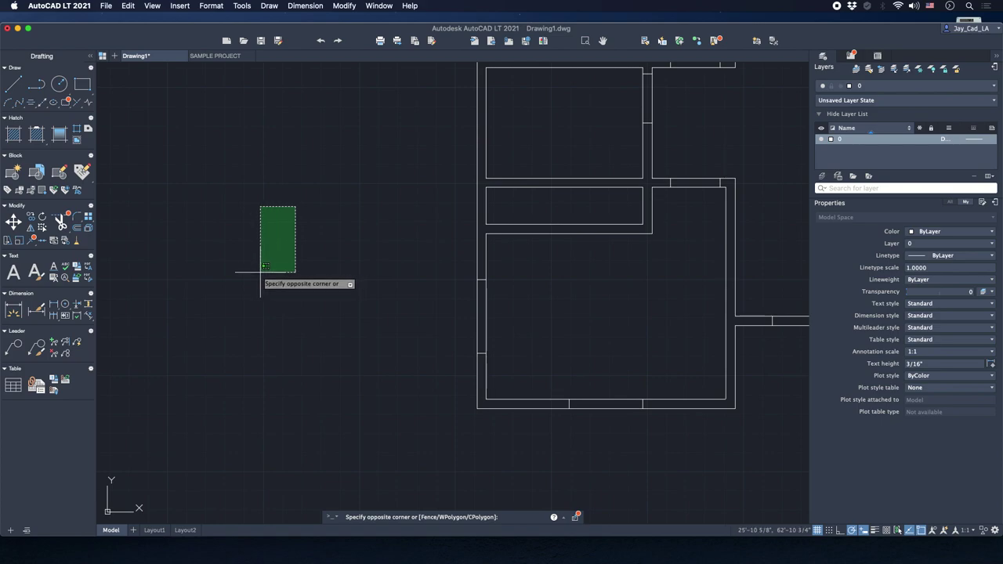
{"action": "left_click", "coordinate": [192, 273]}
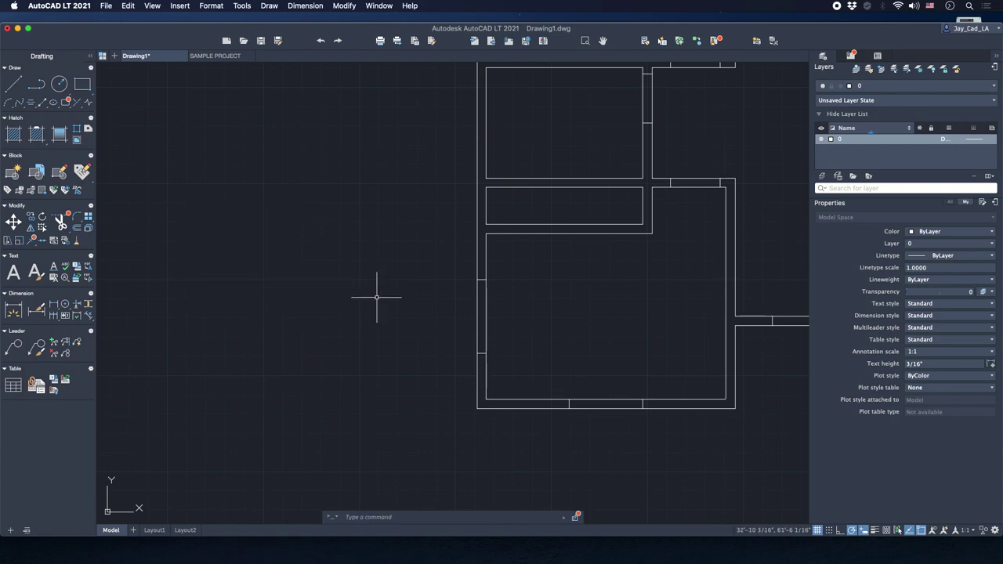
Window-select the left-wall jamb and crossing-select the three wall polylines at the room's lower-left corner.
{"action": "left_click", "coordinate": [450, 262]}
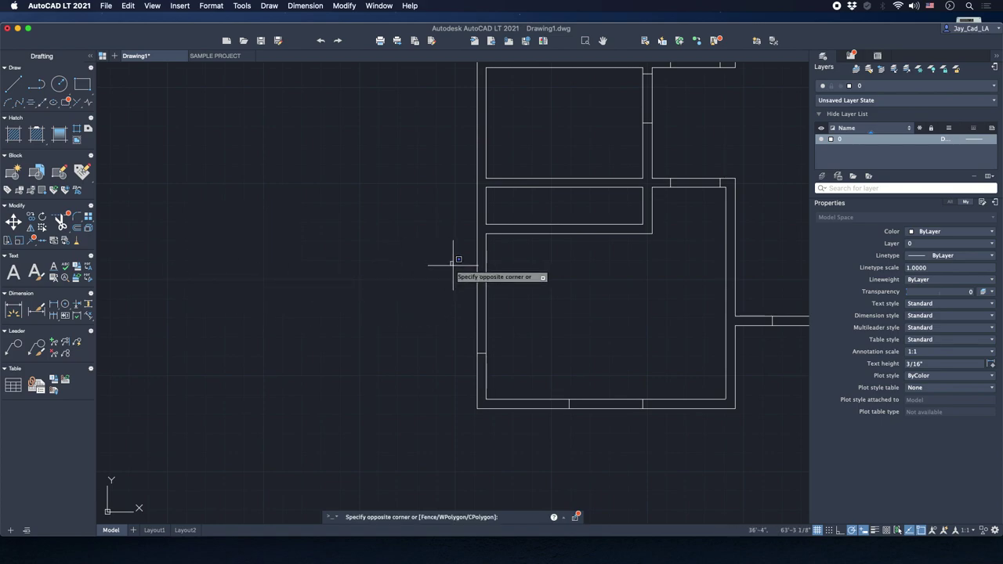
{"action": "left_click", "coordinate": [508, 298]}
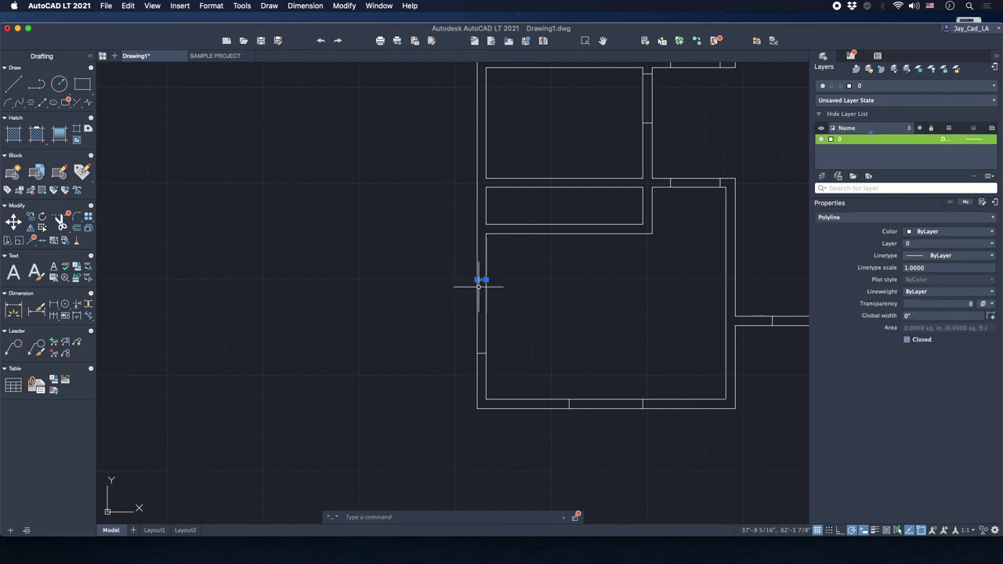
{"action": "middle_click_drag", "start_coordinate": [455, 282], "coordinate": [359, 259]}
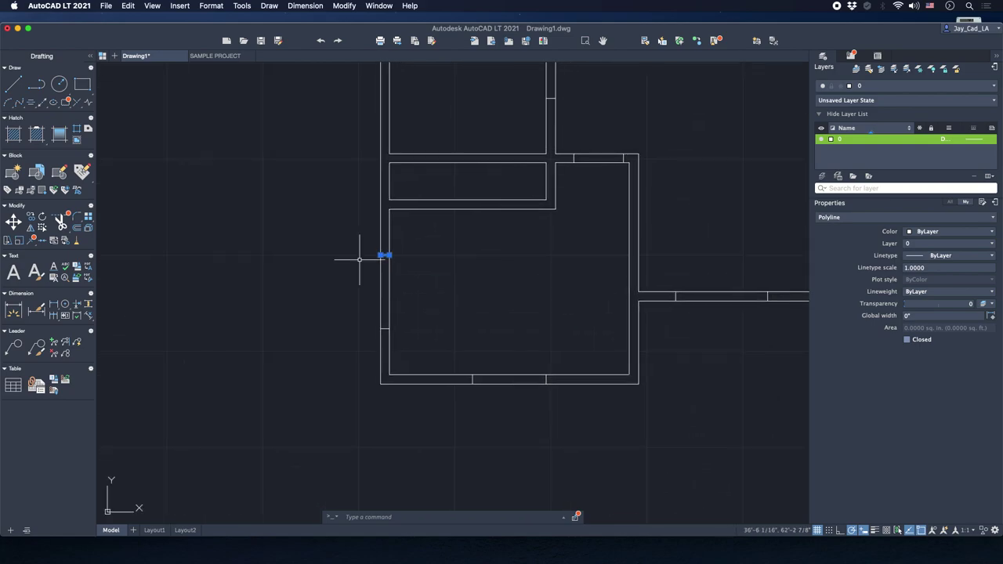
{"action": "left_click", "coordinate": [442, 343]}
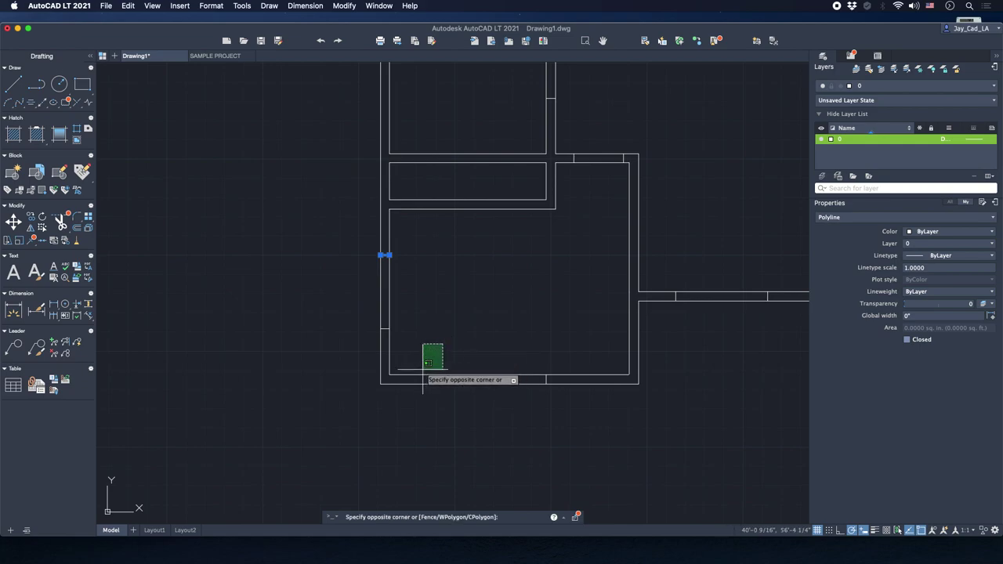
{"action": "left_click", "coordinate": [350, 406]}
Bring the lower-left room into view and open the context menu of editing actions.
{"action": "scroll", "coordinate": [331, 352], "scroll_direction": "down", "scroll_amount": 4}
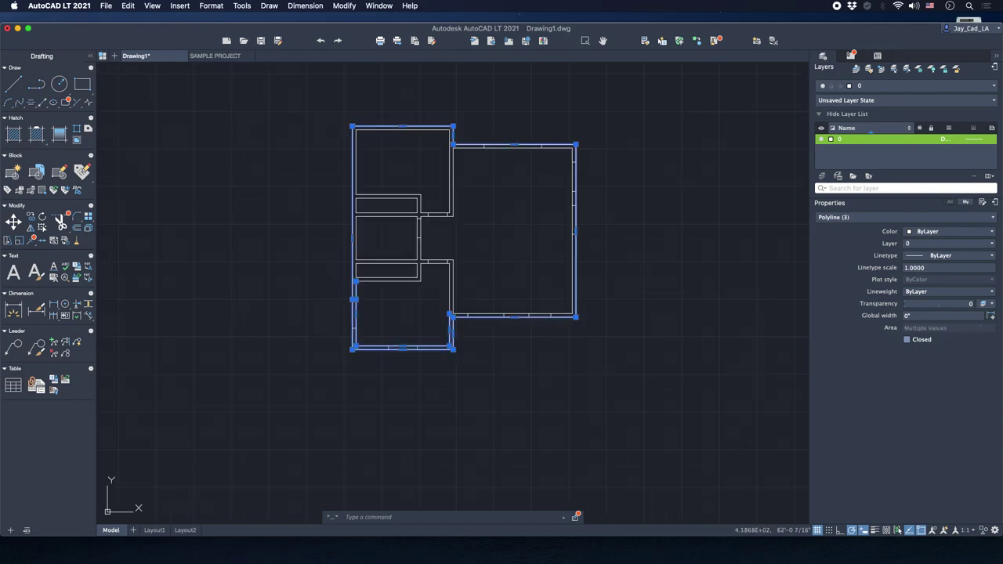
{"action": "middle_click_drag", "start_coordinate": [332, 302], "coordinate": [334, 333]}
{"action": "scroll", "coordinate": [353, 376], "scroll_direction": "up", "scroll_amount": 4}
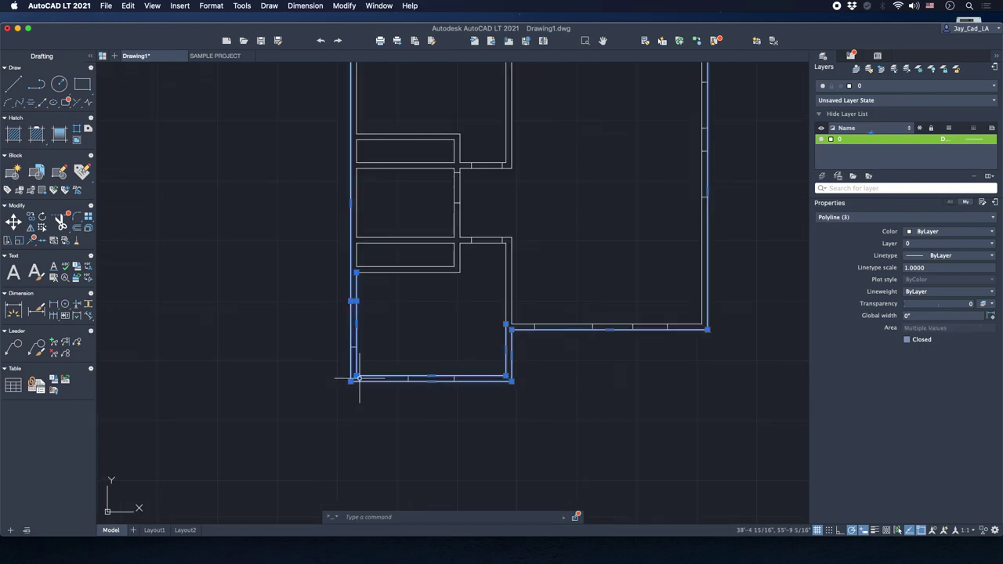
{"action": "scroll", "coordinate": [384, 371], "scroll_direction": "up", "scroll_amount": 2}
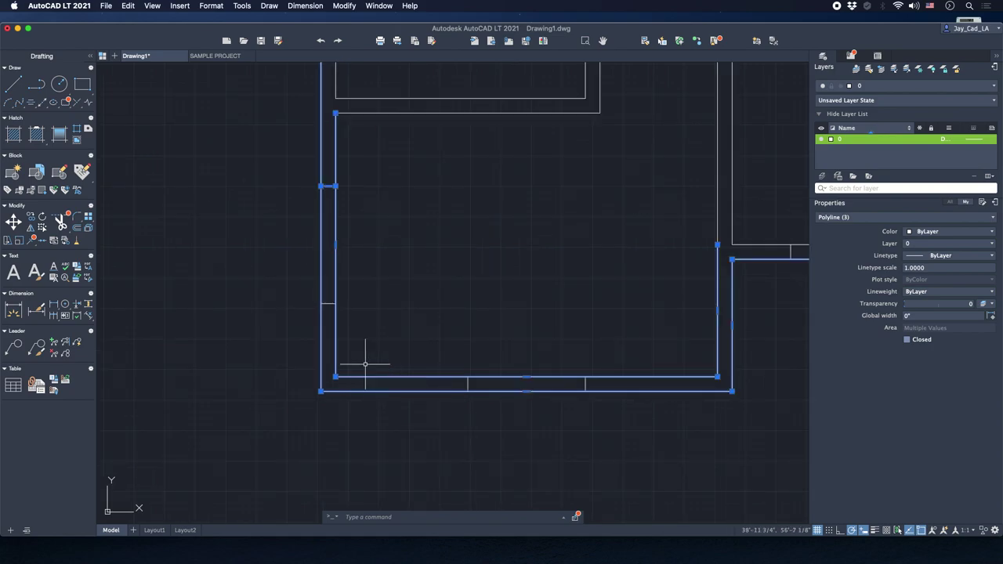
{"action": "middle_click_drag", "start_coordinate": [465, 206], "coordinate": [416, 229]}
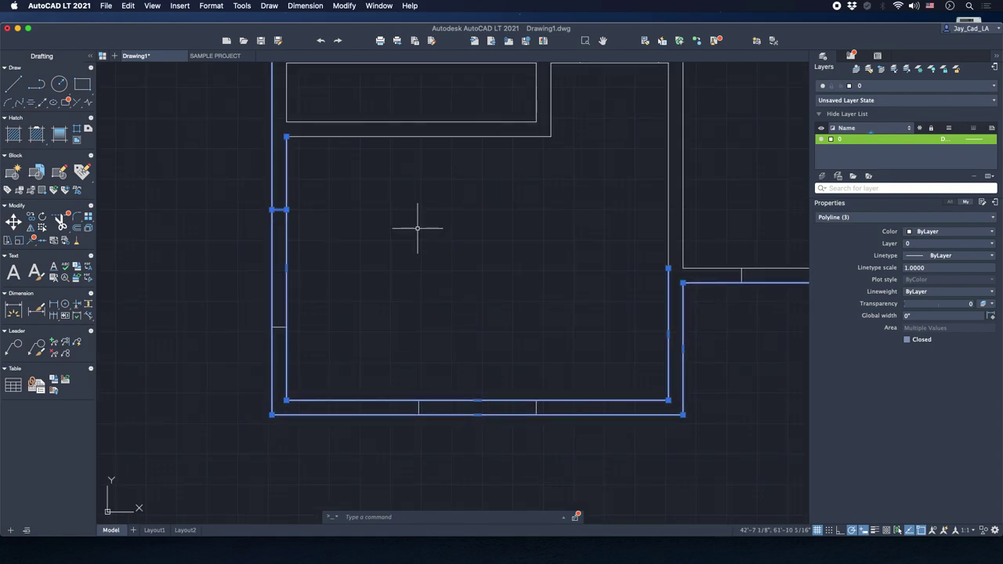
{"action": "scroll", "coordinate": [417, 229], "scroll_direction": "down", "scroll_amount": 2}
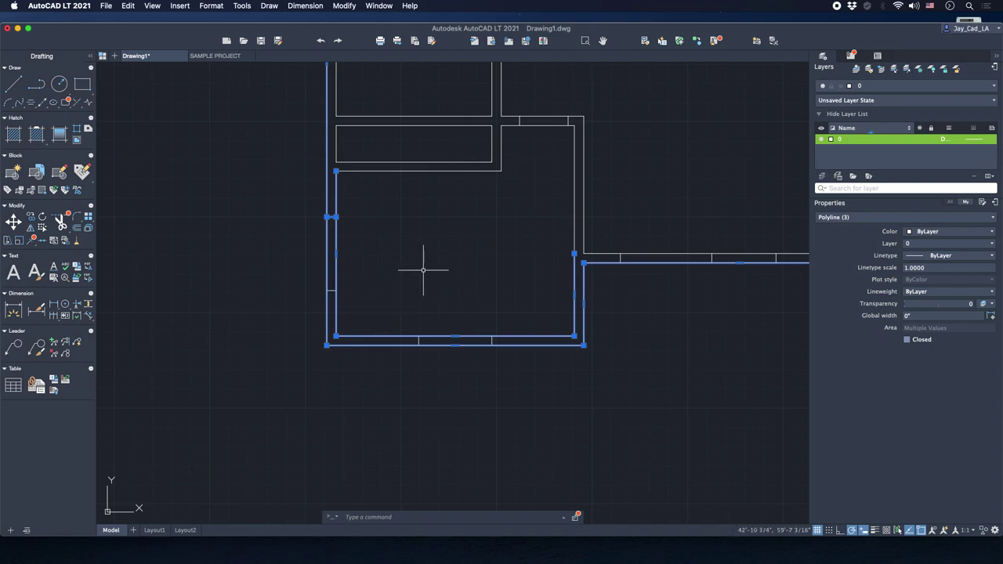
{"action": "right_click", "coordinate": [410, 202]}
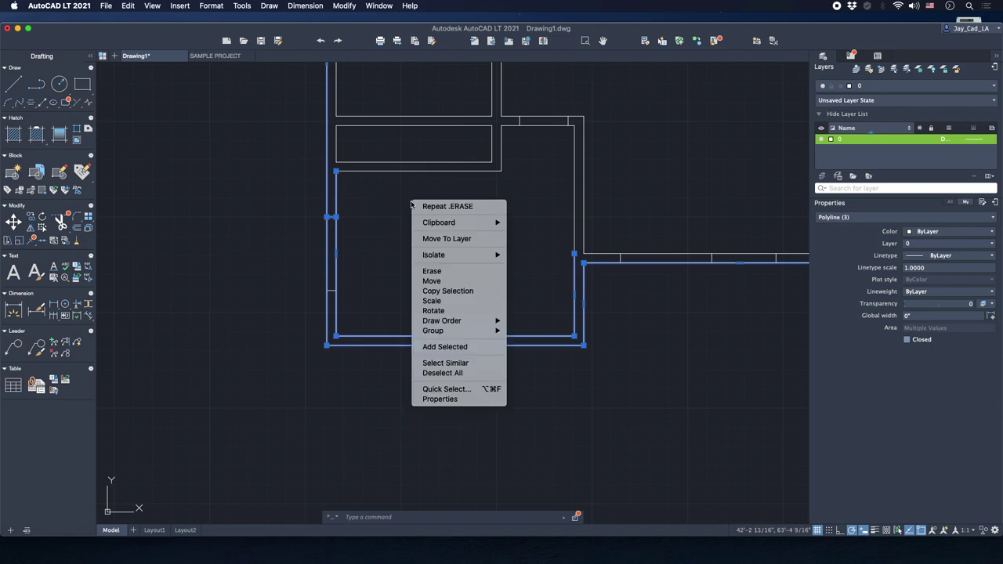
Deselect all, then window-select the two left-wall jambs and the two bottom-wall jambs.
{"action": "left_click", "coordinate": [453, 375]}
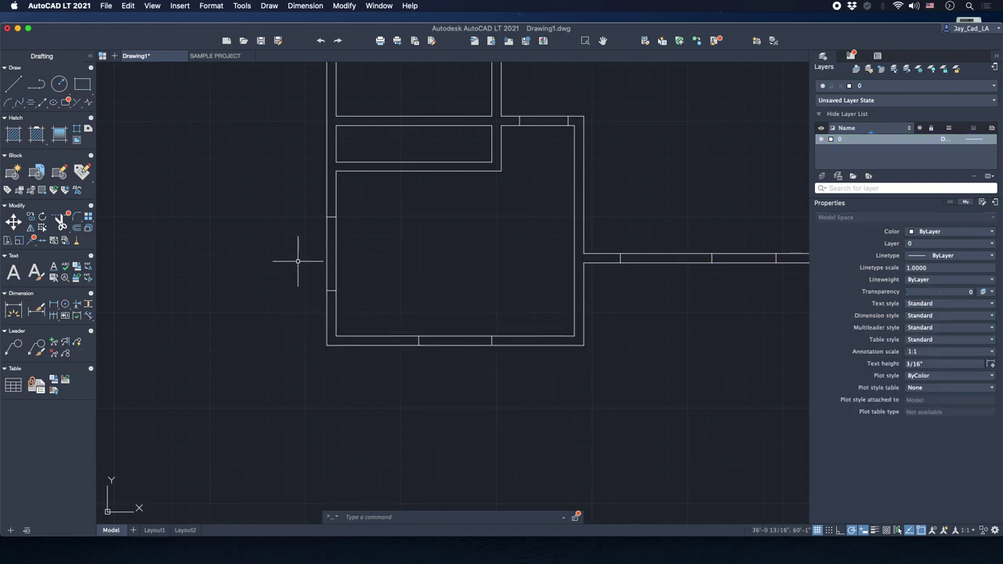
{"action": "left_click", "coordinate": [300, 205]}
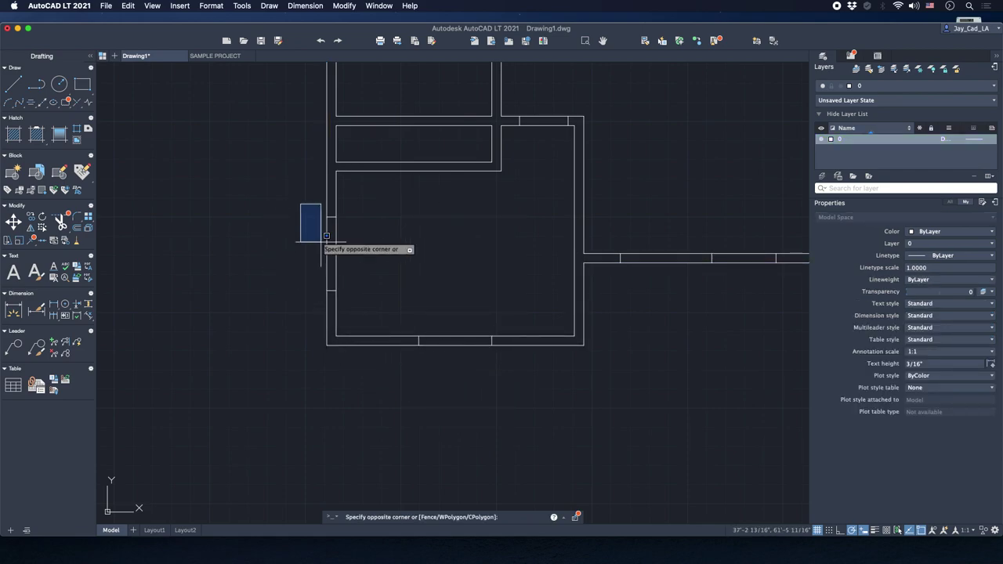
{"action": "left_click", "coordinate": [353, 301]}
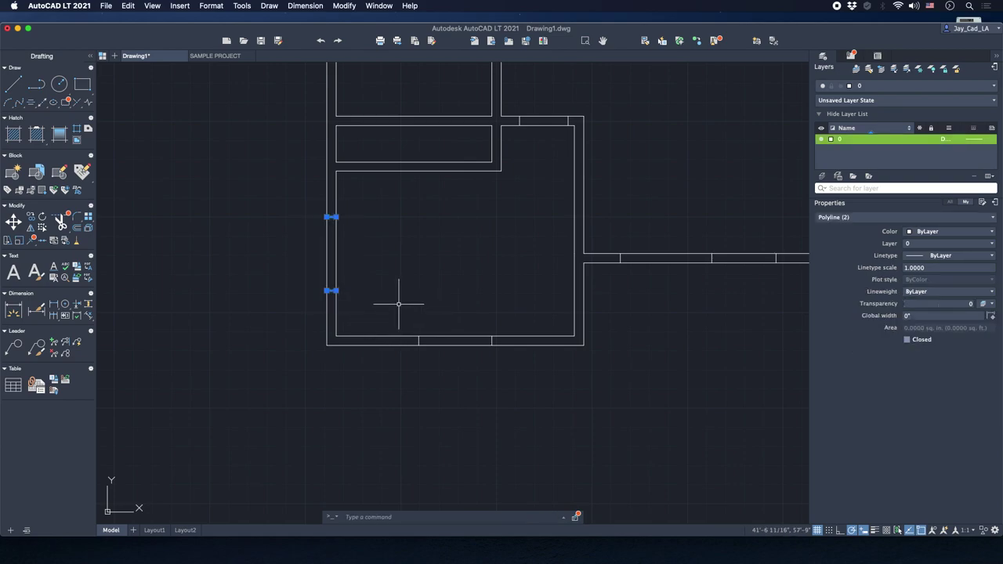
{"action": "left_click", "coordinate": [399, 304]}
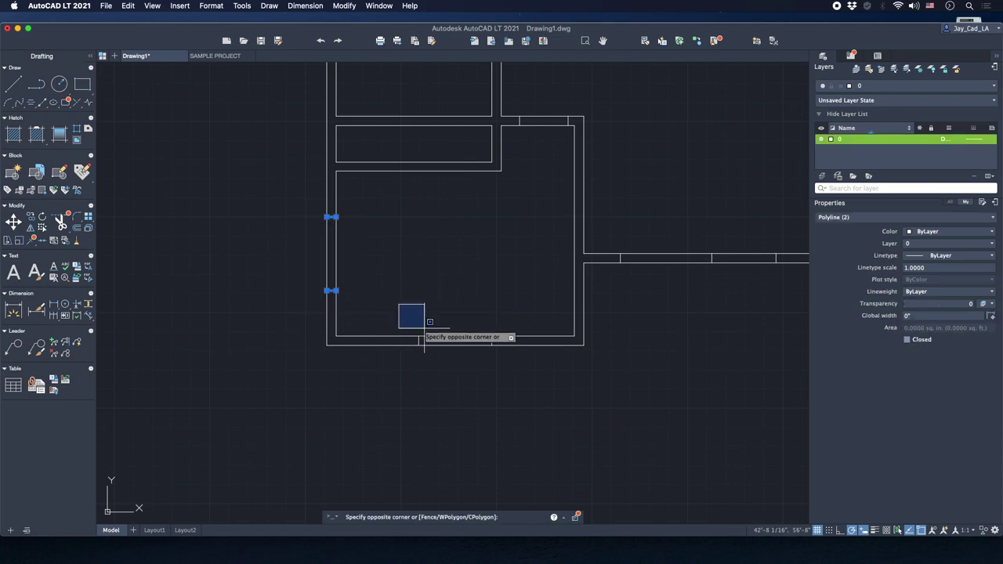
{"action": "left_click", "coordinate": [519, 367]}
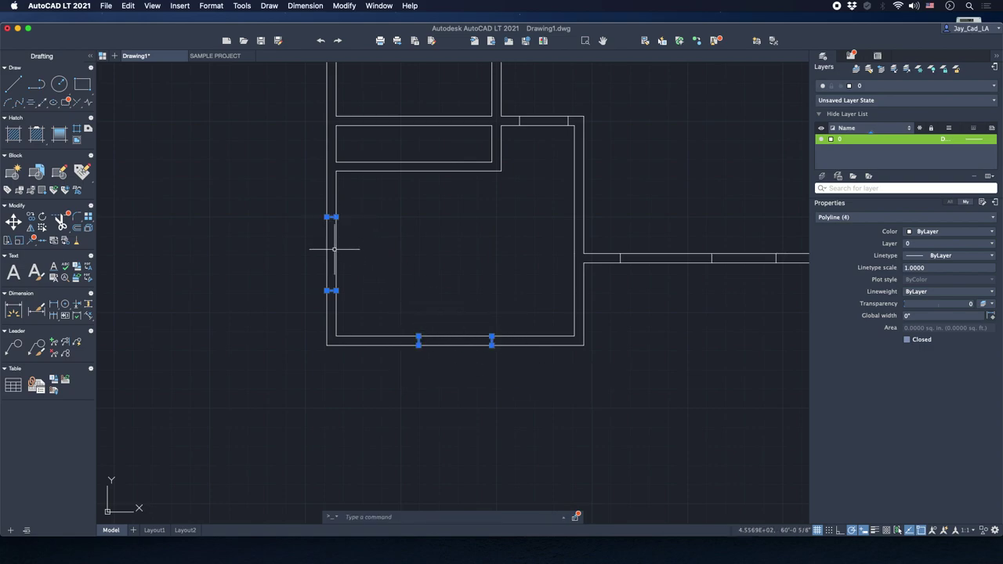
{"action": "scroll", "coordinate": [384, 306], "scroll_direction": "down", "scroll_amount": 3}
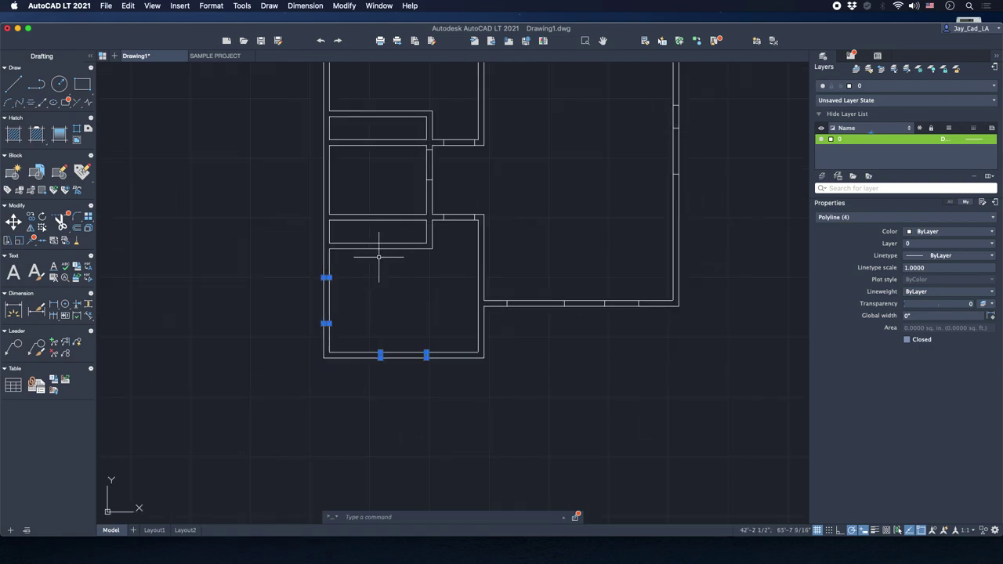
{"action": "middle_click_drag", "start_coordinate": [368, 188], "coordinate": [352, 251]}
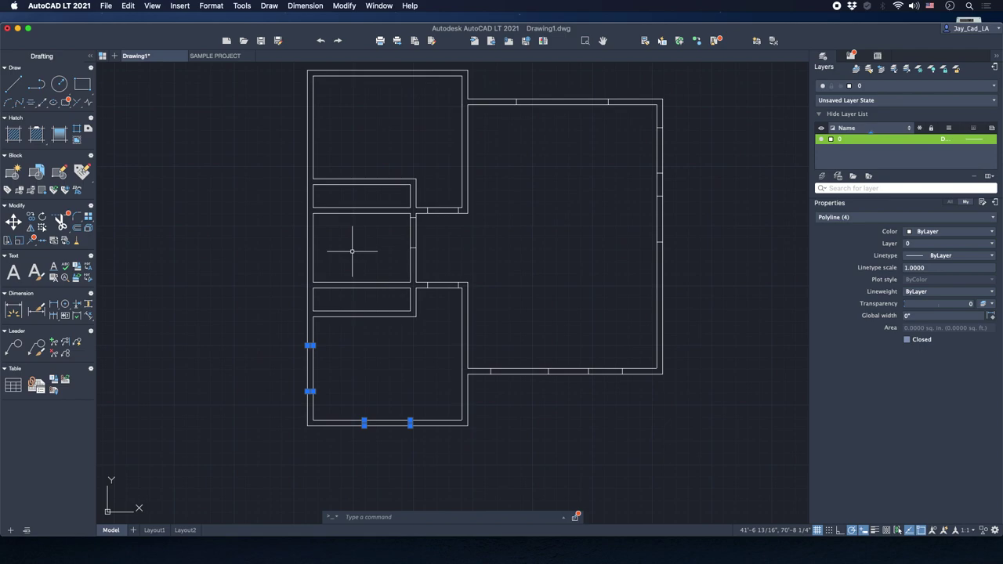
Mirror the four jambs about a horizontal line through the left wall's midpoint, keeping the originals.
{"action": "type", "text": "MI"}
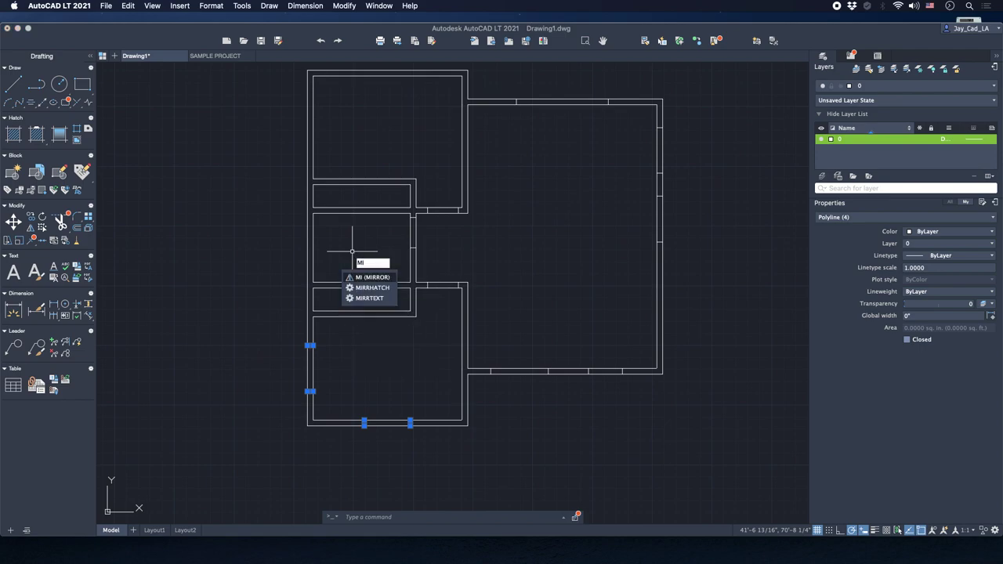
{"action": "key", "text": "Return"}
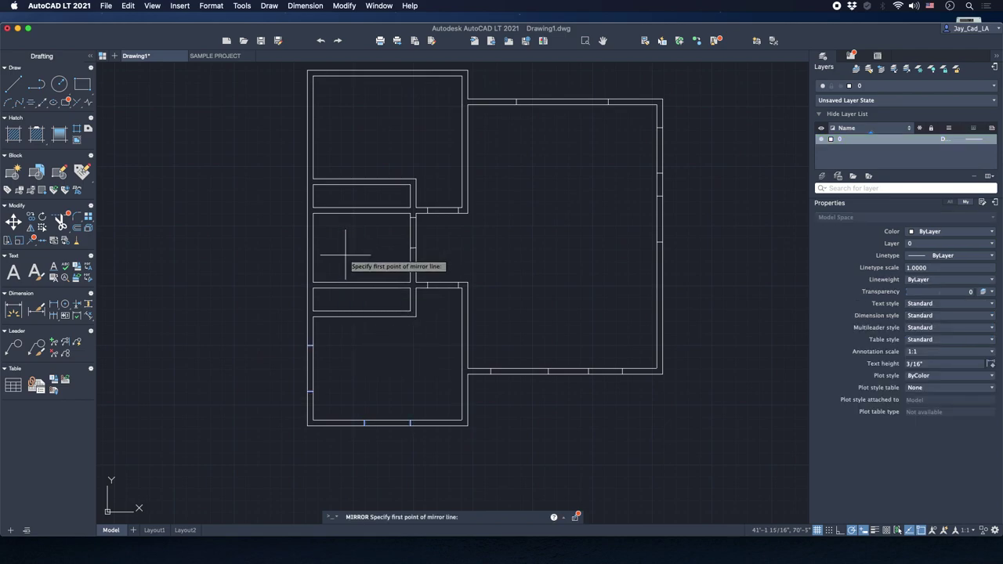
{"action": "left_click", "coordinate": [307, 248]}
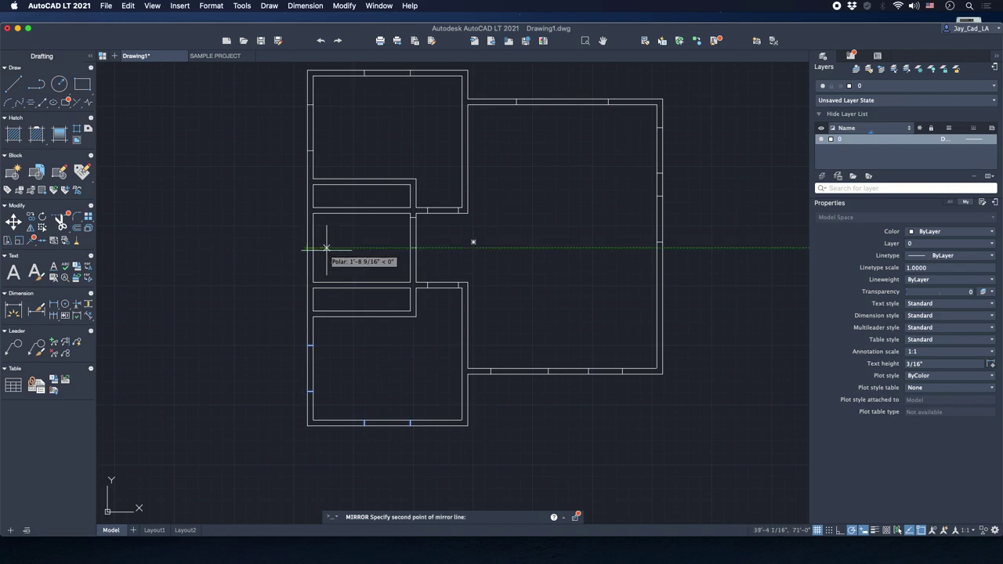
{"action": "left_click", "coordinate": [356, 248]}
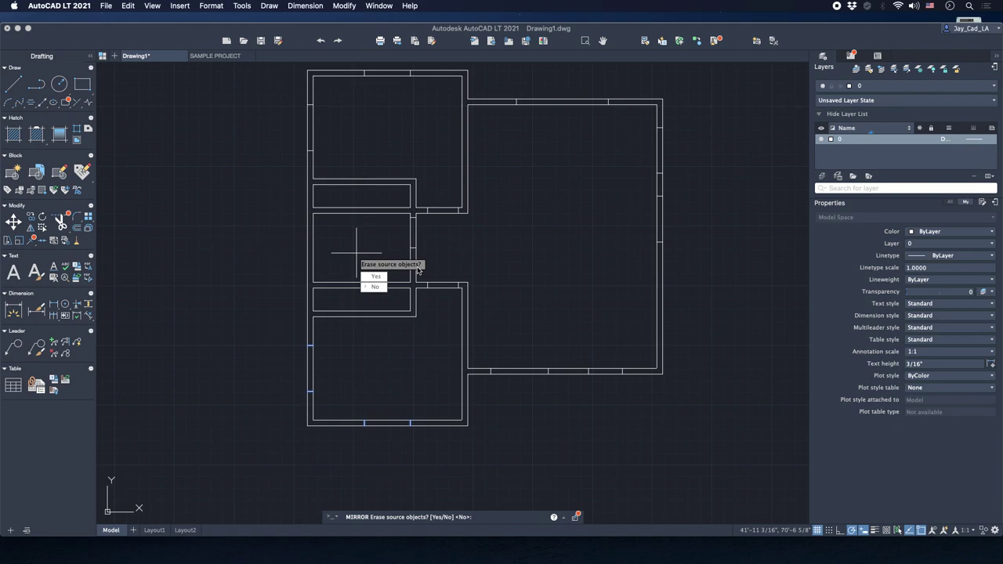
{"action": "left_click", "coordinate": [376, 288]}
Draw a short jamb polyline across the wall above the narrow room, starting 6 along it.
{"action": "scroll", "coordinate": [374, 253], "scroll_direction": "up", "scroll_amount": 2}
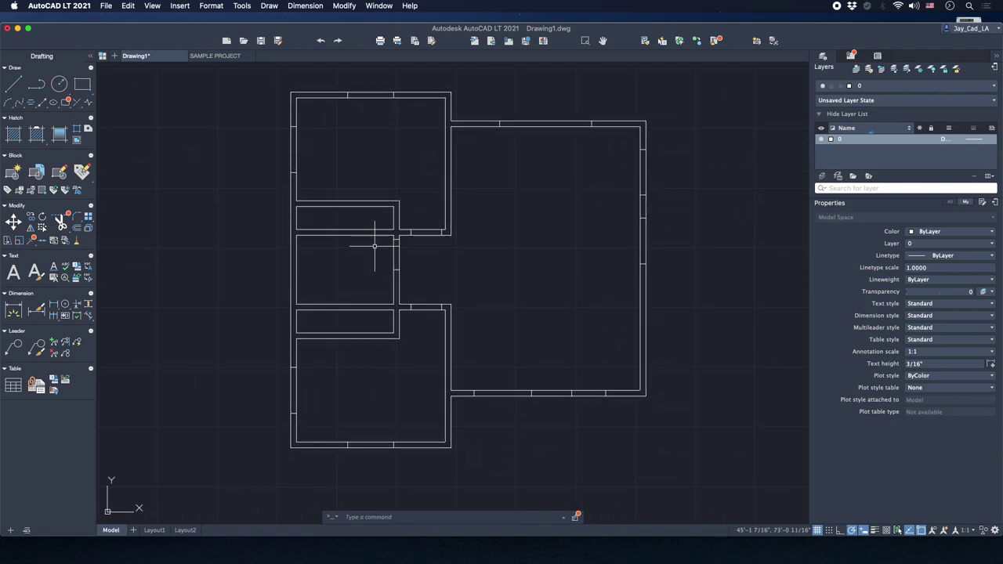
{"action": "middle_click_drag", "start_coordinate": [454, 257], "coordinate": [392, 268]}
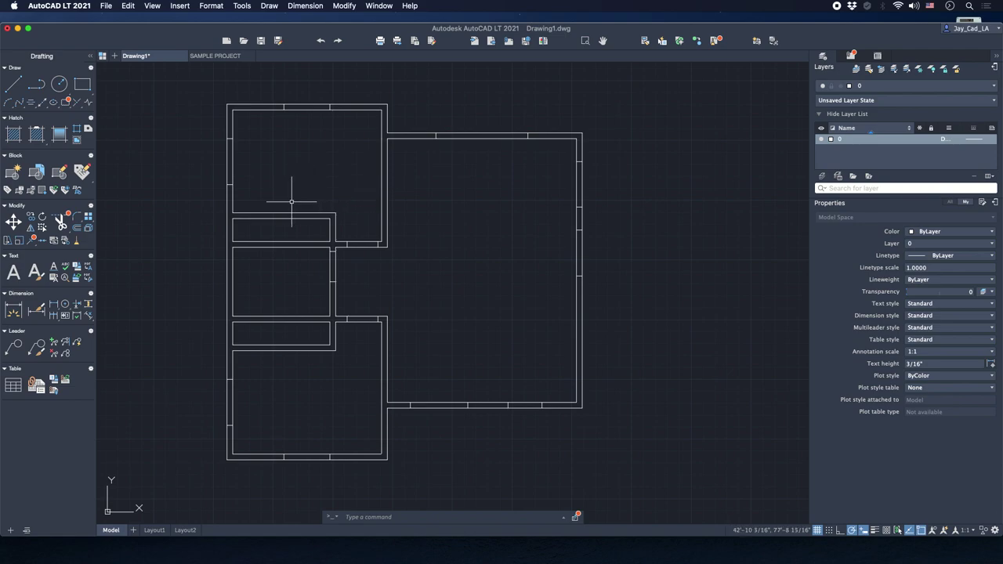
{"action": "scroll", "coordinate": [243, 213], "scroll_direction": "up", "scroll_amount": 2}
{"action": "middle_click_drag", "start_coordinate": [267, 209], "coordinate": [304, 246]}
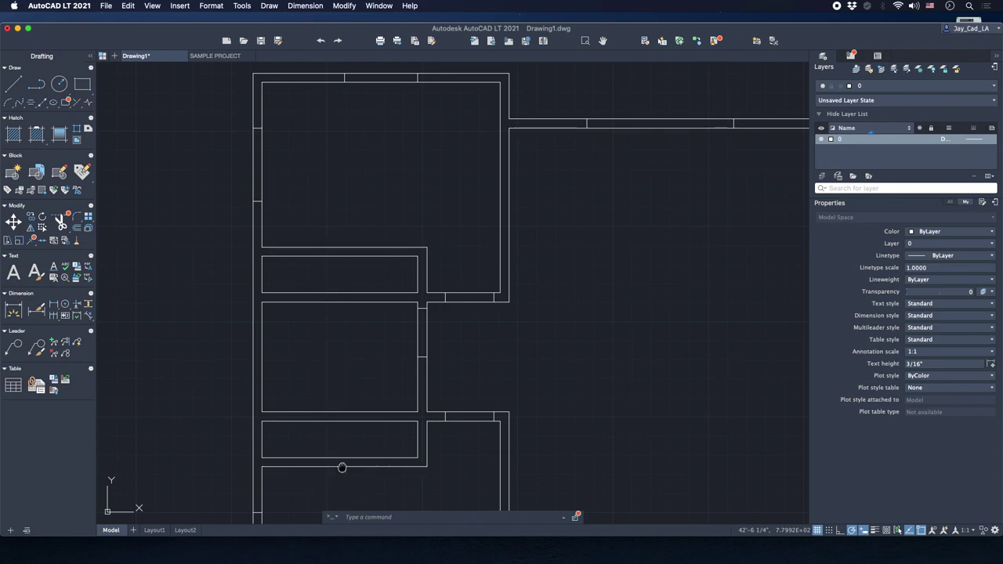
{"action": "middle_click_drag", "start_coordinate": [340, 468], "coordinate": [344, 404]}
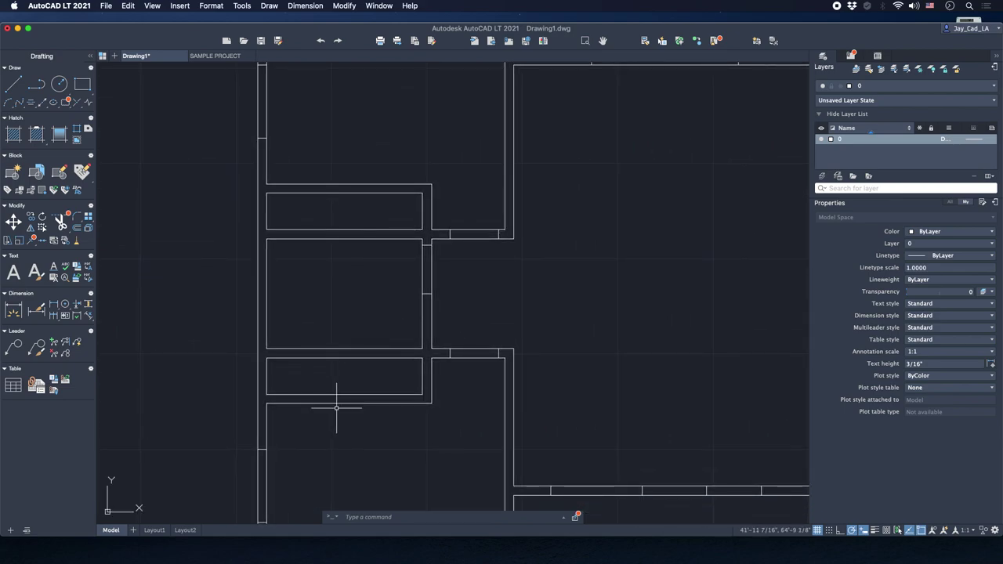
{"action": "middle_click_drag", "start_coordinate": [329, 224], "coordinate": [317, 273]}
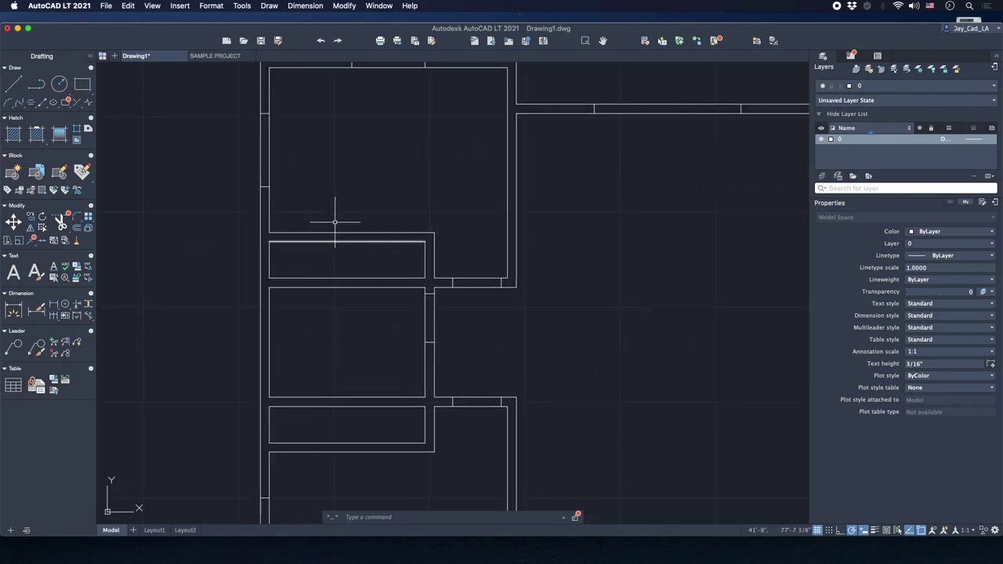
{"action": "scroll", "coordinate": [339, 218], "scroll_direction": "up", "scroll_amount": 2}
{"action": "type", "text": "pl"}
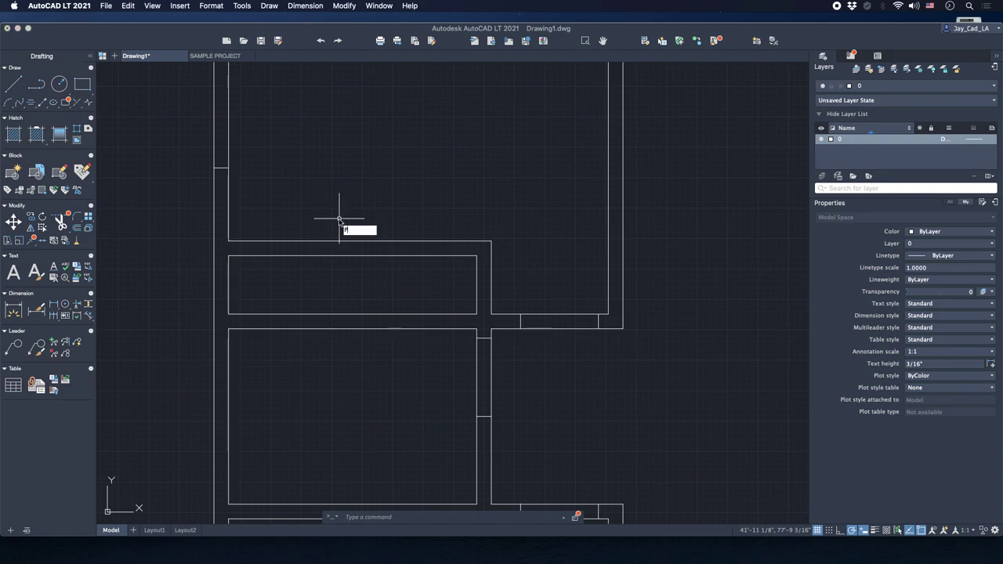
{"action": "key", "text": "Return"}
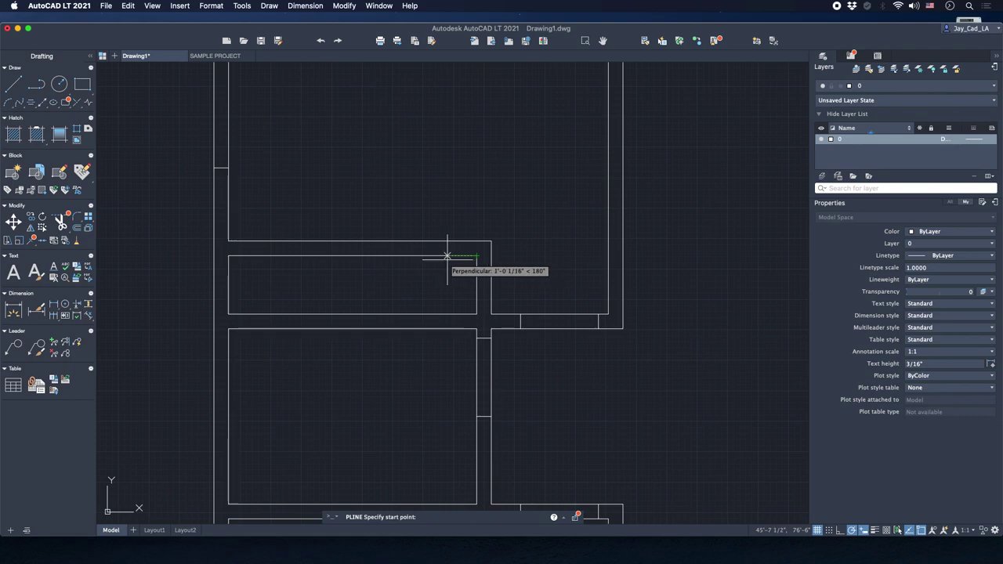
{"action": "type", "text": "6"}
{"action": "key", "text": "Return"}
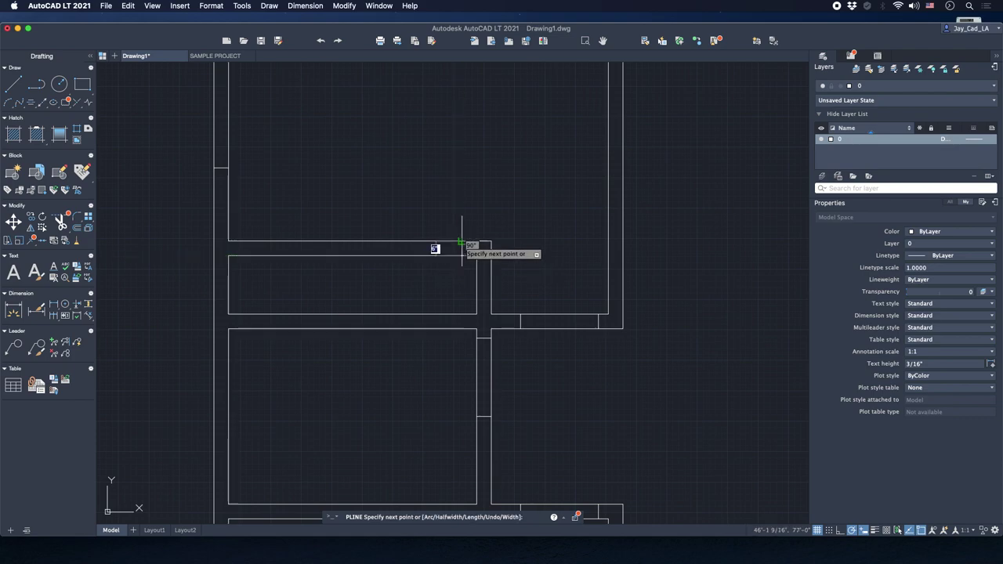
{"action": "key", "text": "Escape"}
Copy the new jamb line 6' to the left along the wall.
{"action": "left_click", "coordinate": [445, 221]}
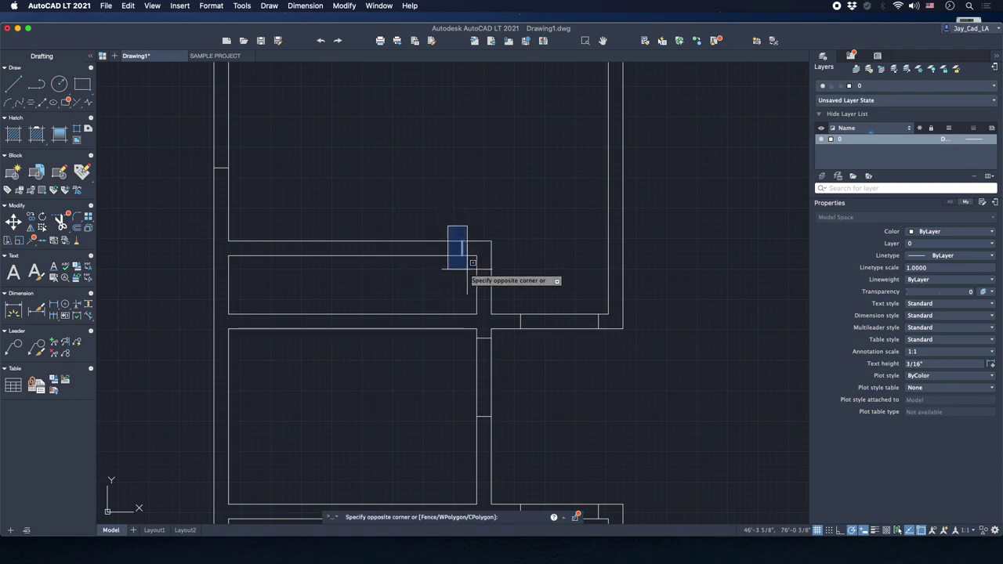
{"action": "left_click", "coordinate": [466, 260]}
{"action": "type", "text": "co"}
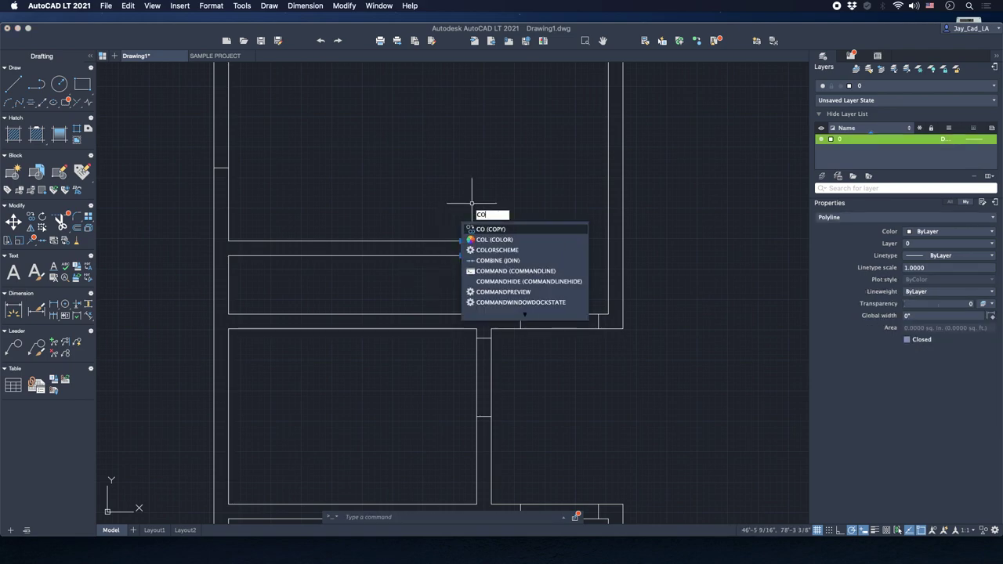
{"action": "key", "text": "Return"}
{"action": "left_click", "coordinate": [478, 190]}
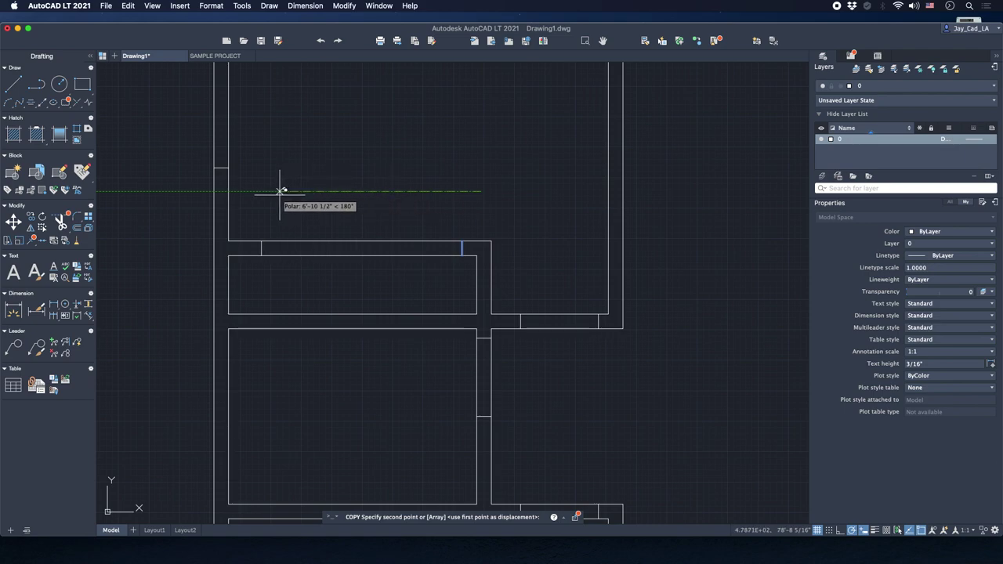
{"action": "type", "text": "6"}
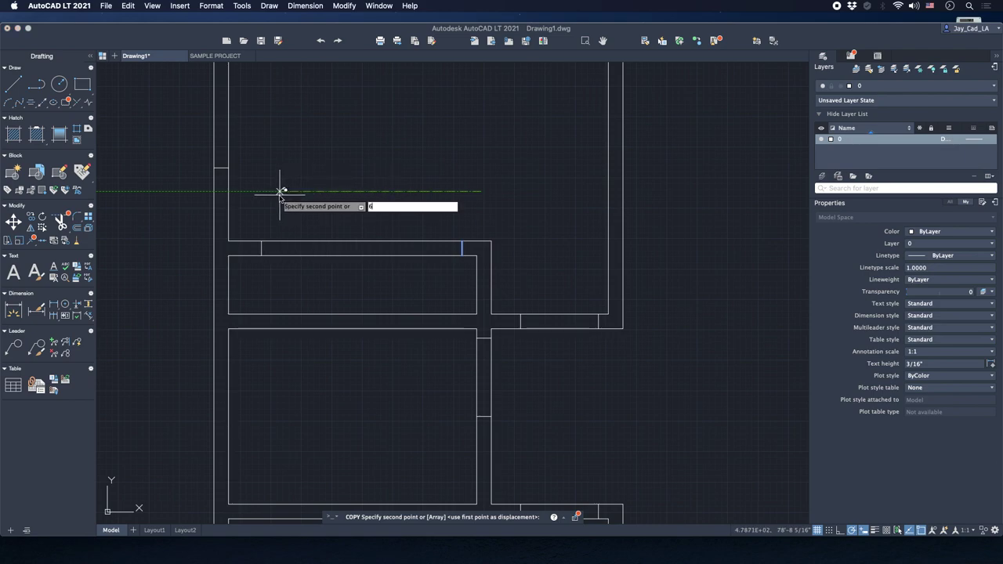
{"action": "type", "text": "'"}
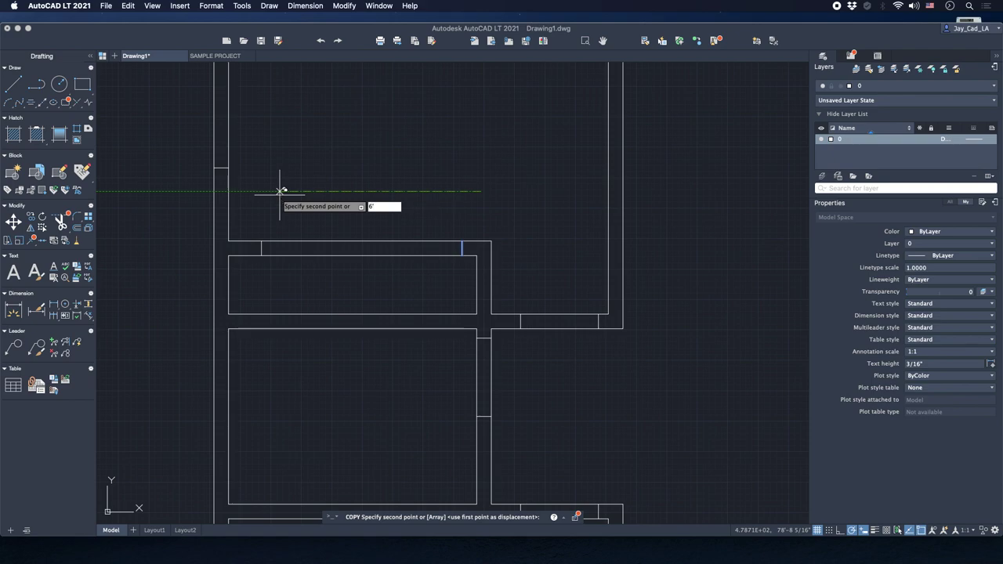
{"action": "key", "text": "Return"}
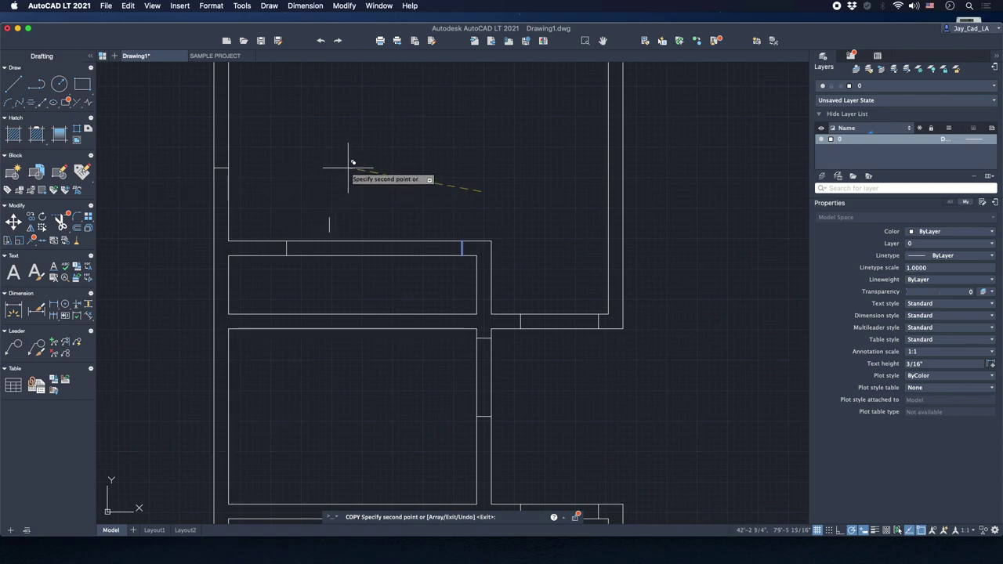
{"action": "key", "text": "Return"}
Select the copied jamb line and start the MOVE command.
{"action": "left_click", "coordinate": [275, 227]}
{"action": "left_click", "coordinate": [296, 268]}
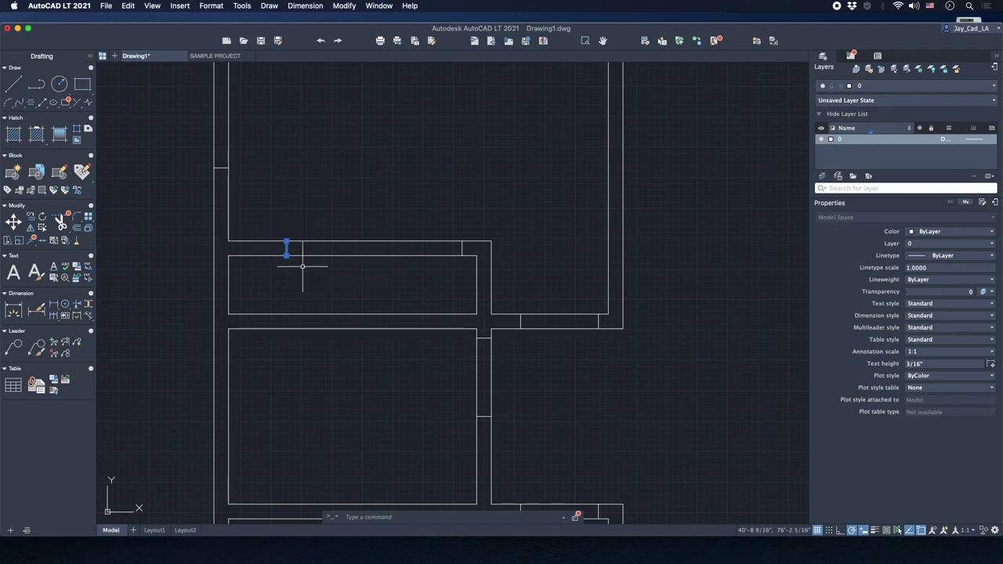
{"action": "type", "text": "M"}
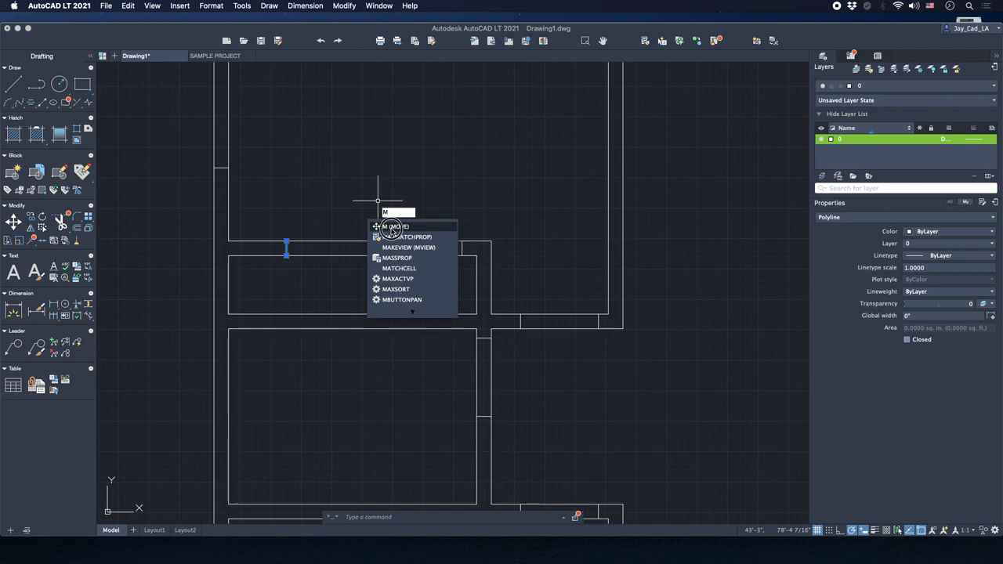
Move the copied jamb 12 units farther left, using its endpoint as the base point.
{"action": "left_click", "coordinate": [391, 228]}
{"action": "scroll", "coordinate": [325, 232], "scroll_direction": "up", "scroll_amount": 2}
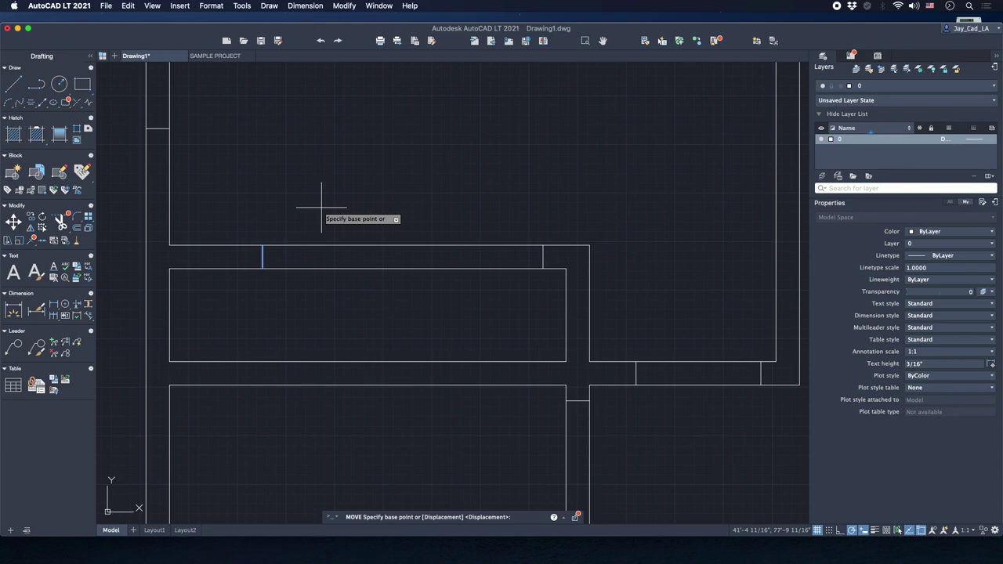
{"action": "left_click", "coordinate": [262, 246]}
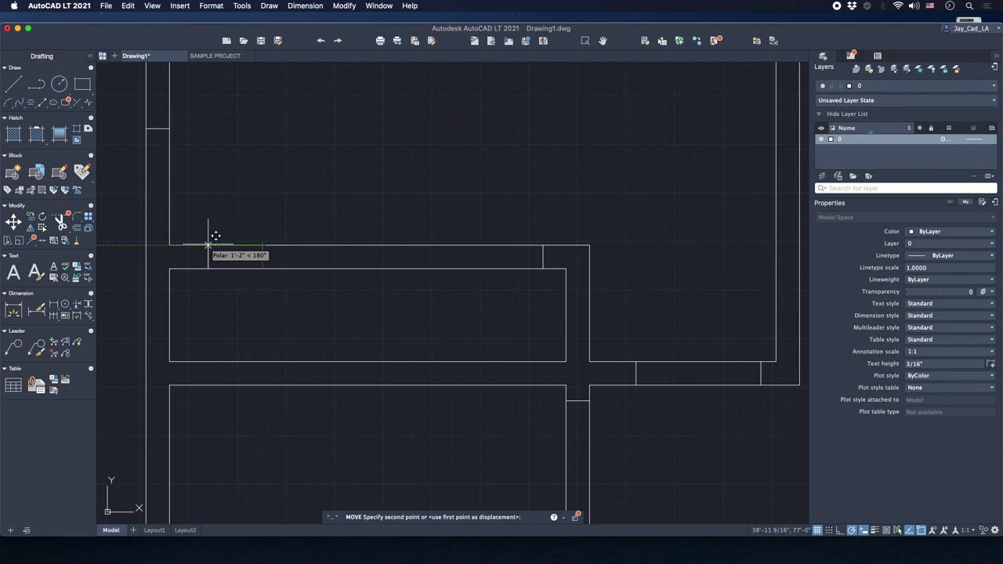
{"action": "type", "text": "12"}
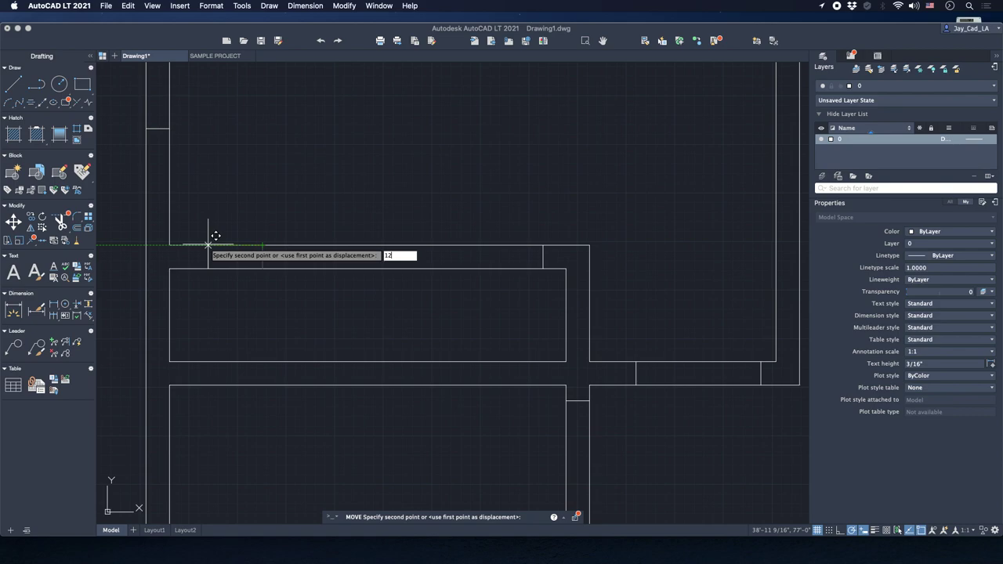
{"action": "key", "text": "Return"}
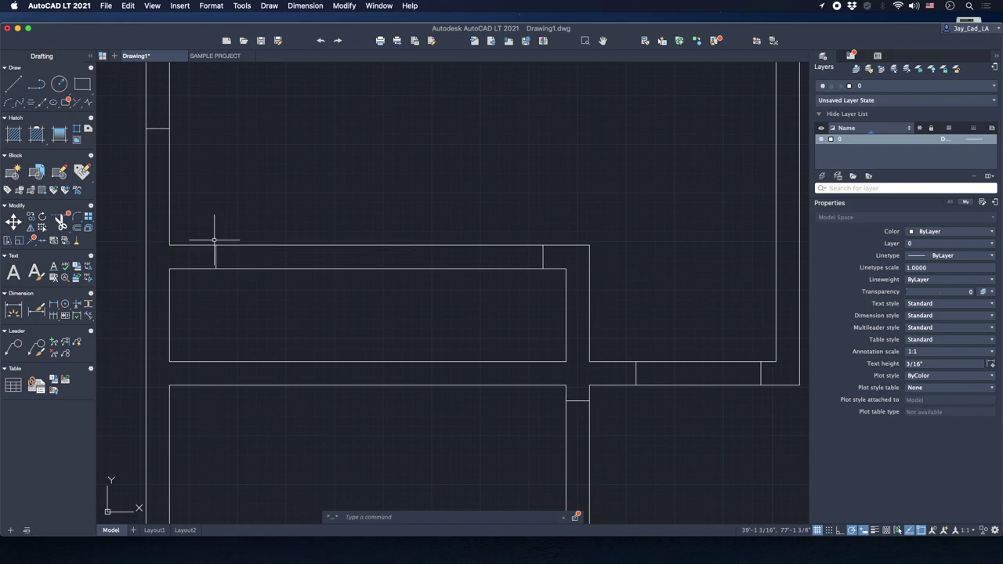
{"action": "scroll", "coordinate": [253, 228], "scroll_direction": "down", "scroll_amount": 2}
{"action": "scroll", "coordinate": [252, 228], "scroll_direction": "down", "scroll_amount": 2}
Copy both jamb lines from the upper wall corner down to the lower narrow room's wall.
{"action": "middle_click_drag", "start_coordinate": [241, 229], "coordinate": [264, 196]}
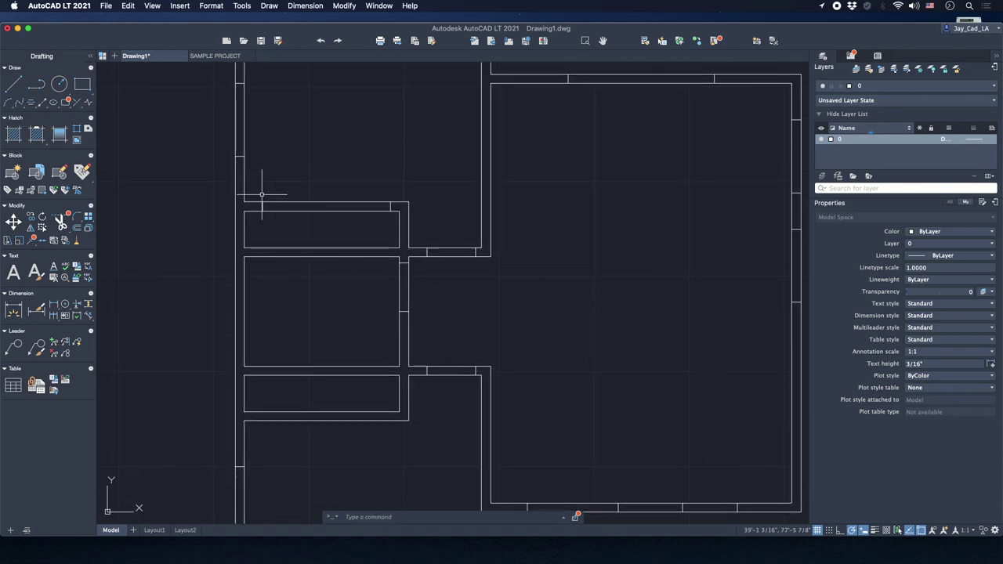
{"action": "left_click", "coordinate": [253, 183]}
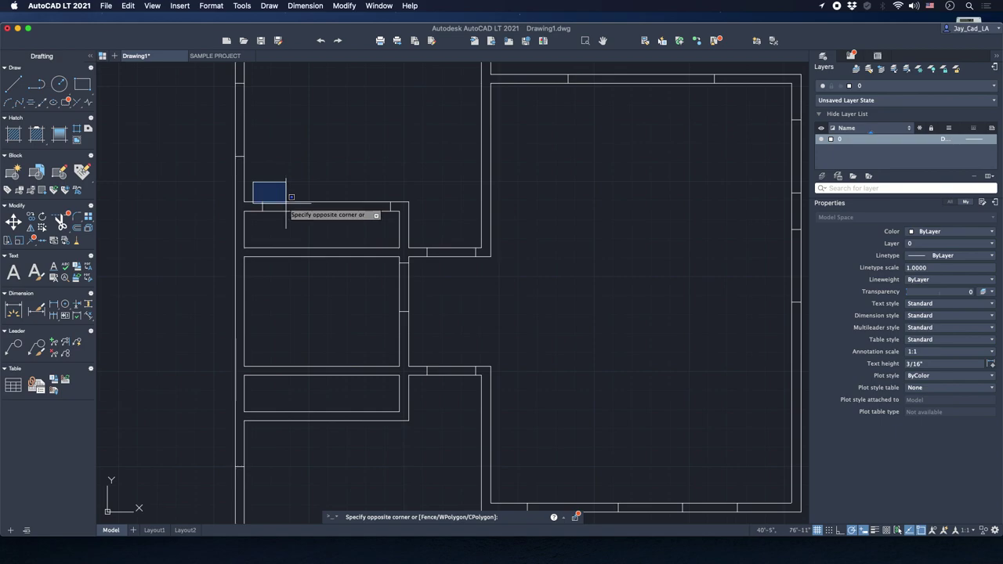
{"action": "left_click", "coordinate": [395, 229]}
{"action": "type", "text": "CO"}
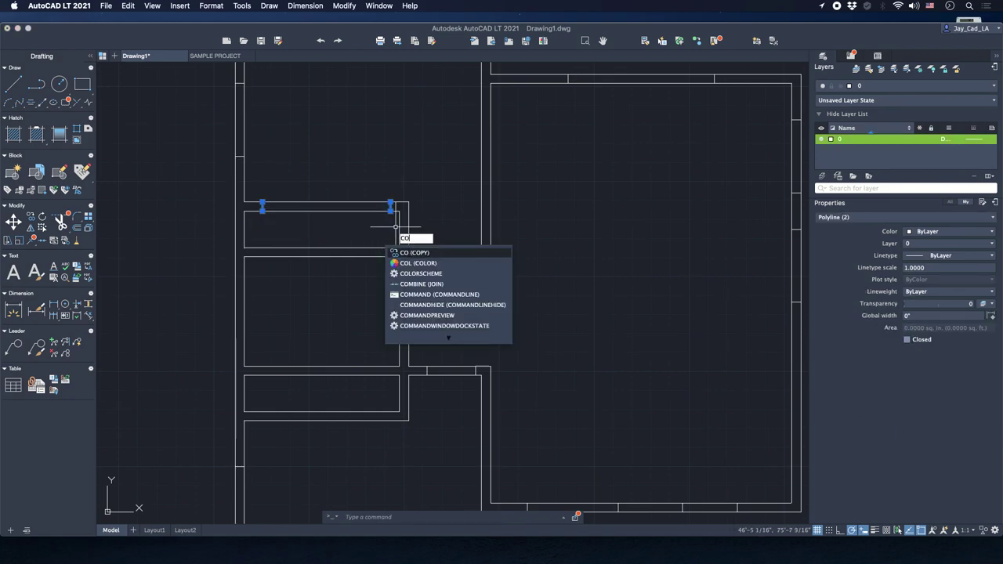
{"action": "key", "text": "Return"}
{"action": "left_click", "coordinate": [400, 209]}
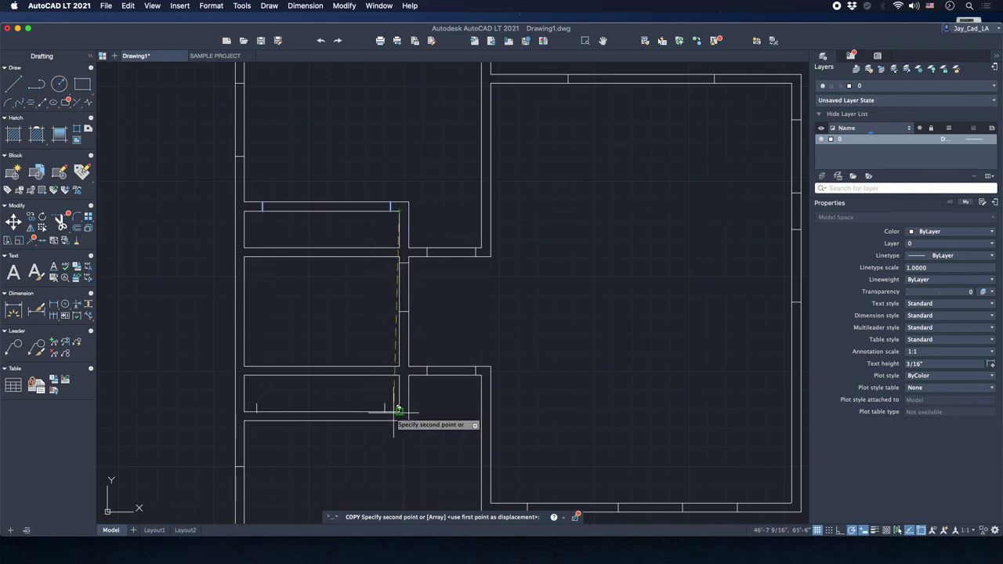
{"action": "left_click", "coordinate": [369, 402]}
{"action": "scroll", "coordinate": [363, 351], "scroll_direction": "down", "scroll_amount": 3}
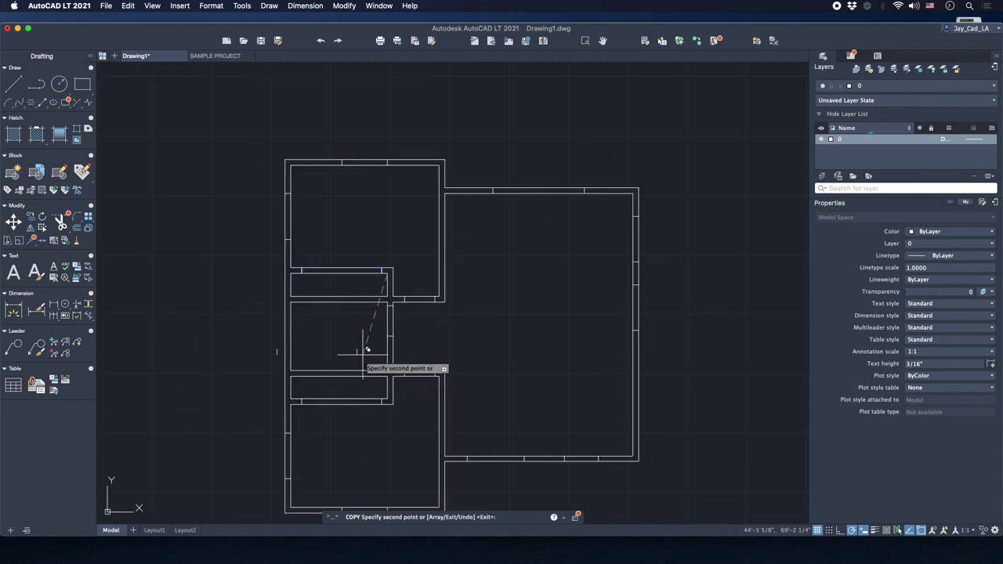
{"action": "middle_click_drag", "start_coordinate": [362, 352], "coordinate": [317, 328]}
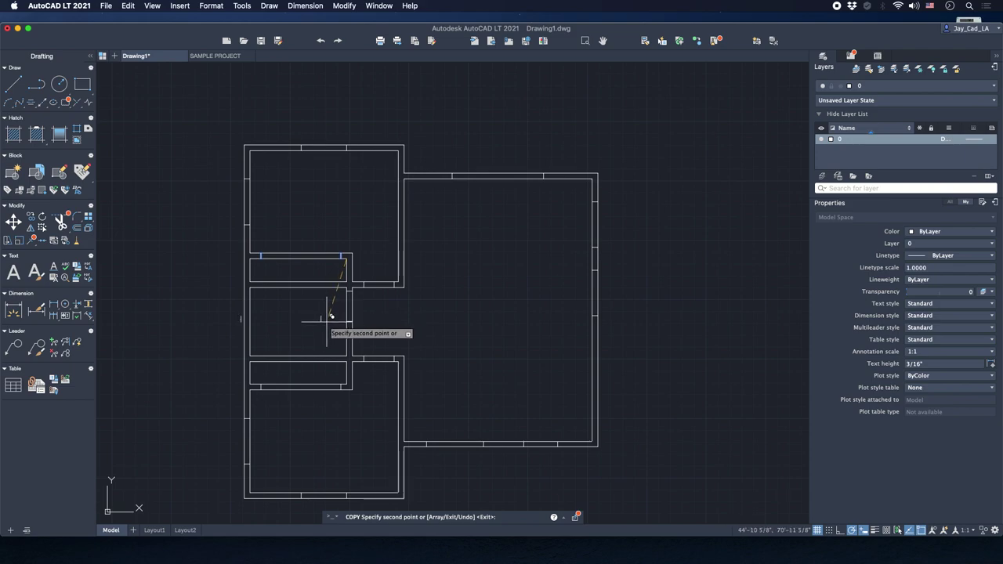
{"action": "key", "text": "Escape"}
Recenter the floor plan and start the TRIM command.
{"action": "middle_click_drag", "start_coordinate": [331, 316], "coordinate": [346, 289]}
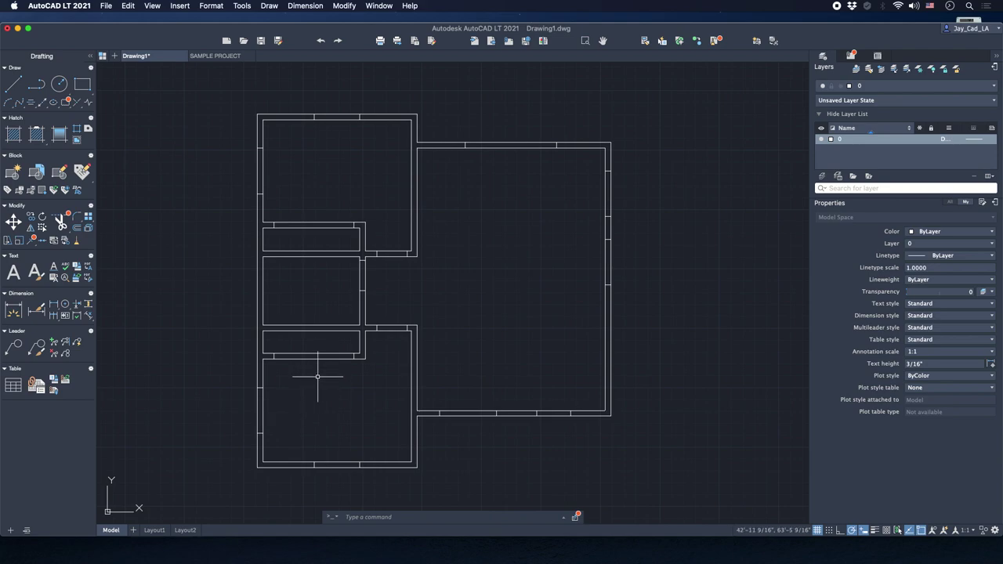
{"action": "middle_click_drag", "start_coordinate": [336, 376], "coordinate": [365, 357]}
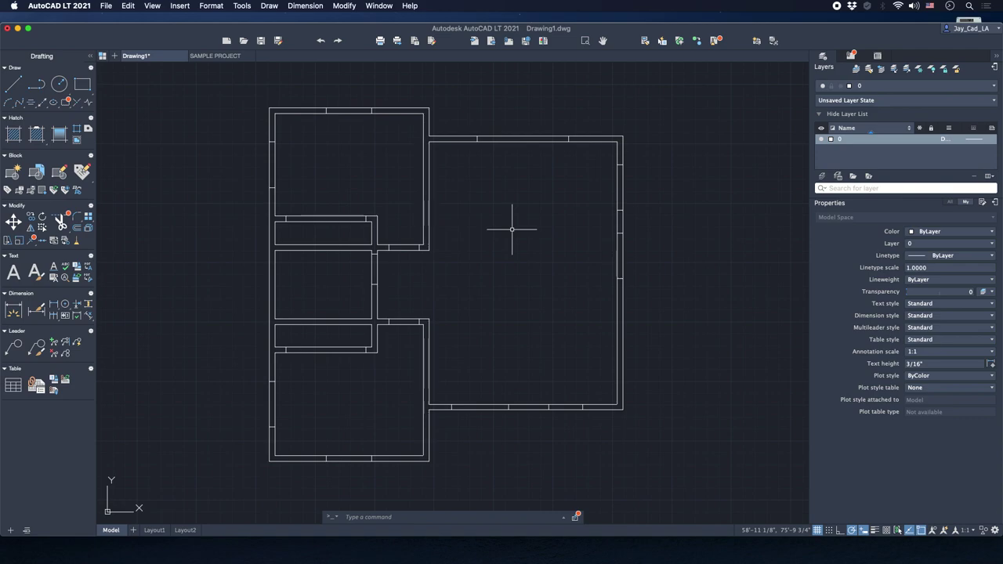
{"action": "type", "text": "TR"}
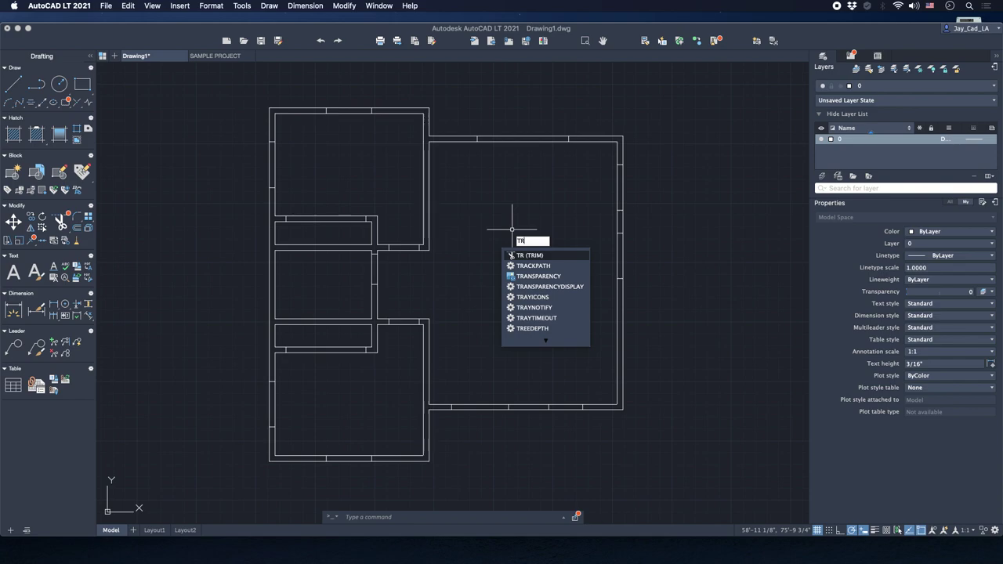
Trim the top wall doorway, the left wall segment, and the wall between the upper jambs.
{"action": "key", "text": "Return"}
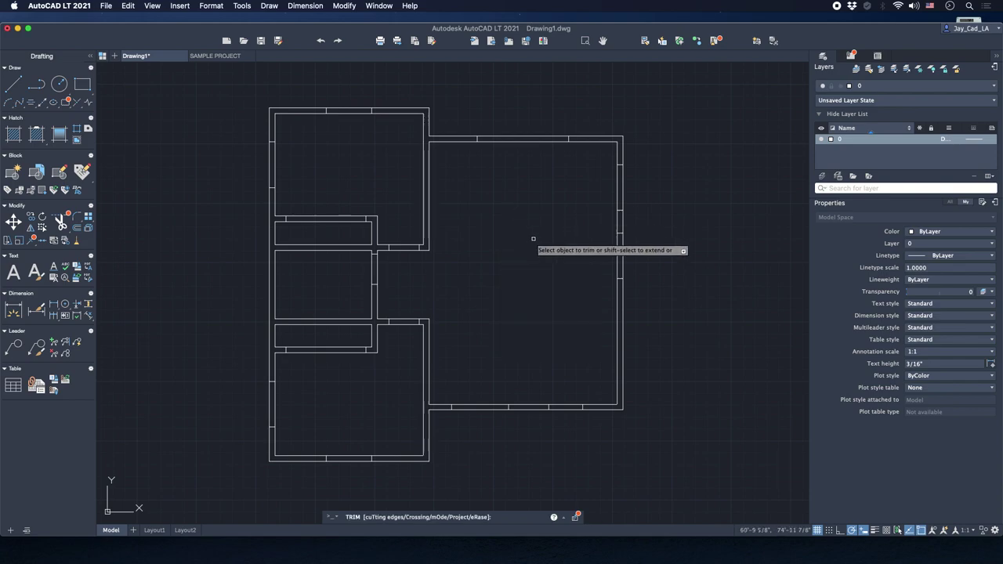
{"action": "left_click", "coordinate": [352, 109]}
{"action": "left_click", "coordinate": [353, 113]}
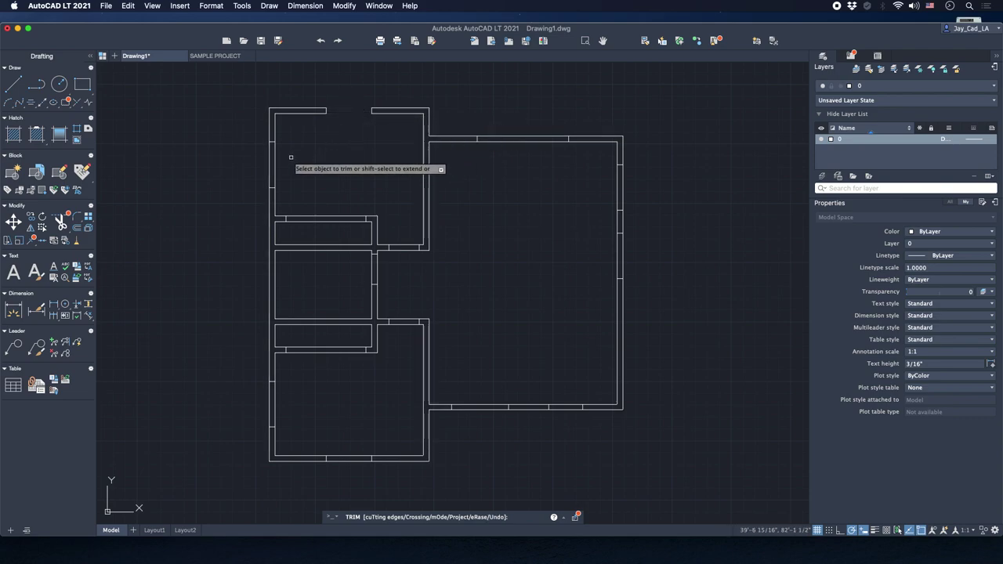
{"action": "left_click", "coordinate": [290, 159]}
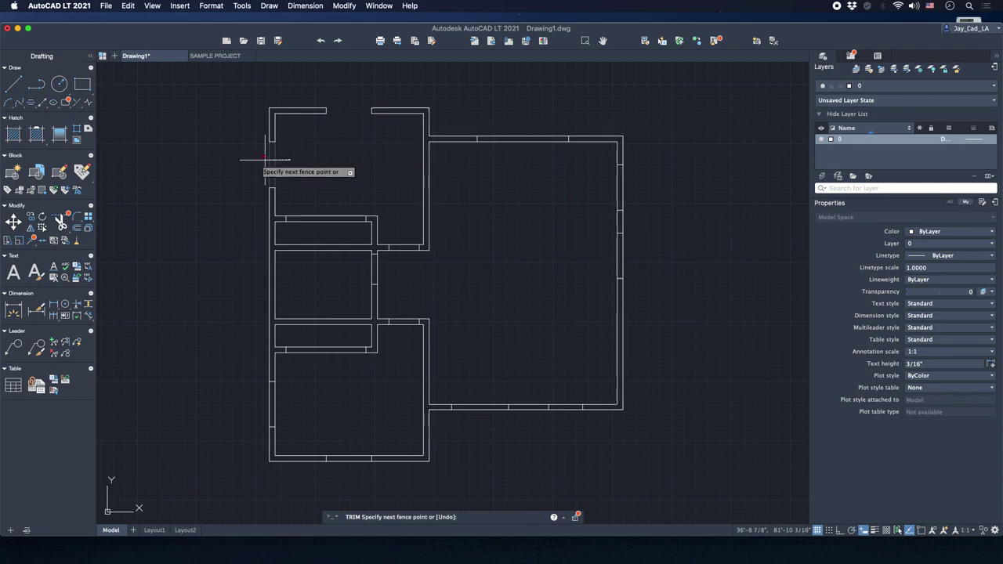
{"action": "left_click", "coordinate": [235, 166]}
{"action": "key", "text": "Return"}
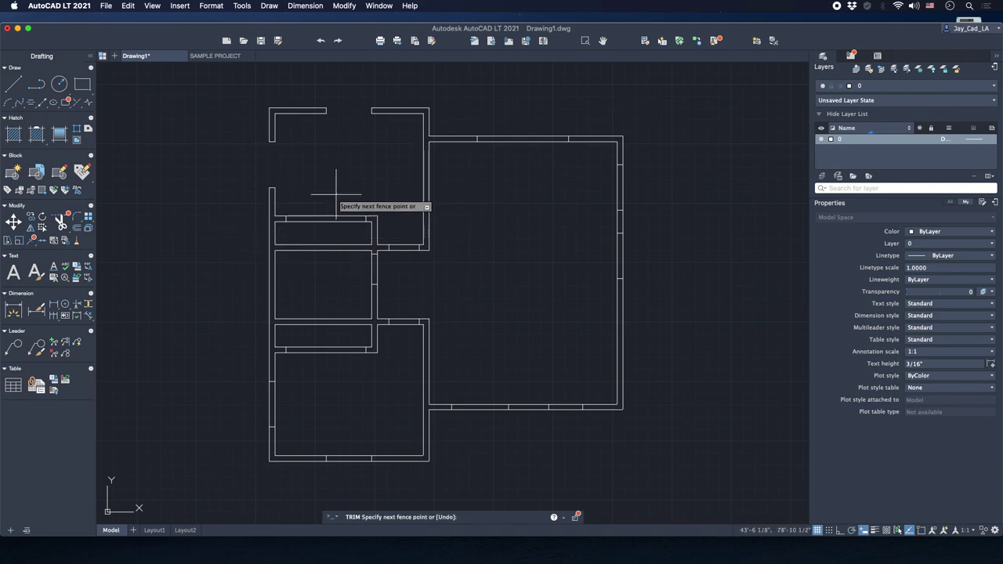
{"action": "left_click_drag", "start_coordinate": [335, 197], "coordinate": [329, 224]}
Trim the wall lines between the lower jambs and cut an opening in the short vertical wall.
{"action": "left_click", "coordinate": [341, 342]}
{"action": "left_click", "coordinate": [336, 367]}
{"action": "key", "text": "Return"}
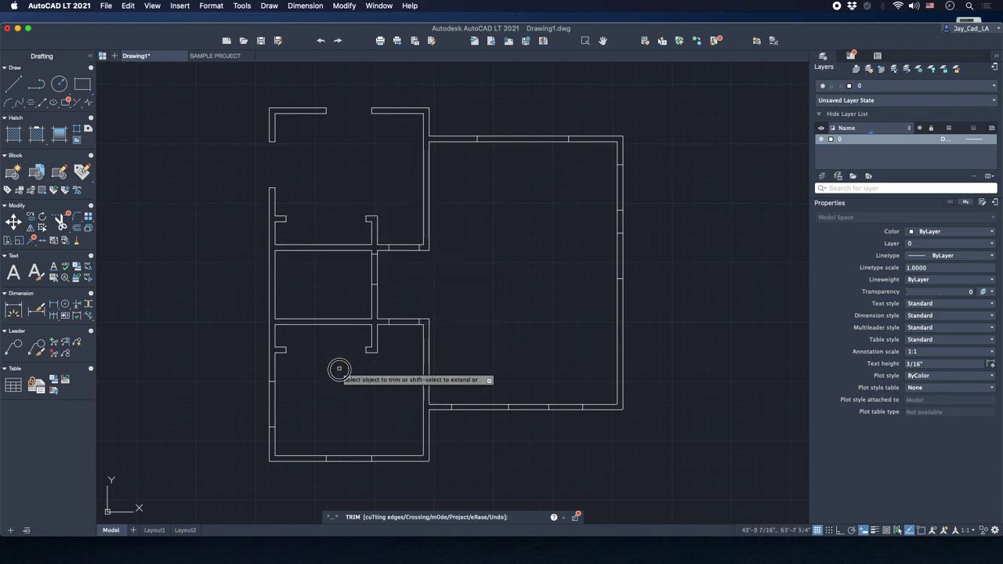
{"action": "left_click", "coordinate": [392, 268]}
{"action": "left_click", "coordinate": [354, 268]}
{"action": "key", "text": "Return"}
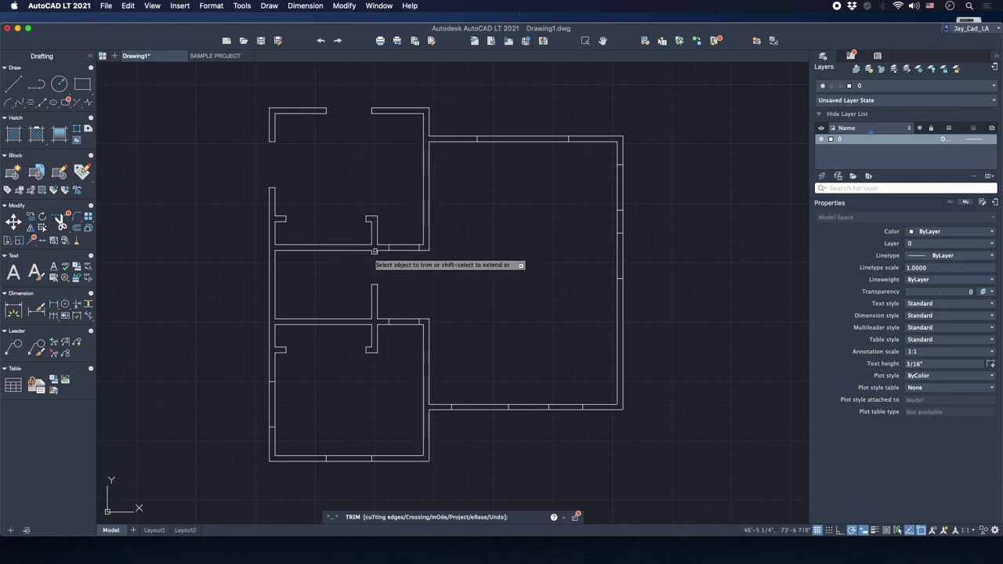
Fence-trim the crossed top and bottom wall pieces and remove the bottom wall's middle piece.
{"action": "left_click", "coordinate": [405, 208]}
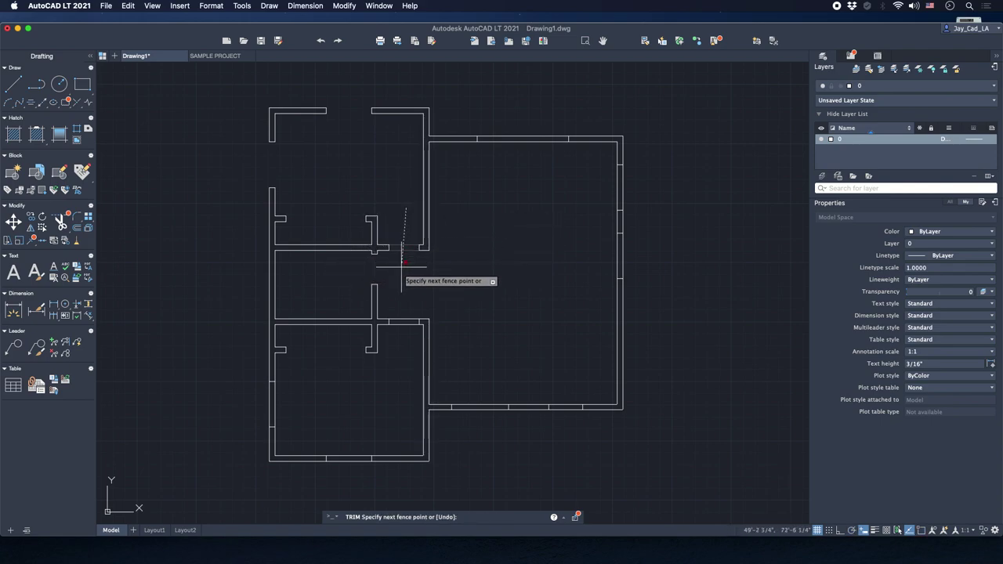
{"action": "left_click", "coordinate": [408, 382]}
{"action": "key", "text": "Return"}
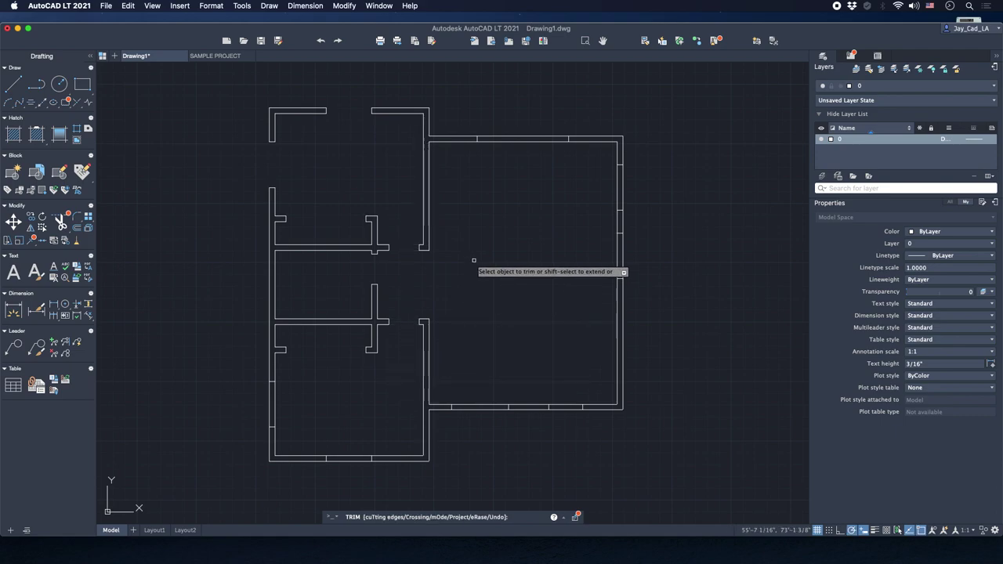
{"action": "left_click", "coordinate": [497, 92]}
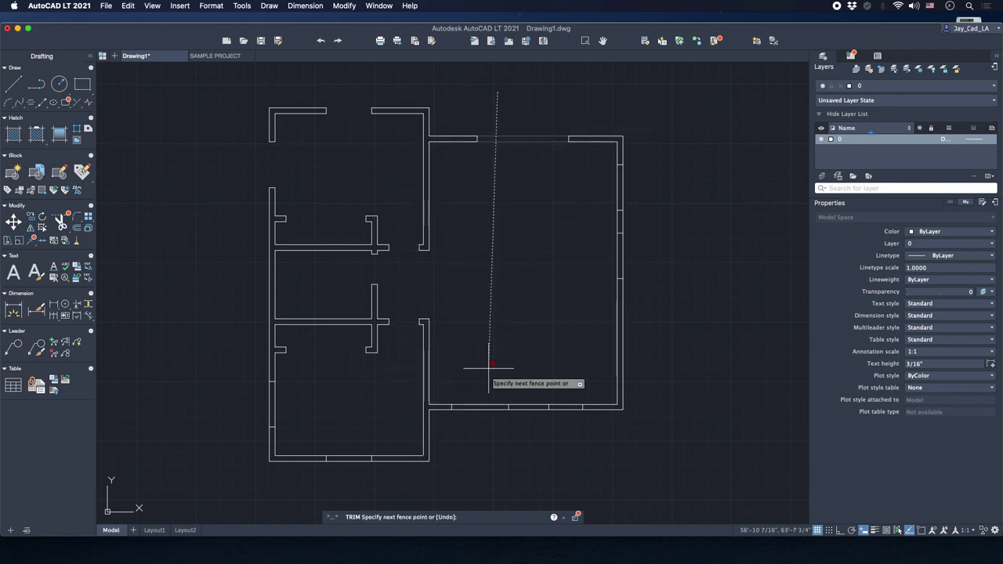
{"action": "left_click", "coordinate": [485, 440]}
{"action": "key", "text": "Return"}
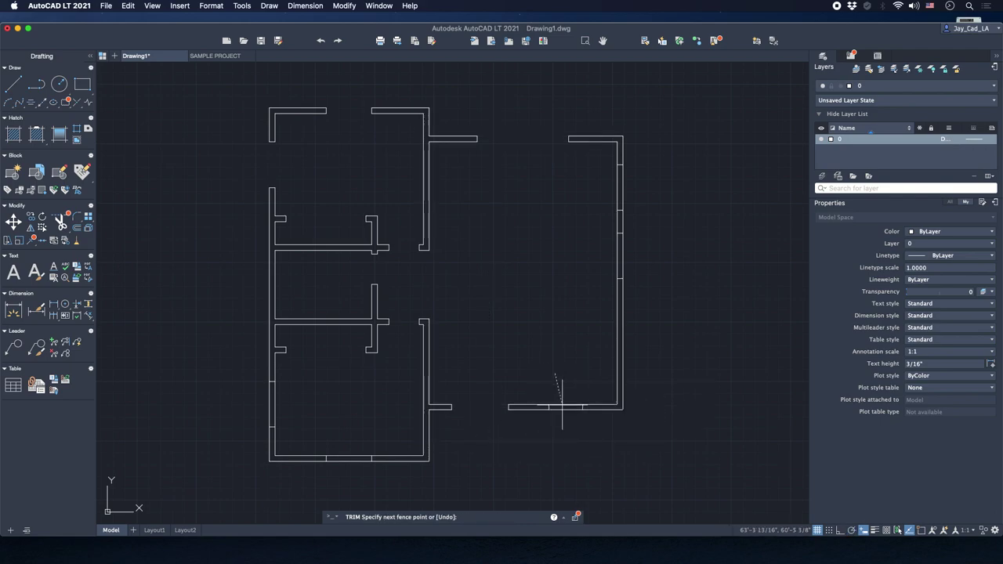
{"action": "left_click", "coordinate": [565, 407]}
Fence-trim the right wall, then remove the bottom middle and lower-left wall pieces.
{"action": "left_click", "coordinate": [650, 249]}
{"action": "left_click", "coordinate": [602, 249]}
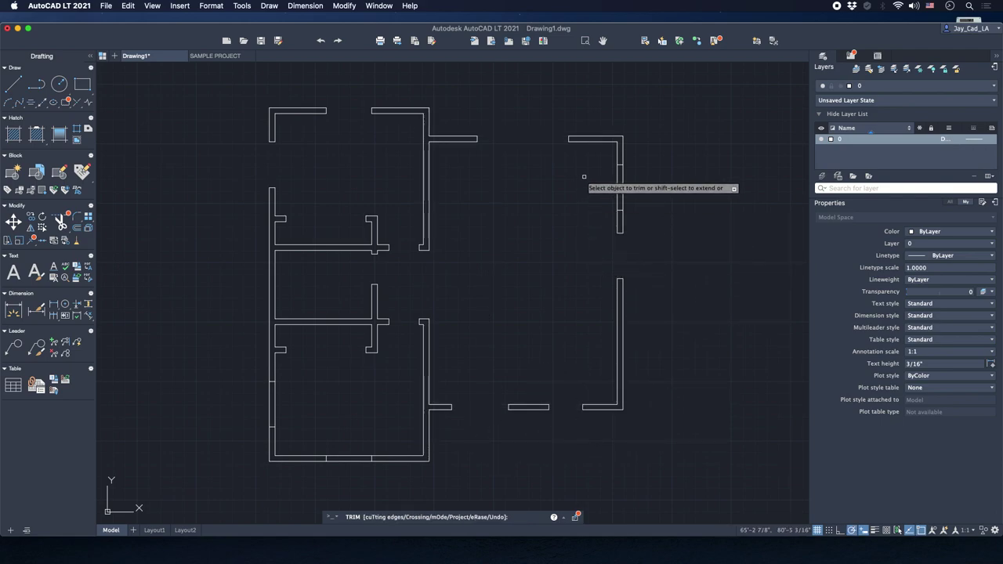
{"action": "left_click", "coordinate": [586, 175]}
{"action": "left_click", "coordinate": [656, 163]}
{"action": "key", "text": "Return"}
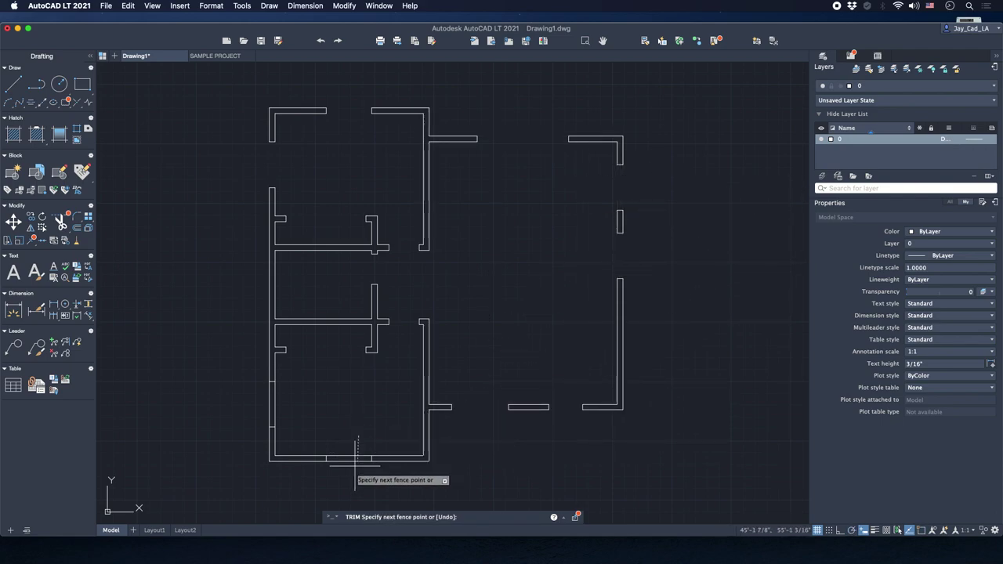
{"action": "left_click", "coordinate": [349, 458]}
{"action": "left_click", "coordinate": [272, 407]}
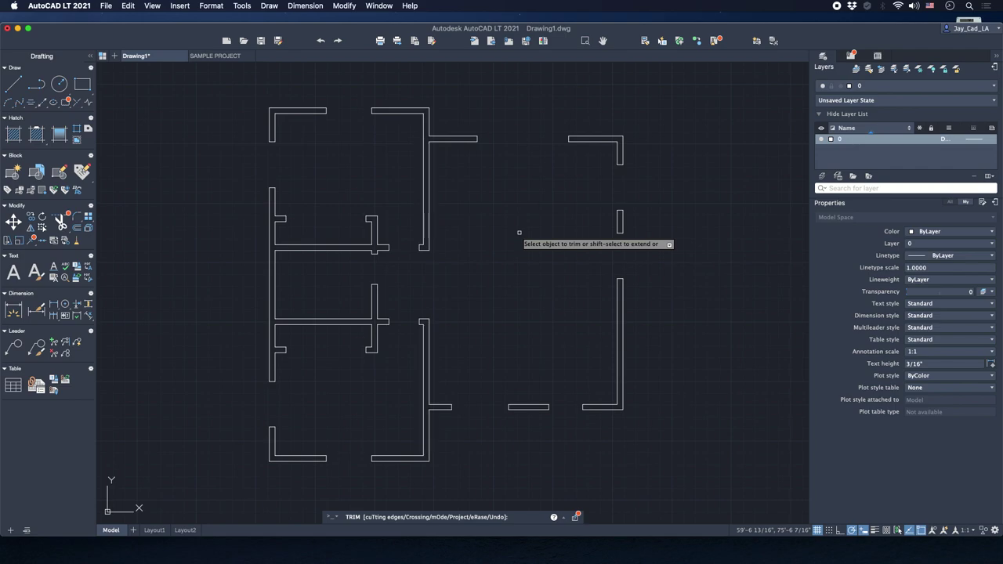
{"action": "key", "text": "Escape"}
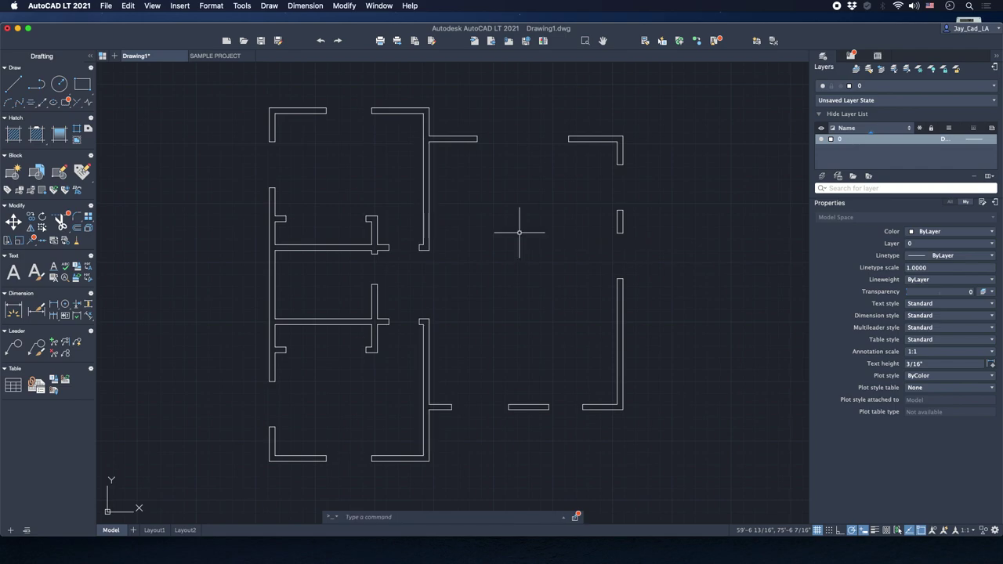
Window-select the entire floor plan and join all wall polylines with J.
{"action": "left_click", "coordinate": [231, 68]}
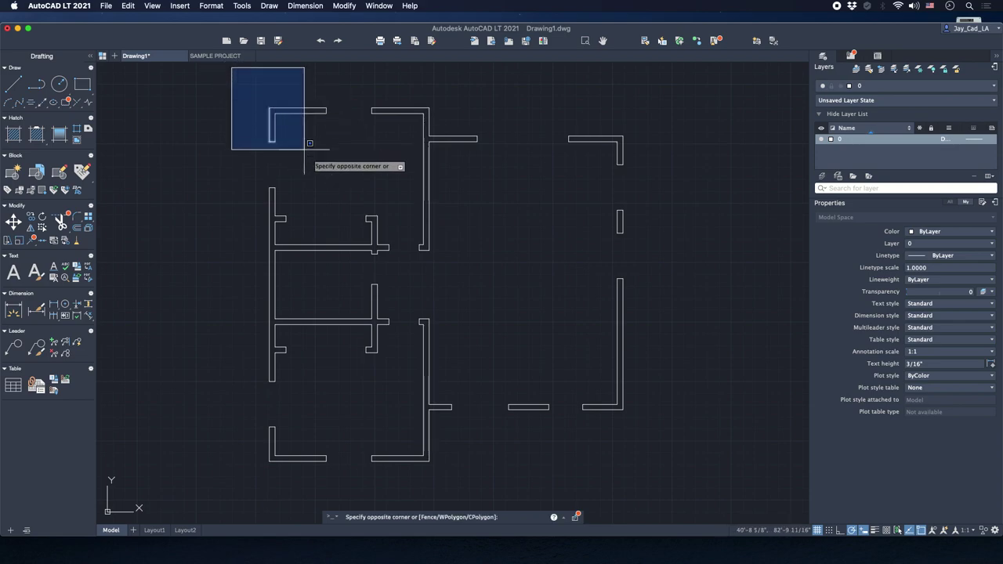
{"action": "left_click", "coordinate": [659, 481]}
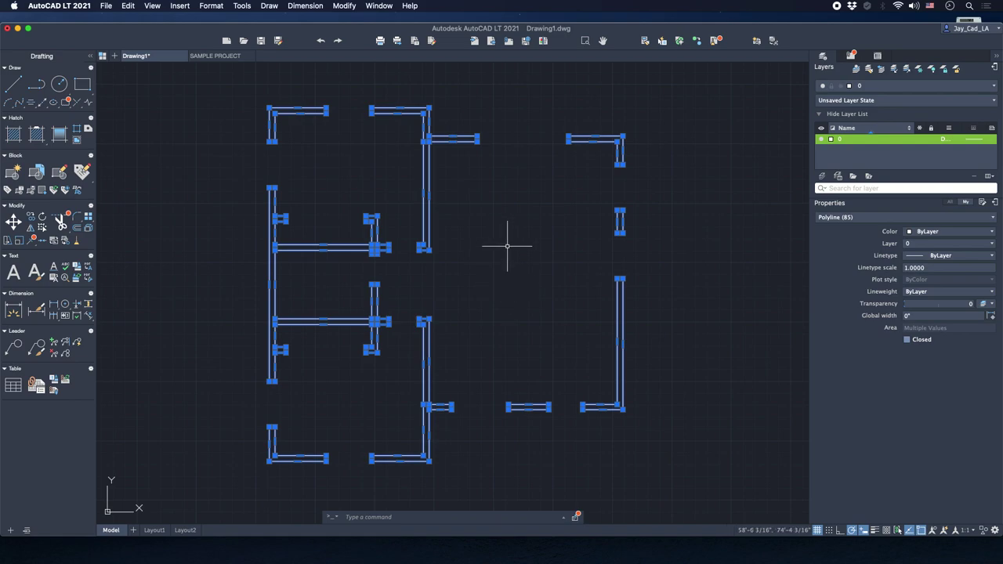
{"action": "type", "text": "j"}
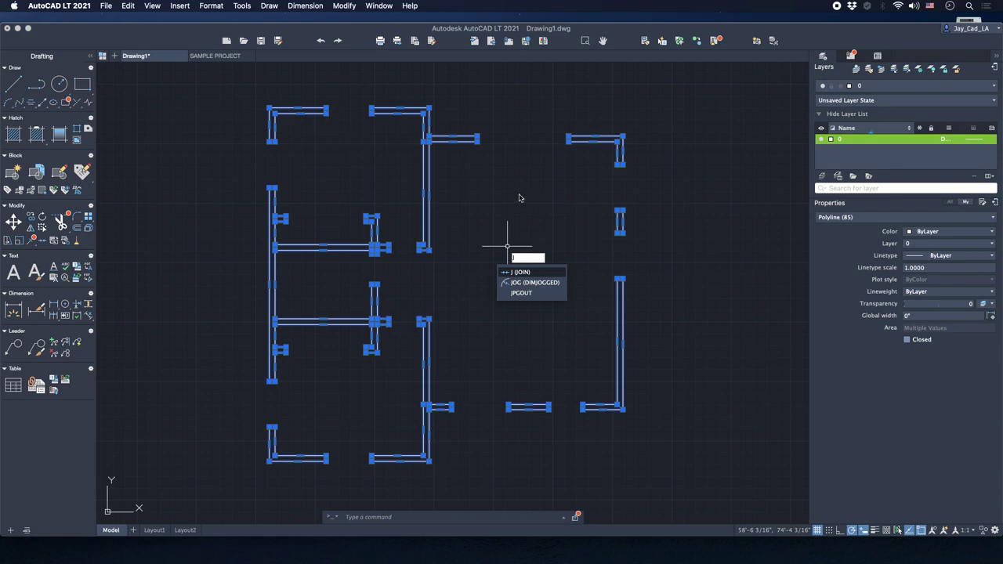
{"action": "key", "text": "Return"}
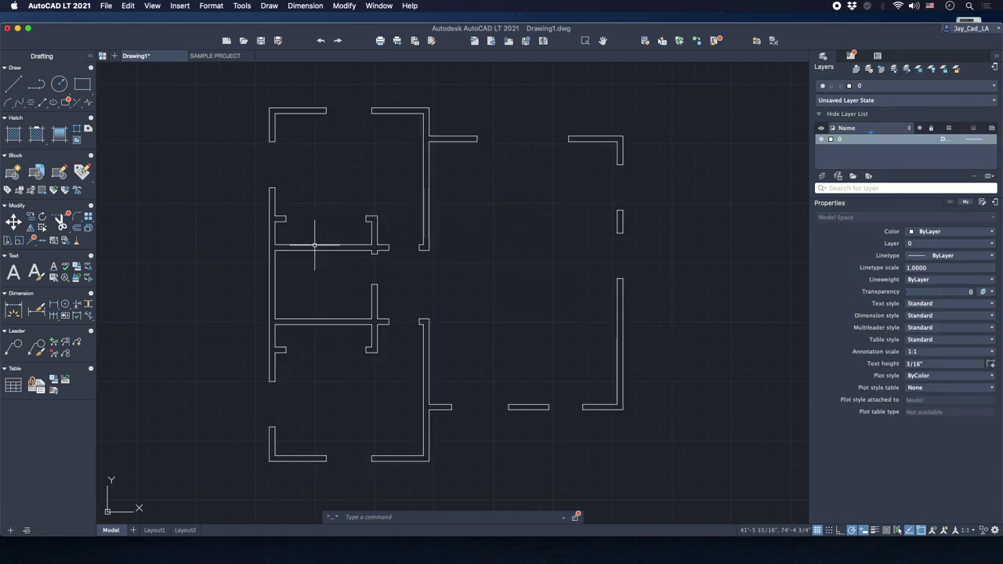
Zoom and pan in on the wall junction at the upper-left room.
{"action": "scroll", "coordinate": [363, 234], "scroll_direction": "up", "scroll_amount": 3}
{"action": "scroll", "coordinate": [363, 233], "scroll_direction": "down", "scroll_amount": 3}
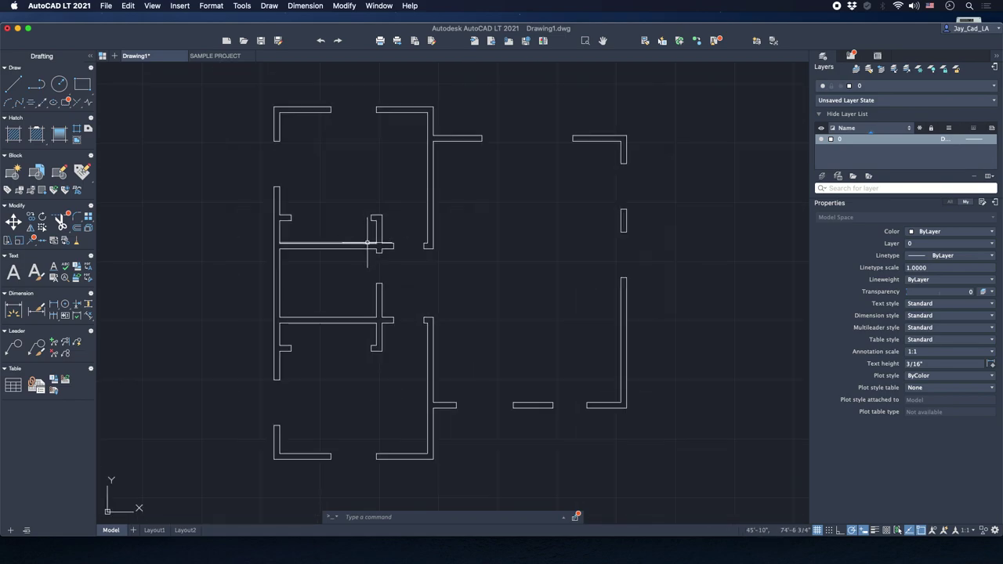
{"action": "scroll", "coordinate": [380, 217], "scroll_direction": "up", "scroll_amount": 3}
{"action": "left_click", "coordinate": [381, 219]}
{"action": "left_click", "coordinate": [365, 230]}
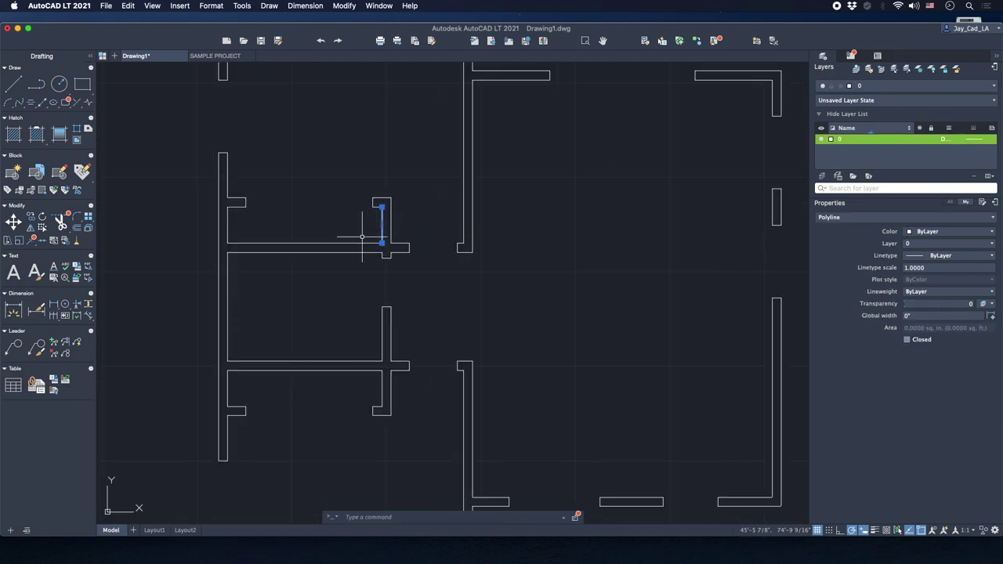
{"action": "scroll", "coordinate": [367, 229], "scroll_direction": "up", "scroll_amount": 2}
{"action": "scroll", "coordinate": [367, 230], "scroll_direction": "down", "scroll_amount": 2}
{"action": "middle_click_drag", "start_coordinate": [350, 231], "coordinate": [430, 271]}
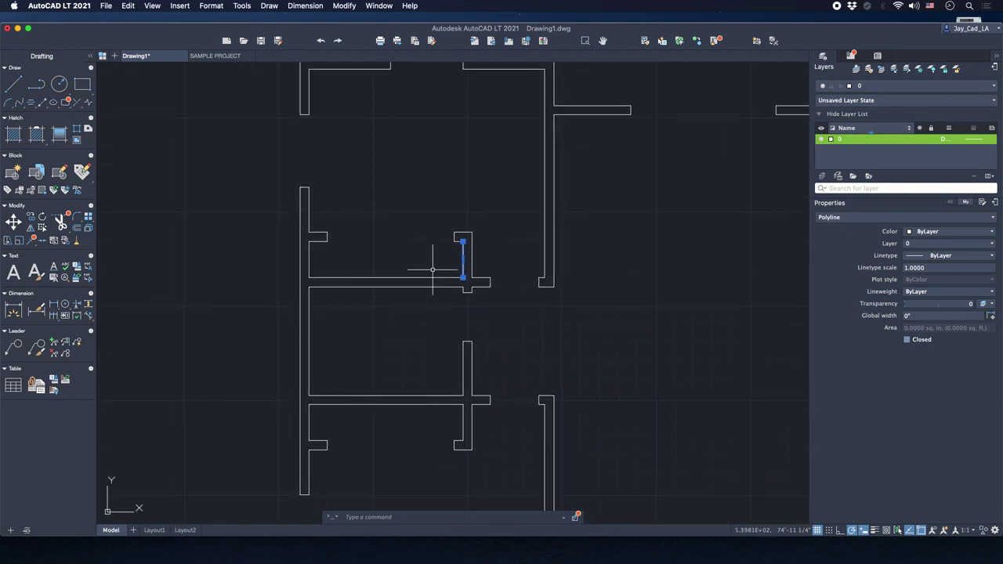
{"action": "key", "text": "Escape"}
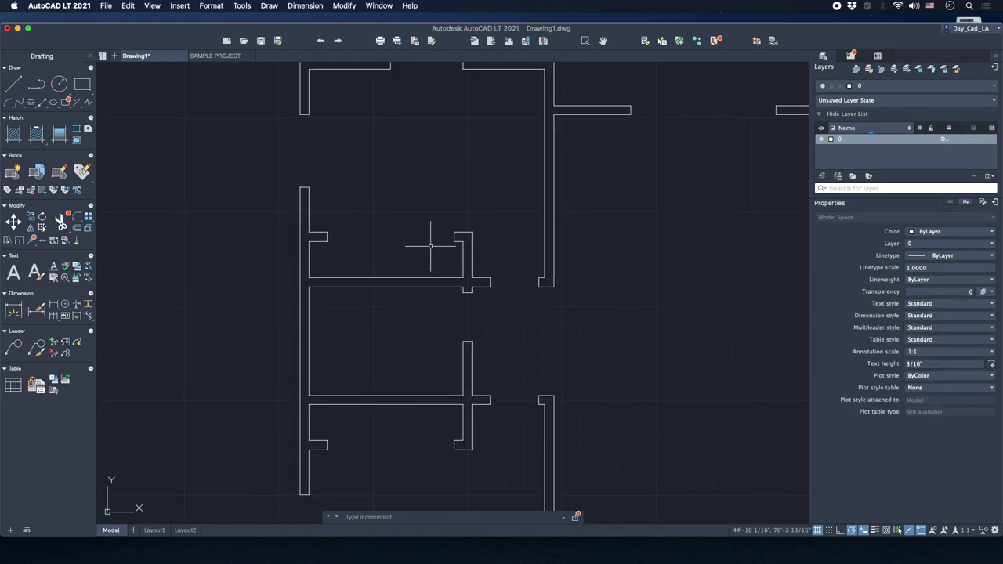
Stretch the short vertical wall's bottom grip down onto the wall line.
{"action": "scroll", "coordinate": [435, 252], "scroll_direction": "up", "scroll_amount": 3}
{"action": "left_click", "coordinate": [481, 223]}
{"action": "left_click", "coordinate": [451, 272]}
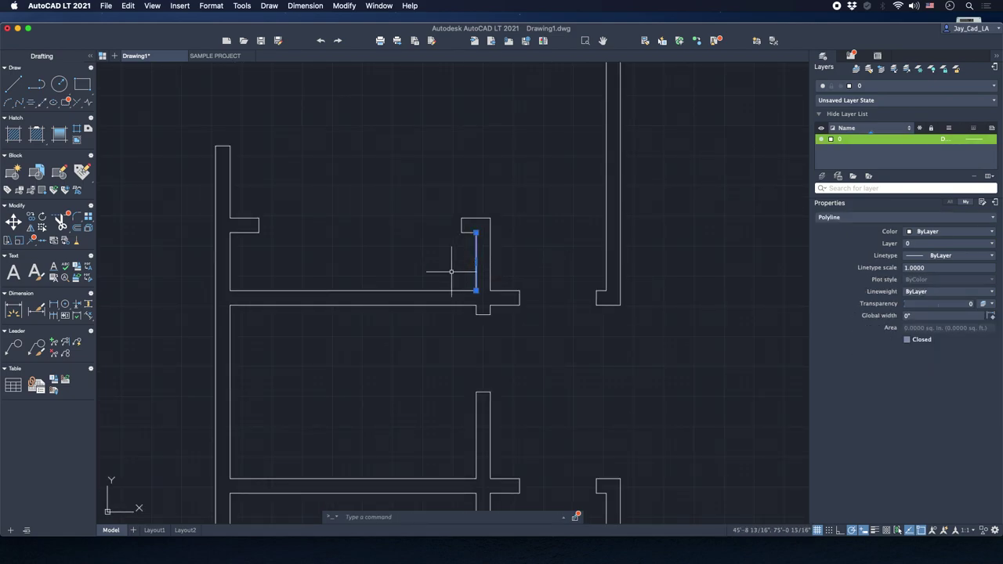
{"action": "left_click", "coordinate": [476, 290]}
{"action": "left_click", "coordinate": [423, 290]}
{"action": "key", "text": "Escape"}
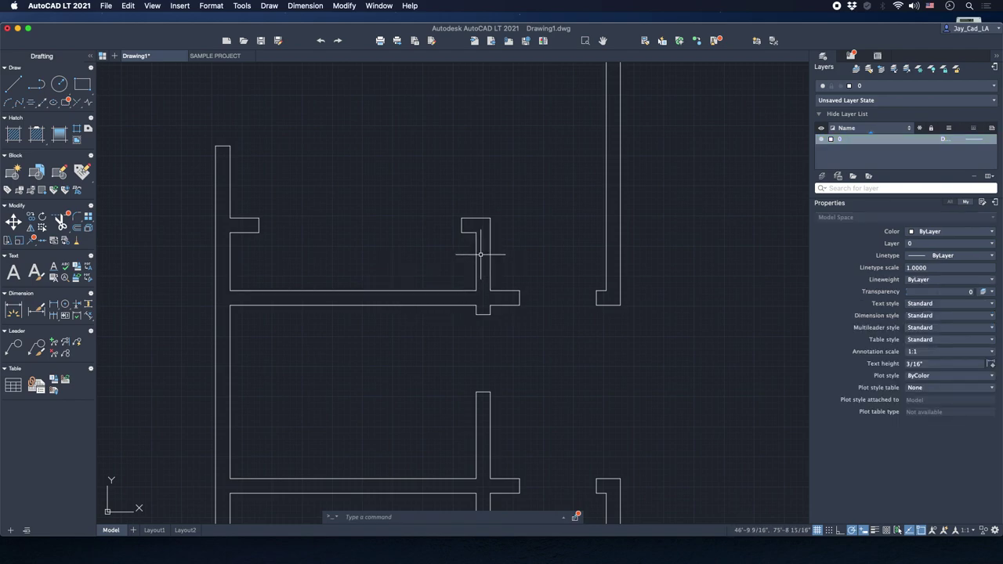
Select the short segment and adjoining bottom and left wall lines to check the connection.
{"action": "left_click", "coordinate": [480, 254]}
{"action": "left_click", "coordinate": [453, 273]}
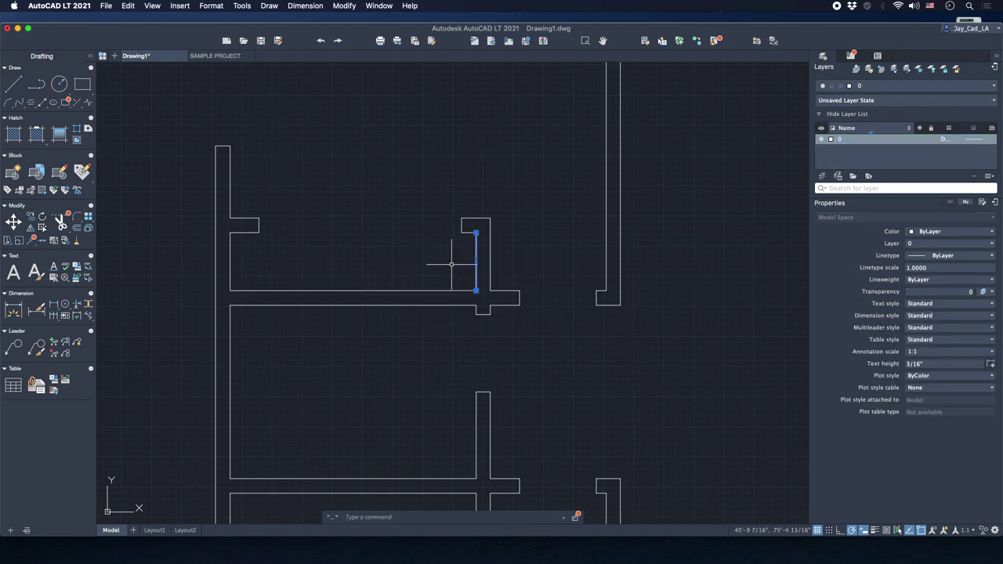
{"action": "left_click", "coordinate": [409, 280]}
{"action": "left_click", "coordinate": [259, 242]}
{"action": "left_click", "coordinate": [234, 254]}
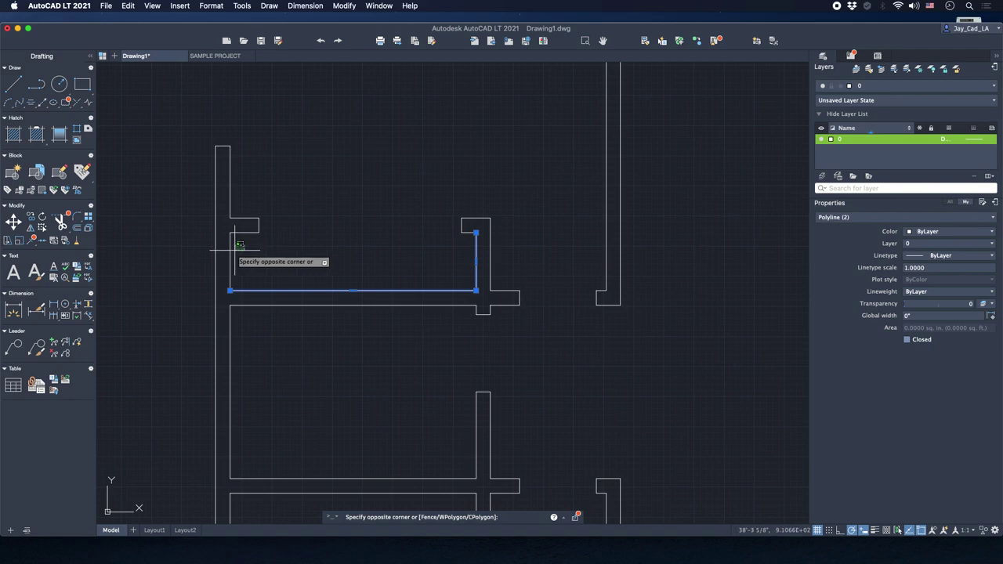
{"action": "left_click", "coordinate": [225, 254]}
{"action": "left_click", "coordinate": [233, 249]}
{"action": "scroll", "coordinate": [235, 244], "scroll_direction": "down", "scroll_amount": 4}
{"action": "key", "text": "Escape"}
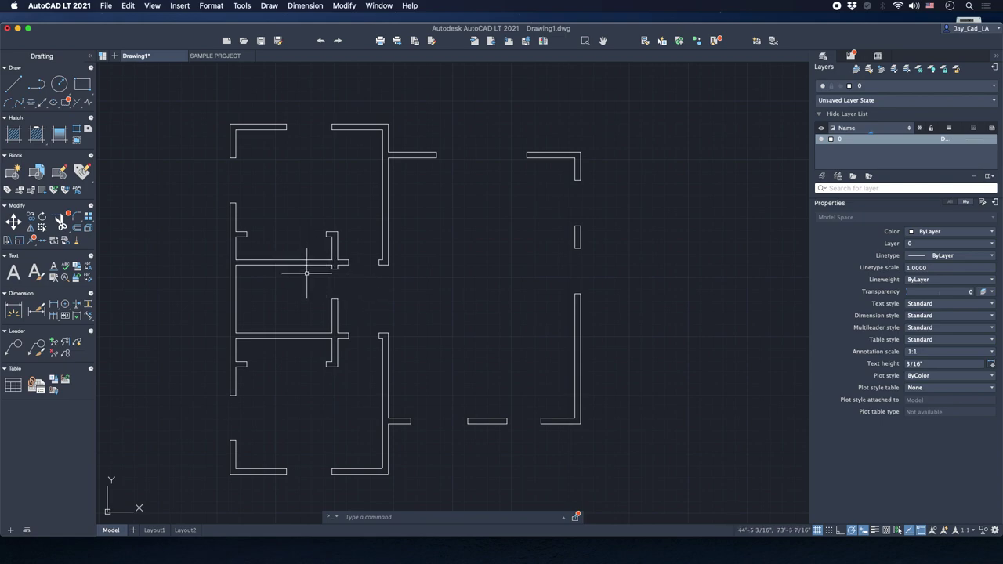
Window-select the whole plan again and join all wall polylines with J.
{"action": "left_click", "coordinate": [186, 92]}
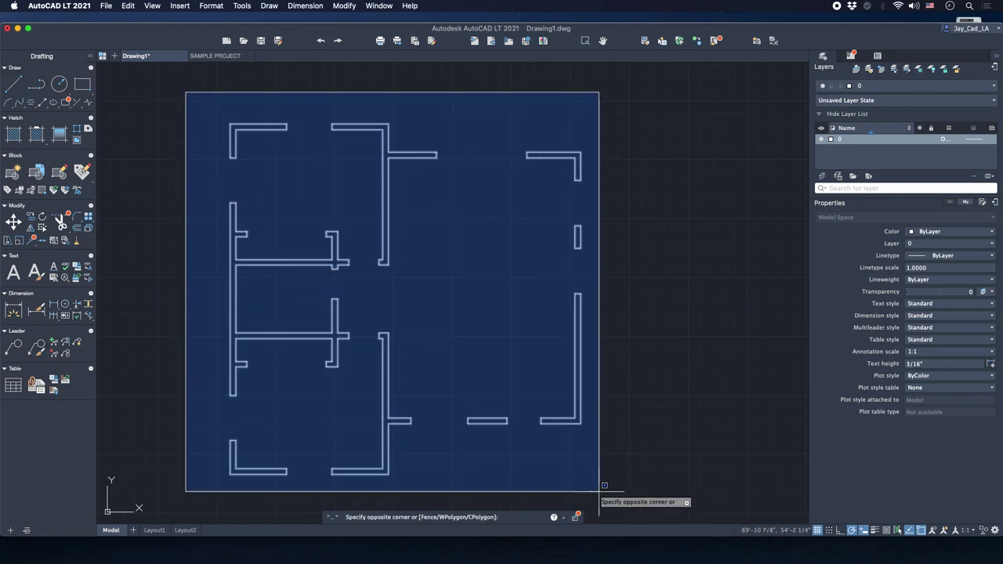
{"action": "left_click", "coordinate": [624, 491]}
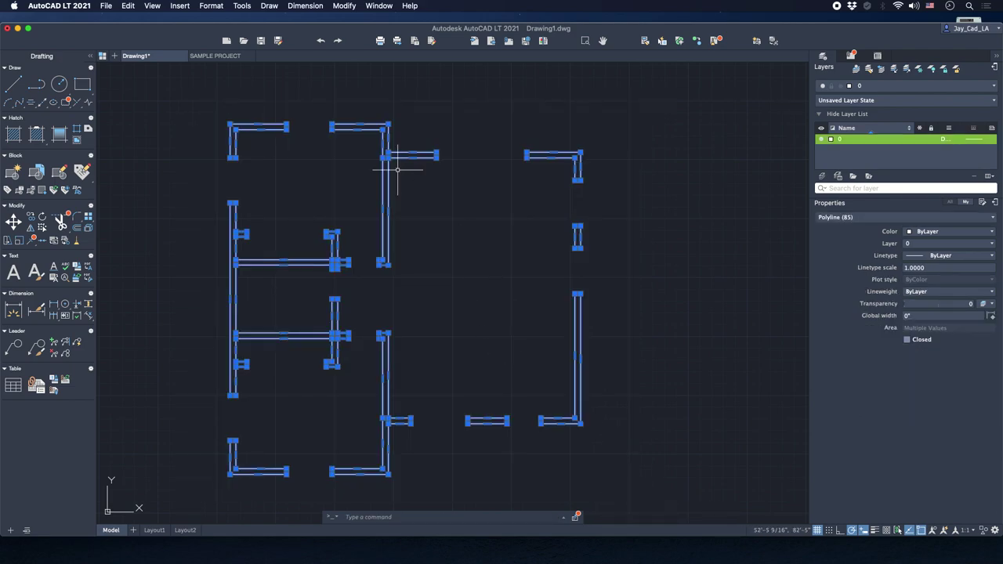
{"action": "type", "text": "j"}
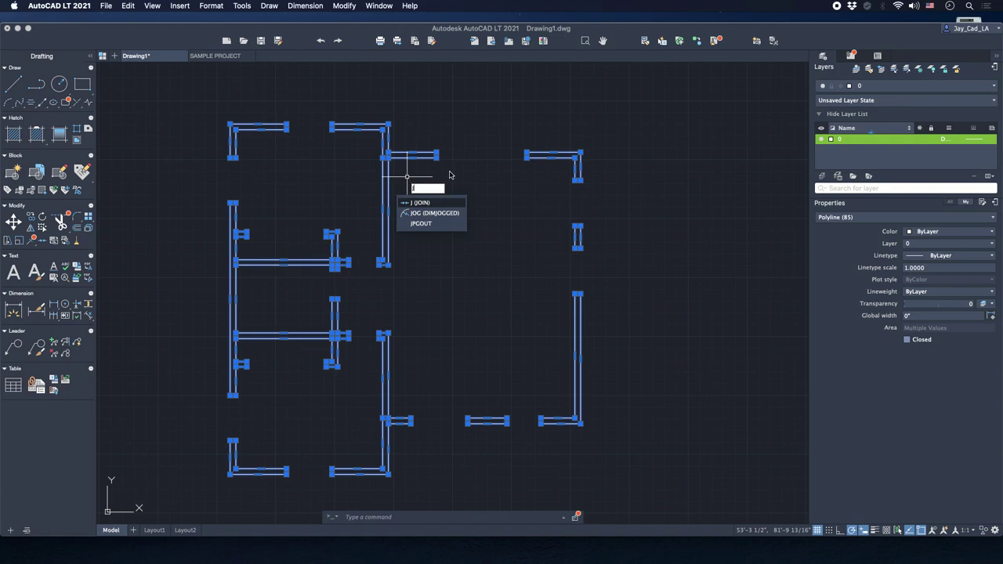
{"action": "key", "text": "Return"}
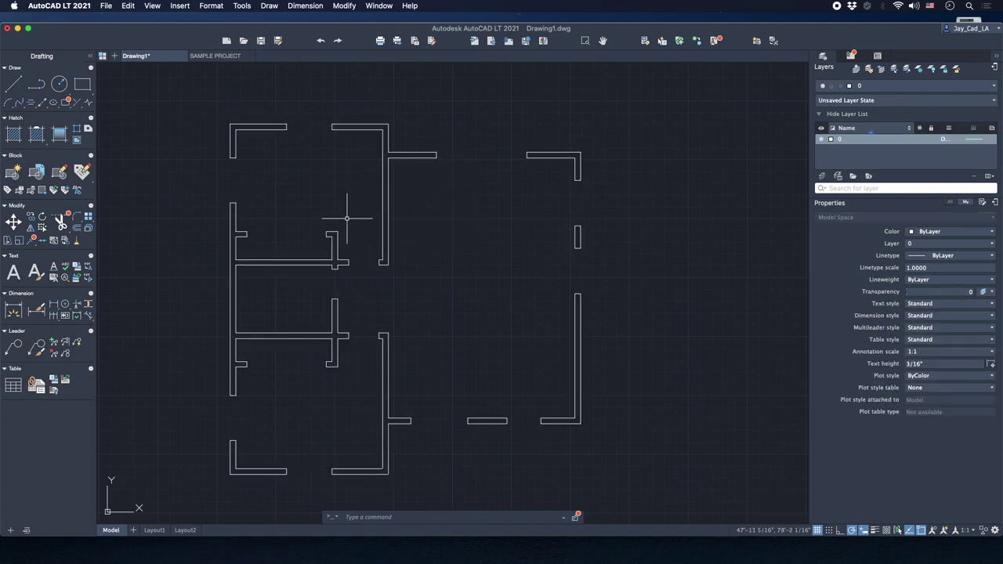
Zoom to the upper-left room and pick its wall polylines.
{"action": "scroll", "coordinate": [331, 253], "scroll_direction": "up", "scroll_amount": 5}
{"action": "middle_click_drag", "start_coordinate": [480, 257], "coordinate": [521, 269]}
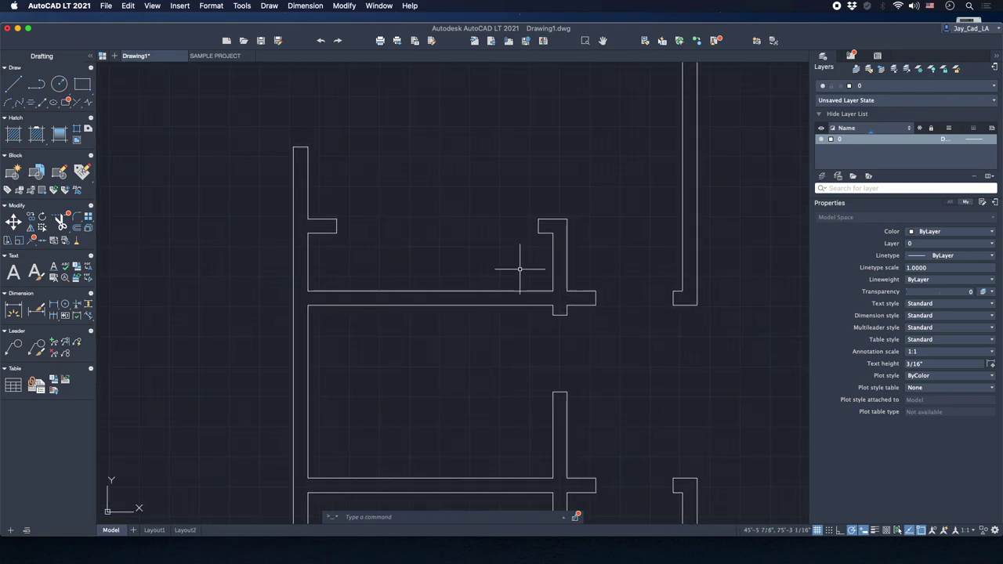
{"action": "left_click", "coordinate": [553, 251]}
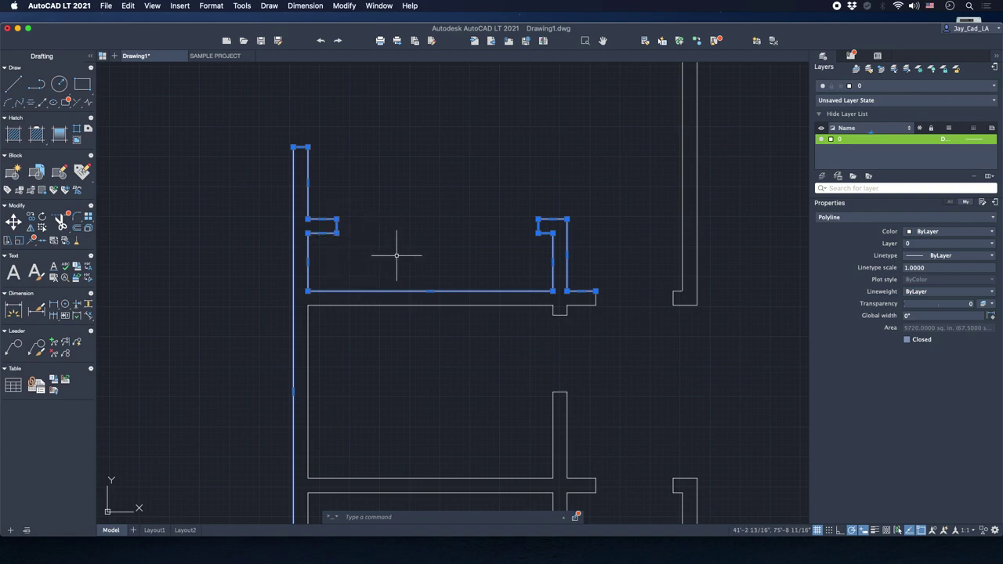
{"action": "scroll", "coordinate": [668, 326], "scroll_direction": "up", "scroll_amount": 5}
{"action": "left_click", "coordinate": [482, 260]}
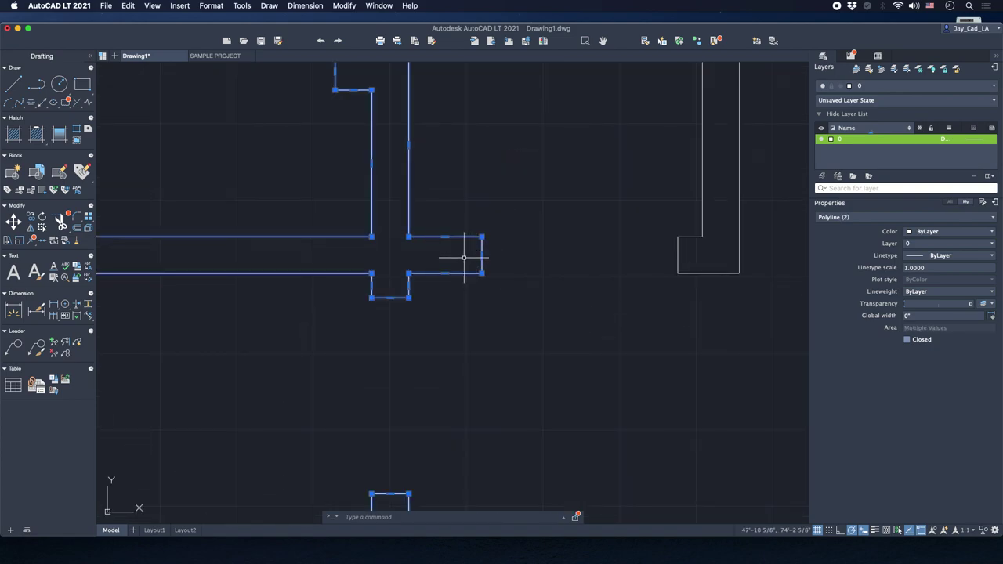
{"action": "key", "text": "Escape"}
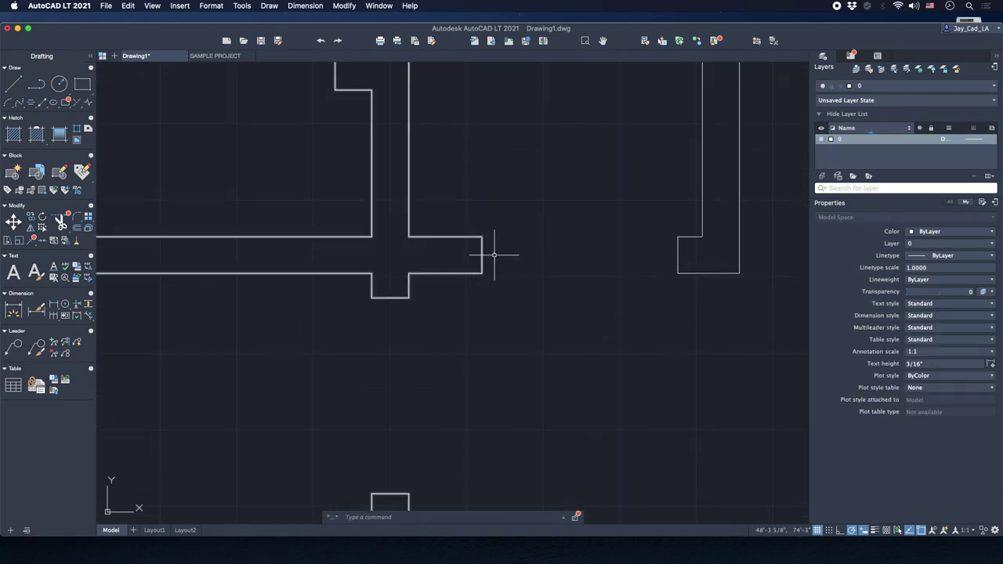
Window-select the two interior wall outlines and join them into one closed polyline.
{"action": "left_click", "coordinate": [476, 251]}
{"action": "left_click", "coordinate": [469, 257]}
{"action": "scroll", "coordinate": [458, 251], "scroll_direction": "down", "scroll_amount": 4}
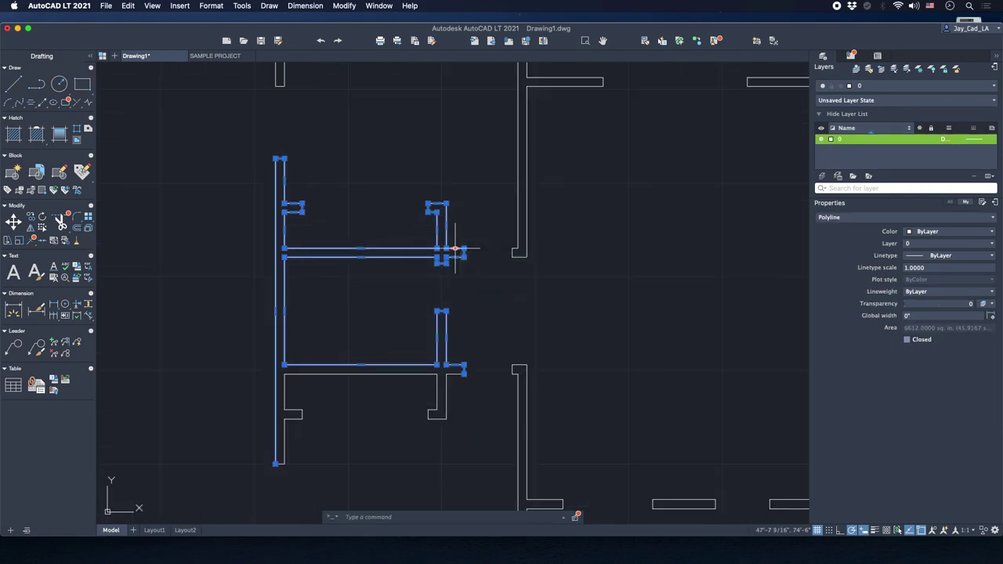
{"action": "scroll", "coordinate": [482, 438], "scroll_direction": "up", "scroll_amount": 3}
{"action": "left_click", "coordinate": [453, 387]}
{"action": "left_click", "coordinate": [402, 378]}
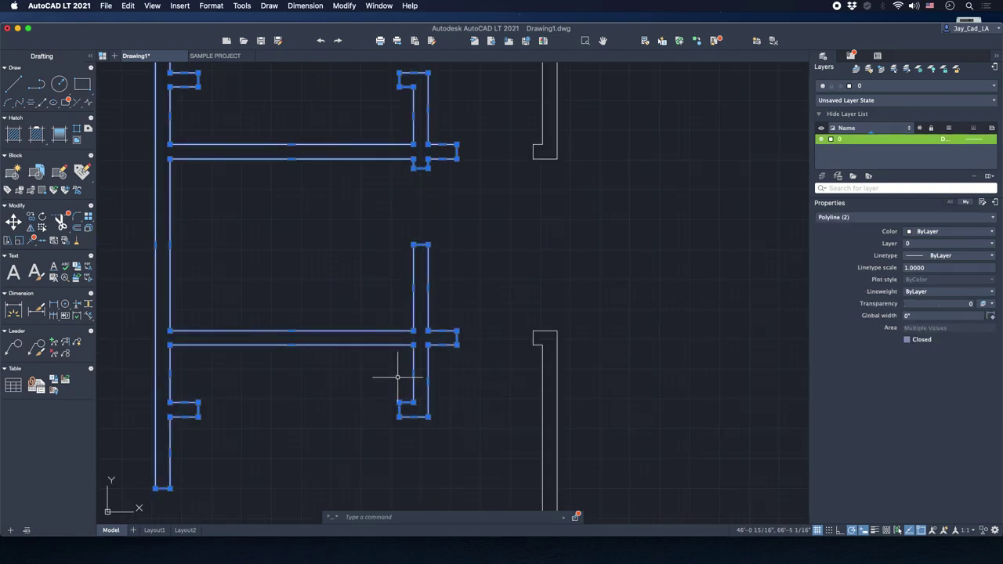
{"action": "type", "text": "j"}
{"action": "key", "text": "Return"}
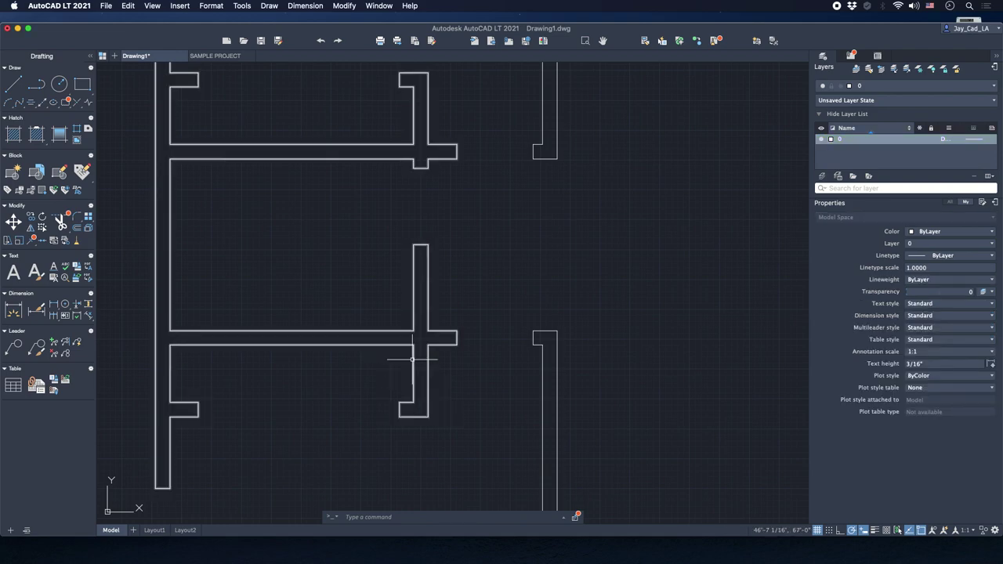
Reselect the joined interior wall outline to inspect it.
{"action": "scroll", "coordinate": [396, 353], "scroll_direction": "down", "scroll_amount": 5}
{"action": "key", "text": "Escape"}
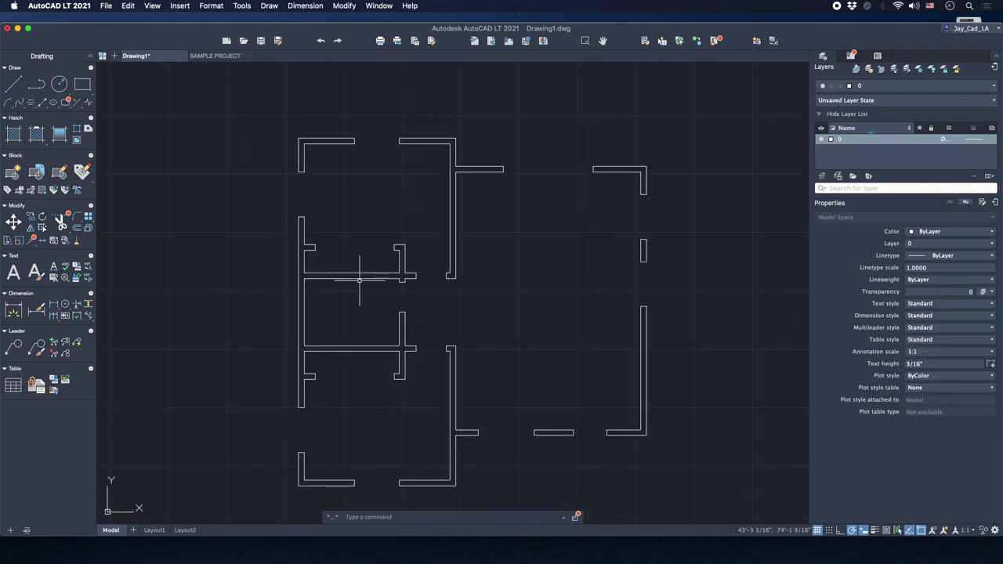
{"action": "left_click", "coordinate": [370, 242]}
{"action": "left_click", "coordinate": [337, 304]}
{"action": "key", "text": "Escape"}
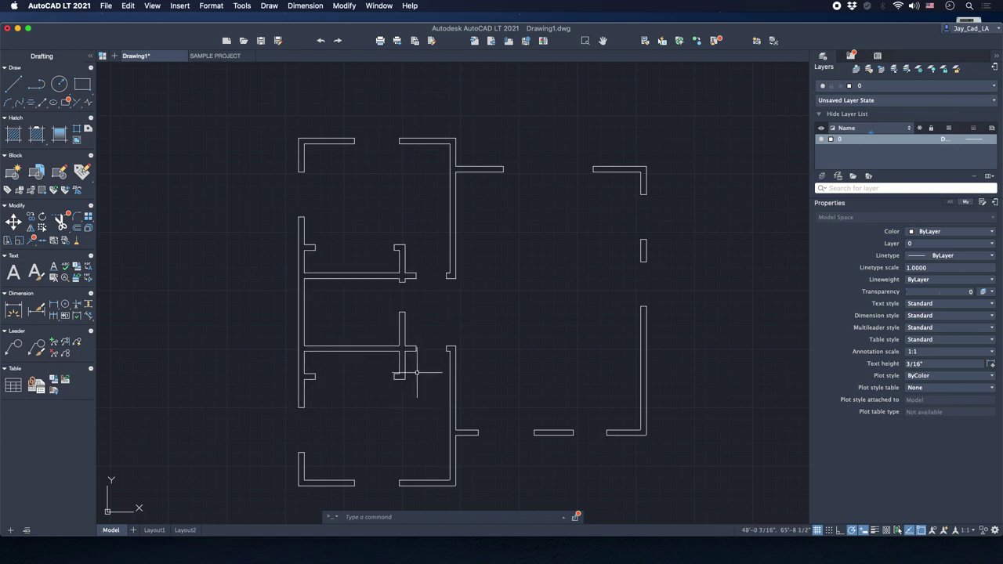
{"action": "left_click", "coordinate": [406, 335]}
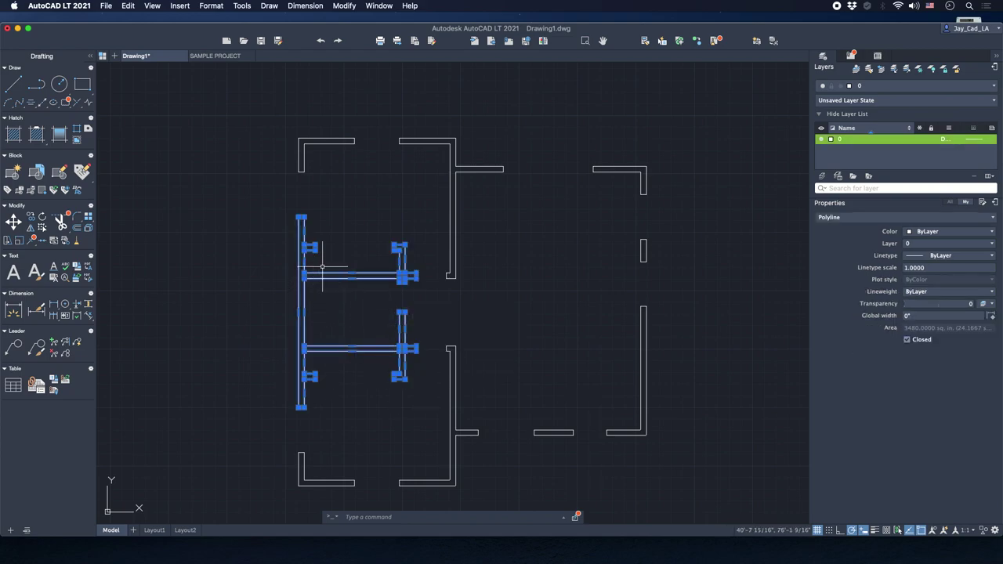
{"action": "key", "text": "Escape"}
Inspect the top-left, top-middle, top-right corner walls and the small vertical wall one by one.
{"action": "left_click", "coordinate": [351, 117]}
{"action": "left_click", "coordinate": [340, 162]}
{"action": "key", "text": "Escape"}
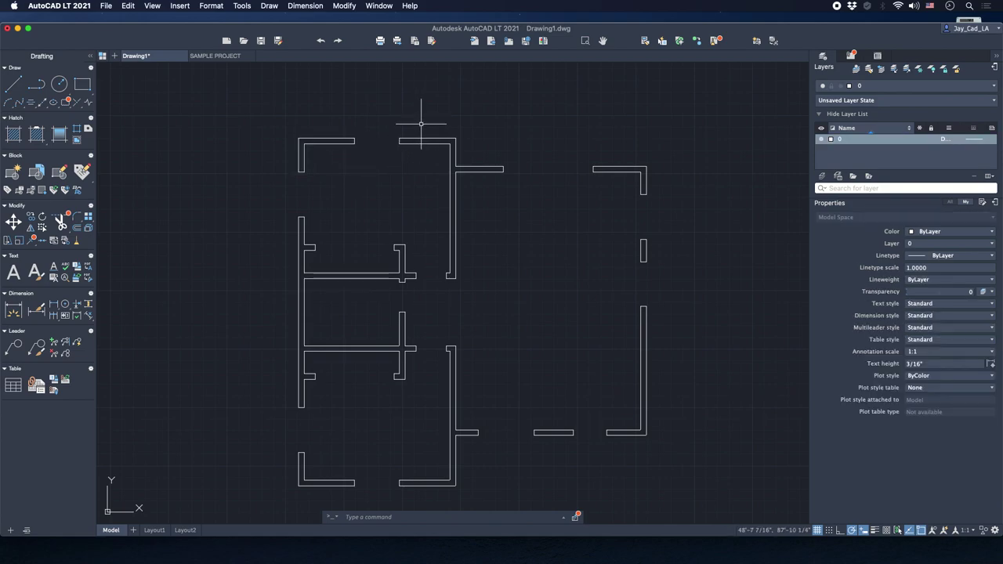
{"action": "left_click", "coordinate": [420, 123]}
{"action": "left_click", "coordinate": [413, 160]}
{"action": "key", "text": "Escape"}
{"action": "left_click", "coordinate": [666, 141]}
{"action": "left_click", "coordinate": [633, 185]}
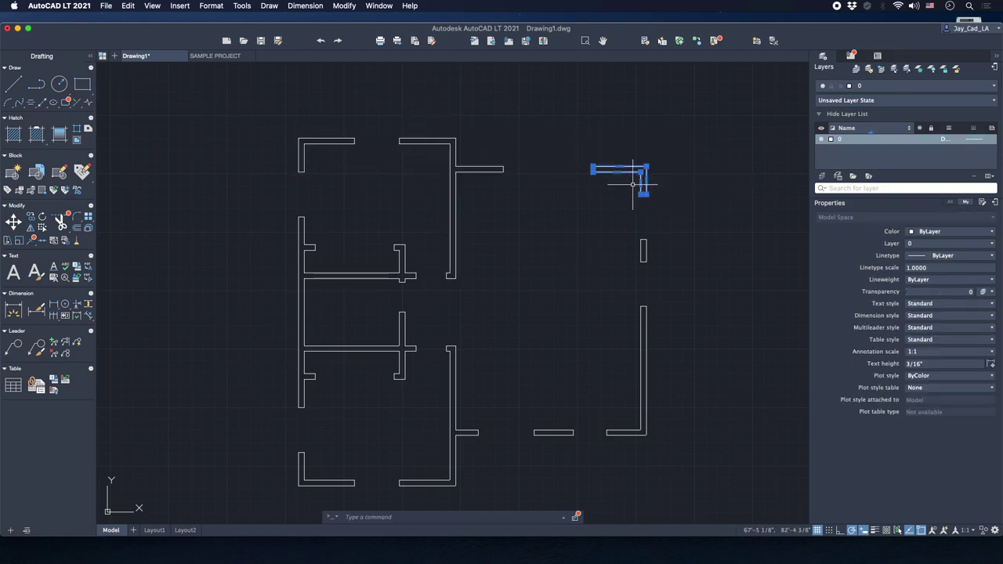
{"action": "key", "text": "Escape"}
{"action": "left_click", "coordinate": [649, 229]}
{"action": "left_click", "coordinate": [634, 270]}
{"action": "key", "text": "Escape"}
Inspect the short horizontal, lower middle, bottom-left L and left wall pieces individually.
{"action": "left_click", "coordinate": [553, 403]}
{"action": "left_click", "coordinate": [479, 433]}
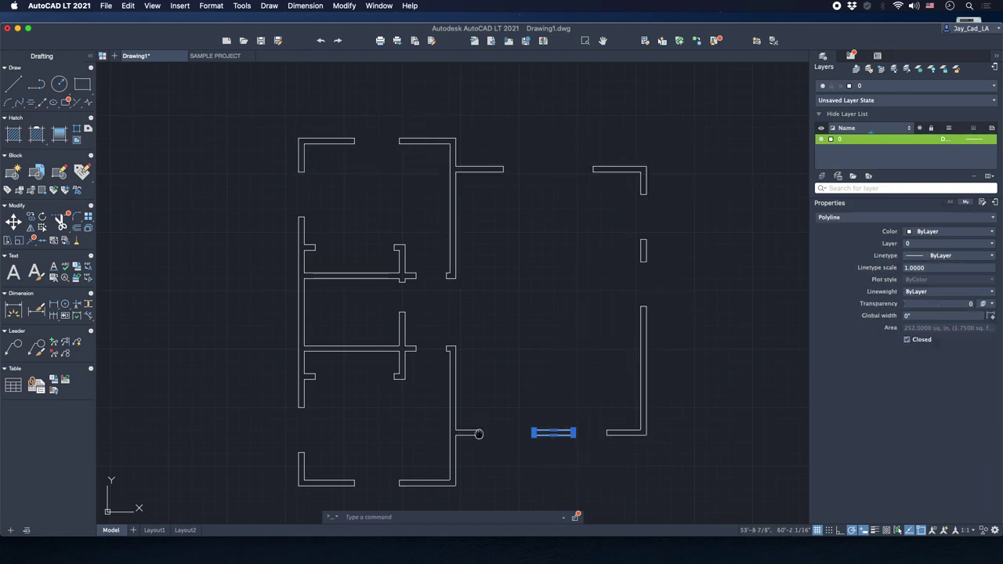
{"action": "middle_click_drag", "start_coordinate": [479, 434], "coordinate": [522, 372]}
{"action": "key", "text": "Escape"}
{"action": "left_click", "coordinate": [517, 337]}
{"action": "left_click", "coordinate": [447, 347]}
{"action": "key", "text": "Escape"}
{"action": "left_click", "coordinate": [399, 384]}
{"action": "left_click", "coordinate": [369, 427]}
{"action": "left_click", "coordinate": [402, 297]}
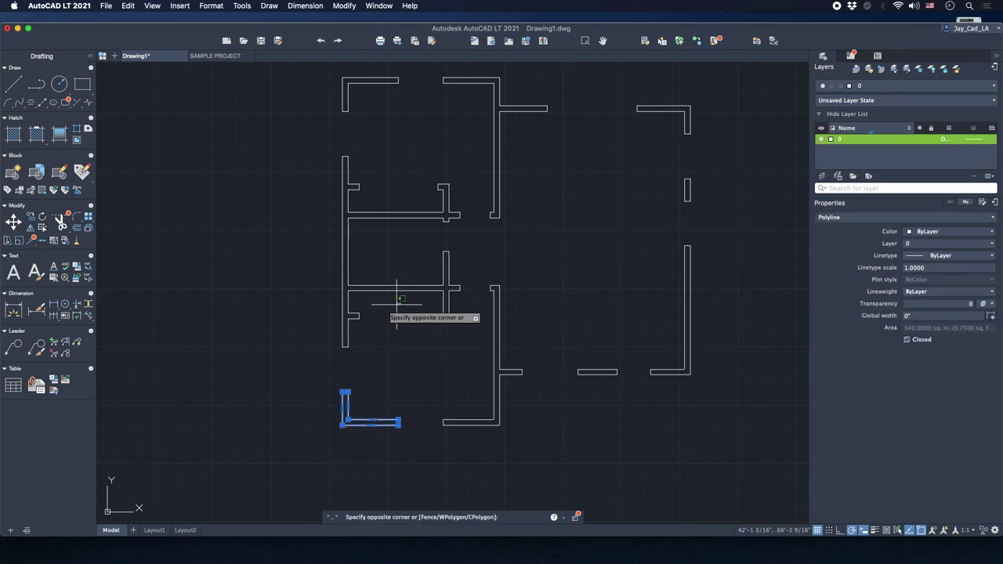
{"action": "left_click", "coordinate": [302, 314]}
{"action": "key", "text": "Escape"}
Window-select all nine wall outlines to confirm they are closed polylines.
{"action": "scroll", "coordinate": [368, 421], "scroll_direction": "up", "scroll_amount": 3}
{"action": "scroll", "coordinate": [399, 373], "scroll_direction": "up", "scroll_amount": 3}
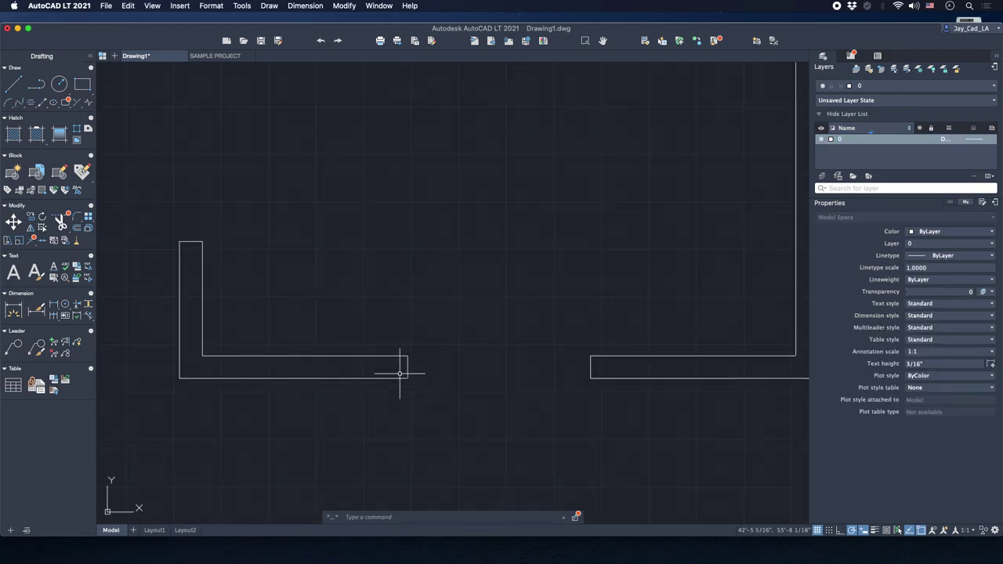
{"action": "left_click", "coordinate": [400, 373]}
{"action": "key", "text": "Escape"}
{"action": "scroll", "coordinate": [360, 325], "scroll_direction": "down", "scroll_amount": 6}
{"action": "left_click", "coordinate": [303, 91]}
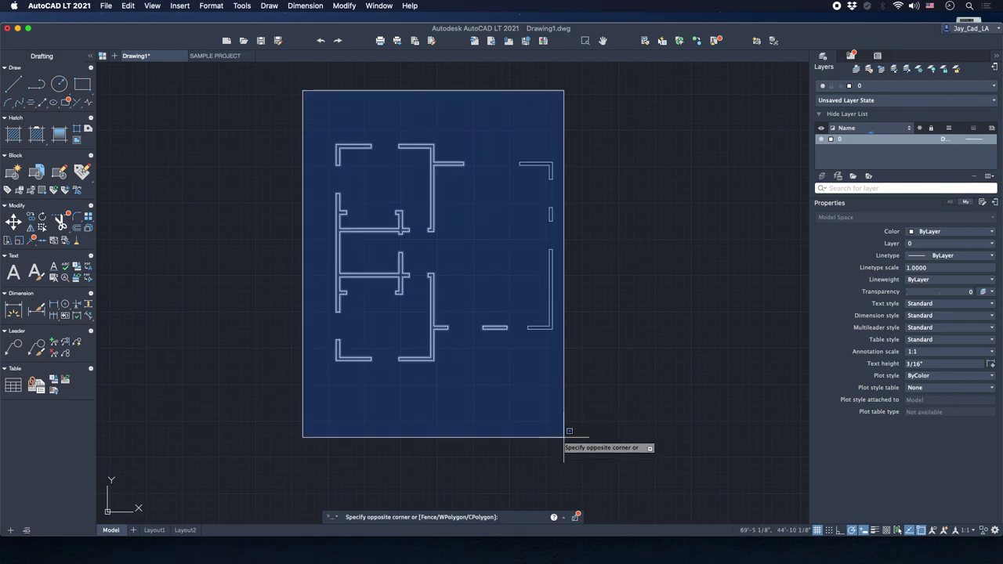
{"action": "left_click", "coordinate": [563, 436]}
{"action": "scroll", "coordinate": [456, 237], "scroll_direction": "up", "scroll_amount": 3}
{"action": "scroll", "coordinate": [466, 264], "scroll_direction": "down", "scroll_amount": 1}
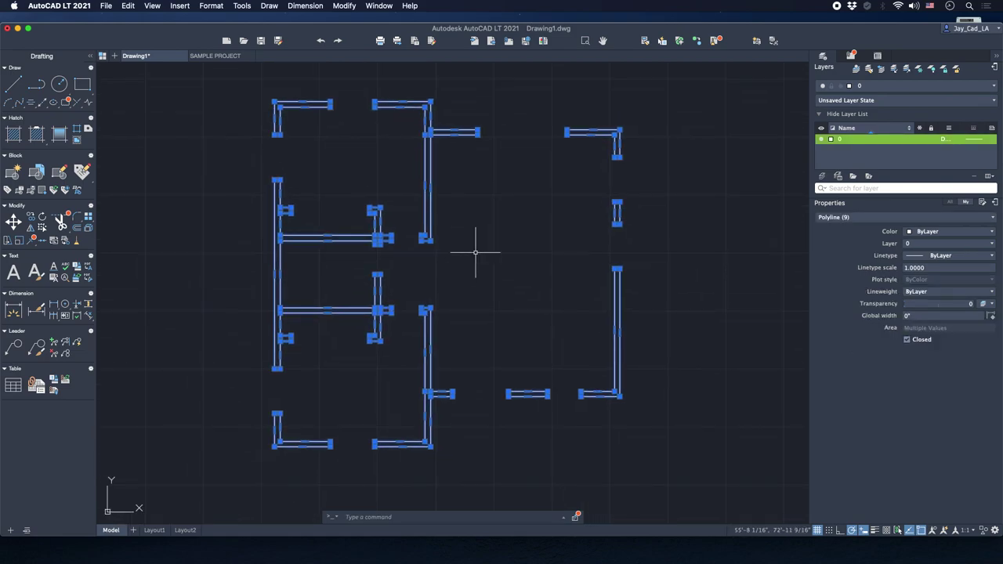
{"action": "key", "text": "Escape"}
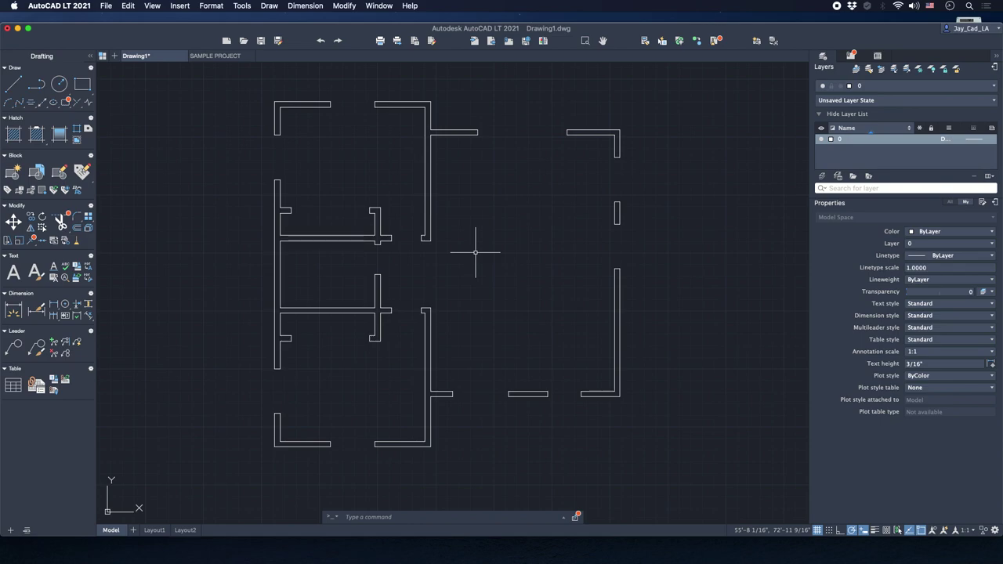
Draw a thin RECTANG across the lower-right window gap, snapping corners to both wall ends.
{"action": "type", "text": "R"}
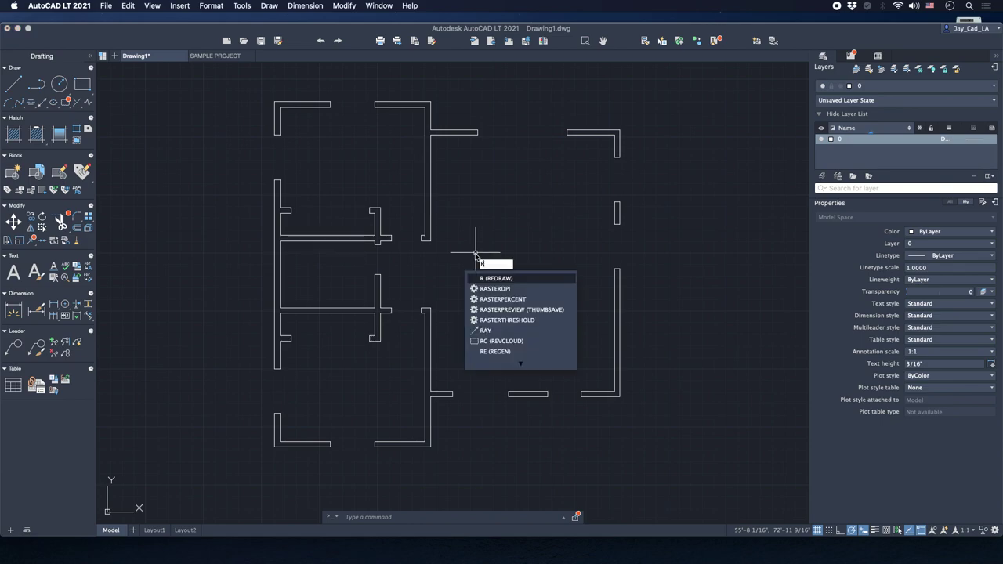
{"action": "type", "text": "EC"}
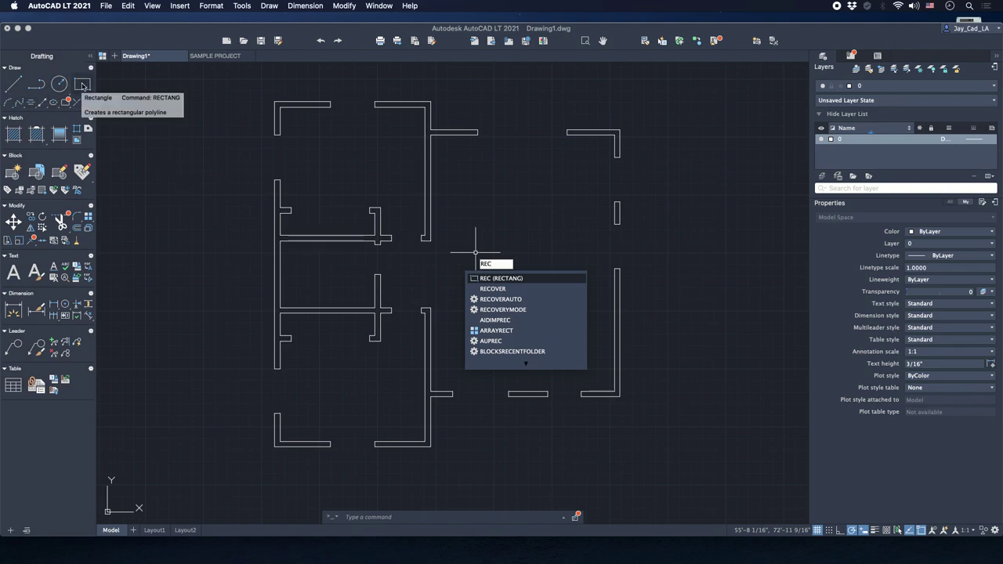
{"action": "left_click", "coordinate": [518, 279]}
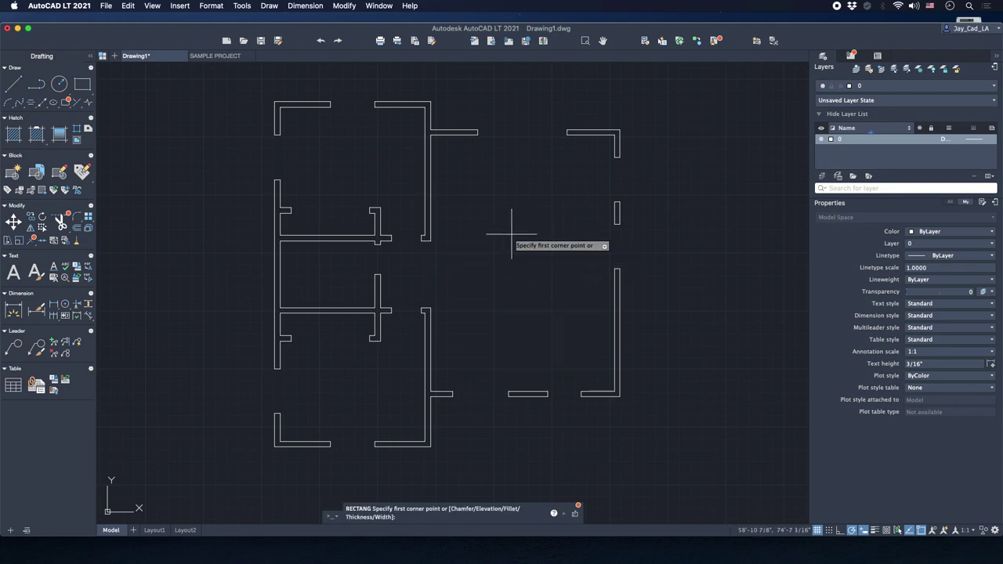
{"action": "scroll", "coordinate": [576, 409], "scroll_direction": "up", "scroll_amount": 6}
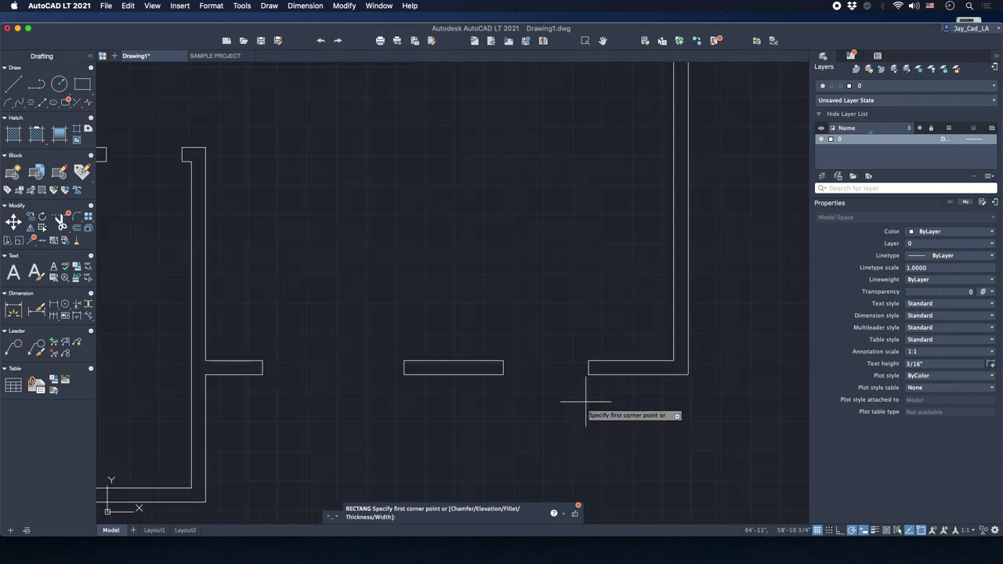
{"action": "left_click", "coordinate": [590, 360]}
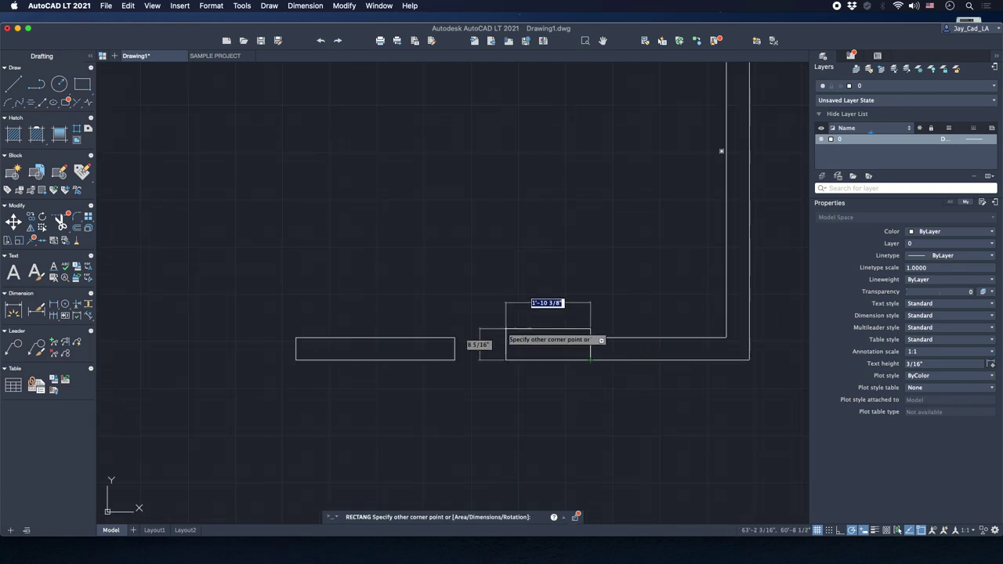
{"action": "left_click", "coordinate": [454, 338]}
{"action": "scroll", "coordinate": [425, 302], "scroll_direction": "down", "scroll_amount": 3}
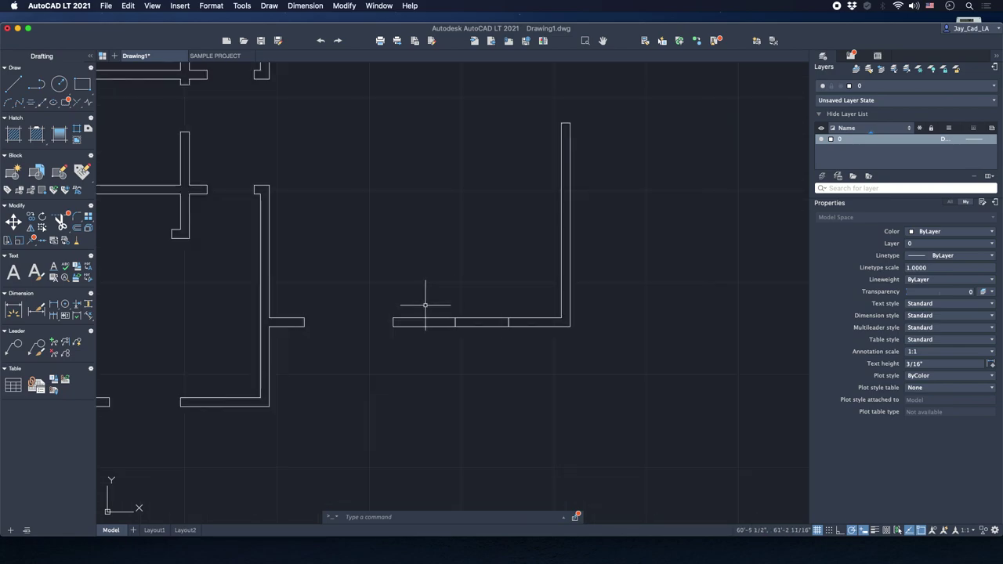
{"action": "middle_click_drag", "start_coordinate": [426, 303], "coordinate": [624, 266]}
{"action": "scroll", "coordinate": [363, 356], "scroll_direction": "down", "scroll_amount": 2}
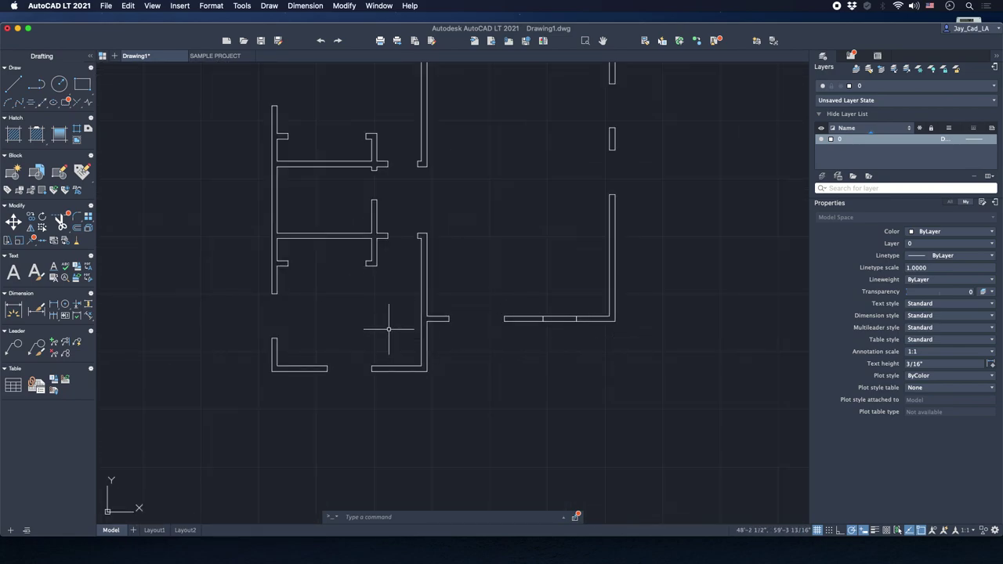
{"action": "scroll", "coordinate": [580, 321], "scroll_direction": "up", "scroll_amount": 2}
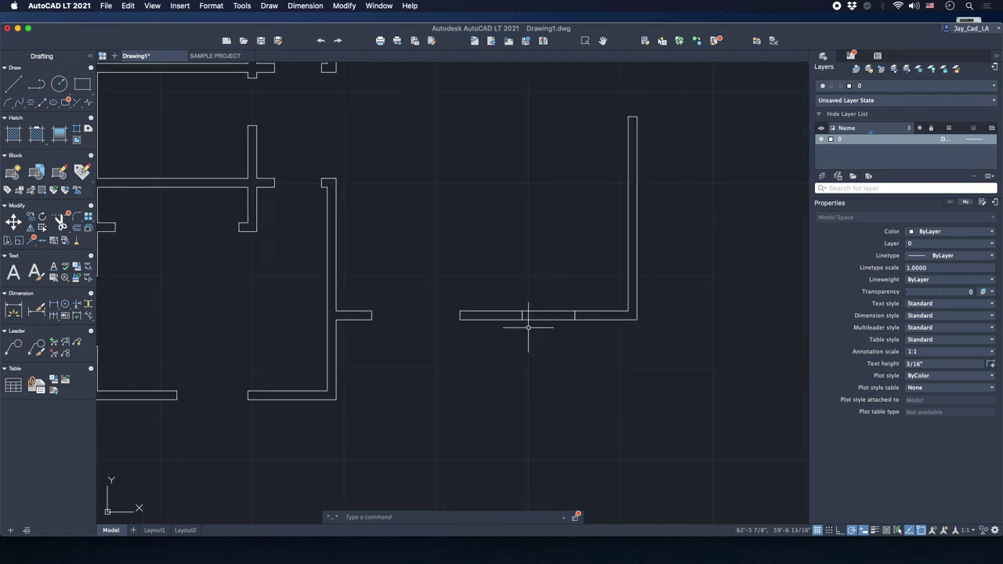
{"action": "scroll", "coordinate": [528, 328], "scroll_direction": "down", "scroll_amount": 4}
{"action": "scroll", "coordinate": [360, 326], "scroll_direction": "up", "scroll_amount": 2}
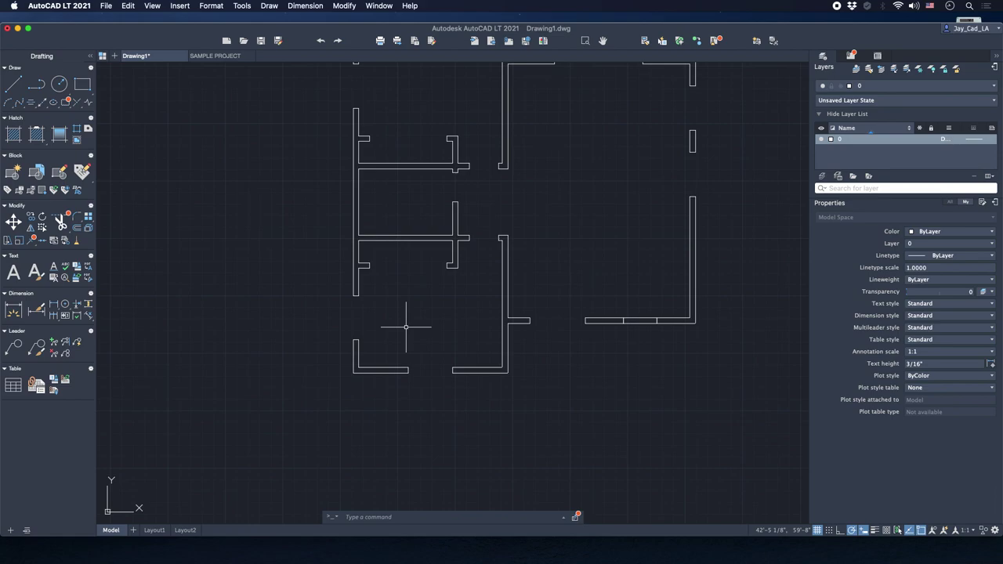
{"action": "scroll", "coordinate": [406, 328], "scroll_direction": "up", "scroll_amount": 3}
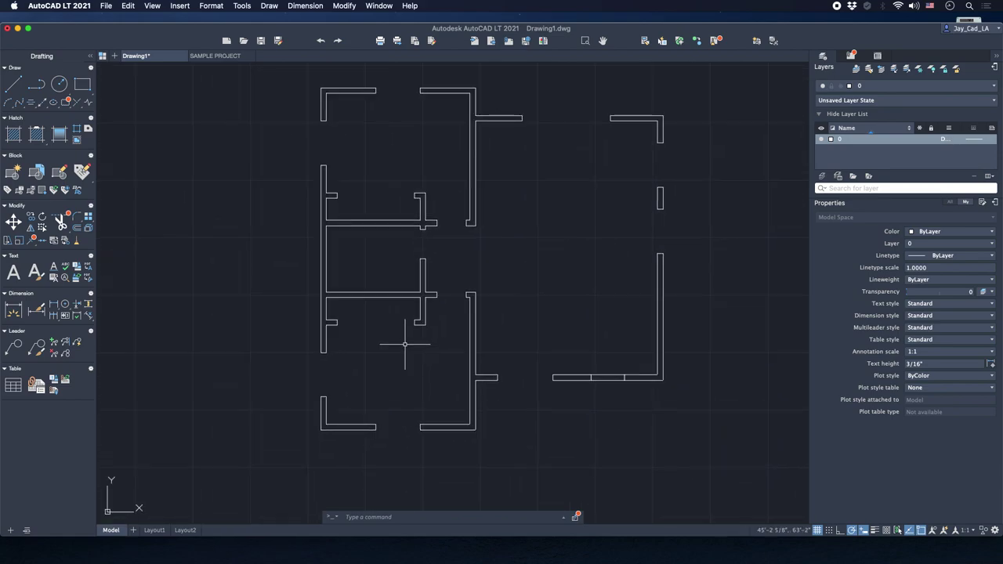
Close the bottom wall's window opening with a thin rectangle.
{"action": "type", "text": "rec"}
{"action": "key", "text": "Return"}
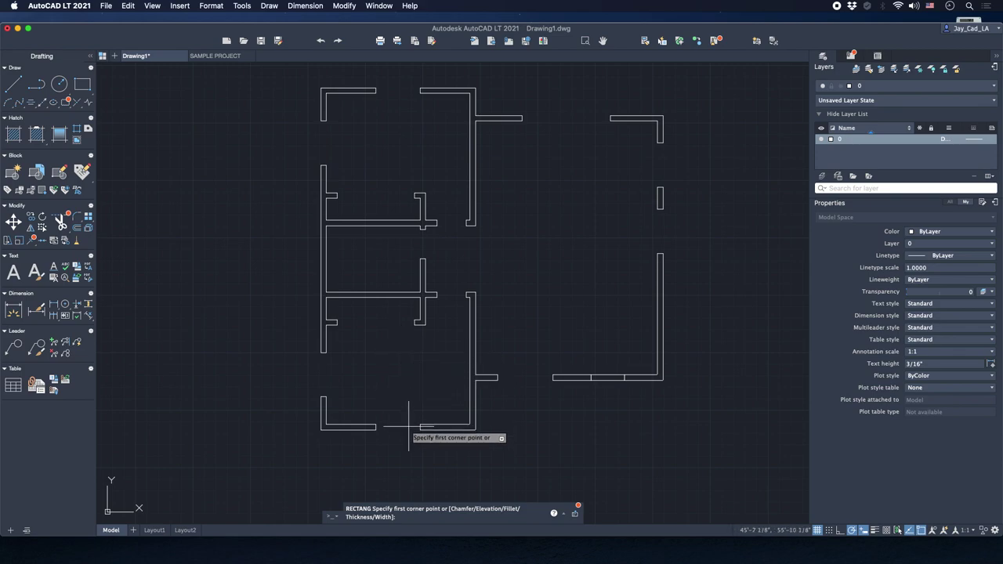
{"action": "scroll", "coordinate": [405, 428], "scroll_direction": "up", "scroll_amount": 4}
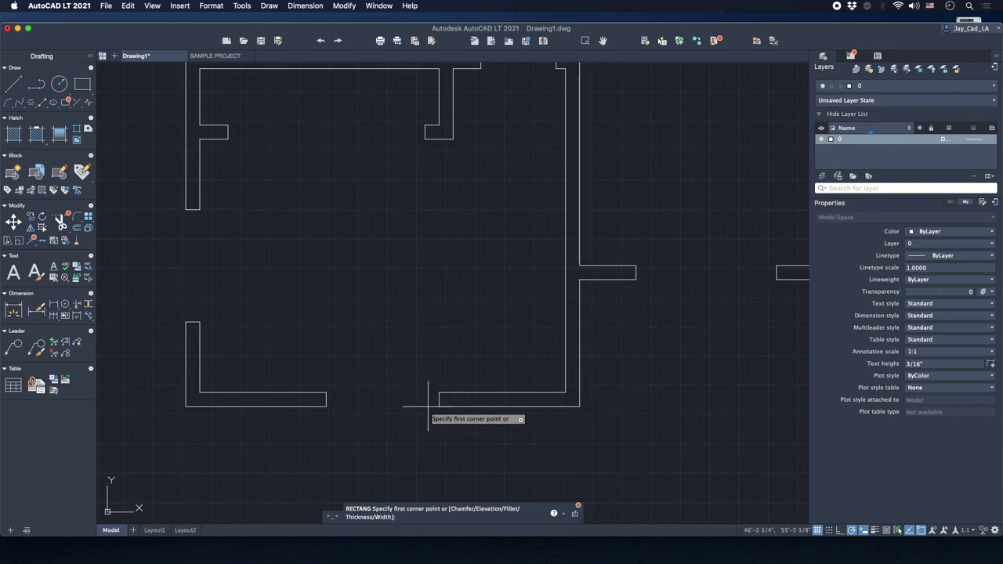
{"action": "left_click", "coordinate": [438, 392]}
{"action": "left_click", "coordinate": [326, 406]}
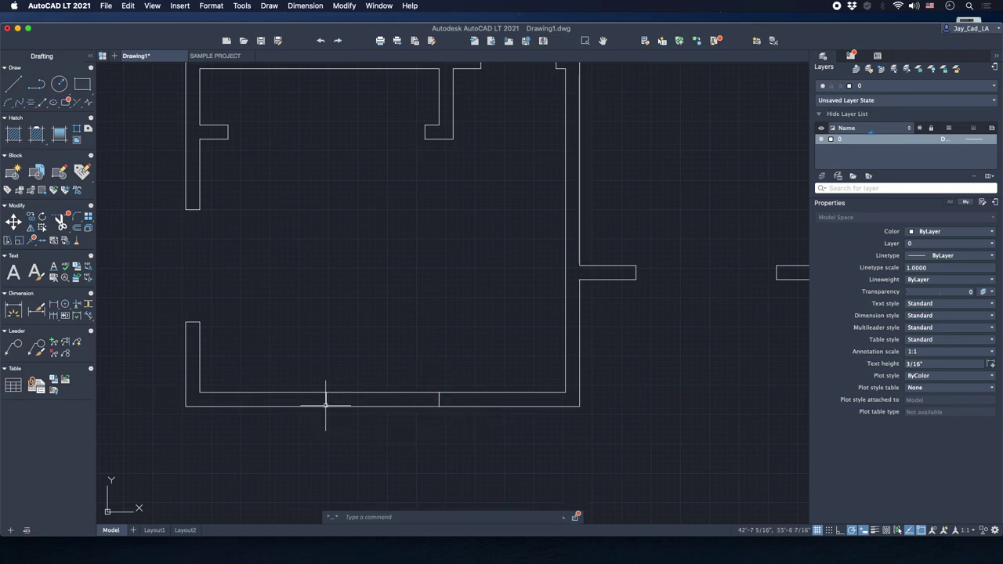
{"action": "scroll", "coordinate": [297, 320], "scroll_direction": "down", "scroll_amount": 3}
Fill the two left-wall openings with thin window rectangles.
{"action": "key", "text": "Return"}
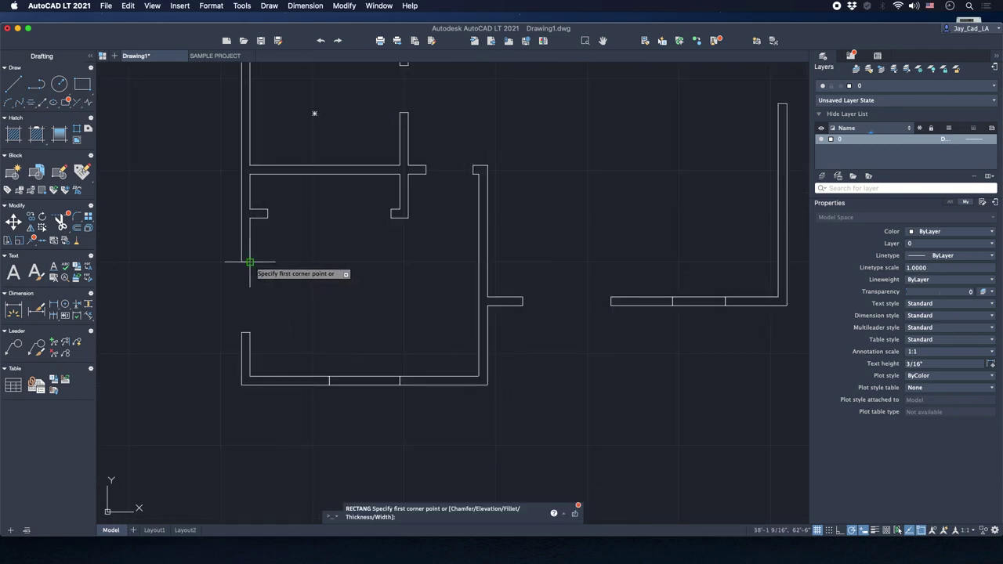
{"action": "left_click", "coordinate": [250, 262]}
{"action": "left_click", "coordinate": [243, 332]}
{"action": "scroll", "coordinate": [249, 325], "scroll_direction": "down", "scroll_amount": 2}
{"action": "scroll", "coordinate": [271, 235], "scroll_direction": "up", "scroll_amount": 5}
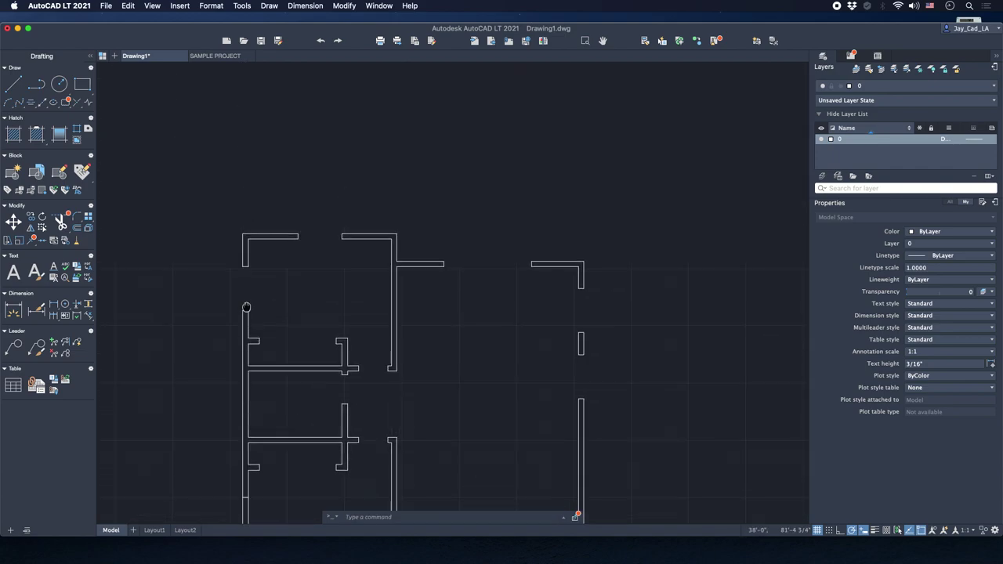
{"action": "key", "text": "Return"}
{"action": "left_click", "coordinate": [246, 329]}
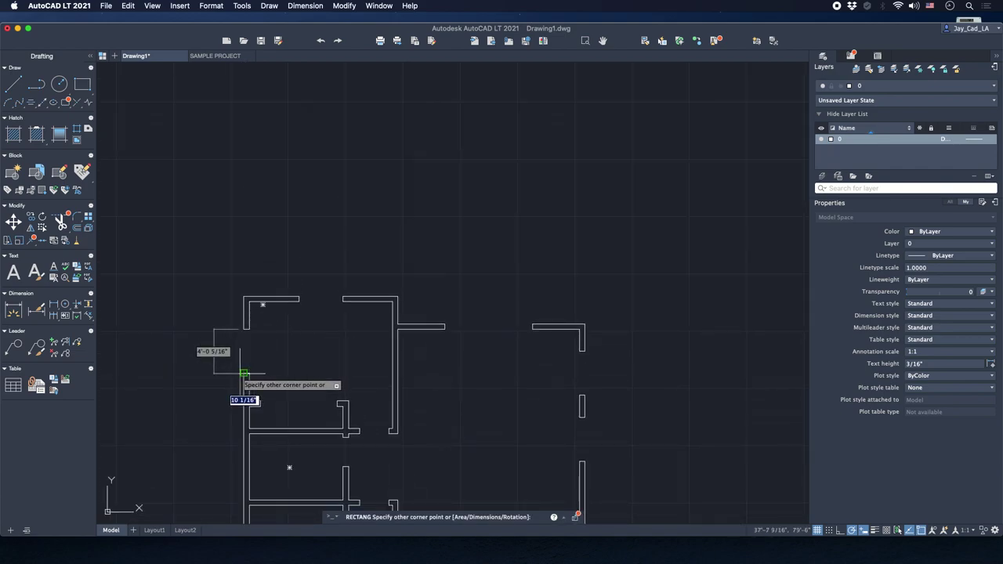
{"action": "left_click", "coordinate": [243, 374]}
{"action": "scroll", "coordinate": [306, 284], "scroll_direction": "up", "scroll_amount": 3}
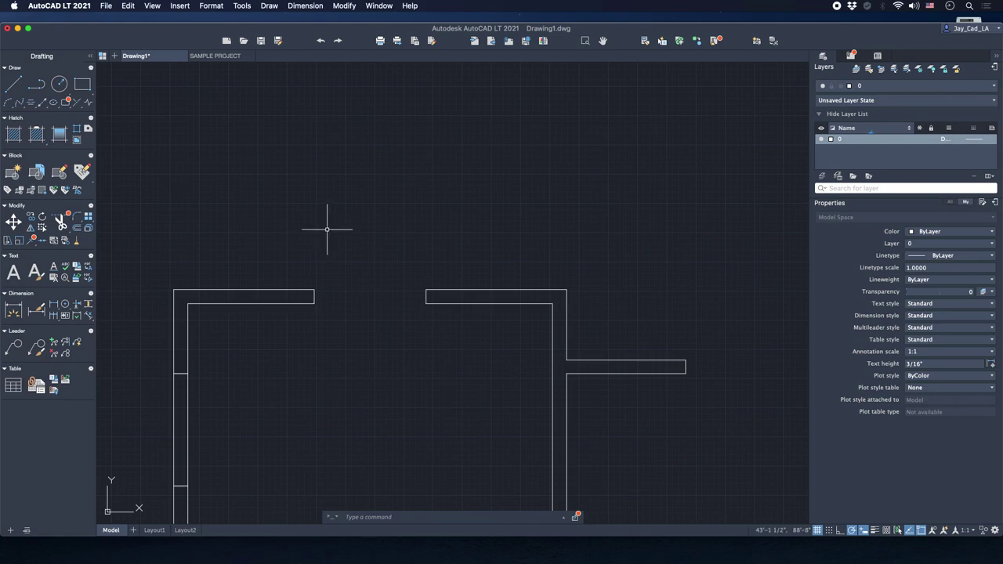
Draw a thin rectangle across the top wall's window gap.
{"action": "right_click", "coordinate": [368, 169]}
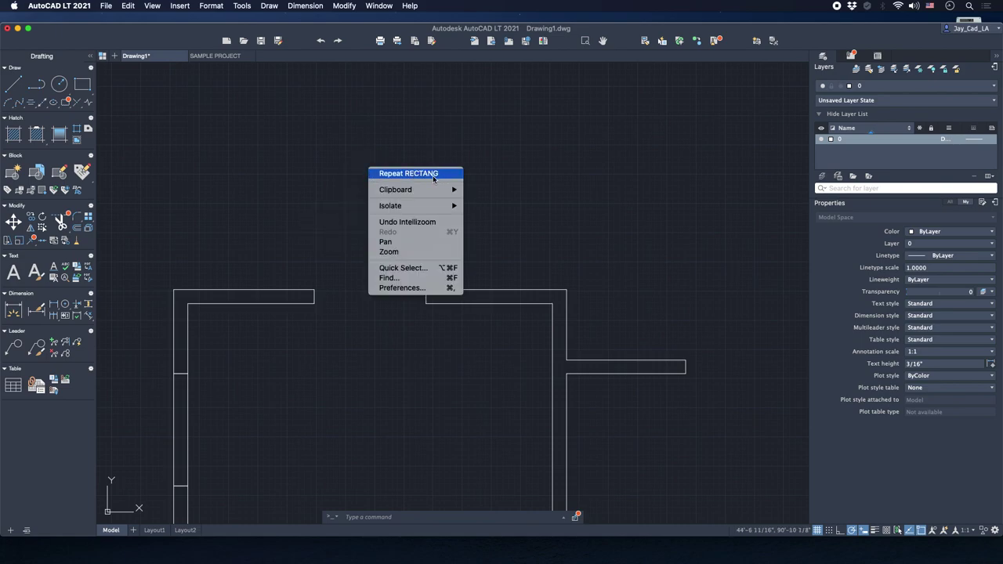
{"action": "left_click", "coordinate": [432, 174]}
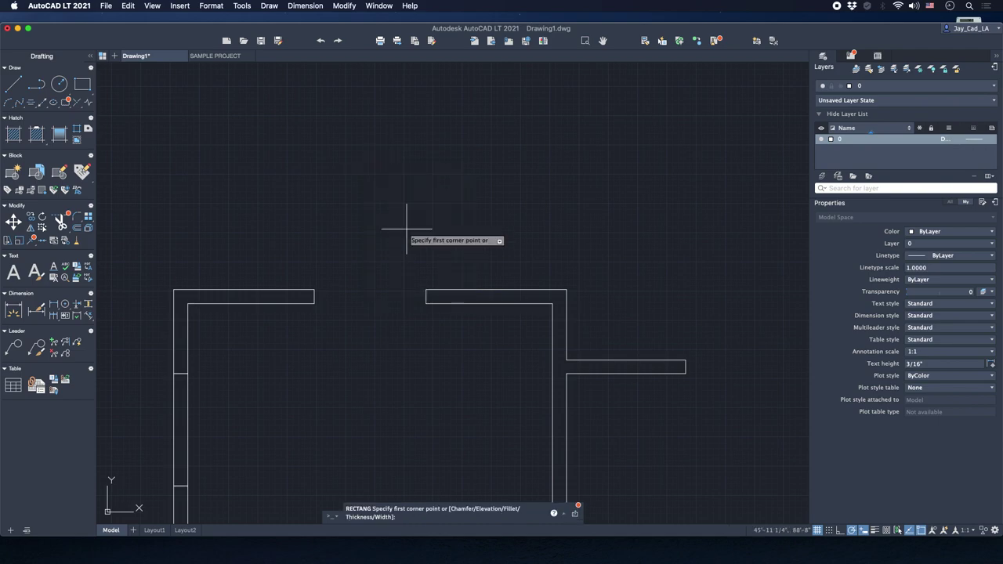
{"action": "left_click", "coordinate": [314, 291]}
{"action": "left_click", "coordinate": [426, 303]}
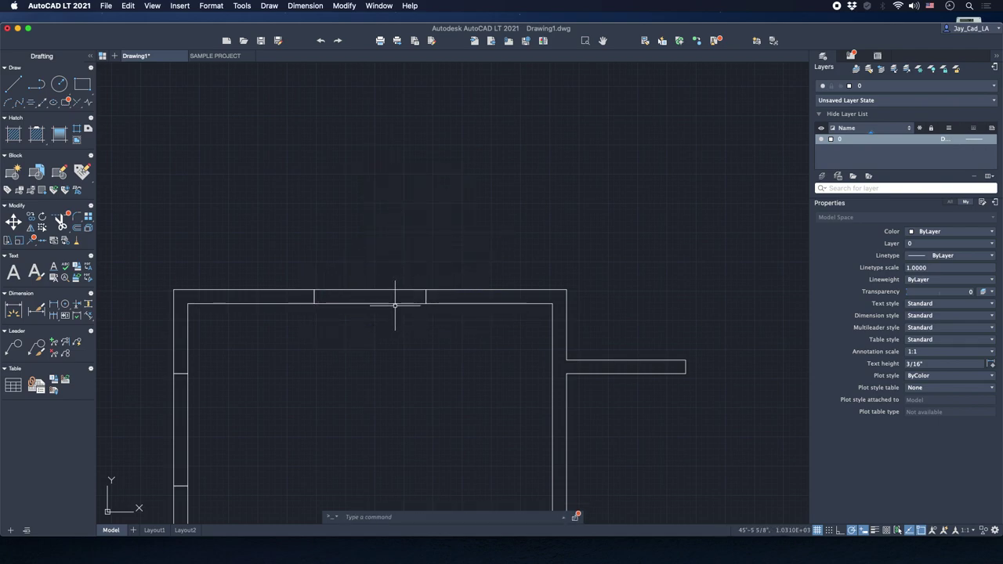
{"action": "scroll", "coordinate": [399, 300], "scroll_direction": "down", "scroll_amount": 4}
{"action": "middle_click_drag", "start_coordinate": [399, 300], "coordinate": [237, 147]}
Close the upper gap in the right wall with a thin rectangle.
{"action": "right_click", "coordinate": [478, 240]}
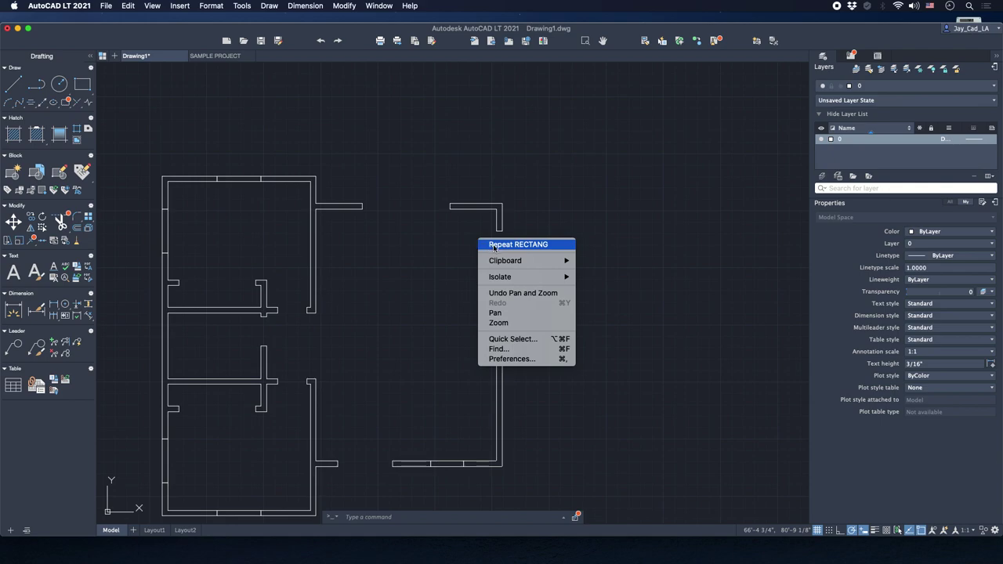
{"action": "left_click", "coordinate": [530, 246]}
{"action": "left_click", "coordinate": [496, 232]}
{"action": "scroll", "coordinate": [537, 291], "scroll_direction": "up", "scroll_amount": 3}
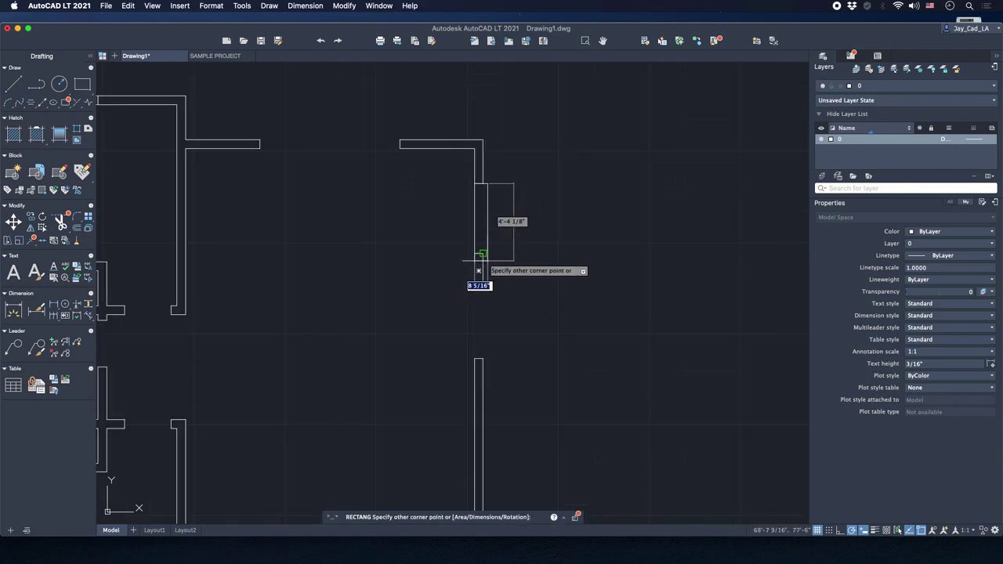
{"action": "left_click", "coordinate": [481, 253]}
Close the lower right-wall gap with a thin rectangle.
{"action": "right_click", "coordinate": [415, 280]}
{"action": "left_click", "coordinate": [431, 285]}
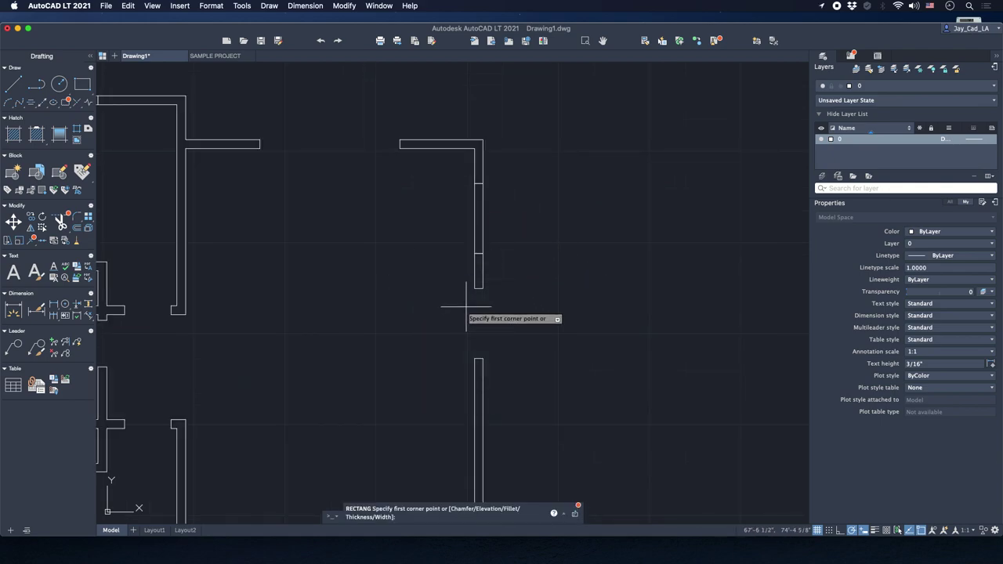
{"action": "left_click", "coordinate": [475, 288]}
{"action": "left_click", "coordinate": [482, 354]}
{"action": "scroll", "coordinate": [483, 354], "scroll_direction": "down", "scroll_amount": 3}
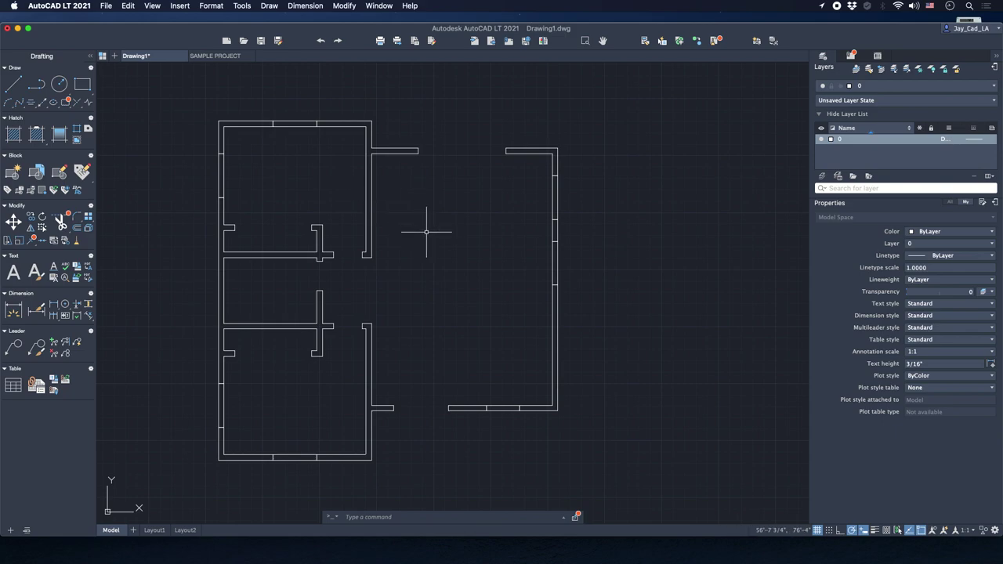
{"action": "scroll", "coordinate": [233, 300], "scroll_direction": "up", "scroll_amount": 3}
{"action": "scroll", "coordinate": [213, 309], "scroll_direction": "down", "scroll_amount": 3}
{"action": "scroll", "coordinate": [200, 302], "scroll_direction": "up", "scroll_amount": 3}
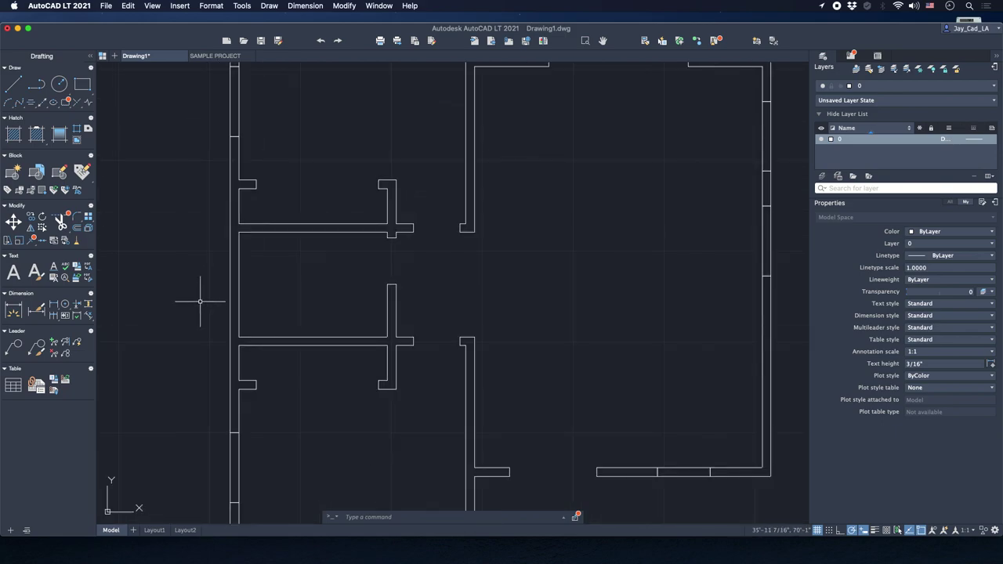
{"action": "middle_click_drag", "start_coordinate": [199, 301], "coordinate": [289, 305]}
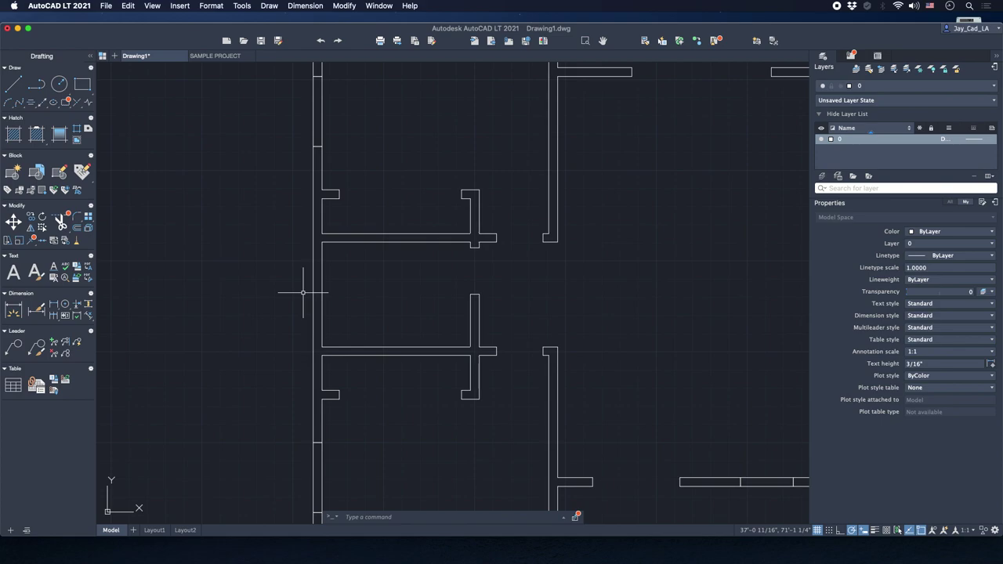
Draw a short marker polyline across the middle room's left wall.
{"action": "type", "text": "PL"}
{"action": "key", "text": "Return"}
{"action": "scroll", "coordinate": [302, 291], "scroll_direction": "up", "scroll_amount": 2}
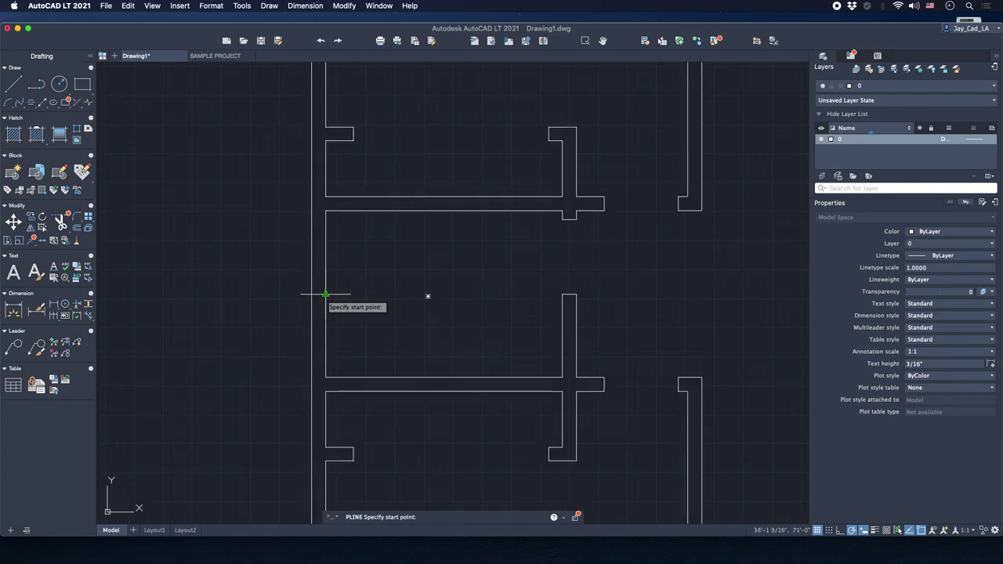
{"action": "left_click", "coordinate": [302, 290]}
{"action": "key", "text": "Escape"}
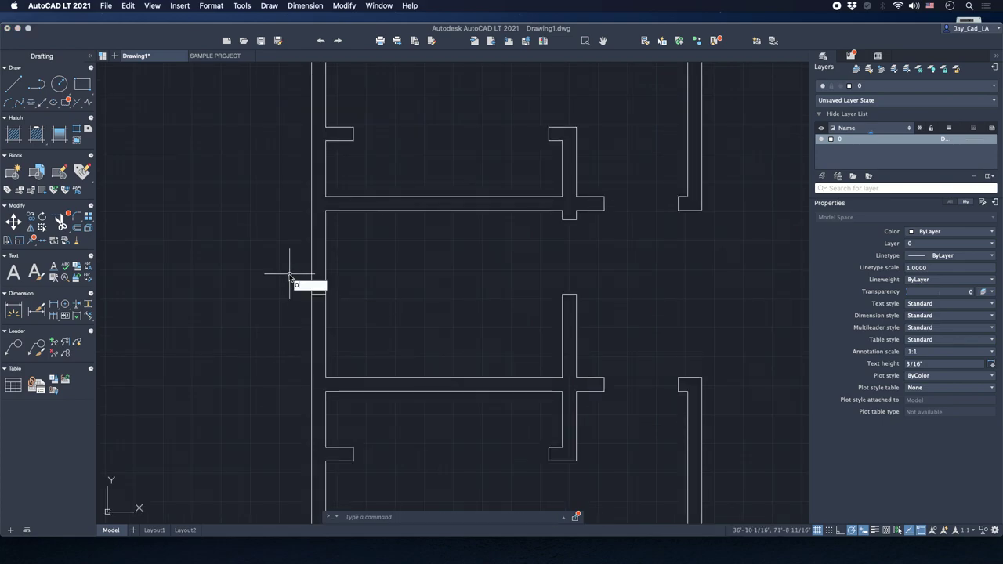
Offset the marker 18 above and below as jambs, then delete the original.
{"action": "type", "text": "O"}
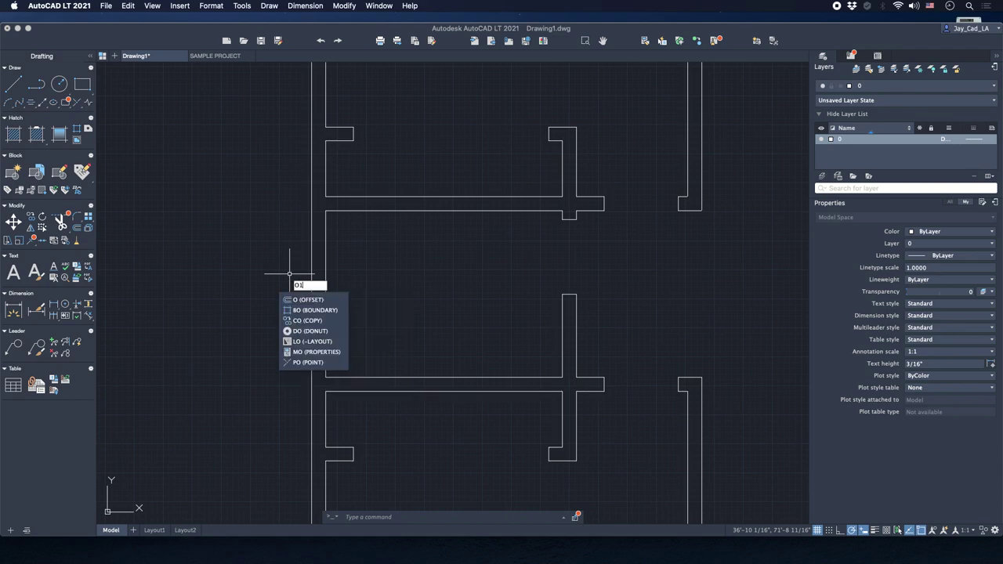
{"action": "type", "text": "18"}
{"action": "key", "text": "BackSpace"}
{"action": "key", "text": "BackSpace"}
{"action": "key", "text": "BackSpace"}
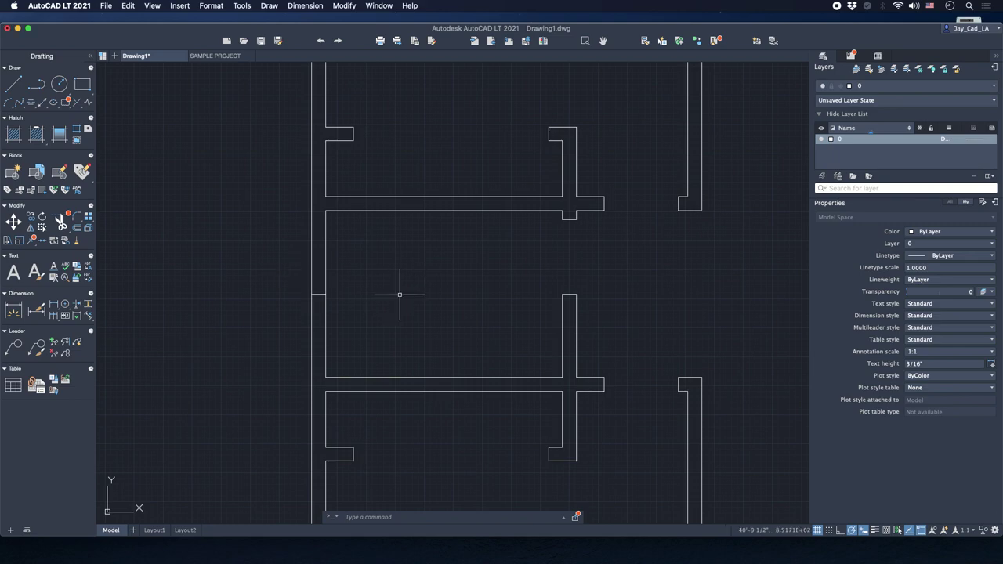
{"action": "type", "text": "O"}
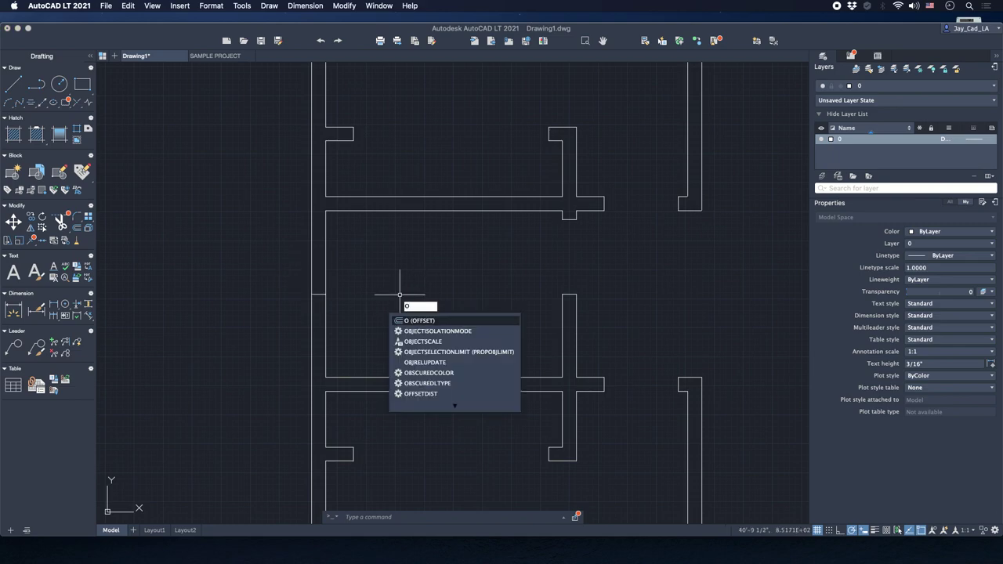
{"action": "key", "text": "Return"}
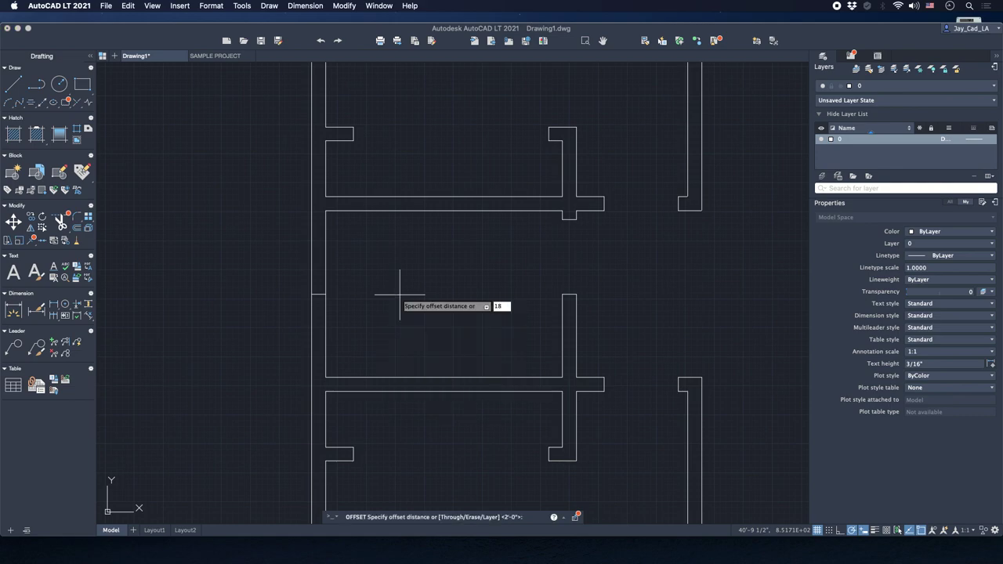
{"action": "key", "text": "Return"}
{"action": "scroll", "coordinate": [345, 306], "scroll_direction": "up", "scroll_amount": 2}
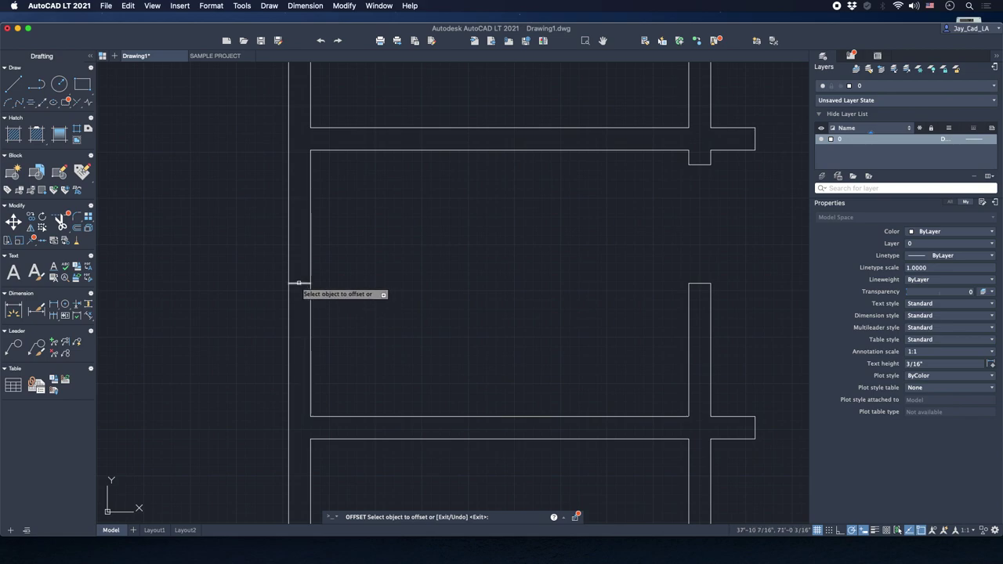
{"action": "left_click", "coordinate": [300, 283]}
{"action": "left_click", "coordinate": [300, 231]}
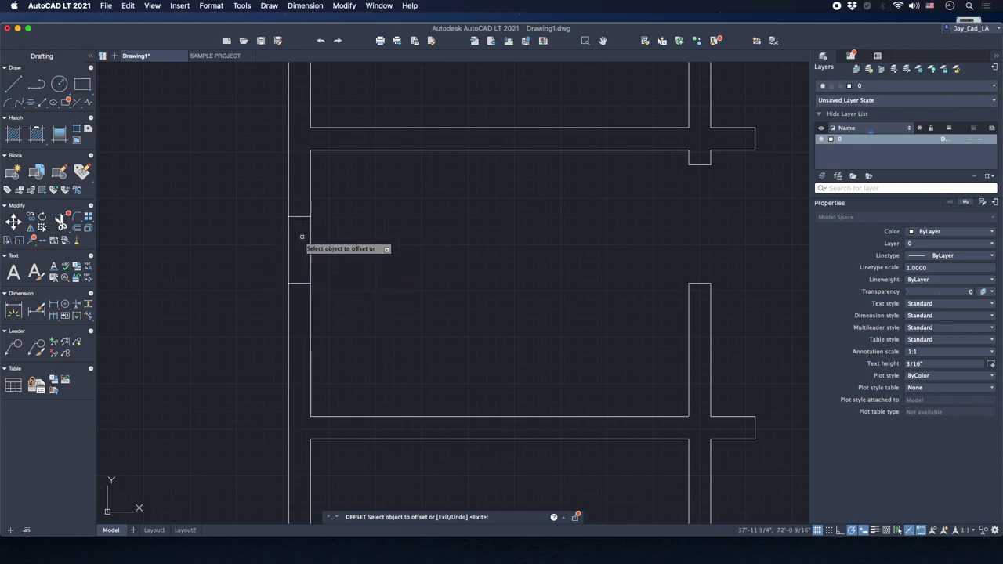
{"action": "left_click", "coordinate": [302, 283]}
{"action": "left_click", "coordinate": [299, 313]}
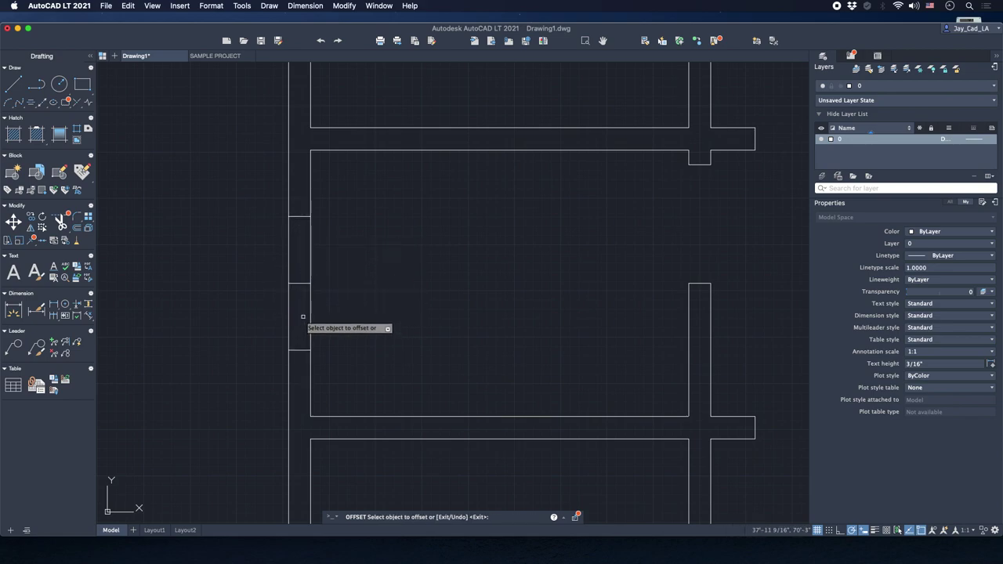
{"action": "left_click", "coordinate": [243, 269]}
{"action": "left_click", "coordinate": [364, 307]}
{"action": "key", "text": "Delete"}
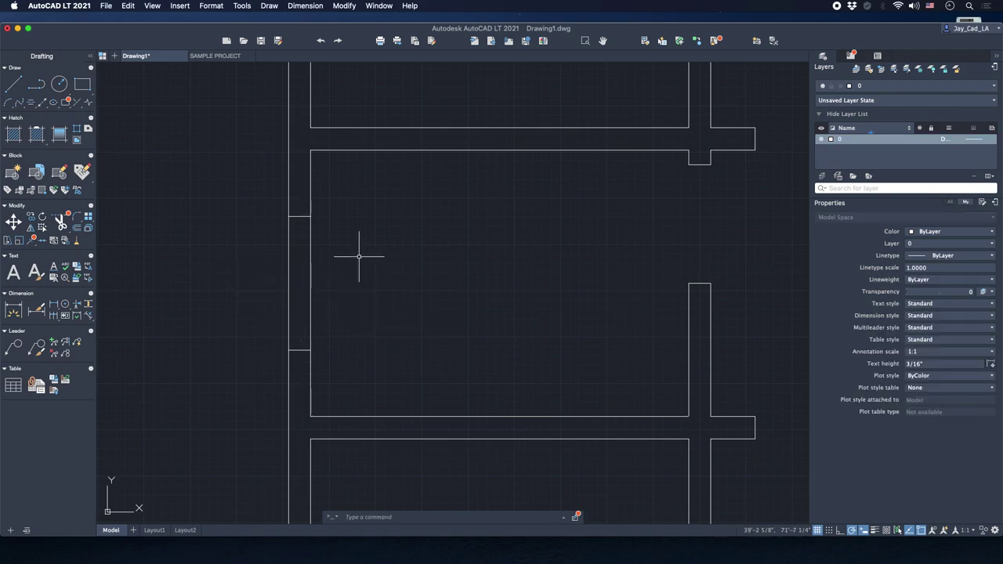
Trim away the wall lines between the two jambs.
{"action": "type", "text": "TR"}
{"action": "key", "text": "Return"}
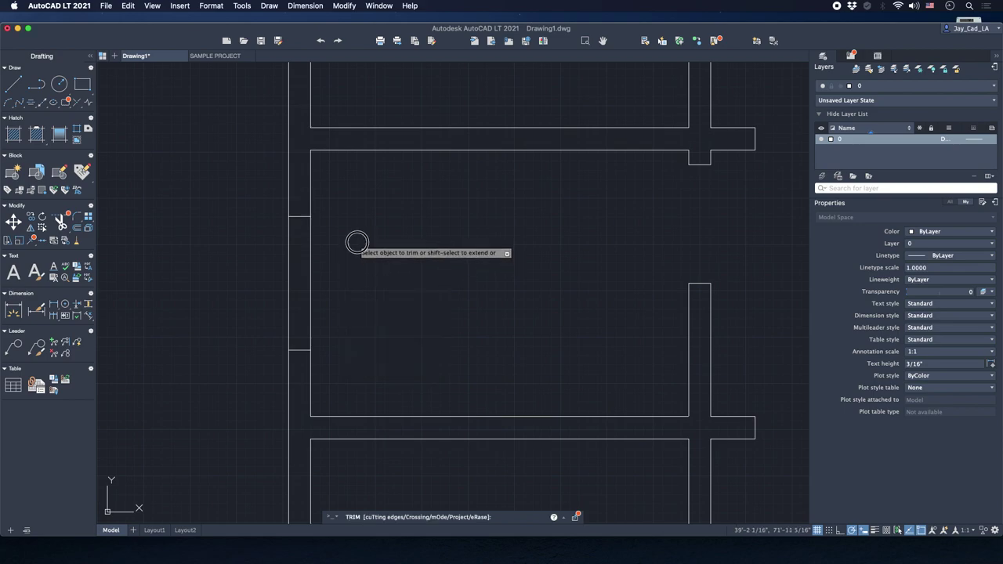
{"action": "left_click", "coordinate": [358, 236]}
{"action": "left_click", "coordinate": [262, 262]}
{"action": "key", "text": "Escape"}
Join the upper and lower wall polylines around the new opening.
{"action": "left_click", "coordinate": [333, 205]}
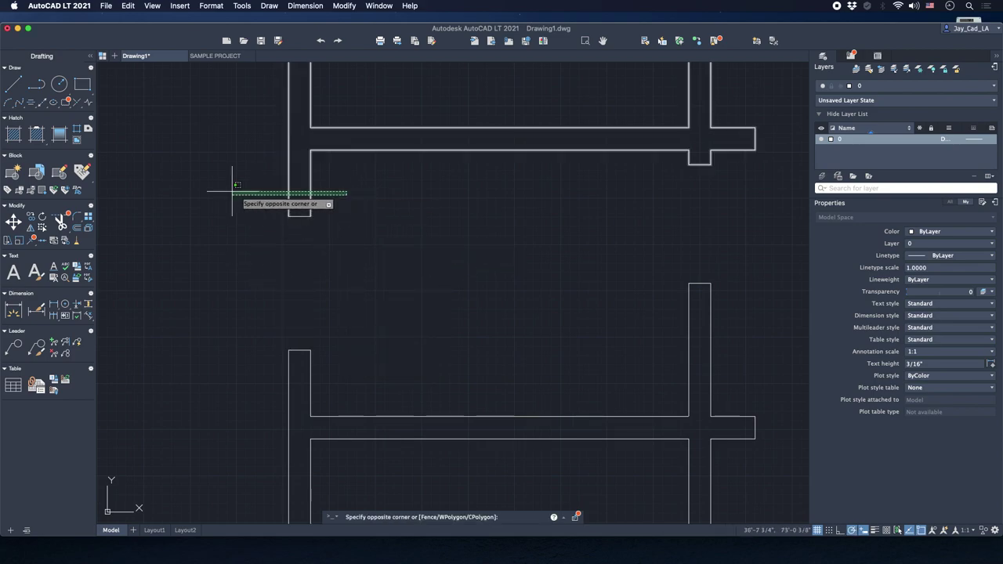
{"action": "left_click", "coordinate": [242, 188]}
{"action": "left_click", "coordinate": [241, 188]}
{"action": "left_click", "coordinate": [334, 363]}
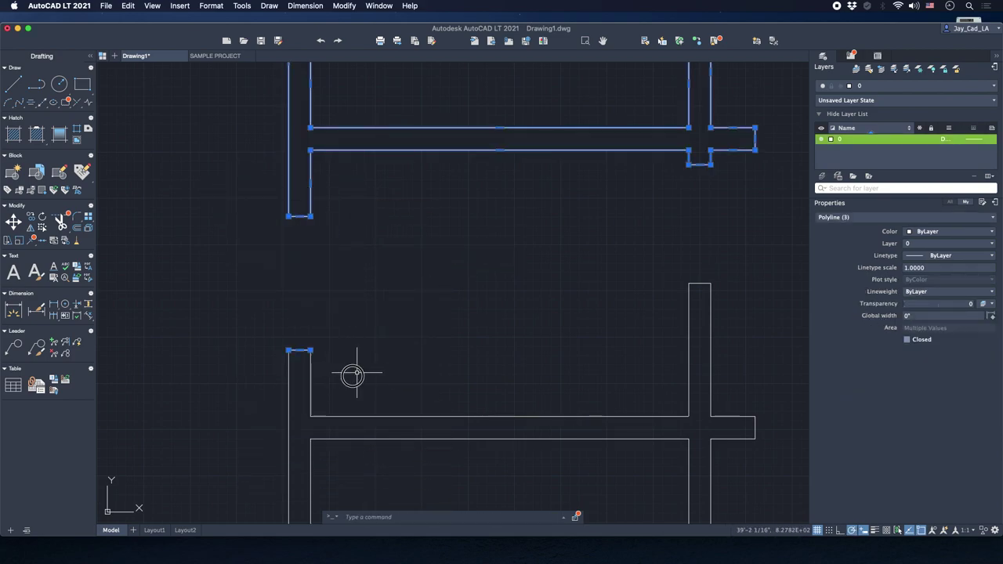
{"action": "left_click", "coordinate": [352, 372]}
{"action": "left_click", "coordinate": [292, 393]}
{"action": "type", "text": "J"}
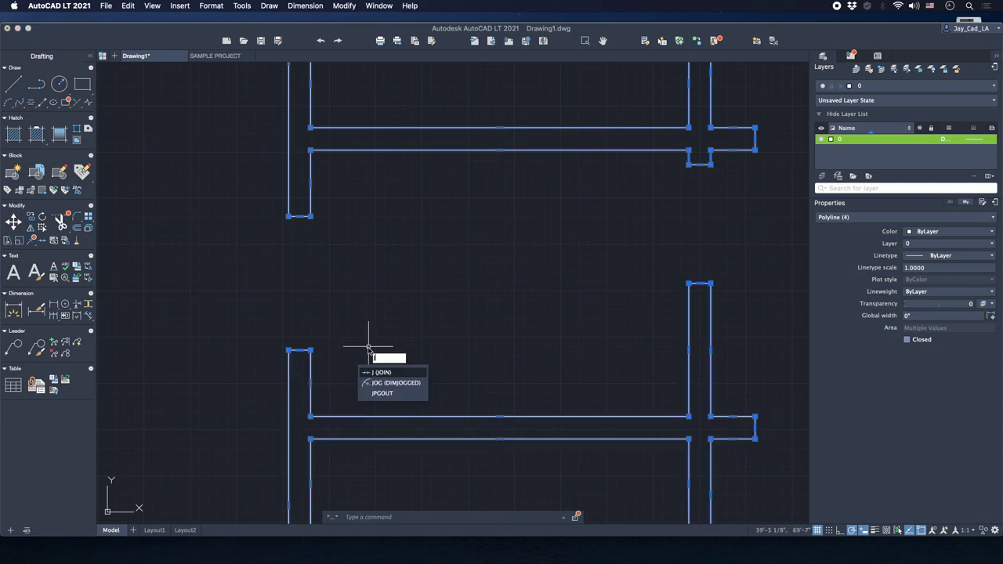
{"action": "key", "text": "Return"}
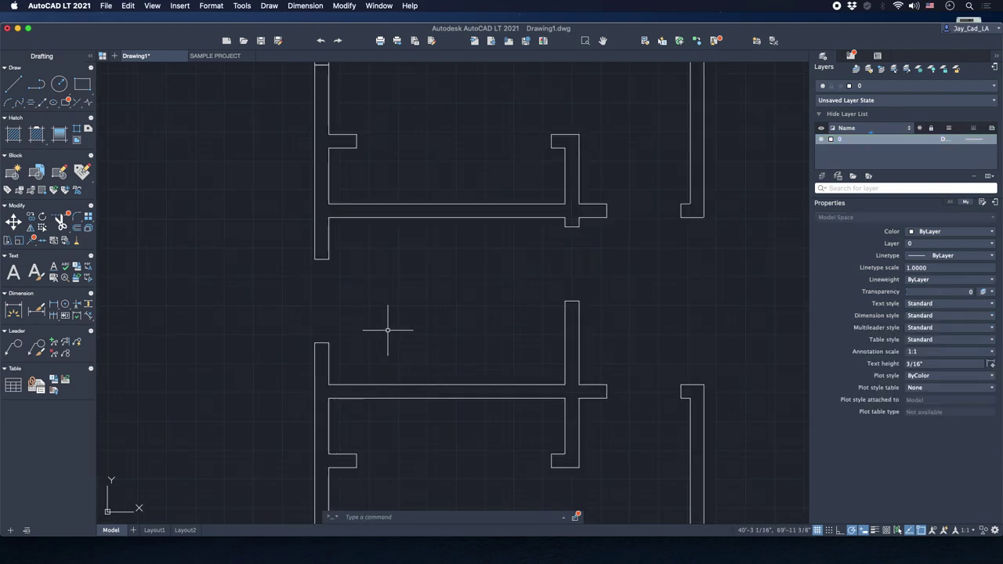
Close the new left-wall opening in the middle room with a thin window rectangle.
{"action": "type", "text": "EC"}
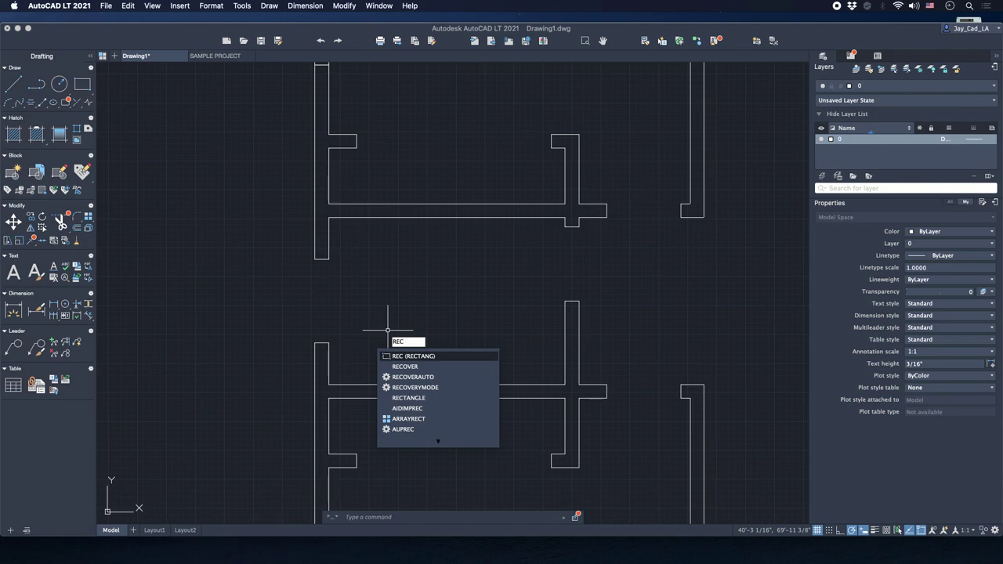
{"action": "key", "text": "Return"}
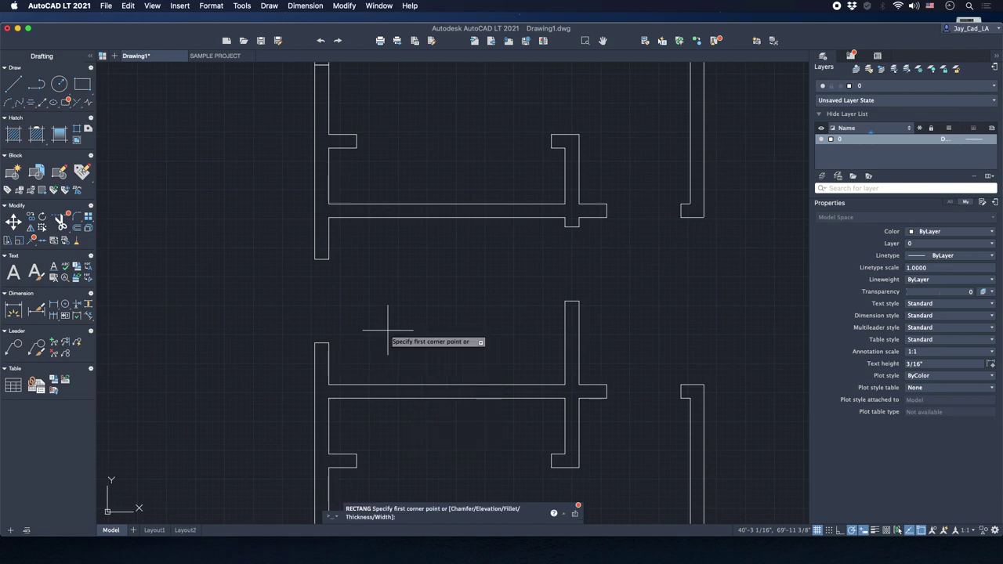
{"action": "left_click", "coordinate": [328, 258]}
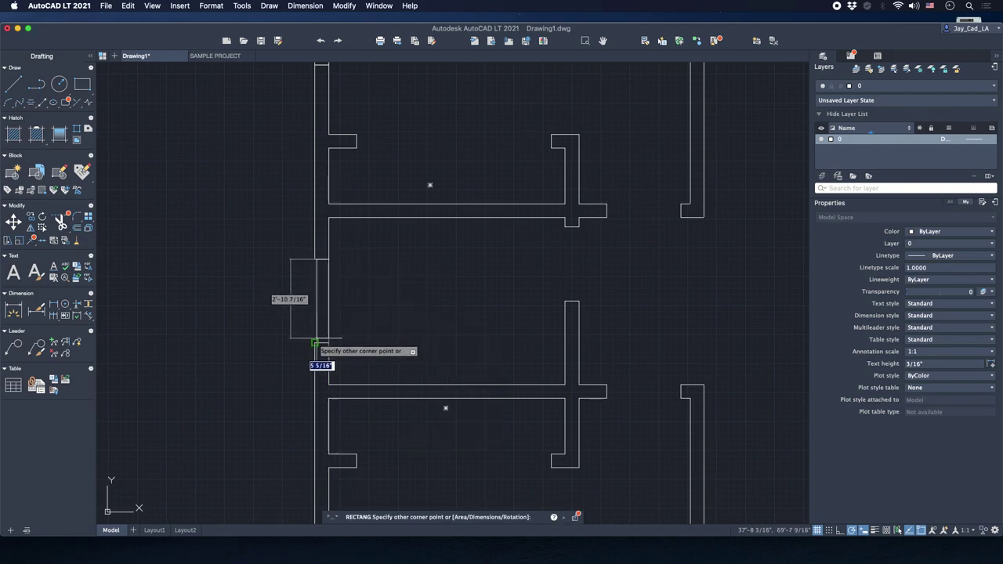
{"action": "left_click", "coordinate": [316, 320]}
{"action": "scroll", "coordinate": [315, 344], "scroll_direction": "down", "scroll_amount": 2}
{"action": "middle_click_drag", "start_coordinate": [324, 320], "coordinate": [269, 303]}
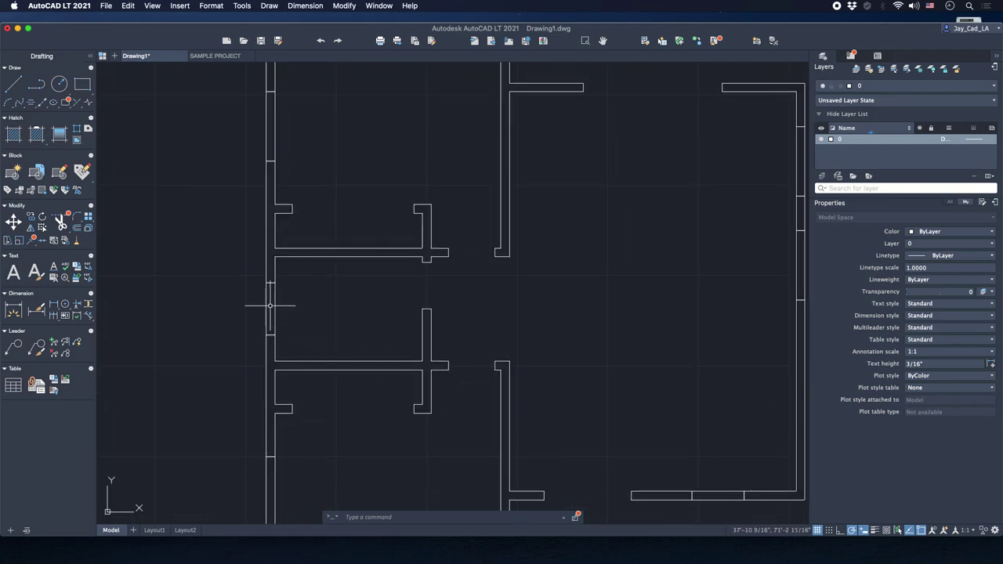
{"action": "scroll", "coordinate": [274, 293], "scroll_direction": "up", "scroll_amount": 2}
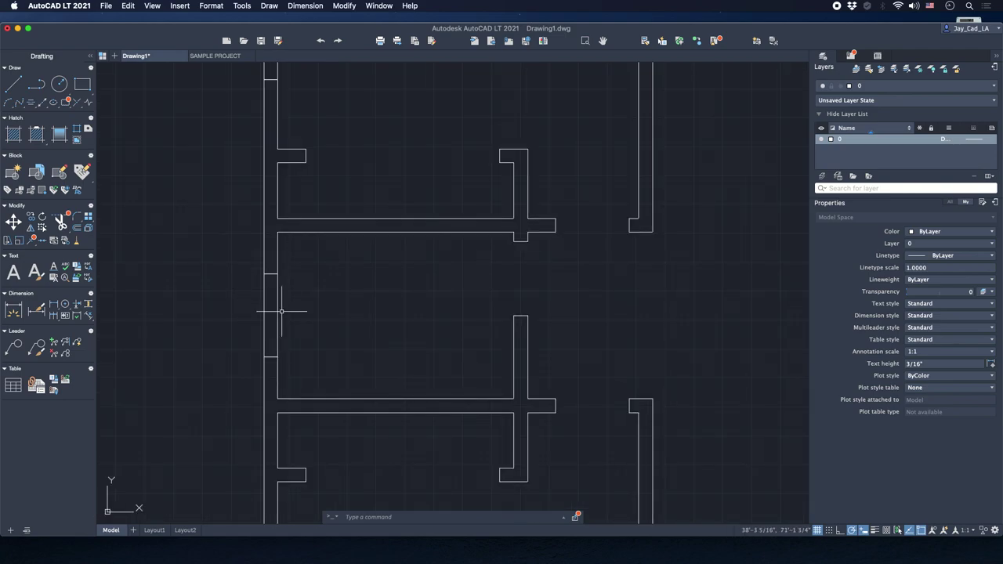
{"action": "scroll", "coordinate": [281, 311], "scroll_direction": "down", "scroll_amount": 2}
{"action": "scroll", "coordinate": [267, 315], "scroll_direction": "up", "scroll_amount": 2}
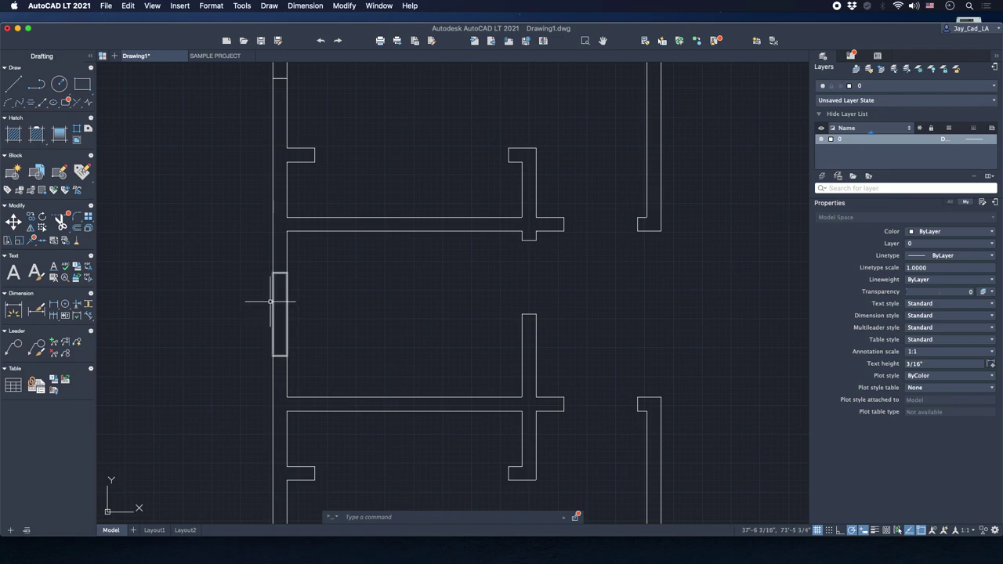
{"action": "scroll", "coordinate": [269, 305], "scroll_direction": "down", "scroll_amount": 2}
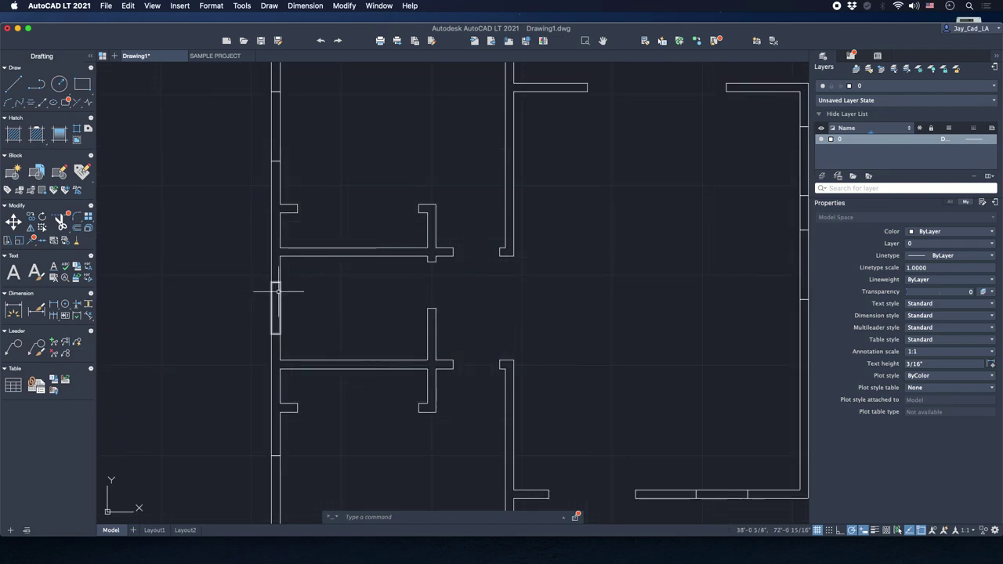
{"action": "scroll", "coordinate": [274, 298], "scroll_direction": "down", "scroll_amount": 3}
{"action": "scroll", "coordinate": [276, 297], "scroll_direction": "up", "scroll_amount": 2}
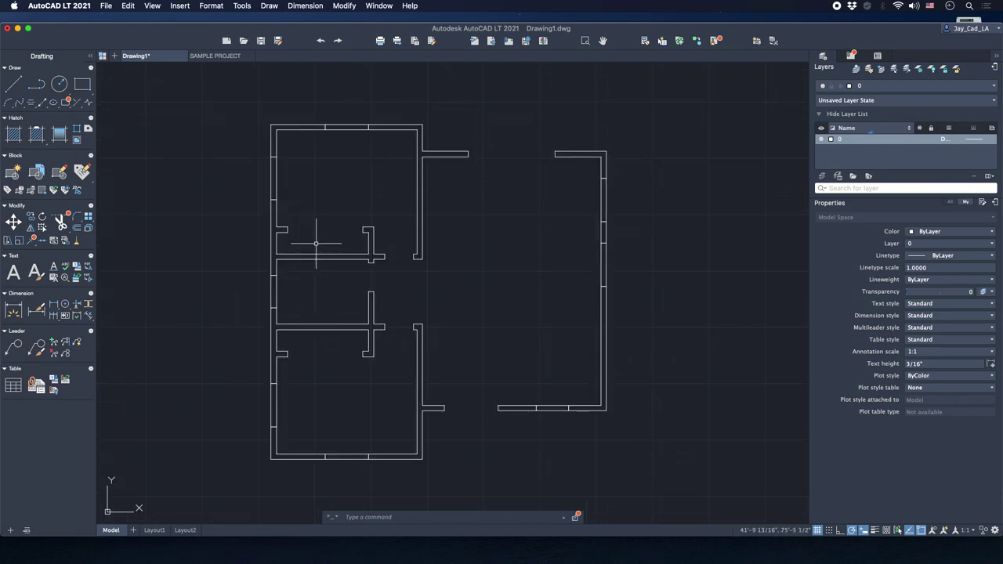
Draw a door-leaf polyline between two right-wall corners.
{"action": "type", "text": "PL"}
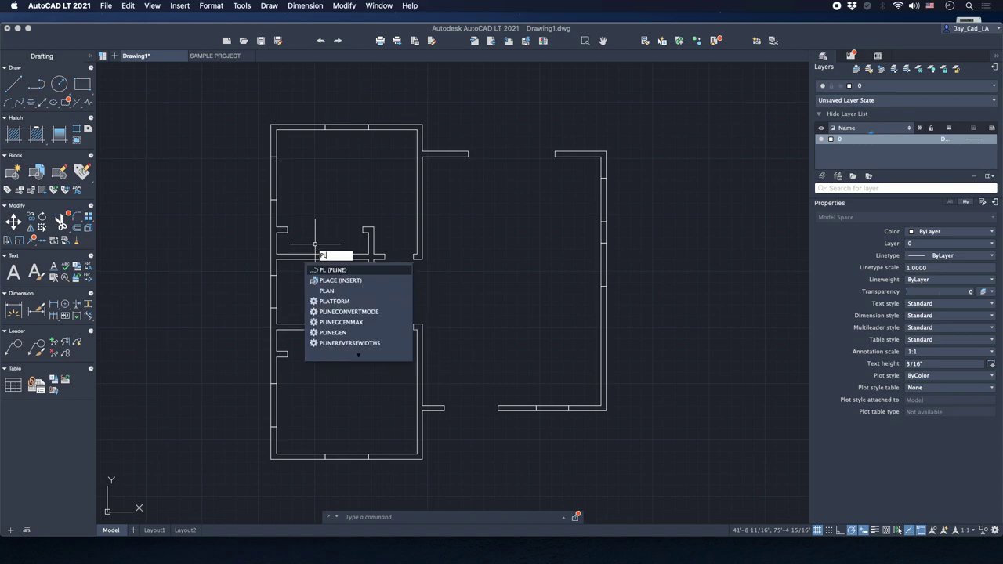
{"action": "key", "text": "Return"}
{"action": "scroll", "coordinate": [602, 267], "scroll_direction": "up", "scroll_amount": 6}
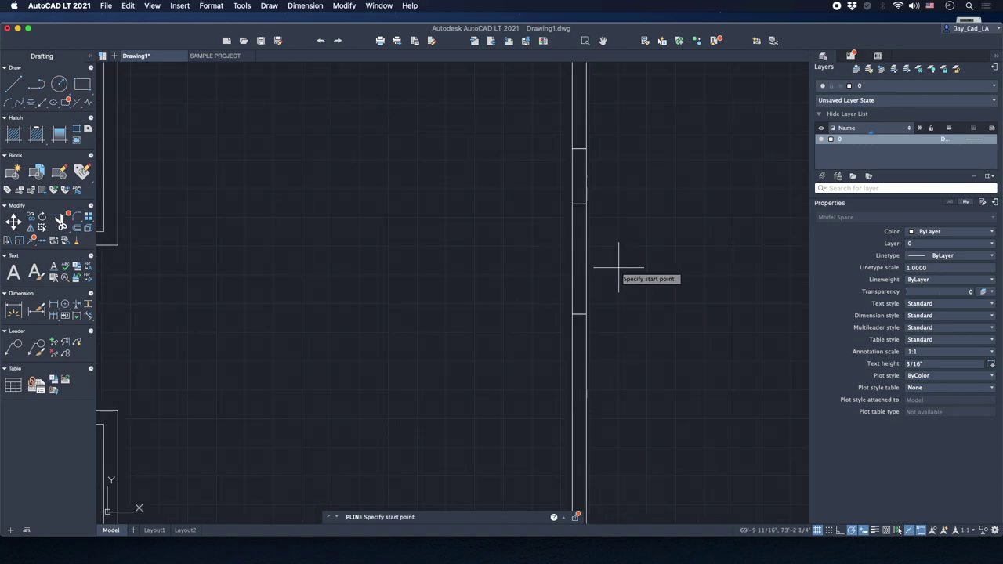
{"action": "left_click", "coordinate": [564, 174]}
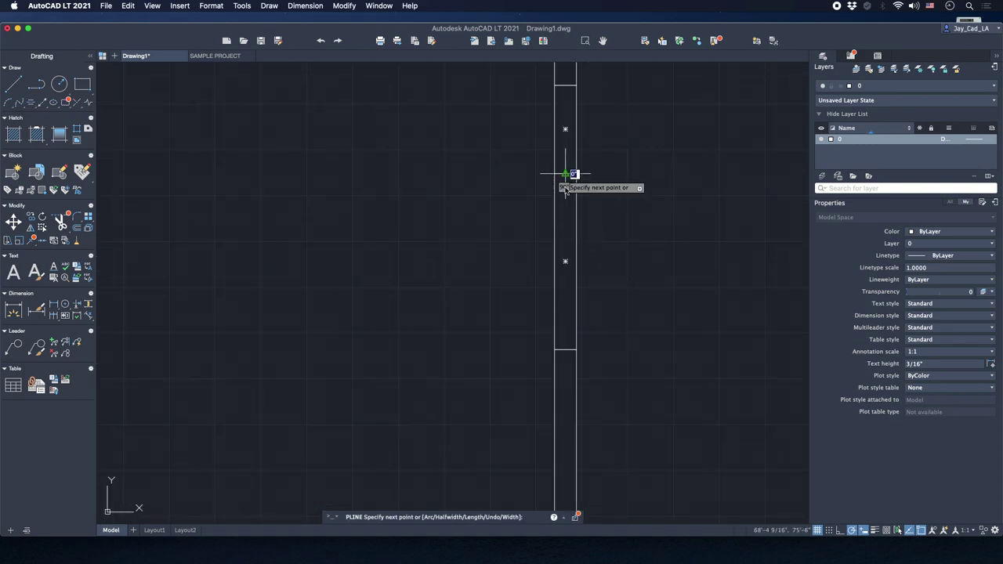
{"action": "left_click", "coordinate": [564, 350]}
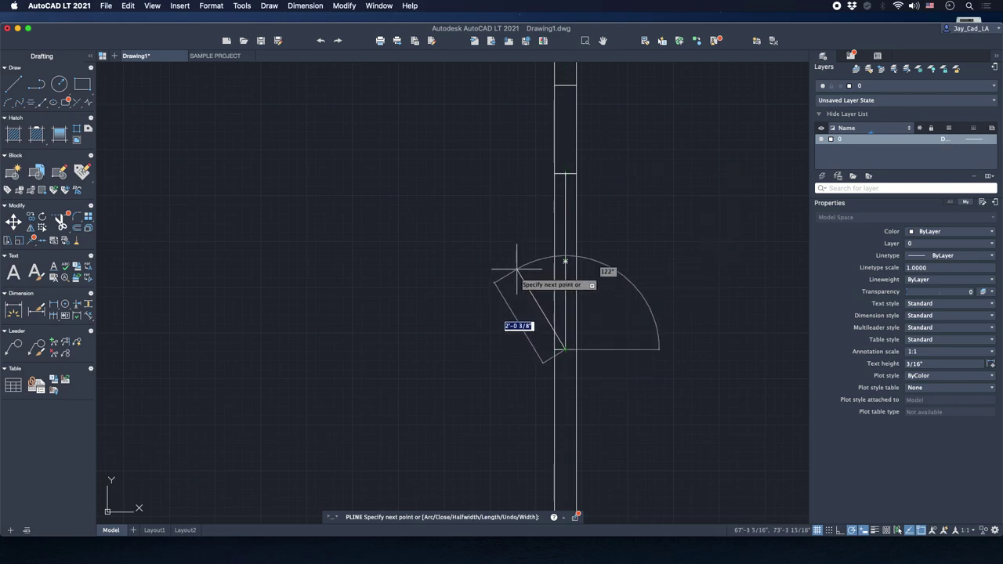
{"action": "key", "text": "Escape"}
{"action": "scroll", "coordinate": [517, 180], "scroll_direction": "down", "scroll_amount": 2}
{"action": "scroll", "coordinate": [506, 290], "scroll_direction": "down", "scroll_amount": 2}
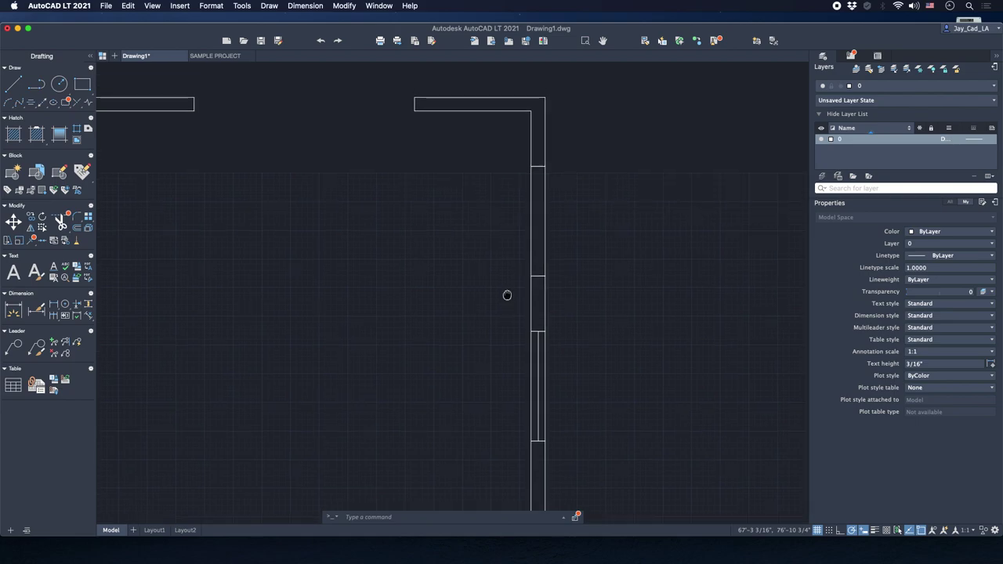
Add a second door-leaf polyline at another right-wall opening.
{"action": "right_click", "coordinate": [493, 209]}
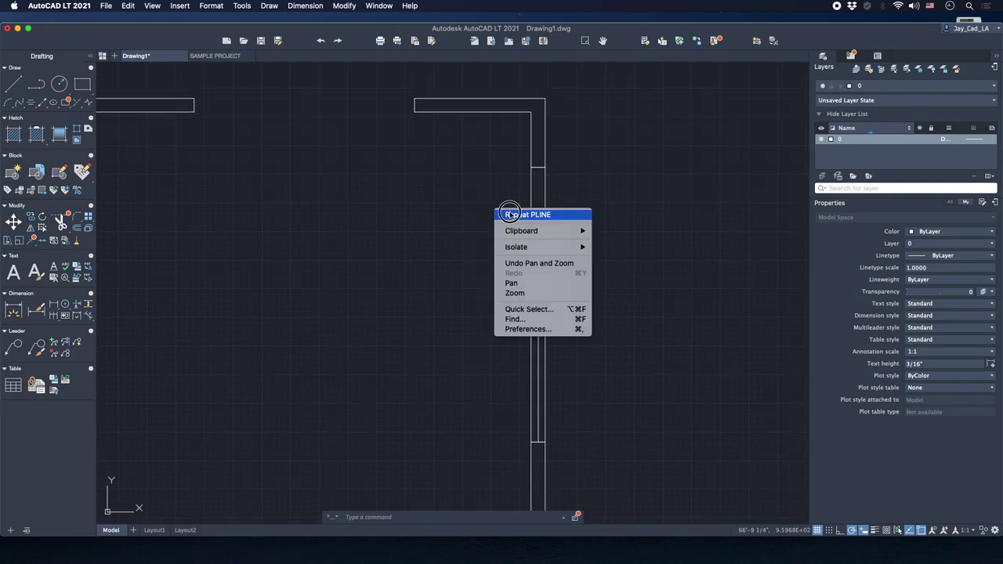
{"action": "left_click", "coordinate": [510, 214]}
{"action": "left_click", "coordinate": [537, 168]}
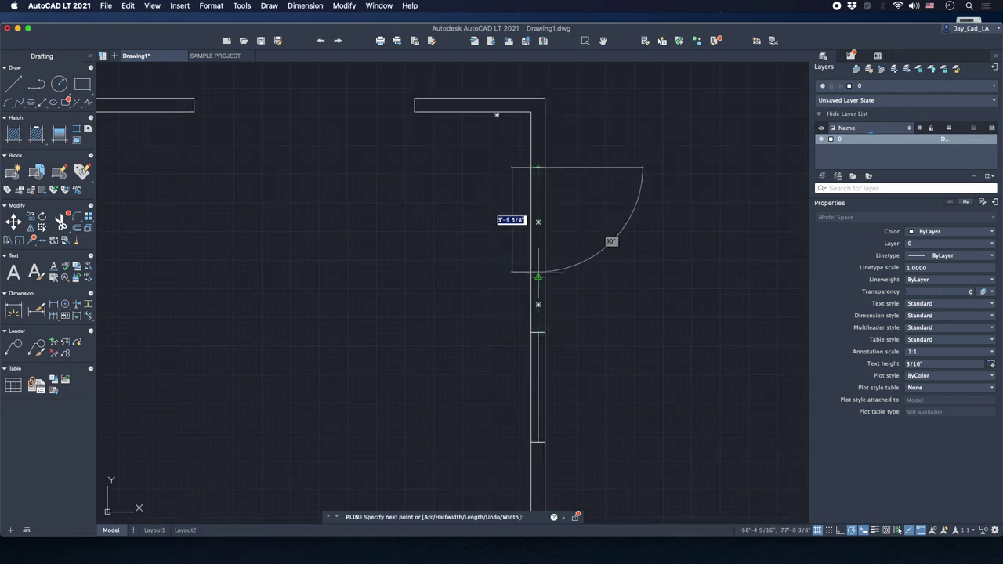
{"action": "left_click", "coordinate": [537, 276]}
{"action": "right_click", "coordinate": [494, 226]}
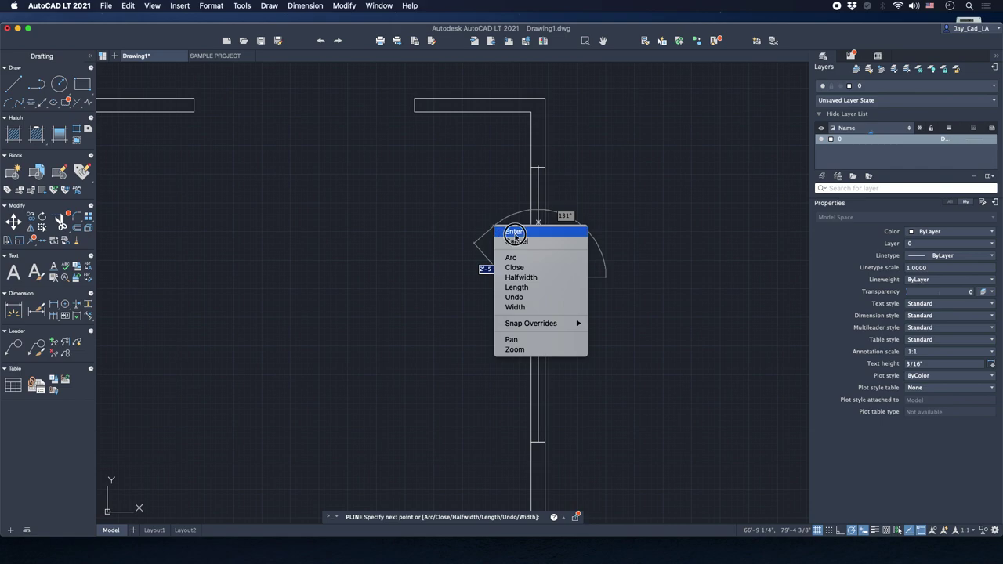
{"action": "left_click", "coordinate": [514, 233]}
{"action": "scroll", "coordinate": [470, 225], "scroll_direction": "down", "scroll_amount": 5}
{"action": "scroll", "coordinate": [463, 197], "scroll_direction": "up", "scroll_amount": 3}
{"action": "scroll", "coordinate": [397, 134], "scroll_direction": "up", "scroll_amount": 4}
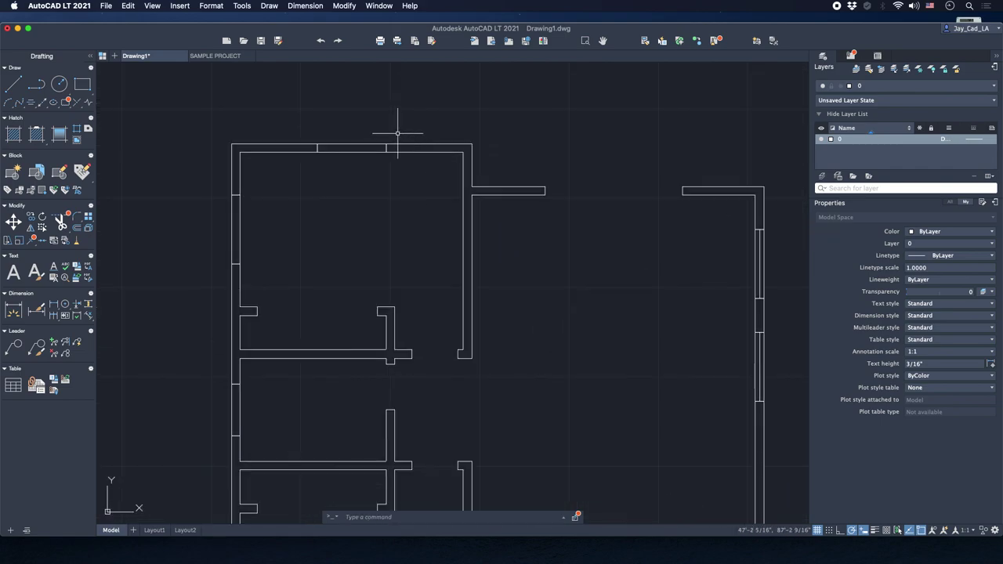
Start a door-leaf polyline at the top wall and end it.
{"action": "right_click", "coordinate": [397, 133]}
{"action": "left_click", "coordinate": [411, 132]}
{"action": "scroll", "coordinate": [399, 149], "scroll_direction": "up", "scroll_amount": 3}
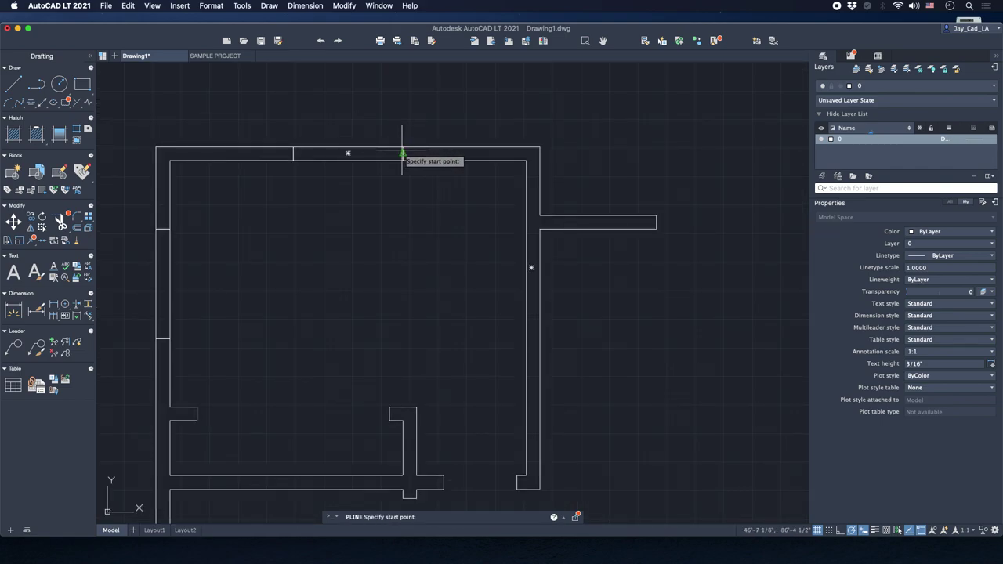
{"action": "left_click", "coordinate": [402, 153]}
{"action": "right_click", "coordinate": [303, 163]}
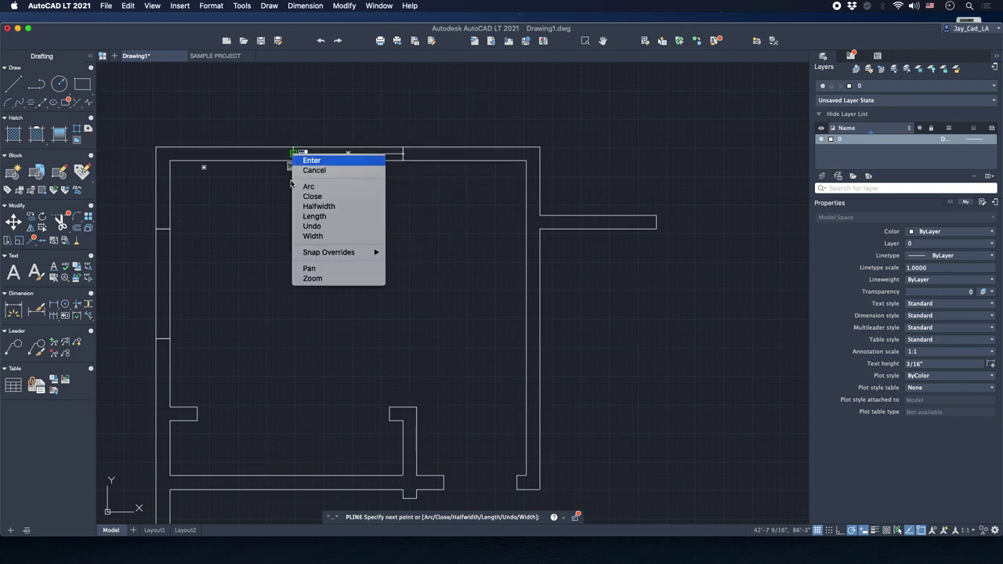
{"action": "left_click", "coordinate": [311, 160]}
{"action": "scroll", "coordinate": [291, 154], "scroll_direction": "up", "scroll_amount": 3}
Draw a door-leaf polyline at the left wall opening.
{"action": "right_click", "coordinate": [293, 157]}
{"action": "left_click", "coordinate": [314, 158]}
{"action": "scroll", "coordinate": [320, 181], "scroll_direction": "up", "scroll_amount": 2}
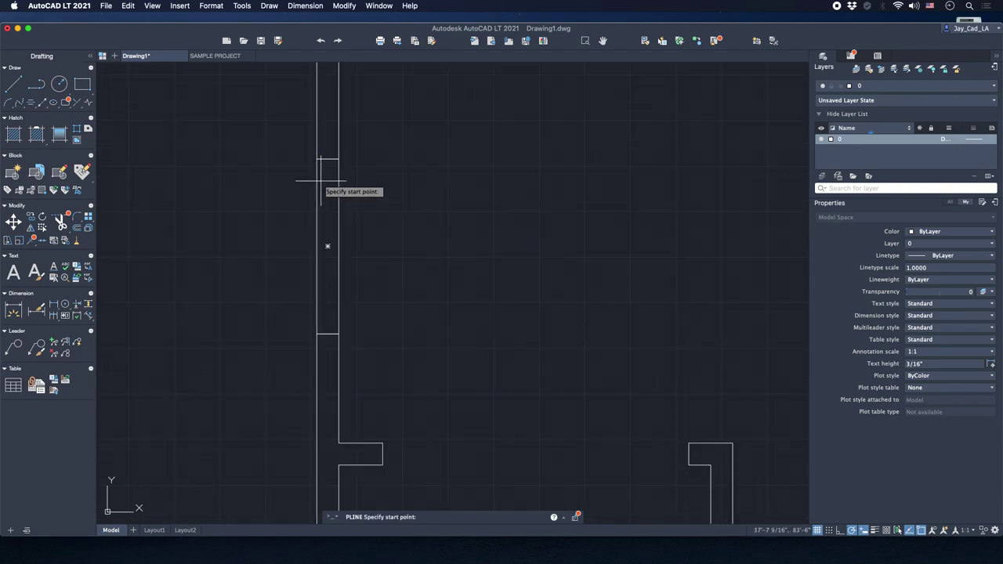
{"action": "left_click", "coordinate": [327, 334]}
{"action": "right_click", "coordinate": [404, 259]}
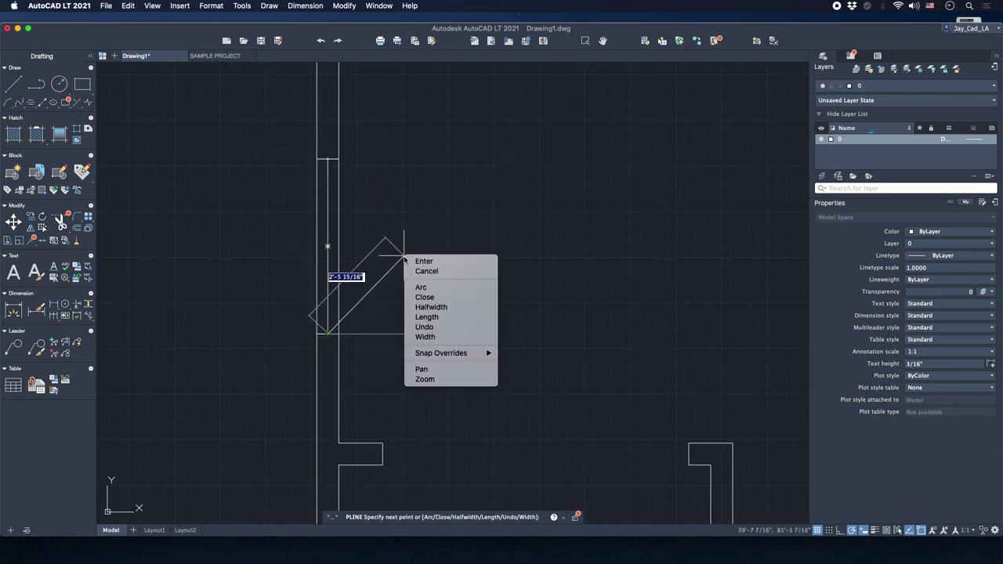
{"action": "left_click", "coordinate": [423, 261]}
{"action": "scroll", "coordinate": [408, 266], "scroll_direction": "down", "scroll_amount": 5}
{"action": "scroll", "coordinate": [391, 264], "scroll_direction": "up", "scroll_amount": 3}
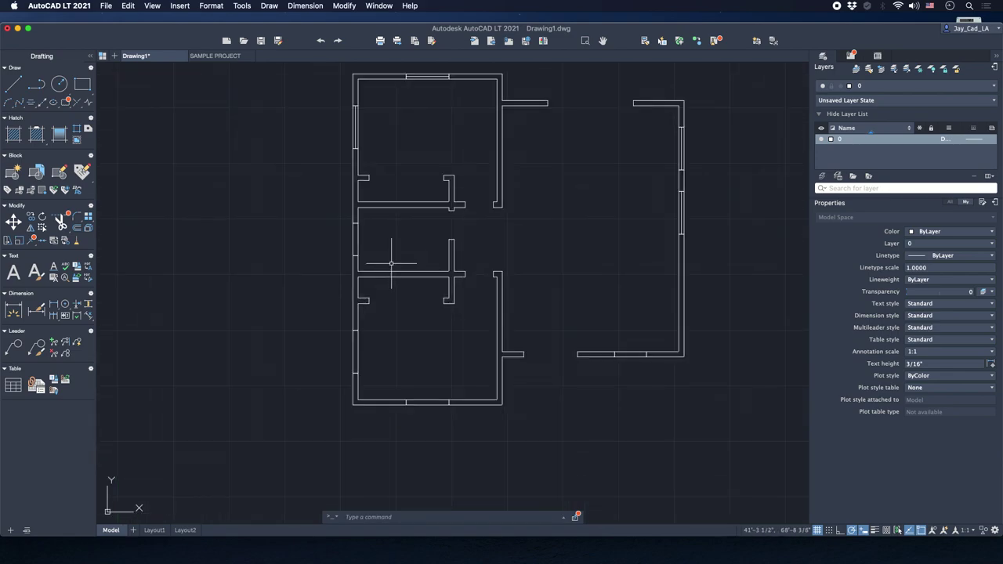
Draw a door-leaf polyline from the bottom wall's end to its middle joint.
{"action": "scroll", "coordinate": [649, 384], "scroll_direction": "up", "scroll_amount": 4}
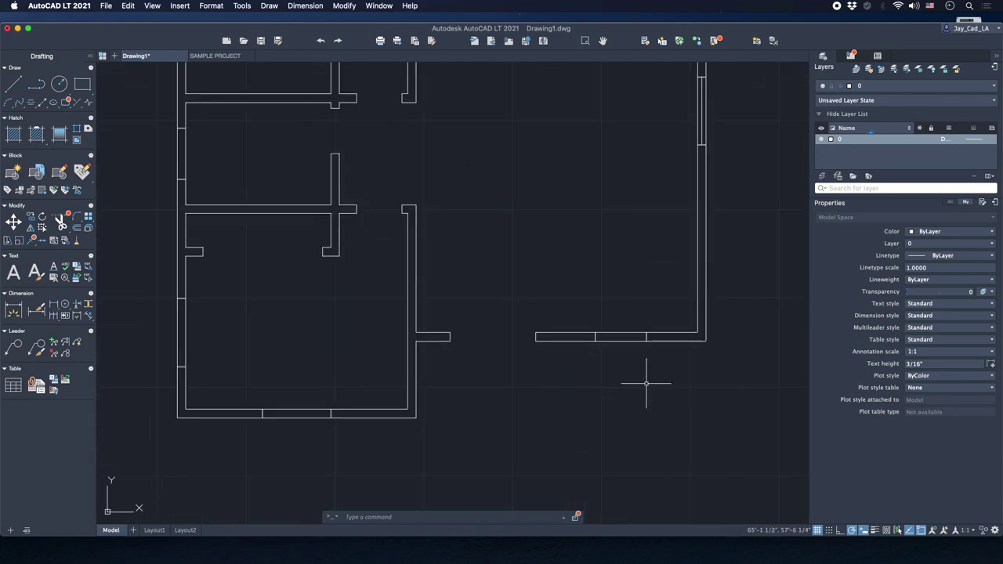
{"action": "right_click", "coordinate": [608, 208]}
{"action": "left_click", "coordinate": [627, 214]}
{"action": "left_click", "coordinate": [645, 265]}
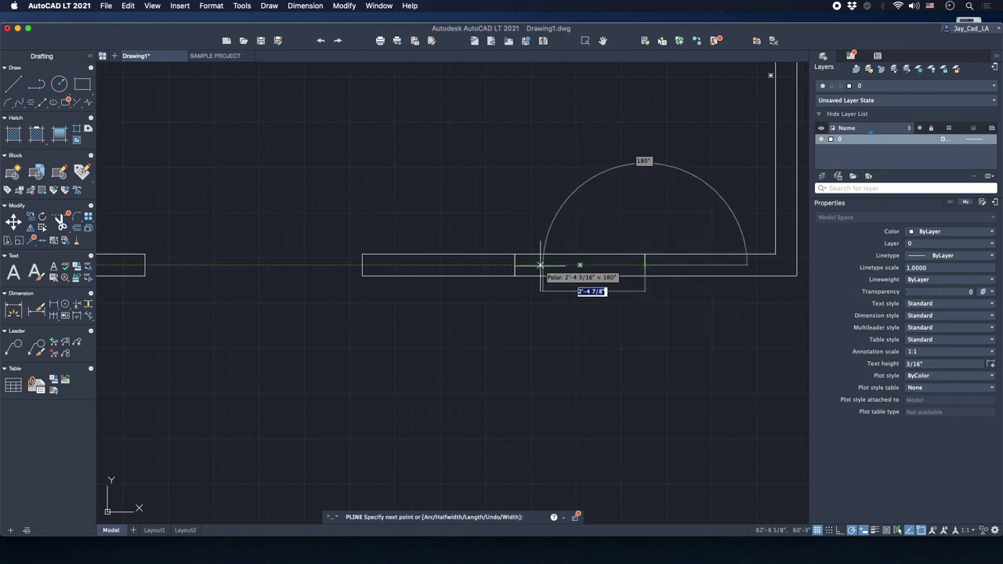
{"action": "left_click", "coordinate": [515, 265]}
{"action": "right_click", "coordinate": [531, 218]}
{"action": "left_click", "coordinate": [530, 218]}
{"action": "scroll", "coordinate": [447, 230], "scroll_direction": "down", "scroll_amount": 3}
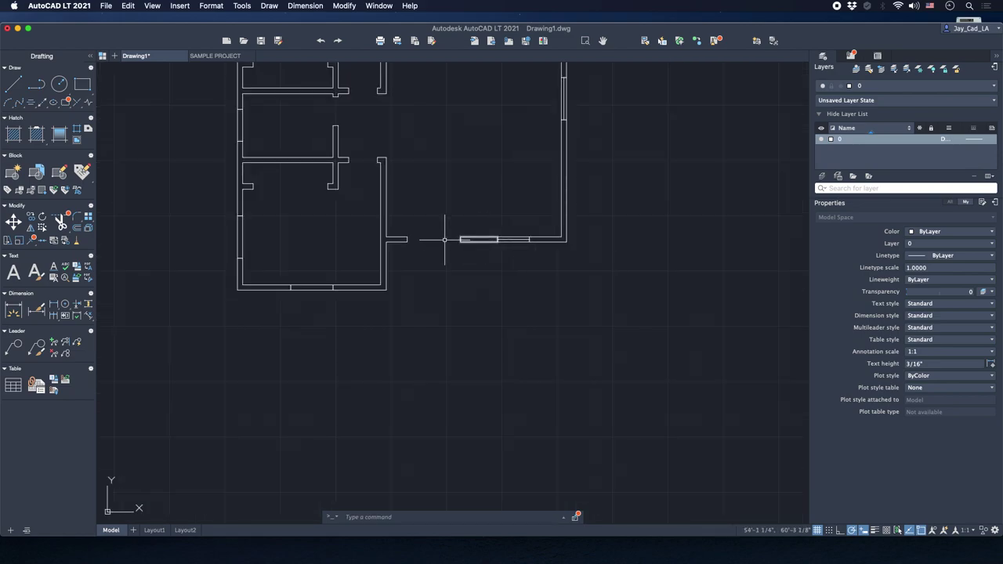
{"action": "scroll", "coordinate": [447, 295], "scroll_direction": "up", "scroll_amount": 5}
{"action": "scroll", "coordinate": [420, 220], "scroll_direction": "up", "scroll_amount": 3}
Draw a door-leaf polyline from the bottom wall to the left wall opening.
{"action": "right_click", "coordinate": [426, 219]}
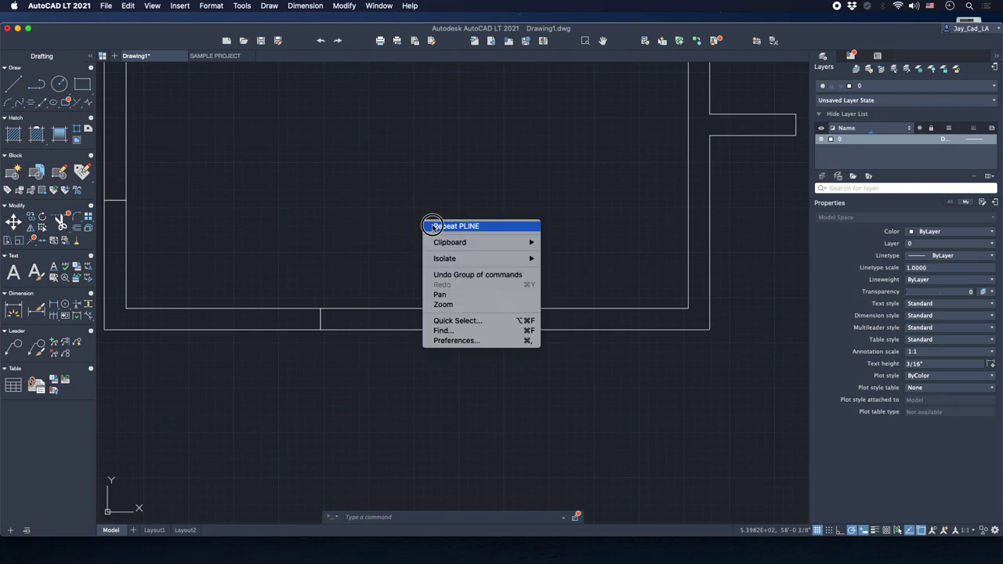
{"action": "left_click", "coordinate": [443, 225]}
{"action": "left_click", "coordinate": [494, 322]}
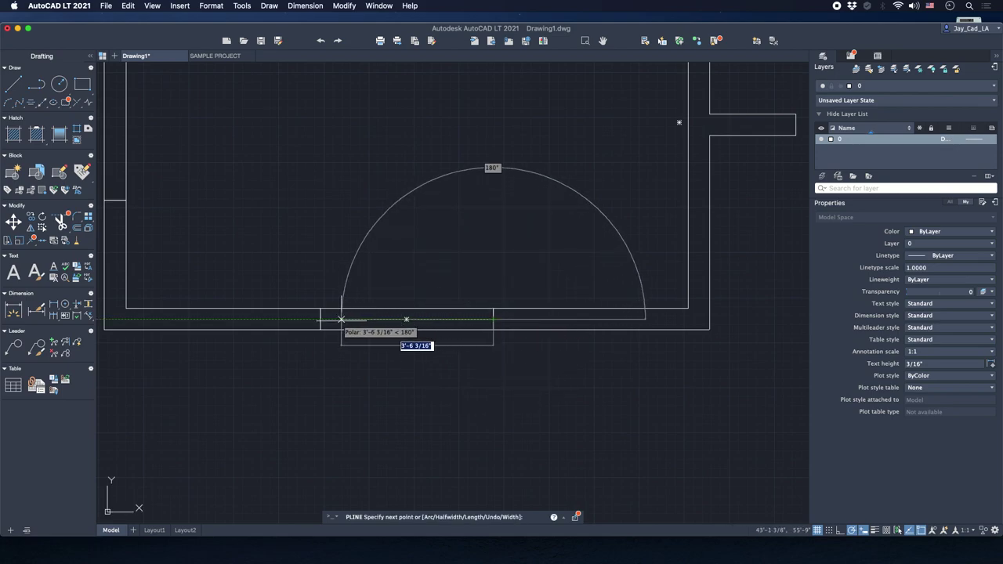
{"action": "scroll", "coordinate": [408, 333], "scroll_direction": "down", "scroll_amount": 4}
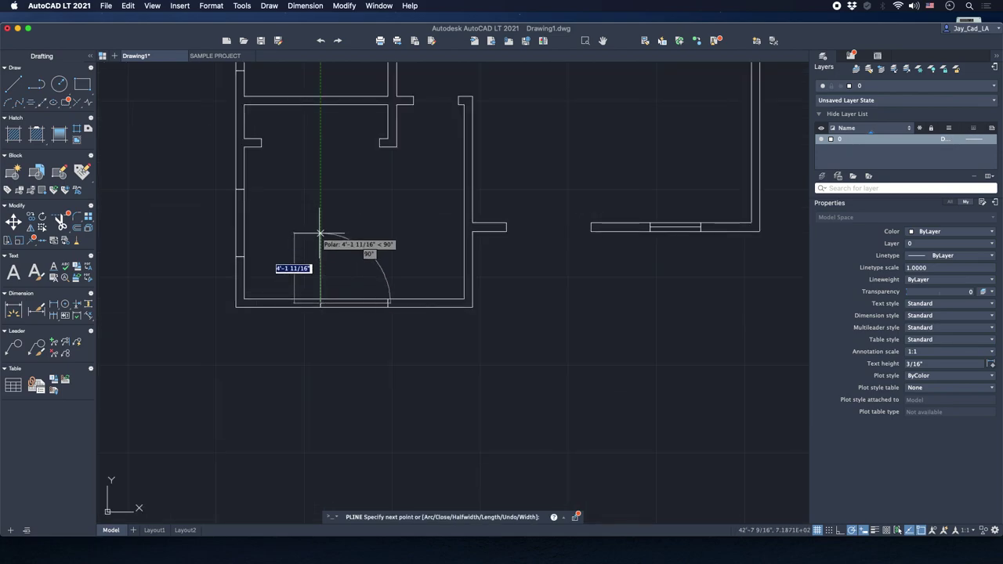
{"action": "scroll", "coordinate": [235, 212], "scroll_direction": "up", "scroll_amount": 2}
{"action": "left_click", "coordinate": [242, 179]}
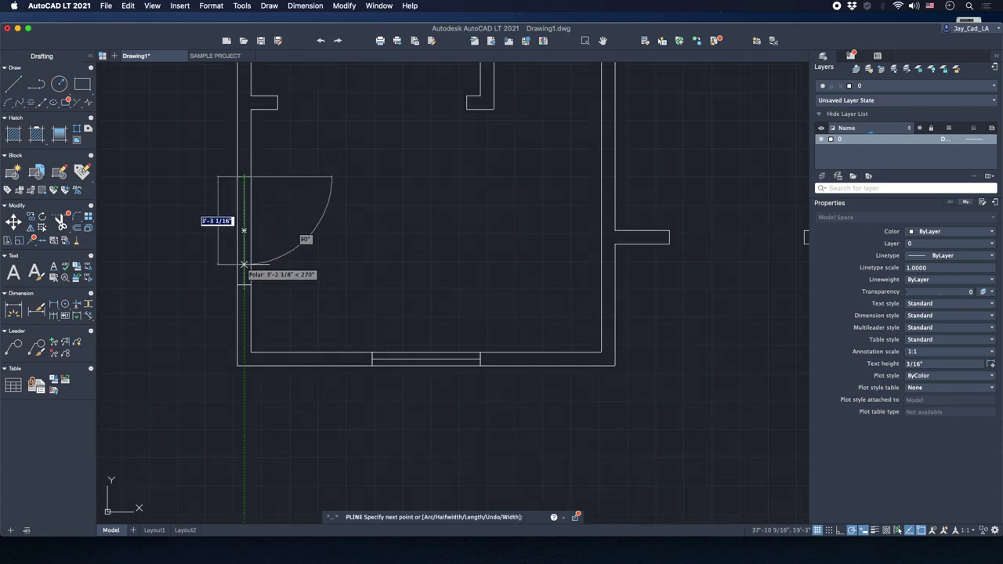
{"action": "left_click", "coordinate": [243, 282]}
{"action": "key", "text": "Escape"}
{"action": "scroll", "coordinate": [282, 298], "scroll_direction": "down", "scroll_amount": 5}
{"action": "scroll", "coordinate": [282, 297], "scroll_direction": "up", "scroll_amount": 6}
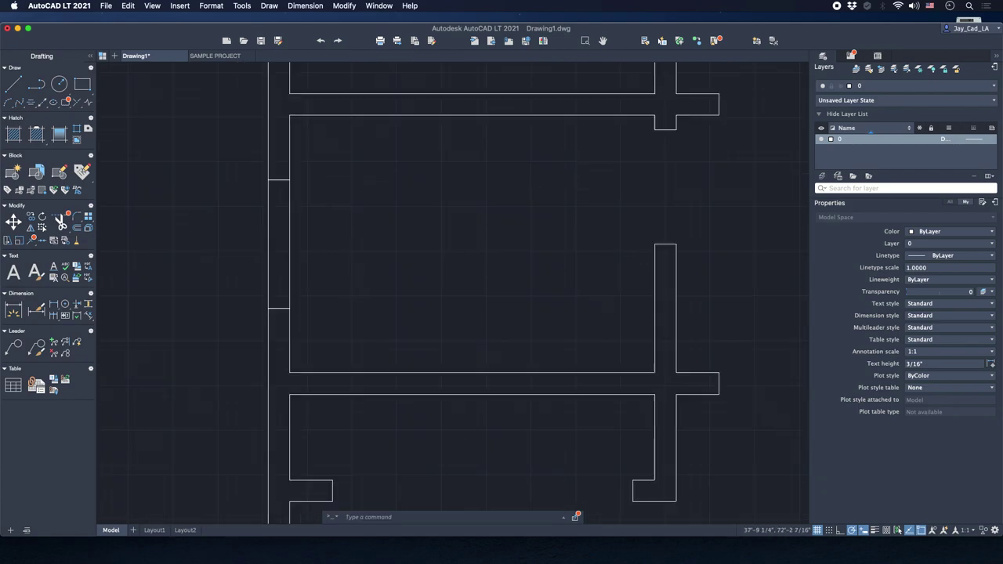
Add another door-leaf polyline at the left wall opening.
{"action": "key", "text": "space"}
{"action": "left_click", "coordinate": [274, 186]}
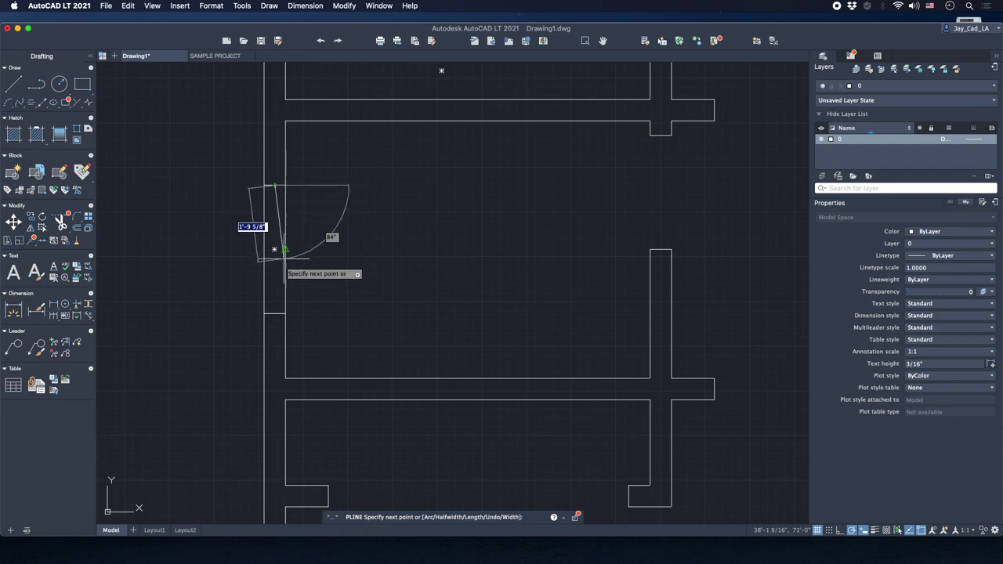
{"action": "left_click", "coordinate": [274, 314]}
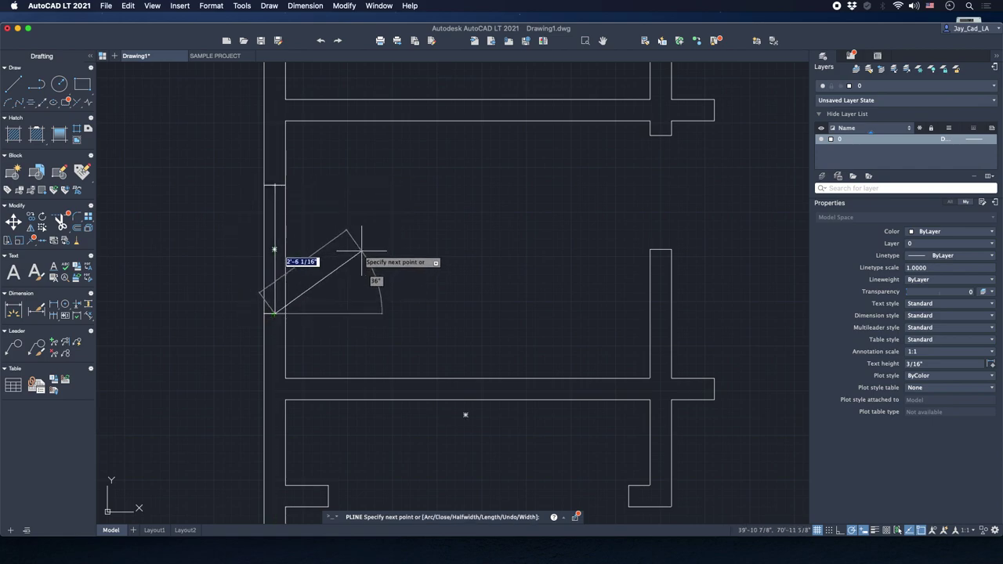
{"action": "key", "text": "Return"}
{"action": "scroll", "coordinate": [361, 250], "scroll_direction": "down", "scroll_amount": 5}
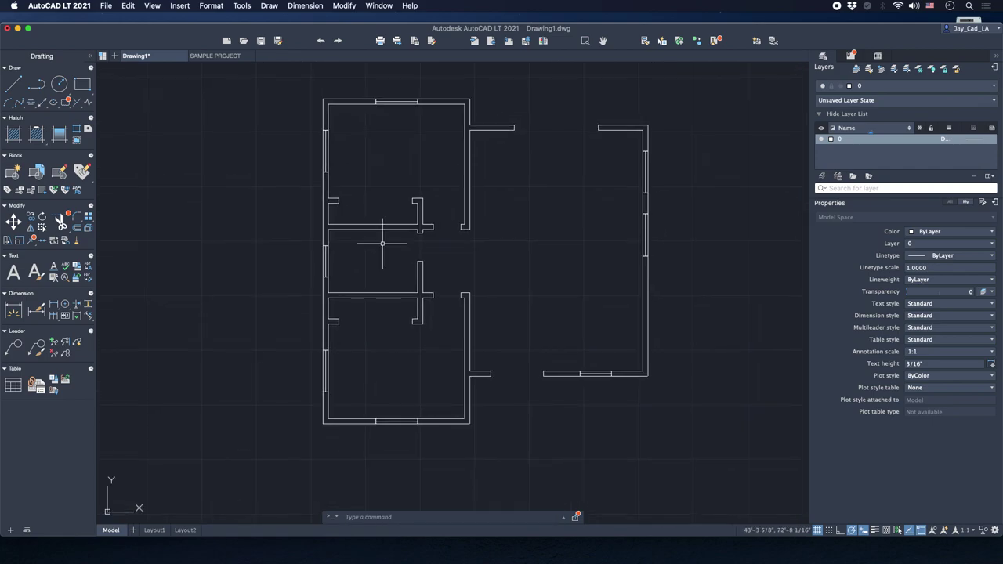
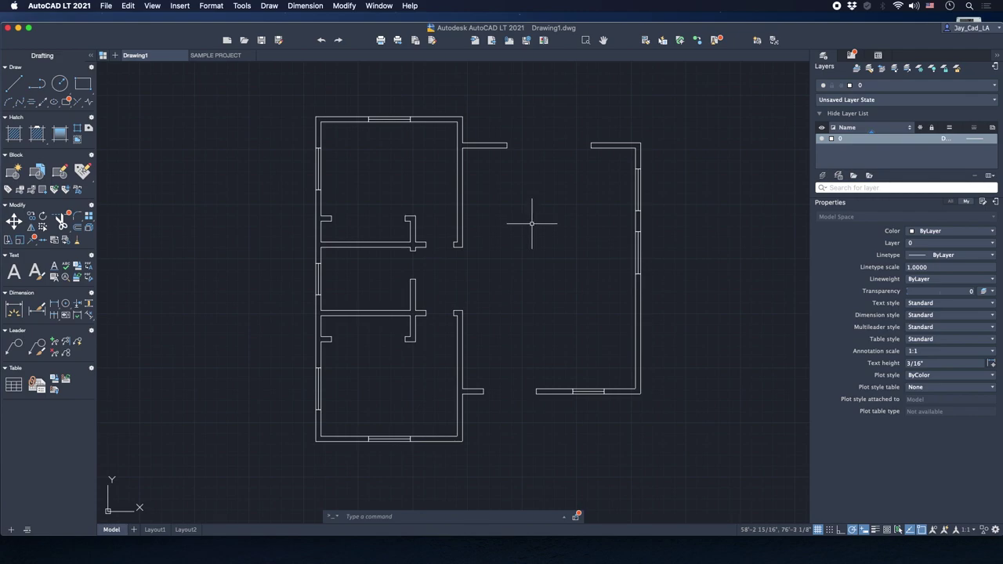
Pan and zoom the view onto the right wall of the open right-hand section.
{"action": "middle_click_drag", "start_coordinate": [530, 262], "coordinate": [508, 221]}
{"action": "middle_click_drag", "start_coordinate": [578, 245], "coordinate": [563, 258]}
{"action": "middle_click_drag", "start_coordinate": [627, 243], "coordinate": [510, 264]}
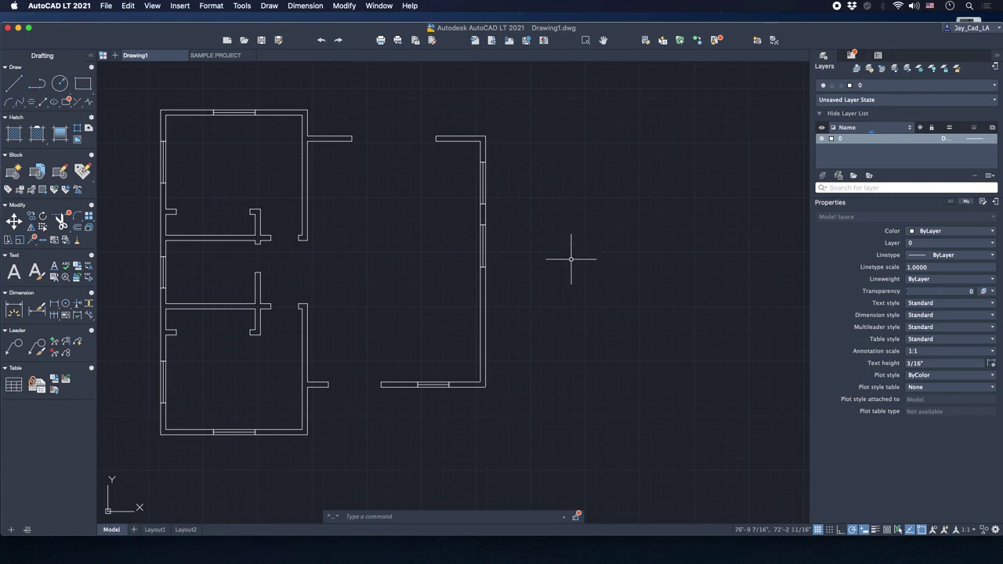
{"action": "middle_click_drag", "start_coordinate": [569, 256], "coordinate": [608, 231]}
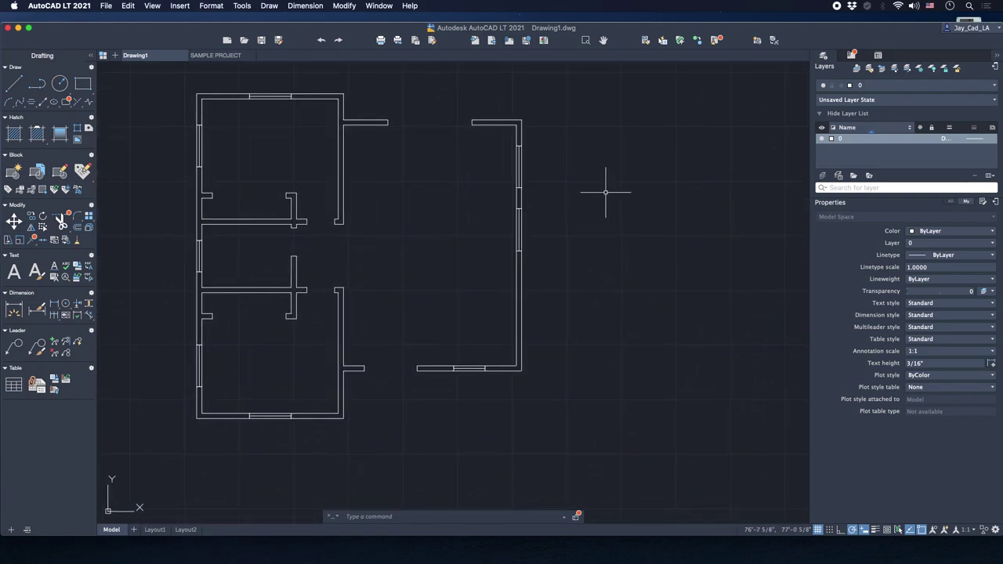
{"action": "right_click", "coordinate": [606, 196]}
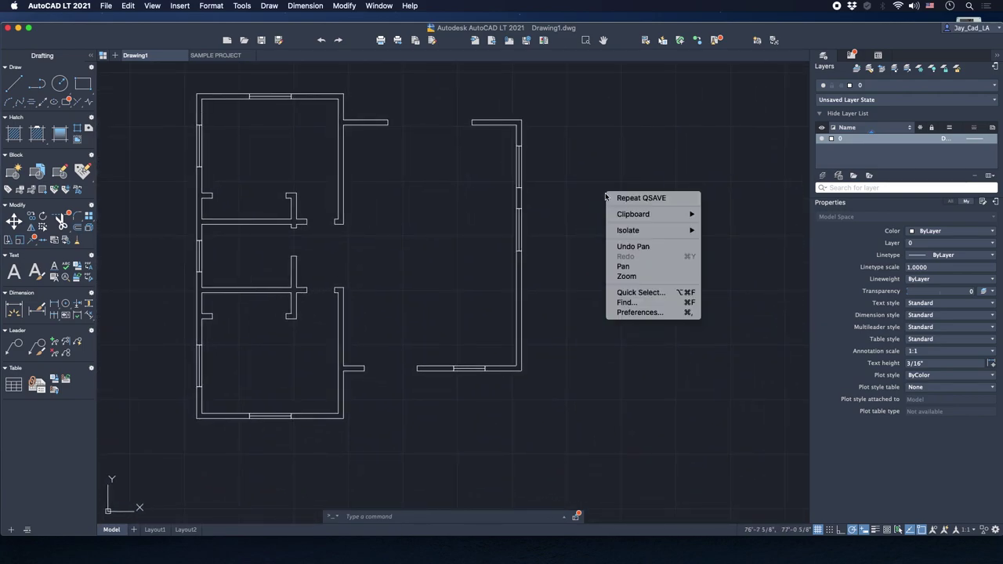
{"action": "left_click", "coordinate": [624, 266]}
{"action": "left_click_drag", "start_coordinate": [415, 192], "coordinate": [441, 214]}
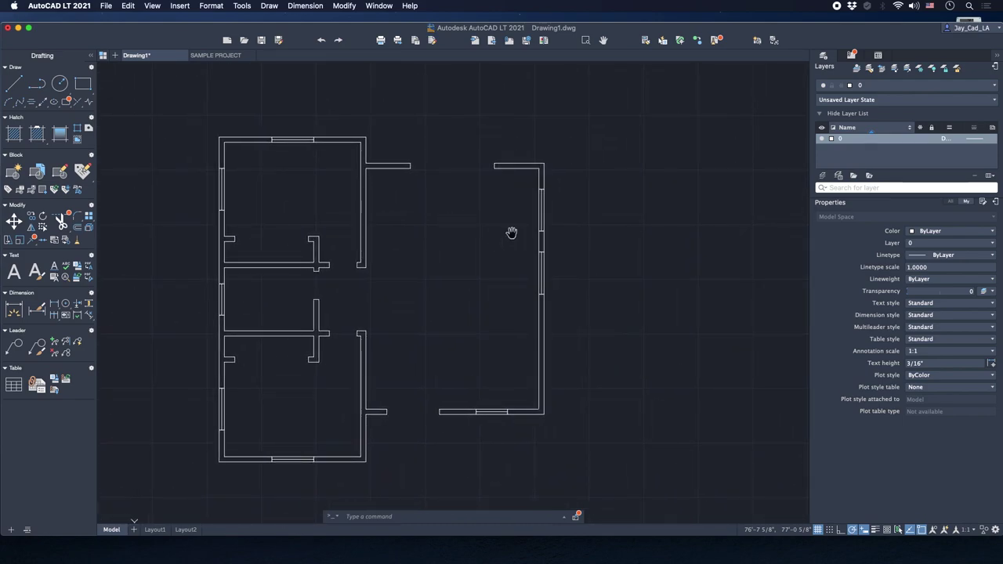
{"action": "left_click_drag", "start_coordinate": [560, 258], "coordinate": [553, 251]}
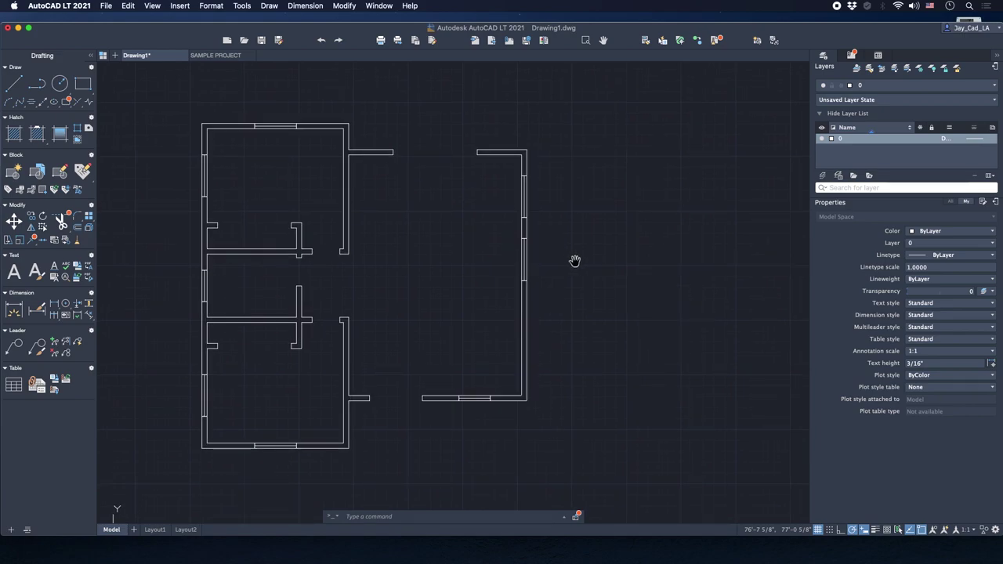
{"action": "right_click", "coordinate": [599, 221]}
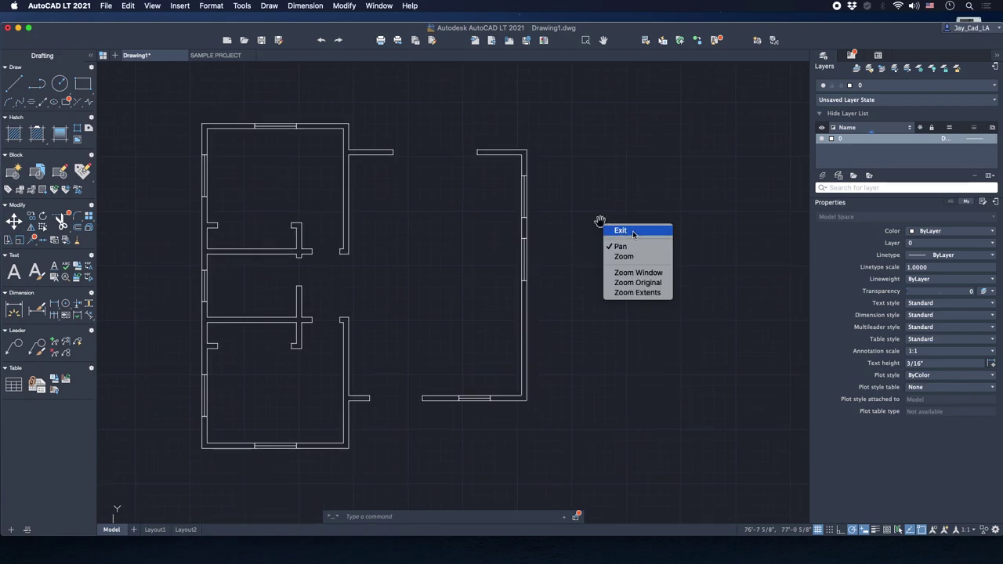
{"action": "left_click", "coordinate": [633, 235]}
{"action": "middle_click_drag", "start_coordinate": [635, 251], "coordinate": [564, 248]}
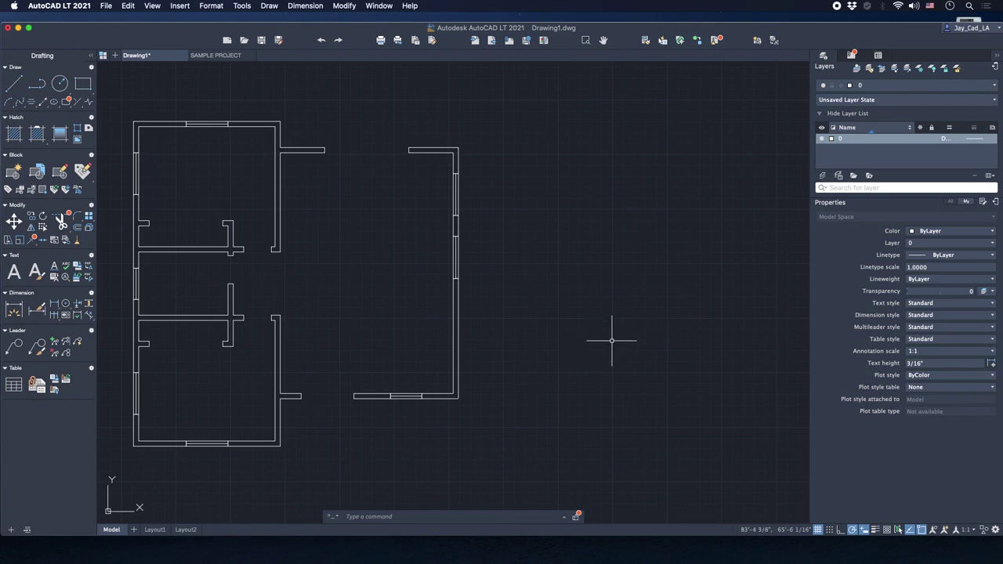
{"action": "scroll", "coordinate": [615, 338], "scroll_direction": "up", "scroll_amount": 2}
{"action": "middle_click_drag", "start_coordinate": [576, 306], "coordinate": [552, 319]}
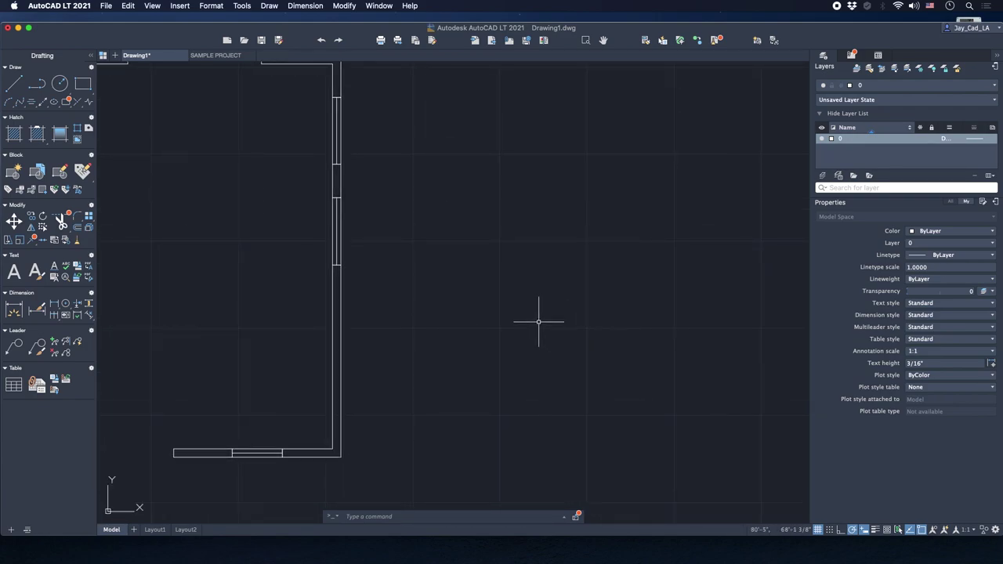
Start a PL polyline in empty space and draw the door leaf's first short side.
{"action": "type", "text": "PL"}
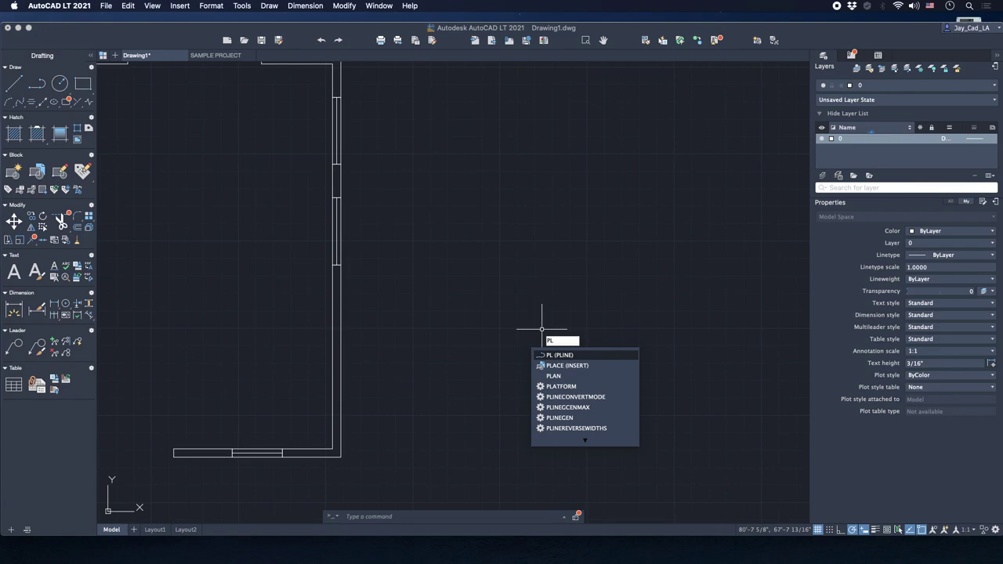
{"action": "key", "text": "Return"}
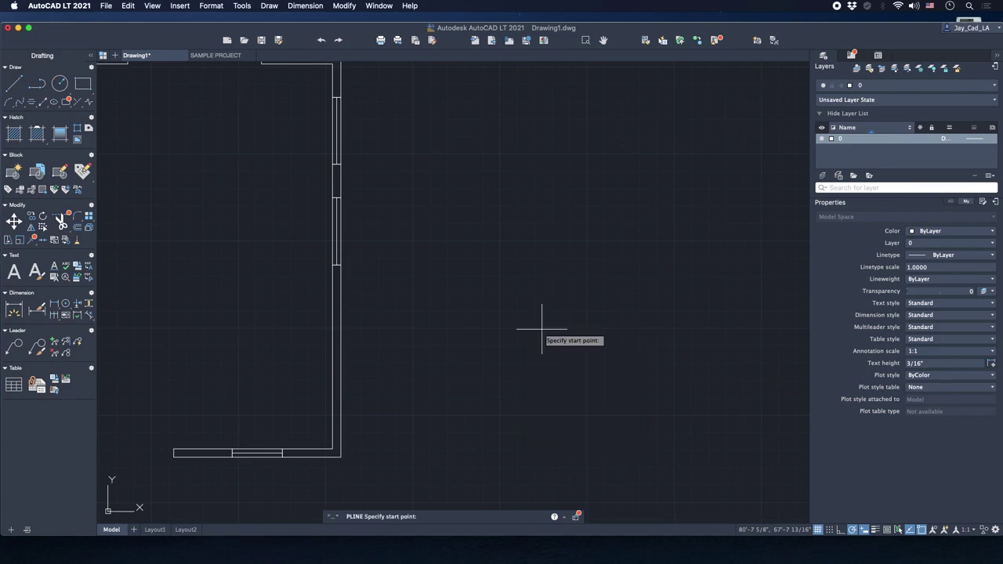
{"action": "scroll", "coordinate": [370, 342], "scroll_direction": "down", "scroll_amount": 3}
{"action": "scroll", "coordinate": [348, 335], "scroll_direction": "up", "scroll_amount": 3}
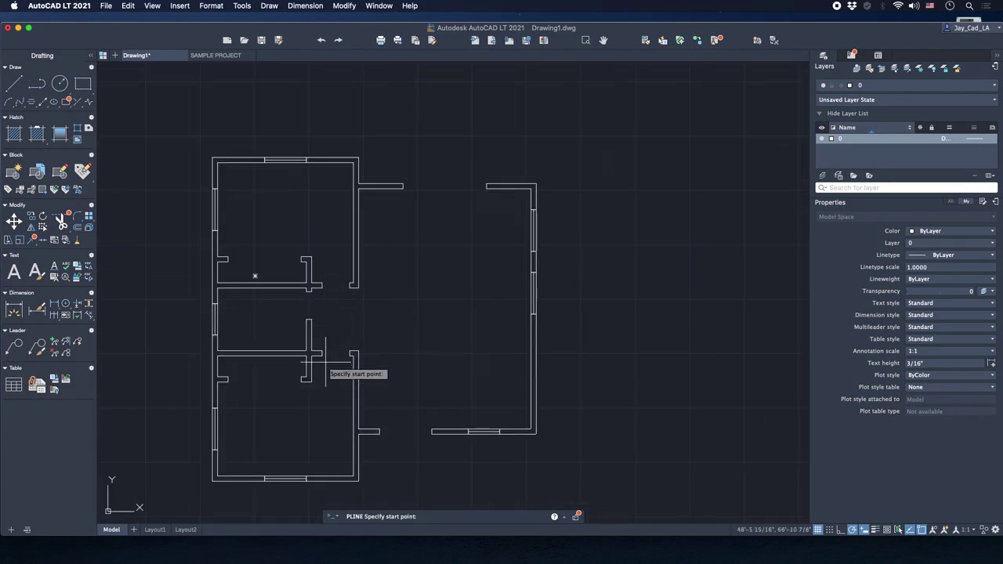
{"action": "scroll", "coordinate": [588, 350], "scroll_direction": "right", "scroll_amount": 3}
{"action": "scroll", "coordinate": [587, 345], "scroll_direction": "up", "scroll_amount": 3}
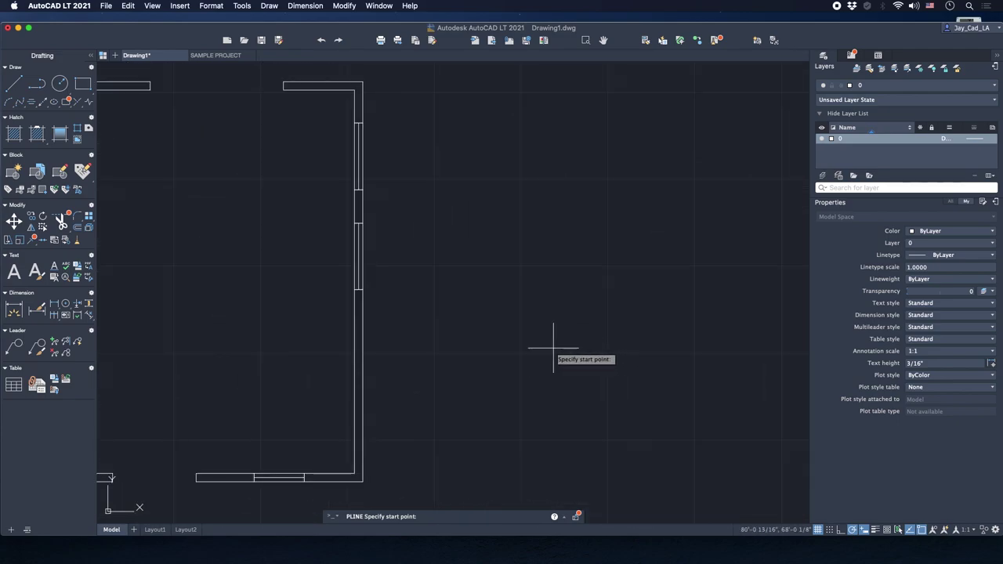
{"action": "left_click", "coordinate": [548, 348]}
{"action": "scroll", "coordinate": [545, 350], "scroll_direction": "up", "scroll_amount": 3}
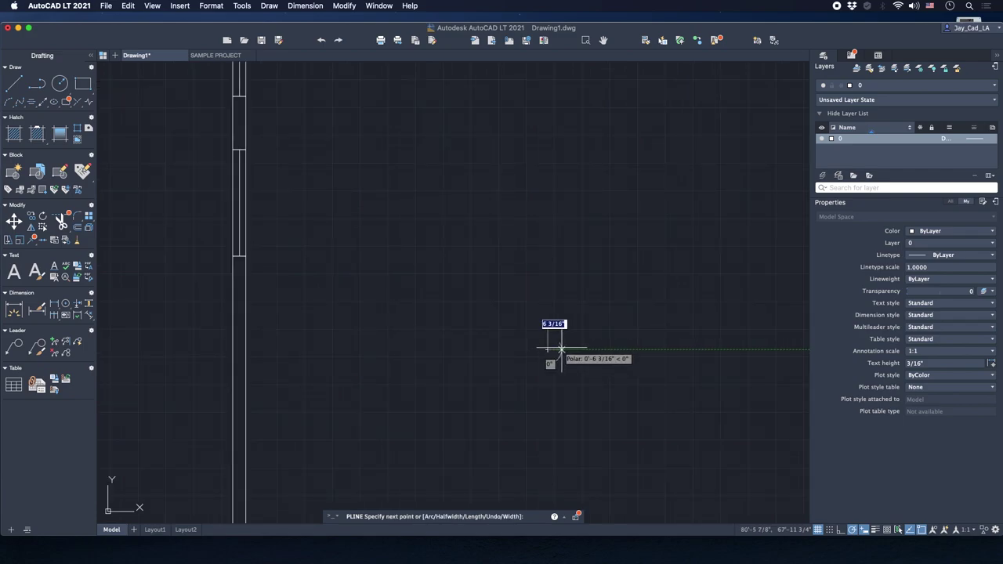
{"action": "type", "text": "4.5"}
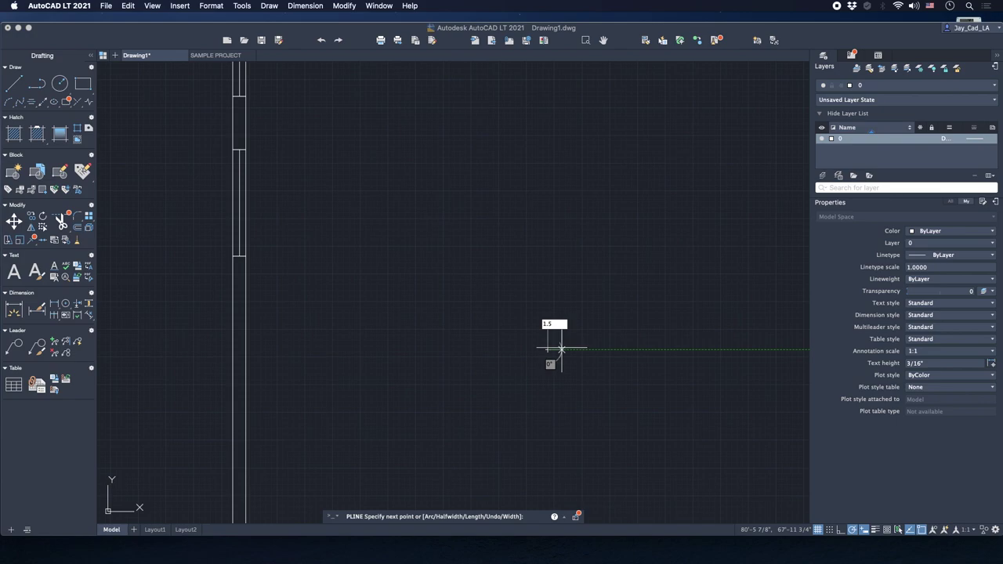
{"action": "key", "text": "Return"}
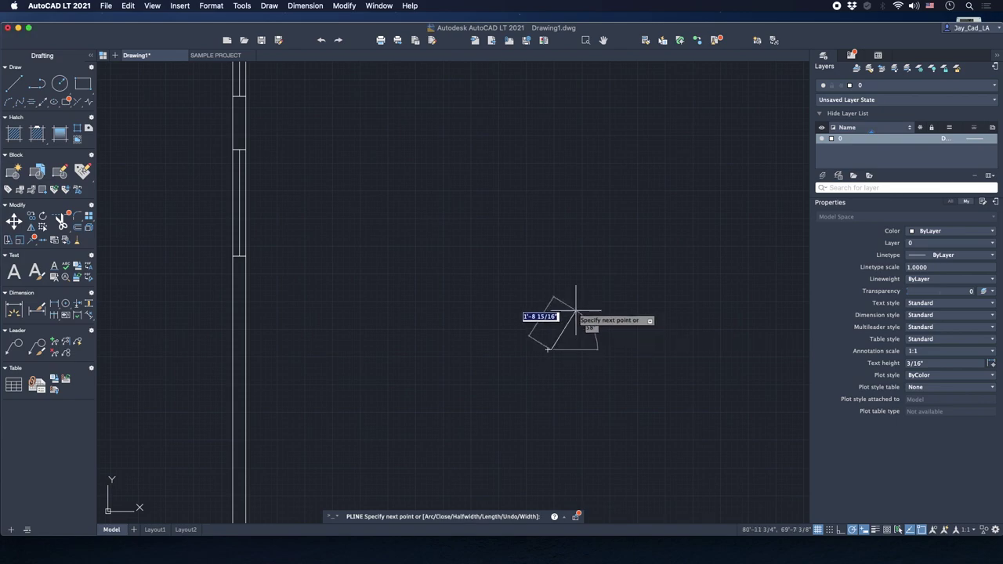
{"action": "scroll", "coordinate": [560, 352], "scroll_direction": "up", "scroll_amount": 2}
{"action": "scroll", "coordinate": [556, 343], "scroll_direction": "up", "scroll_amount": 4}
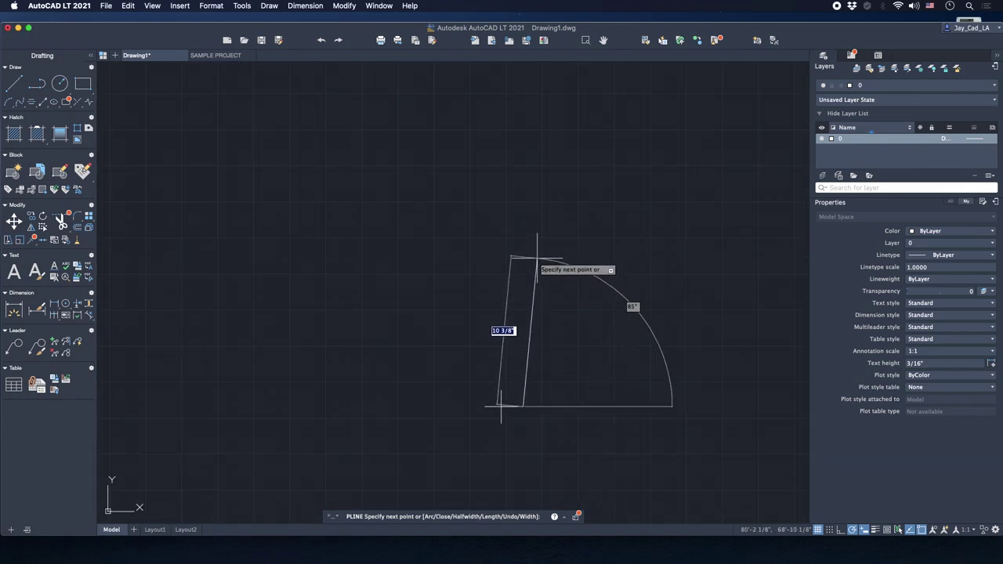
{"action": "scroll", "coordinate": [526, 217], "scroll_direction": "down", "scroll_amount": 3}
{"action": "middle_click_drag", "start_coordinate": [526, 217], "coordinate": [511, 297]}
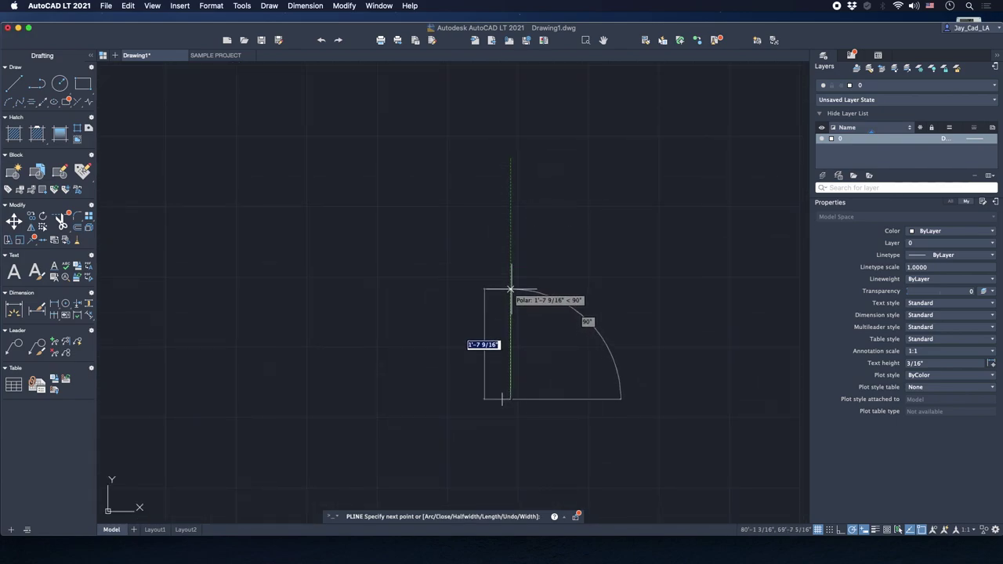
{"action": "scroll", "coordinate": [511, 274], "scroll_direction": "up", "scroll_amount": 2}
{"action": "scroll", "coordinate": [511, 270], "scroll_direction": "down", "scroll_amount": 3}
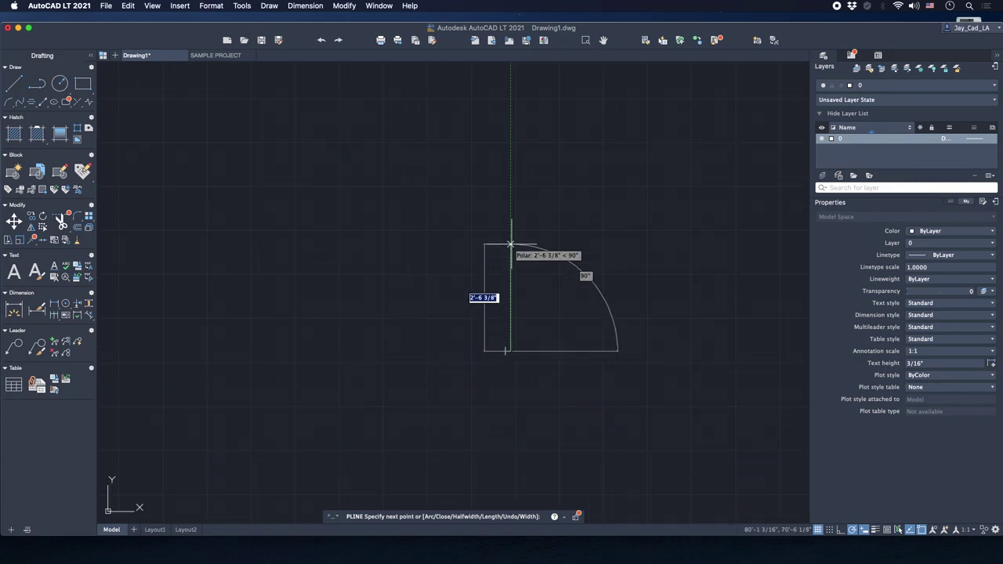
Add the 32-inch vertical side and 1.5-inch top side, then end the polyline.
{"action": "type", "text": "32"}
{"action": "key", "text": "Return"}
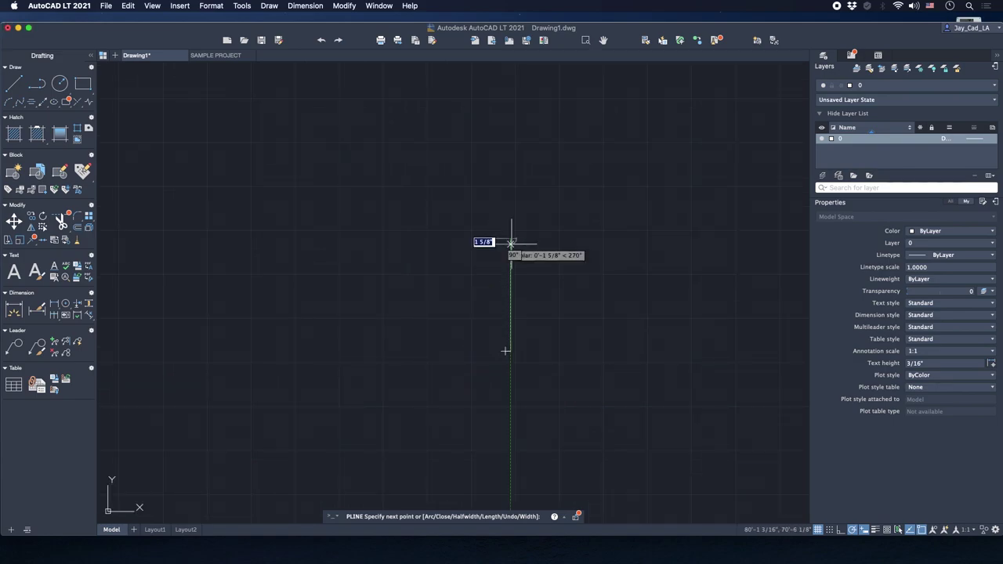
{"action": "scroll", "coordinate": [492, 235], "scroll_direction": "up", "scroll_amount": 2}
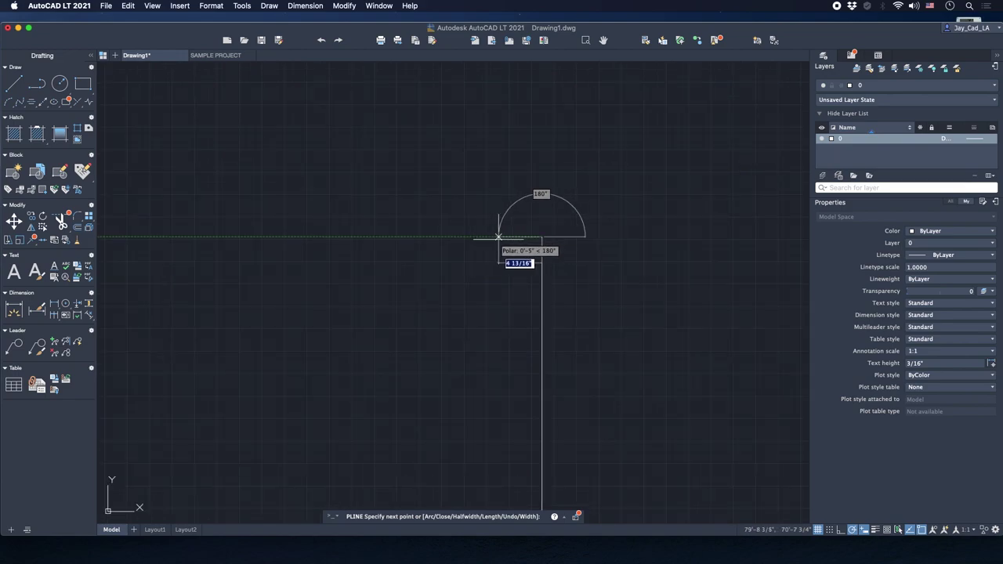
{"action": "type", "text": "1"}
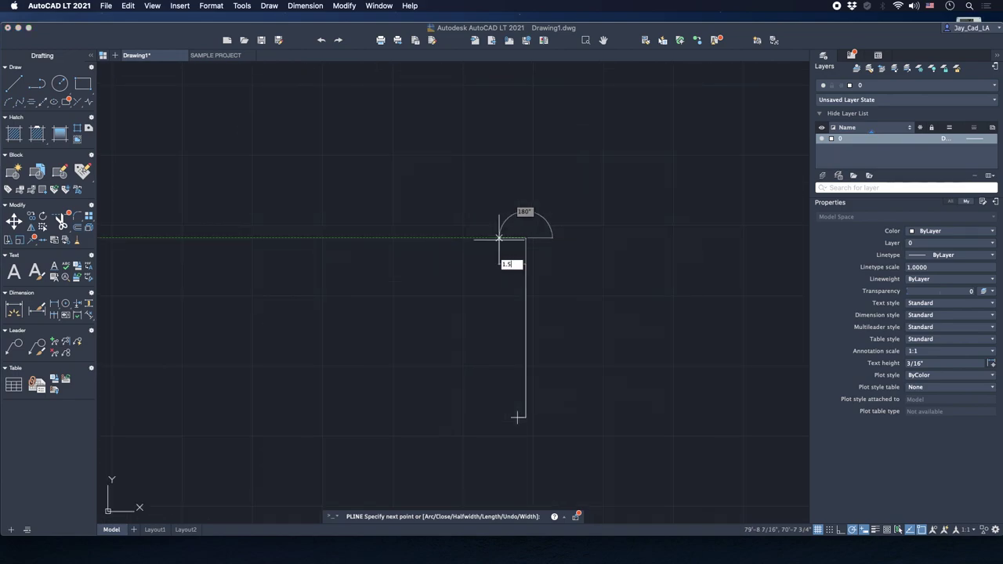
{"action": "type", "text": ".5"}
{"action": "key", "text": "Return"}
{"action": "scroll", "coordinate": [517, 416], "scroll_direction": "up", "scroll_amount": 5}
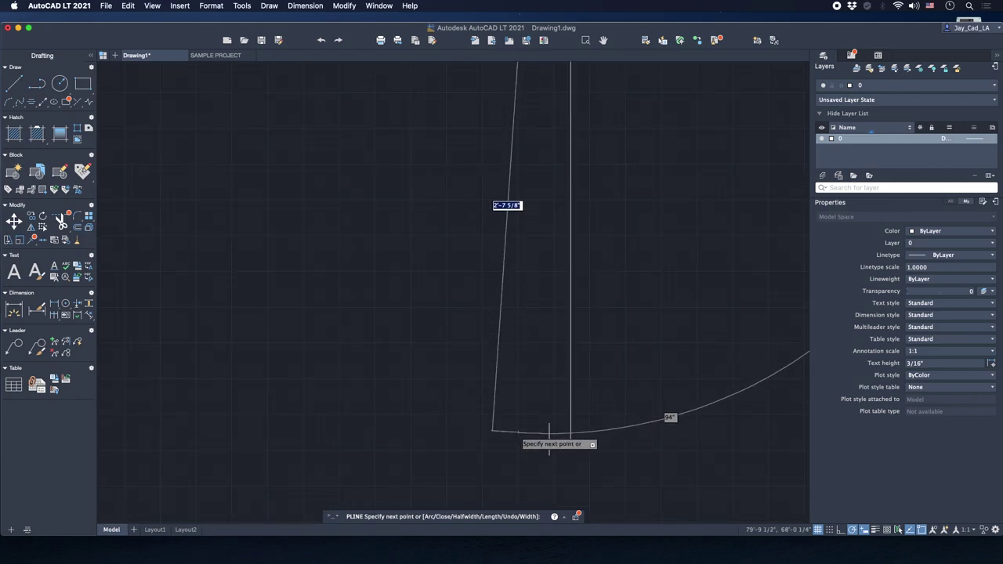
{"action": "scroll", "coordinate": [548, 433], "scroll_direction": "down", "scroll_amount": 3}
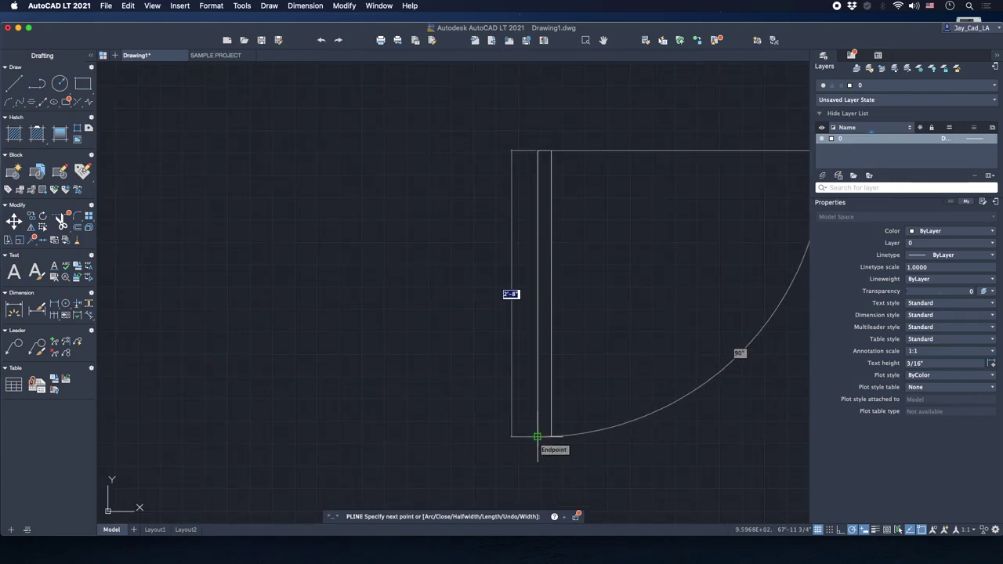
{"action": "scroll", "coordinate": [538, 437], "scroll_direction": "down", "scroll_amount": 3}
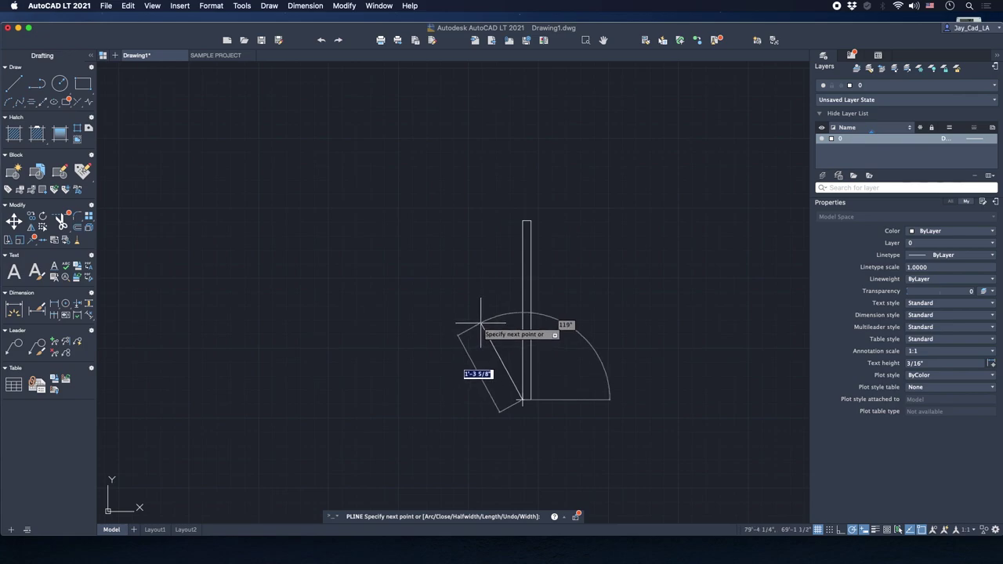
{"action": "key", "text": "Escape"}
{"action": "key", "text": "ctrl+z"}
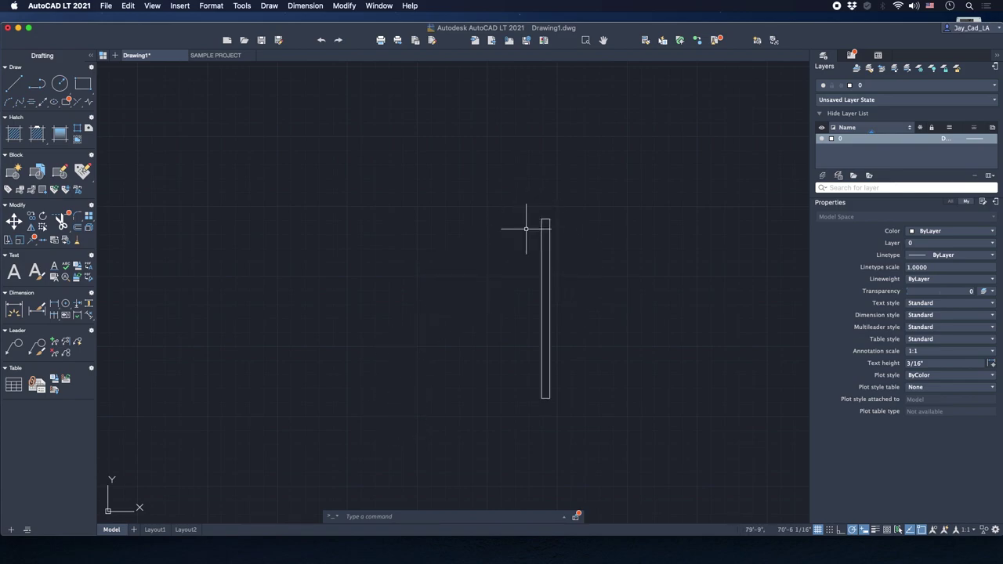
Draw a circle centred on the leaf's bottom corner with its radius reaching the leaf's top end.
{"action": "type", "text": "c"}
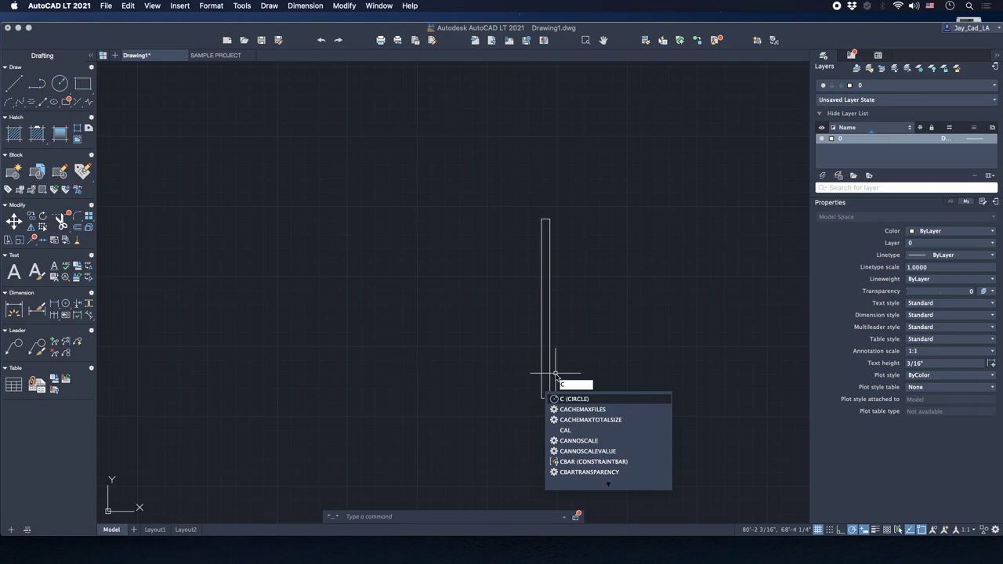
{"action": "key", "text": "Return"}
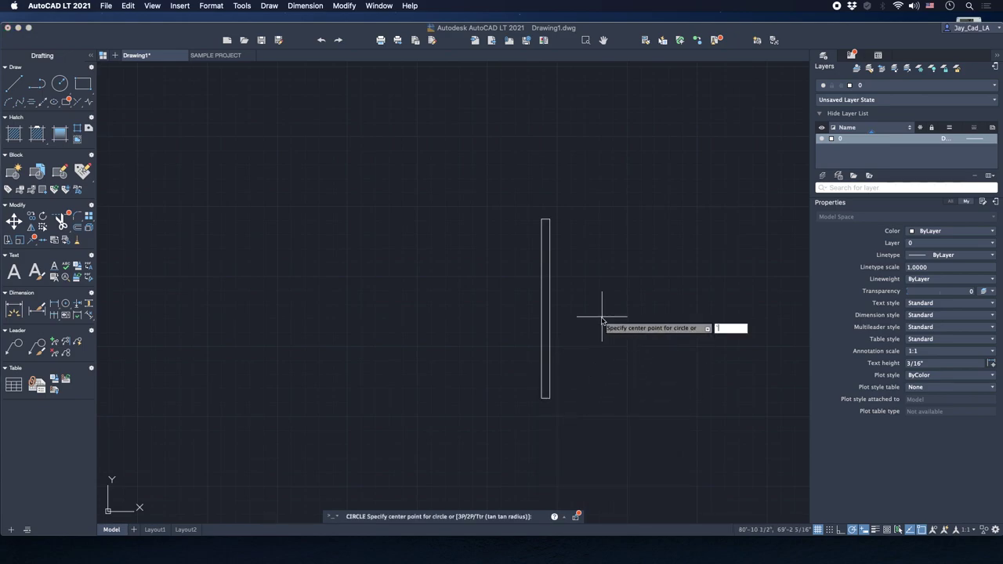
{"action": "key", "text": "Escape"}
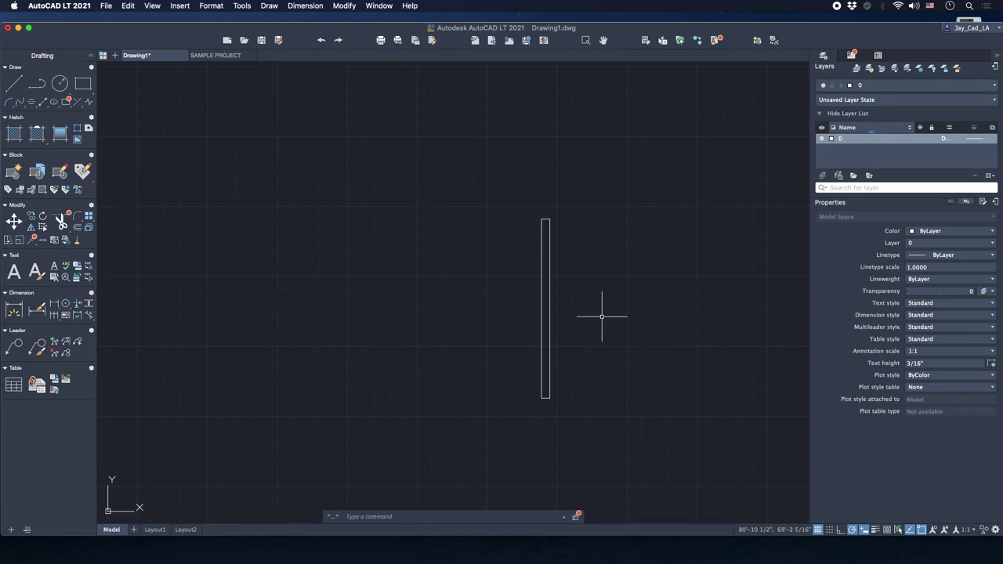
{"action": "type", "text": "c"}
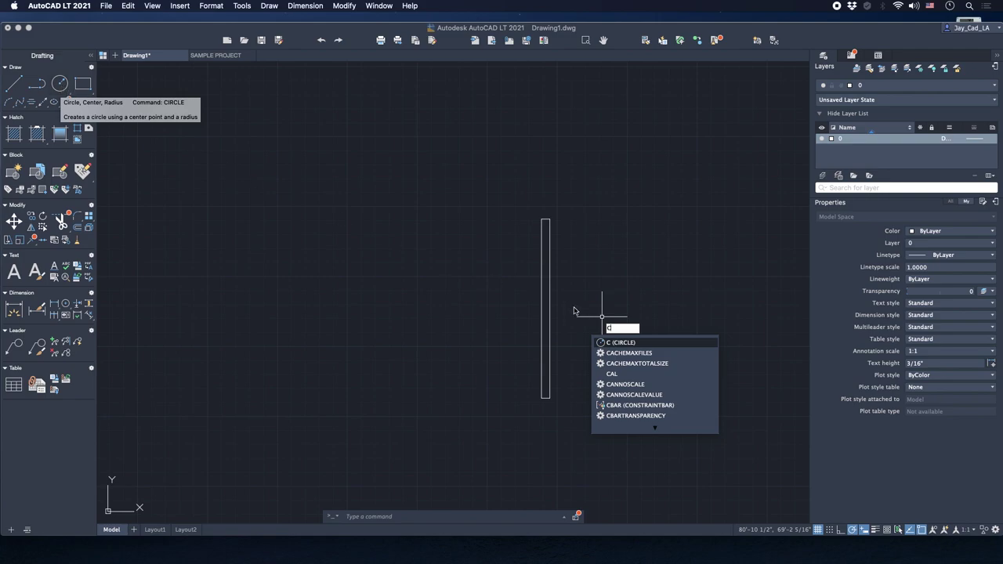
{"action": "left_click", "coordinate": [621, 342]}
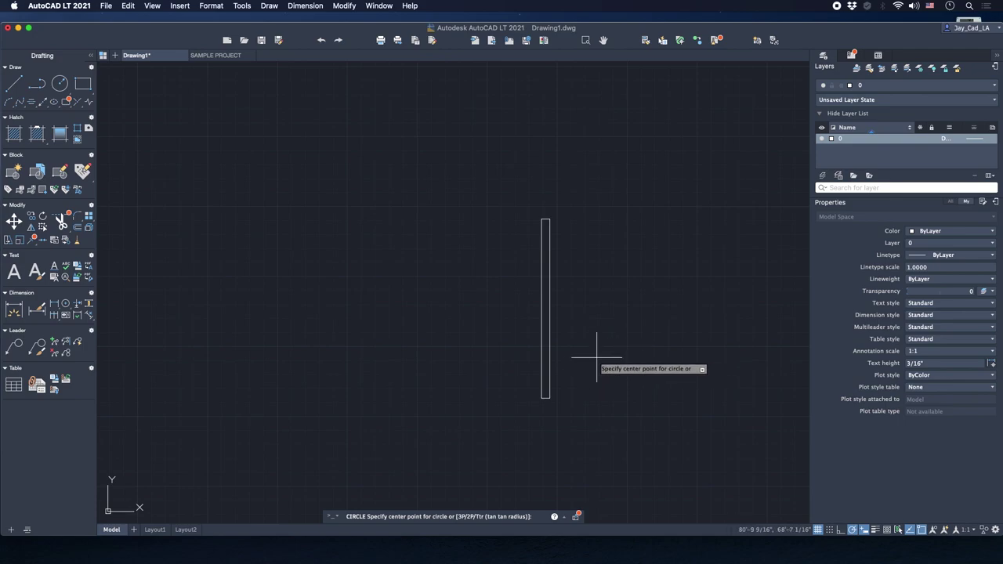
{"action": "left_click", "coordinate": [549, 398]}
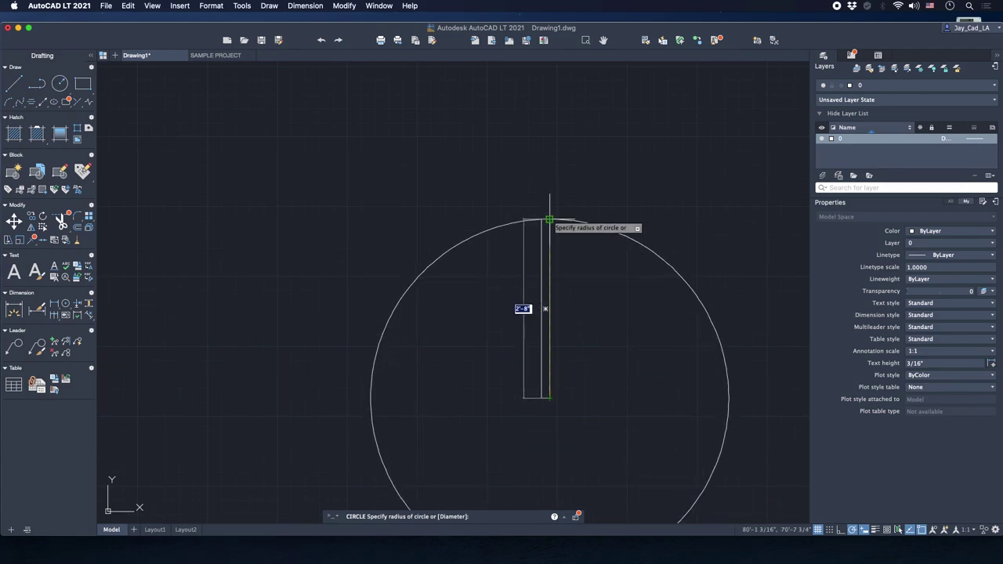
{"action": "left_click", "coordinate": [549, 219]}
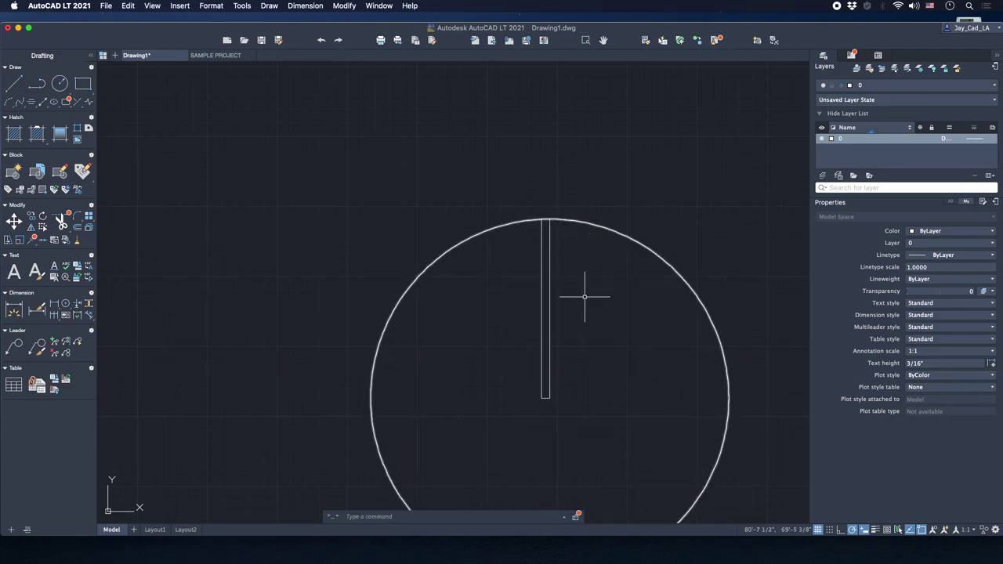
{"action": "type", "text": "PL"}
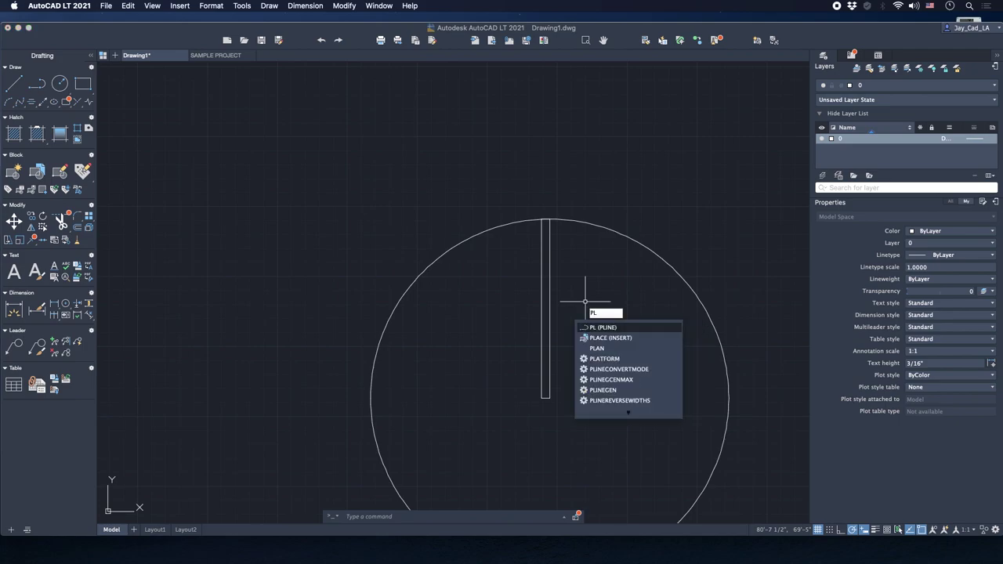
{"action": "key", "text": "Return"}
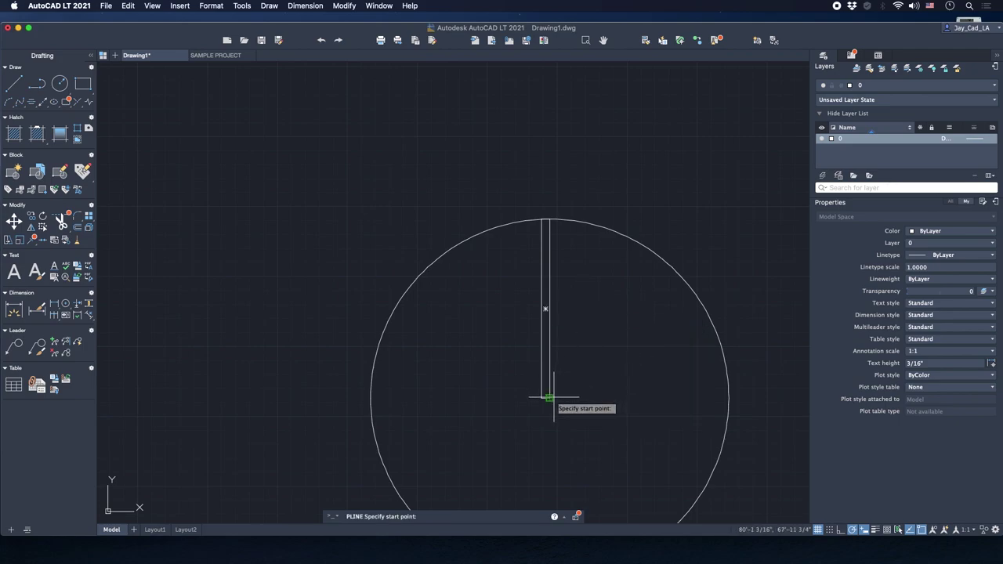
Draw a horizontal guide line leftward from the door leaf's bottom corner.
{"action": "left_click", "coordinate": [549, 398]}
{"action": "left_click", "coordinate": [307, 398]}
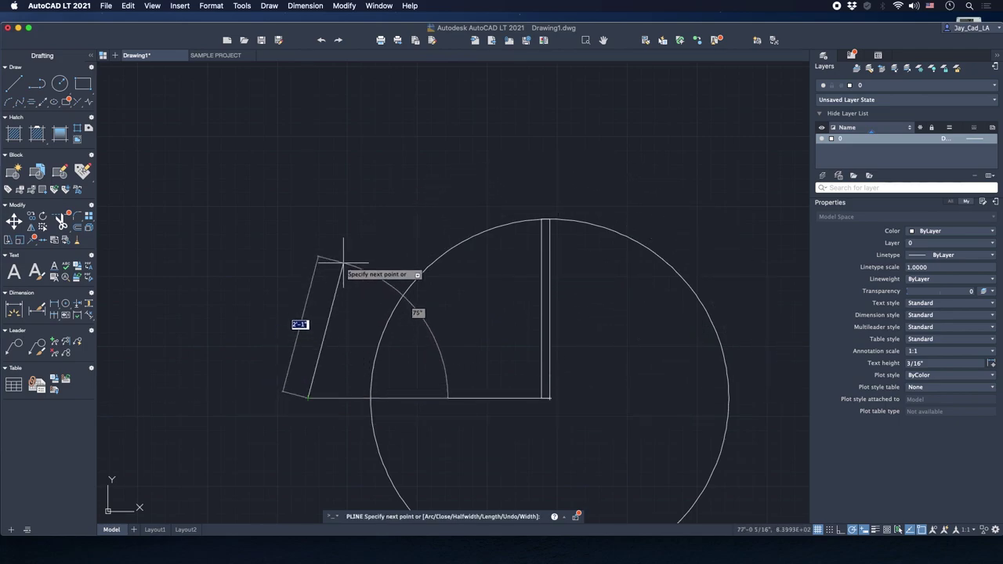
{"action": "key", "text": "Return"}
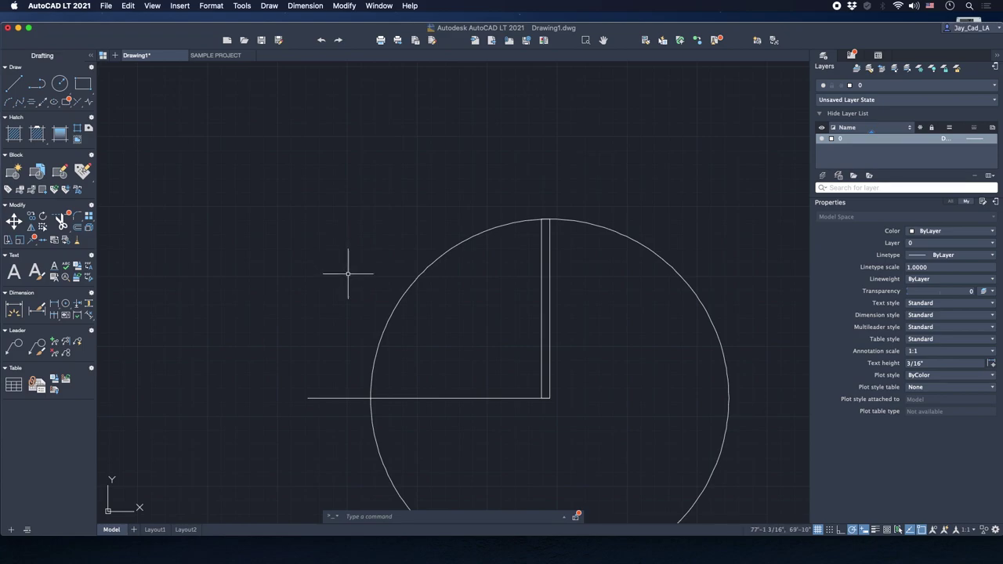
Trim the circle to a quarter-arc swing and select the horizontal guide line.
{"action": "type", "text": "TR"}
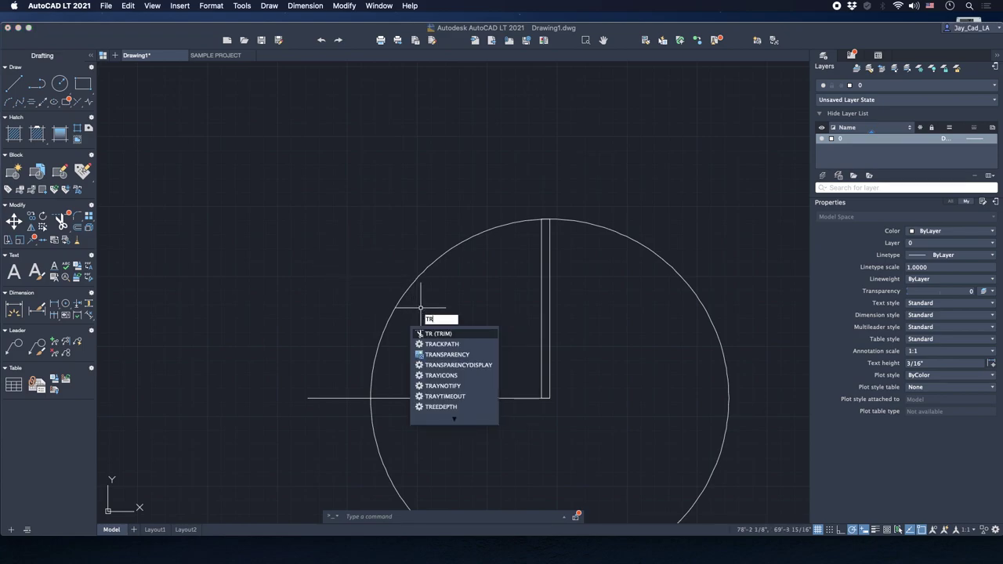
{"action": "key", "text": "Return"}
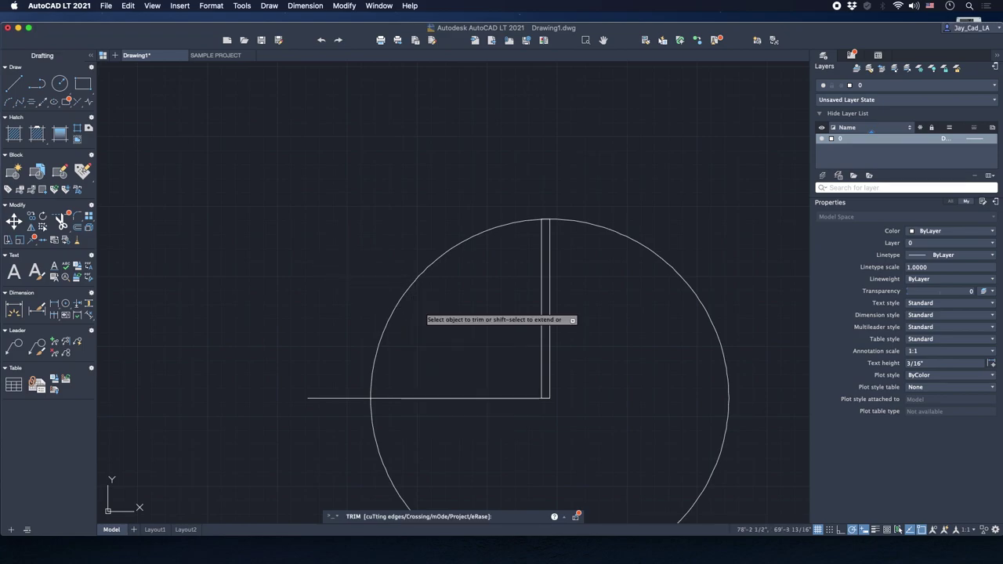
{"action": "left_click", "coordinate": [372, 415]}
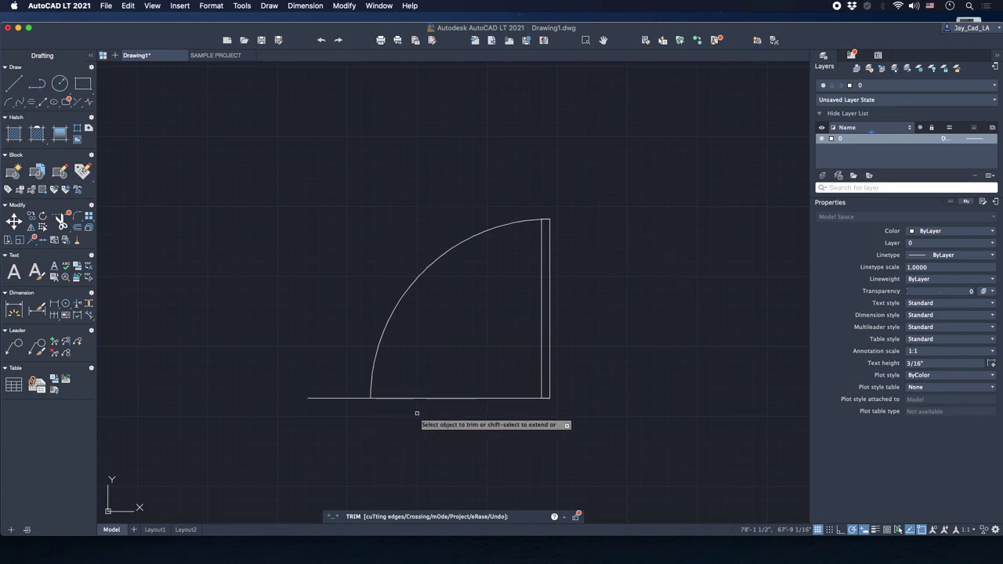
{"action": "key", "text": "Escape"}
{"action": "left_click", "coordinate": [509, 385]}
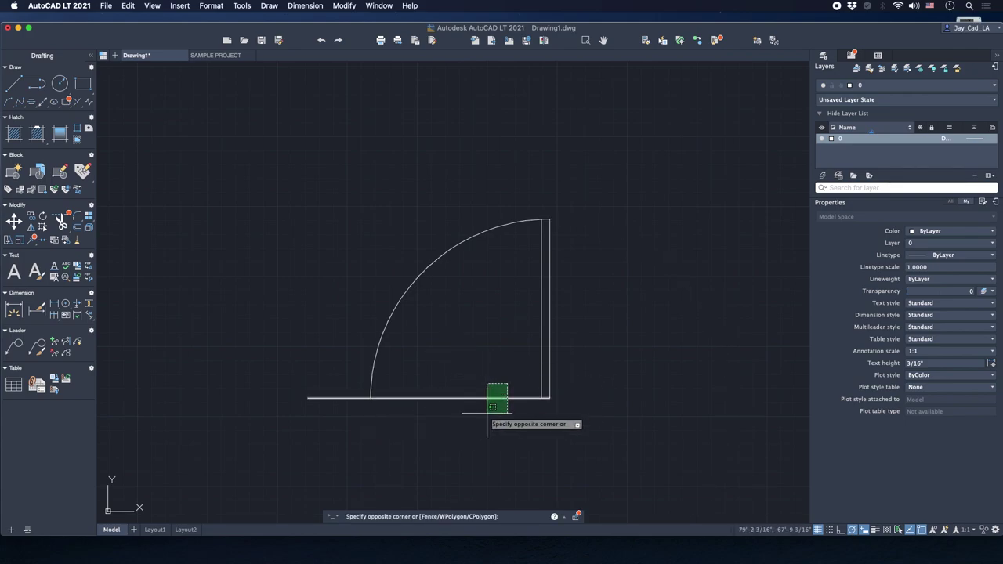
{"action": "left_click", "coordinate": [483, 414]}
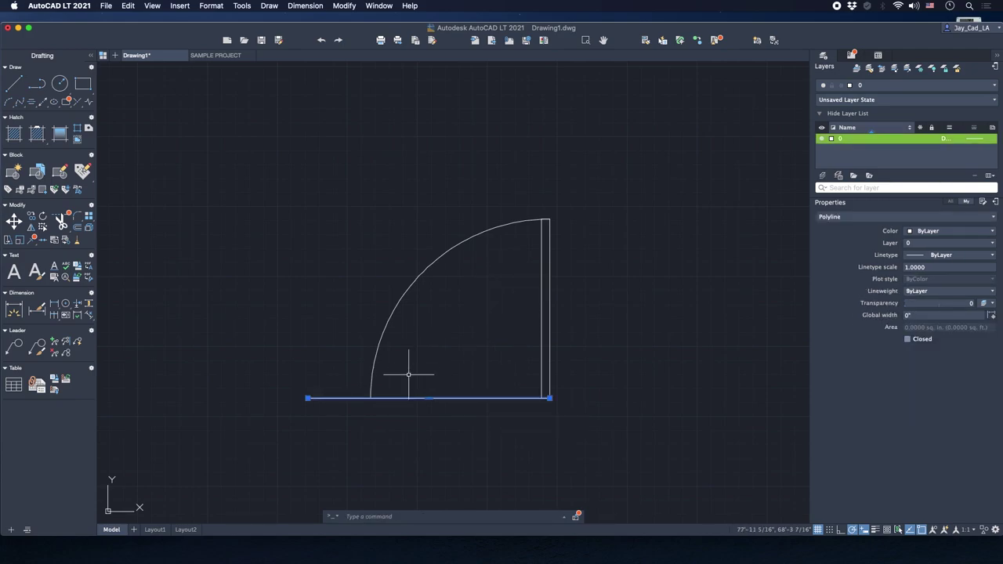
Delete the temporary horizontal guide line.
{"action": "key", "text": "Delete"}
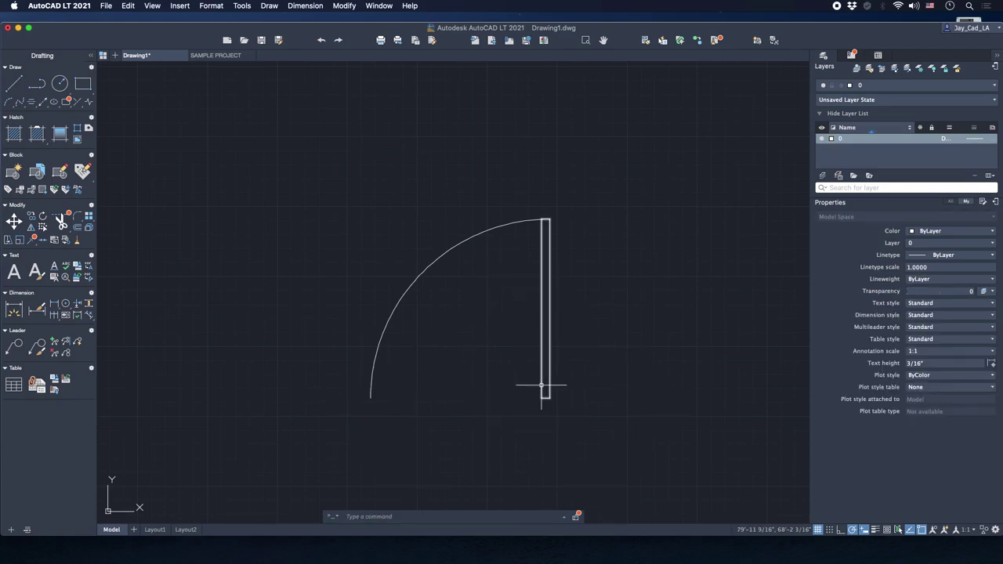
{"action": "scroll", "coordinate": [444, 323], "scroll_direction": "down", "scroll_amount": 2}
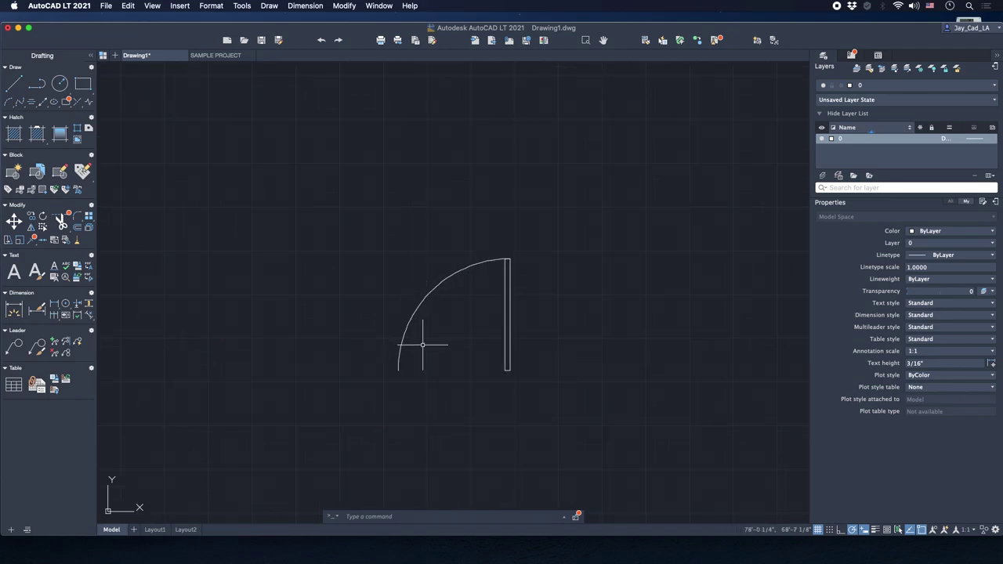
{"action": "scroll", "coordinate": [425, 347], "scroll_direction": "up", "scroll_amount": 2}
{"action": "scroll", "coordinate": [345, 161], "scroll_direction": "down", "scroll_amount": 4}
Window-select the door leaf and its quarter-arc swing together.
{"action": "left_click", "coordinate": [343, 156]}
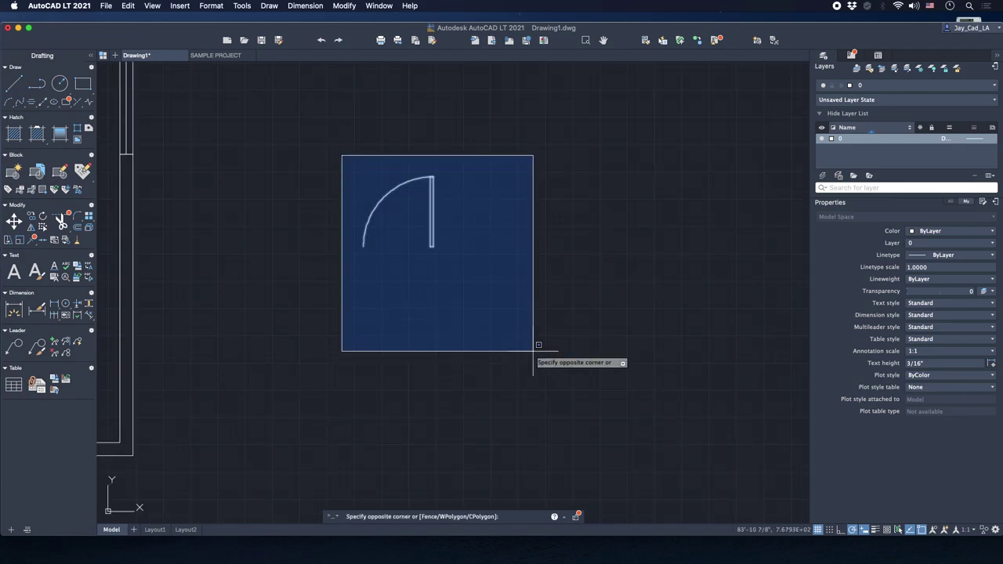
{"action": "middle_click_drag", "start_coordinate": [441, 264], "coordinate": [521, 341]}
{"action": "scroll", "coordinate": [500, 329], "scroll_direction": "up", "scroll_amount": 2}
{"action": "left_click", "coordinate": [521, 341]}
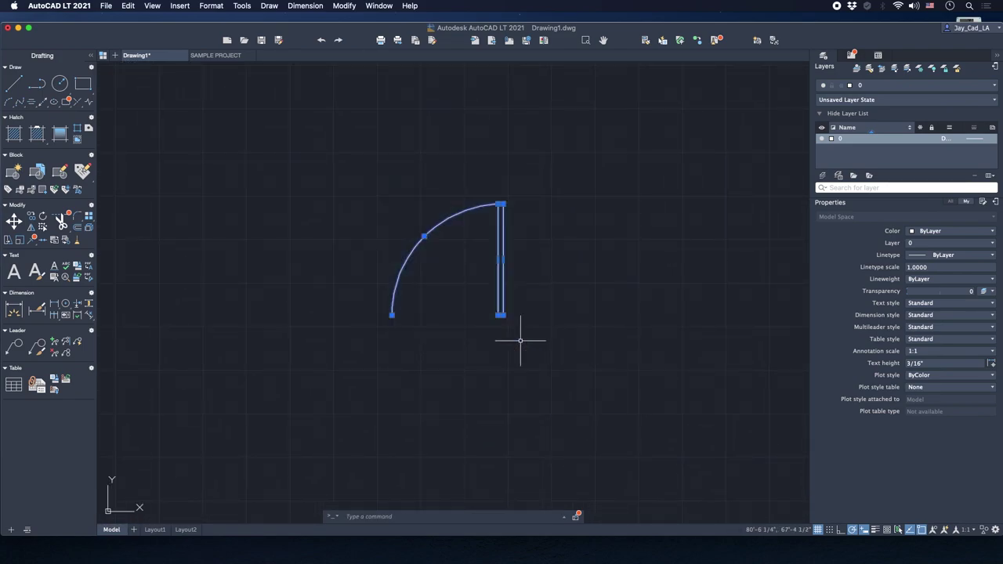
{"action": "scroll", "coordinate": [522, 340], "scroll_direction": "down", "scroll_amount": 2}
{"action": "middle_click_drag", "start_coordinate": [470, 313], "coordinate": [656, 324]}
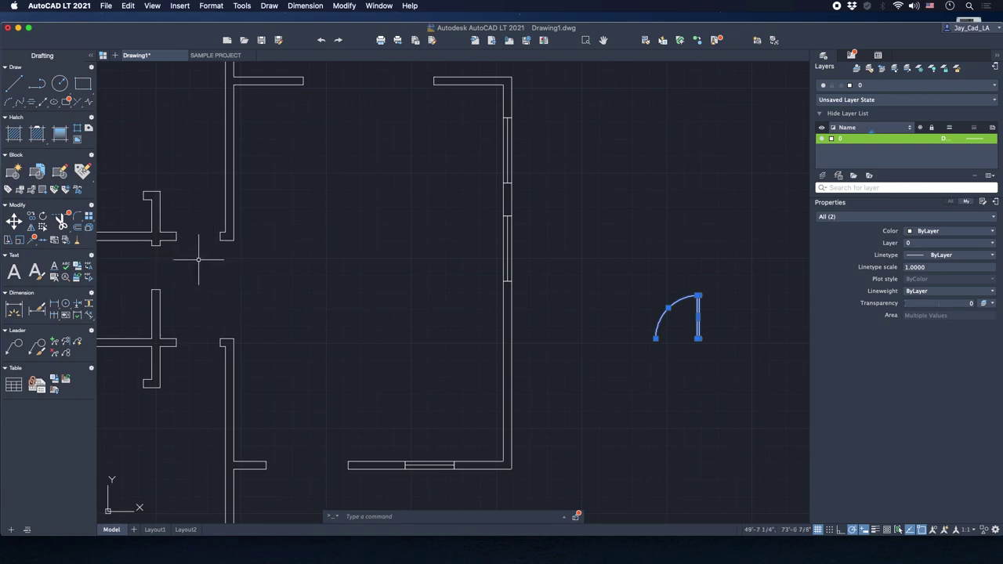
{"action": "scroll", "coordinate": [747, 346], "scroll_direction": "up", "scroll_amount": 3}
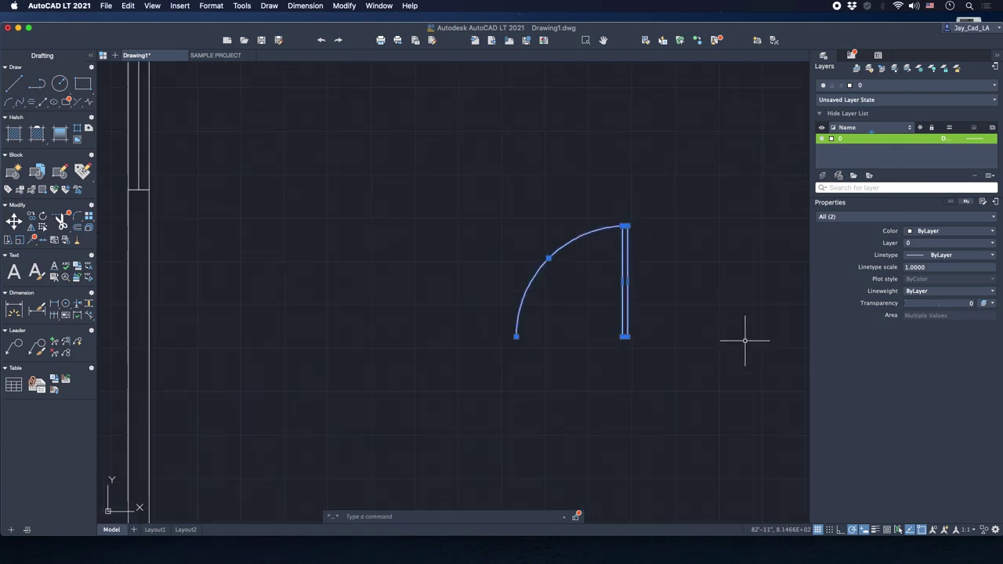
{"action": "scroll", "coordinate": [670, 287], "scroll_direction": "up", "scroll_amount": 2}
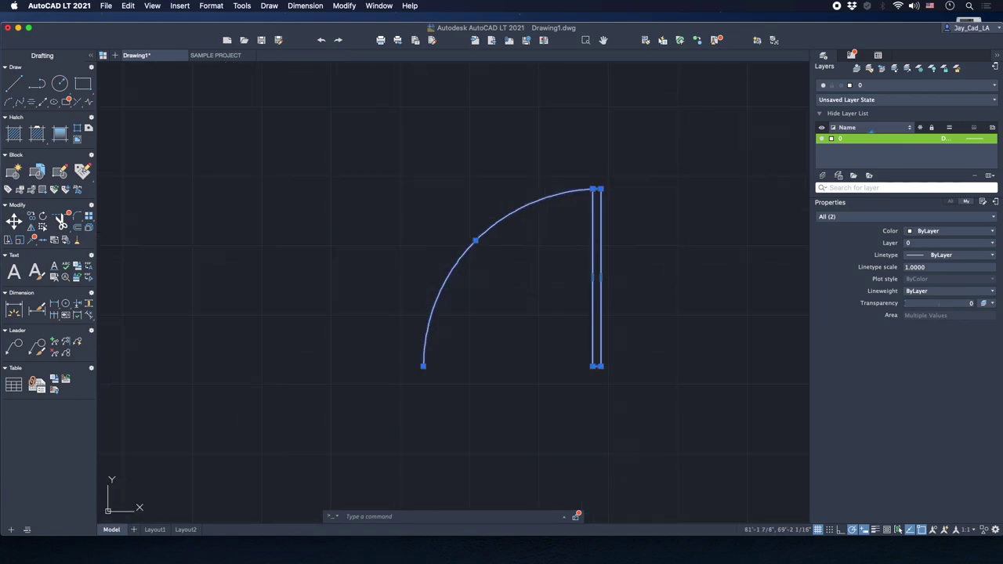
{"action": "middle_click_drag", "start_coordinate": [672, 287], "coordinate": [640, 305]}
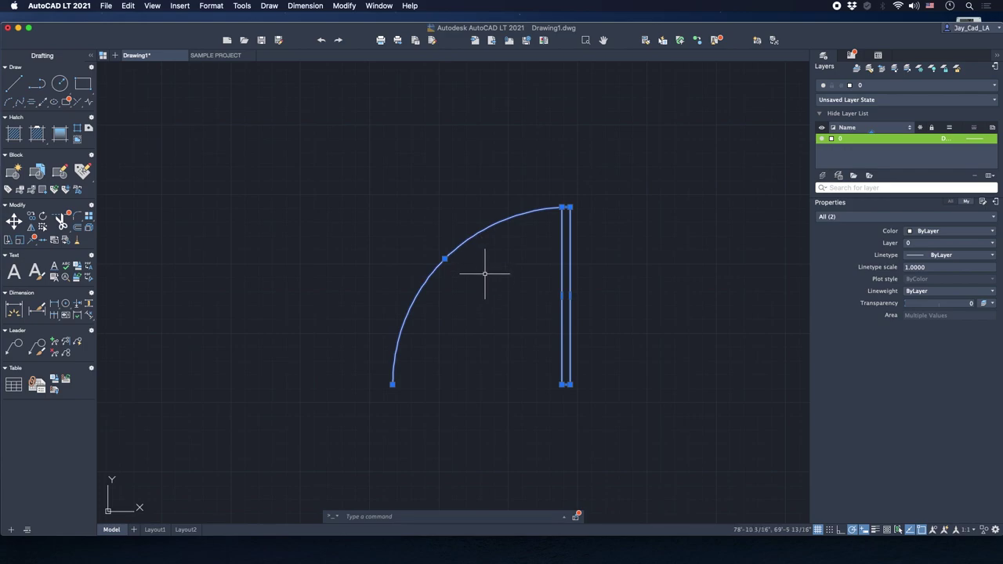
Define a block named TEST-DOOR with its base point at the leaf's bottom corner.
{"action": "type", "text": "B"}
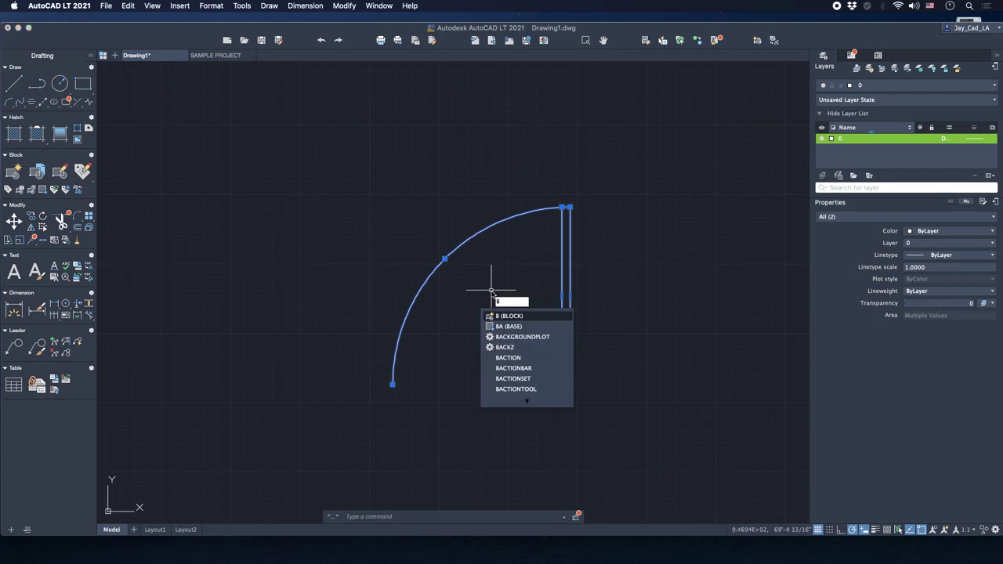
{"action": "left_click", "coordinate": [528, 319]}
{"action": "mouse_move", "coordinate": [488, 69]}
{"action": "left_mouse_down"}
{"action": "mouse_move", "coordinate": [264, 101]}
{"action": "mouse_move", "coordinate": [255, 116]}
{"action": "left_mouse_up"}
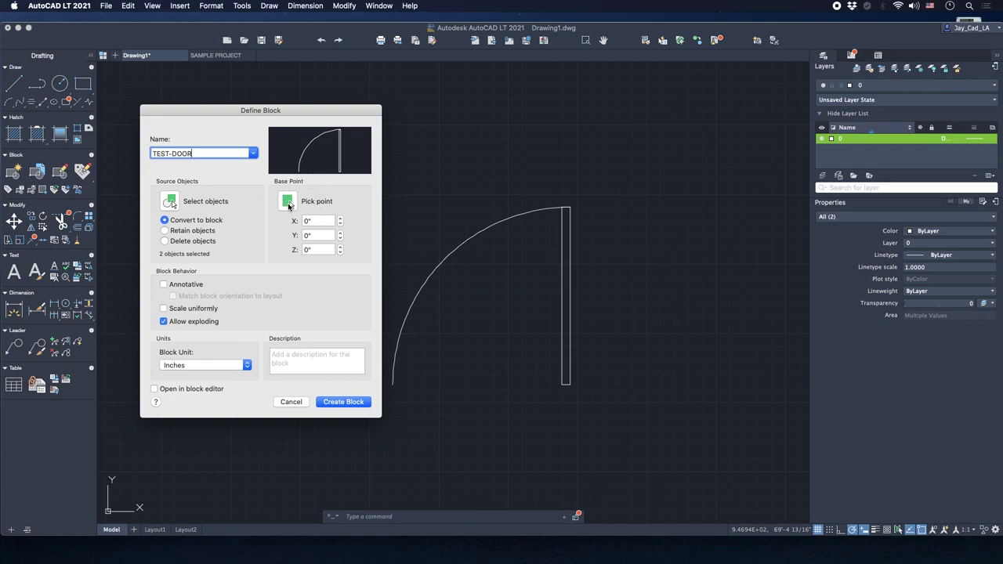
{"action": "left_click", "coordinate": [288, 202]}
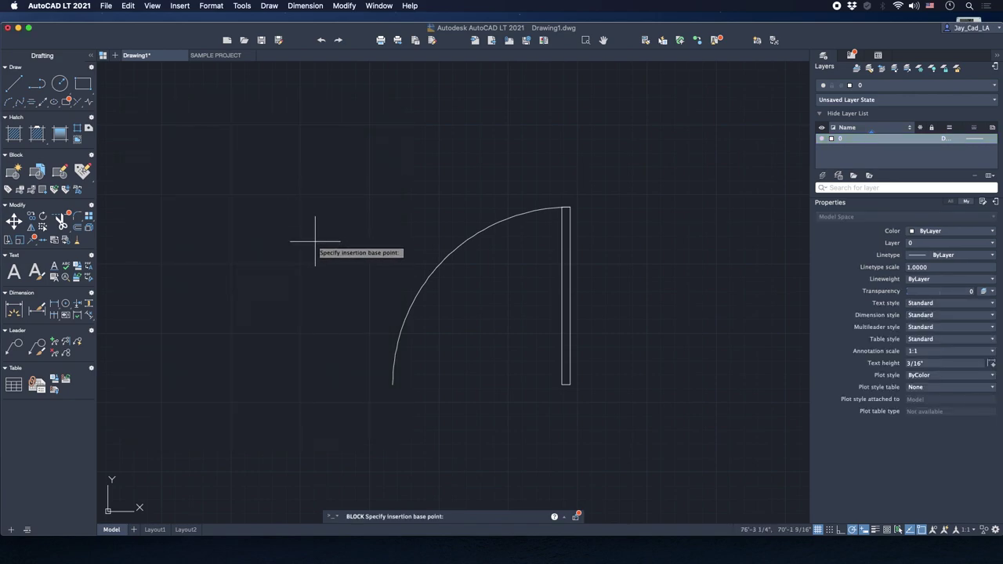
{"action": "left_click", "coordinate": [571, 385]}
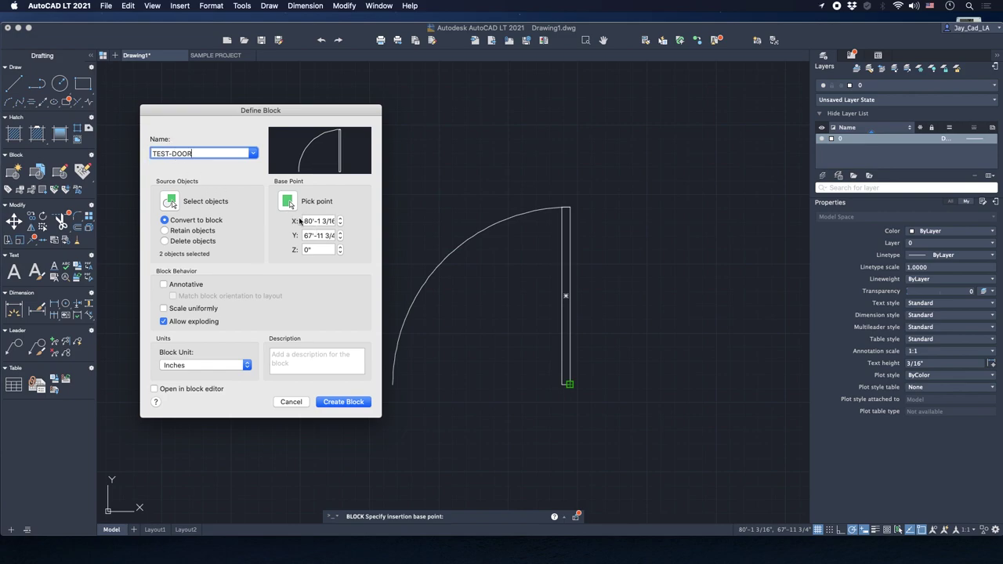
{"action": "left_click", "coordinate": [343, 402]}
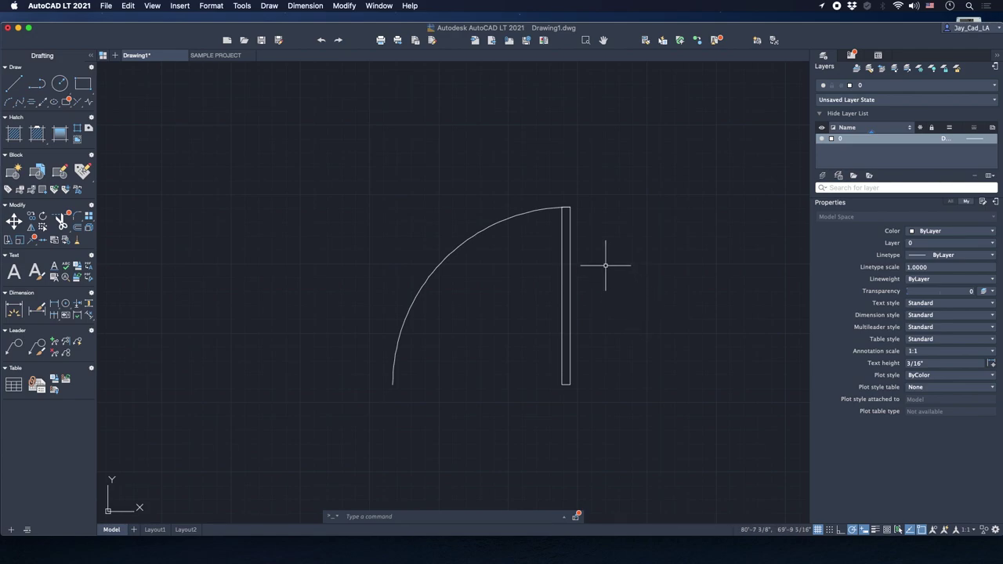
{"action": "left_click", "coordinate": [605, 266]}
Move the TEST-DOOR block into the doorway of the upper-left room's inner wall.
{"action": "left_click", "coordinate": [555, 276]}
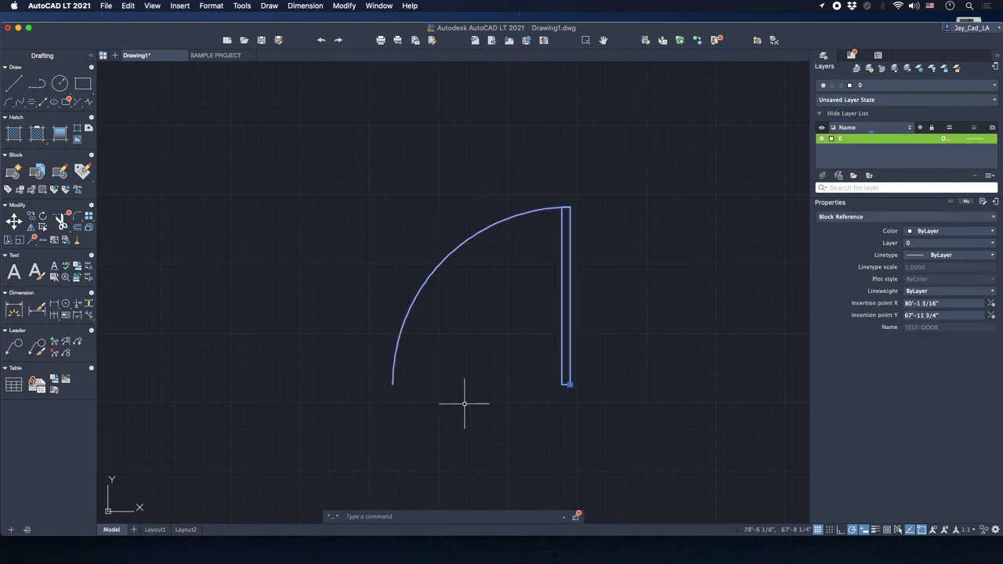
{"action": "scroll", "coordinate": [559, 398], "scroll_direction": "up", "scroll_amount": 2}
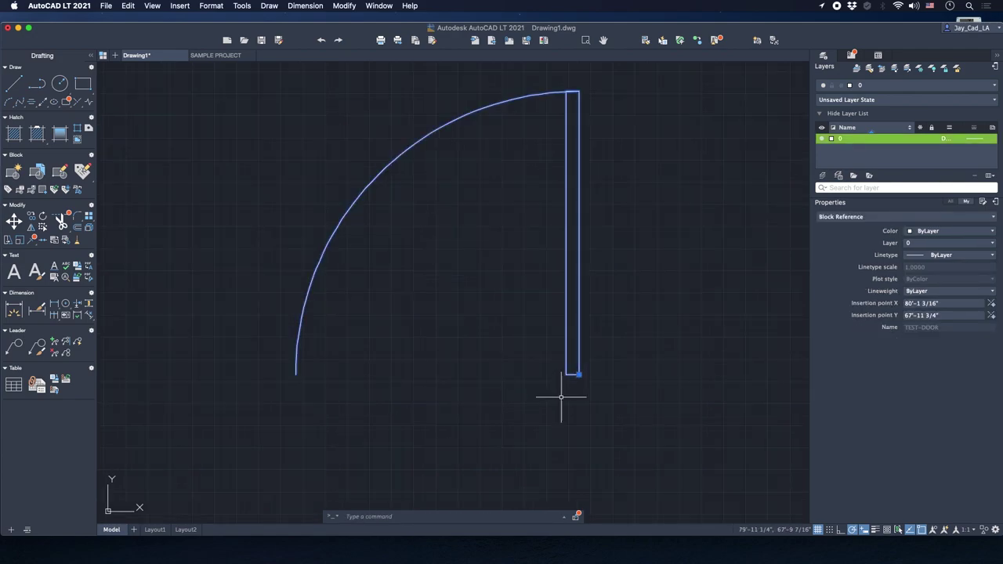
{"action": "scroll", "coordinate": [577, 376], "scroll_direction": "down", "scroll_amount": 2}
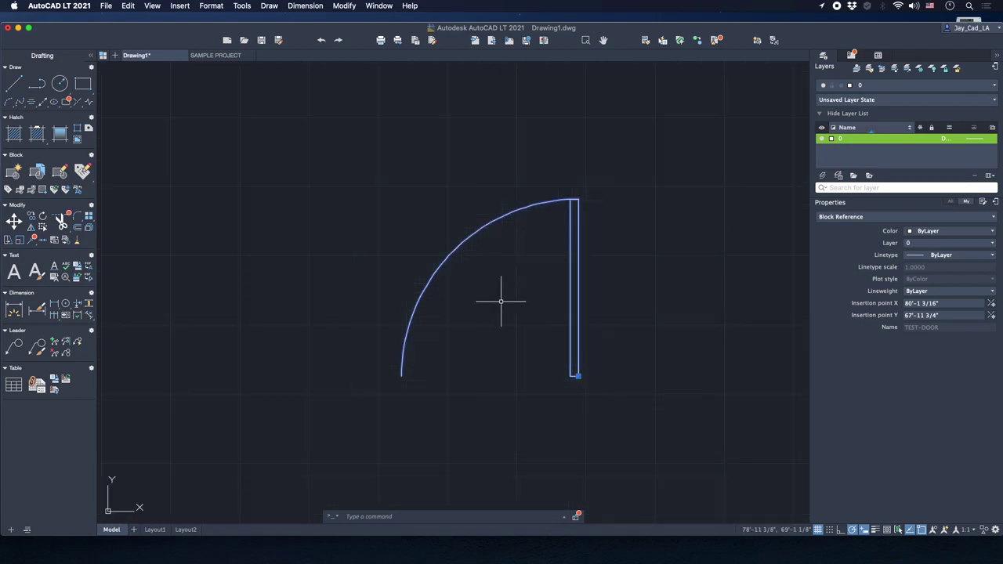
{"action": "right_click", "coordinate": [552, 324]}
{"action": "left_click", "coordinate": [563, 352]}
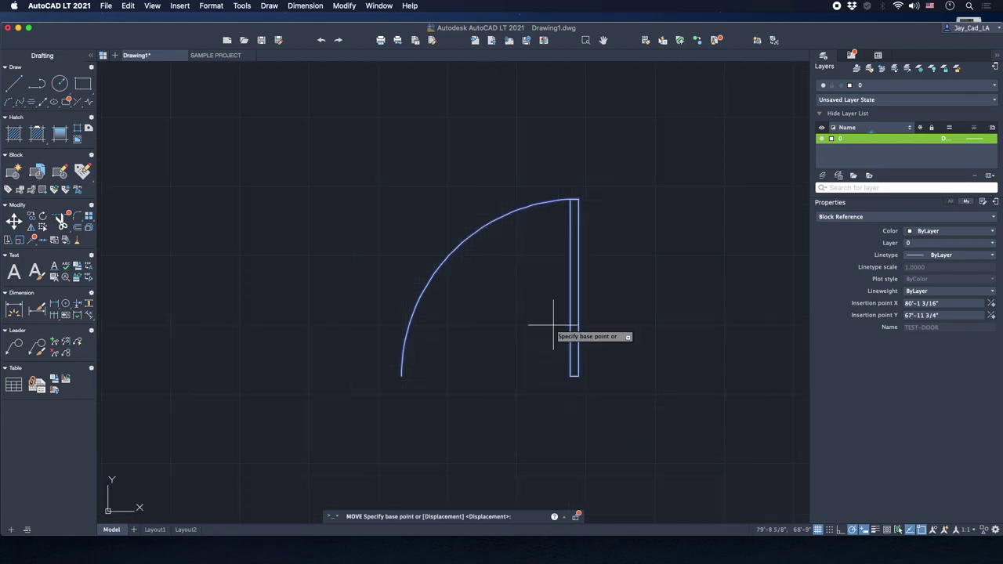
{"action": "left_click", "coordinate": [578, 375]}
{"action": "scroll", "coordinate": [581, 371], "scroll_direction": "down", "scroll_amount": 8}
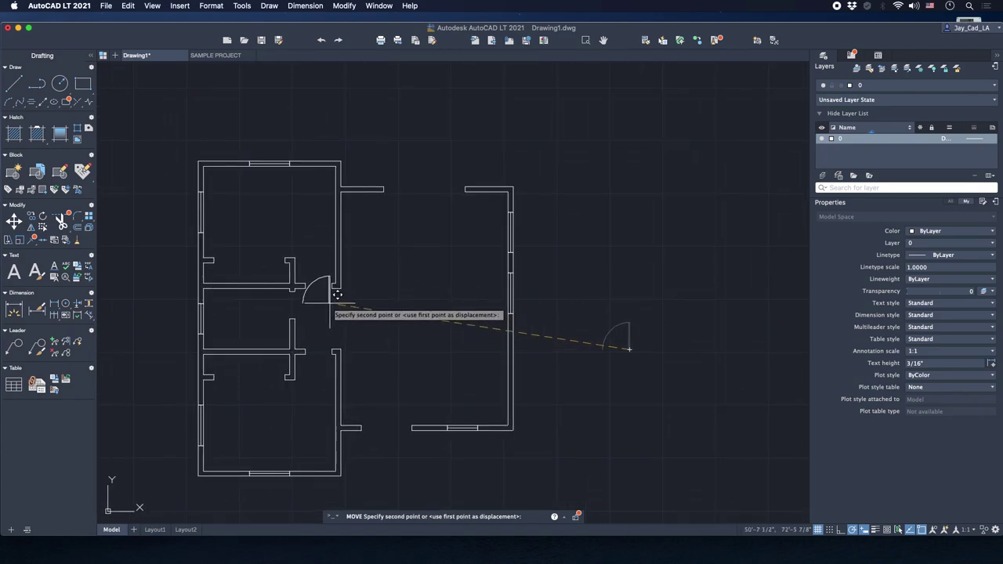
{"action": "scroll", "coordinate": [335, 291], "scroll_direction": "up", "scroll_amount": 5}
{"action": "left_click", "coordinate": [343, 267]}
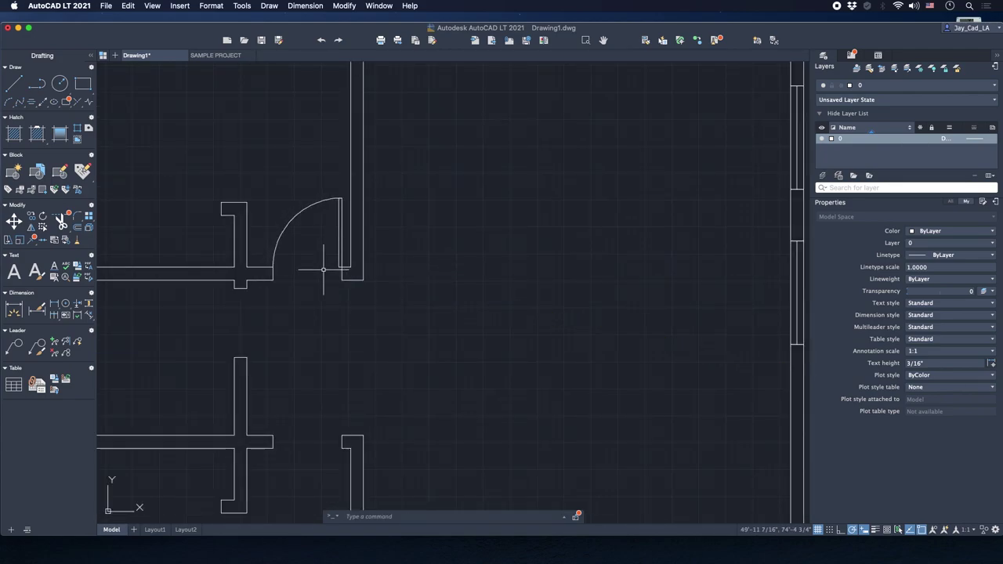
Window-select the placed door to check it, then deselect and recentre the plan.
{"action": "middle_click_drag", "start_coordinate": [332, 274], "coordinate": [457, 217]}
{"action": "left_click", "coordinate": [460, 175]}
{"action": "left_click", "coordinate": [428, 176]}
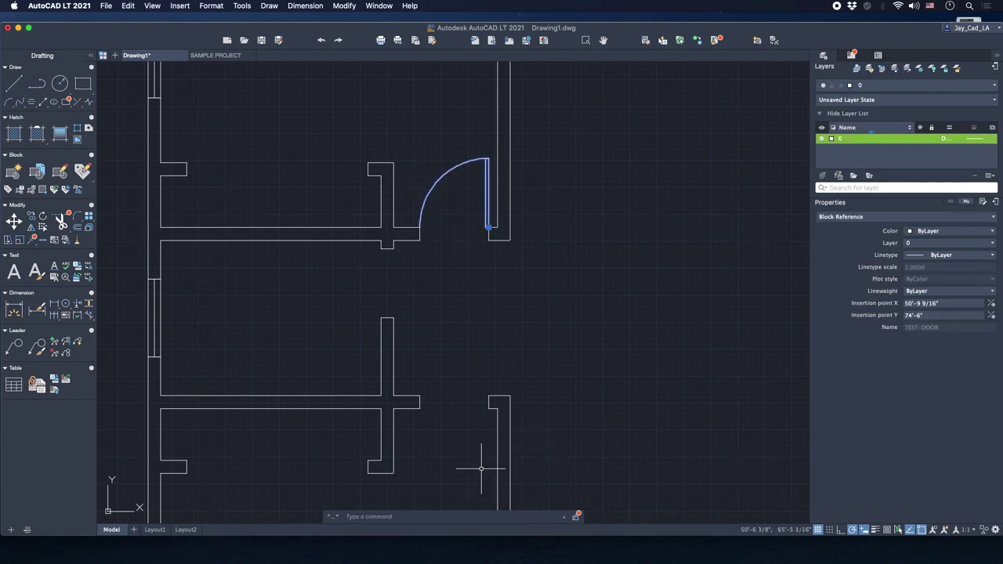
{"action": "scroll", "coordinate": [454, 336], "scroll_direction": "down", "scroll_amount": 5}
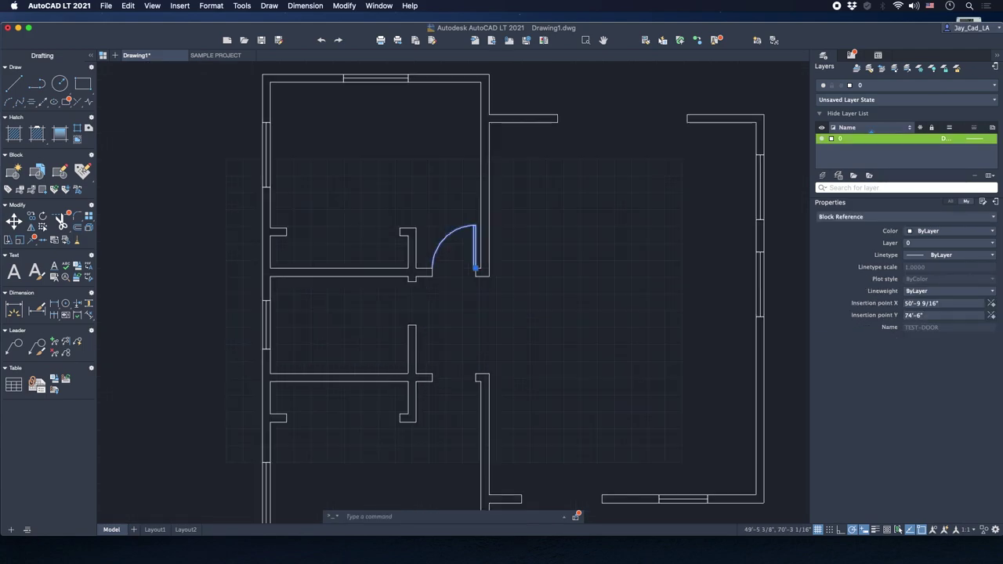
{"action": "key", "text": "Escape"}
{"action": "scroll", "coordinate": [387, 259], "scroll_direction": "down", "scroll_amount": 4}
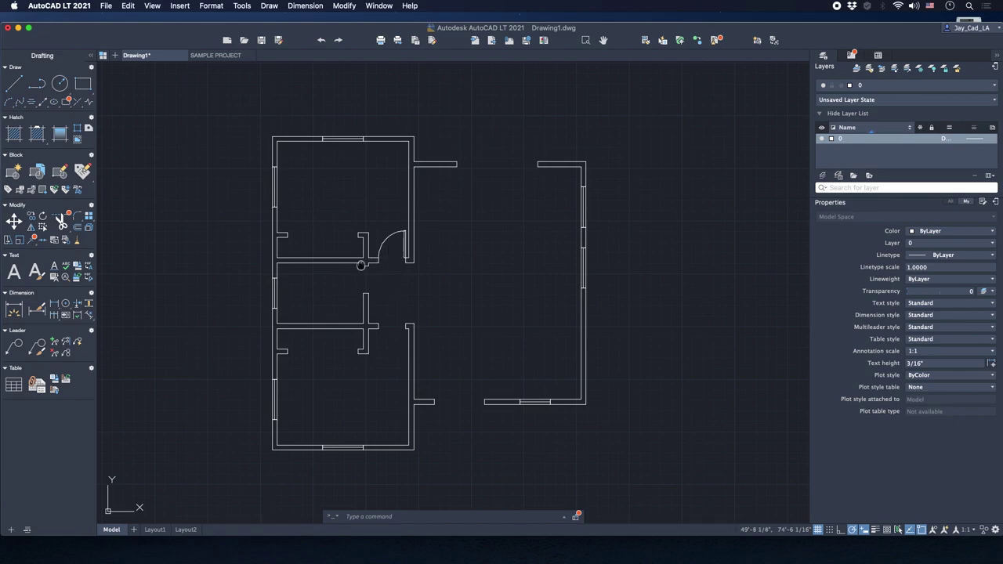
{"action": "middle_click_drag", "start_coordinate": [390, 249], "coordinate": [329, 259]}
{"action": "scroll", "coordinate": [323, 257], "scroll_direction": "up", "scroll_amount": 6}
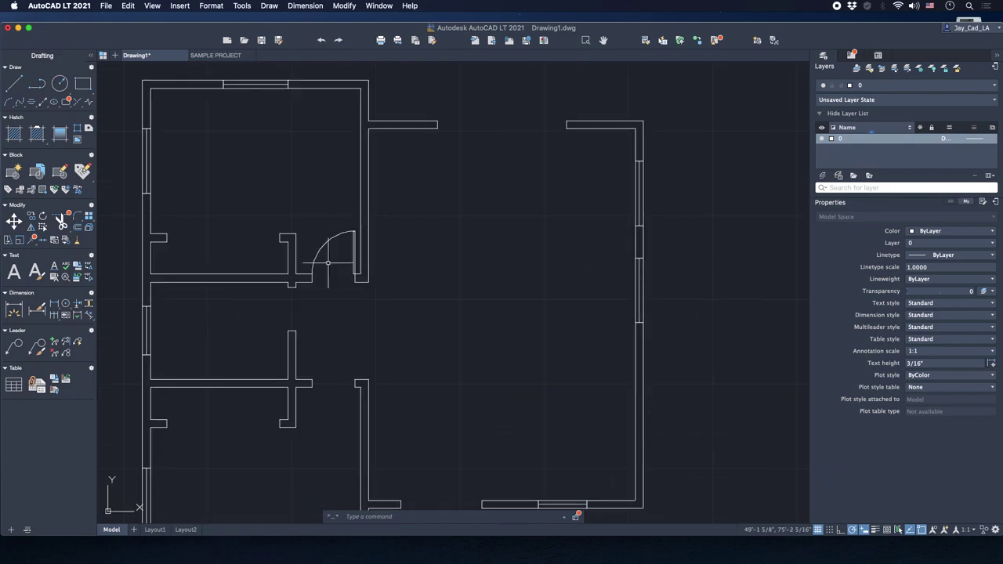
Dismiss the Compare Xref tip and show the Blocks palette with the JAY CAD library.
{"action": "scroll", "coordinate": [340, 264], "scroll_direction": "down", "scroll_amount": 6}
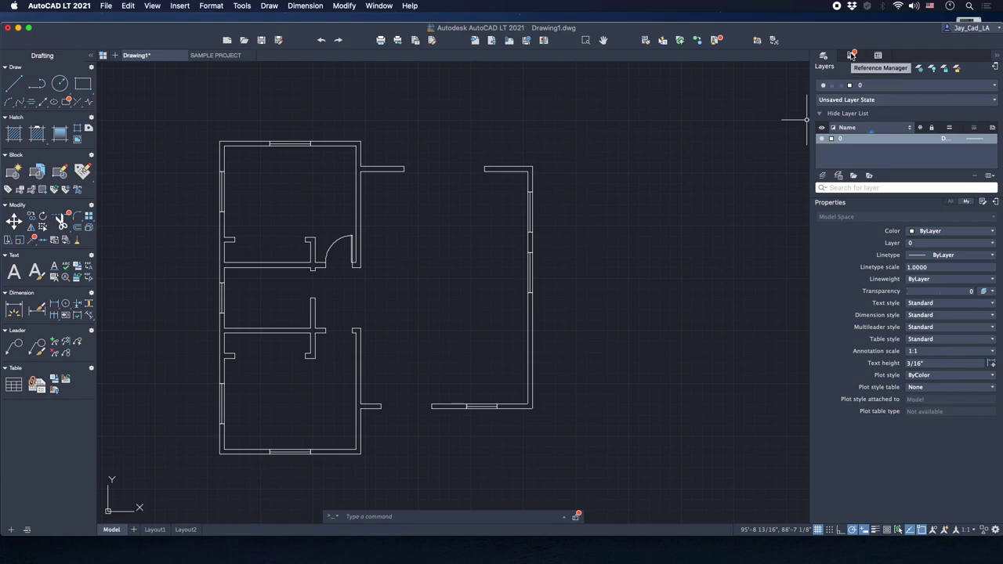
{"action": "mouse_move", "coordinate": [853, 55]}
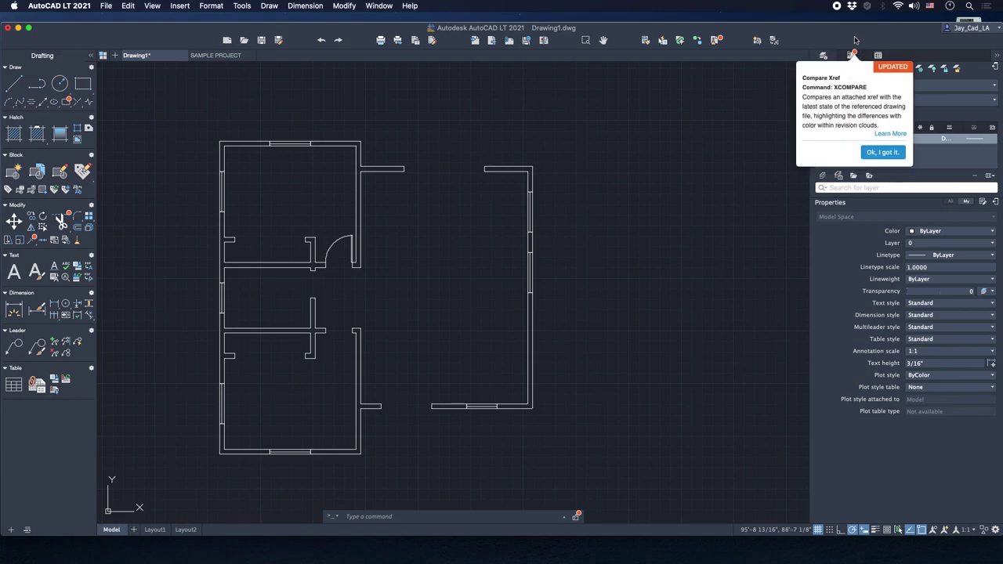
{"action": "left_click", "coordinate": [881, 153]}
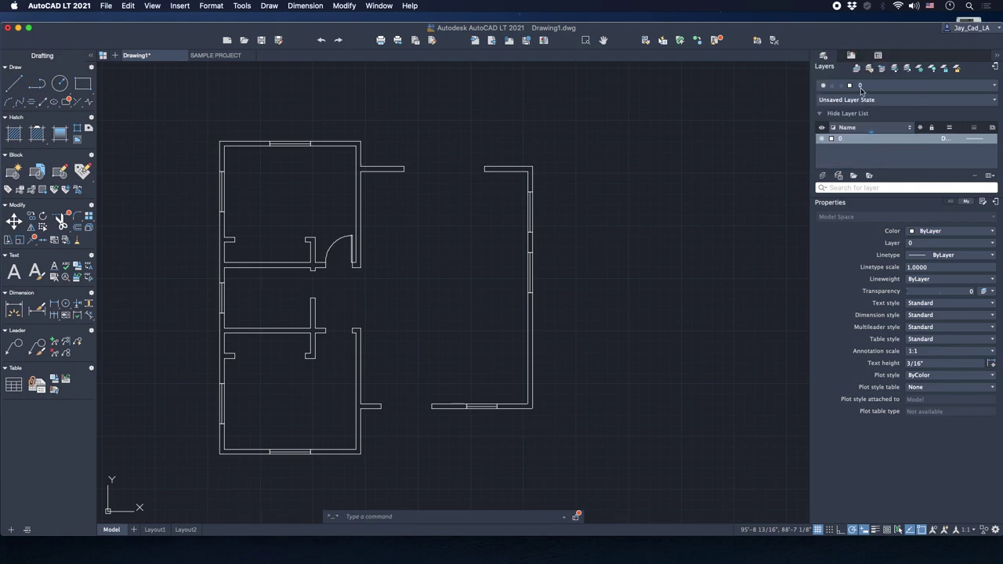
{"action": "left_click", "coordinate": [852, 56]}
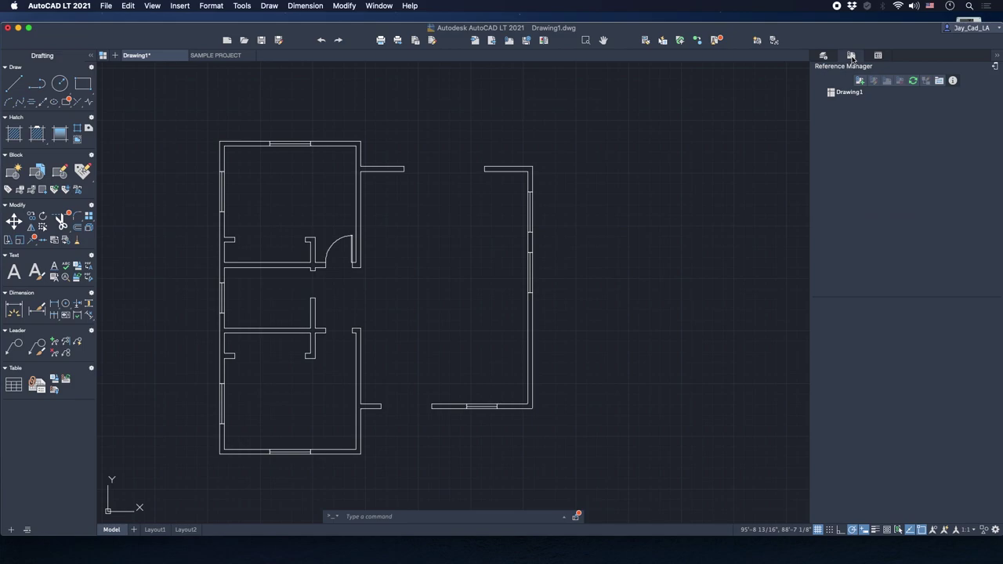
{"action": "left_click", "coordinate": [879, 56]}
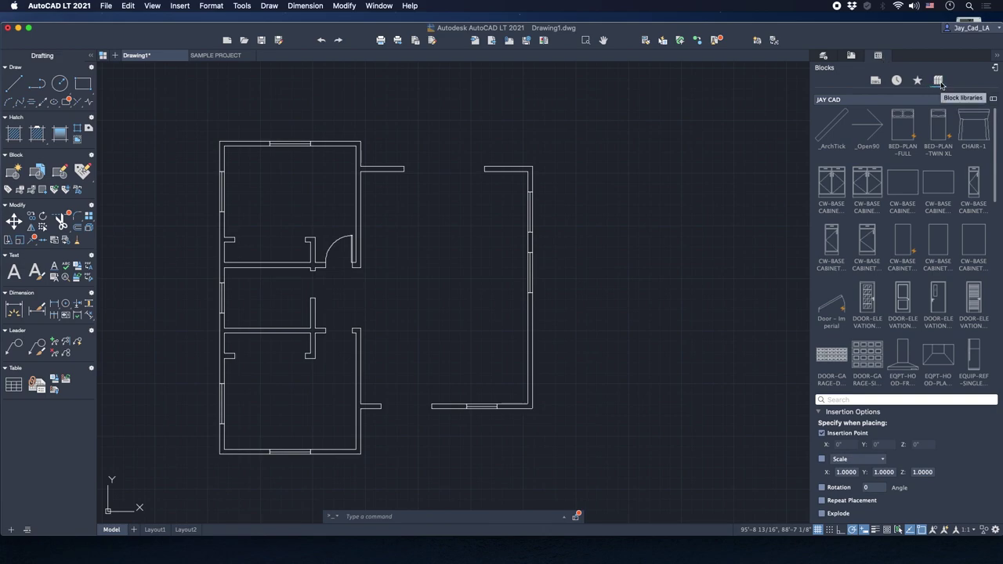
Switch the Blocks palette to its libraries view and pick the Architectural - Imperial library.
{"action": "left_click", "coordinate": [876, 81]}
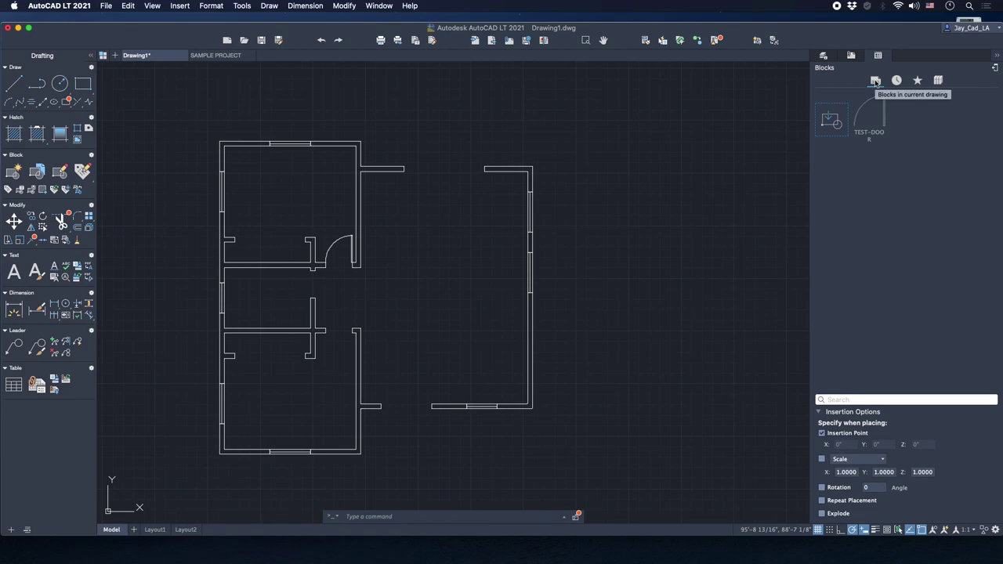
{"action": "left_click", "coordinate": [940, 80]}
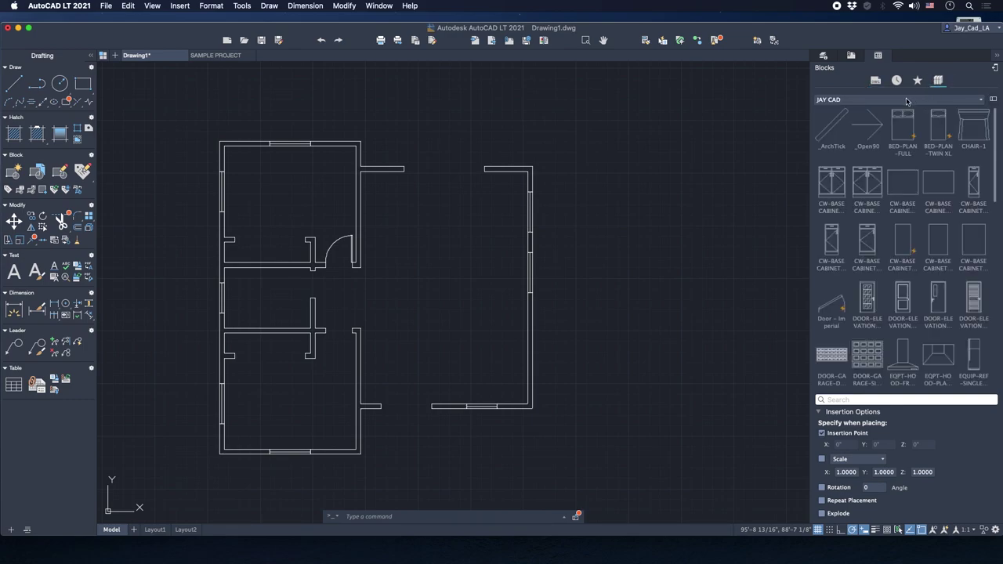
{"action": "left_click", "coordinate": [869, 100]}
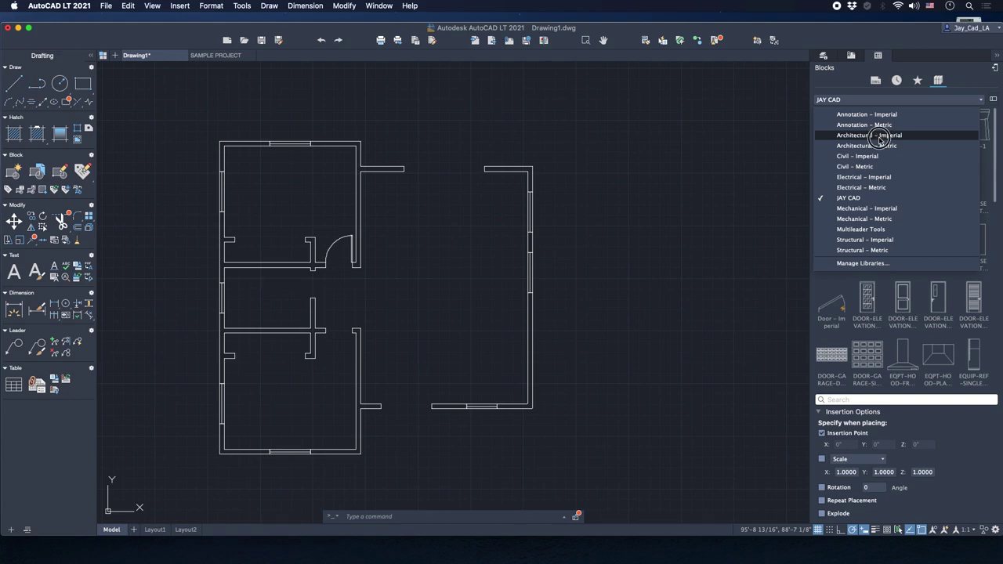
{"action": "left_click", "coordinate": [881, 136]}
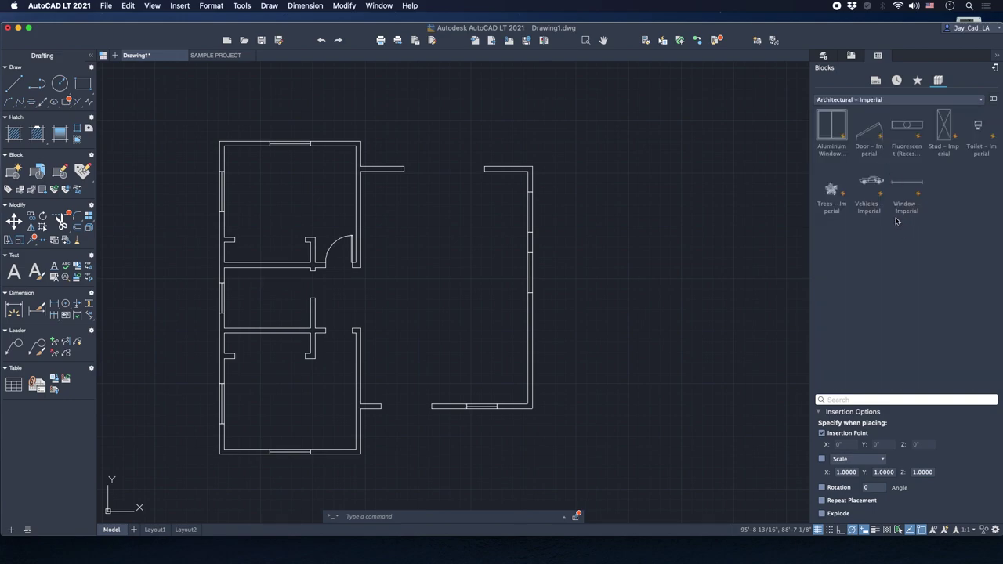
Insert the Door - Imperial block from the library onto the plan.
{"action": "right_click", "coordinate": [869, 137]}
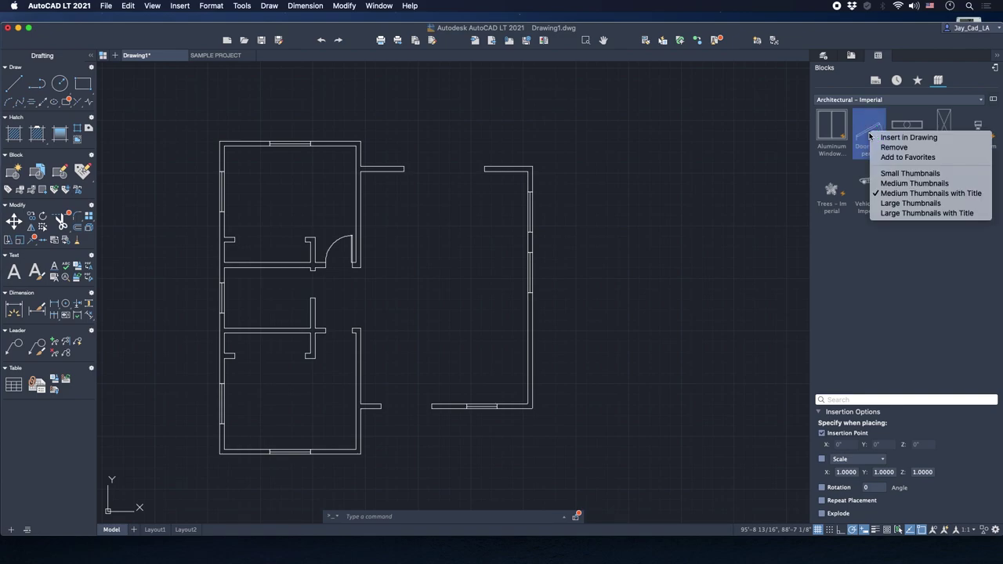
{"action": "left_click", "coordinate": [892, 138]}
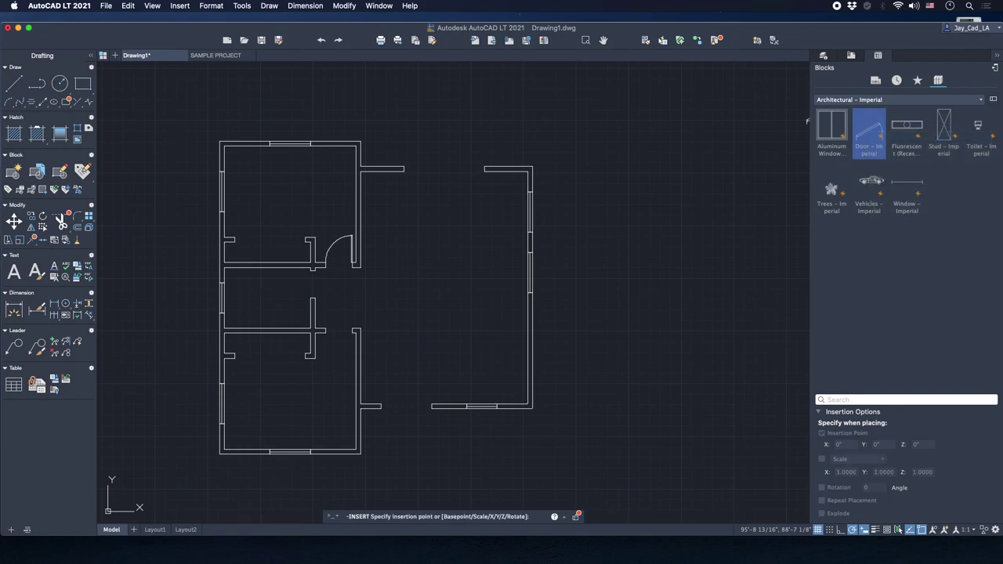
{"action": "scroll", "coordinate": [325, 275], "scroll_direction": "up", "scroll_amount": 6}
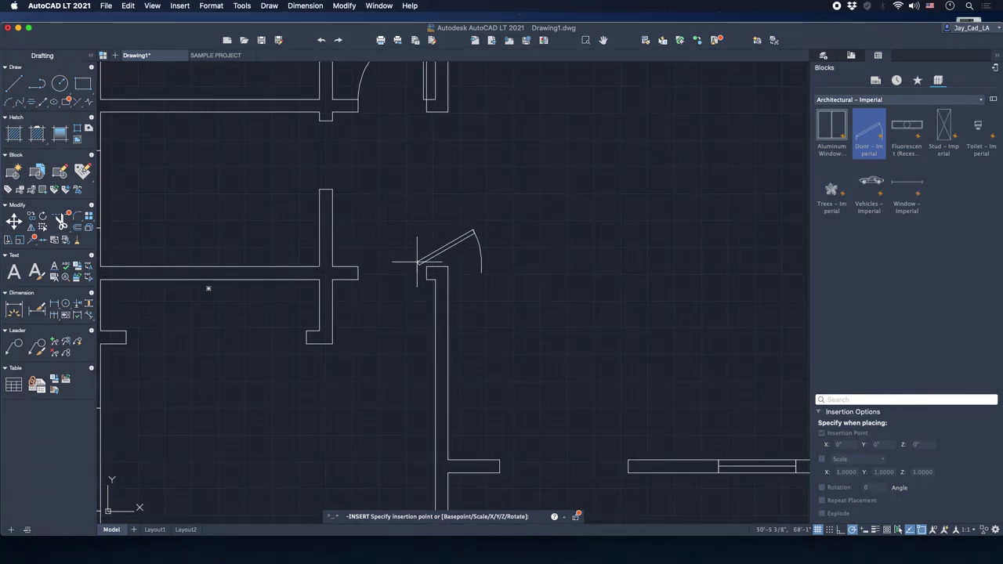
{"action": "left_click", "coordinate": [433, 212]}
{"action": "scroll", "coordinate": [429, 215], "scroll_direction": "up", "scroll_amount": 2}
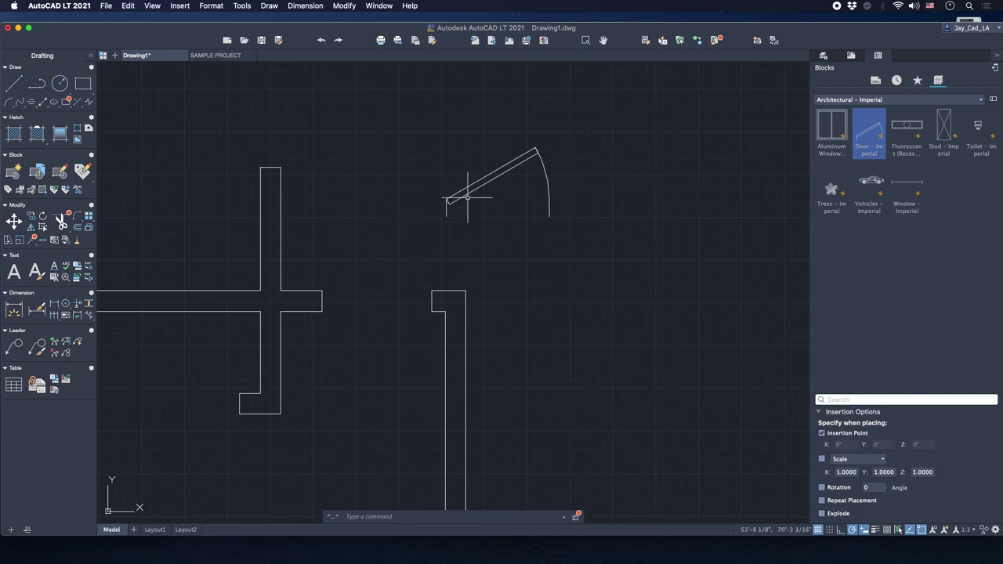
{"action": "middle_click_drag", "start_coordinate": [465, 197], "coordinate": [459, 262]}
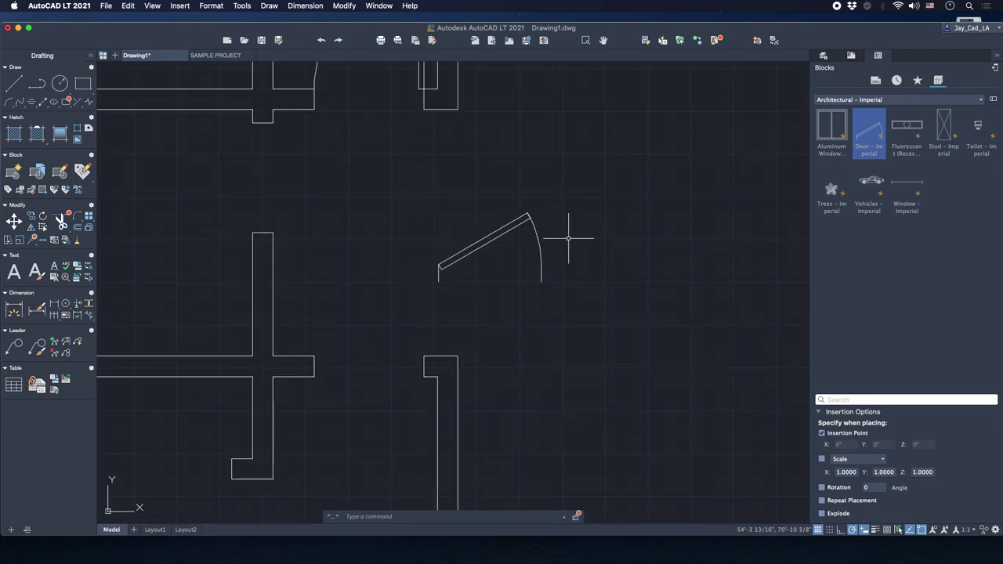
{"action": "middle_click_drag", "start_coordinate": [584, 217], "coordinate": [556, 291]}
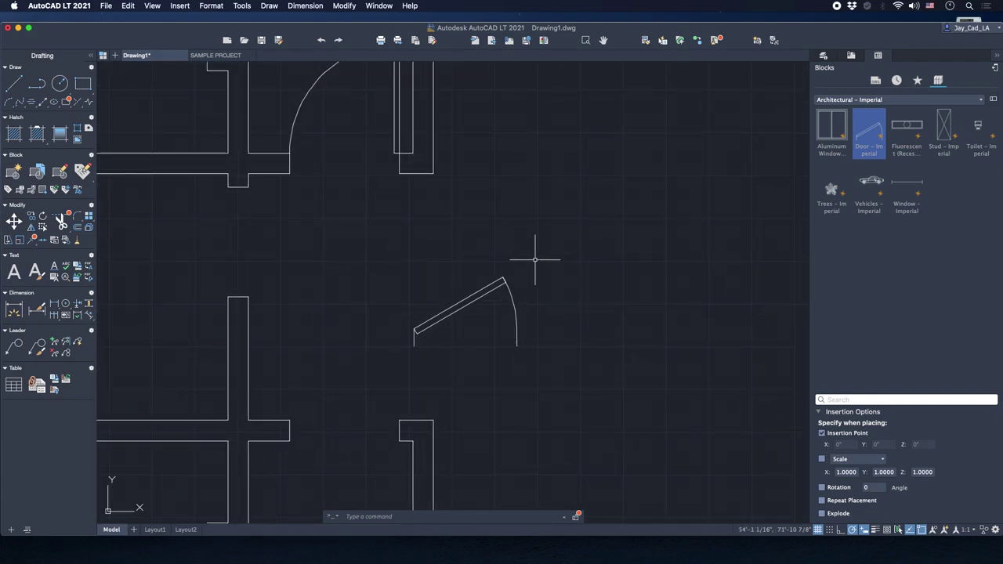
Select the new door and set its swing angle to 90°.
{"action": "left_click", "coordinate": [534, 261]}
{"action": "left_click", "coordinate": [500, 292]}
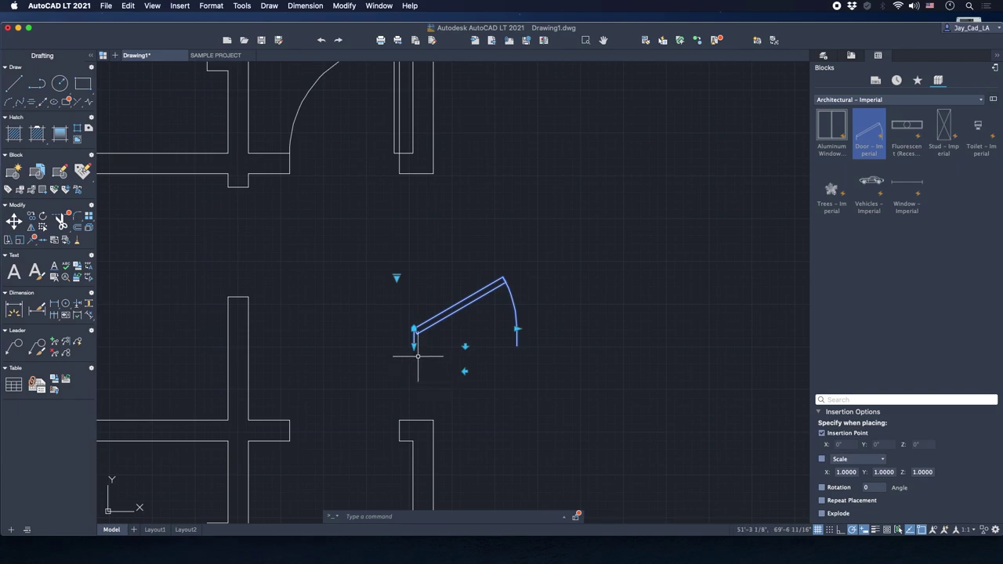
{"action": "left_click", "coordinate": [396, 278]}
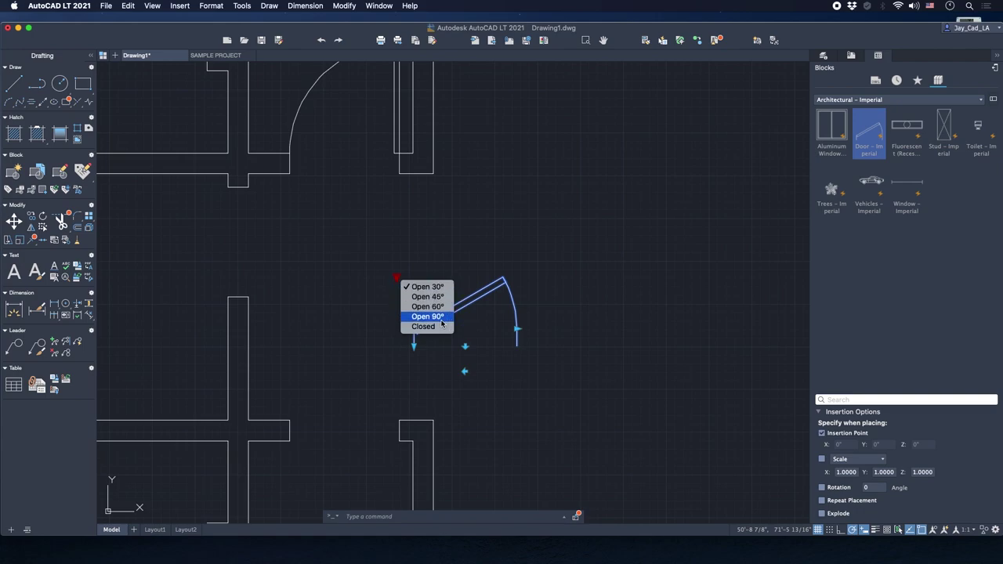
{"action": "left_click", "coordinate": [396, 278]}
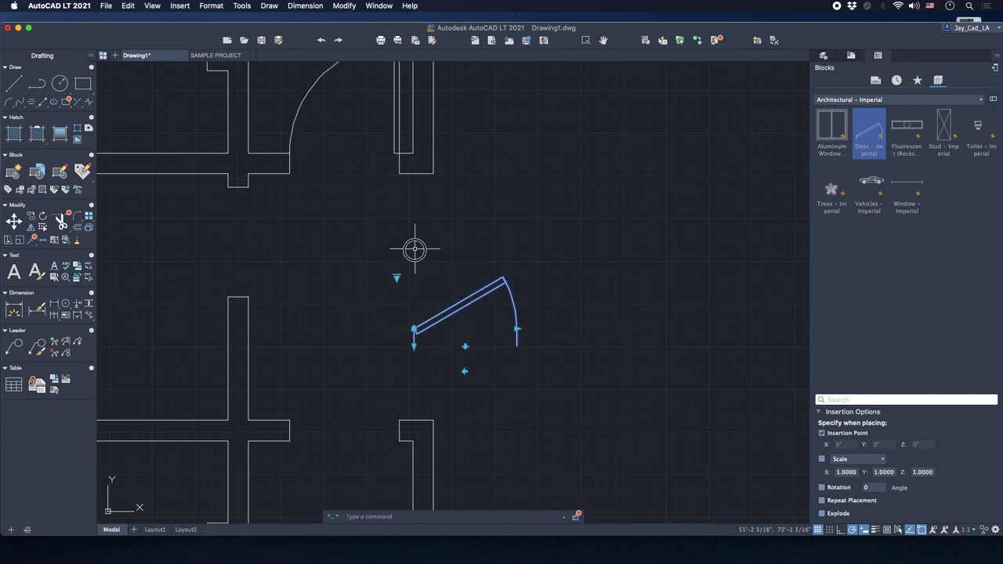
{"action": "left_click", "coordinate": [396, 278]}
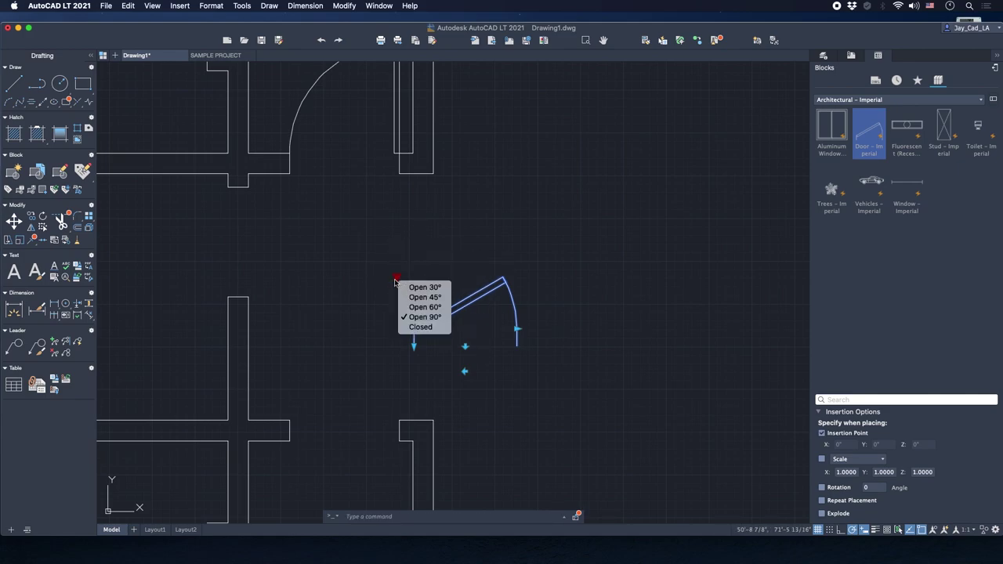
{"action": "left_click", "coordinate": [417, 317]}
{"action": "scroll", "coordinate": [423, 329], "scroll_direction": "up", "scroll_amount": 2}
{"action": "scroll", "coordinate": [428, 329], "scroll_direction": "down", "scroll_amount": 2}
{"action": "middle_click_drag", "start_coordinate": [467, 293], "coordinate": [539, 271]}
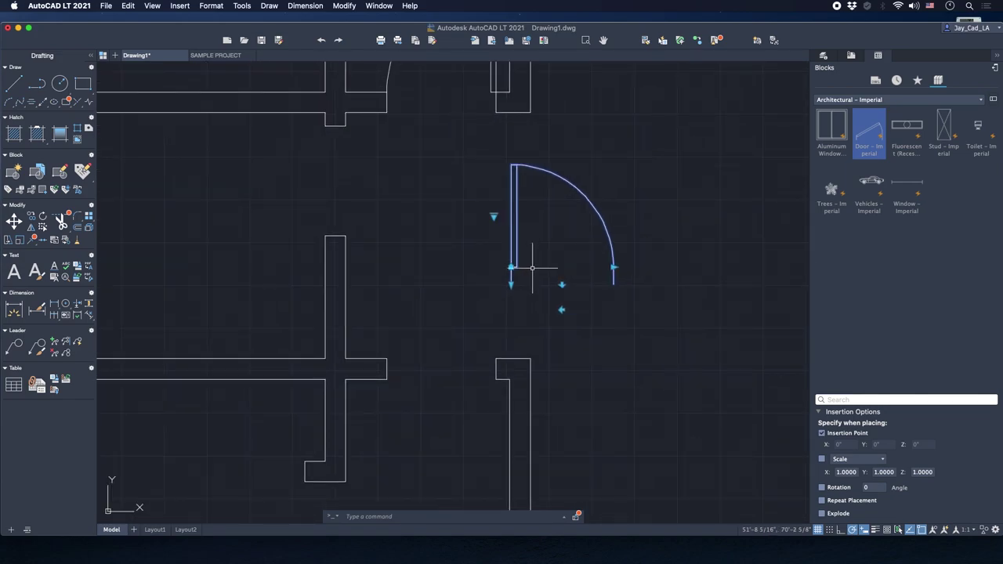
{"action": "scroll", "coordinate": [607, 266], "scroll_direction": "up", "scroll_amount": 2}
{"action": "mouse_move", "coordinate": [607, 267]}
{"action": "middle_mouse_down"}
{"action": "mouse_move", "coordinate": [593, 271]}
{"action": "mouse_move", "coordinate": [591, 296]}
{"action": "middle_mouse_up"}
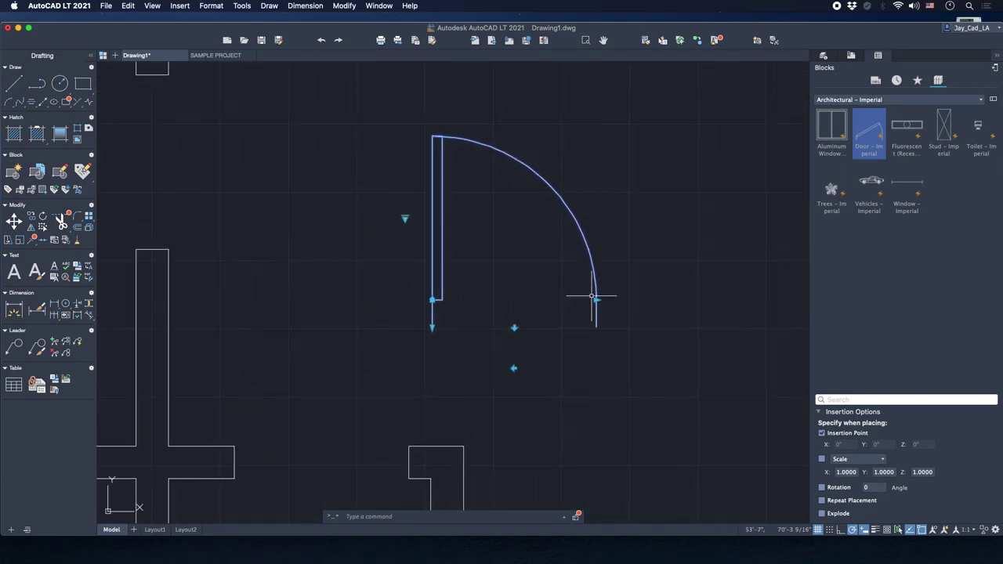
{"action": "scroll", "coordinate": [625, 310], "scroll_direction": "up", "scroll_amount": 2}
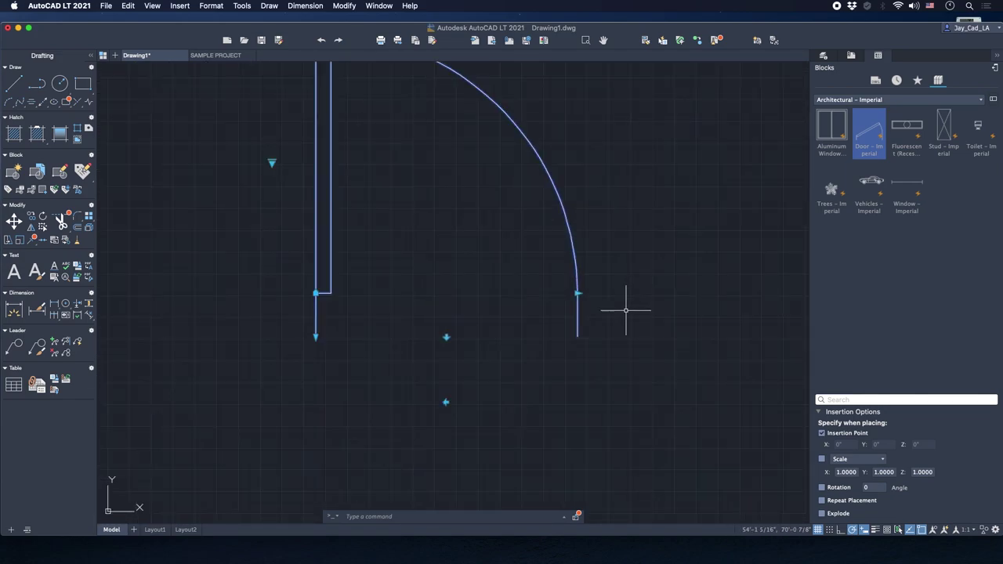
Stretch the door's width and swing arc with its grips to a 2'-8" door.
{"action": "left_click", "coordinate": [576, 293]}
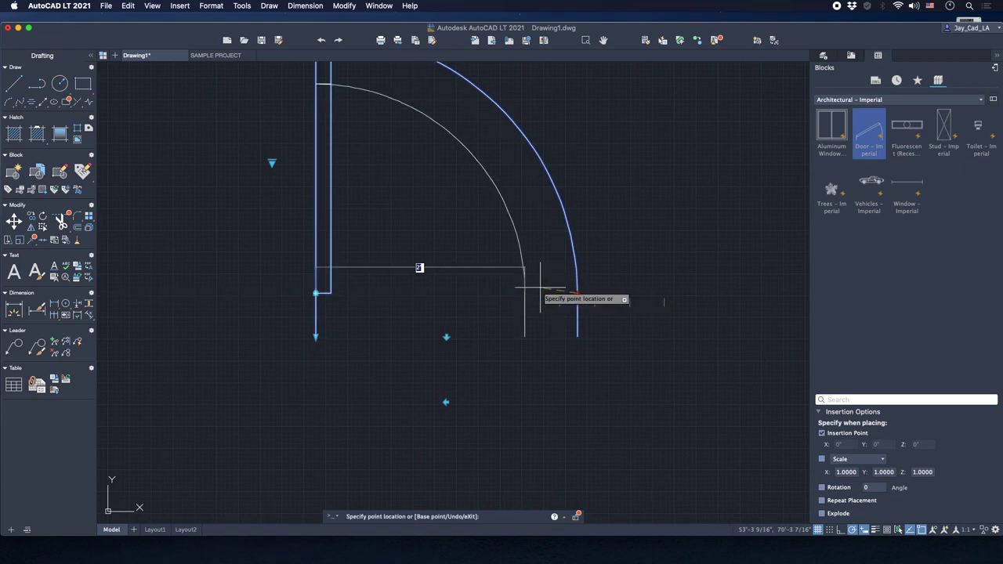
{"action": "middle_click_drag", "start_coordinate": [540, 289], "coordinate": [452, 318]}
{"action": "left_click", "coordinate": [442, 320]}
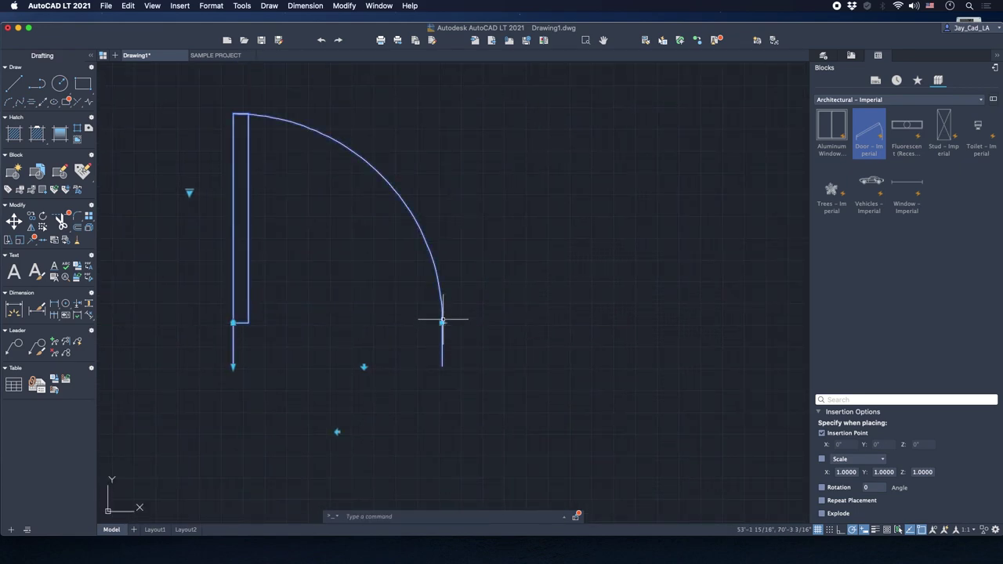
{"action": "left_click", "coordinate": [442, 322]}
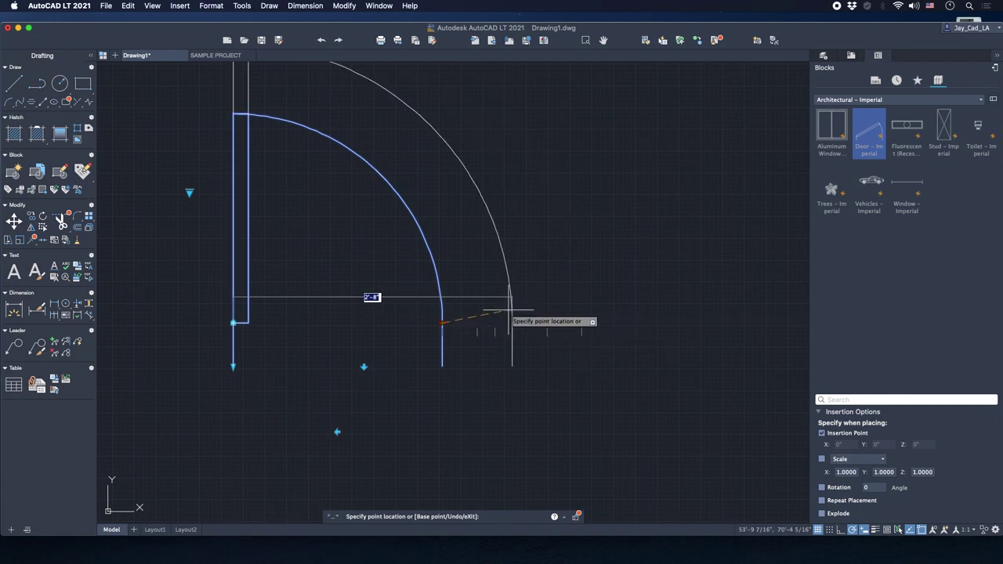
{"action": "left_click", "coordinate": [514, 354]}
{"action": "scroll", "coordinate": [485, 325], "scroll_direction": "down", "scroll_amount": 3}
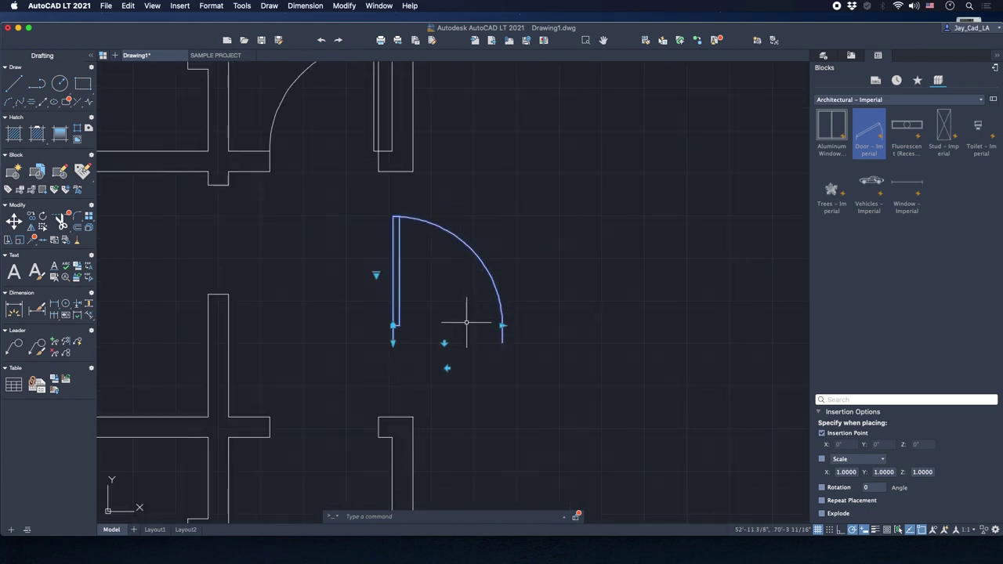
{"action": "middle_click_drag", "start_coordinate": [457, 311], "coordinate": [503, 290]}
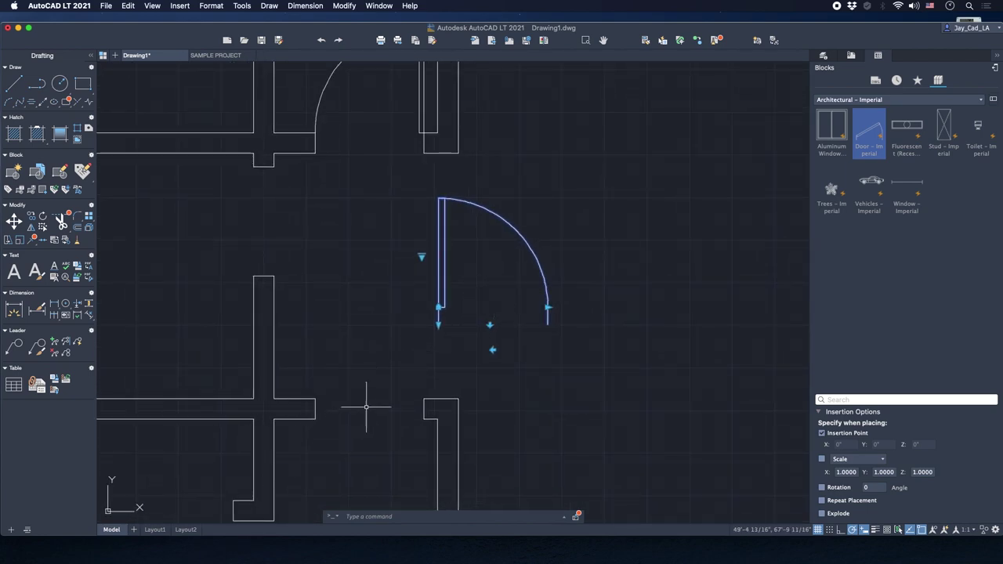
{"action": "scroll", "coordinate": [365, 409], "scroll_direction": "down", "scroll_amount": 2}
Clear the selection and window-select the extra door in the upper wall opening.
{"action": "key", "text": "Escape"}
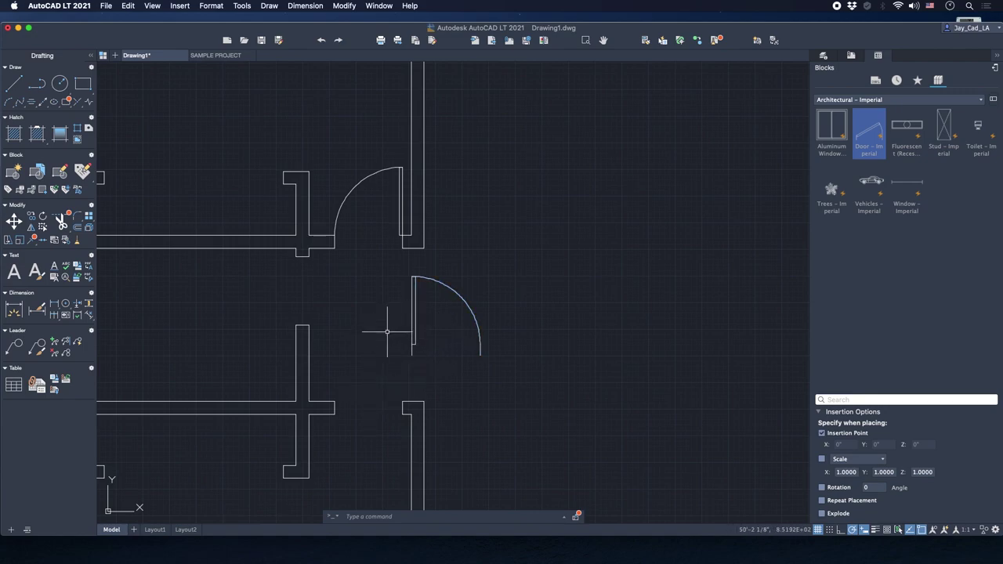
{"action": "left_click", "coordinate": [382, 201]}
{"action": "left_click", "coordinate": [361, 166]}
Delete the extra upper door and move the remaining door's hinge corner into the lower wall opening.
{"action": "key", "text": "Delete"}
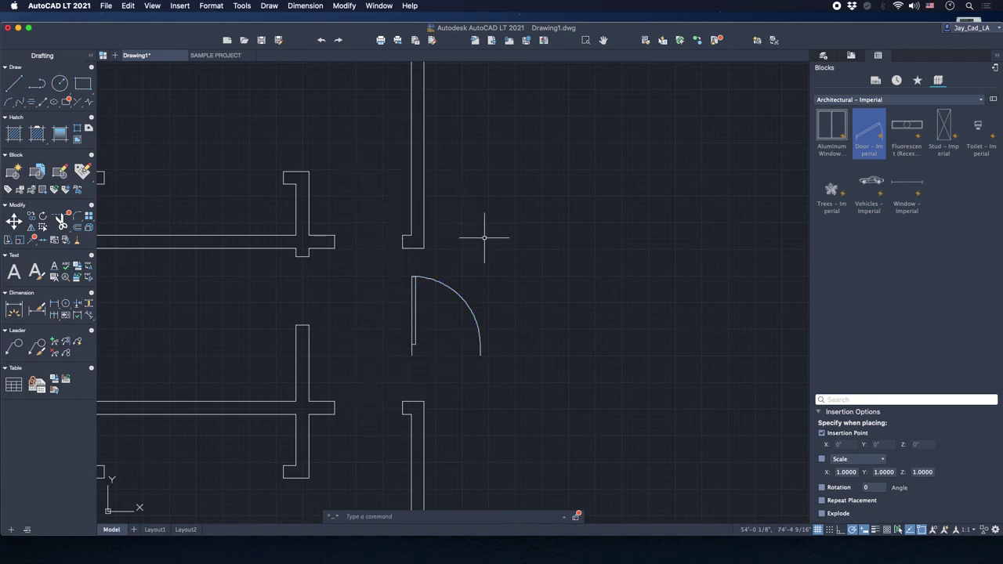
{"action": "left_click", "coordinate": [472, 324]}
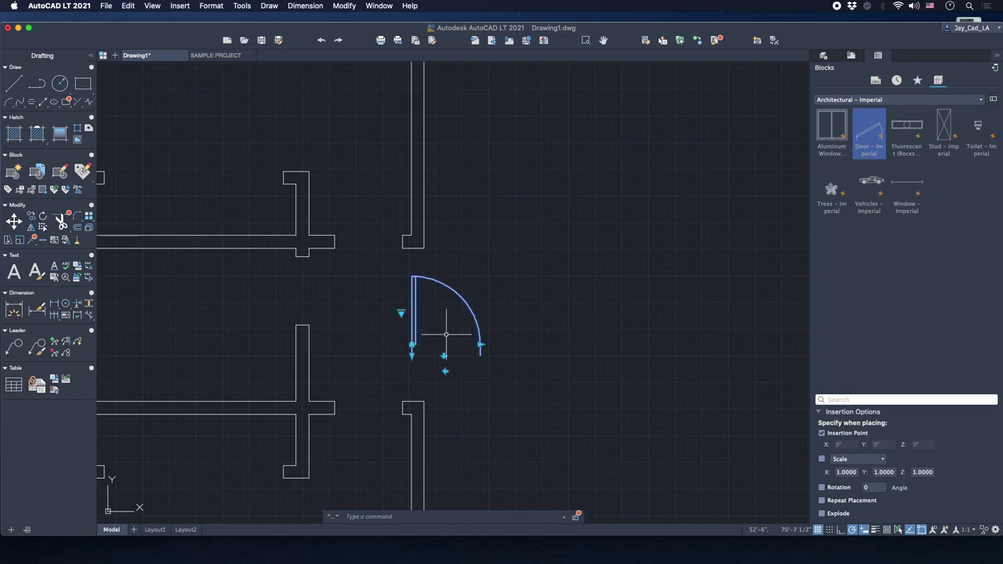
{"action": "type", "text": "M"}
{"action": "key", "text": "Return"}
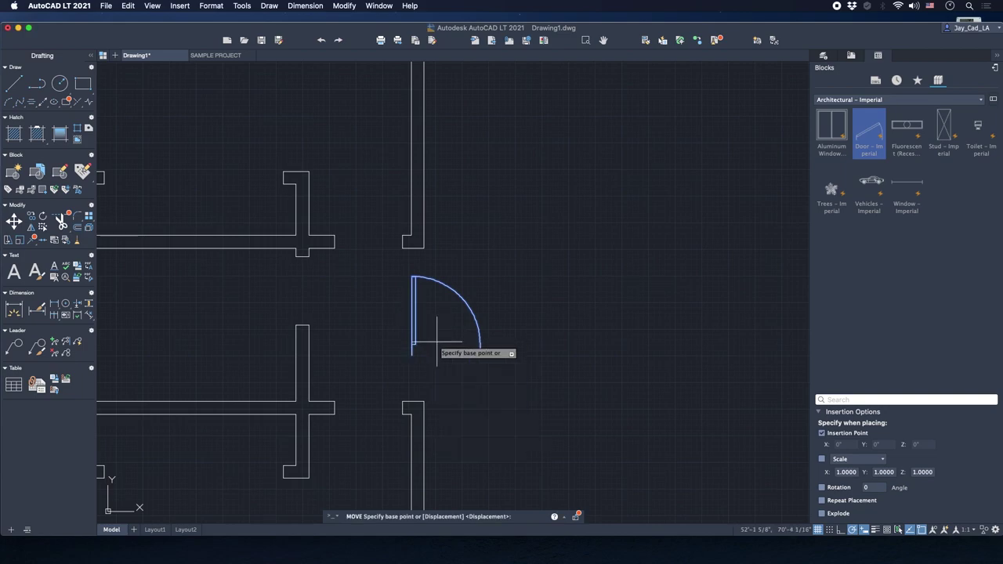
{"action": "scroll", "coordinate": [441, 340], "scroll_direction": "up", "scroll_amount": 6}
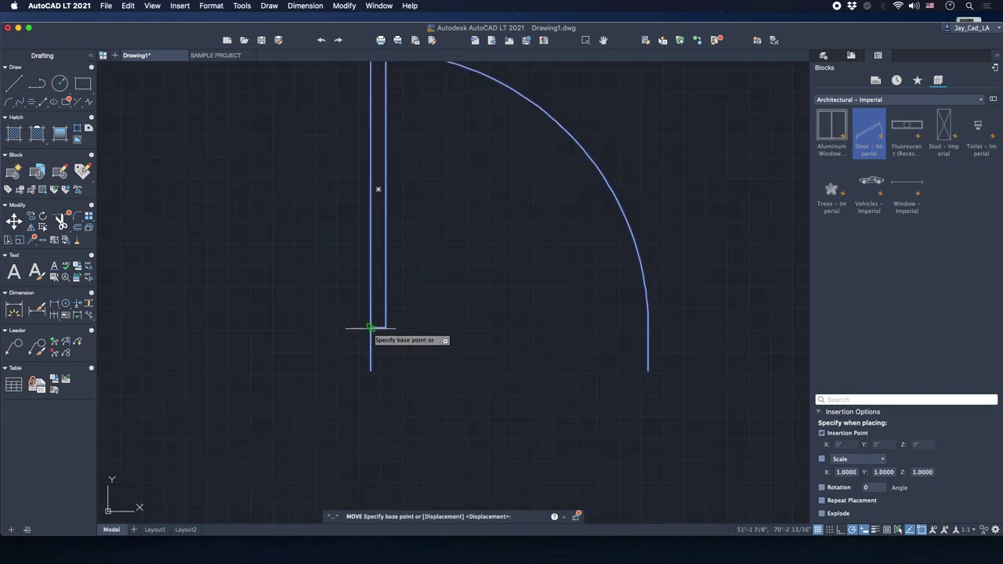
{"action": "left_click", "coordinate": [371, 328]}
{"action": "scroll", "coordinate": [360, 331], "scroll_direction": "down", "scroll_amount": 3}
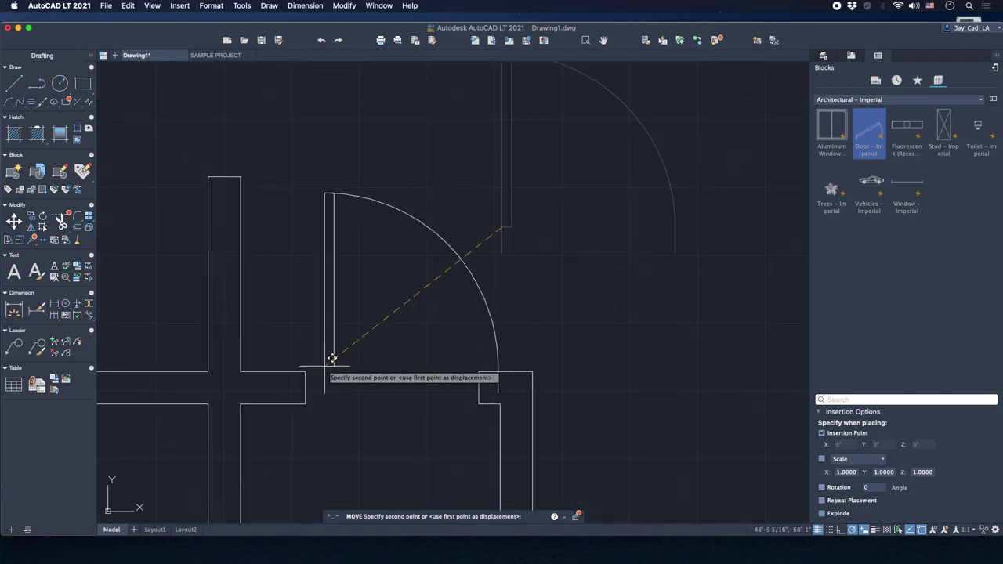
{"action": "left_click", "coordinate": [313, 362]}
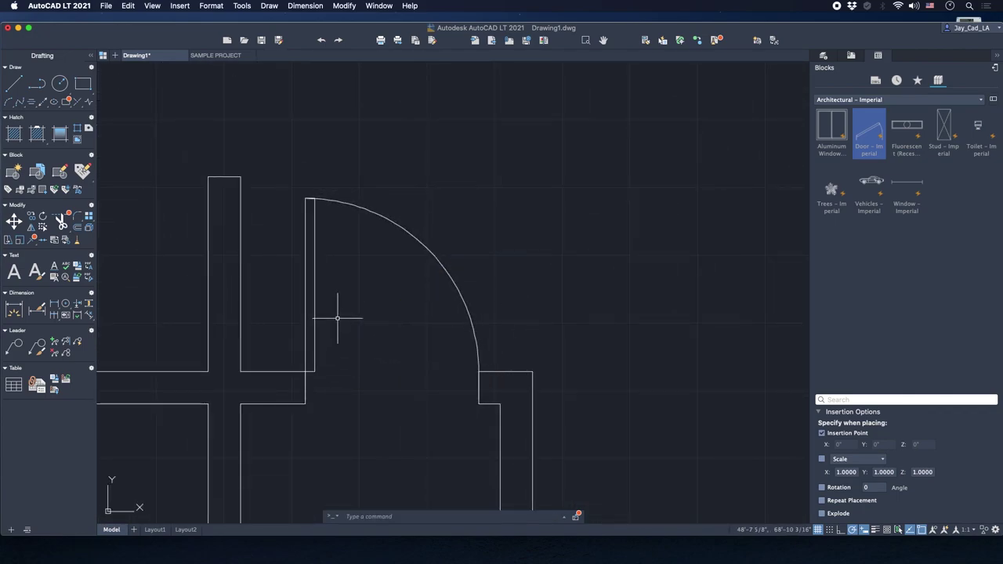
Flip the placed door with its grips so it hinges on the right and swings downward.
{"action": "left_click", "coordinate": [310, 329]}
{"action": "scroll", "coordinate": [337, 352], "scroll_direction": "down", "scroll_amount": 2}
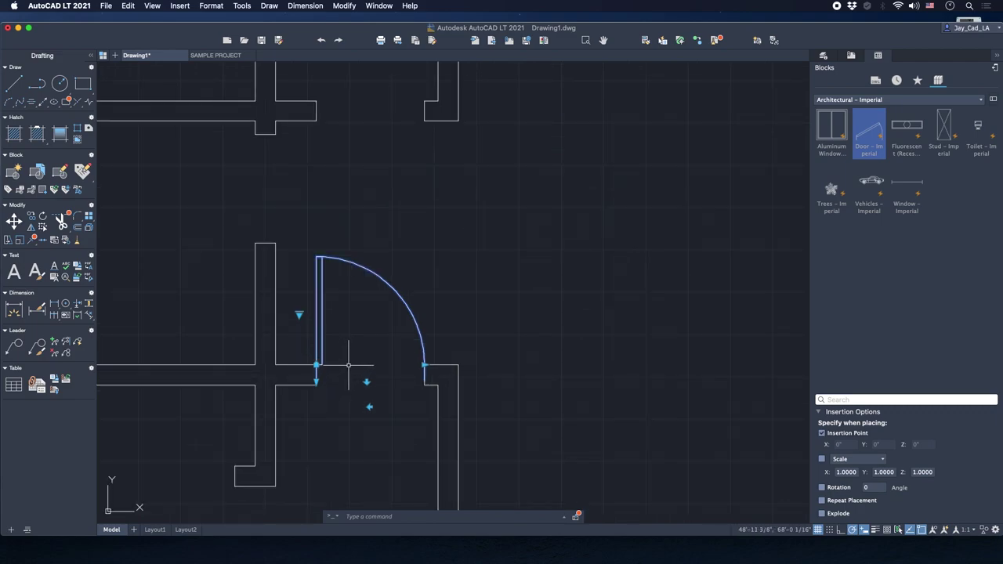
{"action": "middle_click_drag", "start_coordinate": [349, 365], "coordinate": [472, 280]}
{"action": "scroll", "coordinate": [472, 286], "scroll_direction": "down", "scroll_amount": 2}
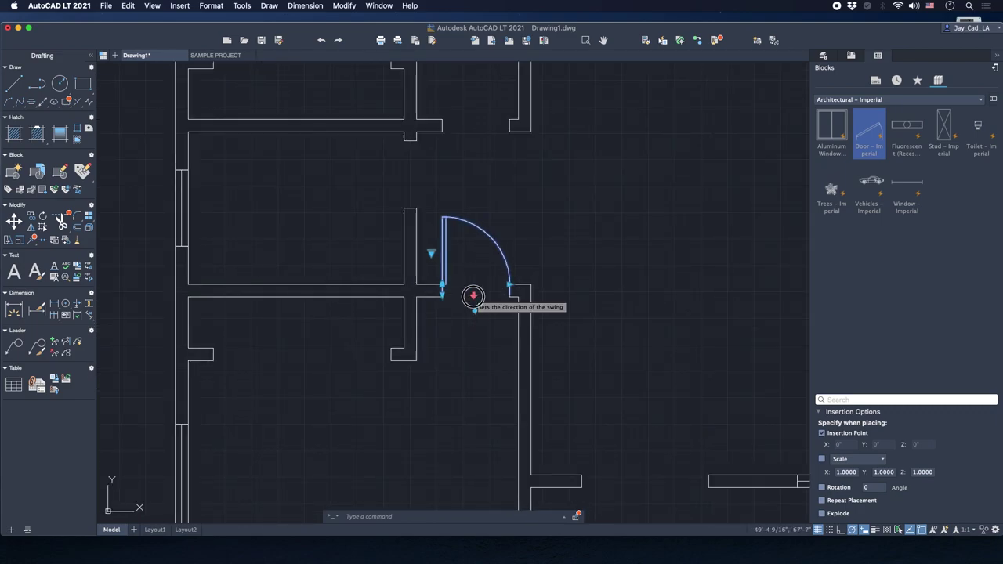
{"action": "left_click", "coordinate": [473, 296]}
{"action": "left_click", "coordinate": [473, 283]}
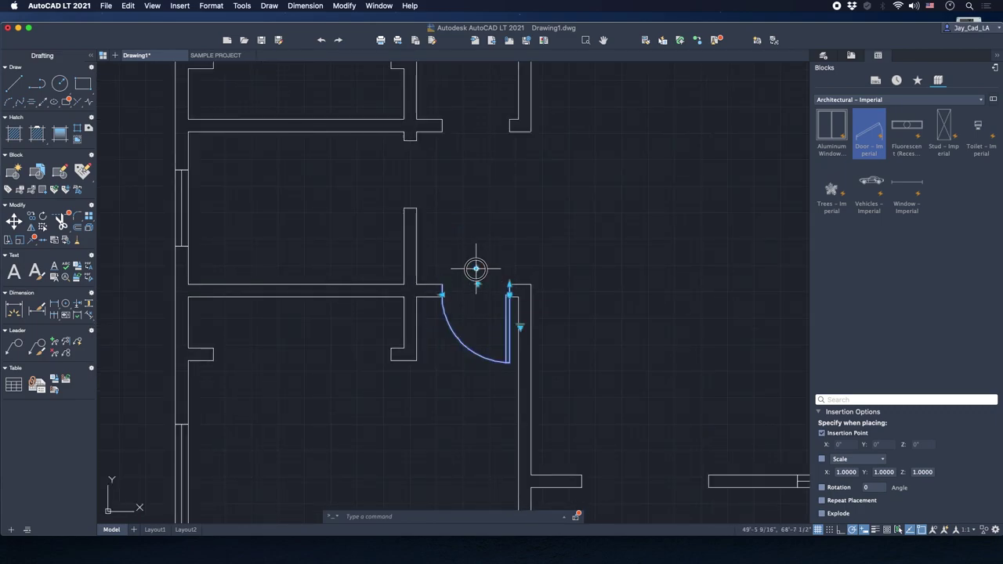
Move the door from its corner so it sits flush against the wall jamb, then reselect it.
{"action": "scroll", "coordinate": [508, 304], "scroll_direction": "up", "scroll_amount": 3}
{"action": "scroll", "coordinate": [508, 304], "scroll_direction": "up", "scroll_amount": 5}
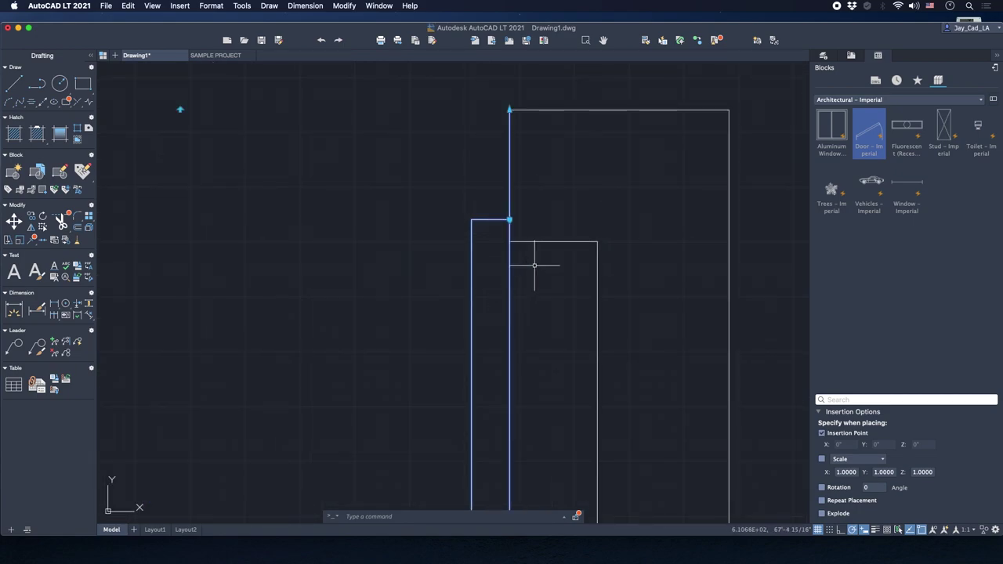
{"action": "right_click", "coordinate": [535, 264]}
{"action": "left_click", "coordinate": [548, 321]}
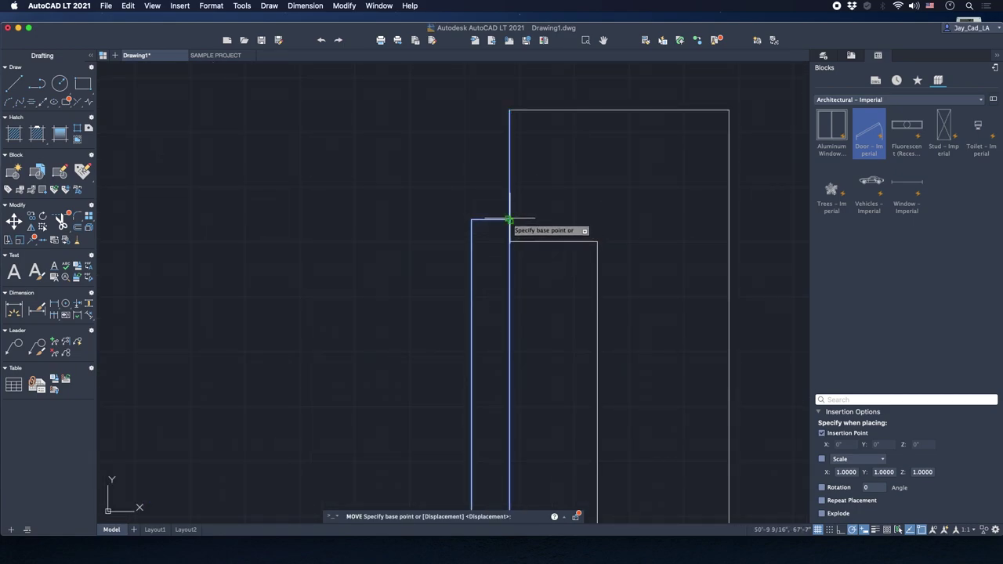
{"action": "left_click", "coordinate": [510, 222]}
{"action": "left_click", "coordinate": [515, 233]}
{"action": "scroll", "coordinate": [450, 325], "scroll_direction": "down", "scroll_amount": 8}
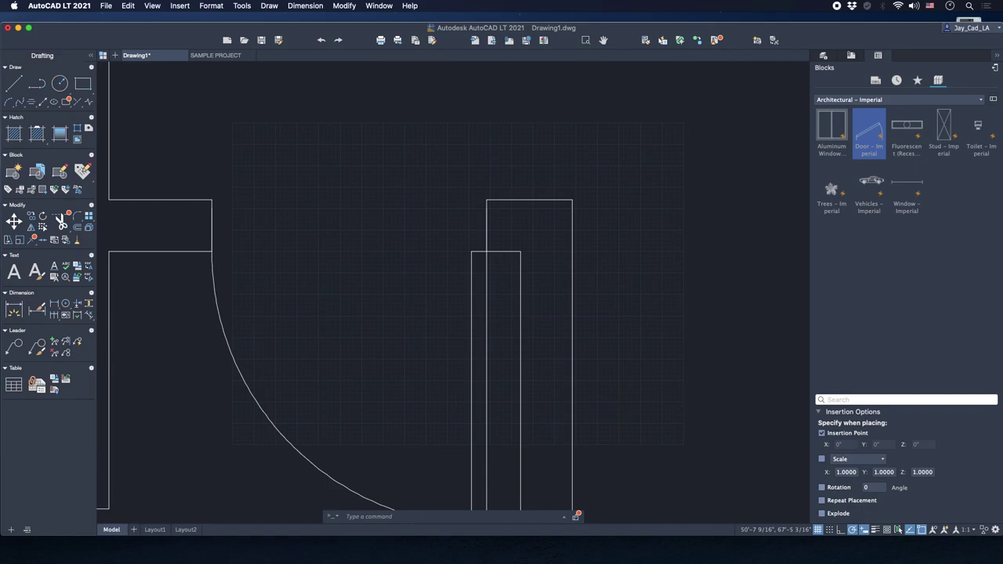
{"action": "left_click", "coordinate": [446, 342]}
{"action": "left_click", "coordinate": [429, 359]}
{"action": "scroll", "coordinate": [451, 344], "scroll_direction": "down", "scroll_amount": 4}
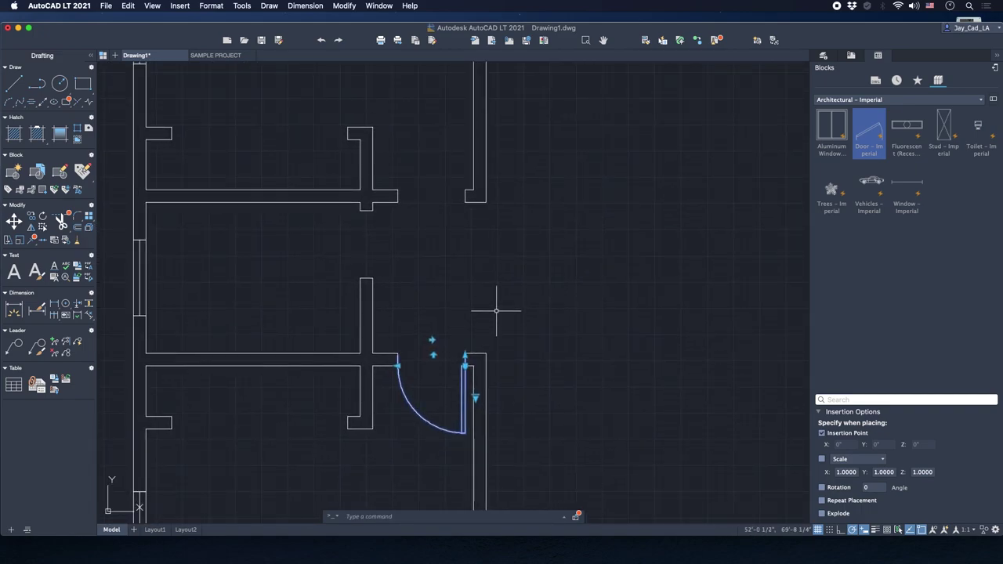
Copy the door up into the upper wall opening with CO.
{"action": "type", "text": "co"}
{"action": "key", "text": "Return"}
{"action": "scroll", "coordinate": [470, 368], "scroll_direction": "up", "scroll_amount": 5}
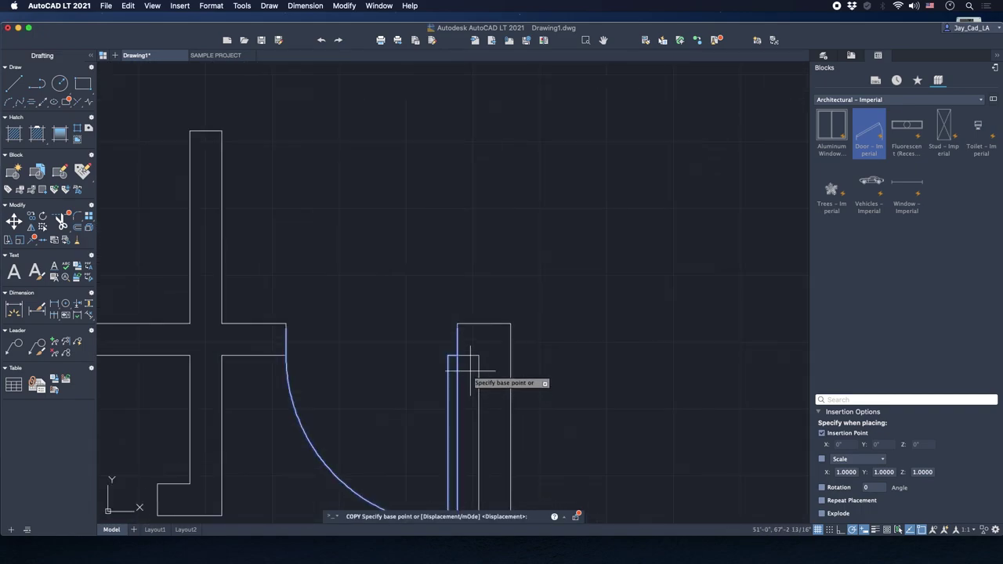
{"action": "left_click", "coordinate": [458, 325]}
{"action": "scroll", "coordinate": [461, 348], "scroll_direction": "down", "scroll_amount": 4}
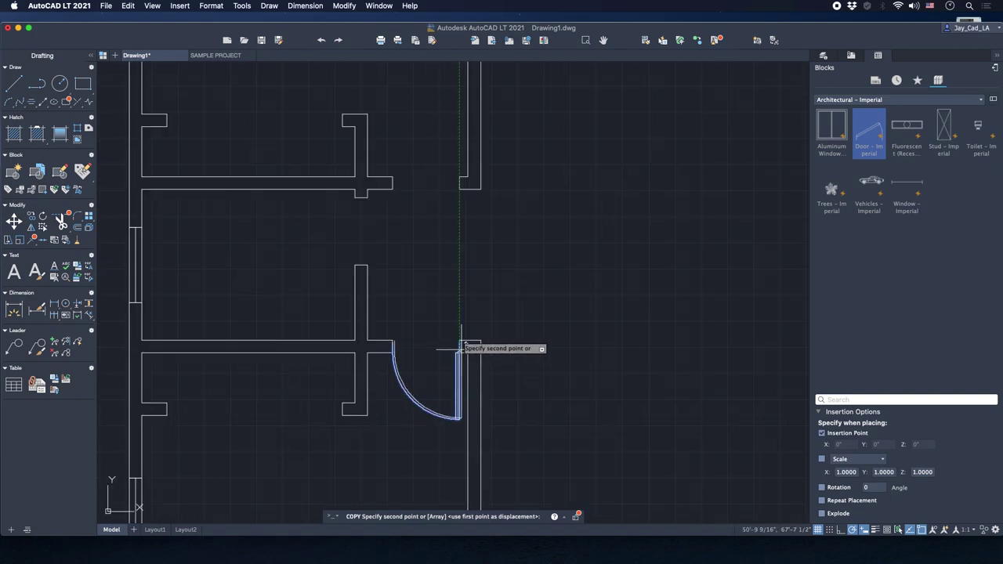
{"action": "scroll", "coordinate": [461, 347], "scroll_direction": "up", "scroll_amount": 3}
{"action": "left_click", "coordinate": [459, 217]}
{"action": "key", "text": "Return"}
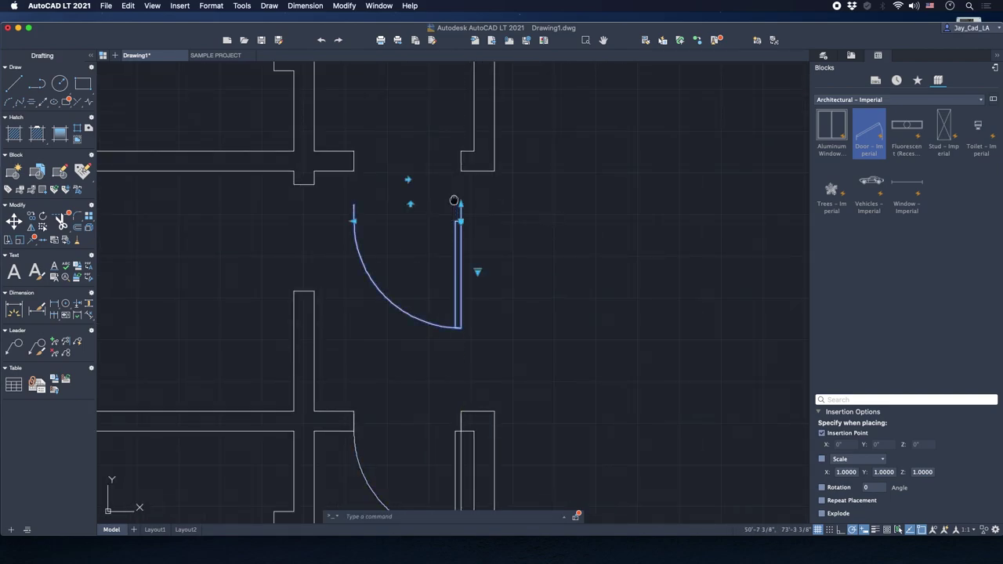
Flip the copied door to swing upward and move it against the wall end.
{"action": "middle_click_drag", "start_coordinate": [453, 200], "coordinate": [449, 332]}
{"action": "left_click", "coordinate": [411, 335]}
{"action": "scroll", "coordinate": [485, 335], "scroll_direction": "up", "scroll_amount": 2}
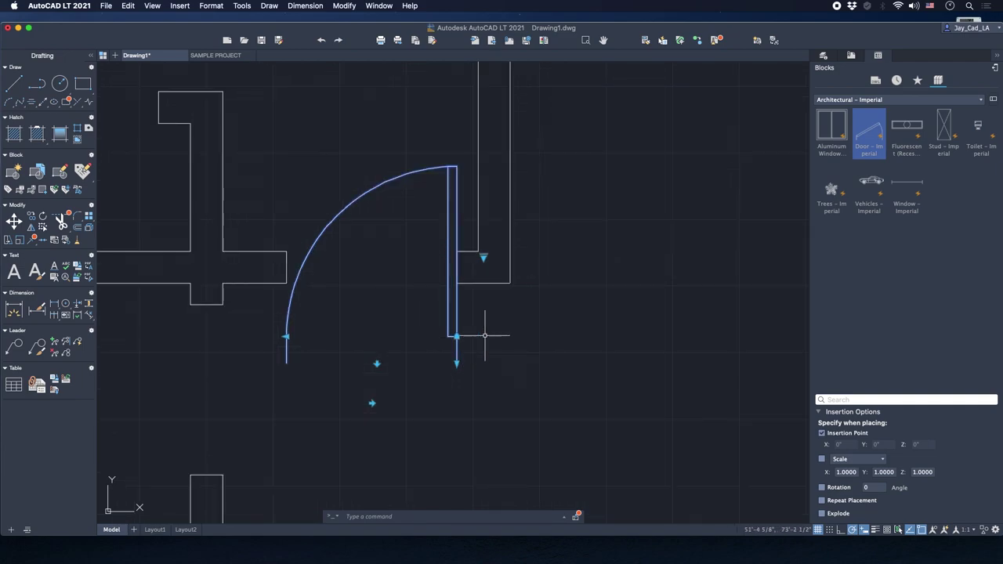
{"action": "type", "text": "m"}
{"action": "key", "text": "Return"}
{"action": "left_click", "coordinate": [458, 337]}
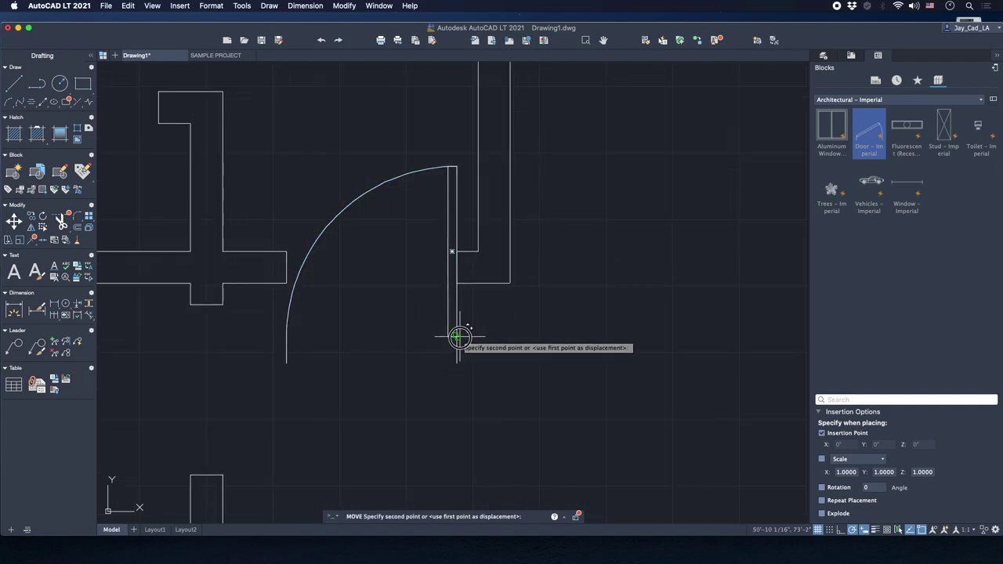
{"action": "left_click", "coordinate": [457, 284]}
{"action": "scroll", "coordinate": [439, 251], "scroll_direction": "down", "scroll_amount": 4}
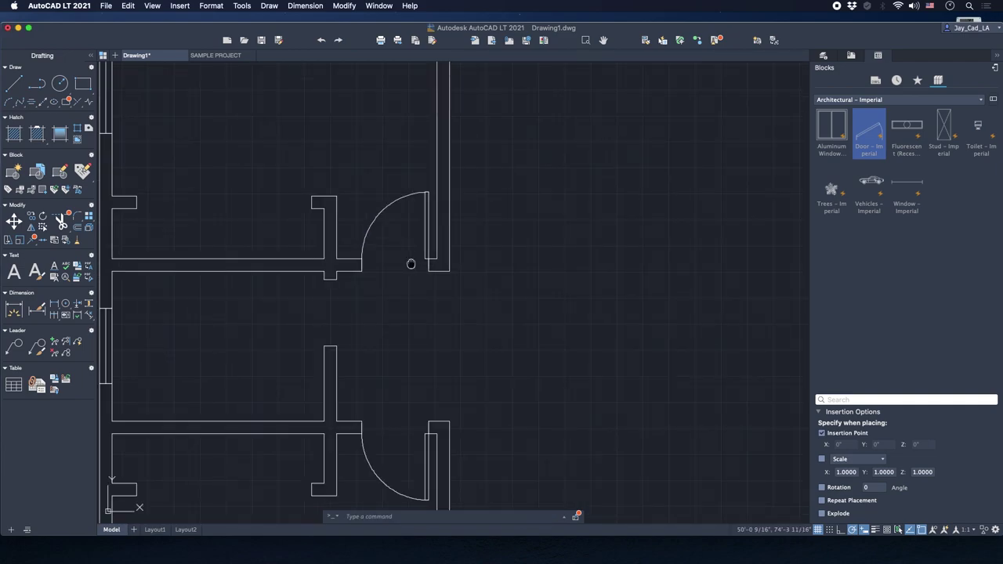
{"action": "middle_click_drag", "start_coordinate": [410, 263], "coordinate": [525, 239]}
Copy the upper door down to the front entrance opening.
{"action": "left_click", "coordinate": [483, 191]}
{"action": "type", "text": "c"}
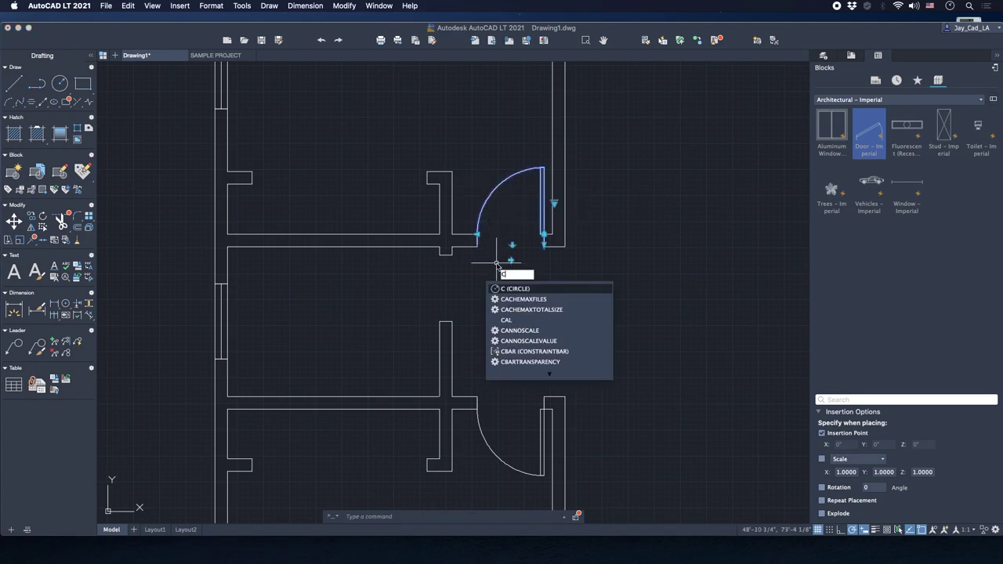
{"action": "key", "text": "Escape"}
{"action": "left_click", "coordinate": [493, 179]}
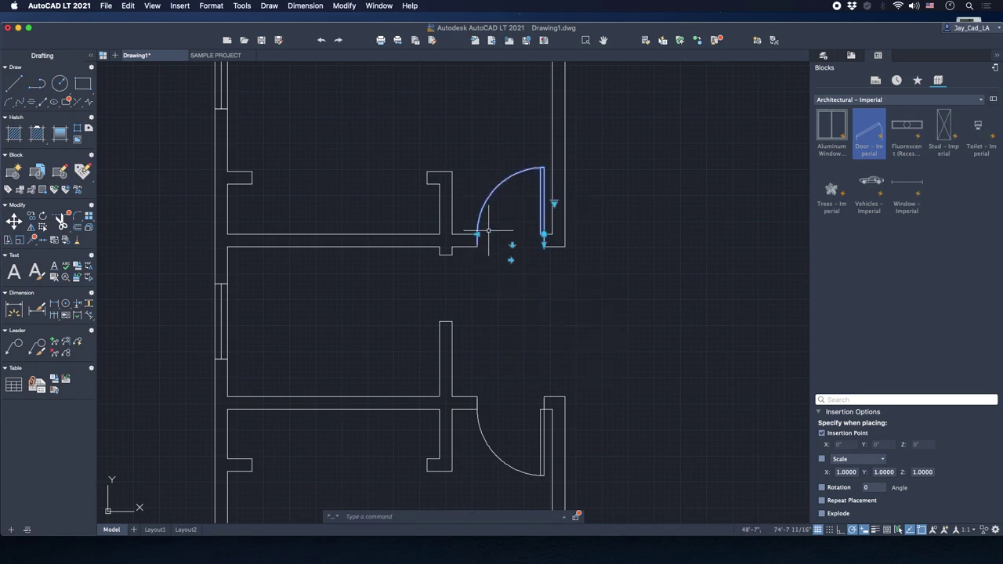
{"action": "type", "text": "co"}
{"action": "key", "text": "Return"}
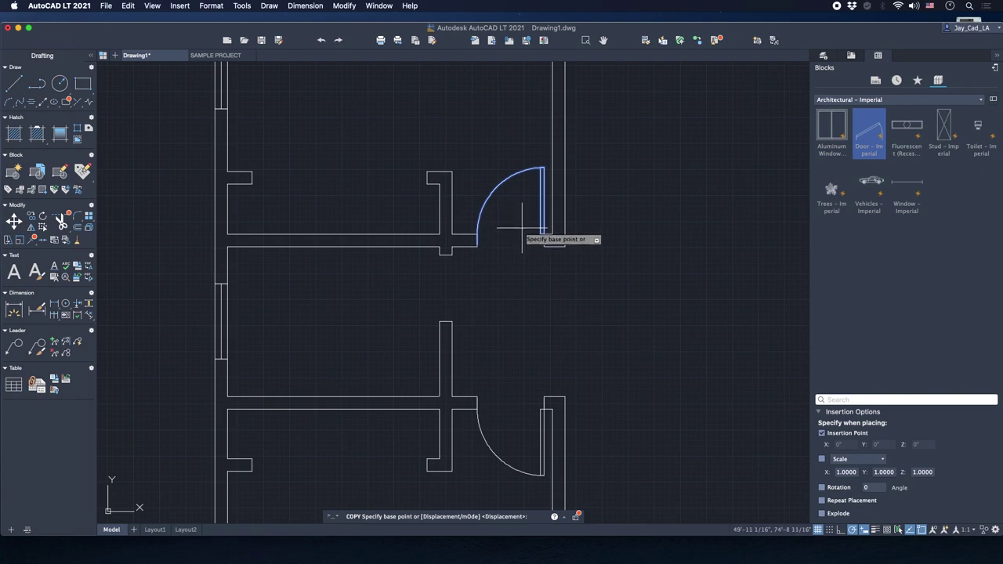
{"action": "left_click", "coordinate": [519, 233]}
{"action": "scroll", "coordinate": [396, 317], "scroll_direction": "down", "scroll_amount": 4}
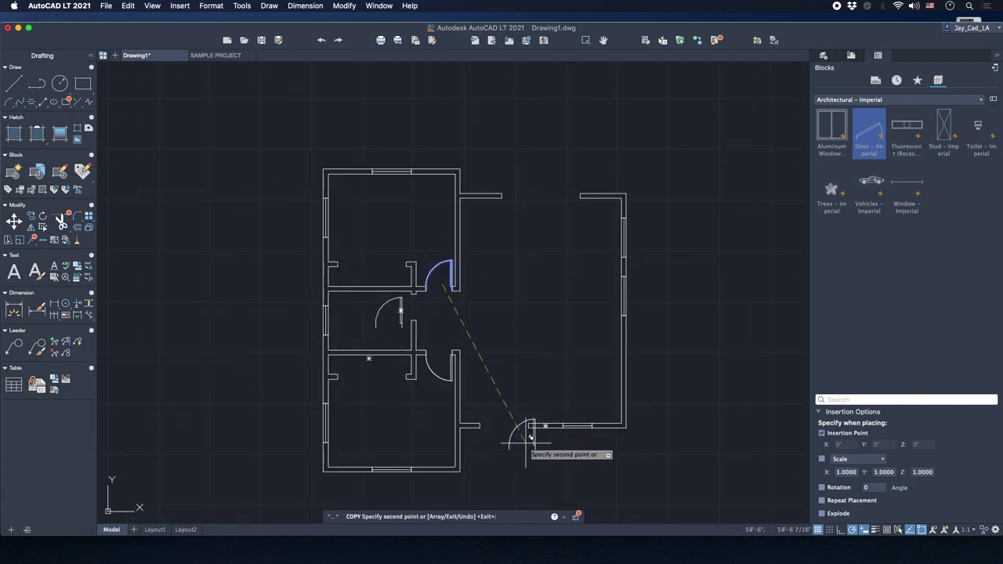
{"action": "scroll", "coordinate": [517, 423], "scroll_direction": "up", "scroll_amount": 2}
{"action": "scroll", "coordinate": [485, 356], "scroll_direction": "down", "scroll_amount": 2}
{"action": "key", "text": "Escape"}
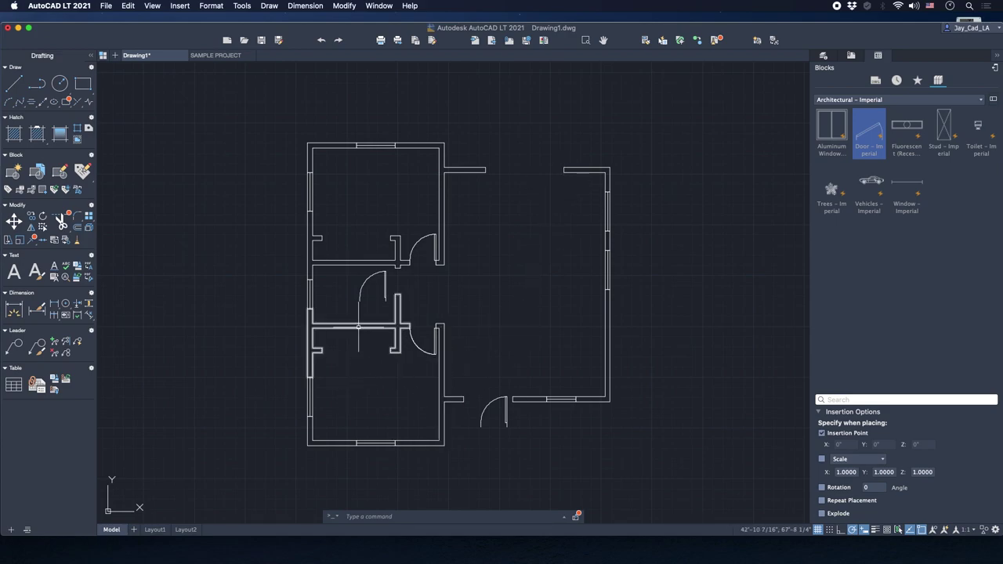
Move the entrance door copy so its hinge snaps to the right wall corner, then deselect it.
{"action": "scroll", "coordinate": [366, 294], "scroll_direction": "up", "scroll_amount": 3}
{"action": "scroll", "coordinate": [358, 291], "scroll_direction": "down", "scroll_amount": 2}
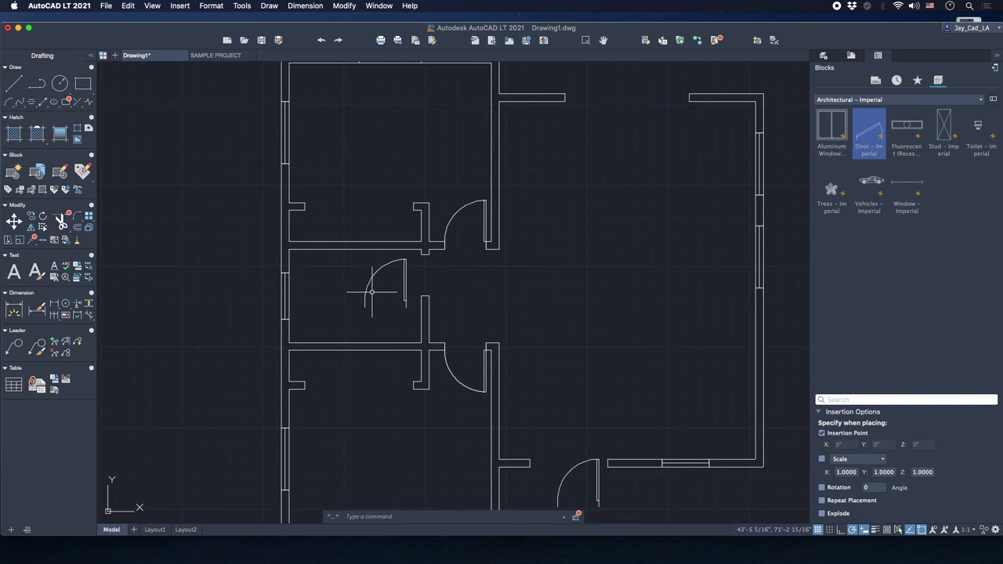
{"action": "mouse_move", "coordinate": [510, 417]}
{"action": "middle_mouse_down"}
{"action": "mouse_move", "coordinate": [462, 361]}
{"action": "mouse_move", "coordinate": [373, 308]}
{"action": "middle_mouse_up"}
{"action": "left_click", "coordinate": [475, 416]}
{"action": "scroll", "coordinate": [475, 416], "scroll_direction": "up", "scroll_amount": 3}
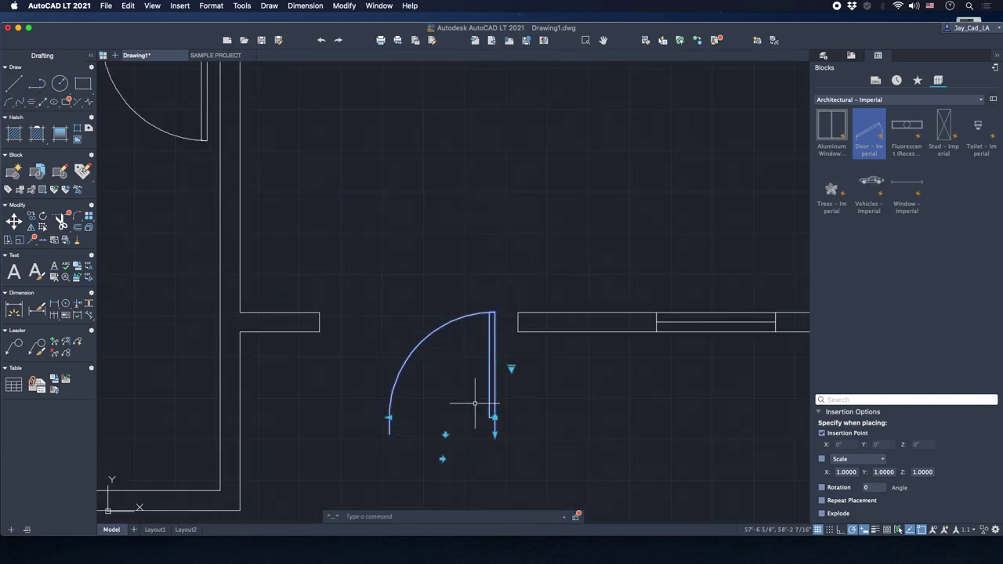
{"action": "right_click", "coordinate": [511, 401]}
{"action": "left_click", "coordinate": [541, 470]}
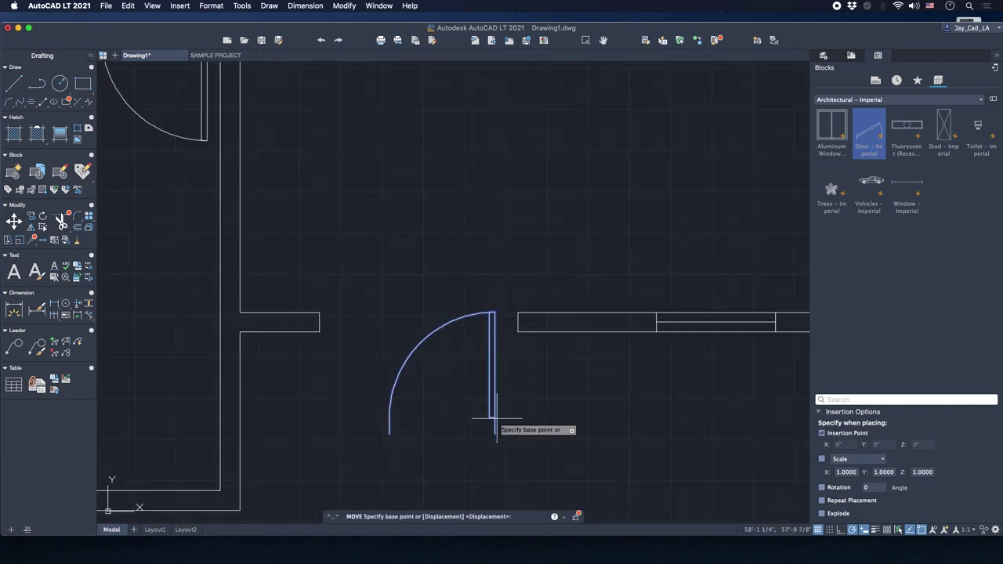
{"action": "left_click", "coordinate": [495, 416]}
{"action": "scroll", "coordinate": [516, 343], "scroll_direction": "up", "scroll_amount": 2}
{"action": "left_click", "coordinate": [522, 287]}
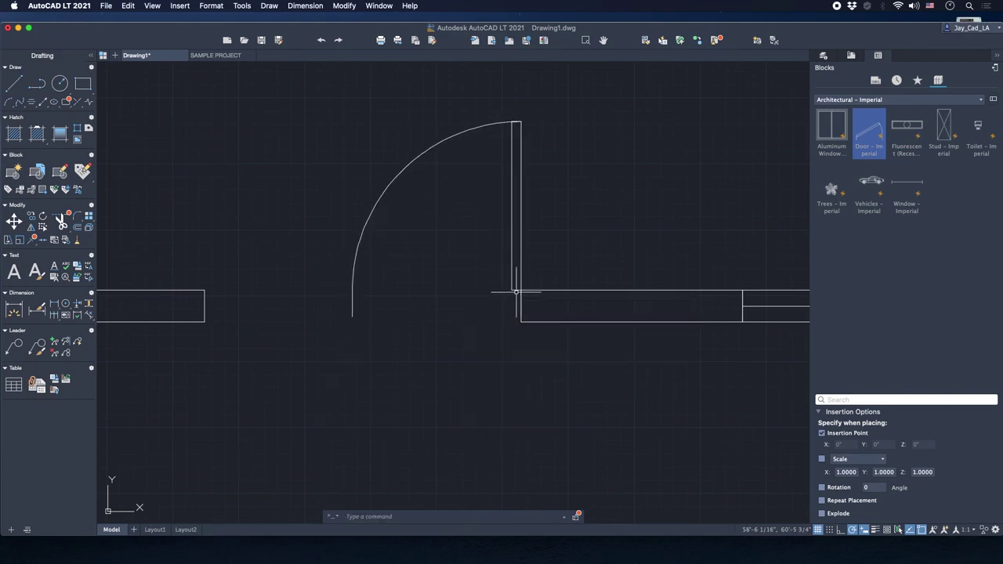
{"action": "middle_click_drag", "start_coordinate": [382, 246], "coordinate": [535, 394]}
{"action": "left_click", "coordinate": [553, 371]}
{"action": "left_click", "coordinate": [468, 364]}
{"action": "scroll", "coordinate": [450, 352], "scroll_direction": "down", "scroll_amount": 2}
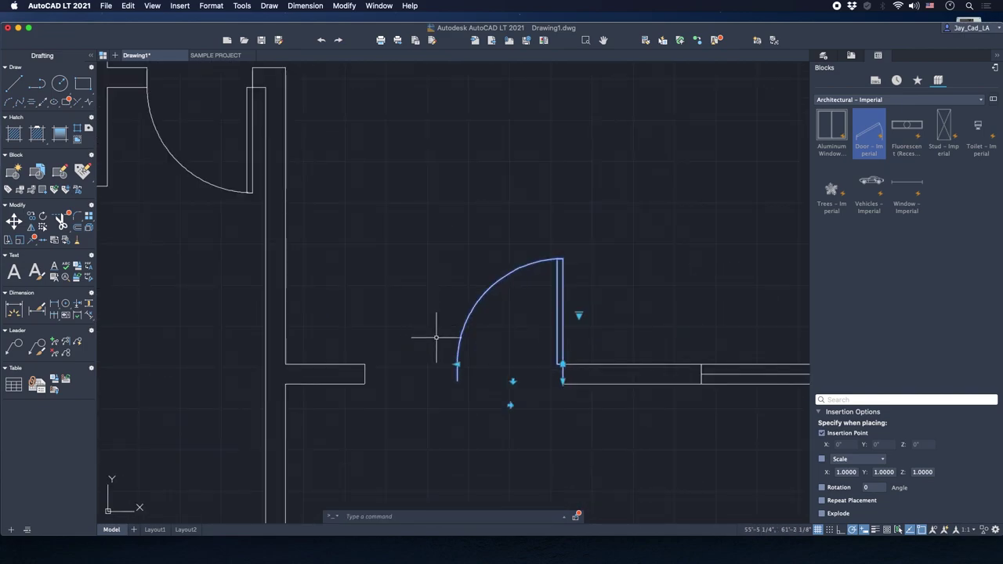
{"action": "key", "text": "Escape"}
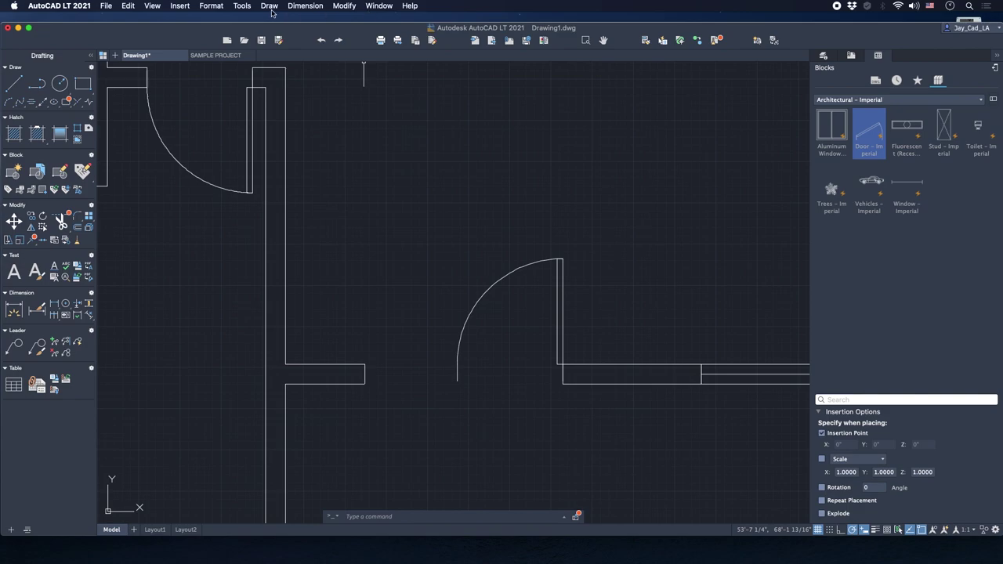
Start measuring a distance from the door-frame corner, then cancel the measurement.
{"action": "left_click", "coordinate": [310, 6]}
{"action": "mouse_move", "coordinate": [254, 9]}
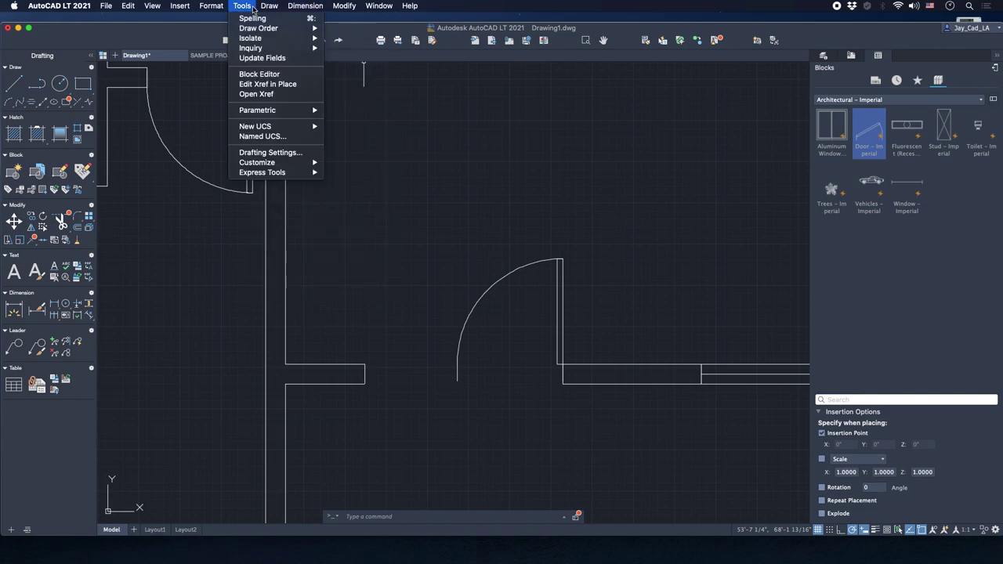
{"action": "mouse_move", "coordinate": [268, 48]}
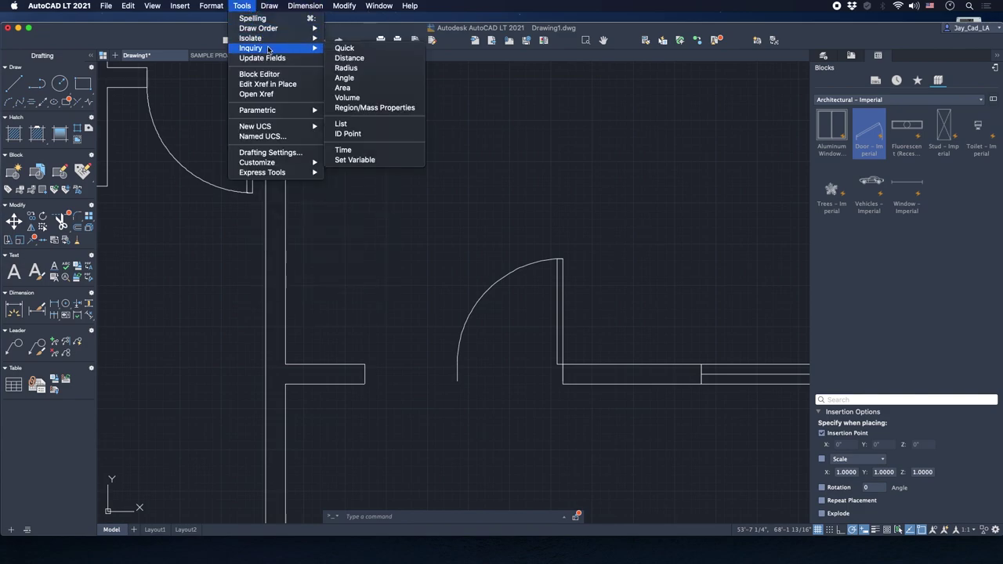
{"action": "left_click", "coordinate": [357, 59]}
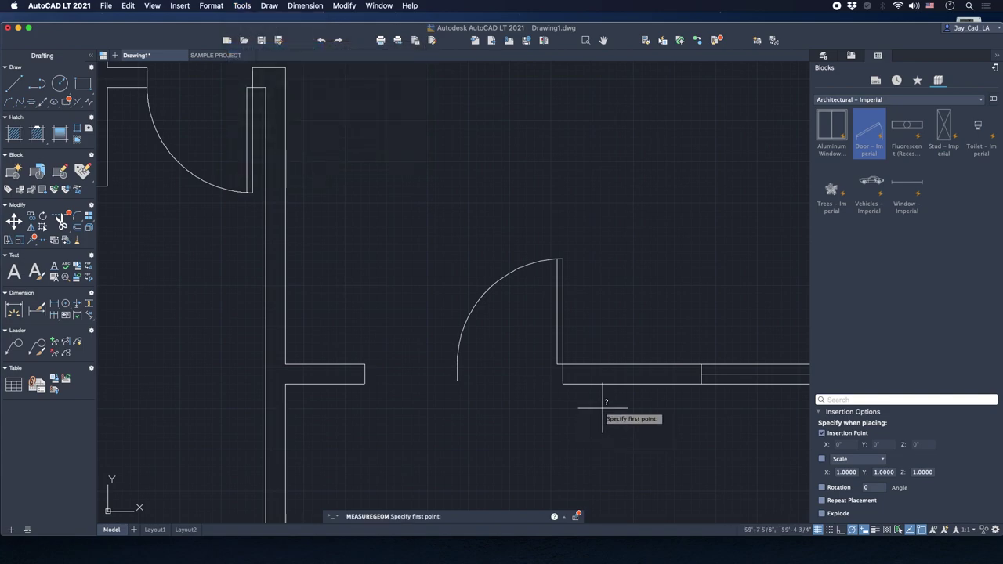
{"action": "left_click", "coordinate": [563, 384]}
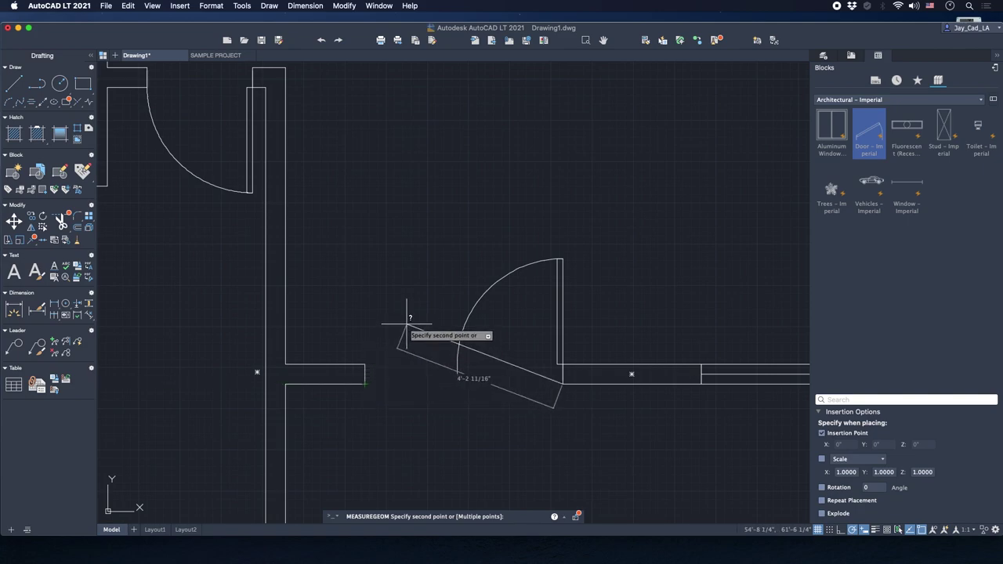
{"action": "key", "text": "Escape"}
Mirror the entrance door about a vertical line through its arc end, keeping the original.
{"action": "left_click", "coordinate": [470, 318]}
{"action": "scroll", "coordinate": [443, 356], "scroll_direction": "up", "scroll_amount": 3}
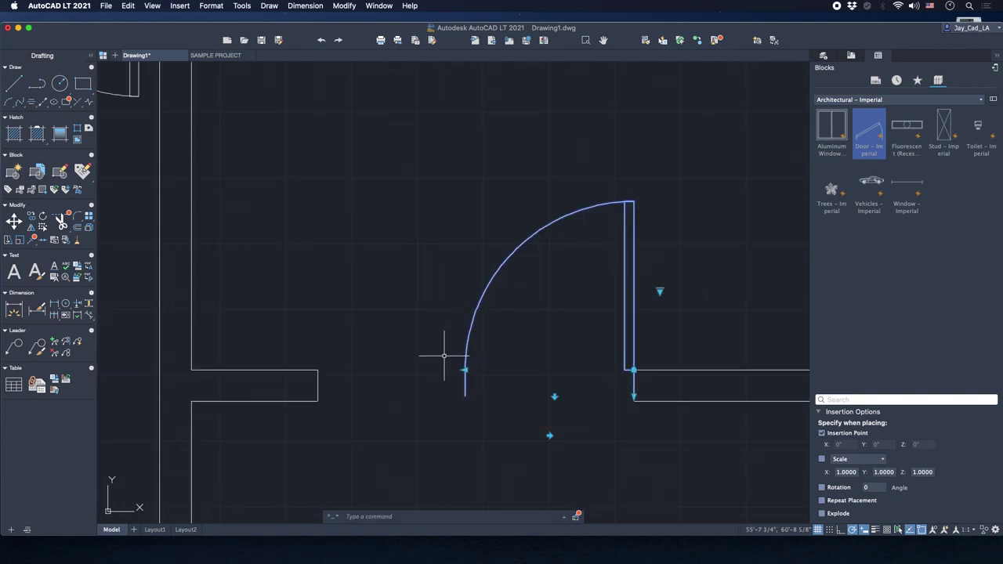
{"action": "left_click", "coordinate": [465, 370]}
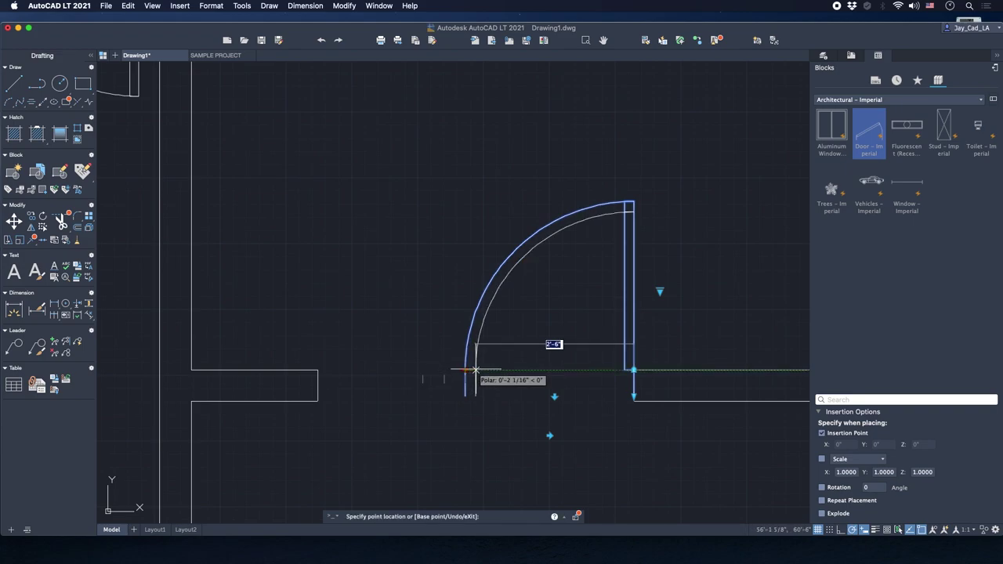
{"action": "key", "text": "Escape"}
{"action": "type", "text": "MI"}
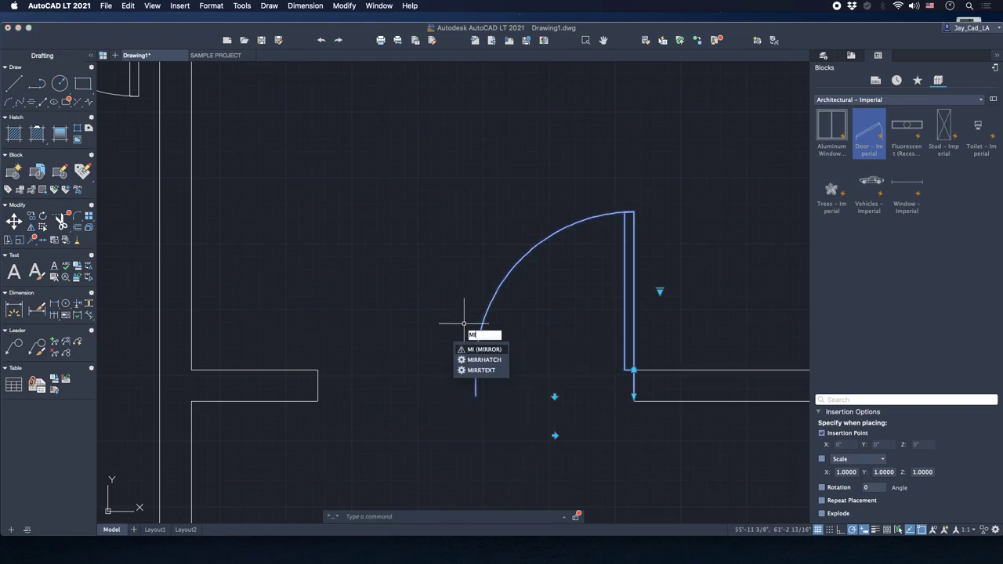
{"action": "key", "text": "Return"}
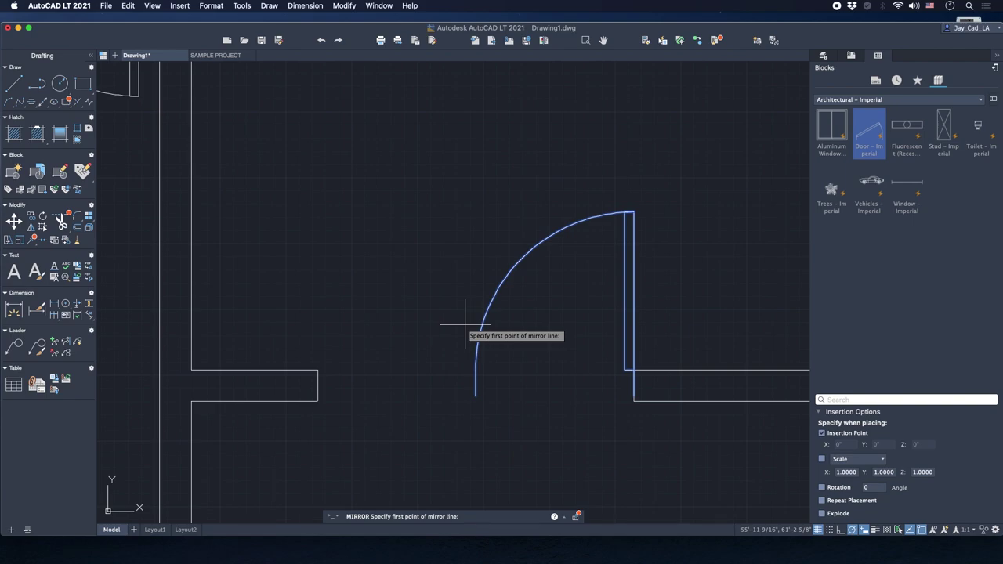
{"action": "left_click", "coordinate": [475, 395]}
{"action": "left_click", "coordinate": [473, 273]}
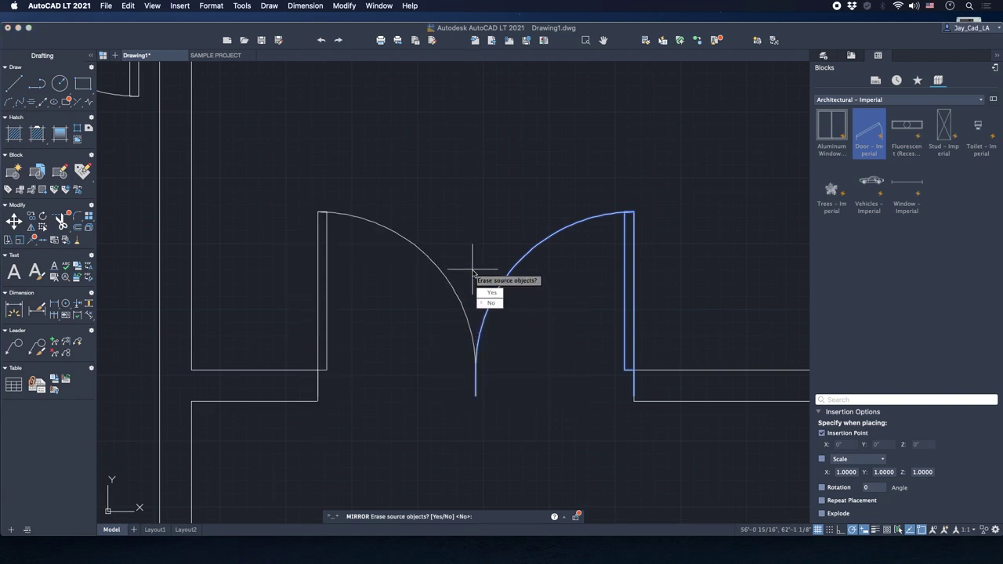
{"action": "key", "text": "Return"}
{"action": "scroll", "coordinate": [473, 272], "scroll_direction": "down", "scroll_amount": 5}
{"action": "scroll", "coordinate": [469, 282], "scroll_direction": "down", "scroll_amount": 3}
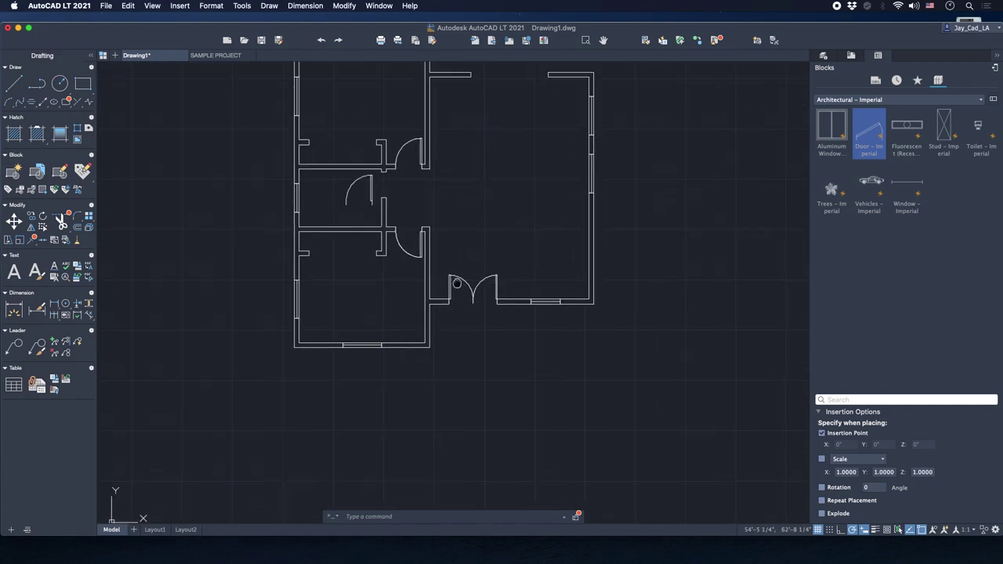
{"action": "scroll", "coordinate": [456, 282], "scroll_direction": "up", "scroll_amount": 3}
Rotate the left room's door about its corner, then undo the incorrect rotation.
{"action": "left_click", "coordinate": [282, 174]}
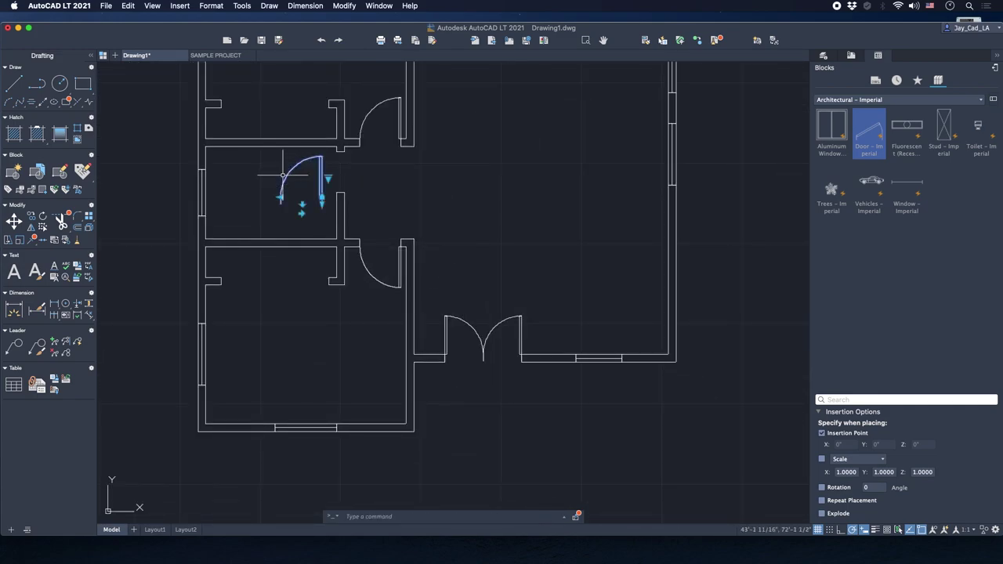
{"action": "middle_click_drag", "start_coordinate": [284, 174], "coordinate": [310, 235]}
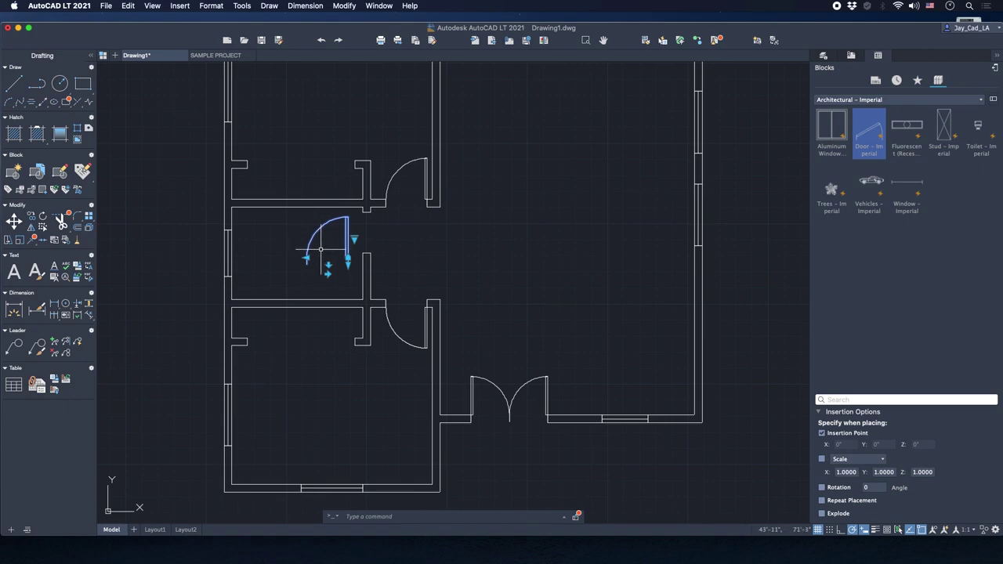
{"action": "middle_click_drag", "start_coordinate": [317, 247], "coordinate": [375, 303]}
{"action": "scroll", "coordinate": [318, 292], "scroll_direction": "up", "scroll_amount": 3}
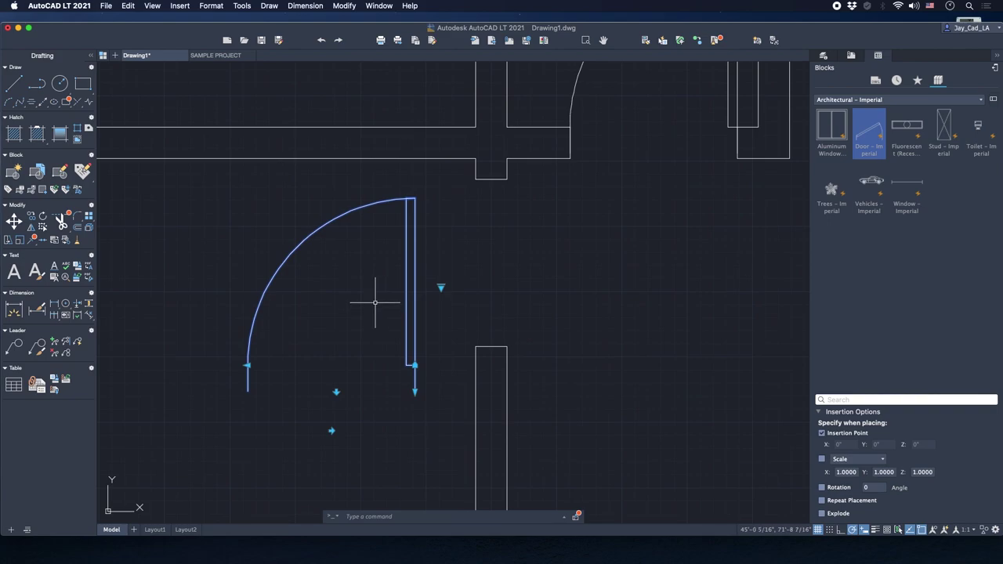
{"action": "type", "text": "RO"}
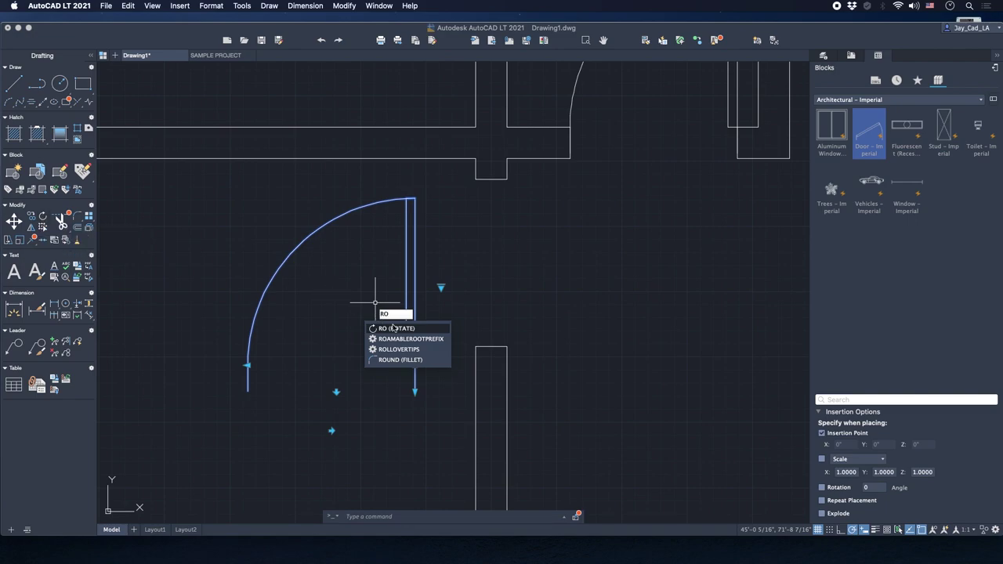
{"action": "key", "text": "Return"}
{"action": "scroll", "coordinate": [434, 350], "scroll_direction": "up", "scroll_amount": 2}
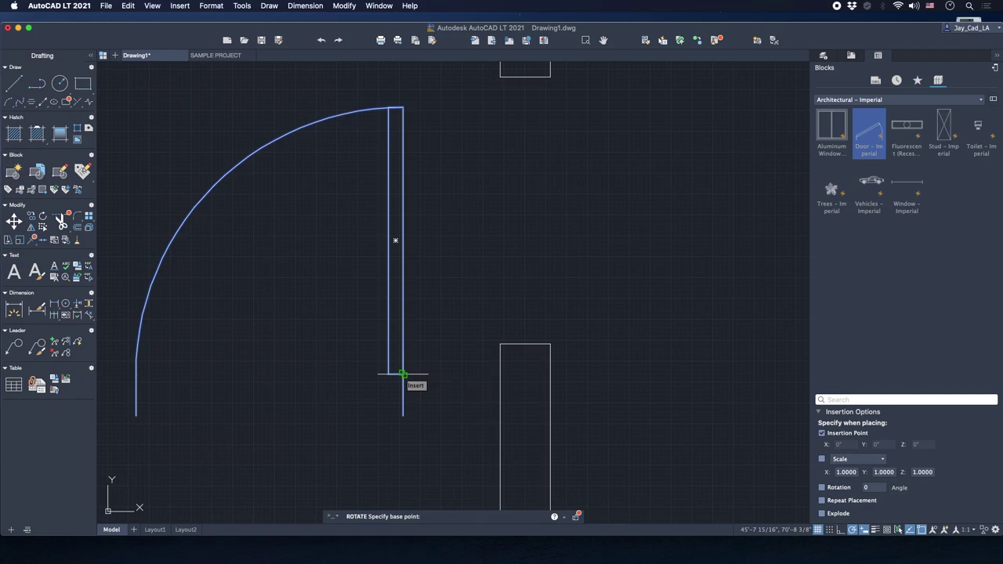
{"action": "left_click", "coordinate": [402, 374]}
{"action": "scroll", "coordinate": [405, 365], "scroll_direction": "down", "scroll_amount": 2}
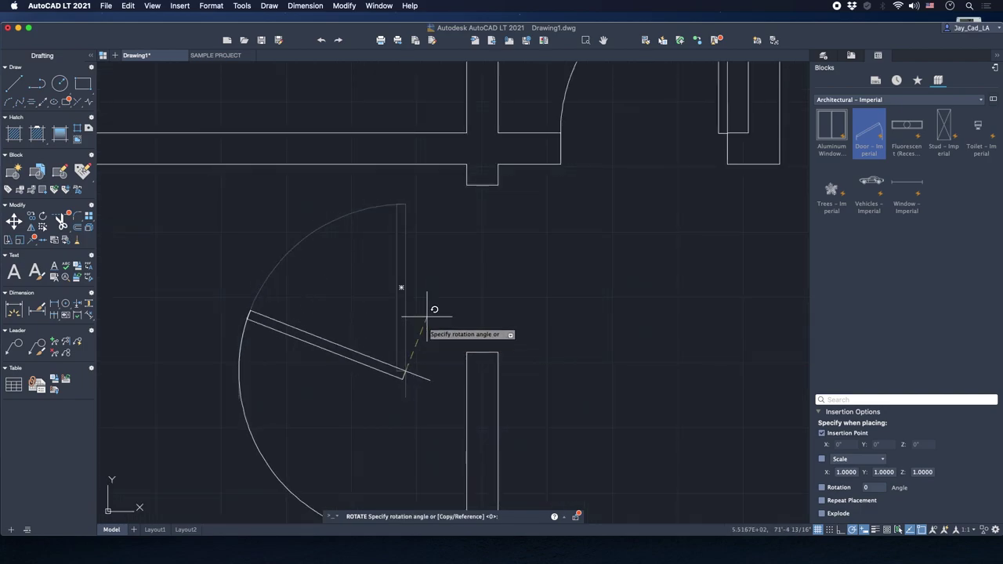
{"action": "scroll", "coordinate": [435, 324], "scroll_direction": "down", "scroll_amount": 2}
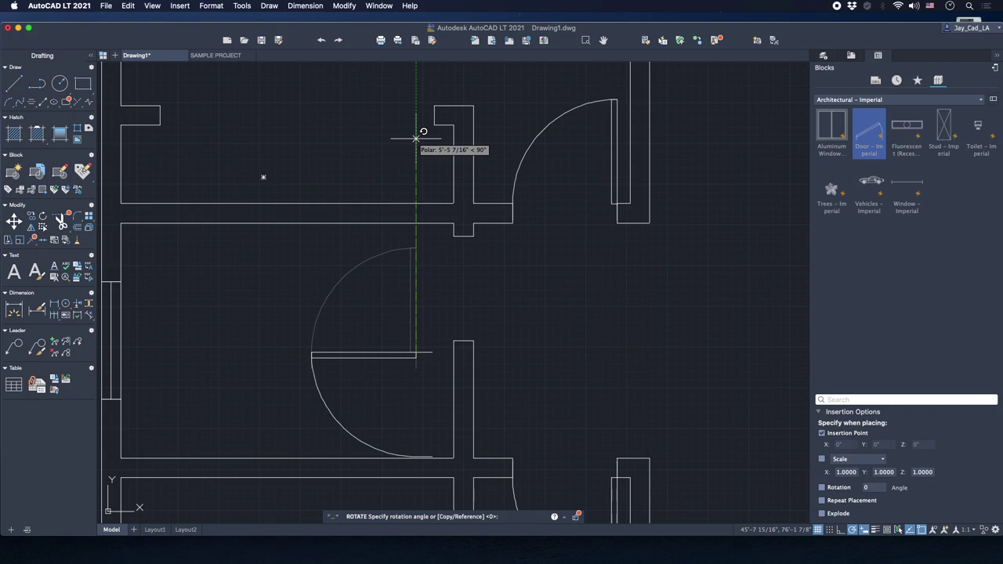
{"action": "left_click", "coordinate": [415, 139]}
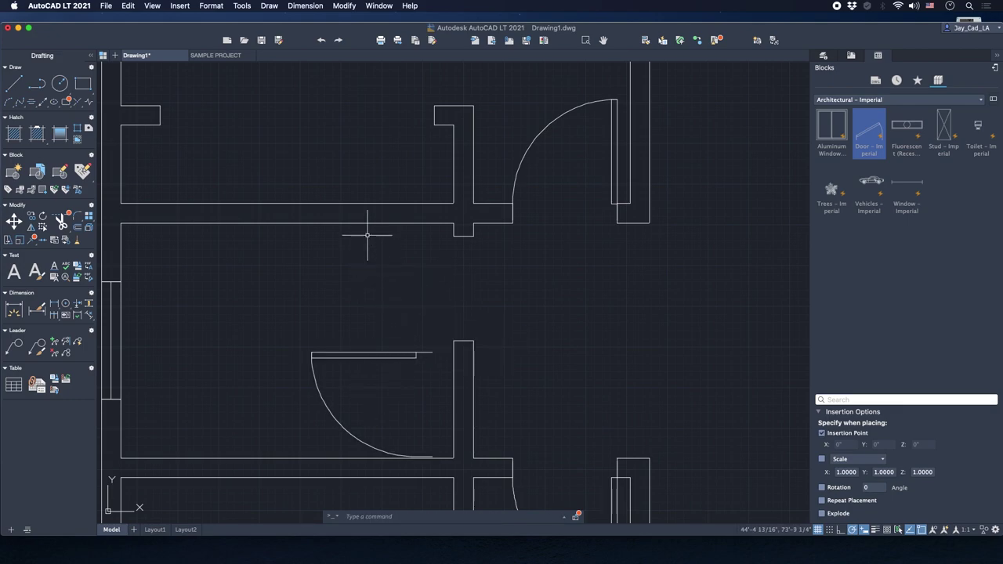
{"action": "left_click", "coordinate": [321, 42]}
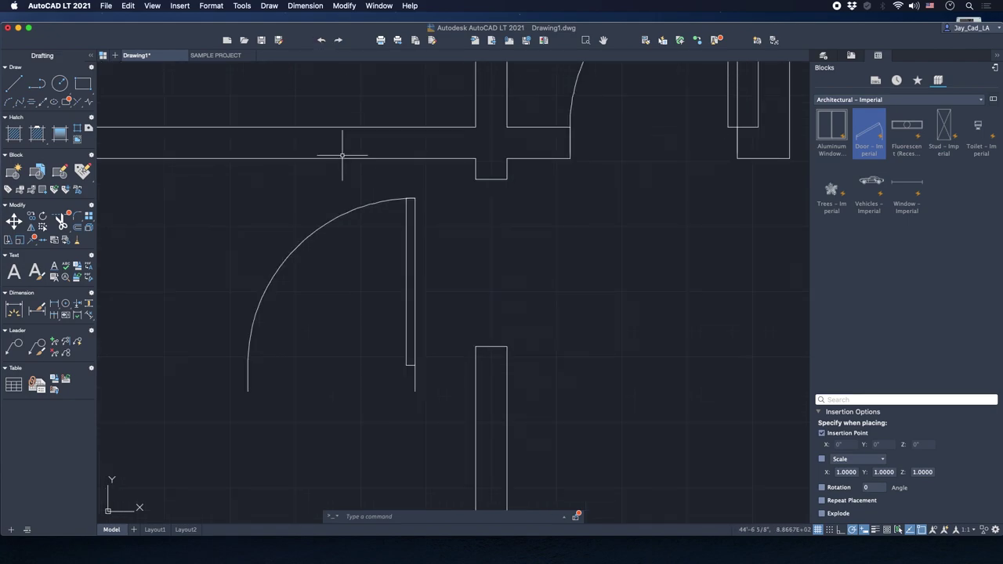
Rotate the door 90 degrees about its bottom corner.
{"action": "left_click", "coordinate": [425, 246]}
{"action": "left_click", "coordinate": [399, 274]}
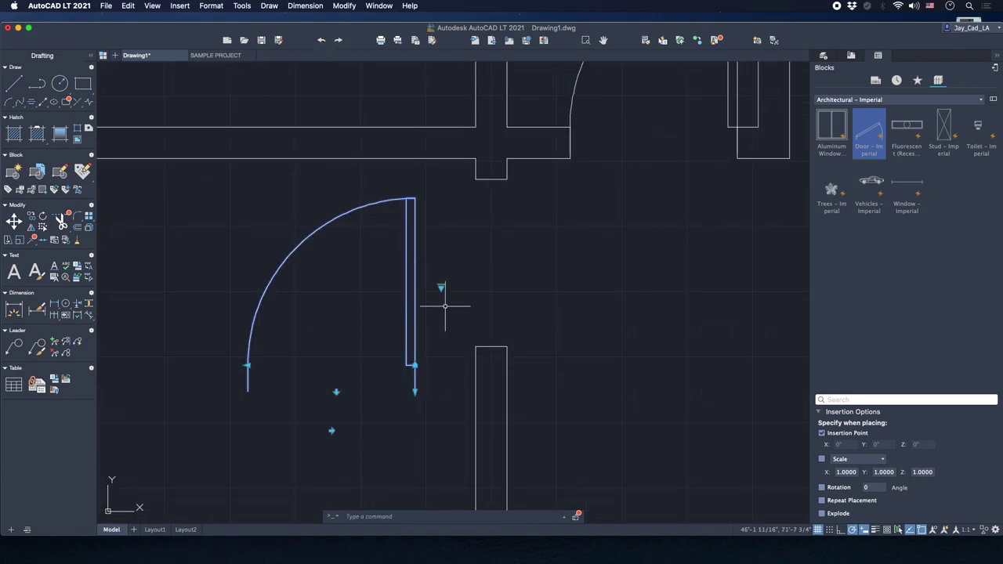
{"action": "type", "text": "RO"}
{"action": "key", "text": "Return"}
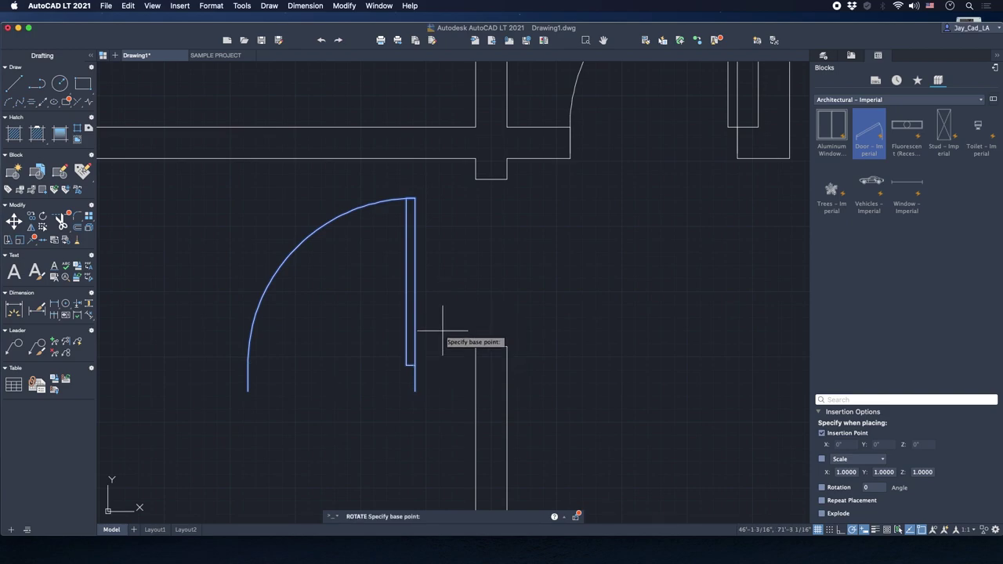
{"action": "left_click", "coordinate": [410, 364]}
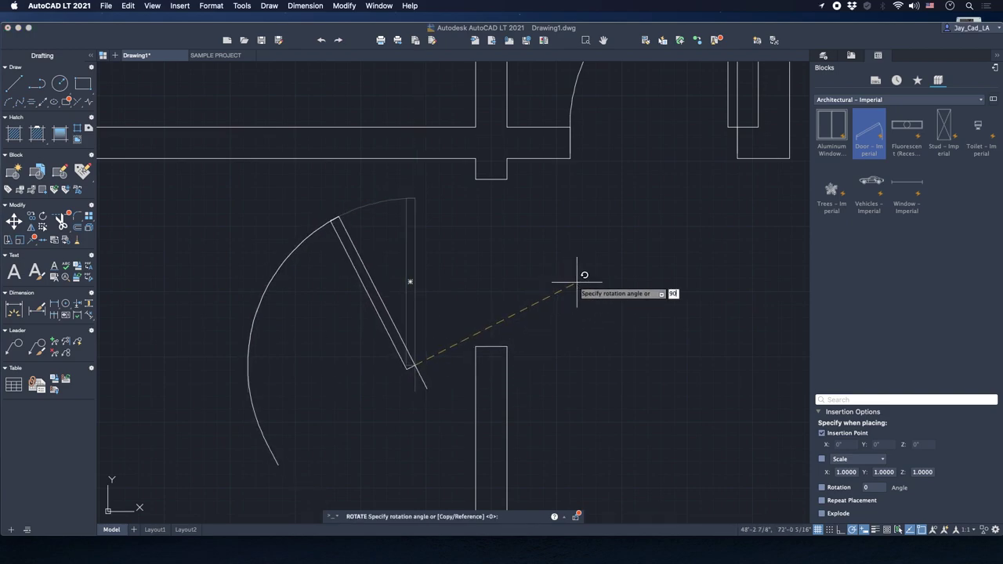
{"action": "type", "text": "90"}
{"action": "key", "text": "Return"}
Move the rotated door from its right end into the top wall opening.
{"action": "left_click", "coordinate": [392, 340]}
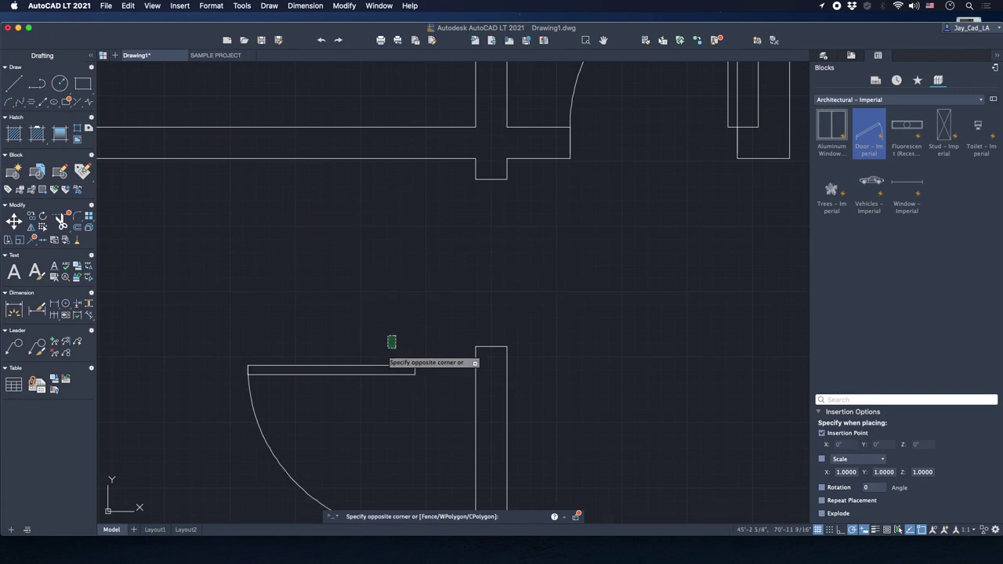
{"action": "left_click", "coordinate": [370, 368]}
{"action": "type", "text": "M"}
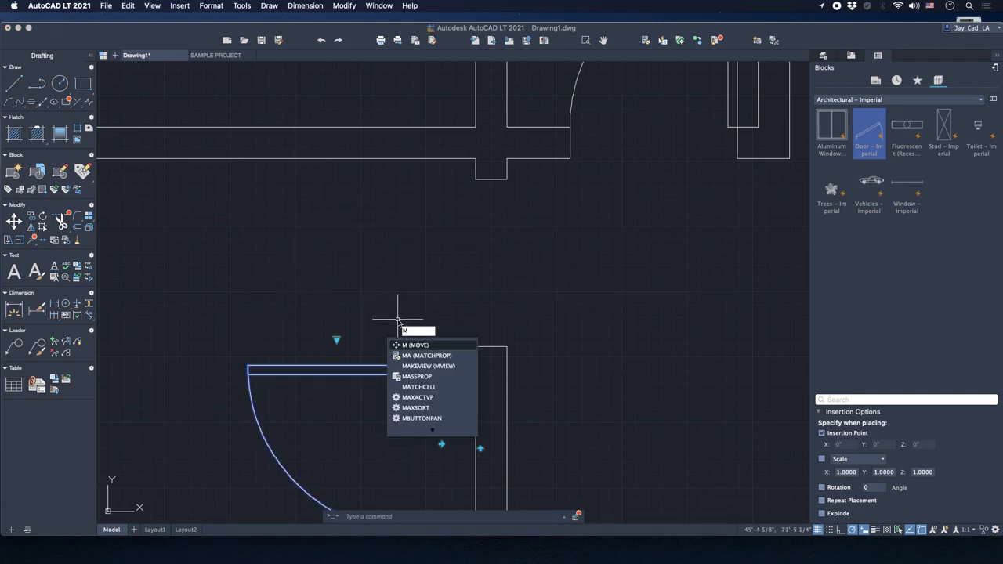
{"action": "key", "text": "Return"}
{"action": "left_click", "coordinate": [415, 366]}
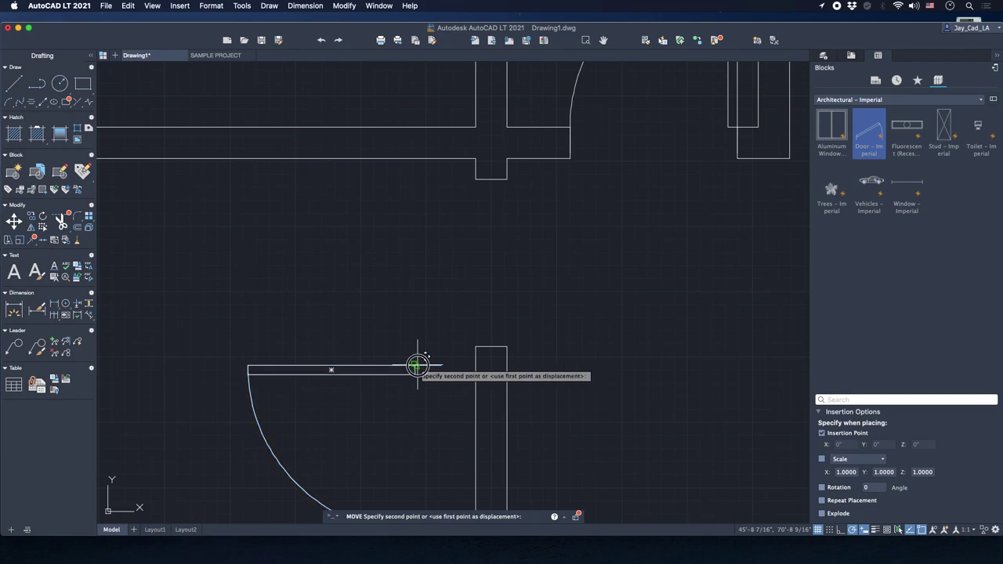
{"action": "left_click", "coordinate": [475, 184]}
{"action": "scroll", "coordinate": [439, 207], "scroll_direction": "down", "scroll_amount": 5}
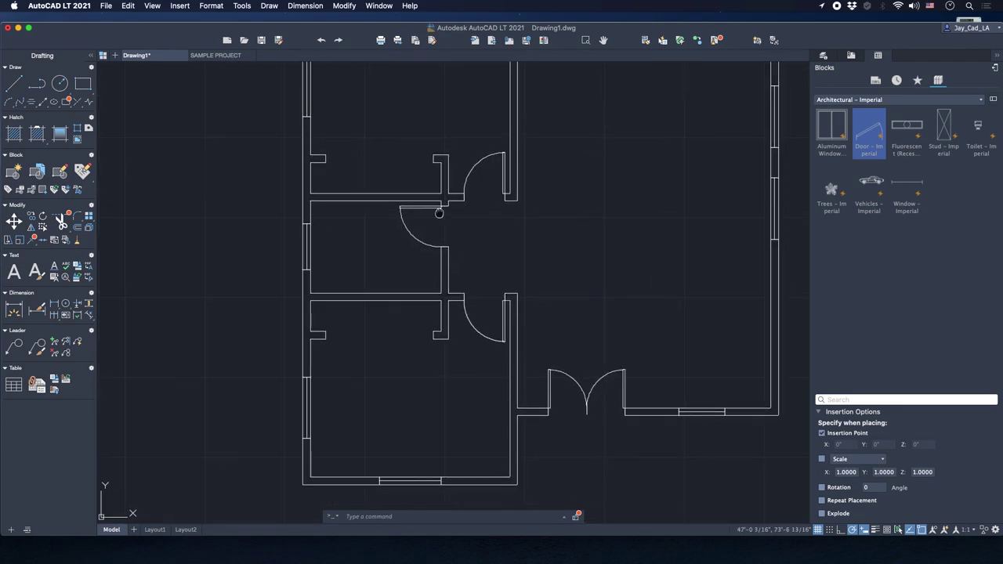
Show the Layers/Properties palette and select the left door block to inspect its properties.
{"action": "scroll", "coordinate": [438, 211], "scroll_direction": "down", "scroll_amount": 3}
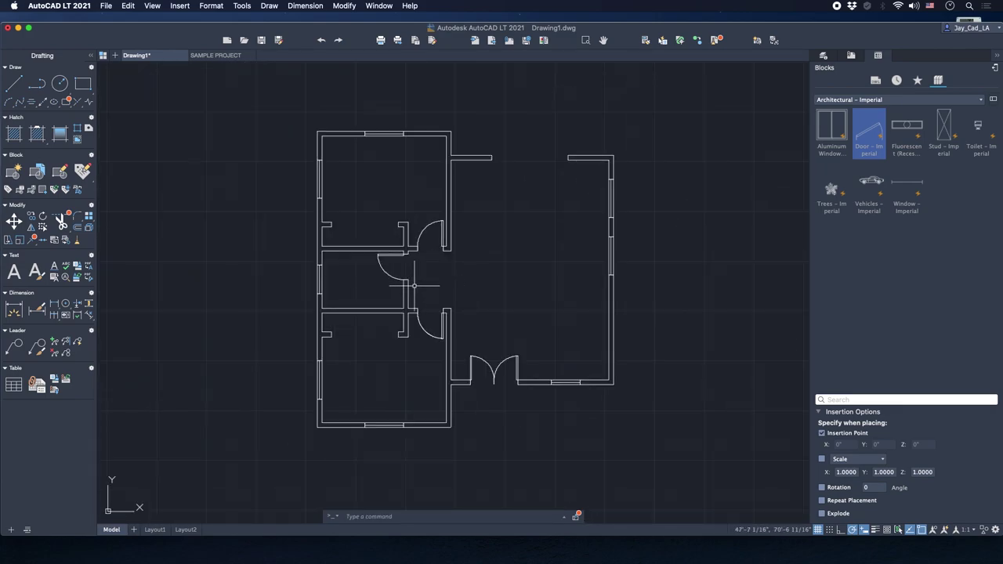
{"action": "scroll", "coordinate": [399, 297], "scroll_direction": "up", "scroll_amount": 3}
{"action": "scroll", "coordinate": [421, 291], "scroll_direction": "down", "scroll_amount": 3}
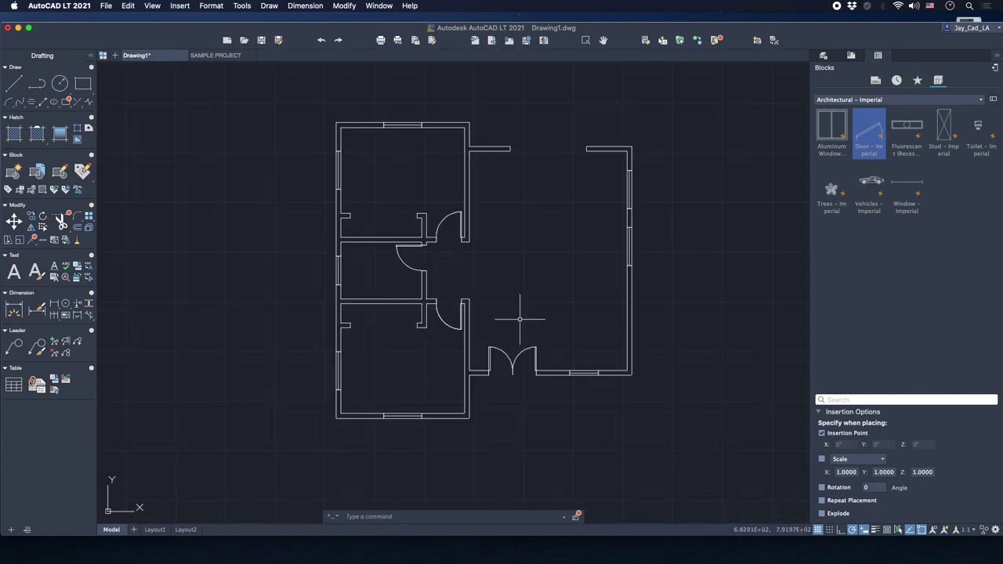
{"action": "left_click", "coordinate": [825, 55]}
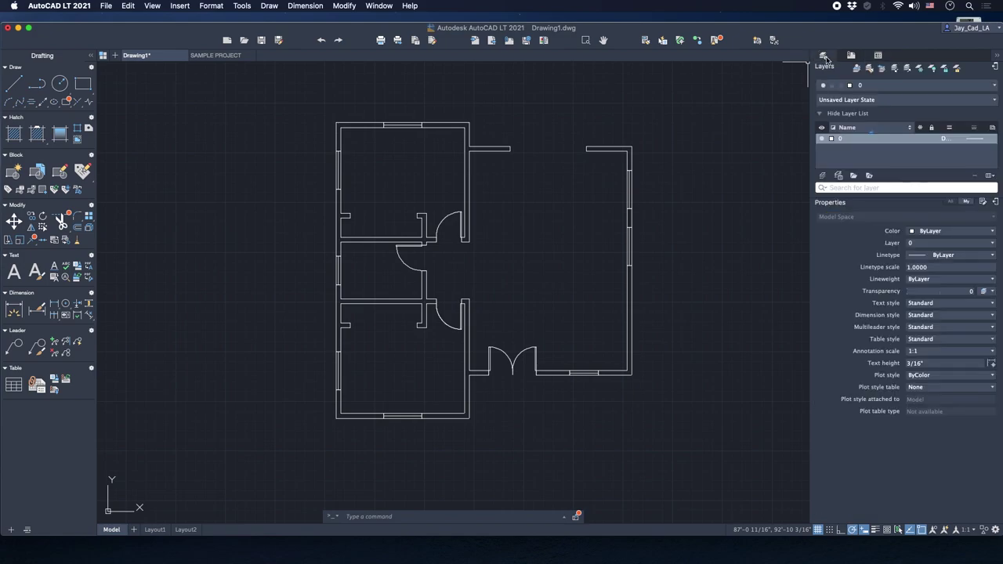
{"action": "scroll", "coordinate": [519, 297], "scroll_direction": "up", "scroll_amount": 3}
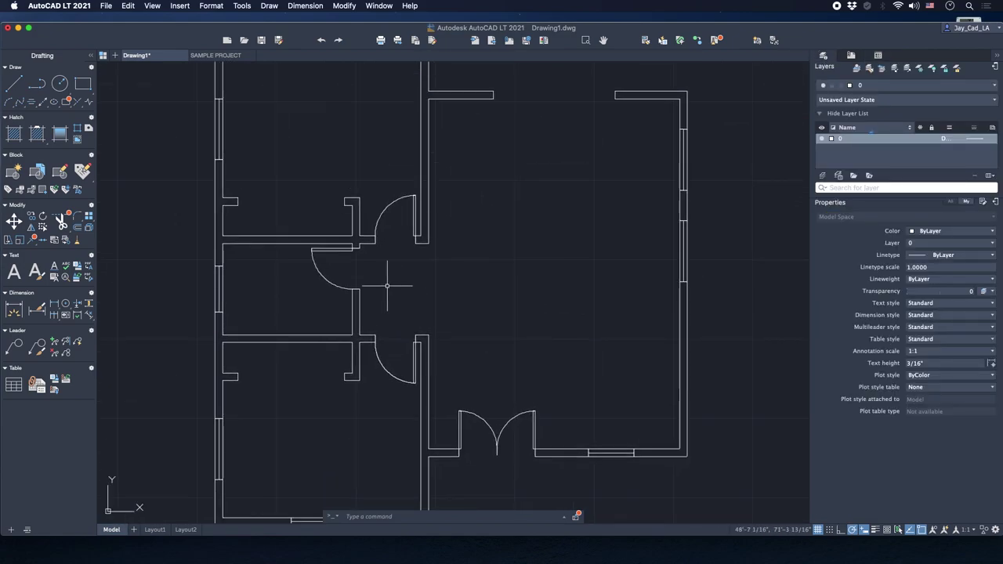
{"action": "left_click", "coordinate": [319, 269]}
{"action": "scroll", "coordinate": [344, 267], "scroll_direction": "up", "scroll_amount": 2}
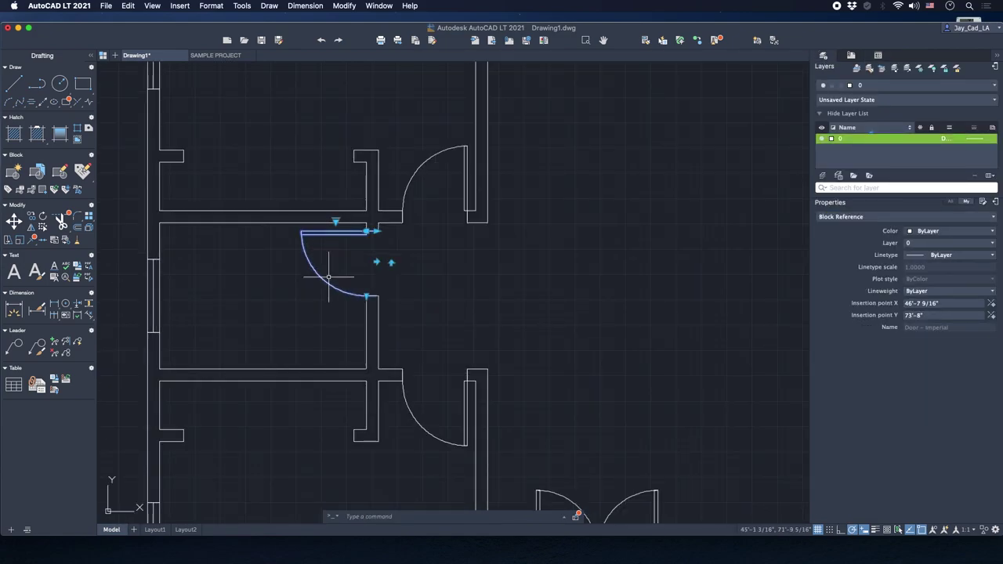
{"action": "scroll", "coordinate": [347, 269], "scroll_direction": "up", "scroll_amount": 2}
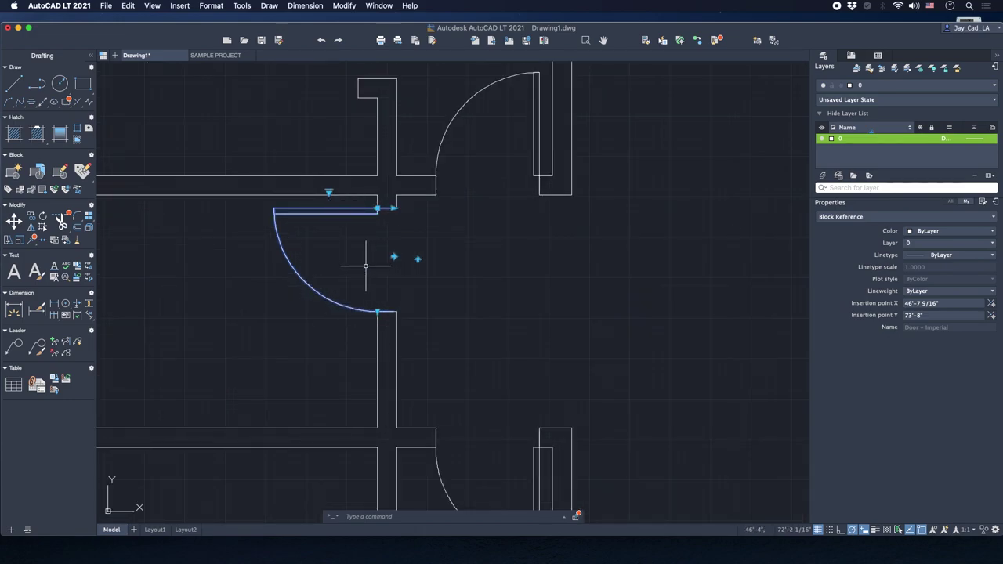
Switch to the Blocks palette and back, clear the selection, and pan around the finished plan.
{"action": "left_click", "coordinate": [877, 56]}
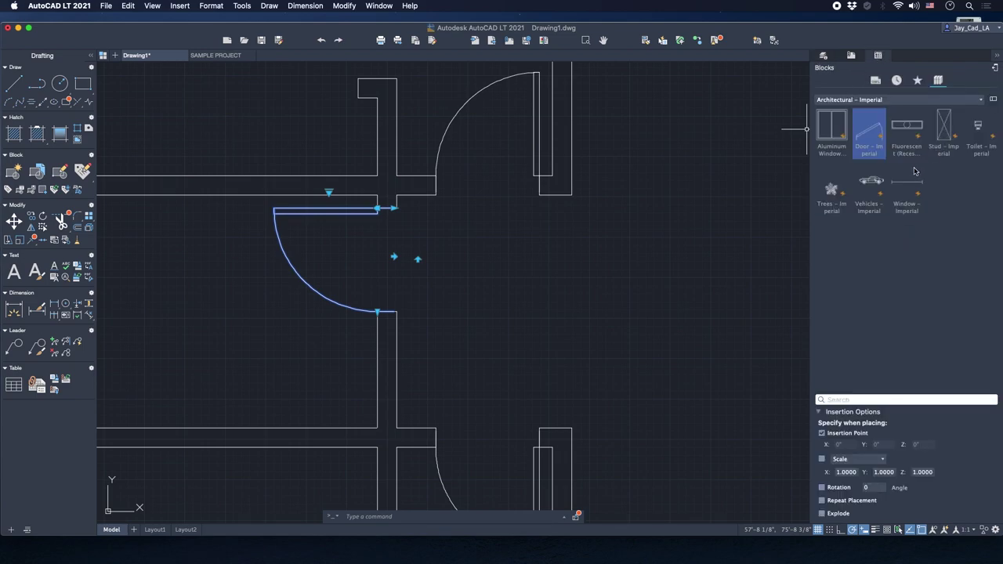
{"action": "left_click", "coordinate": [822, 56]}
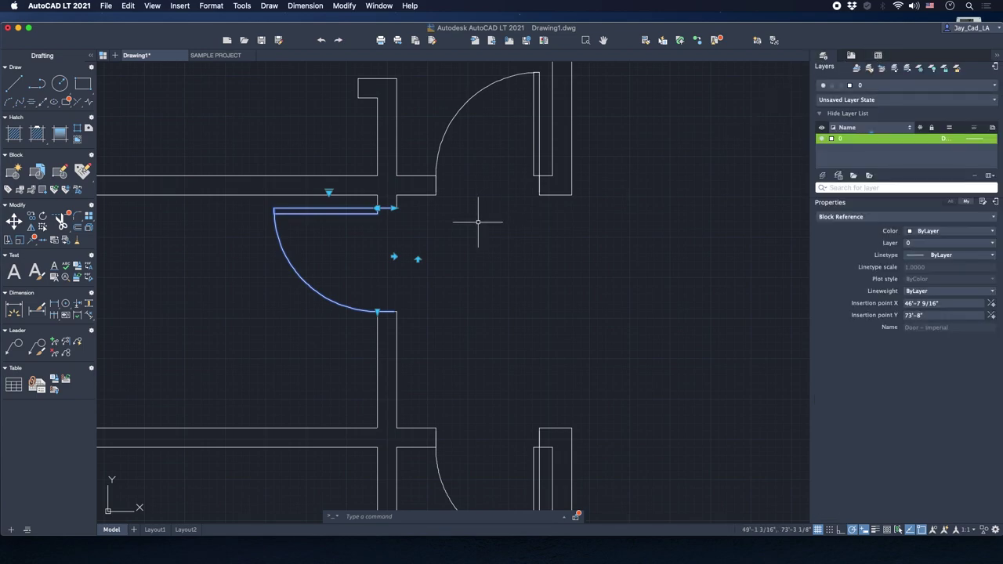
{"action": "scroll", "coordinate": [478, 222], "scroll_direction": "down", "scroll_amount": 4}
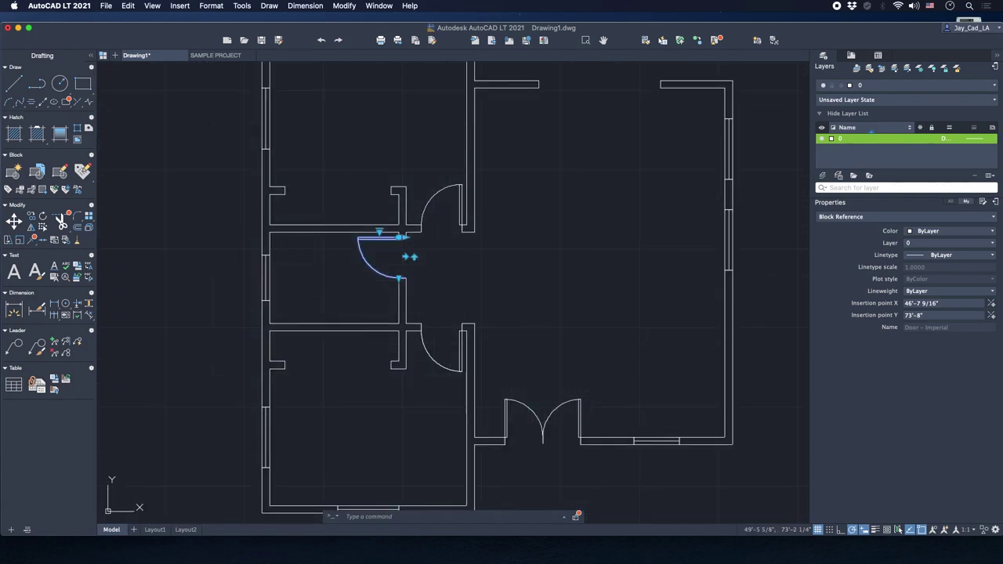
{"action": "key", "text": "Escape"}
{"action": "middle_click_drag", "start_coordinate": [557, 235], "coordinate": [527, 259]}
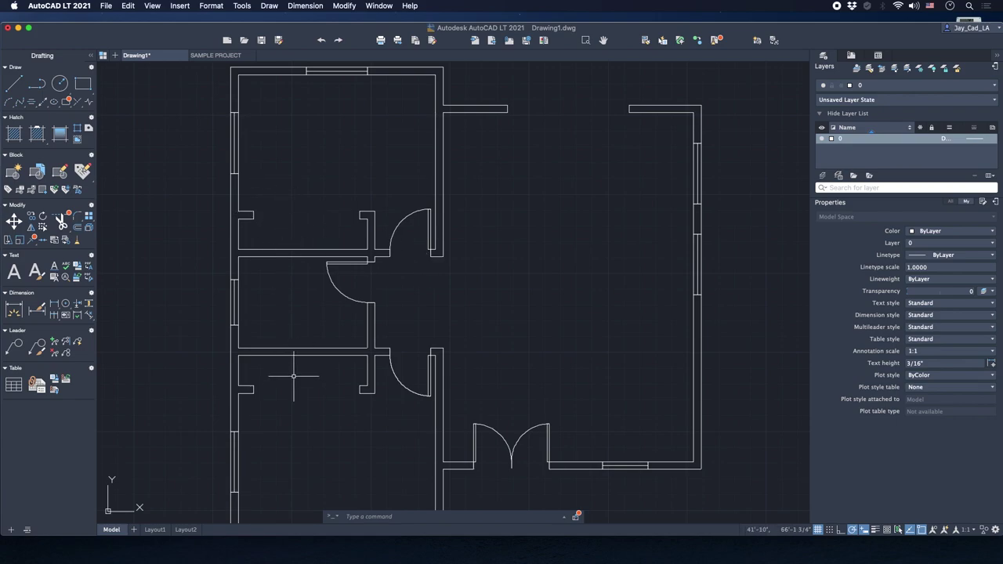
{"action": "middle_click_drag", "start_coordinate": [616, 101], "coordinate": [525, 283]}
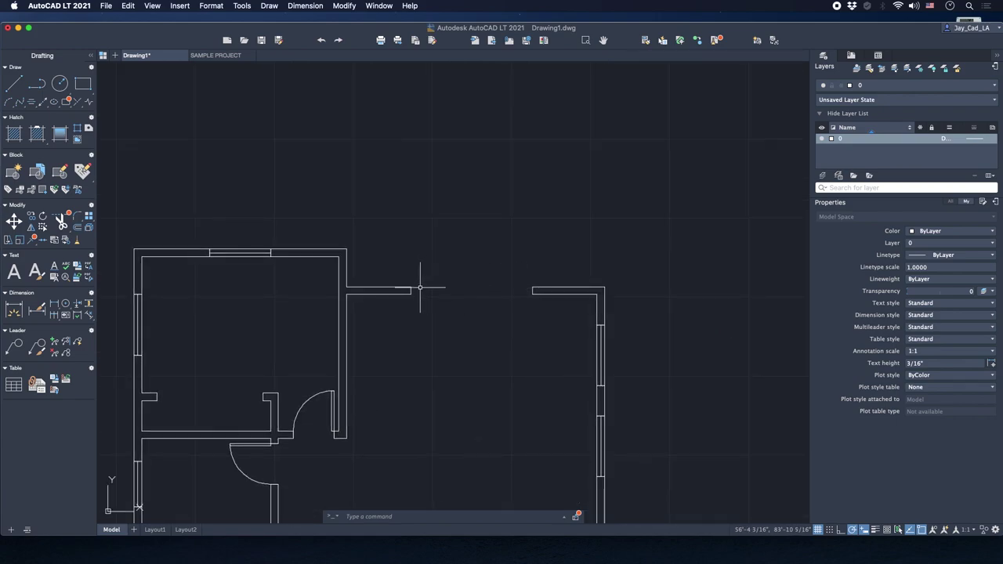
{"action": "middle_click_drag", "start_coordinate": [420, 287], "coordinate": [479, 226]}
{"action": "middle_click_drag", "start_coordinate": [372, 281], "coordinate": [412, 241]}
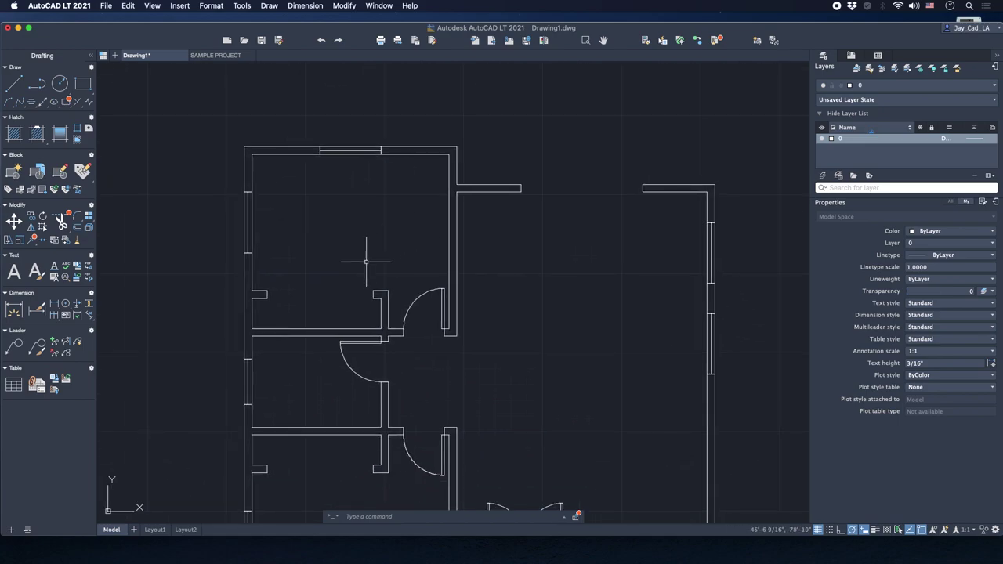
{"action": "scroll", "coordinate": [345, 274], "scroll_direction": "up", "scroll_amount": 8}
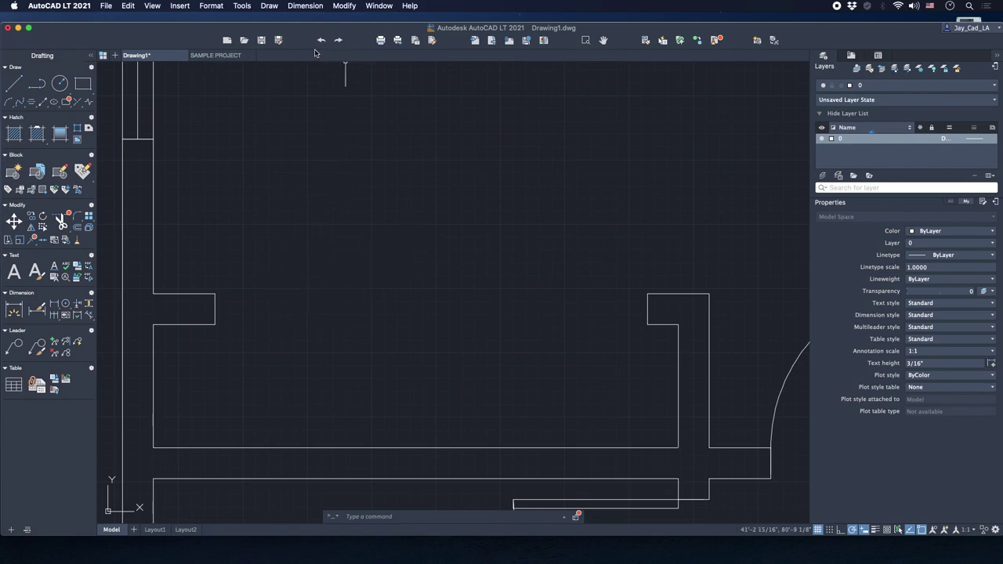
Measure a wall corner distance with the Tools > Inquiry > Distance tool.
{"action": "left_click", "coordinate": [247, 13]}
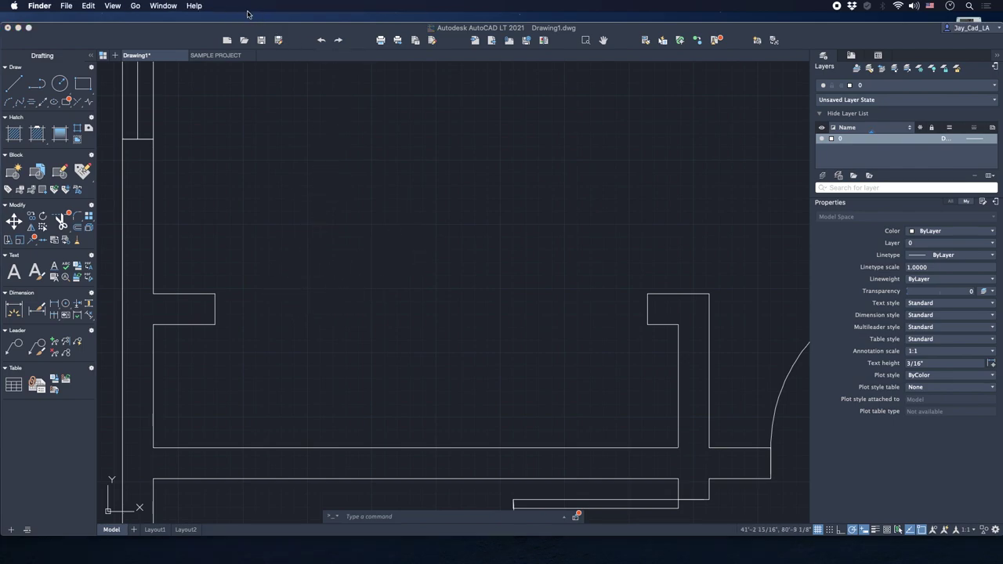
{"action": "left_click", "coordinate": [252, 104]}
{"action": "left_click", "coordinate": [241, 5]}
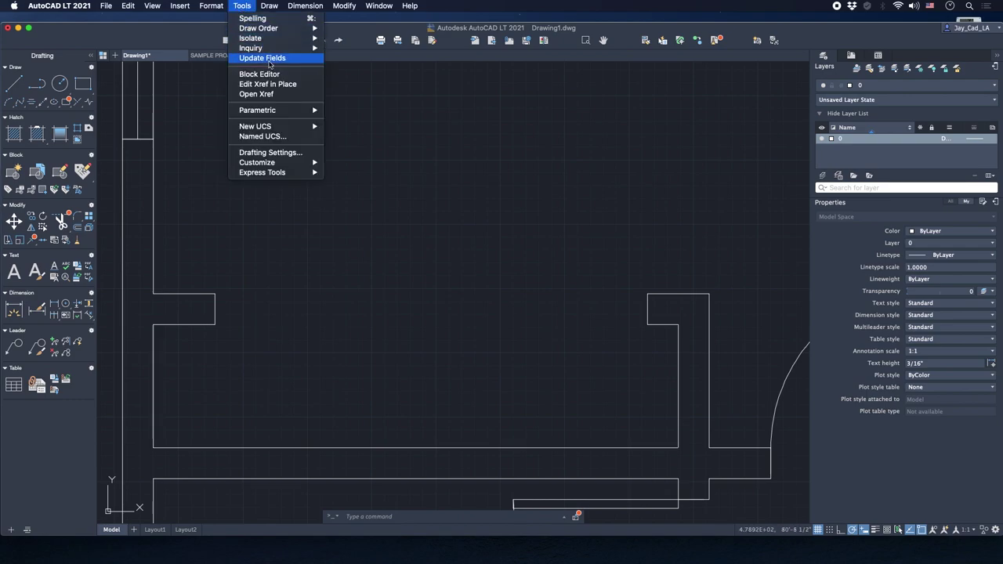
{"action": "mouse_move", "coordinate": [262, 48]}
{"action": "left_click", "coordinate": [350, 58]}
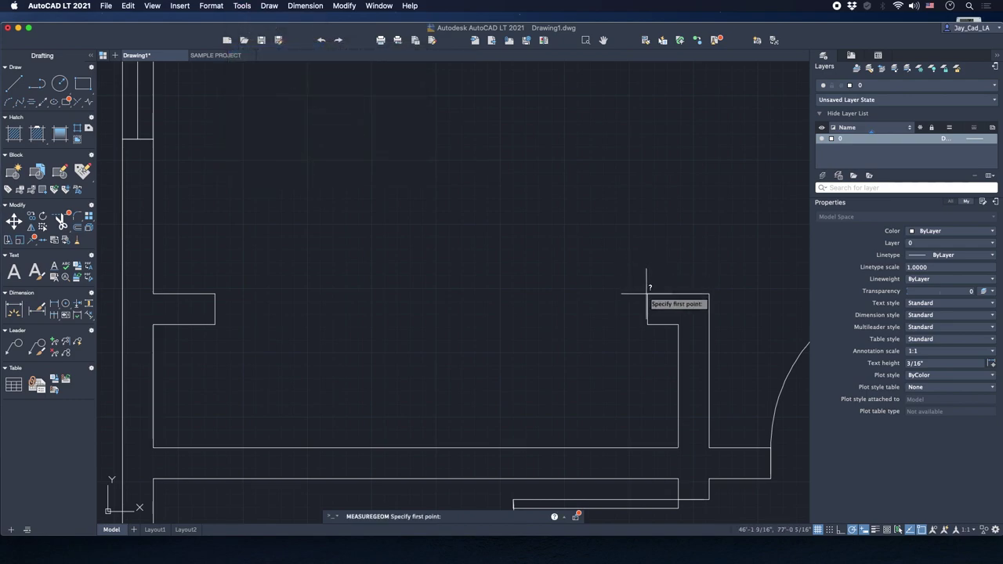
{"action": "left_click", "coordinate": [647, 294]}
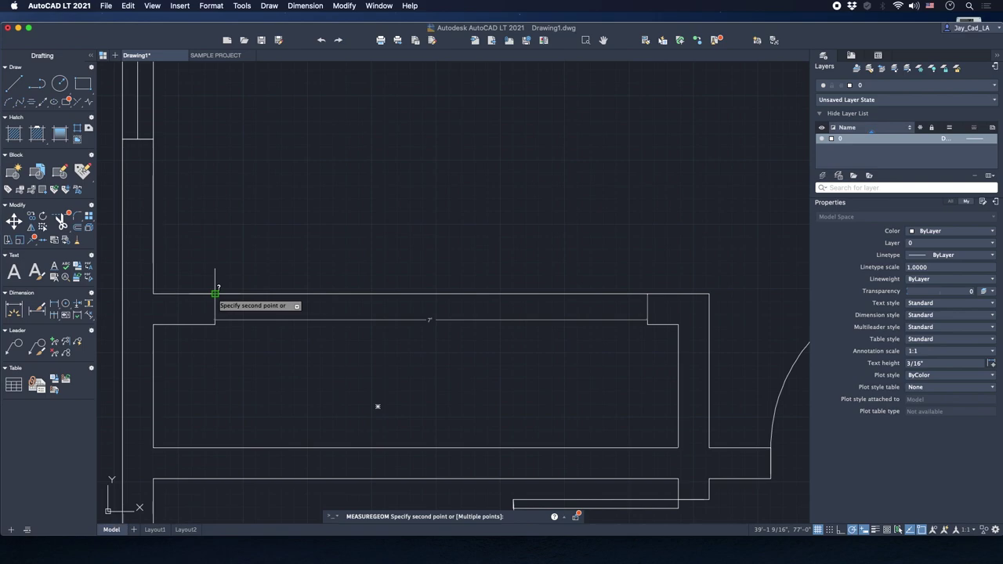
{"action": "key", "text": "Escape"}
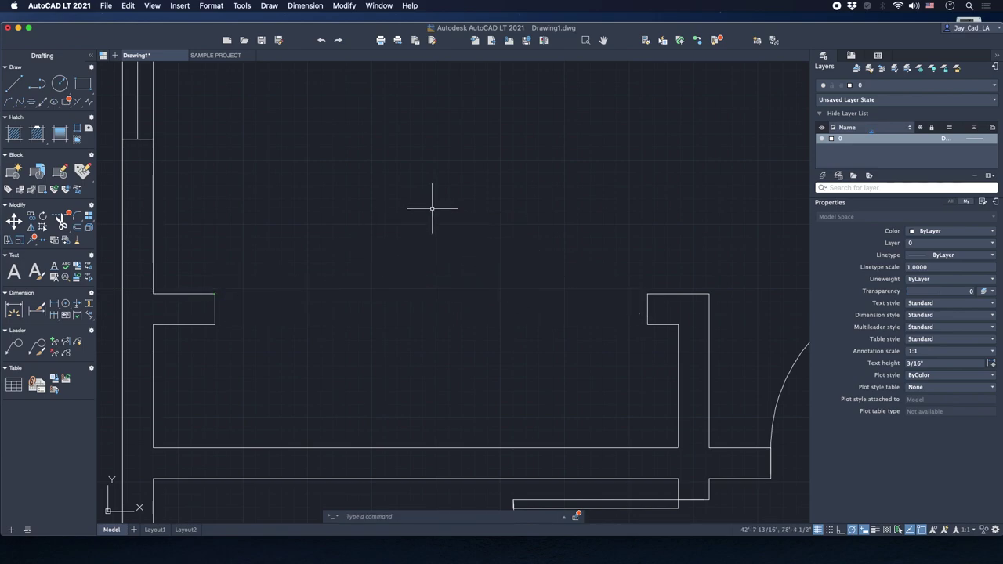
Try a polyline with a 3'6" first segment, which leaves a stray slanted polyline.
{"action": "type", "text": "pl"}
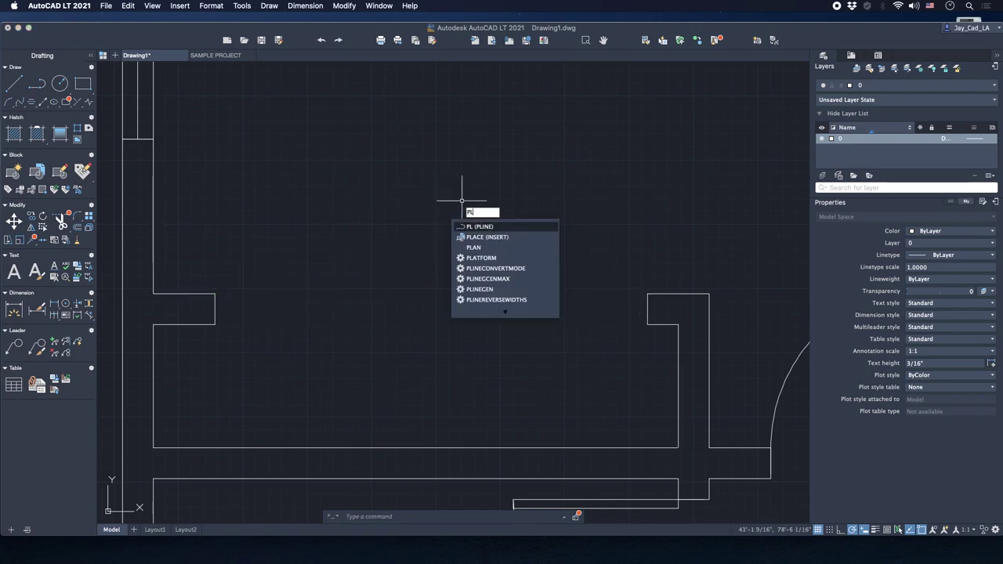
{"action": "key", "text": "Return"}
{"action": "left_click", "coordinate": [384, 158]}
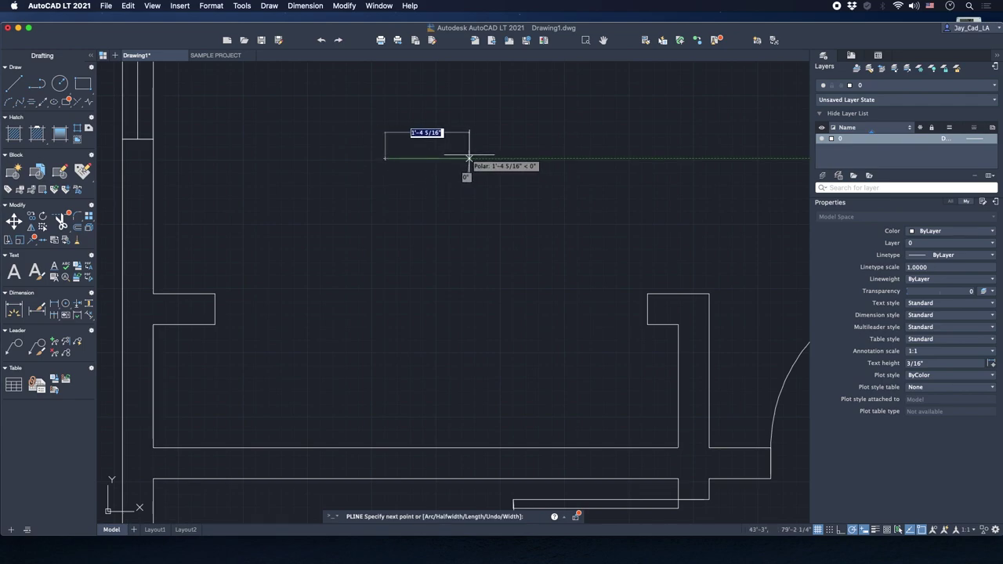
{"action": "type", "text": "1"}
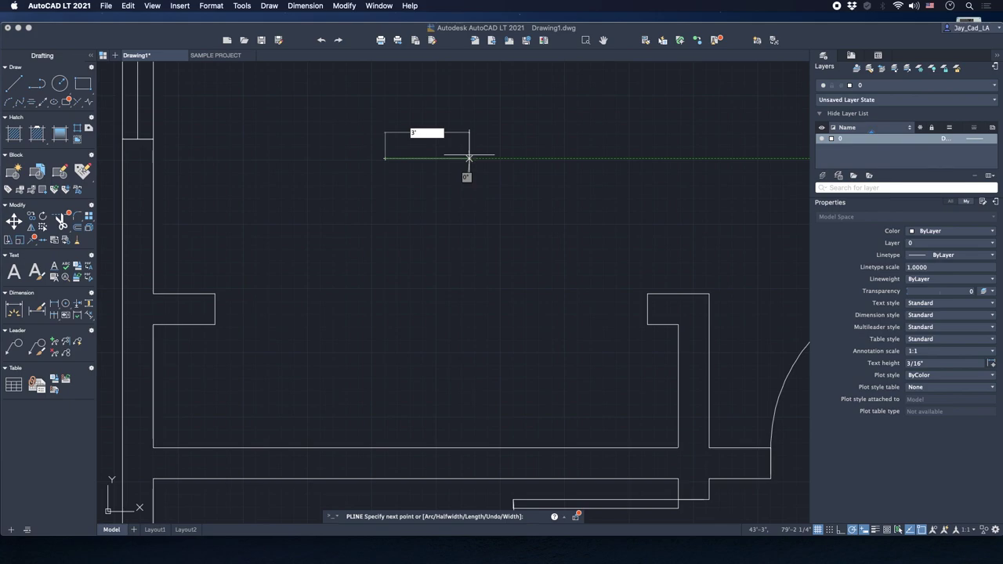
{"action": "type", "text": "'6"}
{"action": "key", "text": "Return"}
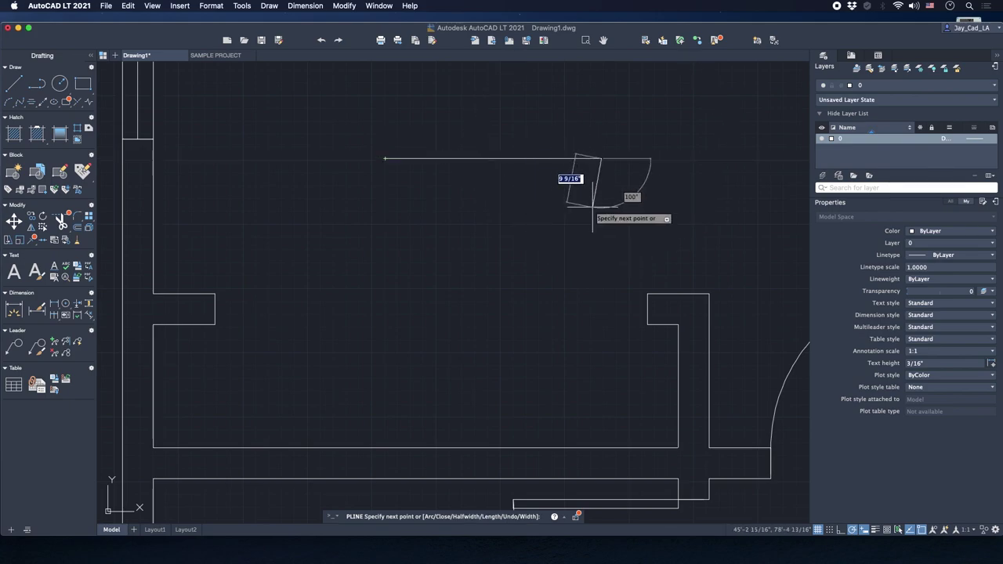
{"action": "type", "text": "1"}
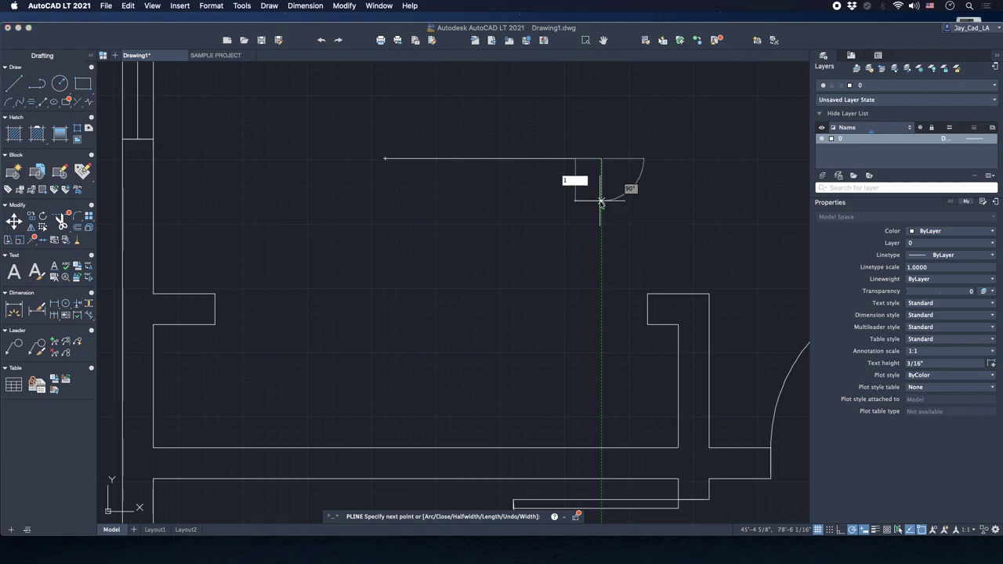
{"action": "key", "text": "Tab"}
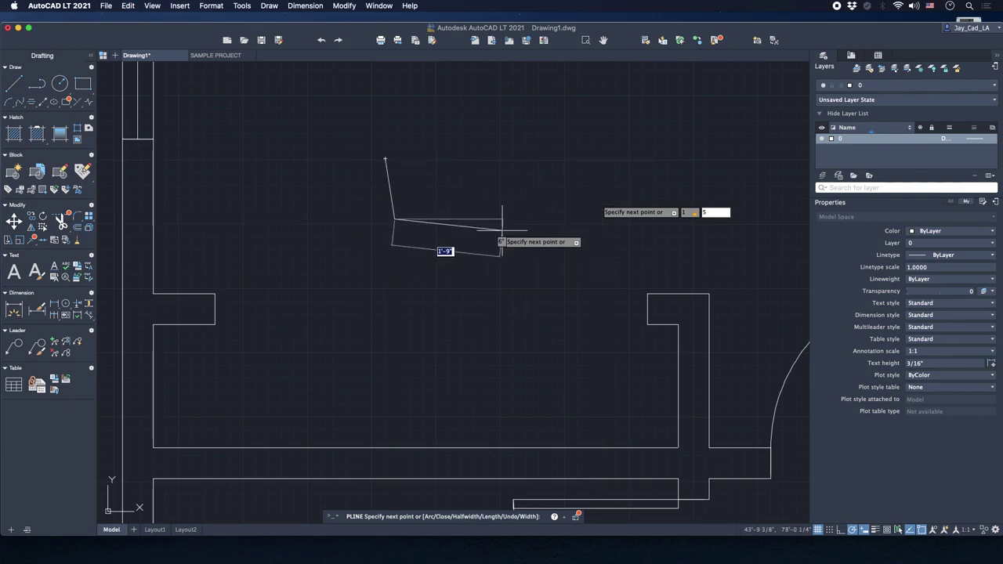
{"action": "key", "text": "Escape"}
{"action": "left_click", "coordinate": [393, 208]}
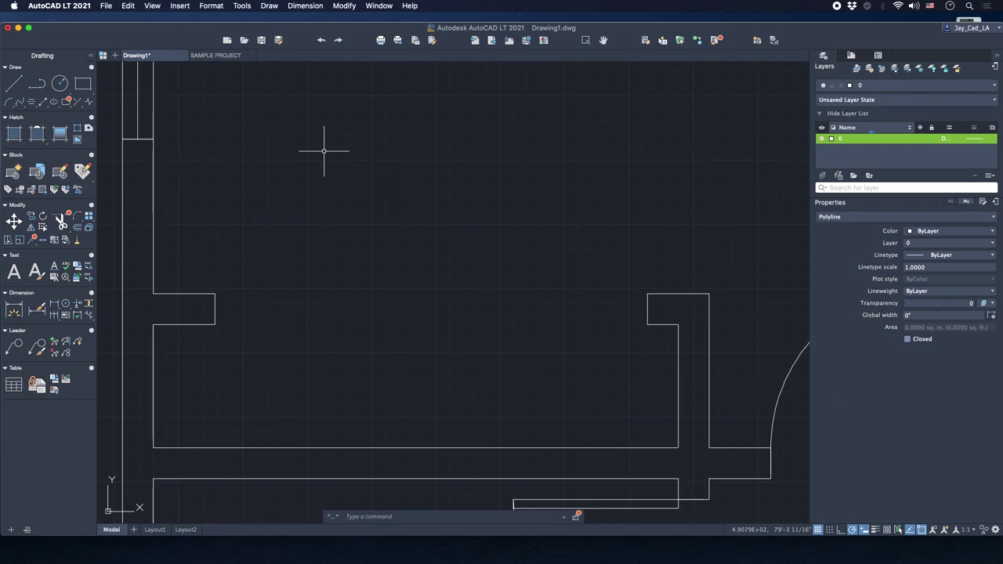
{"action": "key", "text": "Escape"}
Draw a new thin rectangle polyline above the room, 3'6" long and 1.5" deep.
{"action": "key", "text": "Return"}
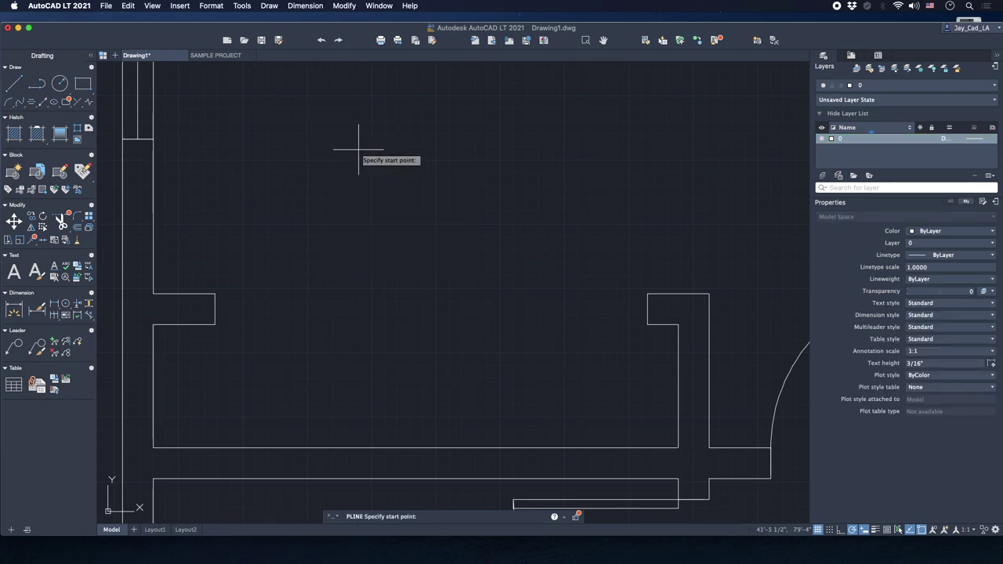
{"action": "left_click", "coordinate": [367, 141]}
{"action": "type", "text": "3"}
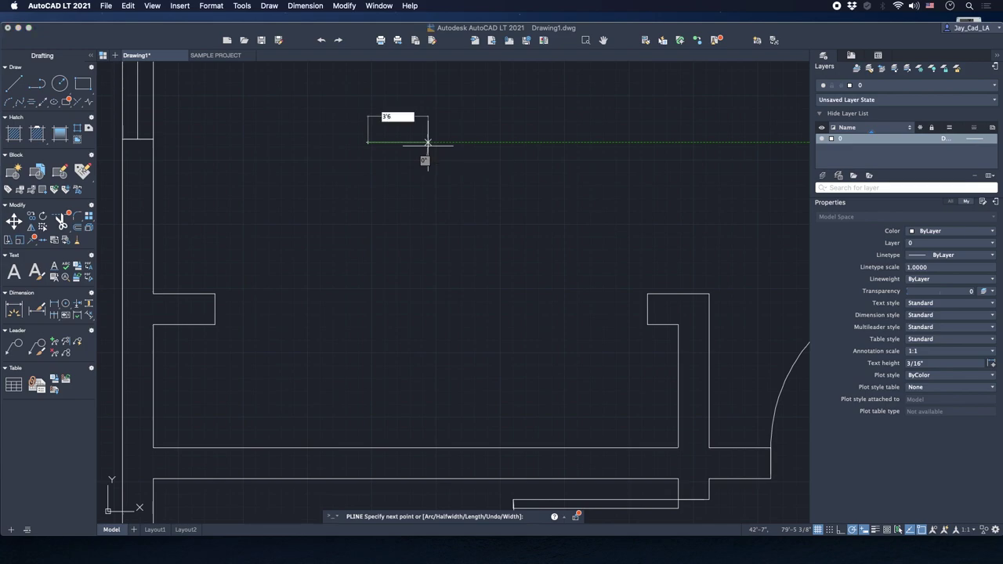
{"action": "type", "text": "'6"}
{"action": "key", "text": "Return"}
{"action": "type", "text": "4"}
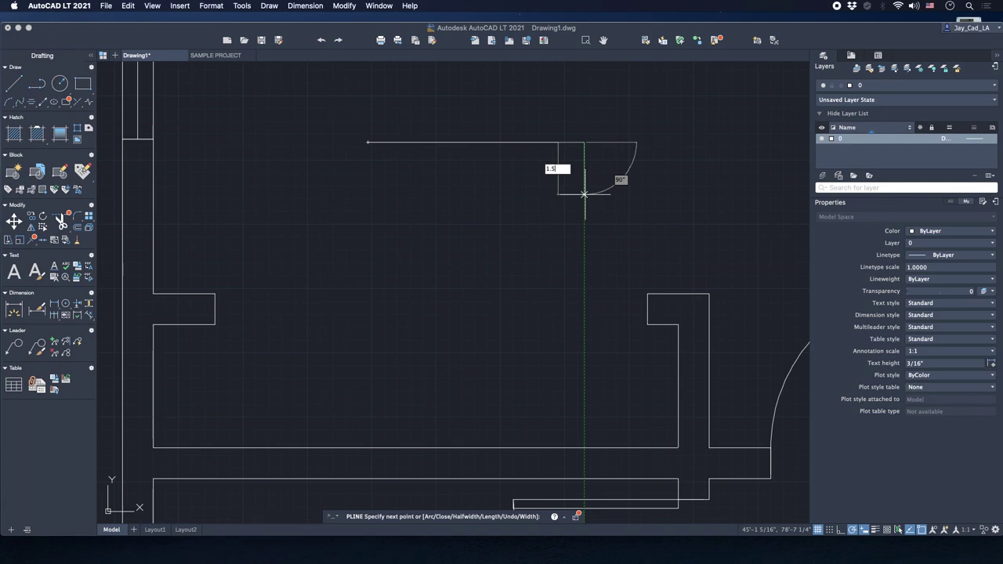
{"action": "key", "text": "Return"}
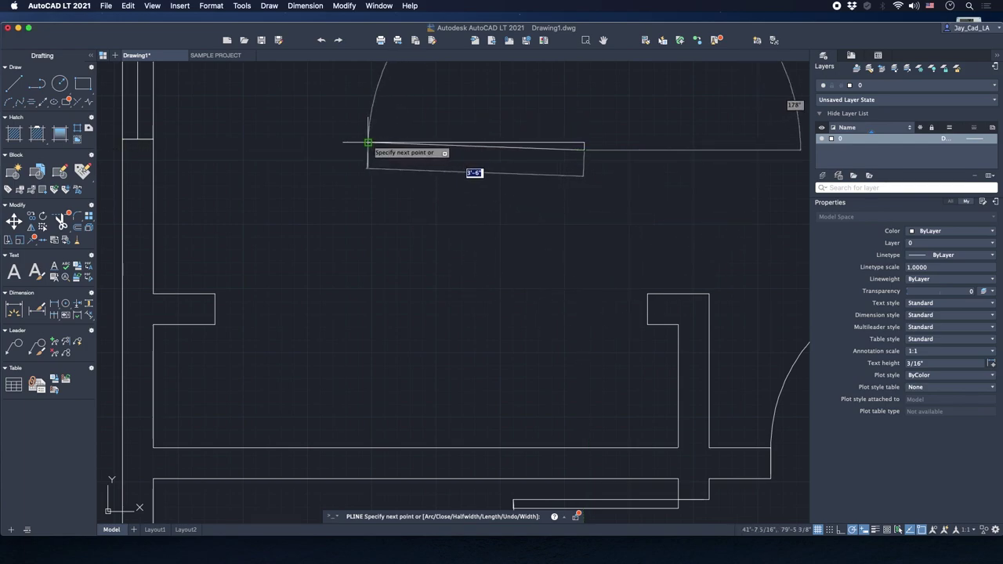
{"action": "scroll", "coordinate": [367, 141], "scroll_direction": "up", "scroll_amount": 5}
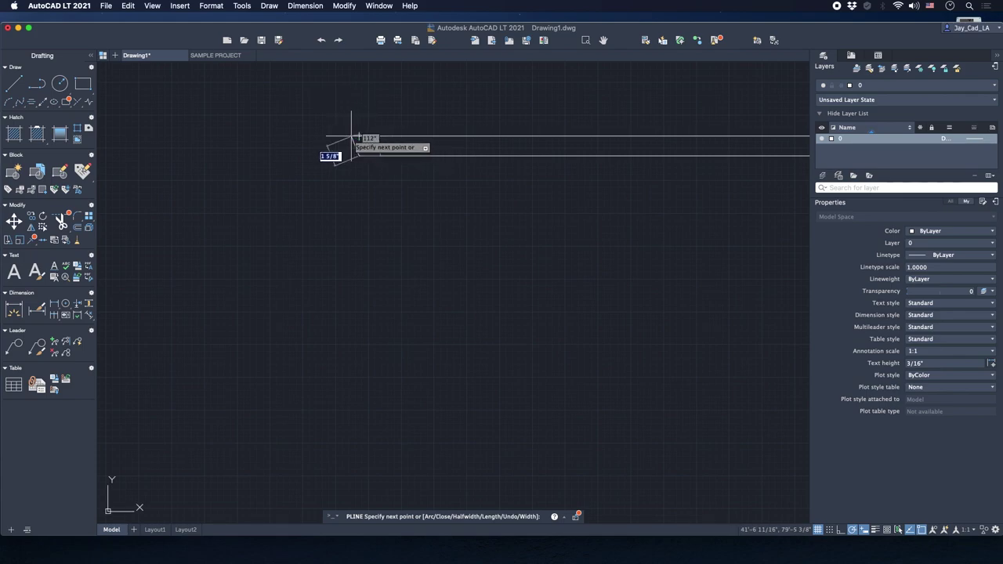
{"action": "scroll", "coordinate": [329, 169], "scroll_direction": "down", "scroll_amount": 4}
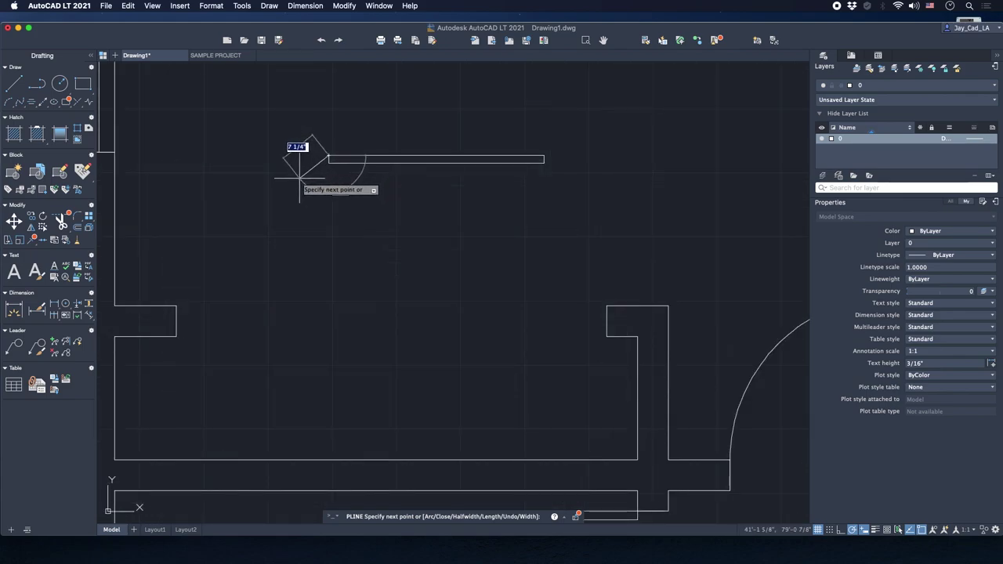
{"action": "key", "text": "Return"}
{"action": "middle_click_drag", "start_coordinate": [316, 165], "coordinate": [330, 175]}
Move the thin rectangle into the wall opening and seat it against the wall edge.
{"action": "left_click", "coordinate": [468, 140]}
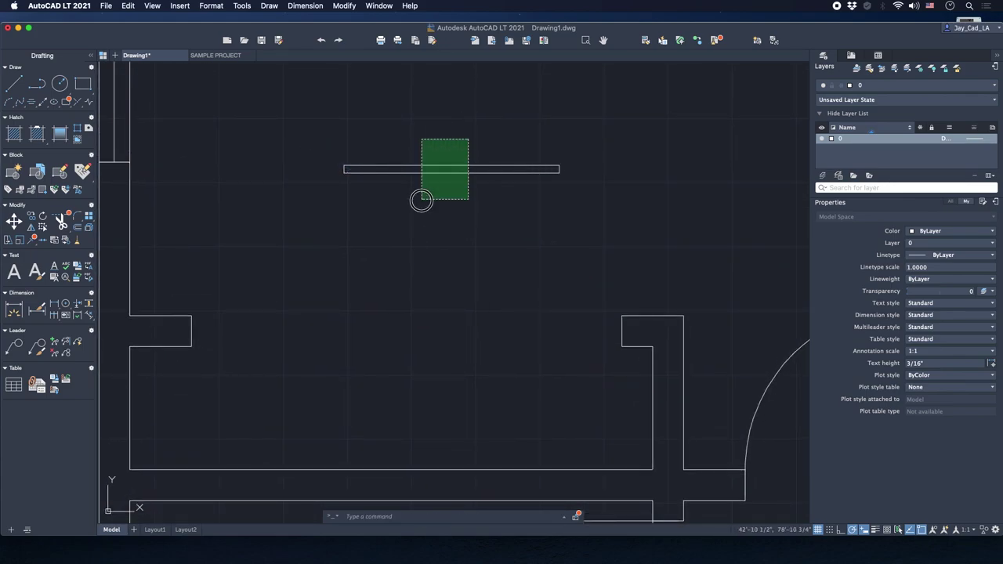
{"action": "left_click", "coordinate": [420, 200]}
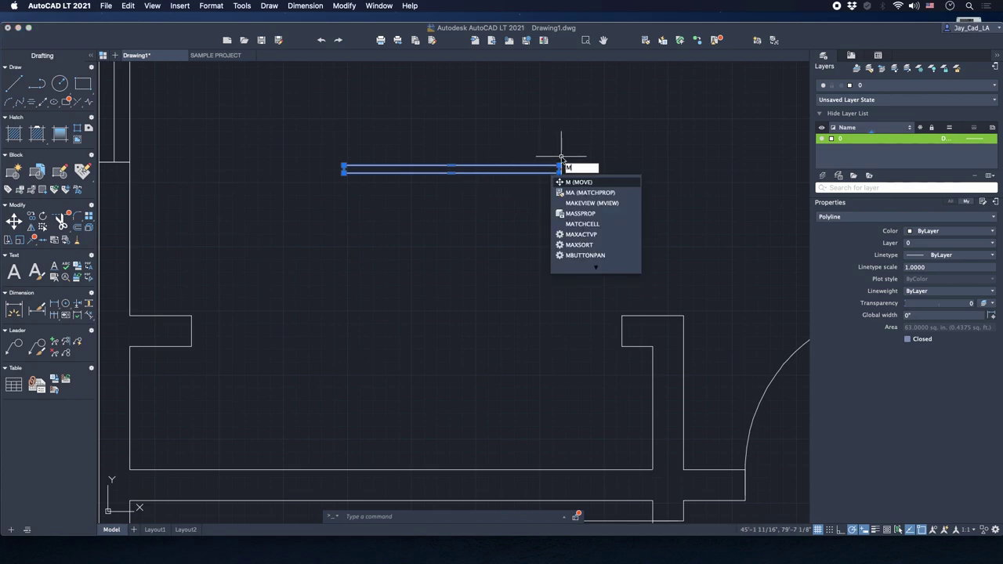
{"action": "key", "text": "Return"}
{"action": "left_click", "coordinate": [561, 169]}
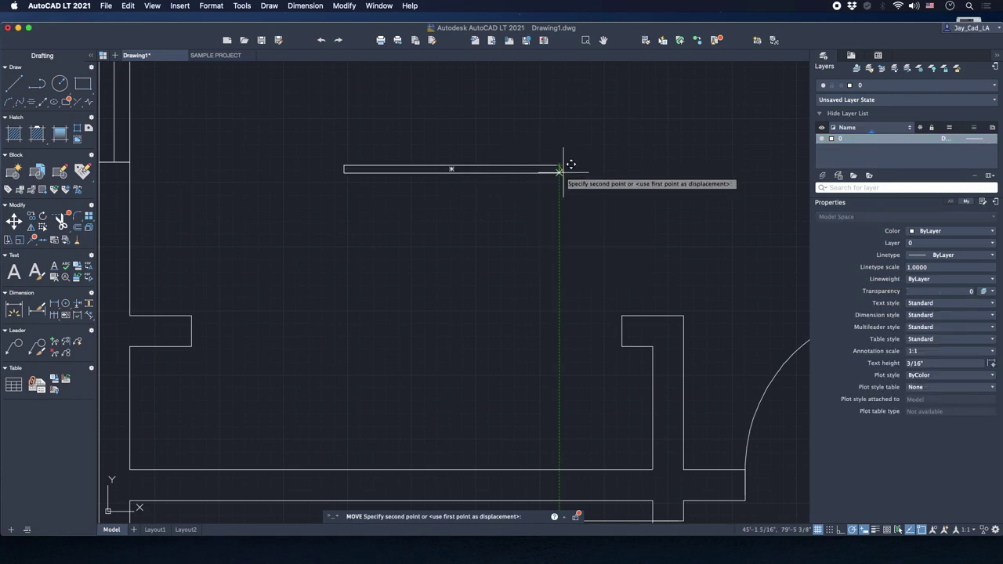
{"action": "scroll", "coordinate": [620, 288], "scroll_direction": "up", "scroll_amount": 5}
{"action": "left_click", "coordinate": [634, 338]}
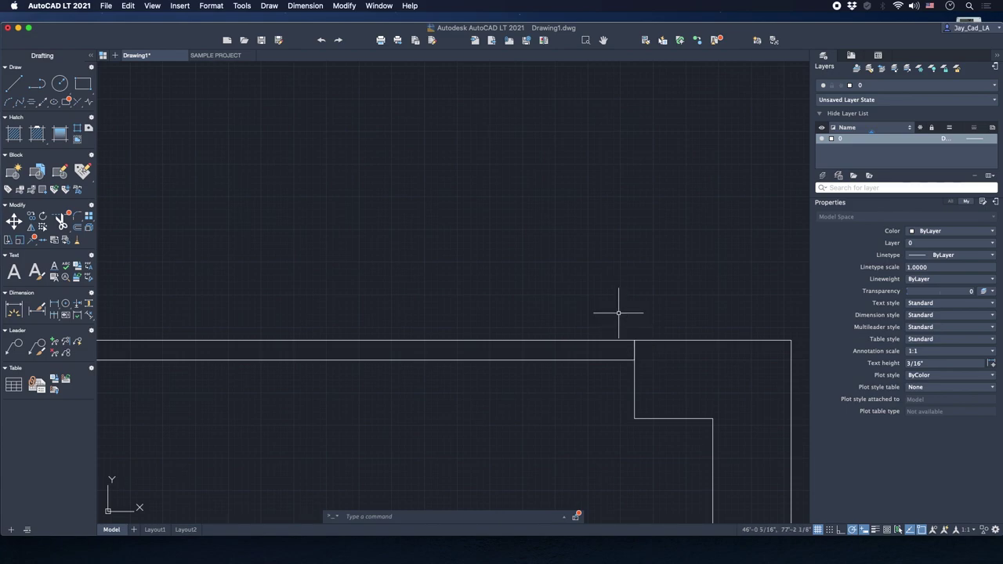
{"action": "left_click", "coordinate": [591, 369]}
{"action": "left_click", "coordinate": [591, 369]}
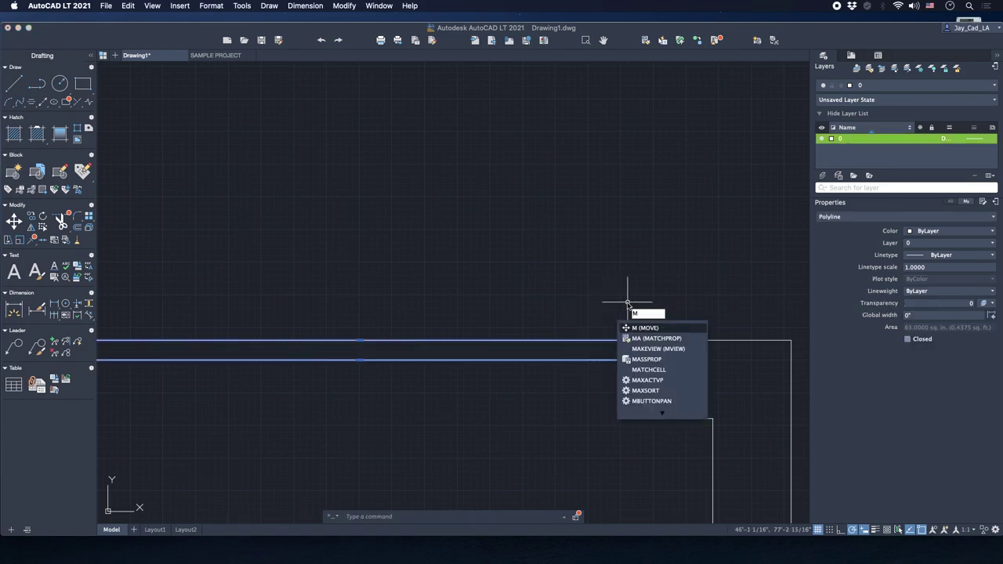
{"action": "type", "text": "M"}
{"action": "key", "text": "Return"}
{"action": "left_click", "coordinate": [641, 332]}
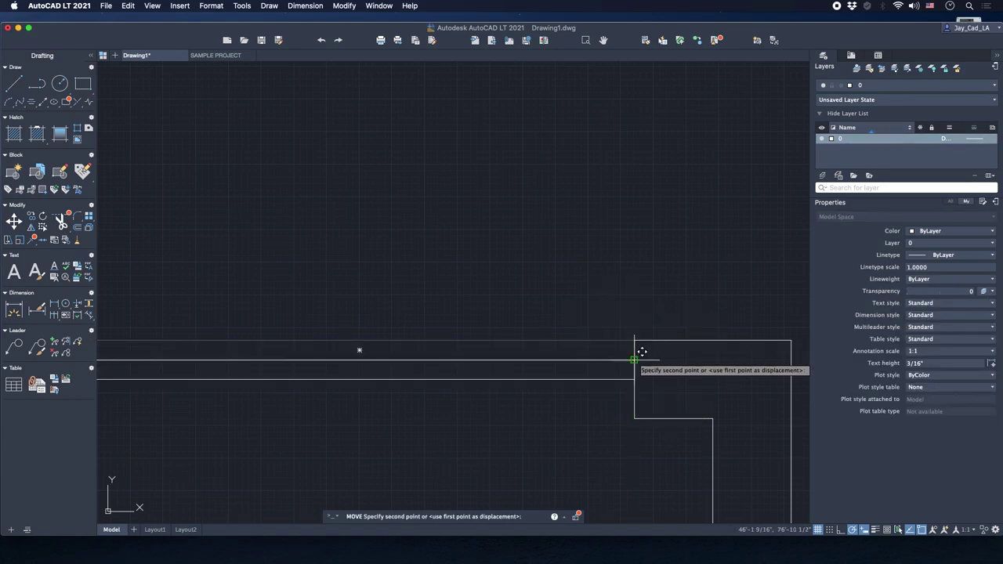
{"action": "left_click", "coordinate": [641, 349]}
{"action": "scroll", "coordinate": [597, 349], "scroll_direction": "down", "scroll_amount": 3}
Copy the pane rectangle with CO to create a second pane.
{"action": "left_click", "coordinate": [585, 340]}
{"action": "left_click", "coordinate": [544, 381]}
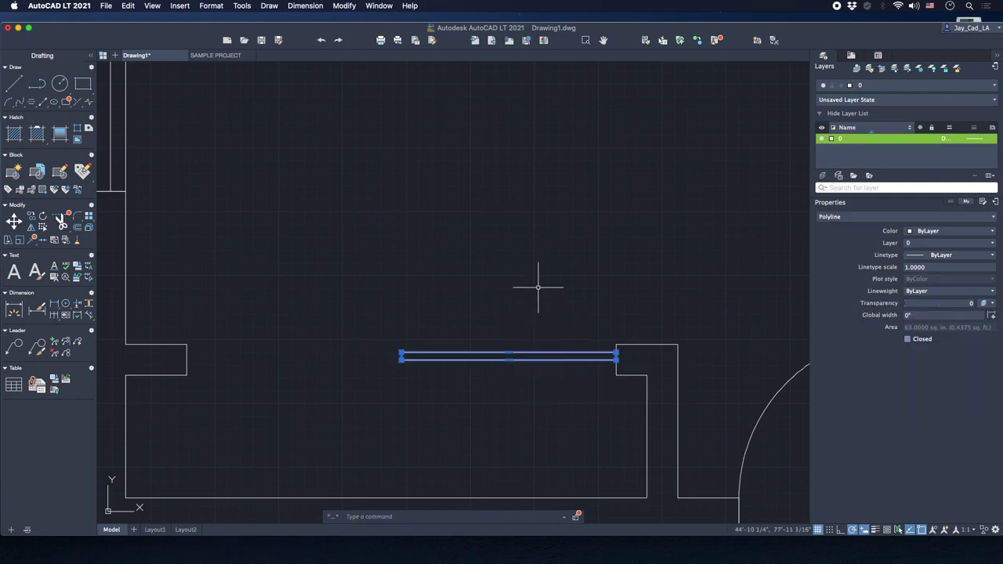
{"action": "type", "text": "C"}
{"action": "type", "text": "O"}
{"action": "key", "text": "Return"}
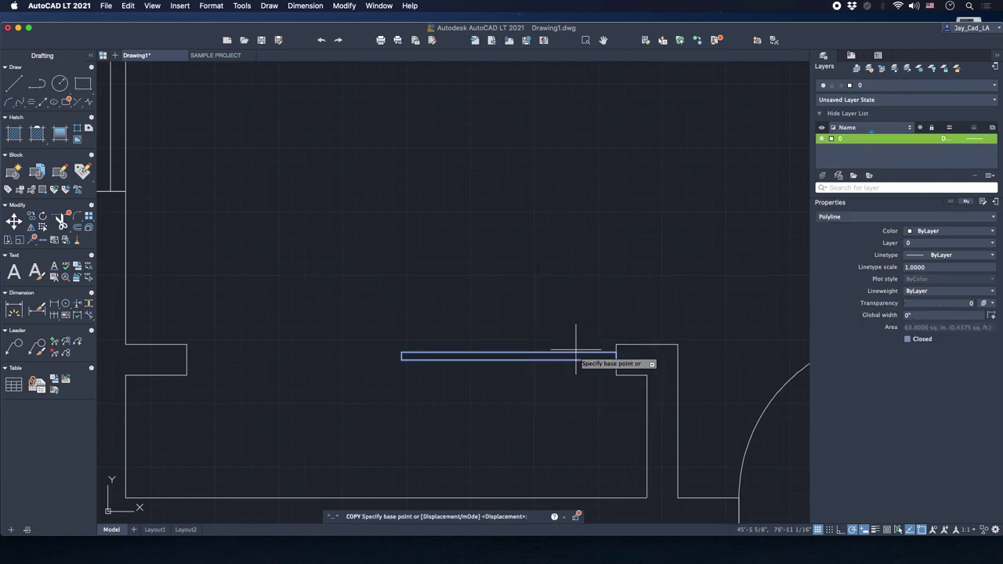
{"action": "scroll", "coordinate": [615, 356], "scroll_direction": "up", "scroll_amount": 5}
{"action": "left_click", "coordinate": [648, 285]}
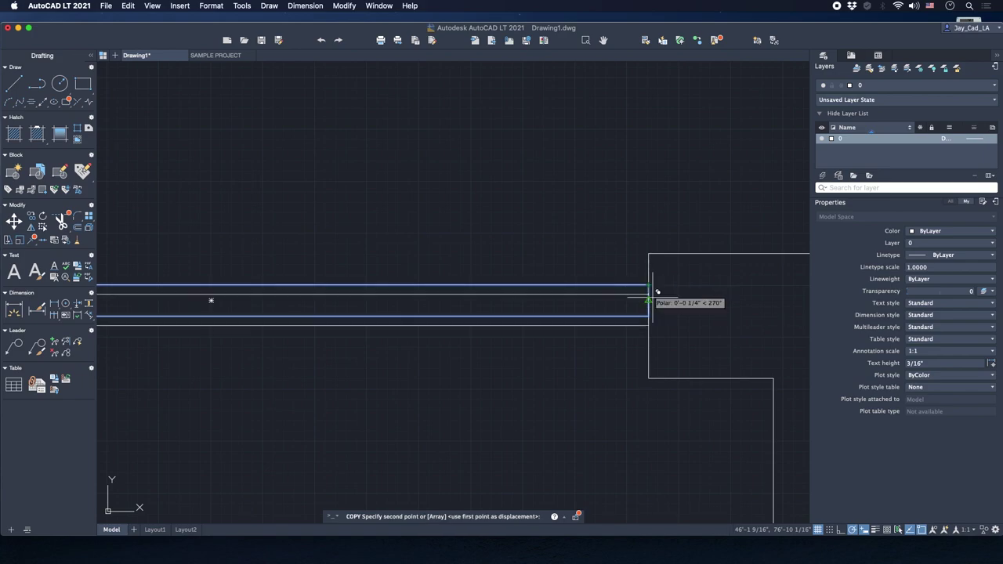
{"action": "scroll", "coordinate": [584, 346], "scroll_direction": "down", "scroll_amount": 4}
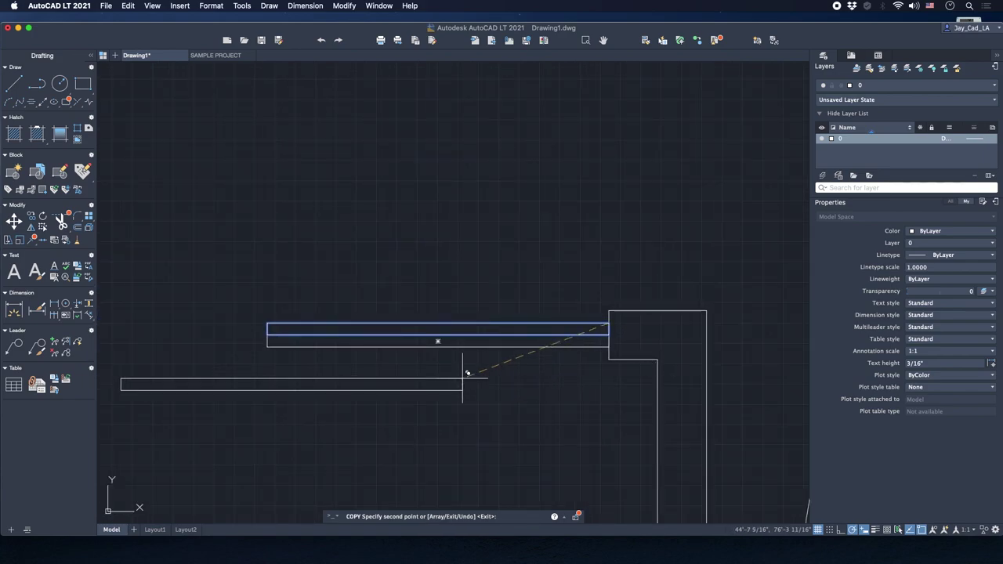
{"action": "key", "text": "Escape"}
{"action": "scroll", "coordinate": [462, 378], "scroll_direction": "down", "scroll_amount": 3}
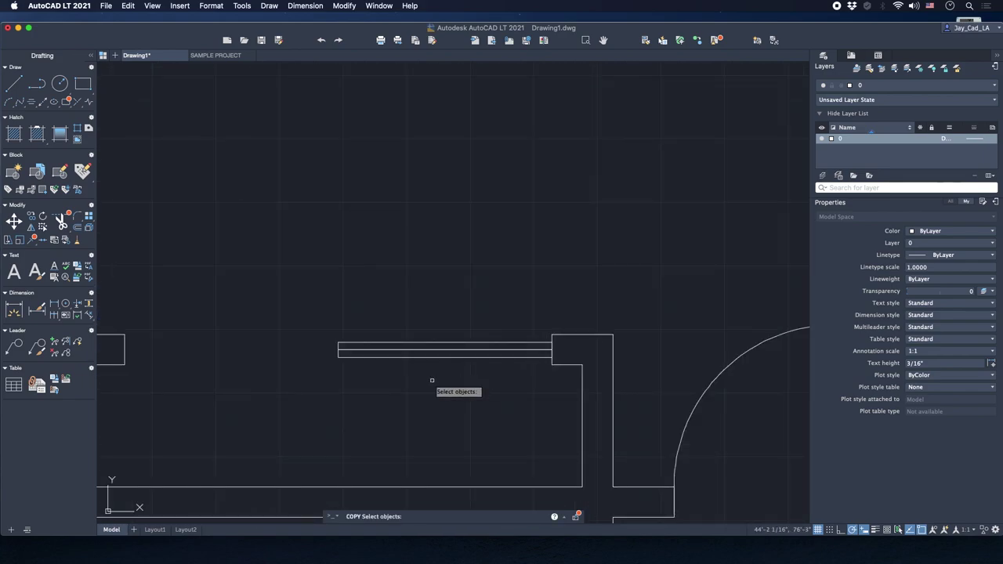
{"action": "middle_click_drag", "start_coordinate": [433, 373], "coordinate": [528, 338]}
Slide the copied pane left so the two panes are staggered.
{"action": "left_click", "coordinate": [524, 323]}
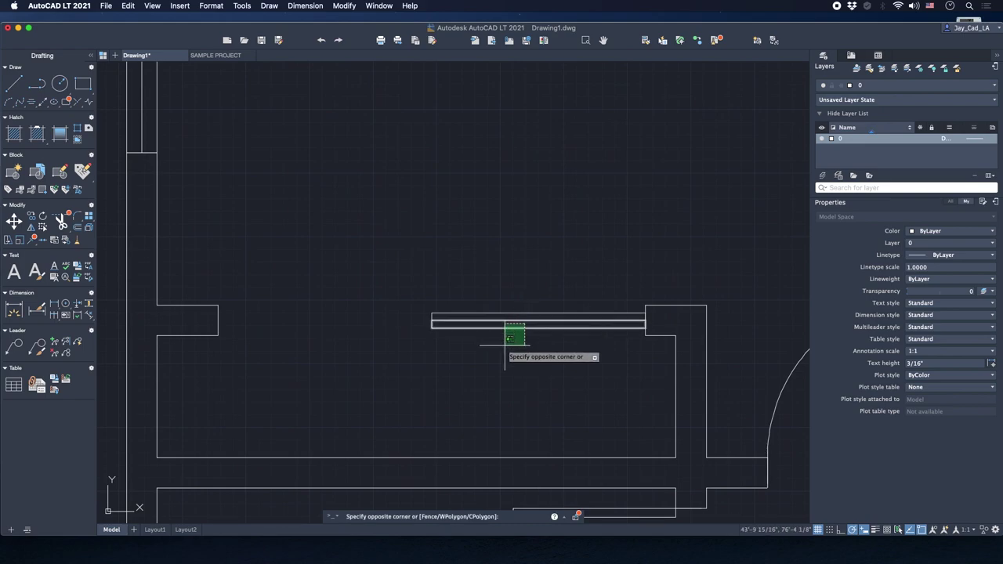
{"action": "left_click", "coordinate": [506, 342]}
{"action": "type", "text": "M"}
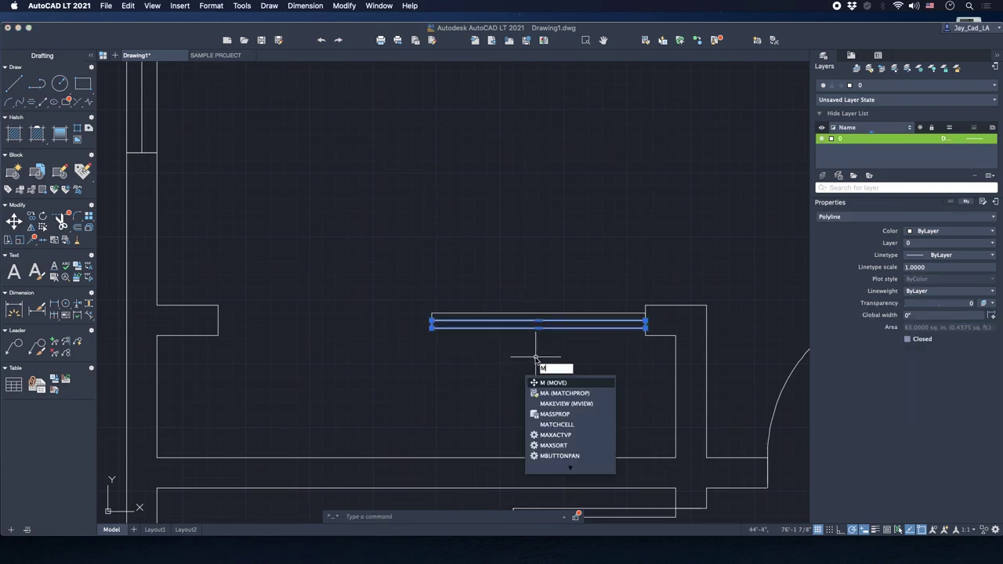
{"action": "key", "text": "Return"}
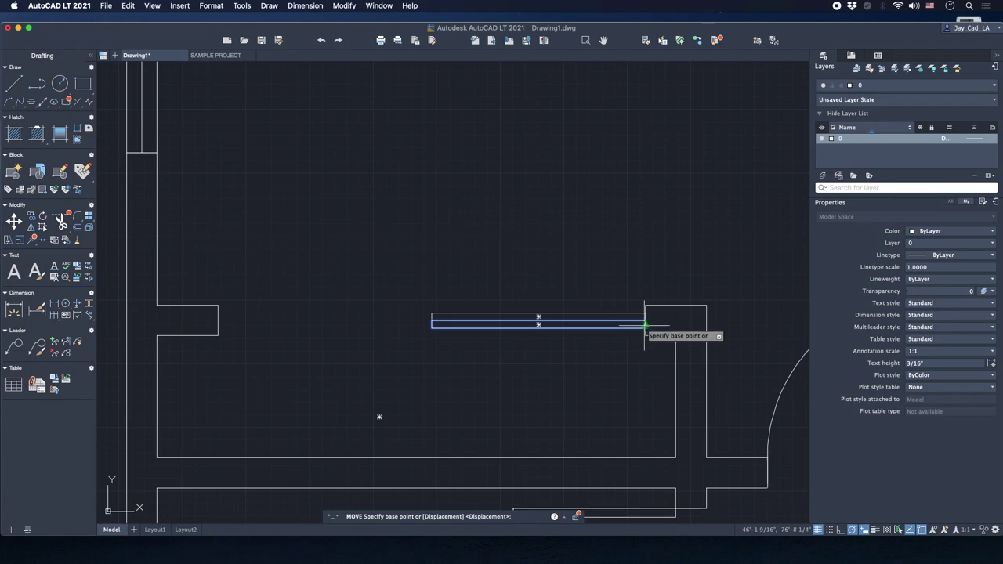
{"action": "left_click", "coordinate": [643, 322]}
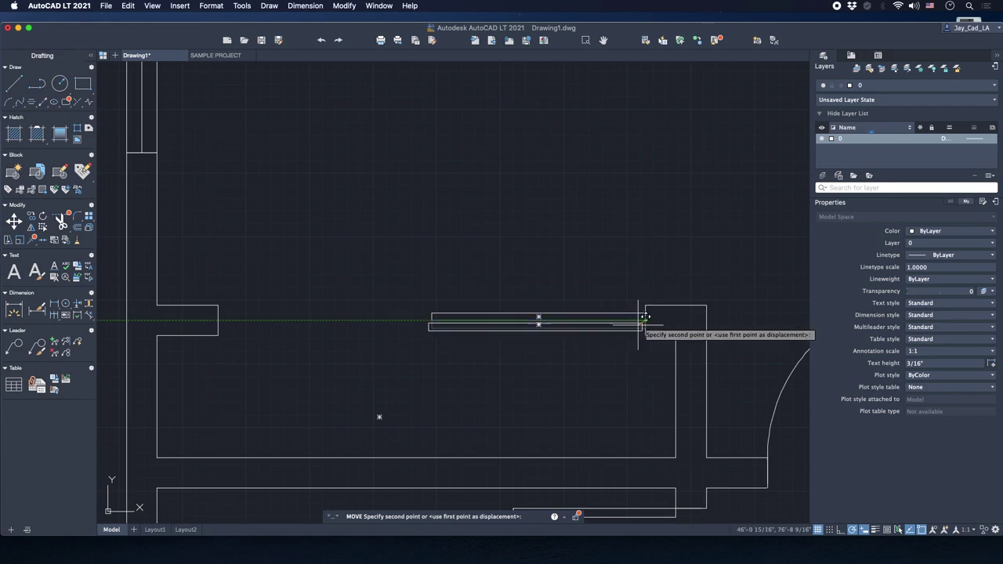
{"action": "scroll", "coordinate": [584, 336], "scroll_direction": "up", "scroll_amount": 2}
{"action": "left_click", "coordinate": [510, 300]}
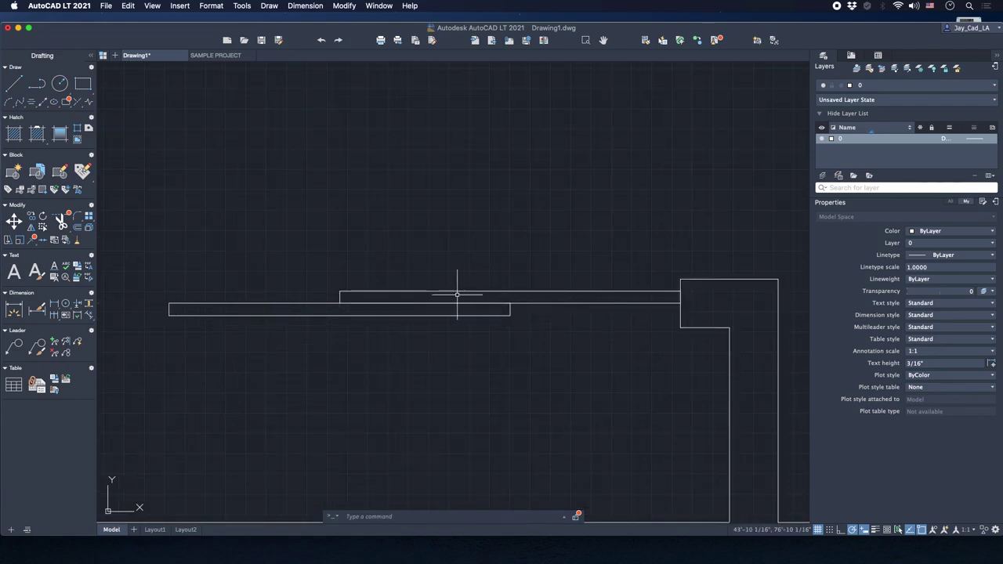
{"action": "scroll", "coordinate": [459, 284], "scroll_direction": "down", "scroll_amount": 4}
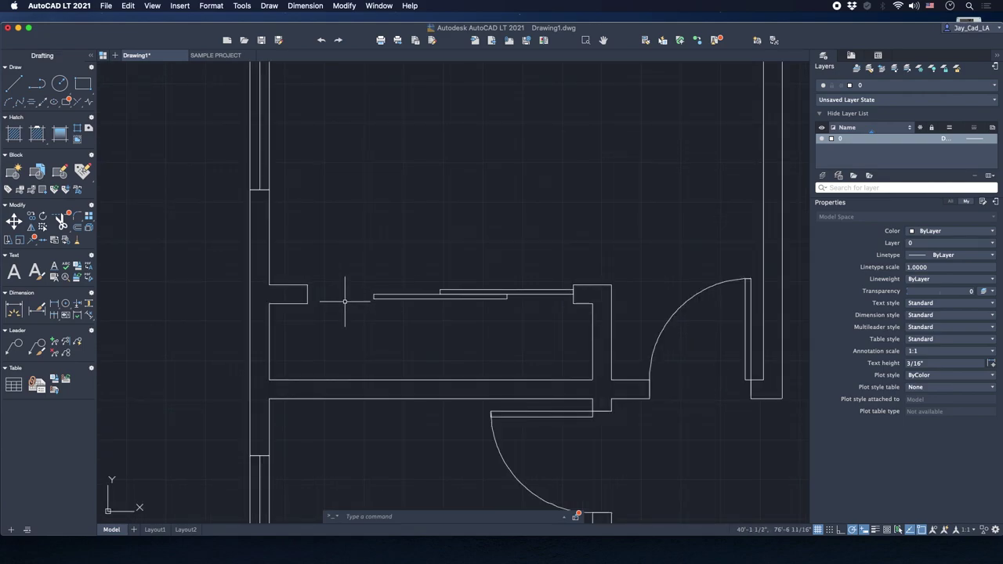
Copy both window panes into the lower room's wall.
{"action": "scroll", "coordinate": [344, 301], "scroll_direction": "down", "scroll_amount": 2}
{"action": "scroll", "coordinate": [382, 268], "scroll_direction": "up", "scroll_amount": 1}
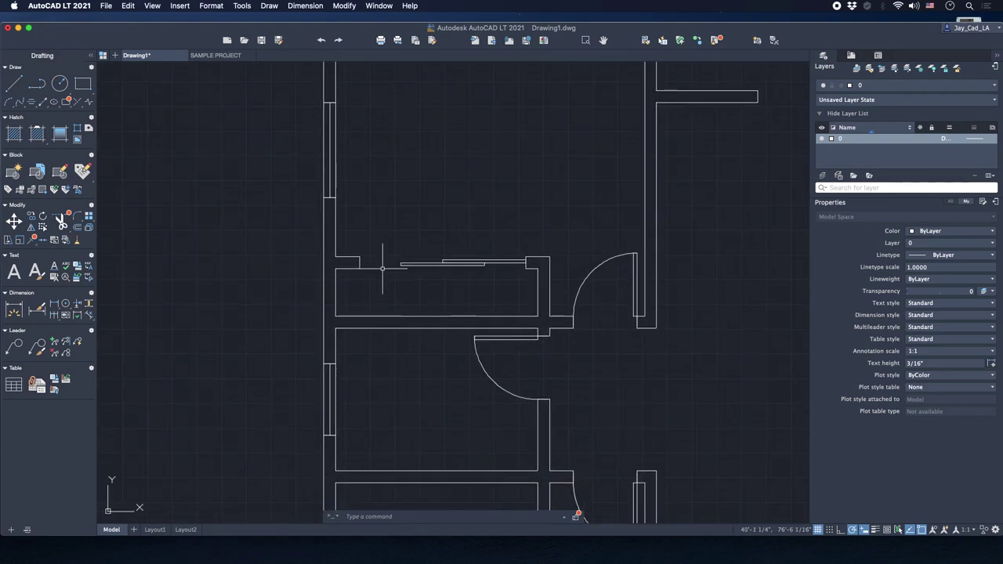
{"action": "scroll", "coordinate": [383, 268], "scroll_direction": "down", "scroll_amount": 2}
{"action": "scroll", "coordinate": [385, 314], "scroll_direction": "up", "scroll_amount": 3}
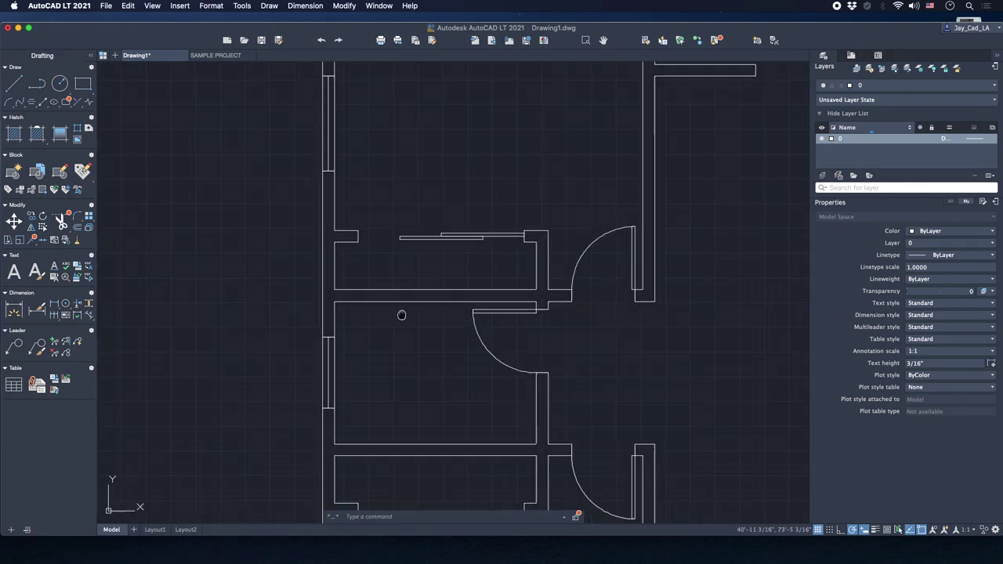
{"action": "left_click", "coordinate": [508, 192]}
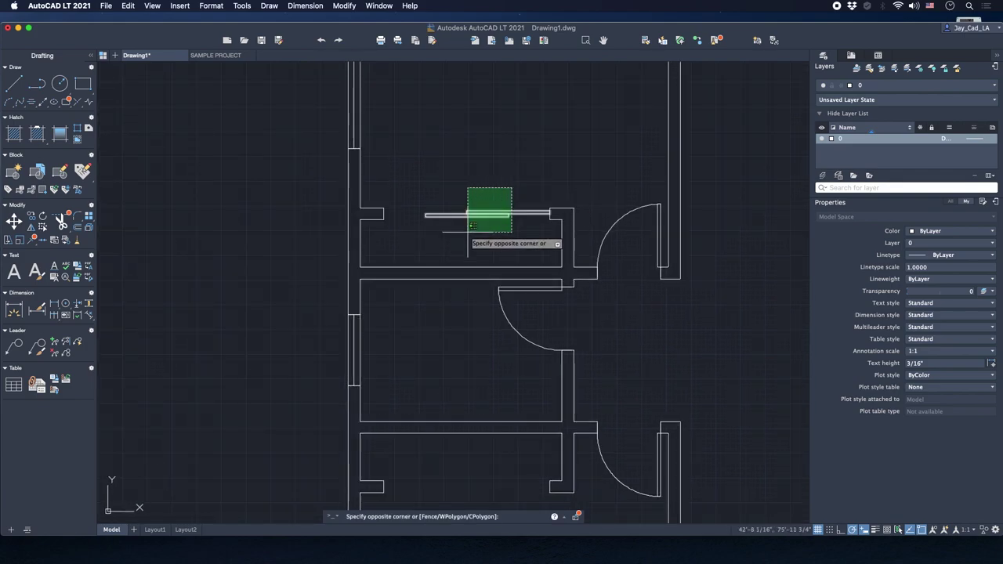
{"action": "left_click", "coordinate": [466, 230]}
{"action": "scroll", "coordinate": [466, 230], "scroll_direction": "down", "scroll_amount": 2}
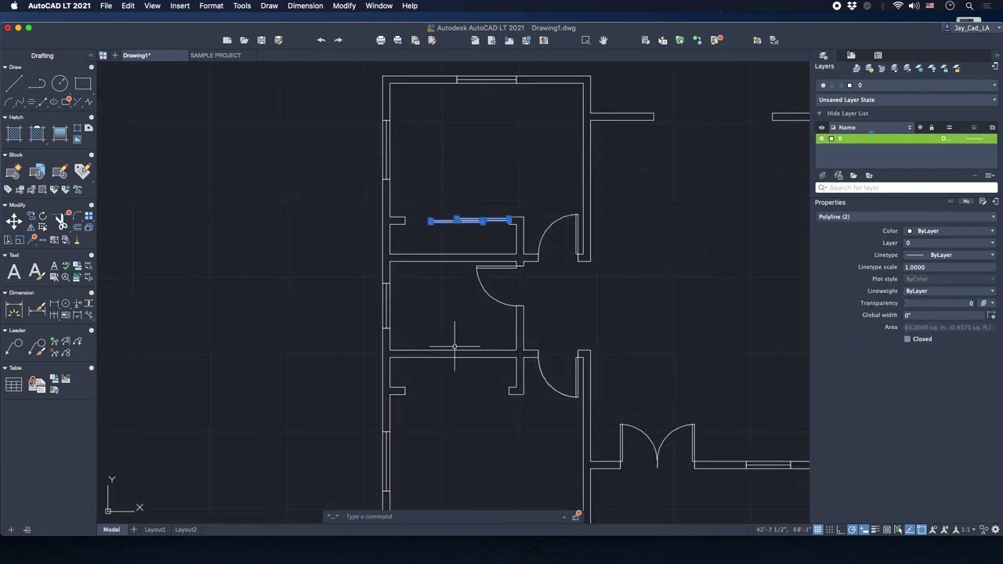
{"action": "type", "text": "co"}
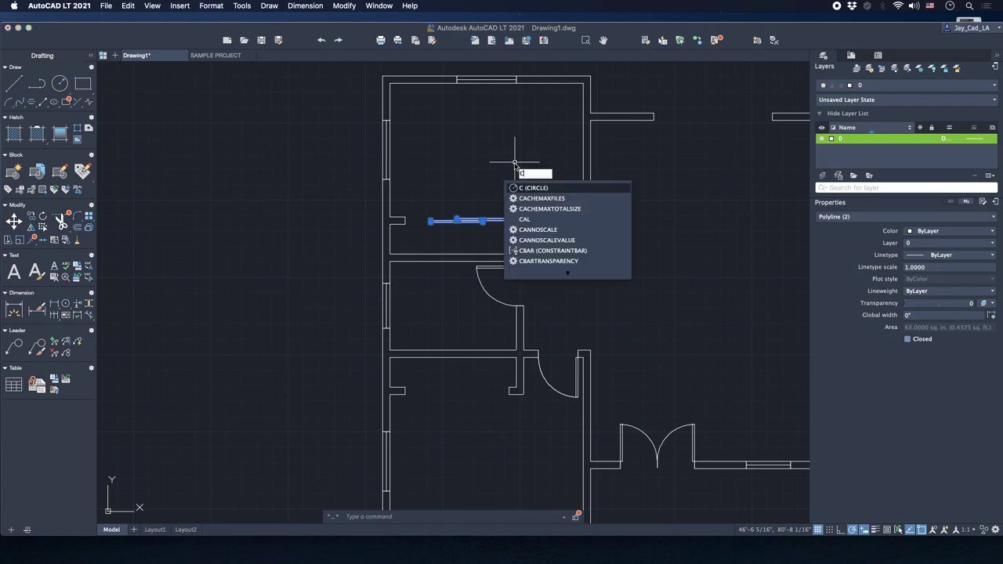
{"action": "key", "text": "Return"}
{"action": "scroll", "coordinate": [515, 225], "scroll_direction": "up", "scroll_amount": 3}
{"action": "scroll", "coordinate": [515, 226], "scroll_direction": "up", "scroll_amount": 2}
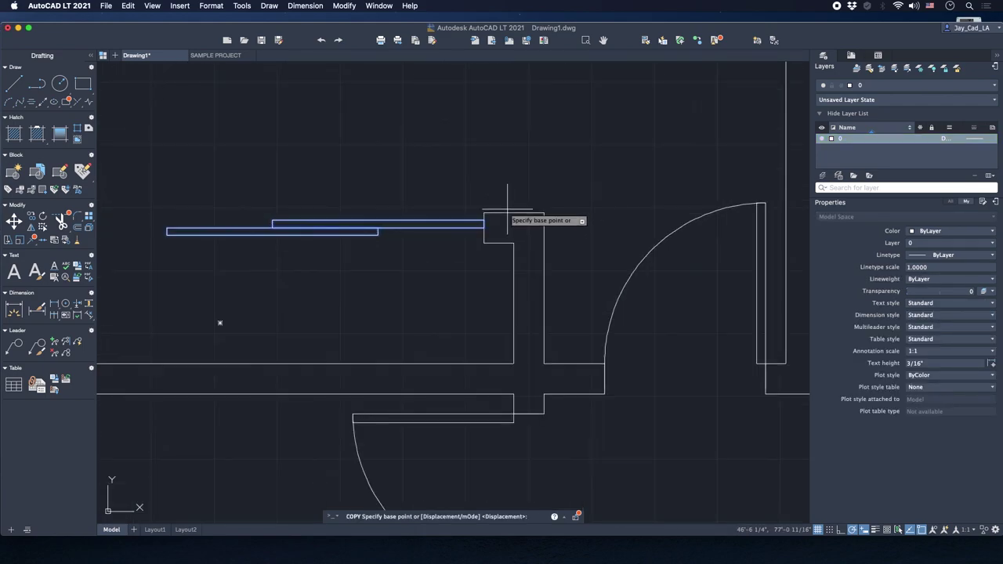
{"action": "left_click", "coordinate": [496, 242]}
{"action": "scroll", "coordinate": [484, 243], "scroll_direction": "down", "scroll_amount": 3}
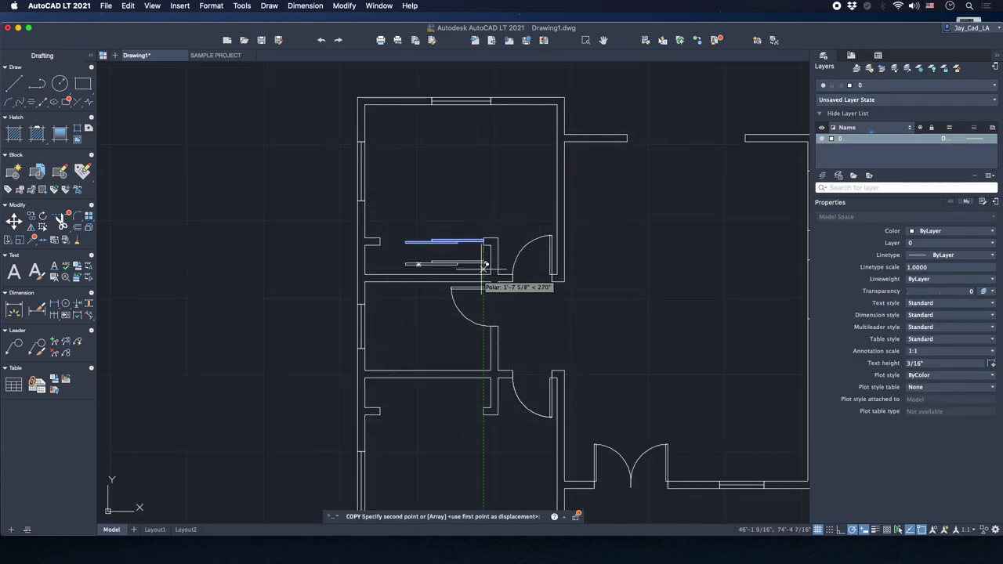
{"action": "scroll", "coordinate": [486, 407], "scroll_direction": "up", "scroll_amount": 3}
{"action": "left_click", "coordinate": [493, 407]}
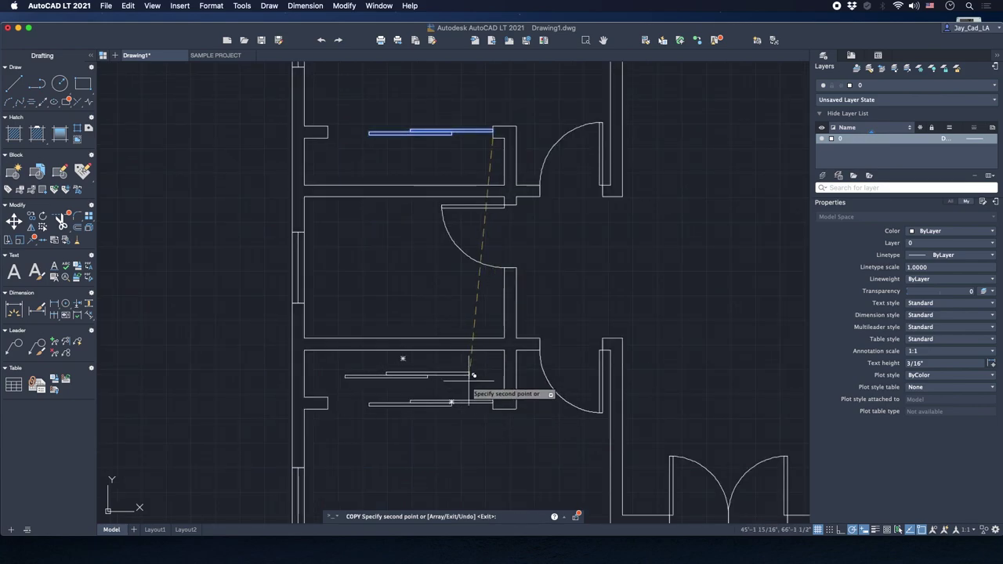
{"action": "key", "text": "Return"}
Mirror the copied window about a vertical line through the wall midpoint.
{"action": "middle_click_drag", "start_coordinate": [470, 373], "coordinate": [584, 301]}
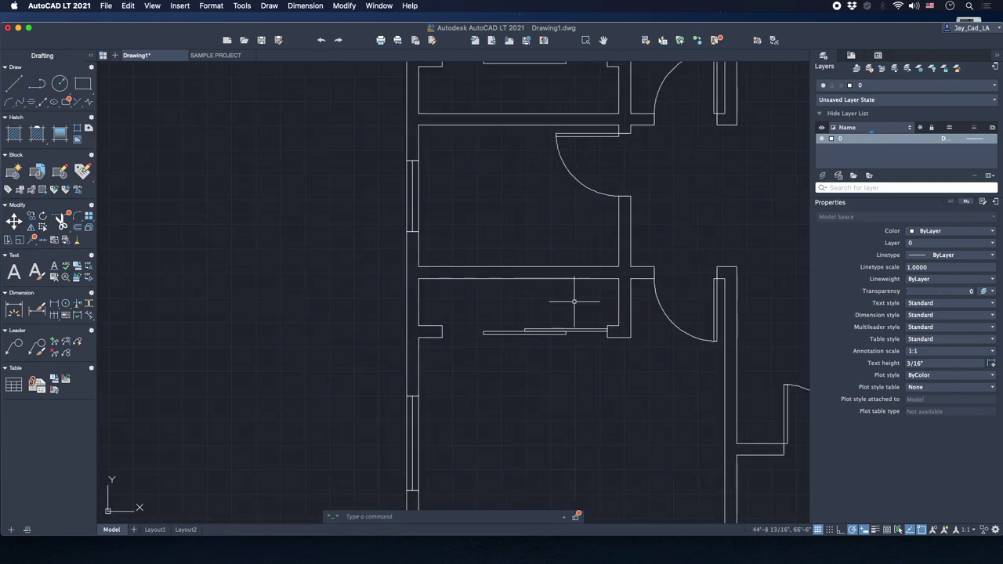
{"action": "left_click", "coordinate": [604, 306]}
{"action": "left_click", "coordinate": [531, 342]}
{"action": "type", "text": "mir"}
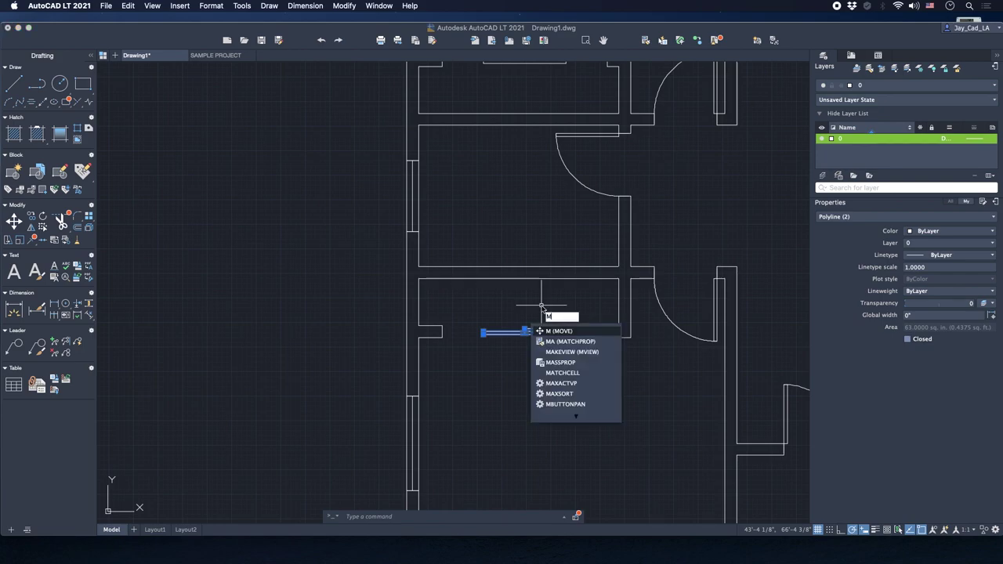
{"action": "key", "text": "Return"}
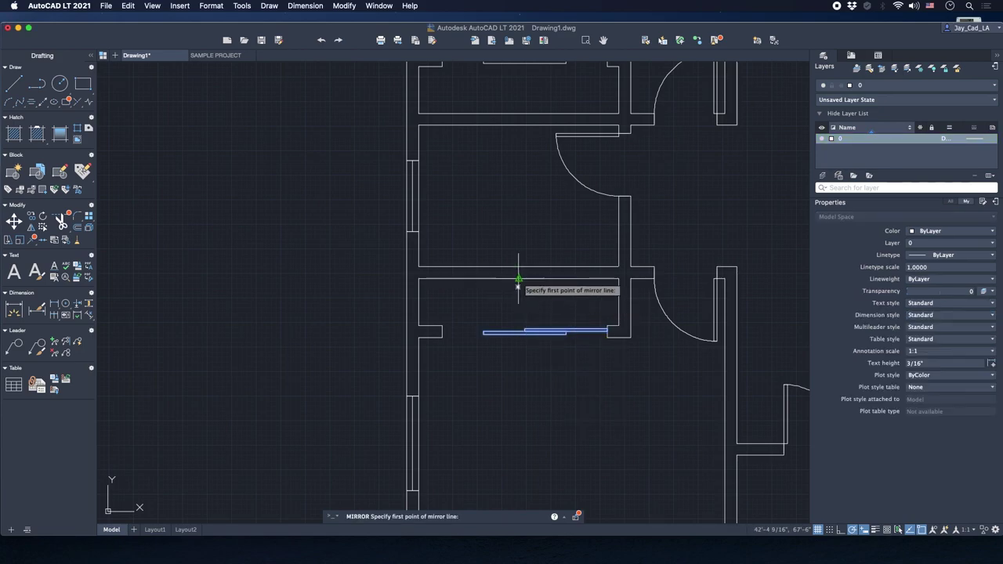
{"action": "left_click", "coordinate": [519, 279]}
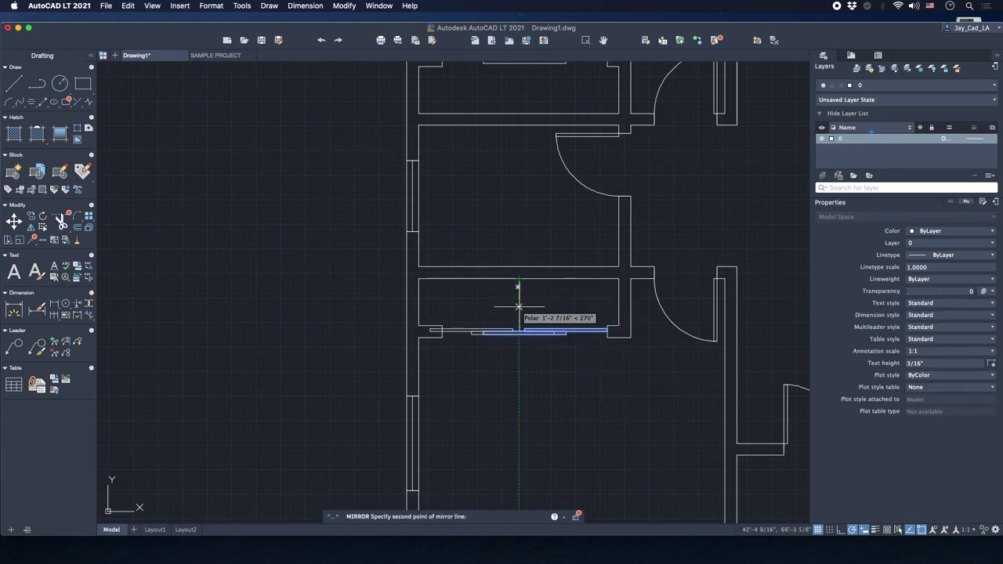
{"action": "left_click", "coordinate": [518, 306]}
{"action": "key", "text": "Return"}
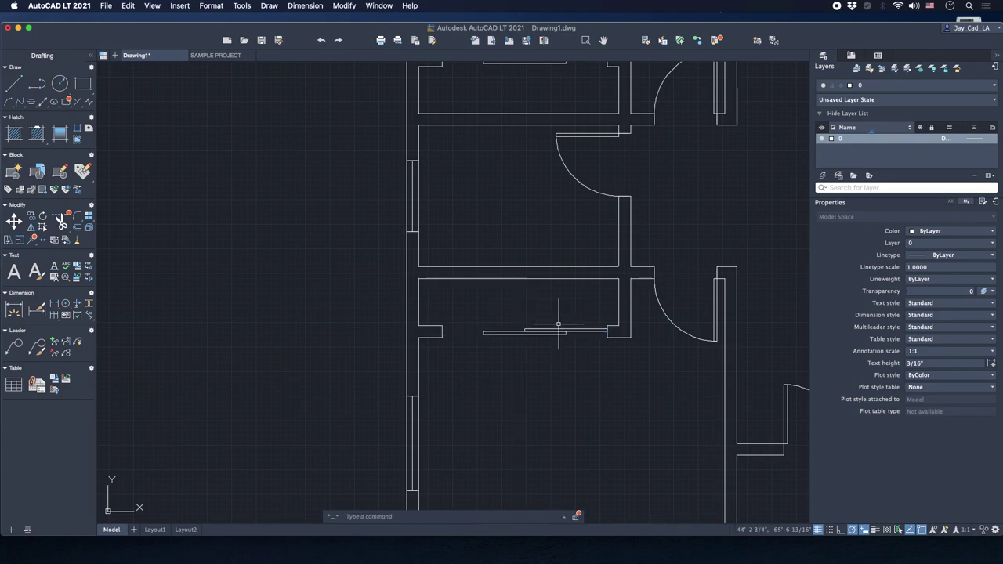
Move the two sill polylines left until they sit flush against the wall edge.
{"action": "scroll", "coordinate": [452, 316], "scroll_direction": "down", "scroll_amount": 3}
{"action": "scroll", "coordinate": [502, 322], "scroll_direction": "up", "scroll_amount": 5}
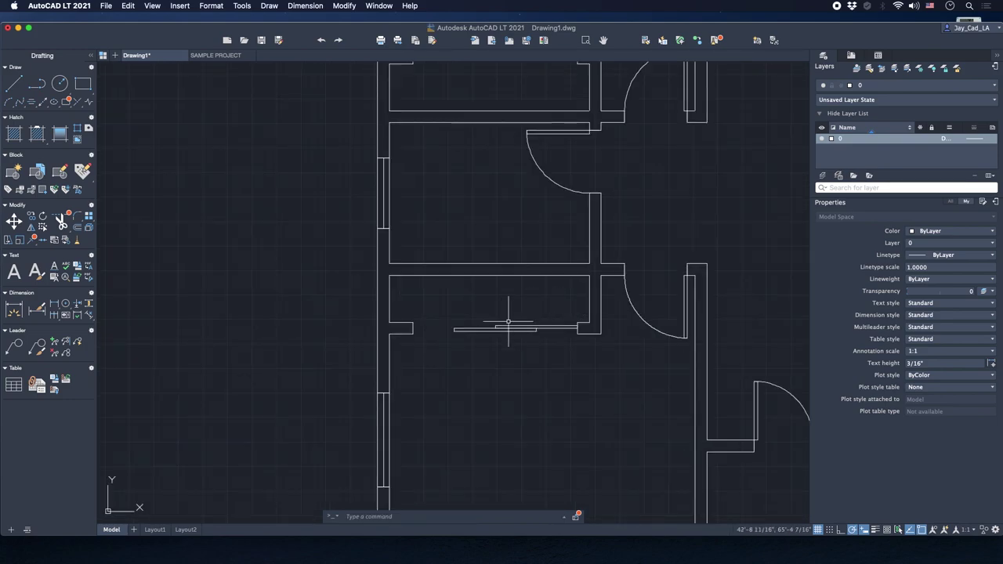
{"action": "left_click", "coordinate": [557, 290]}
{"action": "left_click", "coordinate": [479, 380]}
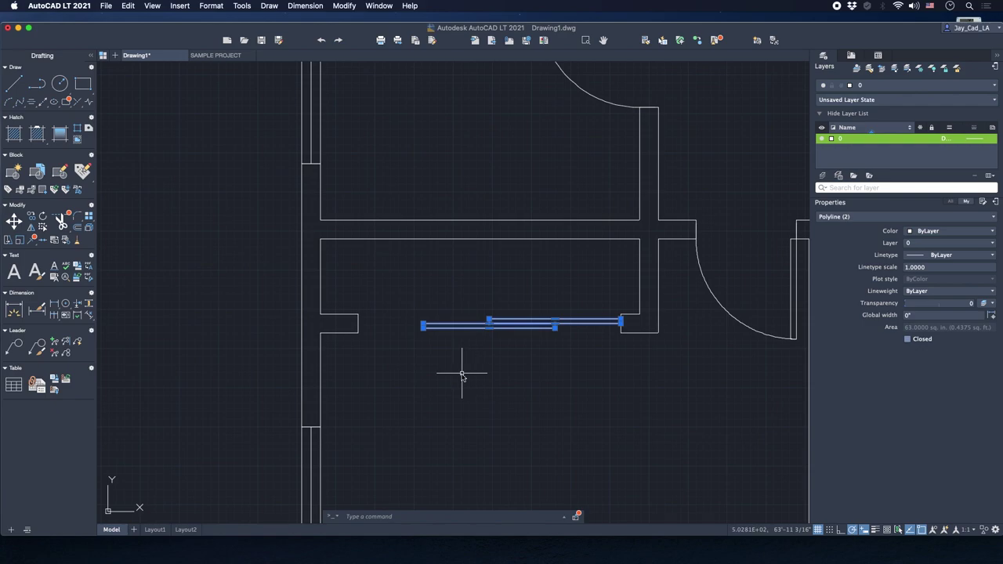
{"action": "type", "text": "M"}
{"action": "key", "text": "Return"}
{"action": "scroll", "coordinate": [450, 356], "scroll_direction": "up", "scroll_amount": 3}
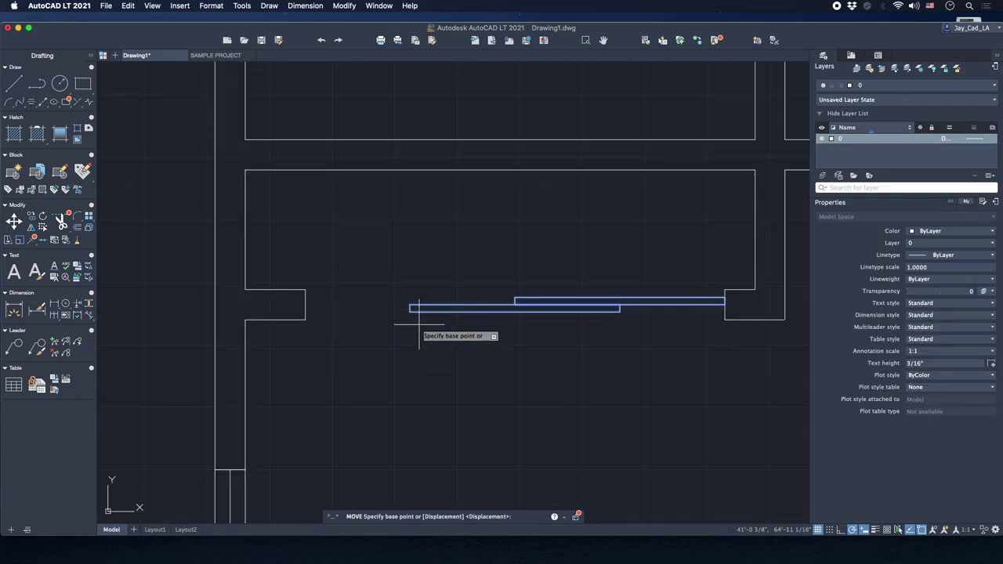
{"action": "left_click", "coordinate": [408, 310]}
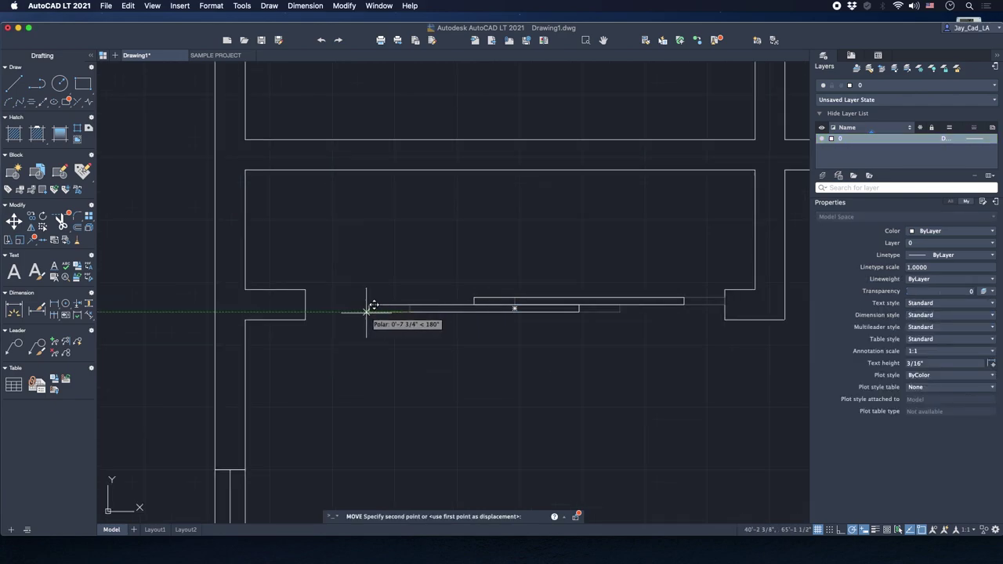
{"action": "left_click", "coordinate": [313, 298]}
{"action": "scroll", "coordinate": [314, 299], "scroll_direction": "down", "scroll_amount": 5}
{"action": "scroll", "coordinate": [421, 297], "scroll_direction": "down", "scroll_amount": 5}
{"action": "middle_click_drag", "start_coordinate": [441, 112], "coordinate": [410, 136]}
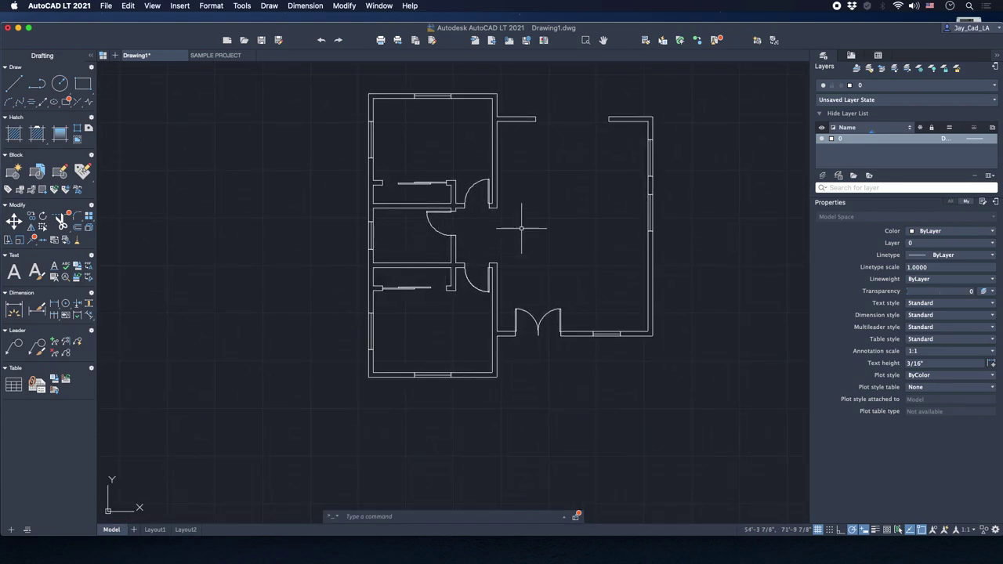
{"action": "middle_click_drag", "start_coordinate": [521, 228], "coordinate": [485, 284]}
{"action": "scroll", "coordinate": [533, 171], "scroll_direction": "up", "scroll_amount": 2}
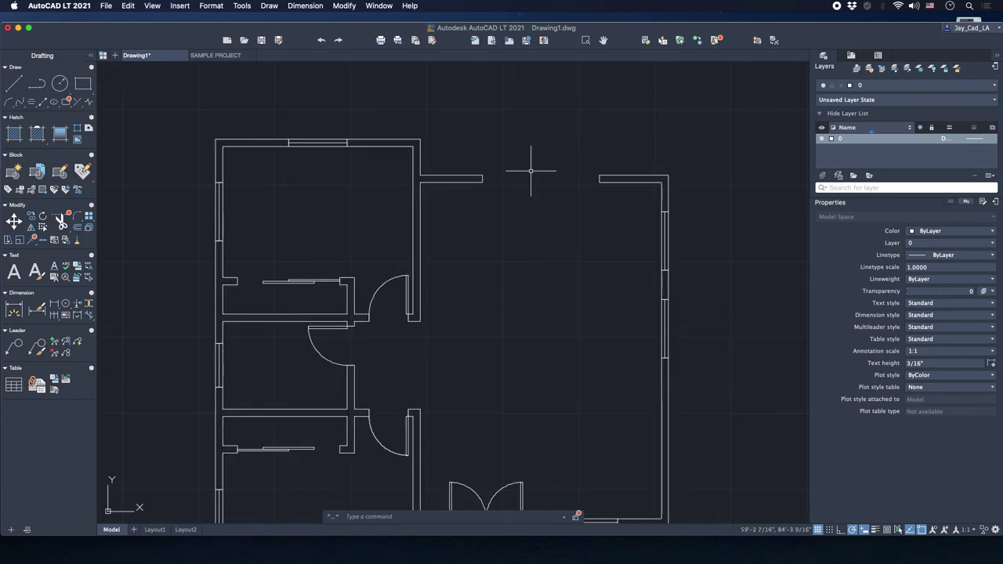
{"action": "scroll", "coordinate": [579, 157], "scroll_direction": "up", "scroll_amount": 2}
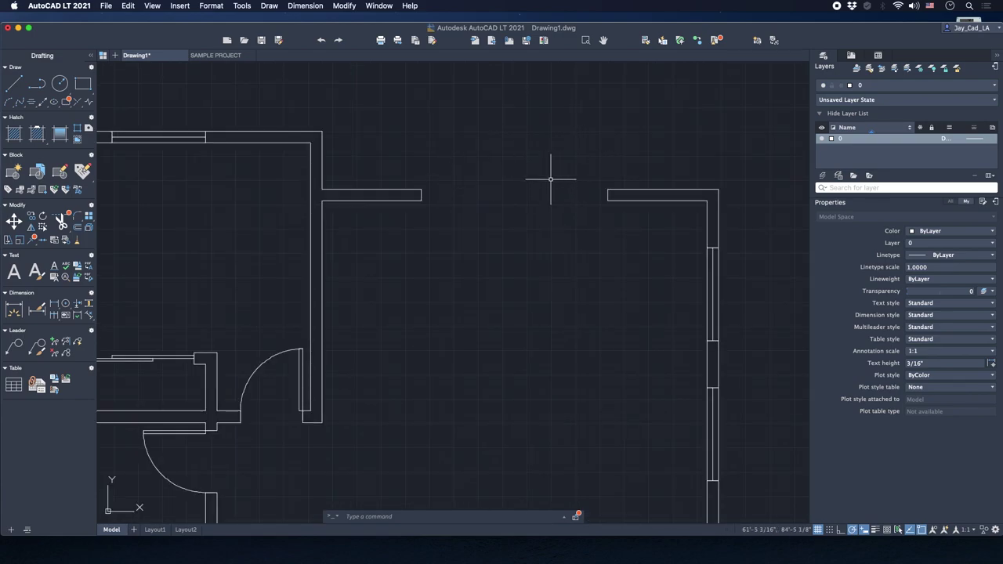
{"action": "left_click", "coordinate": [241, 6]}
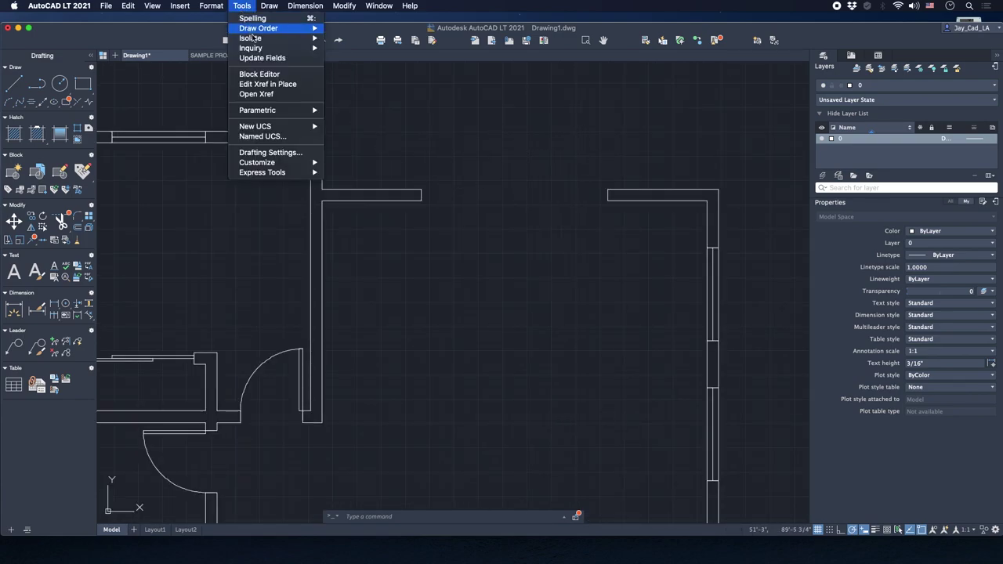
{"action": "mouse_move", "coordinate": [270, 48]}
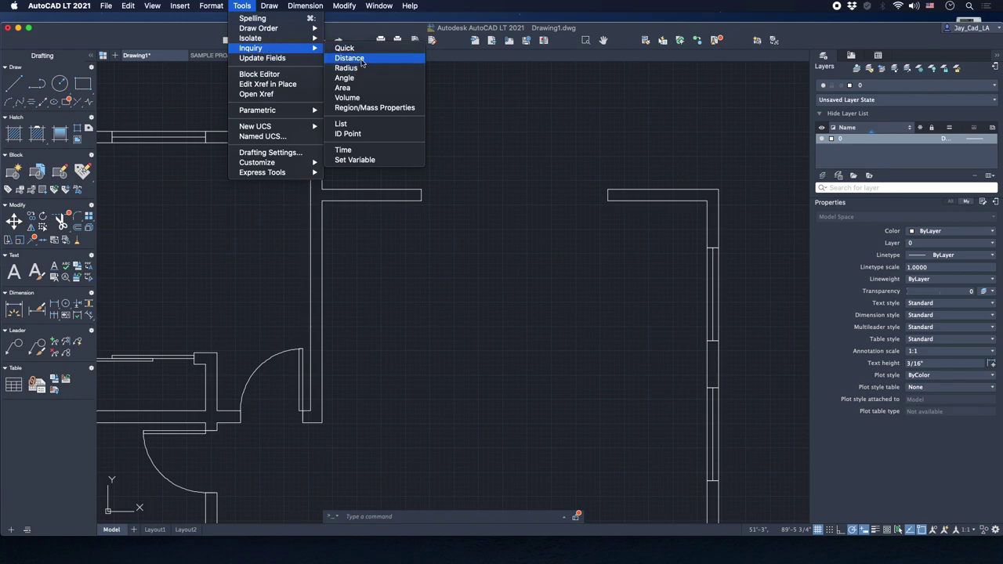
{"action": "left_click", "coordinate": [348, 58]}
{"action": "left_click", "coordinate": [677, 204]}
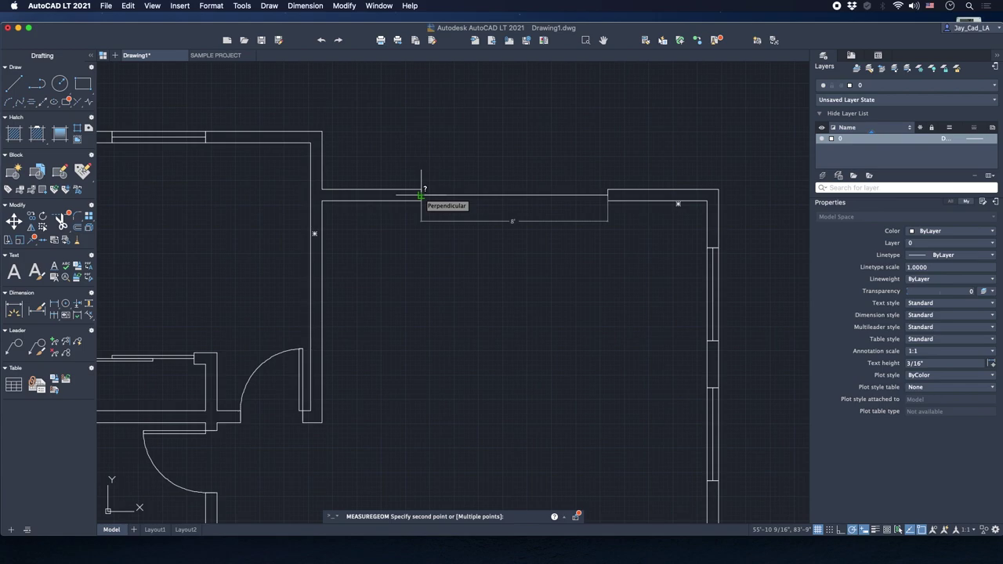
{"action": "left_click", "coordinate": [421, 195]}
{"action": "middle_click_drag", "start_coordinate": [382, 236], "coordinate": [531, 190]}
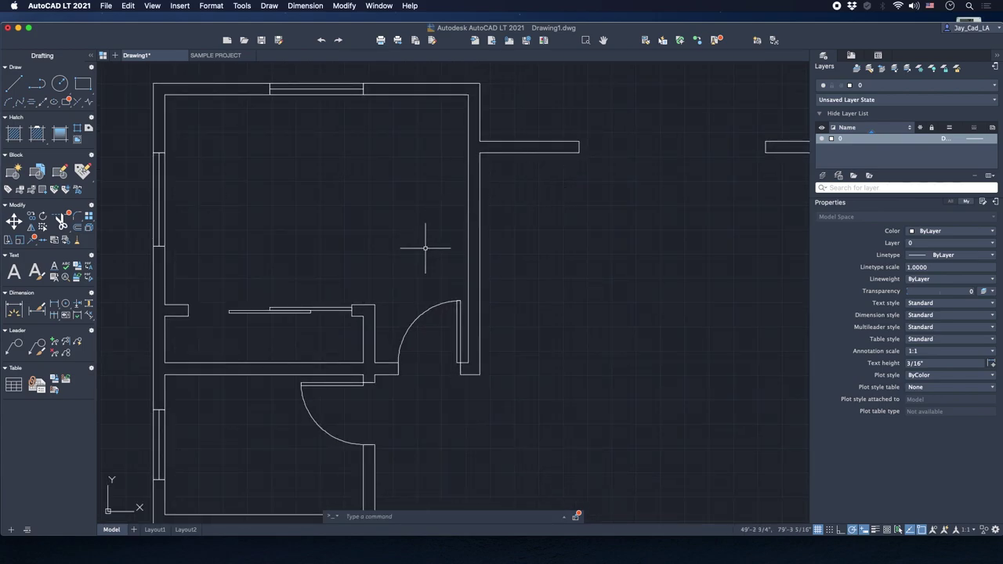
Copy one window sill polyline into the upper room's top wall opening.
{"action": "left_click", "coordinate": [340, 292]}
{"action": "left_click", "coordinate": [325, 328]}
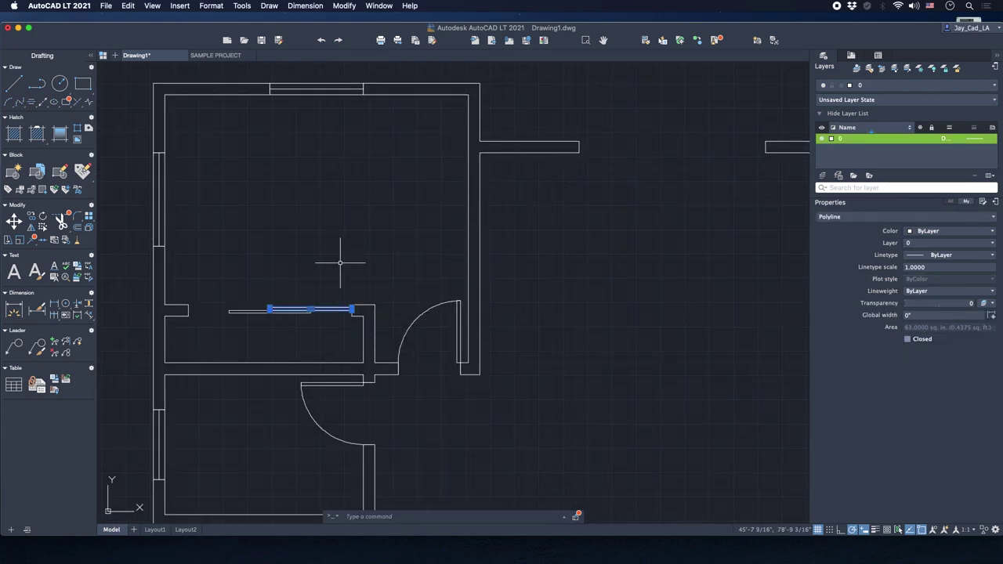
{"action": "type", "text": "CO"}
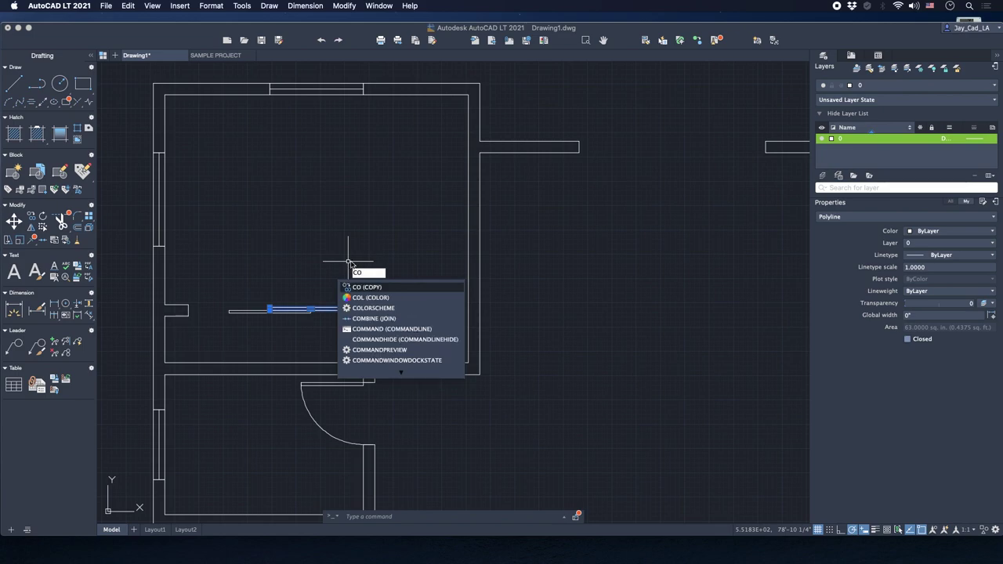
{"action": "key", "text": "Return"}
{"action": "left_click", "coordinate": [356, 293]}
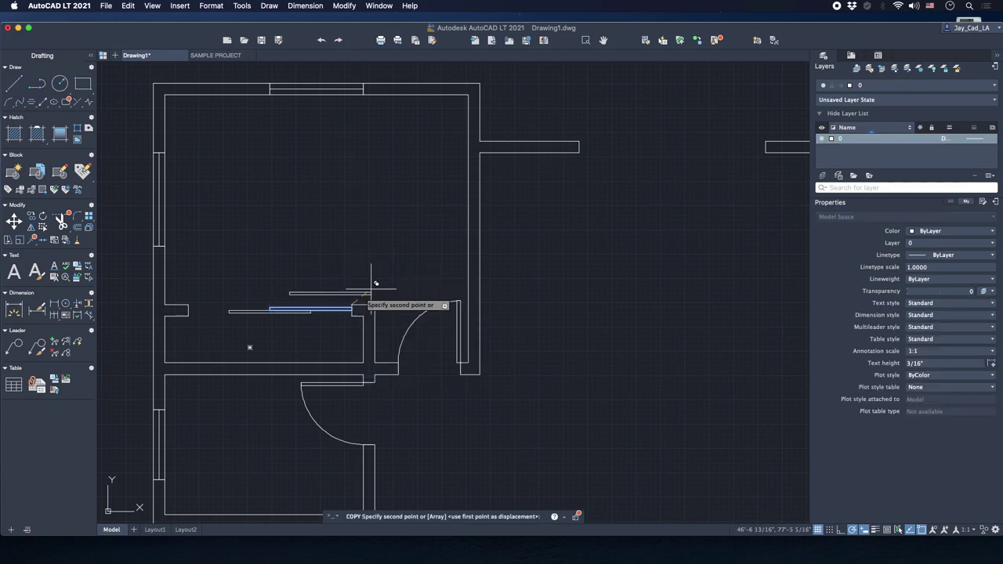
{"action": "scroll", "coordinate": [512, 246], "scroll_direction": "right", "scroll_amount": 5}
{"action": "scroll", "coordinate": [512, 246], "scroll_direction": "up", "scroll_amount": 3}
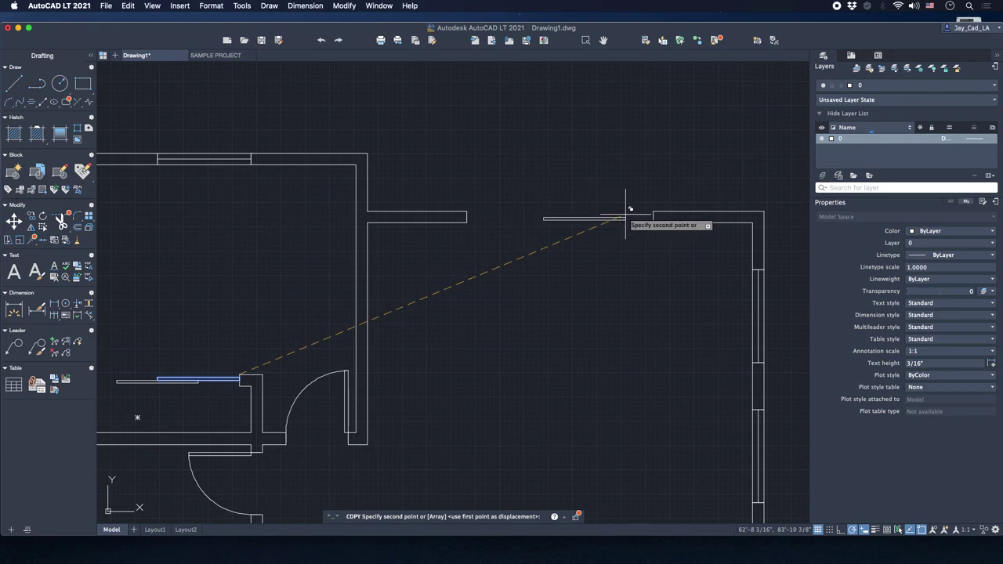
{"action": "left_click", "coordinate": [653, 212]}
{"action": "scroll", "coordinate": [650, 197], "scroll_direction": "up", "scroll_amount": 3}
{"action": "key", "text": "Return"}
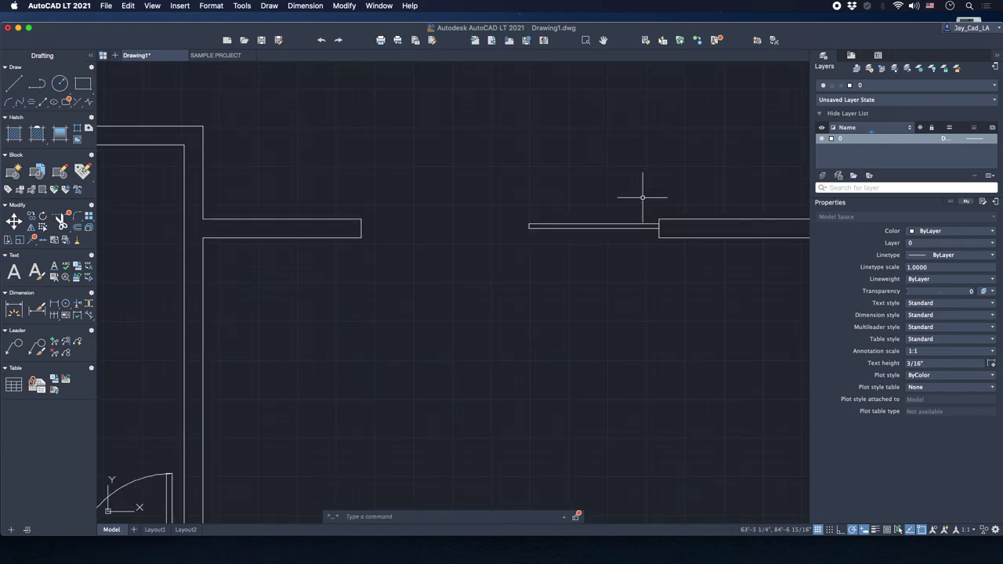
{"action": "scroll", "coordinate": [627, 202], "scroll_direction": "up", "scroll_amount": 2}
Stretch the copied sill's left end by 6 using its grip.
{"action": "left_click", "coordinate": [592, 230]}
{"action": "scroll", "coordinate": [470, 313], "scroll_direction": "right", "scroll_amount": 4}
{"action": "scroll", "coordinate": [400, 304], "scroll_direction": "up", "scroll_amount": 2}
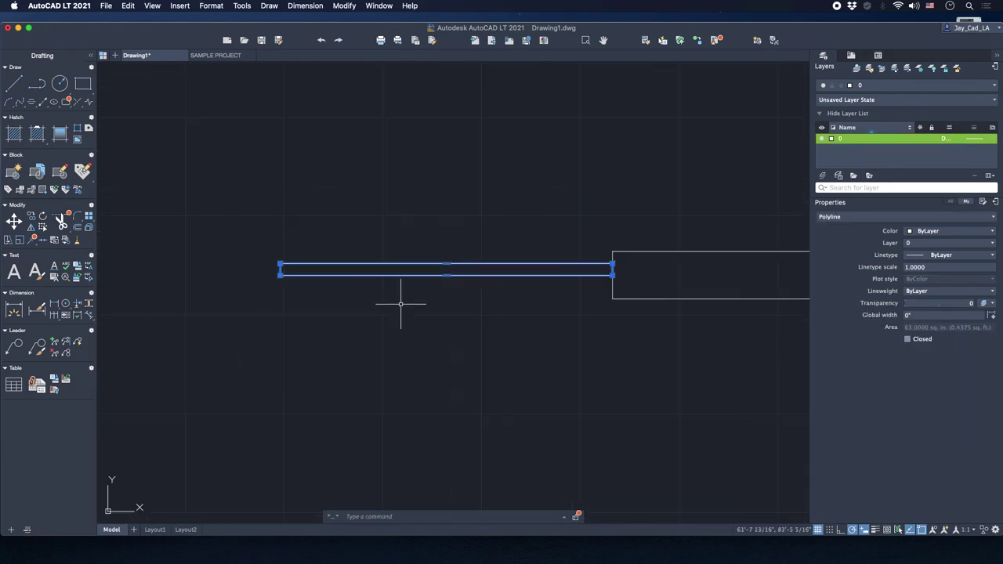
{"action": "scroll", "coordinate": [400, 304], "scroll_direction": "left", "scroll_amount": 3}
{"action": "scroll", "coordinate": [415, 304], "scroll_direction": "down", "scroll_amount": 1}
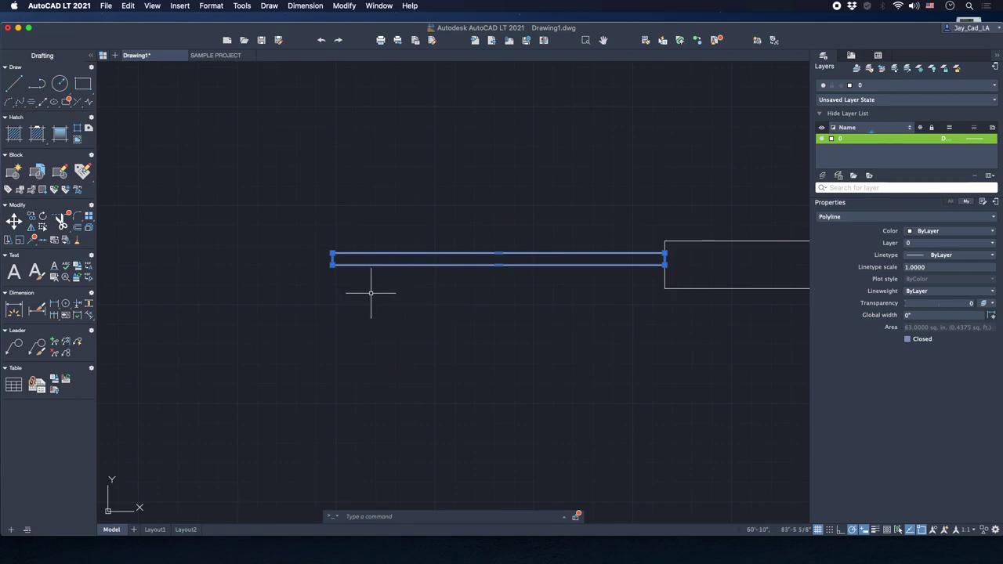
{"action": "scroll", "coordinate": [353, 303], "scroll_direction": "up", "scroll_amount": 2}
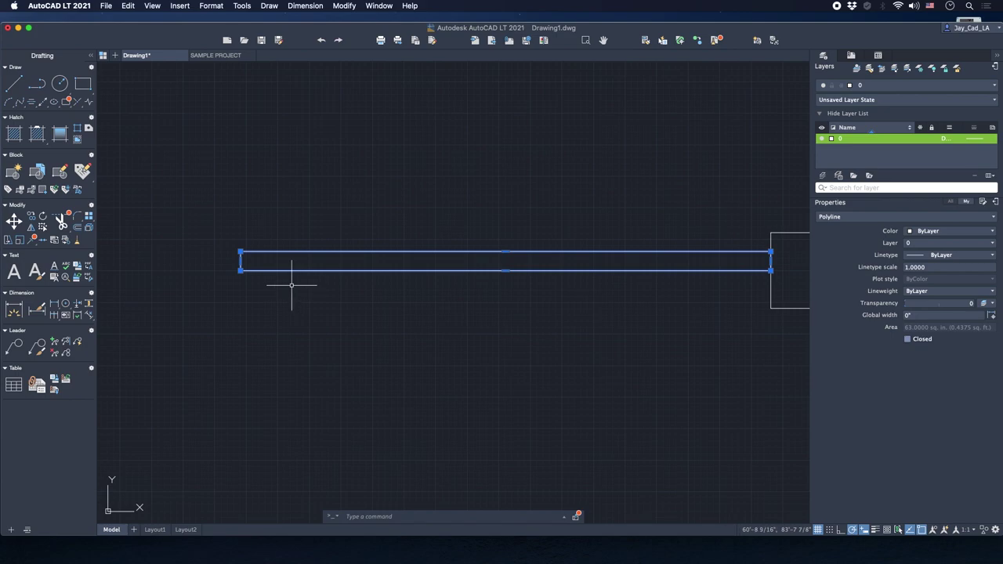
{"action": "scroll", "coordinate": [264, 265], "scroll_direction": "up", "scroll_amount": 2}
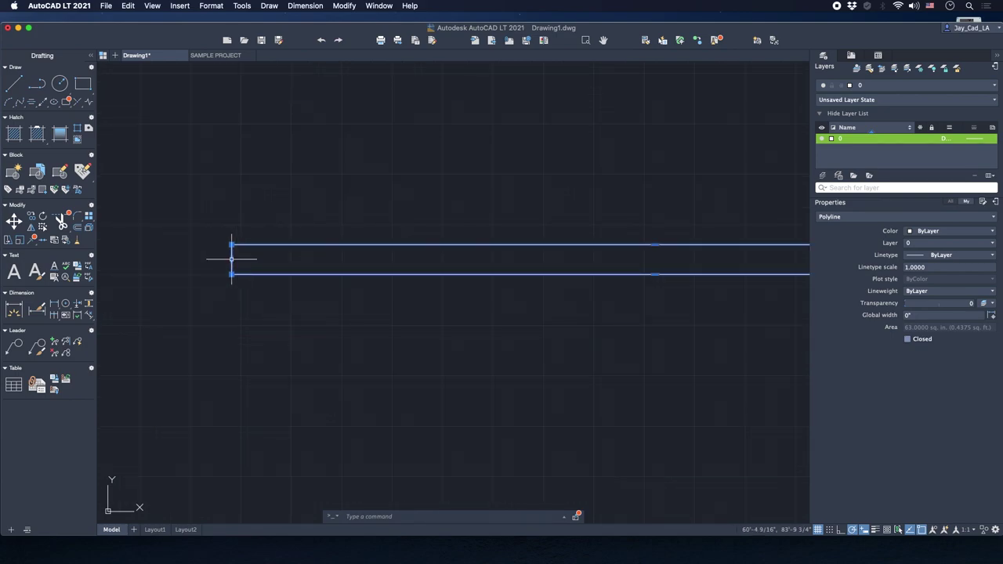
{"action": "left_click", "coordinate": [231, 259]}
{"action": "scroll", "coordinate": [199, 263], "scroll_direction": "down", "scroll_amount": 3}
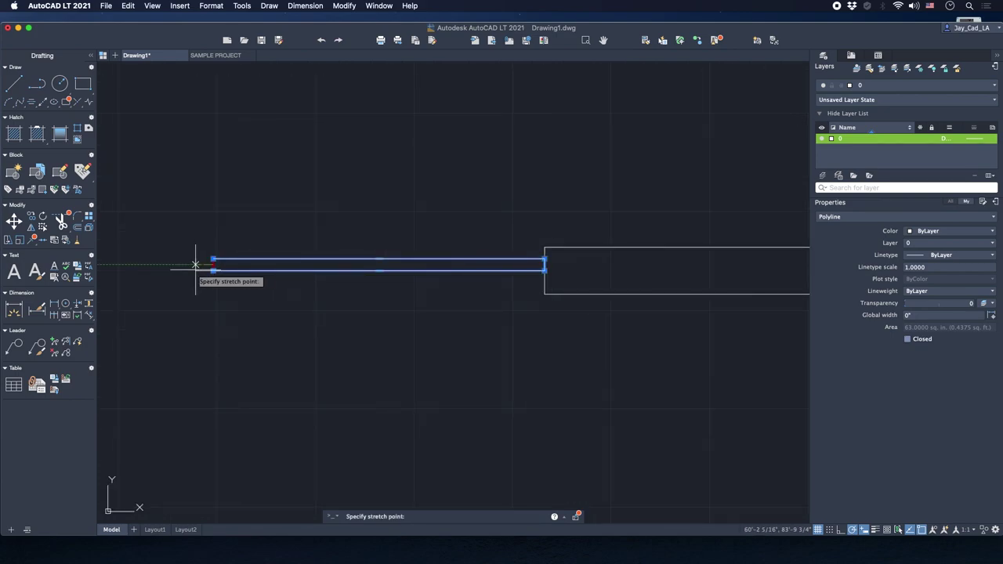
{"action": "middle_click_drag", "start_coordinate": [156, 264], "coordinate": [262, 274]}
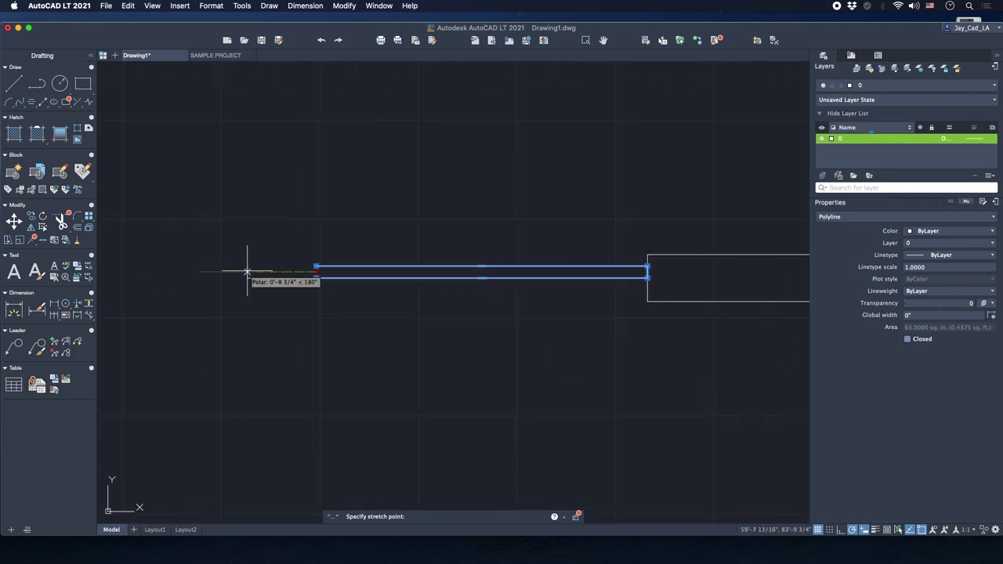
{"action": "type", "text": "6"}
{"action": "key", "text": "Return"}
Align the sill's top-left vertex with the wall corner, then reselect the adjusted sill.
{"action": "scroll", "coordinate": [235, 287], "scroll_direction": "up", "scroll_amount": 3}
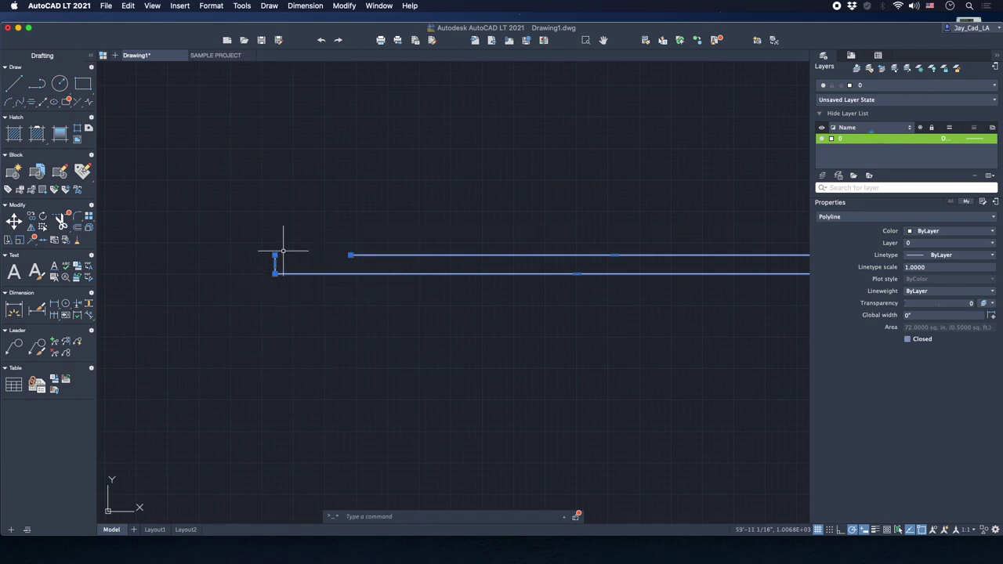
{"action": "left_click", "coordinate": [351, 255]}
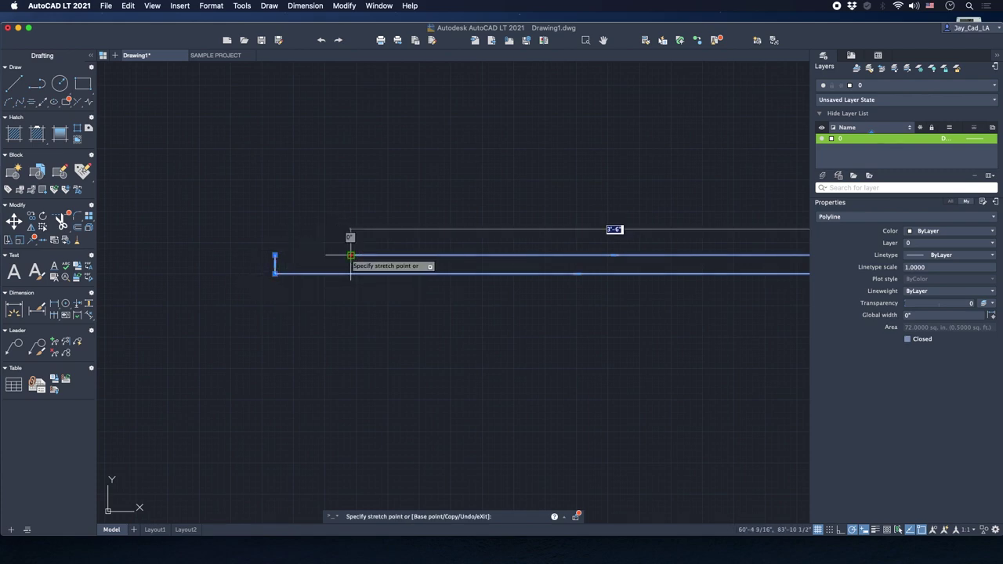
{"action": "left_click", "coordinate": [276, 253]}
{"action": "scroll", "coordinate": [282, 248], "scroll_direction": "down", "scroll_amount": 3}
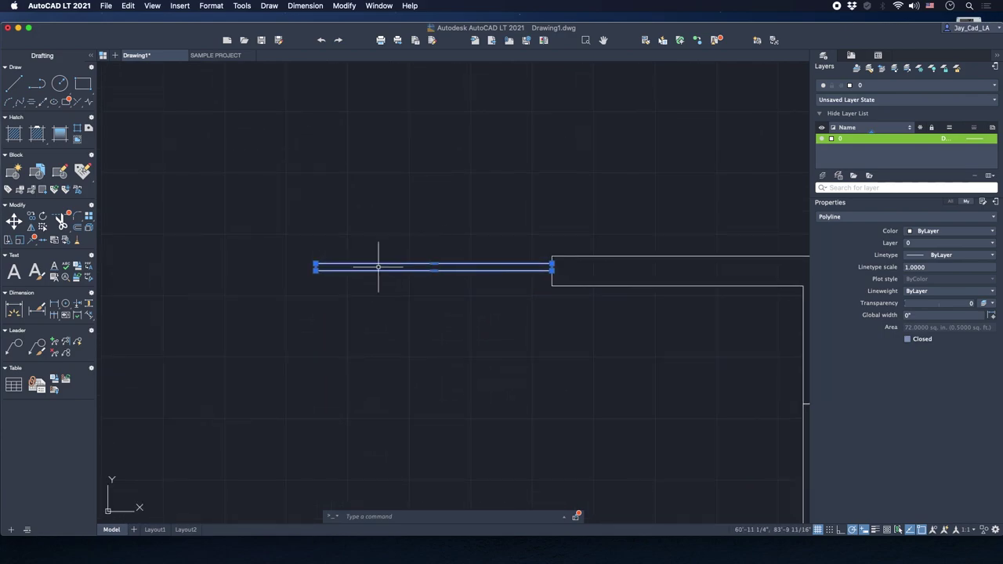
{"action": "key", "text": "Escape"}
{"action": "middle_click_drag", "start_coordinate": [378, 265], "coordinate": [448, 286]}
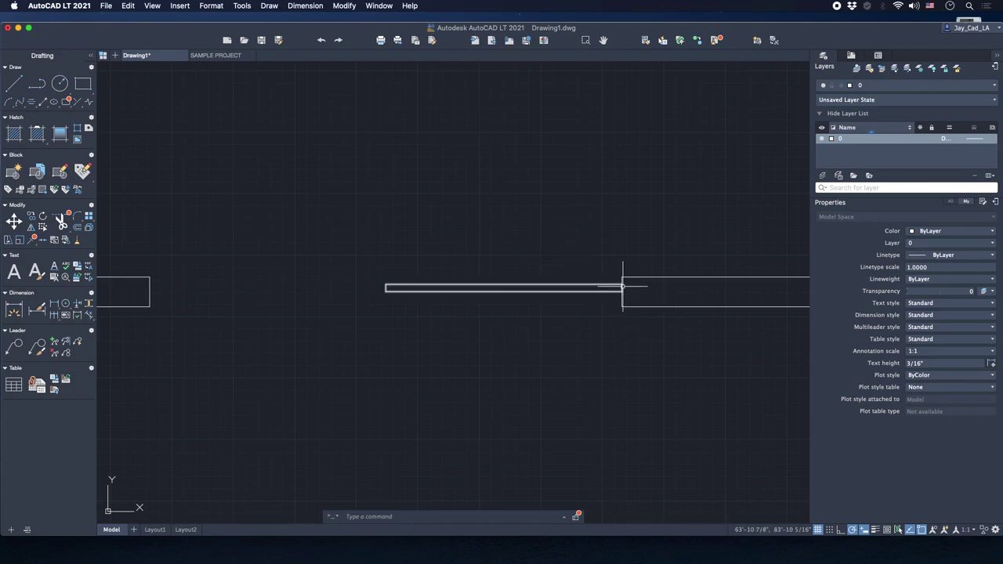
{"action": "left_click", "coordinate": [514, 268]}
{"action": "left_click", "coordinate": [487, 301]}
{"action": "scroll", "coordinate": [487, 302], "scroll_direction": "down", "scroll_amount": 2}
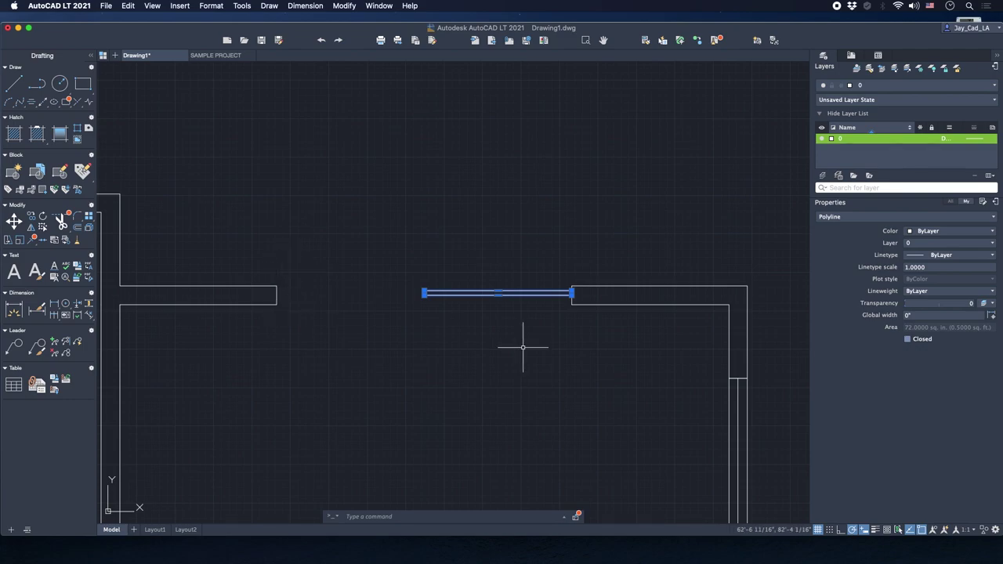
Copy the stretched window pane from its right end into the remaining top-wall opening.
{"action": "type", "text": "CO"}
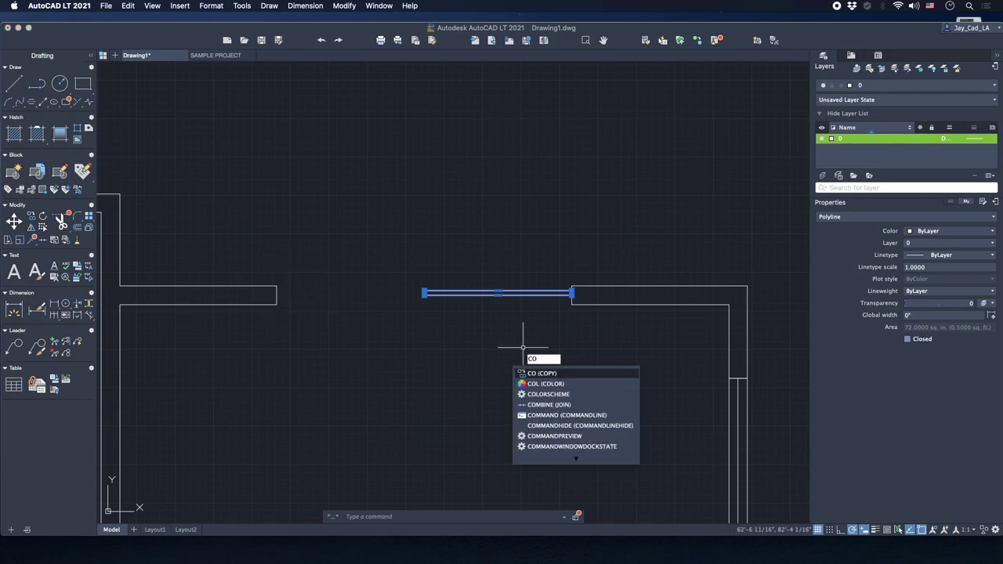
{"action": "key", "text": "Return"}
{"action": "scroll", "coordinate": [543, 305], "scroll_direction": "up", "scroll_amount": 4}
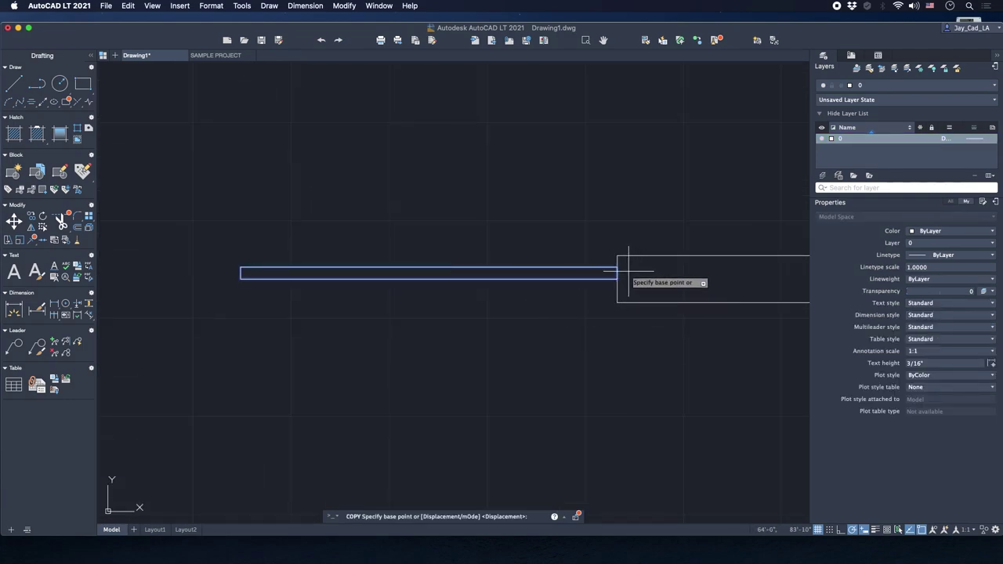
{"action": "scroll", "coordinate": [628, 271], "scroll_direction": "up", "scroll_amount": 3}
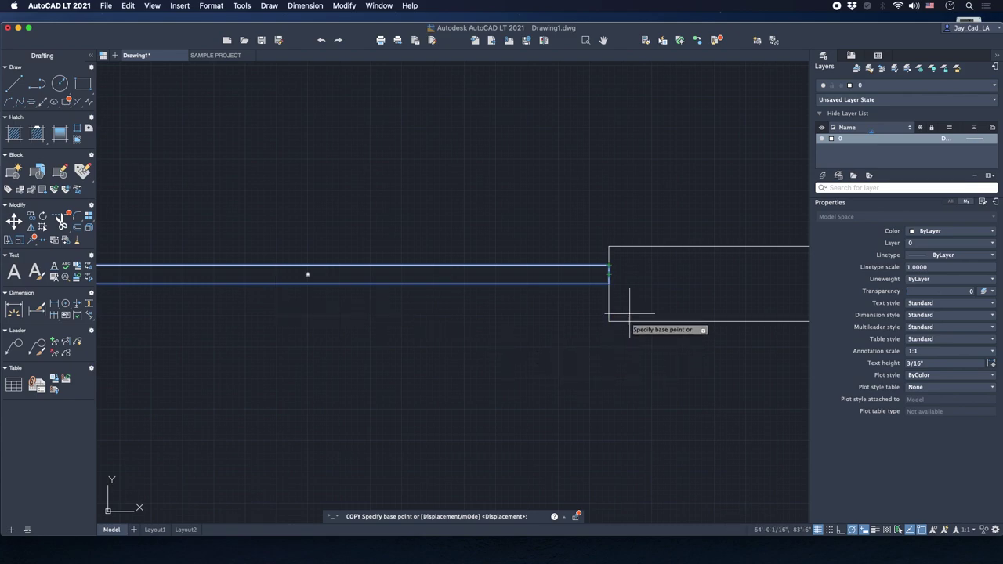
{"action": "left_click", "coordinate": [607, 267]}
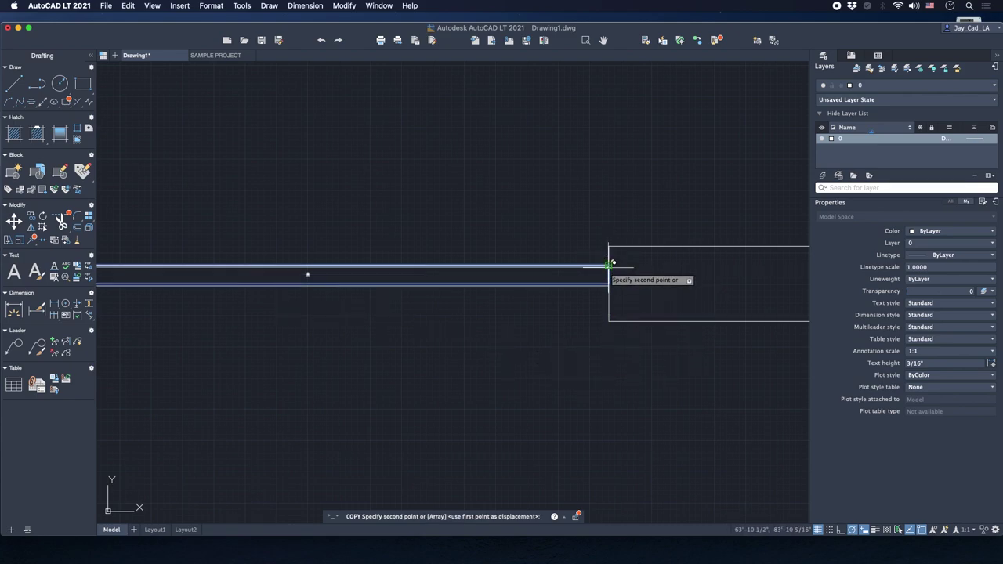
{"action": "left_click", "coordinate": [309, 285]}
End the COPY command and pan and zoom to show the whole floor plan.
{"action": "scroll", "coordinate": [334, 289], "scroll_direction": "down", "scroll_amount": 2}
{"action": "middle_click_drag", "start_coordinate": [333, 290], "coordinate": [494, 278]}
{"action": "scroll", "coordinate": [472, 268], "scroll_direction": "down", "scroll_amount": 2}
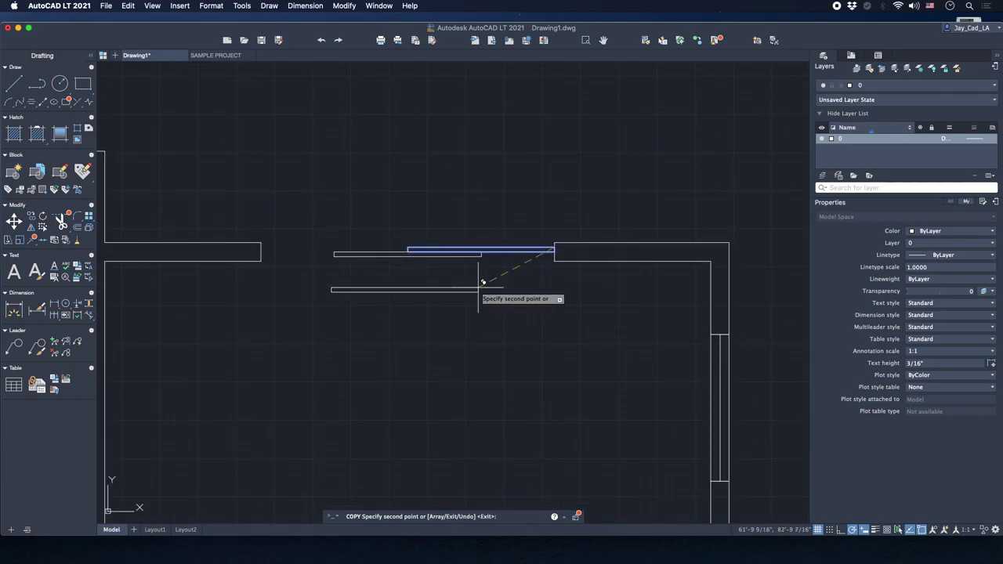
{"action": "key", "text": "Escape"}
{"action": "scroll", "coordinate": [477, 284], "scroll_direction": "down", "scroll_amount": 4}
{"action": "middle_click_drag", "start_coordinate": [438, 332], "coordinate": [479, 243]}
{"action": "scroll", "coordinate": [462, 290], "scroll_direction": "up", "scroll_amount": 3}
{"action": "mouse_move", "coordinate": [459, 284]}
{"action": "middle_mouse_down"}
{"action": "mouse_move", "coordinate": [462, 253]}
{"action": "mouse_move", "coordinate": [454, 278]}
{"action": "middle_mouse_up"}
{"action": "scroll", "coordinate": [461, 253], "scroll_direction": "down", "scroll_amount": 2}
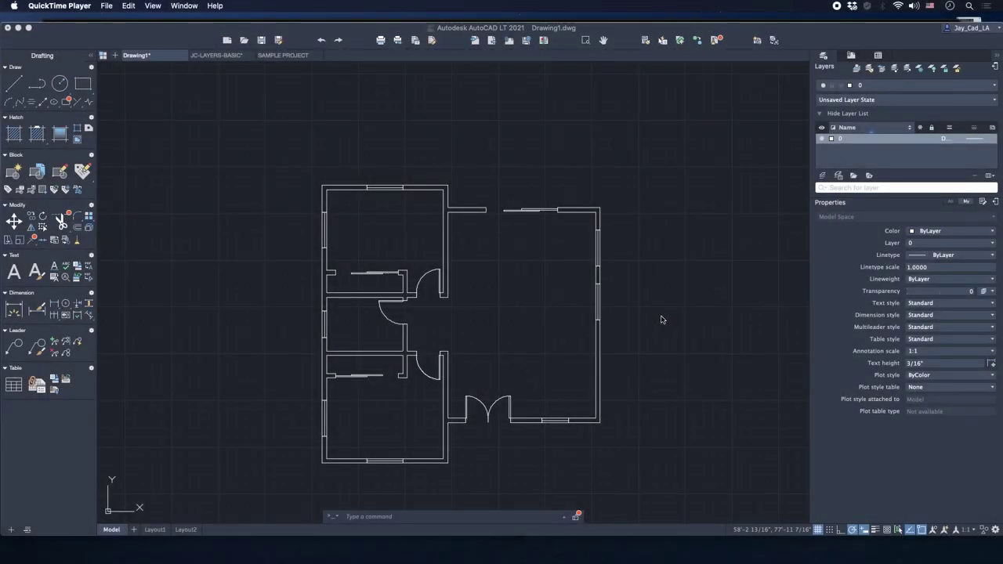
{"action": "left_click", "coordinate": [660, 319]}
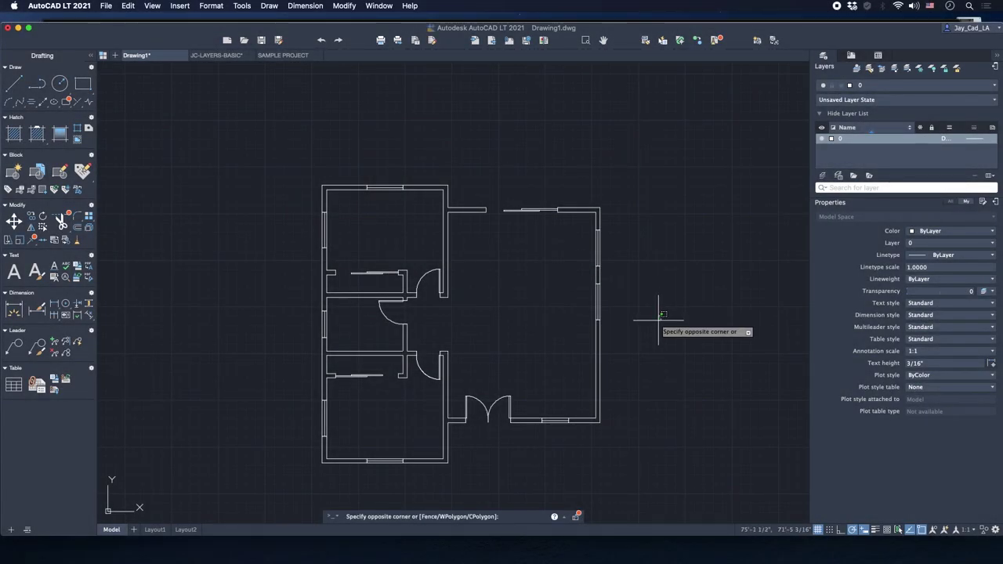
{"action": "key", "text": "Escape"}
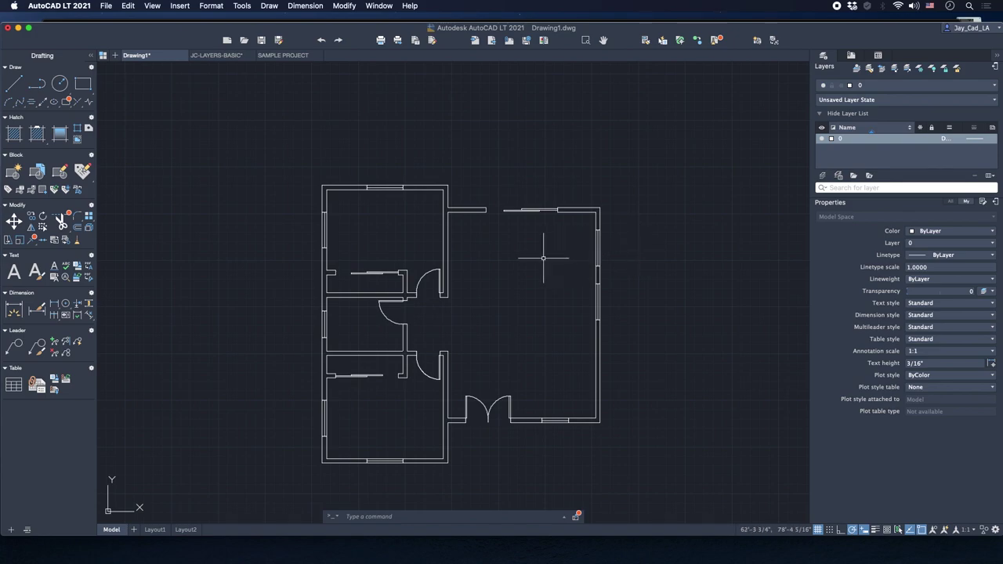
{"action": "middle_click_drag", "start_coordinate": [502, 282], "coordinate": [514, 266]}
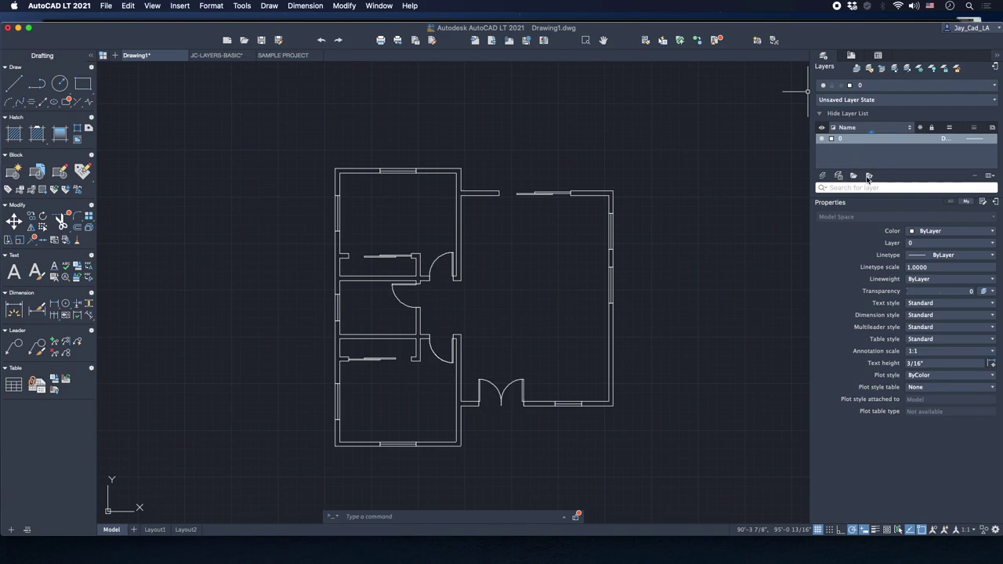
Add a layer named WALLS in the Layers palette, coloured Green with 0.35 mm lineweight.
{"action": "left_click", "coordinate": [824, 177]}
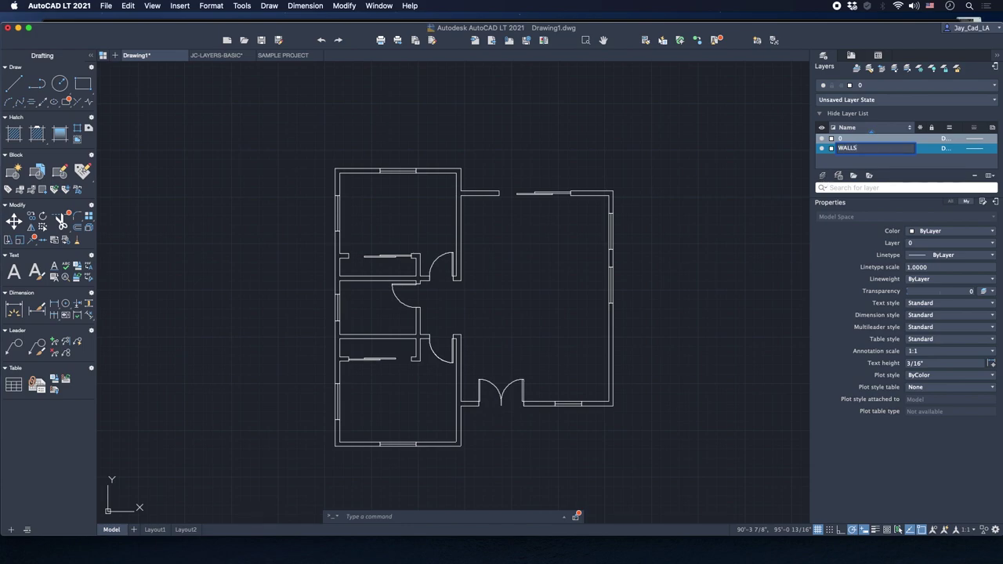
{"action": "key", "text": "Return"}
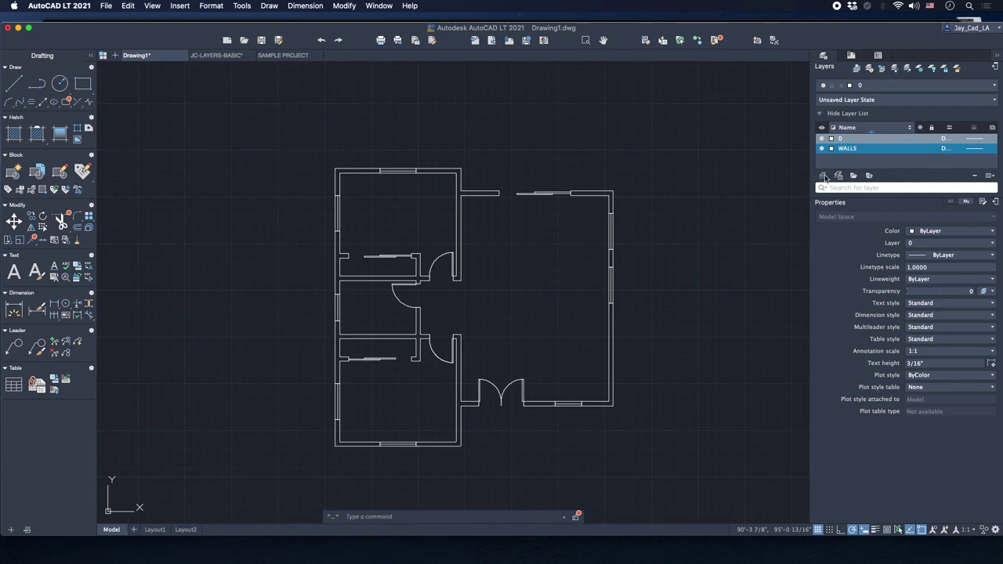
{"action": "left_click_drag", "start_coordinate": [810, 135], "coordinate": [684, 157]}
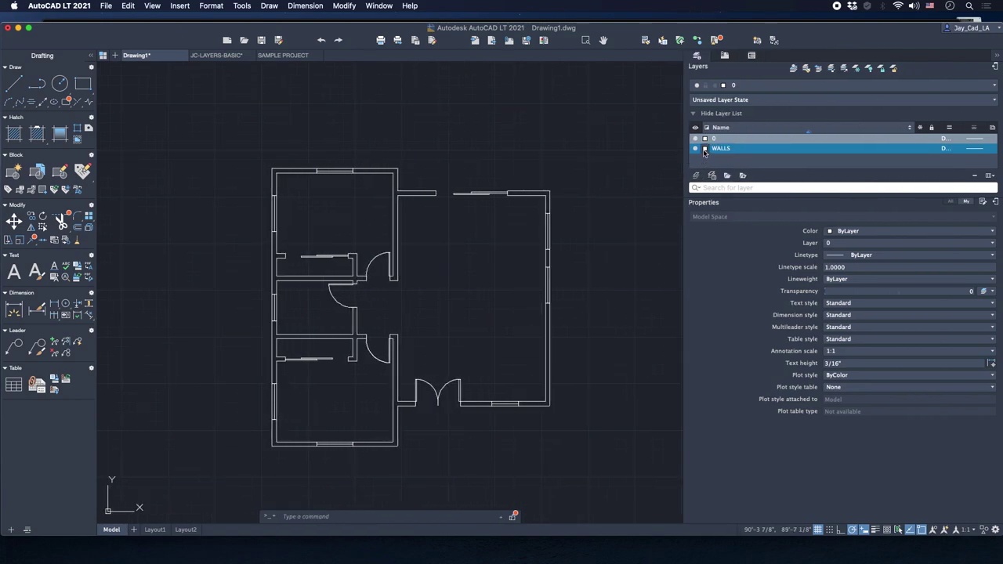
{"action": "left_click", "coordinate": [704, 149]}
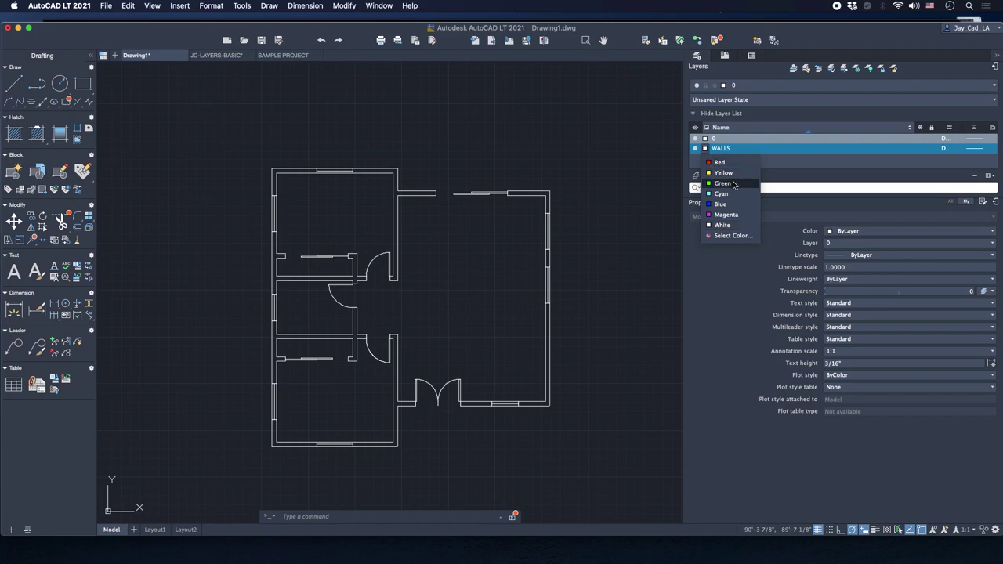
{"action": "left_click", "coordinate": [724, 184]}
{"action": "left_click_drag", "start_coordinate": [917, 128], "coordinate": [850, 128]}
{"action": "left_click", "coordinate": [827, 153]}
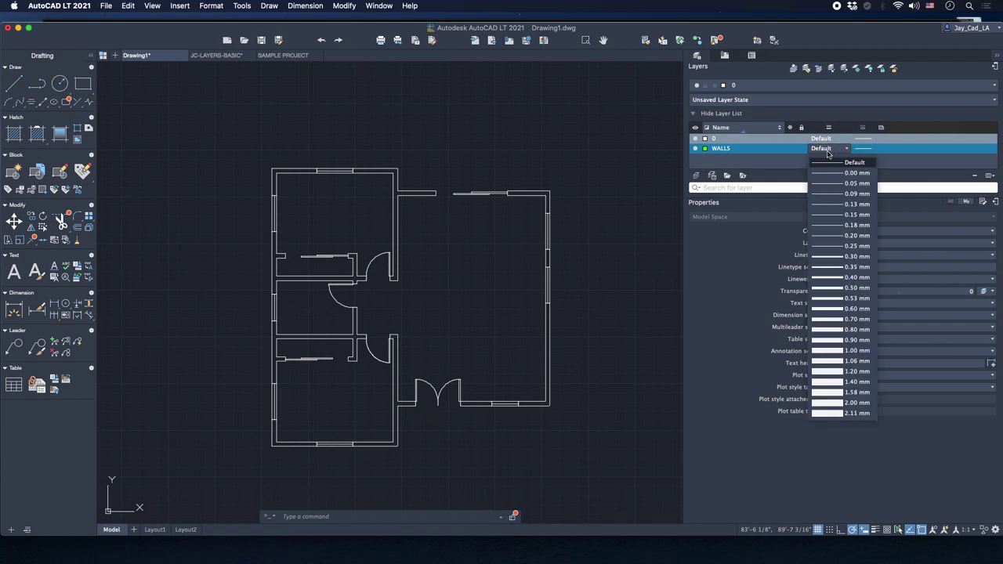
{"action": "left_click", "coordinate": [839, 268]}
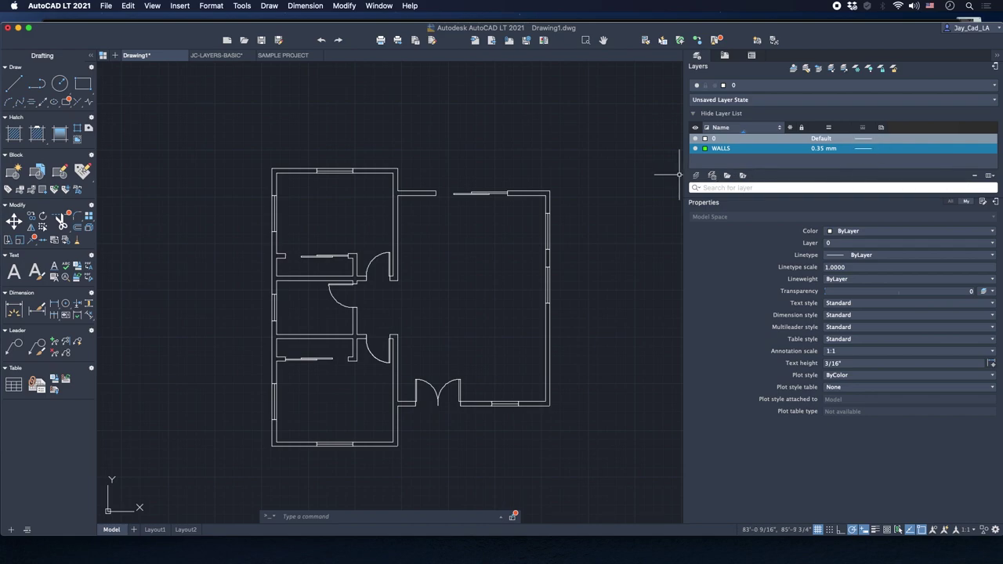
{"action": "left_click_drag", "start_coordinate": [683, 174], "coordinate": [832, 169]}
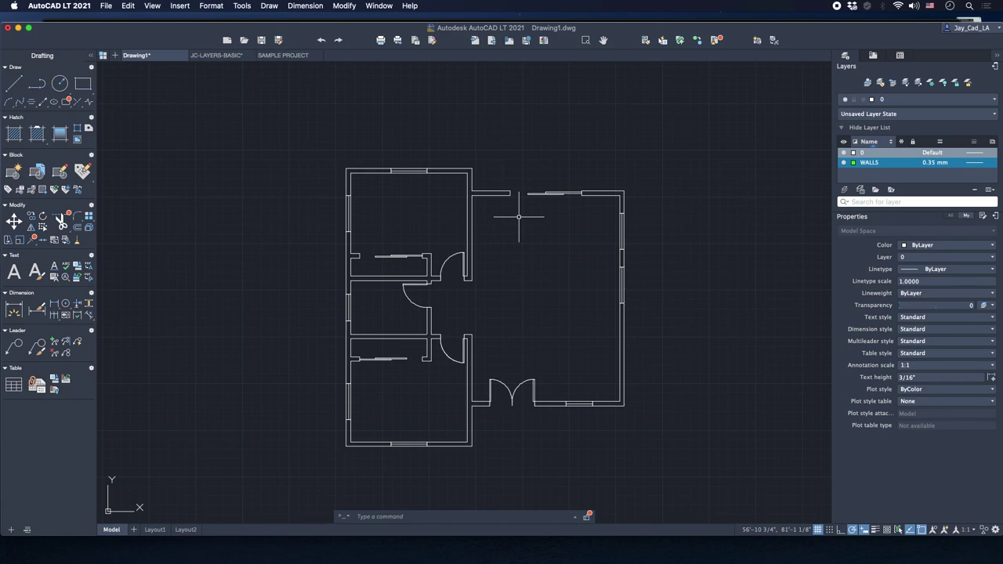
Crossing-select all ID- layer lines in JC-LAYERS-BASIC, copy them, and return to Drawing1.
{"action": "left_click", "coordinate": [232, 58]}
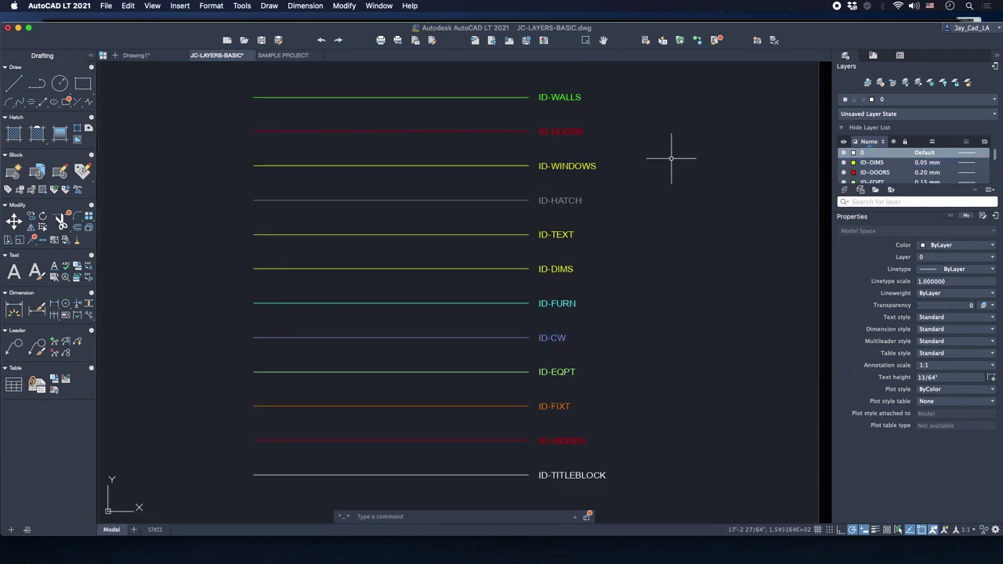
{"action": "left_click", "coordinate": [641, 78]}
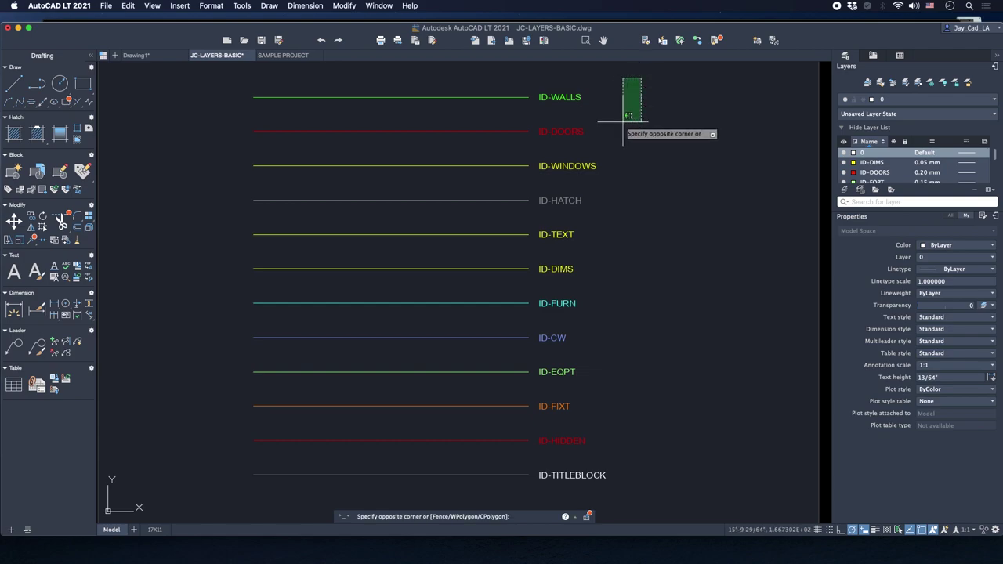
{"action": "left_click", "coordinate": [361, 481]}
{"action": "right_click", "coordinate": [464, 175]}
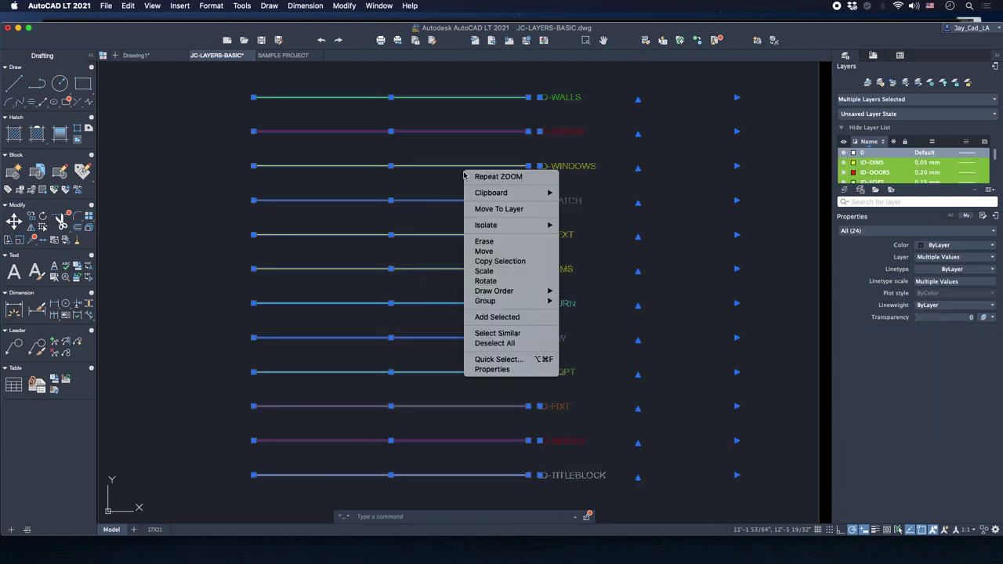
{"action": "mouse_move", "coordinate": [511, 195]}
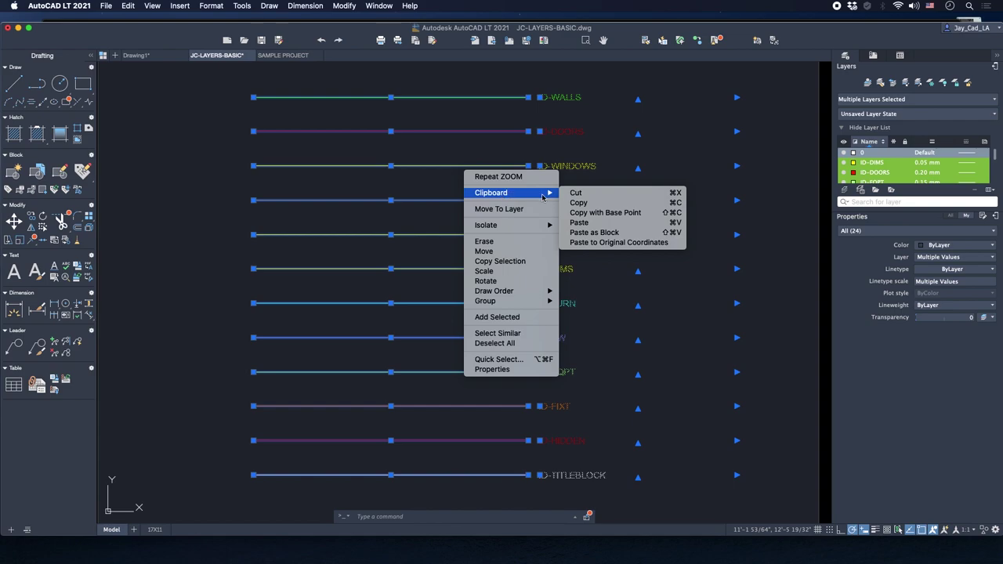
{"action": "left_click", "coordinate": [579, 202]}
{"action": "left_click", "coordinate": [149, 55]}
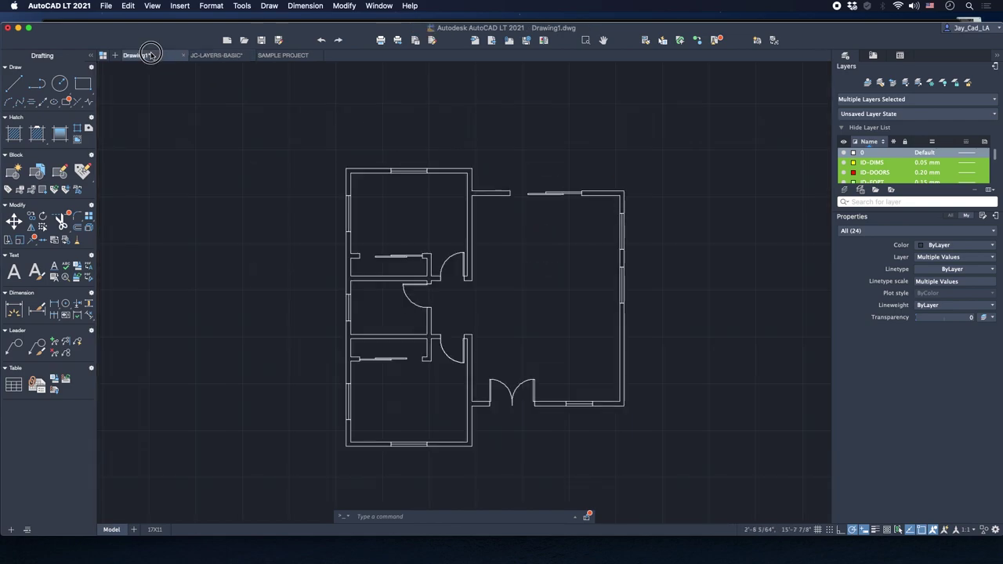
{"action": "right_click", "coordinate": [432, 100]}
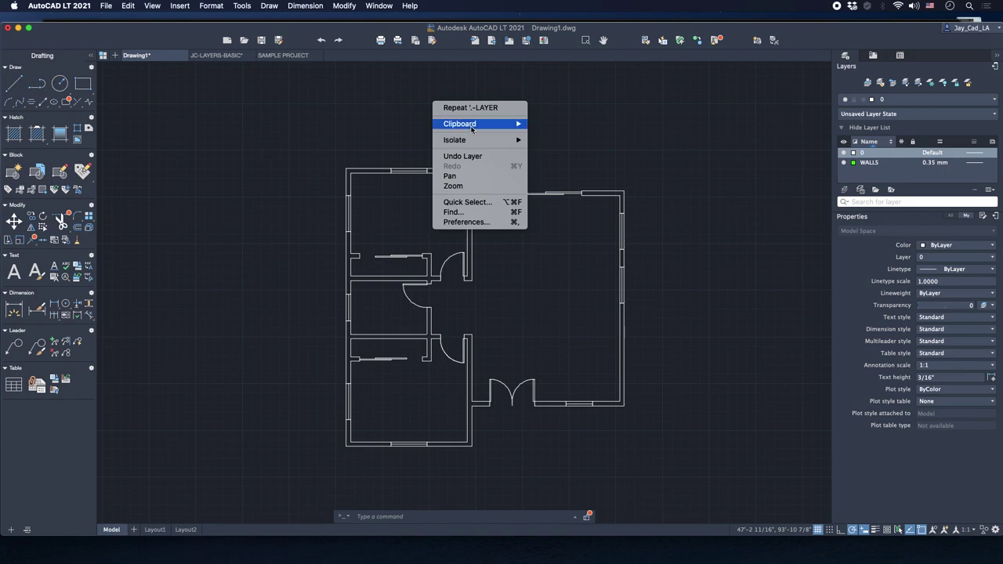
Paste the ID- layer lines to the left of the floor plan and pan back to it.
{"action": "mouse_move", "coordinate": [506, 125]}
{"action": "left_click", "coordinate": [552, 157]}
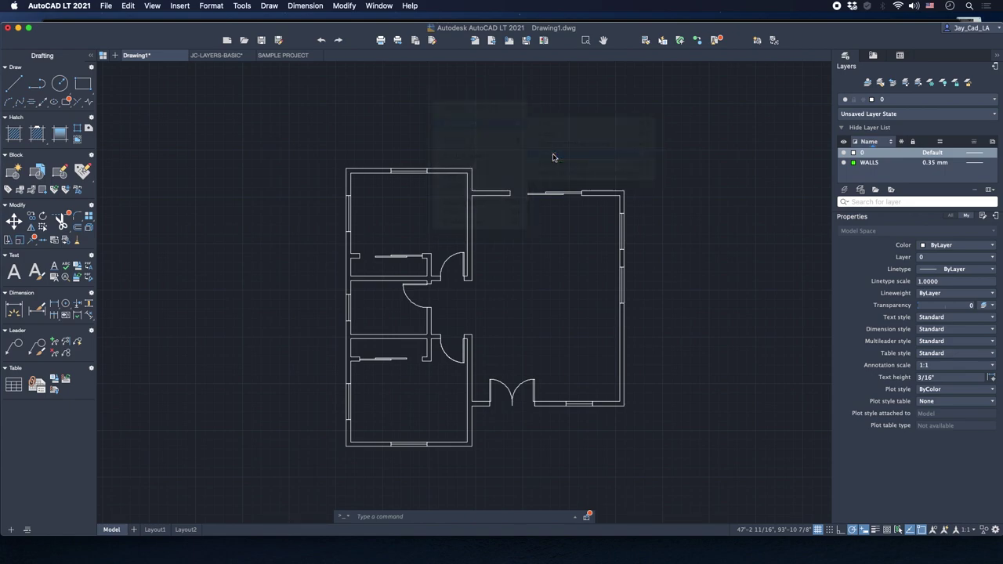
{"action": "scroll", "coordinate": [552, 157], "scroll_direction": "down", "scroll_amount": 4}
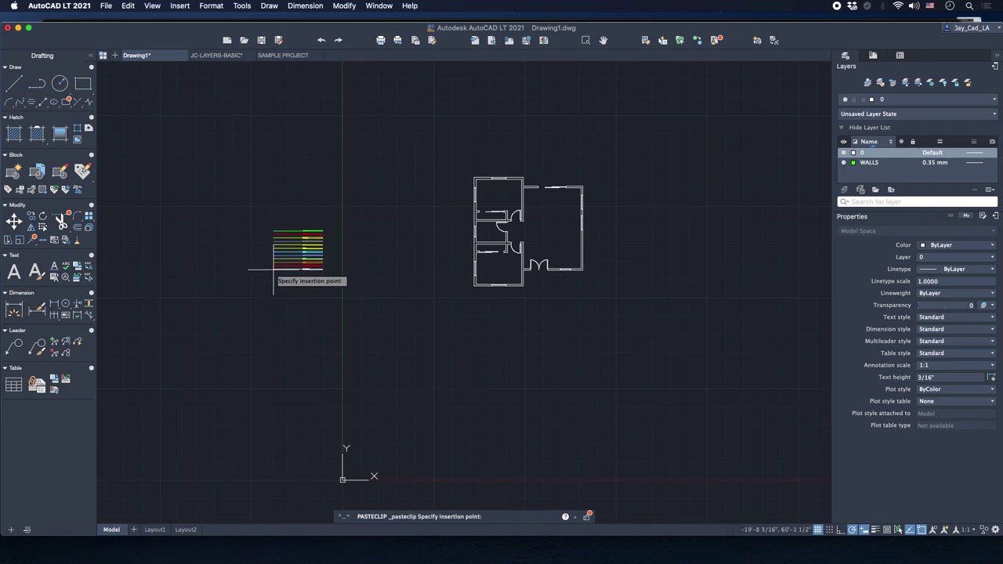
{"action": "left_click", "coordinate": [273, 271]}
{"action": "scroll", "coordinate": [517, 282], "scroll_direction": "up", "scroll_amount": 3}
{"action": "middle_click_drag", "start_coordinate": [472, 202], "coordinate": [493, 273]}
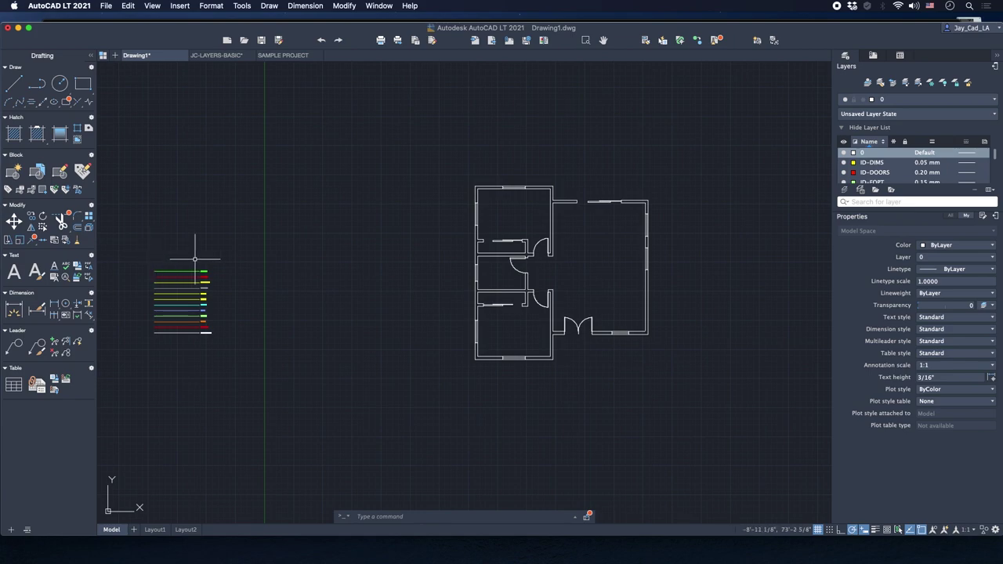
{"action": "middle_click_drag", "start_coordinate": [470, 285], "coordinate": [398, 293]}
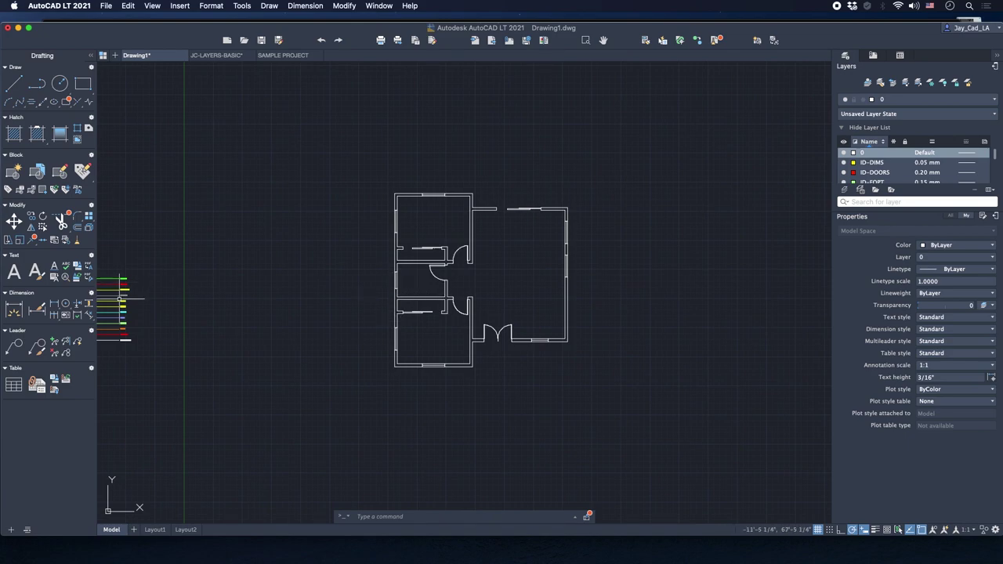
{"action": "scroll", "coordinate": [235, 295], "scroll_direction": "up", "scroll_amount": 2}
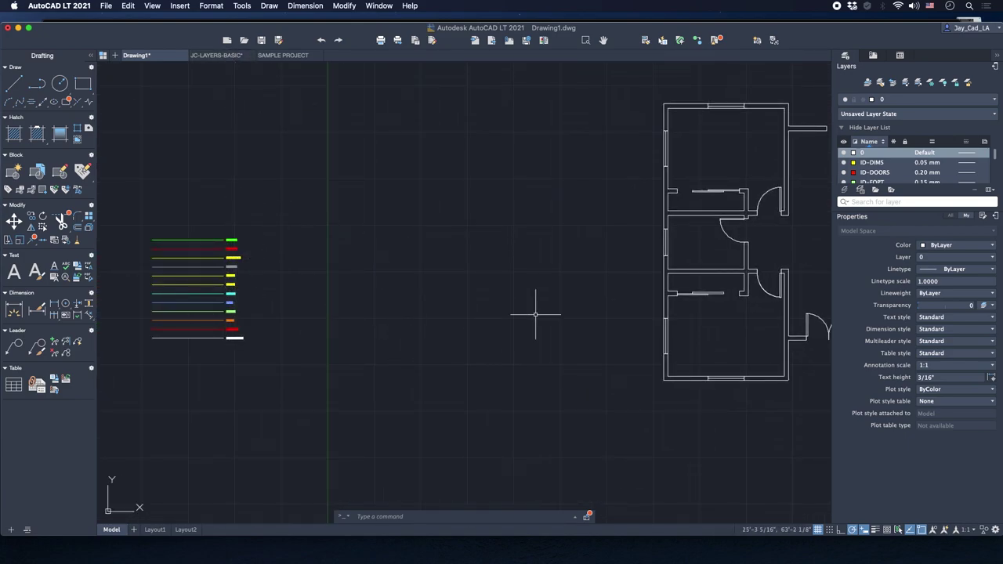
{"action": "middle_click_drag", "start_coordinate": [537, 314], "coordinate": [459, 329]}
{"action": "scroll", "coordinate": [501, 313], "scroll_direction": "up", "scroll_amount": 2}
{"action": "middle_click_drag", "start_coordinate": [581, 286], "coordinate": [460, 289]}
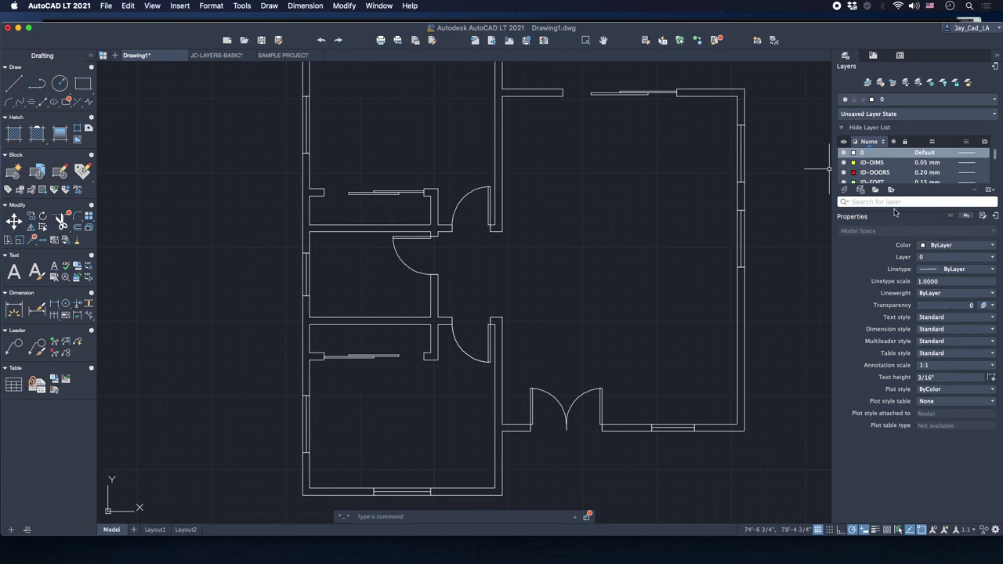
Enlarge the layer list and widen the Name column to read all ID- layers.
{"action": "left_click_drag", "start_coordinate": [892, 211], "coordinate": [897, 320]}
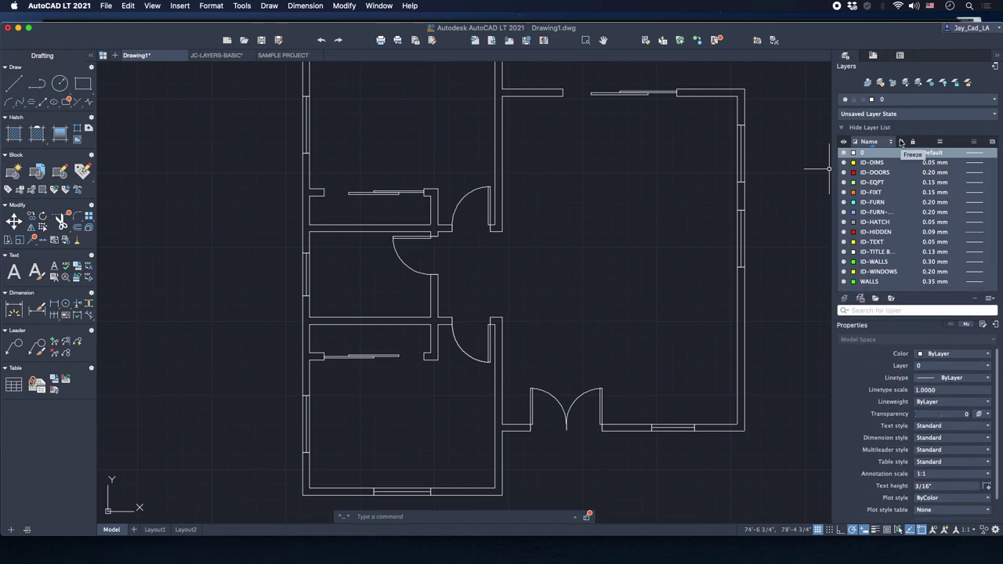
{"action": "left_click_drag", "start_coordinate": [896, 141], "coordinate": [939, 141]}
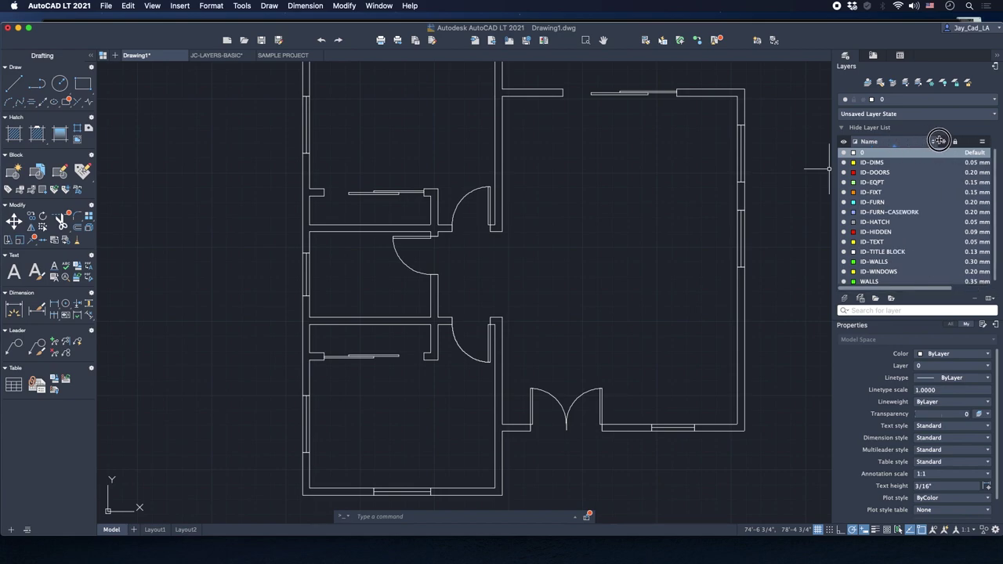
{"action": "left_click", "coordinate": [875, 281]}
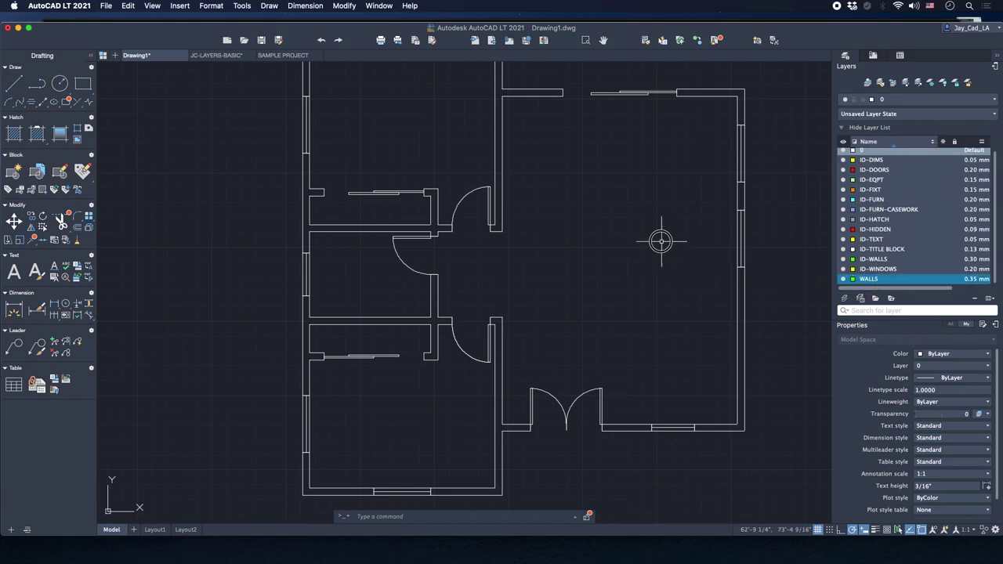
{"action": "middle_click_drag", "start_coordinate": [686, 121], "coordinate": [682, 190]}
{"action": "scroll", "coordinate": [687, 128], "scroll_direction": "down", "scroll_amount": 2}
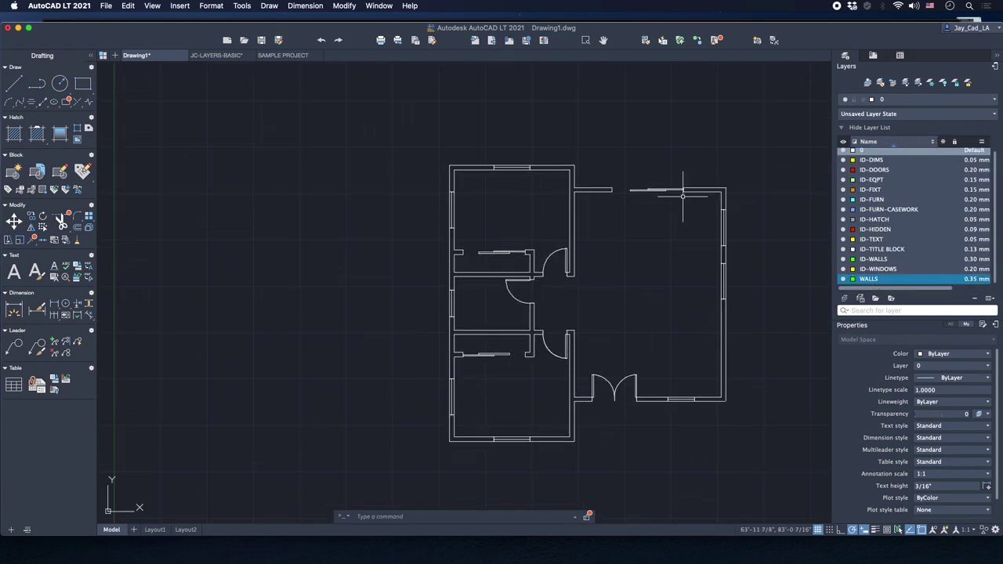
{"action": "scroll", "coordinate": [701, 171], "scroll_direction": "up", "scroll_amount": 2}
Crossing-select all ten wall polylines of the floor plan.
{"action": "left_click", "coordinate": [718, 166]}
{"action": "left_click", "coordinate": [680, 222]}
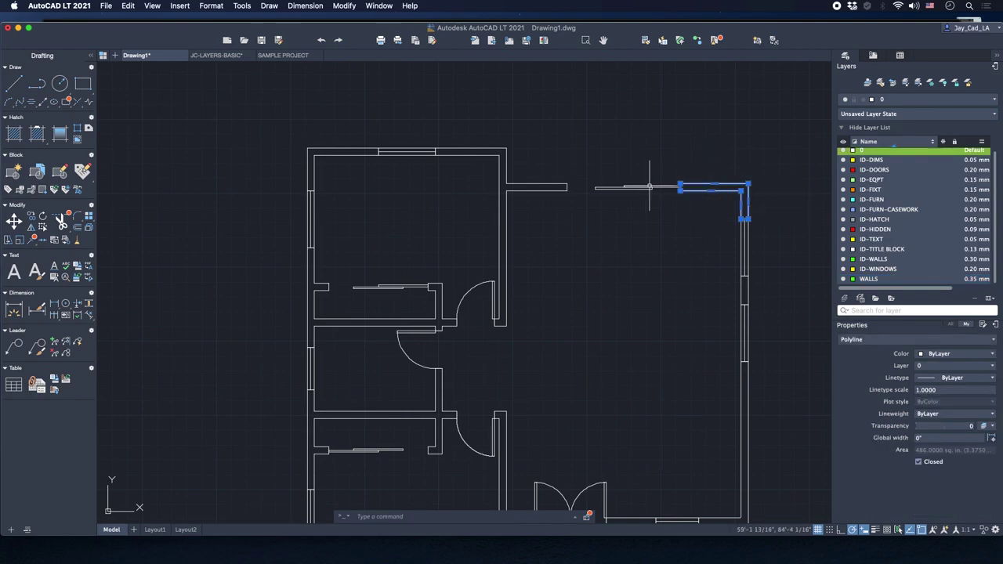
{"action": "left_click", "coordinate": [627, 197]}
{"action": "left_click", "coordinate": [486, 185]}
{"action": "left_click", "coordinate": [363, 130]}
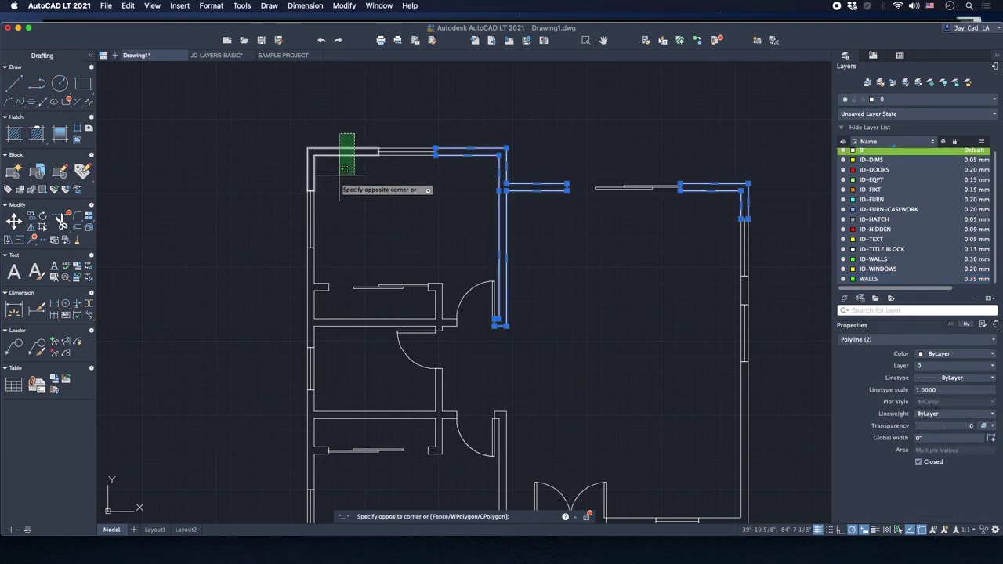
{"action": "left_click", "coordinate": [337, 183]}
{"action": "middle_click_drag", "start_coordinate": [369, 258], "coordinate": [373, 201]}
{"action": "left_click", "coordinate": [335, 205]}
{"action": "left_click", "coordinate": [261, 320]}
{"action": "middle_click_drag", "start_coordinate": [364, 344], "coordinate": [369, 283]}
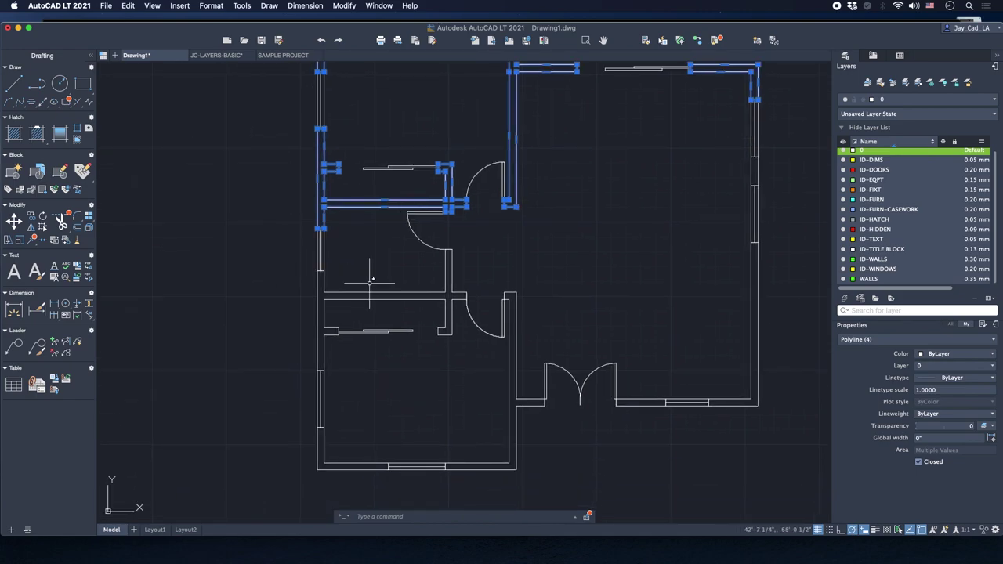
{"action": "left_click", "coordinate": [517, 340]}
{"action": "left_click", "coordinate": [509, 365]}
{"action": "left_click", "coordinate": [393, 420]}
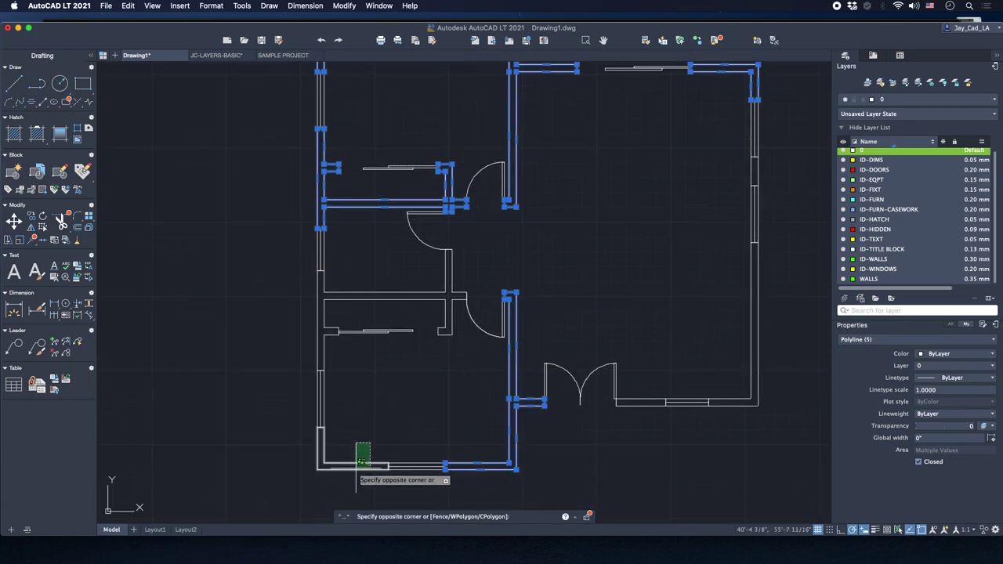
{"action": "left_click", "coordinate": [316, 492]}
{"action": "left_click", "coordinate": [331, 344]}
{"action": "left_click", "coordinate": [302, 336]}
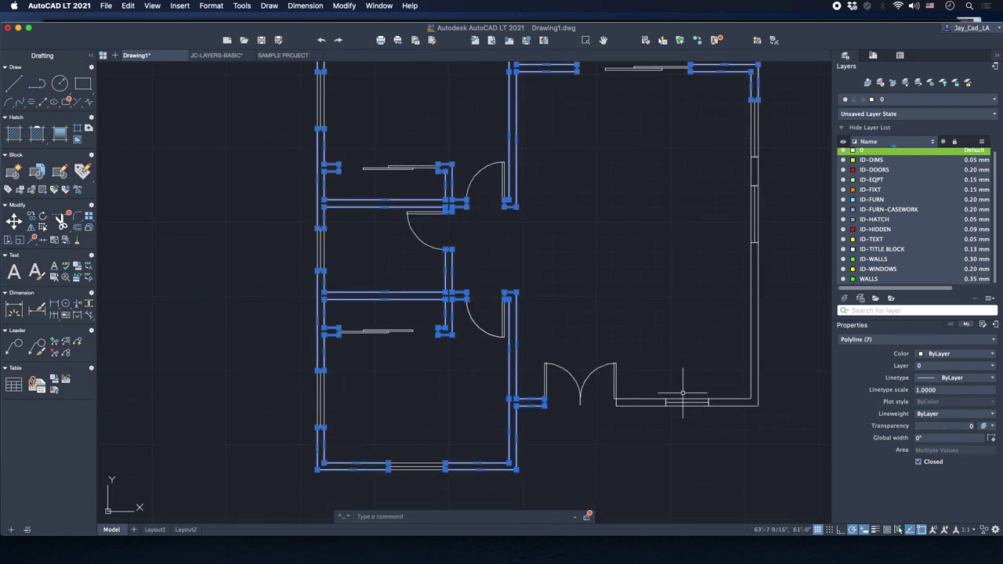
{"action": "left_click", "coordinate": [737, 383]}
{"action": "left_click", "coordinate": [728, 419]}
{"action": "left_click", "coordinate": [669, 385]}
{"action": "left_click", "coordinate": [627, 415]}
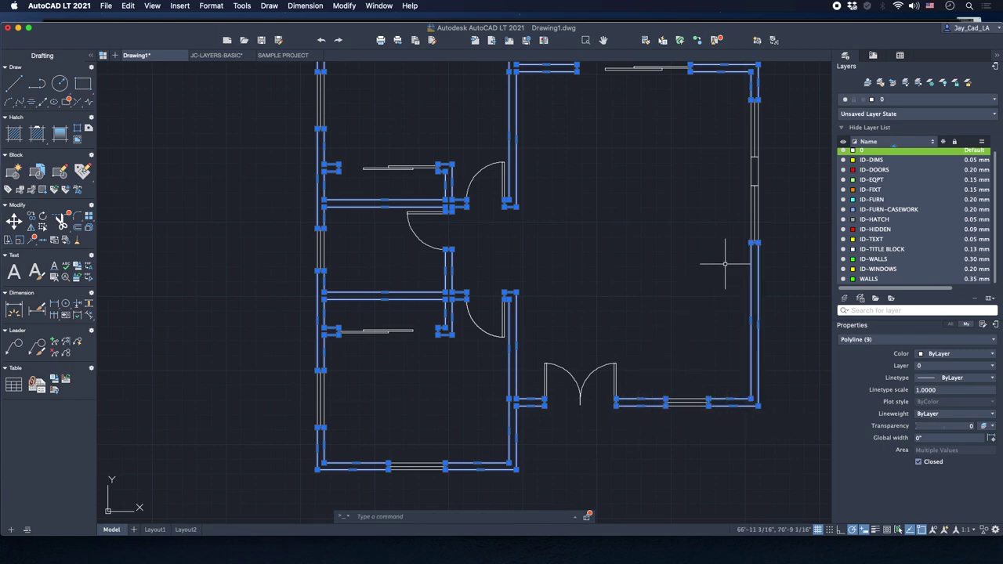
{"action": "left_click", "coordinate": [778, 163]}
{"action": "left_click", "coordinate": [739, 168]}
Assign the selected walls to the ID-WALLS layer in Properties and clear the selection.
{"action": "scroll", "coordinate": [673, 172], "scroll_direction": "up", "scroll_amount": 3}
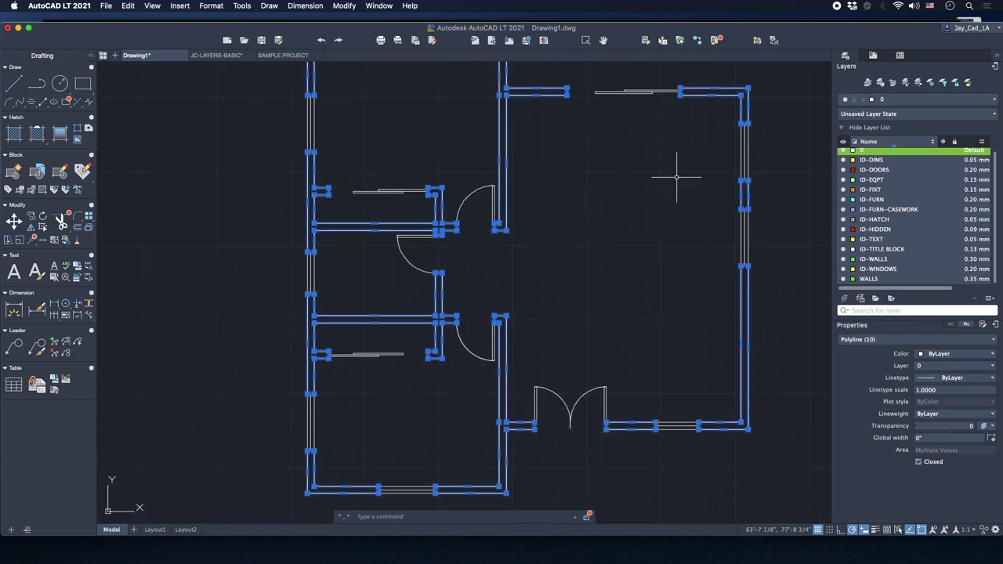
{"action": "scroll", "coordinate": [676, 177], "scroll_direction": "down", "scroll_amount": 3}
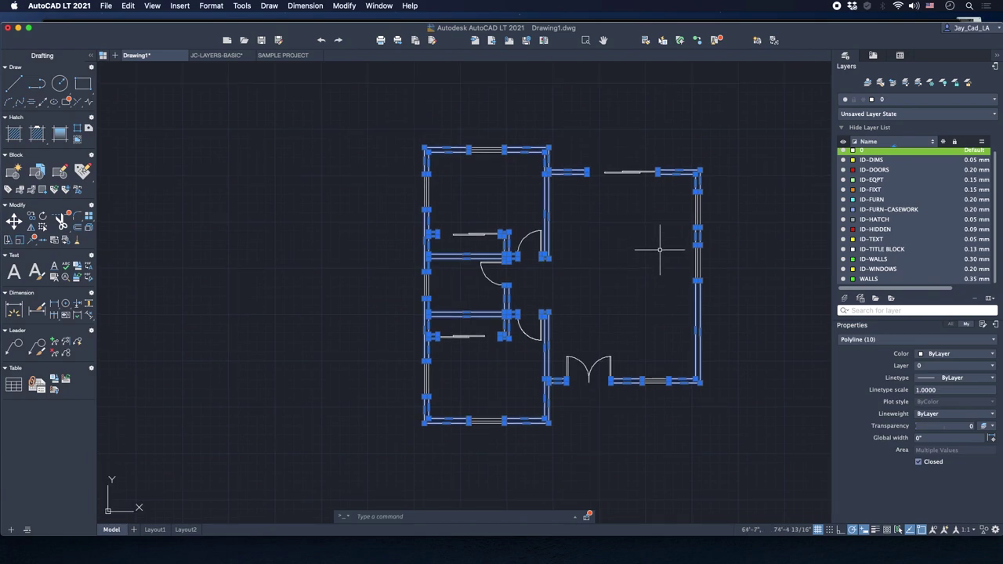
{"action": "left_click", "coordinate": [931, 368]}
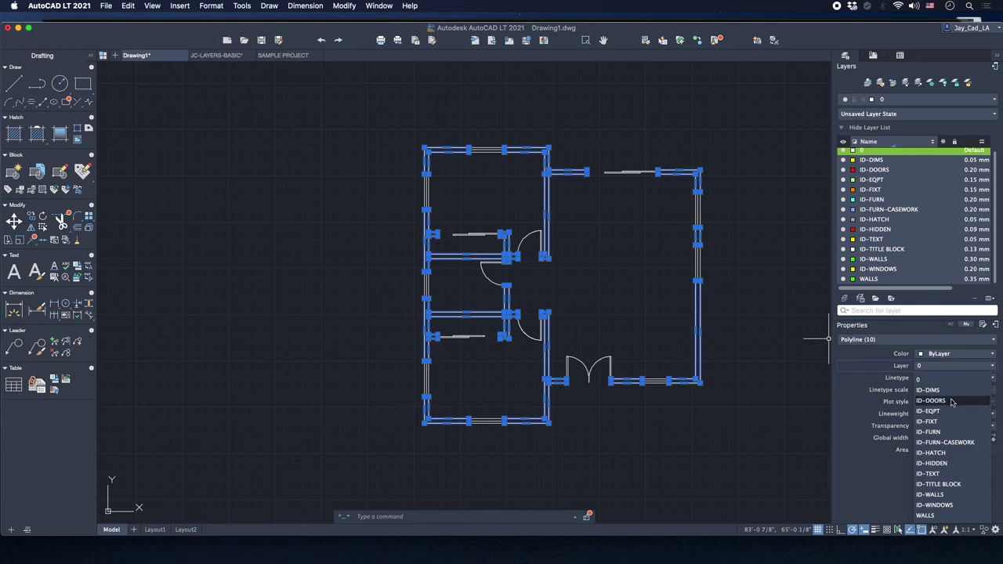
{"action": "left_click", "coordinate": [932, 494]}
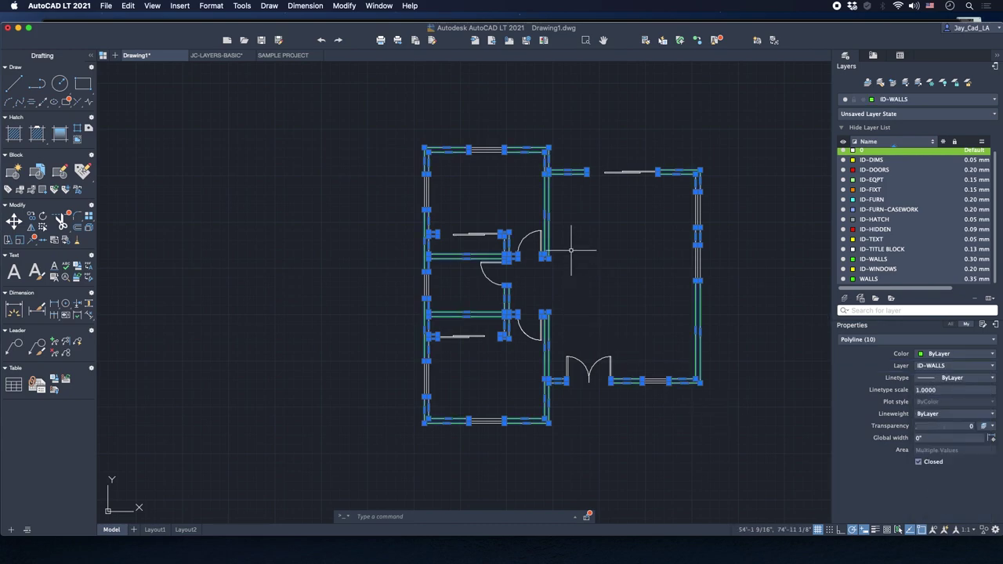
{"action": "key", "text": "Escape"}
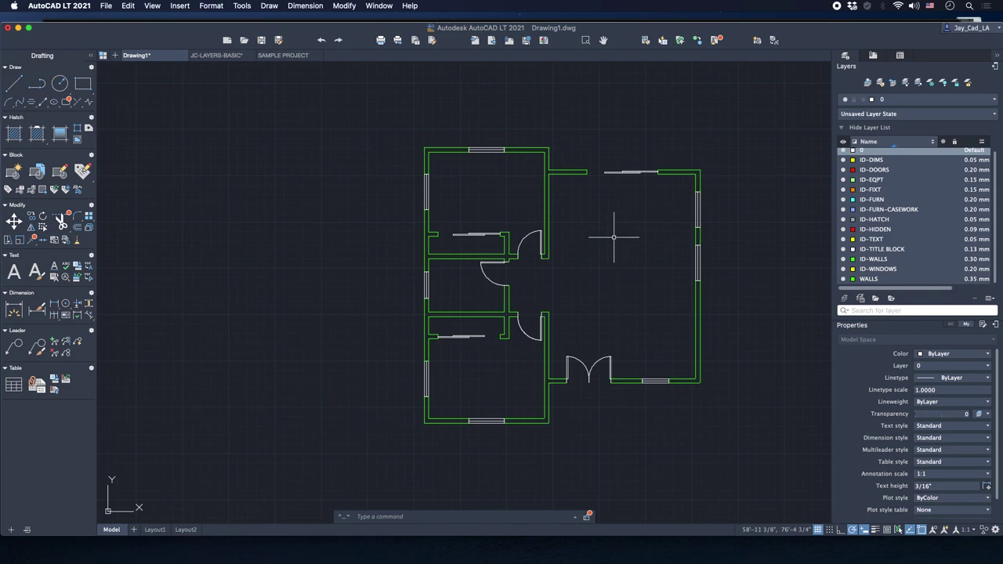
Crossing-select the window panes in the right, bottom, top and left walls.
{"action": "scroll", "coordinate": [677, 224], "scroll_direction": "up", "scroll_amount": 2}
{"action": "left_click_drag", "start_coordinate": [764, 174], "coordinate": [671, 223]}
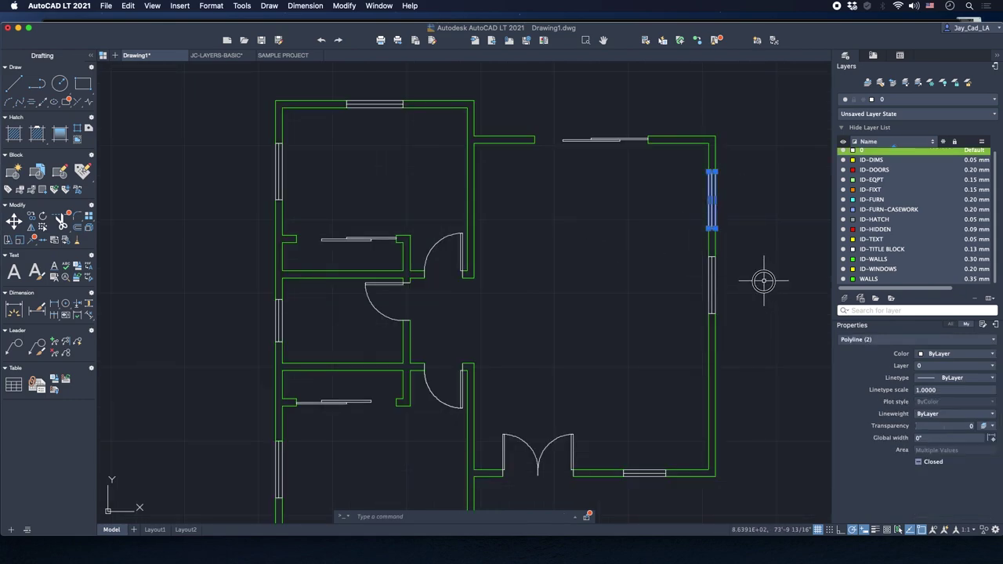
{"action": "left_click_drag", "start_coordinate": [763, 258], "coordinate": [674, 313]}
{"action": "left_click_drag", "start_coordinate": [729, 464], "coordinate": [632, 487]}
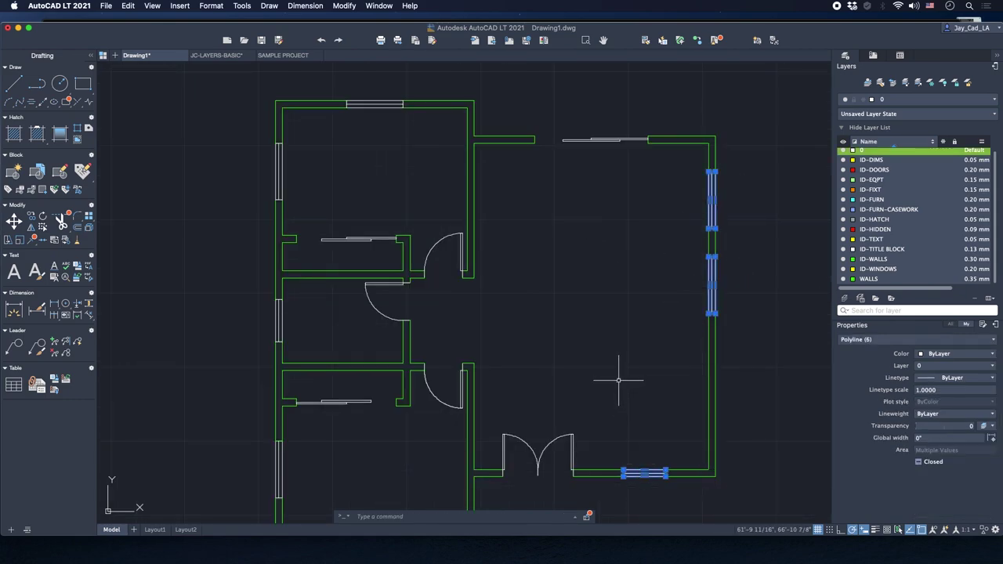
{"action": "scroll", "coordinate": [532, 247], "scroll_direction": "down", "scroll_amount": 2}
{"action": "left_click_drag", "start_coordinate": [458, 169], "coordinate": [415, 148]}
{"action": "mouse_move", "coordinate": [392, 180]}
{"action": "left_mouse_down"}
{"action": "mouse_move", "coordinate": [347, 191]}
{"action": "mouse_move", "coordinate": [386, 194]}
{"action": "left_mouse_up"}
{"action": "left_click_drag", "start_coordinate": [451, 167], "coordinate": [354, 201]}
{"action": "left_click_drag", "start_coordinate": [395, 272], "coordinate": [347, 291]}
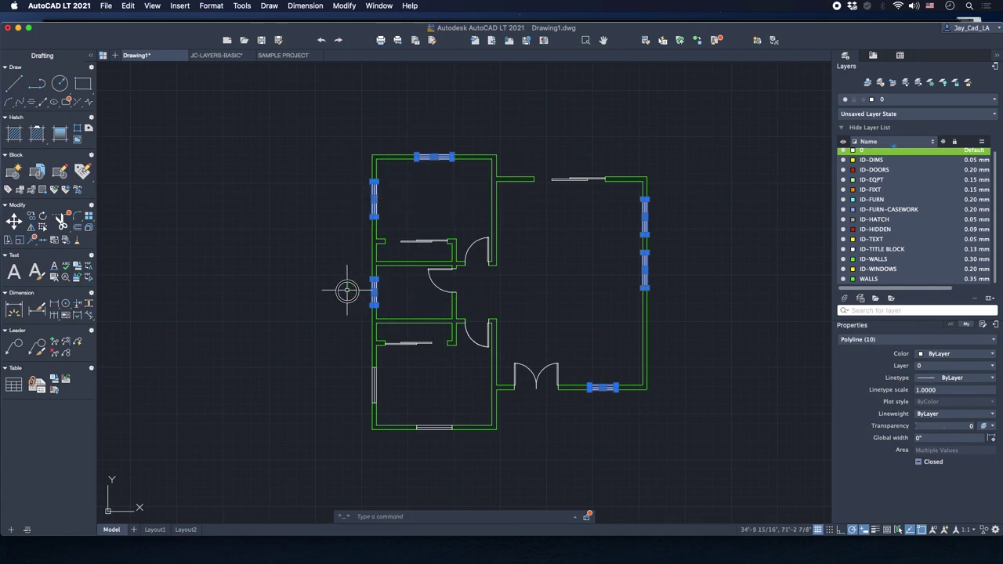
{"action": "left_click_drag", "start_coordinate": [460, 411], "coordinate": [435, 450]}
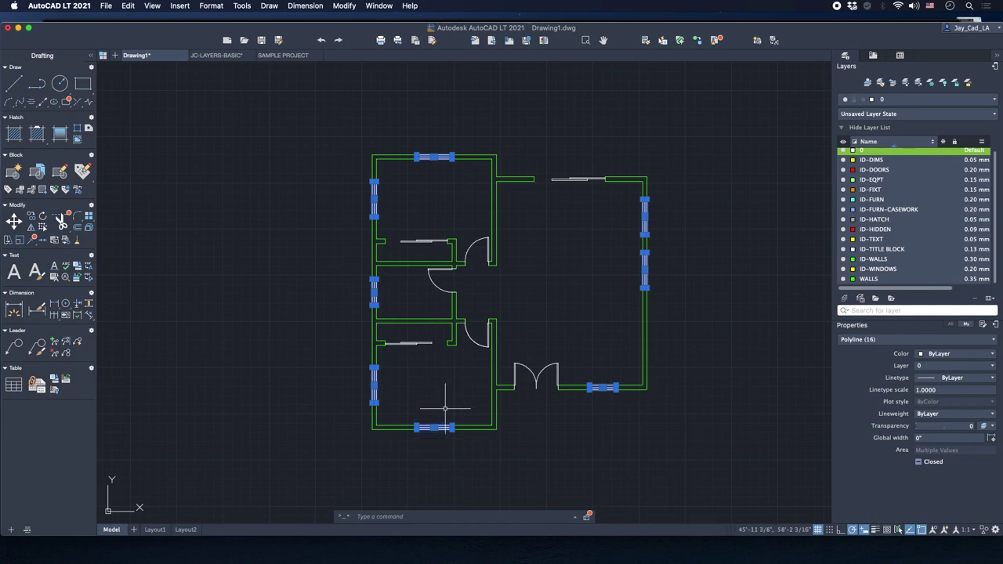
Put the selected windows on the ID-WINDOWS layer from the Layers panel dropdown.
{"action": "scroll", "coordinate": [448, 403], "scroll_direction": "up", "scroll_amount": 2}
{"action": "scroll", "coordinate": [537, 212], "scroll_direction": "down", "scroll_amount": 1}
{"action": "scroll", "coordinate": [814, 92], "scroll_direction": "up", "scroll_amount": 1}
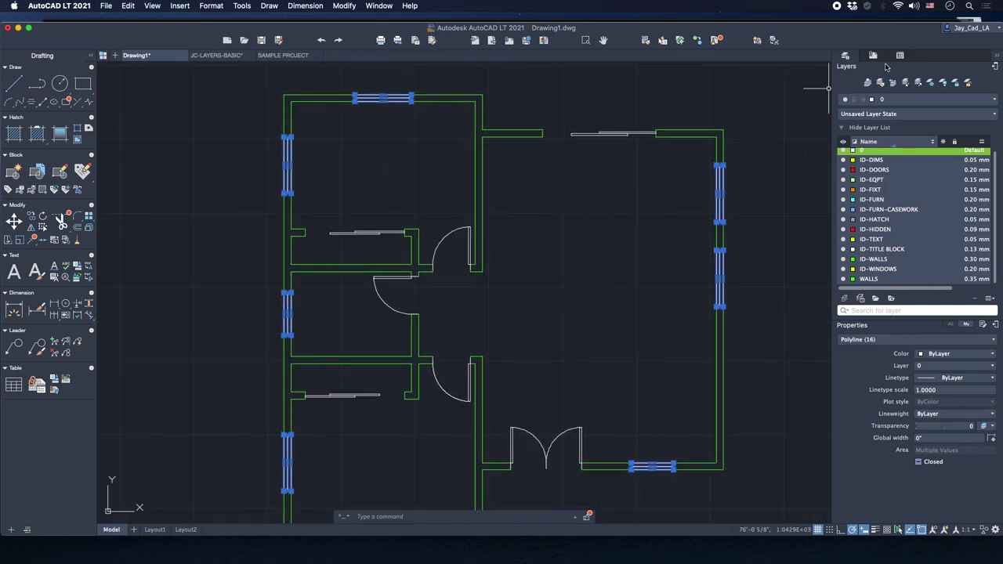
{"action": "left_click", "coordinate": [913, 102]}
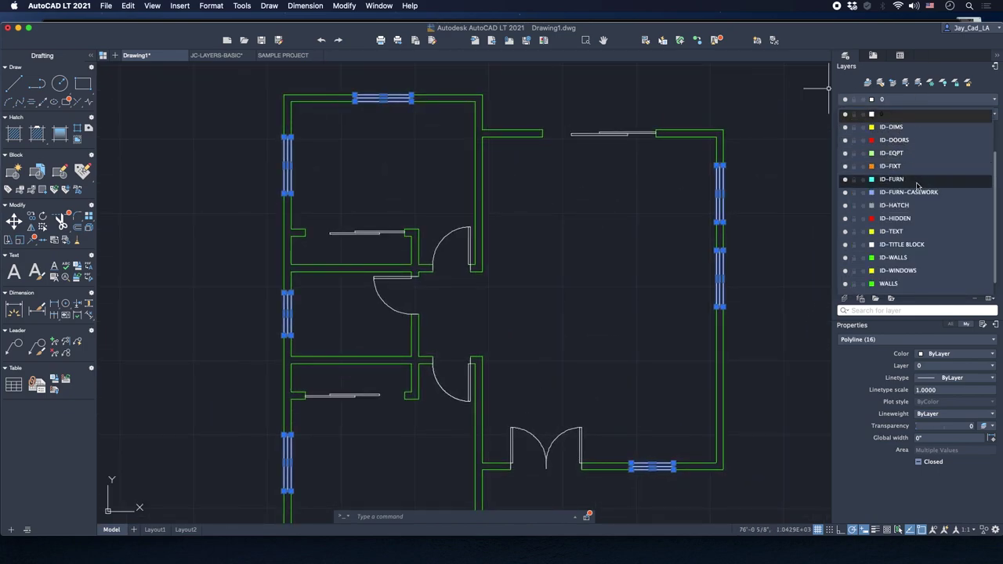
{"action": "left_click", "coordinate": [897, 270]}
Select the top opening, double door, swing doors and both sliding-door openings.
{"action": "key", "text": "Escape"}
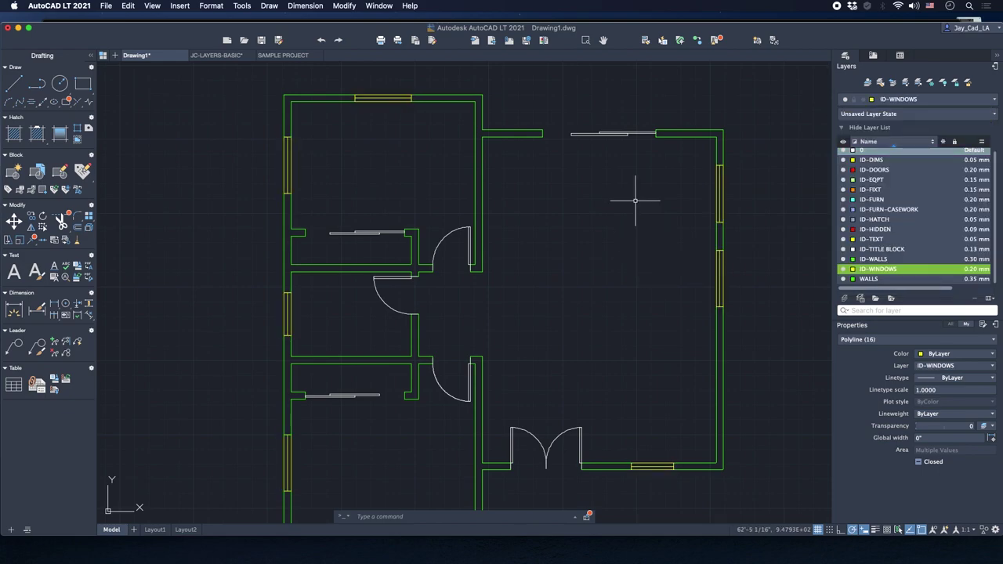
{"action": "left_click", "coordinate": [625, 109]}
{"action": "left_click", "coordinate": [586, 217]}
{"action": "left_click", "coordinate": [577, 358]}
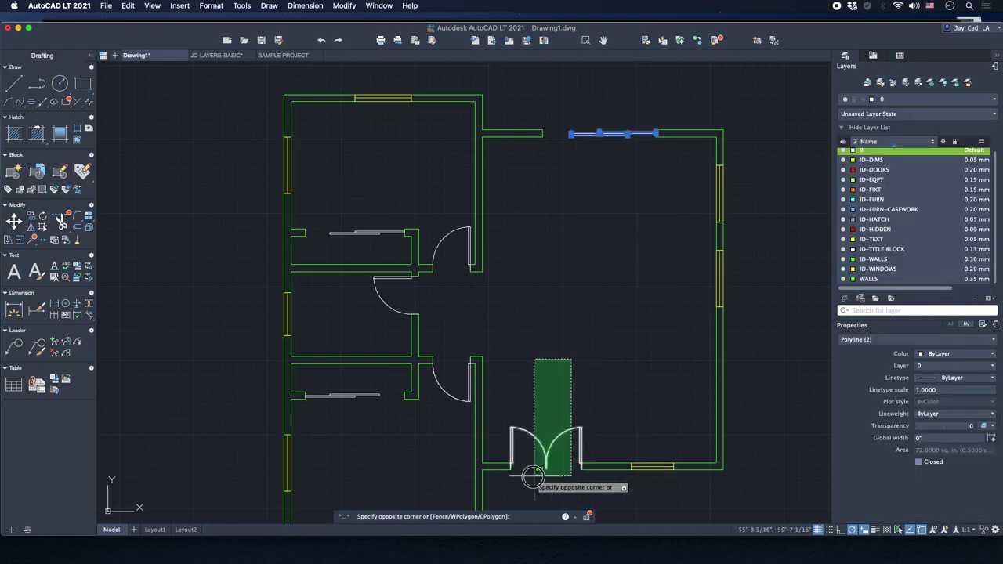
{"action": "left_click", "coordinate": [527, 475]}
{"action": "left_click", "coordinate": [470, 197]}
{"action": "left_click", "coordinate": [416, 466]}
{"action": "left_click", "coordinate": [413, 298]}
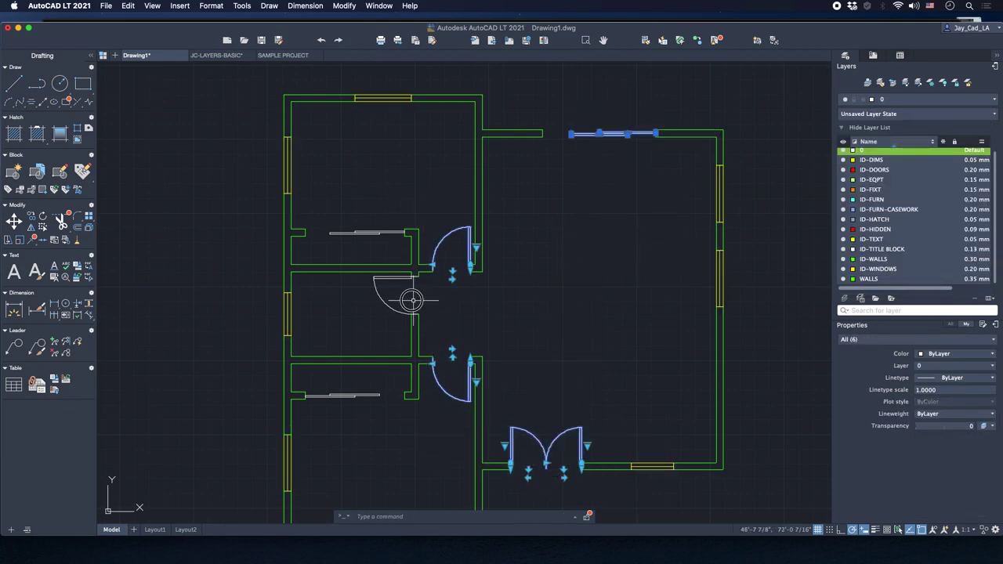
{"action": "left_click", "coordinate": [368, 329]}
{"action": "left_click", "coordinate": [369, 370]}
{"action": "left_click", "coordinate": [332, 410]}
{"action": "left_click", "coordinate": [383, 198]}
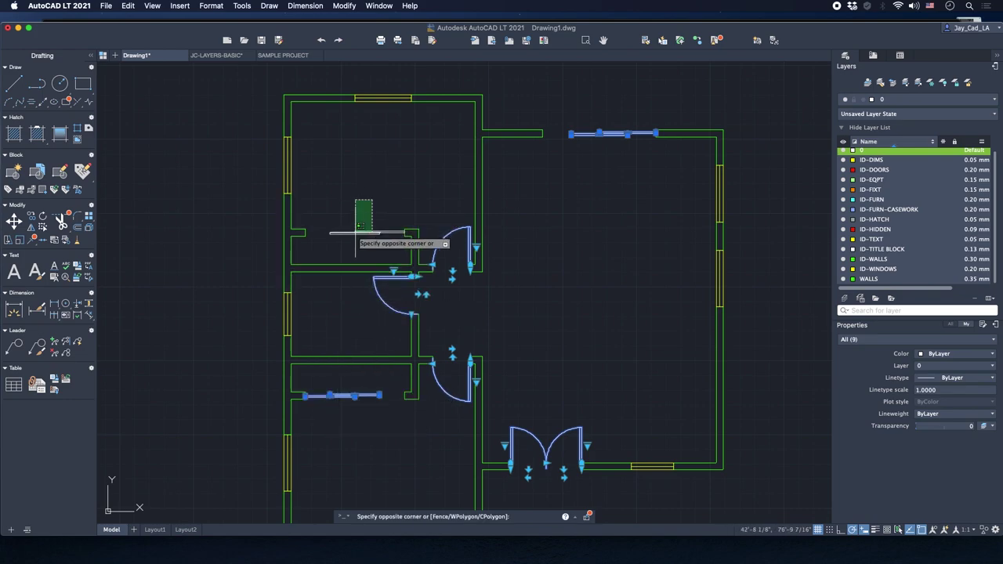
{"action": "left_click", "coordinate": [351, 238]}
Assign the selected doors to the ID-DOORS layer, clear the selection and pan the plan.
{"action": "left_click", "coordinate": [916, 100]}
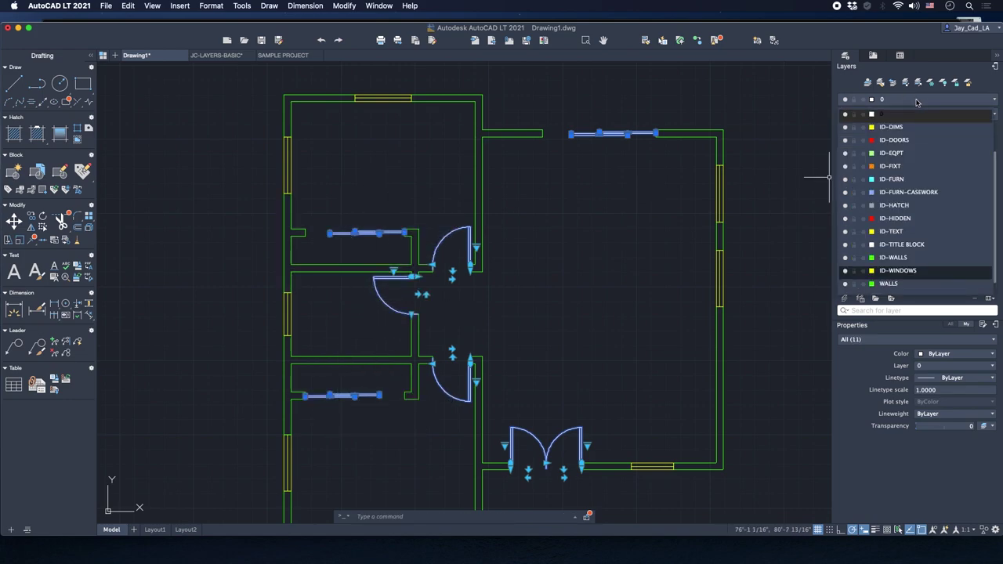
{"action": "left_click", "coordinate": [909, 140]}
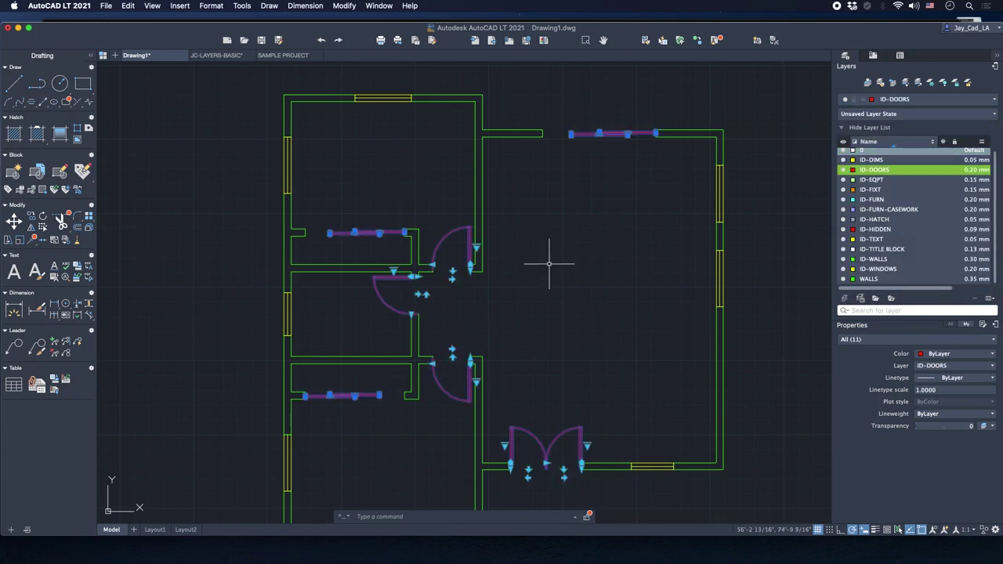
{"action": "key", "text": "Escape"}
{"action": "scroll", "coordinate": [548, 259], "scroll_direction": "down", "scroll_amount": 3}
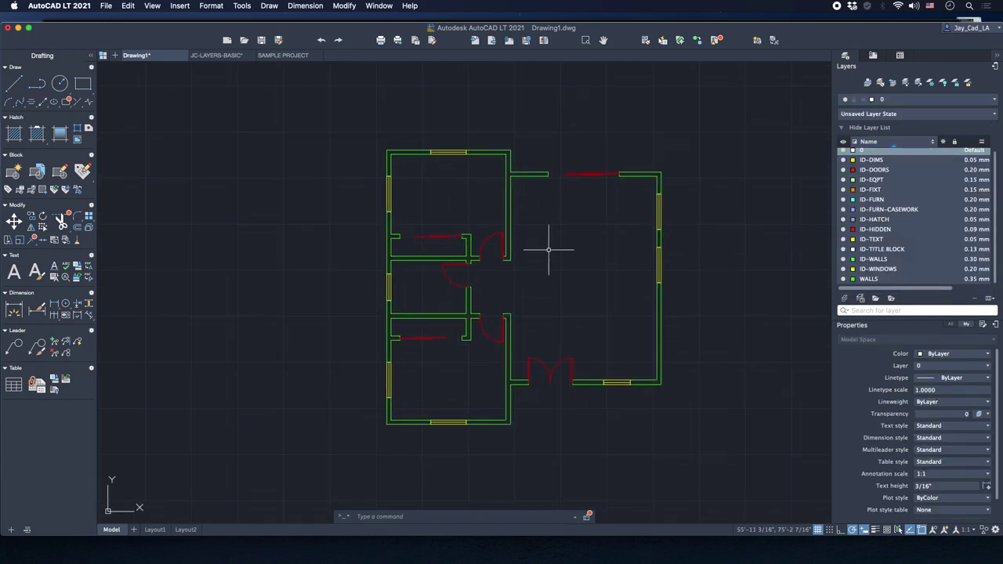
{"action": "mouse_move", "coordinate": [551, 251]}
{"action": "middle_mouse_down"}
{"action": "mouse_move", "coordinate": [599, 283]}
{"action": "mouse_move", "coordinate": [537, 302]}
{"action": "middle_mouse_up"}
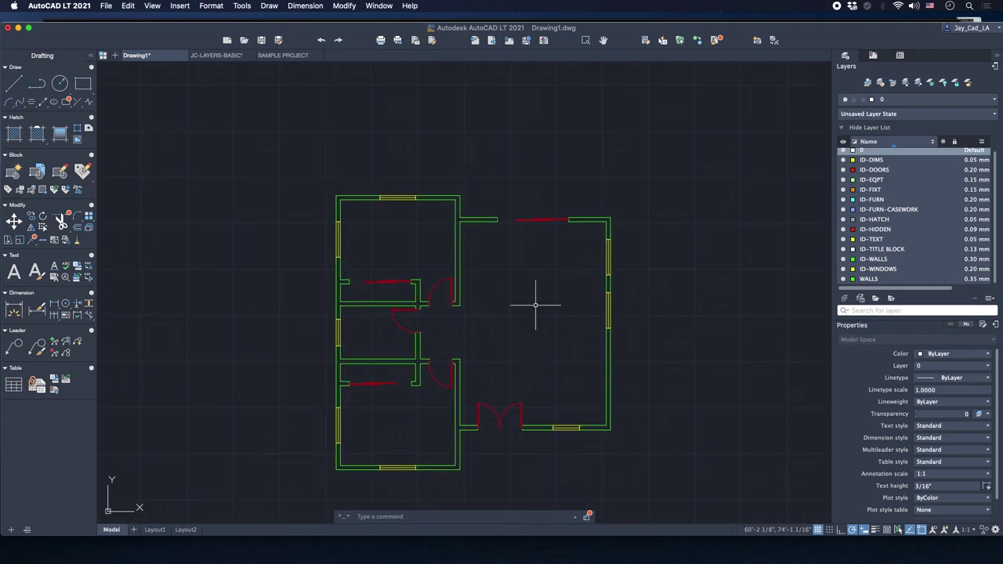
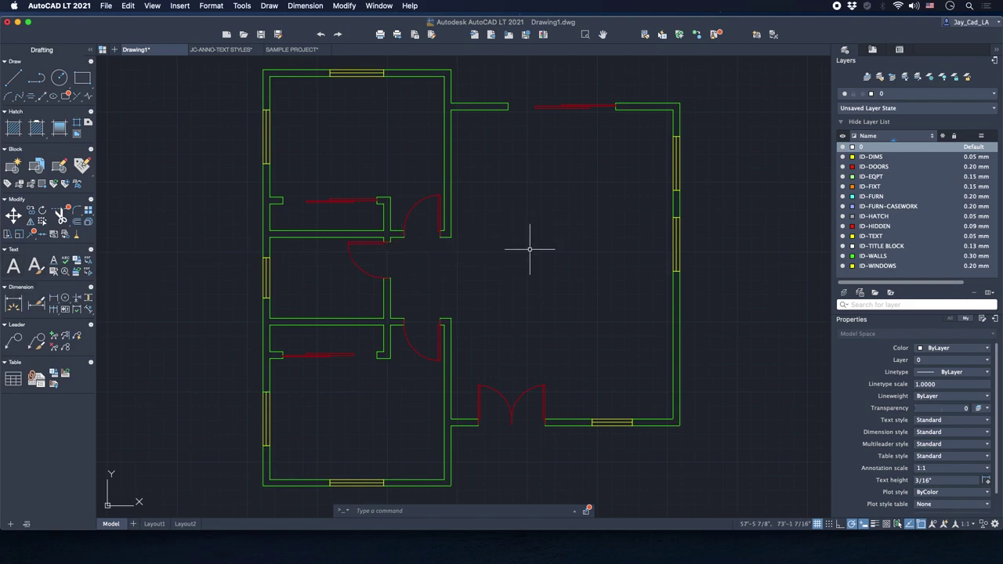
Draw an MTEXT box in the upper-left room and enter the BEDROOM 1 label at 3/16" height.
{"action": "type", "text": "t"}
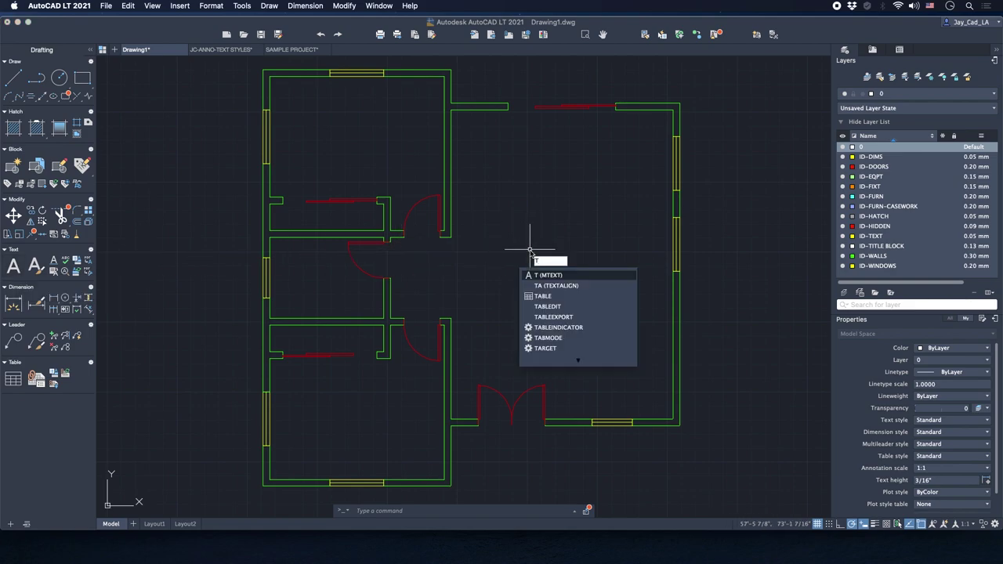
{"action": "key", "text": "Return"}
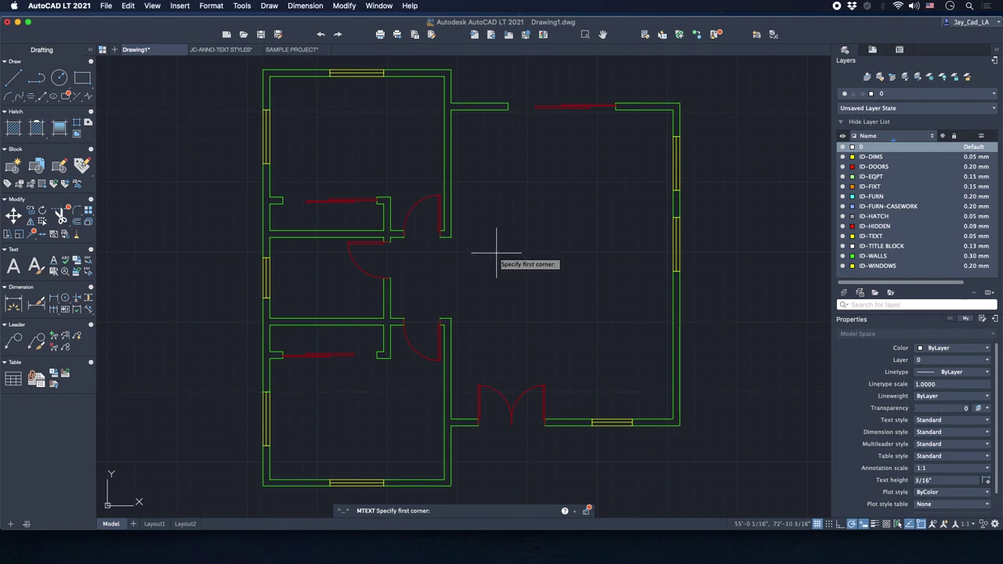
{"action": "middle_click_drag", "start_coordinate": [405, 183], "coordinate": [423, 196]}
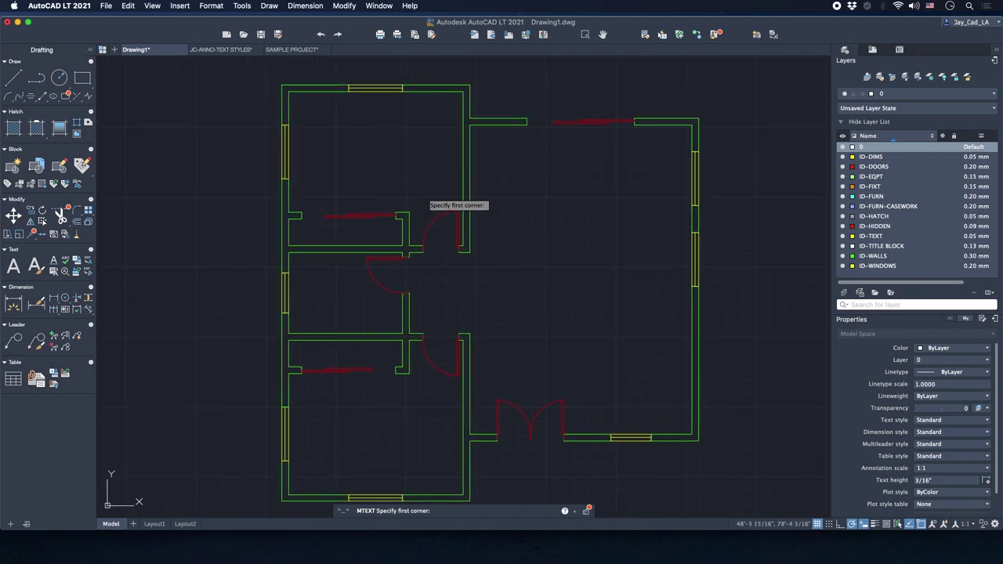
{"action": "left_click", "coordinate": [335, 142]}
{"action": "left_click", "coordinate": [415, 165]}
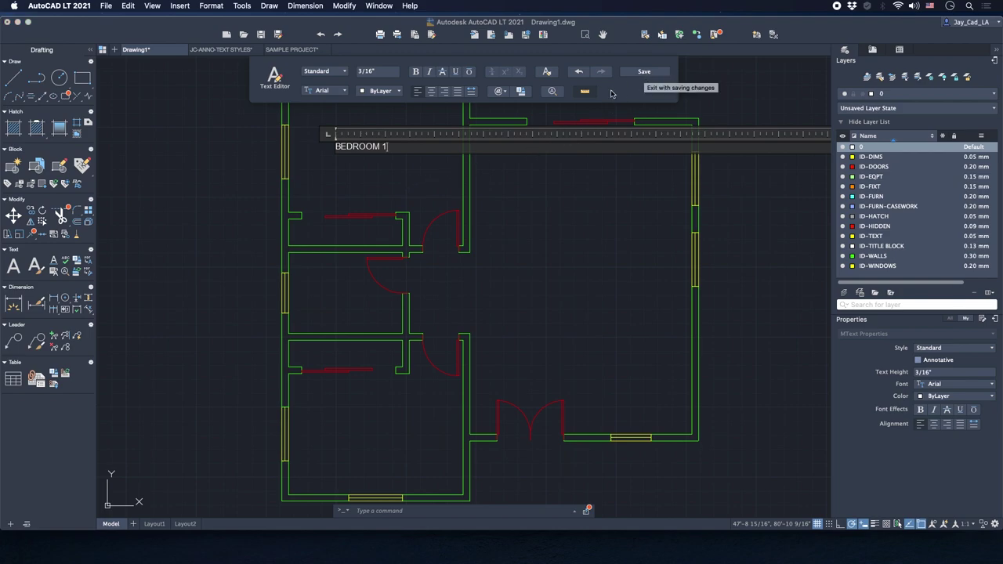
{"action": "left_click", "coordinate": [366, 173]}
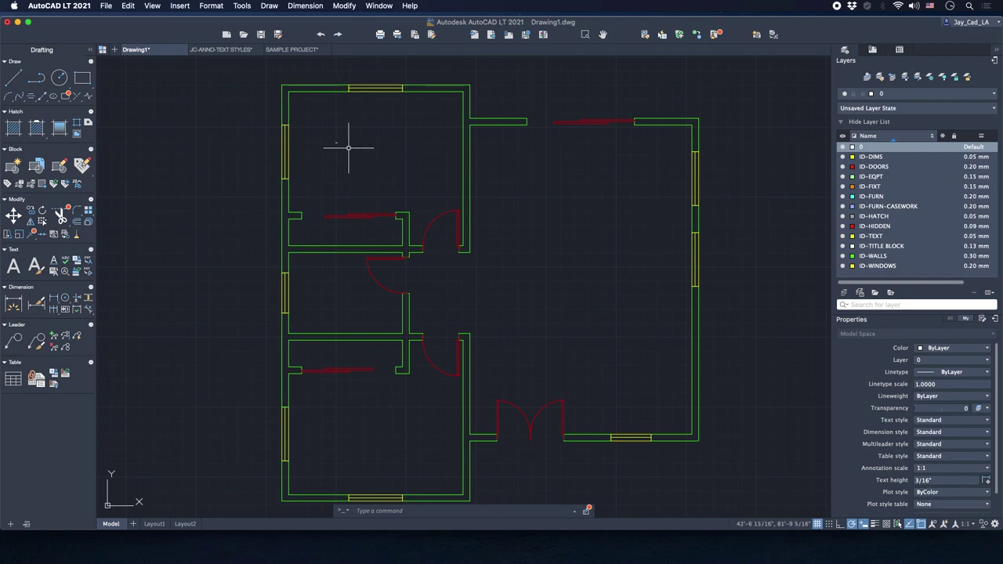
{"action": "scroll", "coordinate": [348, 146], "scroll_direction": "up", "scroll_amount": 2}
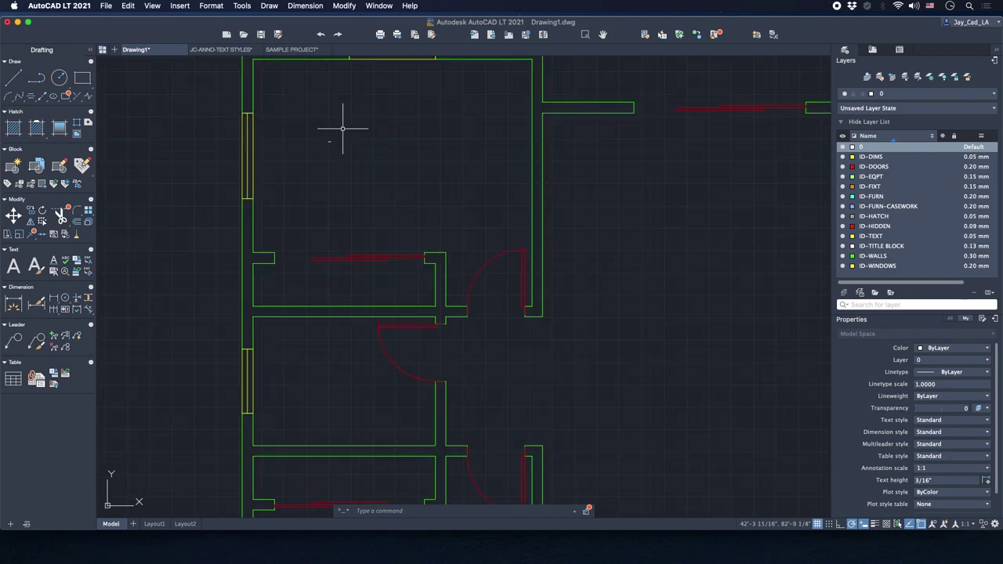
{"action": "middle_click_drag", "start_coordinate": [340, 130], "coordinate": [329, 214]}
{"action": "scroll", "coordinate": [330, 223], "scroll_direction": "up", "scroll_amount": 2}
{"action": "scroll", "coordinate": [329, 223], "scroll_direction": "up", "scroll_amount": 6}
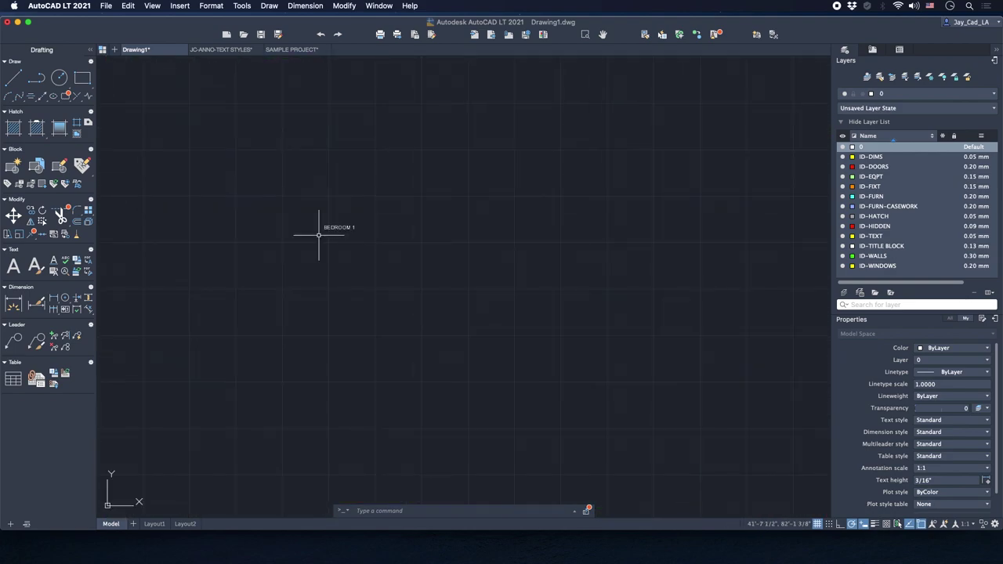
{"action": "scroll", "coordinate": [342, 237], "scroll_direction": "down", "scroll_amount": 2}
{"action": "scroll", "coordinate": [343, 237], "scroll_direction": "down", "scroll_amount": 4}
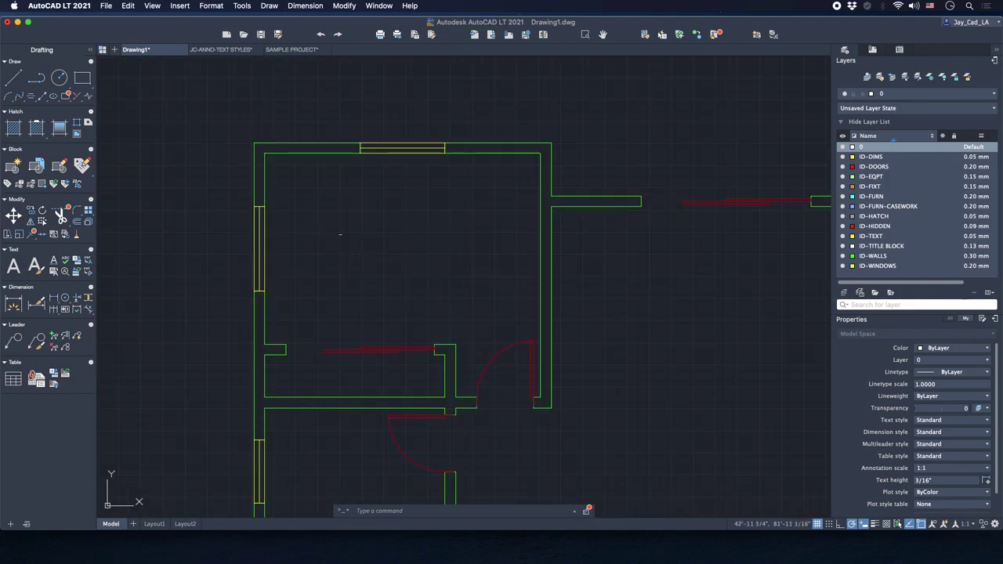
{"action": "scroll", "coordinate": [258, 156], "scroll_direction": "down", "scroll_amount": 2}
{"action": "scroll", "coordinate": [321, 168], "scroll_direction": "up", "scroll_amount": 2}
{"action": "middle_click_drag", "start_coordinate": [320, 168], "coordinate": [328, 156]}
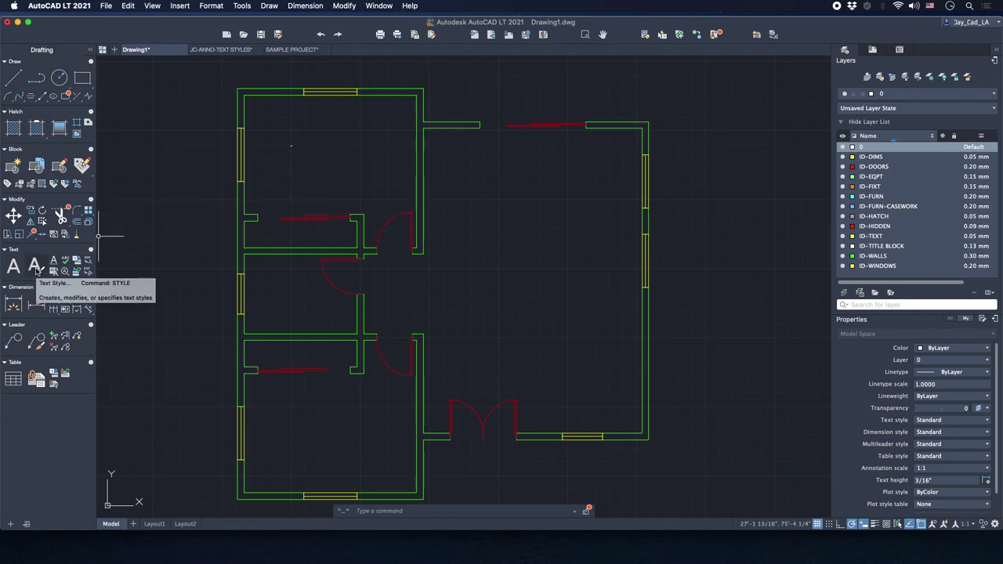
Give the Standard text style a 6" text height, apply it, and close Text Style.
{"action": "left_click", "coordinate": [211, 6]}
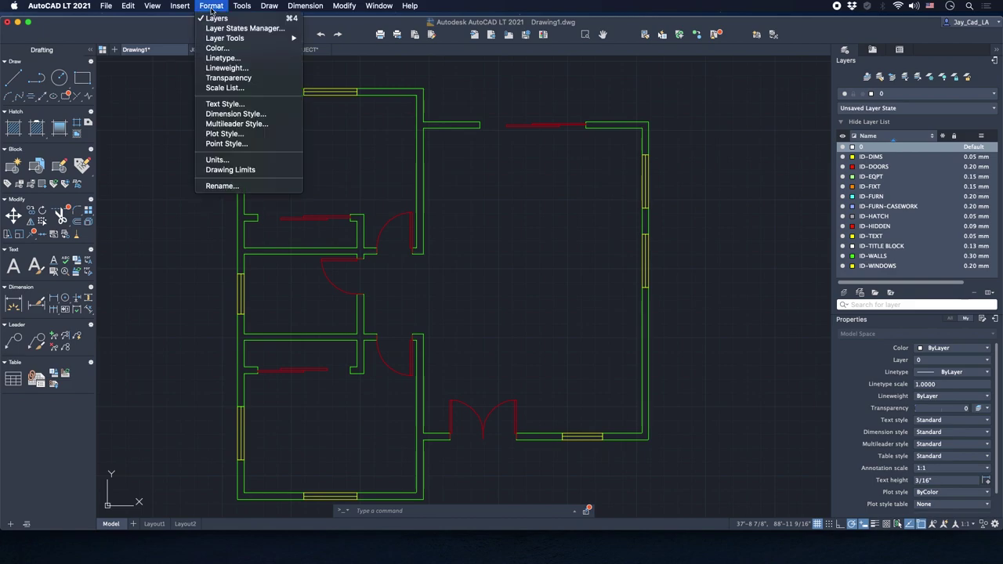
{"action": "left_click", "coordinate": [239, 105]}
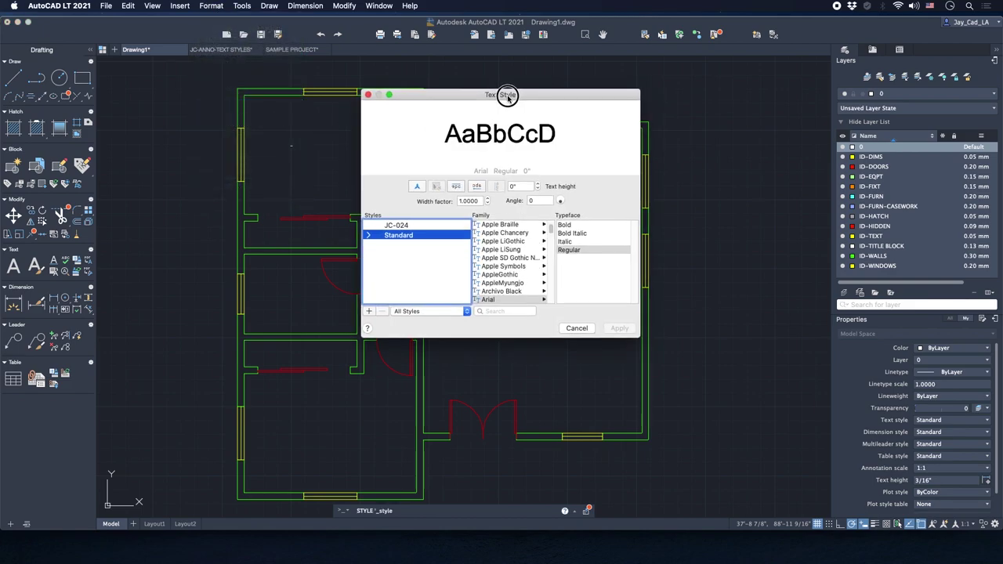
{"action": "left_click_drag", "start_coordinate": [506, 94], "coordinate": [535, 129]}
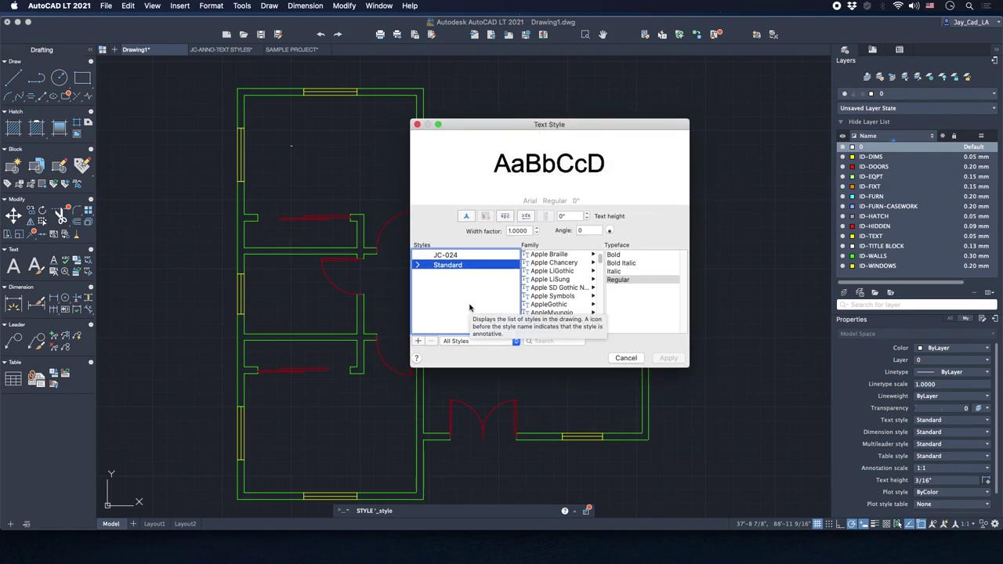
{"action": "left_click_drag", "start_coordinate": [482, 131], "coordinate": [502, 122]}
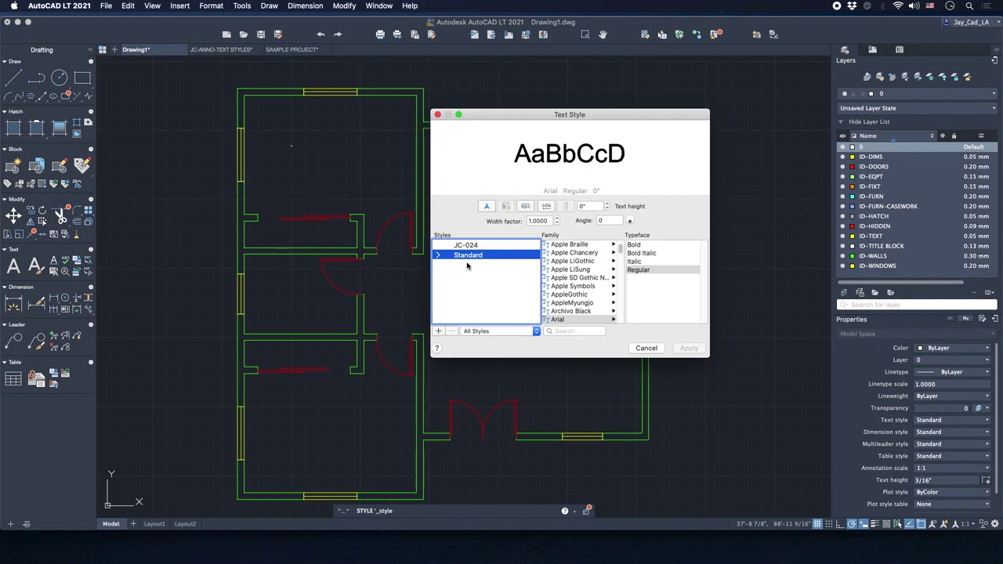
{"action": "left_click", "coordinate": [580, 206]}
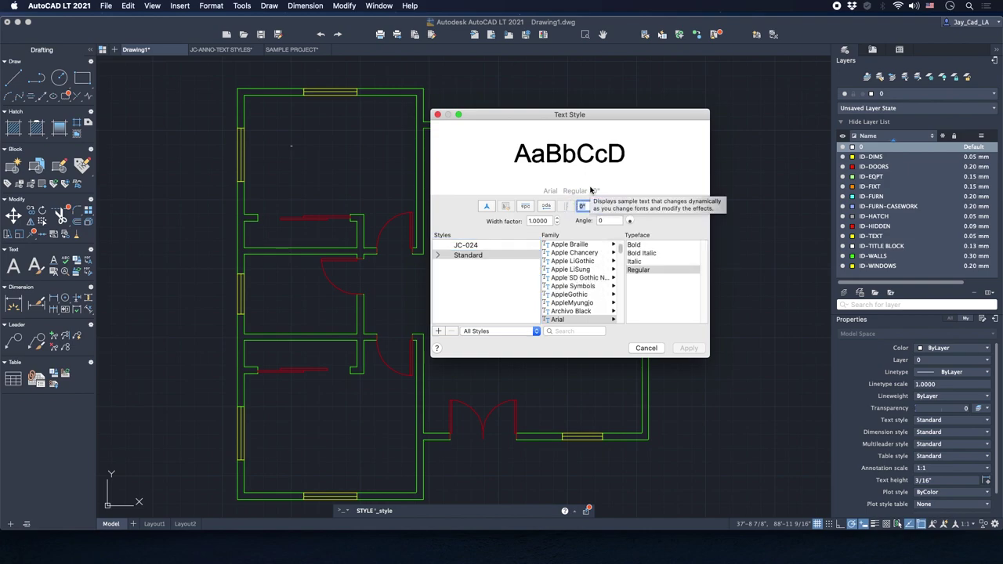
{"action": "type", "text": "6"}
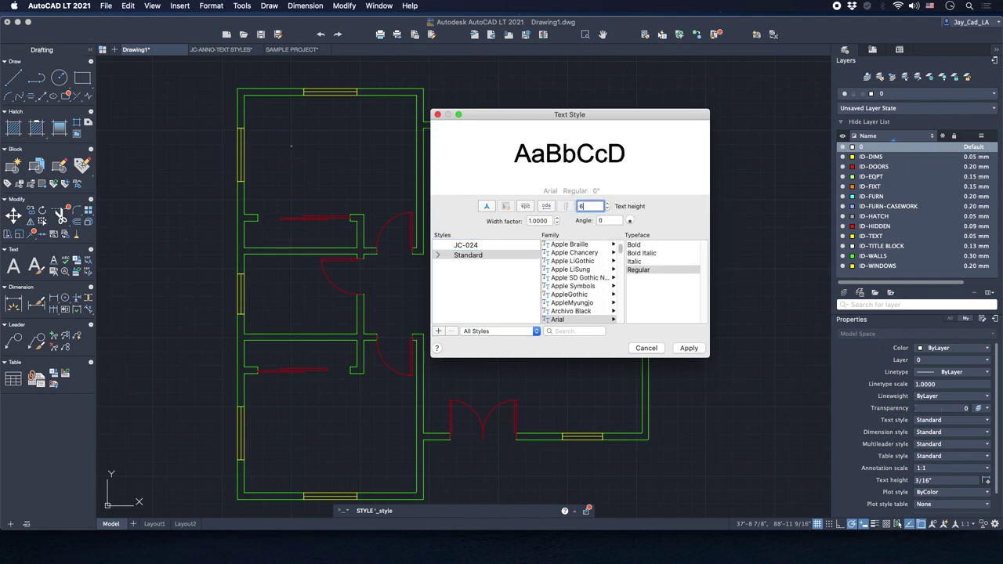
{"action": "left_click", "coordinate": [687, 349]}
{"action": "left_click", "coordinate": [647, 348]}
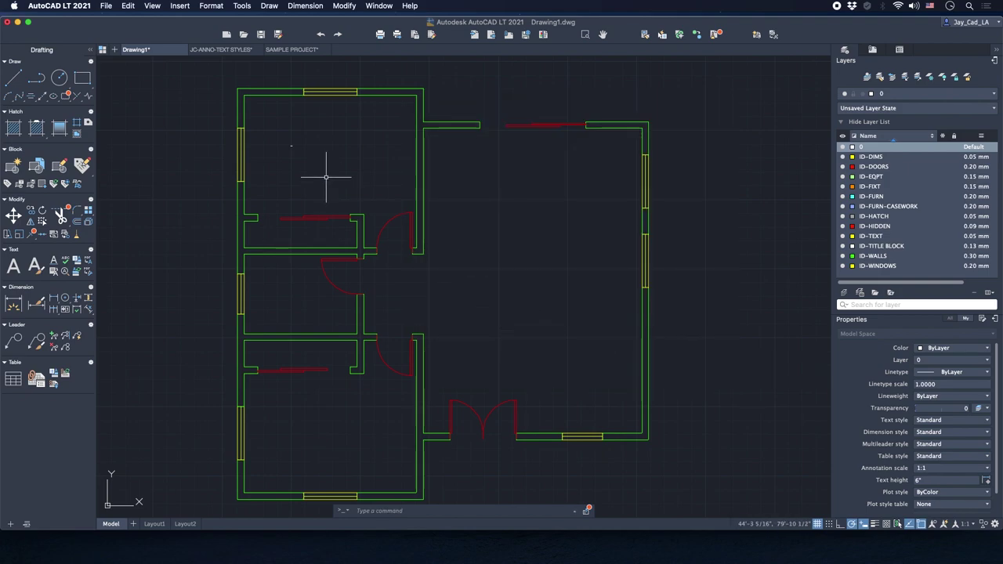
Create a trial BEDROOM 1 MTEXT label in the upper-left room, widened to one line.
{"action": "middle_click_drag", "start_coordinate": [326, 176], "coordinate": [331, 190]}
{"action": "scroll", "coordinate": [299, 160], "scroll_direction": "up", "scroll_amount": 3}
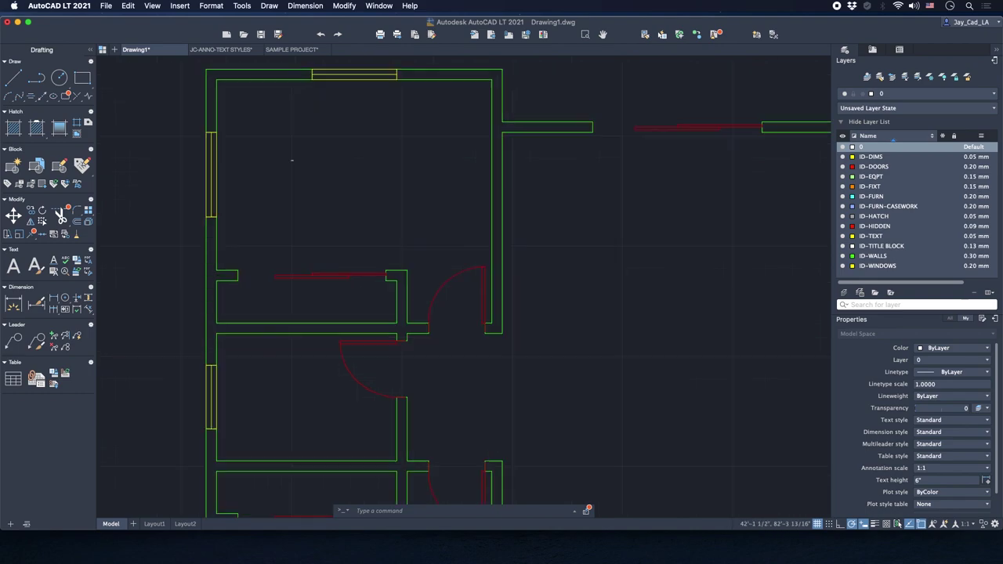
{"action": "scroll", "coordinate": [316, 163], "scroll_direction": "up", "scroll_amount": 3}
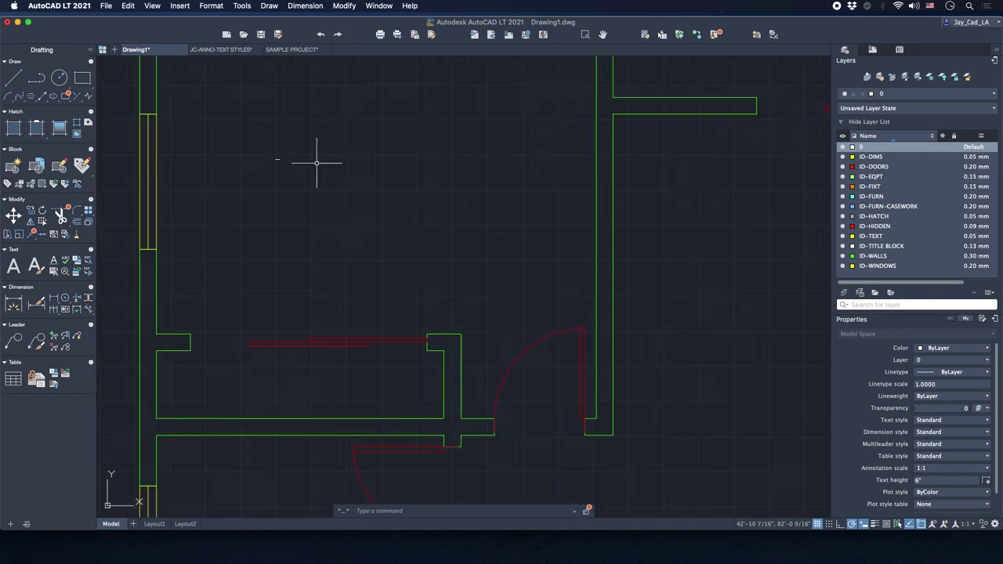
{"action": "type", "text": "t"}
{"action": "key", "text": "Return"}
{"action": "left_click", "coordinate": [319, 169]}
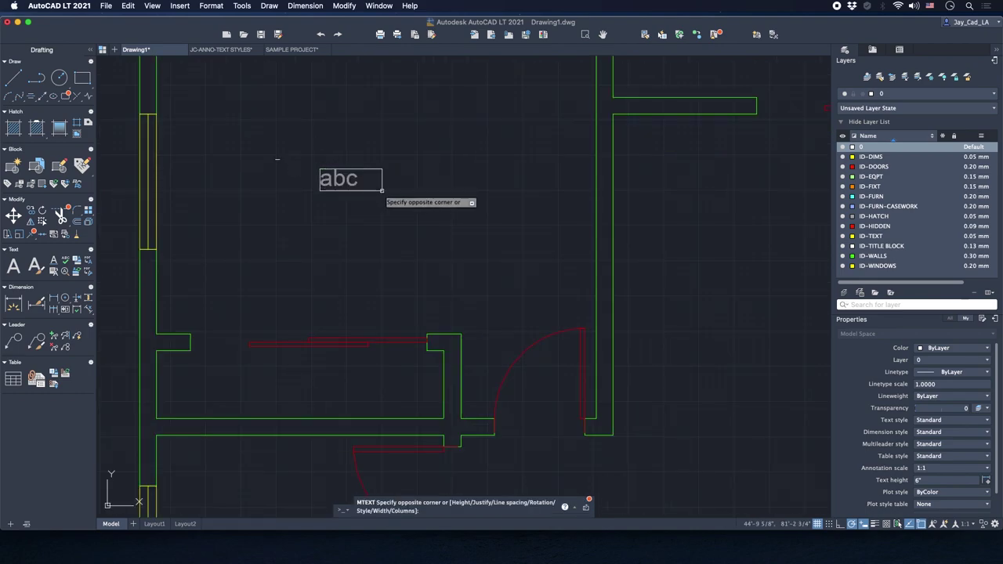
{"action": "left_click", "coordinate": [409, 196]}
{"action": "type", "text": "BEDR"}
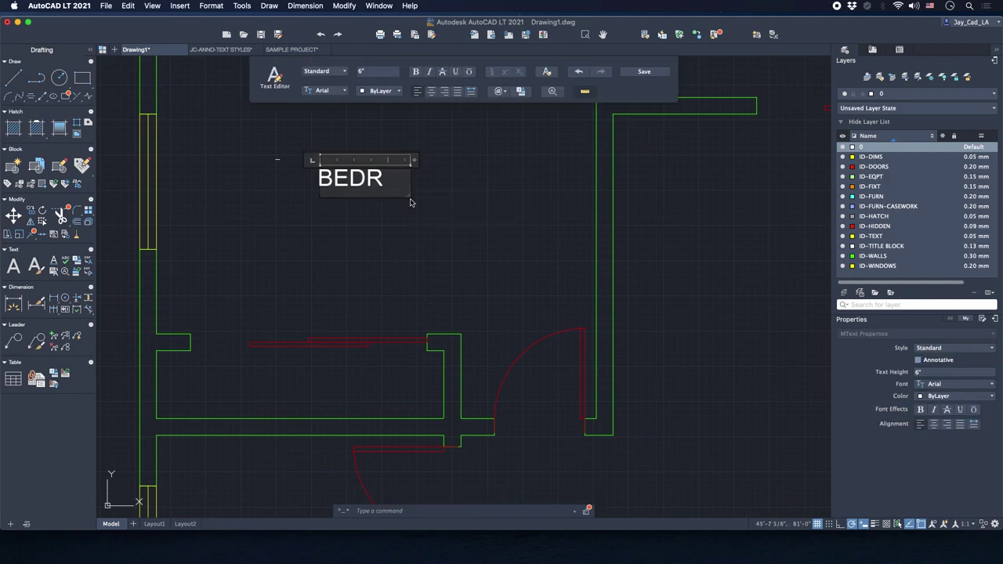
{"action": "type", "text": "OOM 1"}
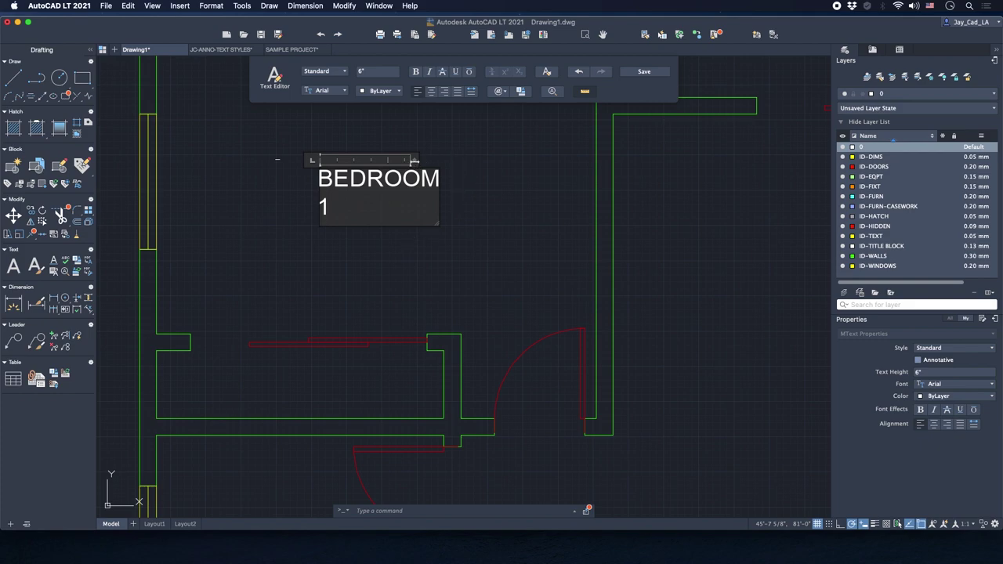
{"action": "left_click_drag", "start_coordinate": [414, 160], "coordinate": [478, 161]}
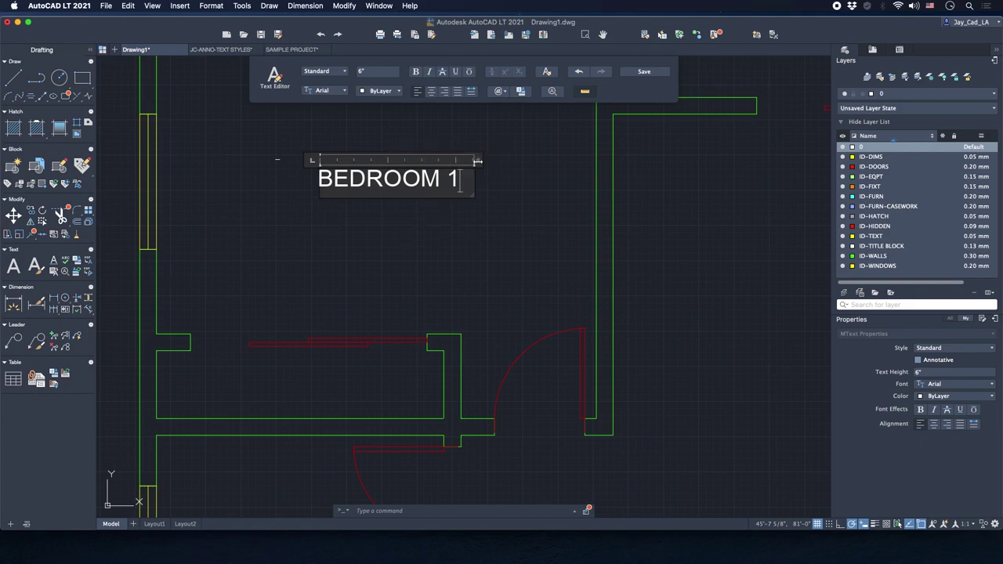
{"action": "left_click", "coordinate": [427, 217]}
Window-select the trial BEDROOM 1 label and delete it.
{"action": "scroll", "coordinate": [421, 212], "scroll_direction": "down", "scroll_amount": 5}
{"action": "scroll", "coordinate": [337, 161], "scroll_direction": "up", "scroll_amount": 2}
{"action": "middle_click_drag", "start_coordinate": [337, 161], "coordinate": [361, 151]}
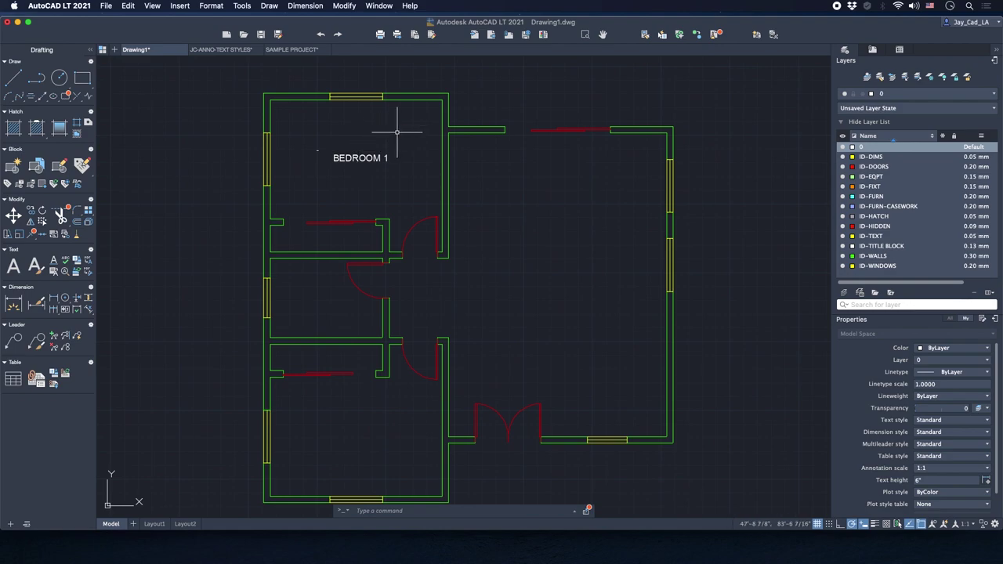
{"action": "left_click", "coordinate": [384, 130]}
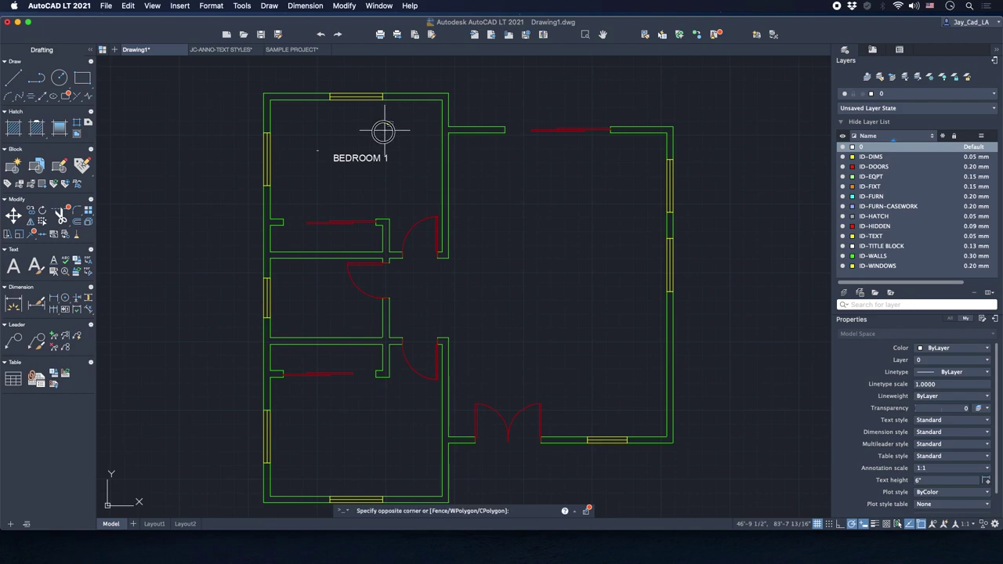
{"action": "left_click", "coordinate": [313, 166]}
{"action": "key", "text": "Delete"}
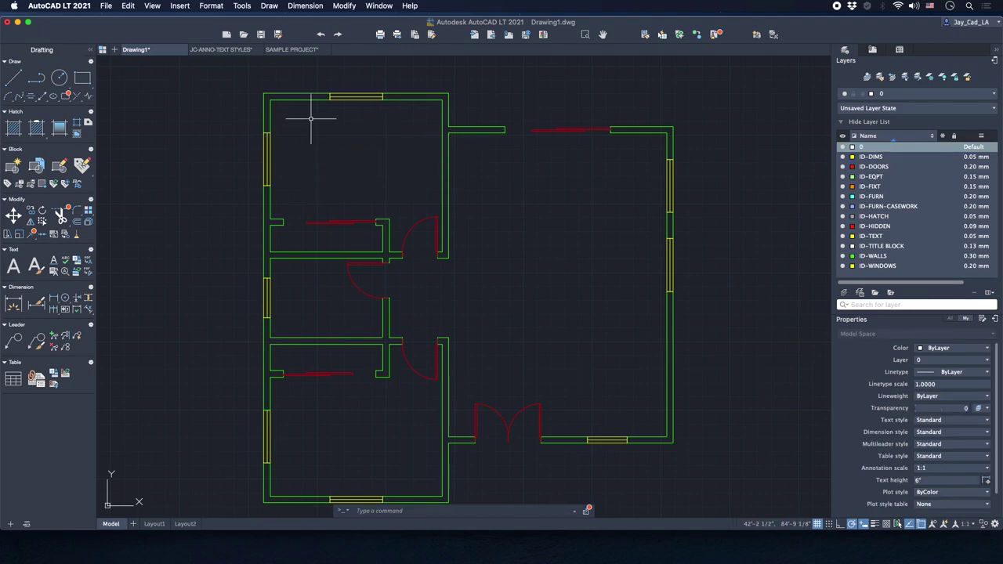
Switch to the JC-ANNO-TEXT STYLES drawing.
{"action": "middle_click_drag", "start_coordinate": [358, 146], "coordinate": [363, 133]}
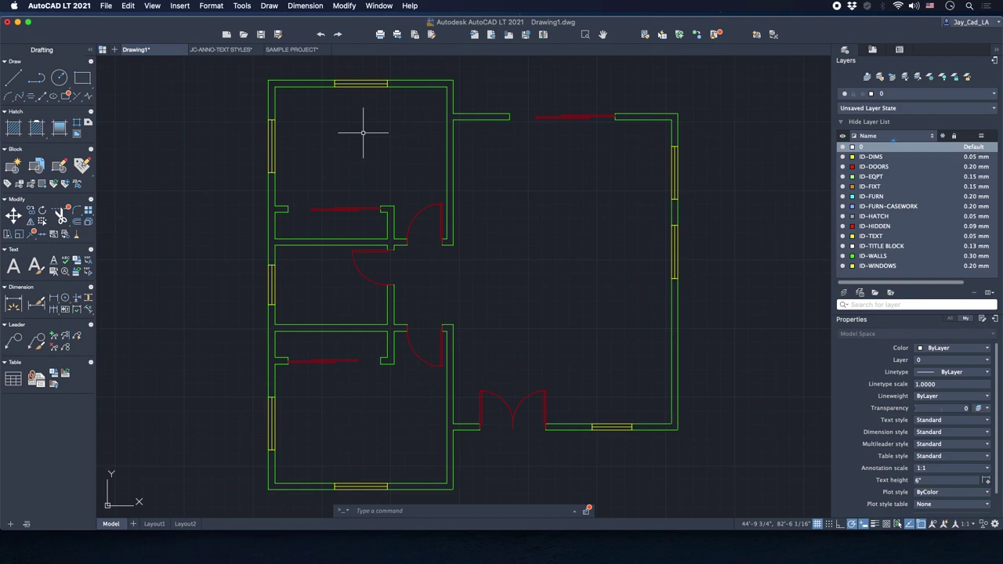
{"action": "mouse_move", "coordinate": [365, 134]}
{"action": "middle_mouse_down"}
{"action": "mouse_move", "coordinate": [390, 148]}
{"action": "mouse_move", "coordinate": [362, 137]}
{"action": "middle_mouse_up"}
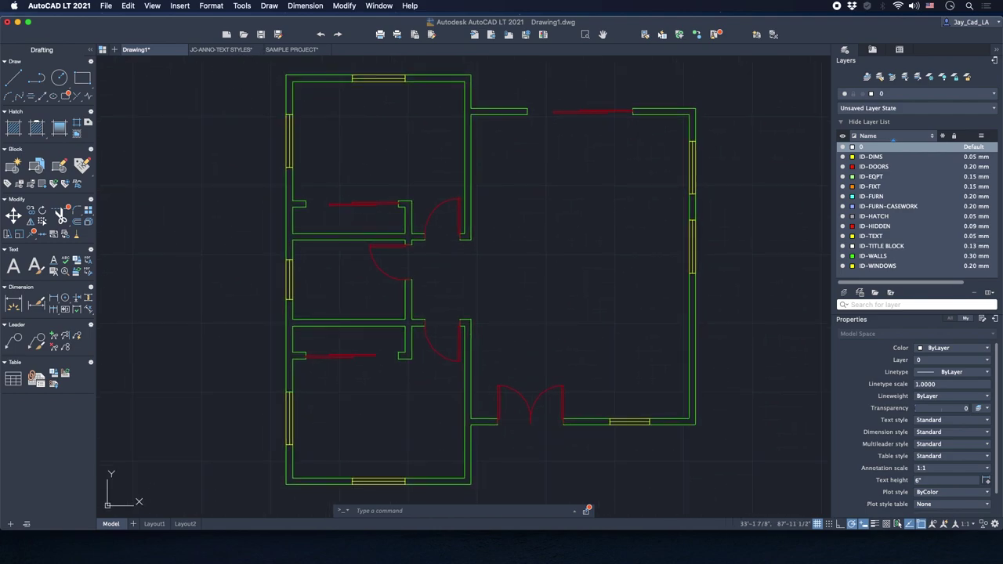
{"action": "left_click", "coordinate": [221, 49]}
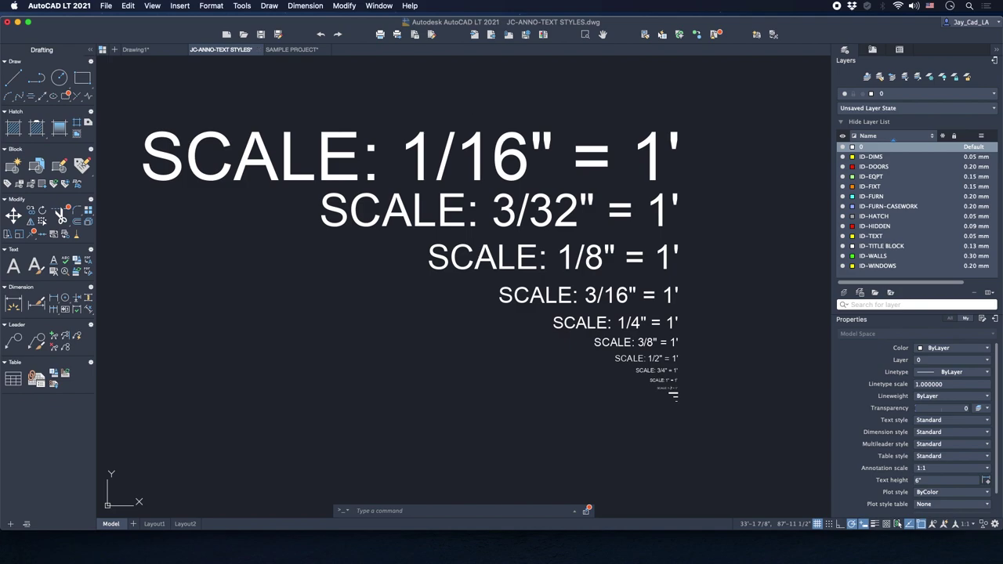
{"action": "left_click", "coordinate": [467, 99]}
{"action": "left_click", "coordinate": [595, 103]}
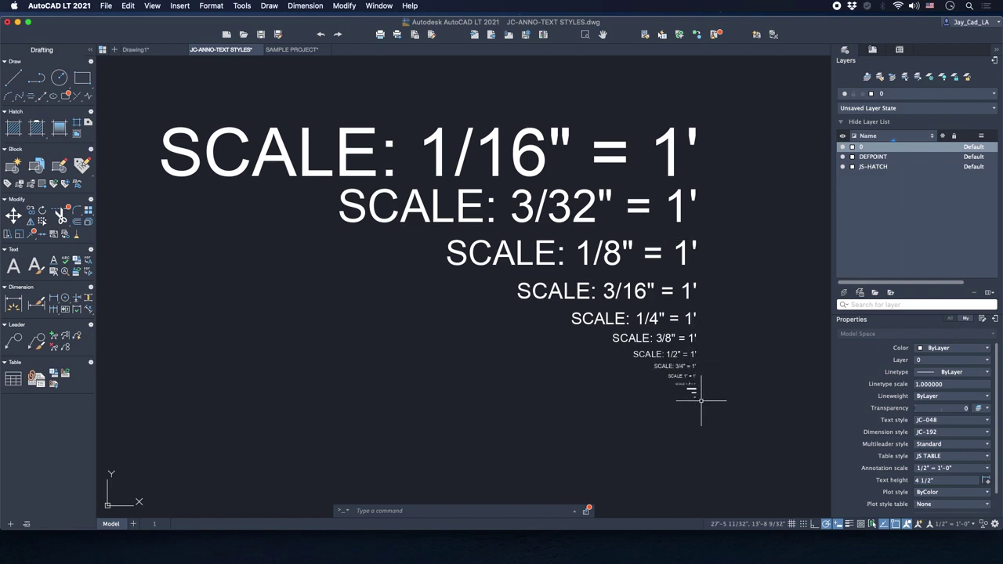
{"action": "scroll", "coordinate": [699, 396], "scroll_direction": "up", "scroll_amount": 3}
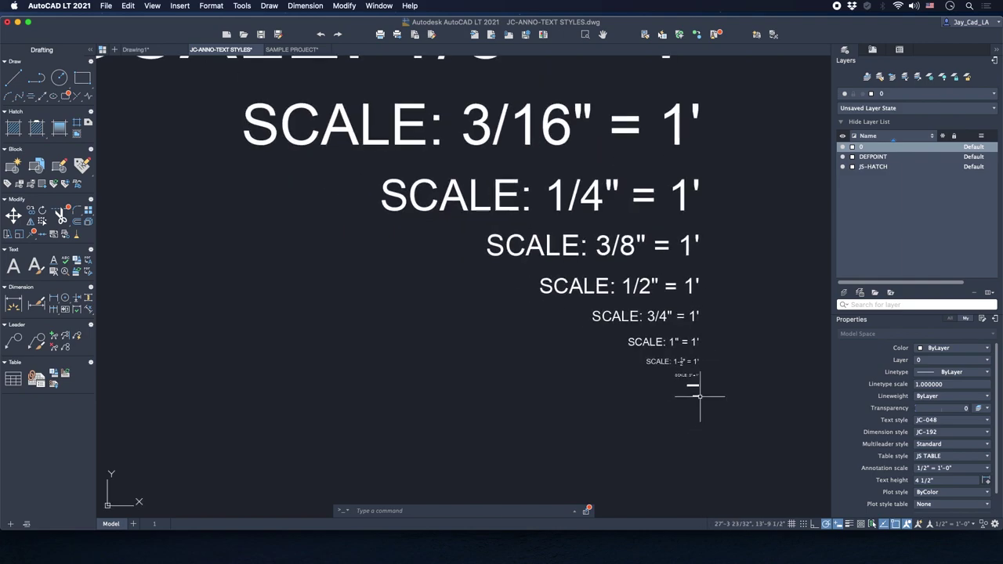
{"action": "scroll", "coordinate": [700, 395], "scroll_direction": "up", "scroll_amount": 6}
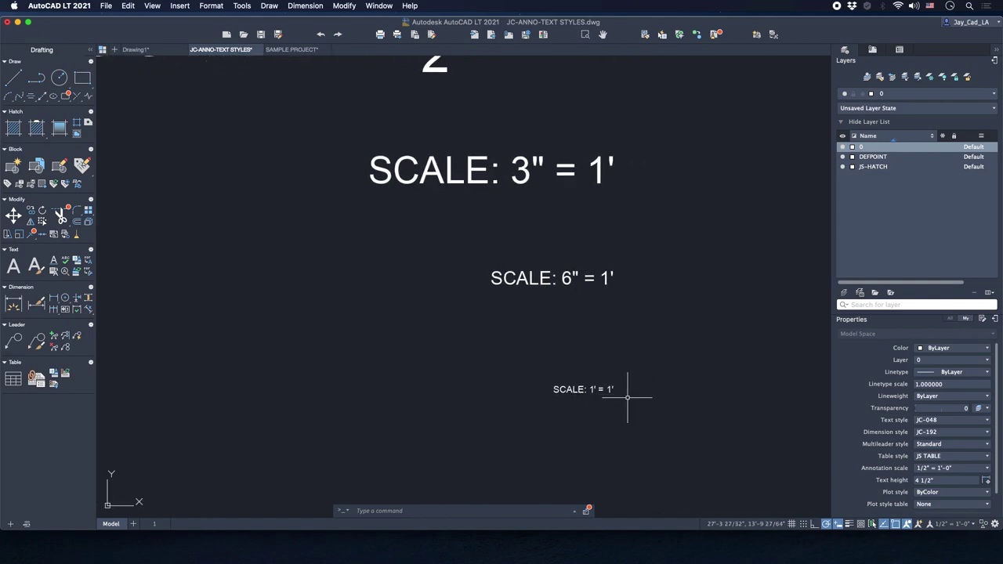
{"action": "scroll", "coordinate": [600, 418], "scroll_direction": "up", "scroll_amount": 2}
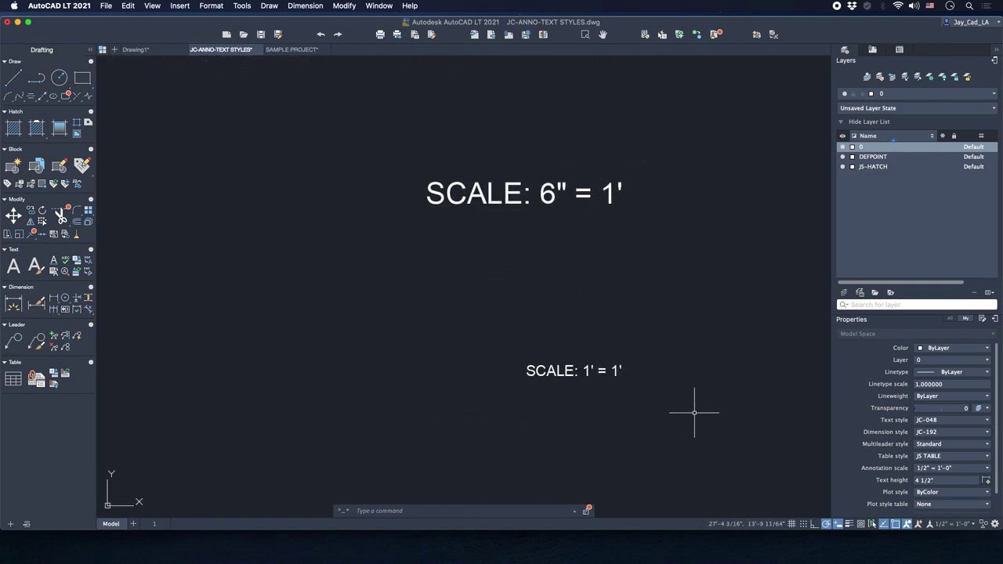
{"action": "scroll", "coordinate": [667, 330], "scroll_direction": "down", "scroll_amount": 8}
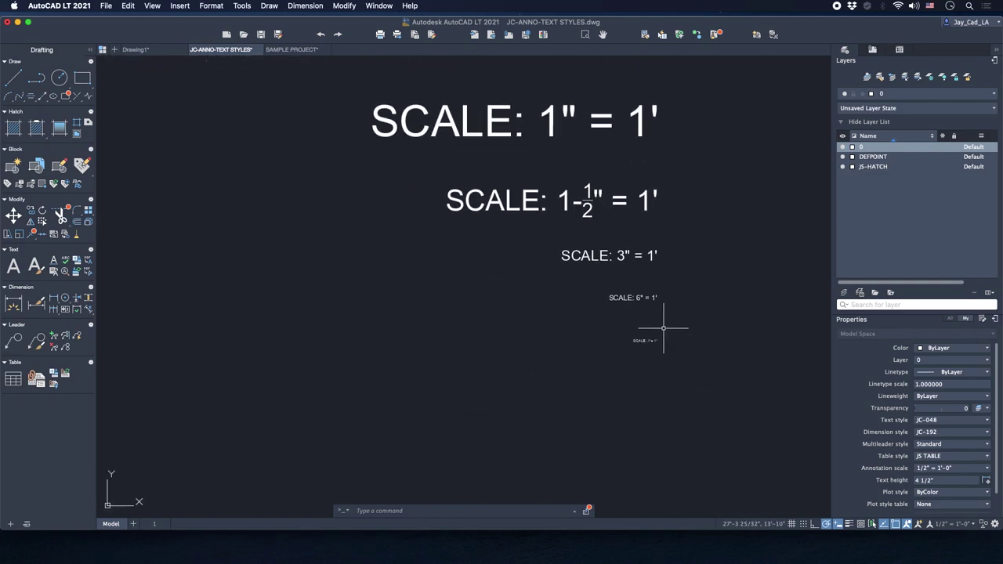
{"action": "scroll", "coordinate": [641, 285], "scroll_direction": "up", "scroll_amount": 5}
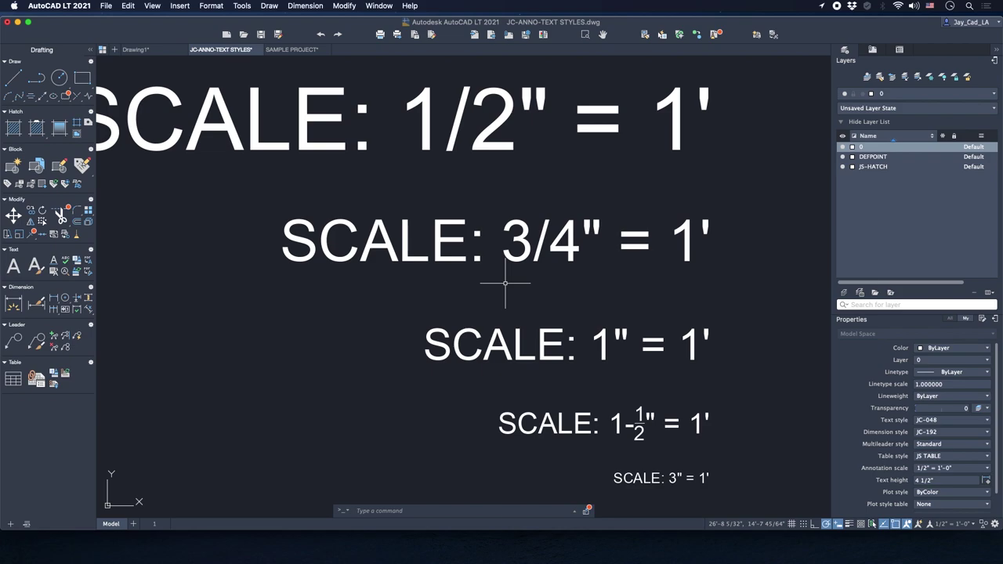
{"action": "middle_click_drag", "start_coordinate": [505, 283], "coordinate": [462, 293]}
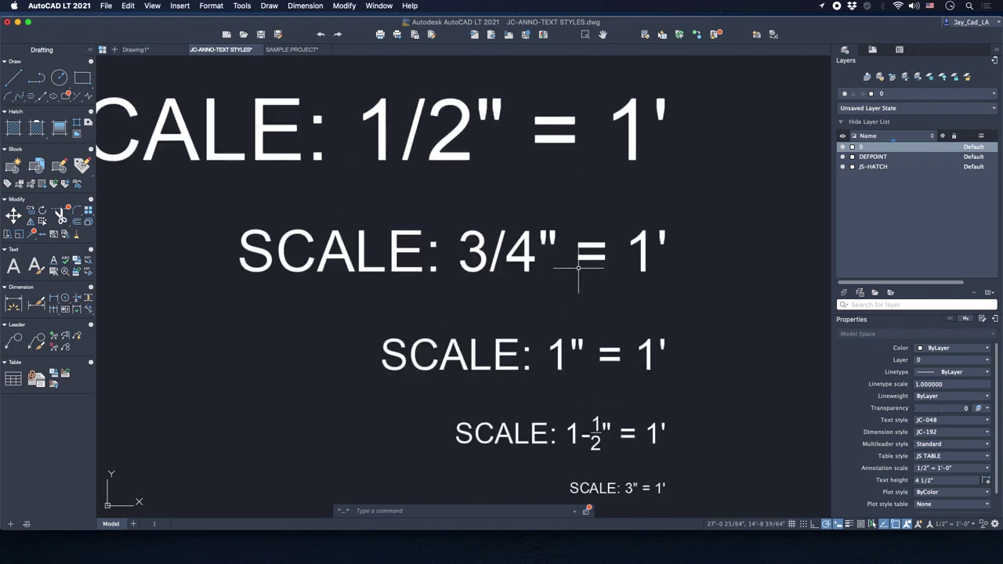
{"action": "left_click", "coordinate": [722, 217]}
{"action": "left_click", "coordinate": [352, 270]}
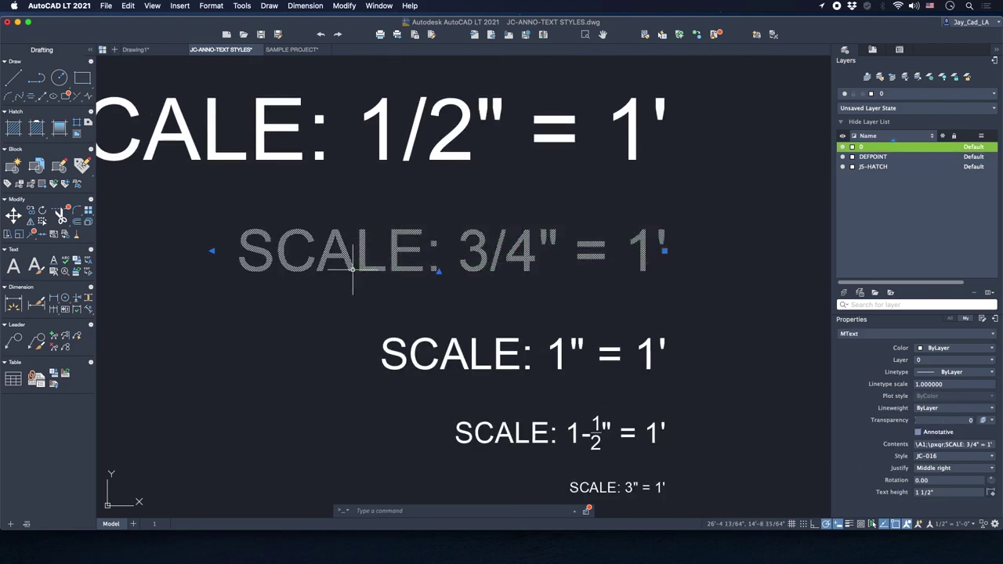
{"action": "scroll", "coordinate": [352, 270], "scroll_direction": "down", "scroll_amount": 4}
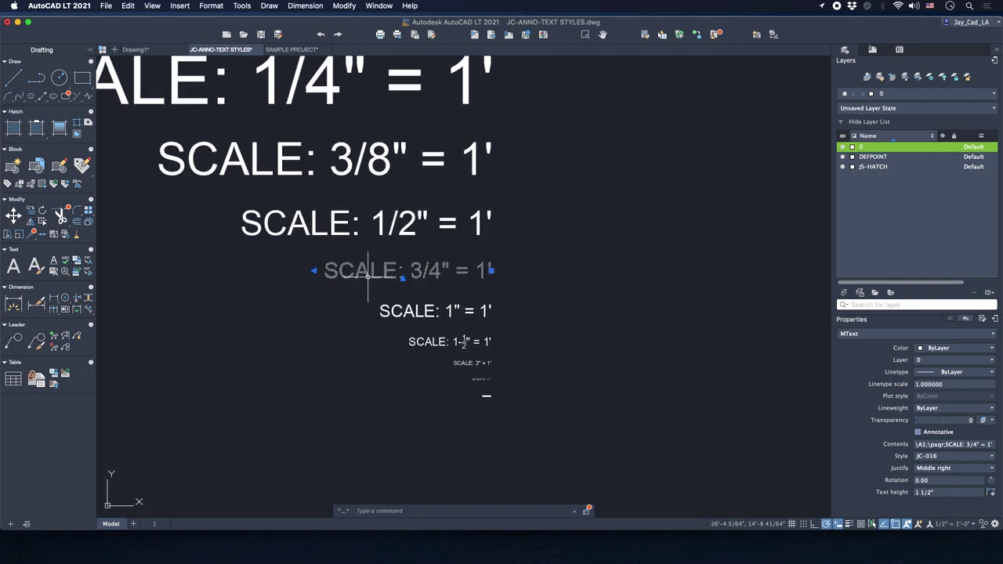
{"action": "key", "text": "Escape"}
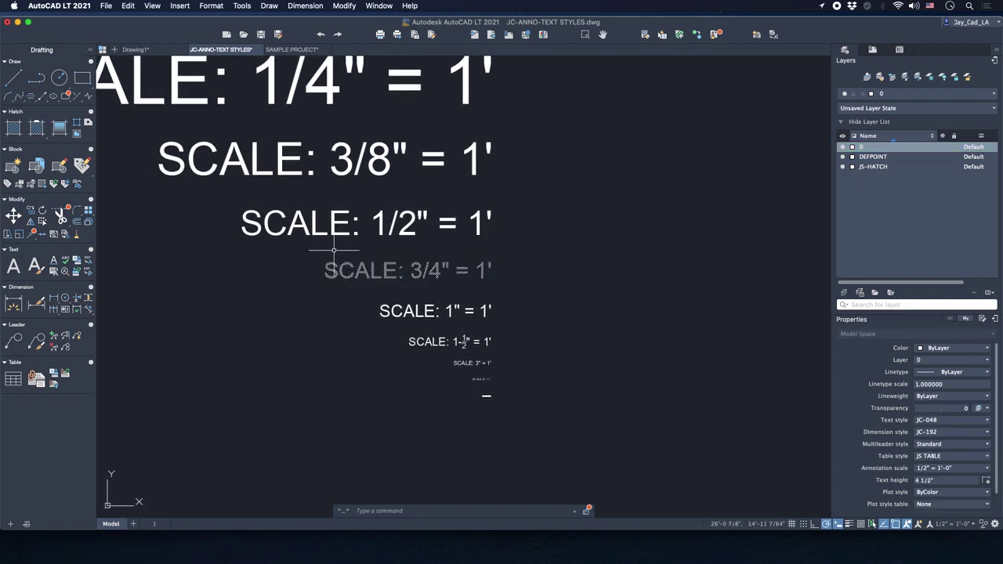
{"action": "middle_click_drag", "start_coordinate": [338, 224], "coordinate": [394, 264]}
{"action": "scroll", "coordinate": [264, 240], "scroll_direction": "down", "scroll_amount": 3}
{"action": "mouse_move", "coordinate": [264, 240]}
{"action": "middle_mouse_down"}
{"action": "mouse_move", "coordinate": [338, 257]}
{"action": "mouse_move", "coordinate": [399, 287]}
{"action": "middle_mouse_up"}
{"action": "scroll", "coordinate": [392, 280], "scroll_direction": "down", "scroll_amount": 3}
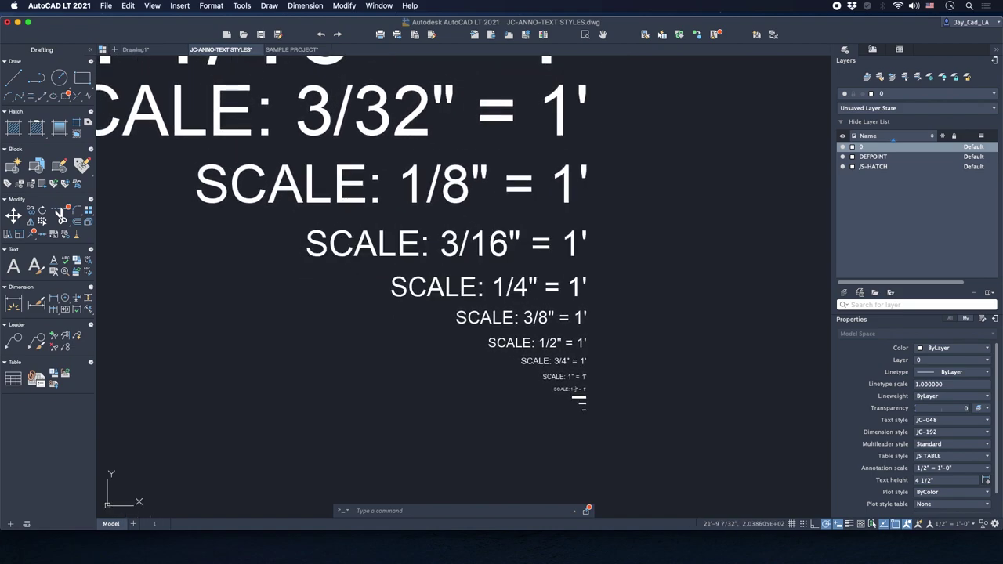
{"action": "middle_click_drag", "start_coordinate": [300, 249], "coordinate": [342, 277]}
{"action": "scroll", "coordinate": [510, 298], "scroll_direction": "down", "scroll_amount": 3}
{"action": "middle_click_drag", "start_coordinate": [509, 298], "coordinate": [547, 317]}
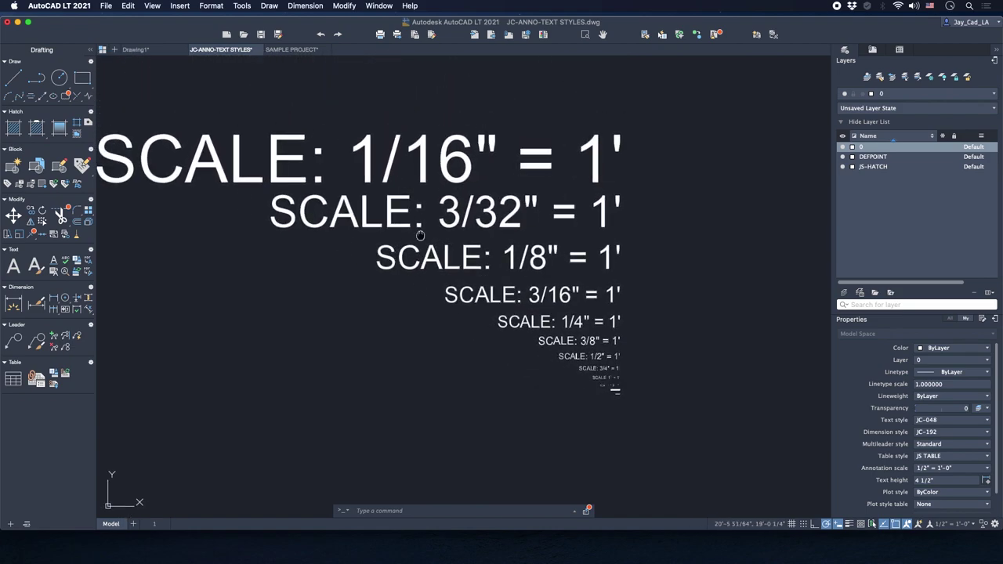
{"action": "middle_click_drag", "start_coordinate": [414, 217], "coordinate": [509, 235]}
{"action": "middle_click_drag", "start_coordinate": [568, 243], "coordinate": [493, 253]}
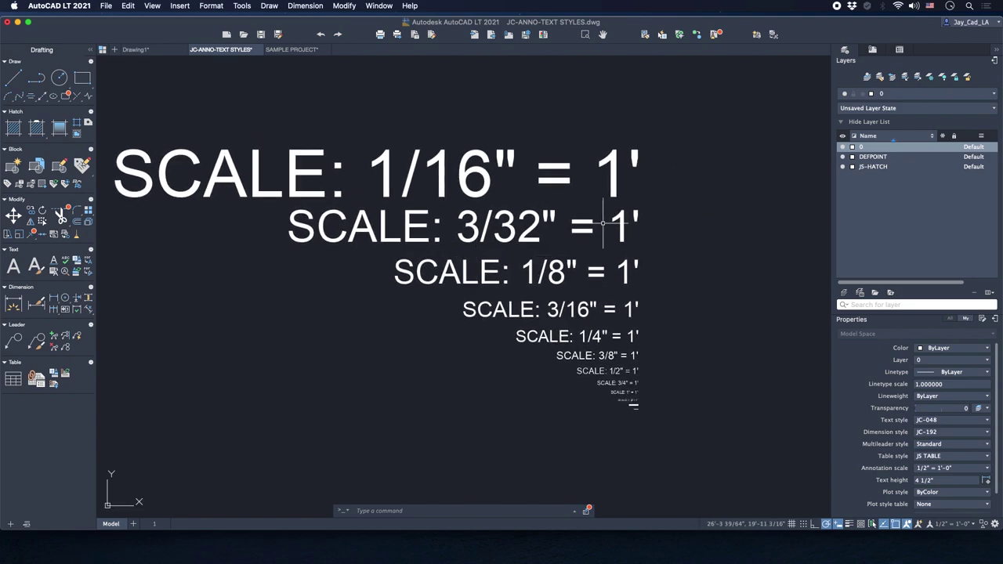
{"action": "middle_click_drag", "start_coordinate": [620, 219], "coordinate": [649, 190]}
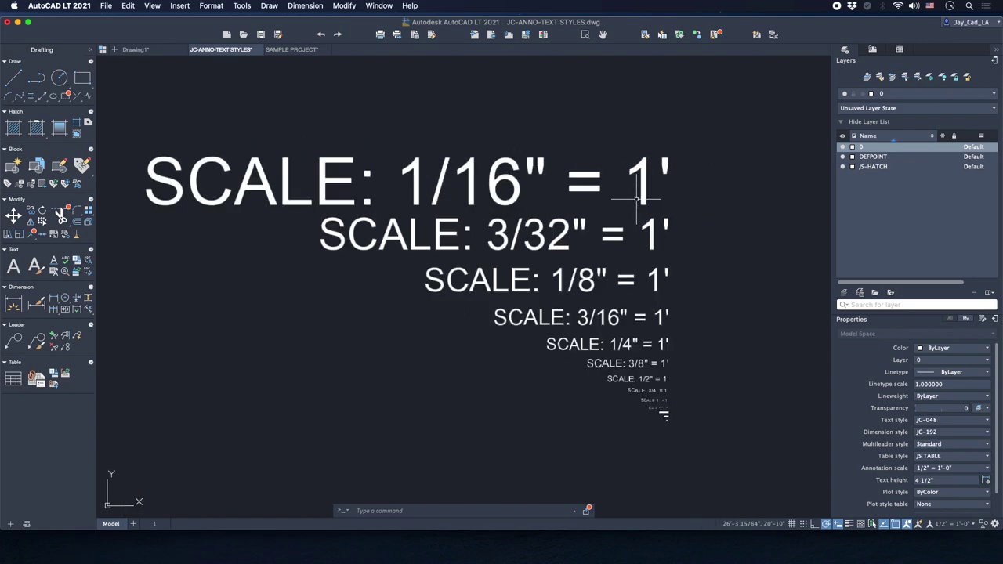
Copy all thirteen SCALE labels to the clipboard.
{"action": "left_click", "coordinate": [752, 99]}
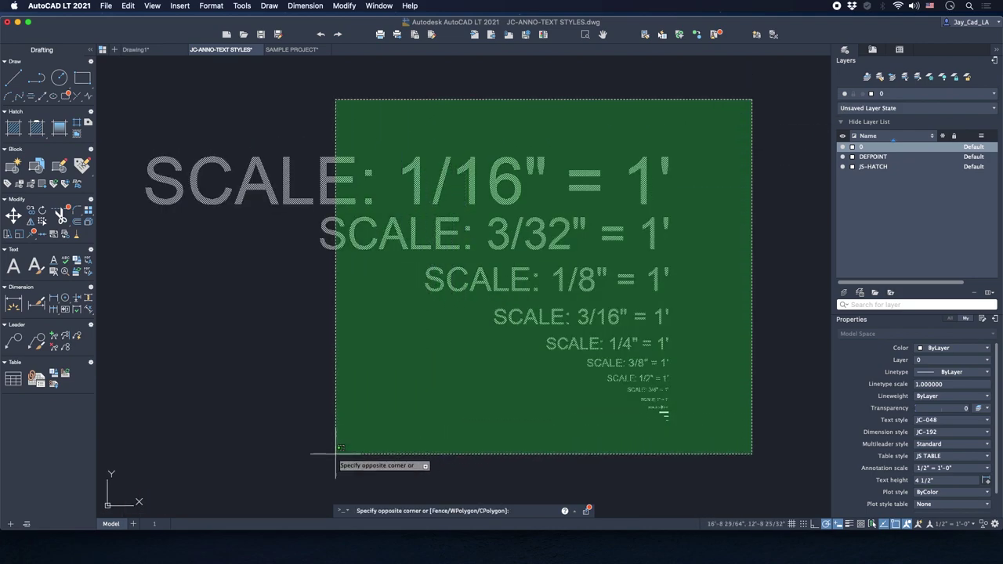
{"action": "left_click", "coordinate": [269, 479]}
{"action": "right_click", "coordinate": [316, 260]}
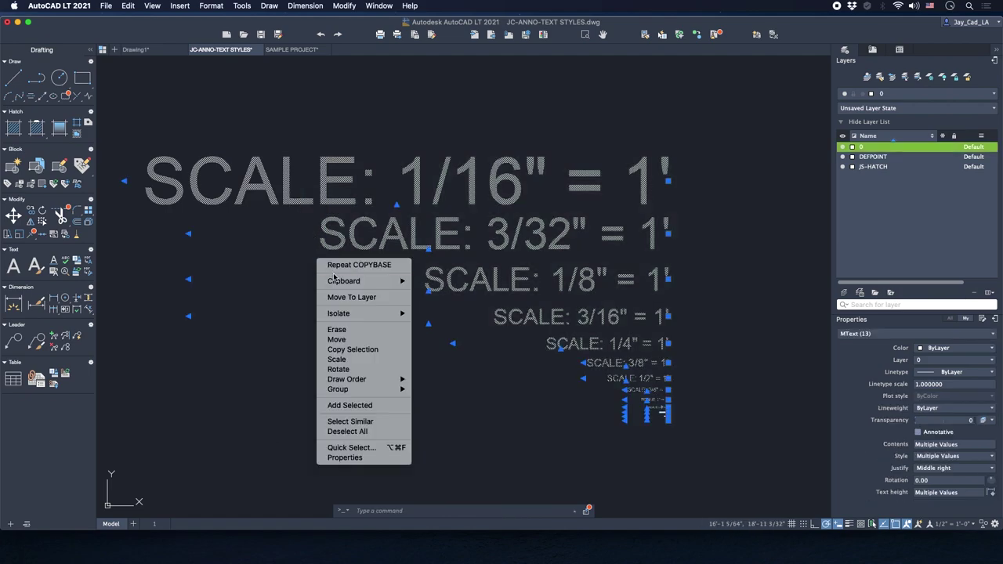
{"action": "mouse_move", "coordinate": [363, 281]}
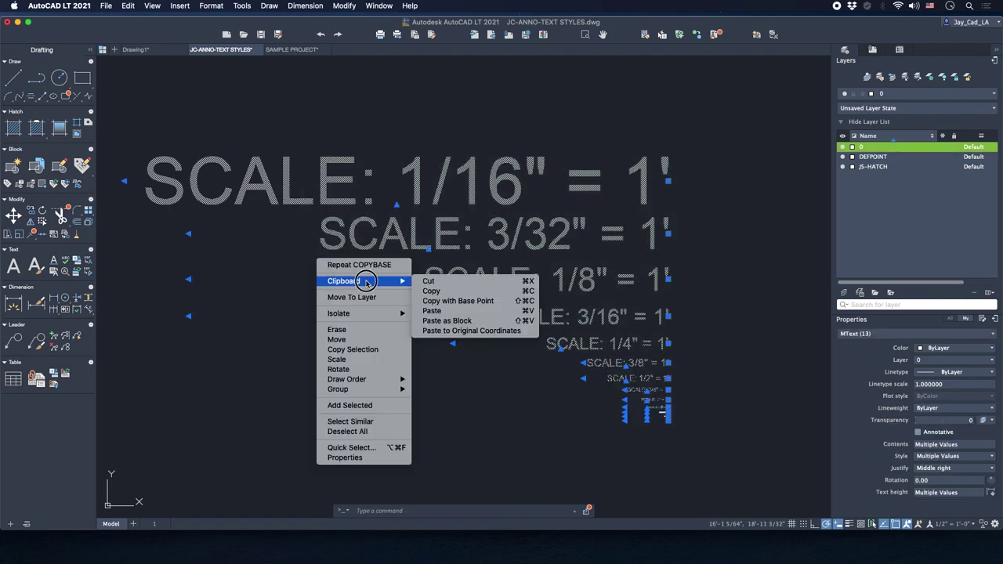
{"action": "left_click", "coordinate": [431, 291]}
Switch to Drawing1 and bring up the paste options beside the layer legend.
{"action": "left_click", "coordinate": [137, 49]}
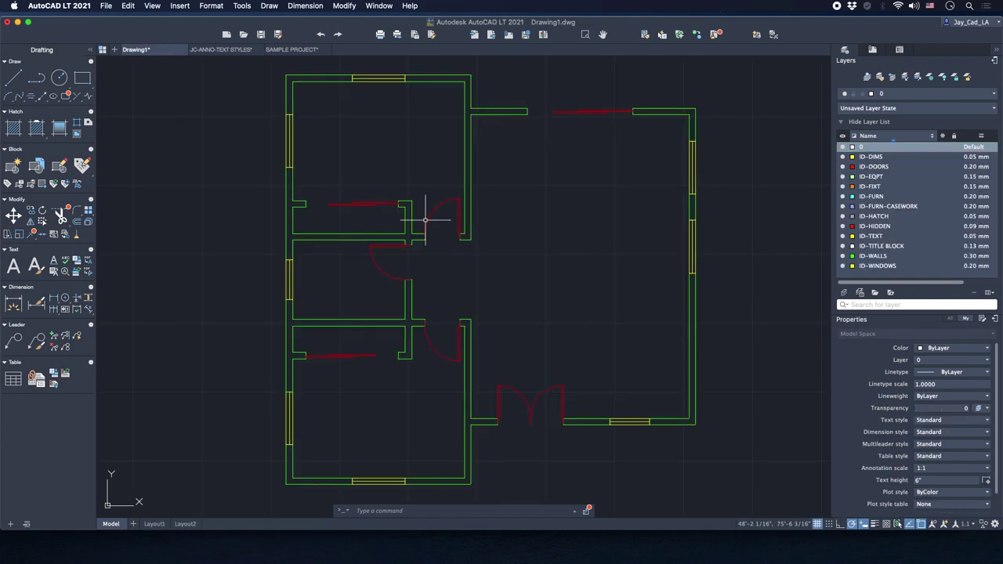
{"action": "scroll", "coordinate": [392, 219], "scroll_direction": "down", "scroll_amount": 4}
{"action": "middle_click_drag", "start_coordinate": [347, 224], "coordinate": [505, 223]}
{"action": "scroll", "coordinate": [227, 200], "scroll_direction": "up", "scroll_amount": 4}
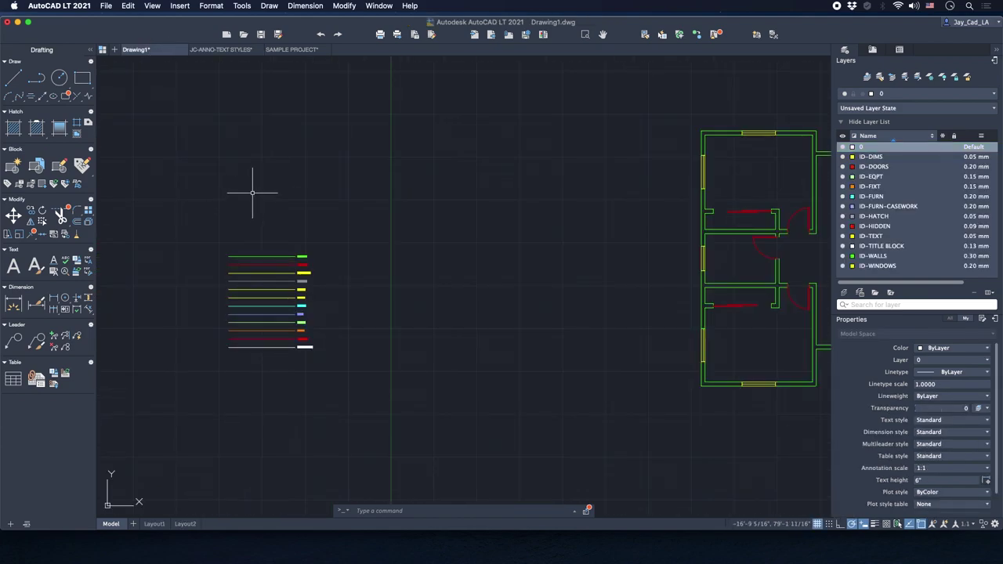
{"action": "right_click", "coordinate": [243, 163]}
Paste the clipboard SCALE labels above the coloured layer sample lines and zoom in to review them.
{"action": "mouse_move", "coordinate": [345, 180]}
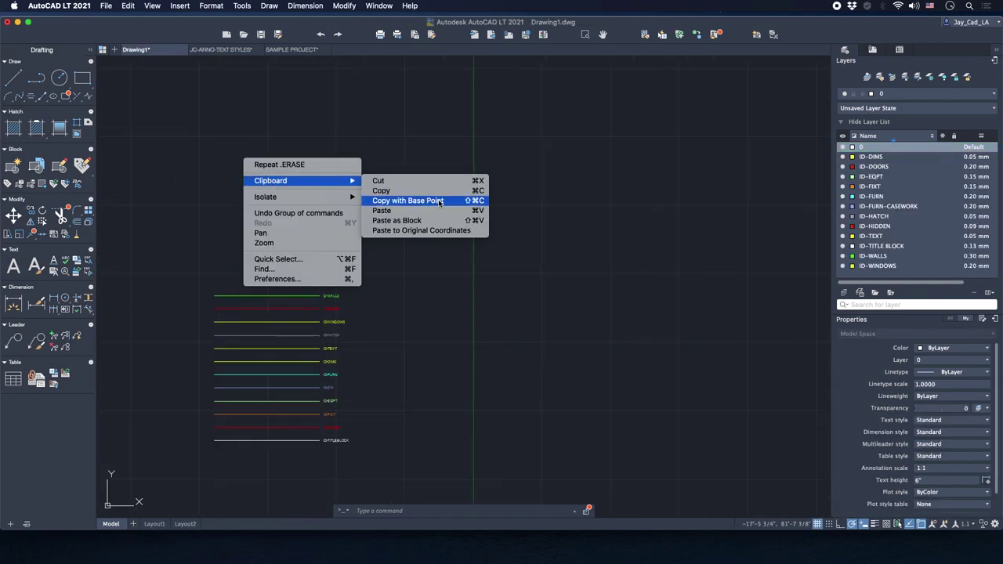
{"action": "left_click", "coordinate": [403, 211]}
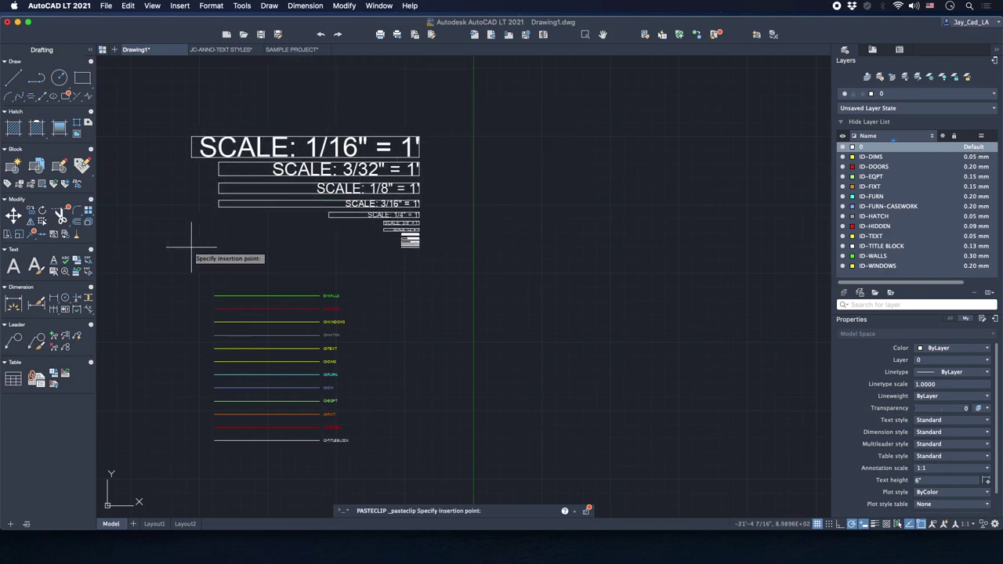
{"action": "middle_click_drag", "start_coordinate": [170, 242], "coordinate": [224, 231]}
{"action": "left_click", "coordinate": [225, 238]}
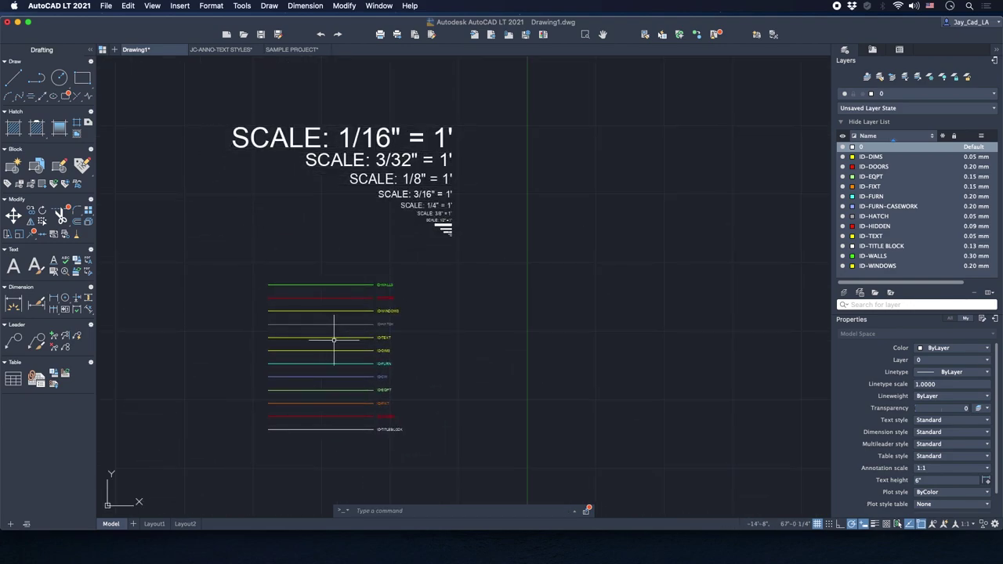
{"action": "scroll", "coordinate": [290, 404], "scroll_direction": "up", "scroll_amount": 3}
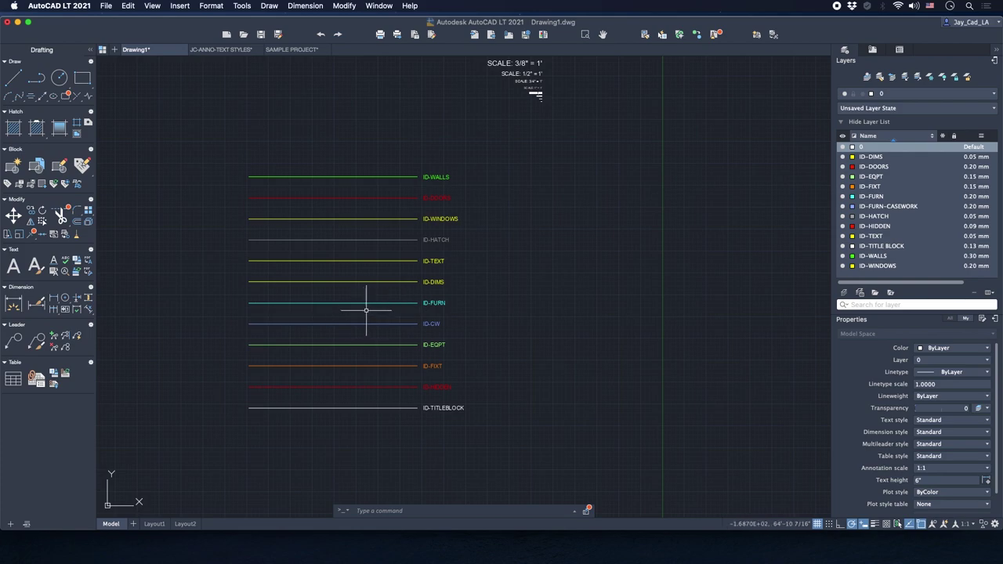
{"action": "middle_click_drag", "start_coordinate": [365, 316], "coordinate": [421, 320]}
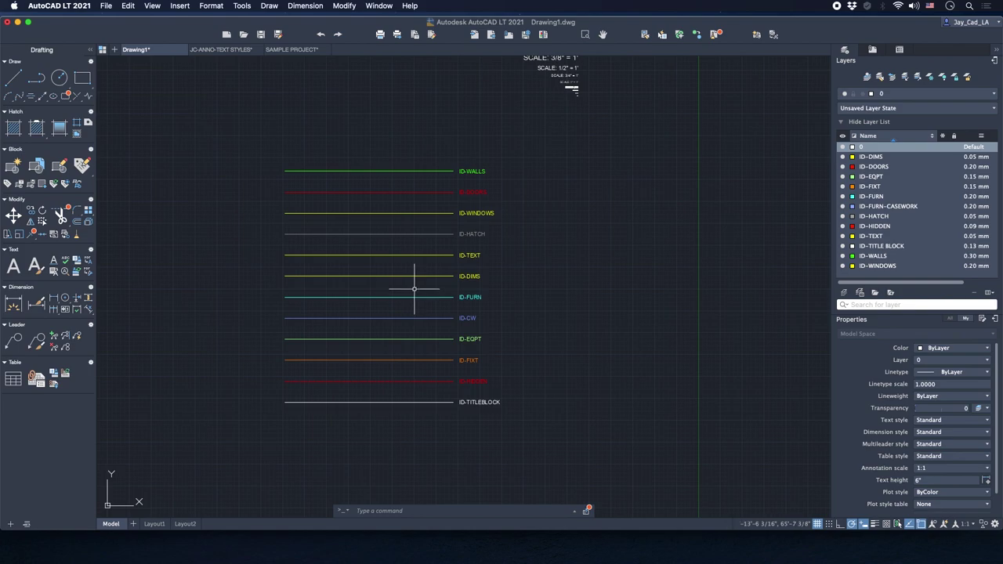
{"action": "scroll", "coordinate": [470, 296], "scroll_direction": "up", "scroll_amount": 2}
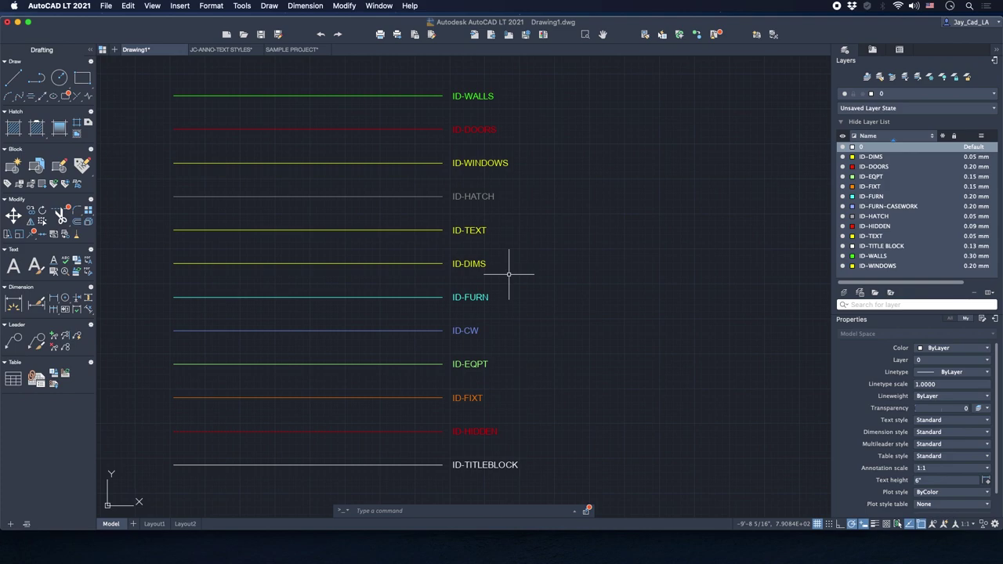
{"action": "scroll", "coordinate": [509, 274], "scroll_direction": "down", "scroll_amount": 6}
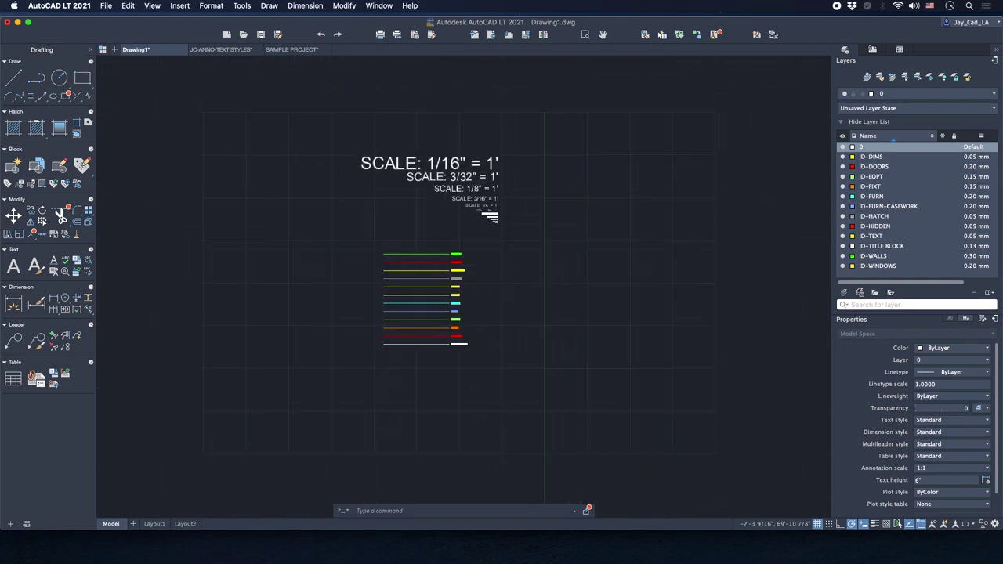
Pan and zoom Drawing1 to frame the floor plan alongside the stacked SCALE labels.
{"action": "middle_click_drag", "start_coordinate": [587, 336], "coordinate": [405, 306]}
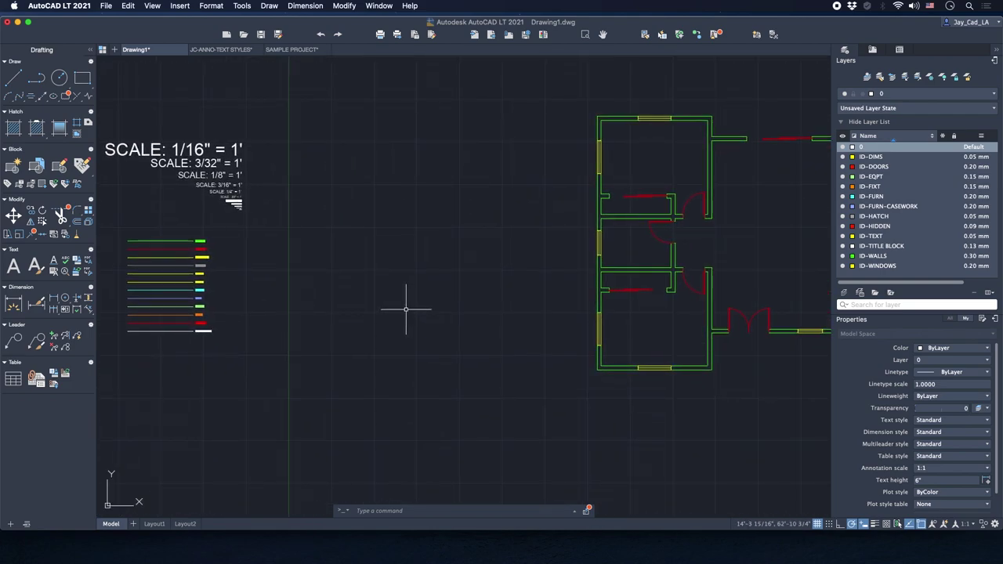
{"action": "middle_click_drag", "start_coordinate": [618, 280], "coordinate": [528, 291]}
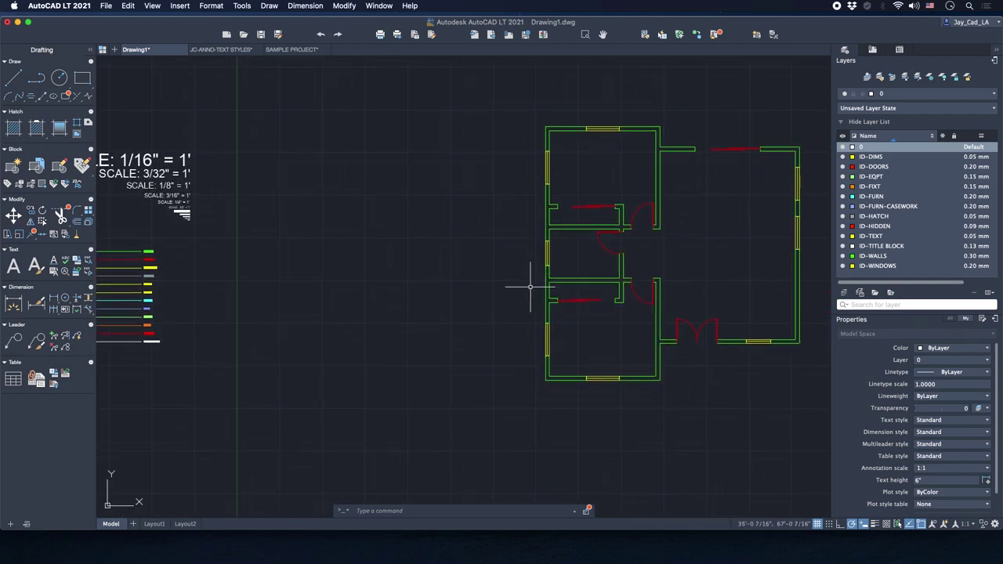
{"action": "middle_click_drag", "start_coordinate": [641, 200], "coordinate": [473, 221]}
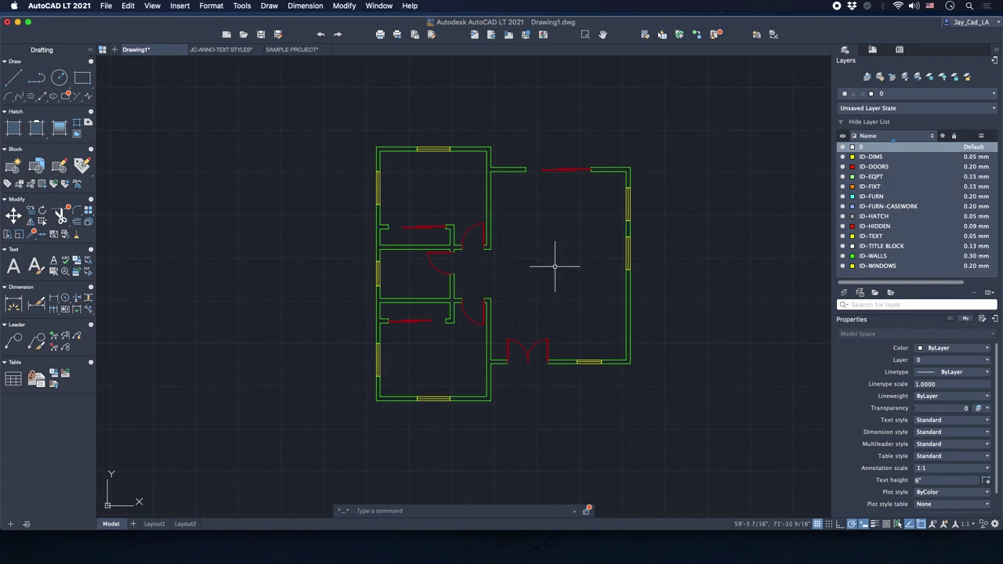
{"action": "scroll", "coordinate": [477, 227], "scroll_direction": "up", "scroll_amount": 5}
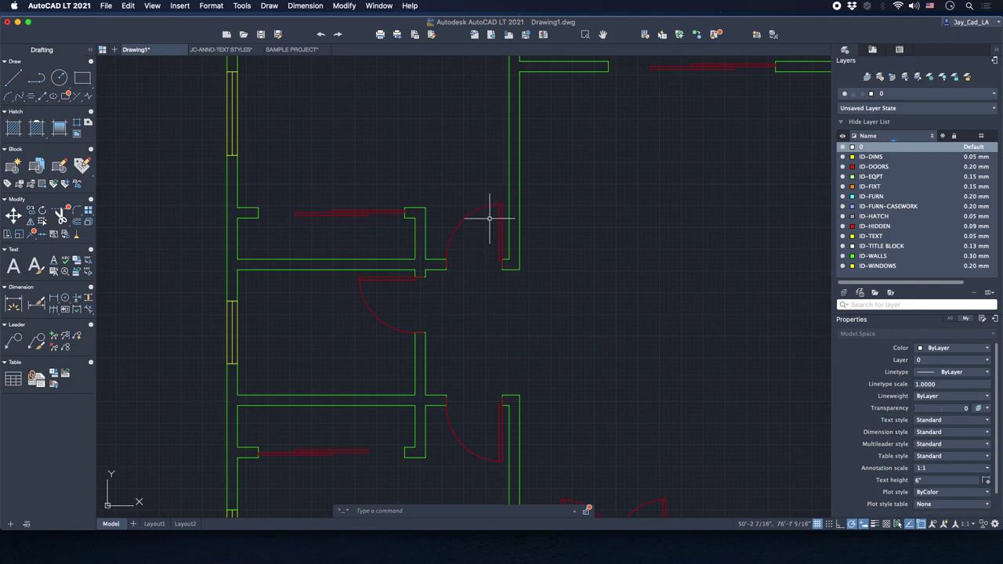
{"action": "scroll", "coordinate": [476, 239], "scroll_direction": "down", "scroll_amount": 3}
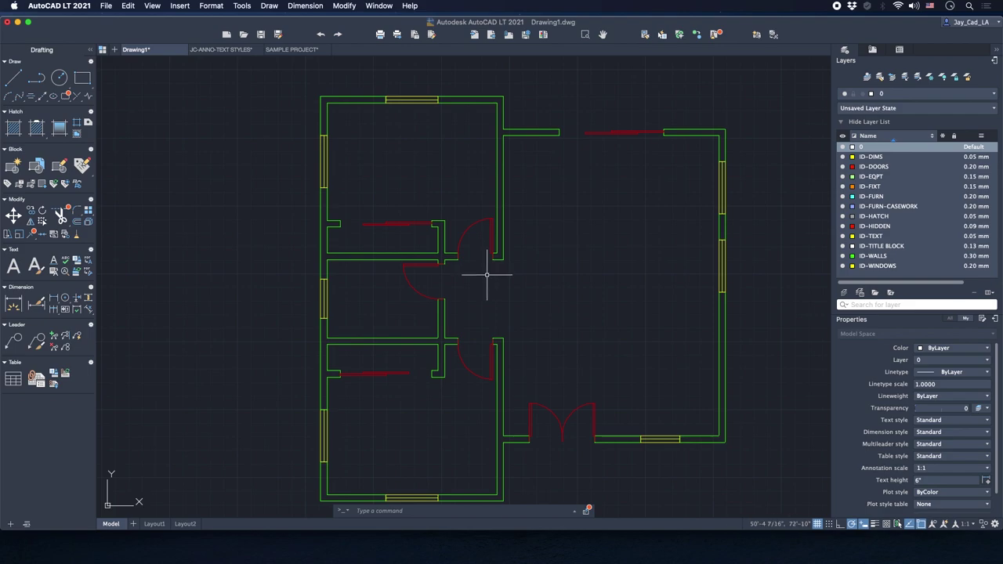
{"action": "scroll", "coordinate": [485, 274], "scroll_direction": "down", "scroll_amount": 3}
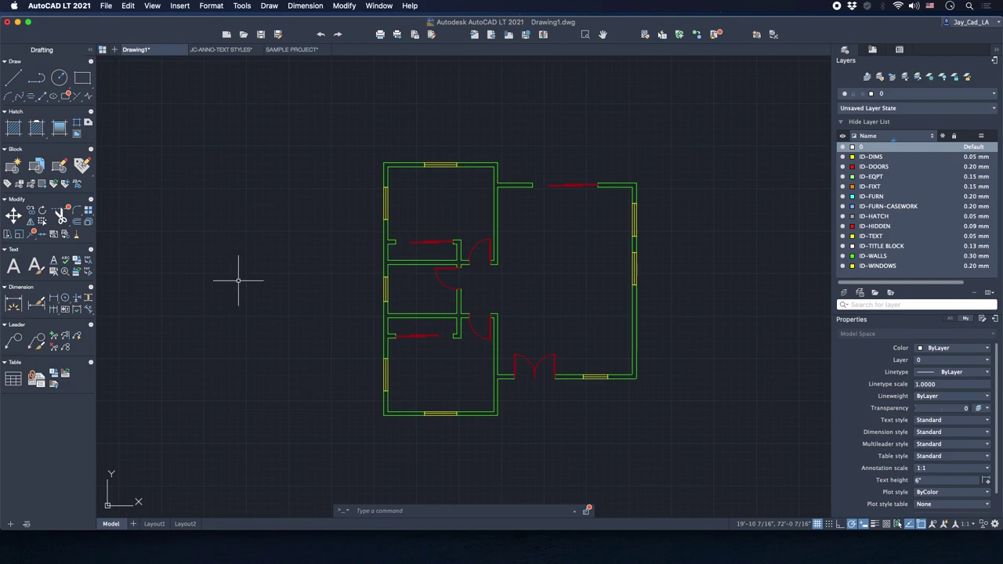
{"action": "middle_click_drag", "start_coordinate": [239, 282], "coordinate": [442, 253]}
{"action": "middle_click_drag", "start_coordinate": [708, 226], "coordinate": [537, 252]}
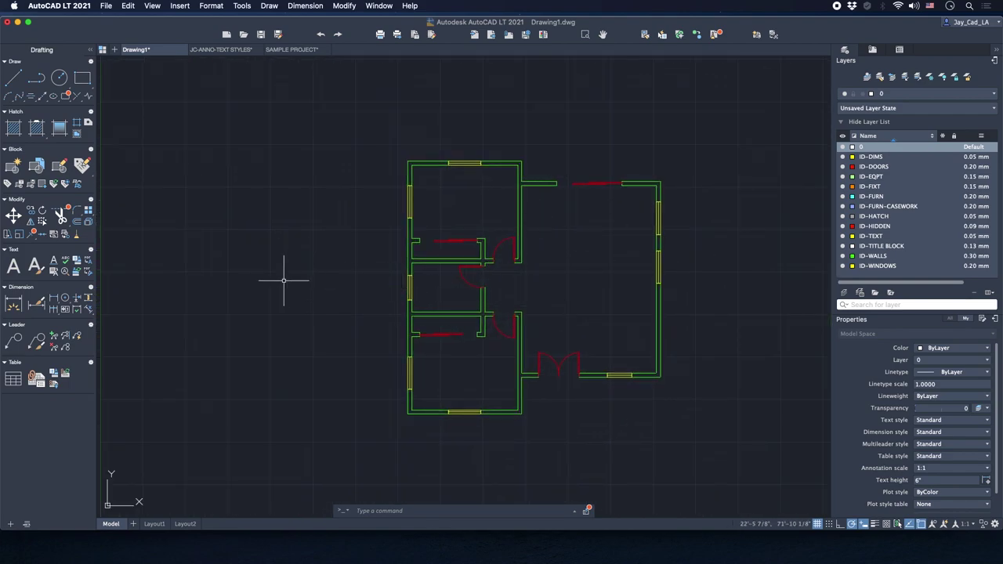
{"action": "middle_click_drag", "start_coordinate": [288, 281], "coordinate": [438, 278]}
{"action": "scroll", "coordinate": [156, 227], "scroll_direction": "up", "scroll_amount": 5}
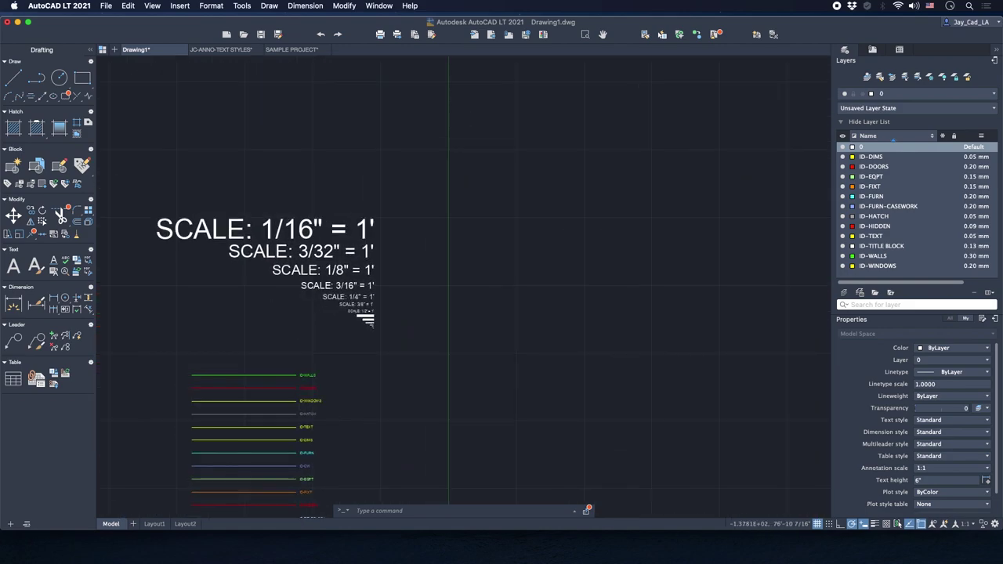
Copy the SCALE: 1/4" = 1' label into the top-left room with CO.
{"action": "scroll", "coordinate": [306, 300], "scroll_direction": "up", "scroll_amount": 3}
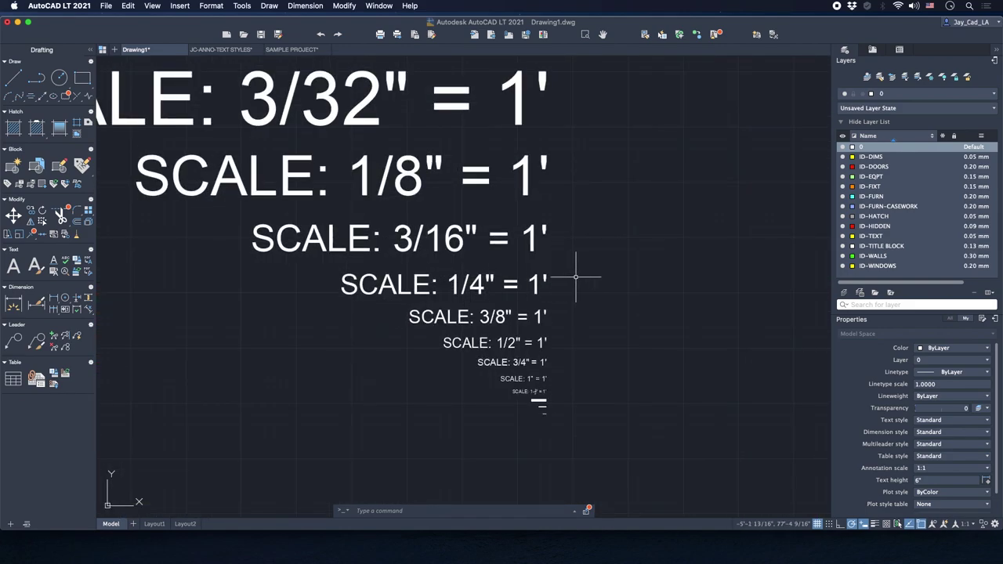
{"action": "scroll", "coordinate": [580, 258], "scroll_direction": "up", "scroll_amount": 2}
{"action": "left_click_drag", "start_coordinate": [586, 282], "coordinate": [433, 264]}
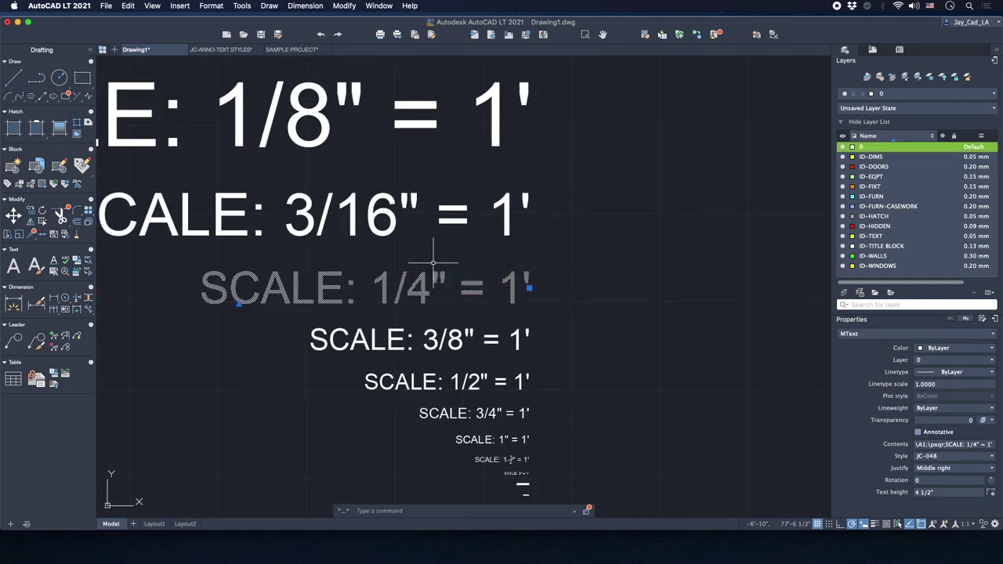
{"action": "type", "text": "co"}
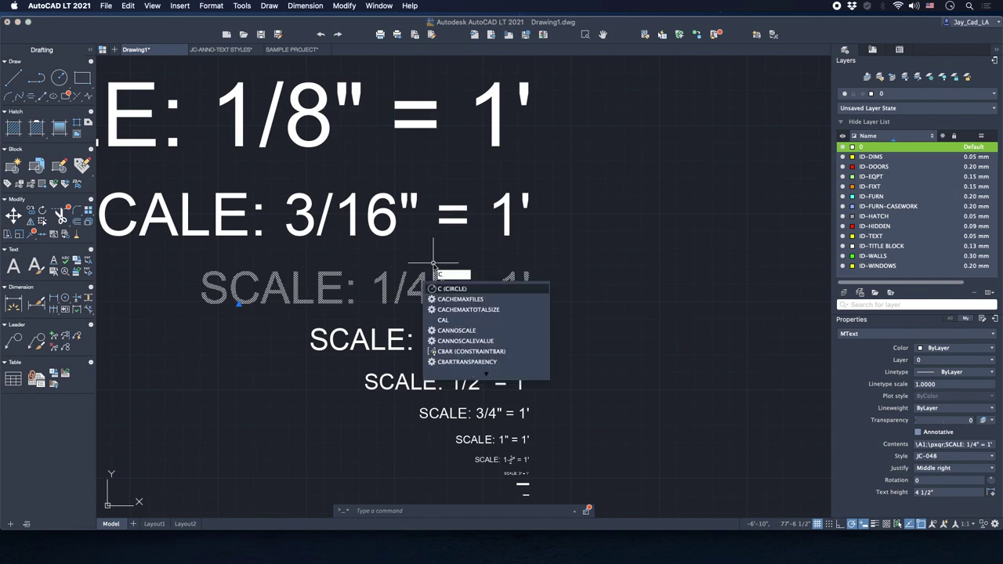
{"action": "key", "text": "Return"}
{"action": "left_click", "coordinate": [529, 272]}
{"action": "scroll", "coordinate": [429, 255], "scroll_direction": "down", "scroll_amount": 5}
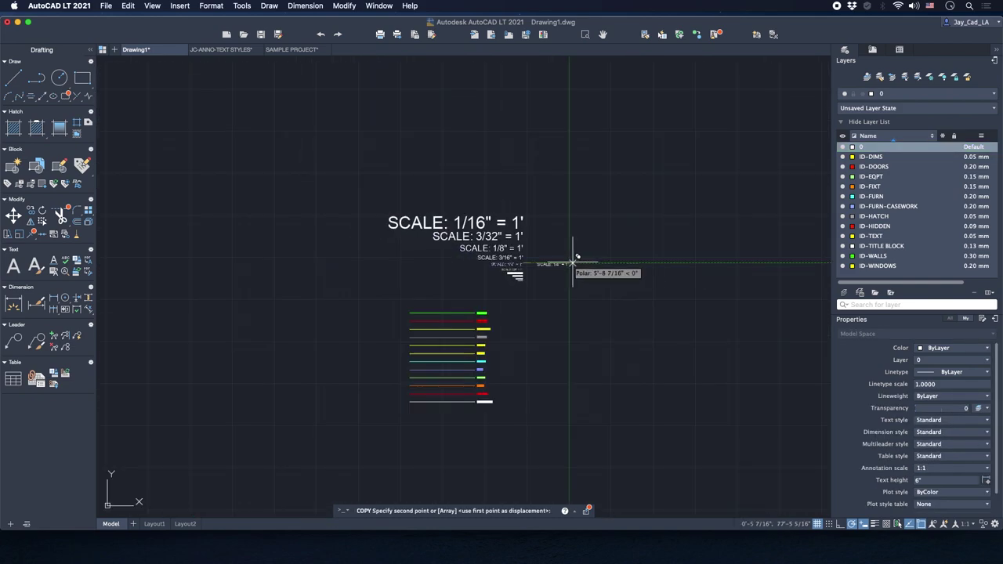
{"action": "mouse_move", "coordinate": [570, 269]}
{"action": "middle_mouse_down"}
{"action": "mouse_move", "coordinate": [363, 268]}
{"action": "mouse_move", "coordinate": [529, 258]}
{"action": "mouse_move", "coordinate": [488, 250]}
{"action": "middle_mouse_up"}
{"action": "scroll", "coordinate": [488, 250], "scroll_direction": "up", "scroll_amount": 4}
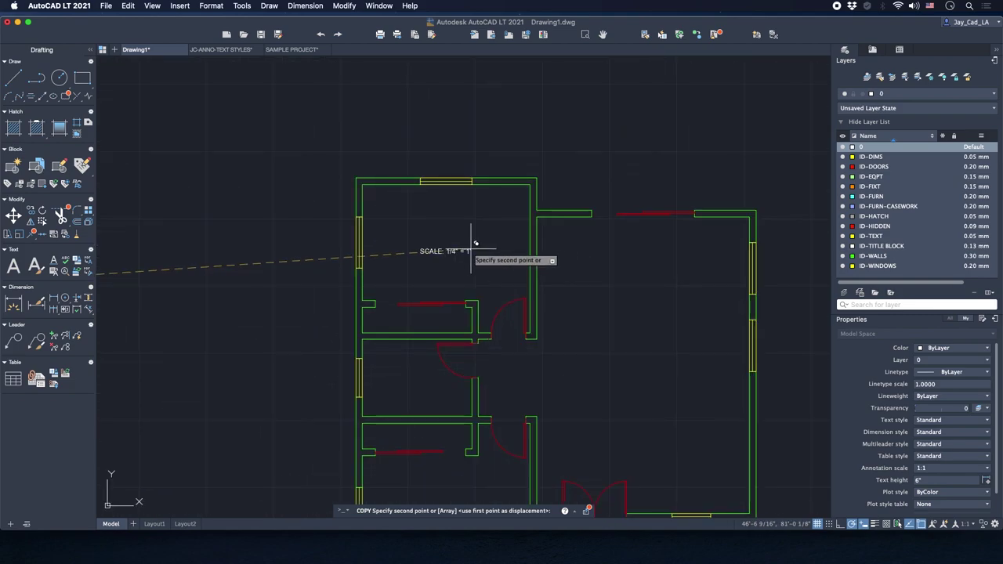
{"action": "key", "text": "Escape"}
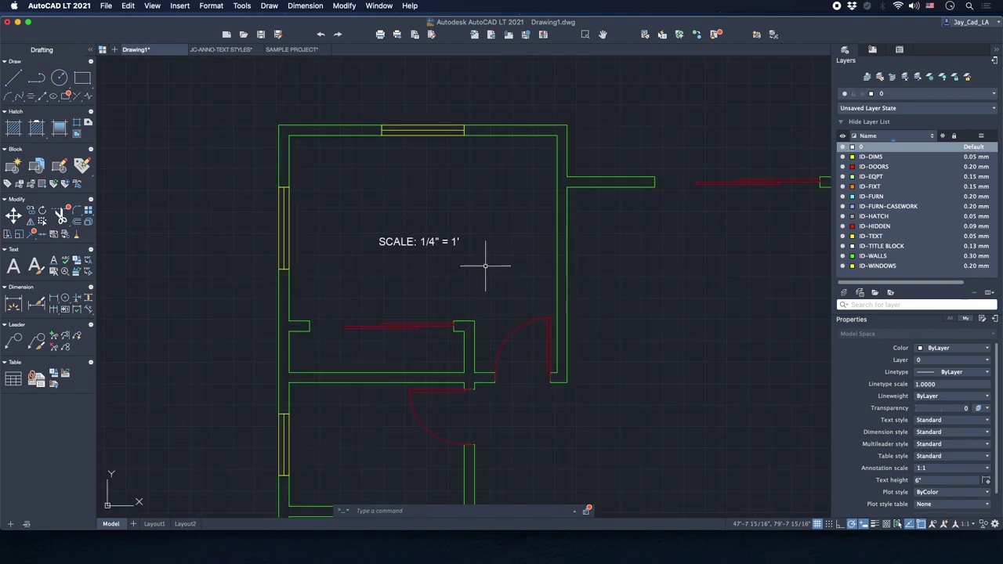
Select the copied label in the room and enter TE to edit its text.
{"action": "left_click", "coordinate": [431, 241]}
{"action": "scroll", "coordinate": [452, 220], "scroll_direction": "up", "scroll_amount": 2}
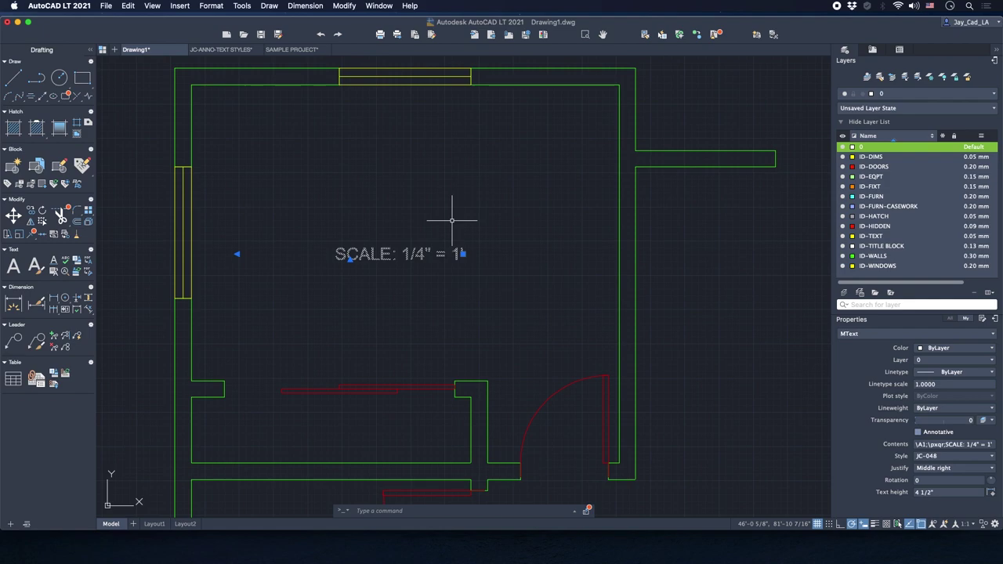
{"action": "type", "text": "TE"}
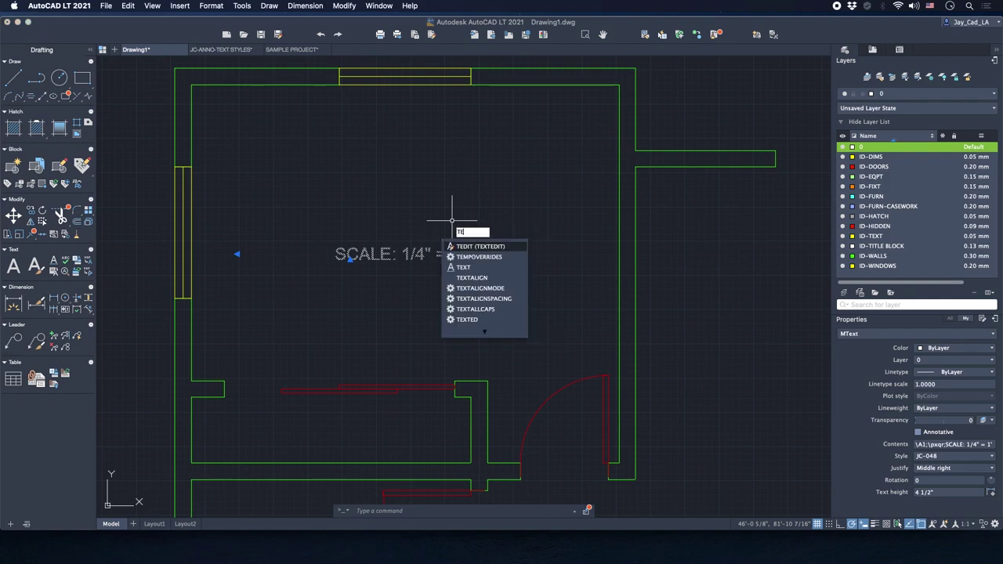
Replace the copied label's text with BEDROOM 1 and centre-align it.
{"action": "key", "text": "Return"}
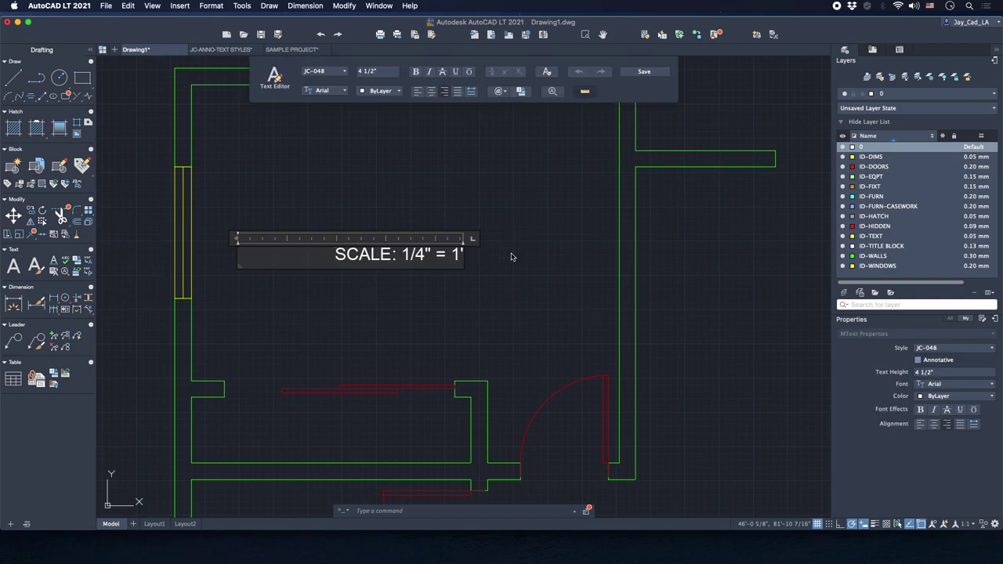
{"action": "left_click", "coordinate": [510, 256]}
{"action": "key", "text": "Escape"}
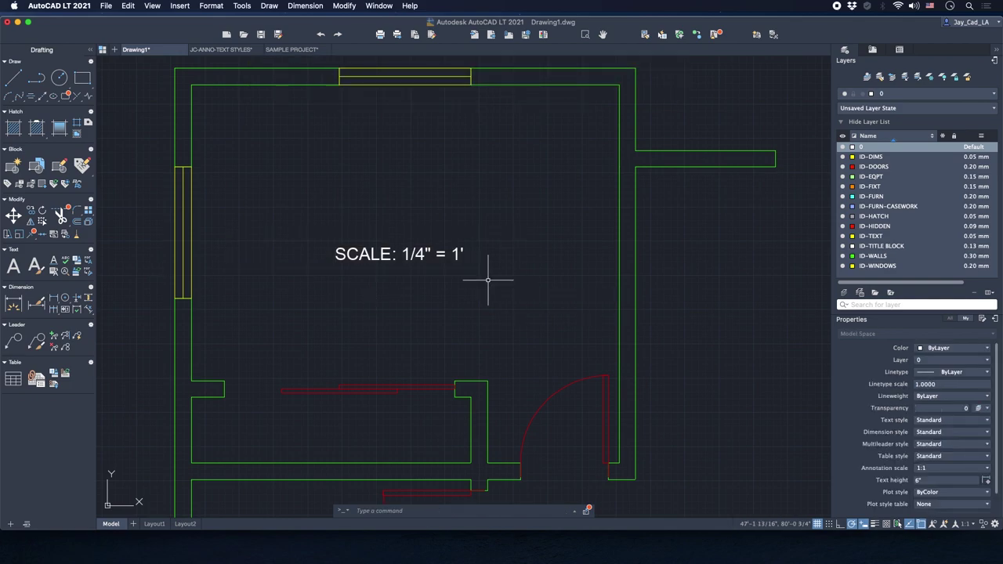
{"action": "double_click", "coordinate": [425, 253]}
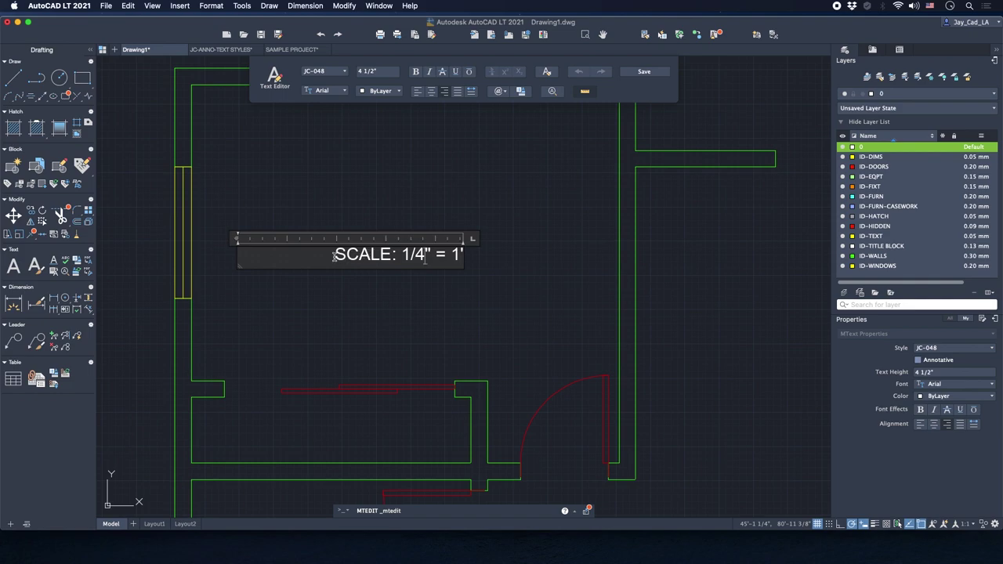
{"action": "left_click_drag", "start_coordinate": [335, 256], "coordinate": [463, 256]}
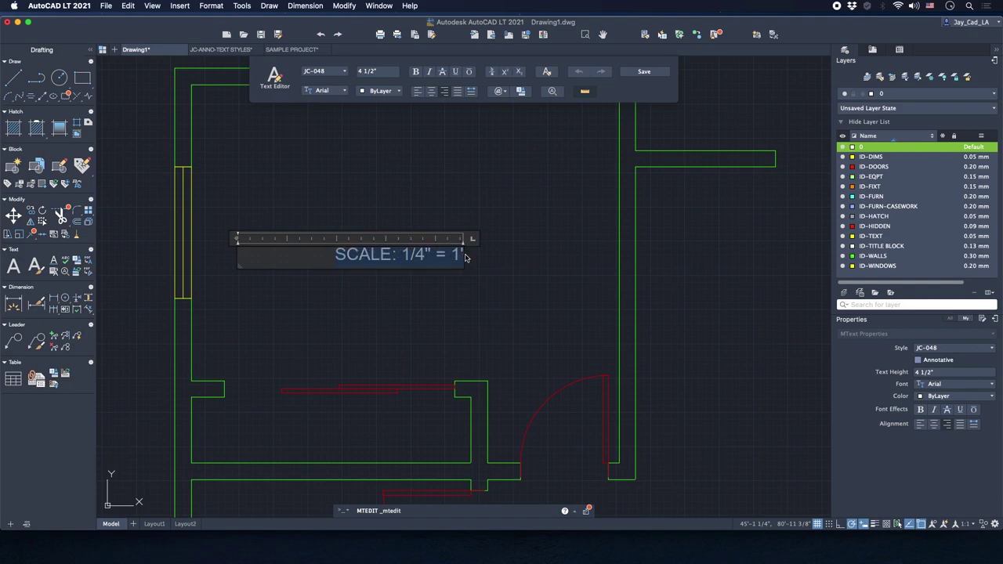
{"action": "type", "text": "BEDROOM 1"}
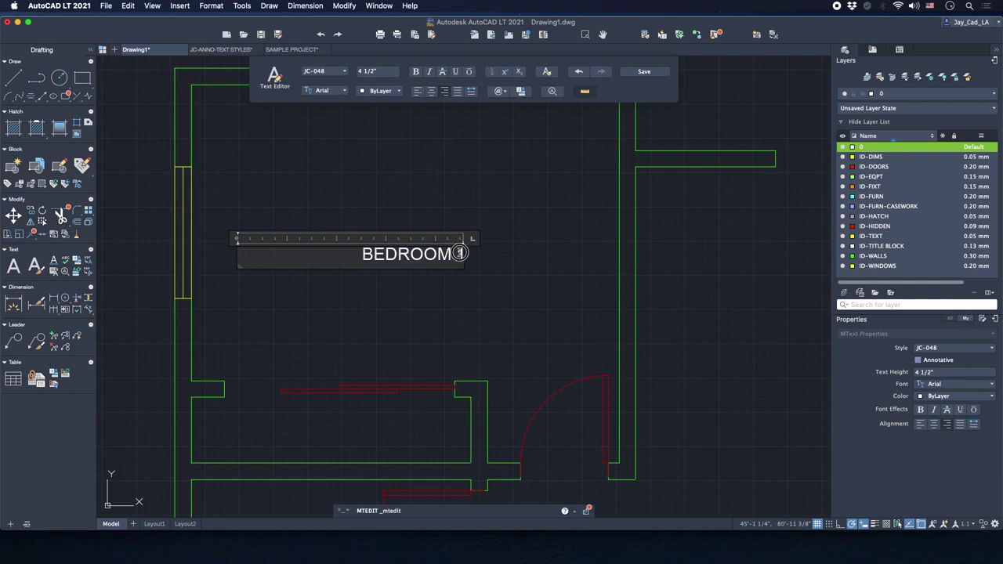
{"action": "triple_click", "coordinate": [464, 254]}
{"action": "left_click", "coordinate": [432, 93]}
{"action": "left_click", "coordinate": [378, 196]}
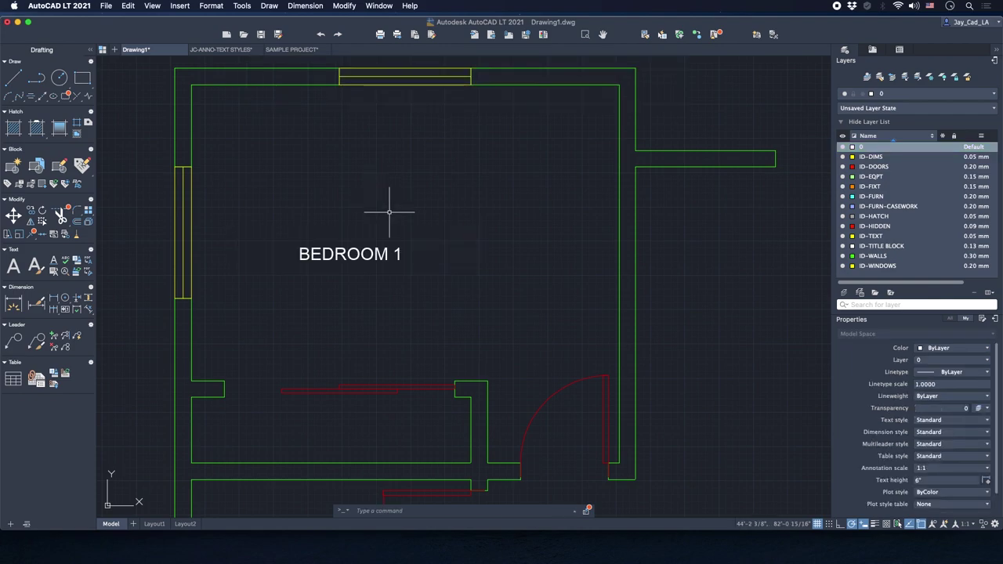
Move the BEDROOM 1 label to the room centre and select it again.
{"action": "left_click", "coordinate": [389, 259]}
{"action": "left_click", "coordinate": [463, 254]}
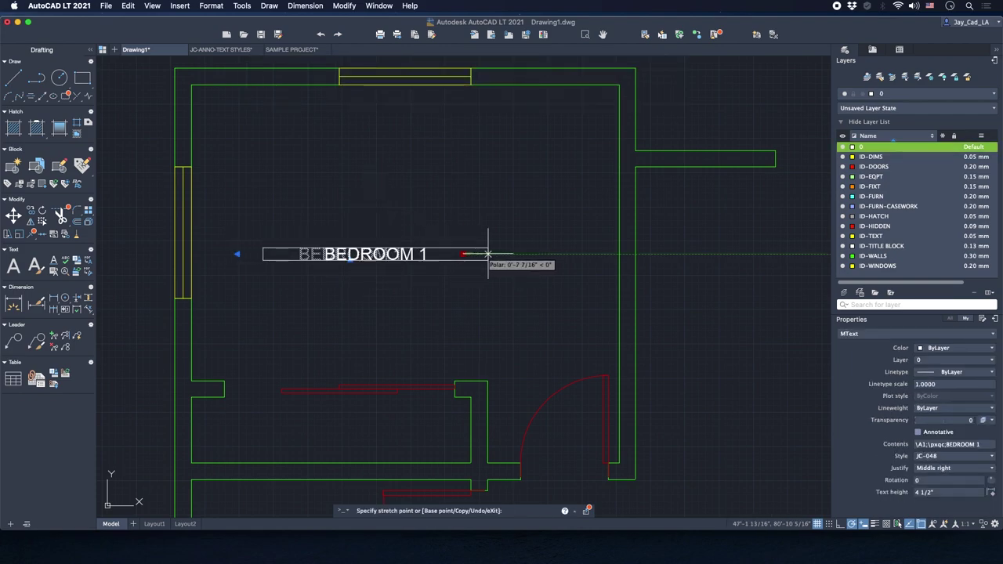
{"action": "left_click", "coordinate": [517, 253]}
{"action": "scroll", "coordinate": [469, 229], "scroll_direction": "down", "scroll_amount": 2}
{"action": "scroll", "coordinate": [470, 230], "scroll_direction": "down", "scroll_amount": 2}
{"action": "scroll", "coordinate": [383, 208], "scroll_direction": "up", "scroll_amount": 2}
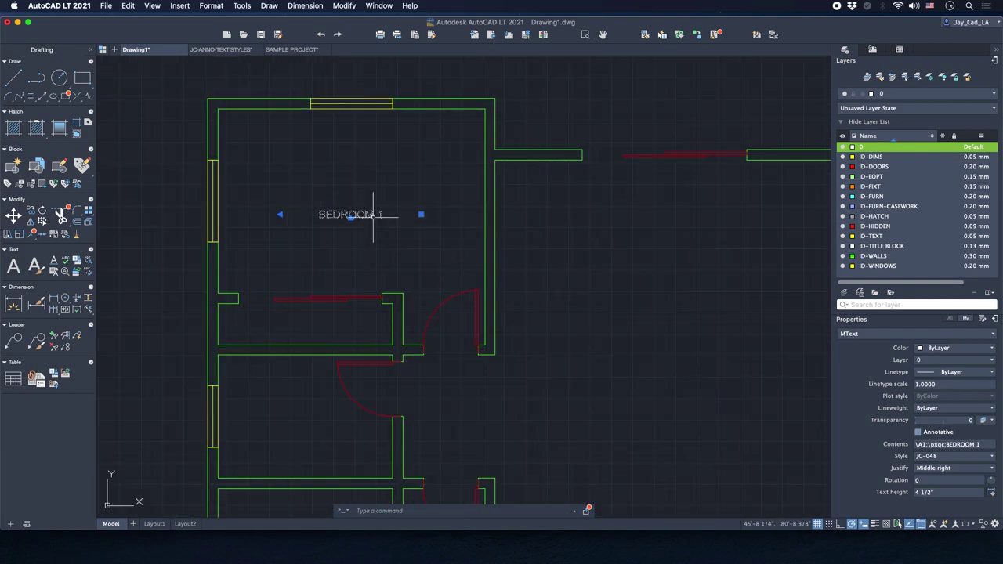
{"action": "key", "text": "Escape"}
{"action": "left_click", "coordinate": [383, 200]}
{"action": "left_click", "coordinate": [359, 222]}
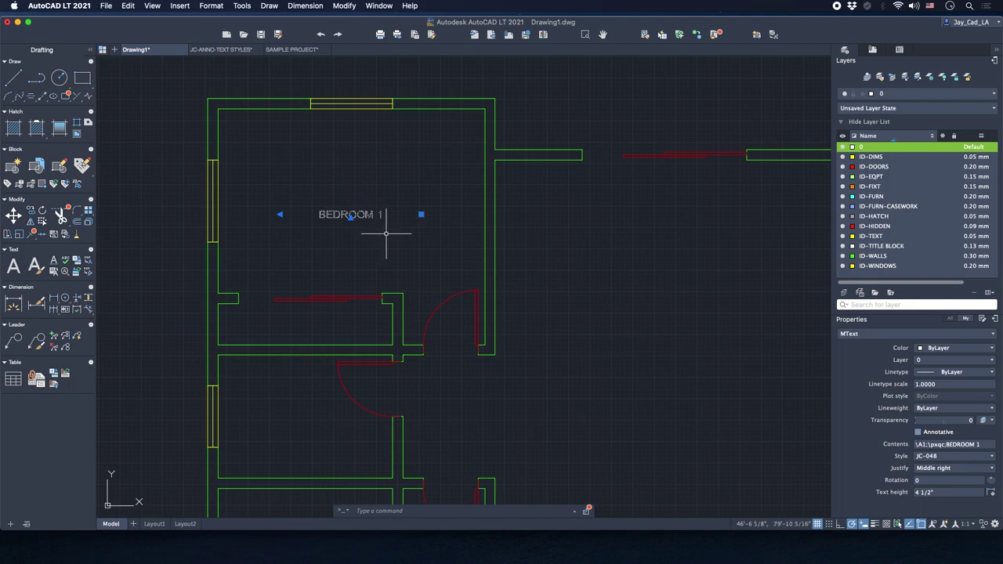
Add the Text frame row to the customized multiline text property list in Properties.
{"action": "left_click", "coordinate": [983, 319]}
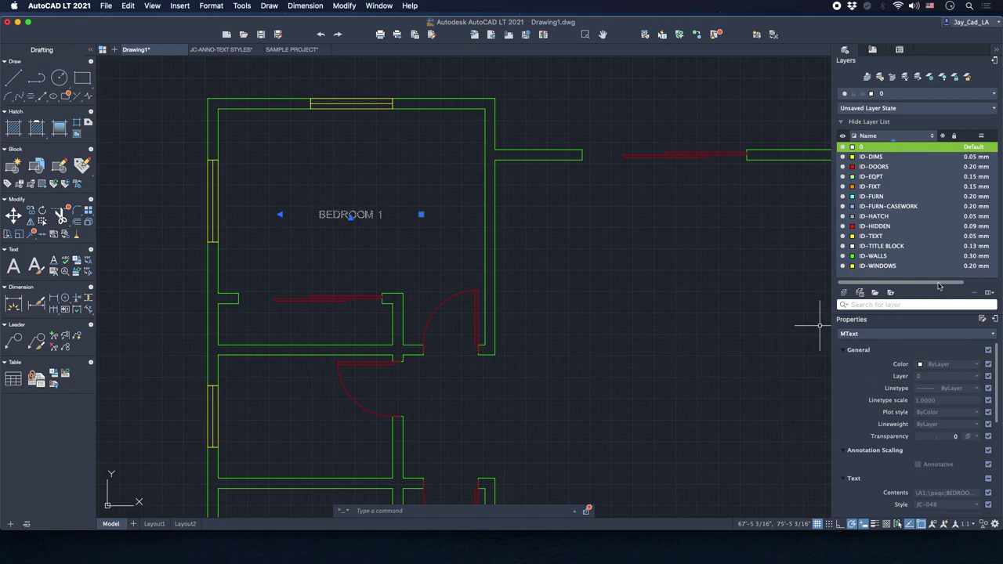
{"action": "left_click_drag", "start_coordinate": [933, 313], "coordinate": [932, 208]}
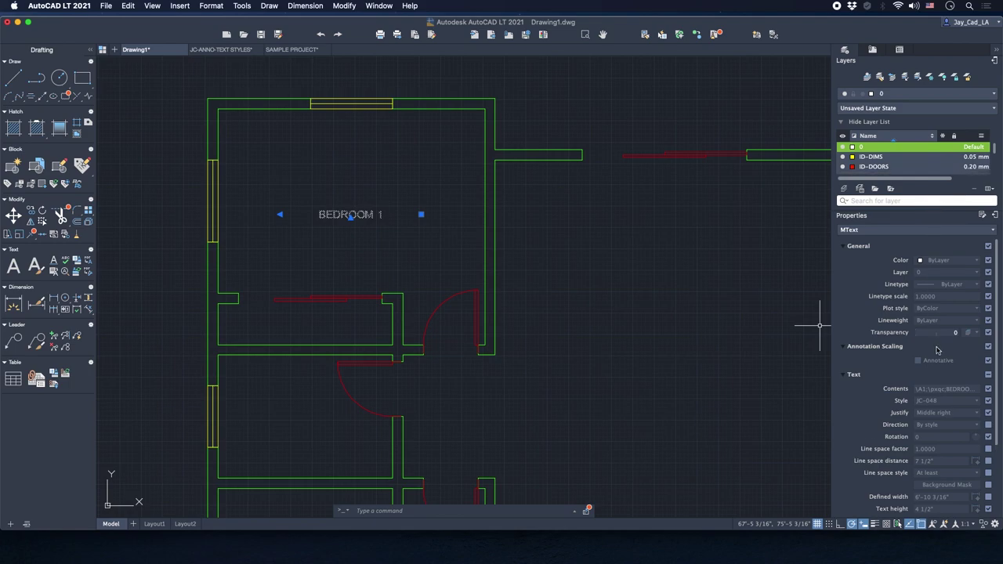
{"action": "scroll", "coordinate": [937, 350], "scroll_direction": "down", "scroll_amount": 5}
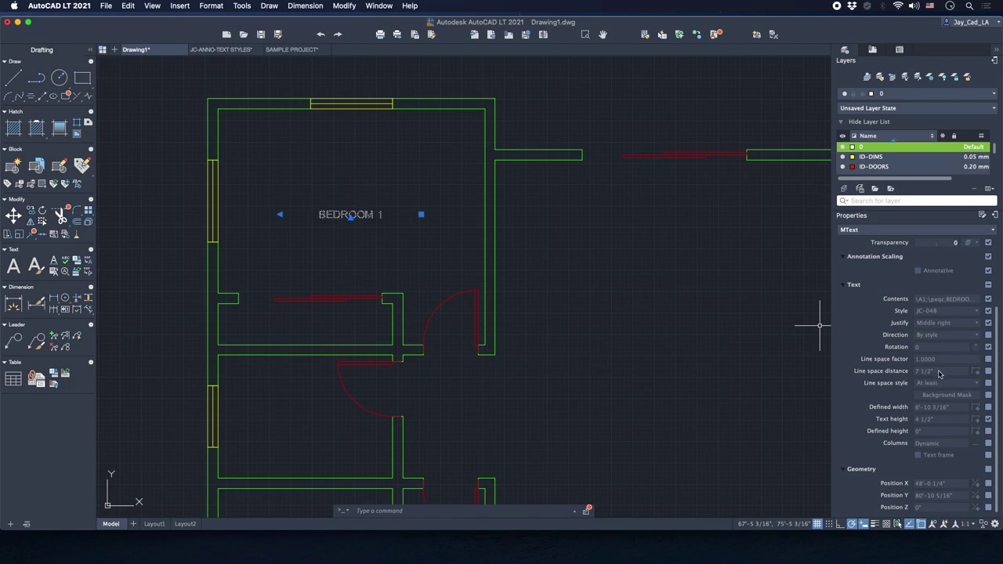
{"action": "scroll", "coordinate": [938, 373], "scroll_direction": "up", "scroll_amount": 5}
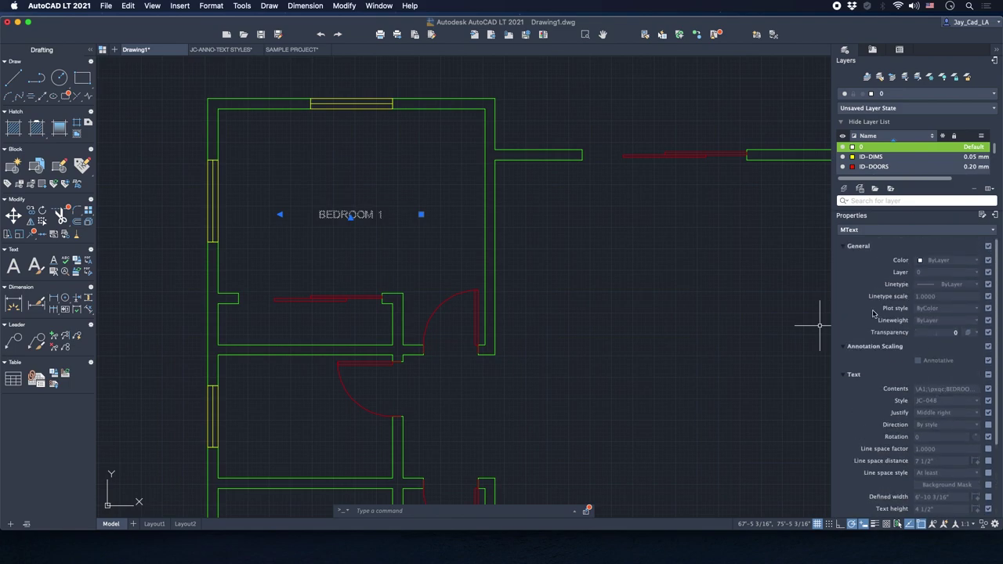
{"action": "scroll", "coordinate": [893, 337], "scroll_direction": "down", "scroll_amount": 5}
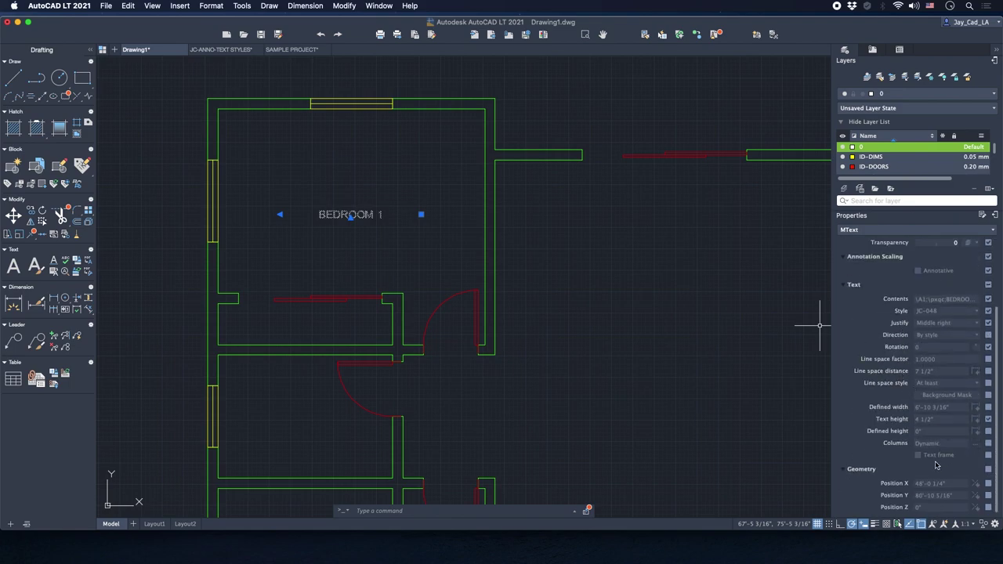
{"action": "left_click", "coordinate": [988, 457]}
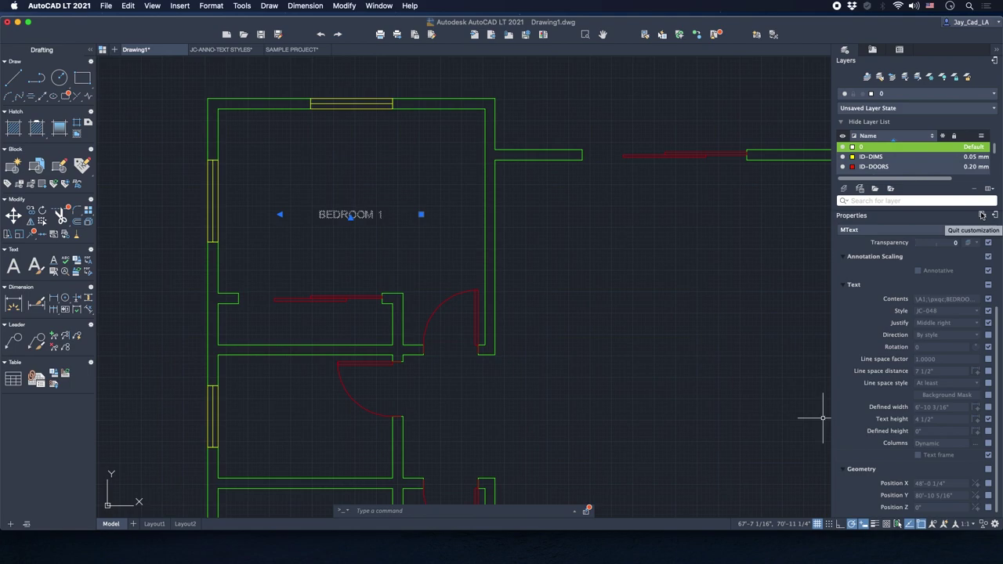
{"action": "left_click", "coordinate": [982, 216]}
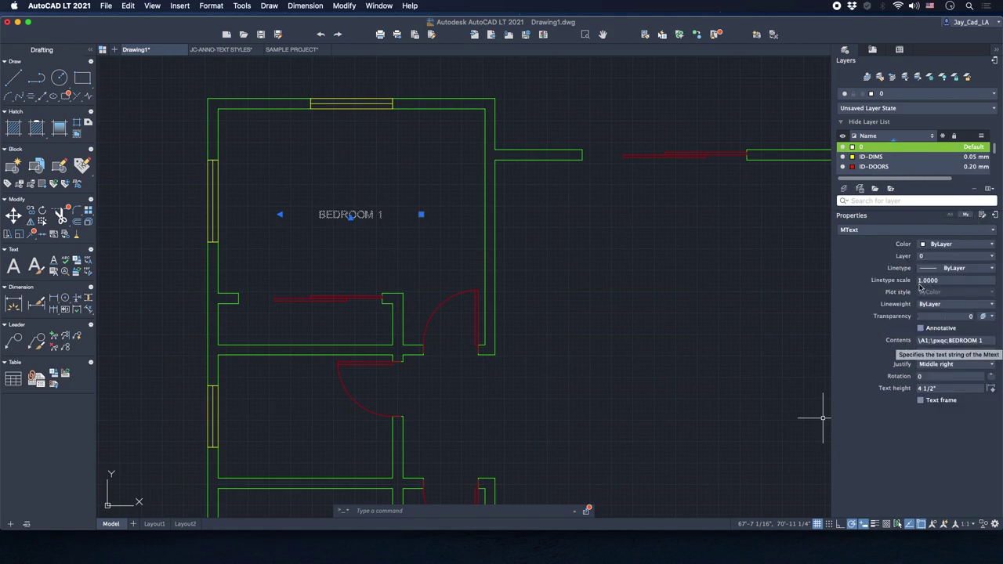
Turn on the text frame around the BEDROOM 1 label.
{"action": "type", "text": "E"}
{"action": "left_click", "coordinate": [920, 401]}
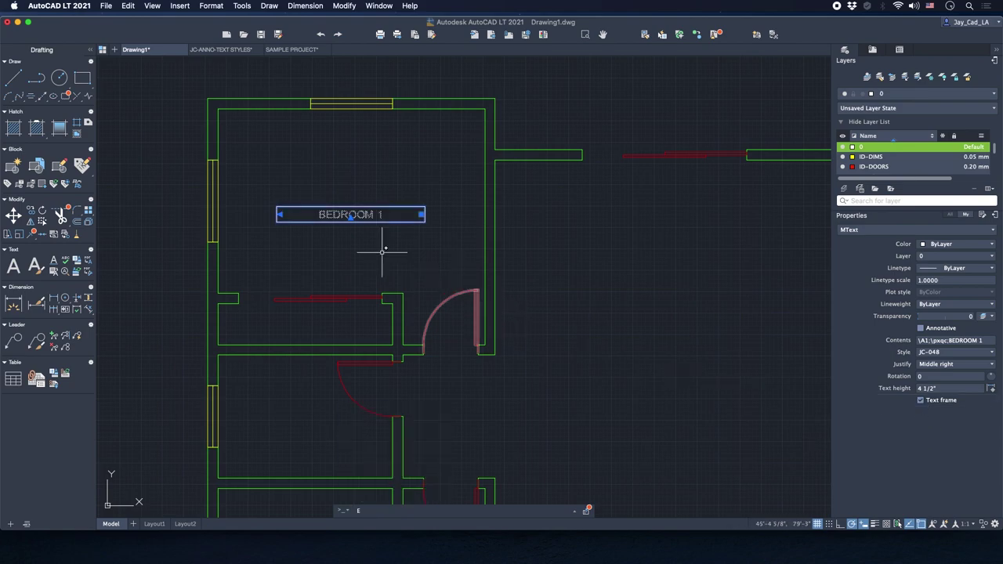
{"action": "scroll", "coordinate": [383, 251], "scroll_direction": "up", "scroll_amount": 3}
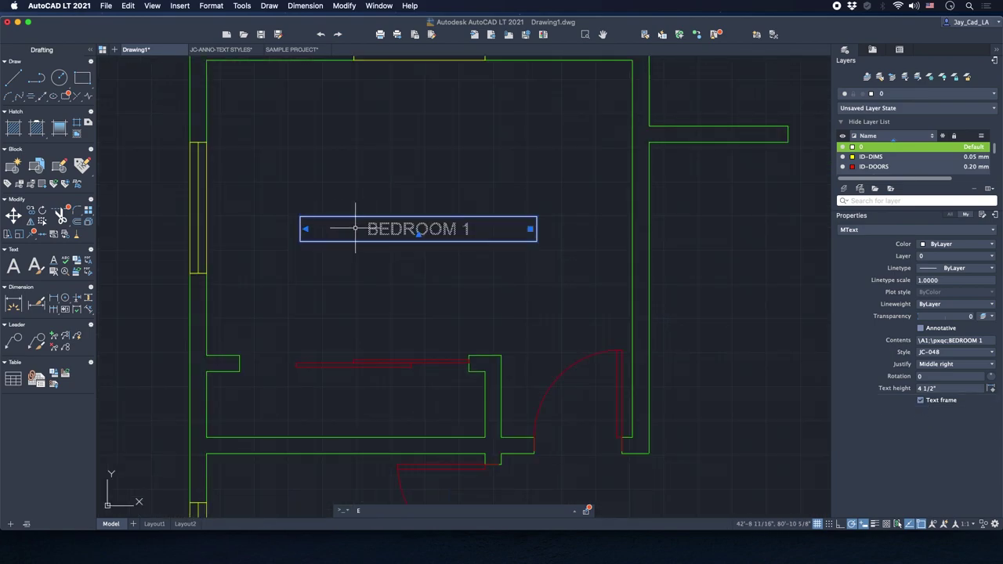
{"action": "scroll", "coordinate": [394, 232], "scroll_direction": "down", "scroll_amount": 3}
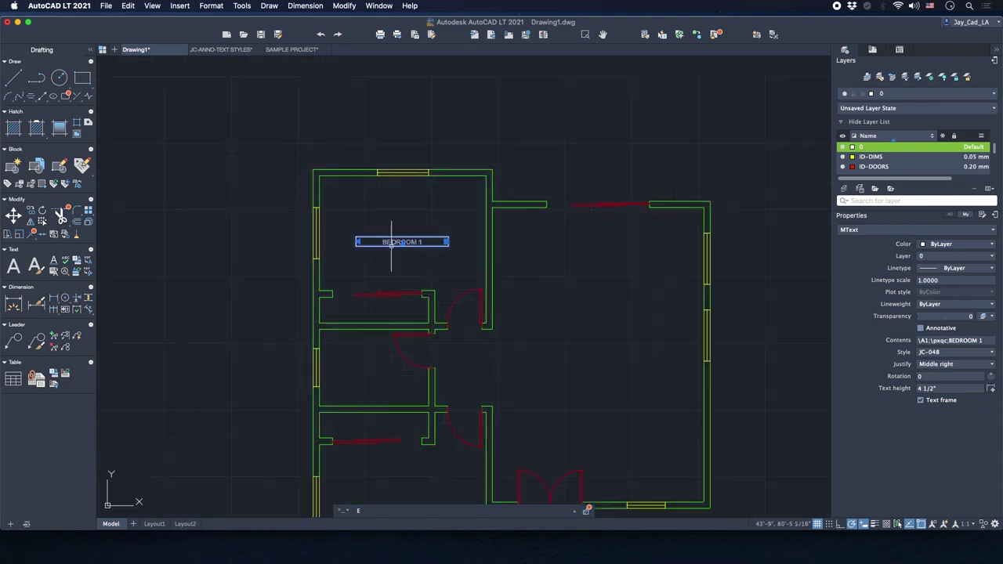
{"action": "scroll", "coordinate": [391, 243], "scroll_direction": "up", "scroll_amount": 3}
{"action": "key", "text": "Escape"}
Shrink the frame's left edge to fit BEDROOM 1 and nudge the label within the room.
{"action": "left_click", "coordinate": [441, 212]}
{"action": "left_click", "coordinate": [361, 226]}
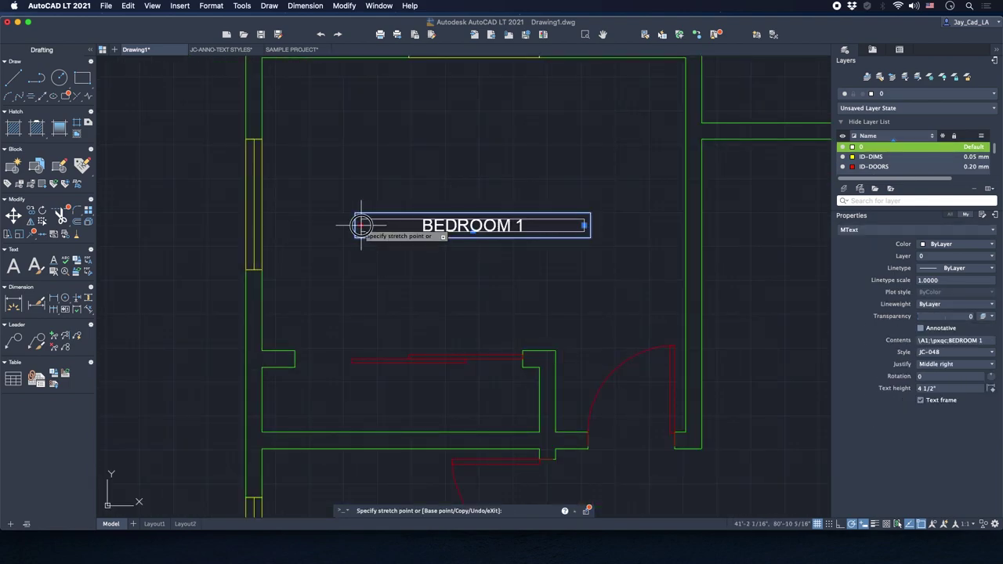
{"action": "left_click", "coordinate": [458, 231]}
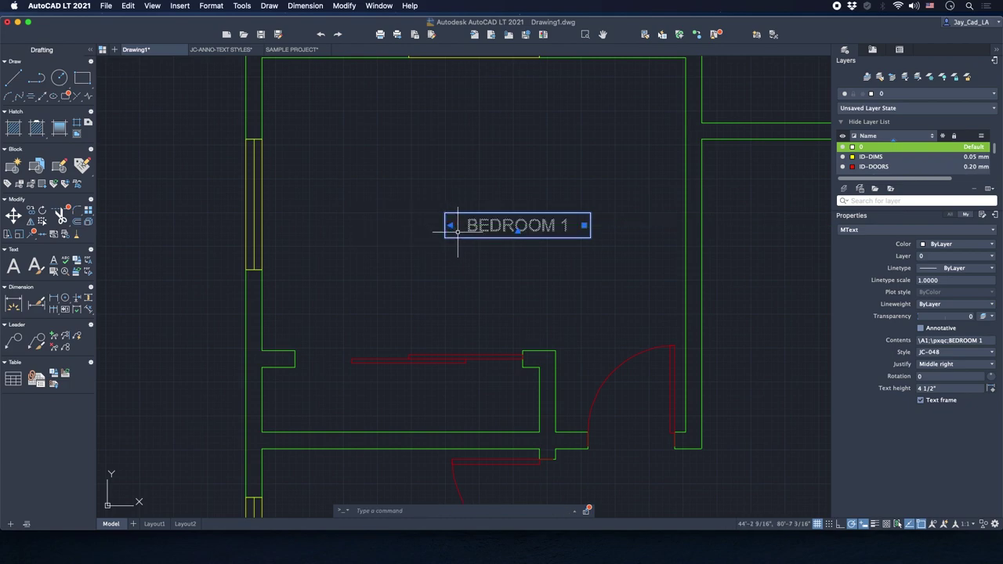
{"action": "scroll", "coordinate": [470, 239], "scroll_direction": "down", "scroll_amount": 3}
{"action": "type", "text": "m"}
{"action": "key", "text": "Return"}
{"action": "left_click", "coordinate": [515, 260]}
{"action": "left_click", "coordinate": [519, 247]}
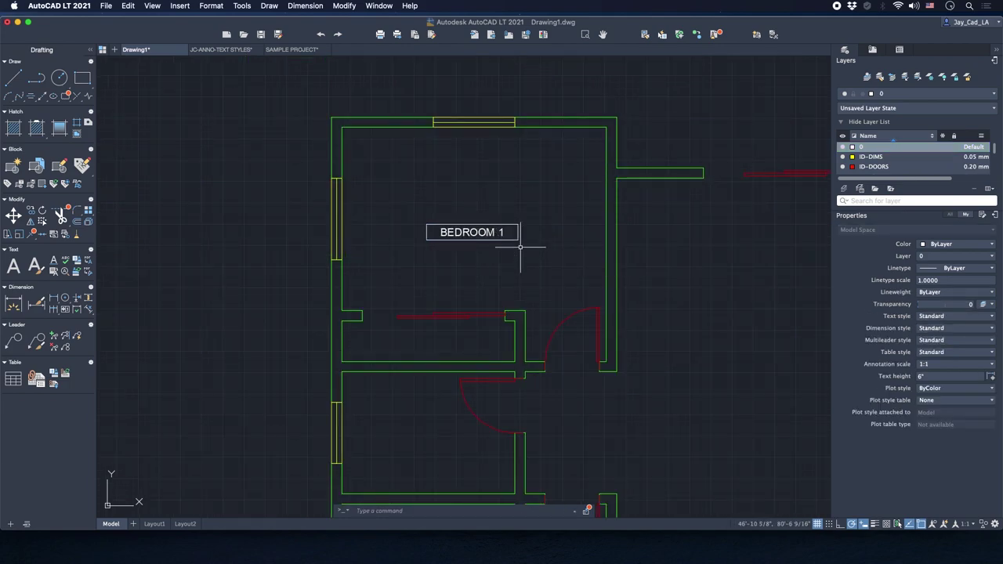
Put the BEDROOM 1 label on the ID-TEXT layer.
{"action": "left_click", "coordinate": [509, 203]}
{"action": "left_click", "coordinate": [476, 238]}
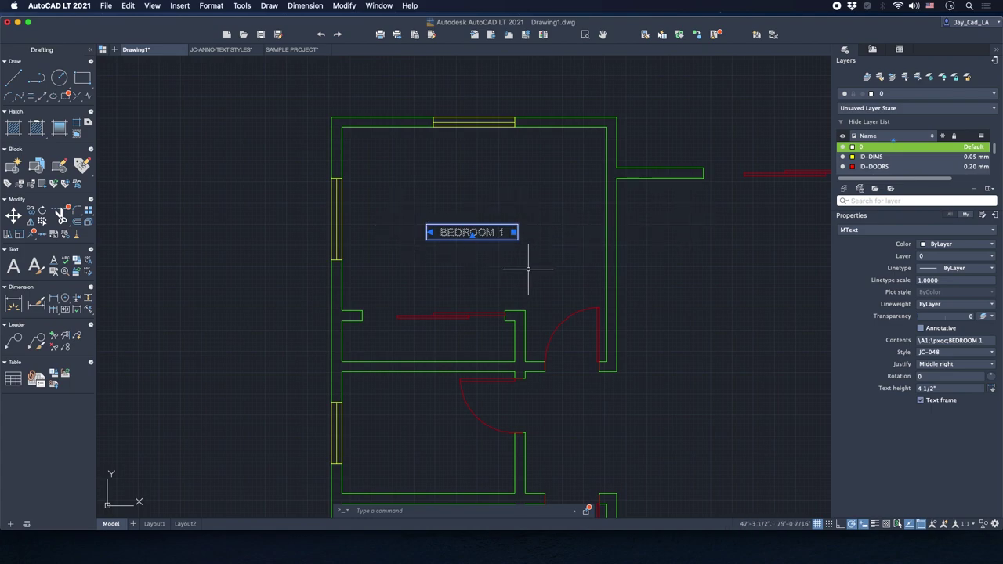
{"action": "left_click", "coordinate": [937, 258]}
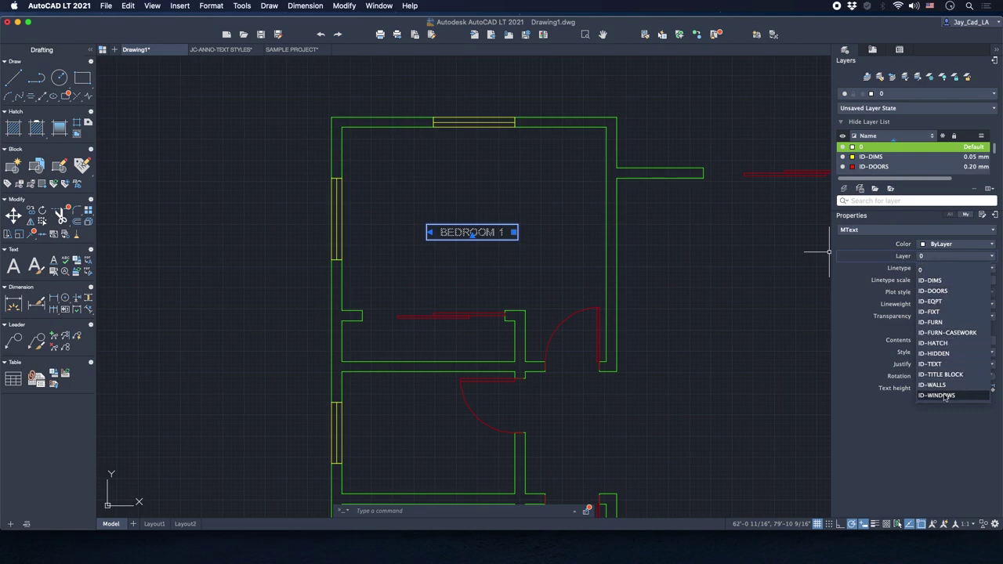
{"action": "left_click", "coordinate": [940, 365]}
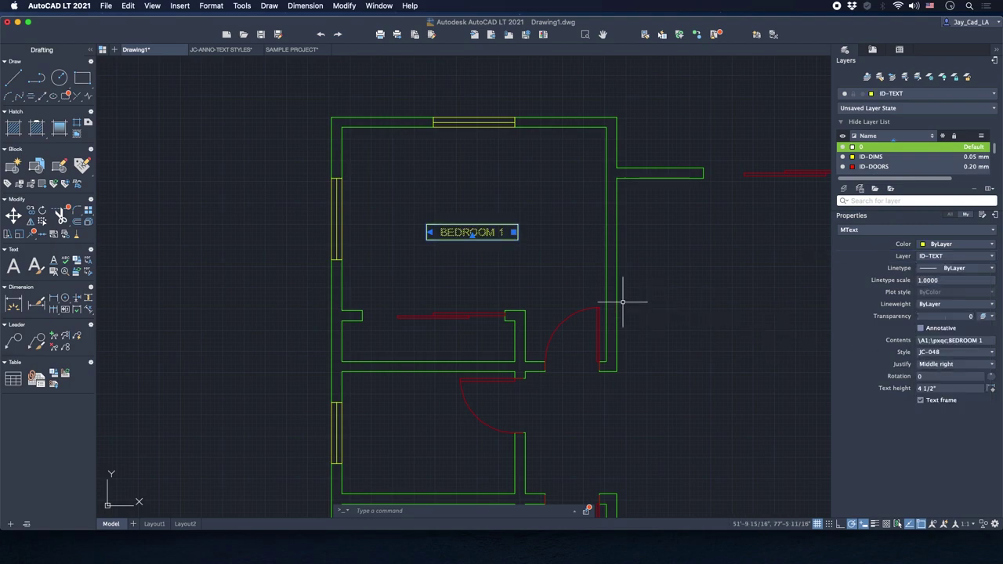
{"action": "middle_click_drag", "start_coordinate": [623, 301], "coordinate": [583, 290]}
{"action": "key", "text": "Escape"}
Select the BEDROOM 1 label and copy it from a base point beside the label.
{"action": "left_click", "coordinate": [476, 190]}
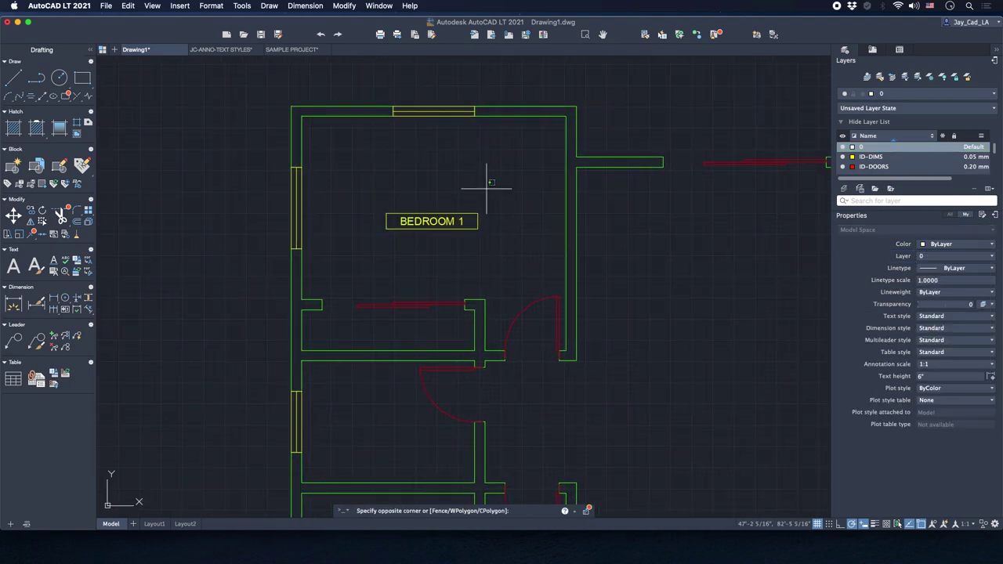
{"action": "left_click", "coordinate": [443, 231]}
{"action": "scroll", "coordinate": [484, 231], "scroll_direction": "down", "scroll_amount": 2}
{"action": "middle_click_drag", "start_coordinate": [484, 230], "coordinate": [472, 177]}
{"action": "right_click", "coordinate": [485, 167]}
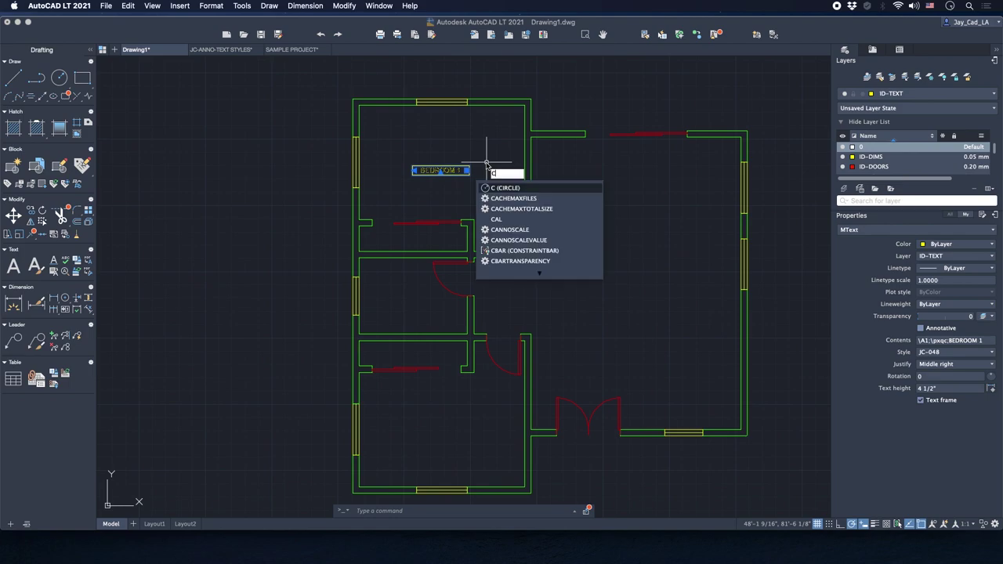
{"action": "left_click", "coordinate": [517, 240]}
{"action": "left_click", "coordinate": [489, 164]}
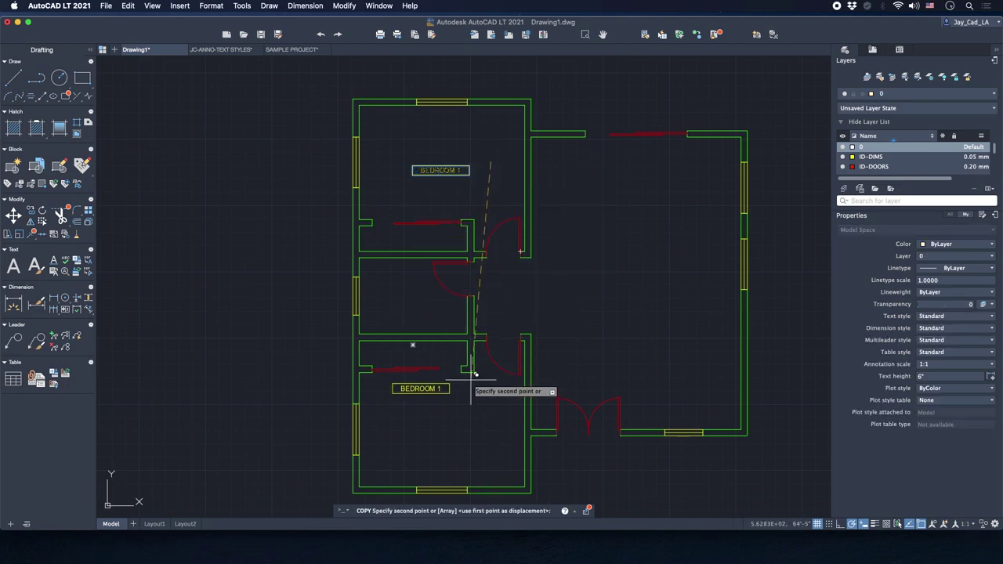
Place copies of the BEDROOM 1 label in two other rooms of the plan.
{"action": "scroll", "coordinate": [488, 314], "scroll_direction": "up", "scroll_amount": 4}
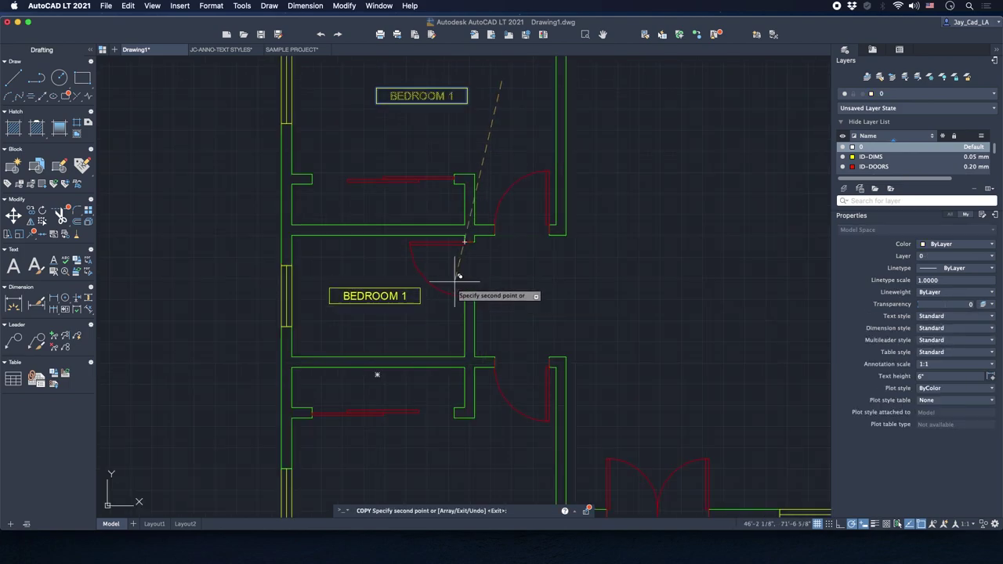
{"action": "scroll", "coordinate": [447, 284], "scroll_direction": "down", "scroll_amount": 4}
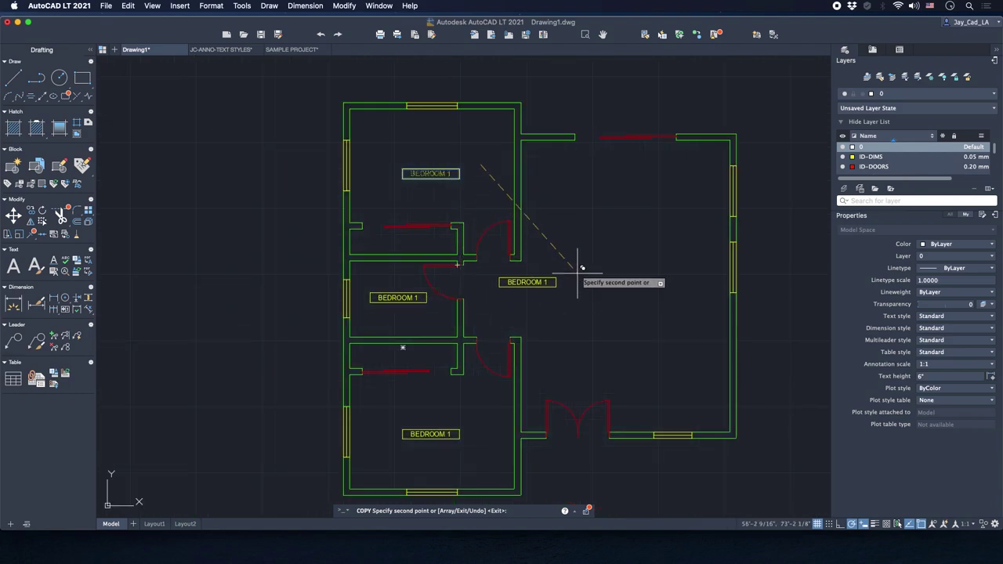
{"action": "middle_click_drag", "start_coordinate": [578, 261], "coordinate": [522, 244]}
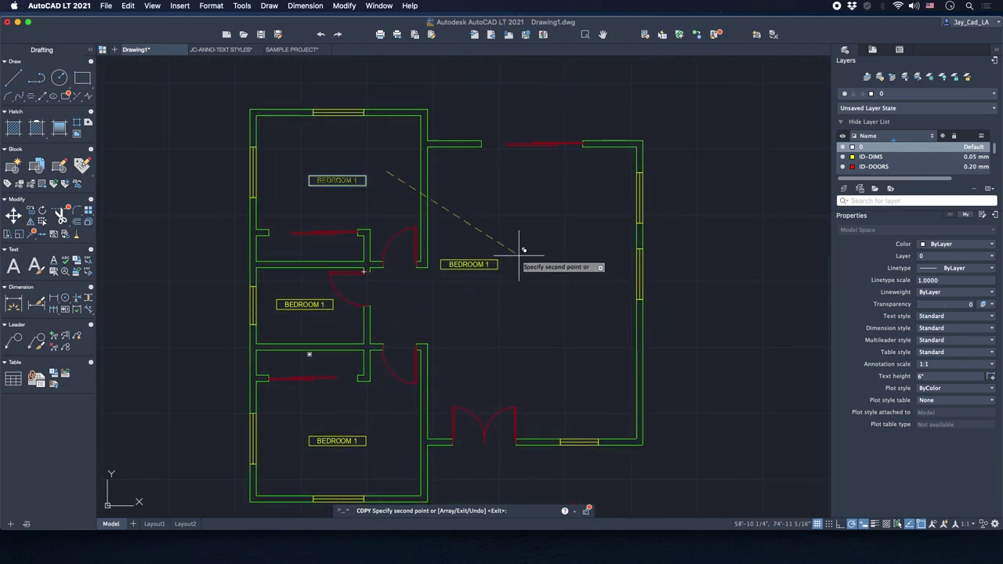
{"action": "left_click", "coordinate": [590, 332]}
{"action": "scroll", "coordinate": [398, 232], "scroll_direction": "up", "scroll_amount": 5}
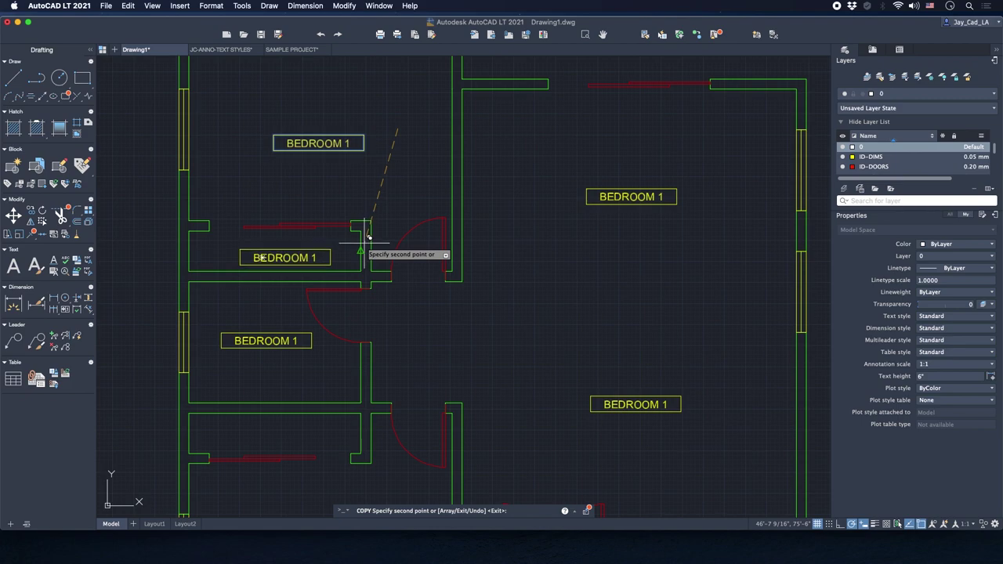
{"action": "left_click", "coordinate": [358, 220]}
{"action": "scroll", "coordinate": [357, 235], "scroll_direction": "down", "scroll_amount": 3}
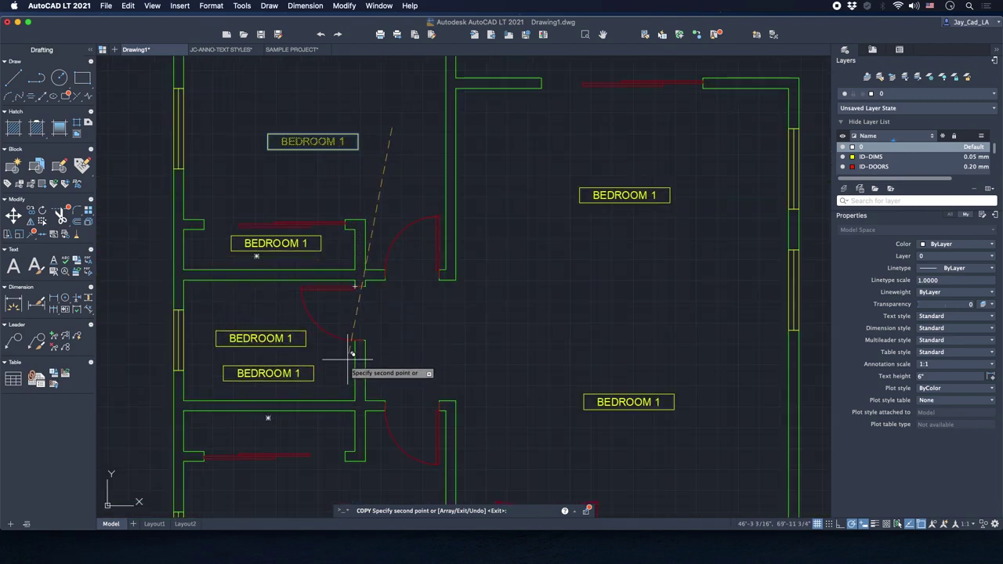
{"action": "key", "text": "Escape"}
Select the bottom BEDROOM 1 copy and start editing its text with TED.
{"action": "scroll", "coordinate": [313, 250], "scroll_direction": "down", "scroll_amount": 5}
{"action": "left_click", "coordinate": [370, 438]}
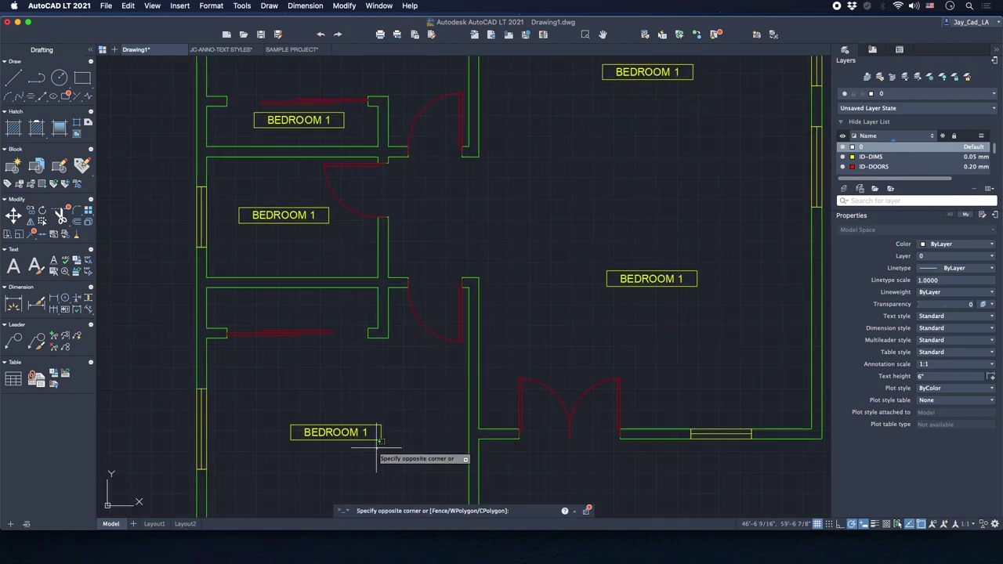
{"action": "left_click", "coordinate": [350, 429]}
{"action": "scroll", "coordinate": [351, 433], "scroll_direction": "up", "scroll_amount": 4}
{"action": "type", "text": "TED"}
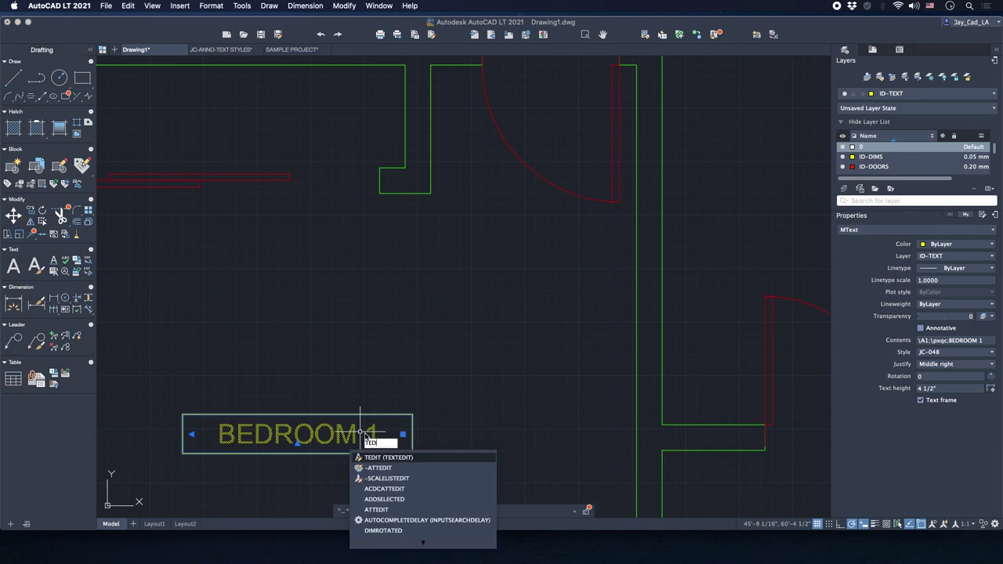
Rename the bottom label to BEDROOM 2 and the closet's label to CLOSET.
{"action": "left_click", "coordinate": [382, 456]}
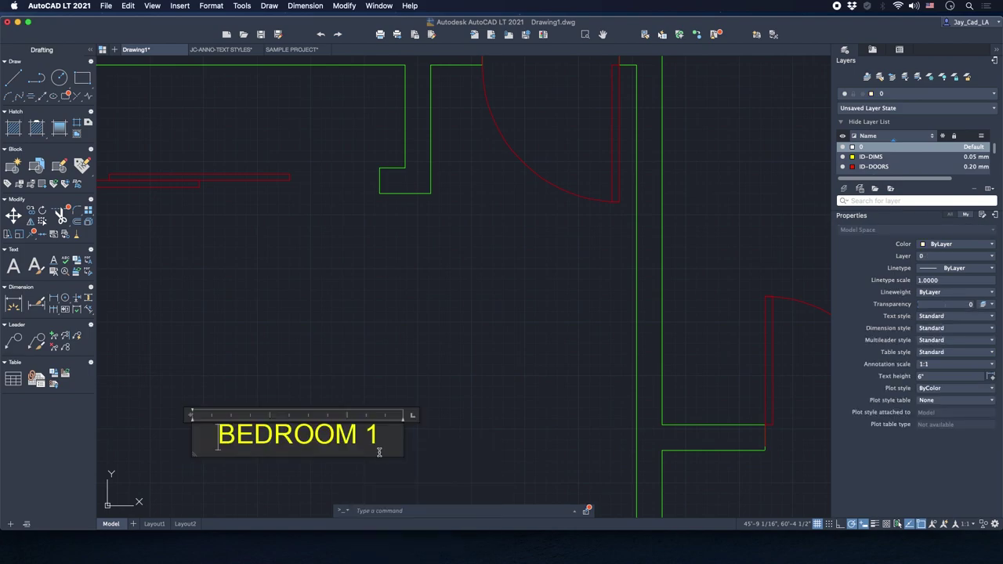
{"action": "type", "text": "2"}
{"action": "left_click", "coordinate": [365, 358]}
{"action": "scroll", "coordinate": [360, 352], "scroll_direction": "down", "scroll_amount": 5}
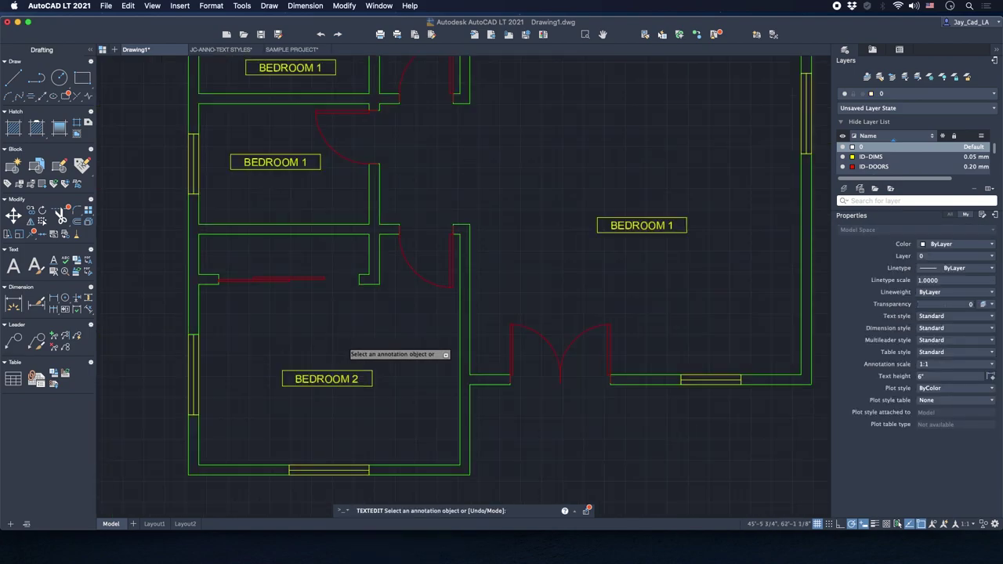
{"action": "scroll", "coordinate": [321, 294], "scroll_direction": "up", "scroll_amount": 3}
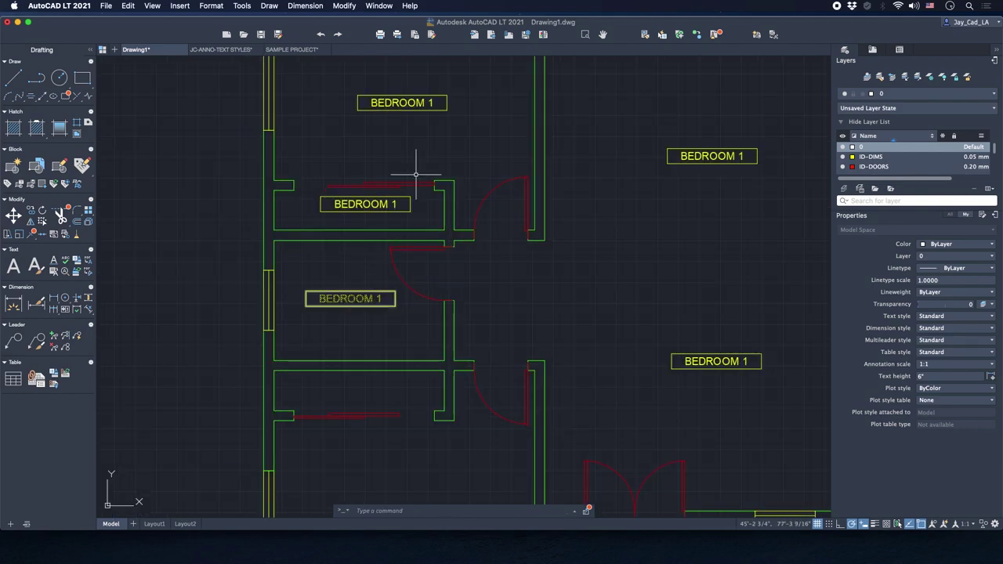
{"action": "double_click", "coordinate": [357, 204]}
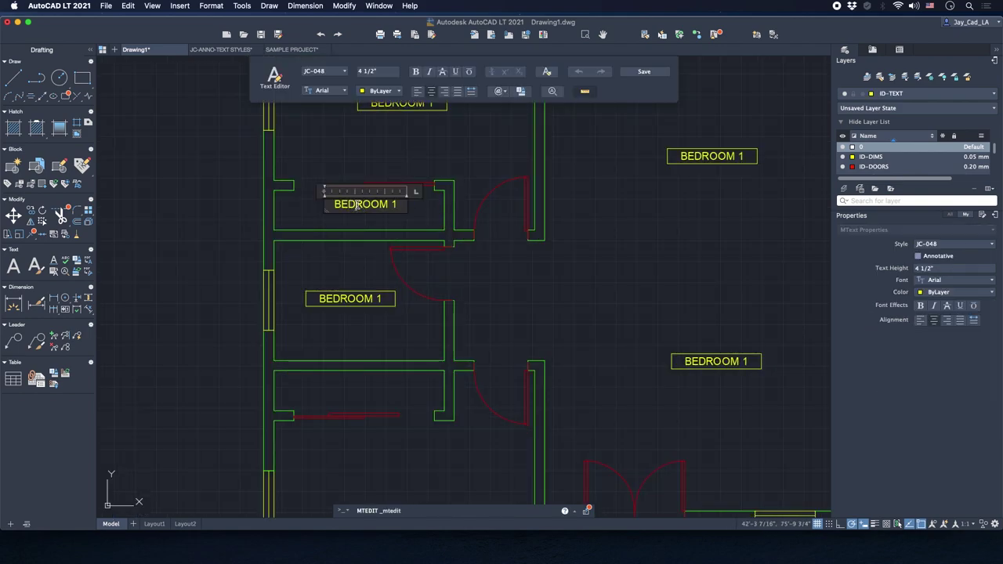
{"action": "scroll", "coordinate": [362, 204], "scroll_direction": "up", "scroll_amount": 2}
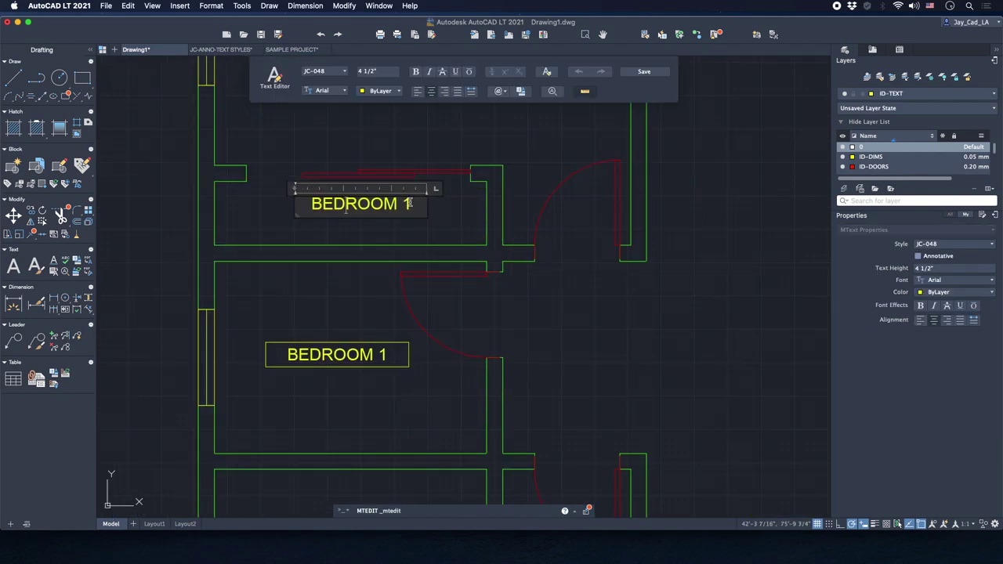
{"action": "type", "text": "CLOSET"}
{"action": "left_click", "coordinate": [229, 209]}
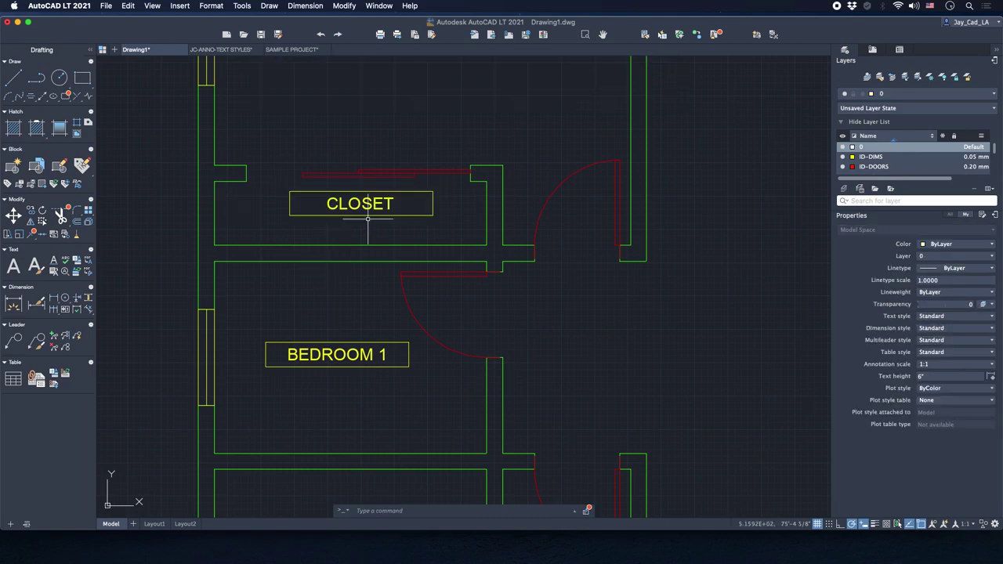
{"action": "scroll", "coordinate": [372, 227], "scroll_direction": "down", "scroll_amount": 2}
Change the remaining room labels to BATHROOM, LIVING ROOM and KITCHEN.
{"action": "double_click", "coordinate": [352, 298]}
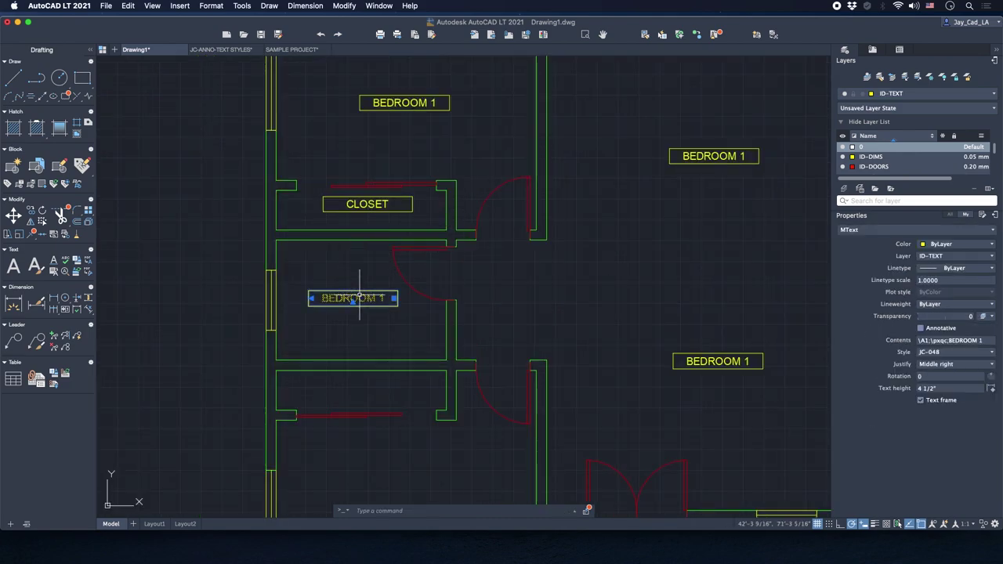
{"action": "scroll", "coordinate": [349, 296], "scroll_direction": "up", "scroll_amount": 2}
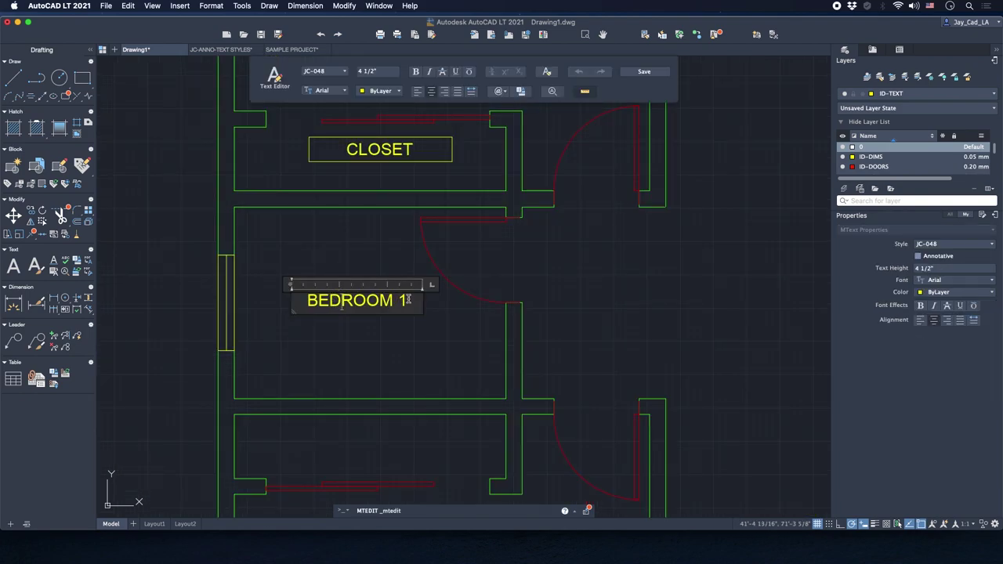
{"action": "left_click_drag", "start_coordinate": [408, 300], "coordinate": [232, 306]}
{"action": "type", "text": "BATHR"}
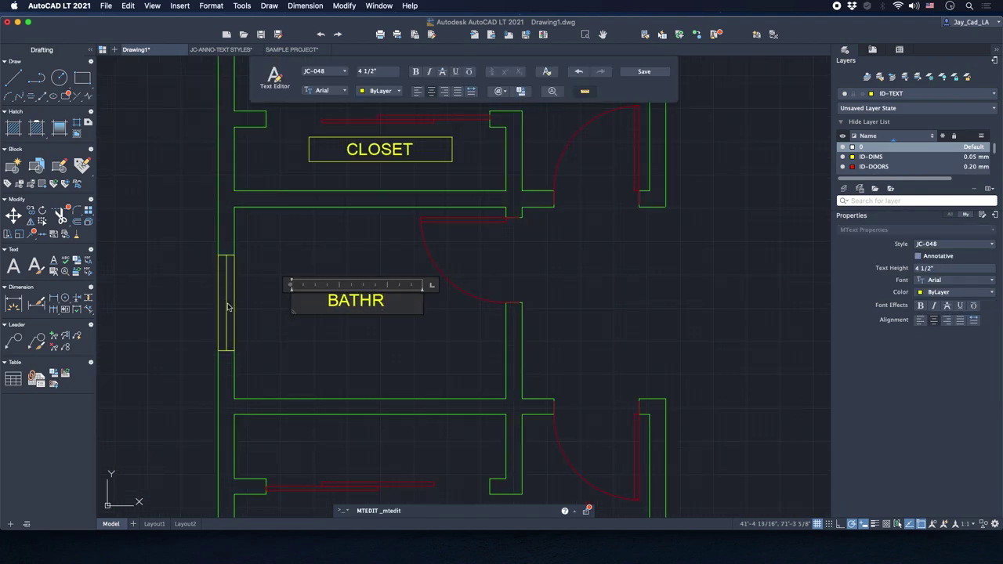
{"action": "type", "text": "OOM"}
{"action": "left_click", "coordinate": [347, 407]}
{"action": "scroll", "coordinate": [369, 358], "scroll_direction": "down", "scroll_amount": 3}
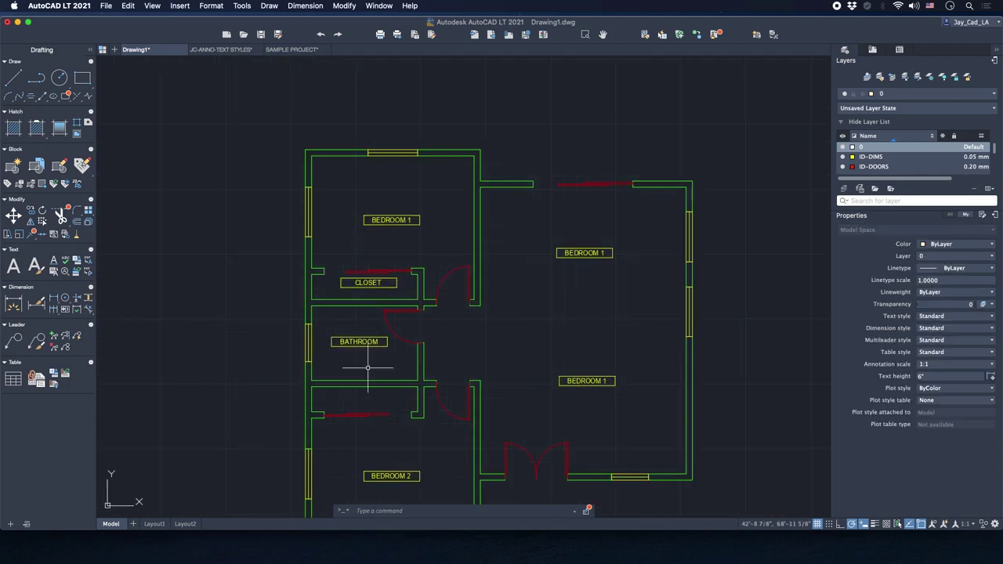
{"action": "scroll", "coordinate": [510, 282], "scroll_direction": "up", "scroll_amount": 2}
{"action": "scroll", "coordinate": [512, 219], "scroll_direction": "up", "scroll_amount": 3}
{"action": "double_click", "coordinate": [512, 219]}
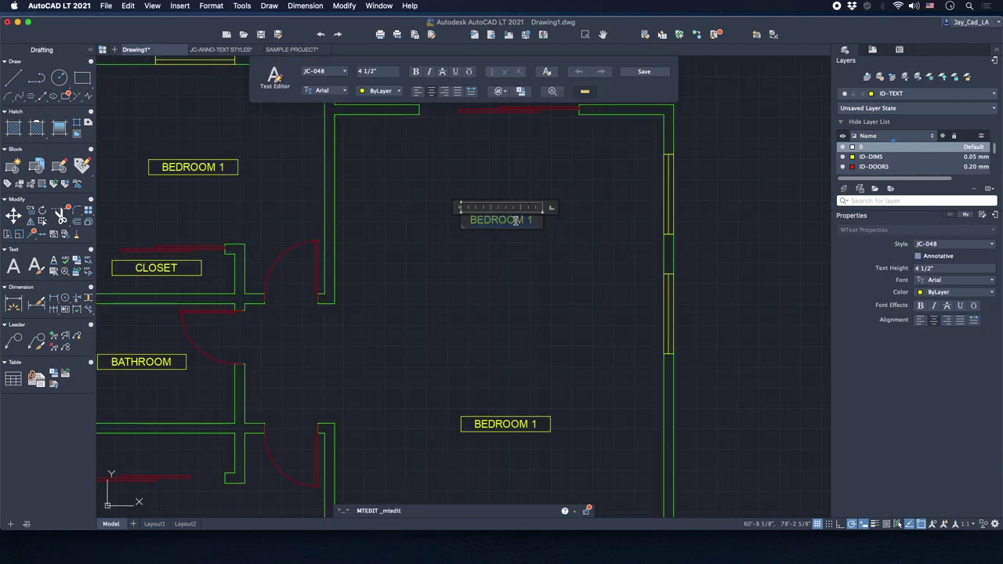
{"action": "type", "text": "LIVING ROOM"}
{"action": "left_click", "coordinate": [532, 317]}
{"action": "double_click", "coordinate": [490, 425]}
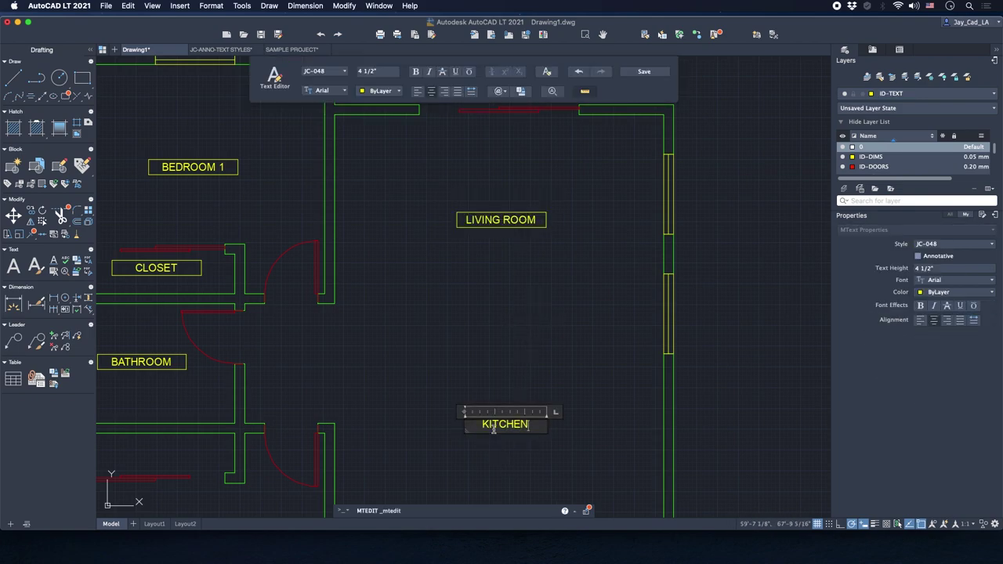
{"action": "left_click", "coordinate": [507, 300]}
Resize the CLOSET label's frame to fit the text.
{"action": "scroll", "coordinate": [423, 258], "scroll_direction": "down", "scroll_amount": 3}
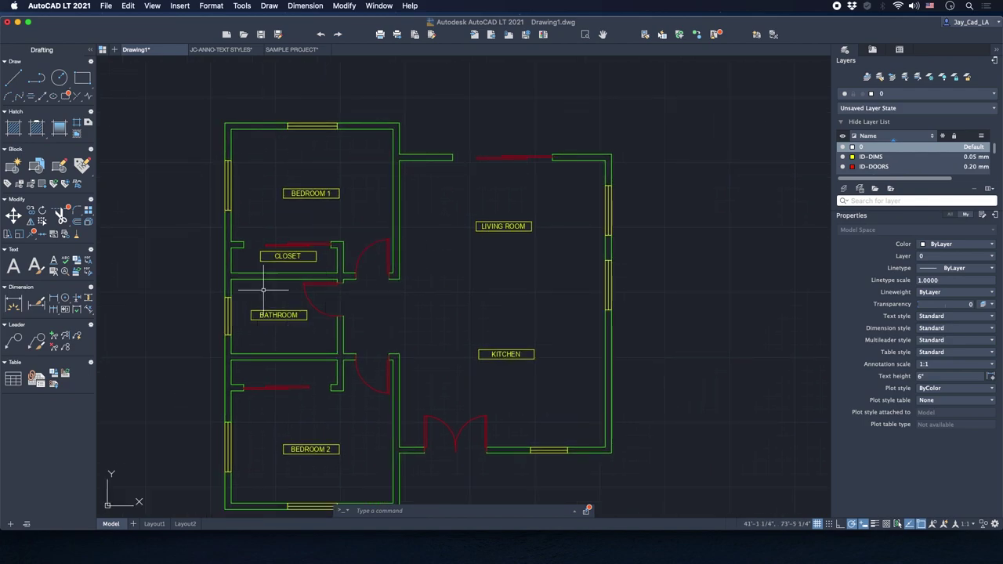
{"action": "left_click", "coordinate": [291, 257]}
{"action": "scroll", "coordinate": [291, 257], "scroll_direction": "up", "scroll_amount": 5}
{"action": "left_click", "coordinate": [381, 253]}
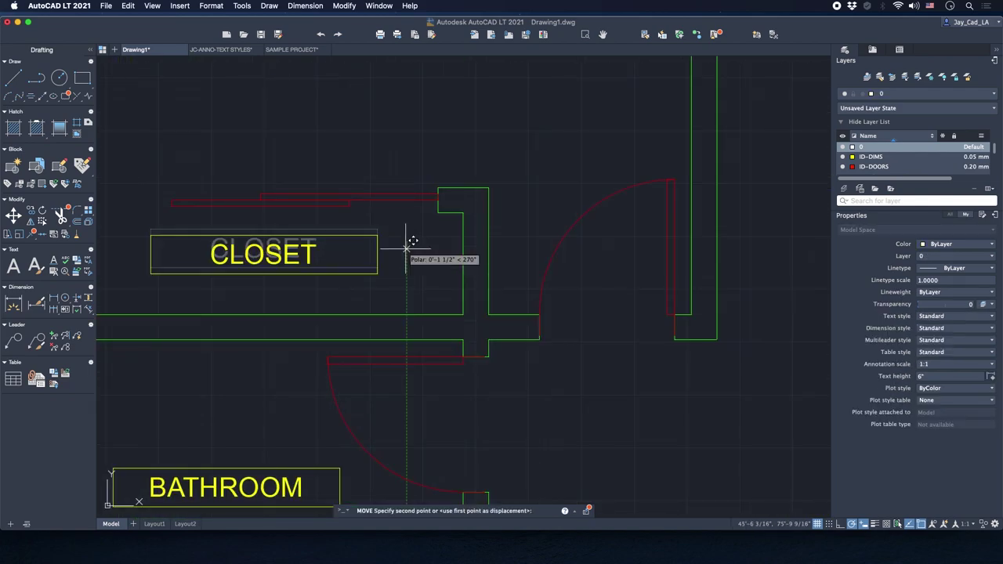
{"action": "left_click", "coordinate": [402, 252]}
Copy the CLOSET label into the lower closet between the bathroom and Bedroom 2.
{"action": "scroll", "coordinate": [403, 252], "scroll_direction": "down", "scroll_amount": 3}
{"action": "left_click", "coordinate": [331, 264]}
{"action": "scroll", "coordinate": [368, 270], "scroll_direction": "down", "scroll_amount": 3}
{"action": "right_click", "coordinate": [425, 296]}
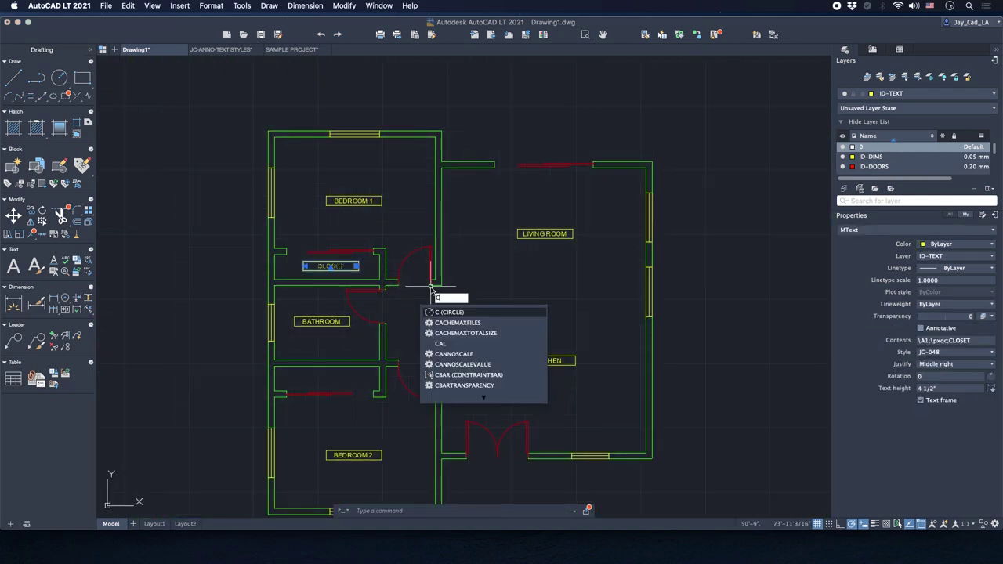
{"action": "left_click", "coordinate": [463, 365]}
{"action": "left_click", "coordinate": [485, 262]}
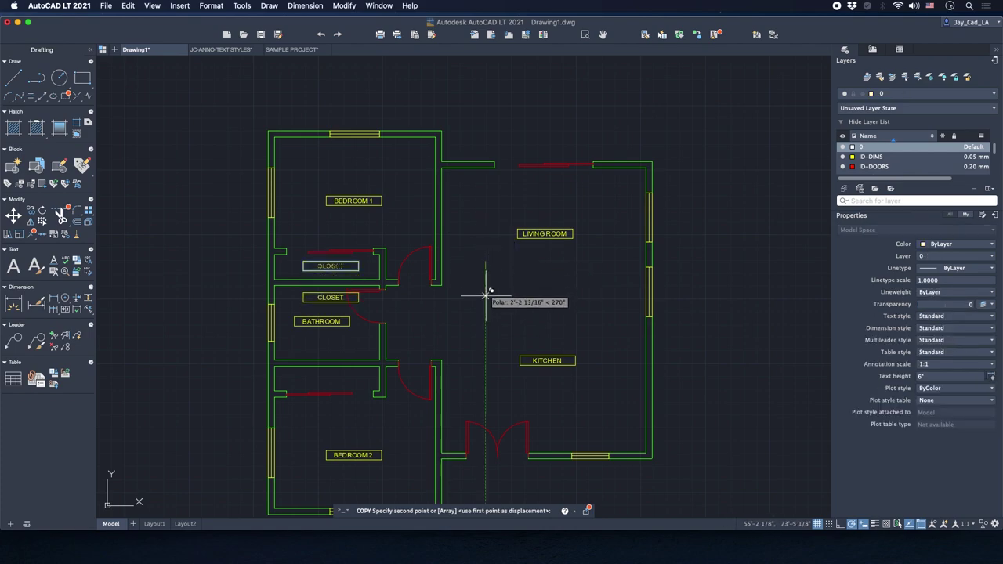
{"action": "left_click", "coordinate": [486, 375]}
{"action": "key", "text": "Escape"}
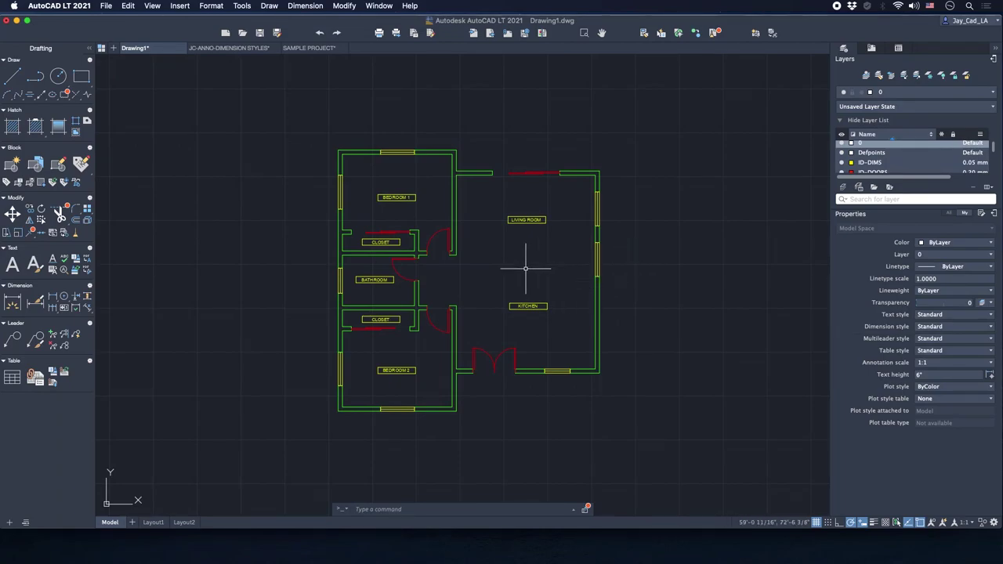
Zoom in and pan the floor plan up and to the right to enlarge it.
{"action": "scroll", "coordinate": [492, 264], "scroll_direction": "up", "scroll_amount": 3}
{"action": "middle_click_drag", "start_coordinate": [493, 264], "coordinate": [506, 224]}
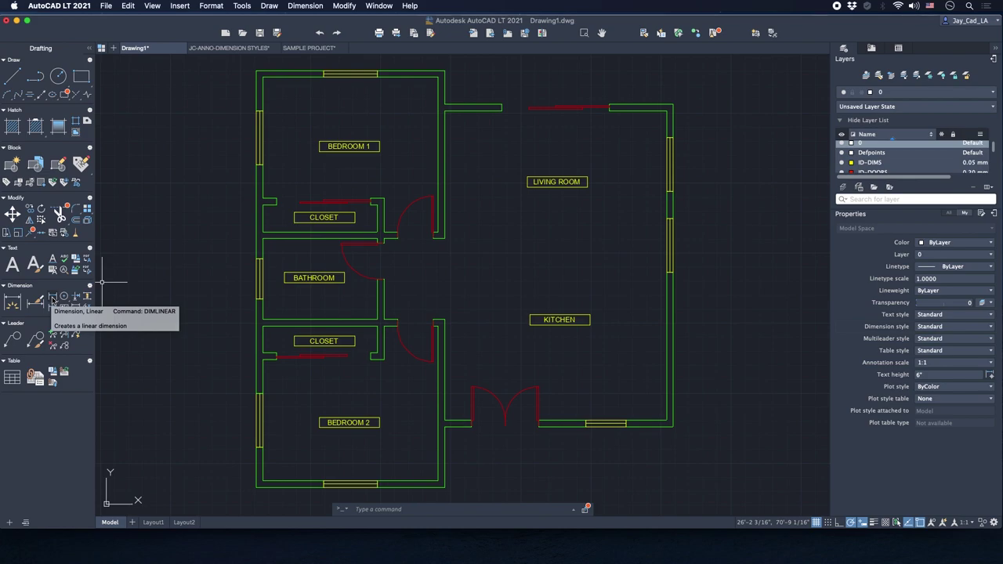
Add a vertical 288.0000 linear dimension between the top-right and bottom-right wall corners.
{"action": "left_click", "coordinate": [54, 299]}
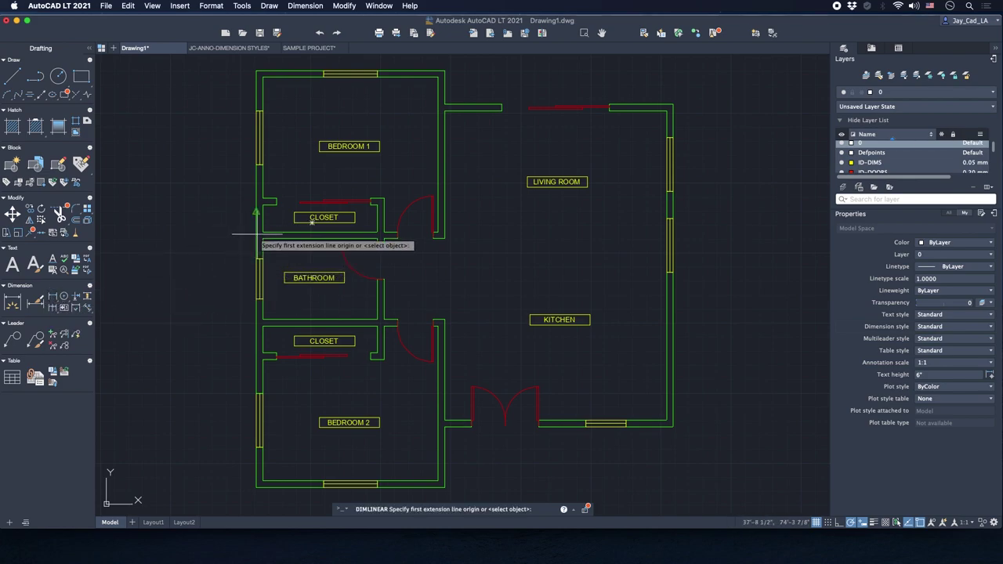
{"action": "scroll", "coordinate": [507, 155], "scroll_direction": "down", "scroll_amount": 3}
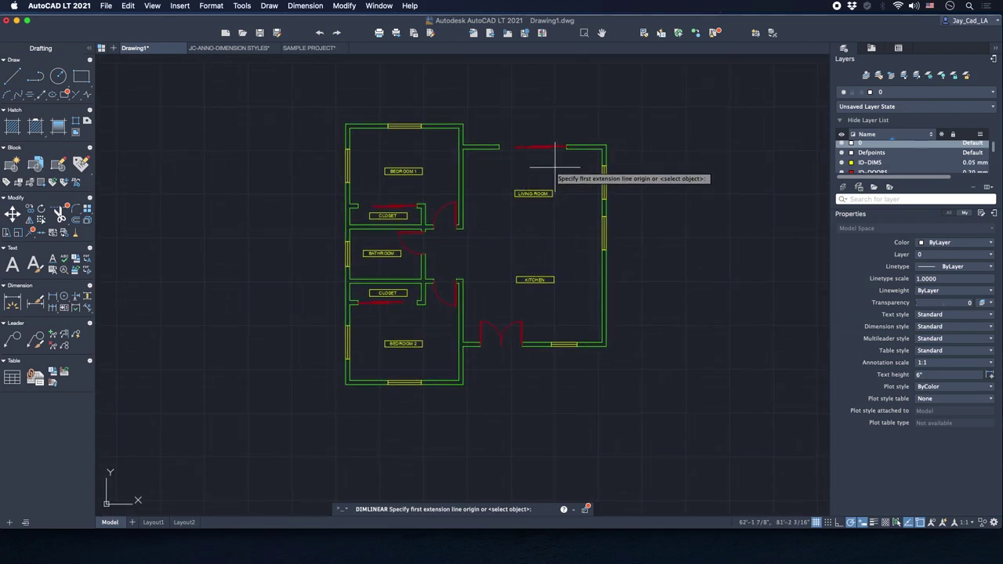
{"action": "left_click", "coordinate": [606, 146]}
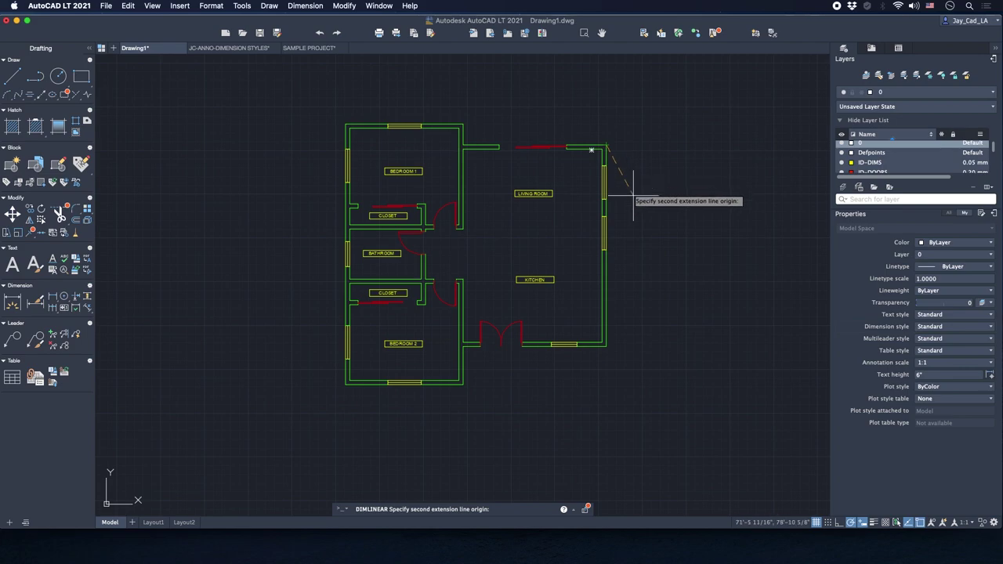
{"action": "left_click", "coordinate": [604, 344]}
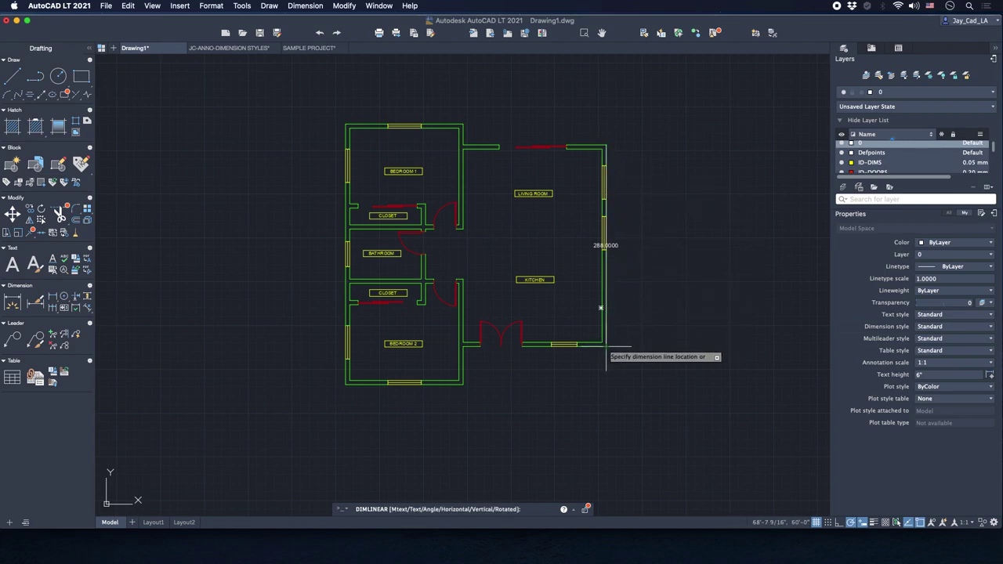
{"action": "left_click", "coordinate": [640, 278]}
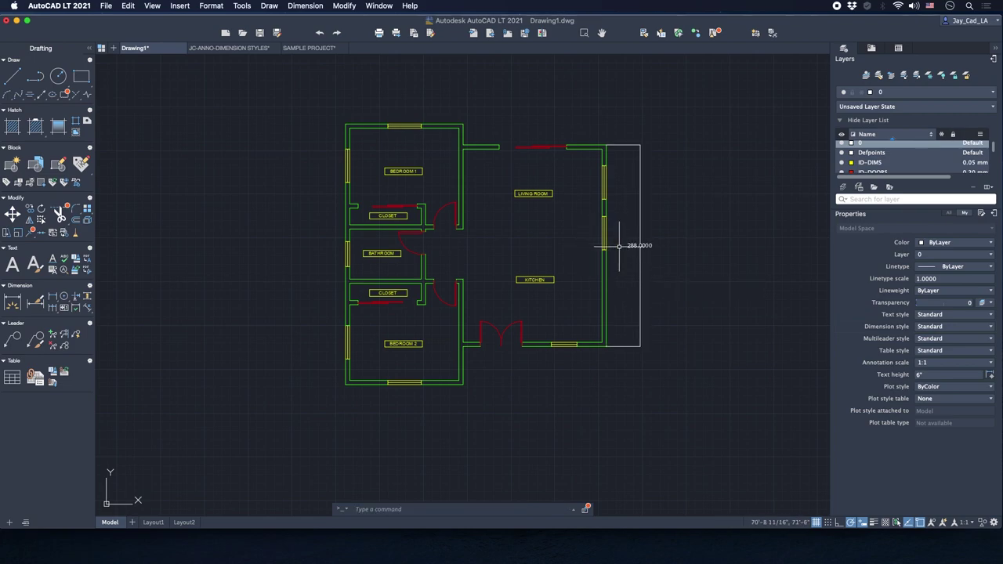
{"action": "scroll", "coordinate": [604, 242], "scroll_direction": "up", "scroll_amount": 3}
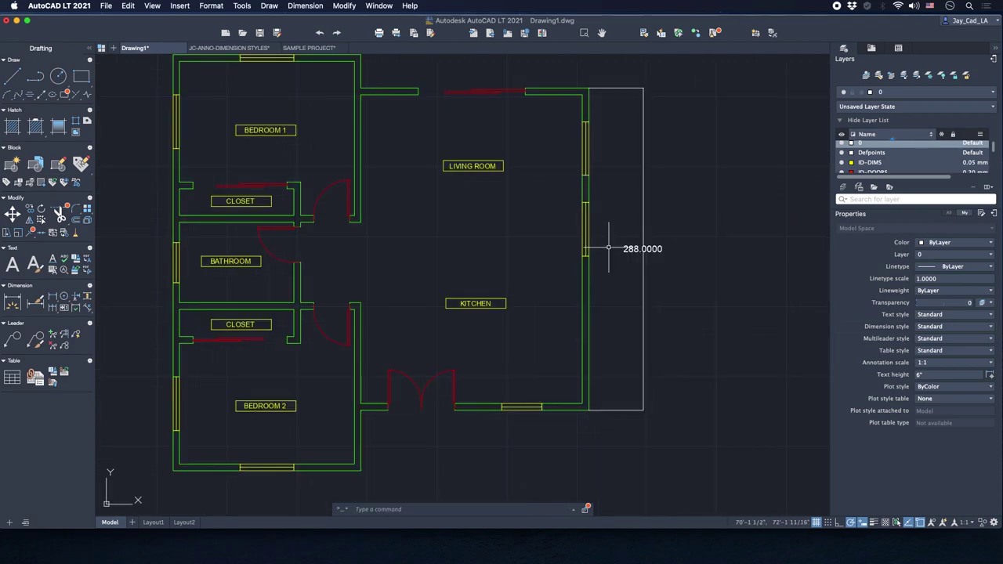
{"action": "scroll", "coordinate": [619, 251], "scroll_direction": "down", "scroll_amount": 3}
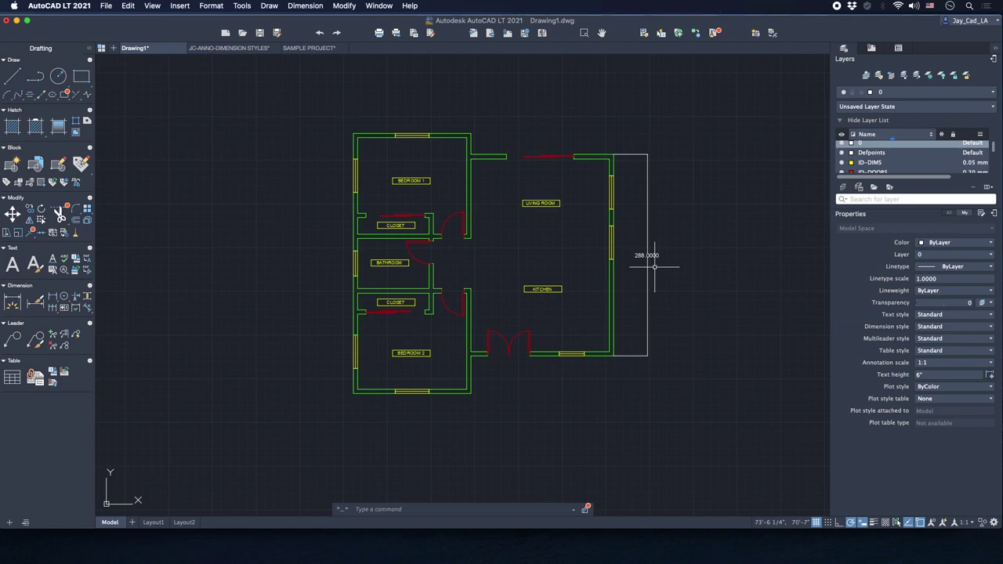
{"action": "scroll", "coordinate": [648, 150], "scroll_direction": "up", "scroll_amount": 6}
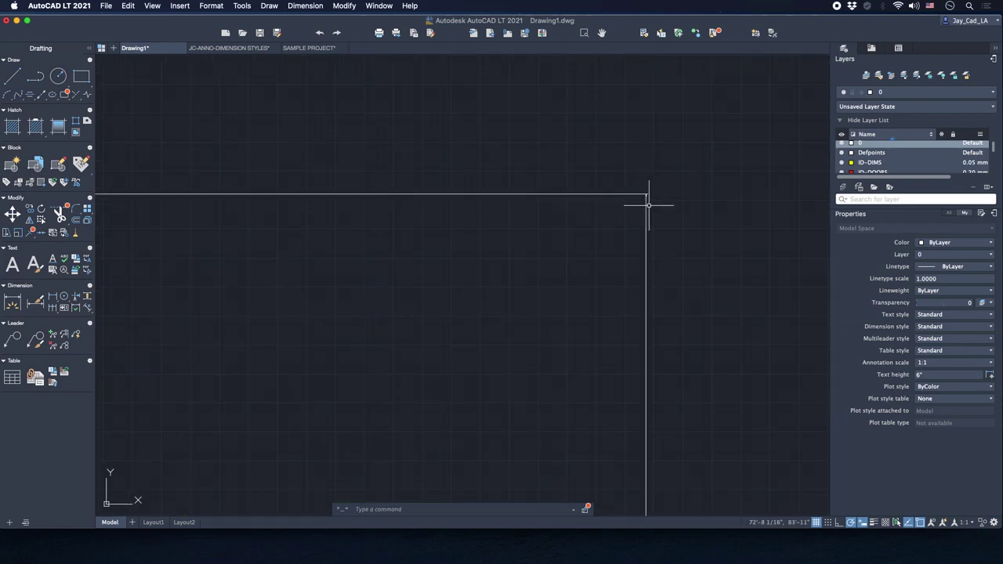
{"action": "scroll", "coordinate": [649, 205], "scroll_direction": "down", "scroll_amount": 2}
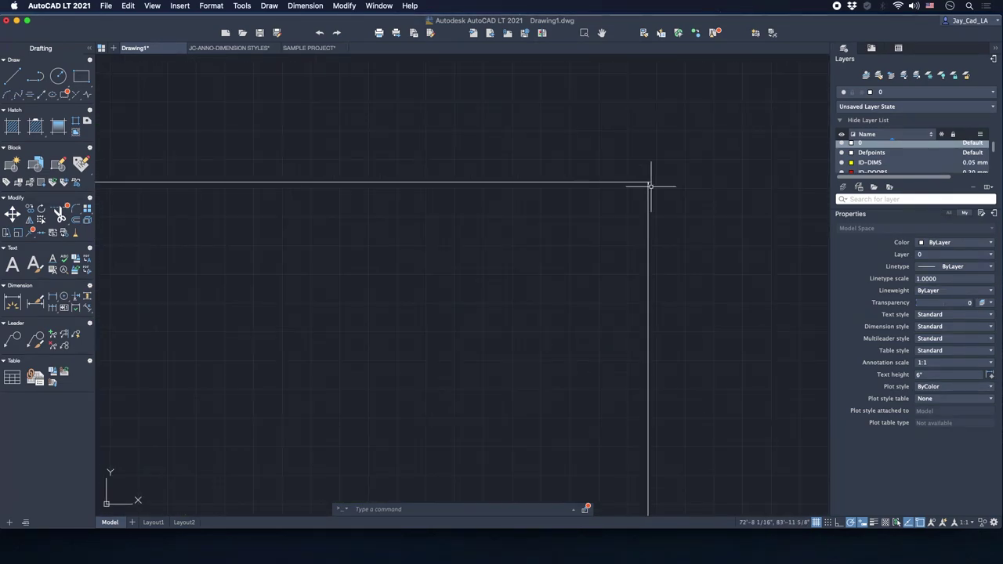
{"action": "scroll", "coordinate": [648, 185], "scroll_direction": "down", "scroll_amount": 3}
{"action": "scroll", "coordinate": [587, 196], "scroll_direction": "up", "scroll_amount": 5}
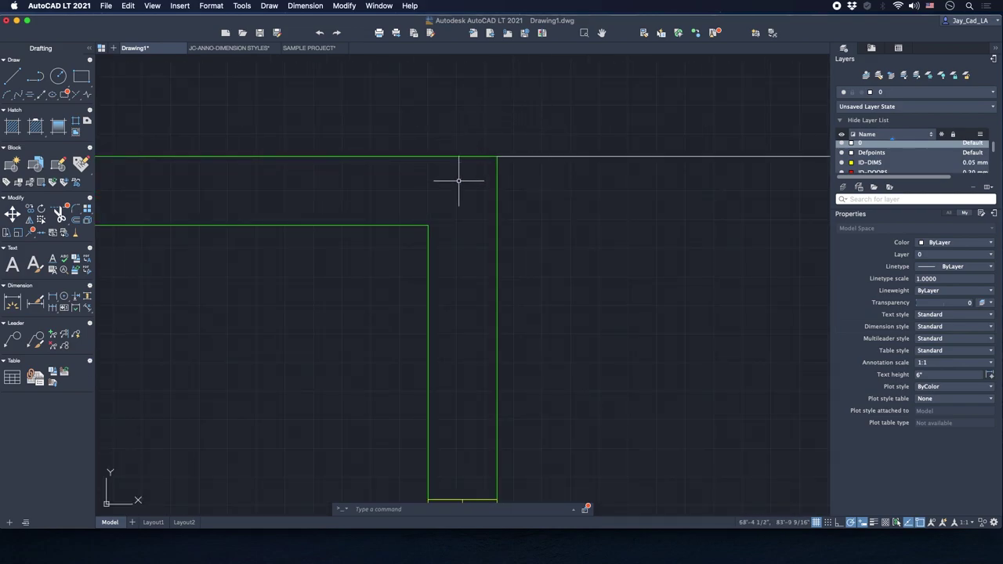
{"action": "scroll", "coordinate": [510, 197], "scroll_direction": "down", "scroll_amount": 8}
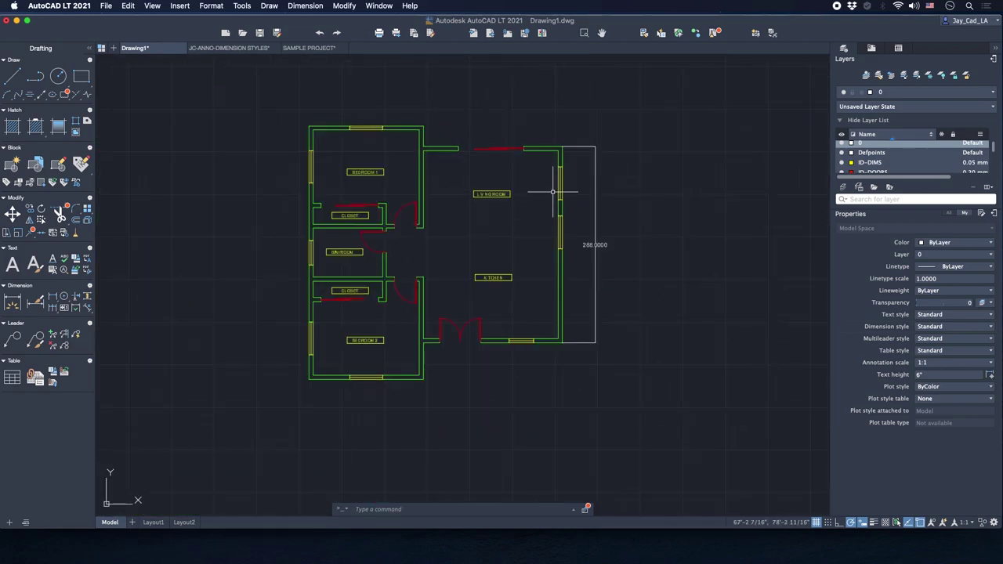
{"action": "scroll", "coordinate": [447, 197], "scroll_direction": "up", "scroll_amount": 3}
{"action": "scroll", "coordinate": [447, 196], "scroll_direction": "down", "scroll_amount": 3}
{"action": "middle_click_drag", "start_coordinate": [444, 203], "coordinate": [453, 233]}
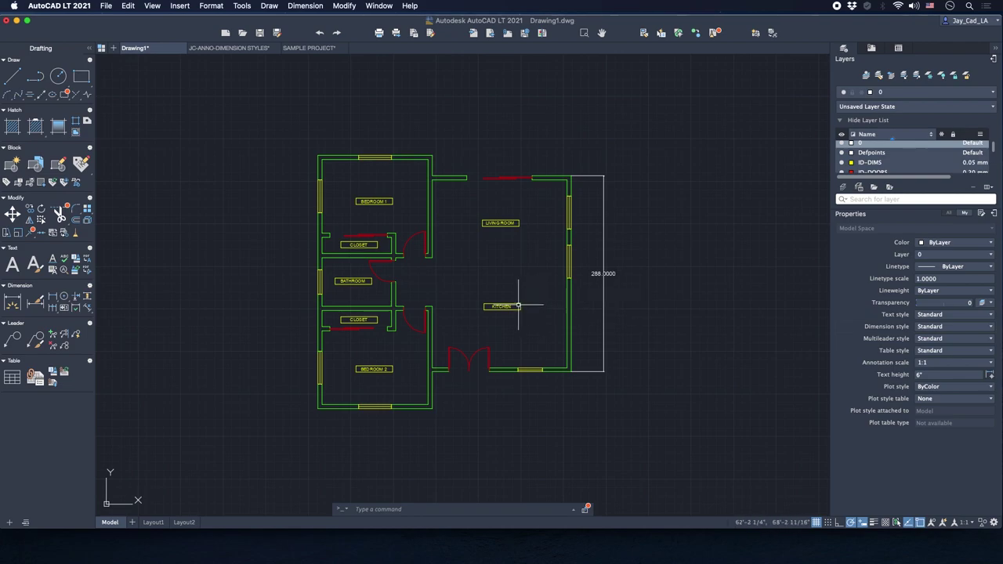
Inspect the Standard style's text settings, cancel unchanged, then switch to the JC-ANNO-DIMENSION STYLES drawing.
{"action": "left_click", "coordinate": [212, 6]}
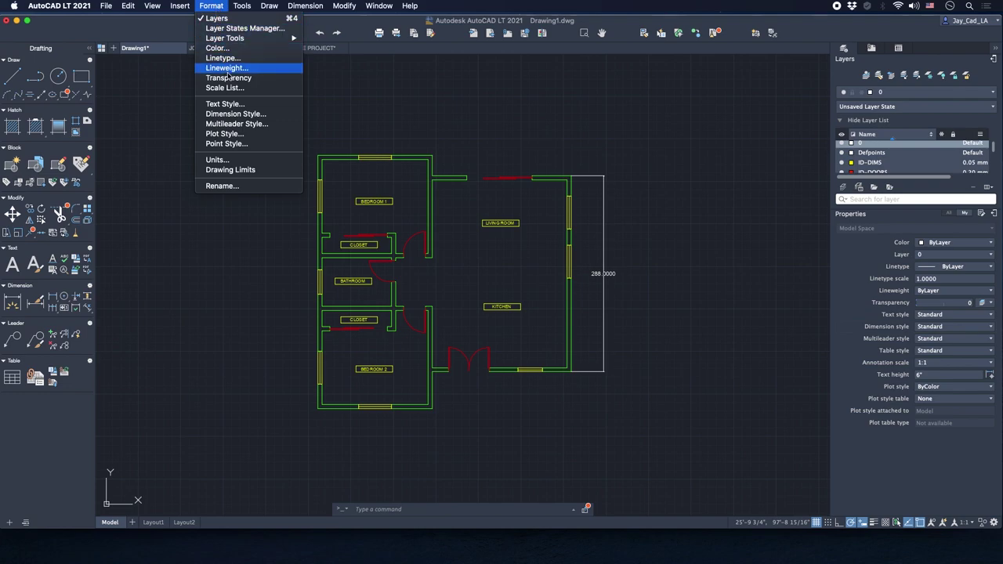
{"action": "left_click", "coordinate": [256, 115]}
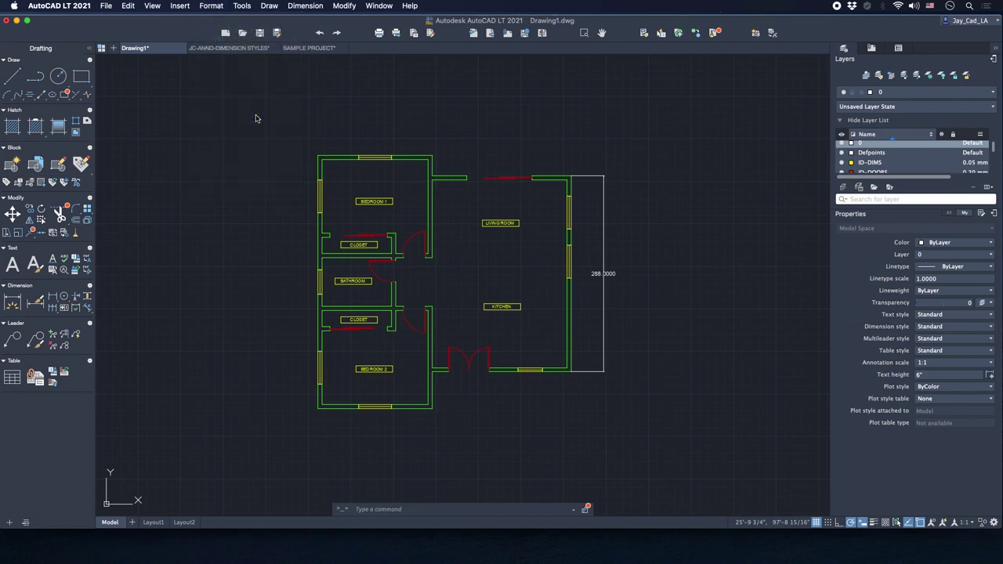
{"action": "left_click_drag", "start_coordinate": [414, 143], "coordinate": [441, 139]}
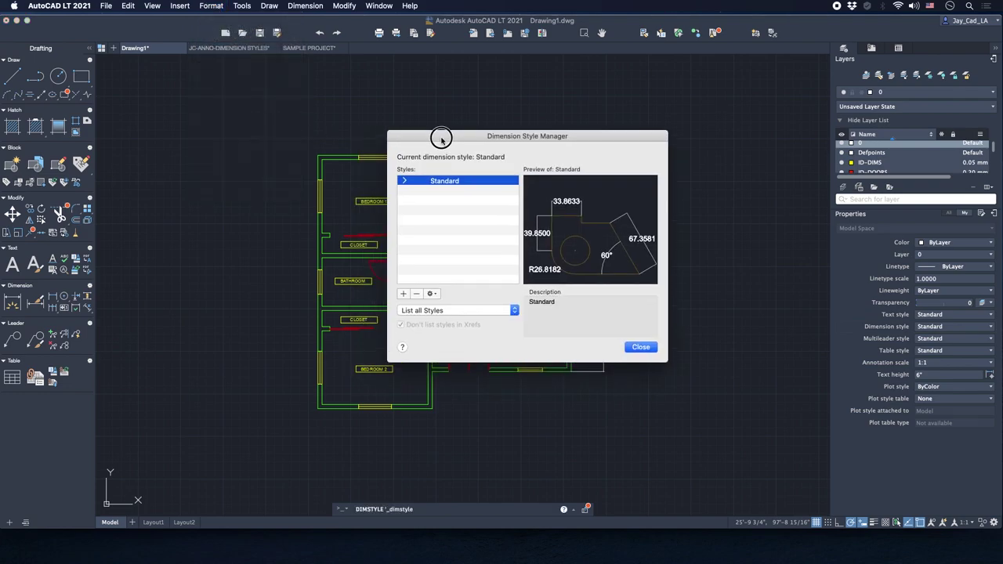
{"action": "left_click", "coordinate": [602, 127]}
{"action": "left_click_drag", "start_coordinate": [491, 143], "coordinate": [474, 136]}
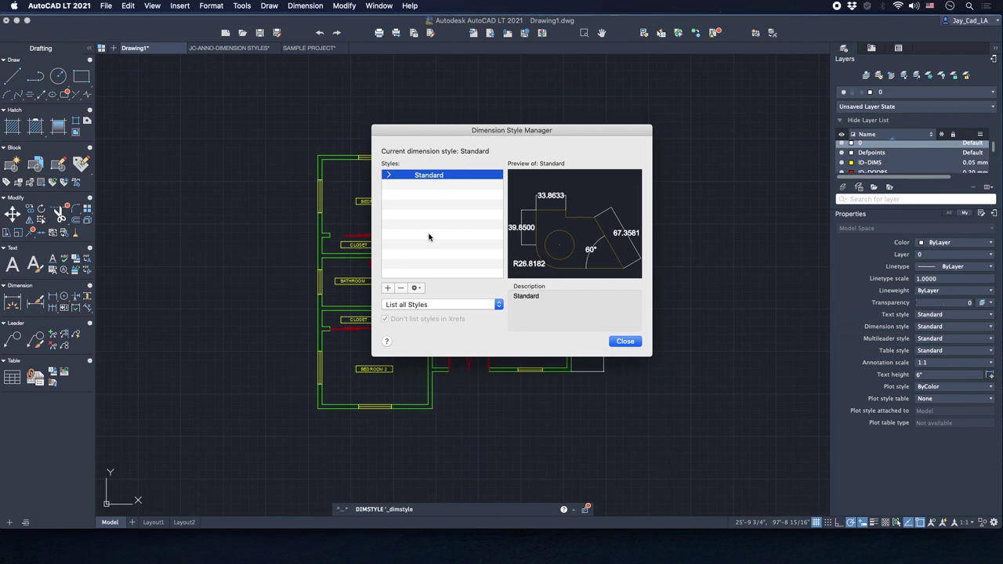
{"action": "left_click", "coordinate": [418, 288]}
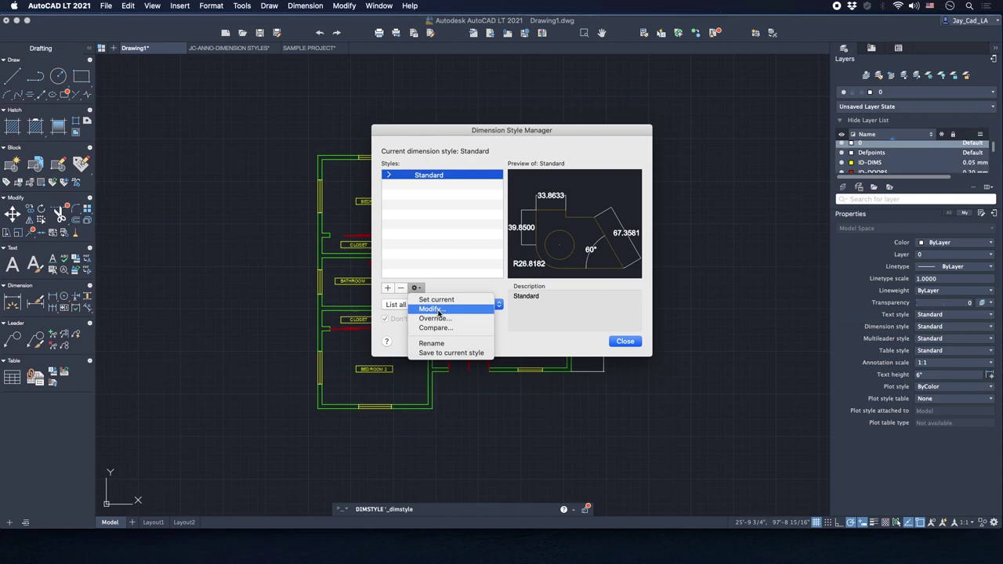
{"action": "left_click", "coordinate": [437, 310]}
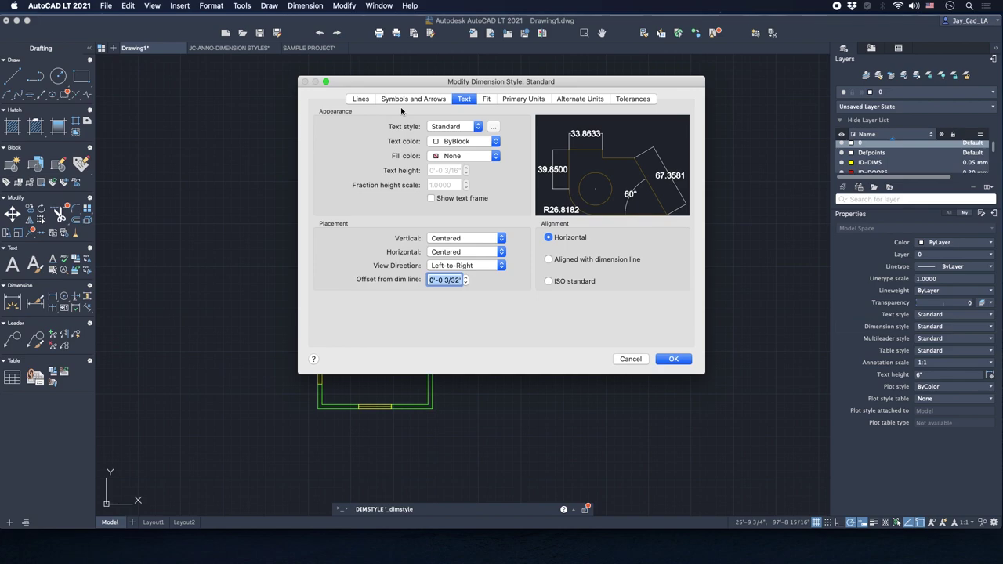
{"action": "left_click", "coordinate": [630, 360]}
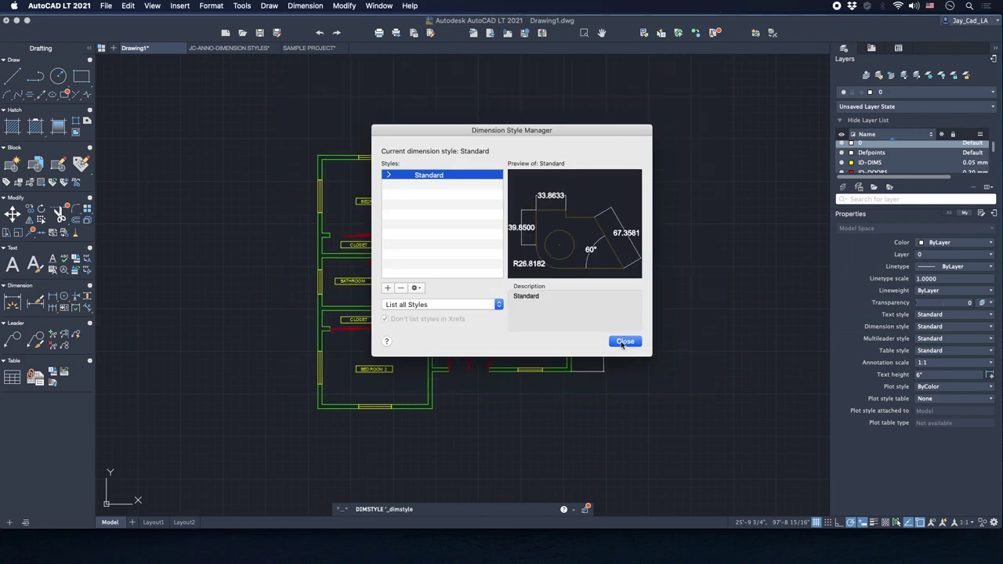
{"action": "left_click", "coordinate": [625, 342]}
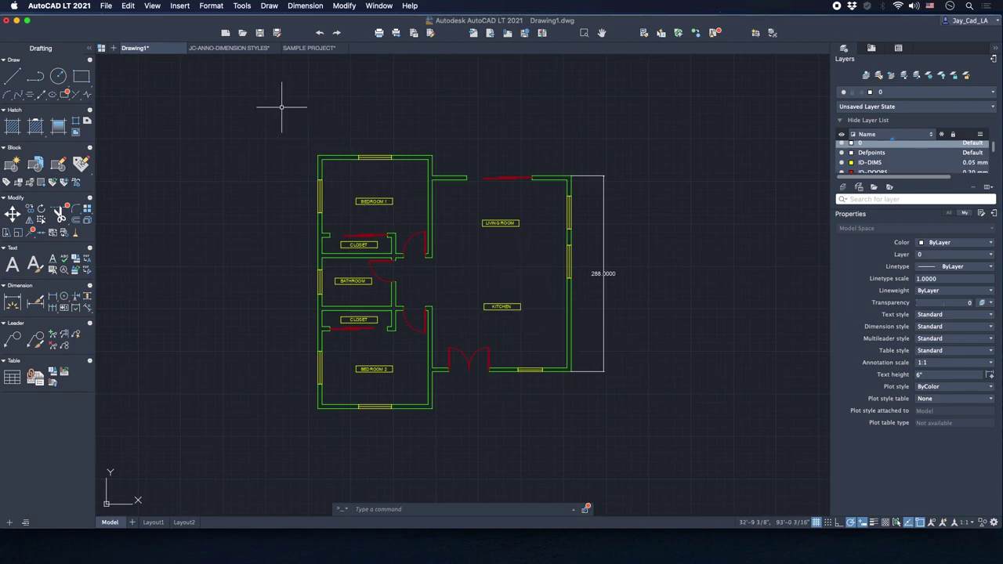
{"action": "left_click", "coordinate": [228, 47]}
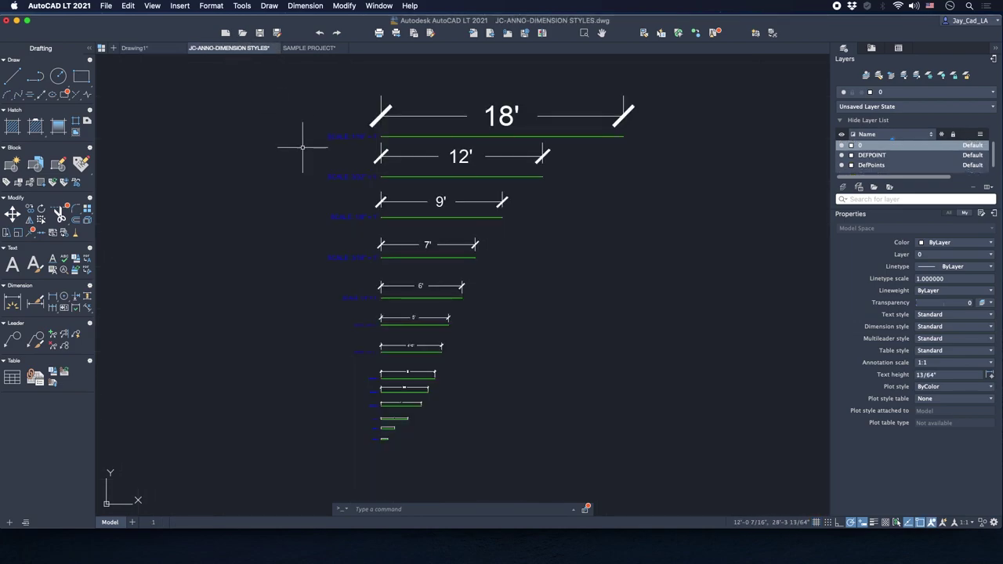
Window-select all 39 sample dimensions, copy them to the clipboard, and return to Drawing1.
{"action": "left_click_drag", "start_coordinate": [287, 79], "coordinate": [667, 463]}
{"action": "right_click", "coordinate": [551, 223]}
{"action": "mouse_move", "coordinate": [580, 248]}
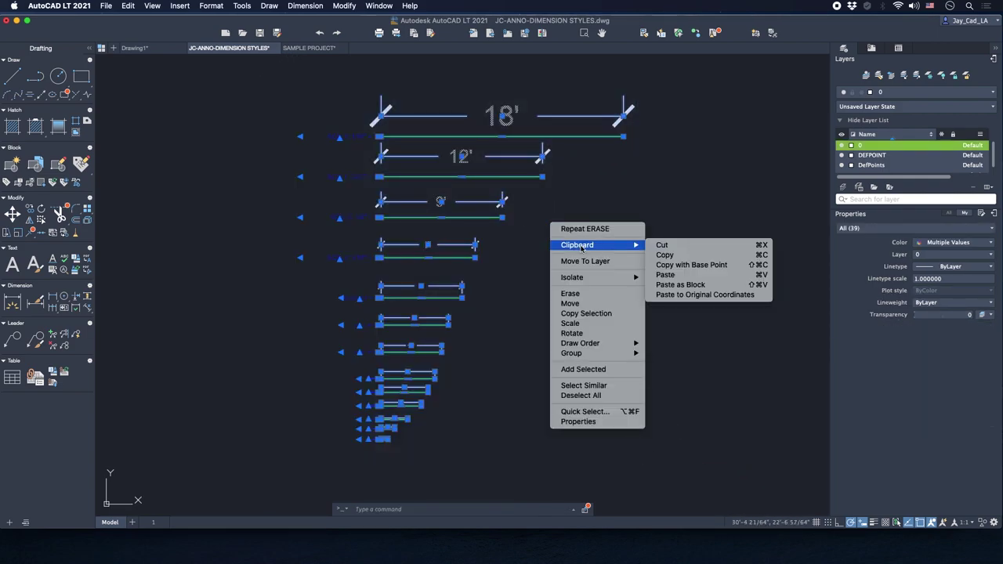
{"action": "left_click", "coordinate": [672, 256]}
{"action": "left_click", "coordinate": [134, 48]}
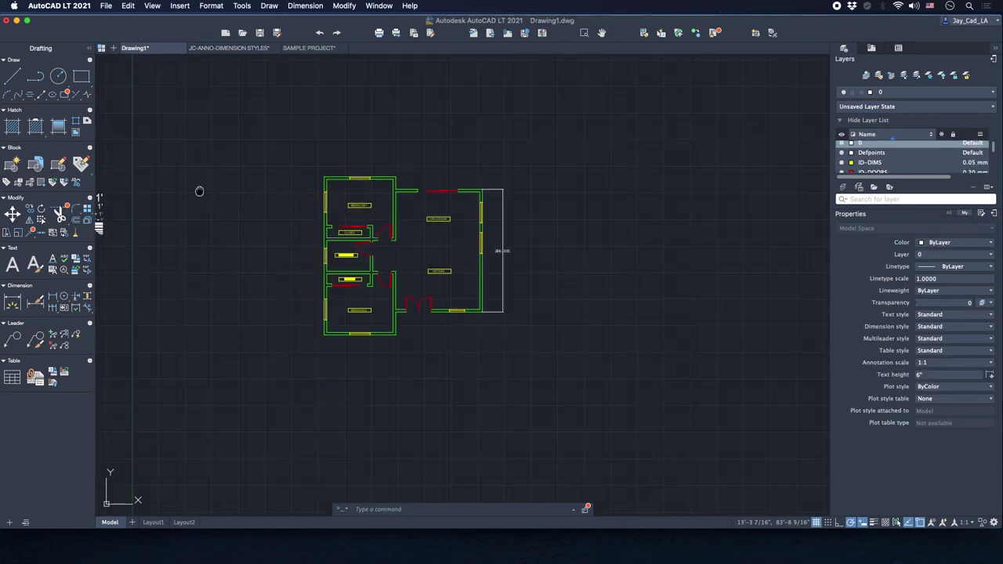
Paste the copied sample dimensions into Drawing1 and place them beside the plan.
{"action": "key", "text": "ctrl+v"}
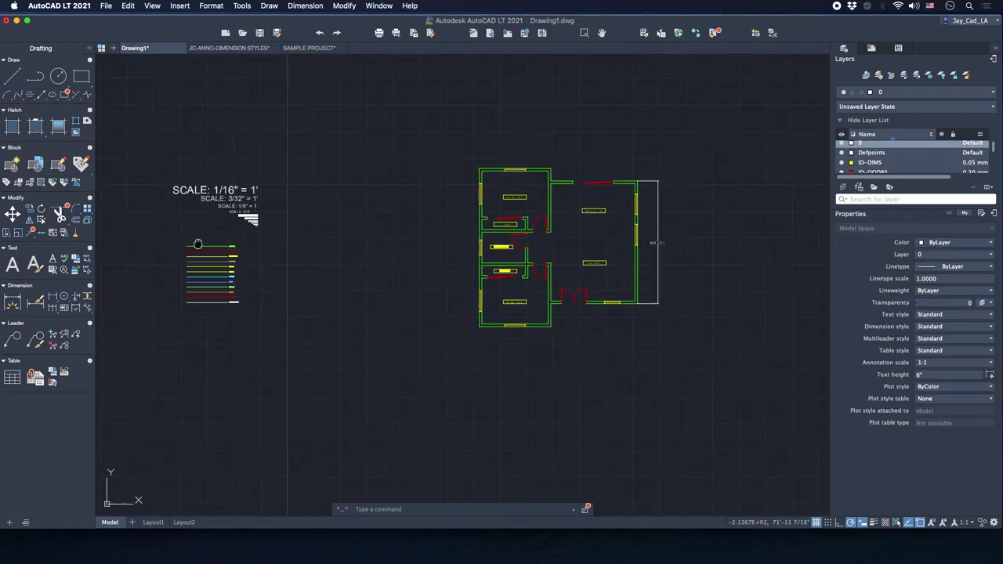
{"action": "scroll", "coordinate": [220, 282], "scroll_direction": "up", "scroll_amount": 5}
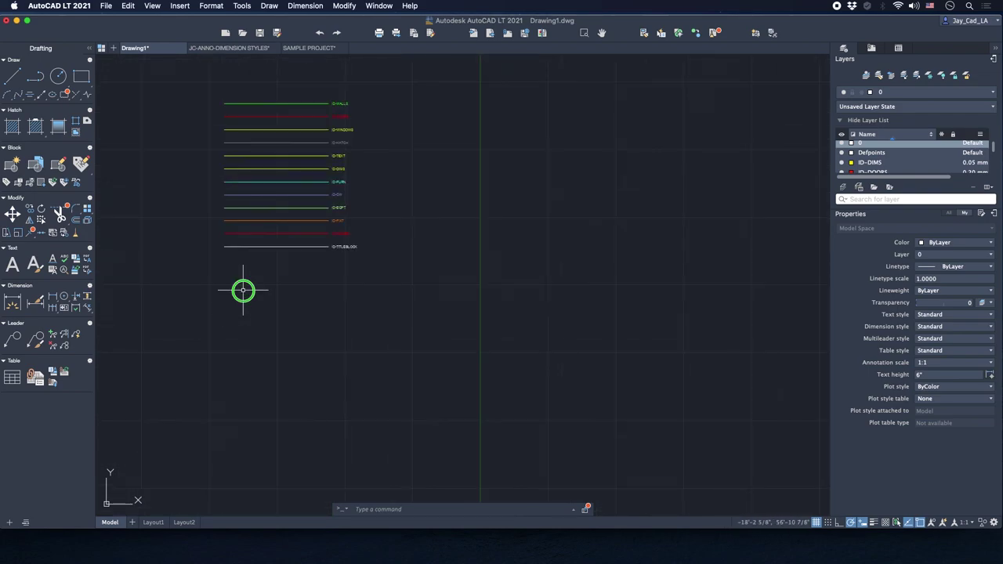
{"action": "right_click", "coordinate": [243, 291]}
{"action": "mouse_move", "coordinate": [272, 314]}
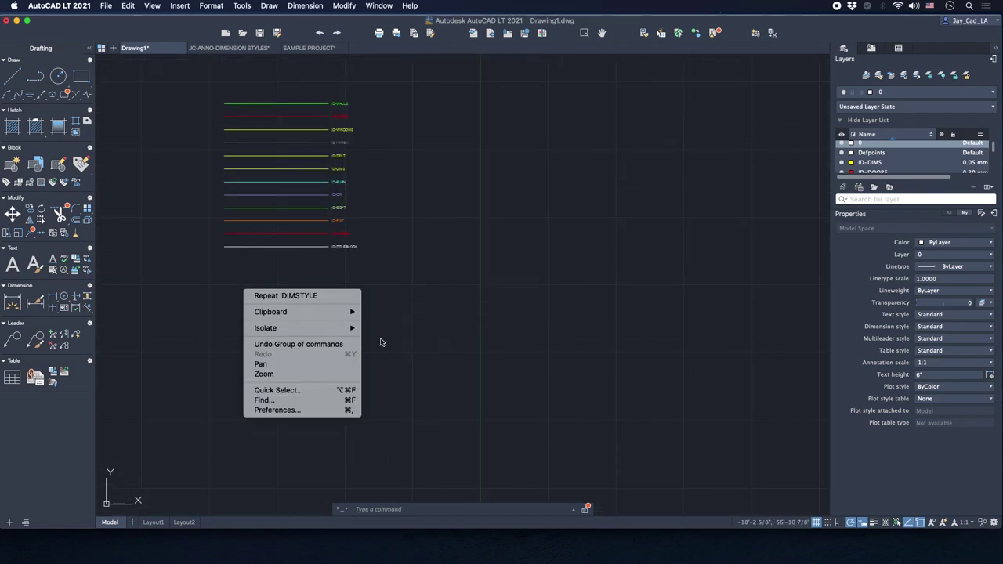
{"action": "left_click", "coordinate": [383, 342]}
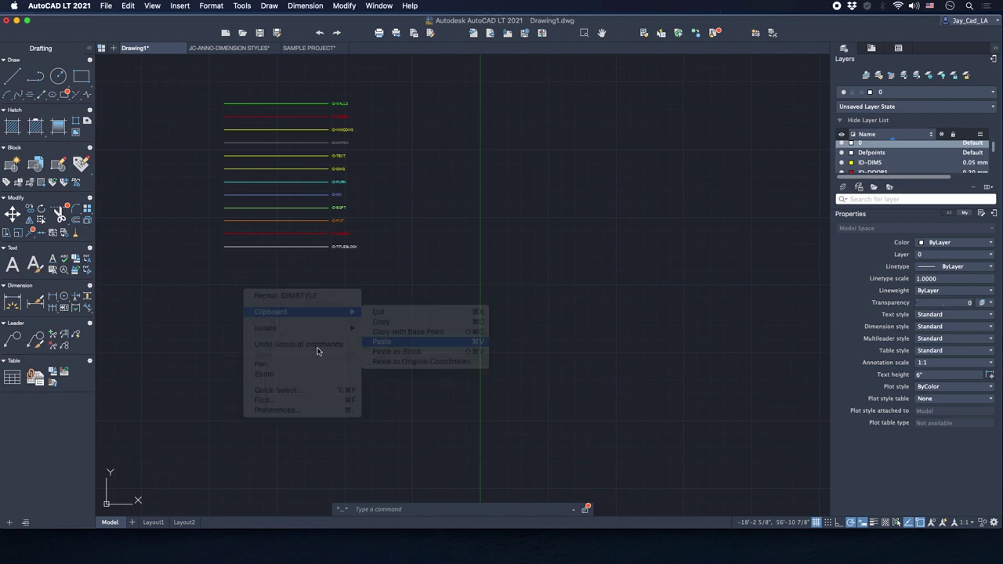
{"action": "scroll", "coordinate": [299, 321], "scroll_direction": "down", "scroll_amount": 3}
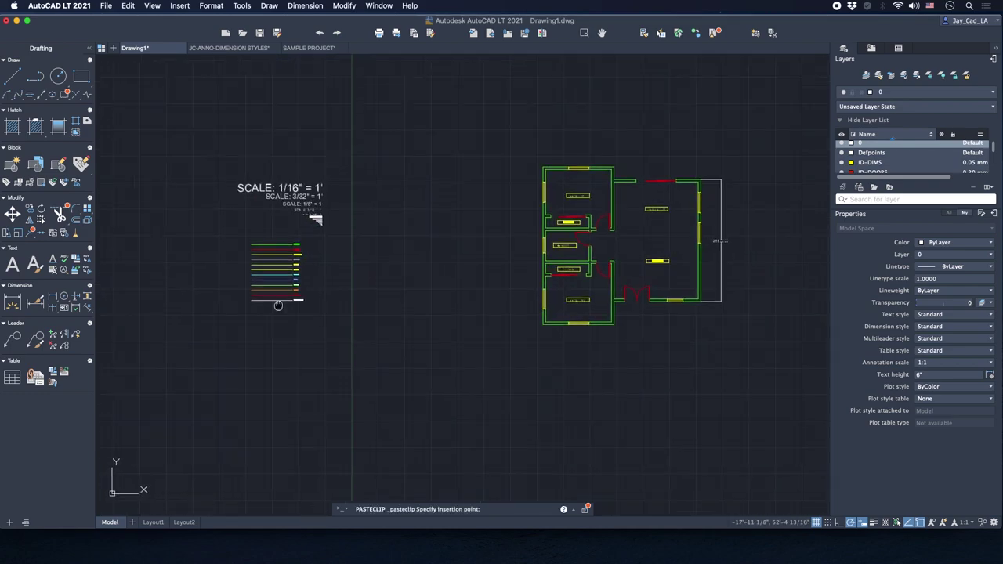
{"action": "left_click", "coordinate": [268, 350]}
Zoom and pan through the pasted stack, from the 18' dimension down to the smaller scales.
{"action": "scroll", "coordinate": [264, 331], "scroll_direction": "up", "scroll_amount": 2}
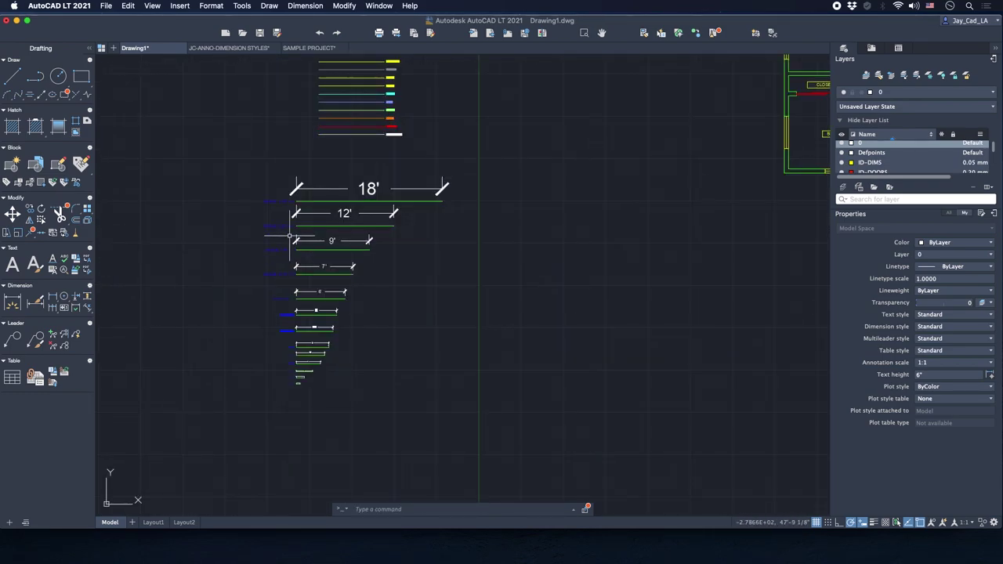
{"action": "scroll", "coordinate": [263, 188], "scroll_direction": "down", "scroll_amount": 2}
{"action": "middle_click_drag", "start_coordinate": [263, 188], "coordinate": [243, 254]}
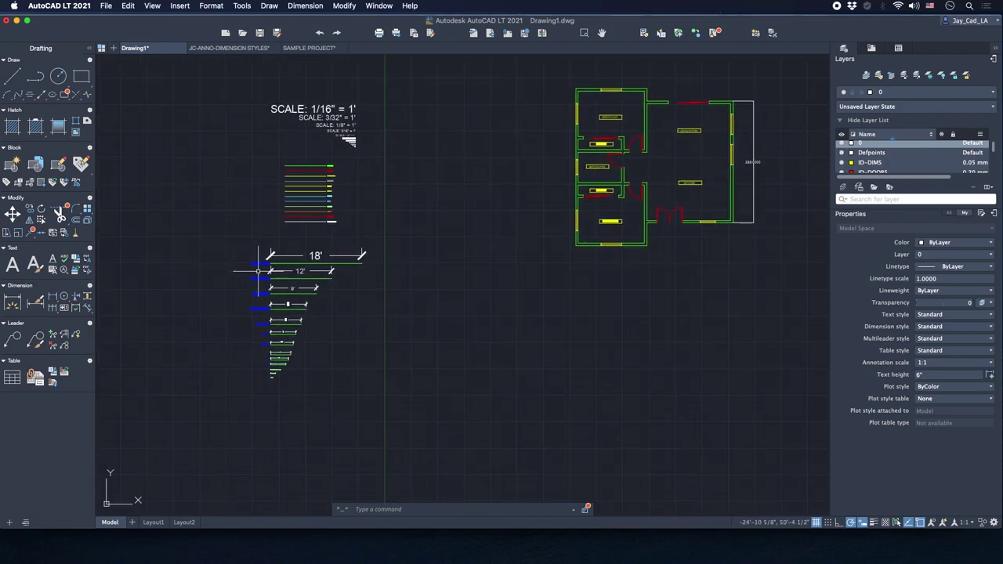
{"action": "scroll", "coordinate": [266, 278], "scroll_direction": "up", "scroll_amount": 2}
{"action": "middle_click_drag", "start_coordinate": [242, 302], "coordinate": [239, 256]}
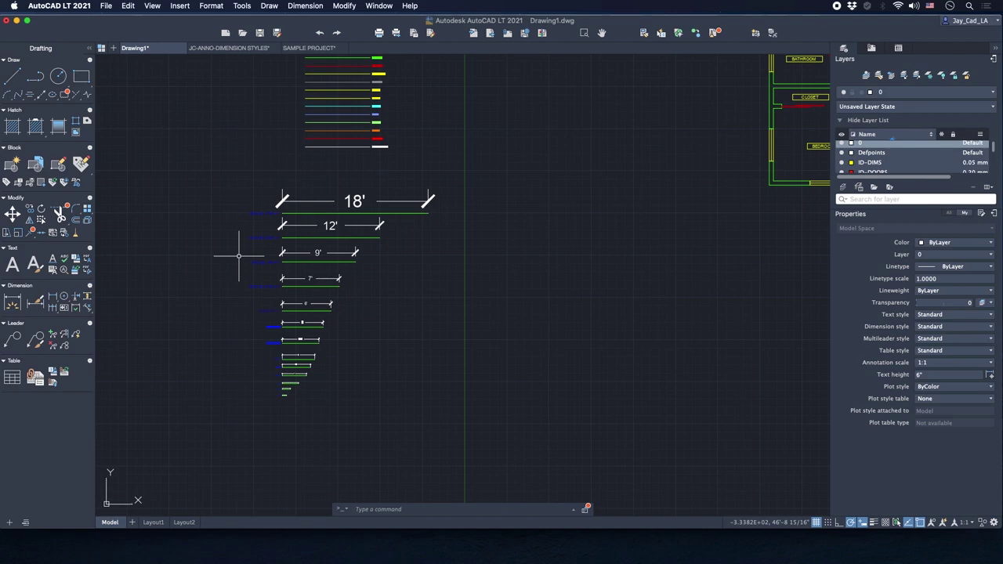
{"action": "scroll", "coordinate": [229, 302], "scroll_direction": "up", "scroll_amount": 2}
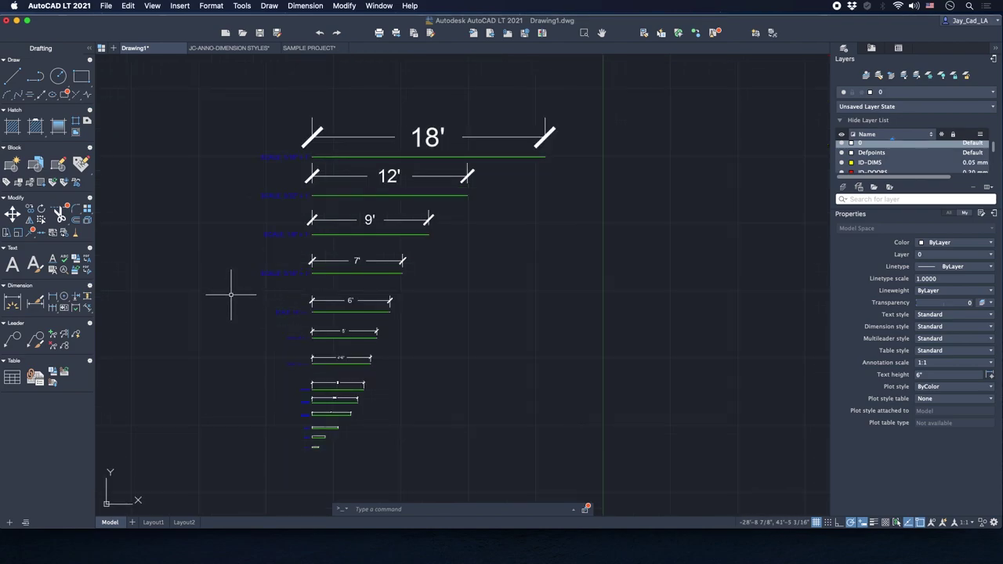
{"action": "scroll", "coordinate": [230, 295], "scroll_direction": "down", "scroll_amount": 2}
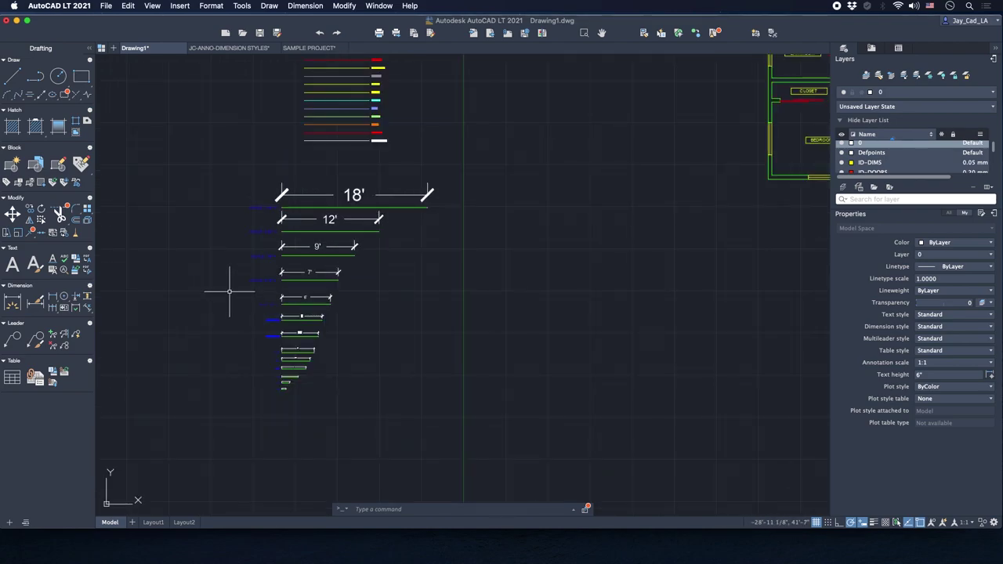
{"action": "scroll", "coordinate": [229, 292], "scroll_direction": "up", "scroll_amount": 2}
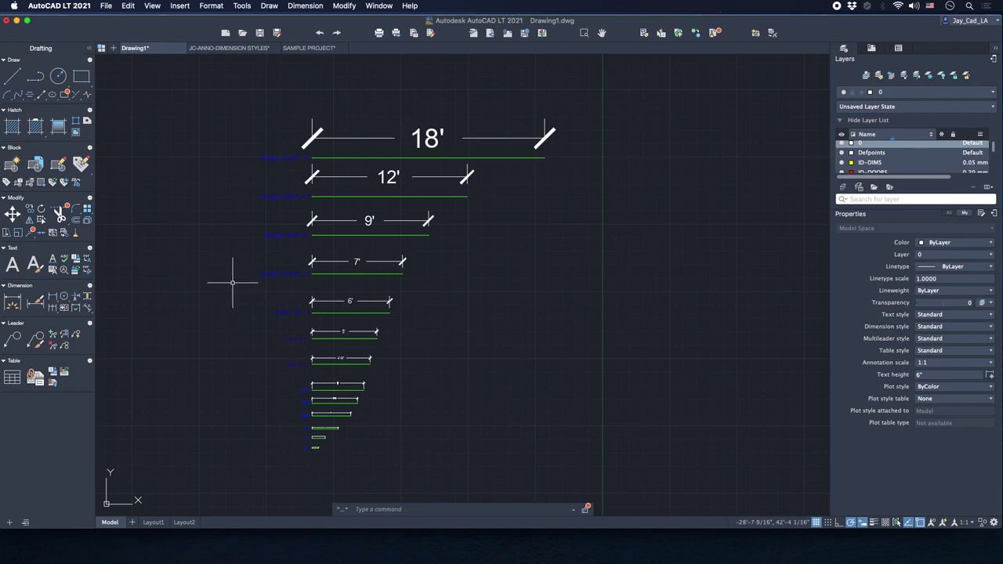
{"action": "scroll", "coordinate": [235, 276], "scroll_direction": "down", "scroll_amount": 2}
{"action": "scroll", "coordinate": [212, 261], "scroll_direction": "up", "scroll_amount": 1}
{"action": "scroll", "coordinate": [225, 270], "scroll_direction": "down", "scroll_amount": 2}
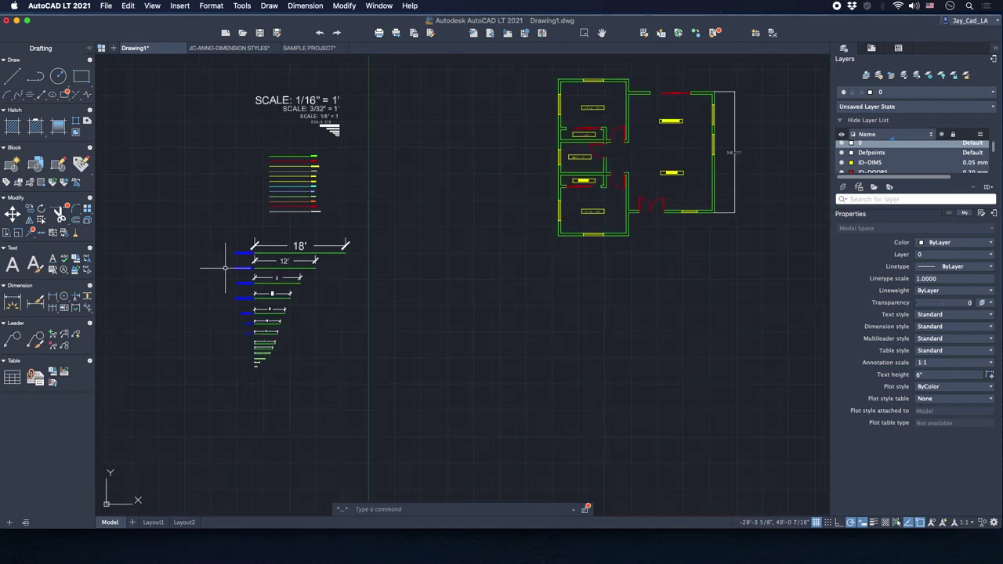
{"action": "scroll", "coordinate": [225, 268], "scroll_direction": "up", "scroll_amount": 2}
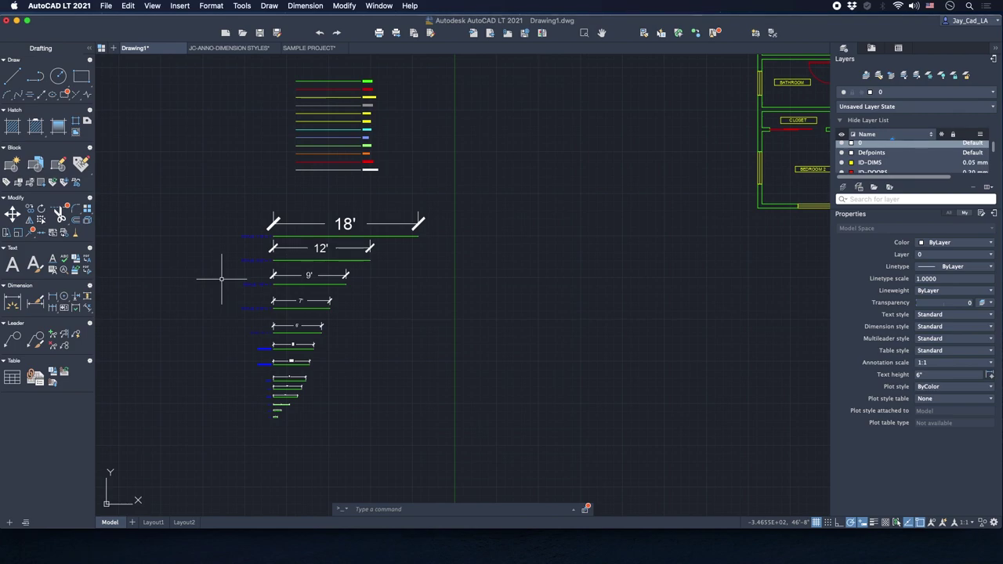
{"action": "scroll", "coordinate": [222, 278], "scroll_direction": "down", "scroll_amount": 2}
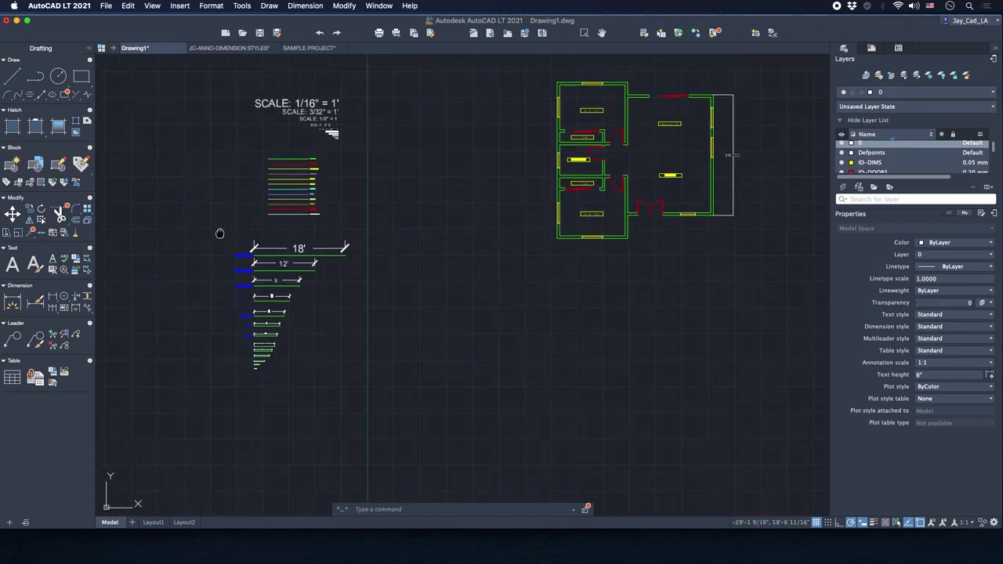
{"action": "scroll", "coordinate": [225, 254], "scroll_direction": "up", "scroll_amount": 2}
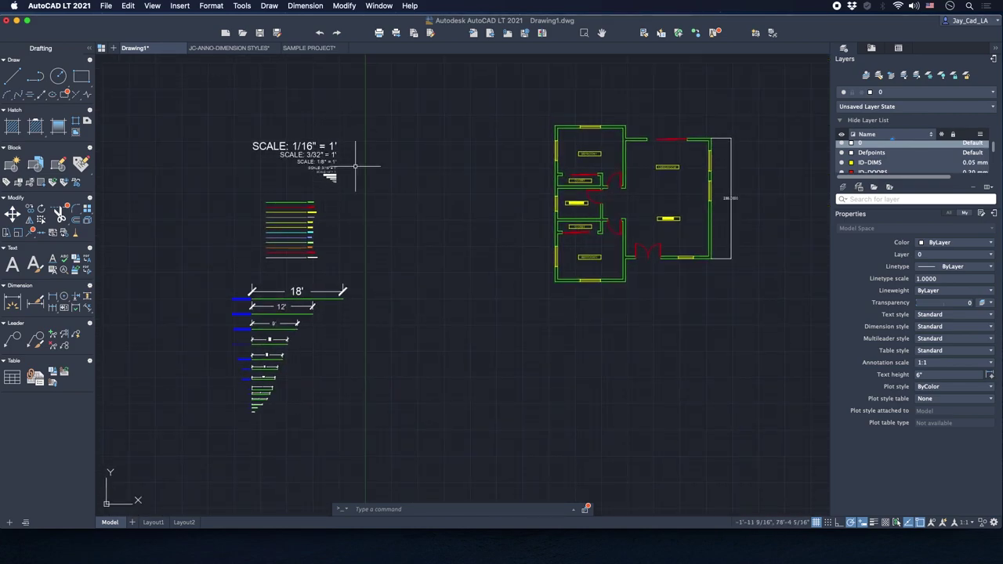
{"action": "scroll", "coordinate": [234, 404], "scroll_direction": "up", "scroll_amount": 4}
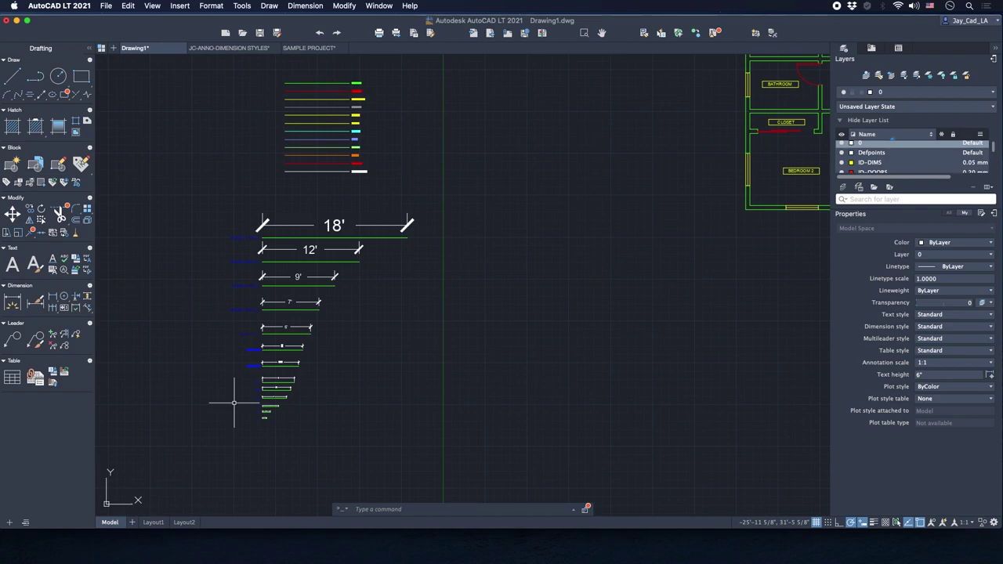
{"action": "scroll", "coordinate": [220, 375], "scroll_direction": "up", "scroll_amount": 2}
{"action": "middle_click_drag", "start_coordinate": [259, 174], "coordinate": [261, 253]}
{"action": "middle_click_drag", "start_coordinate": [278, 103], "coordinate": [307, 188]}
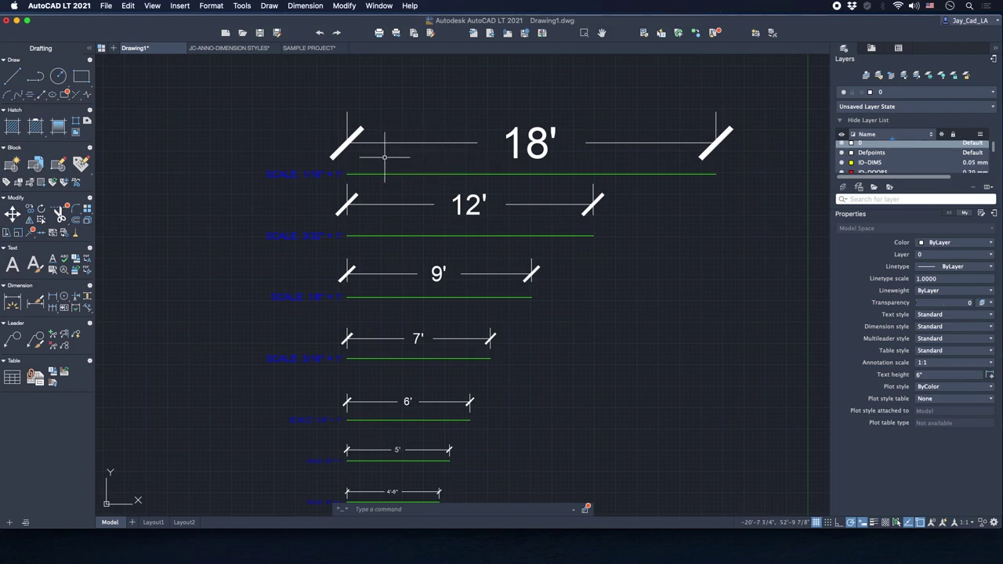
{"action": "middle_click_drag", "start_coordinate": [368, 224], "coordinate": [369, 164]}
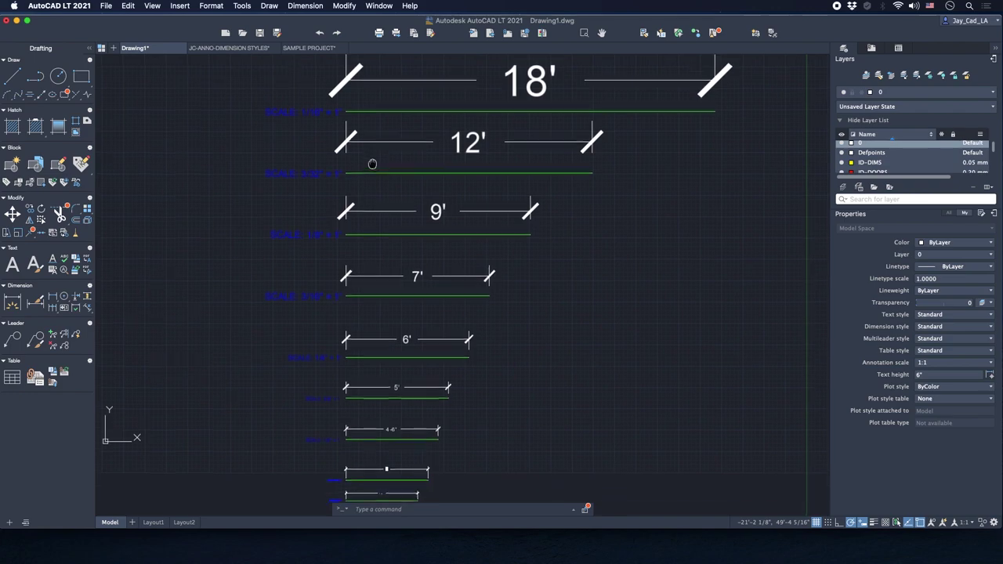
{"action": "scroll", "coordinate": [321, 379], "scroll_direction": "up", "scroll_amount": 2}
{"action": "scroll", "coordinate": [322, 378], "scroll_direction": "up", "scroll_amount": 2}
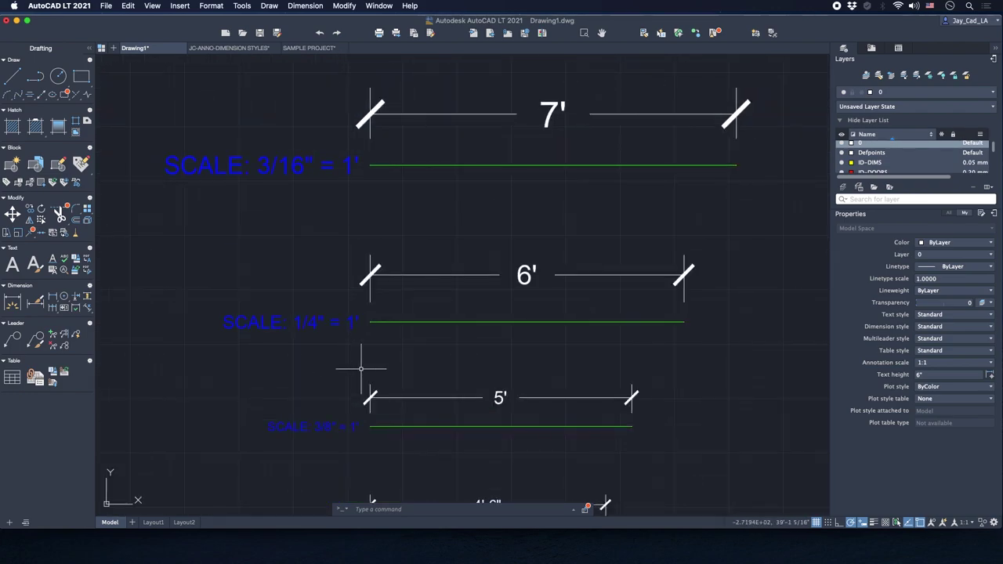
{"action": "middle_click_drag", "start_coordinate": [358, 376], "coordinate": [375, 286]}
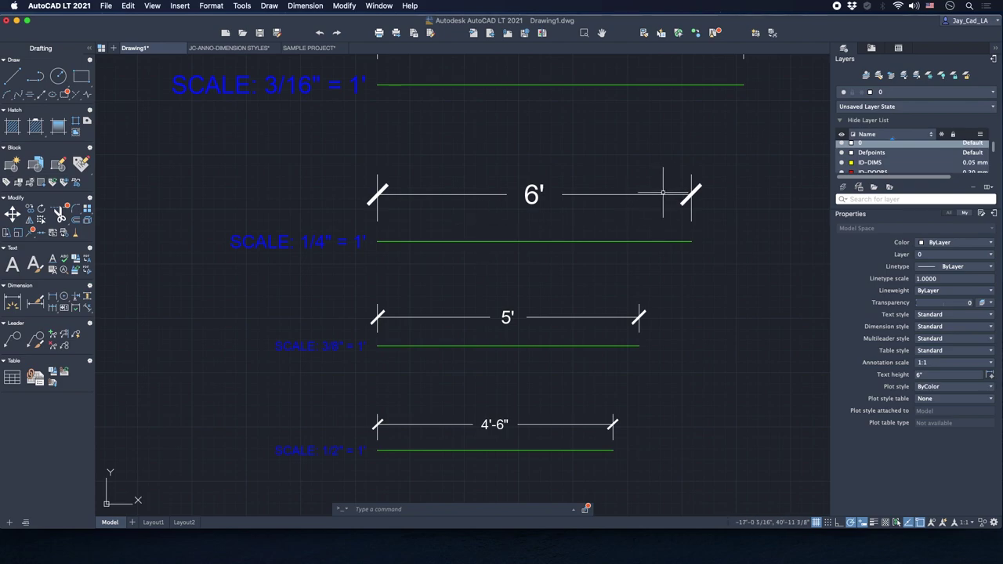
{"action": "scroll", "coordinate": [643, 170], "scroll_direction": "down", "scroll_amount": 2}
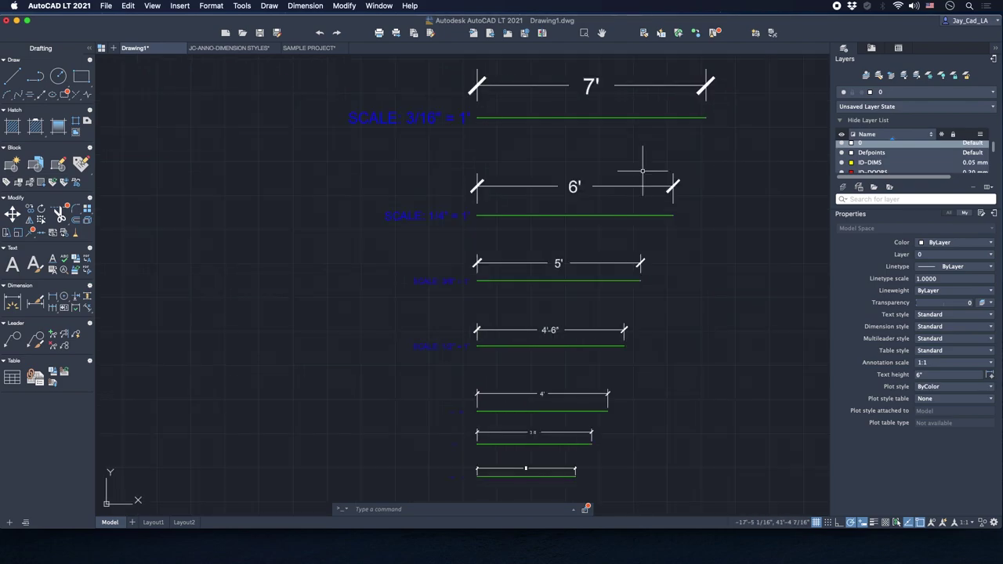
{"action": "middle_click_drag", "start_coordinate": [649, 167], "coordinate": [564, 193]}
Check that the 6' sample uses JC-048, then open the Dimension style list in Properties.
{"action": "left_click", "coordinate": [574, 198]}
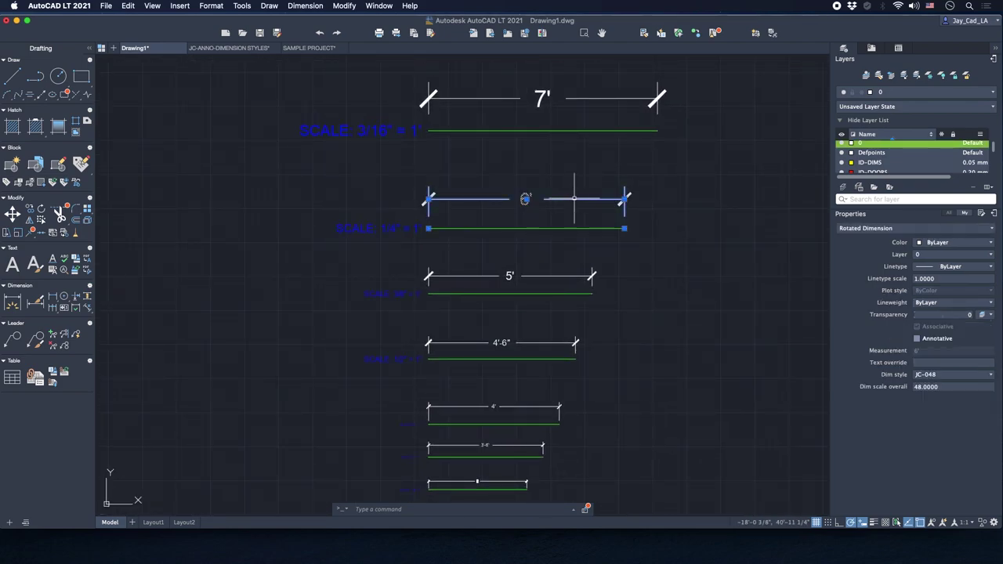
{"action": "scroll", "coordinate": [575, 196], "scroll_direction": "up", "scroll_amount": 2}
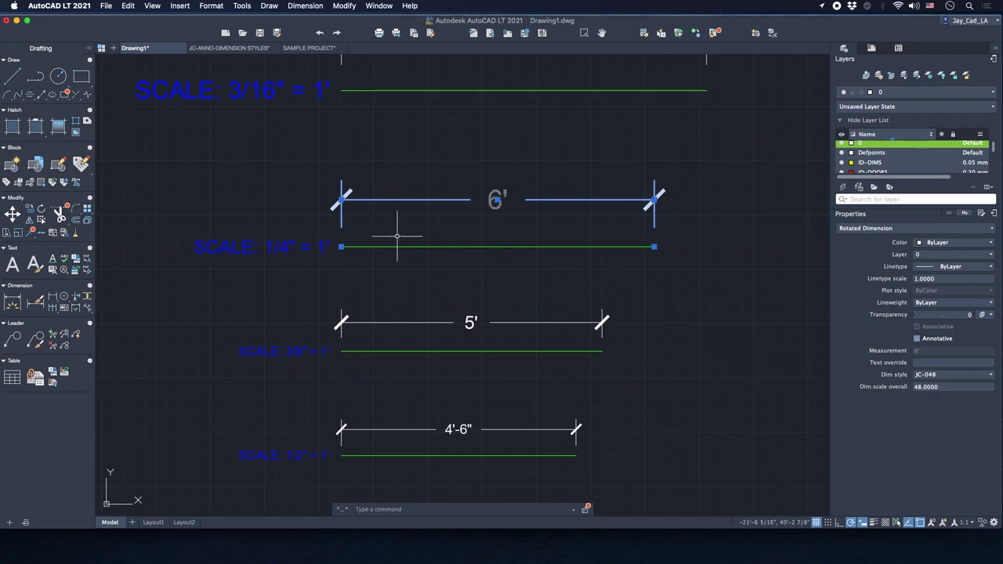
{"action": "key", "text": "Escape"}
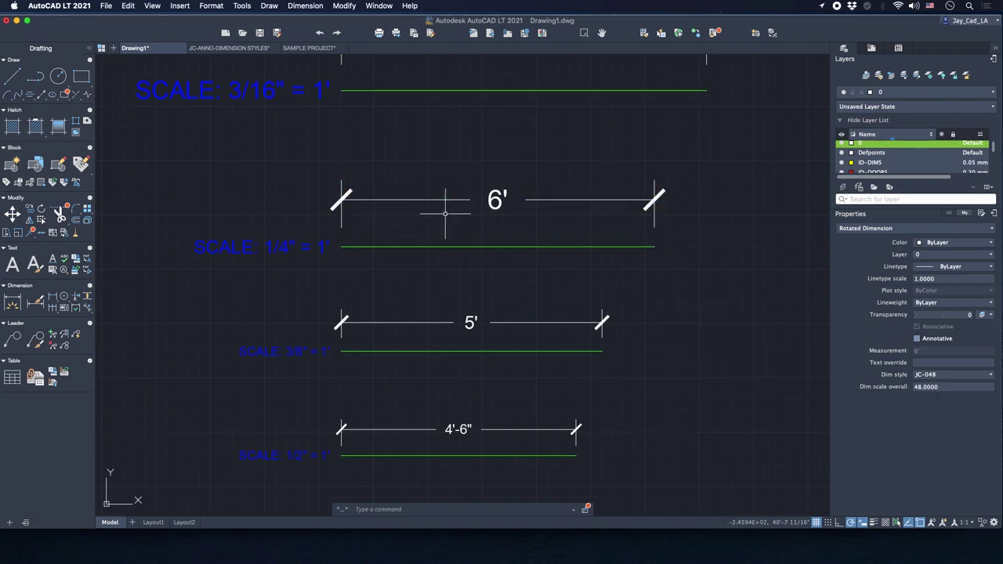
{"action": "middle_click_drag", "start_coordinate": [621, 250], "coordinate": [528, 256]}
{"action": "scroll", "coordinate": [655, 277], "scroll_direction": "down", "scroll_amount": 8}
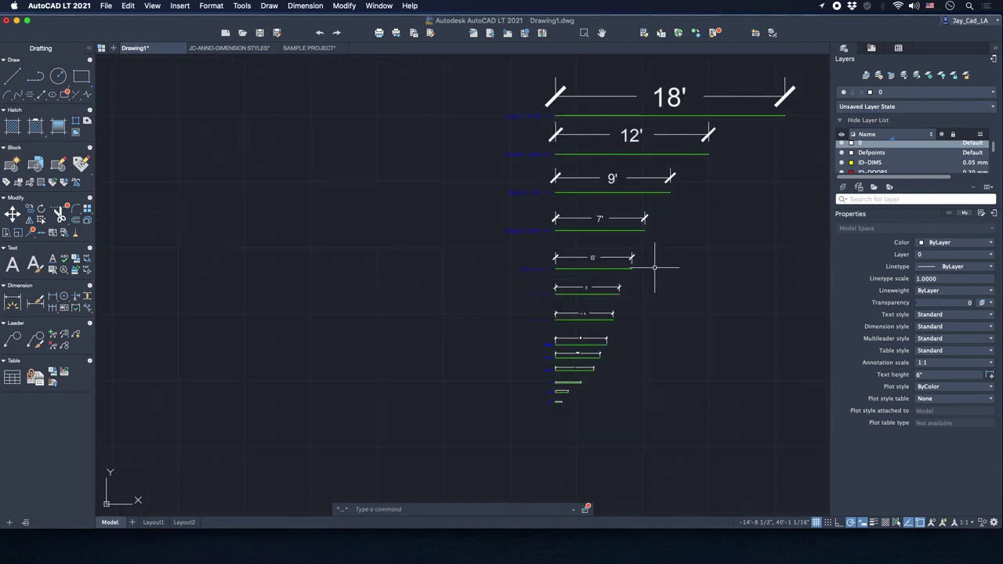
{"action": "scroll", "coordinate": [619, 161], "scroll_direction": "up", "scroll_amount": 3}
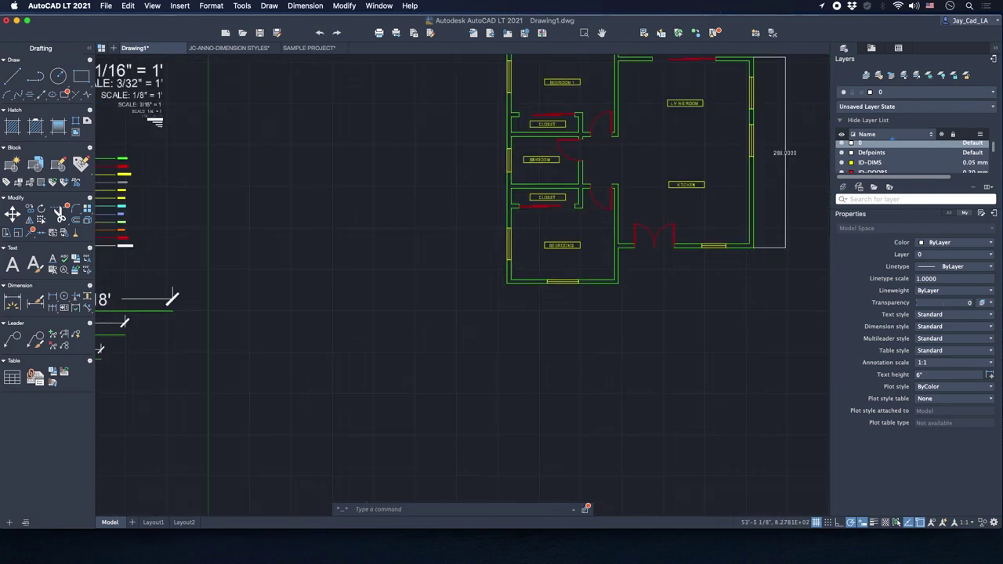
{"action": "middle_click_drag", "start_coordinate": [643, 172], "coordinate": [609, 217]}
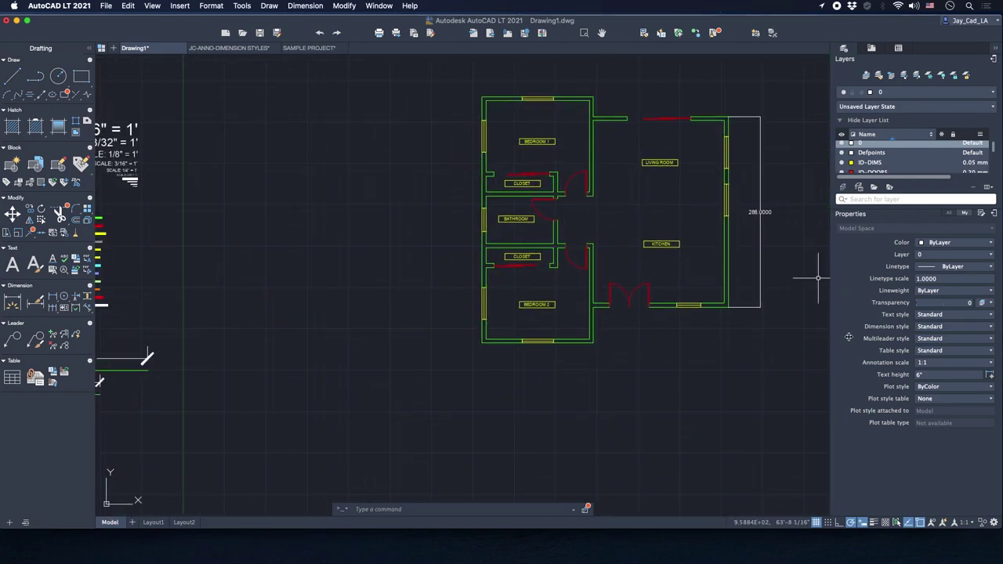
{"action": "left_click", "coordinate": [929, 327]}
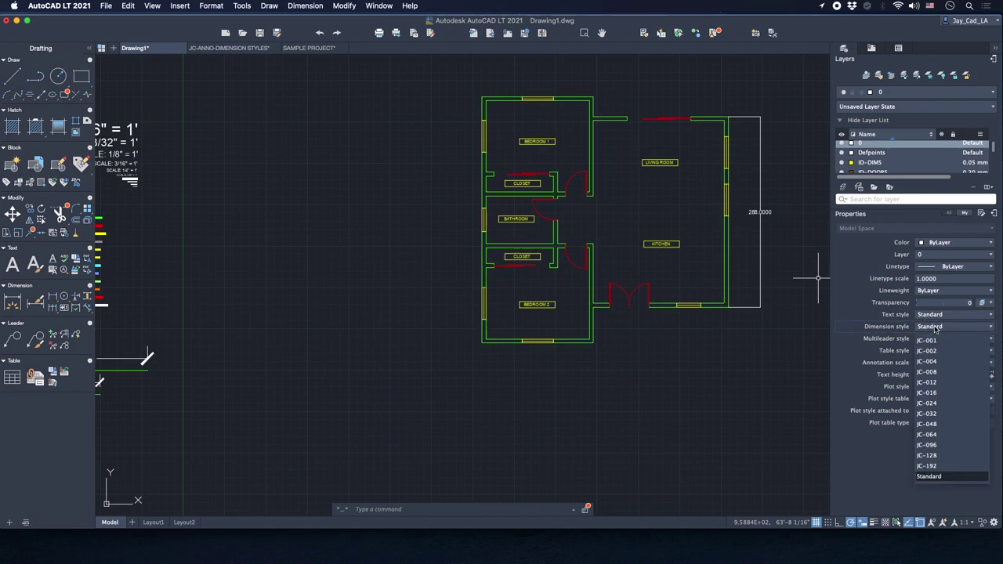
Make JC-048 the current dimension style.
{"action": "left_click", "coordinate": [939, 423]}
{"action": "scroll", "coordinate": [762, 355], "scroll_direction": "down", "scroll_amount": 3}
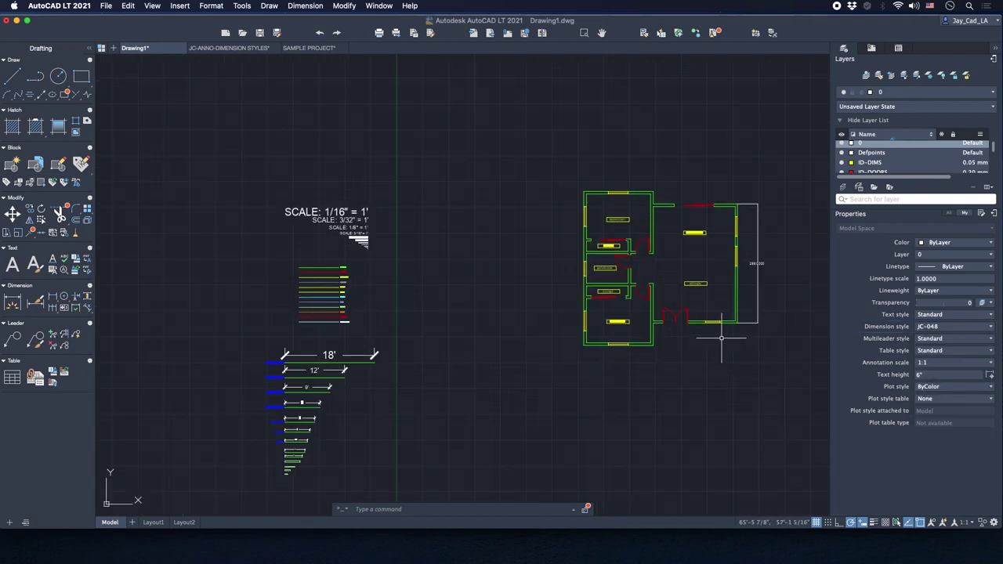
{"action": "scroll", "coordinate": [772, 259], "scroll_direction": "up", "scroll_amount": 3}
{"action": "scroll", "coordinate": [769, 241], "scroll_direction": "up", "scroll_amount": 5}
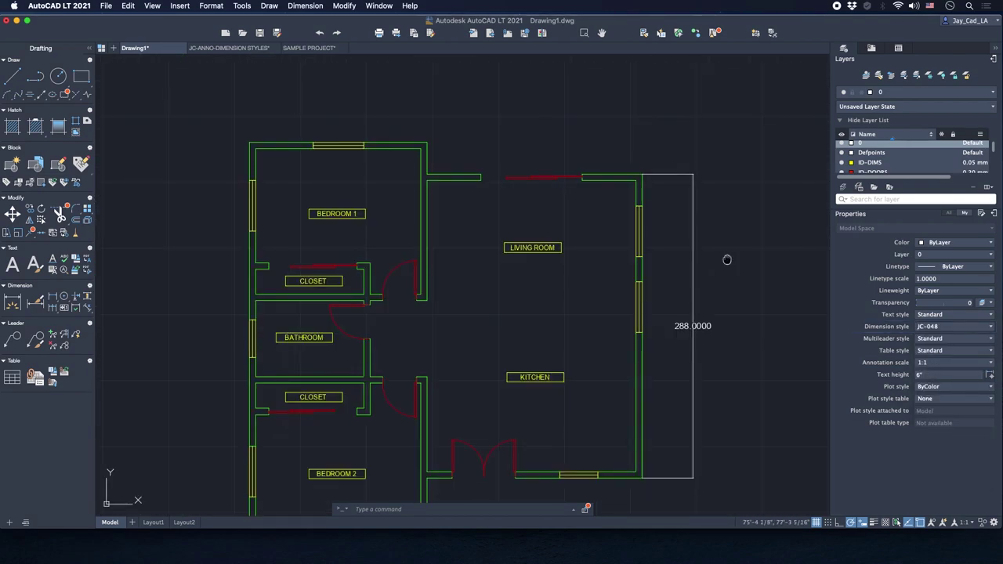
Delete the 288.0000 wall dimension and reposition the view on the floor plan.
{"action": "left_click", "coordinate": [717, 190]}
{"action": "left_click", "coordinate": [680, 210]}
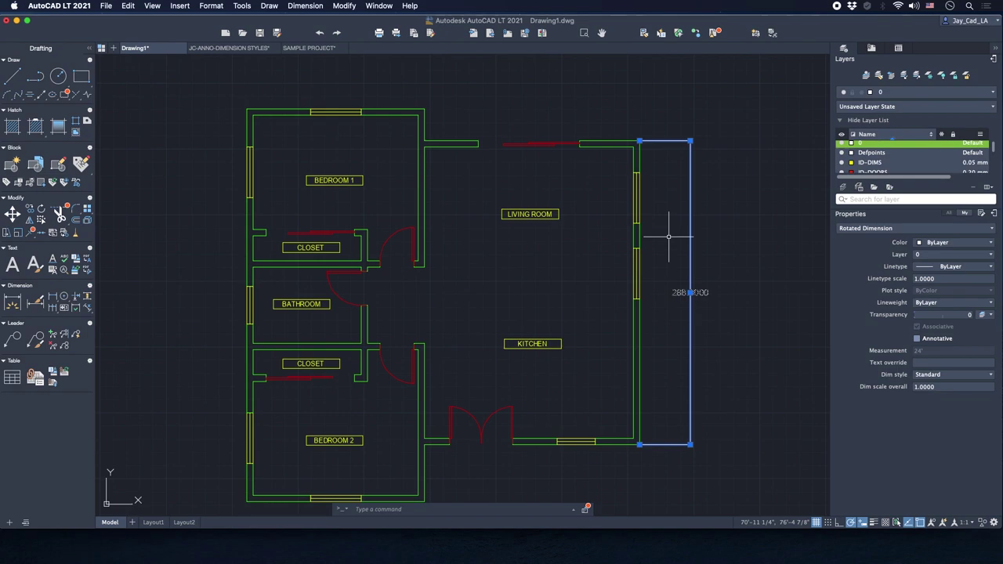
{"action": "key", "text": "Delete"}
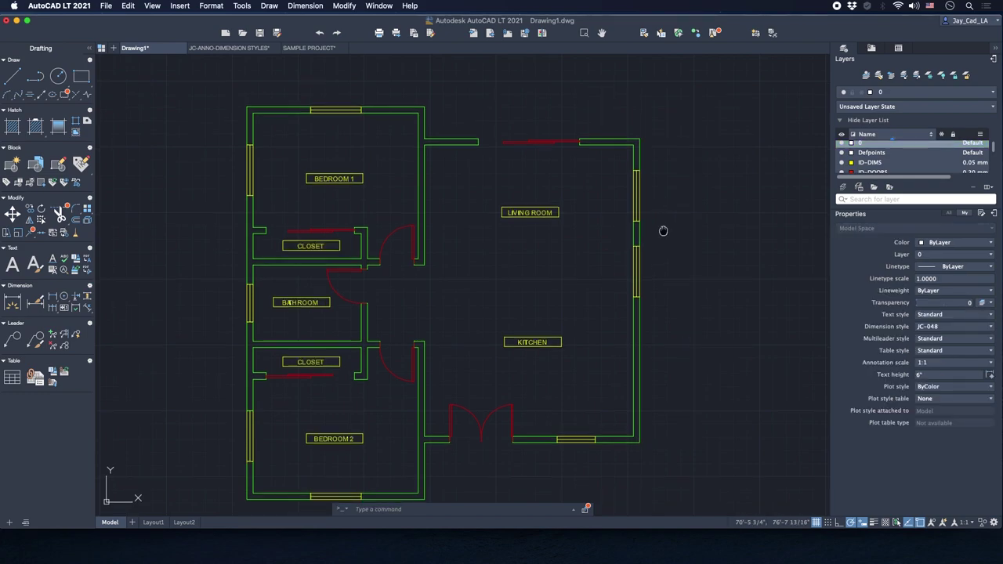
{"action": "mouse_move", "coordinate": [673, 232]}
{"action": "middle_mouse_down"}
{"action": "mouse_move", "coordinate": [679, 208]}
{"action": "mouse_move", "coordinate": [700, 208]}
{"action": "middle_mouse_up"}
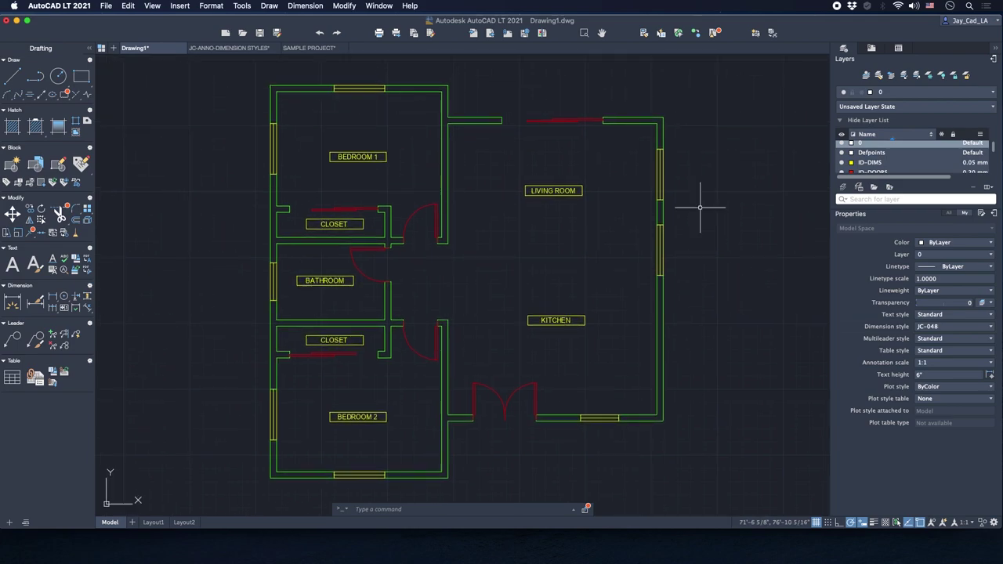
{"action": "middle_click_drag", "start_coordinate": [428, 222], "coordinate": [449, 228]}
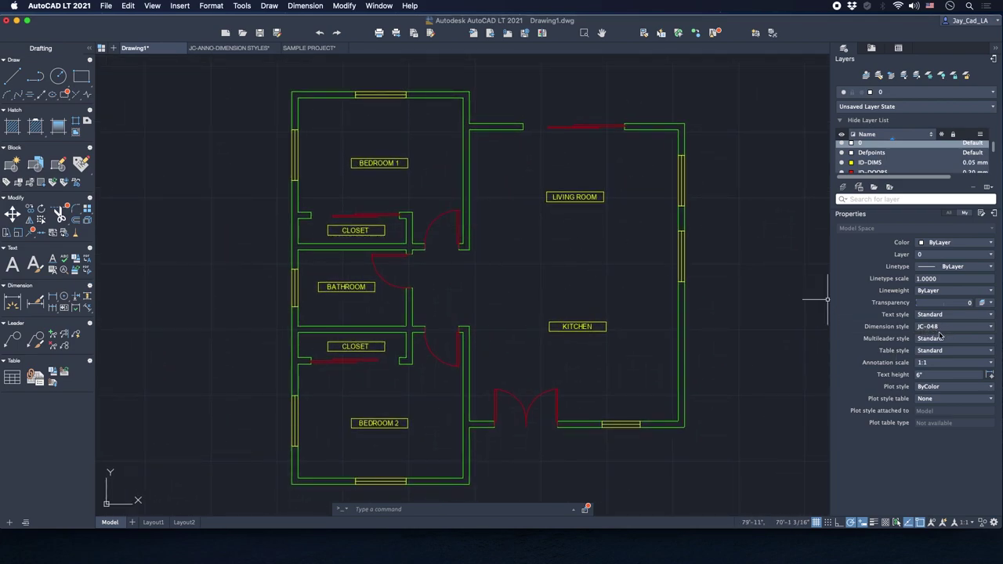
{"action": "middle_click_drag", "start_coordinate": [352, 252], "coordinate": [358, 245]}
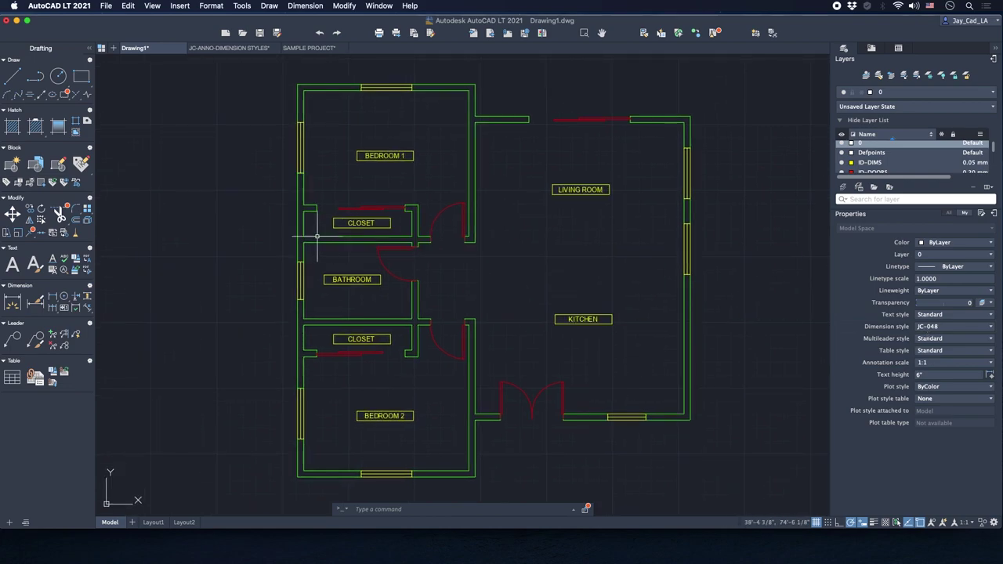
Add the 17' and 14' linear dimensions in line along the bottom of the plan.
{"action": "left_click", "coordinate": [52, 300]}
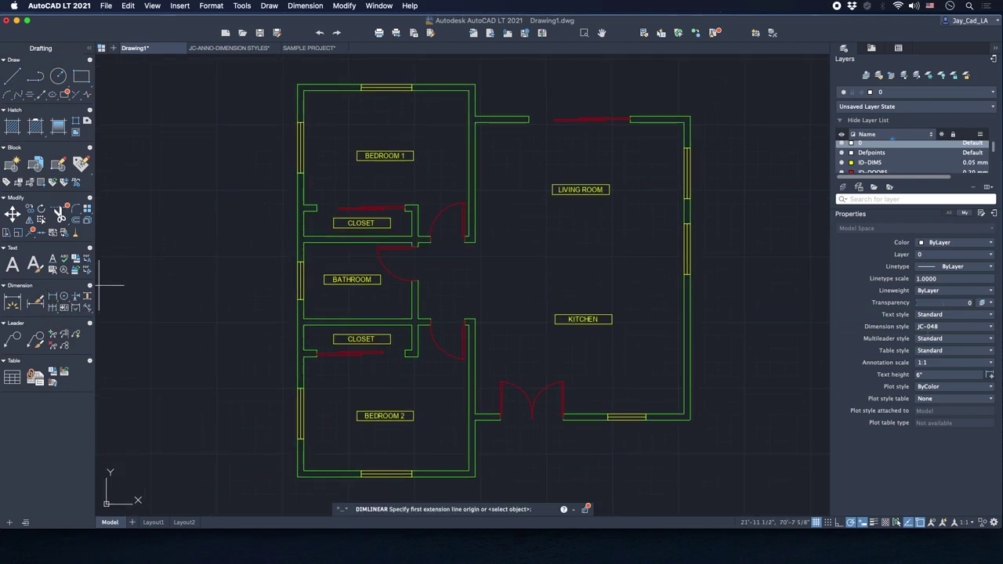
{"action": "scroll", "coordinate": [399, 208], "scroll_direction": "down", "scroll_amount": 5}
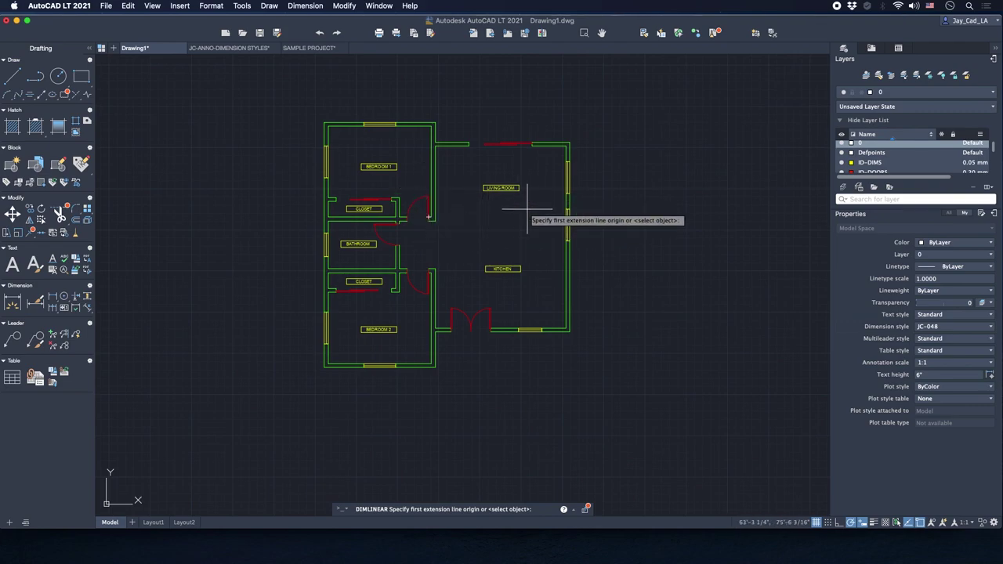
{"action": "scroll", "coordinate": [478, 368], "scroll_direction": "up", "scroll_amount": 2}
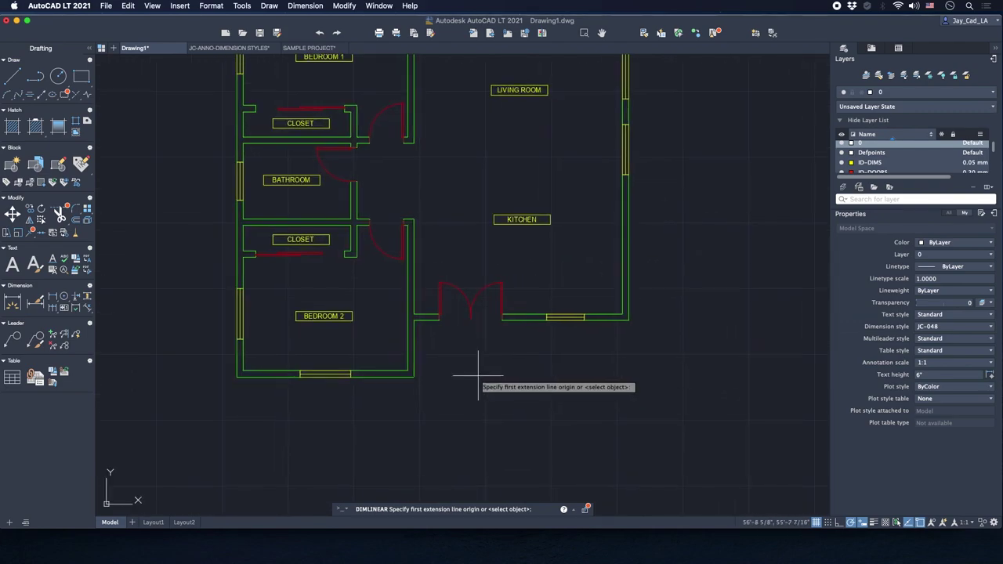
{"action": "left_click", "coordinate": [627, 319]}
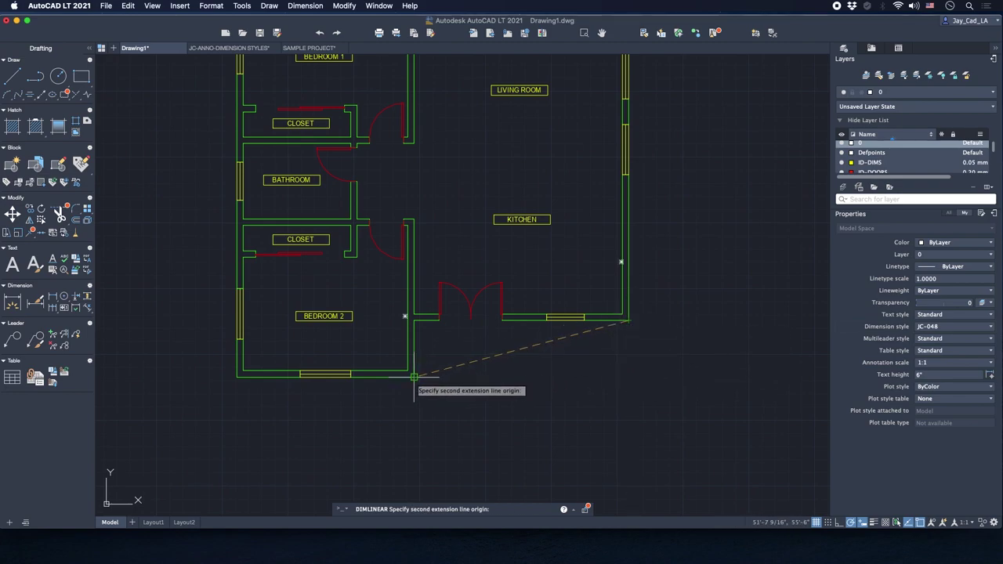
{"action": "left_click", "coordinate": [414, 378]}
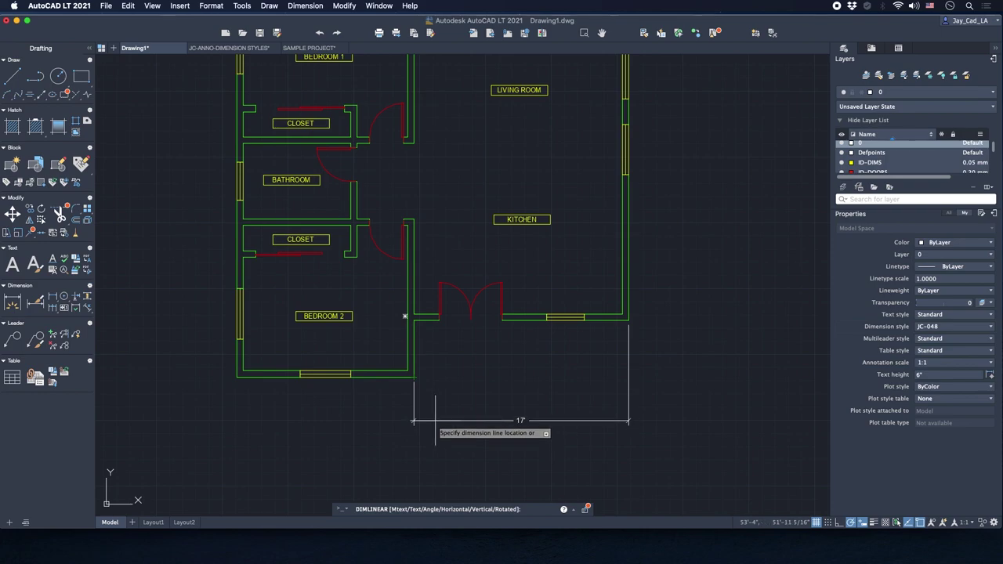
{"action": "left_click", "coordinate": [434, 409]}
{"action": "middle_click_drag", "start_coordinate": [447, 390], "coordinate": [543, 391]}
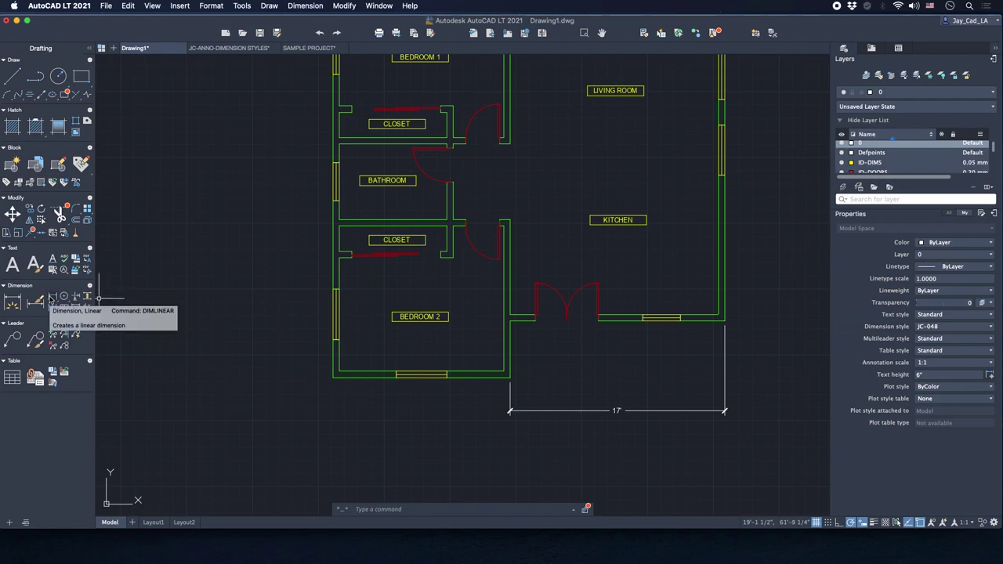
{"action": "right_click", "coordinate": [278, 330]}
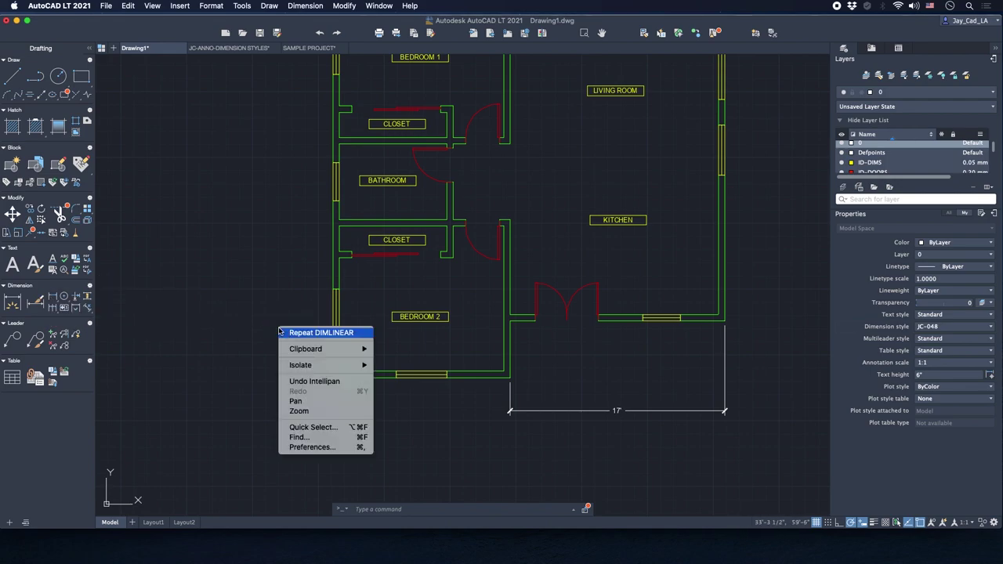
{"action": "left_click", "coordinate": [298, 333]}
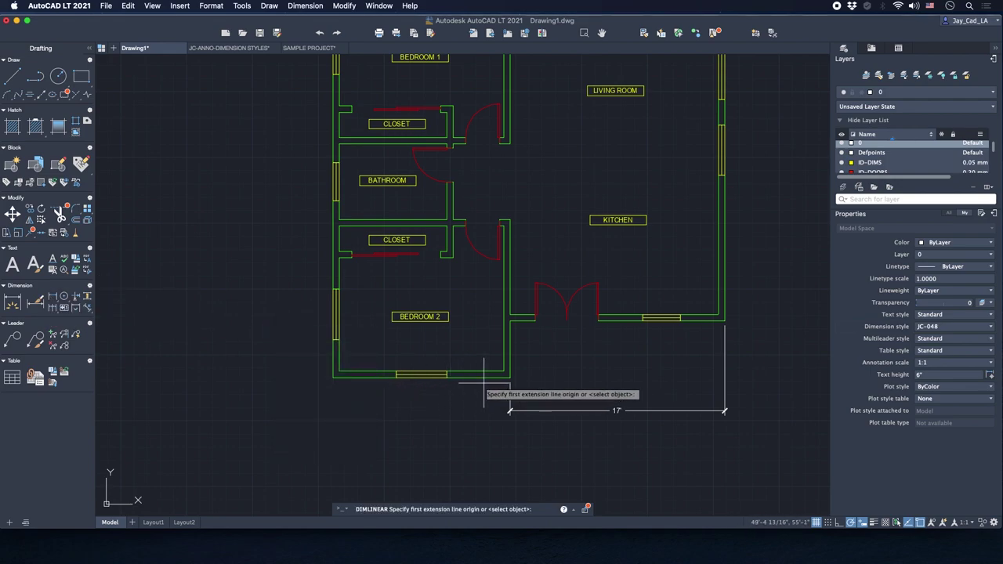
{"action": "left_click", "coordinate": [509, 378]}
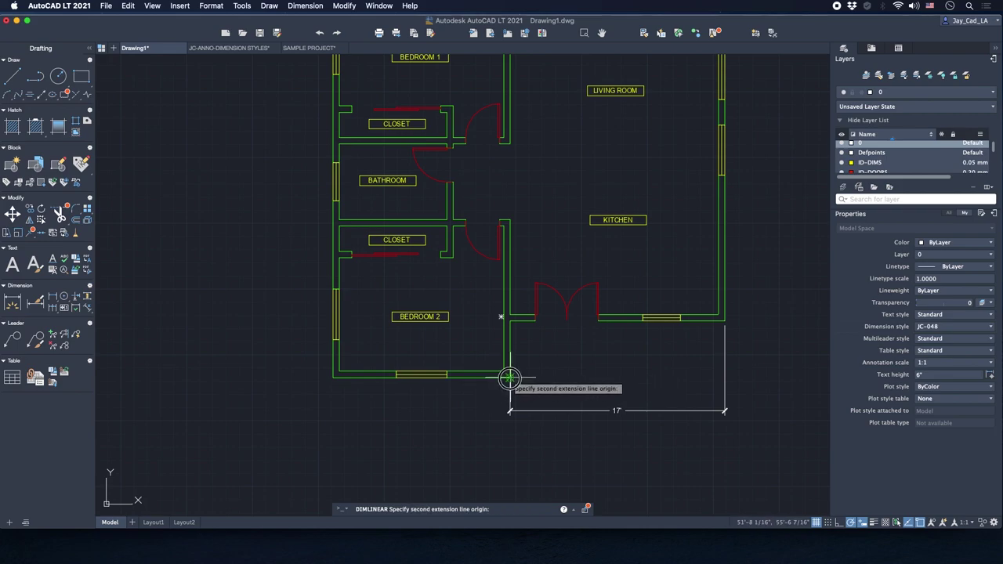
{"action": "left_click", "coordinate": [334, 376]}
{"action": "scroll", "coordinate": [482, 415], "scroll_direction": "up", "scroll_amount": 4}
{"action": "scroll", "coordinate": [550, 401], "scroll_direction": "up", "scroll_amount": 3}
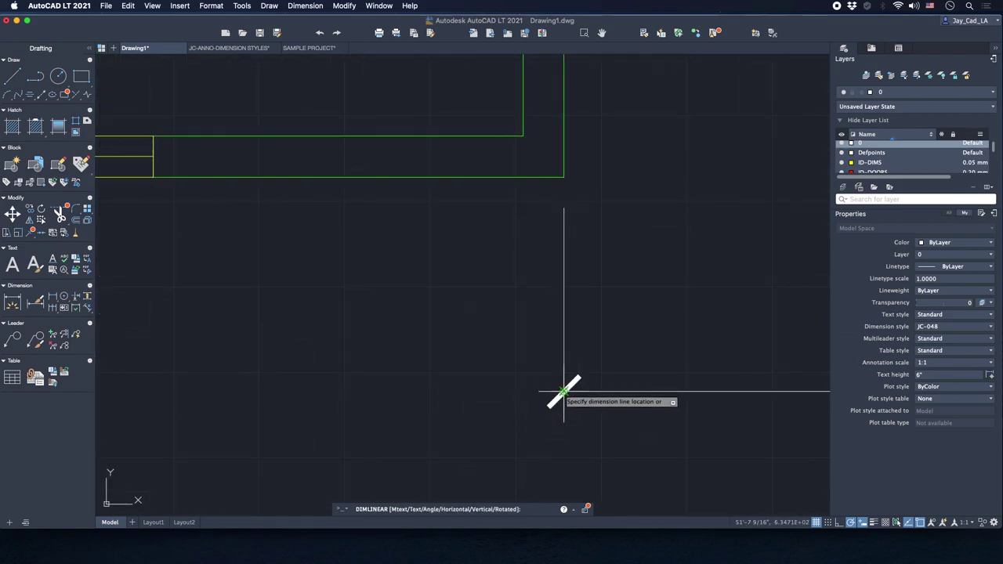
{"action": "left_click", "coordinate": [560, 398]}
{"action": "scroll", "coordinate": [485, 340], "scroll_direction": "down", "scroll_amount": 8}
{"action": "scroll", "coordinate": [475, 329], "scroll_direction": "down", "scroll_amount": 3}
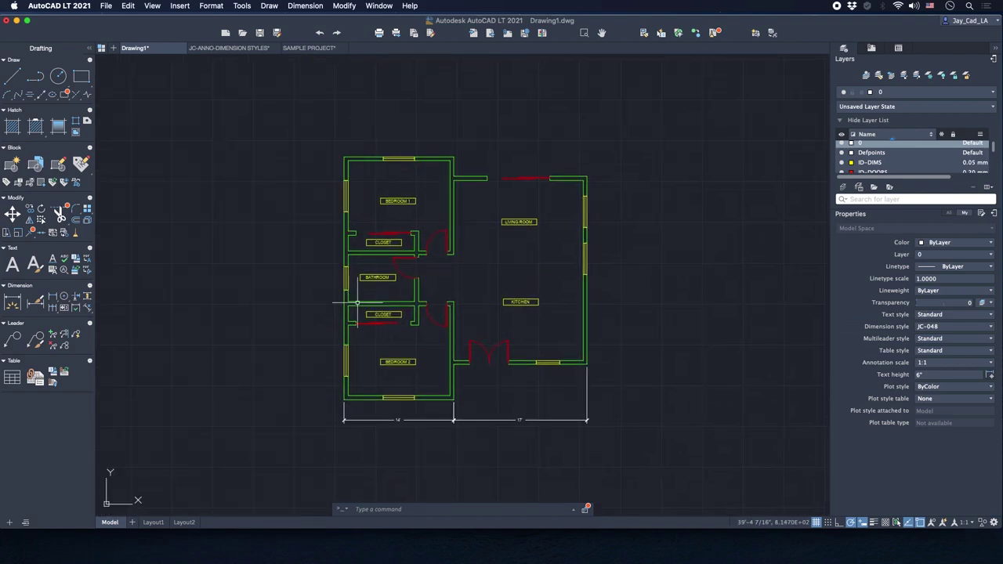
Dimension the plan's full left side with a 31' overall linear dimension.
{"action": "right_click", "coordinate": [307, 252]}
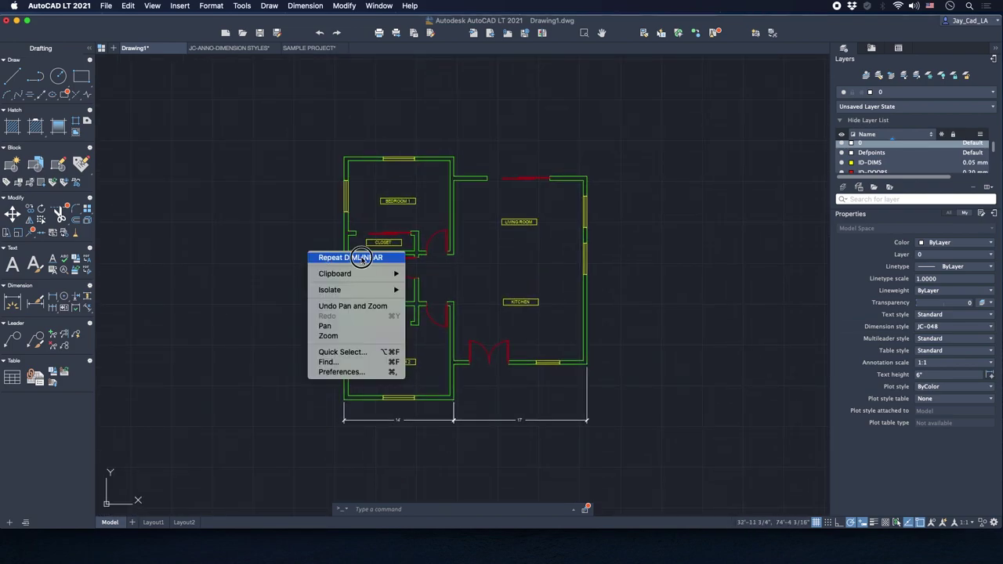
{"action": "left_click", "coordinate": [361, 258]}
{"action": "left_click", "coordinate": [344, 160]}
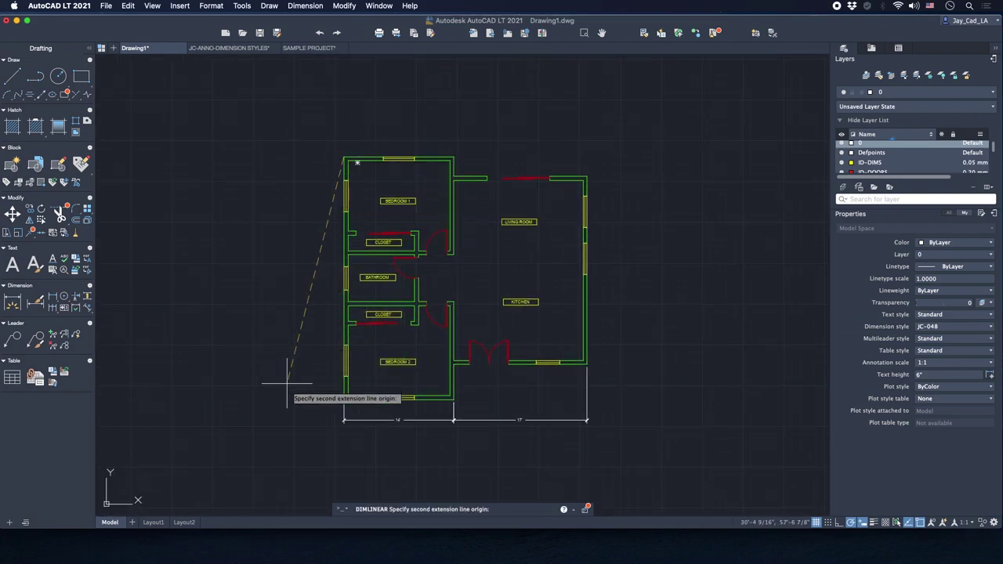
{"action": "left_click", "coordinate": [345, 397]}
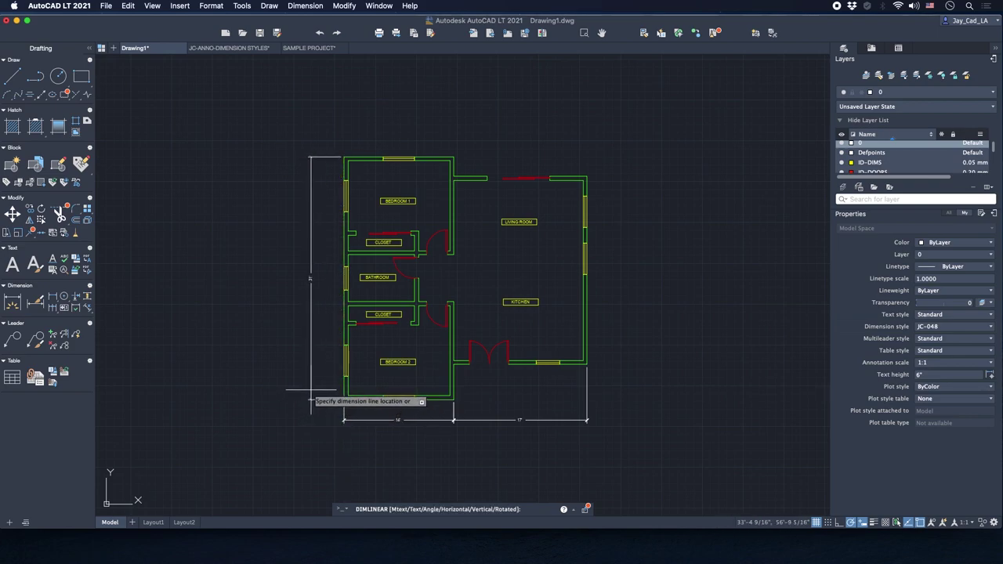
{"action": "left_click", "coordinate": [305, 390]}
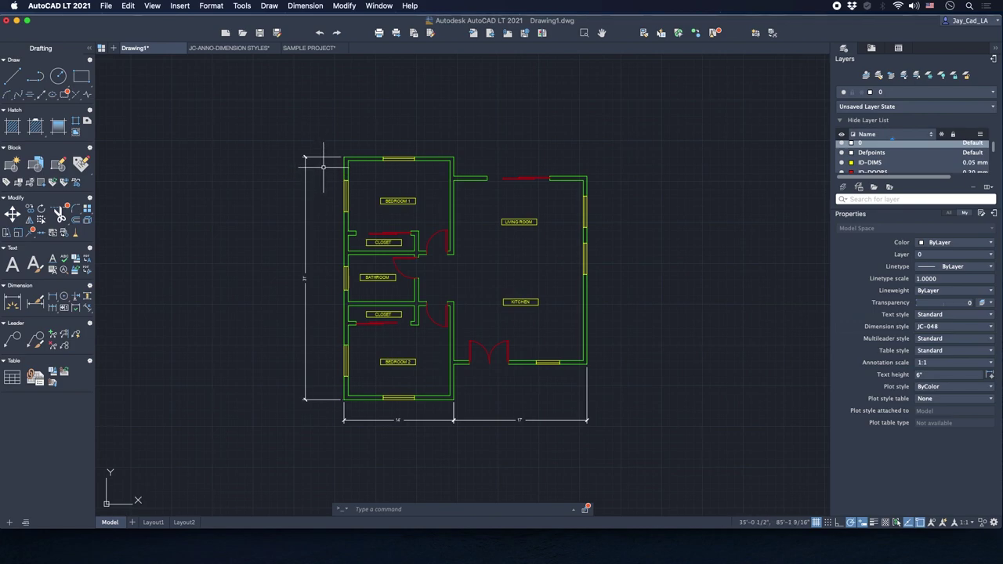
Start the left chain with 5' and 10'-6" dimensions from the top corner to the bathroom window.
{"action": "scroll", "coordinate": [320, 167], "scroll_direction": "up", "scroll_amount": 2}
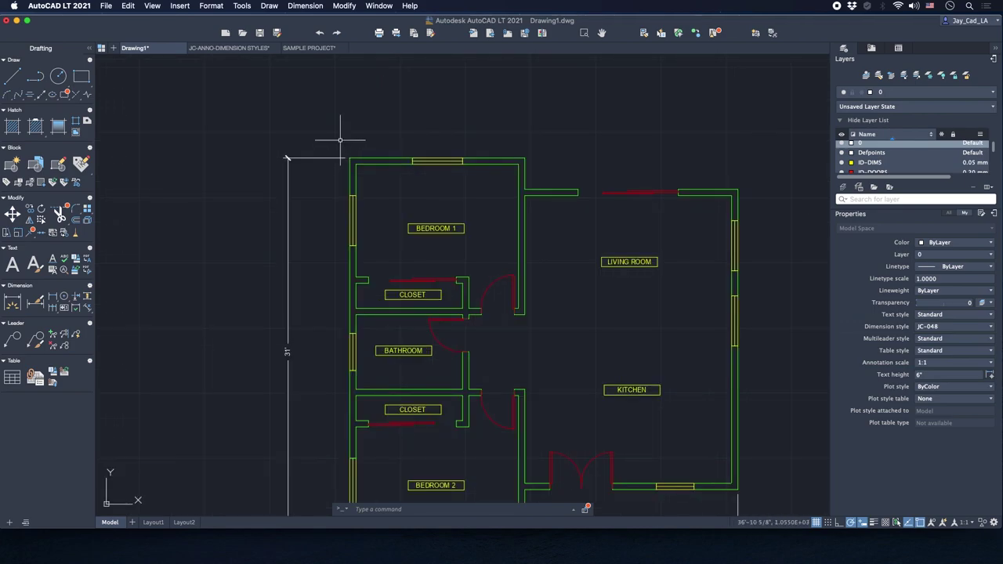
{"action": "key", "text": "Return"}
{"action": "scroll", "coordinate": [348, 159], "scroll_direction": "up", "scroll_amount": 2}
{"action": "left_click", "coordinate": [354, 162]}
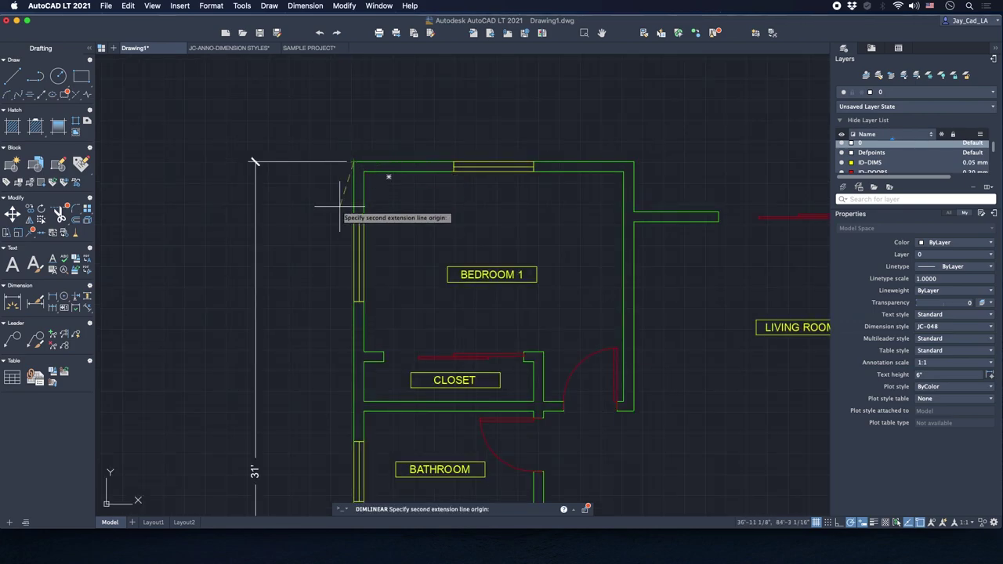
{"action": "left_click", "coordinate": [353, 261]}
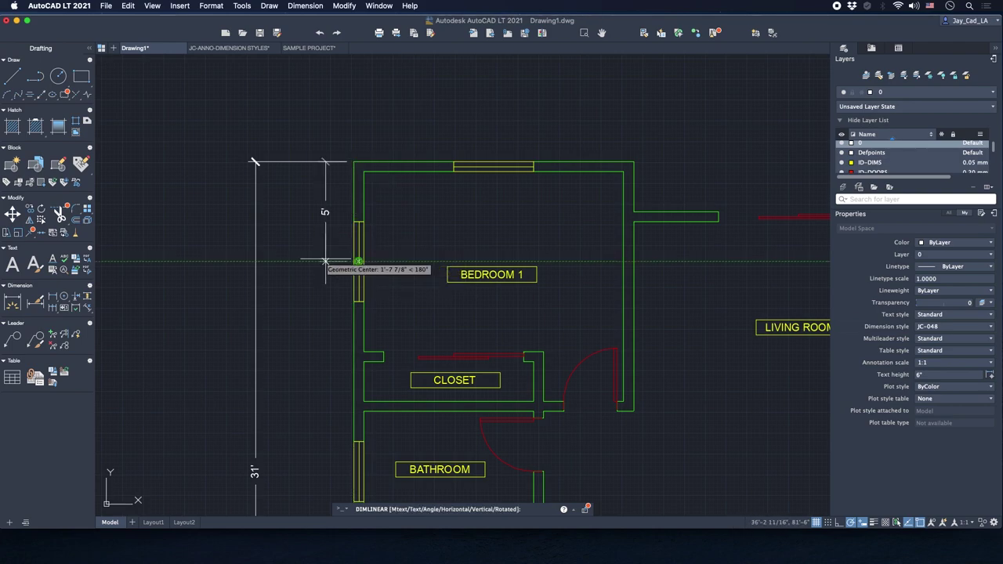
{"action": "left_click", "coordinate": [282, 254]}
{"action": "scroll", "coordinate": [297, 269], "scroll_direction": "down", "scroll_amount": 3}
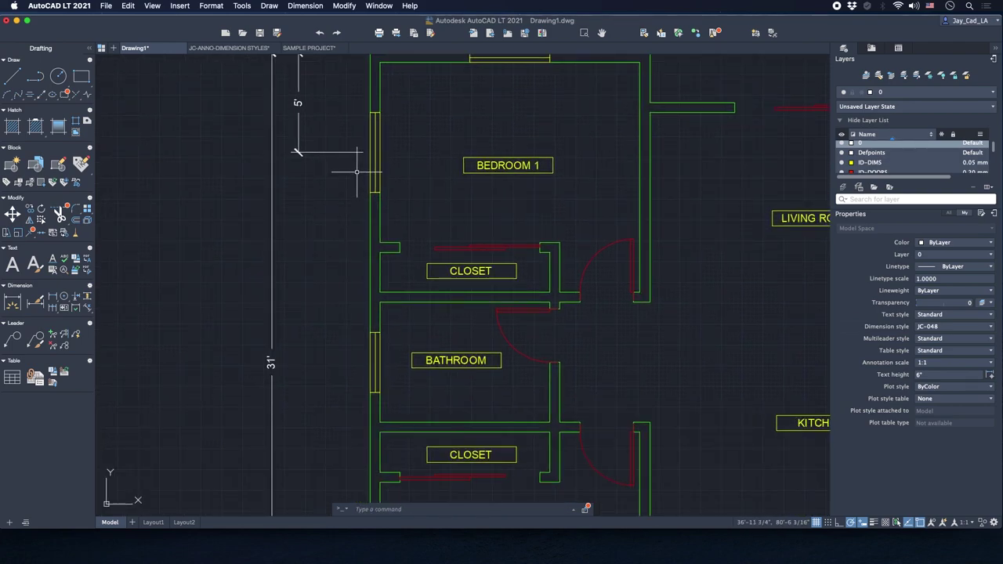
{"action": "key", "text": "Return"}
{"action": "left_click", "coordinate": [353, 262]}
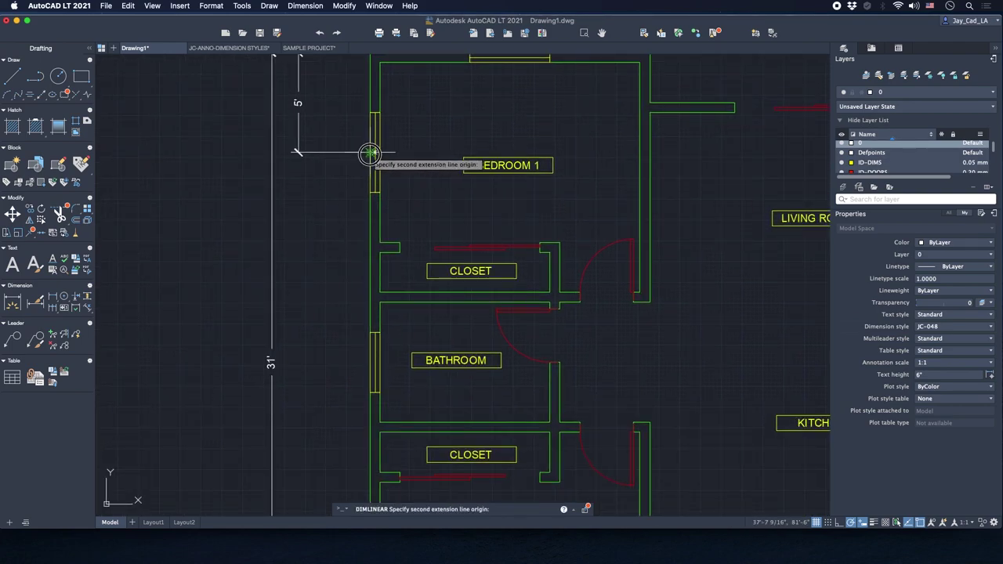
{"action": "left_click", "coordinate": [374, 361]}
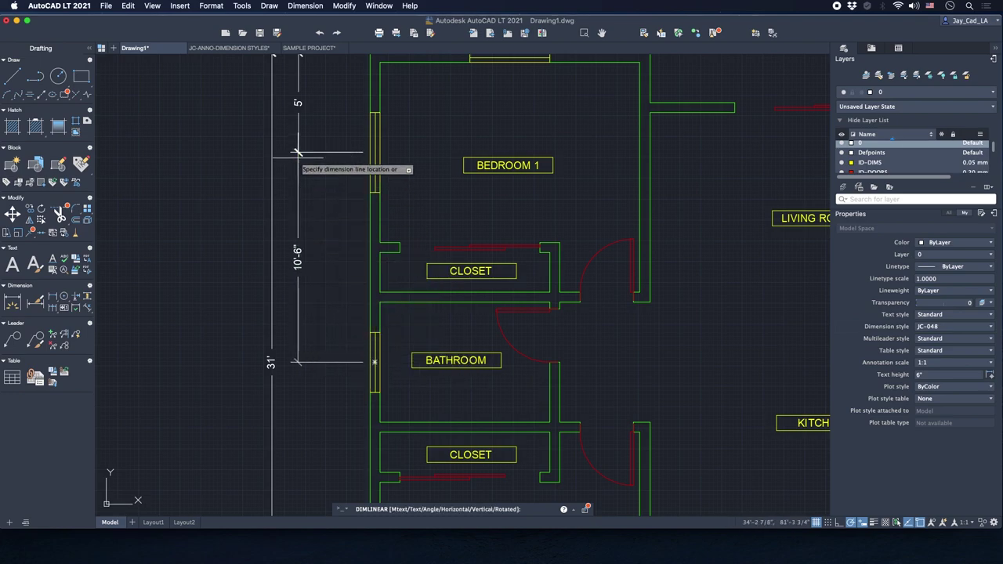
{"action": "left_click", "coordinate": [298, 159]}
{"action": "scroll", "coordinate": [296, 201], "scroll_direction": "down", "scroll_amount": 2}
Finish the left chain with a second 10'-6" and a final 5' dimension.
{"action": "middle_click_drag", "start_coordinate": [303, 243], "coordinate": [337, 182]}
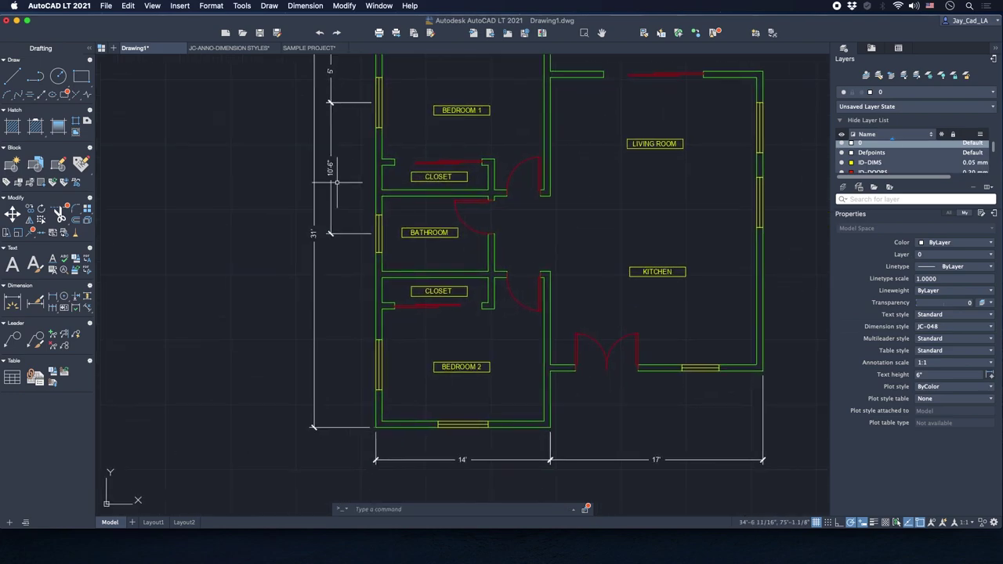
{"action": "key", "text": "Return"}
{"action": "left_click", "coordinate": [377, 233]}
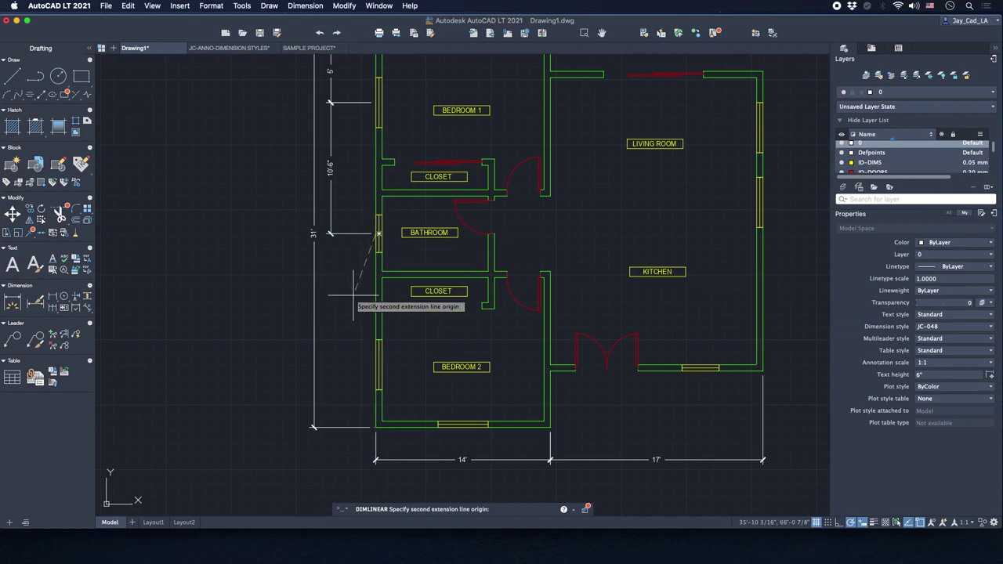
{"action": "left_click", "coordinate": [377, 365]}
{"action": "scroll", "coordinate": [333, 263], "scroll_direction": "up", "scroll_amount": 2}
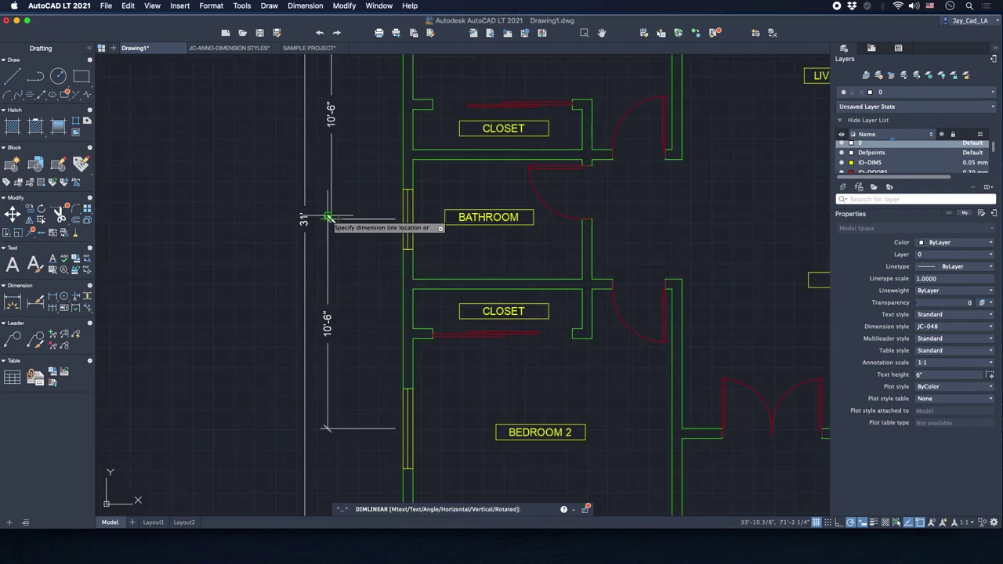
{"action": "scroll", "coordinate": [327, 217], "scroll_direction": "up", "scroll_amount": 5}
{"action": "left_click", "coordinate": [328, 217]}
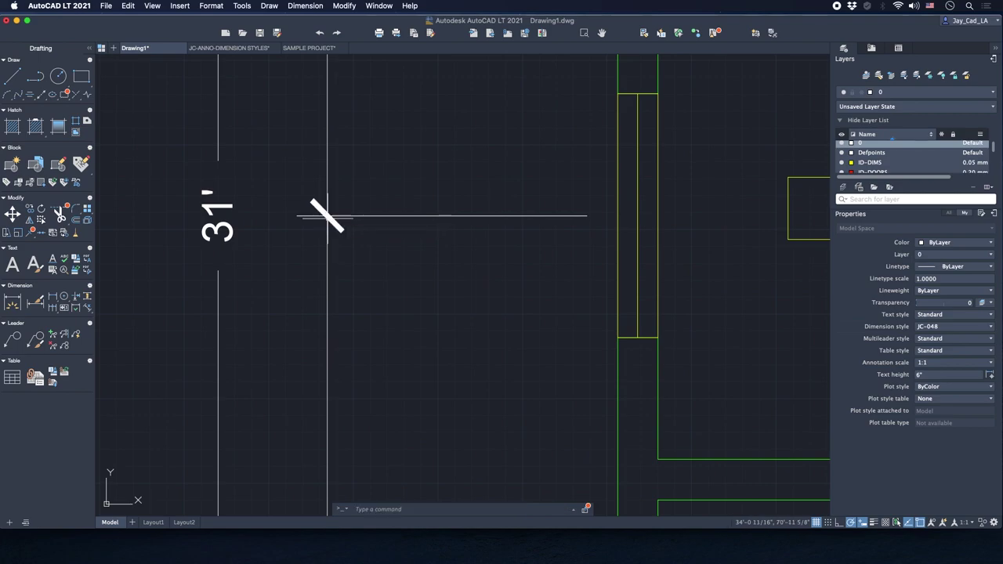
{"action": "scroll", "coordinate": [327, 217], "scroll_direction": "down", "scroll_amount": 5}
{"action": "scroll", "coordinate": [398, 272], "scroll_direction": "up", "scroll_amount": 3}
{"action": "key", "text": "Return"}
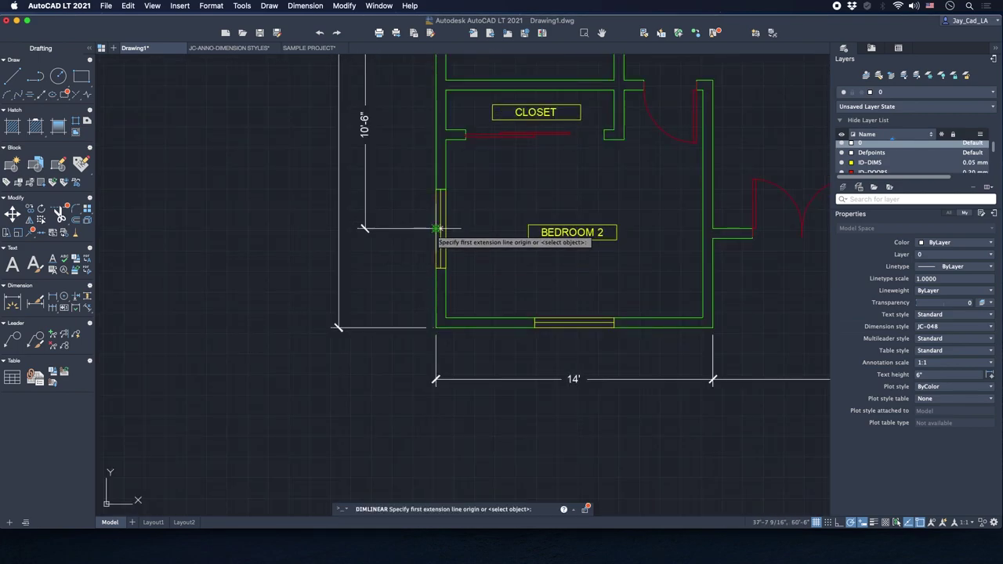
{"action": "left_click", "coordinate": [437, 229]}
{"action": "left_click", "coordinate": [436, 328]}
{"action": "scroll", "coordinate": [365, 240], "scroll_direction": "up", "scroll_amount": 2}
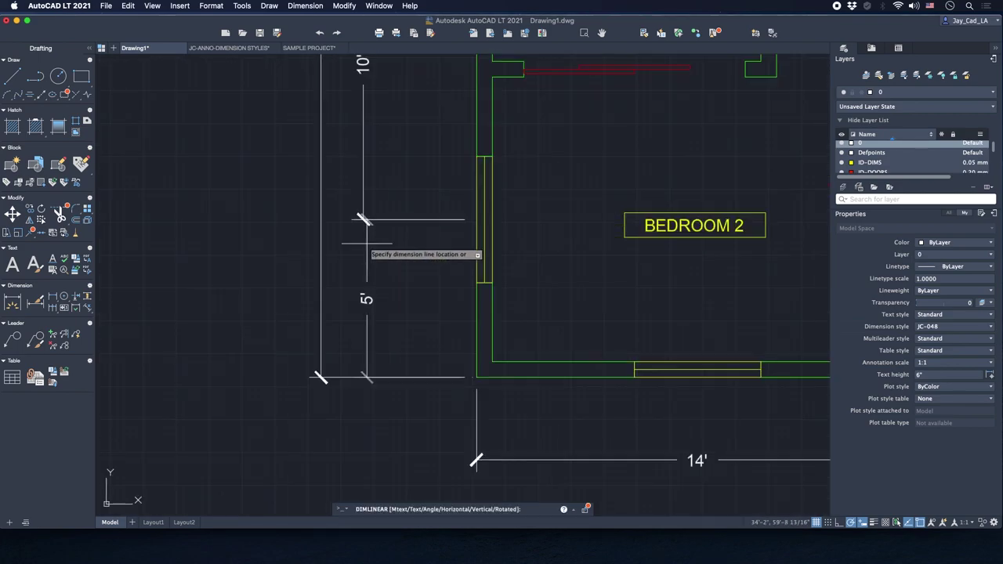
{"action": "scroll", "coordinate": [363, 218], "scroll_direction": "up", "scroll_amount": 1}
{"action": "left_click", "coordinate": [358, 219]}
{"action": "scroll", "coordinate": [392, 231], "scroll_direction": "down", "scroll_amount": 6}
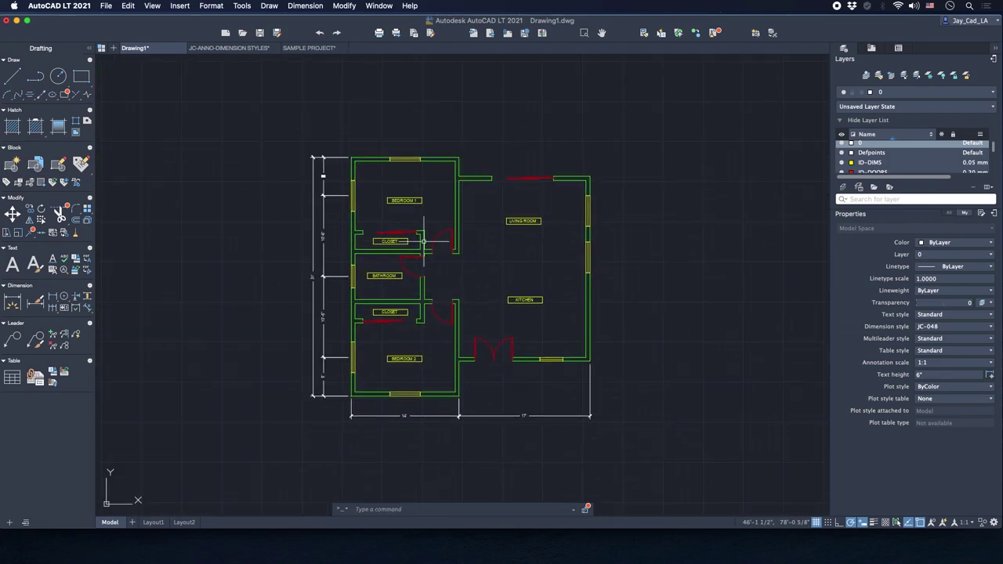
Add the 14' and 17' linear dimensions along the top wall.
{"action": "scroll", "coordinate": [369, 134], "scroll_direction": "up", "scroll_amount": 2}
{"action": "key", "text": "Return"}
{"action": "left_click", "coordinate": [340, 185]}
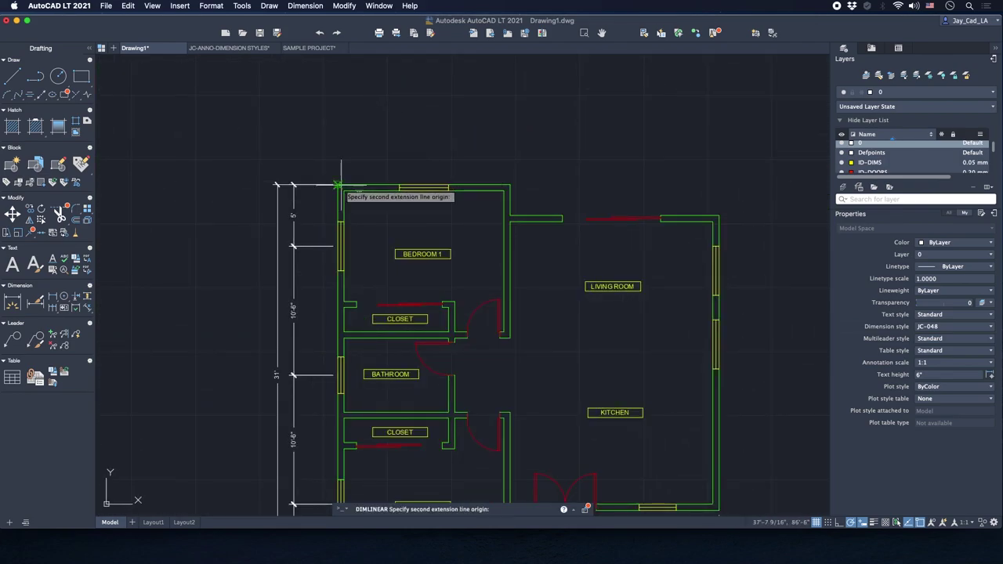
{"action": "left_click", "coordinate": [510, 186]}
{"action": "left_click", "coordinate": [481, 159]}
{"action": "key", "text": "Return"}
{"action": "left_click", "coordinate": [509, 185]}
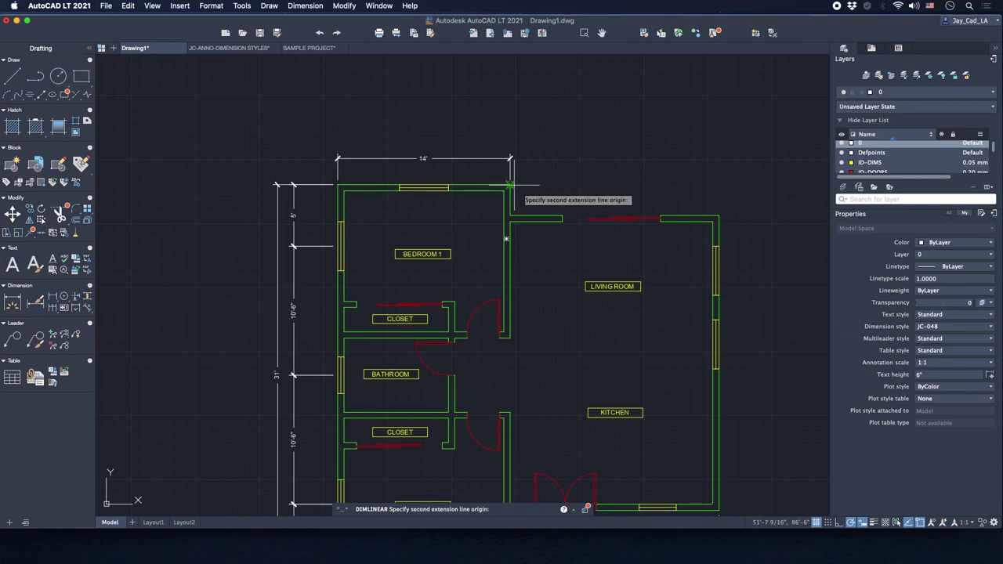
{"action": "left_click", "coordinate": [716, 218]}
{"action": "scroll", "coordinate": [532, 165], "scroll_direction": "up", "scroll_amount": 2}
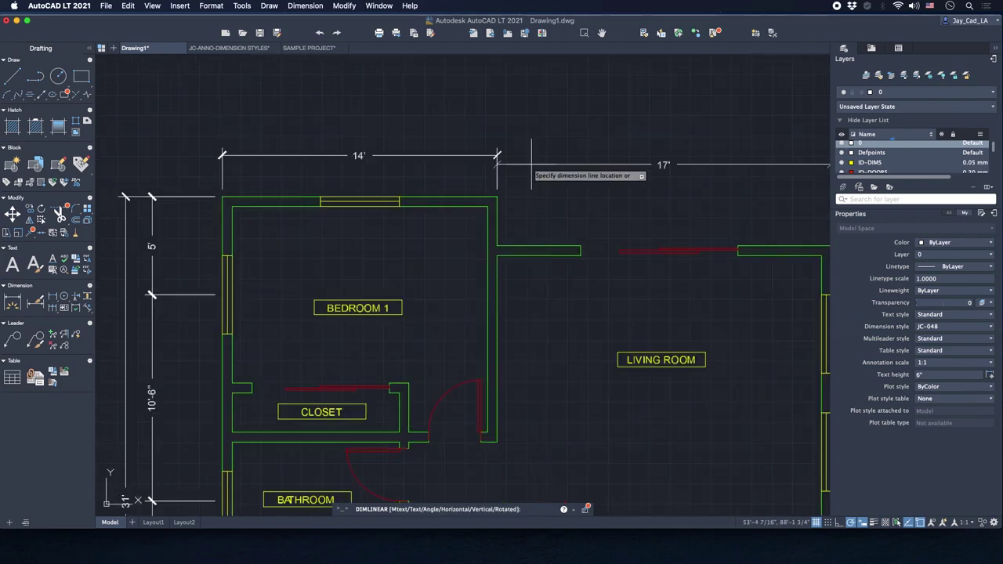
{"action": "scroll", "coordinate": [531, 164], "scroll_direction": "up", "scroll_amount": 2}
{"action": "left_click", "coordinate": [459, 152]}
{"action": "scroll", "coordinate": [470, 157], "scroll_direction": "down", "scroll_amount": 5}
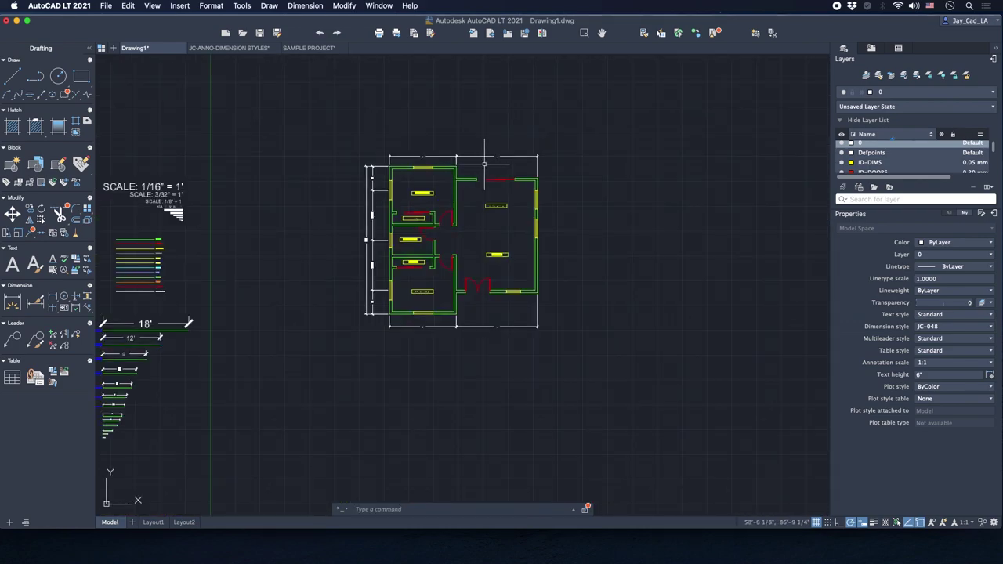
{"action": "scroll", "coordinate": [501, 169], "scroll_direction": "up", "scroll_amount": 4}
Place the 31' overall dimension above the 14' and 17' ones.
{"action": "key", "text": "Return"}
{"action": "left_click", "coordinate": [558, 196]}
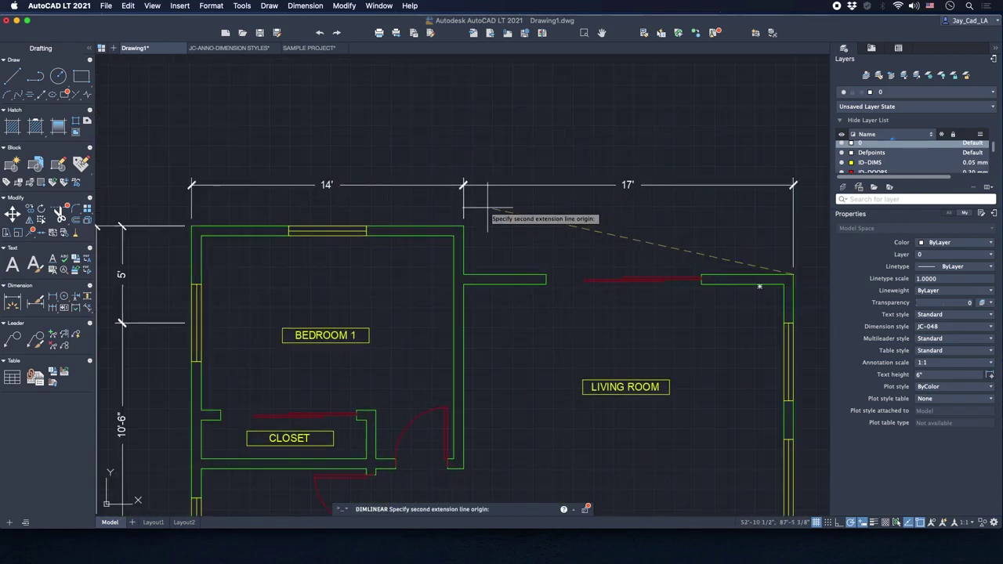
{"action": "left_click", "coordinate": [191, 226]}
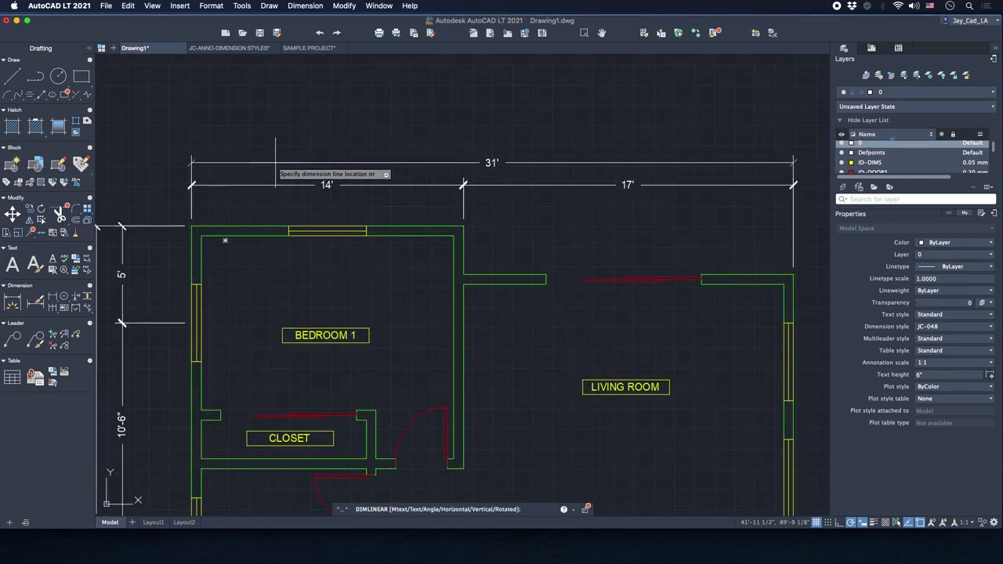
{"action": "left_click", "coordinate": [275, 162]}
{"action": "scroll", "coordinate": [298, 164], "scroll_direction": "down", "scroll_amount": 4}
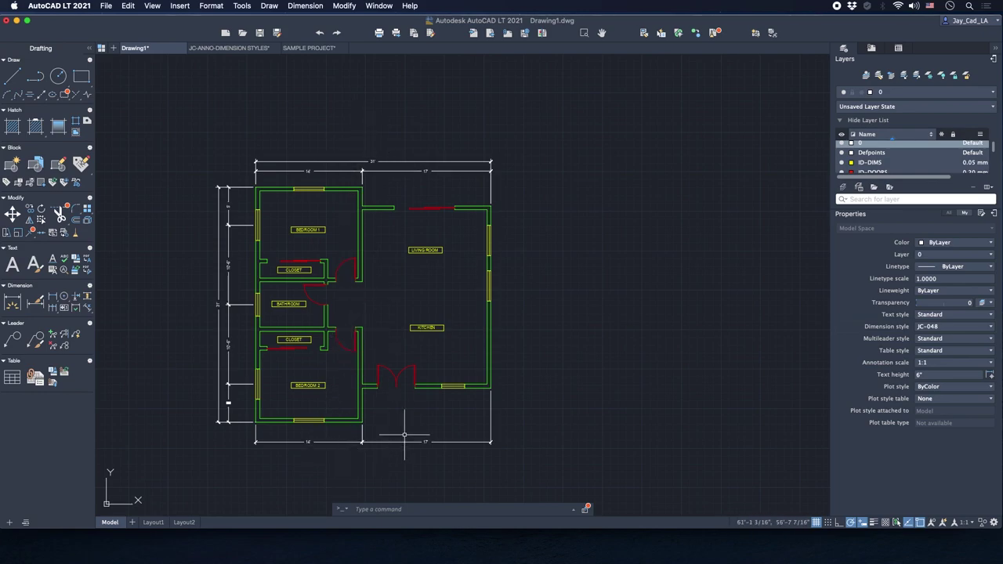
{"action": "scroll", "coordinate": [353, 220], "scroll_direction": "up", "scroll_amount": 5}
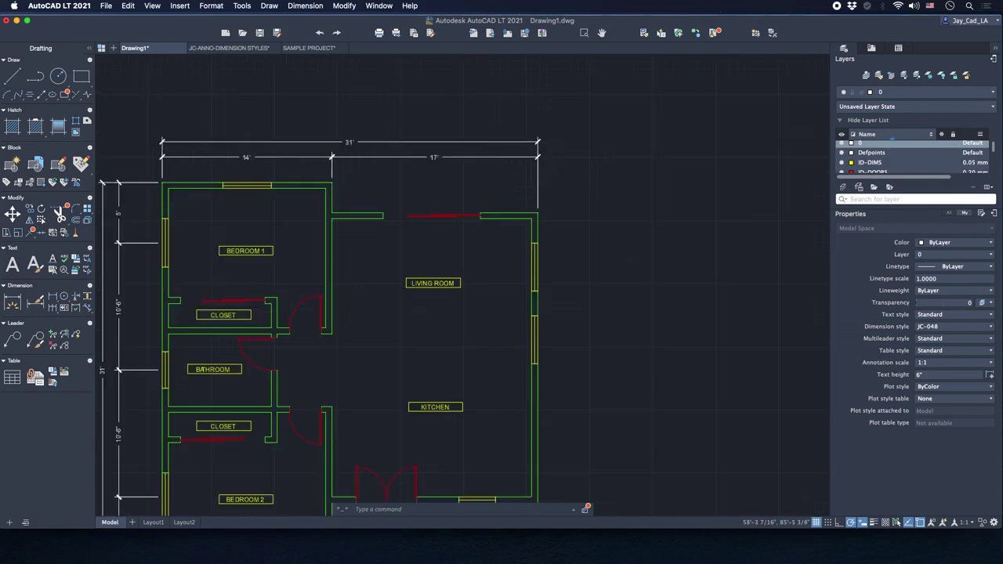
Add the 2'-6" vertical dimension at the bedroom wall.
{"action": "key", "text": "Return"}
{"action": "left_click", "coordinate": [284, 179]}
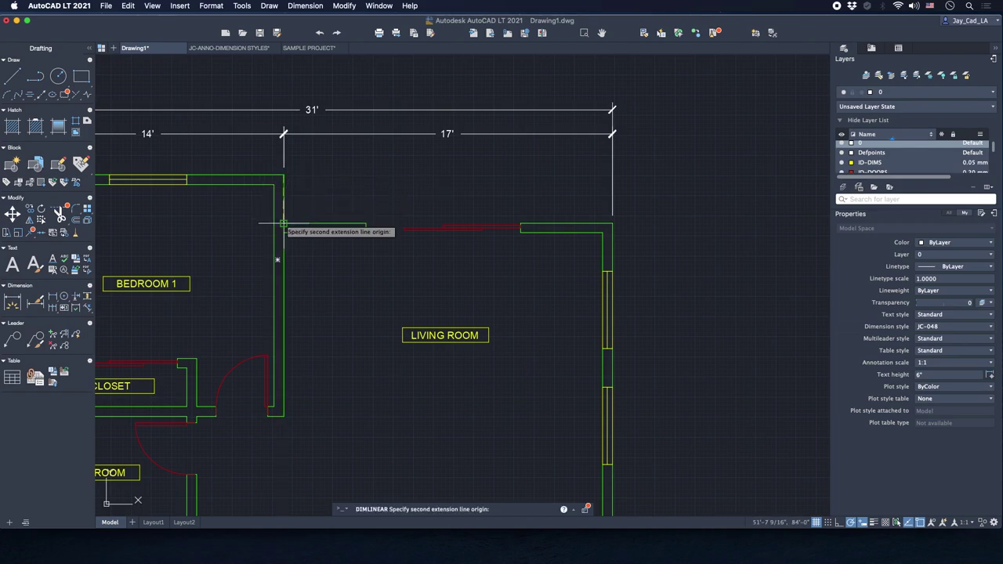
{"action": "left_click", "coordinate": [283, 223]}
{"action": "scroll", "coordinate": [301, 215], "scroll_direction": "up", "scroll_amount": 2}
{"action": "left_click", "coordinate": [326, 168]}
{"action": "scroll", "coordinate": [325, 167], "scroll_direction": "down", "scroll_amount": 2}
Dimension the right side with a 24' vertical dimension from the living room corner.
{"action": "key", "text": "Return"}
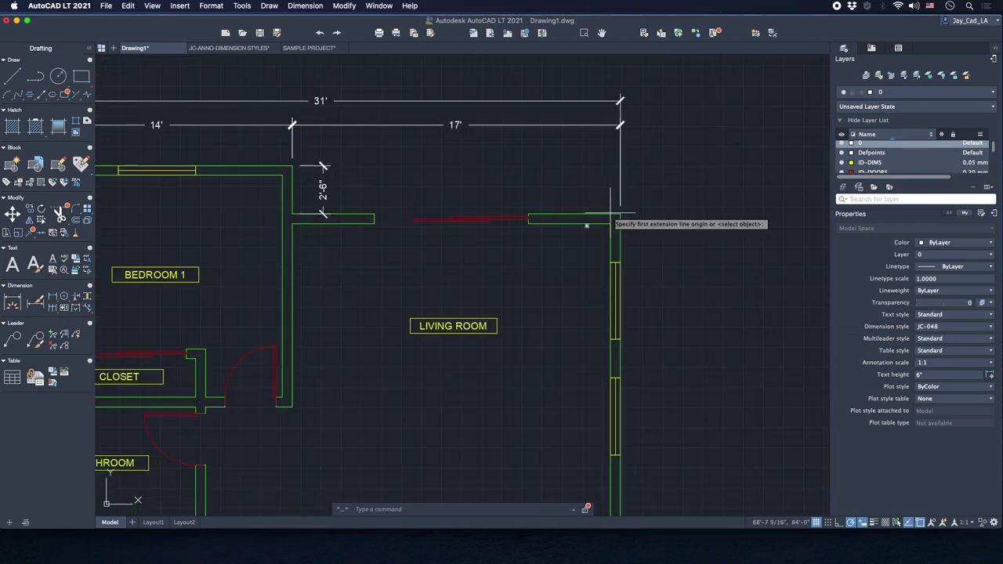
{"action": "left_click", "coordinate": [620, 215]}
{"action": "scroll", "coordinate": [619, 218], "scroll_direction": "down", "scroll_amount": 3}
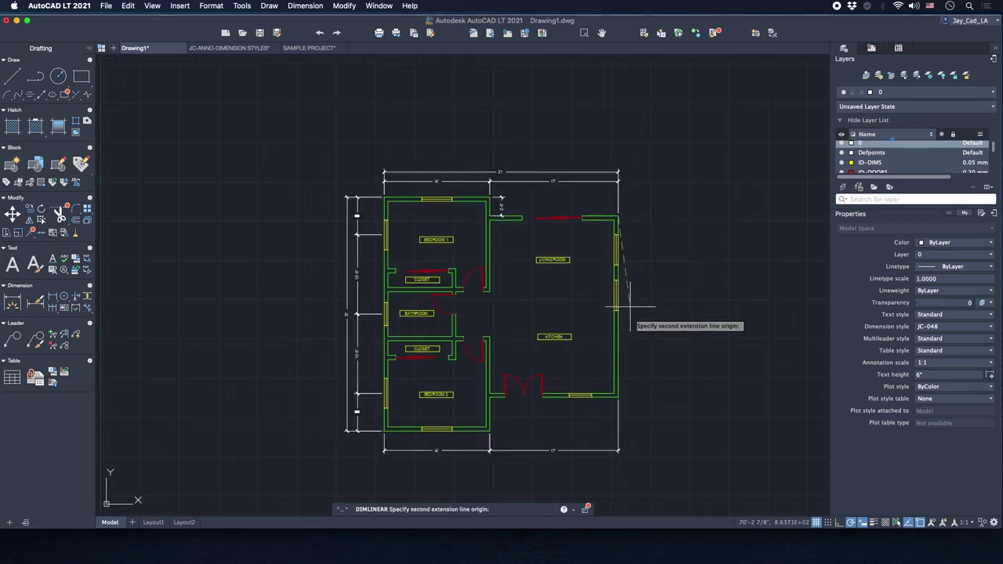
{"action": "left_click", "coordinate": [618, 396]}
{"action": "scroll", "coordinate": [637, 374], "scroll_direction": "up", "scroll_amount": 3}
{"action": "left_click", "coordinate": [644, 325]}
{"action": "scroll", "coordinate": [584, 410], "scroll_direction": "up", "scroll_amount": 2}
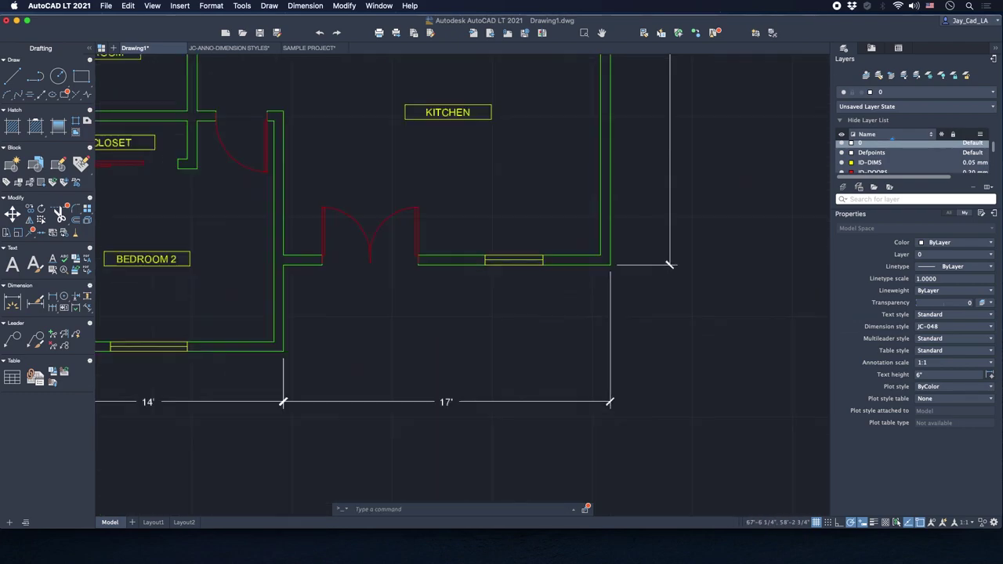
{"action": "scroll", "coordinate": [588, 287], "scroll_direction": "down", "scroll_amount": 3}
{"action": "scroll", "coordinate": [420, 314], "scroll_direction": "up", "scroll_amount": 3}
{"action": "scroll", "coordinate": [398, 295], "scroll_direction": "up", "scroll_amount": 2}
Add the 4'-6" vertical dimension beside the entrance.
{"action": "key", "text": "Return"}
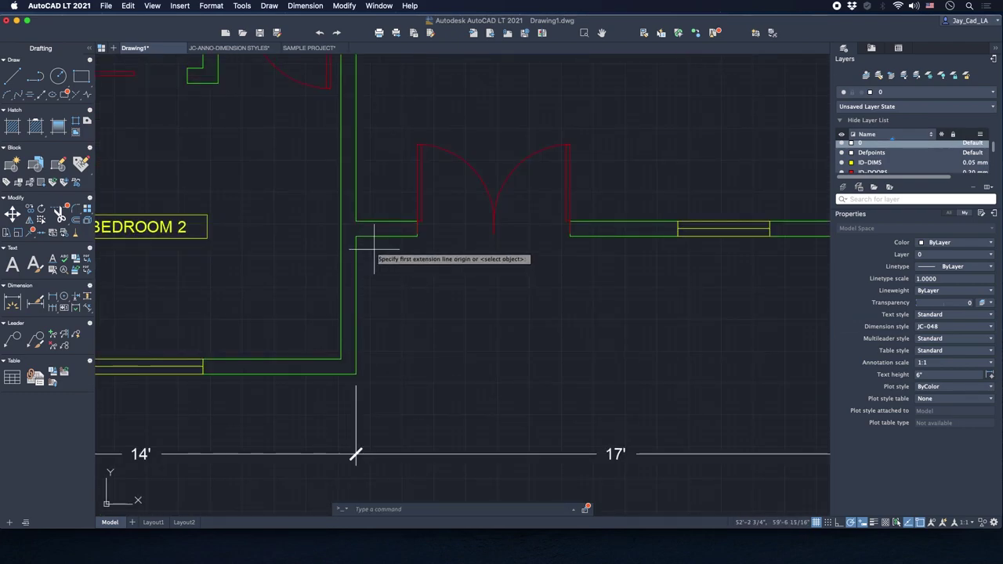
{"action": "left_click", "coordinate": [333, 227]}
{"action": "left_click", "coordinate": [356, 373]}
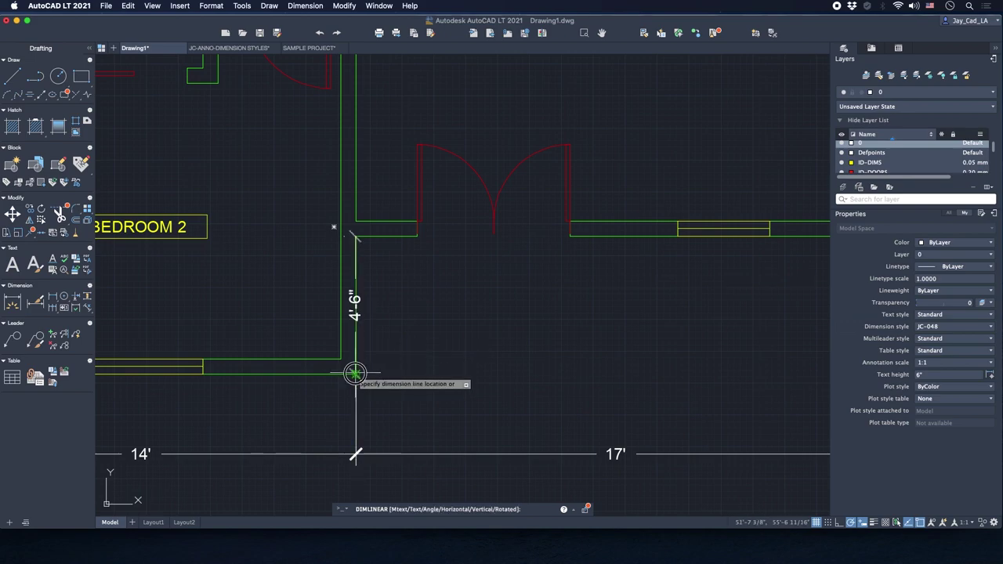
{"action": "left_click", "coordinate": [387, 357]}
{"action": "scroll", "coordinate": [369, 278], "scroll_direction": "down", "scroll_amount": 5}
{"action": "middle_click_drag", "start_coordinate": [344, 203], "coordinate": [403, 203]}
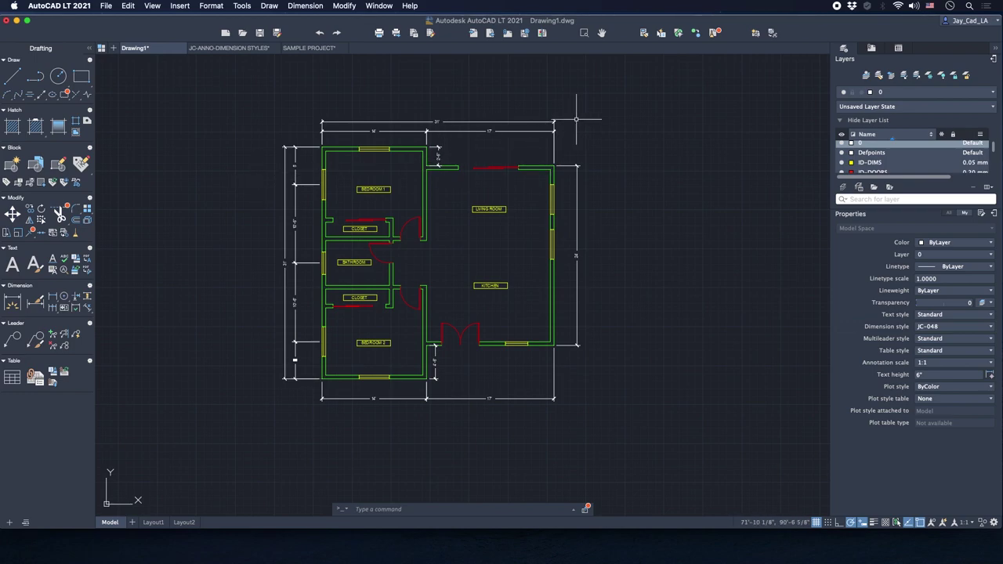
Select all the top, left, bottom, right, 2'-6" and 4'-6" dimensions with crossing windows.
{"action": "left_click", "coordinate": [609, 99]}
{"action": "left_click", "coordinate": [321, 144]}
{"action": "left_click", "coordinate": [302, 127]}
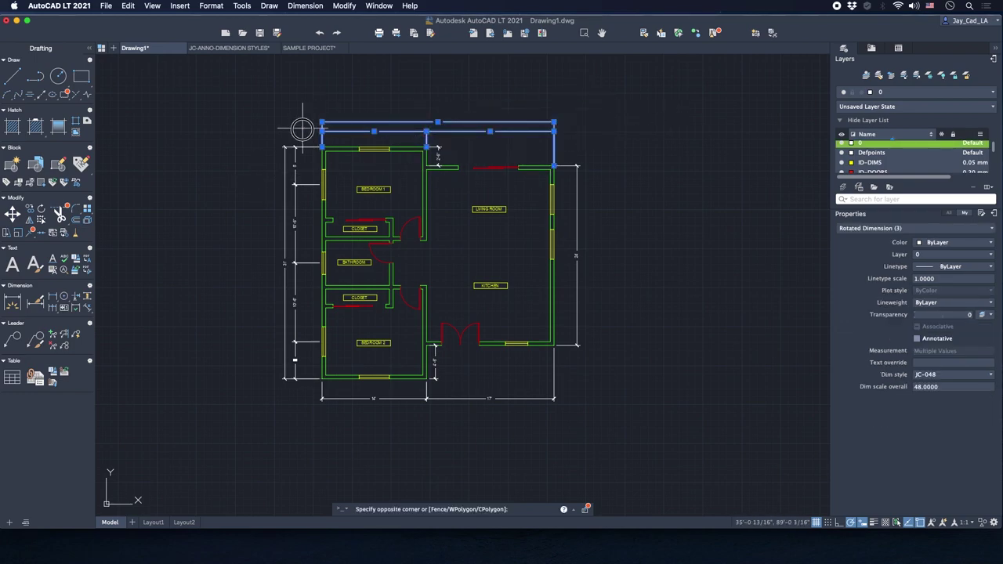
{"action": "left_click", "coordinate": [244, 372]}
{"action": "left_click", "coordinate": [649, 380]}
{"action": "left_click", "coordinate": [399, 430]}
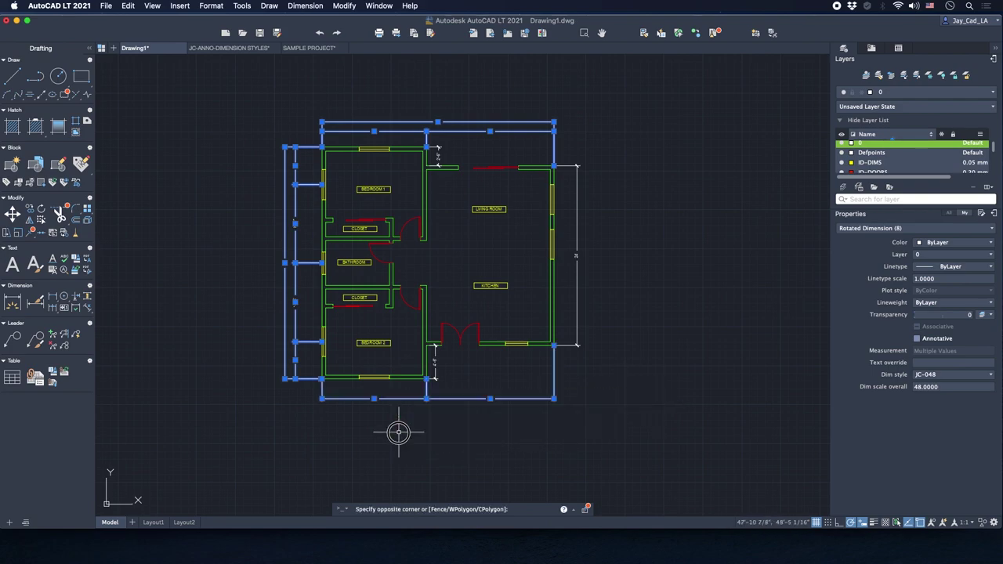
{"action": "left_click", "coordinate": [637, 291]}
{"action": "left_click", "coordinate": [578, 356]}
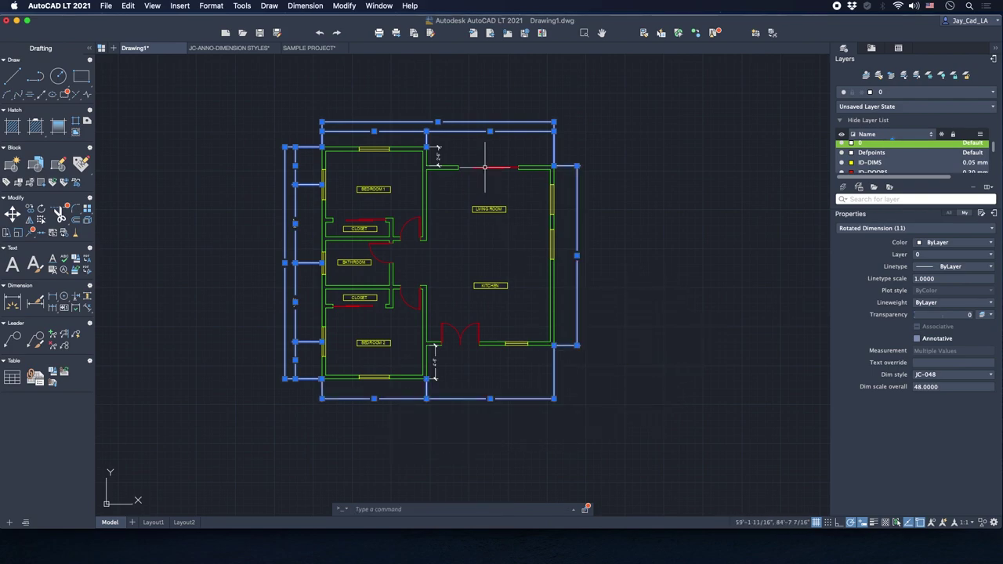
{"action": "left_click", "coordinate": [464, 149]}
{"action": "left_click", "coordinate": [425, 167]}
{"action": "left_click", "coordinate": [534, 386]}
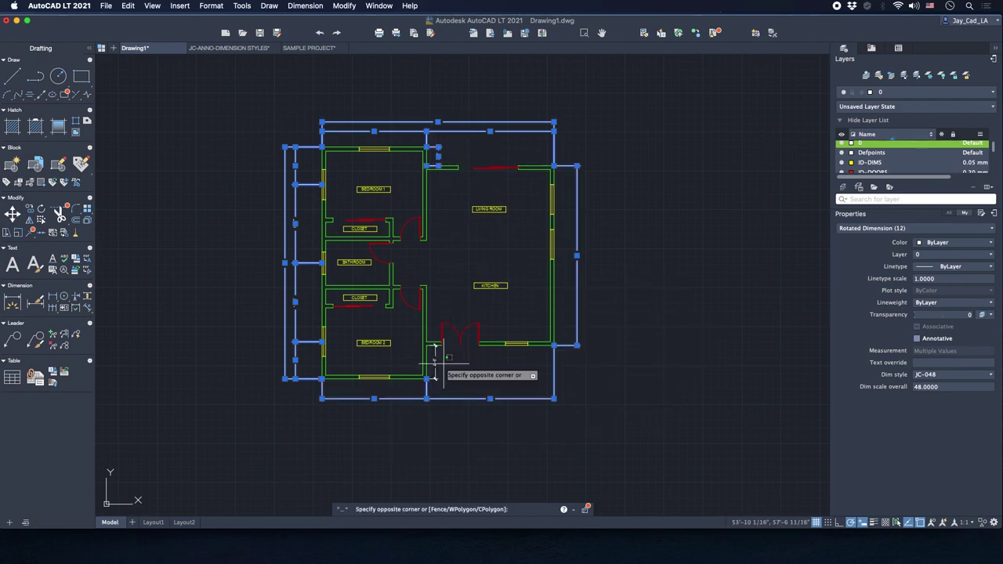
{"action": "left_click", "coordinate": [436, 349]}
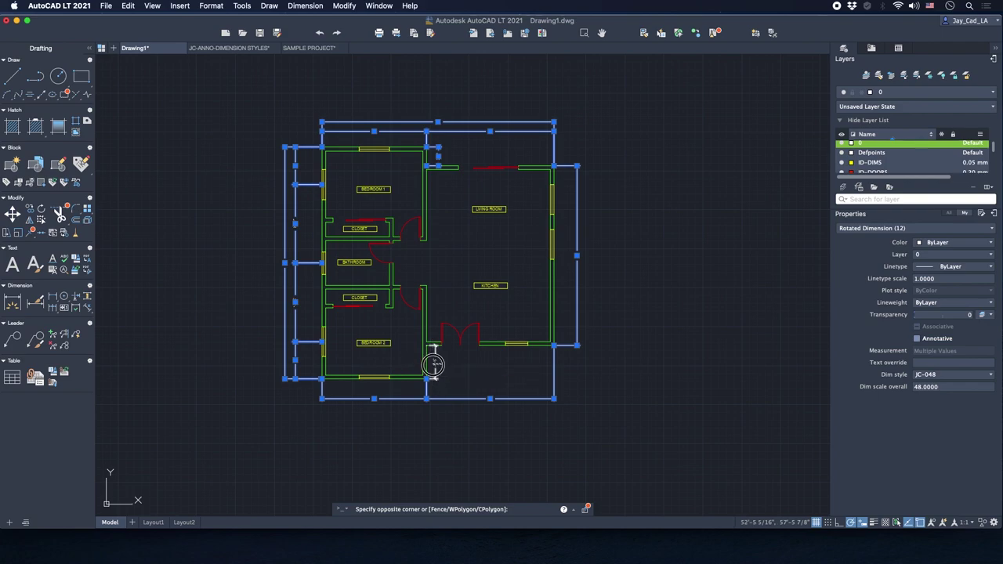
Assign the selected dimensions to the ID-DIMS layer and clear the selection.
{"action": "left_click", "coordinate": [932, 257]}
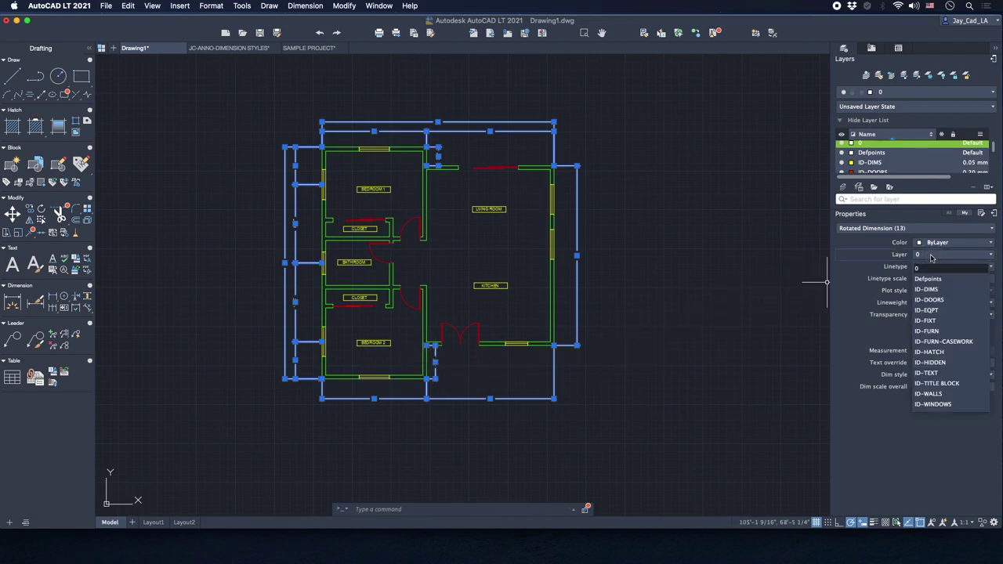
{"action": "left_click", "coordinate": [941, 290]}
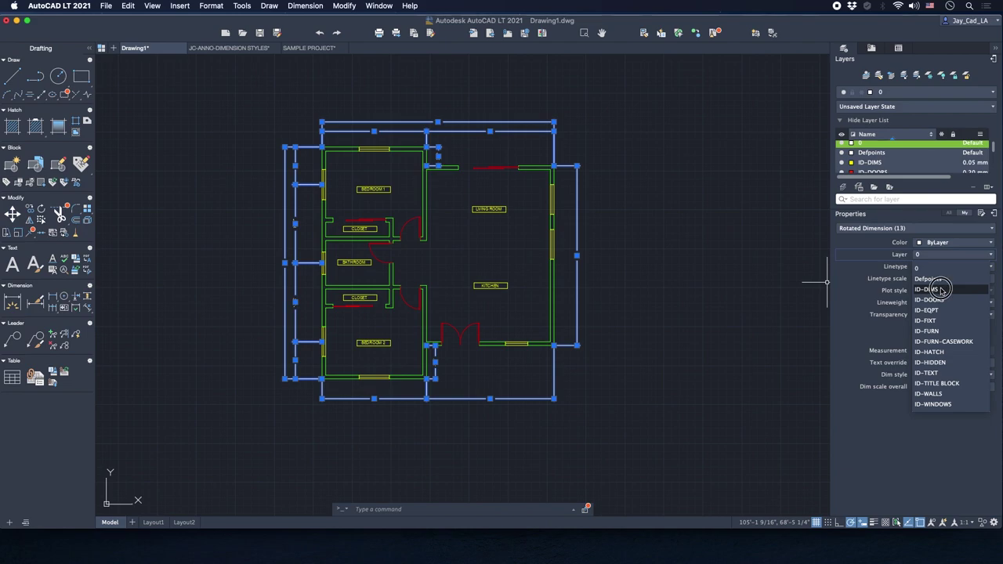
{"action": "middle_click_drag", "start_coordinate": [575, 263], "coordinate": [650, 289]}
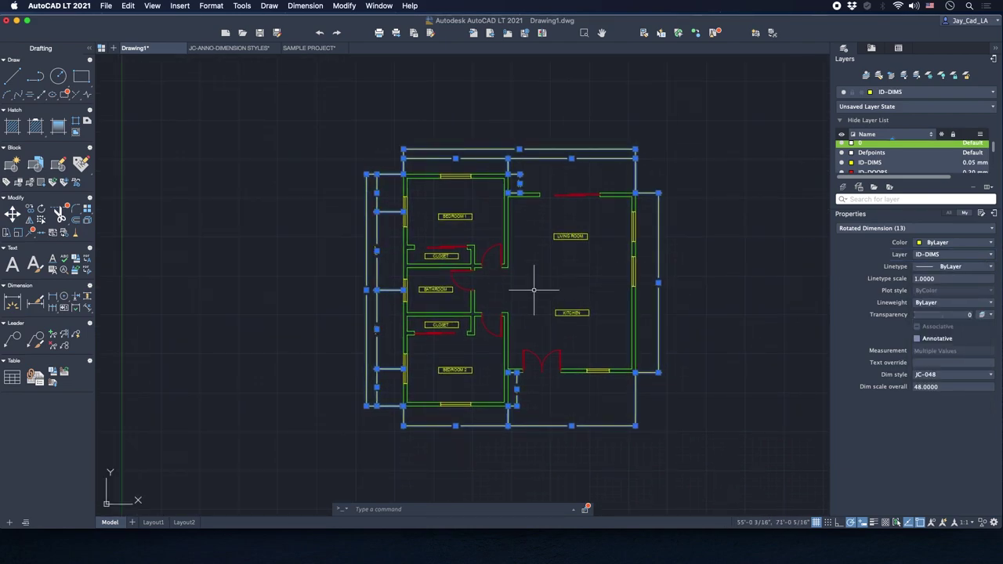
{"action": "key", "text": "Escape"}
{"action": "mouse_move", "coordinate": [539, 279]}
{"action": "middle_mouse_down"}
{"action": "mouse_move", "coordinate": [600, 280]}
{"action": "mouse_move", "coordinate": [544, 269]}
{"action": "middle_mouse_up"}
{"action": "scroll", "coordinate": [600, 284], "scroll_direction": "up", "scroll_amount": 2}
{"action": "scroll", "coordinate": [580, 273], "scroll_direction": "down", "scroll_amount": 2}
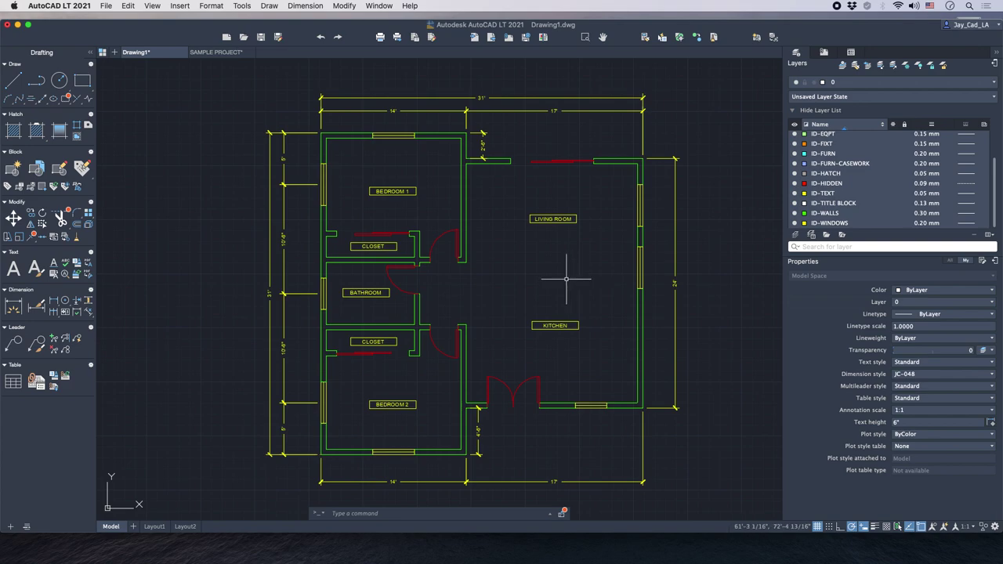
{"action": "middle_click_drag", "start_coordinate": [499, 276], "coordinate": [502, 268]}
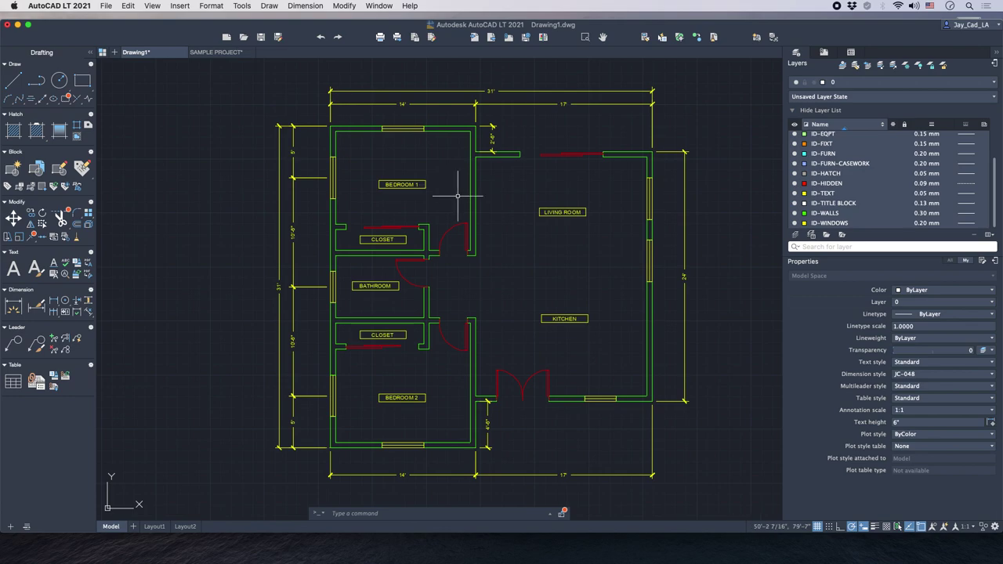
{"action": "middle_click_drag", "start_coordinate": [459, 190], "coordinate": [429, 186]}
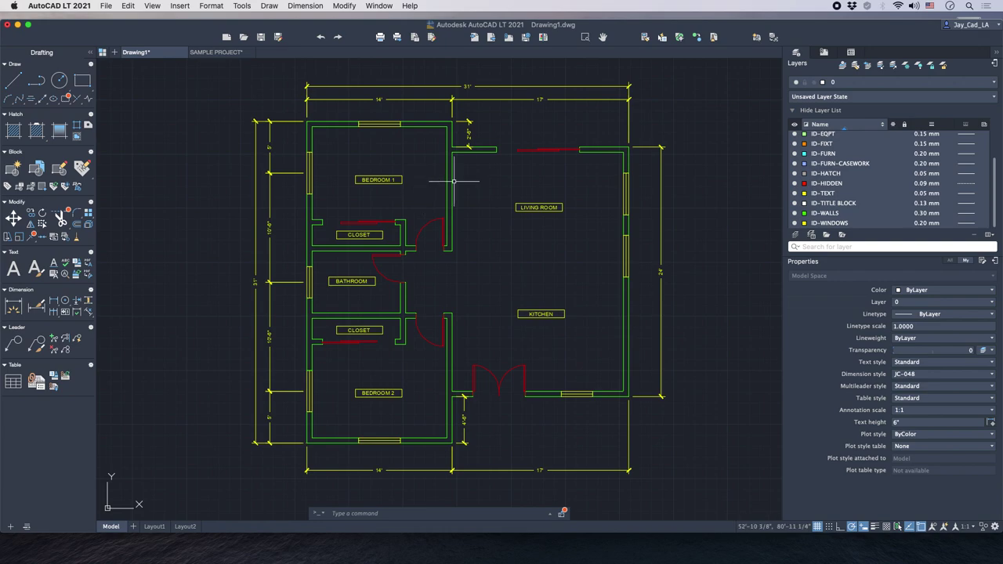
Freeze the ID-TEXT layer to hide the room name labels, then recenter the floor plan.
{"action": "scroll", "coordinate": [866, 182], "scroll_direction": "up", "scroll_amount": 3}
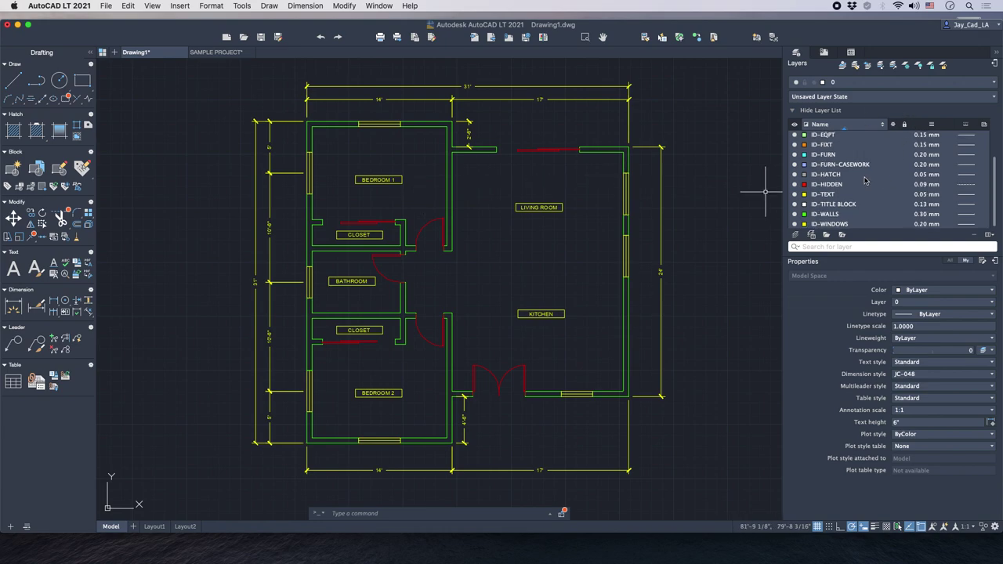
{"action": "scroll", "coordinate": [863, 181], "scroll_direction": "down", "scroll_amount": 3}
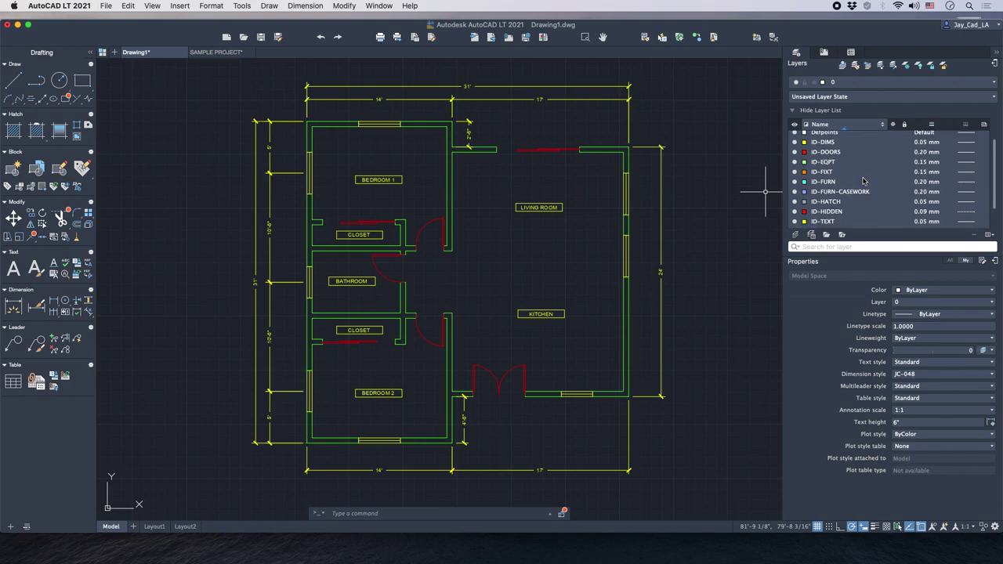
{"action": "left_click", "coordinate": [834, 200]}
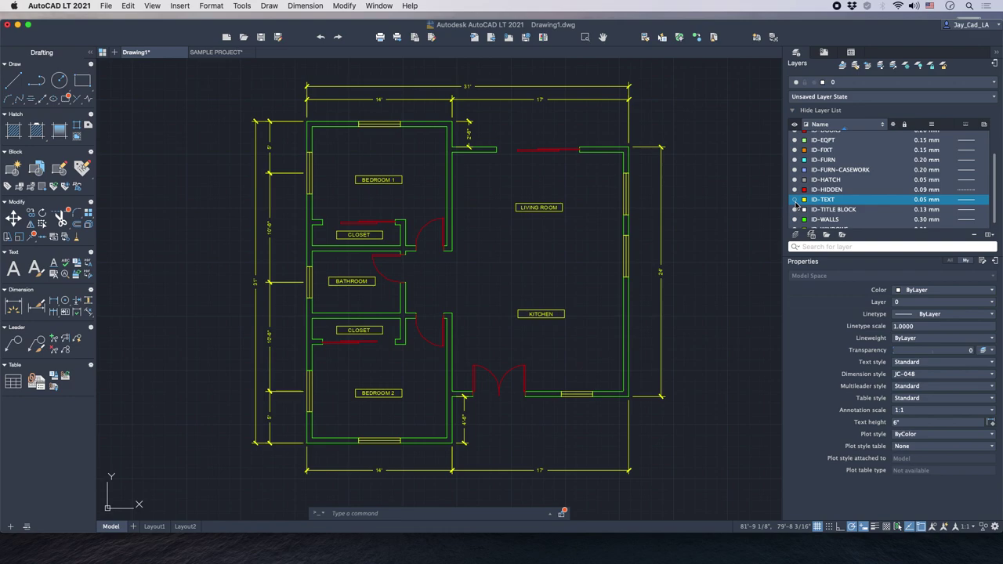
{"action": "left_click", "coordinate": [794, 200]}
{"action": "left_click", "coordinate": [795, 200]}
{"action": "left_click", "coordinate": [893, 200]}
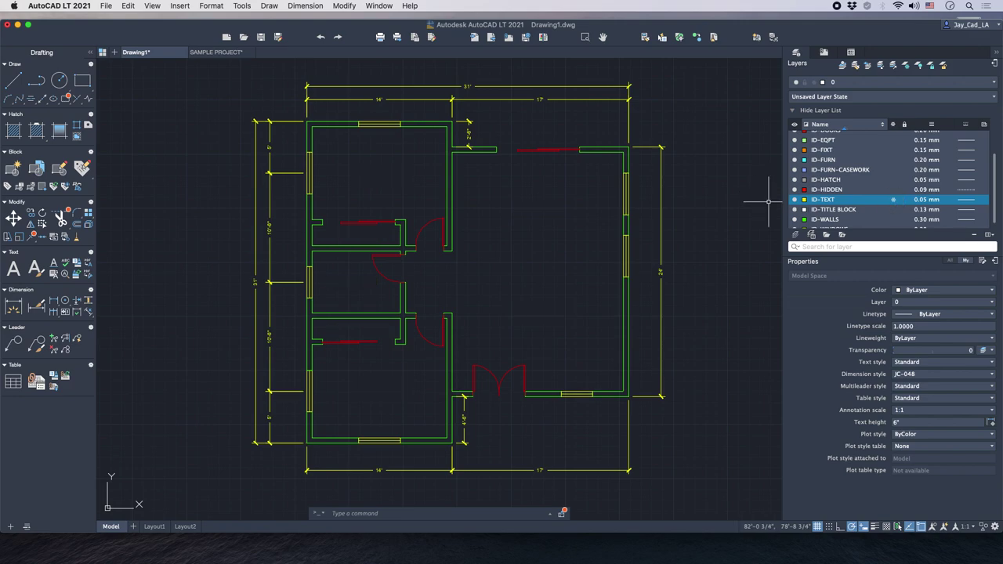
{"action": "middle_click_drag", "start_coordinate": [477, 152], "coordinate": [503, 155]}
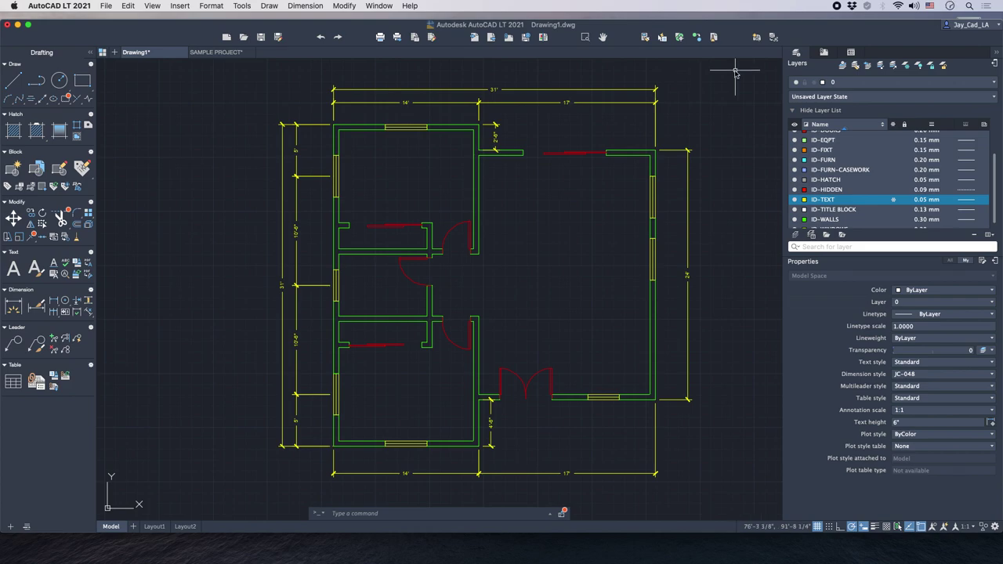
{"action": "middle_click_drag", "start_coordinate": [382, 152], "coordinate": [395, 153]}
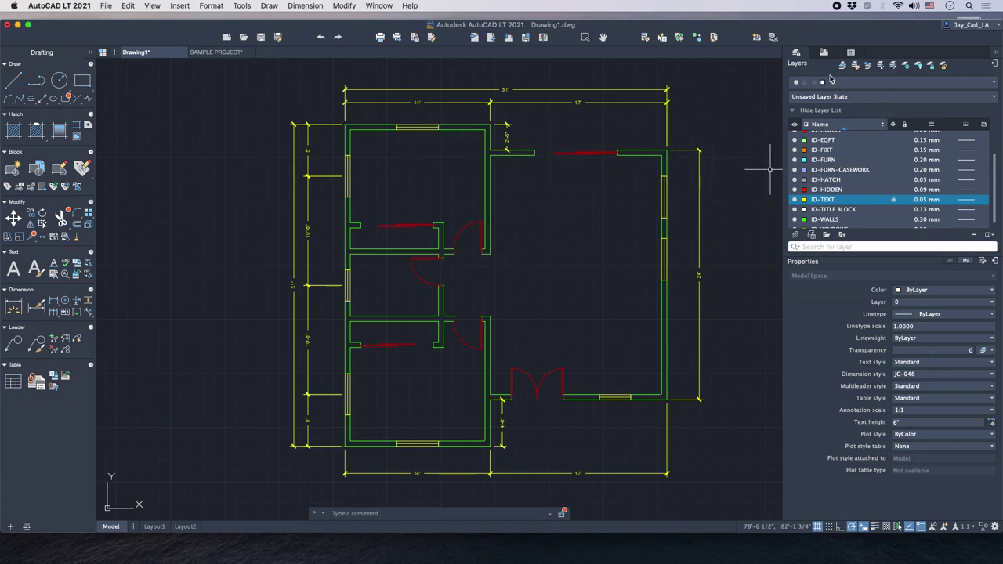
Pick ID-FURN from the current-layer list and confirm Properties shows Layer ID-FURN.
{"action": "left_click", "coordinate": [874, 85]}
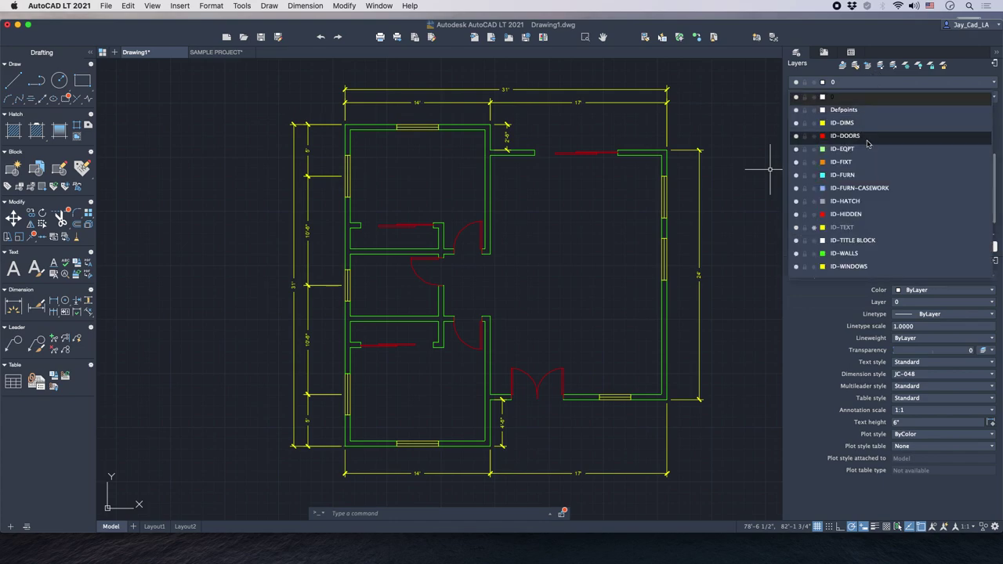
{"action": "left_click", "coordinate": [860, 179]}
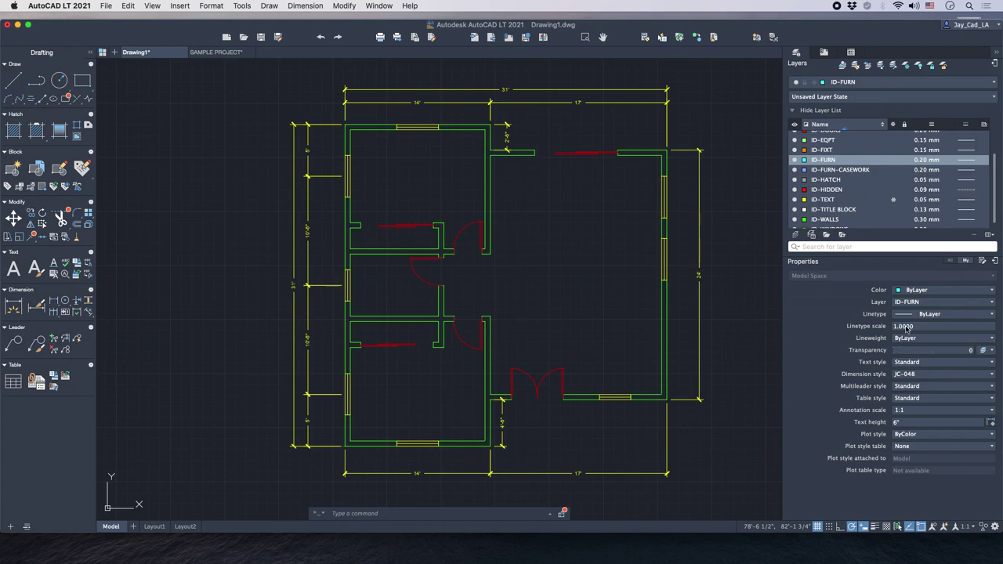
{"action": "left_click", "coordinate": [918, 304]}
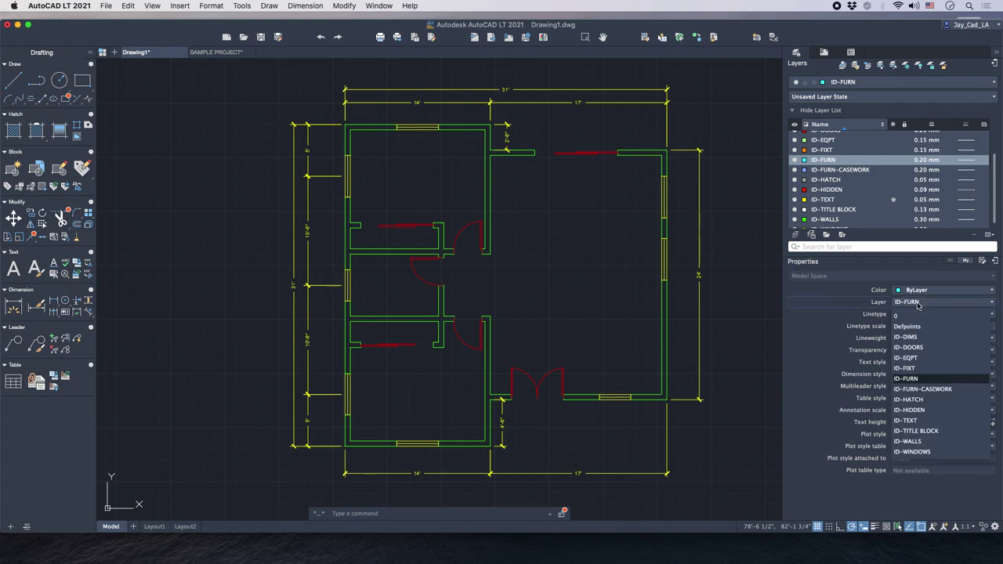
{"action": "left_click", "coordinate": [911, 378]}
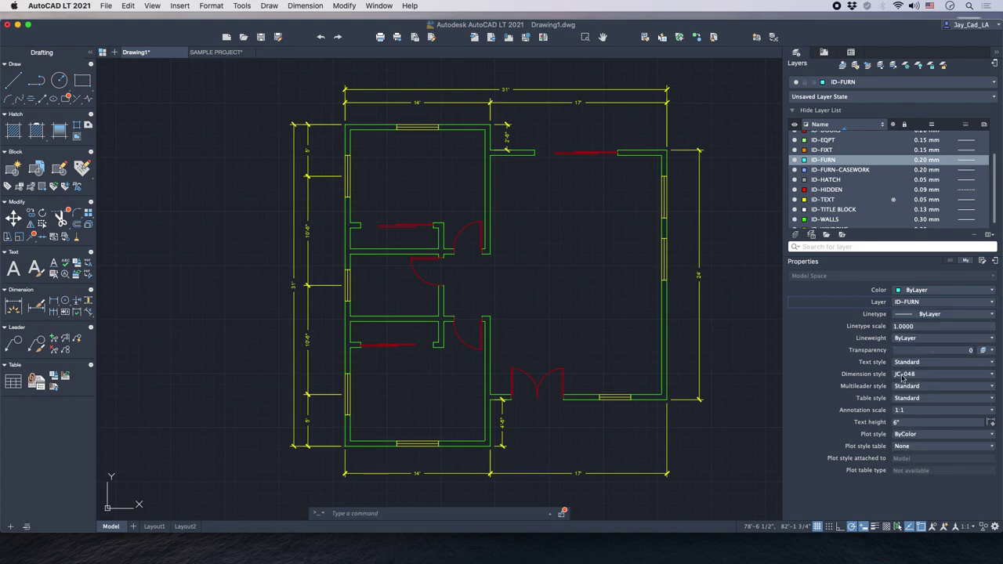
{"action": "middle_click_drag", "start_coordinate": [239, 162], "coordinate": [255, 162]}
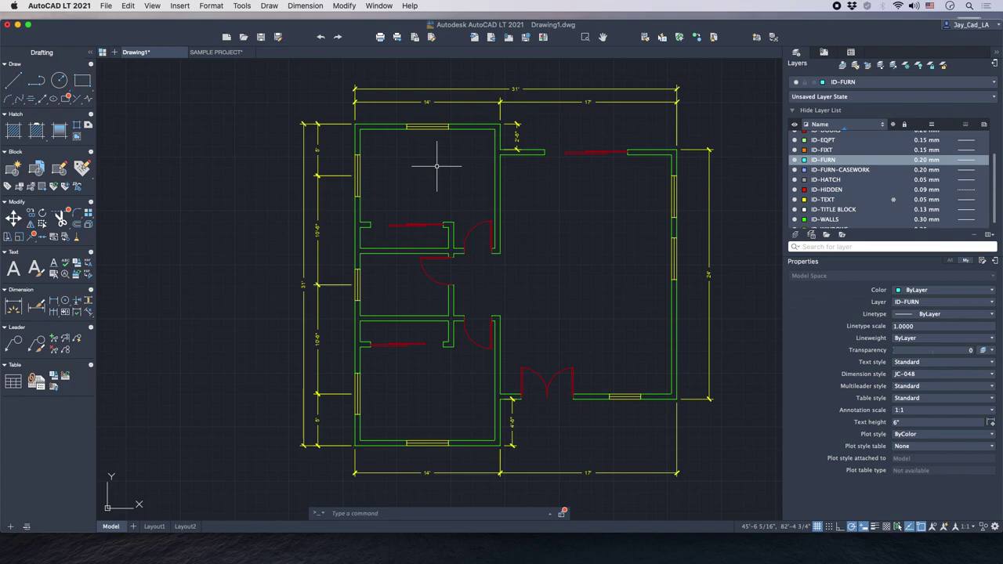
Zoom into the upper bedroom and start a polyline at its inner top-right corner with a 30-inch edge.
{"action": "scroll", "coordinate": [431, 163], "scroll_direction": "up", "scroll_amount": 2}
{"action": "middle_click_drag", "start_coordinate": [421, 164], "coordinate": [432, 227]}
{"action": "scroll", "coordinate": [431, 188], "scroll_direction": "up", "scroll_amount": 2}
{"action": "scroll", "coordinate": [432, 226], "scroll_direction": "up", "scroll_amount": 1}
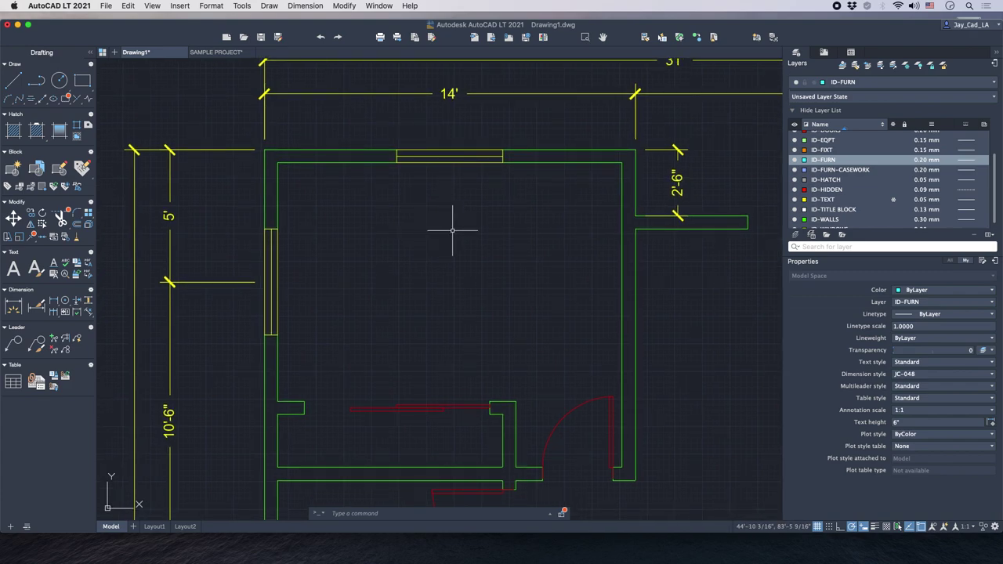
{"action": "type", "text": "PL"}
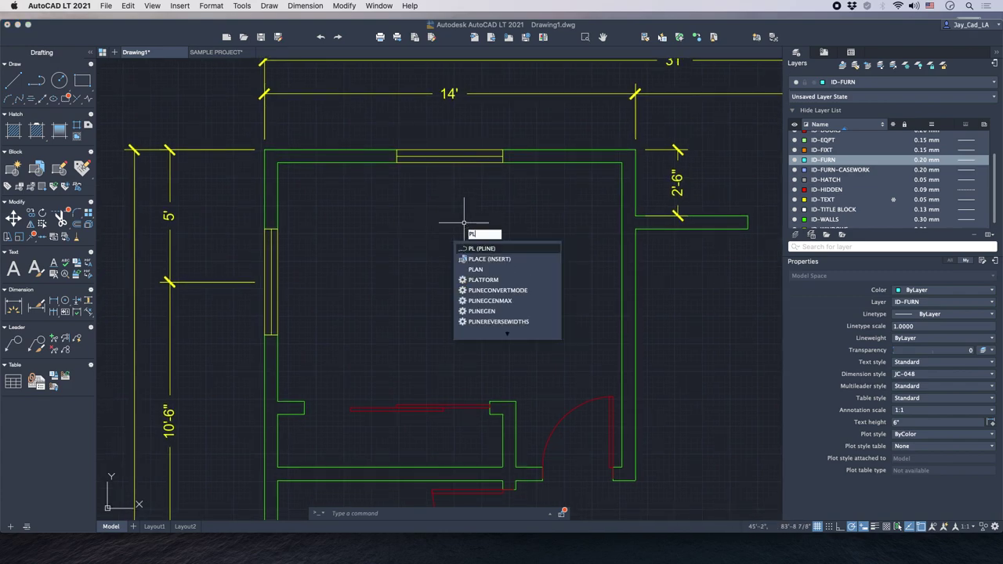
{"action": "key", "text": "Return"}
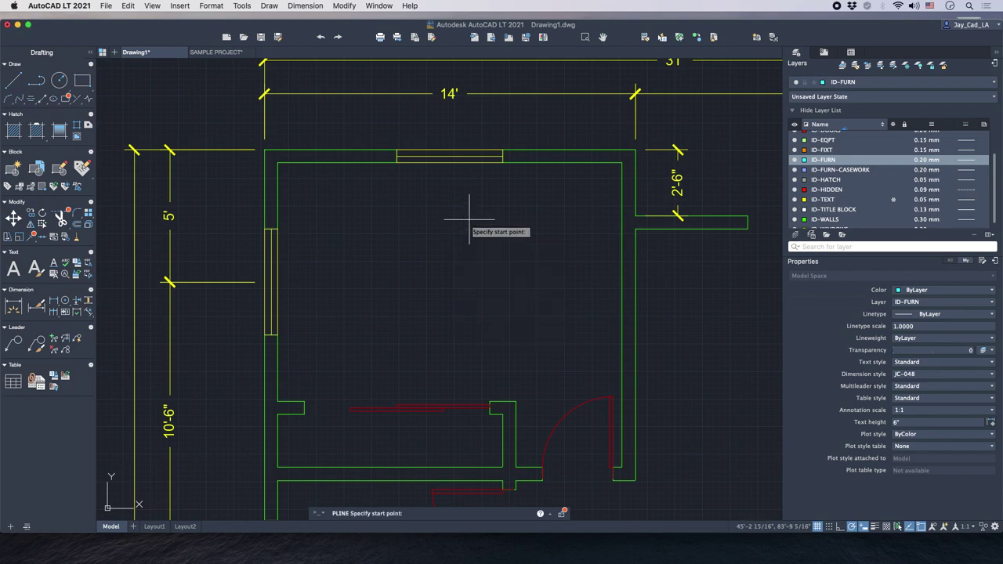
{"action": "left_click", "coordinate": [621, 162]}
{"action": "scroll", "coordinate": [610, 181], "scroll_direction": "up", "scroll_amount": 3}
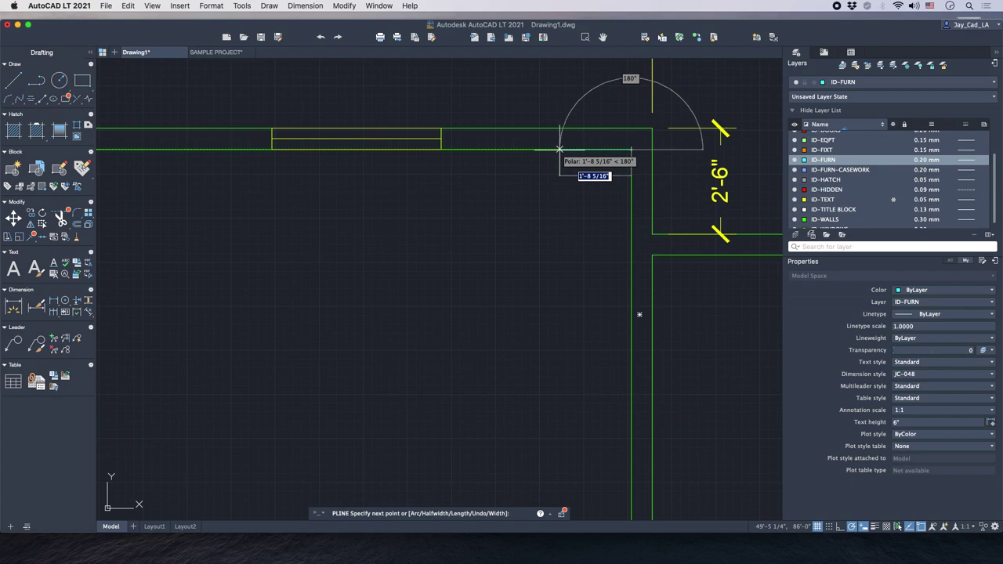
{"action": "type", "text": "30"}
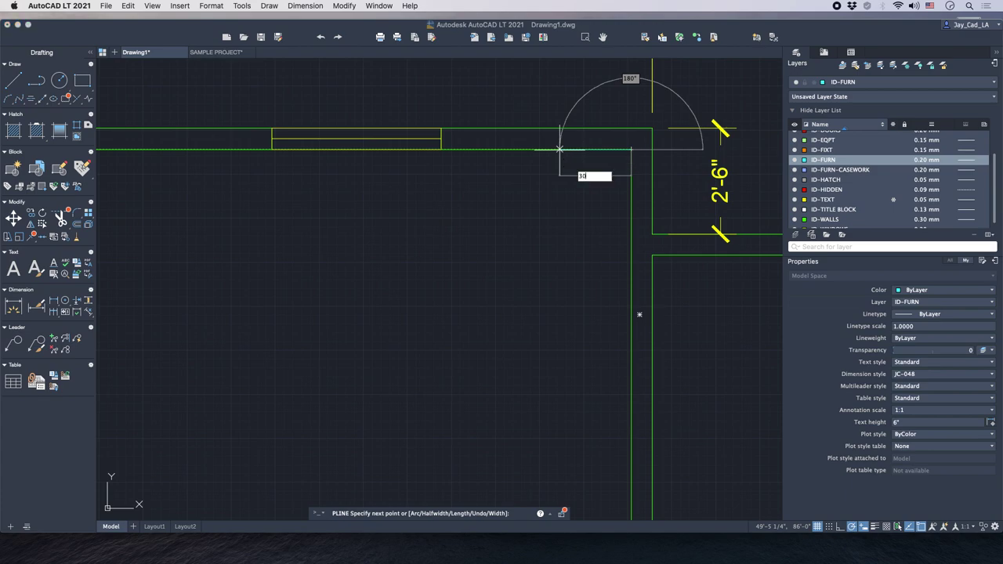
{"action": "key", "text": "Return"}
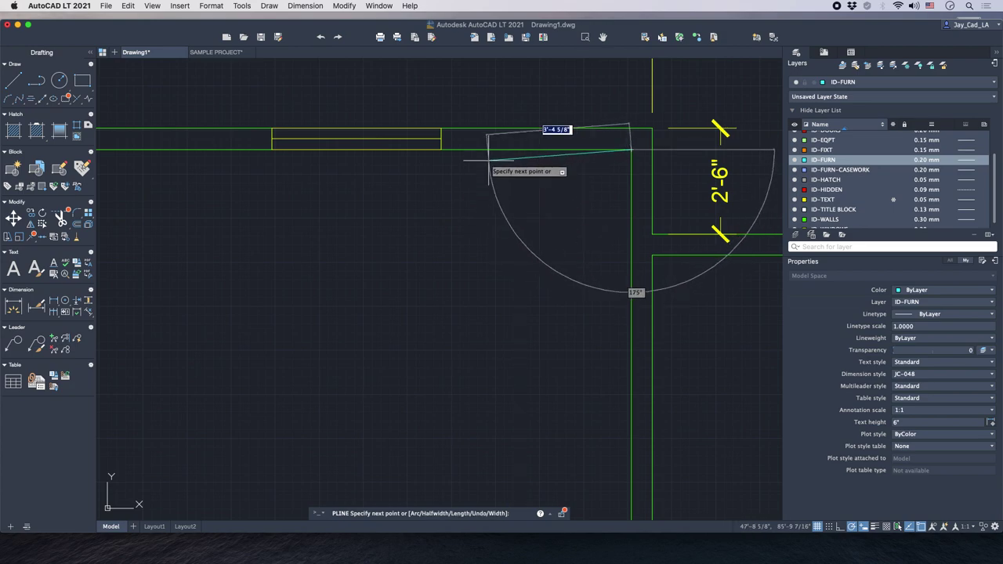
Continue with 42-inch left, 24-inch down and 18-inch right edges, undoing a mistaken 36-inch edge.
{"action": "type", "text": "36"}
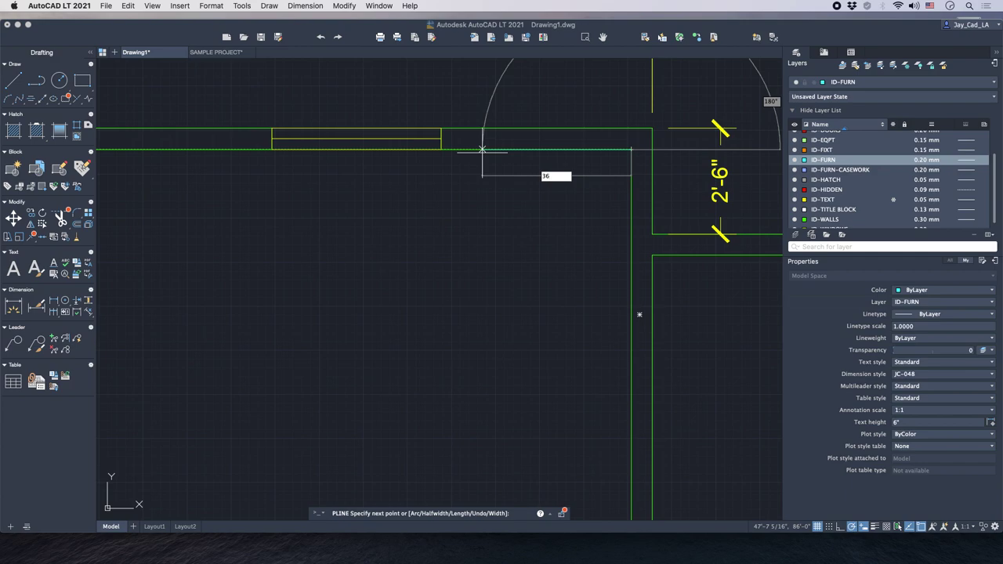
{"action": "key", "text": "Return"}
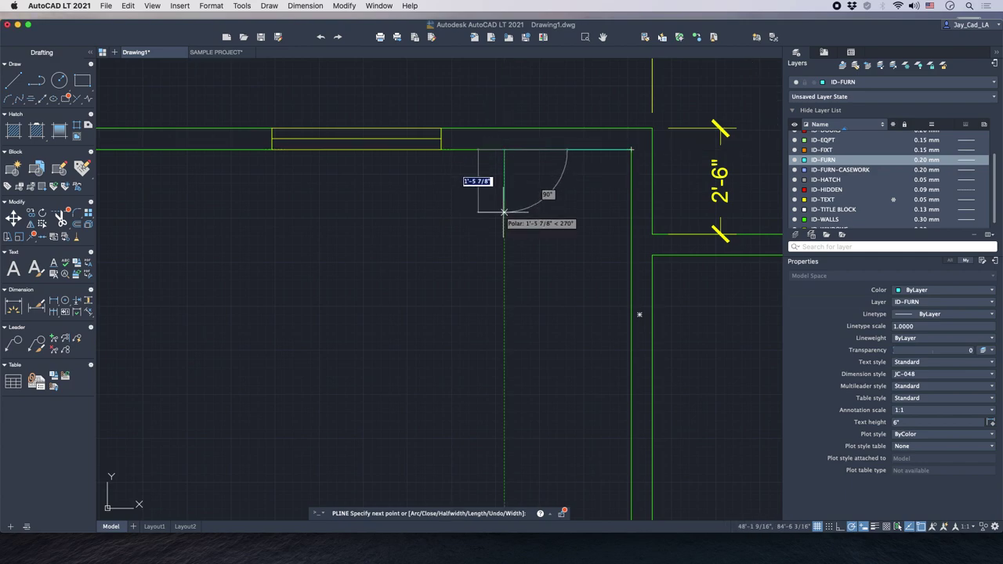
{"action": "type", "text": "u"}
{"action": "key", "text": "Return"}
{"action": "type", "text": "42"}
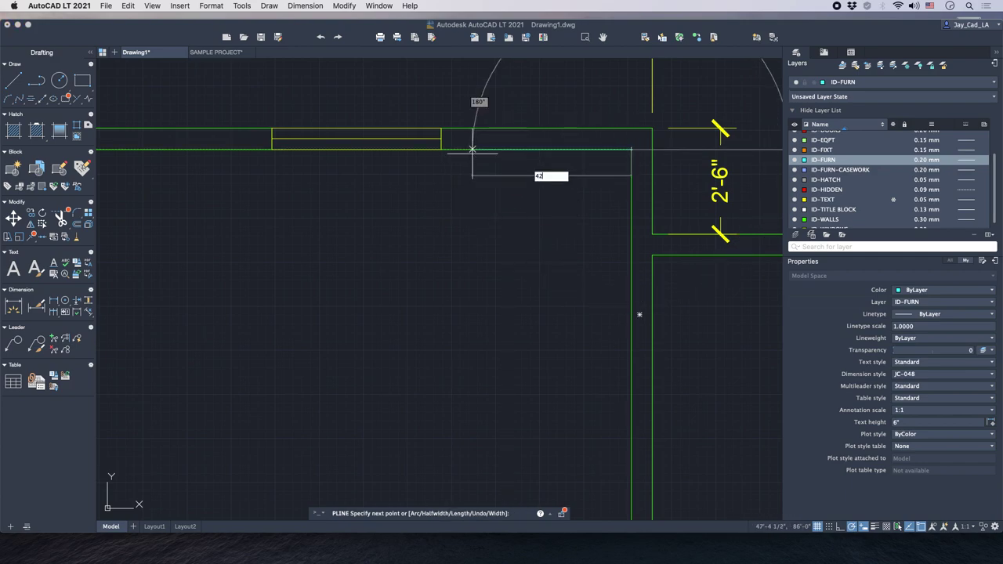
{"action": "key", "text": "Return"}
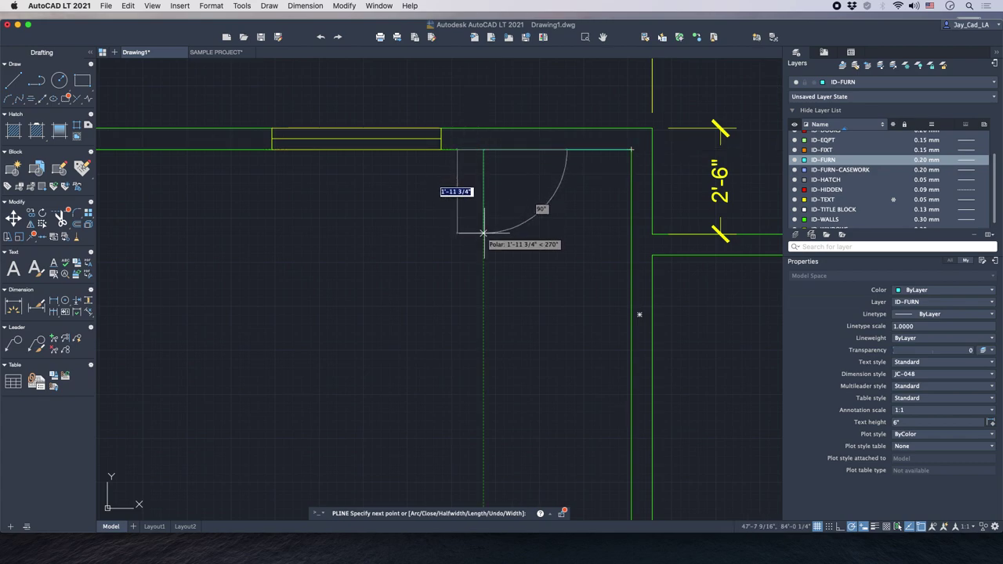
{"action": "type", "text": "24"}
{"action": "key", "text": "Return"}
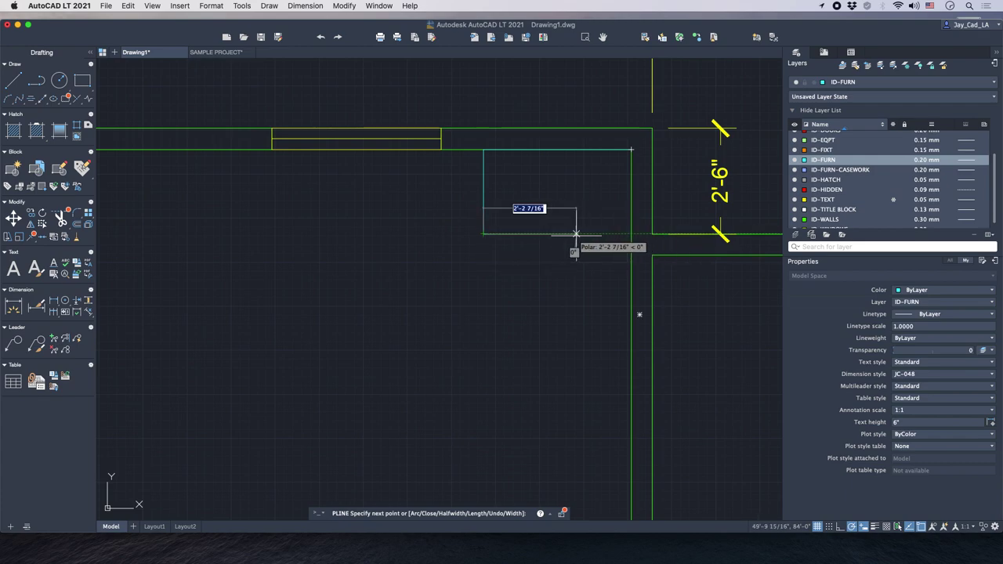
{"action": "type", "text": "1/"}
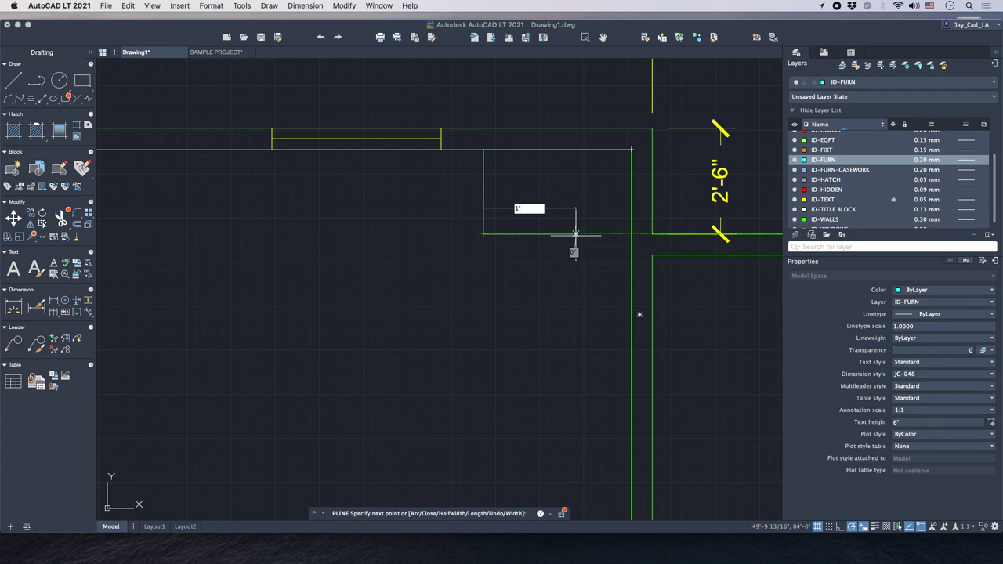
{"action": "type", "text": "8"}
{"action": "key", "text": "Return"}
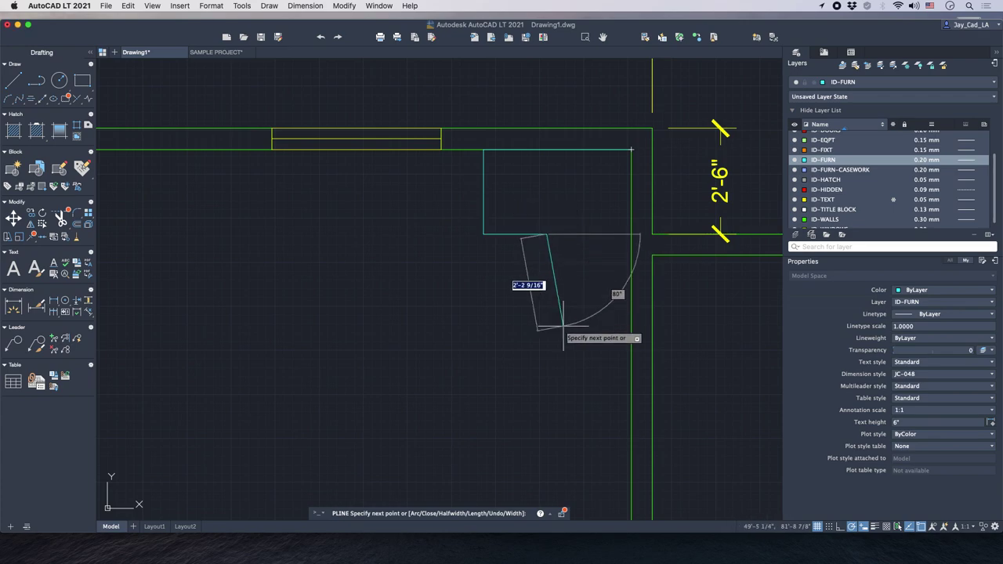
Complete the L-shaped outline with 36-inch down and 24-inch right edges.
{"action": "scroll", "coordinate": [546, 336], "scroll_direction": "down", "scroll_amount": 4}
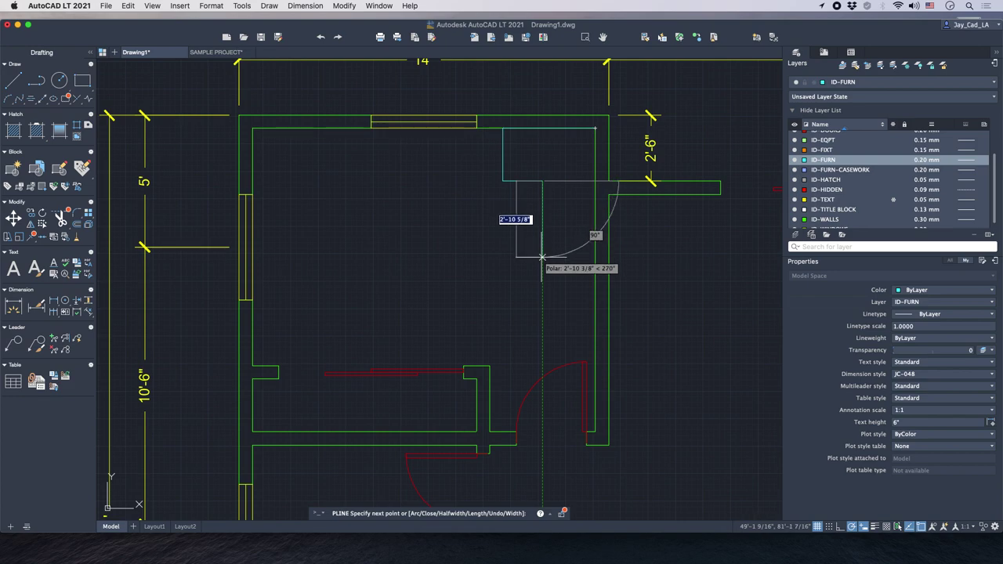
{"action": "type", "text": "36"}
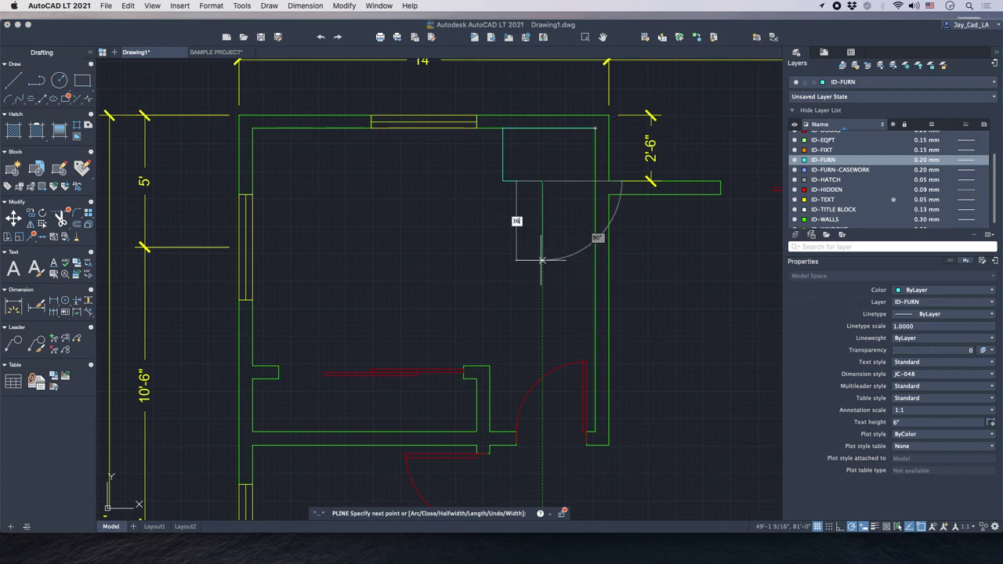
{"action": "key", "text": "Return"}
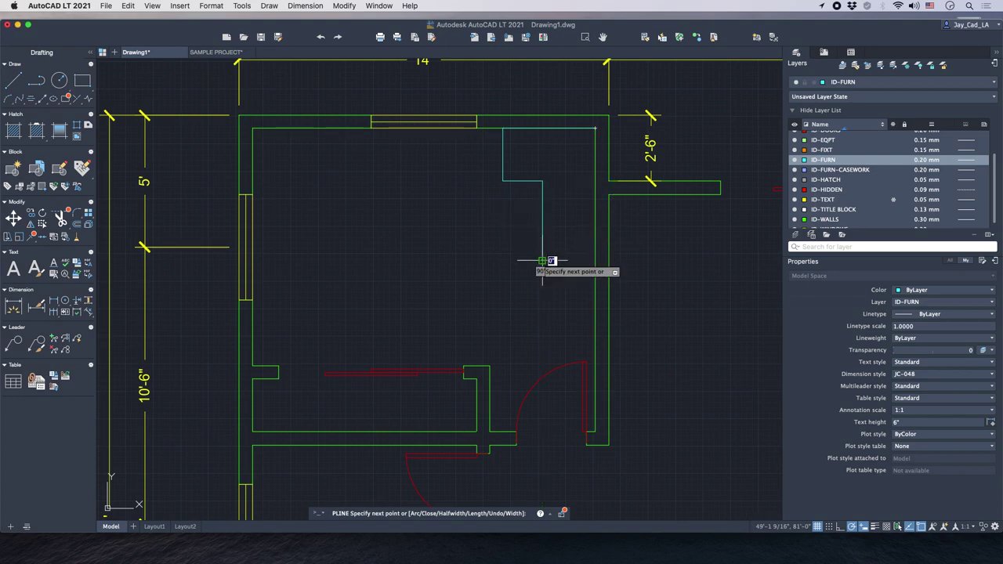
{"action": "type", "text": "24"}
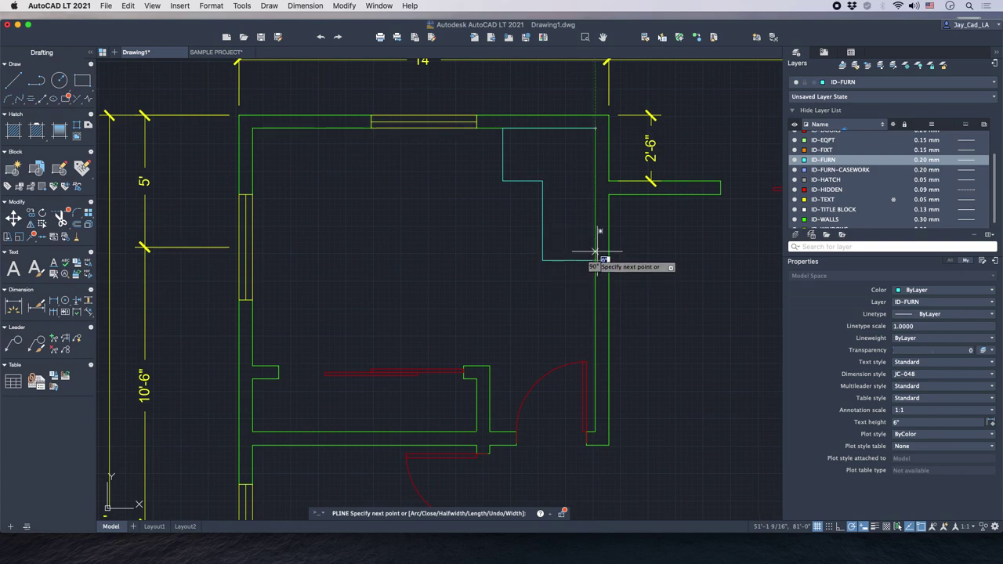
{"action": "key", "text": "Return"}
{"action": "scroll", "coordinate": [593, 266], "scroll_direction": "up", "scroll_amount": 2}
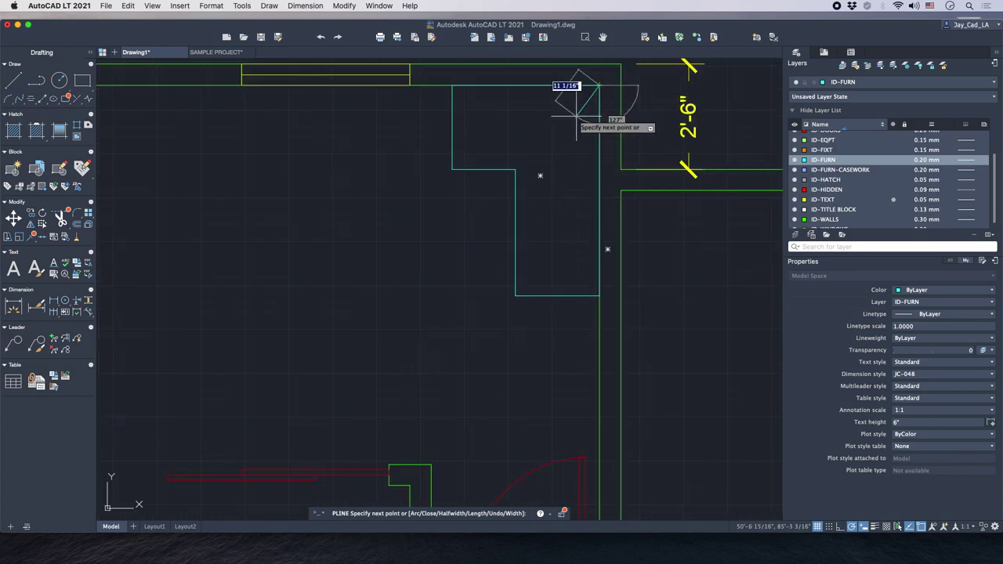
{"action": "scroll", "coordinate": [579, 176], "scroll_direction": "down", "scroll_amount": 3}
{"action": "key", "text": "Return"}
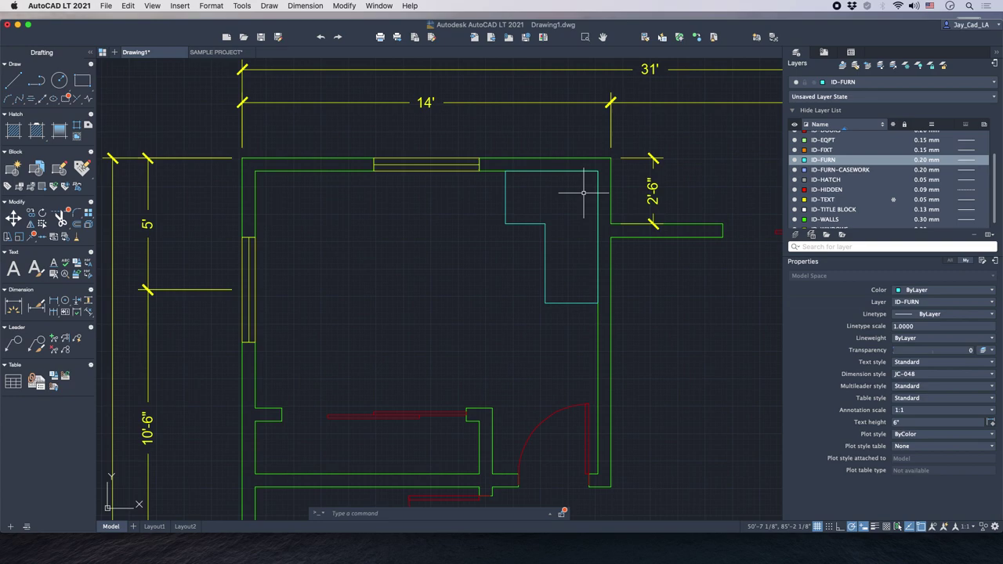
{"action": "middle_click_drag", "start_coordinate": [505, 229], "coordinate": [521, 218]}
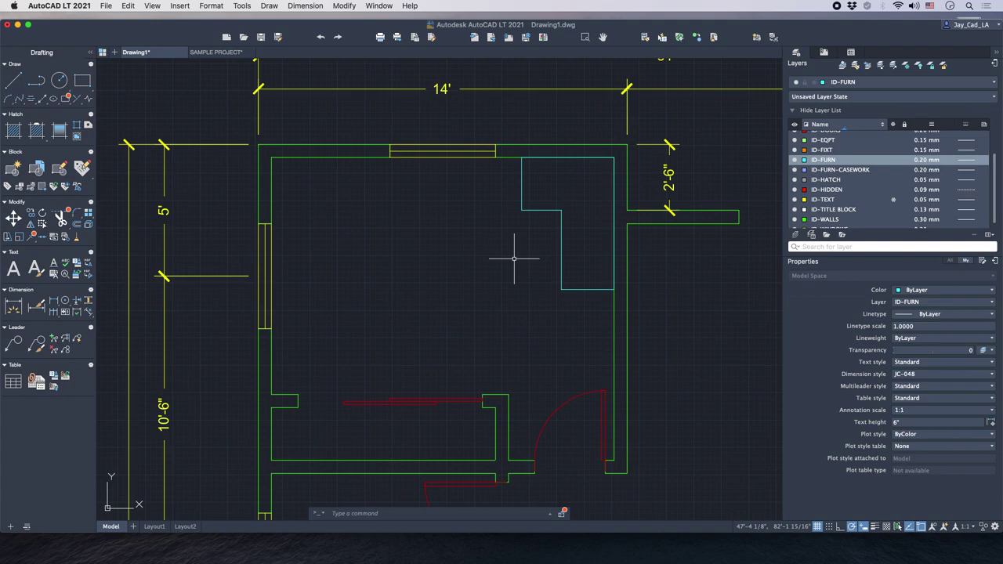
In the Blocks palette Libraries, switch to JC-SEATING and right-click the FURN-CHAIR-25 armchair block.
{"action": "left_click", "coordinate": [851, 52]}
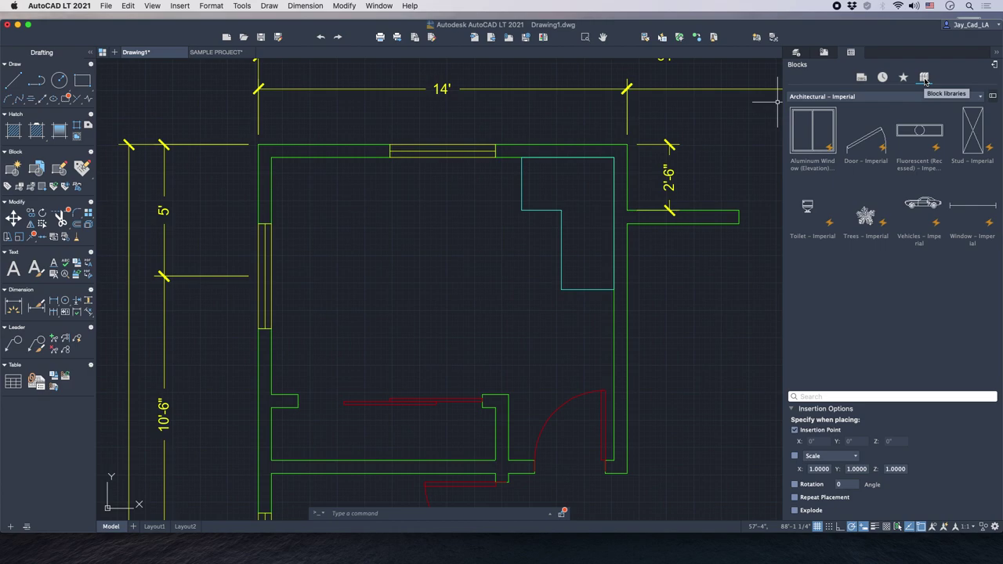
{"action": "left_click", "coordinate": [924, 78]}
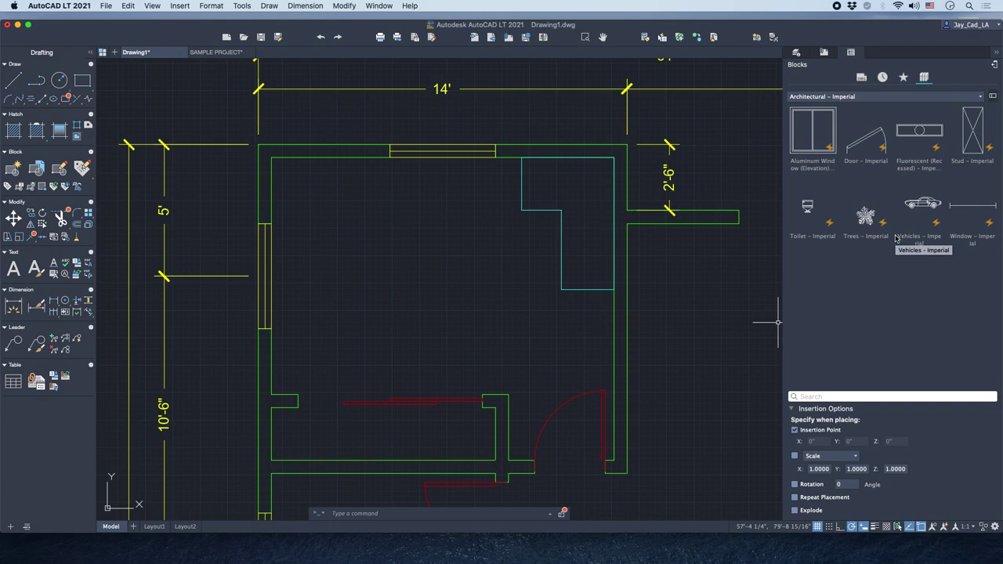
{"action": "left_click", "coordinate": [857, 98]}
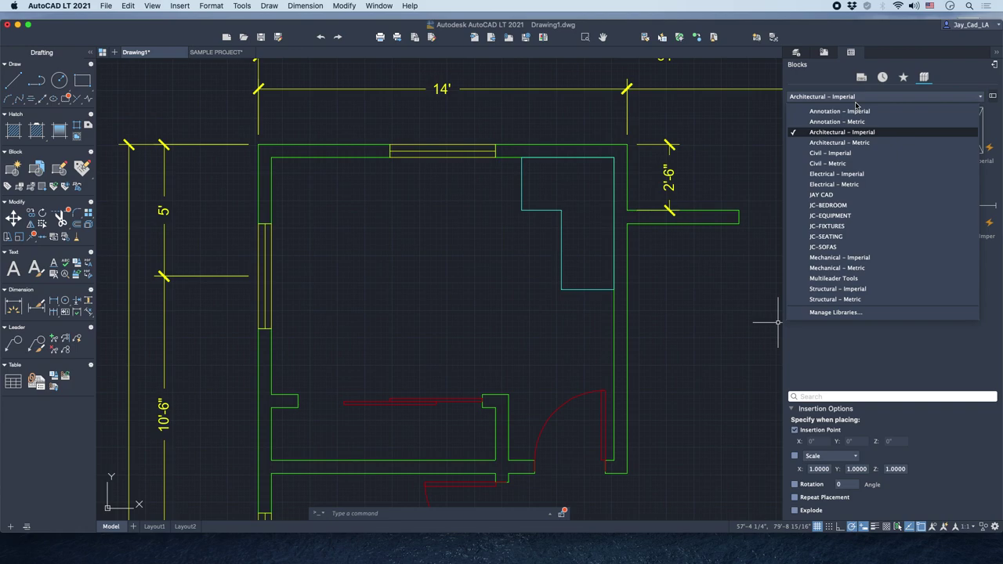
{"action": "left_click", "coordinate": [856, 207]}
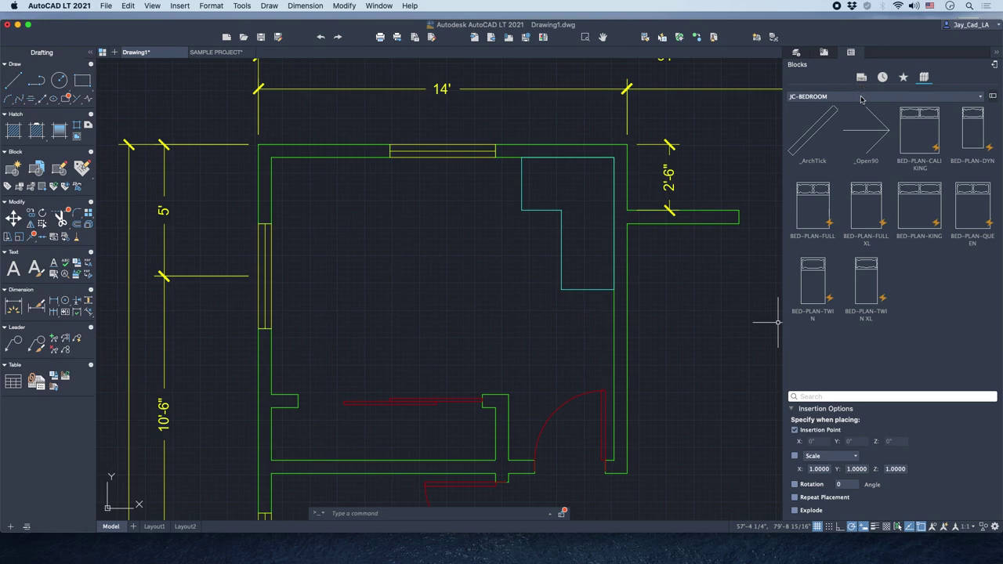
{"action": "left_click", "coordinate": [861, 97]}
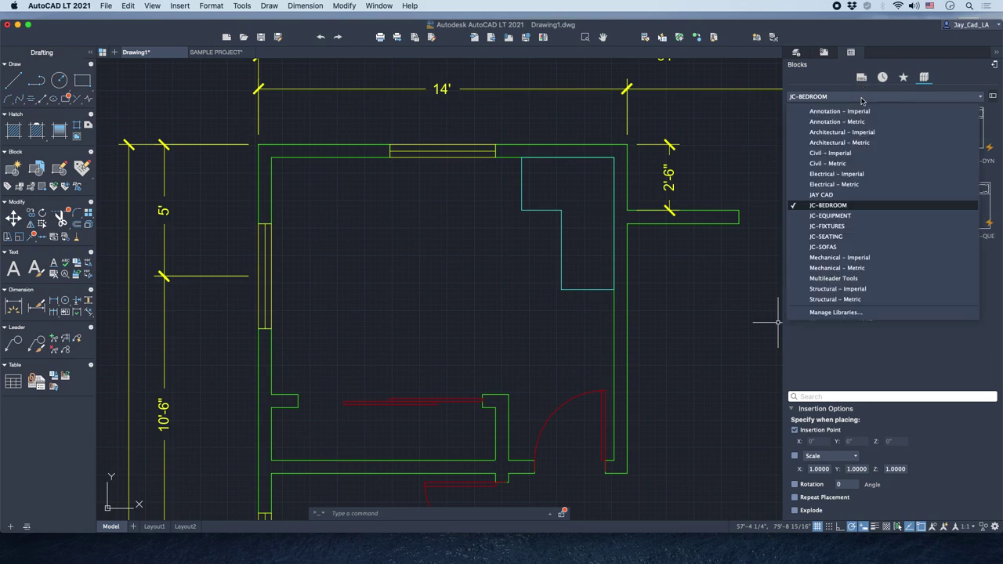
{"action": "left_click", "coordinate": [842, 238]}
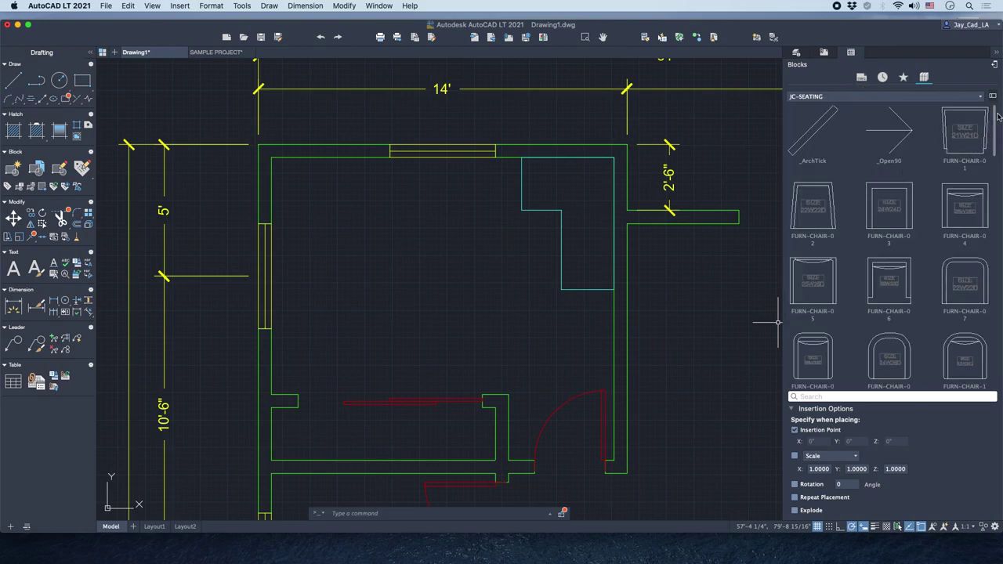
{"action": "left_click_drag", "start_coordinate": [997, 116], "coordinate": [997, 212]}
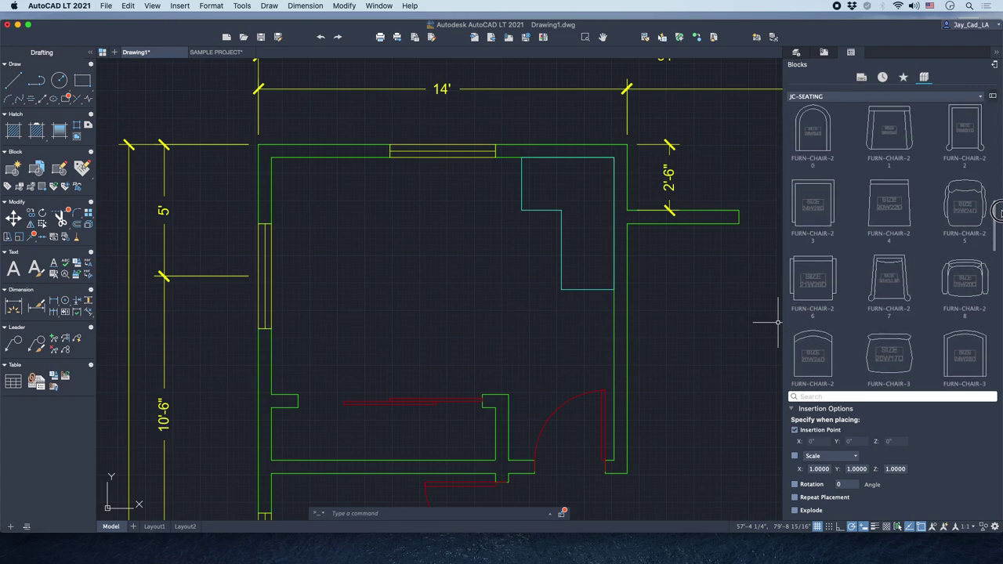
{"action": "left_click", "coordinate": [974, 213]}
{"action": "right_click", "coordinate": [964, 200]}
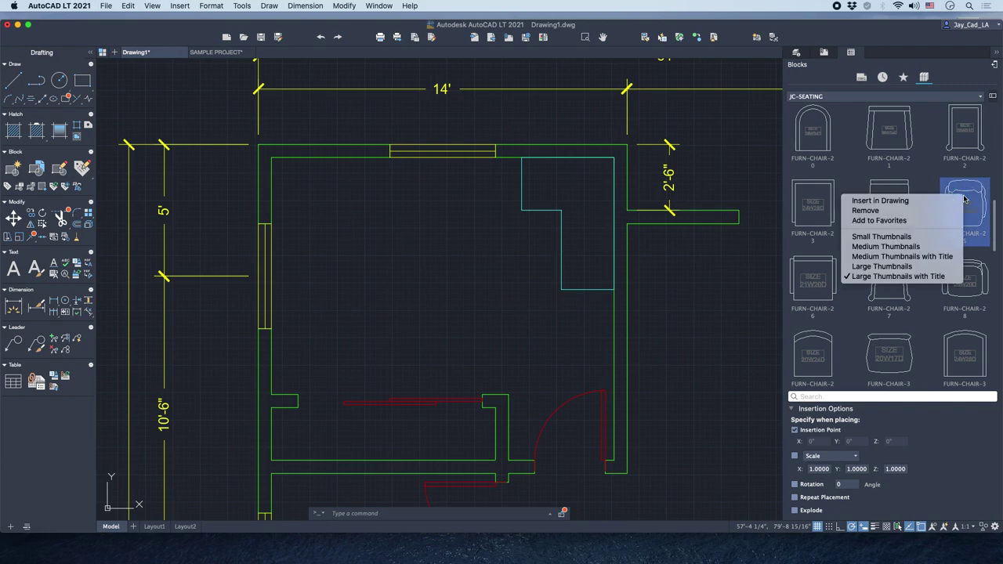
Insert the FURN-CHAIR-25 armchair at the closet wall corner and rotate it 90°.
{"action": "left_click", "coordinate": [949, 202]}
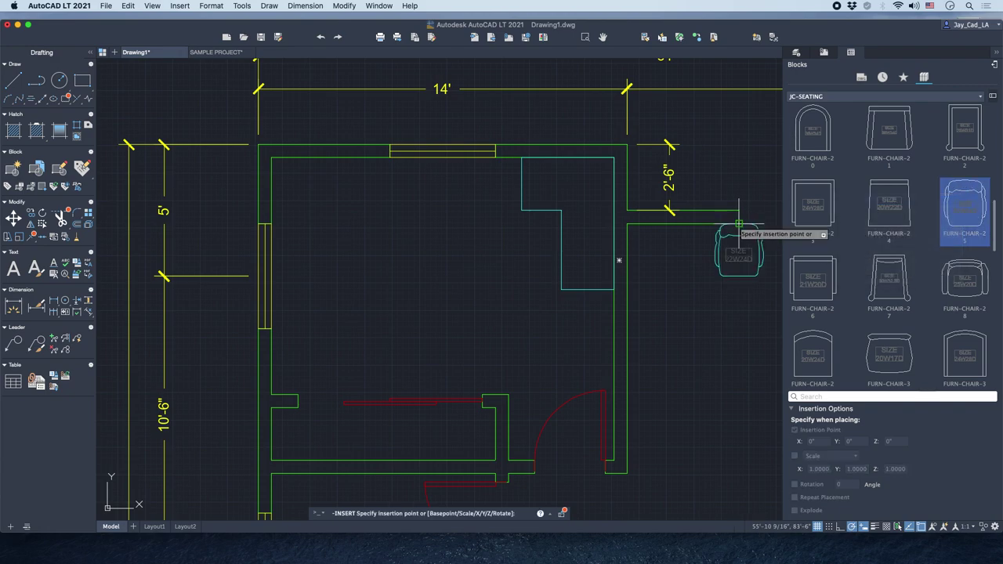
{"action": "left_click", "coordinate": [523, 225]}
{"action": "scroll", "coordinate": [523, 250], "scroll_direction": "up", "scroll_amount": 5}
{"action": "left_click", "coordinate": [562, 224]}
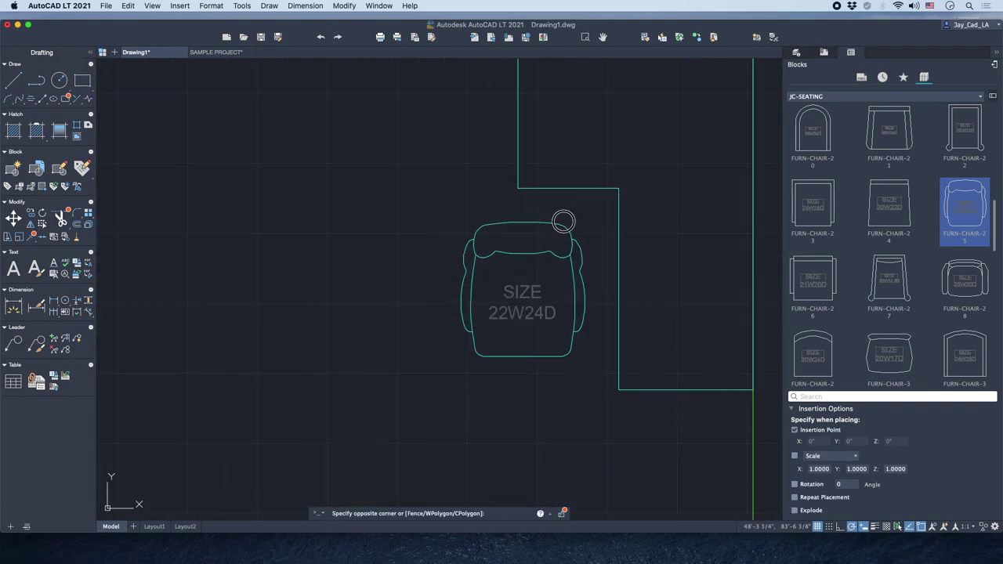
{"action": "left_click", "coordinate": [536, 256]}
{"action": "type", "text": "ro"}
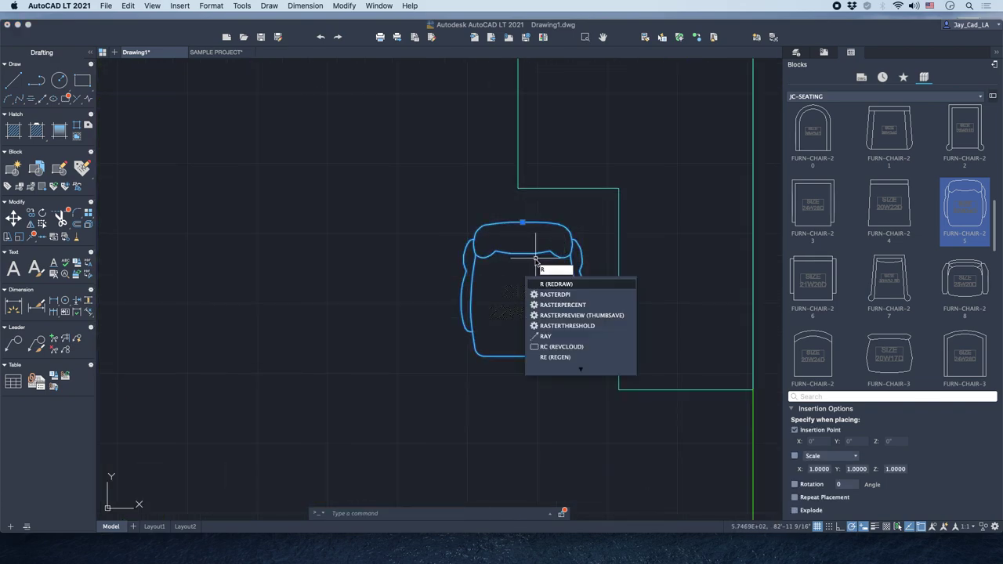
{"action": "key", "text": "Return"}
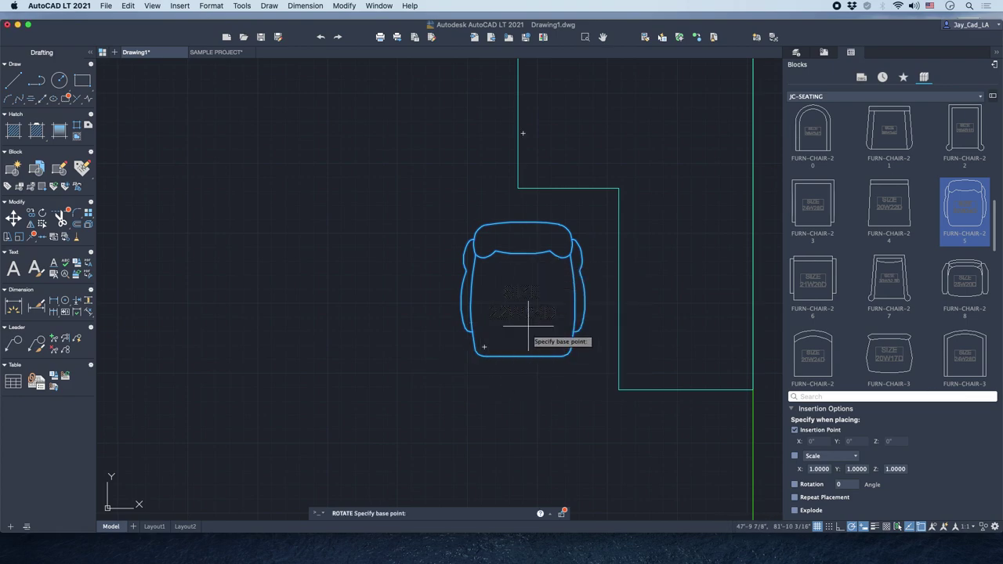
{"action": "left_click", "coordinate": [523, 282]}
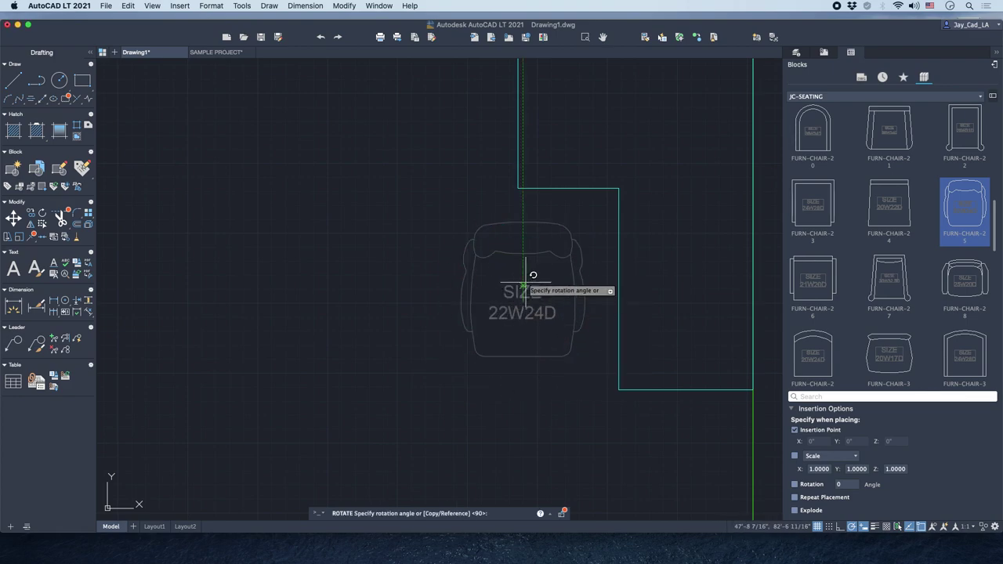
{"action": "left_click", "coordinate": [527, 203]}
Move the rotated armchair slightly into its final position beside the desk.
{"action": "left_click", "coordinate": [580, 226]}
{"action": "left_click", "coordinate": [567, 255]}
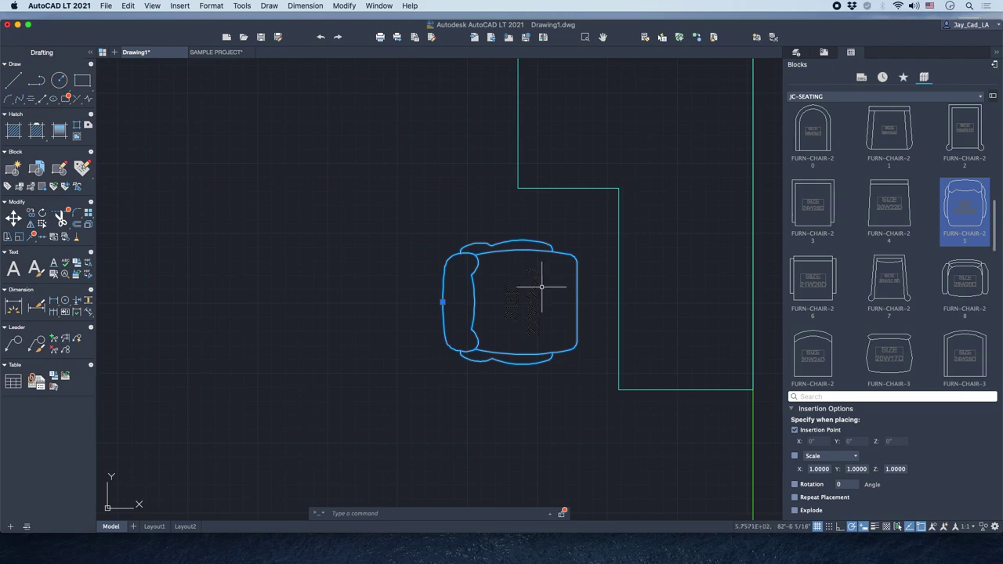
{"action": "scroll", "coordinate": [525, 374], "scroll_direction": "down", "scroll_amount": 2}
{"action": "type", "text": "m"}
{"action": "key", "text": "Return"}
{"action": "left_click", "coordinate": [530, 383]}
{"action": "left_click", "coordinate": [533, 390]}
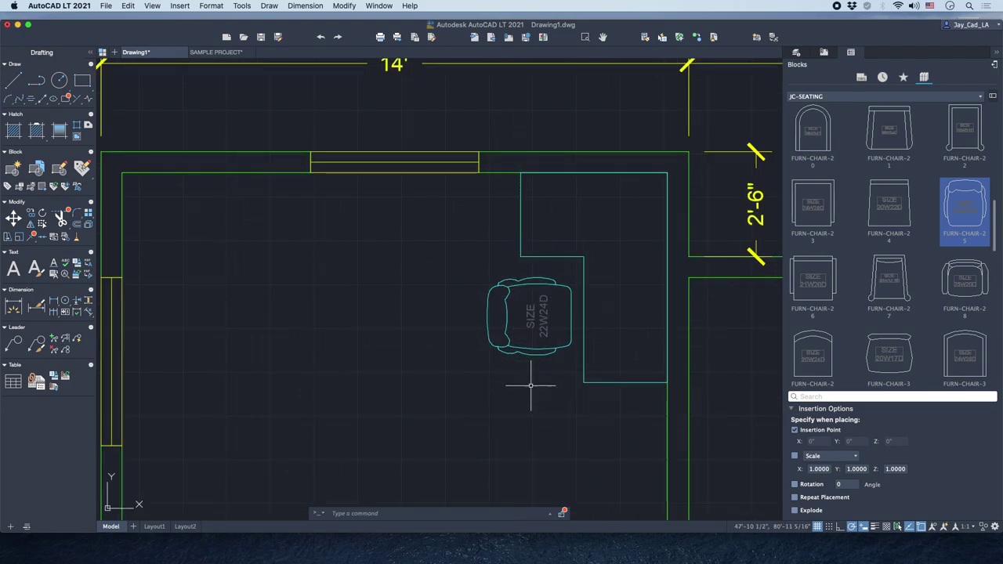
{"action": "scroll", "coordinate": [502, 369], "scroll_direction": "down", "scroll_amount": 4}
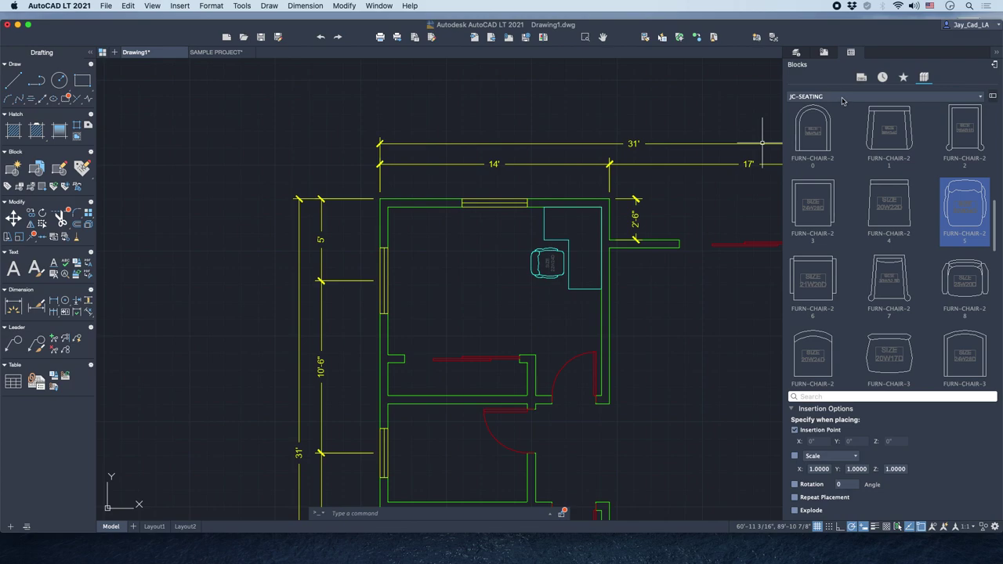
Switch the Blocks palette to the JC-BEDROOM library and select the BED-PLAN-DYN block.
{"action": "left_click", "coordinate": [843, 99]}
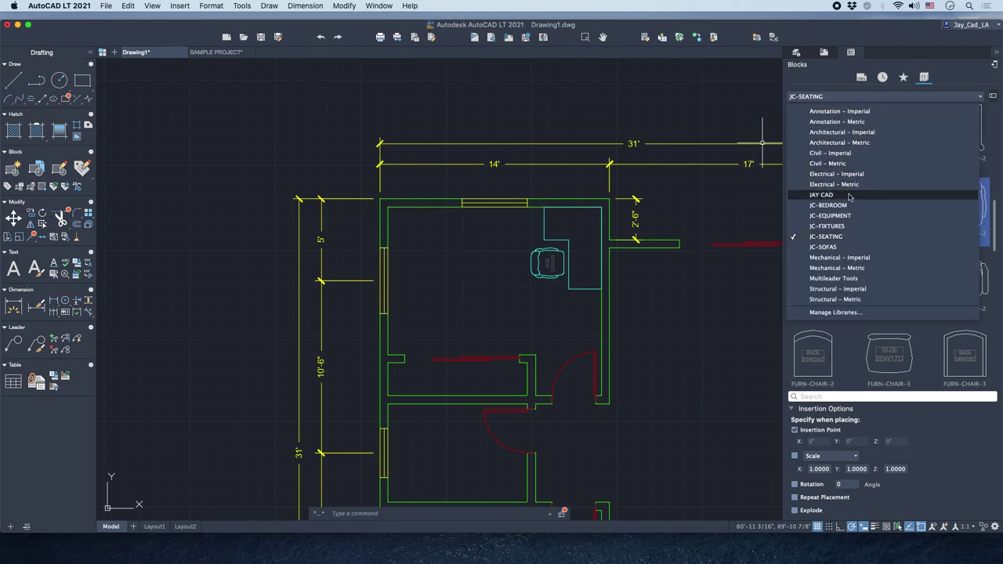
{"action": "left_click", "coordinate": [830, 205]}
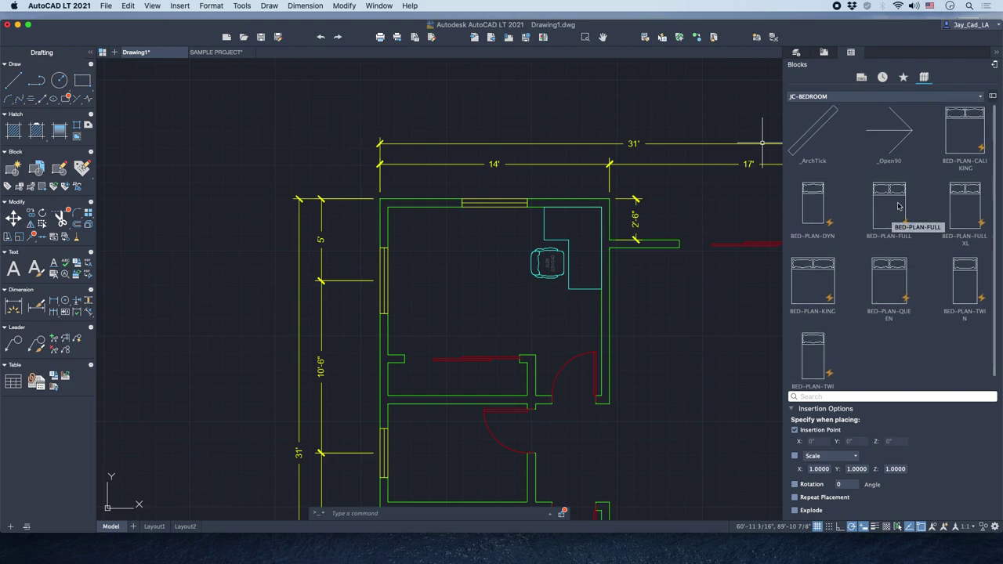
{"action": "scroll", "coordinate": [930, 184], "scroll_direction": "down", "scroll_amount": 1}
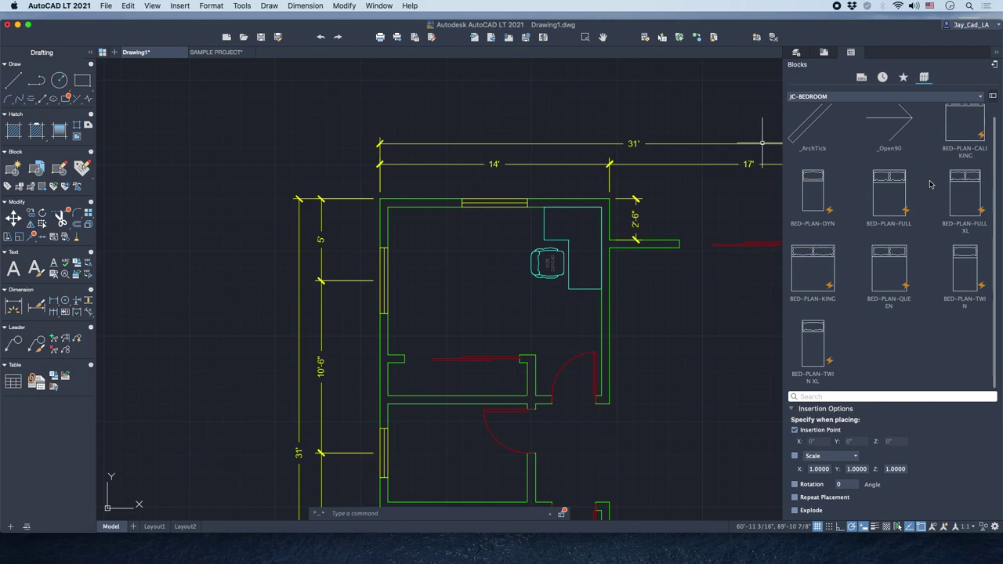
{"action": "scroll", "coordinate": [929, 185], "scroll_direction": "up", "scroll_amount": 2}
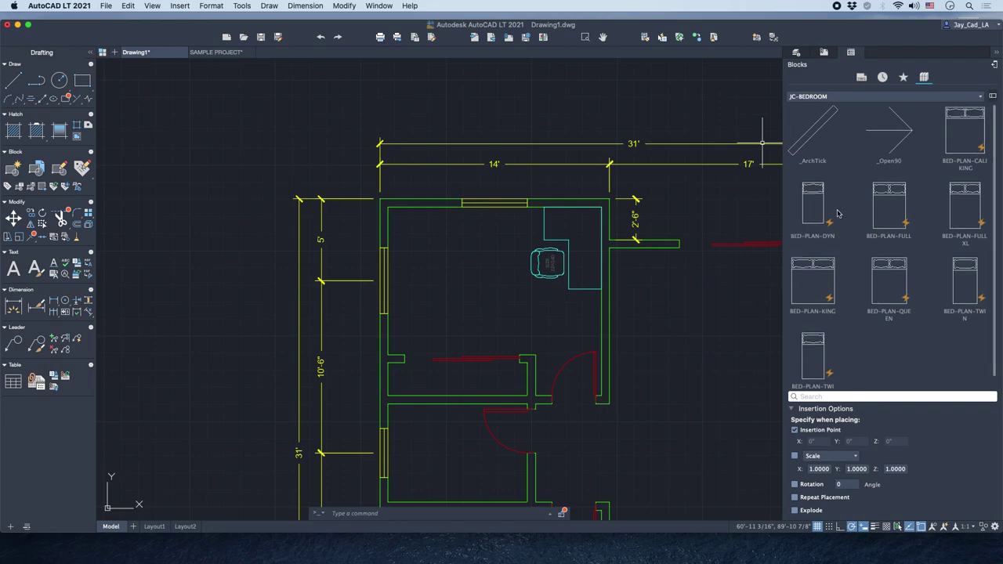
{"action": "left_click", "coordinate": [816, 198]}
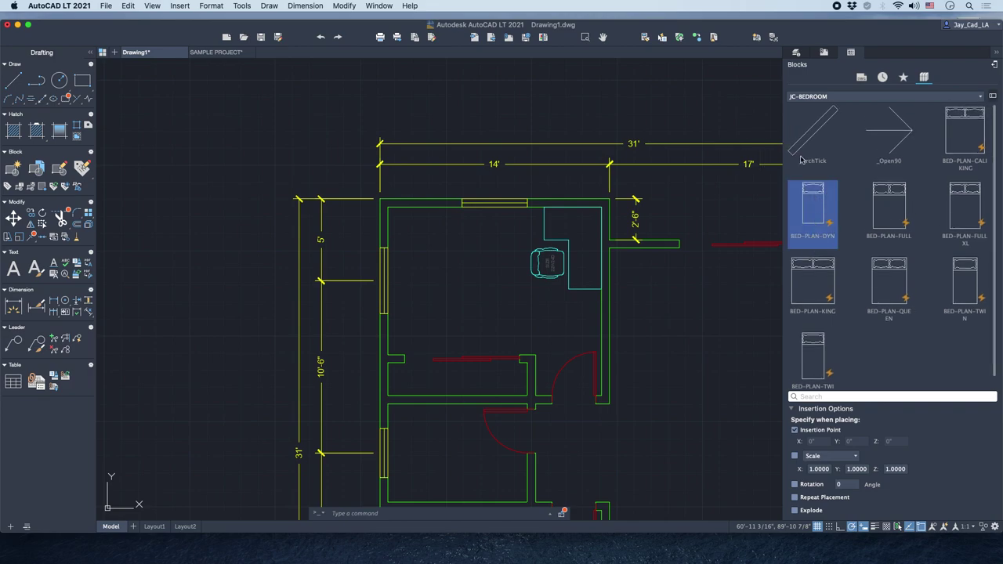
Insert the BED-PLAN-DYN bed into the upper bedroom near the top wall.
{"action": "right_click", "coordinate": [818, 193]}
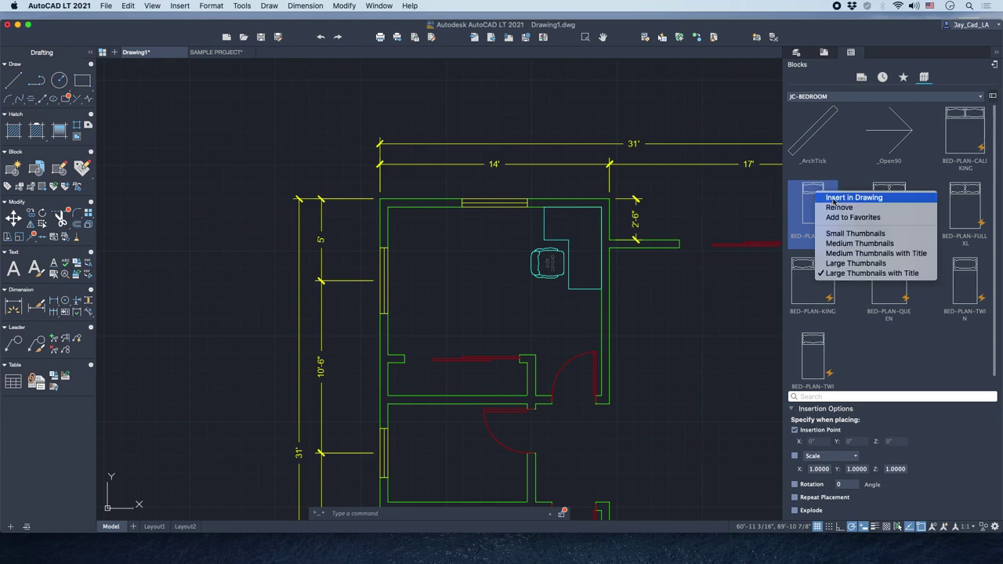
{"action": "left_click", "coordinate": [833, 199]}
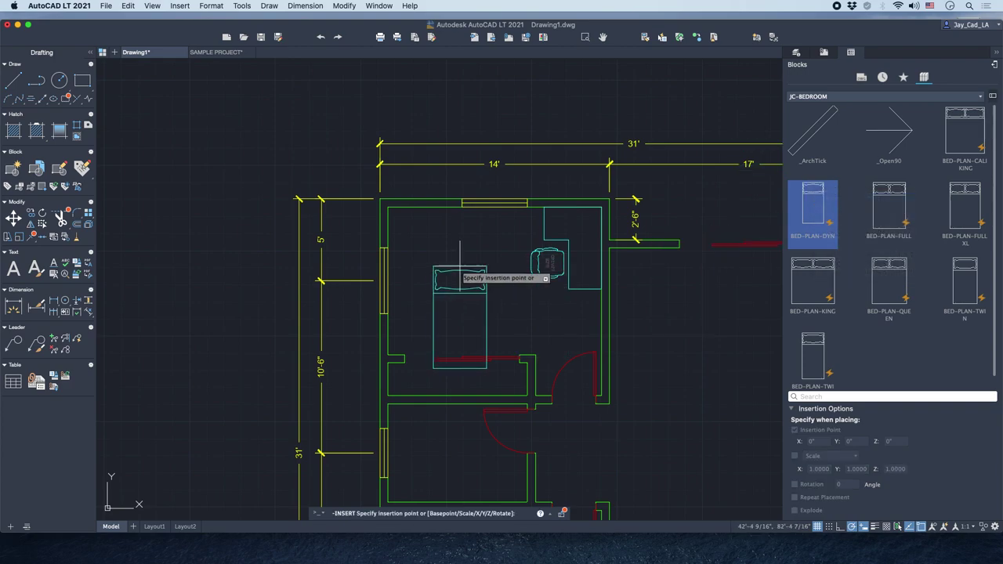
{"action": "scroll", "coordinate": [462, 271], "scroll_direction": "up", "scroll_amount": 2}
{"action": "left_click", "coordinate": [447, 228]}
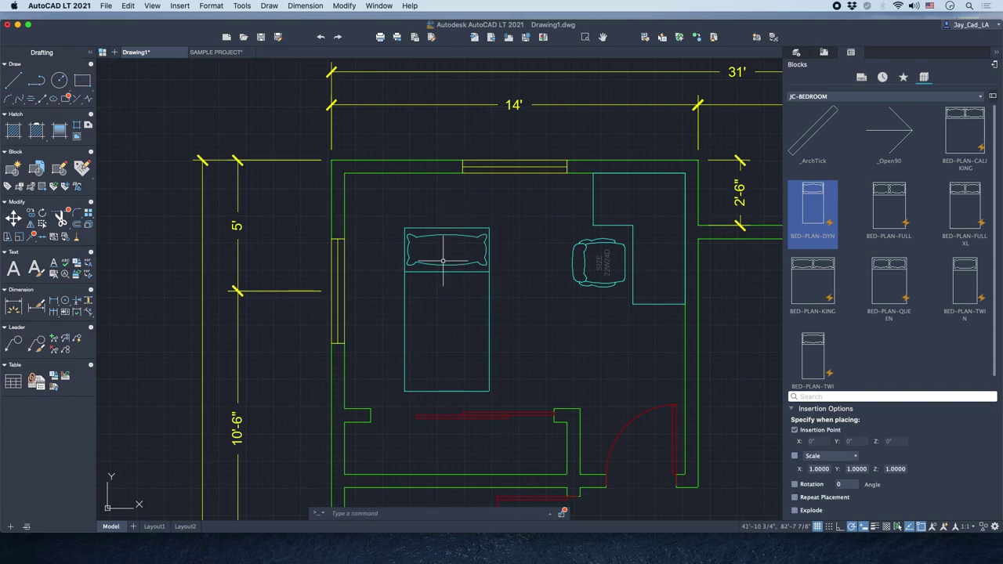
{"action": "scroll", "coordinate": [454, 222], "scroll_direction": "up", "scroll_amount": 2}
{"action": "middle_click_drag", "start_coordinate": [459, 242], "coordinate": [445, 240]}
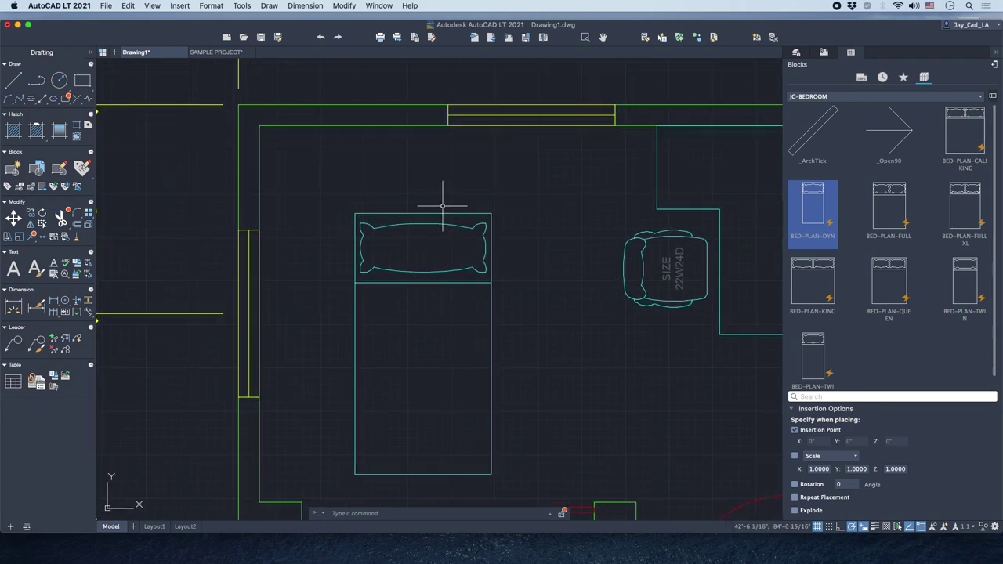
{"action": "scroll", "coordinate": [443, 206], "scroll_direction": "down", "scroll_amount": 2}
Select the bedroom door swing and reframe the view around the bed.
{"action": "left_click", "coordinate": [614, 398]}
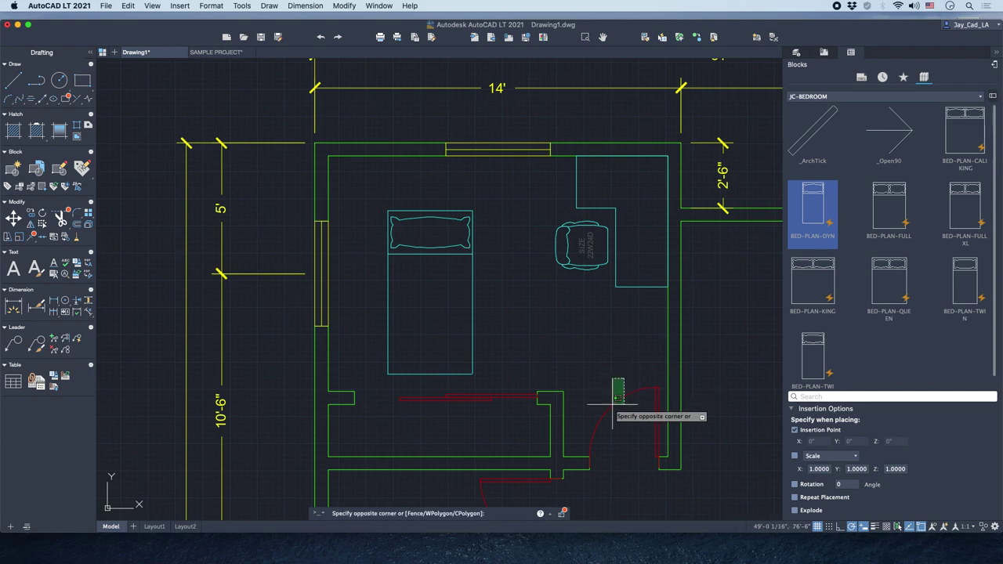
{"action": "left_click", "coordinate": [599, 426]}
{"action": "scroll", "coordinate": [588, 461], "scroll_direction": "up", "scroll_amount": 2}
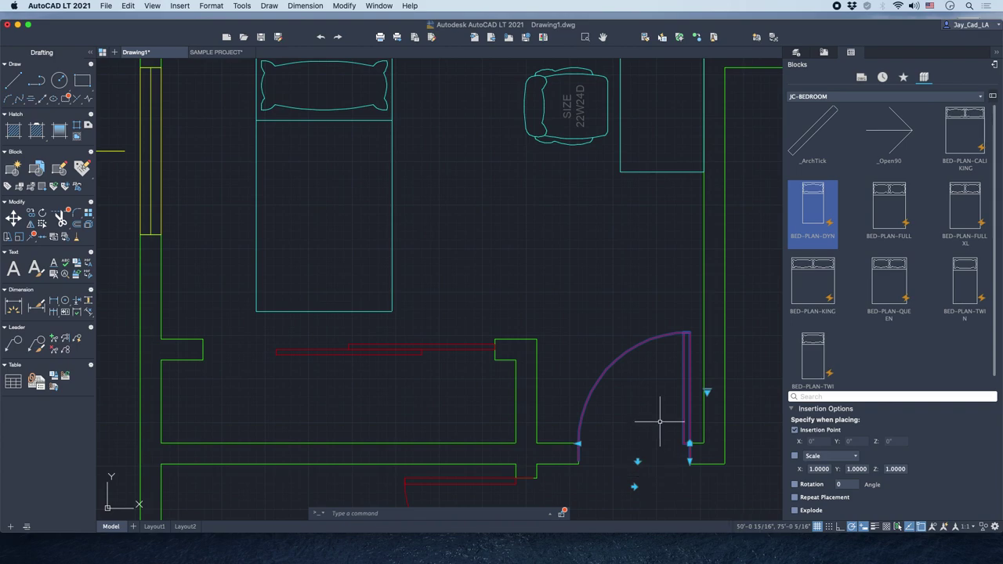
{"action": "scroll", "coordinate": [657, 402], "scroll_direction": "down", "scroll_amount": 2}
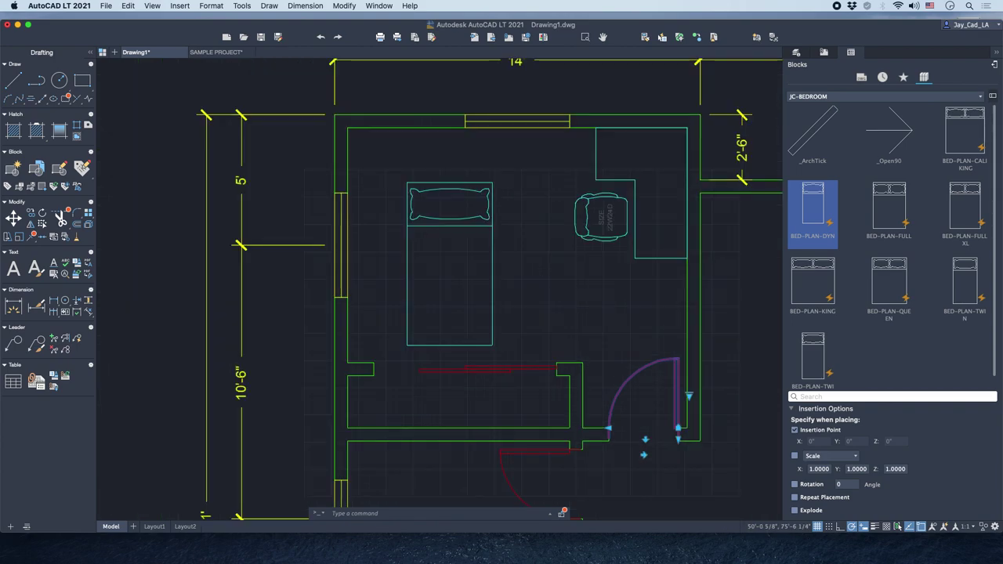
{"action": "scroll", "coordinate": [666, 368], "scroll_direction": "up", "scroll_amount": 2}
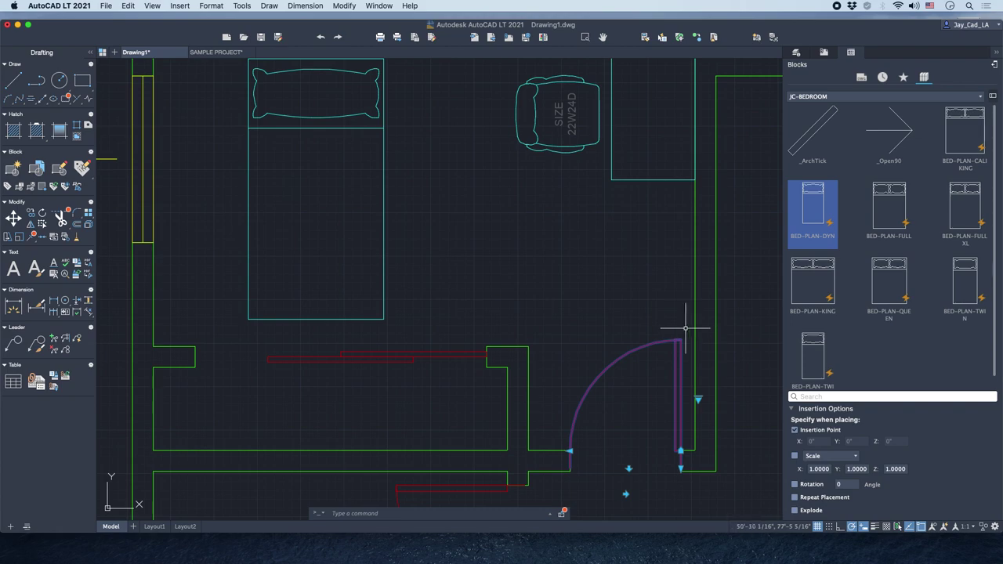
{"action": "scroll", "coordinate": [493, 315], "scroll_direction": "down", "scroll_amount": 2}
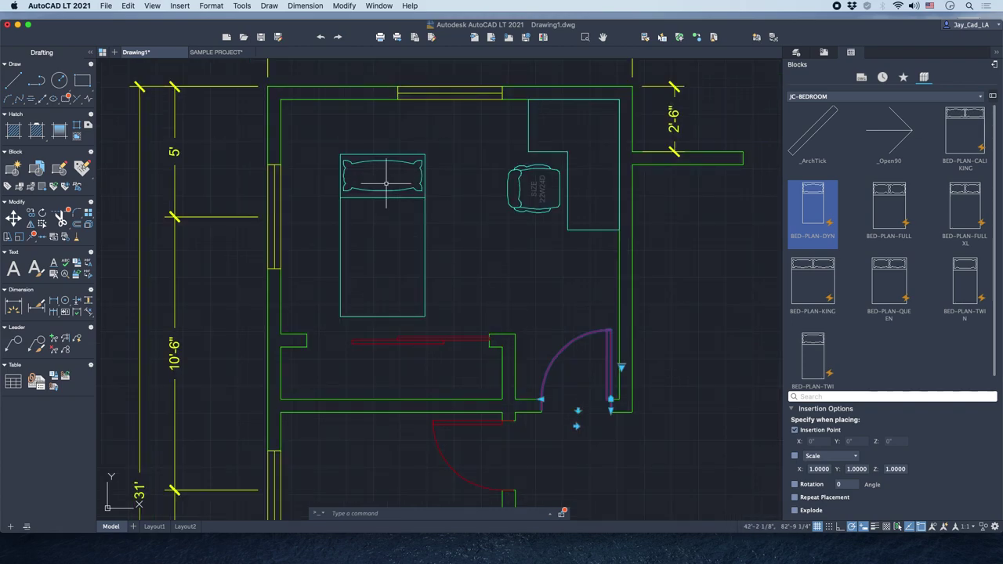
{"action": "scroll", "coordinate": [447, 213], "scroll_direction": "up", "scroll_amount": 3}
{"action": "middle_click_drag", "start_coordinate": [437, 248], "coordinate": [460, 181]}
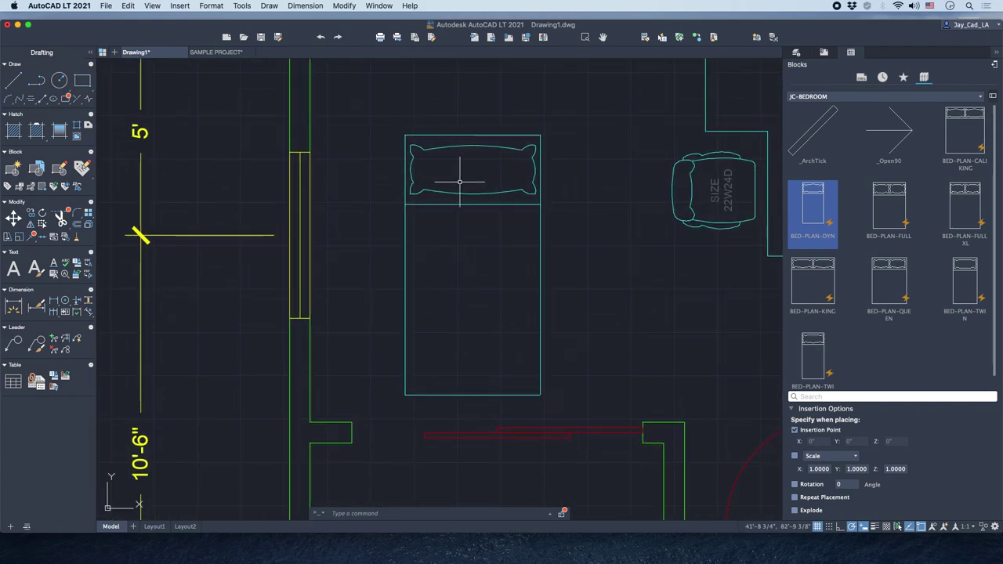
{"action": "middle_click_drag", "start_coordinate": [505, 147], "coordinate": [490, 168]}
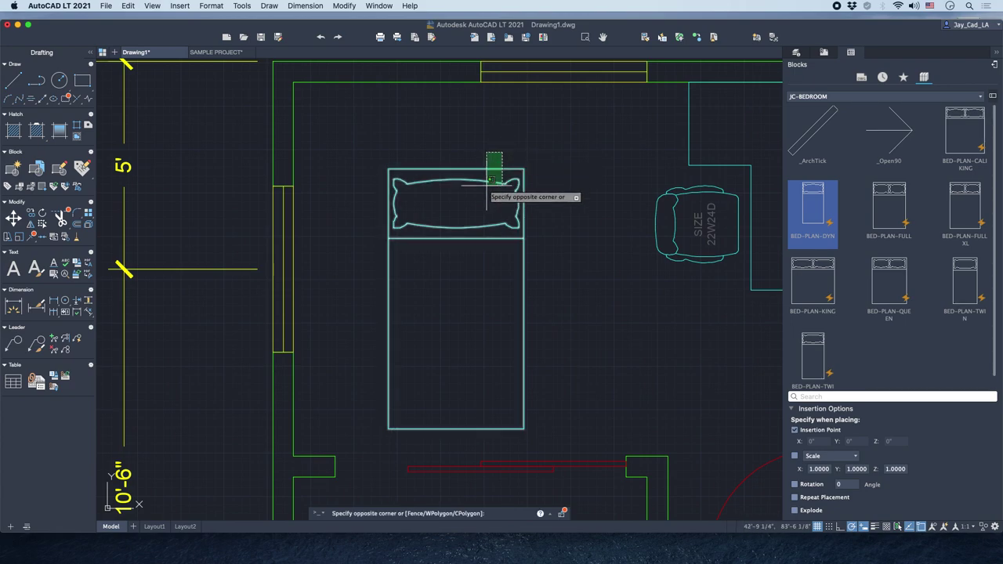
Change the bed's size from its lookup list to QUEEN.
{"action": "left_click", "coordinate": [471, 192]}
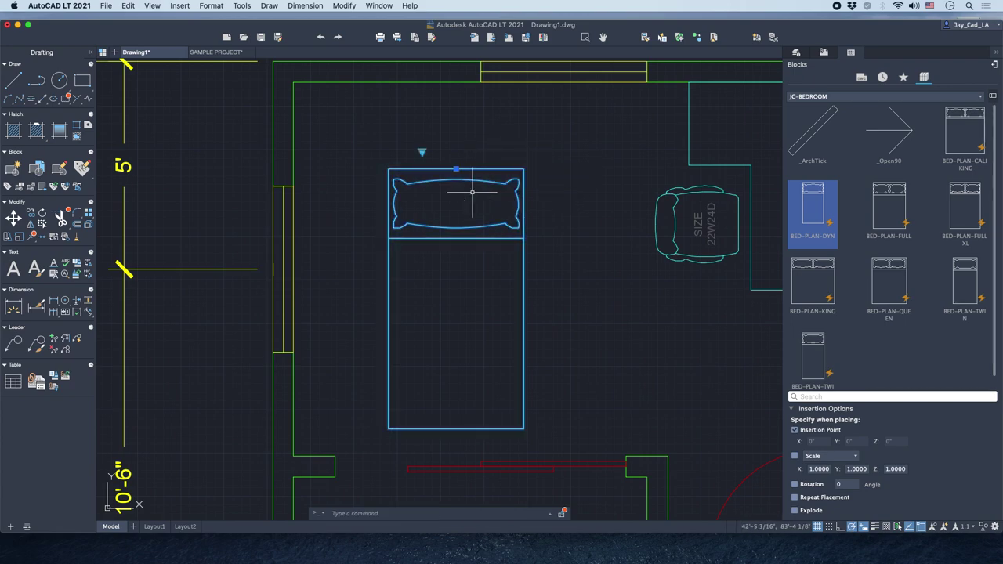
{"action": "left_click", "coordinate": [421, 152]}
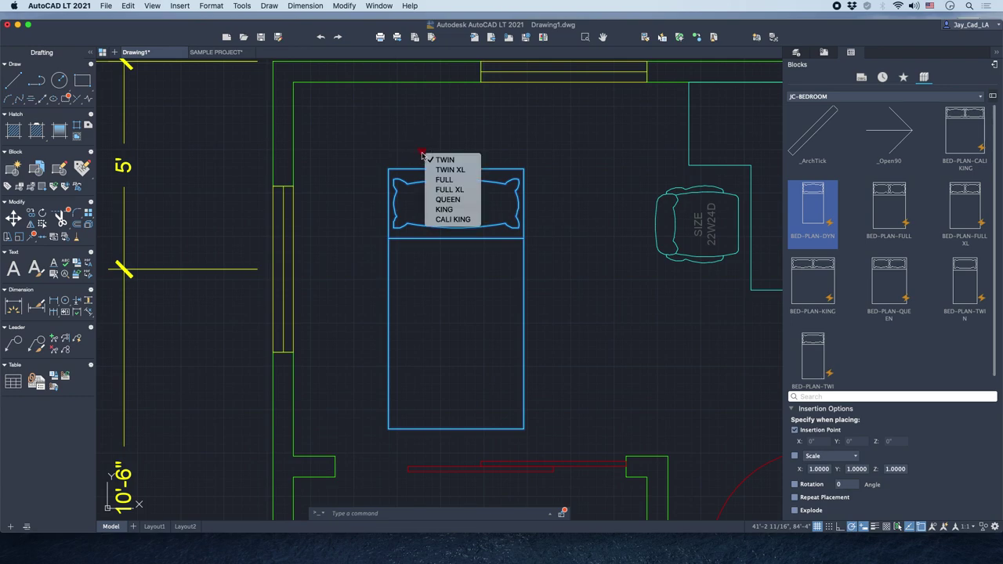
{"action": "left_click", "coordinate": [463, 201]}
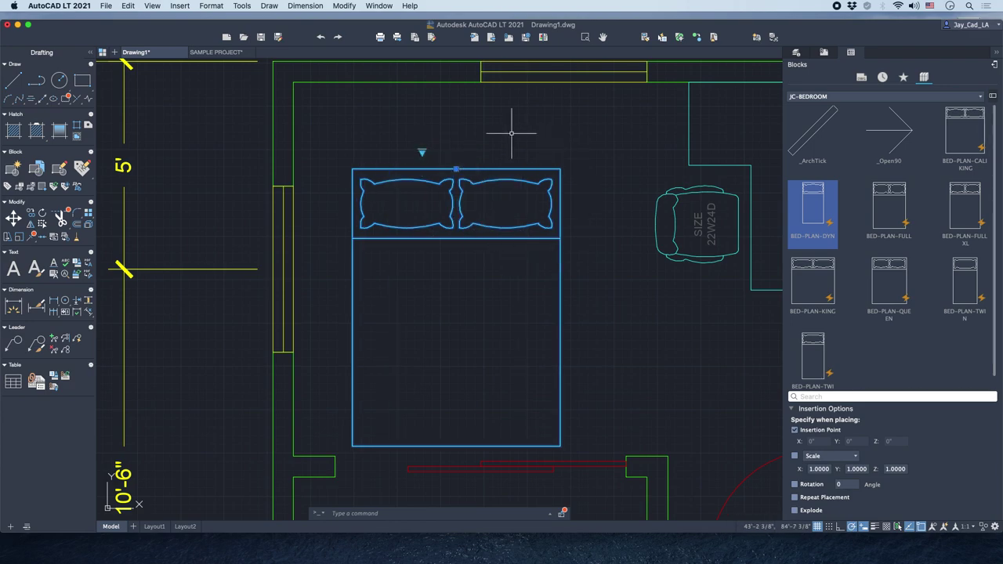
{"action": "scroll", "coordinate": [517, 250], "scroll_direction": "down", "scroll_amount": 3}
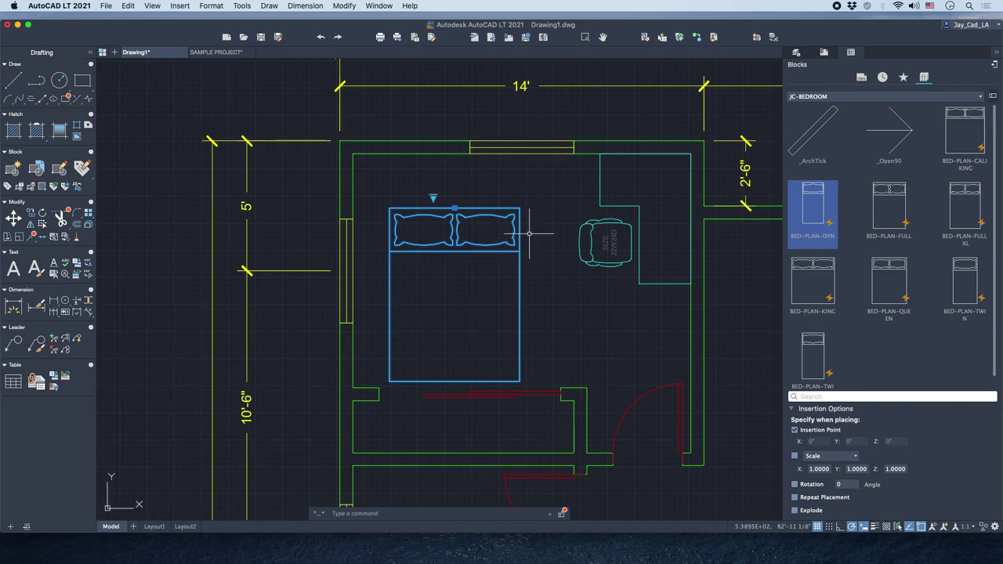
Rotate the queen bed 90° with ROT.
{"action": "type", "text": "RO"}
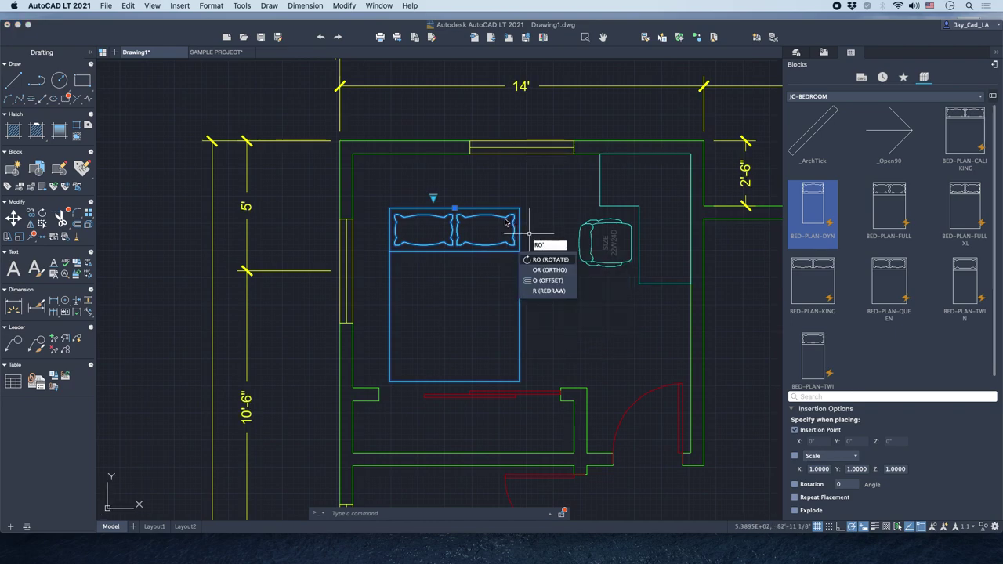
{"action": "type", "text": "T"}
{"action": "key", "text": "Return"}
{"action": "left_click", "coordinate": [454, 210]}
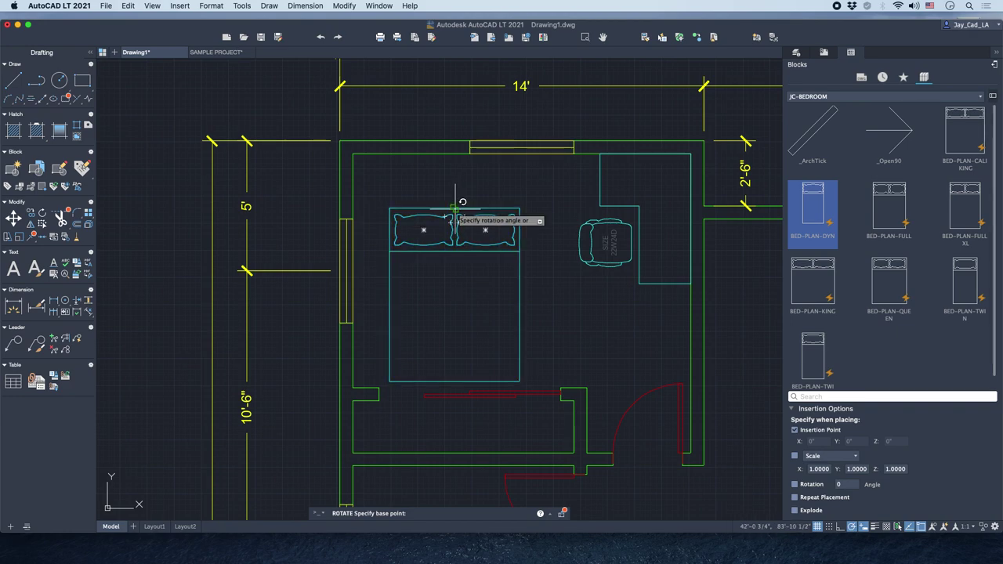
{"action": "left_click", "coordinate": [457, 188]}
Move the bed so its headboard rests against the bedroom's left wall.
{"action": "left_click", "coordinate": [507, 196]}
{"action": "left_click", "coordinate": [447, 224]}
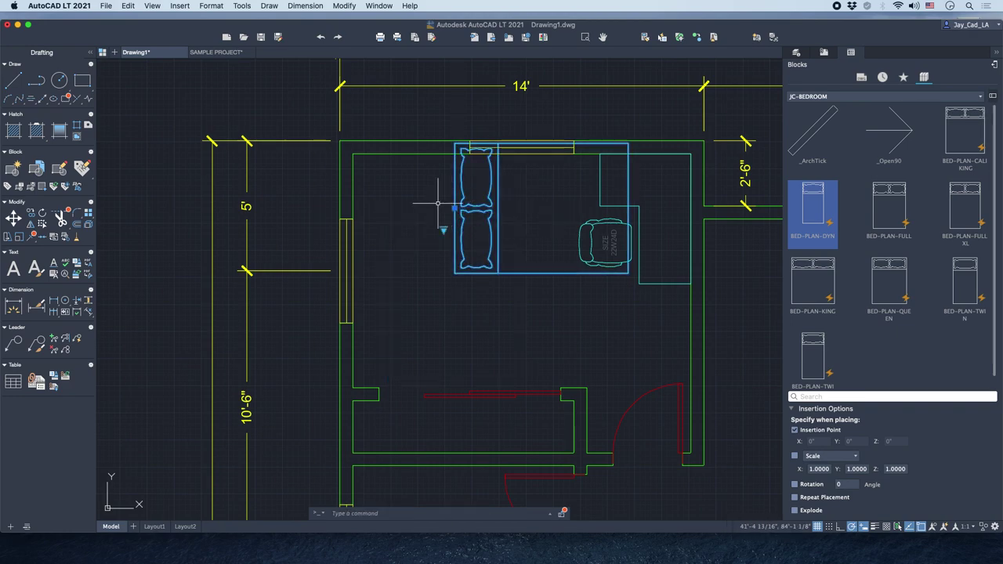
{"action": "type", "text": "m"}
{"action": "key", "text": "Return"}
{"action": "left_click", "coordinate": [458, 208]}
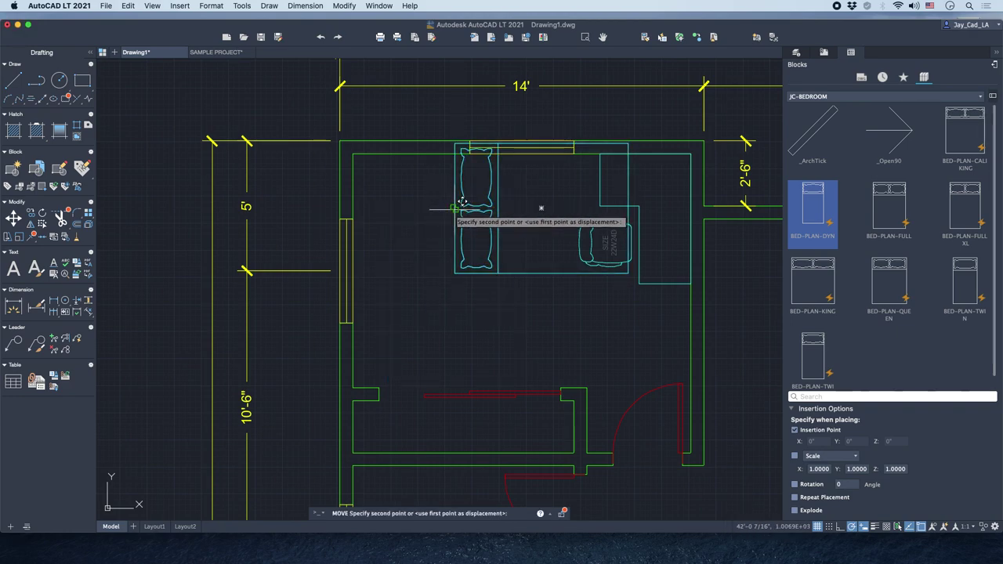
{"action": "left_click", "coordinate": [354, 268]}
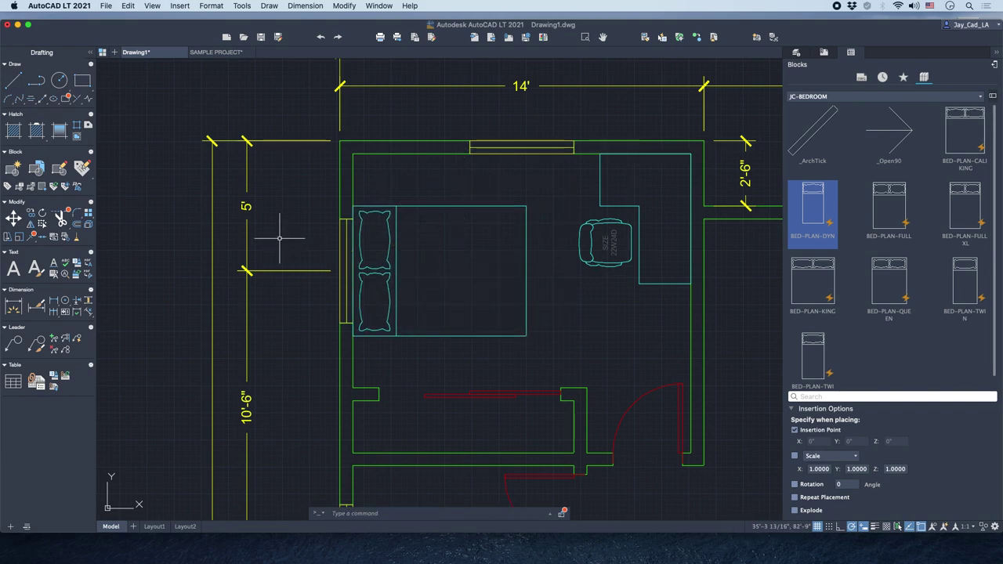
{"action": "scroll", "coordinate": [284, 217], "scroll_direction": "down", "scroll_amount": 3}
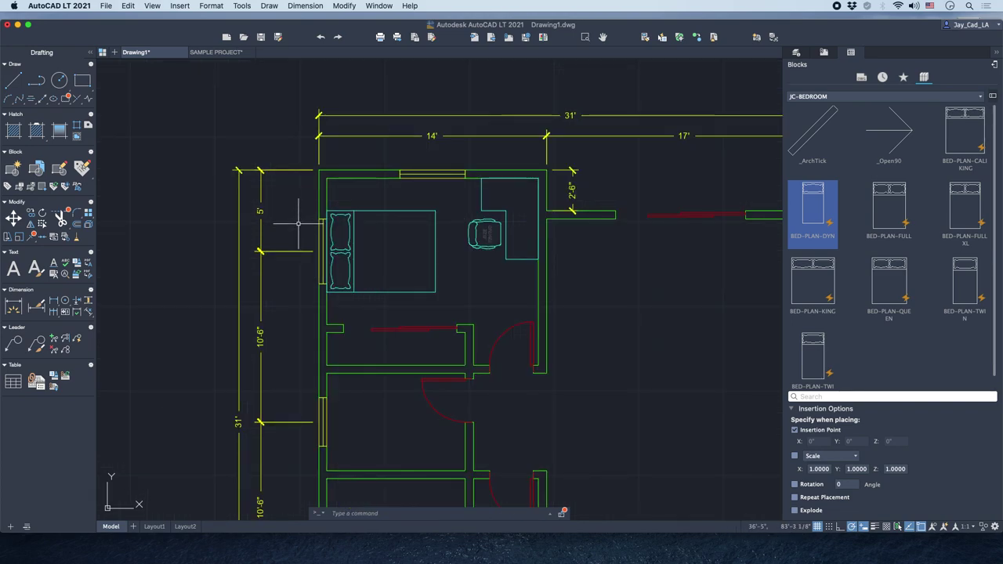
{"action": "scroll", "coordinate": [354, 162], "scroll_direction": "up", "scroll_amount": 4}
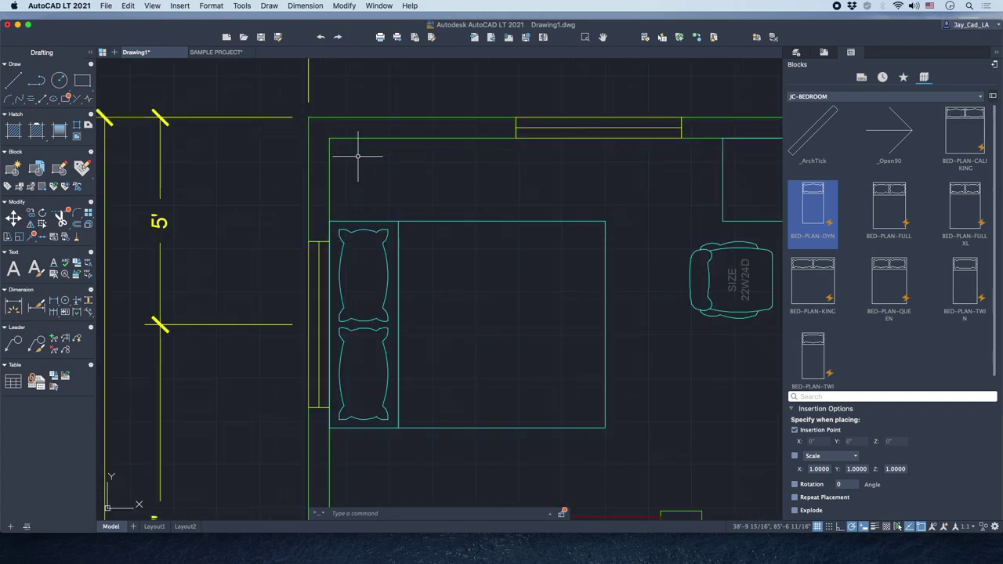
{"action": "middle_click_drag", "start_coordinate": [361, 157], "coordinate": [337, 231]}
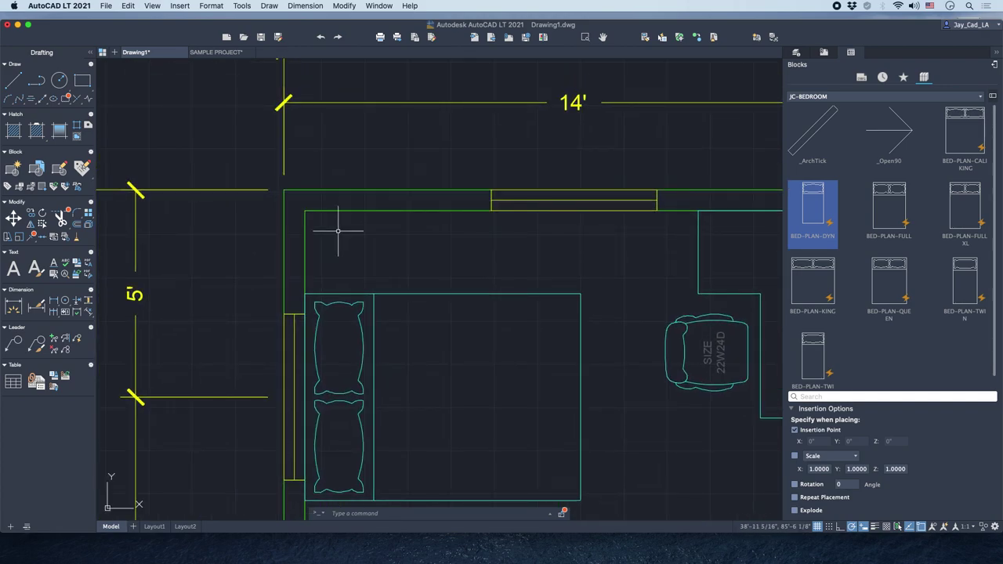
Draw a closed 12 x 12 inch square polyline above the bed for the nightstand.
{"action": "scroll", "coordinate": [337, 231], "scroll_direction": "up", "scroll_amount": 2}
{"action": "type", "text": "pl"}
{"action": "key", "text": "Return"}
{"action": "scroll", "coordinate": [329, 221], "scroll_direction": "up", "scroll_amount": 2}
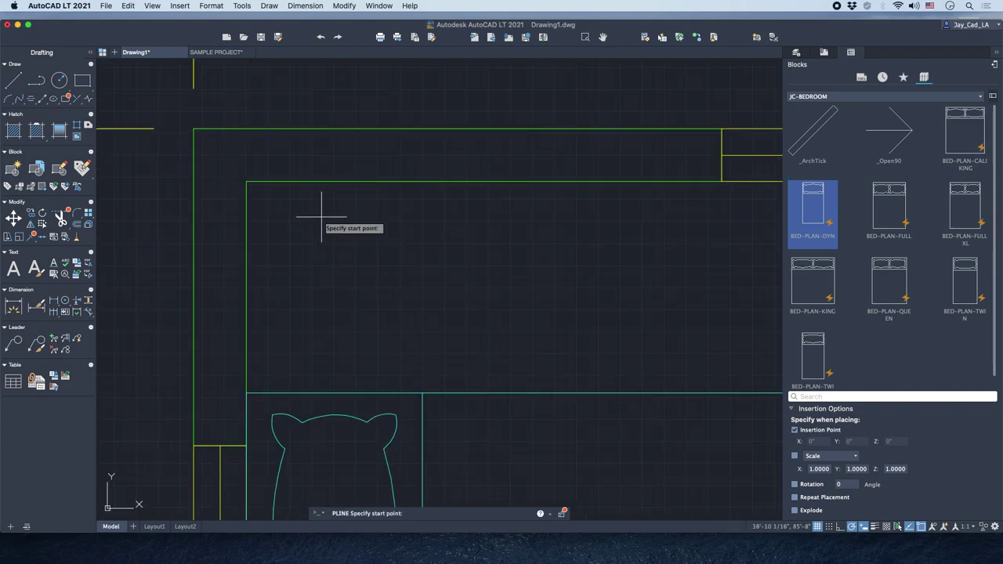
{"action": "left_click", "coordinate": [321, 216]}
{"action": "type", "text": "12"}
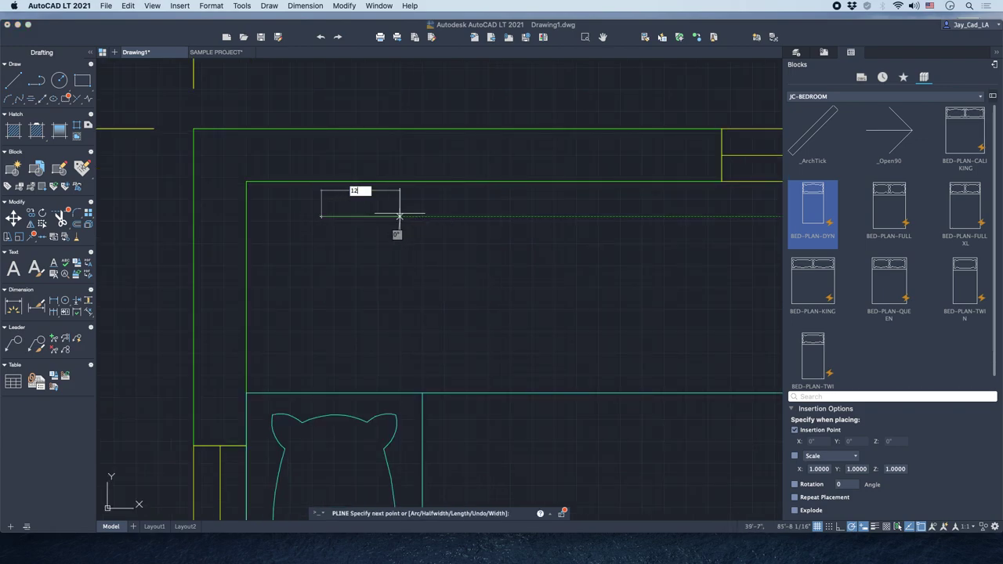
{"action": "key", "text": "Return"}
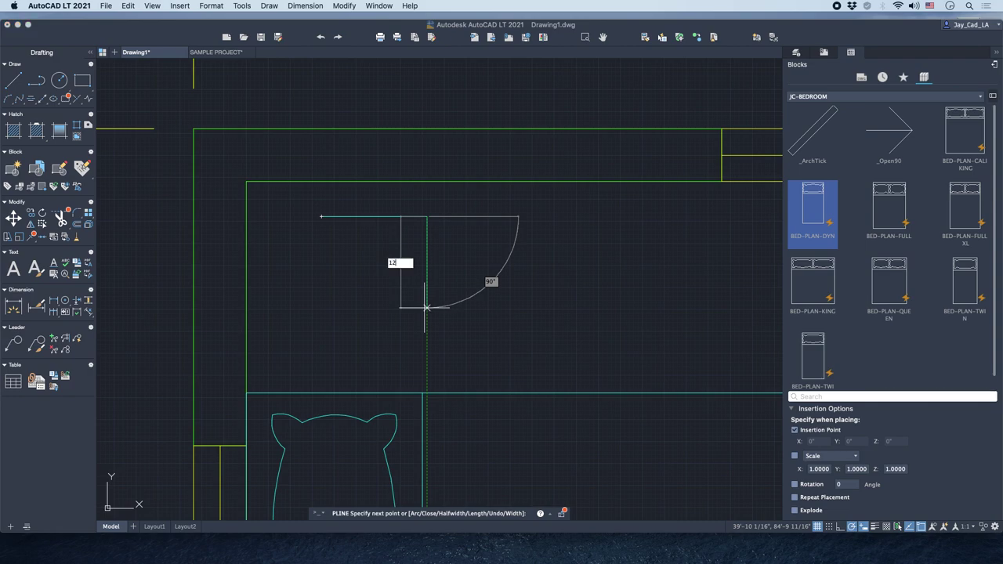
{"action": "type", "text": "12"}
{"action": "key", "text": "Return"}
{"action": "type", "text": "12"}
{"action": "key", "text": "Return"}
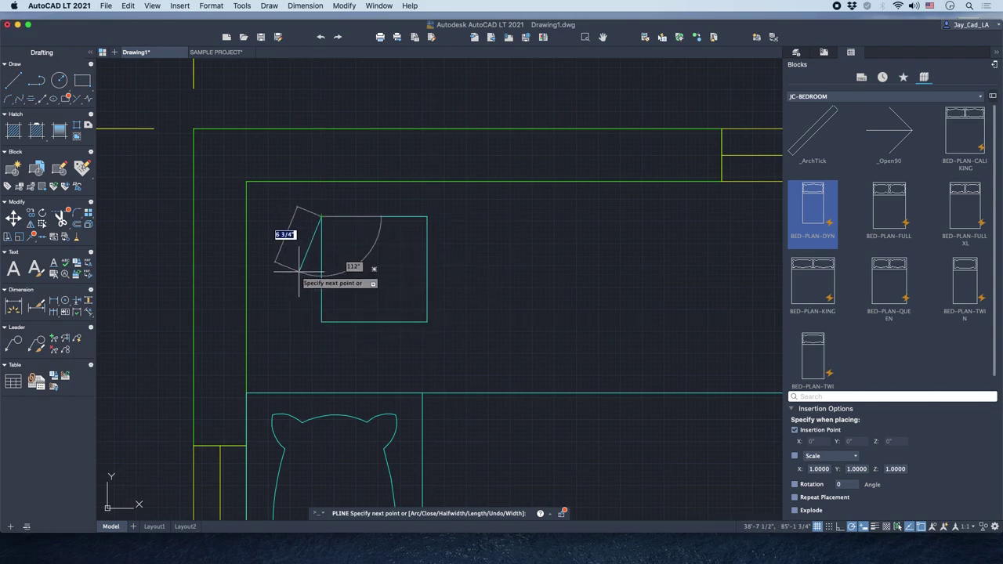
{"action": "type", "text": "c"}
{"action": "key", "text": "Return"}
Move the square so its bottom-left corner sits on the bed's top-left corner.
{"action": "left_click", "coordinate": [442, 229]}
{"action": "left_click", "coordinate": [408, 255]}
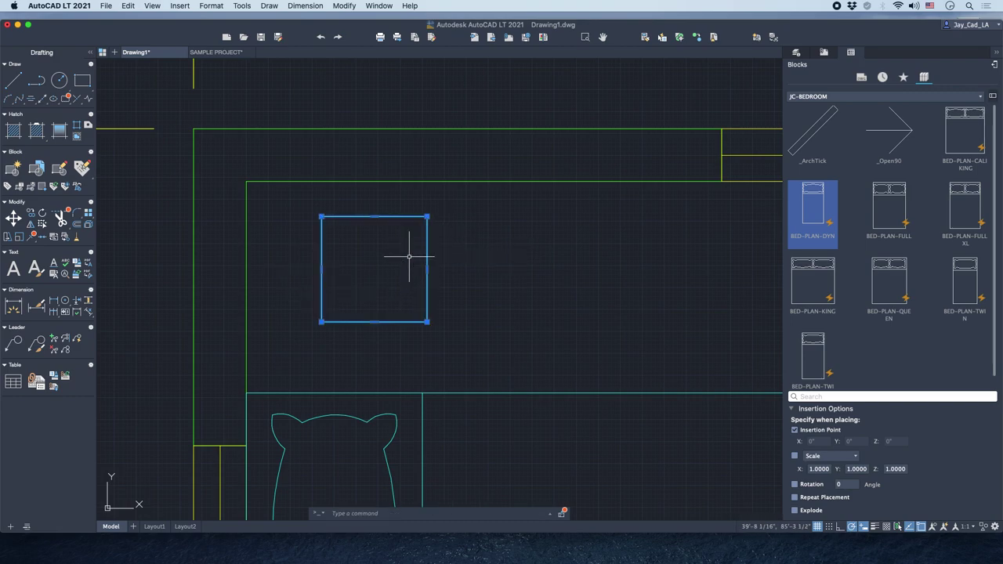
{"action": "right_click", "coordinate": [408, 256]}
{"action": "left_click", "coordinate": [427, 329]}
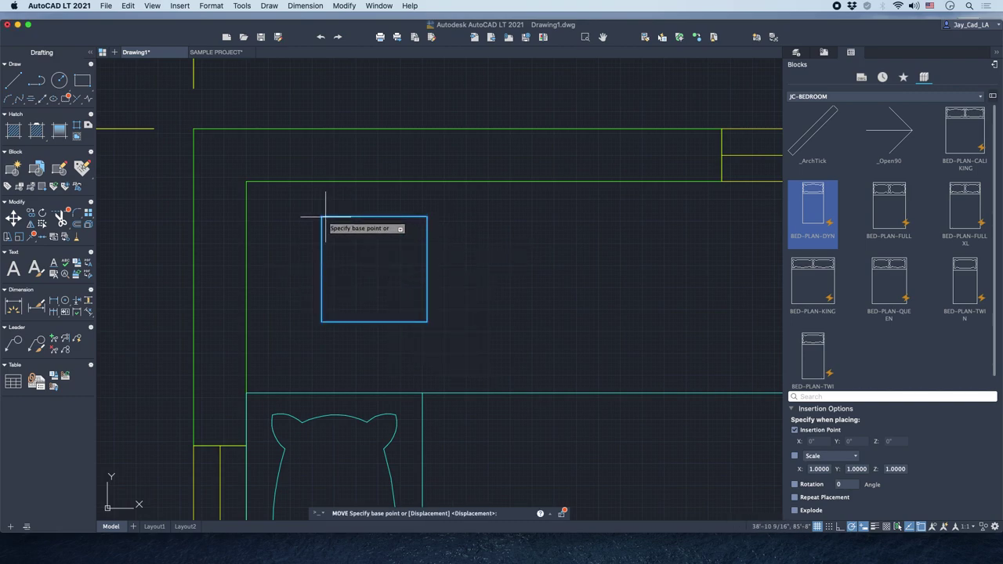
{"action": "left_click", "coordinate": [321, 321]}
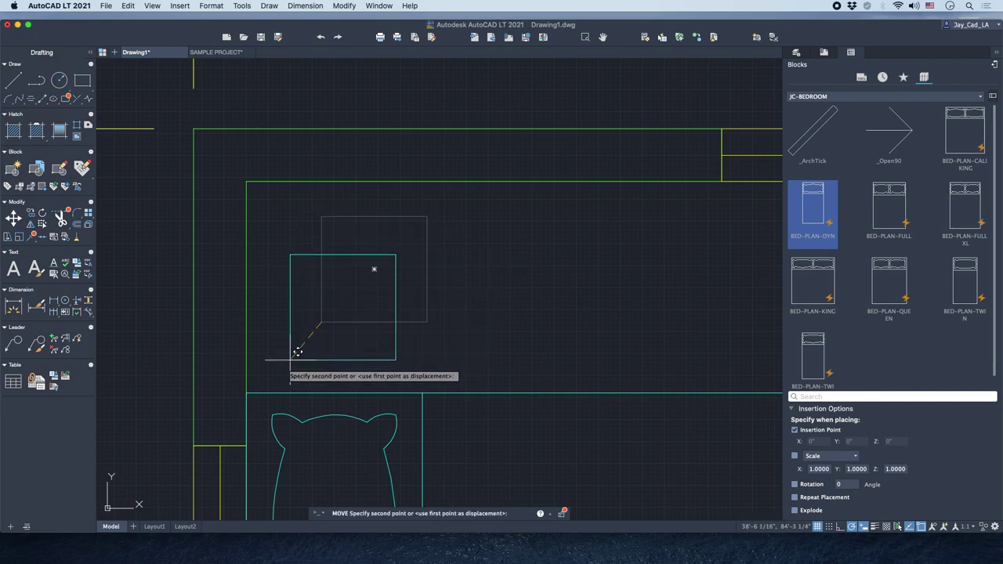
{"action": "left_click", "coordinate": [246, 393]}
Move the nightstand square 4 inches up.
{"action": "left_click", "coordinate": [441, 301]}
{"action": "left_click", "coordinate": [350, 335]}
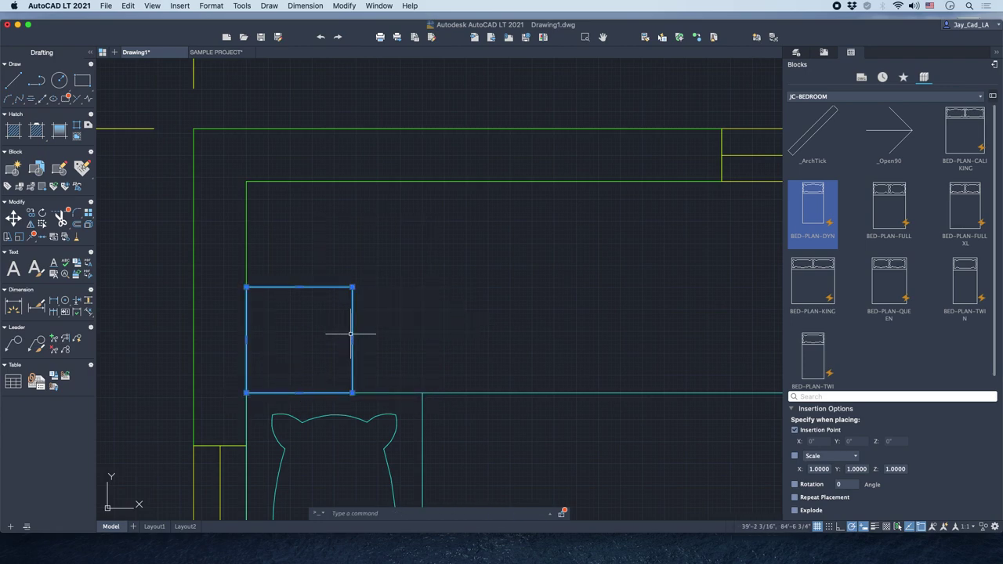
{"action": "type", "text": "M"}
{"action": "key", "text": "Return"}
{"action": "left_click", "coordinate": [400, 323]}
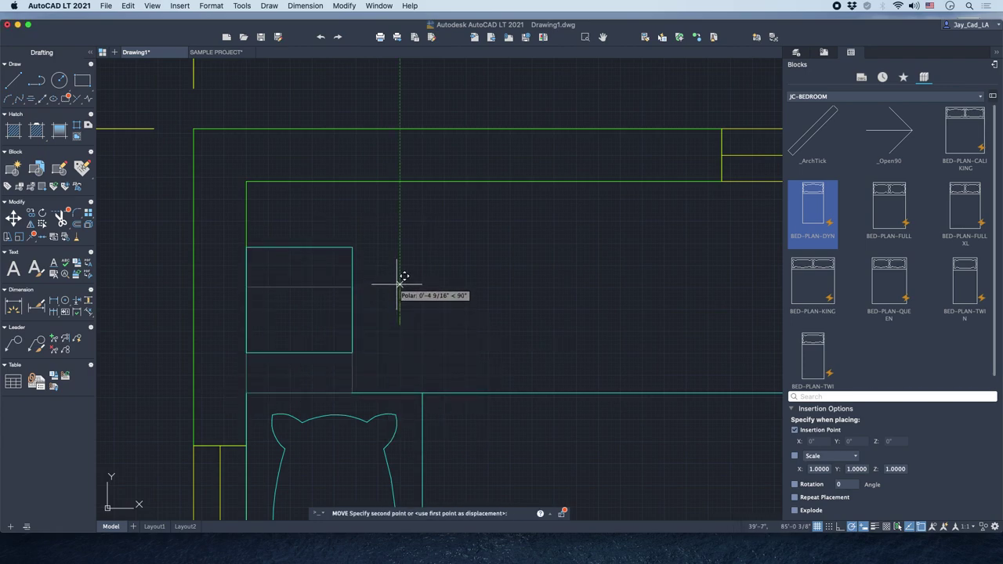
{"action": "type", "text": "4"}
{"action": "key", "text": "Return"}
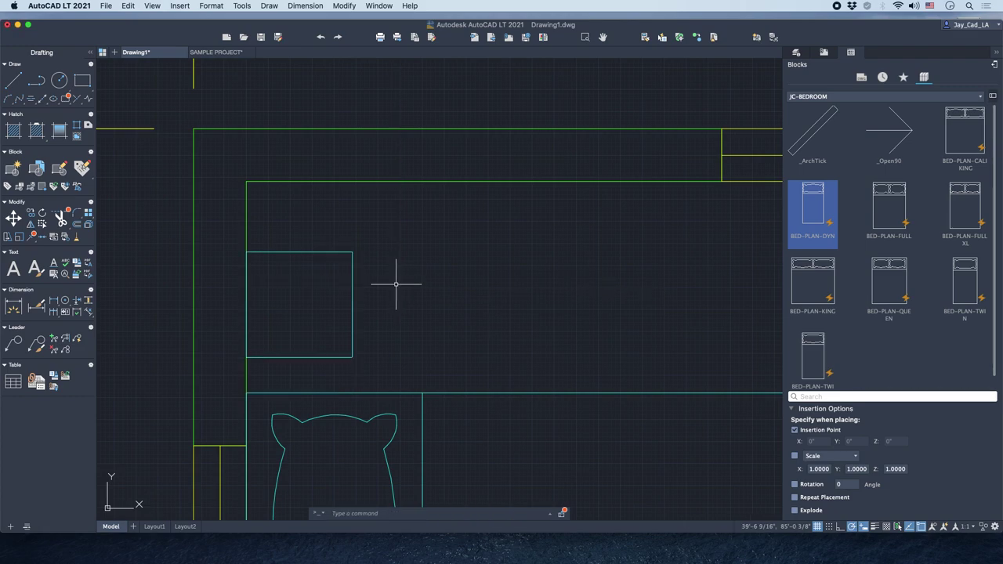
Shift the square 2 inches right, away from the left wall, and centre it in view.
{"action": "left_click", "coordinate": [376, 284]}
{"action": "left_click", "coordinate": [322, 309]}
{"action": "type", "text": "M"}
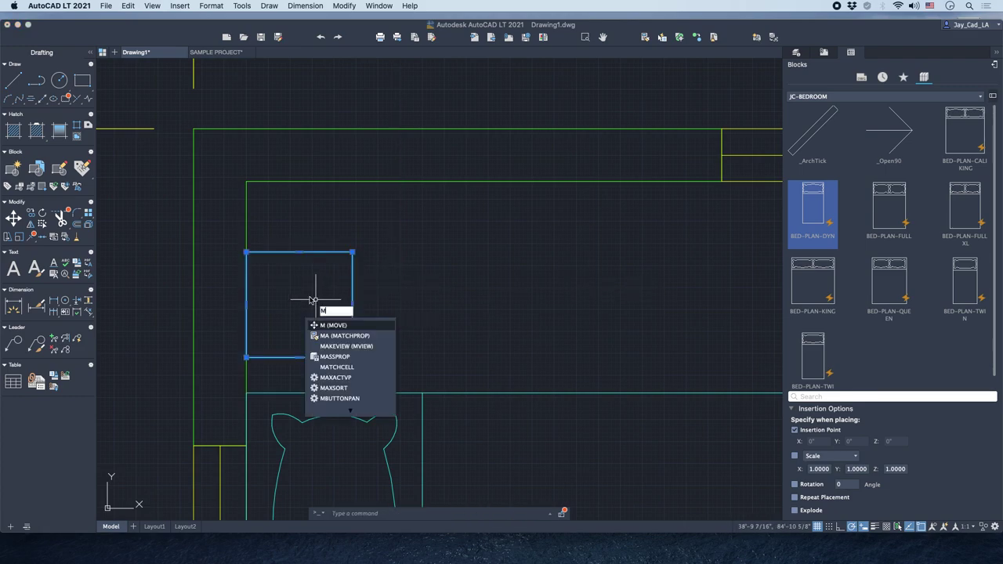
{"action": "key", "text": "Return"}
{"action": "left_click", "coordinate": [304, 290]}
{"action": "type", "text": "2"}
{"action": "key", "text": "Return"}
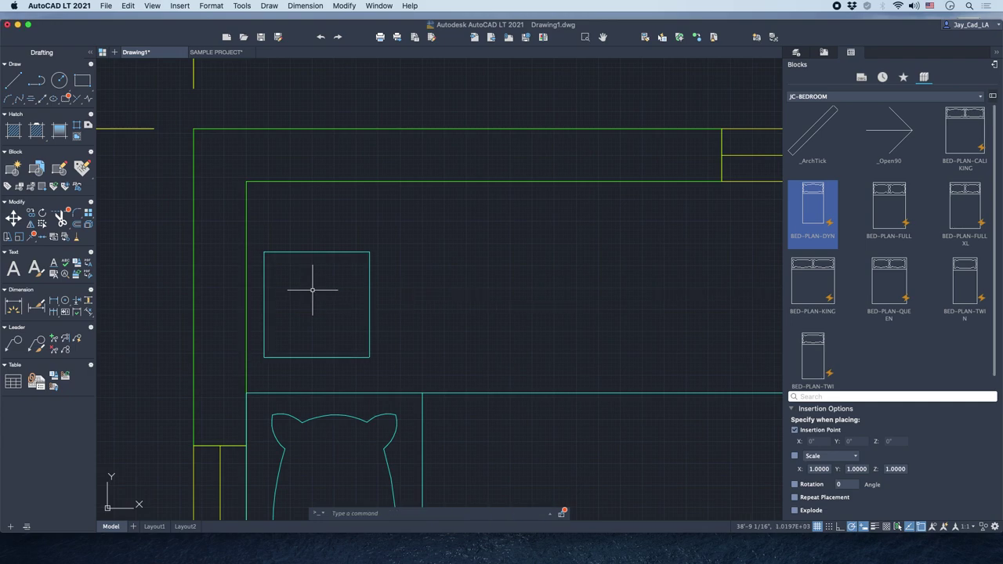
{"action": "scroll", "coordinate": [325, 286], "scroll_direction": "down", "scroll_amount": 5}
{"action": "middle_click_drag", "start_coordinate": [331, 284], "coordinate": [332, 183]}
{"action": "scroll", "coordinate": [332, 182], "scroll_direction": "up", "scroll_amount": 2}
{"action": "scroll", "coordinate": [335, 180], "scroll_direction": "up", "scroll_amount": 6}
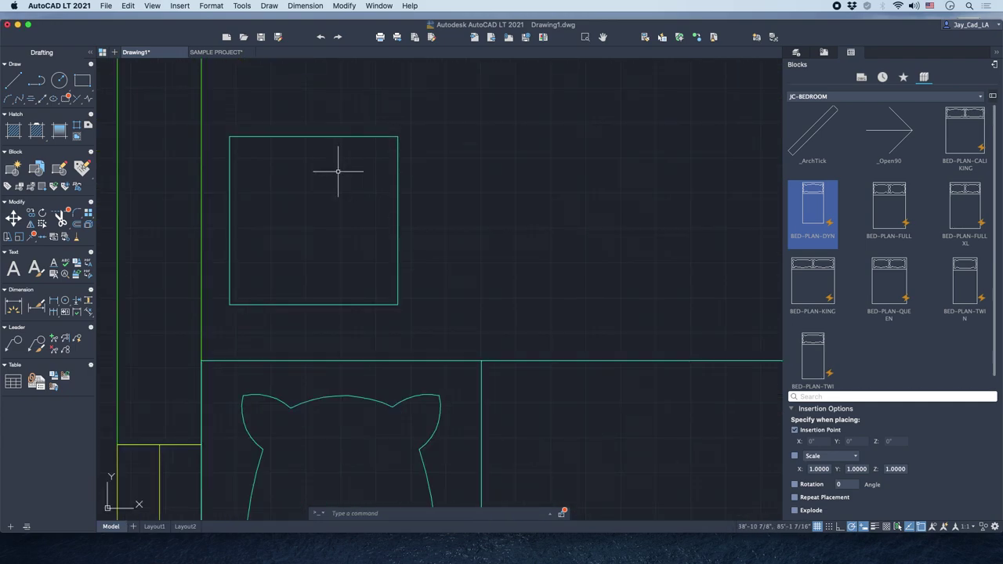
{"action": "mouse_move", "coordinate": [275, 168]}
{"action": "middle_mouse_down"}
{"action": "mouse_move", "coordinate": [347, 259]}
{"action": "mouse_move", "coordinate": [382, 238]}
{"action": "middle_mouse_up"}
{"action": "scroll", "coordinate": [358, 257], "scroll_direction": "up", "scroll_amount": 2}
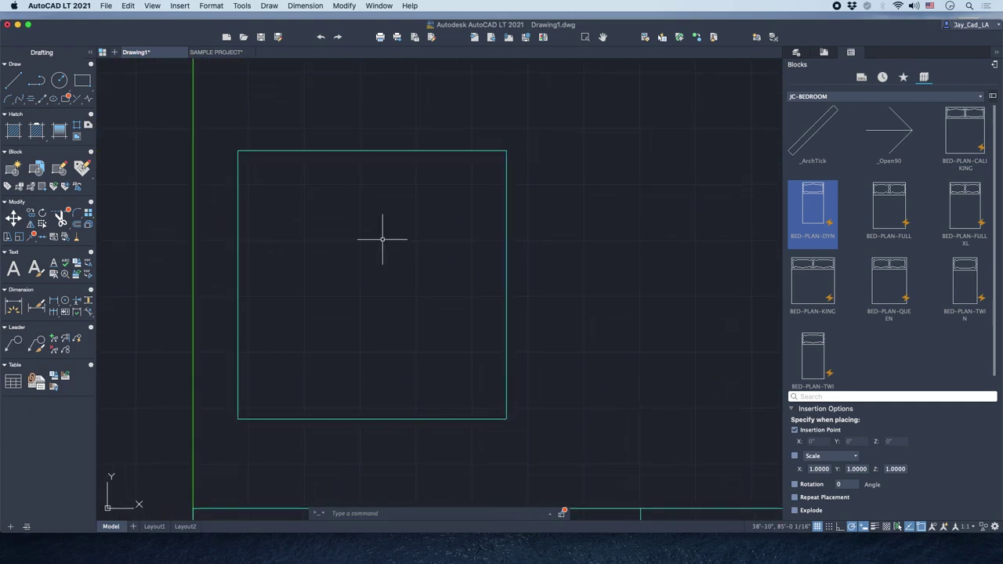
{"action": "left_click", "coordinate": [877, 96]}
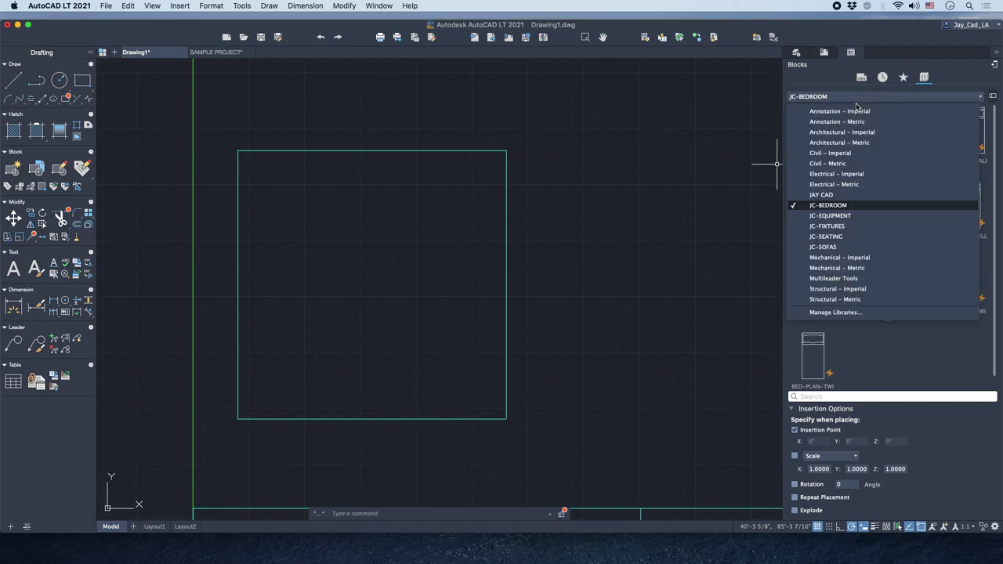
Switch the Blocks palette library from Electrical - Imperial to JC-BEDROOM.
{"action": "left_click", "coordinate": [846, 173]}
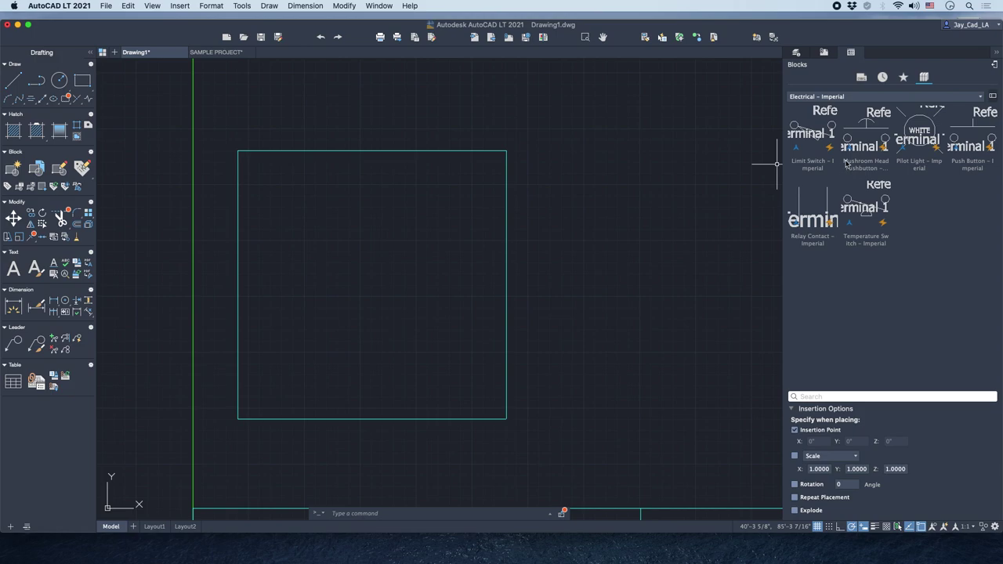
{"action": "left_click", "coordinate": [828, 97]}
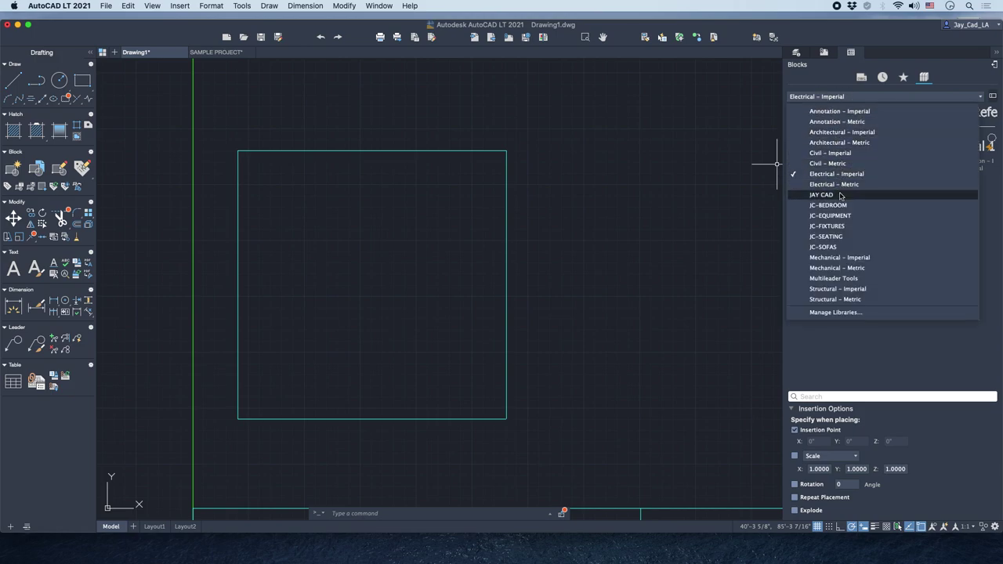
{"action": "left_click", "coordinate": [817, 96]}
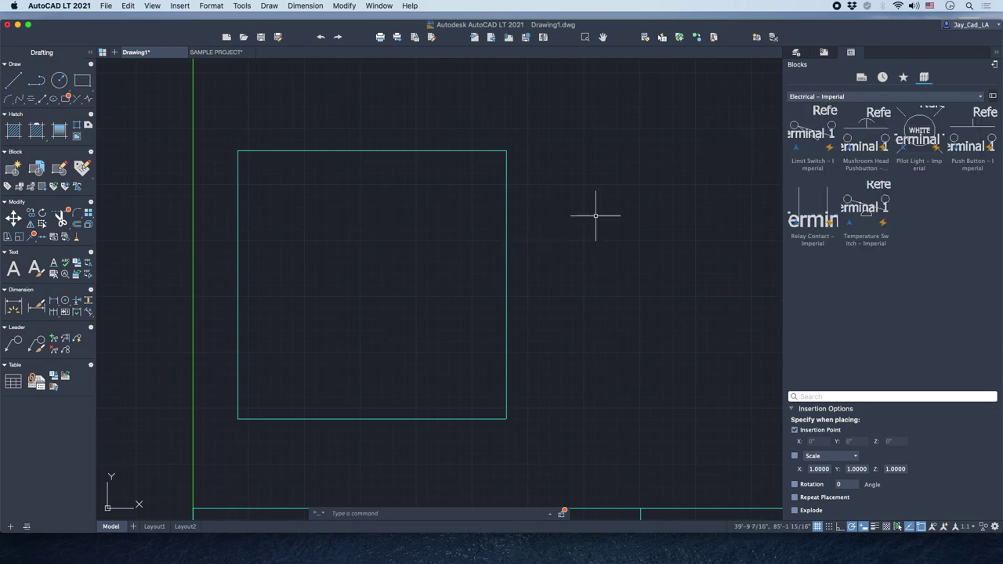
{"action": "left_click", "coordinate": [817, 103]}
{"action": "left_click", "coordinate": [812, 97]}
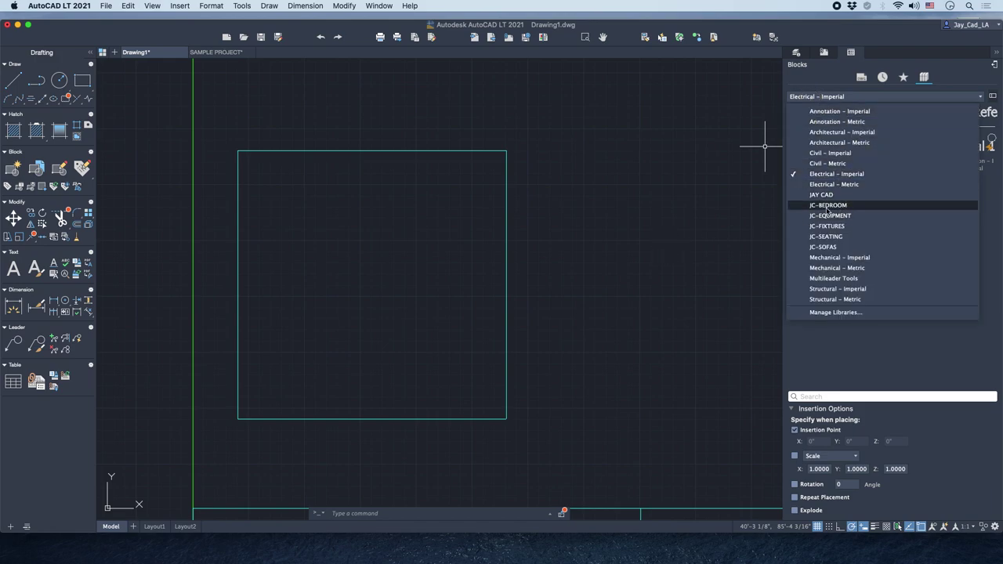
{"action": "left_click", "coordinate": [828, 206]}
{"action": "scroll", "coordinate": [320, 224], "scroll_direction": "up", "scroll_amount": 5}
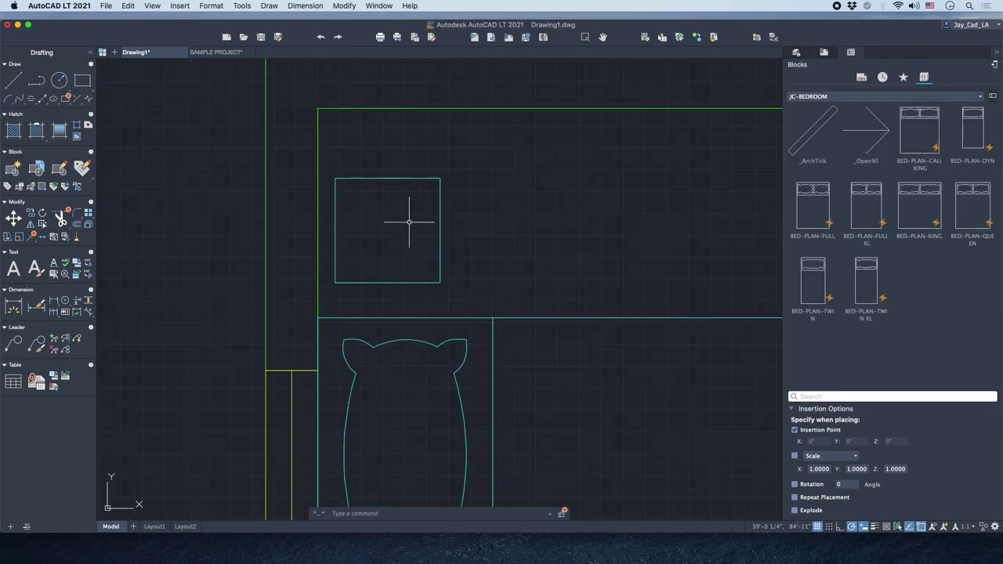
{"action": "scroll", "coordinate": [365, 204], "scroll_direction": "up", "scroll_amount": 2}
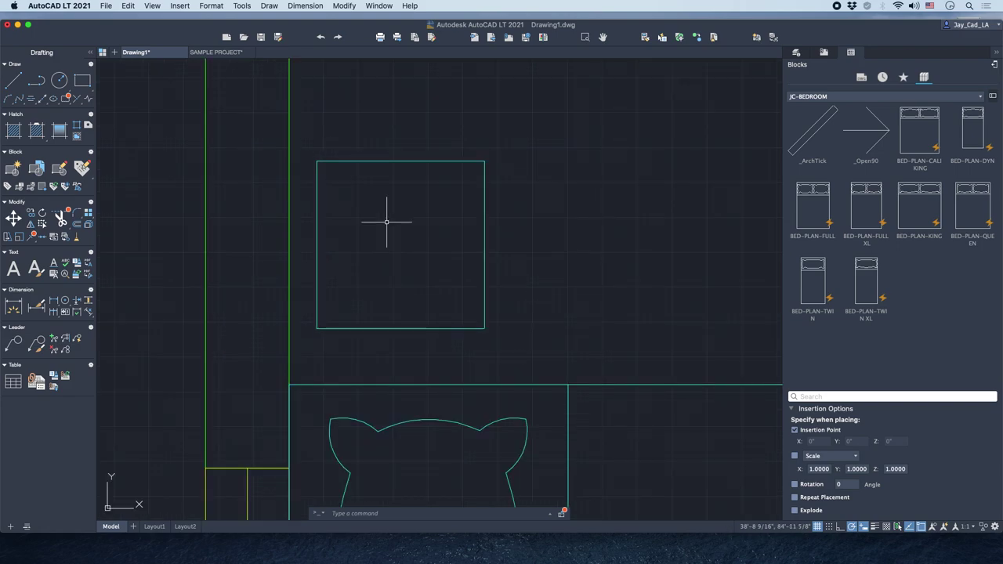
Draw a radius-5 circle in the nightstand and offset it 2 inward.
{"action": "type", "text": "c"}
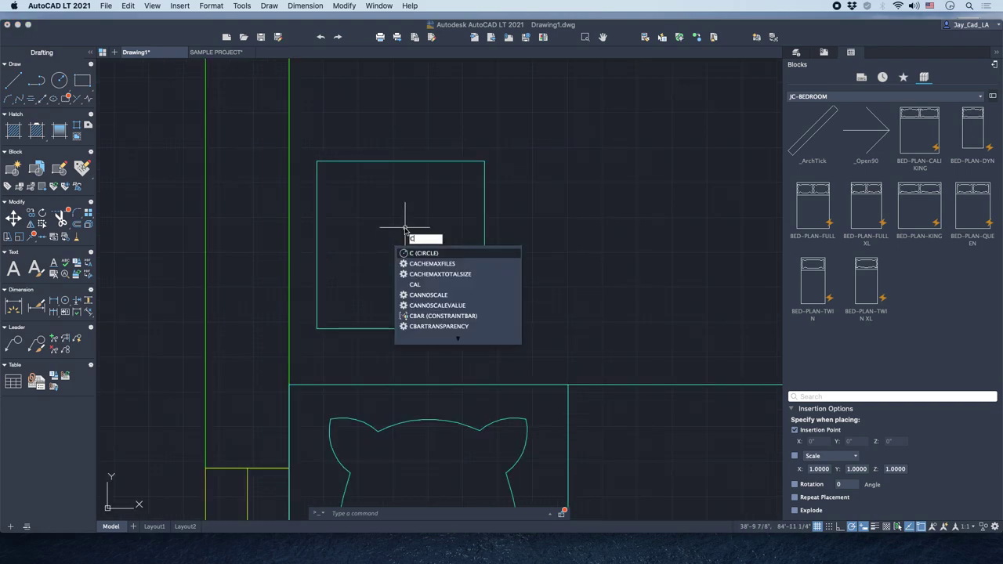
{"action": "key", "text": "Return"}
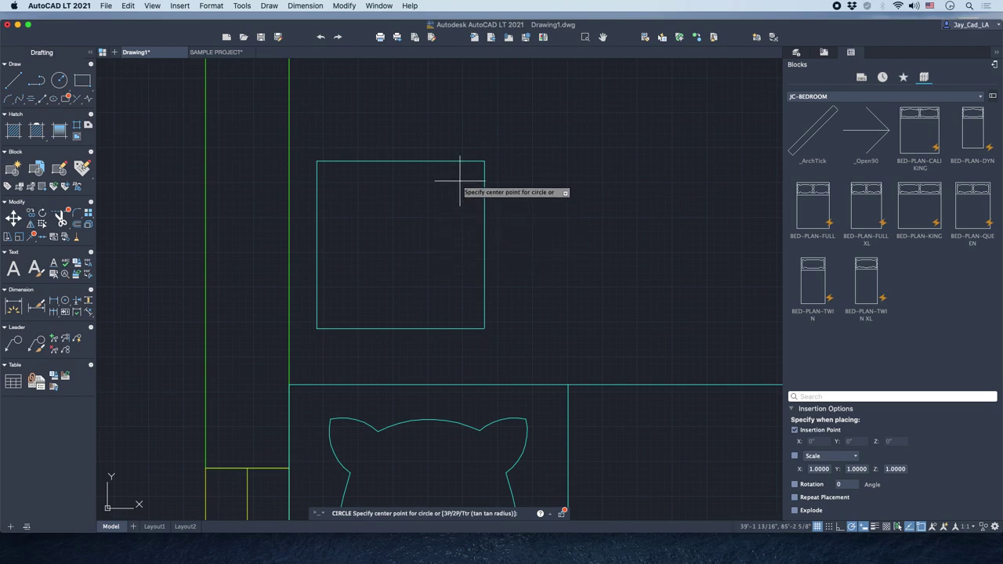
{"action": "left_click", "coordinate": [401, 244]}
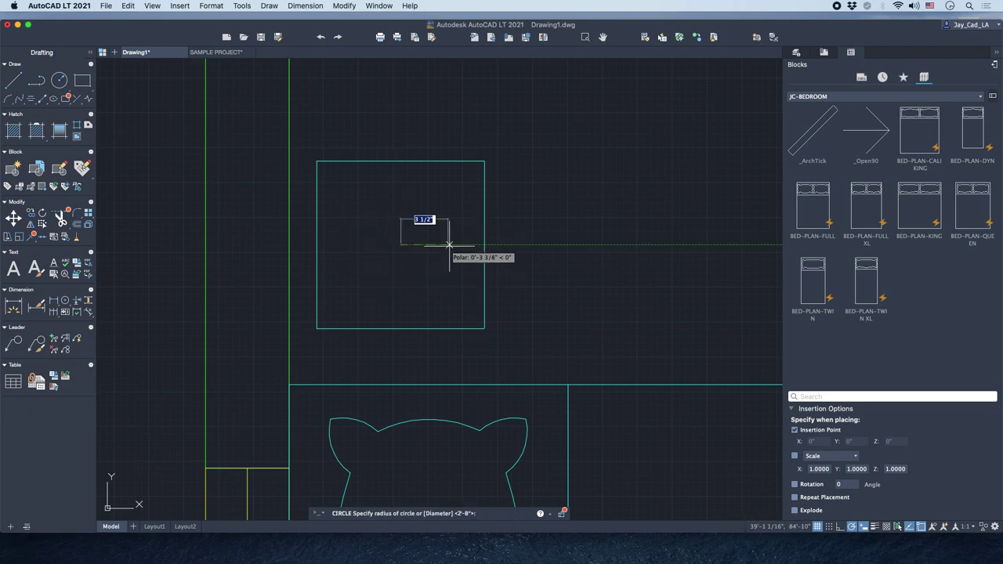
{"action": "type", "text": "5"}
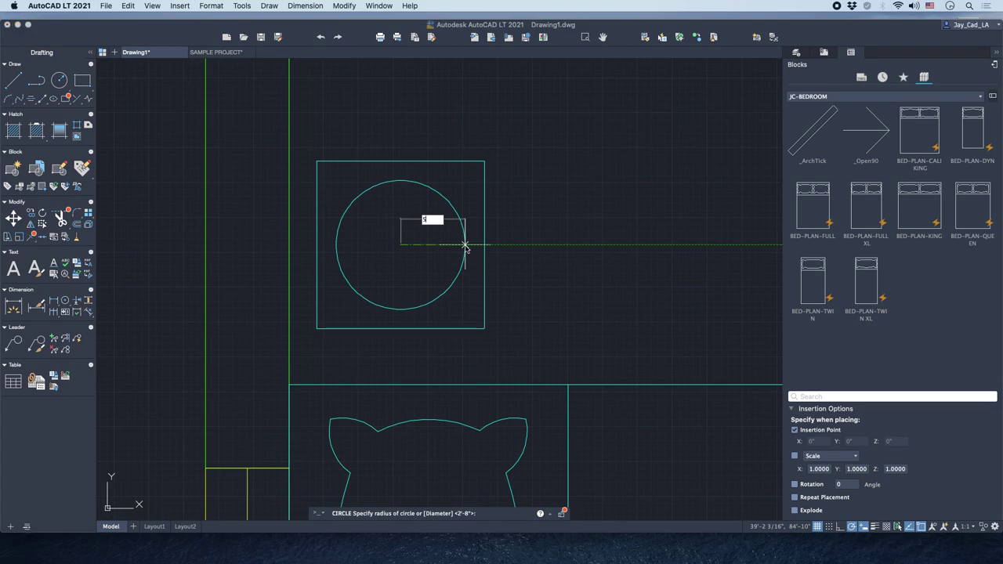
{"action": "key", "text": "Return"}
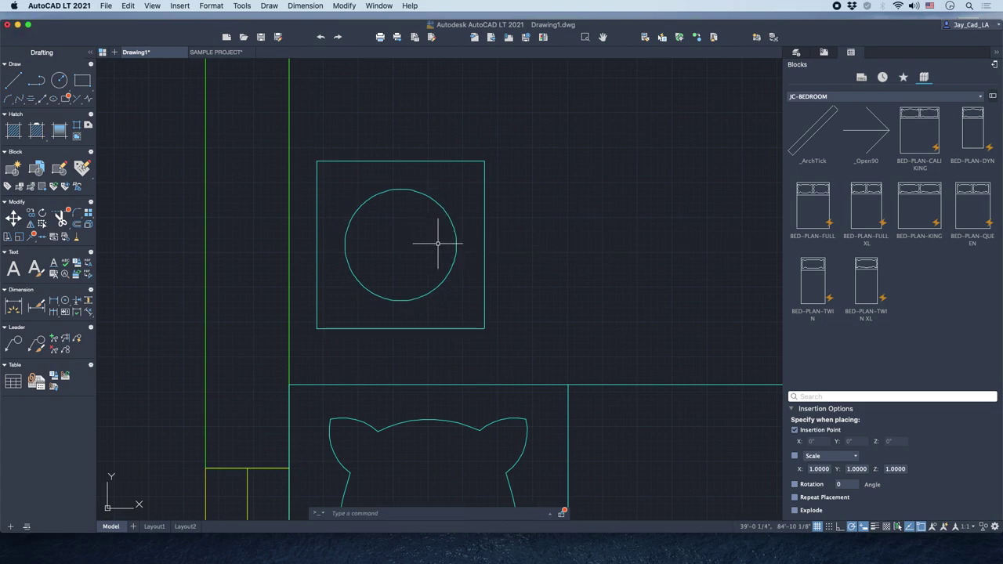
{"action": "type", "text": "o"}
{"action": "key", "text": "Return"}
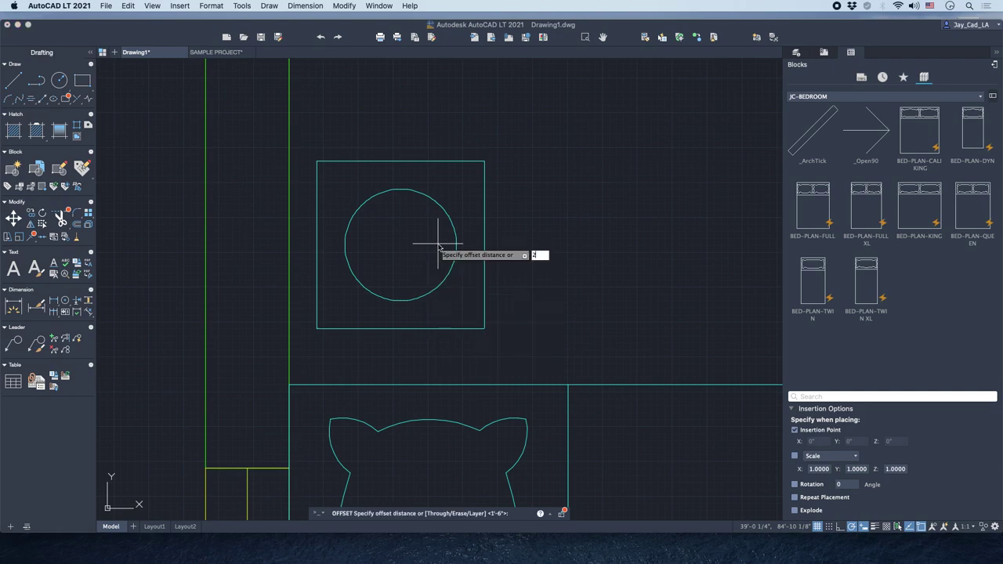
{"action": "type", "text": "2"}
{"action": "key", "text": "Return"}
{"action": "left_click", "coordinate": [441, 207]}
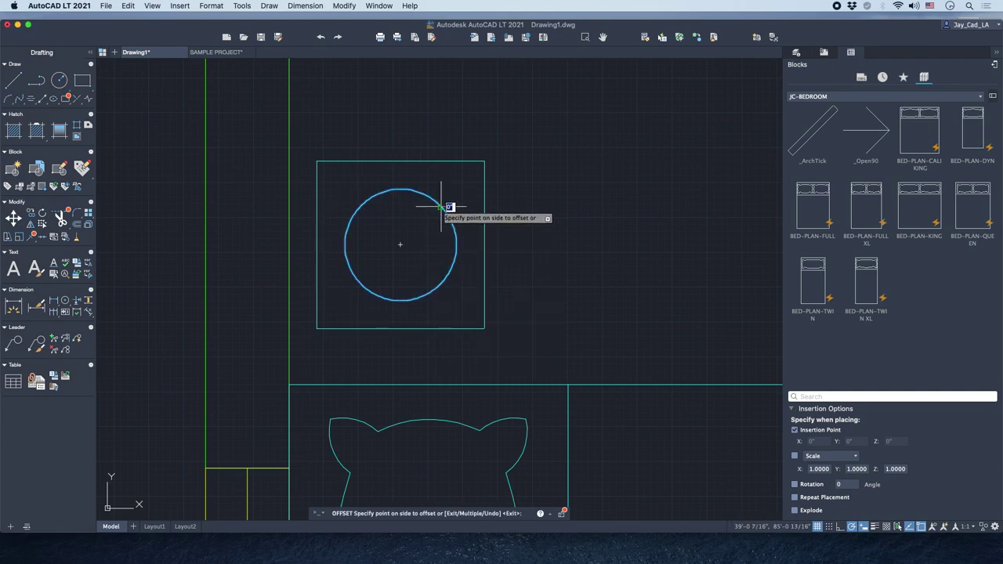
{"action": "left_click", "coordinate": [415, 221]}
{"action": "key", "text": "Return"}
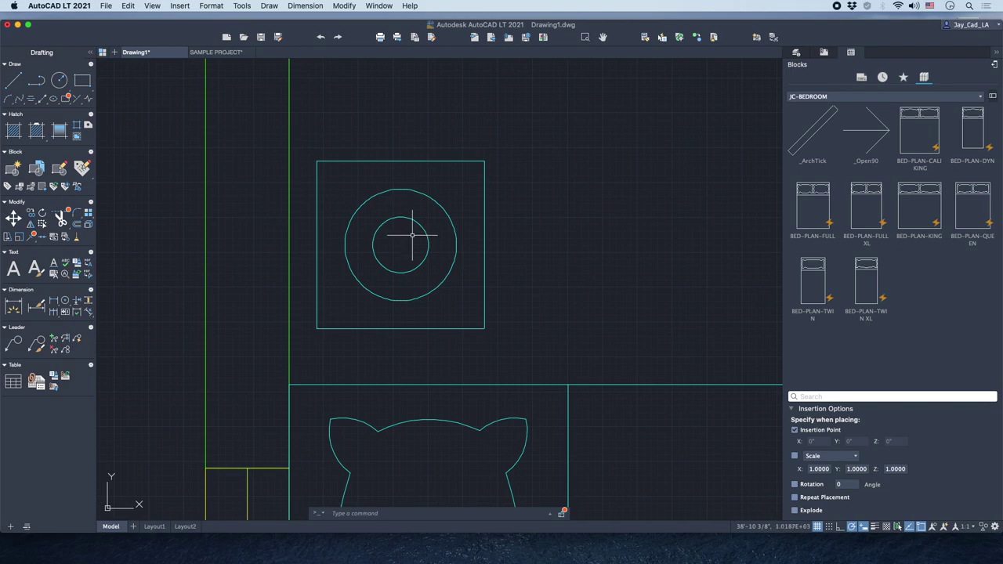
Draw horizontal and vertical polylines crossing through the inner circle's quadrants.
{"action": "type", "text": "pl"}
{"action": "key", "text": "Return"}
{"action": "scroll", "coordinate": [414, 236], "scroll_direction": "up", "scroll_amount": 3}
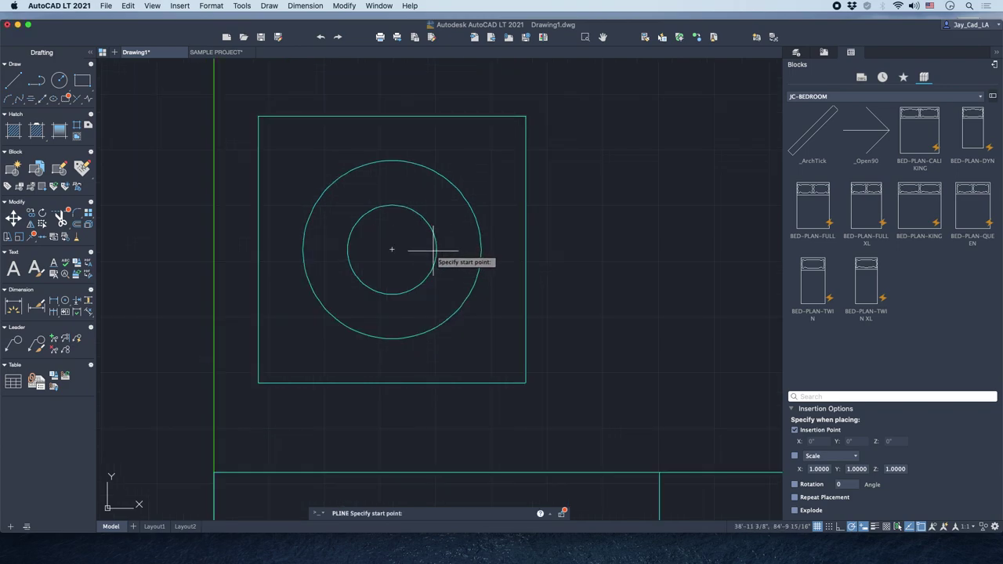
{"action": "left_click", "coordinate": [436, 249]}
{"action": "left_click", "coordinate": [347, 249]}
{"action": "key", "text": "Return"}
{"action": "key", "text": "Return"}
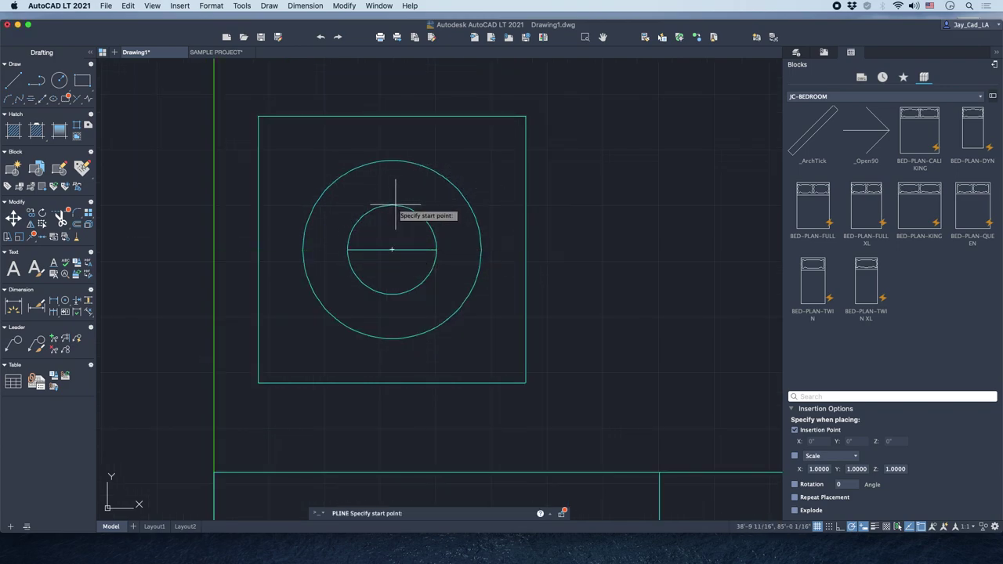
{"action": "left_click", "coordinate": [392, 205]}
{"action": "left_click", "coordinate": [392, 294]}
{"action": "key", "text": "Return"}
{"action": "scroll", "coordinate": [413, 226], "scroll_direction": "down", "scroll_amount": 5}
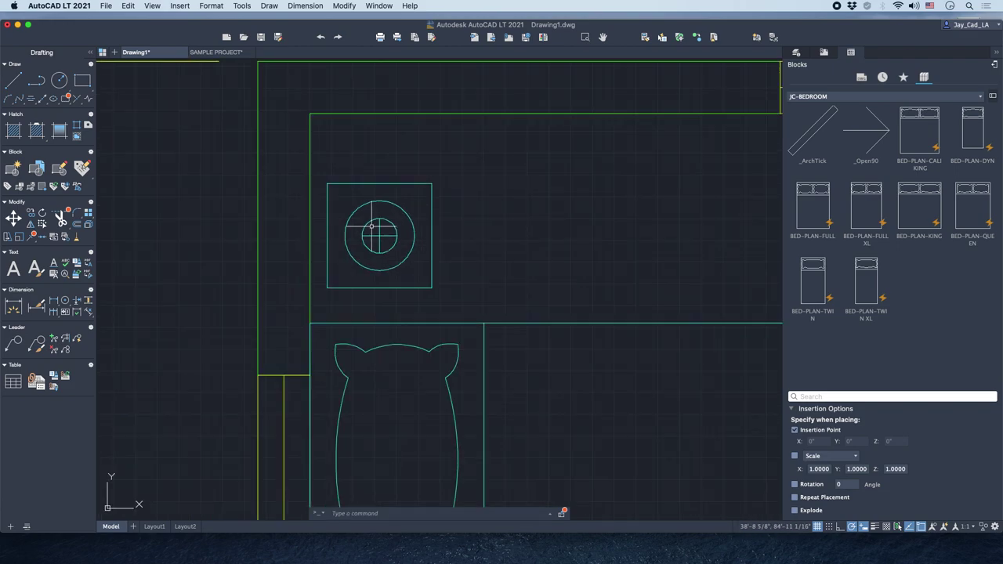
Mirror the nightstand and lamp across the bed's centre line with MI, keeping the original.
{"action": "scroll", "coordinate": [414, 226], "scroll_direction": "down", "scroll_amount": 5}
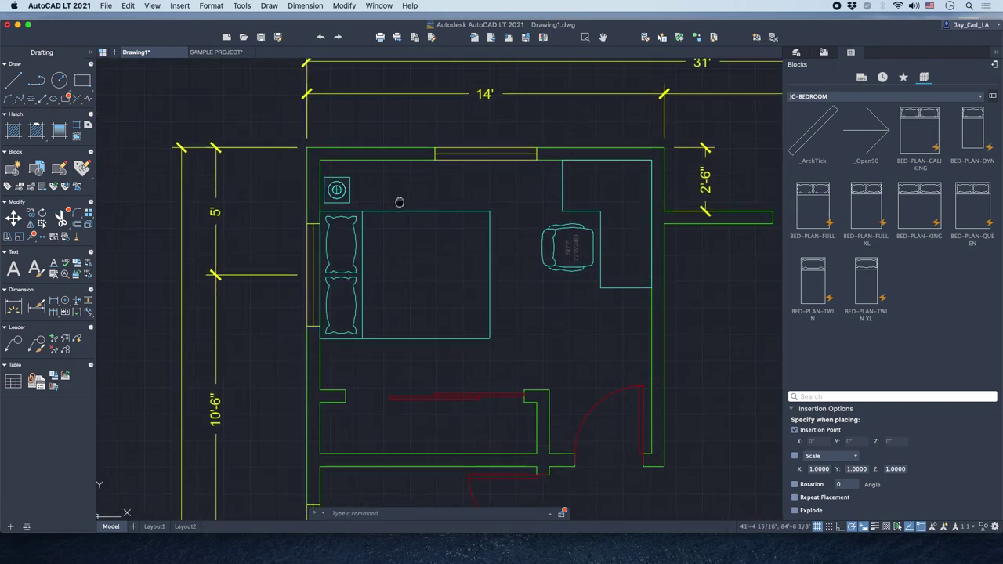
{"action": "scroll", "coordinate": [344, 203], "scroll_direction": "up", "scroll_amount": 6}
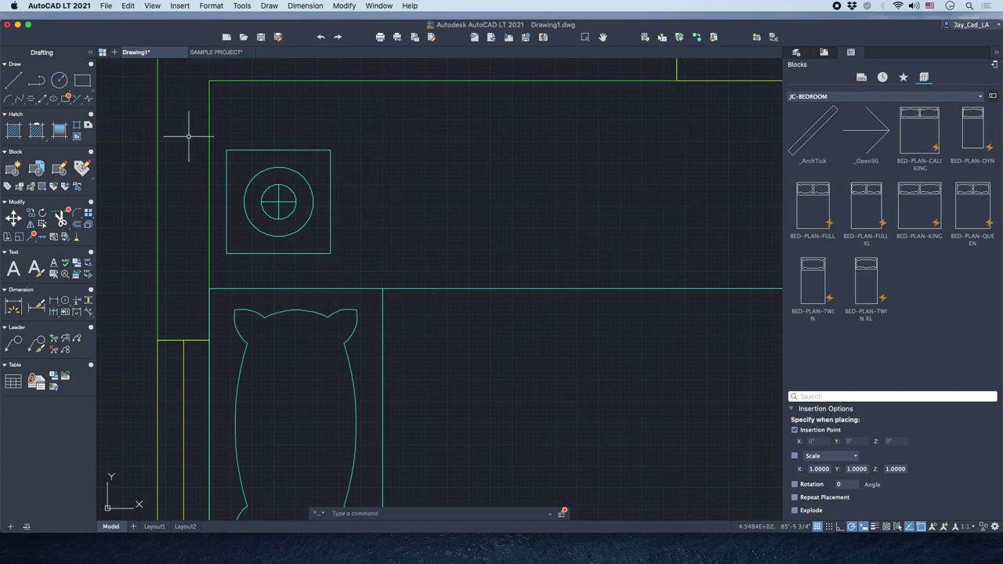
{"action": "left_click_drag", "start_coordinate": [139, 125], "coordinate": [349, 266]}
{"action": "scroll", "coordinate": [349, 251], "scroll_direction": "down", "scroll_amount": 5}
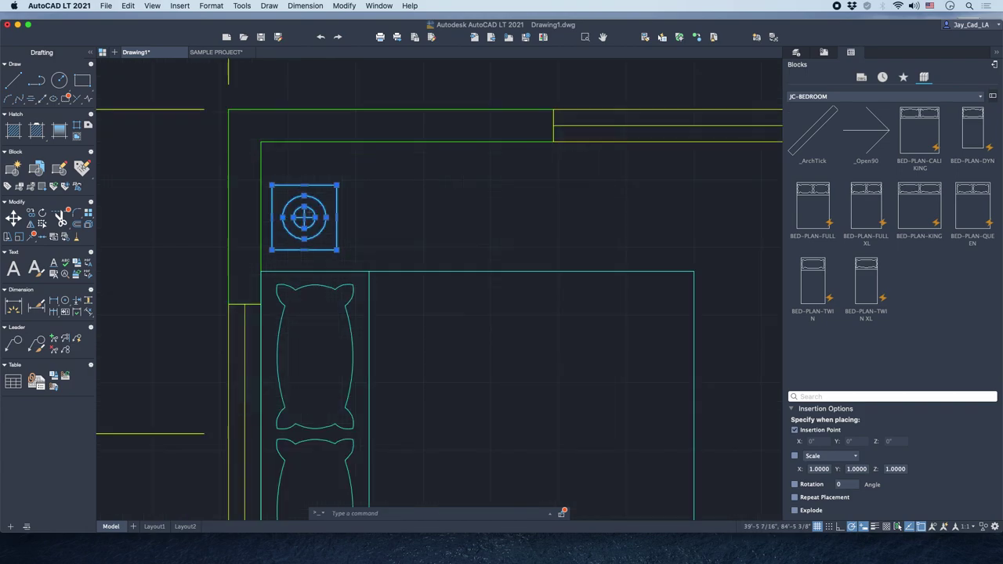
{"action": "middle_click_drag", "start_coordinate": [398, 241], "coordinate": [394, 219]}
{"action": "type", "text": "MK"}
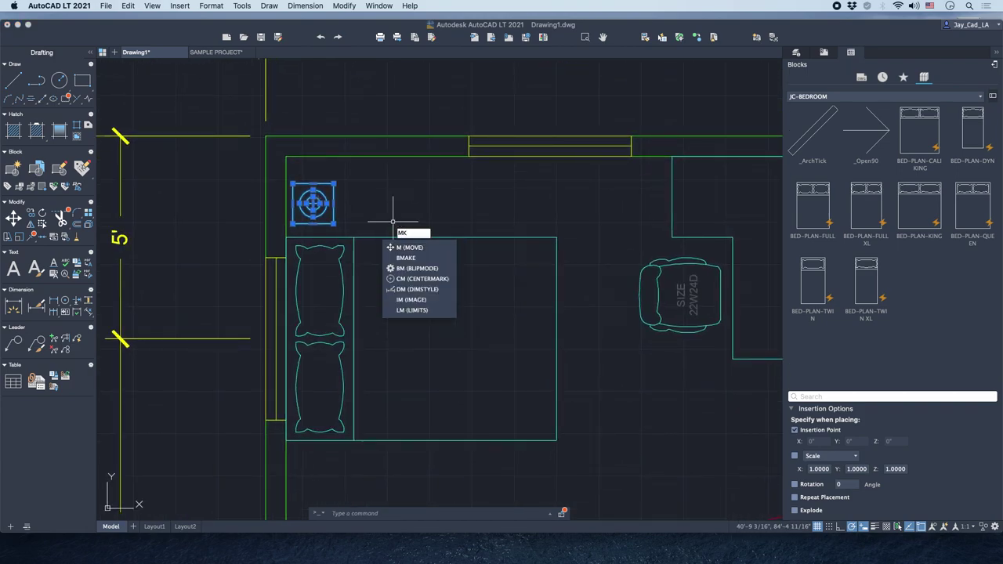
{"action": "key", "text": "BackSpace"}
{"action": "type", "text": "I"}
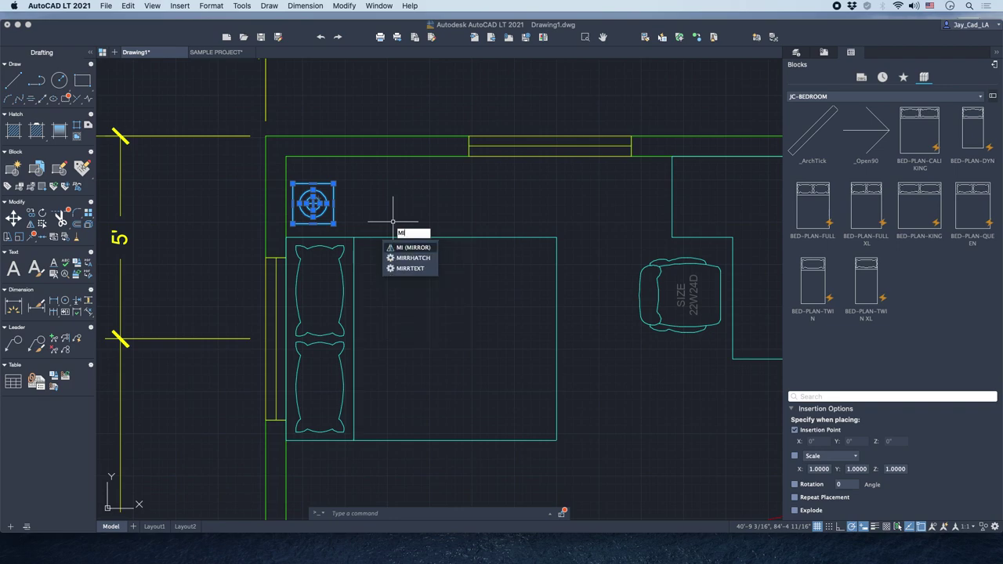
{"action": "key", "text": "Return"}
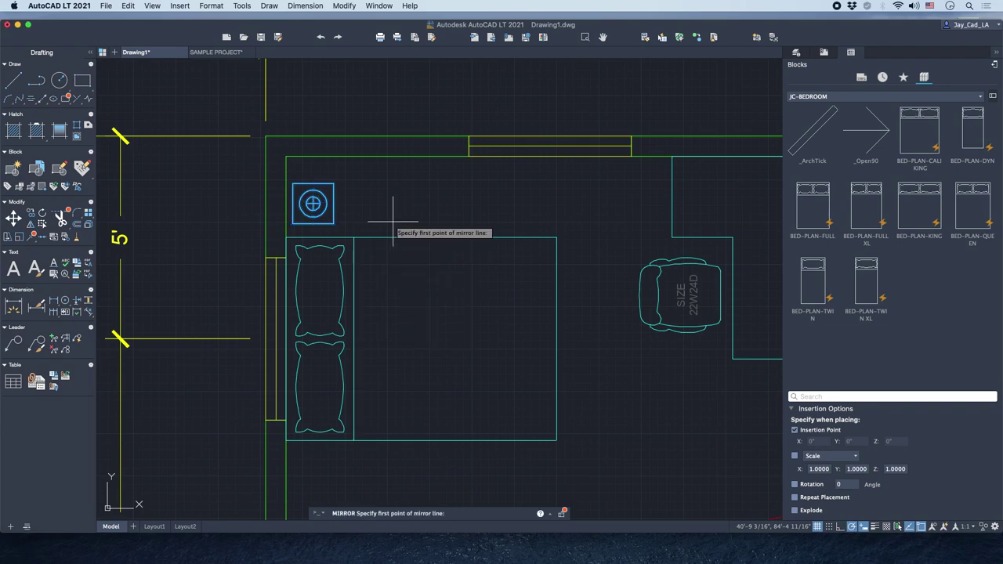
{"action": "left_click", "coordinate": [555, 338]}
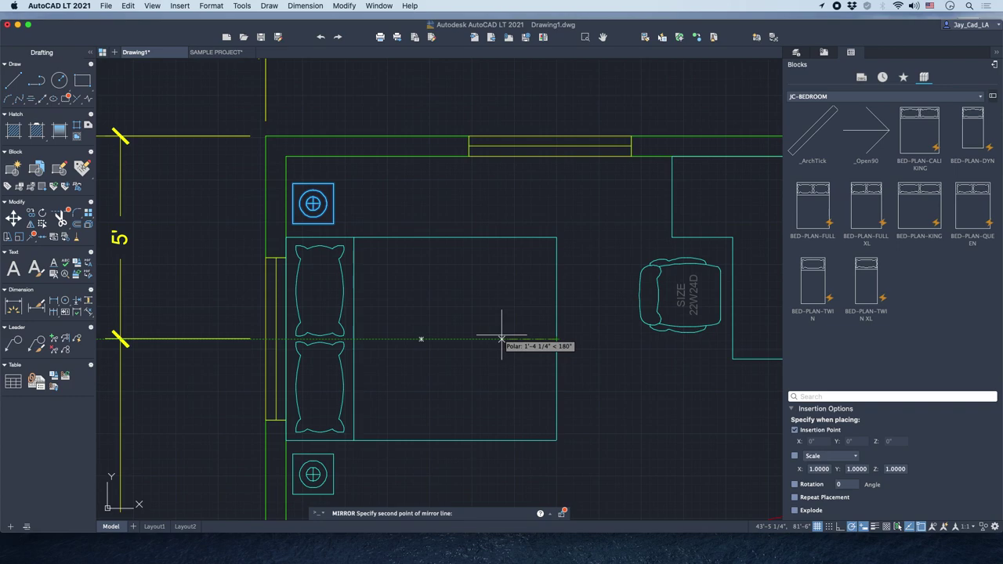
{"action": "left_click", "coordinate": [501, 339]}
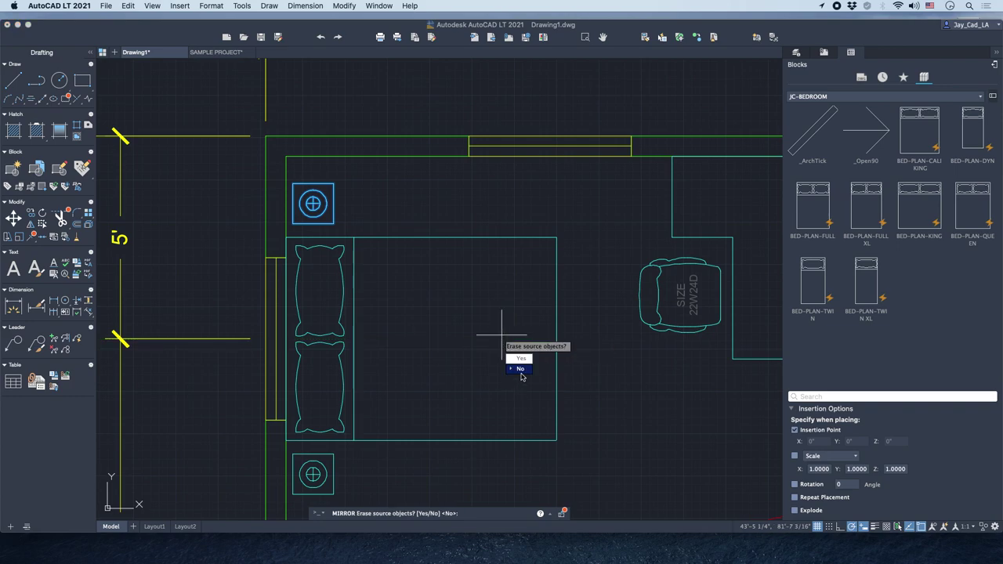
{"action": "left_click", "coordinate": [521, 369]}
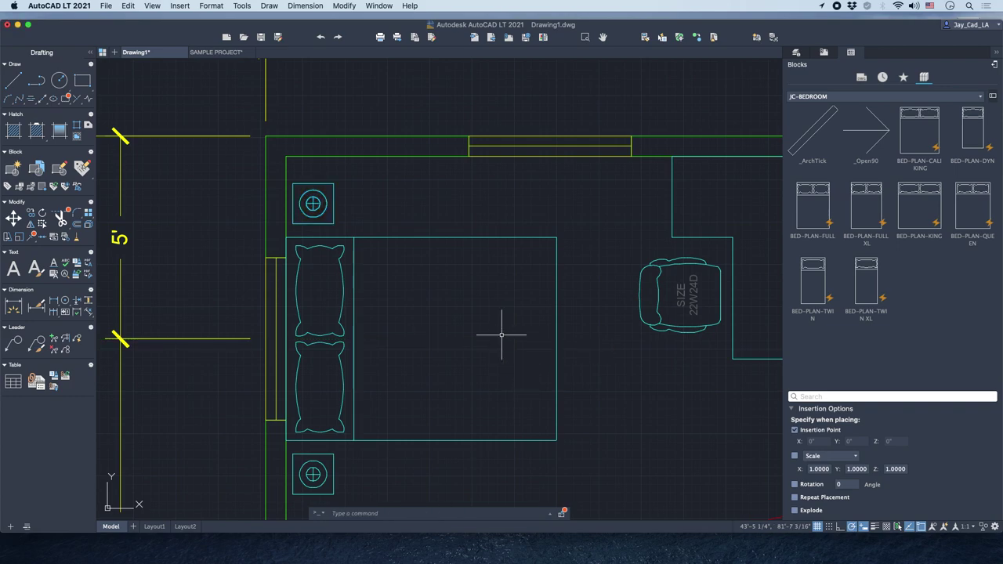
{"action": "scroll", "coordinate": [470, 324], "scroll_direction": "down", "scroll_amount": 3}
{"action": "mouse_move", "coordinate": [470, 324]}
{"action": "middle_mouse_down"}
{"action": "mouse_move", "coordinate": [414, 139]}
{"action": "mouse_move", "coordinate": [422, 248]}
{"action": "middle_mouse_up"}
{"action": "scroll", "coordinate": [415, 143], "scroll_direction": "up", "scroll_amount": 3}
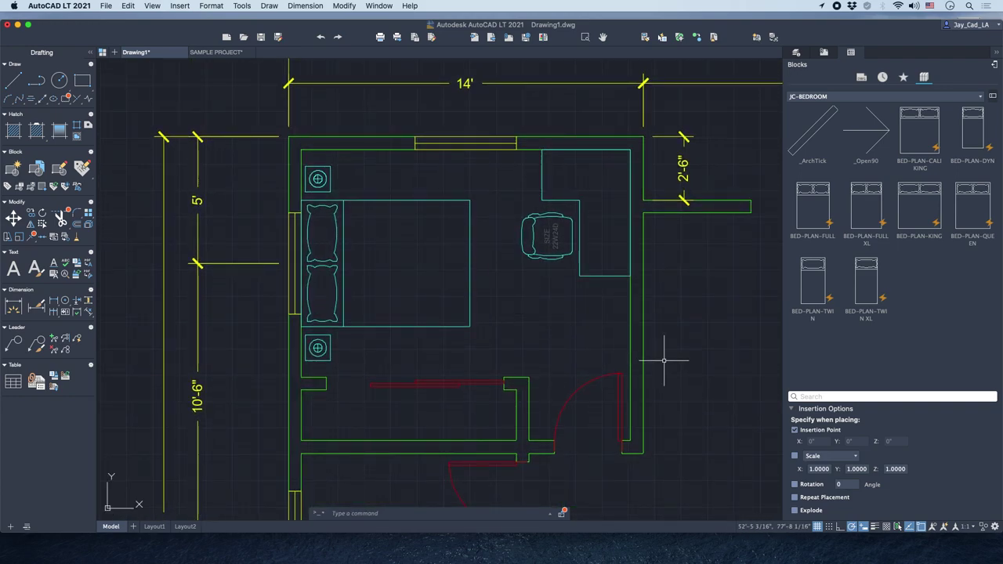
{"action": "left_click", "coordinate": [608, 339]}
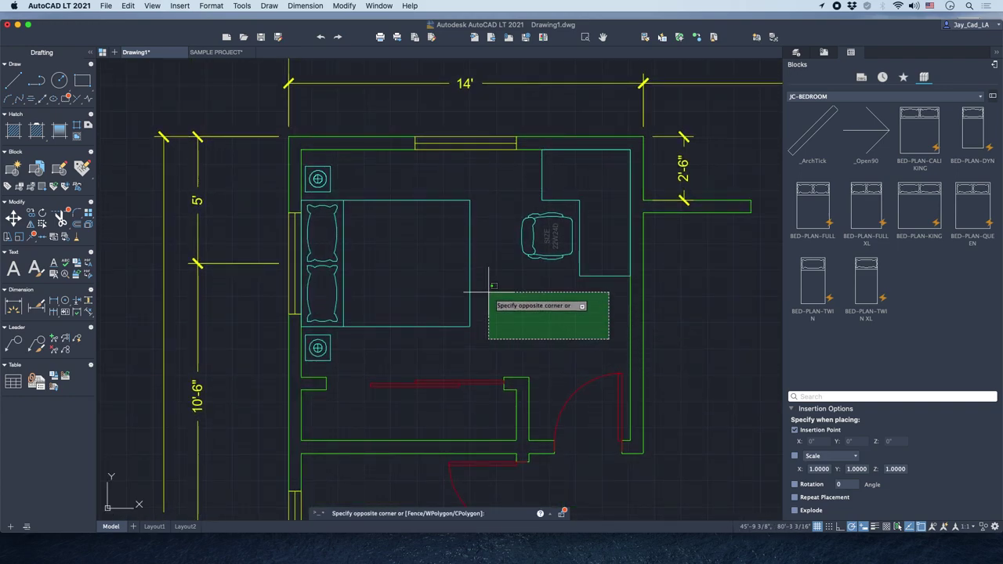
{"action": "left_click", "coordinate": [321, 181]}
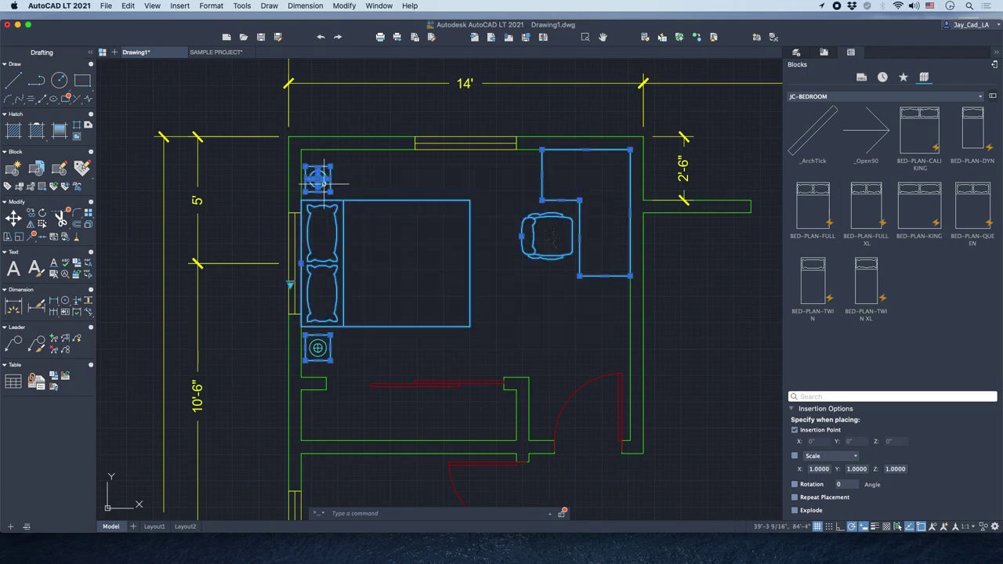
{"action": "left_click", "coordinate": [353, 342]}
{"action": "left_click", "coordinate": [304, 335]}
{"action": "scroll", "coordinate": [406, 220], "scroll_direction": "down", "scroll_amount": 4}
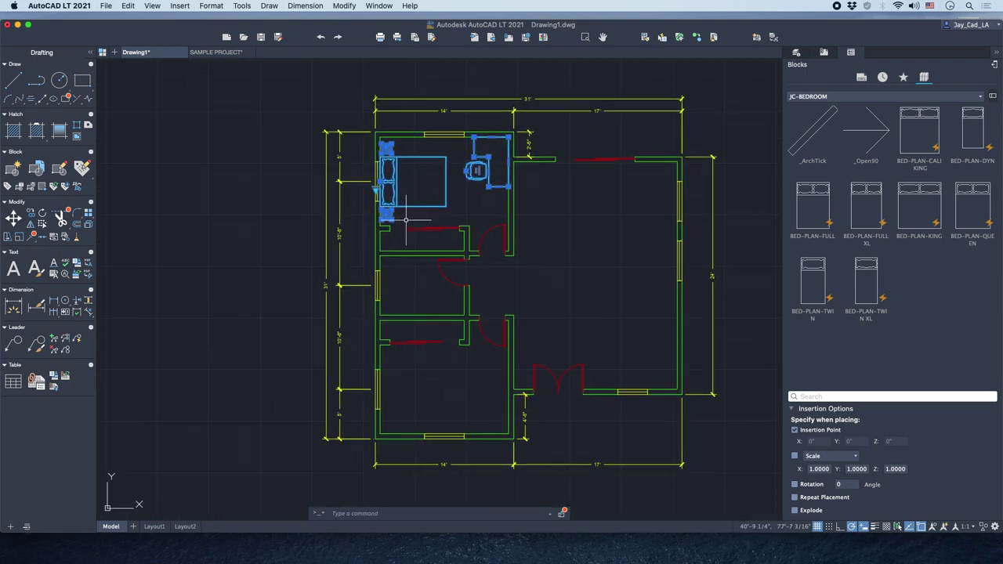
{"action": "type", "text": "MI"}
{"action": "key", "text": "Return"}
{"action": "scroll", "coordinate": [402, 279], "scroll_direction": "up", "scroll_amount": 3}
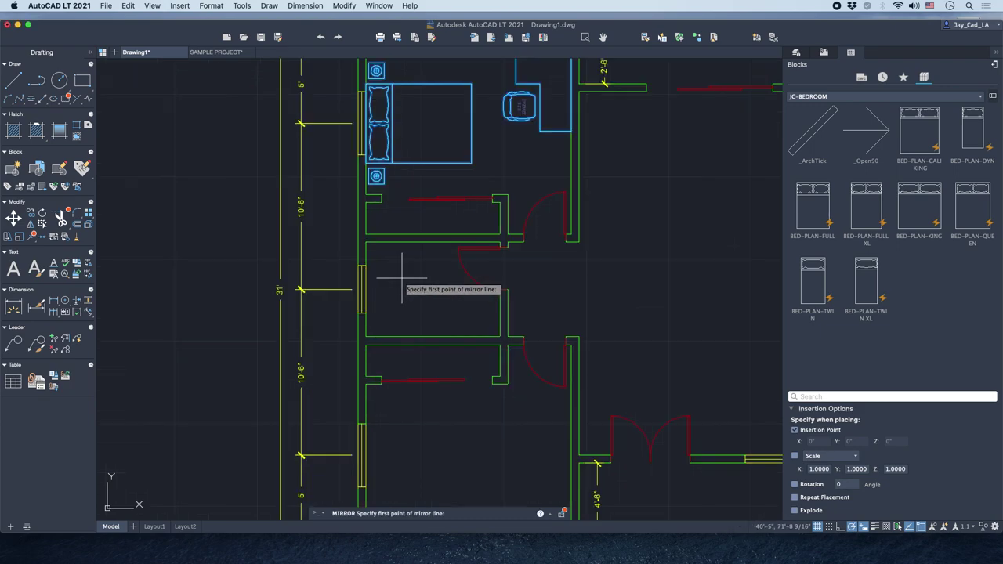
{"action": "left_click", "coordinate": [362, 289]}
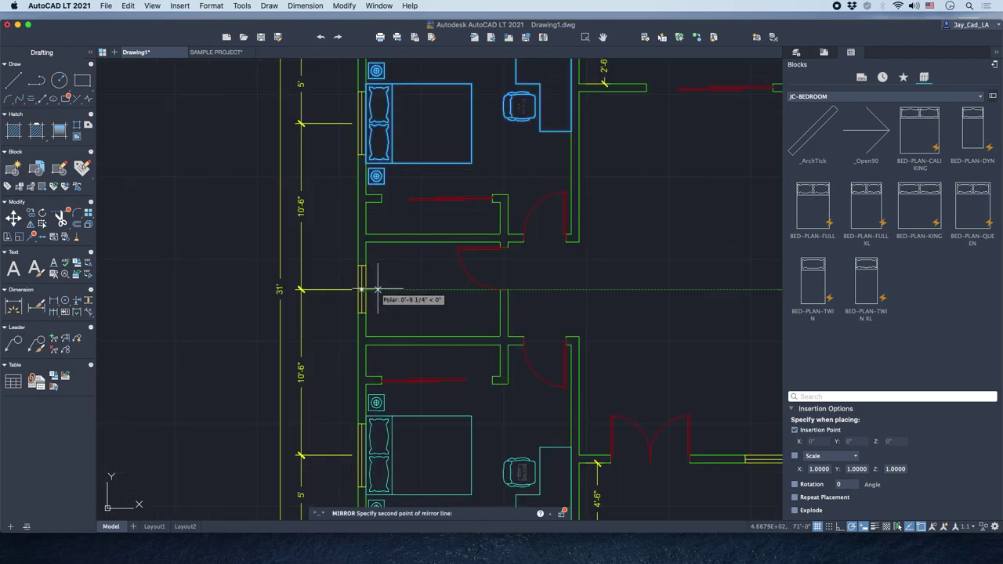
{"action": "left_click", "coordinate": [429, 294]}
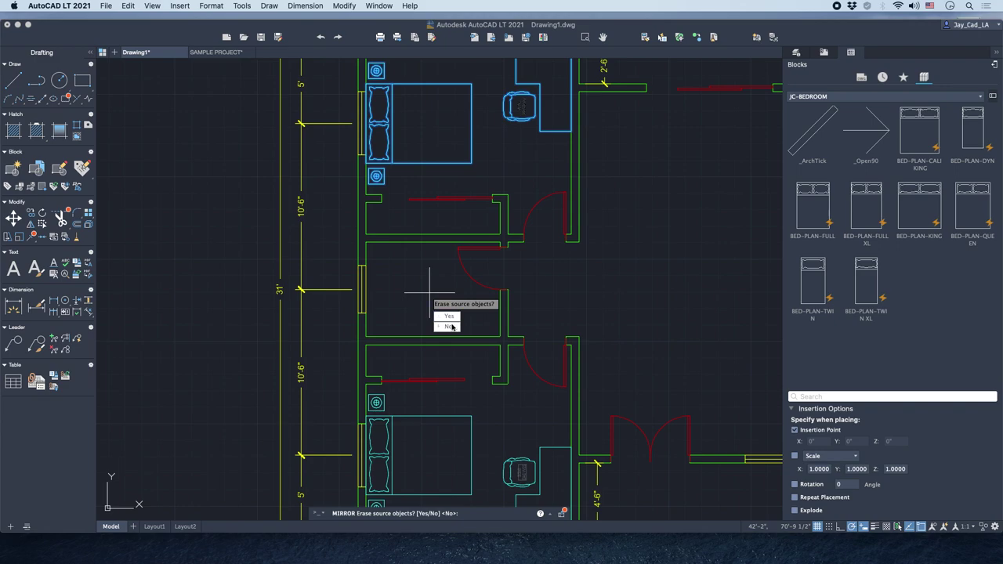
{"action": "left_click", "coordinate": [448, 326]}
{"action": "scroll", "coordinate": [439, 290], "scroll_direction": "down", "scroll_amount": 5}
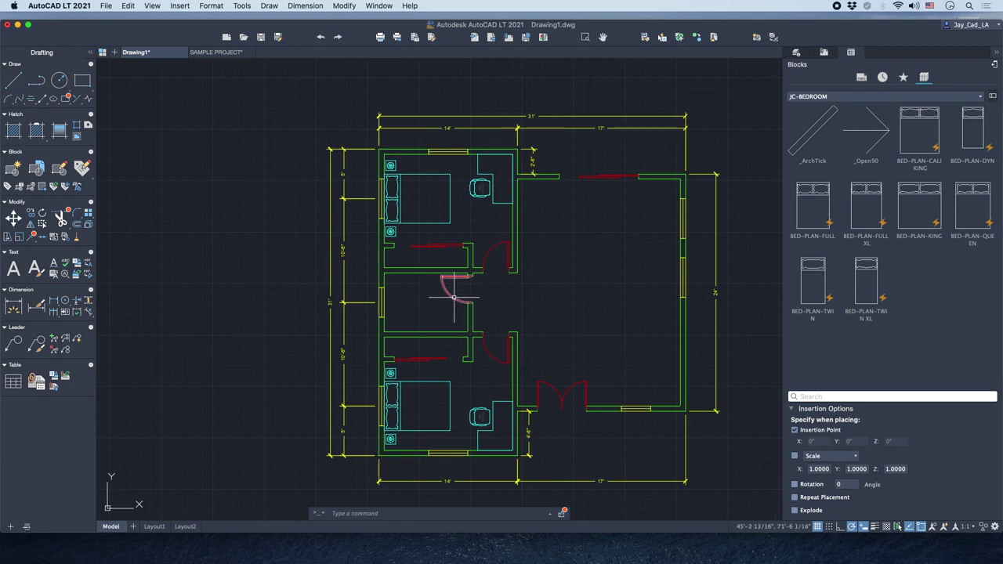
{"action": "scroll", "coordinate": [427, 290], "scroll_direction": "right", "scroll_amount": 2}
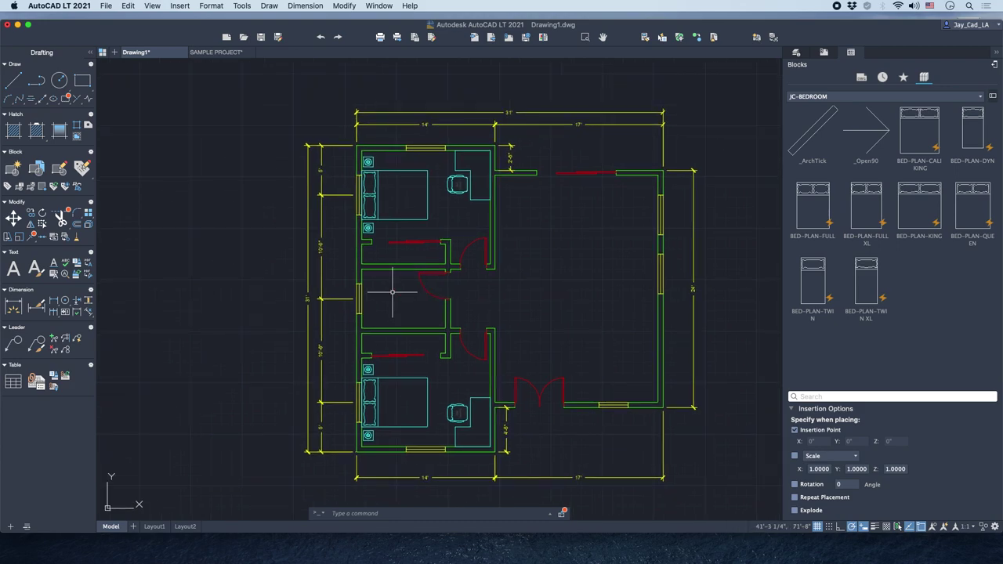
{"action": "scroll", "coordinate": [742, 114], "scroll_direction": "down", "scroll_amount": 2}
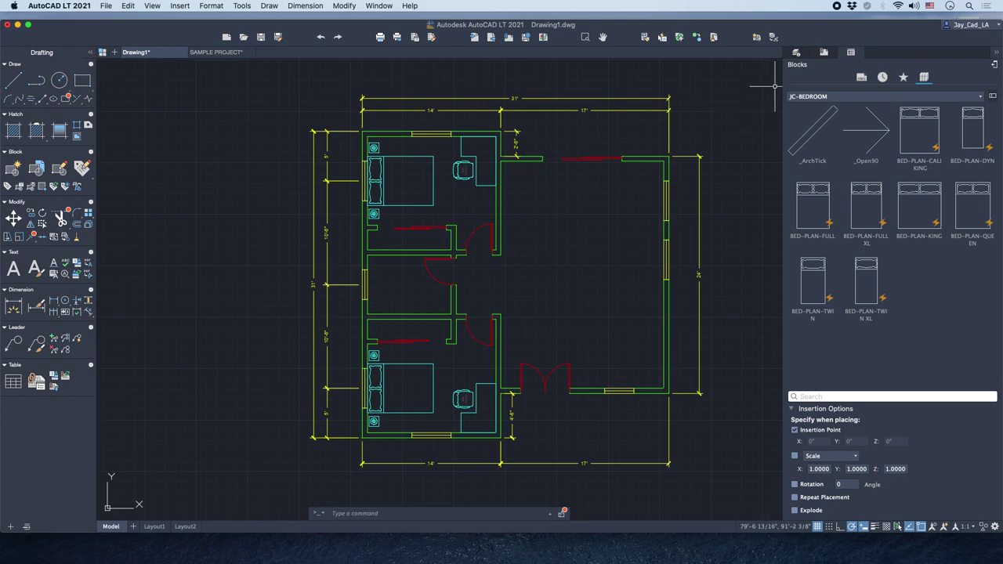
Make ID-FIXT the current layer in the Layers palette, then return to Blocks.
{"action": "left_click", "coordinate": [796, 53]}
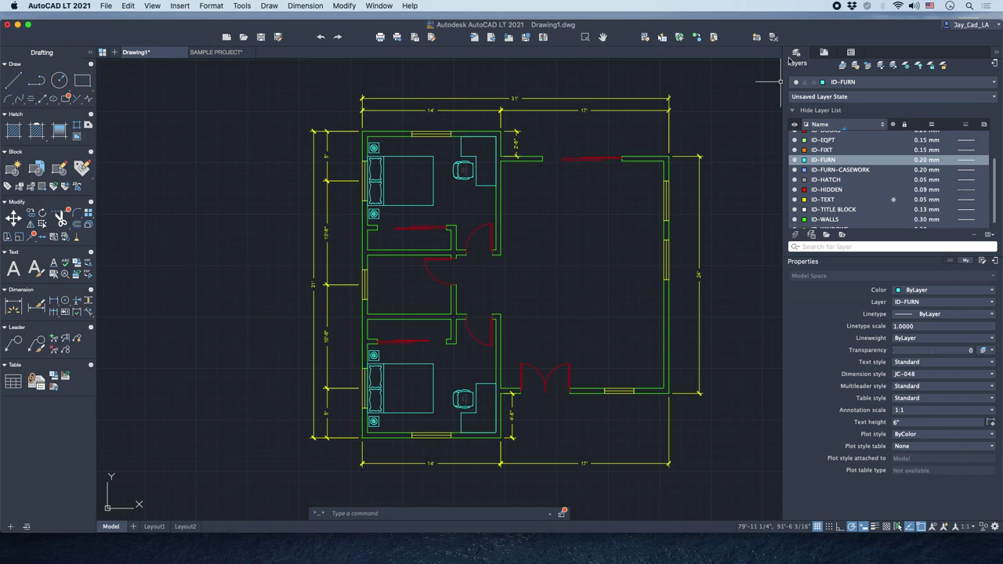
{"action": "left_click", "coordinate": [867, 83]}
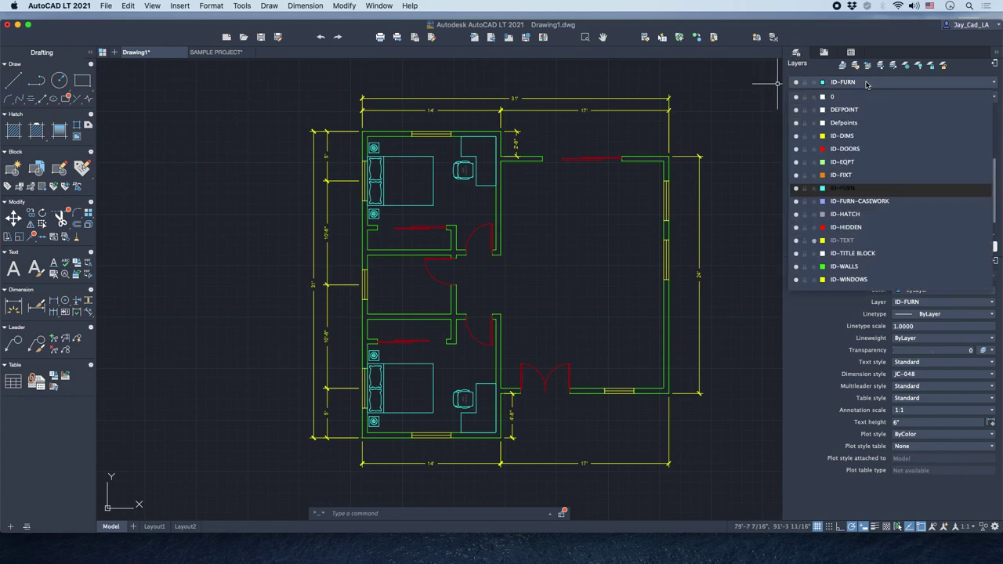
{"action": "left_click", "coordinate": [880, 176]}
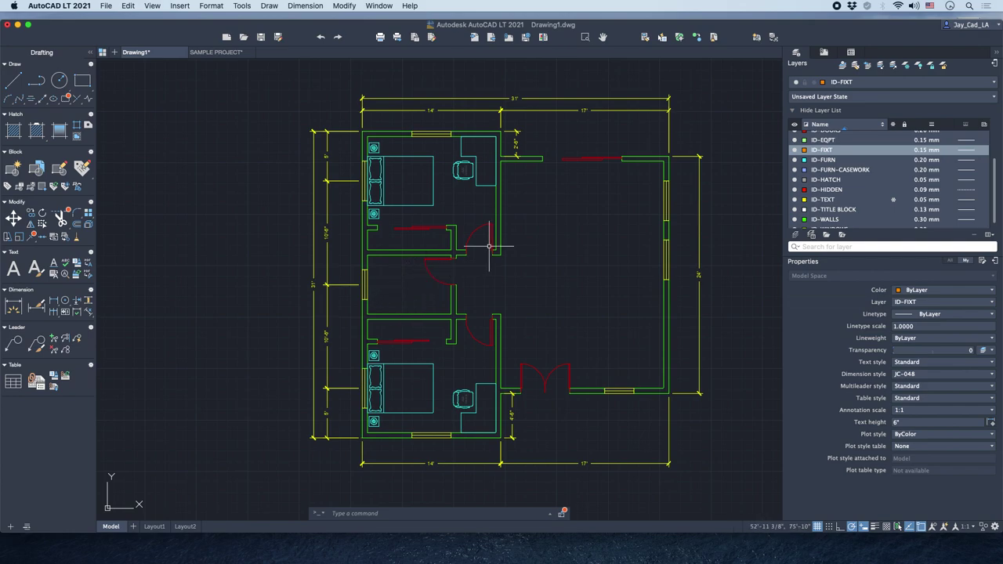
{"action": "left_click", "coordinate": [850, 53]}
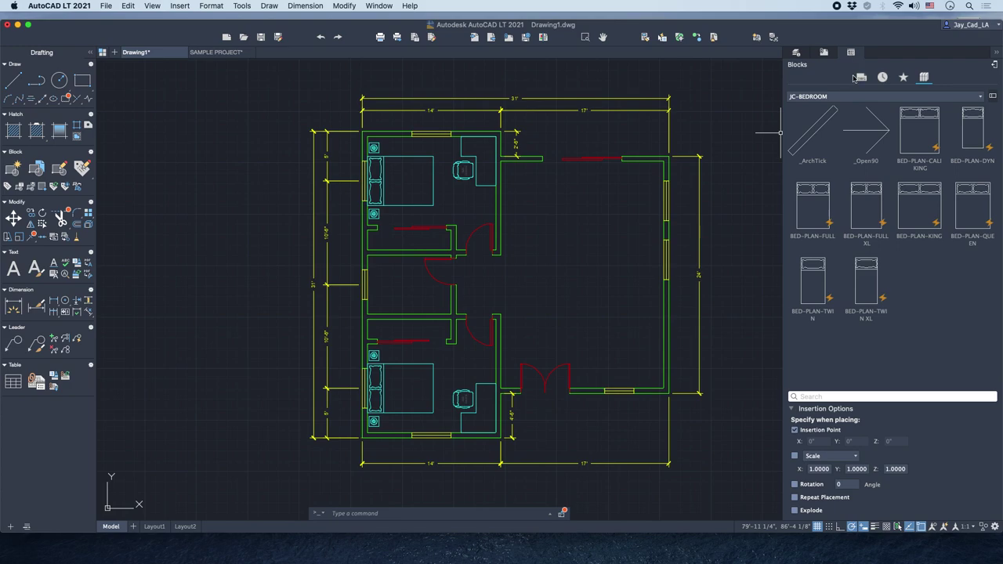
Switch to the JC-FIXTURES library and insert the FIXT-TUB-PLAN bathtub block.
{"action": "left_click", "coordinate": [832, 98]}
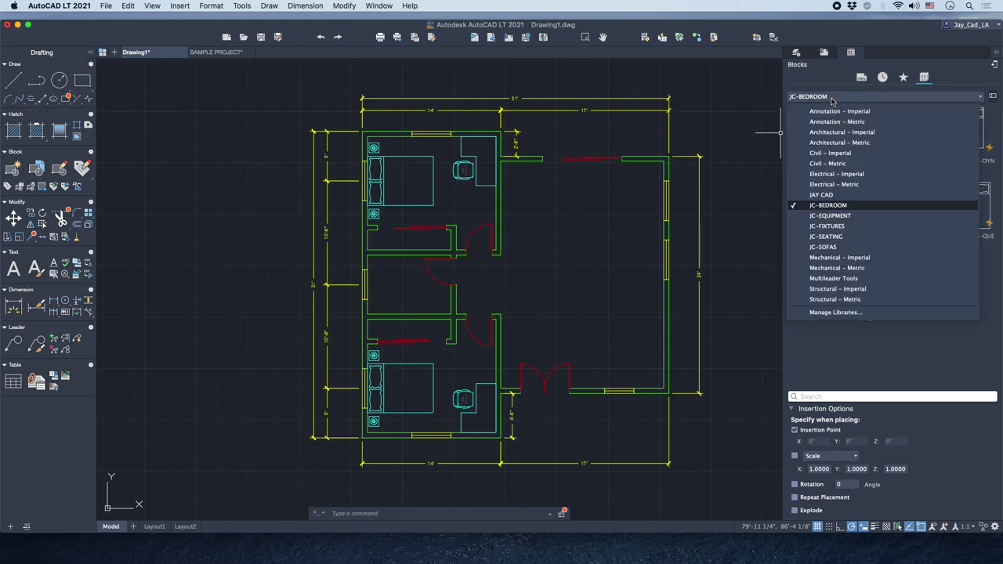
{"action": "left_click", "coordinate": [849, 227]}
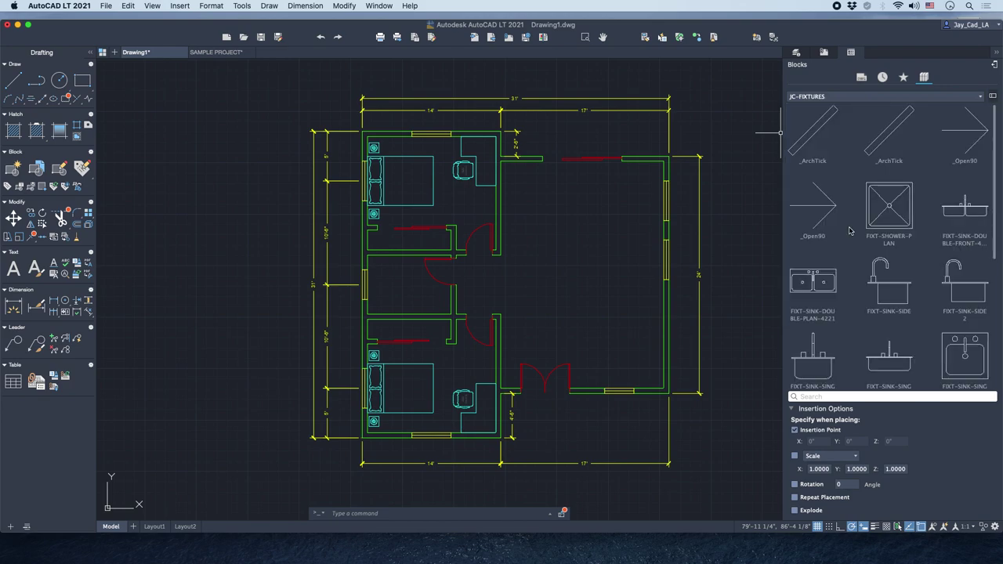
{"action": "left_click_drag", "start_coordinate": [995, 140], "coordinate": [1000, 280]}
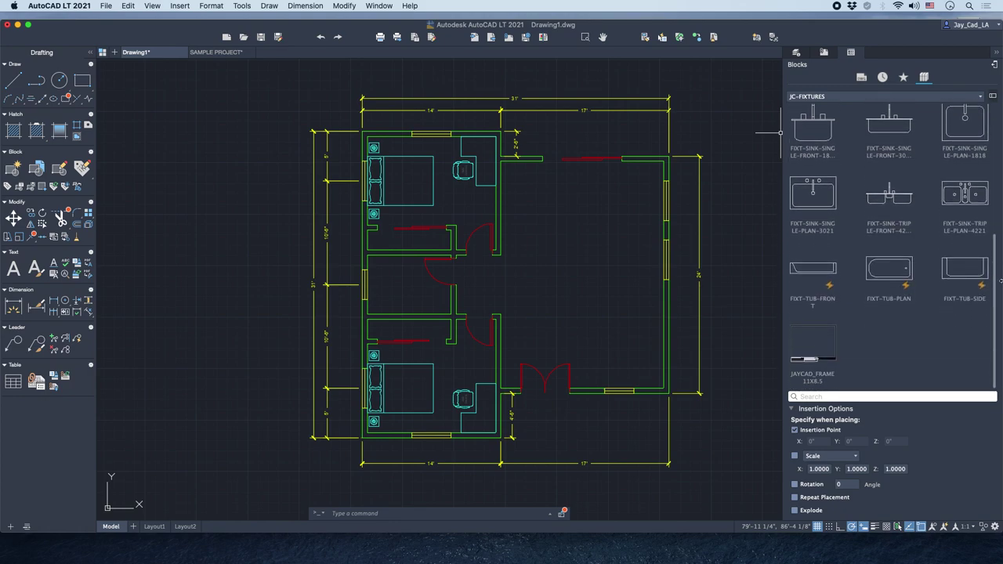
{"action": "left_click", "coordinate": [905, 277]}
{"action": "right_click", "coordinate": [896, 274]}
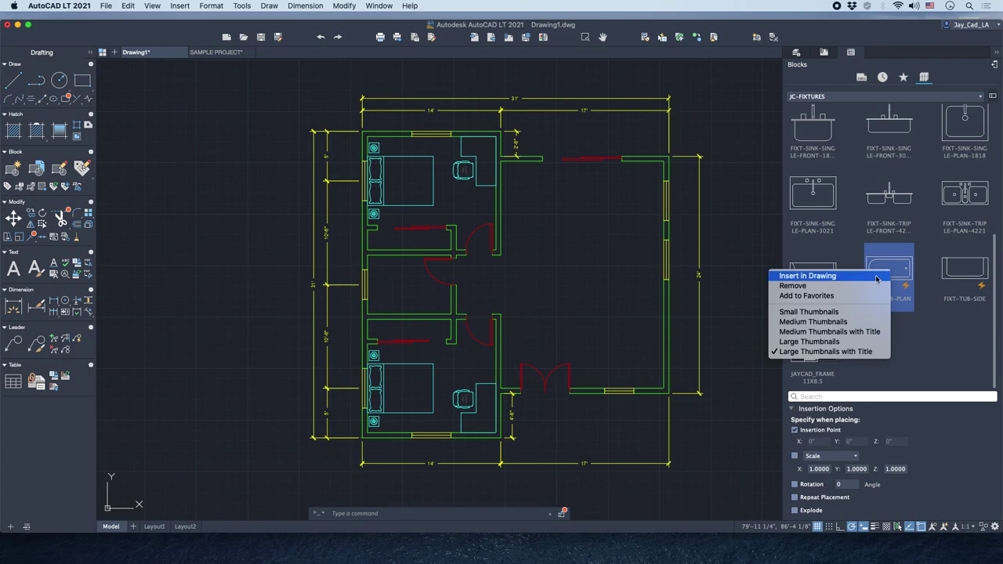
{"action": "left_click", "coordinate": [877, 277]}
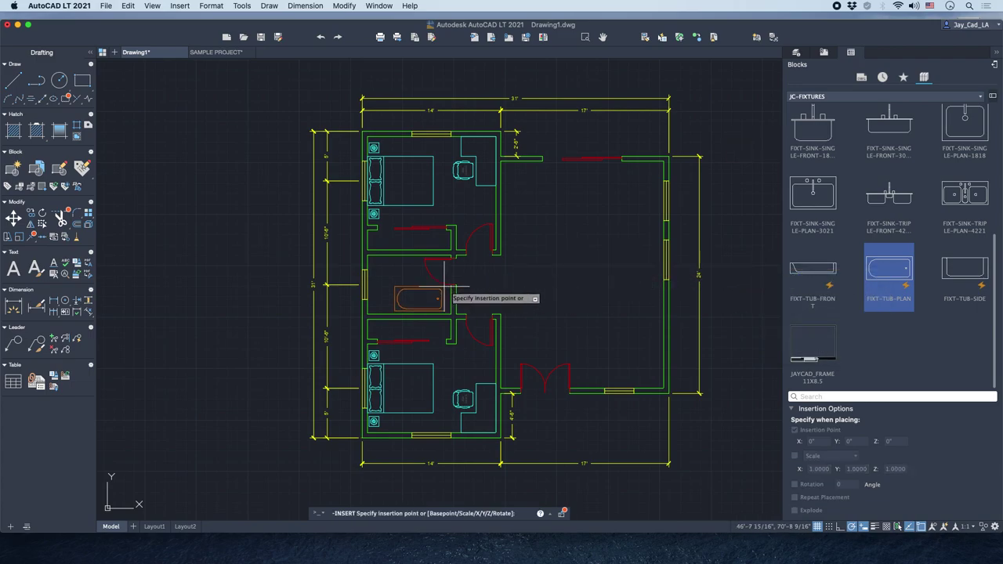
{"action": "scroll", "coordinate": [439, 282], "scroll_direction": "up", "scroll_amount": 5}
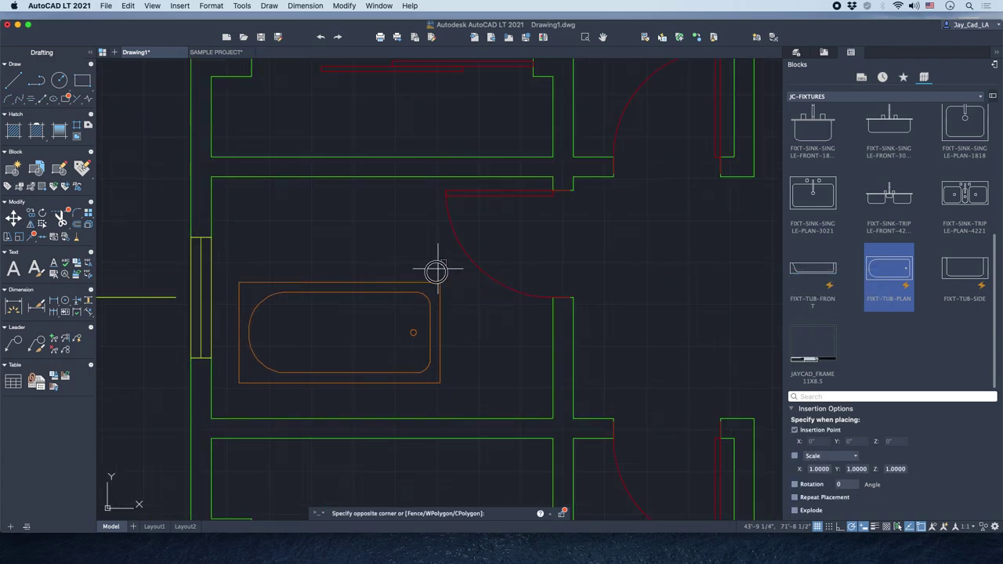
Place the bathtub in the bathroom and rotate it 270 degrees upright.
{"action": "left_click", "coordinate": [440, 282]}
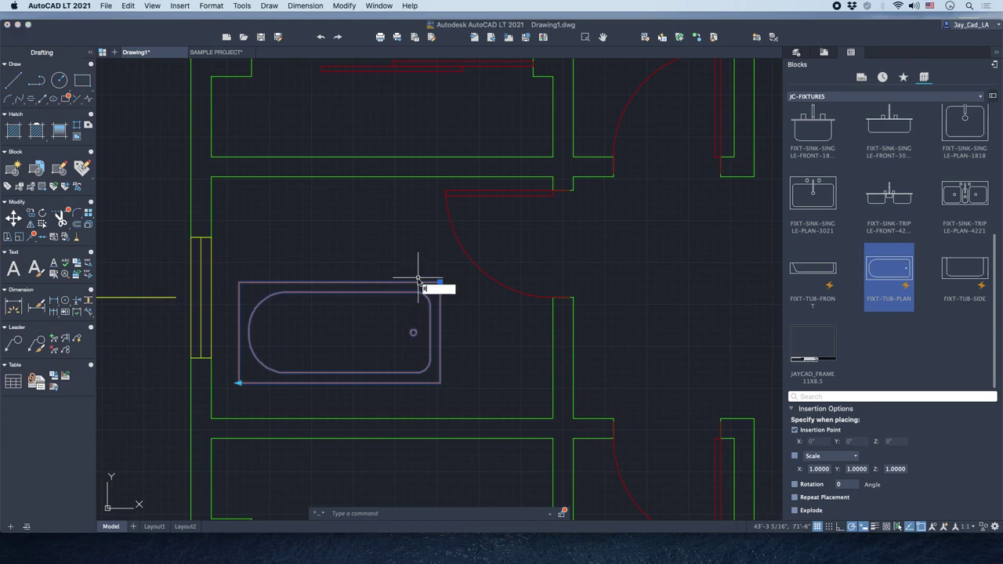
{"action": "type", "text": "O"}
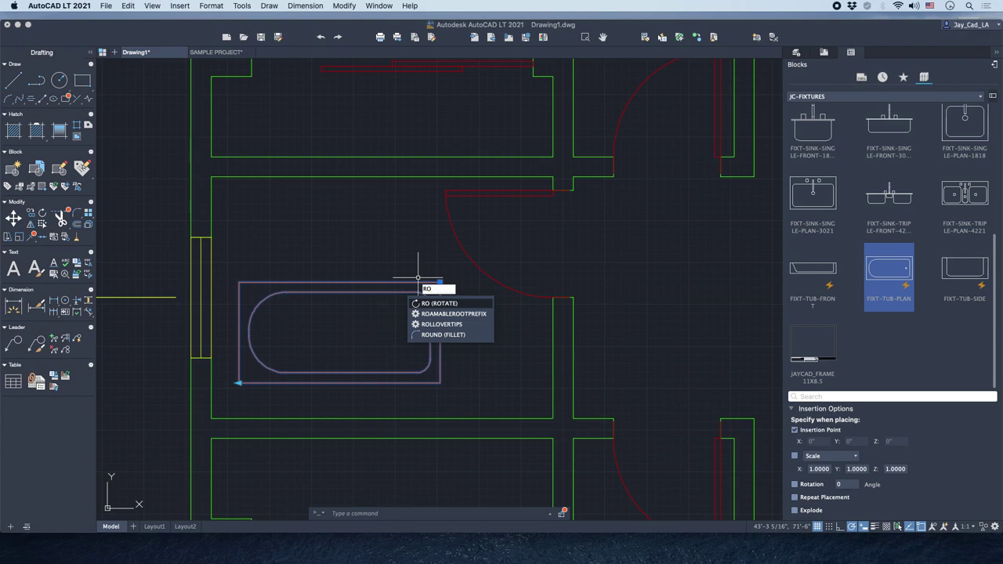
{"action": "key", "text": "Return"}
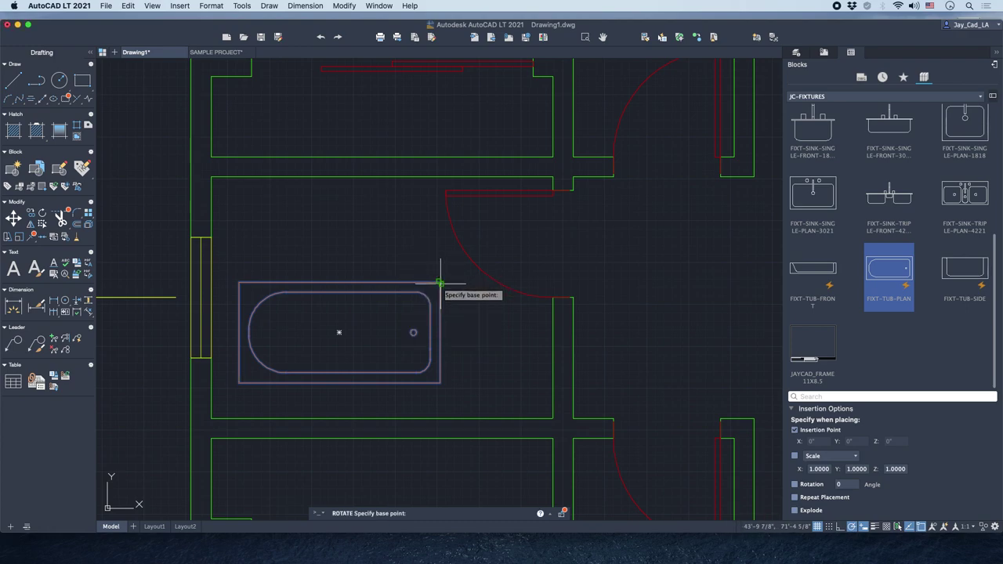
{"action": "left_click", "coordinate": [438, 384]}
{"action": "left_click", "coordinate": [443, 397]}
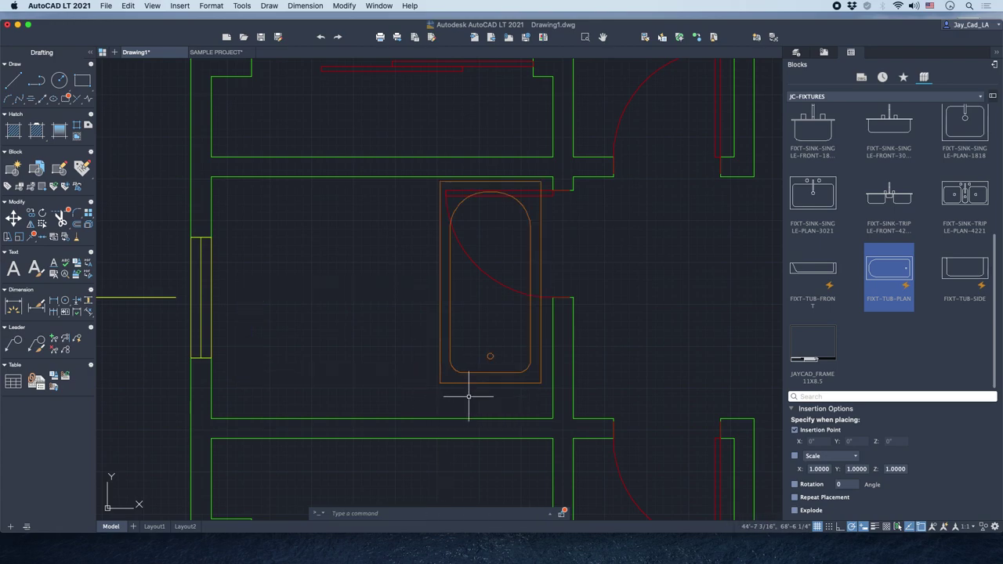
Move the rotated tub against the bathroom's left wall.
{"action": "left_click", "coordinate": [487, 400]}
{"action": "left_click", "coordinate": [419, 350]}
{"action": "type", "text": "M"}
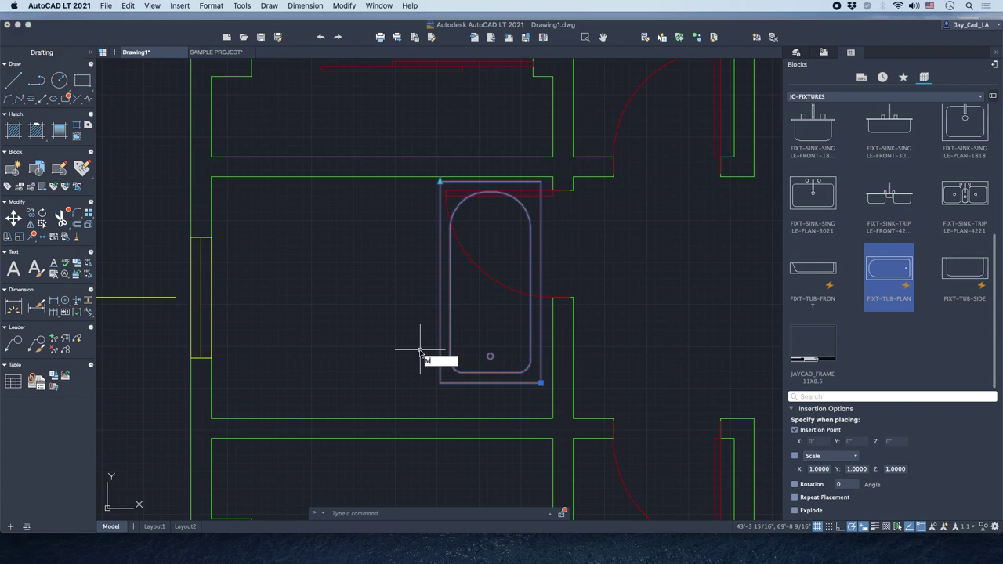
{"action": "key", "text": "Return"}
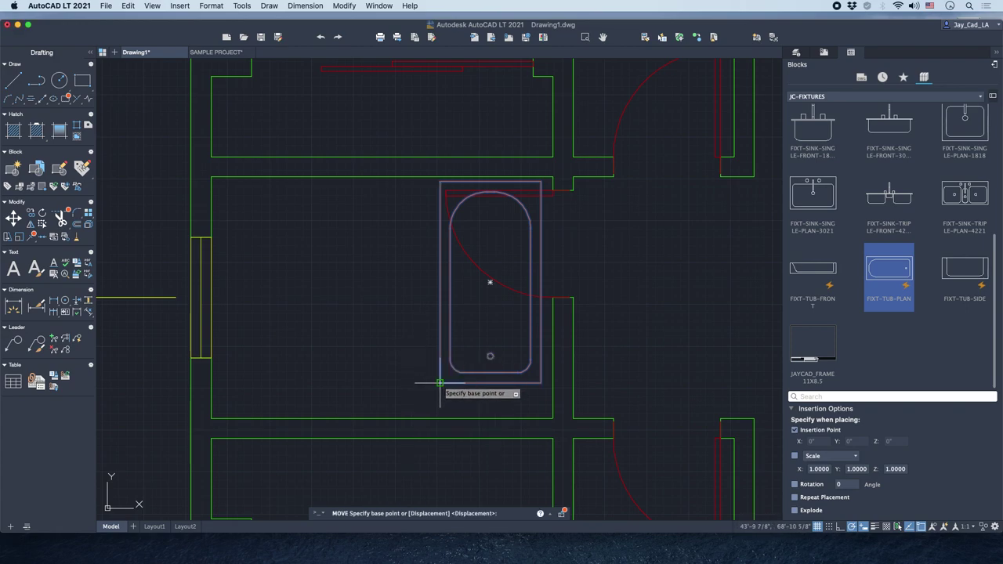
{"action": "left_click", "coordinate": [439, 384]}
{"action": "left_click", "coordinate": [210, 416]}
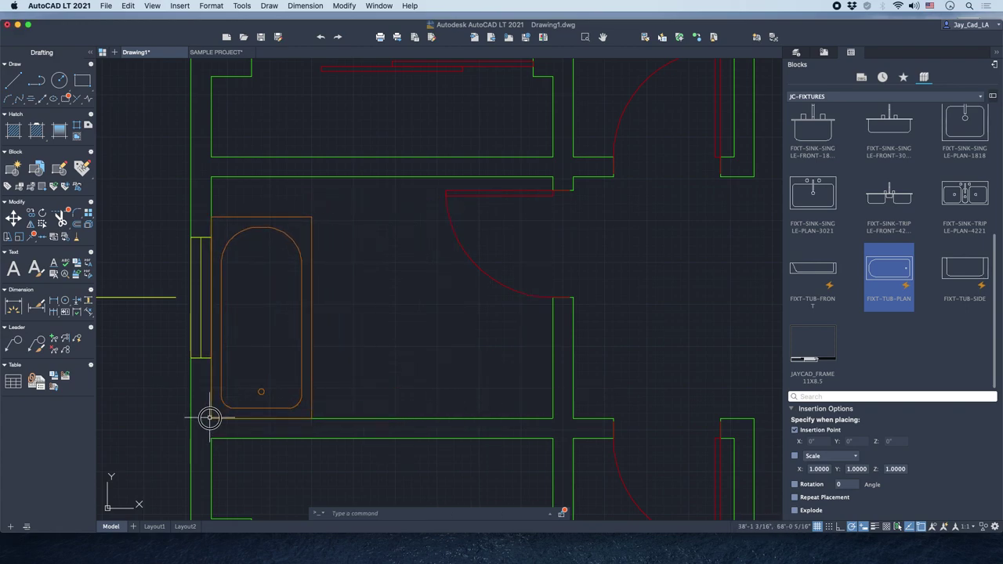
{"action": "middle_click_drag", "start_coordinate": [295, 358], "coordinate": [335, 354]}
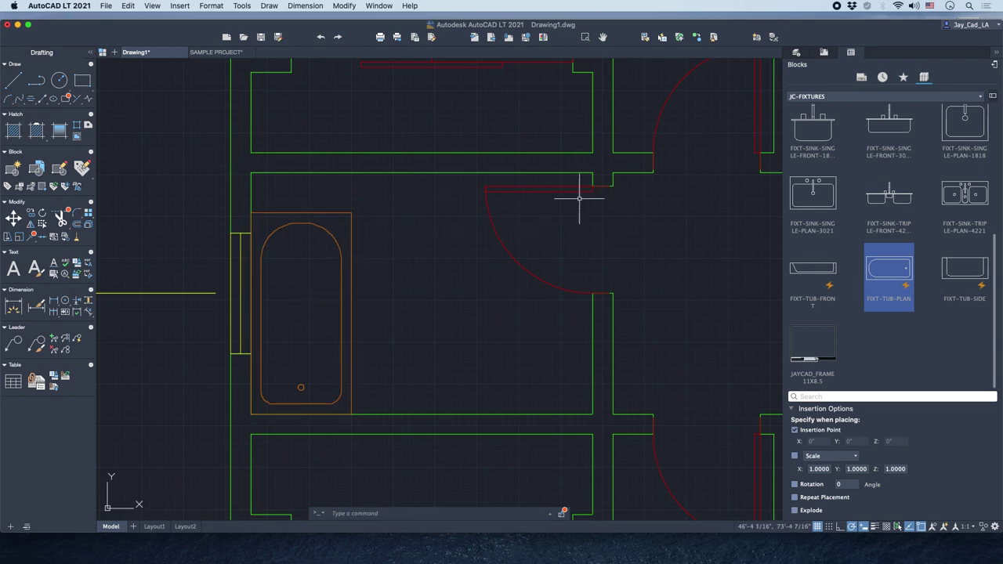
Grip-stretch the tub's top-left corner up to the top wall.
{"action": "left_click", "coordinate": [419, 232]}
{"action": "left_click", "coordinate": [335, 273]}
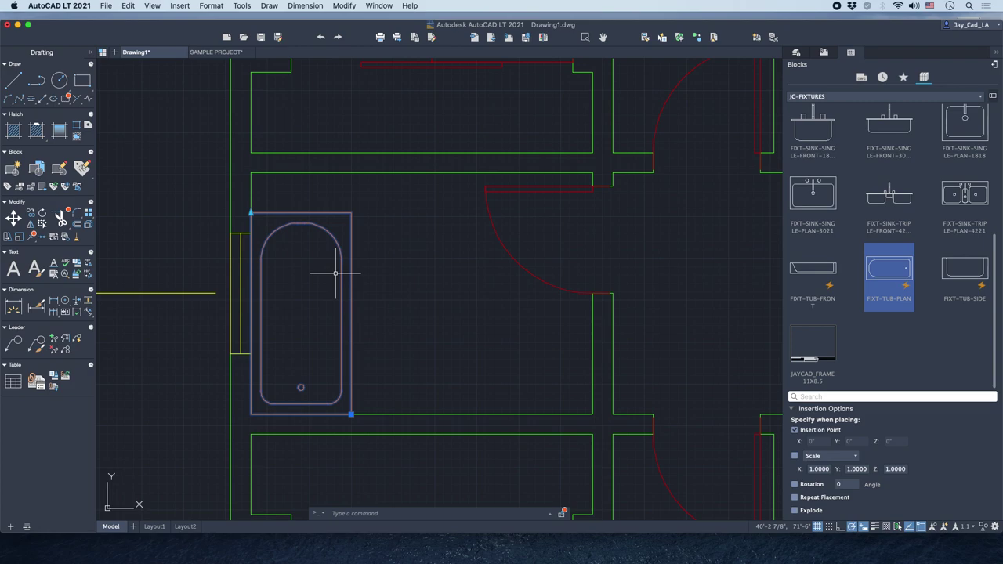
{"action": "left_click", "coordinate": [250, 212]}
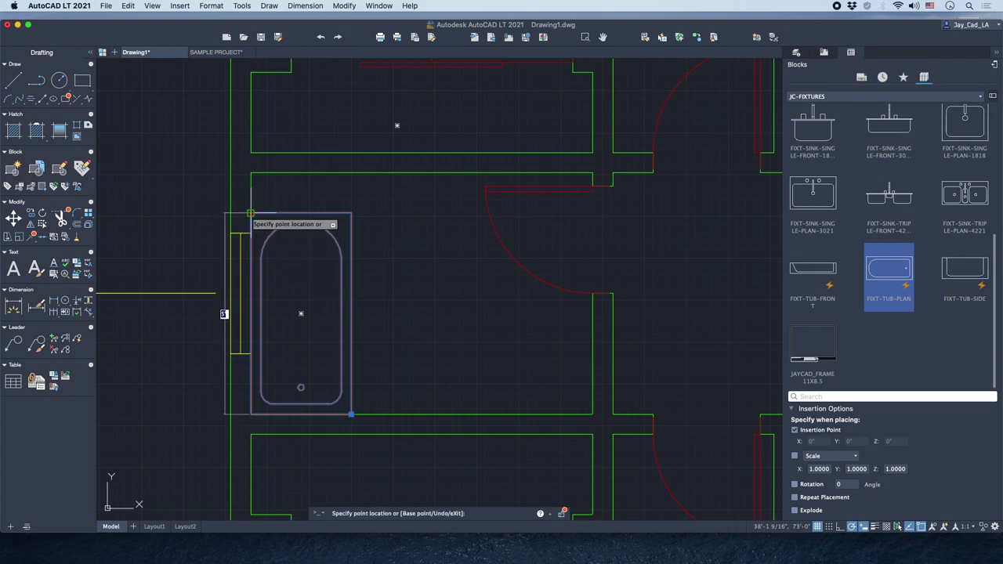
{"action": "left_click", "coordinate": [250, 172]}
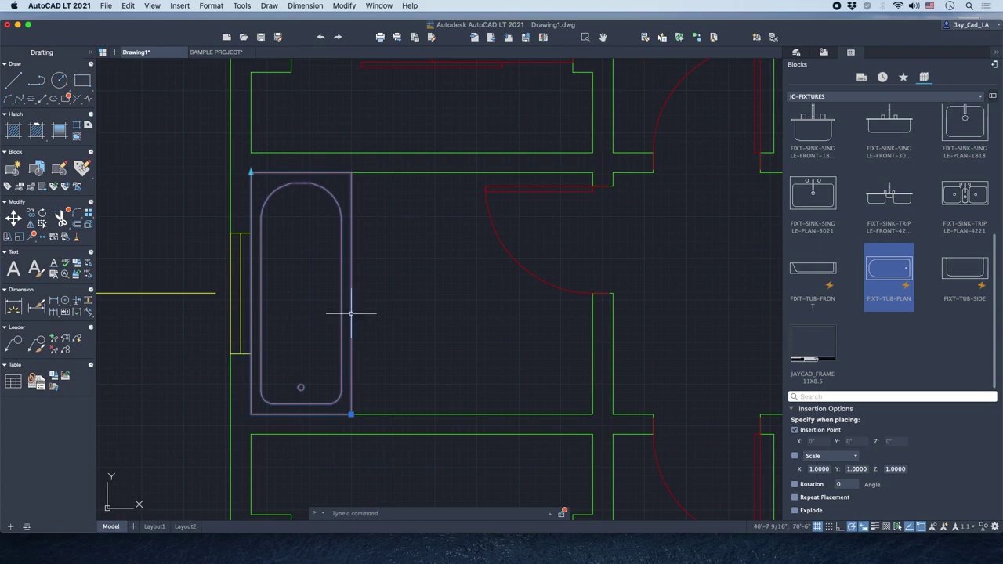
{"action": "key", "text": "Escape"}
Frame the bathrooms and switch the block library to Architectural - Imperial.
{"action": "scroll", "coordinate": [356, 276], "scroll_direction": "down", "scroll_amount": 2}
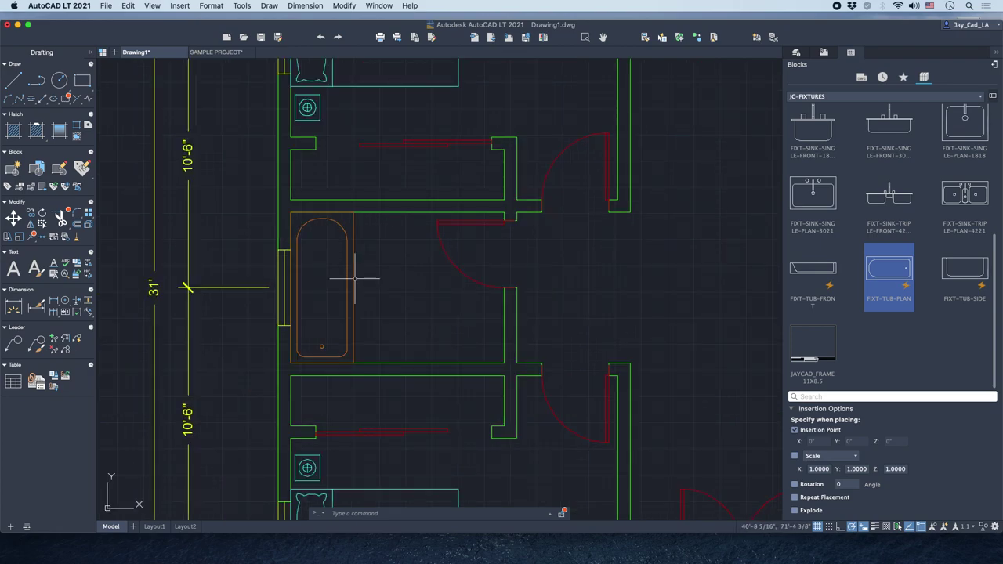
{"action": "middle_click_drag", "start_coordinate": [358, 281], "coordinate": [345, 295]}
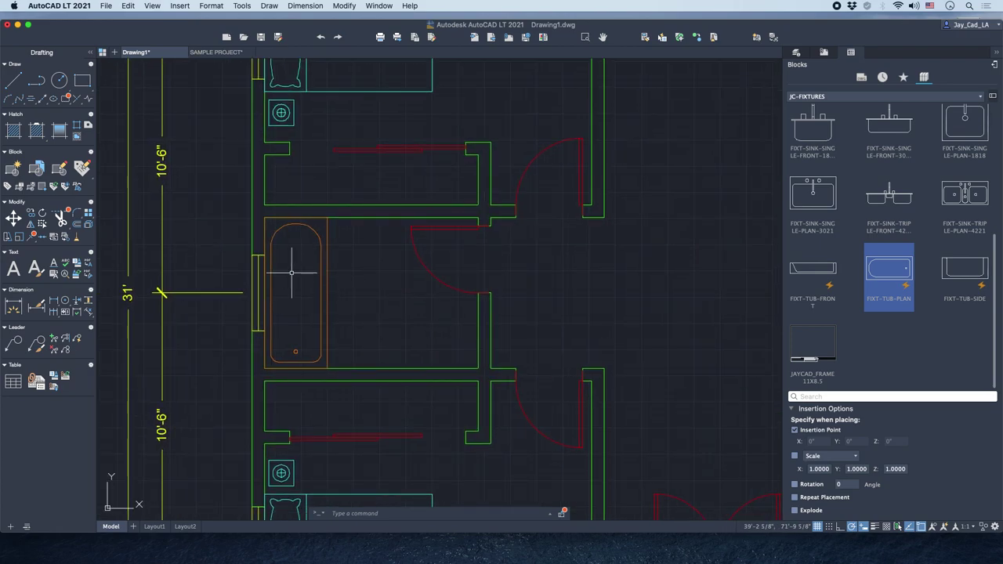
{"action": "scroll", "coordinate": [890, 257], "scroll_direction": "up", "scroll_amount": 2}
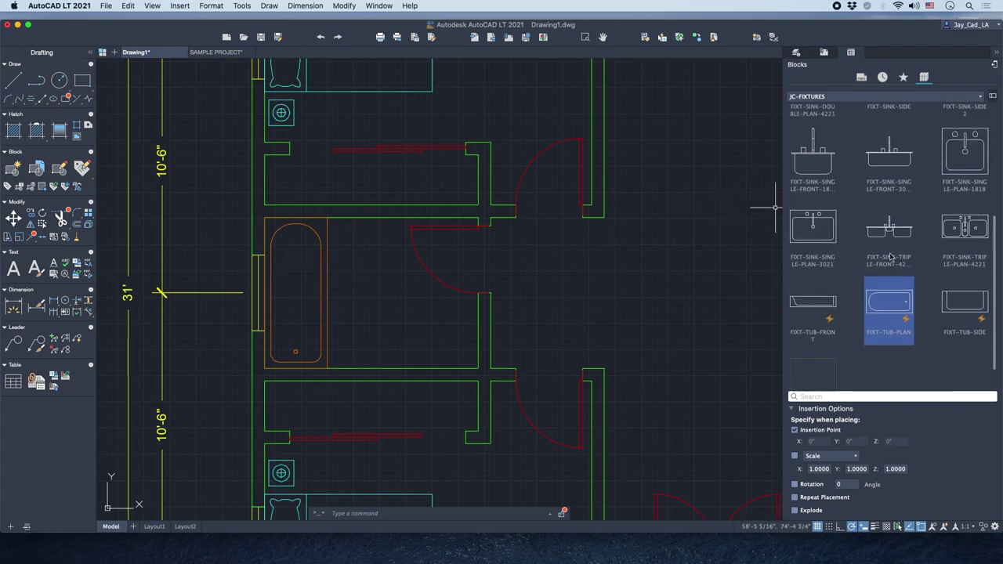
{"action": "scroll", "coordinate": [890, 257], "scroll_direction": "up", "scroll_amount": 8}
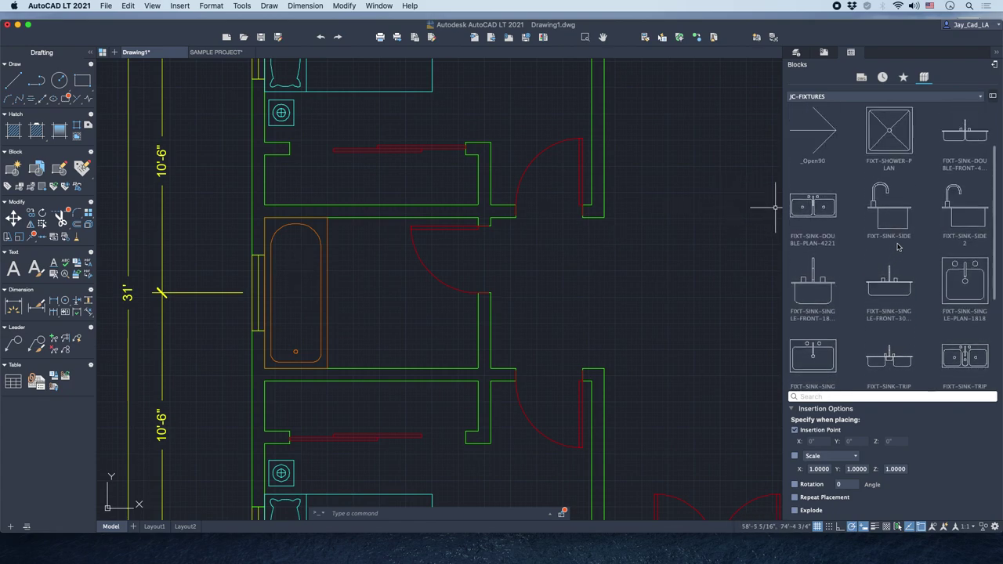
{"action": "scroll", "coordinate": [896, 243], "scroll_direction": "down", "scroll_amount": 10}
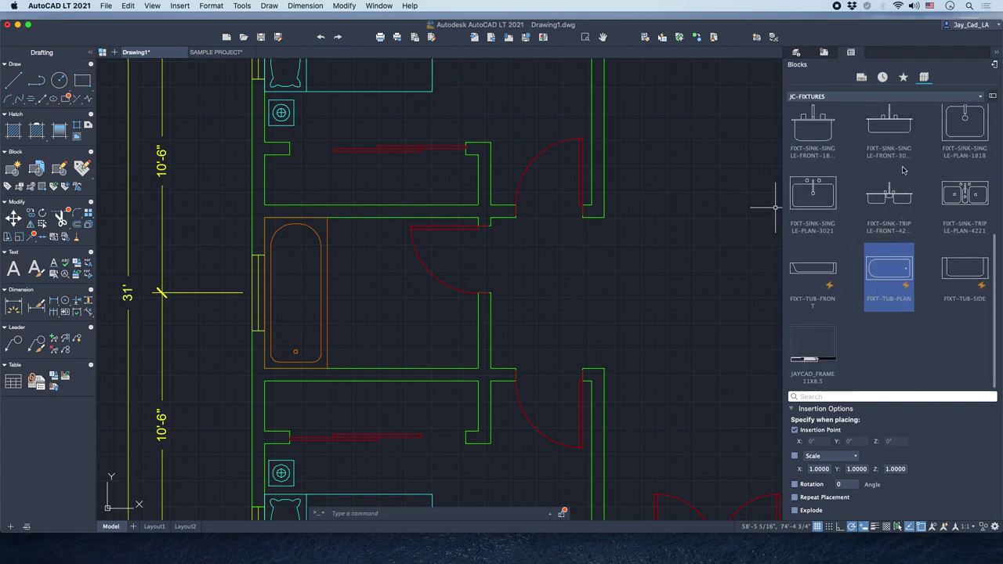
{"action": "left_click", "coordinate": [826, 98]}
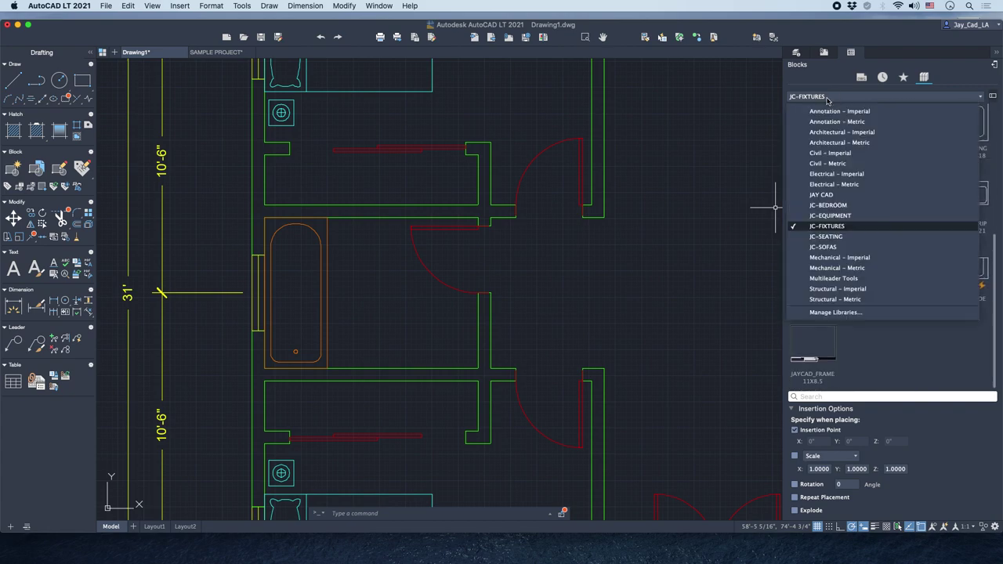
{"action": "left_click", "coordinate": [870, 133]}
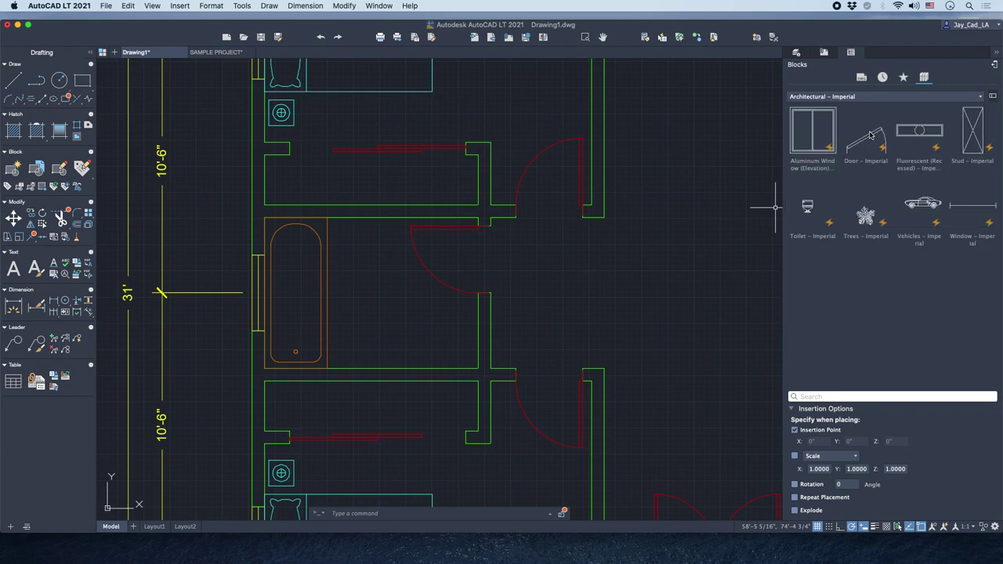
{"action": "right_click", "coordinate": [809, 207]}
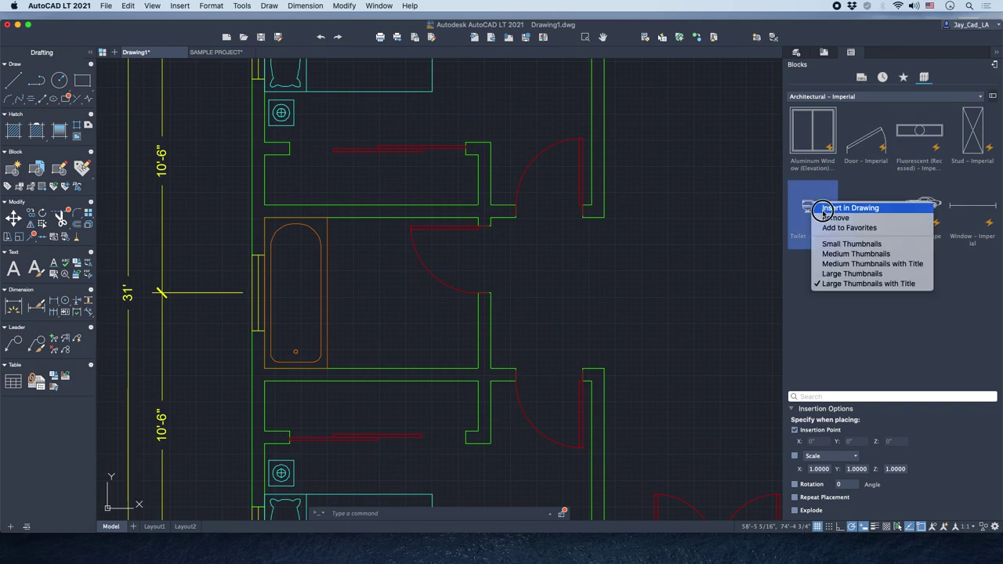
Insert the Toilet block in the bathroom and set its view to Elongated (Plan).
{"action": "left_click", "coordinate": [822, 209]}
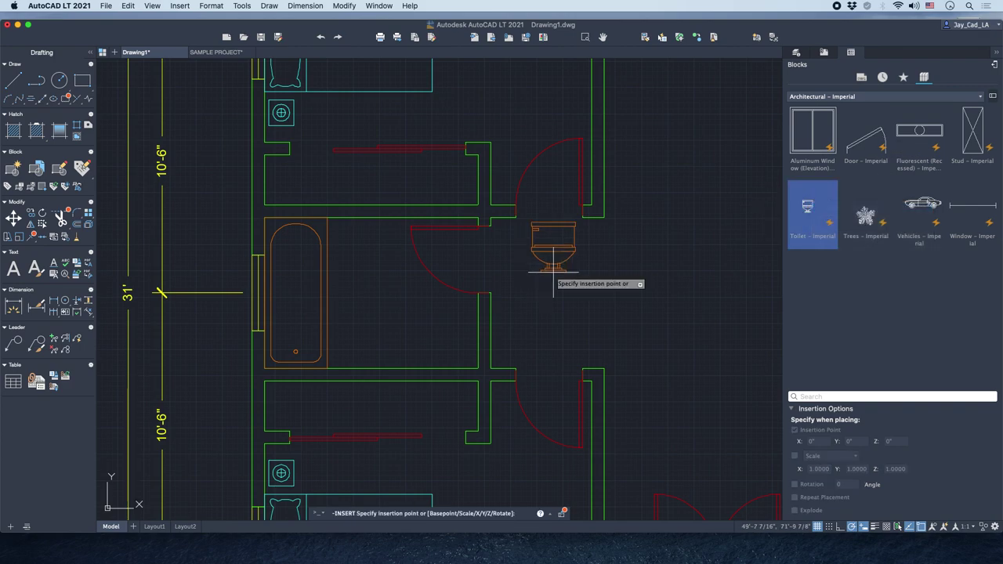
{"action": "left_click", "coordinate": [377, 332]}
{"action": "scroll", "coordinate": [379, 332], "scroll_direction": "up", "scroll_amount": 3}
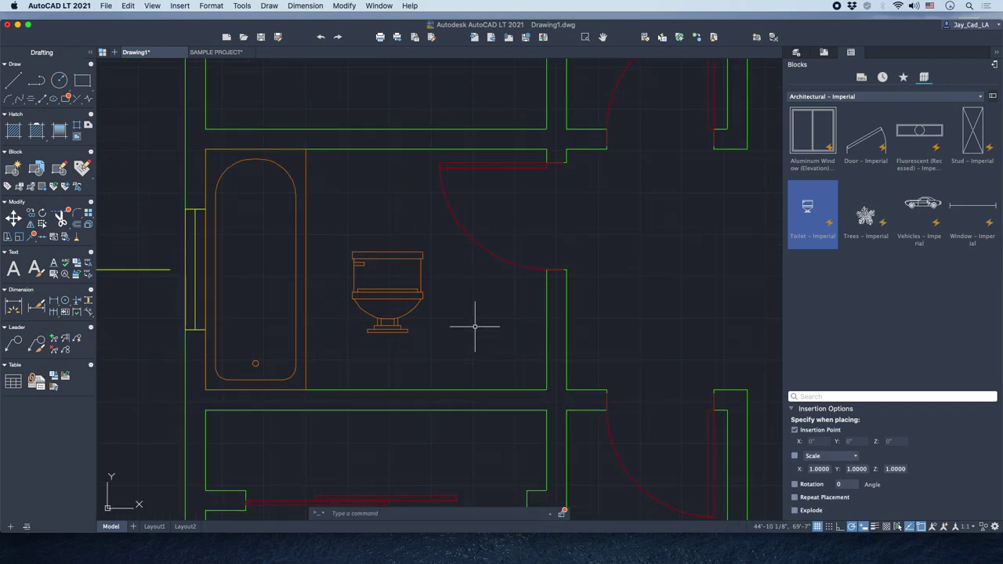
{"action": "left_click", "coordinate": [405, 307]}
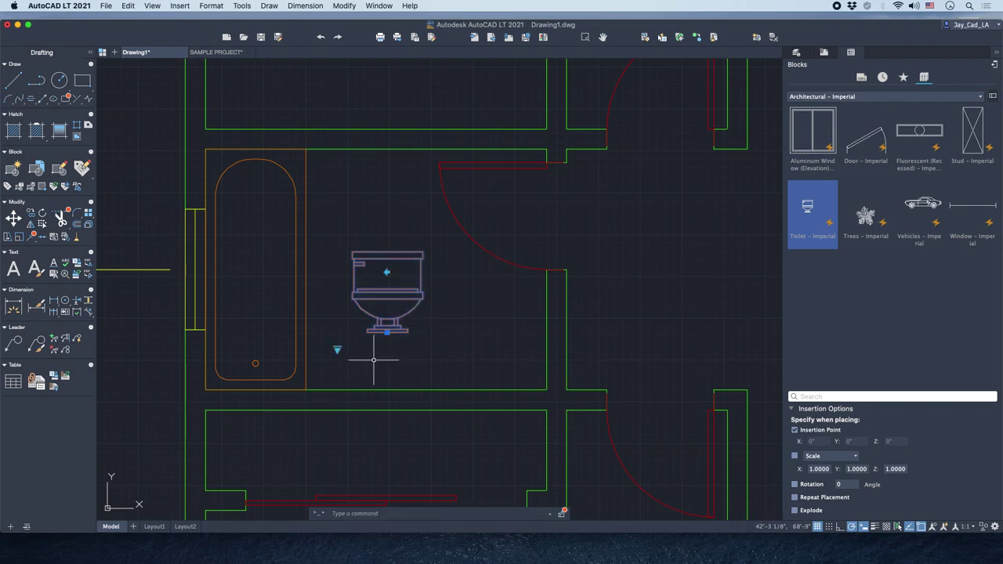
{"action": "left_click", "coordinate": [337, 349]}
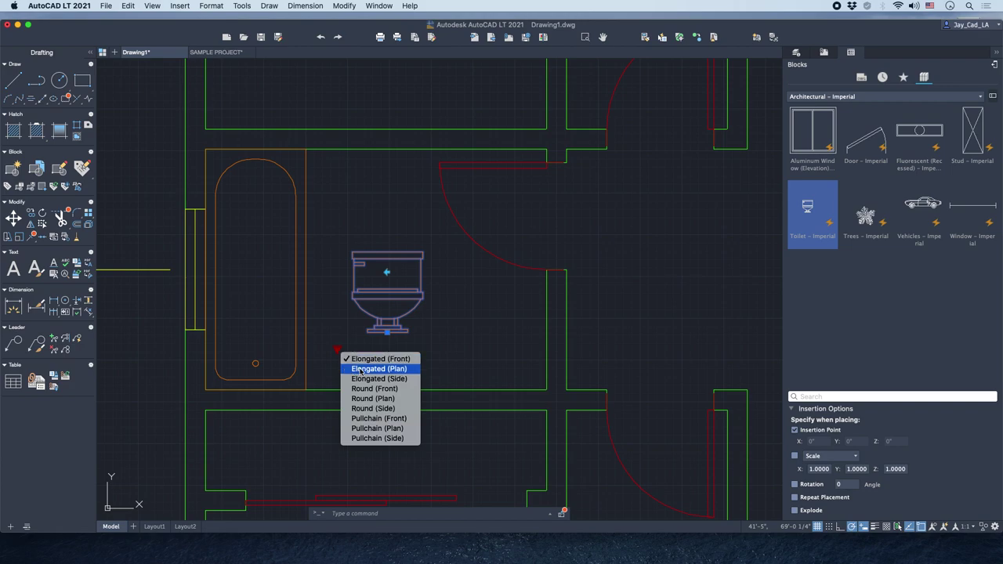
{"action": "left_click", "coordinate": [362, 369]}
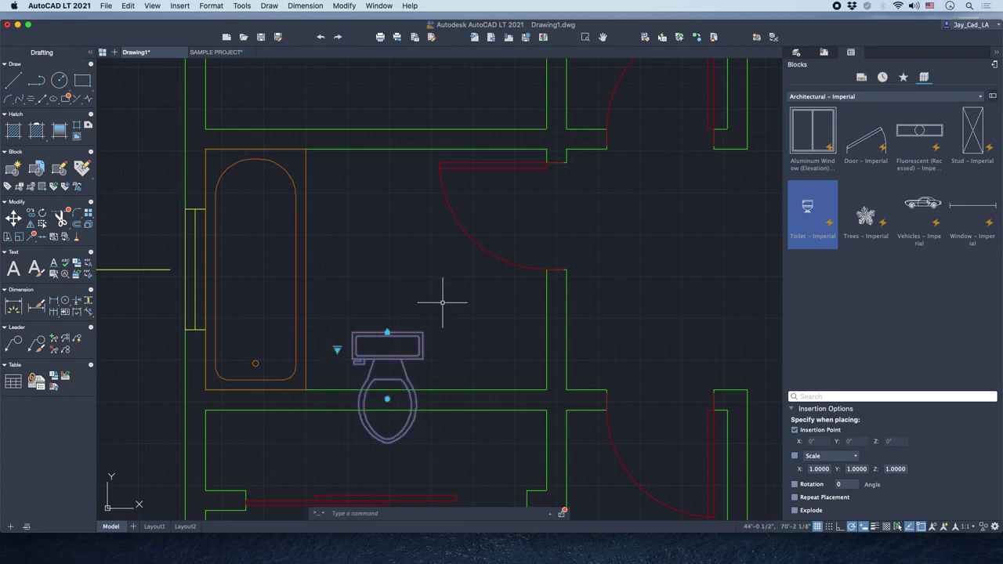
Rotate the toilet 180 degrees and move it against the wall beside the tub.
{"action": "left_click", "coordinate": [387, 399]}
{"action": "key", "text": "space"}
{"action": "key", "text": "space"}
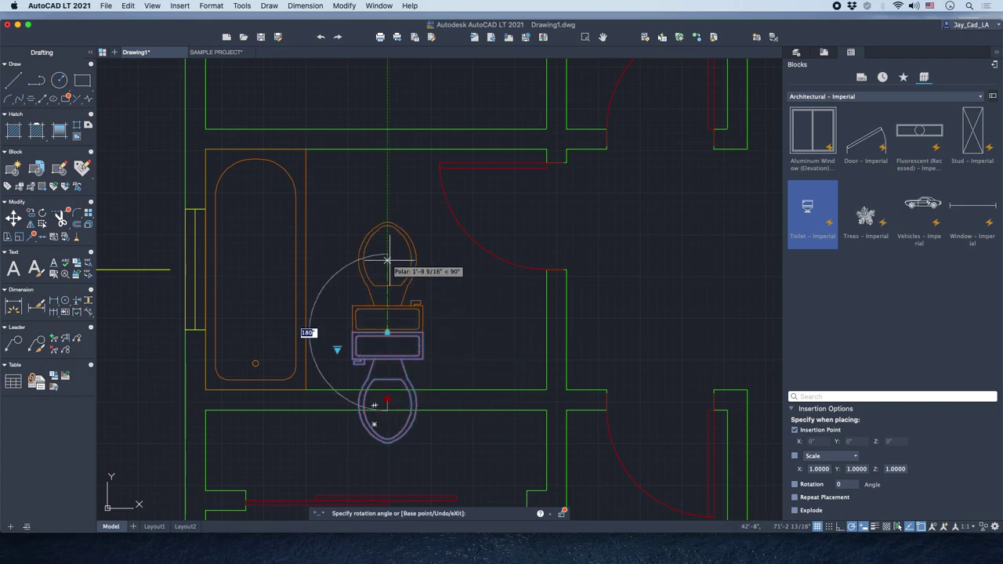
{"action": "left_click", "coordinate": [387, 258]}
{"action": "scroll", "coordinate": [412, 341], "scroll_direction": "up", "scroll_amount": 3}
{"action": "type", "text": "m"}
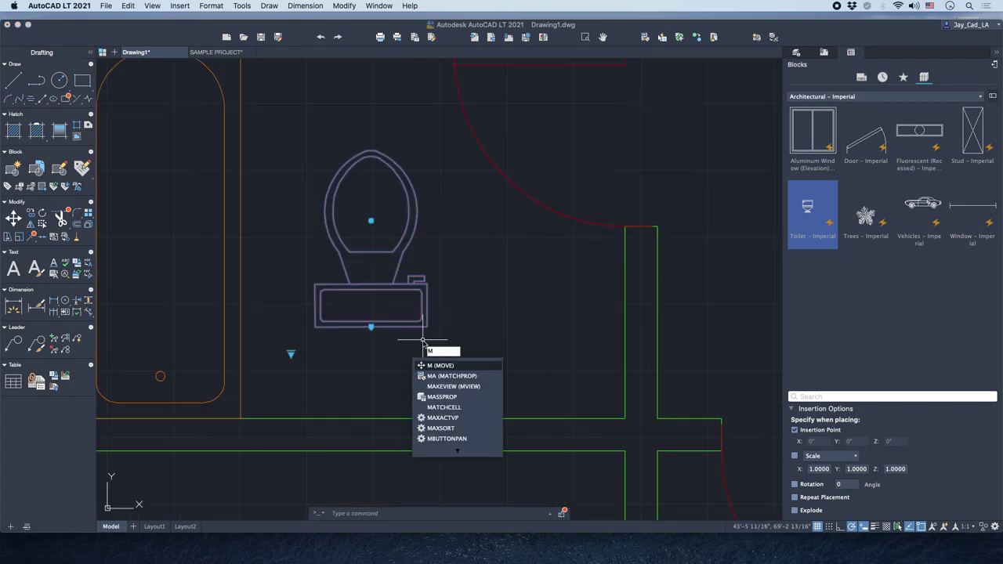
{"action": "key", "text": "Return"}
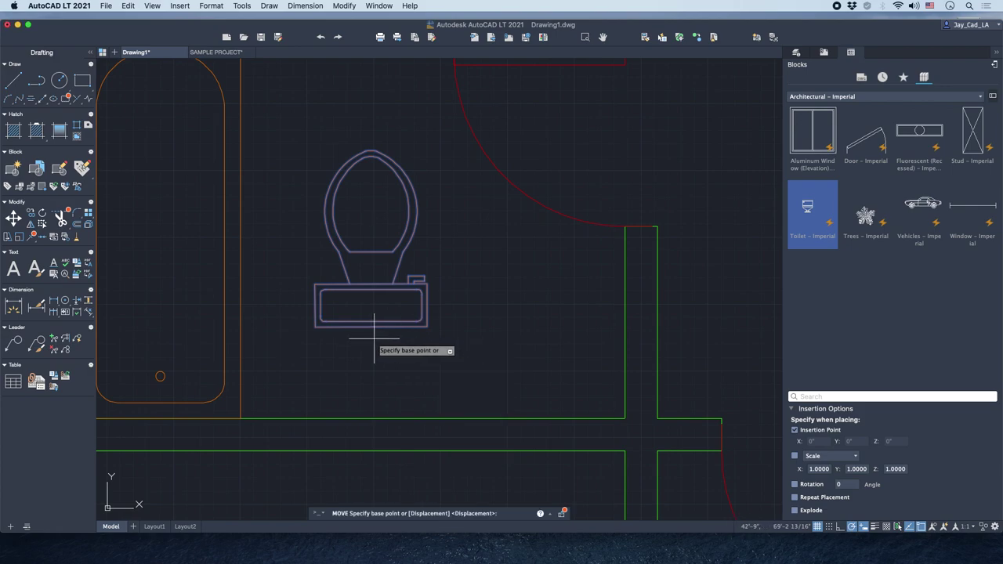
{"action": "left_click", "coordinate": [320, 320]}
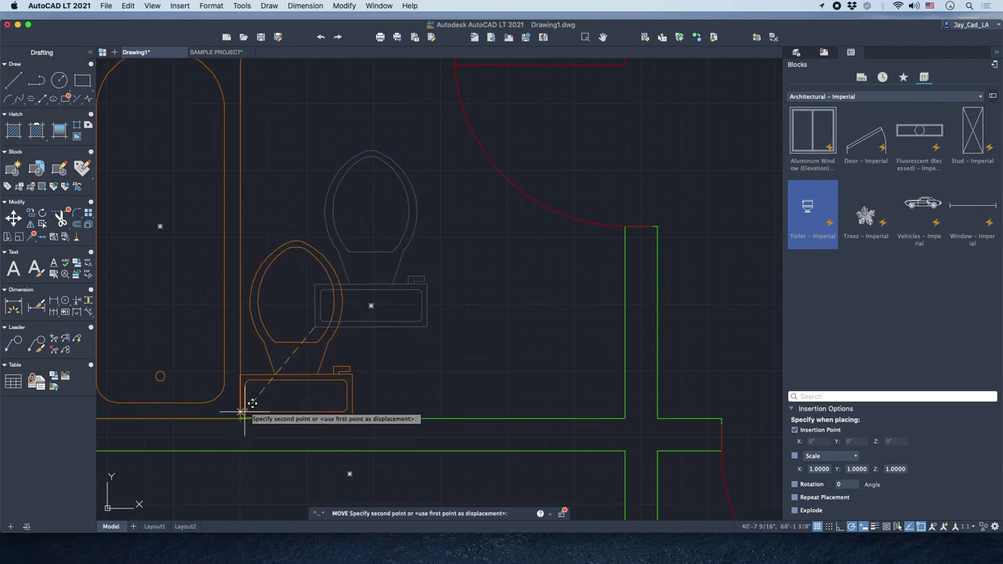
{"action": "left_click", "coordinate": [249, 407]}
{"action": "scroll", "coordinate": [384, 347], "scroll_direction": "down", "scroll_amount": 3}
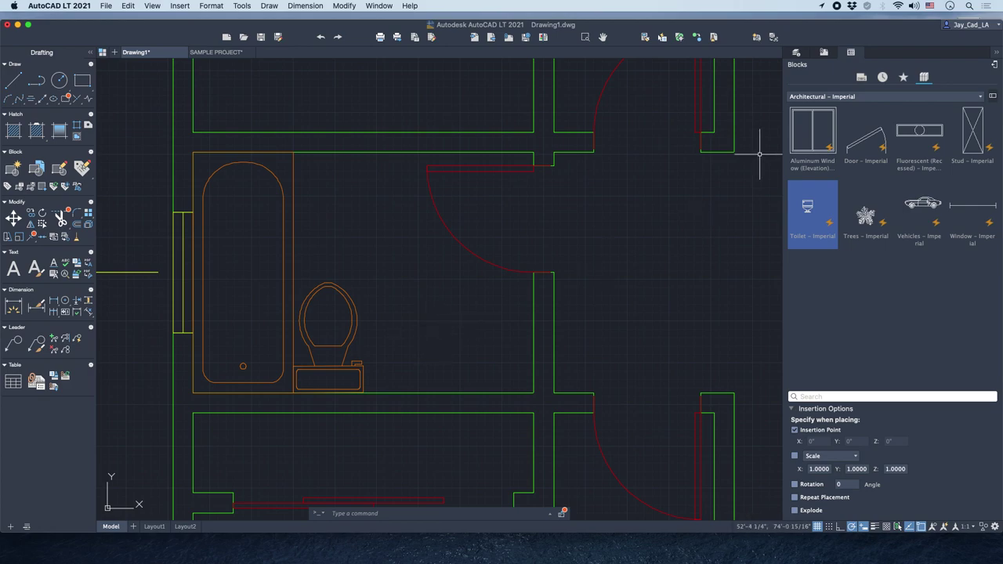
{"action": "left_click", "coordinate": [799, 52]}
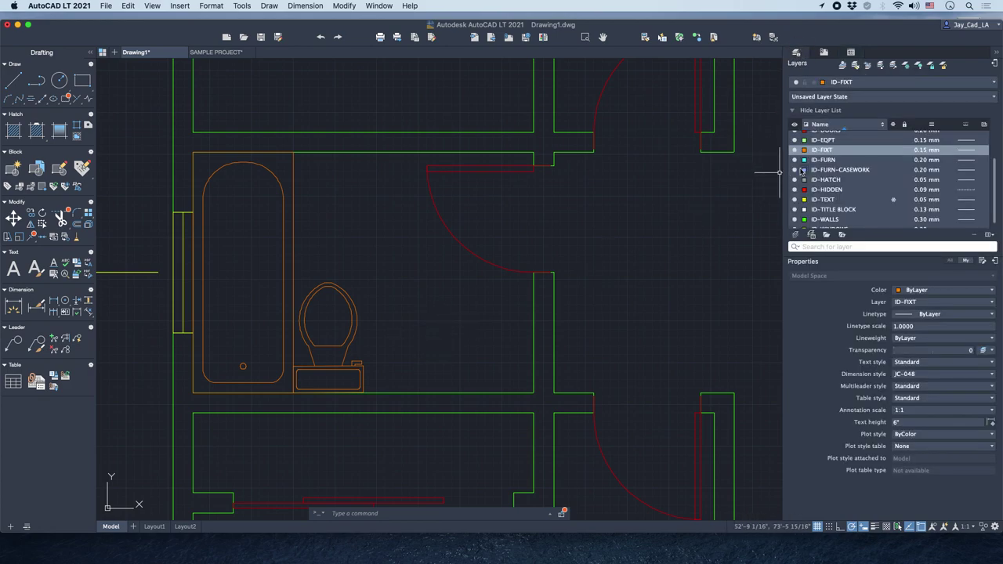
Select the ID-FURN-CASEWORK layer in the Layers list.
{"action": "scroll", "coordinate": [865, 176], "scroll_direction": "up", "scroll_amount": 2}
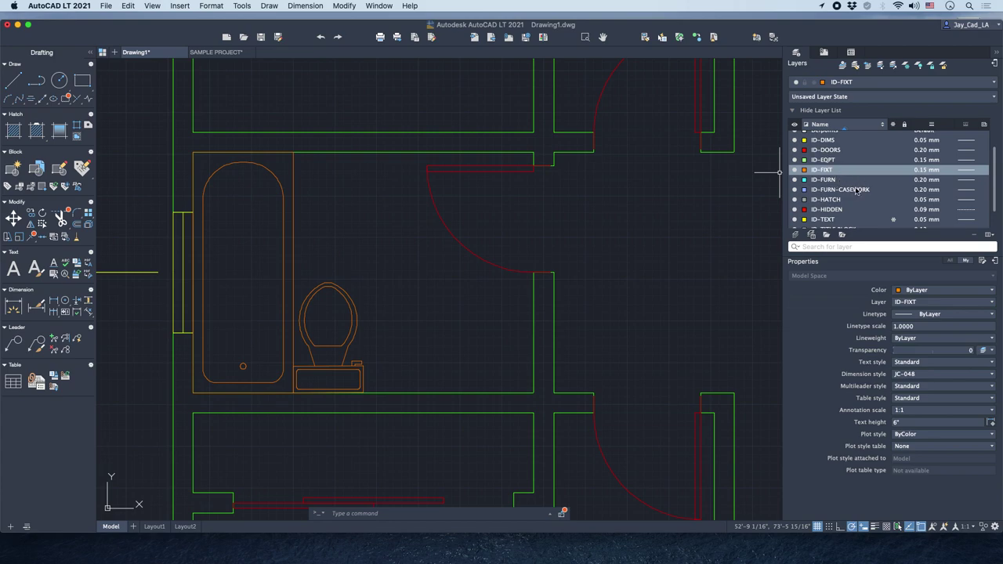
{"action": "scroll", "coordinate": [858, 191], "scroll_direction": "up", "scroll_amount": 1}
{"action": "scroll", "coordinate": [852, 188], "scroll_direction": "down", "scroll_amount": 3}
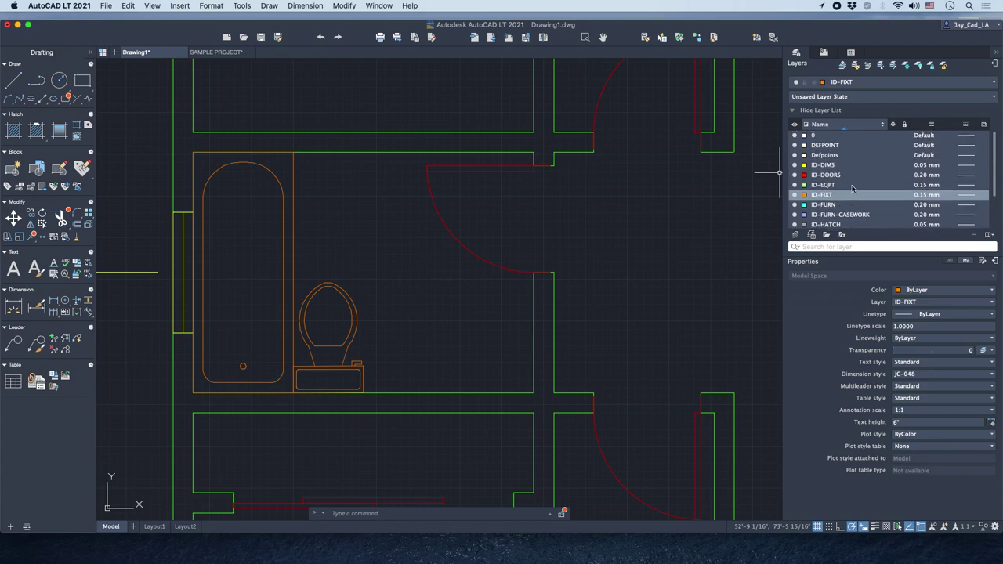
{"action": "scroll", "coordinate": [852, 188], "scroll_direction": "up", "scroll_amount": 1}
{"action": "left_click", "coordinate": [840, 173]}
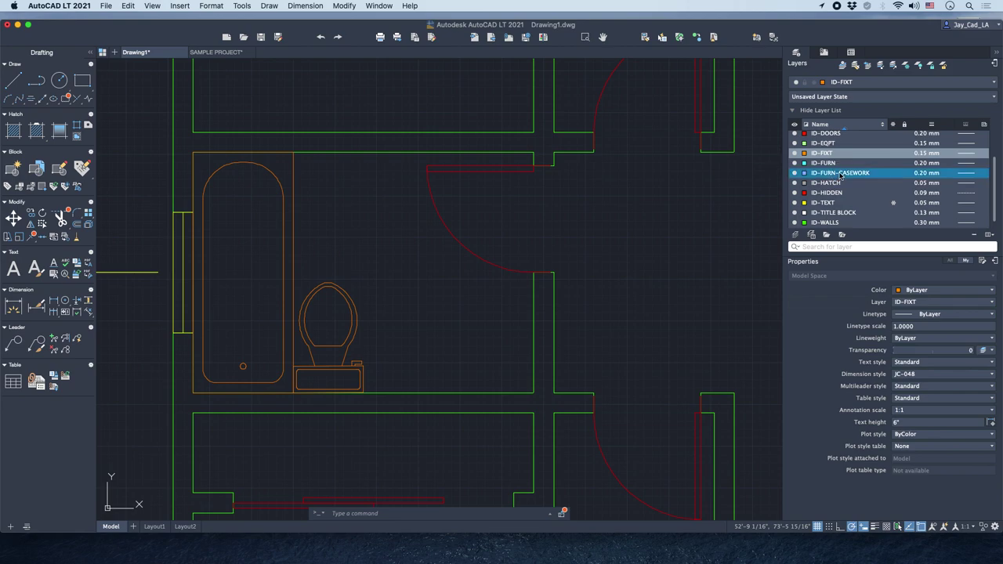
Zoom out to the scale and layer legend beside the floor plan.
{"action": "scroll", "coordinate": [837, 177], "scroll_direction": "down", "scroll_amount": 1}
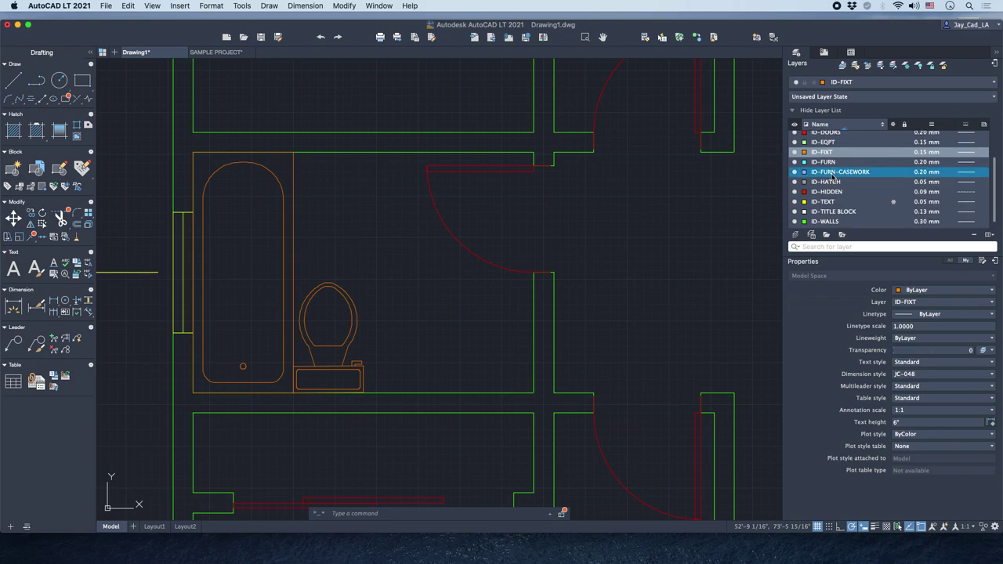
{"action": "scroll", "coordinate": [840, 179], "scroll_direction": "up", "scroll_amount": 4}
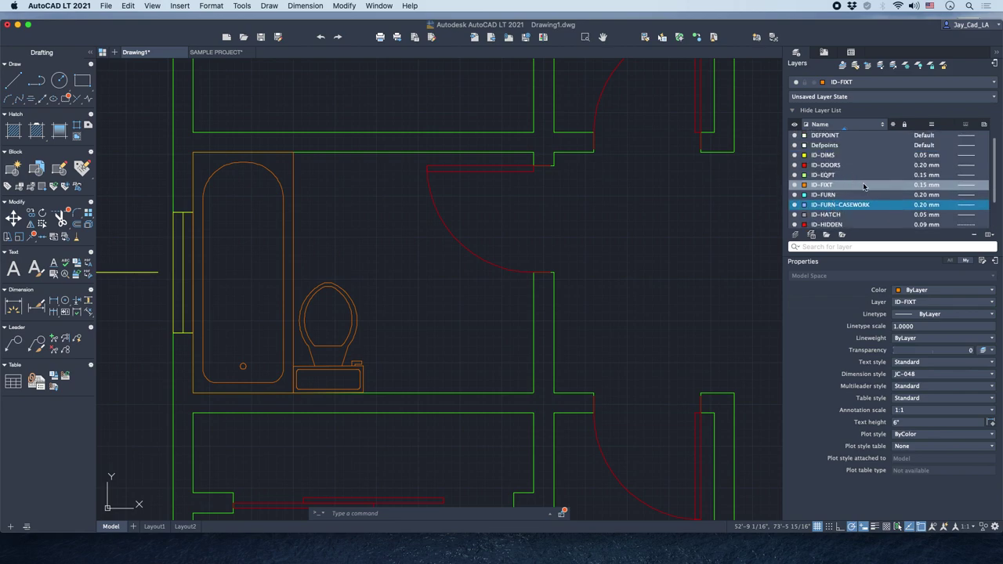
{"action": "scroll", "coordinate": [863, 186], "scroll_direction": "up", "scroll_amount": 1}
{"action": "scroll", "coordinate": [857, 186], "scroll_direction": "down", "scroll_amount": 5}
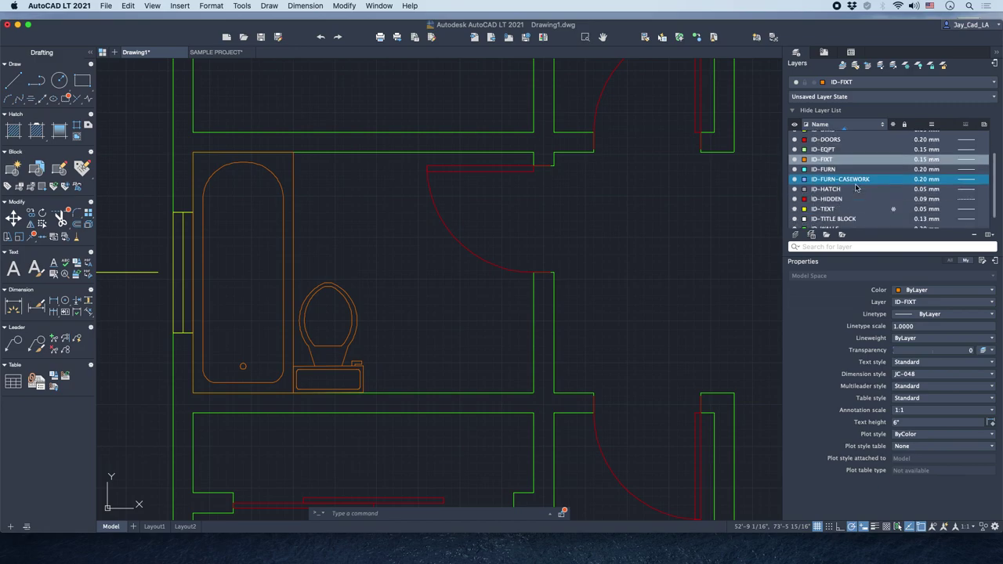
{"action": "scroll", "coordinate": [600, 259], "scroll_direction": "down", "scroll_amount": 6}
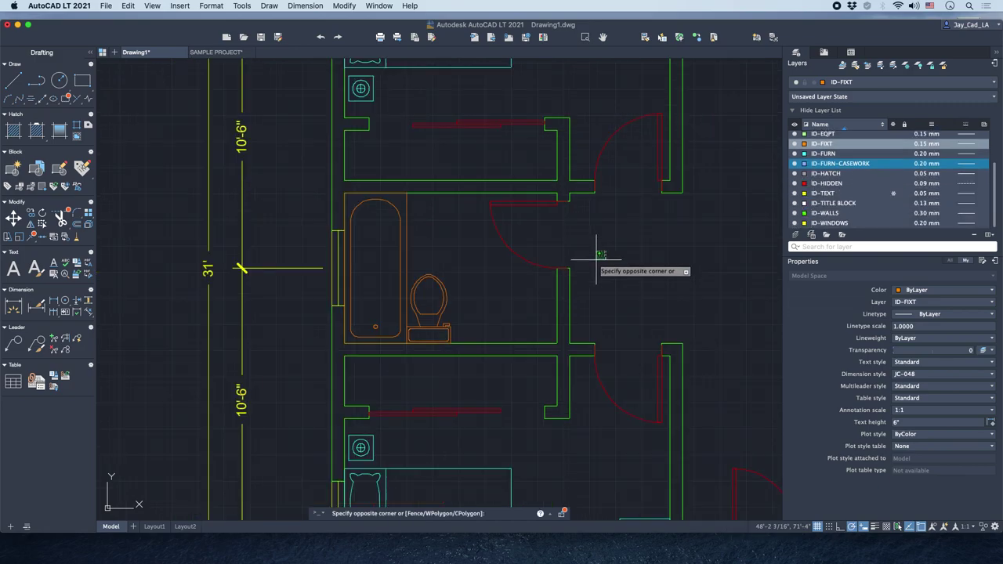
{"action": "scroll", "coordinate": [565, 253], "scroll_direction": "down", "scroll_amount": 3}
Select the ID-CW sample line in the legend to check its layer.
{"action": "scroll", "coordinate": [547, 248], "scroll_direction": "up", "scroll_amount": 8}
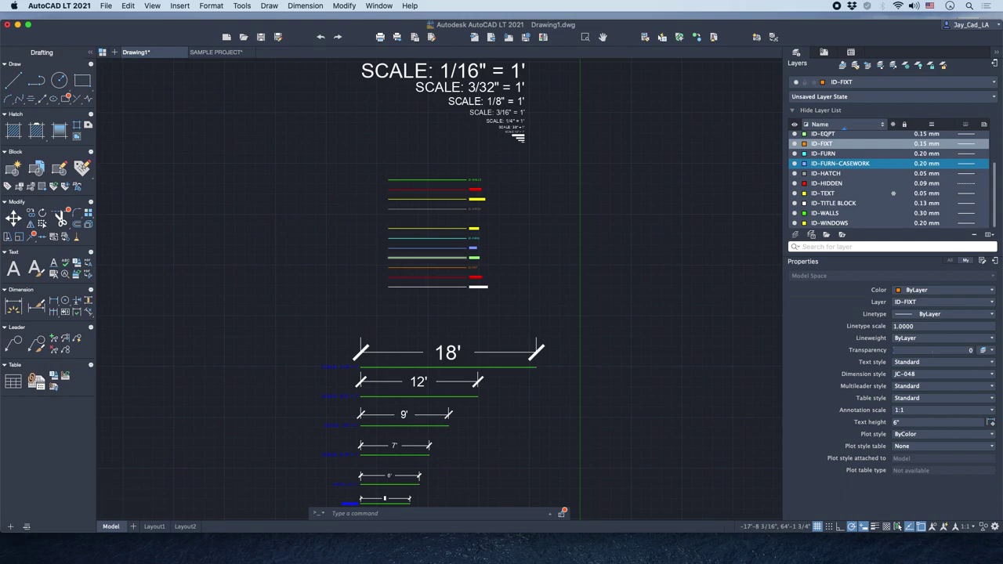
{"action": "left_click", "coordinate": [517, 263]}
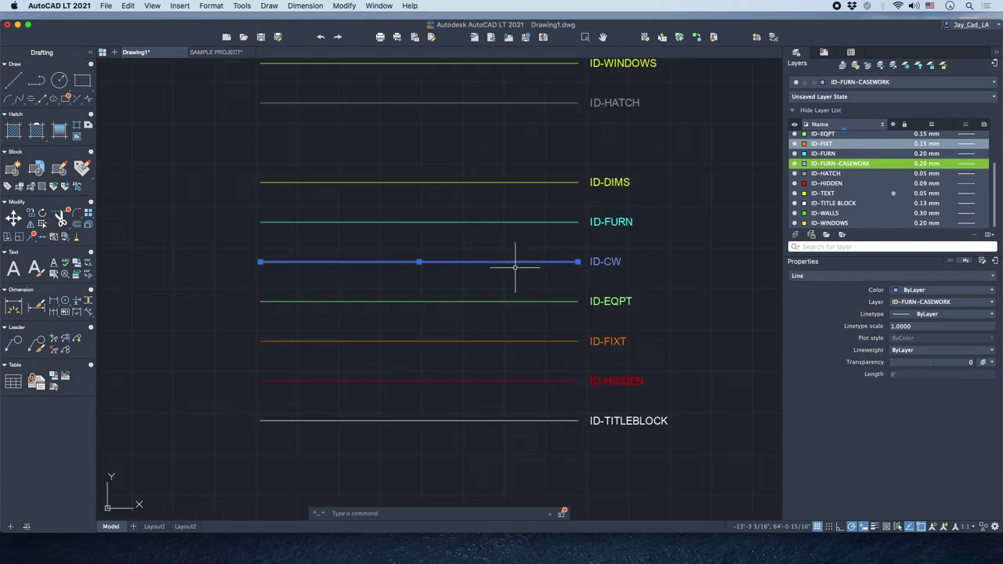
{"action": "key", "text": "Escape"}
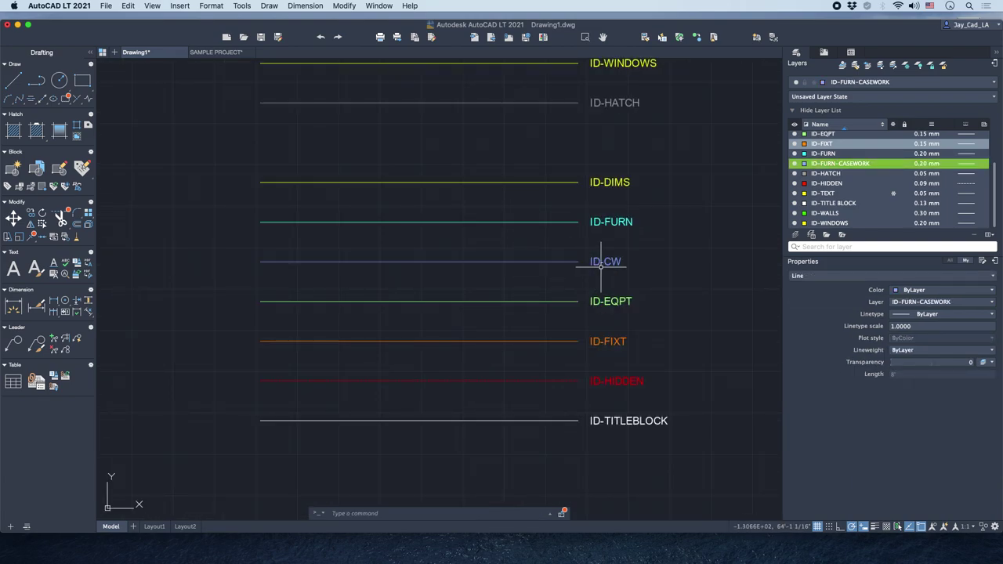
{"action": "left_click", "coordinate": [555, 263]}
{"action": "key", "text": "Escape"}
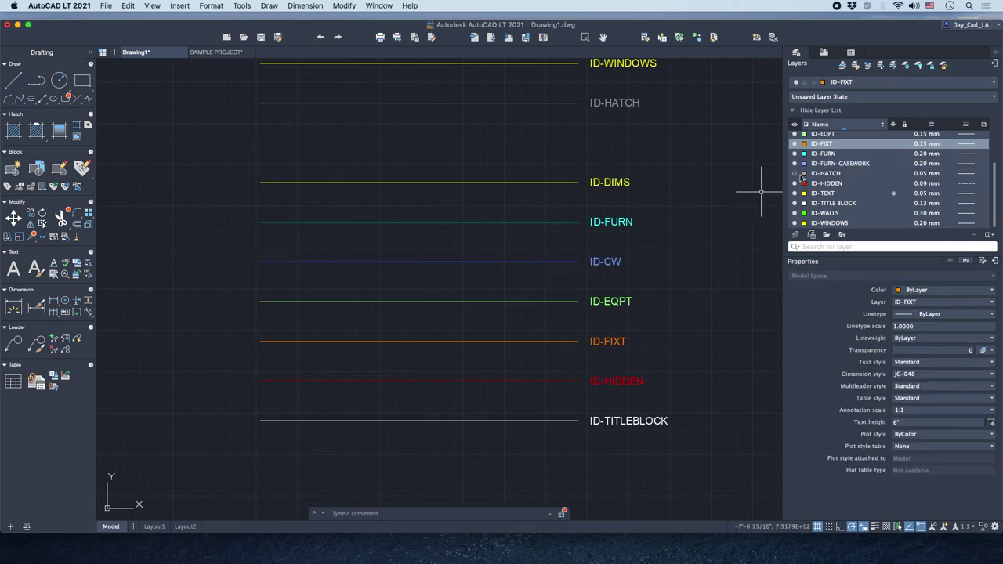
Rename the ID-FURN-CASEWORK layer to ID-CW.
{"action": "left_click", "coordinate": [858, 164]}
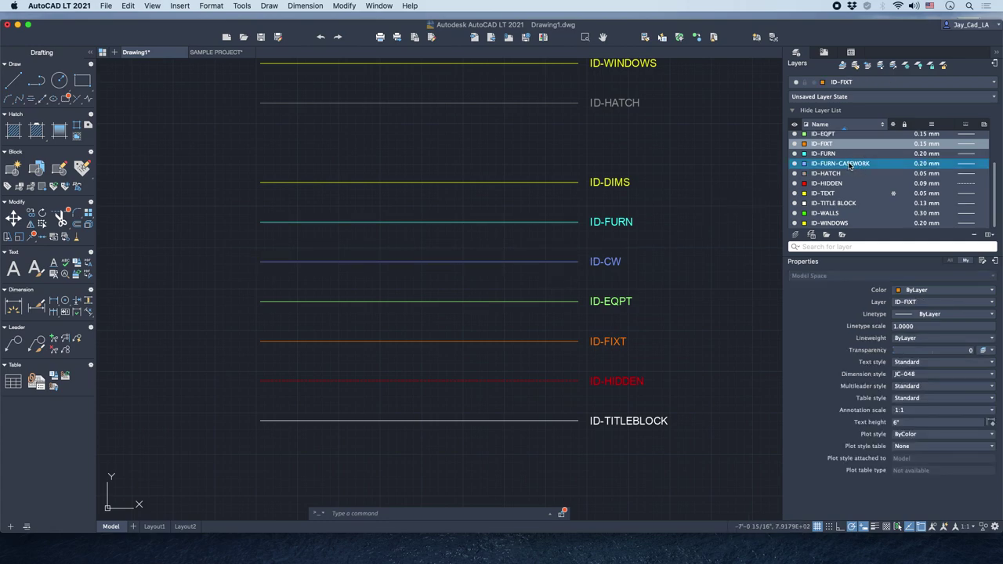
{"action": "double_click", "coordinate": [851, 165]}
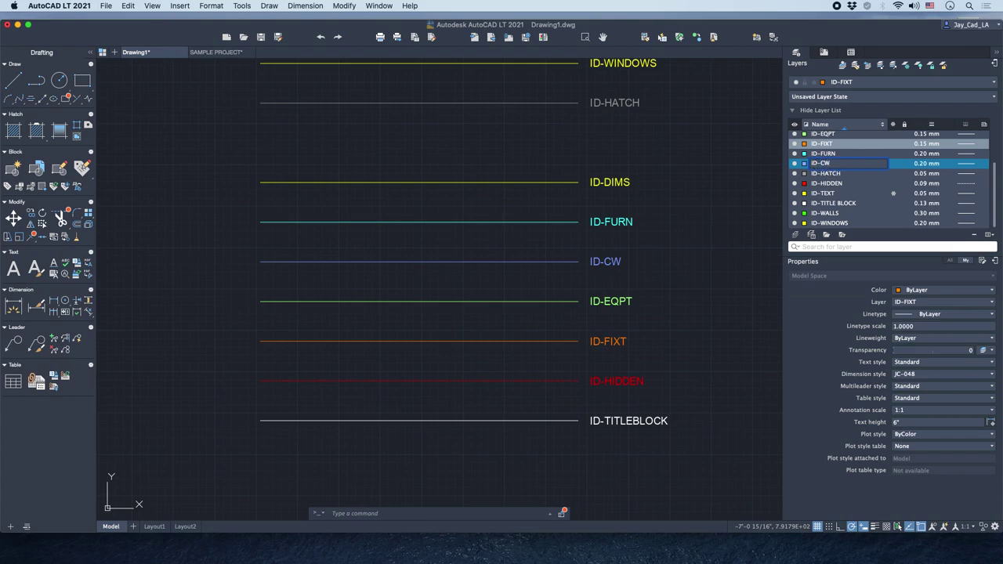
{"action": "type", "text": "ID-CW"}
{"action": "key", "text": "Return"}
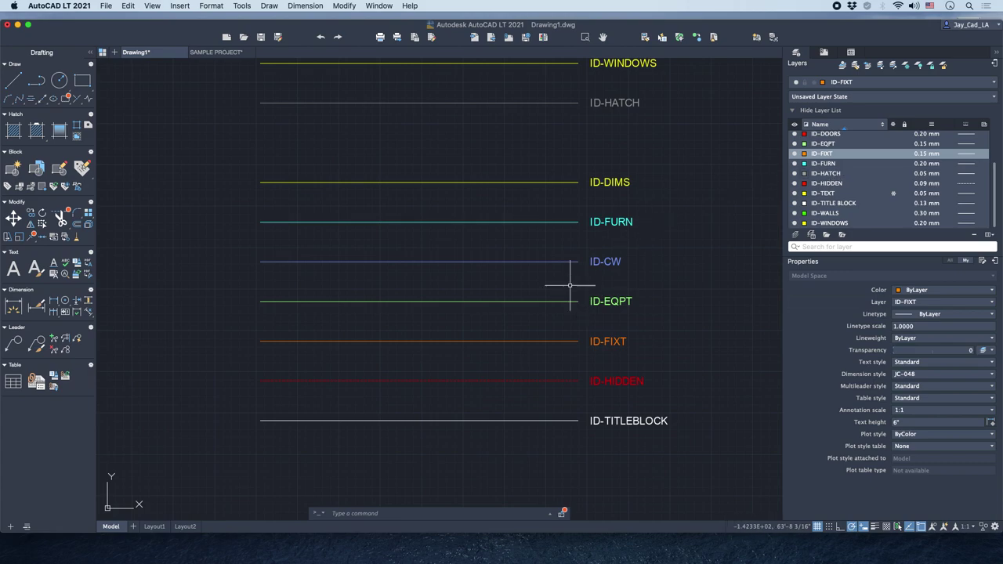
{"action": "scroll", "coordinate": [559, 279], "scroll_direction": "down", "scroll_amount": 5}
Make ID-CW the current layer.
{"action": "middle_click_drag", "start_coordinate": [594, 268], "coordinate": [505, 281]}
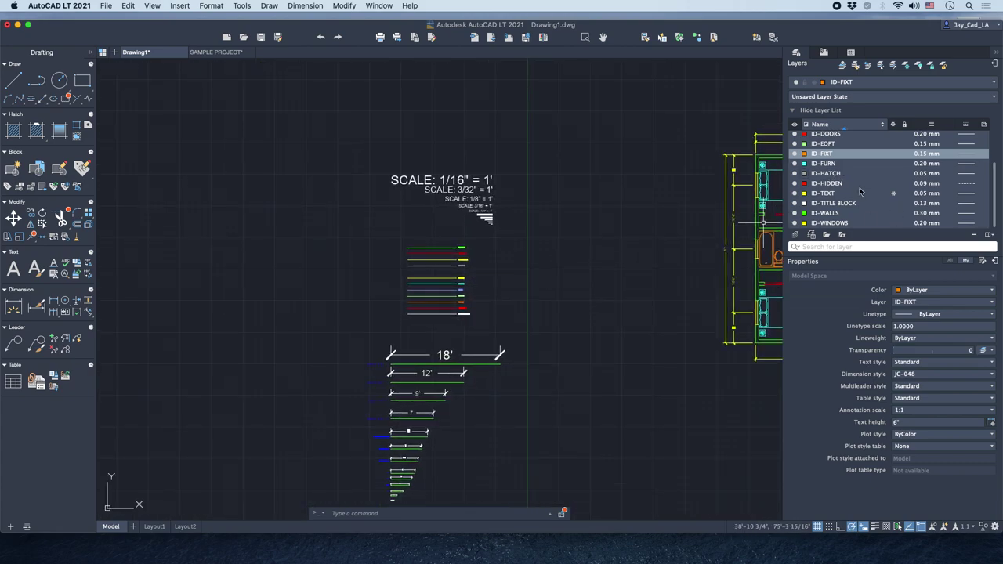
{"action": "middle_click_drag", "start_coordinate": [580, 282], "coordinate": [484, 295]}
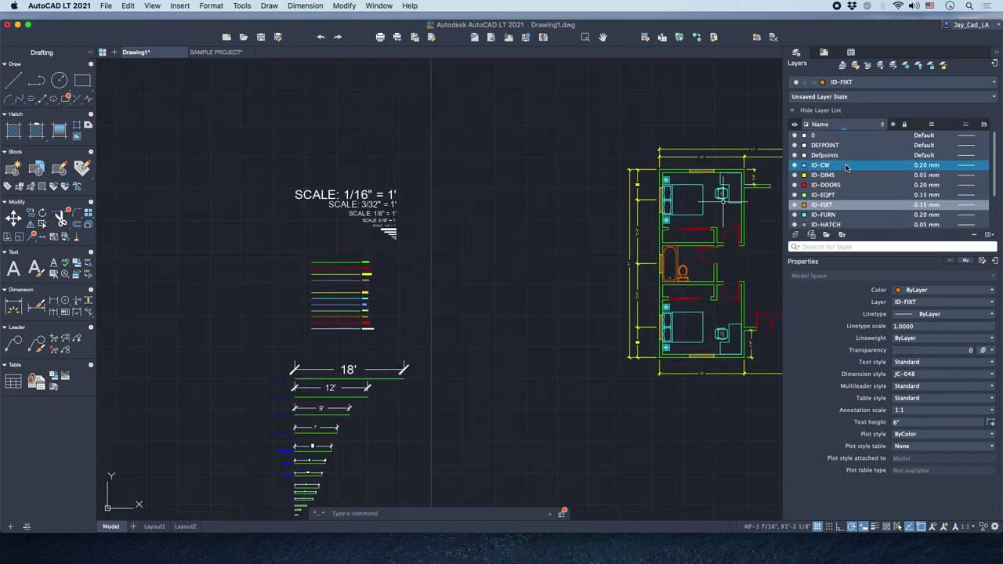
{"action": "left_click", "coordinate": [860, 82]}
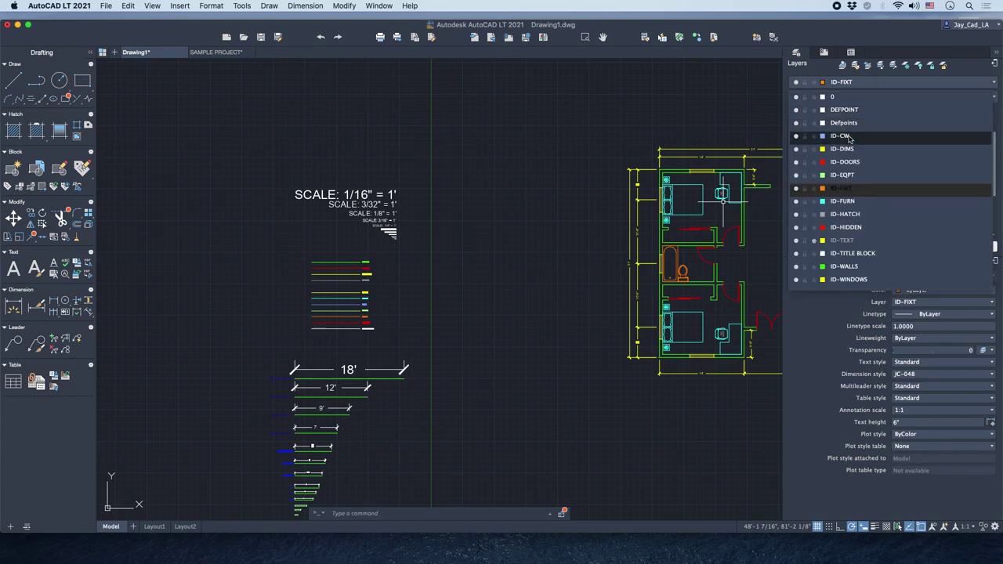
{"action": "left_click", "coordinate": [866, 138]}
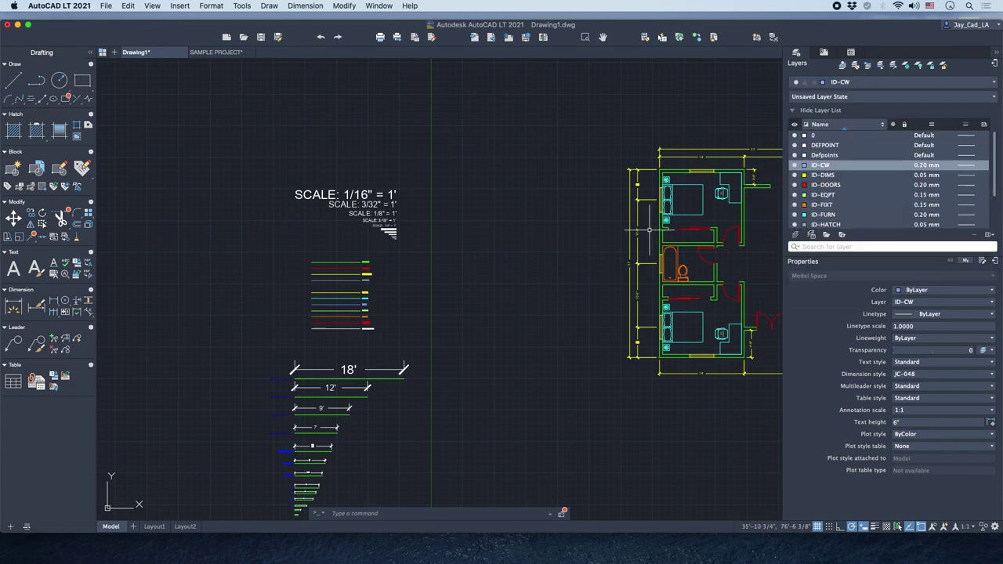
Zoom in on the bathroom toilet and the wall corner to its right.
{"action": "middle_click_drag", "start_coordinate": [771, 293], "coordinate": [572, 299]}
{"action": "scroll", "coordinate": [572, 299], "scroll_direction": "up", "scroll_amount": 4}
{"action": "scroll", "coordinate": [477, 238], "scroll_direction": "up", "scroll_amount": 3}
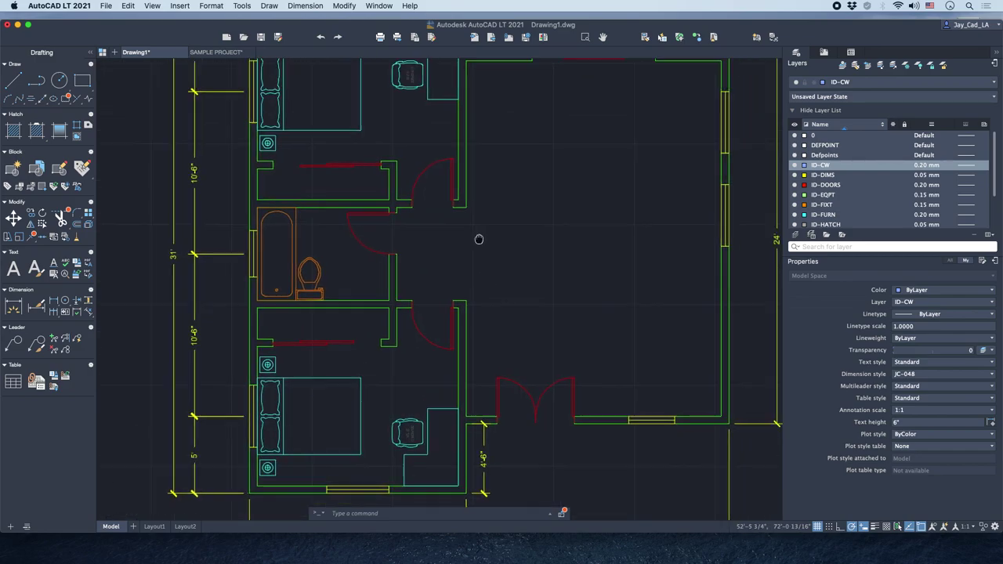
{"action": "scroll", "coordinate": [338, 263], "scroll_direction": "up", "scroll_amount": 3}
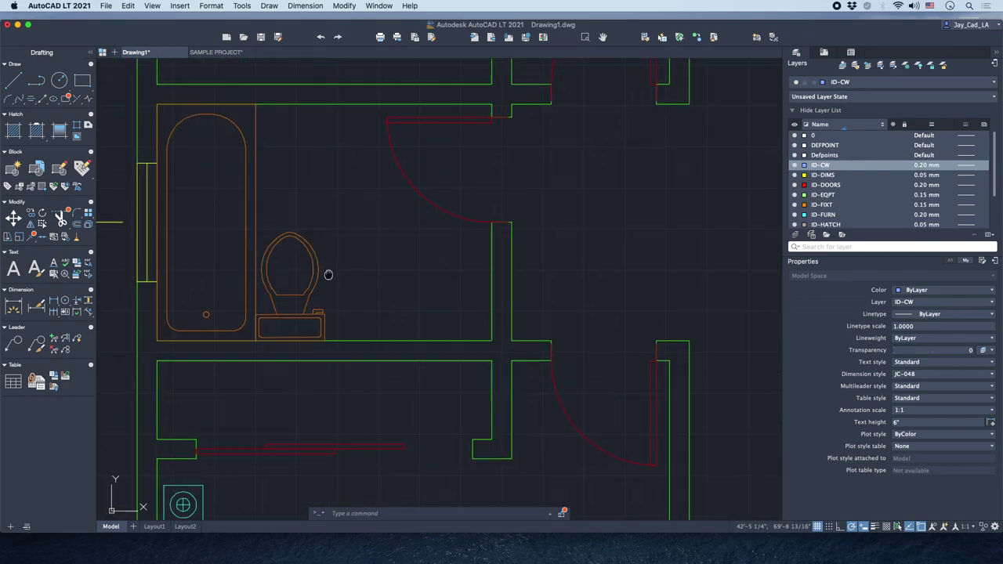
{"action": "scroll", "coordinate": [470, 291], "scroll_direction": "down", "scroll_amount": 3}
{"action": "scroll", "coordinate": [530, 299], "scroll_direction": "up", "scroll_amount": 3}
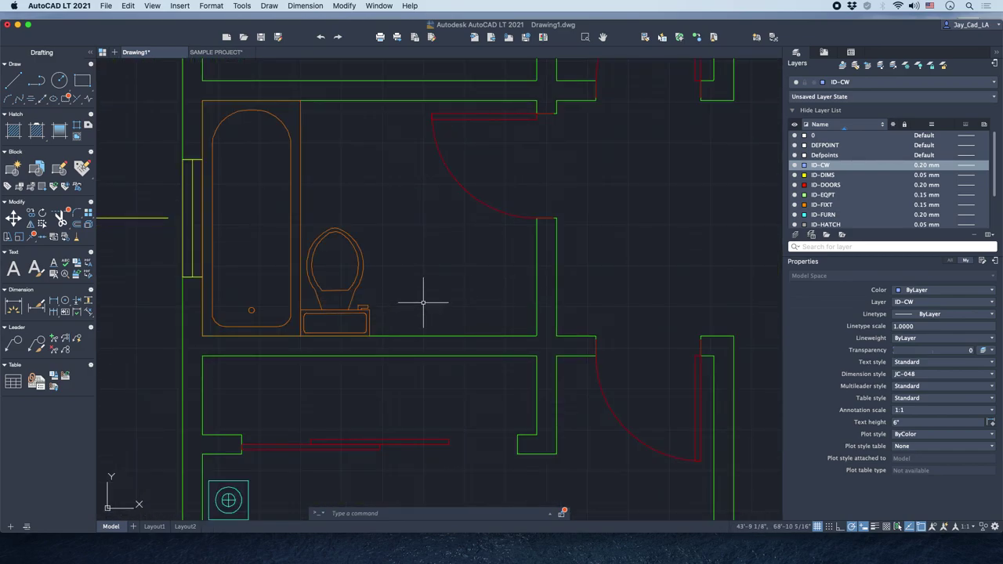
{"action": "scroll", "coordinate": [442, 290], "scroll_direction": "up", "scroll_amount": 2}
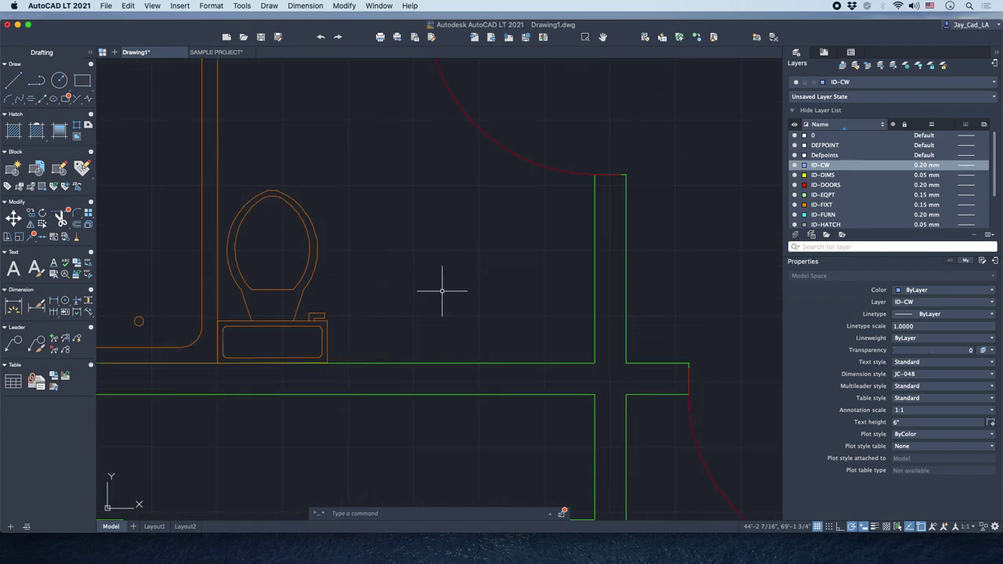
Draw a 36 by 24 inch polyline vanity outline from the wall corner beside the toilet.
{"action": "type", "text": "PL"}
{"action": "key", "text": "Return"}
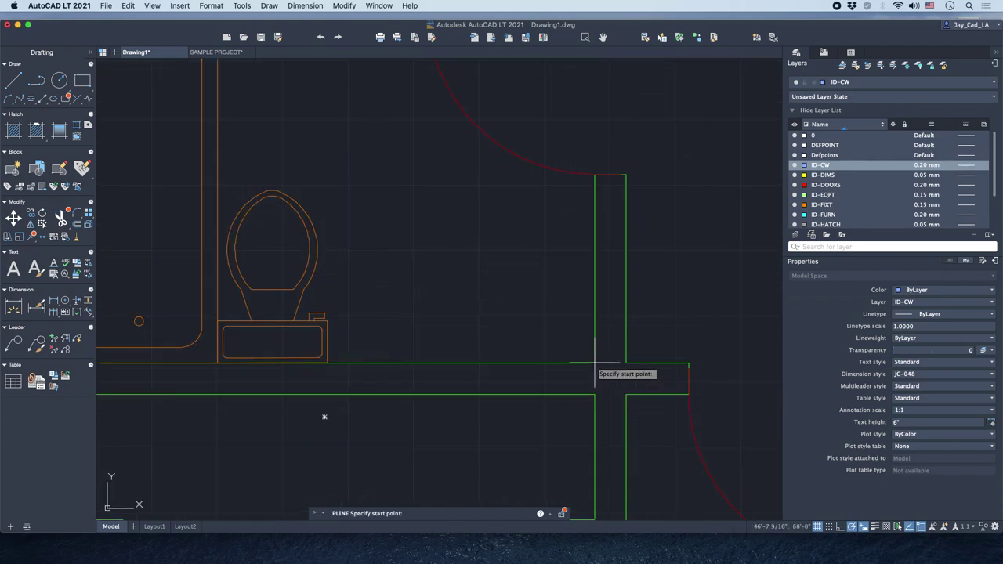
{"action": "left_click", "coordinate": [594, 362]}
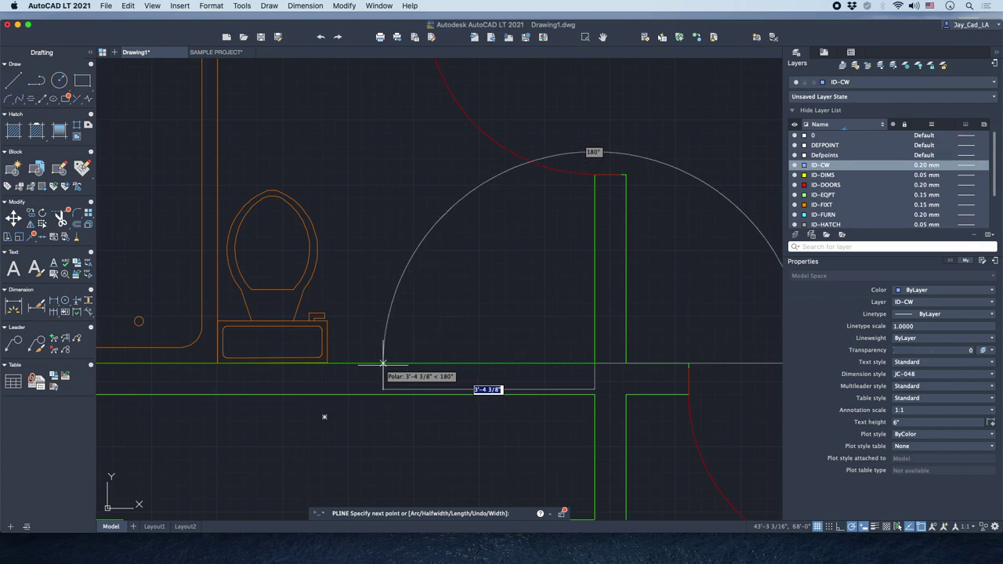
{"action": "type", "text": "36"}
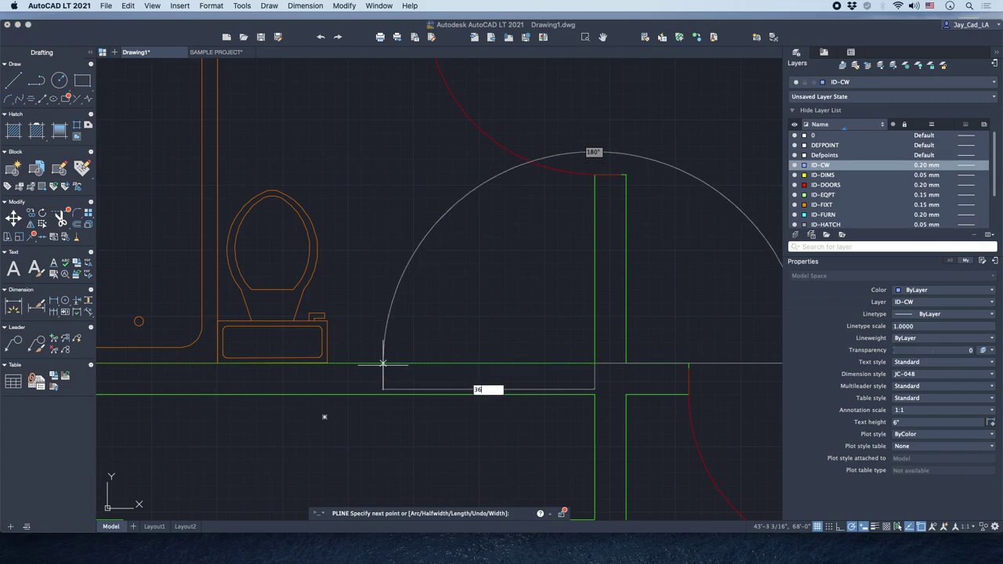
{"action": "key", "text": "Return"}
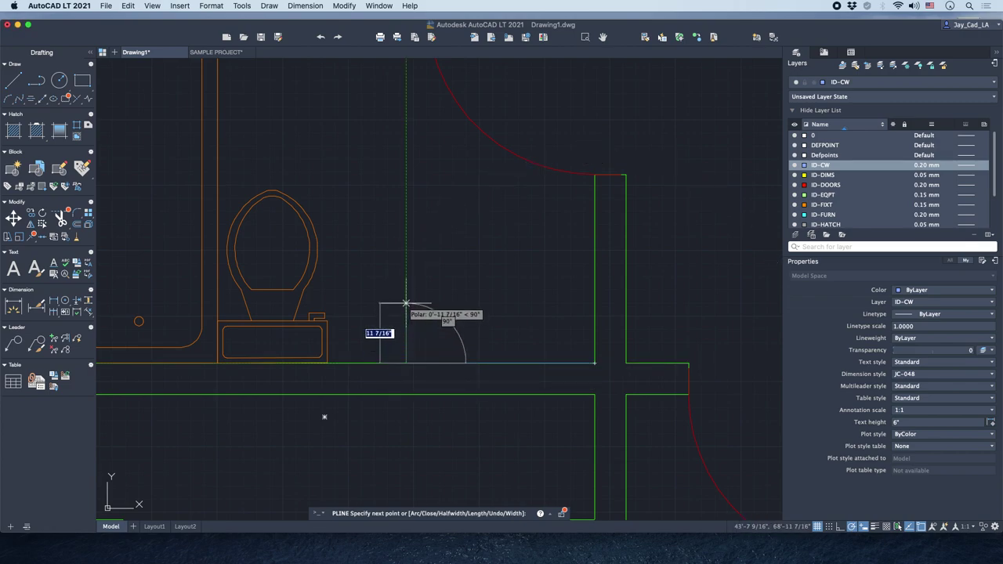
{"action": "type", "text": "24"}
{"action": "key", "text": "Return"}
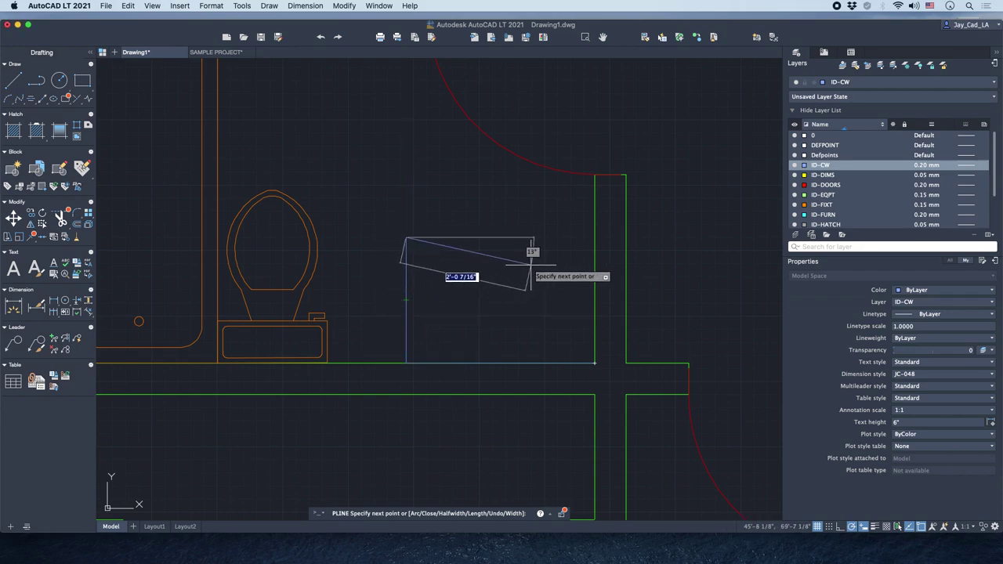
{"action": "left_click", "coordinate": [594, 236]}
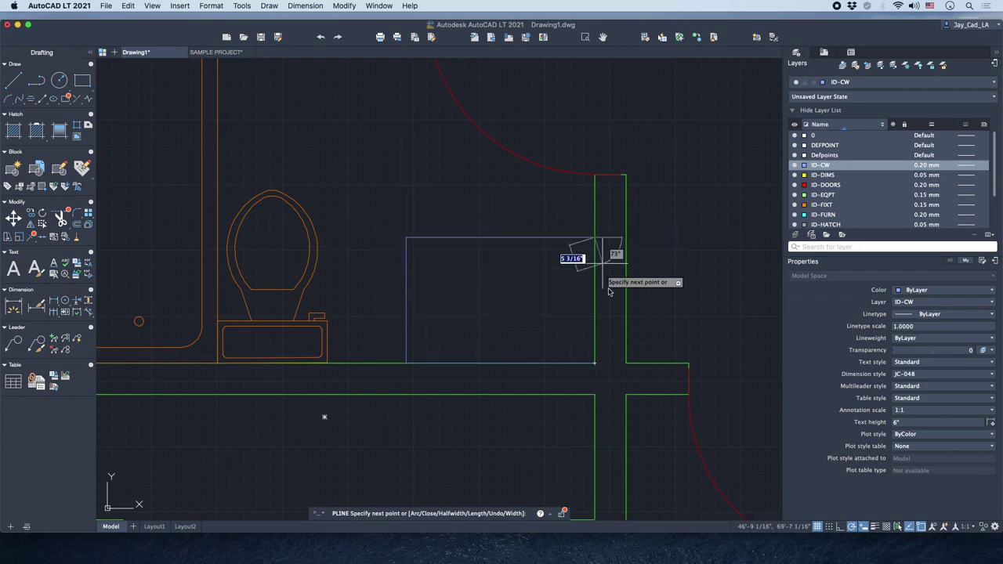
{"action": "left_click", "coordinate": [594, 362]}
{"action": "key", "text": "Return"}
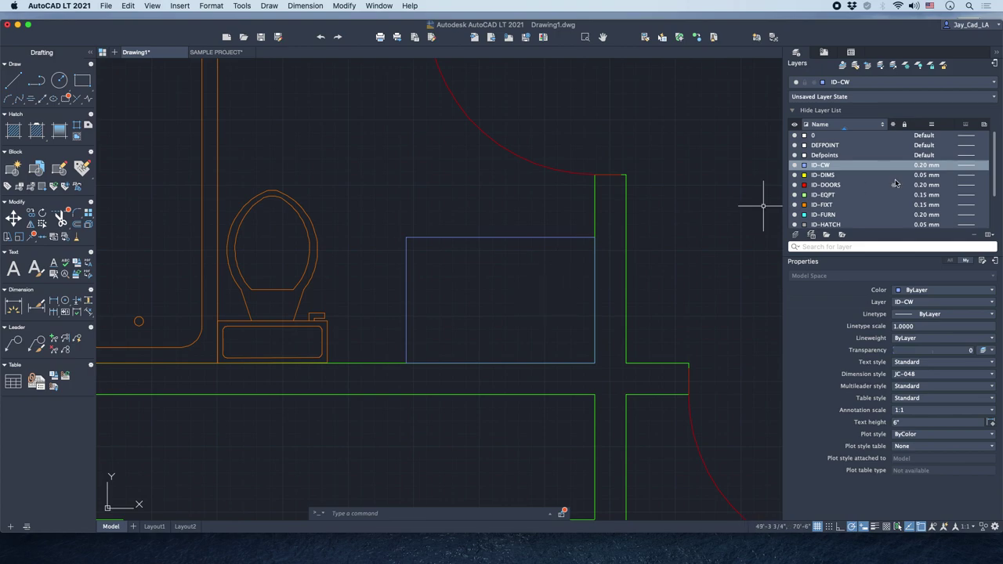
Make ID-FIXT current and begin inserting FIXT-SINK-SINGLE-PLAN-1818 from the JC-FIXTURES library.
{"action": "left_click", "coordinate": [895, 82]}
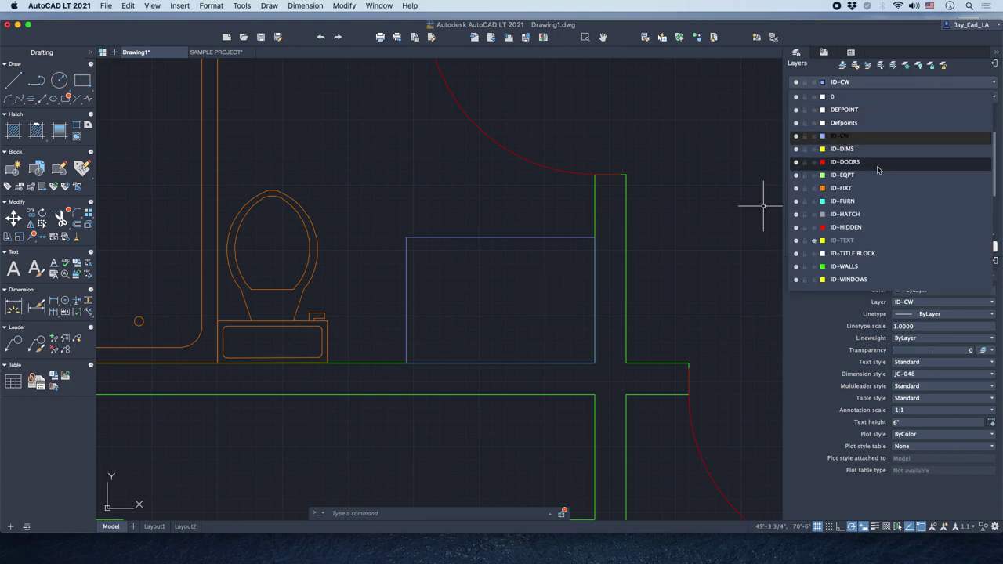
{"action": "left_click", "coordinate": [868, 189]}
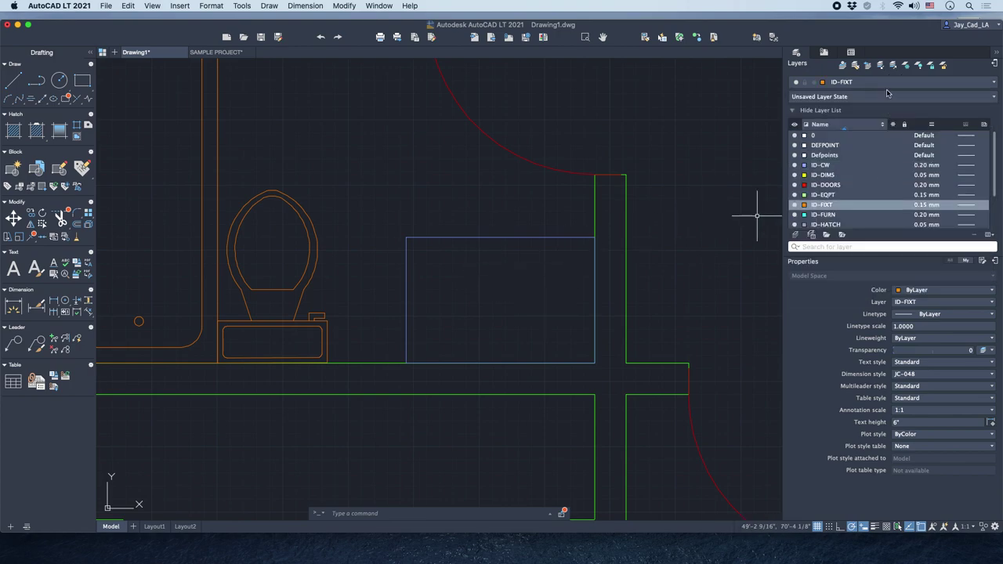
{"action": "left_click", "coordinate": [852, 53]}
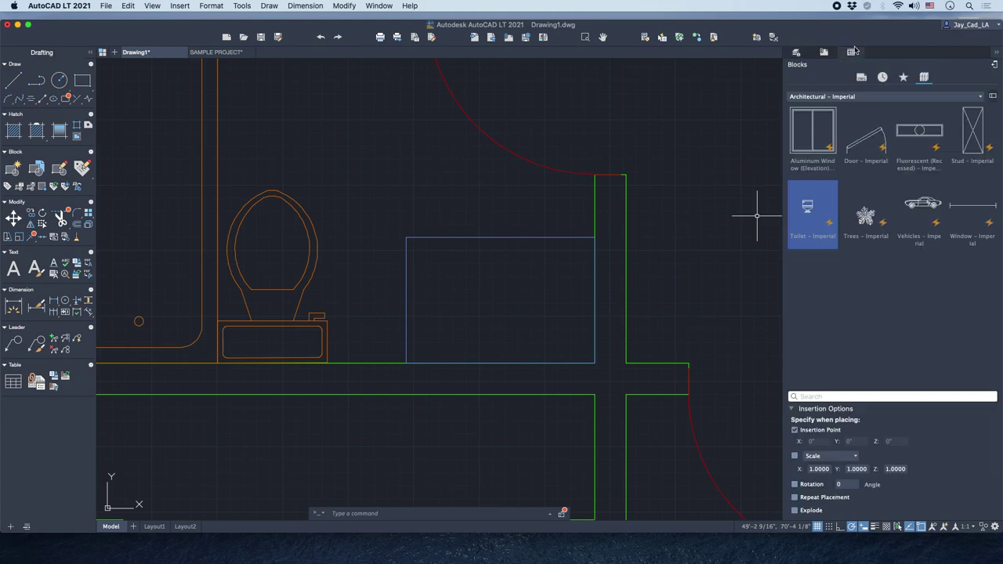
{"action": "left_click", "coordinate": [862, 98]}
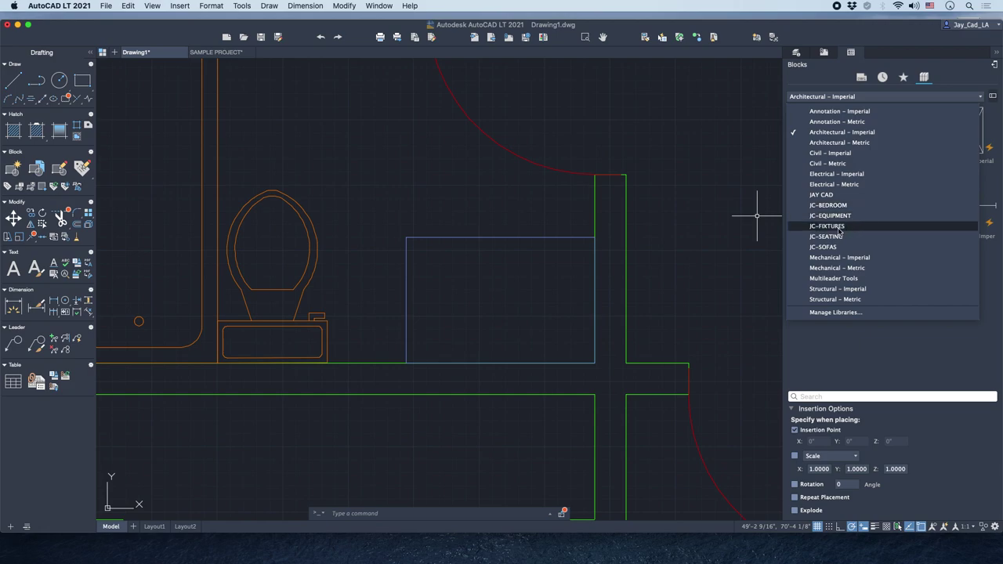
{"action": "left_click", "coordinate": [838, 227]}
{"action": "scroll", "coordinate": [875, 226], "scroll_direction": "down", "scroll_amount": 5}
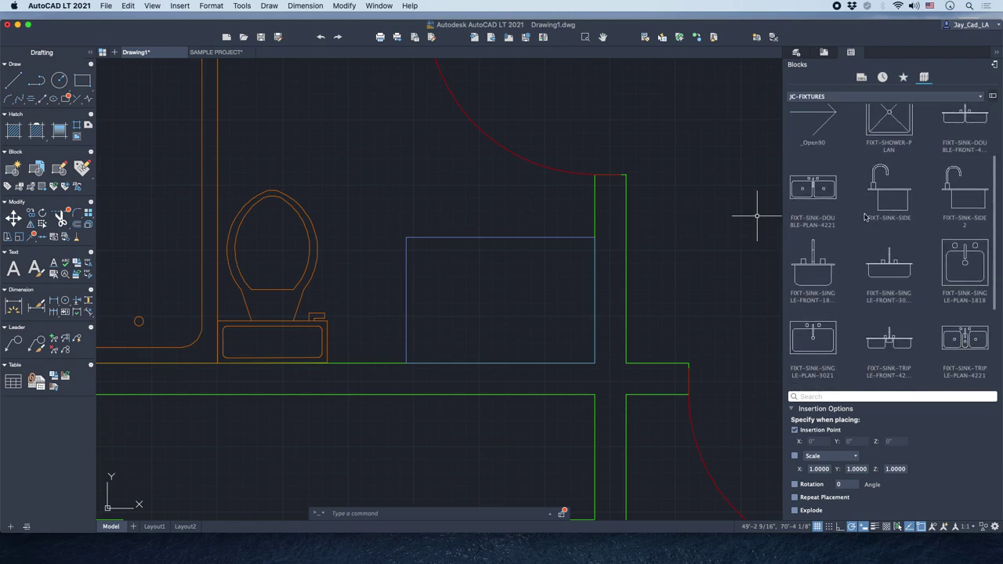
{"action": "right_click", "coordinate": [964, 242]}
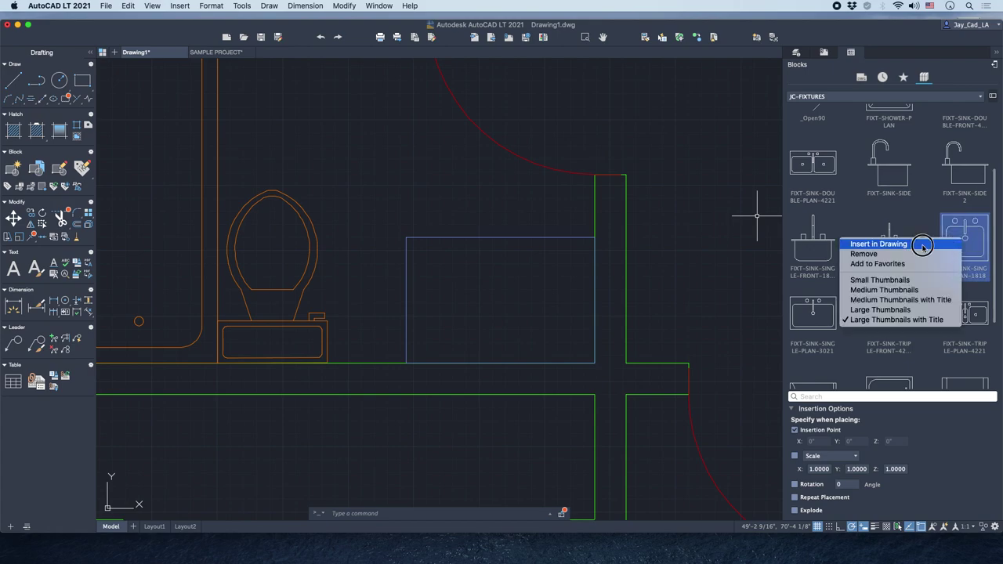
{"action": "left_click", "coordinate": [922, 246]}
{"action": "scroll", "coordinate": [511, 223], "scroll_direction": "up", "scroll_amount": 2}
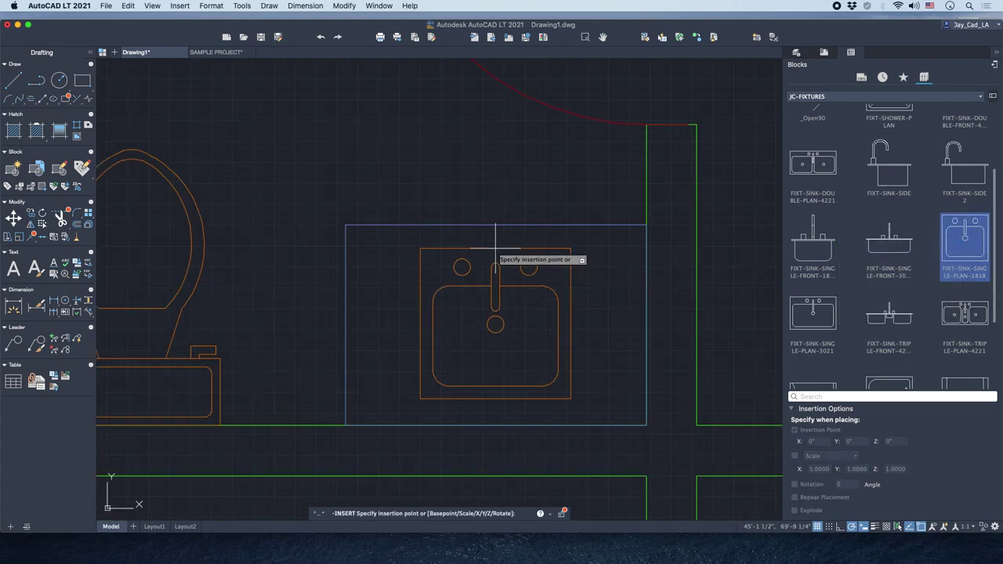
Place the sink at the counter's top edge and rotate it 180°.
{"action": "left_click", "coordinate": [452, 250]}
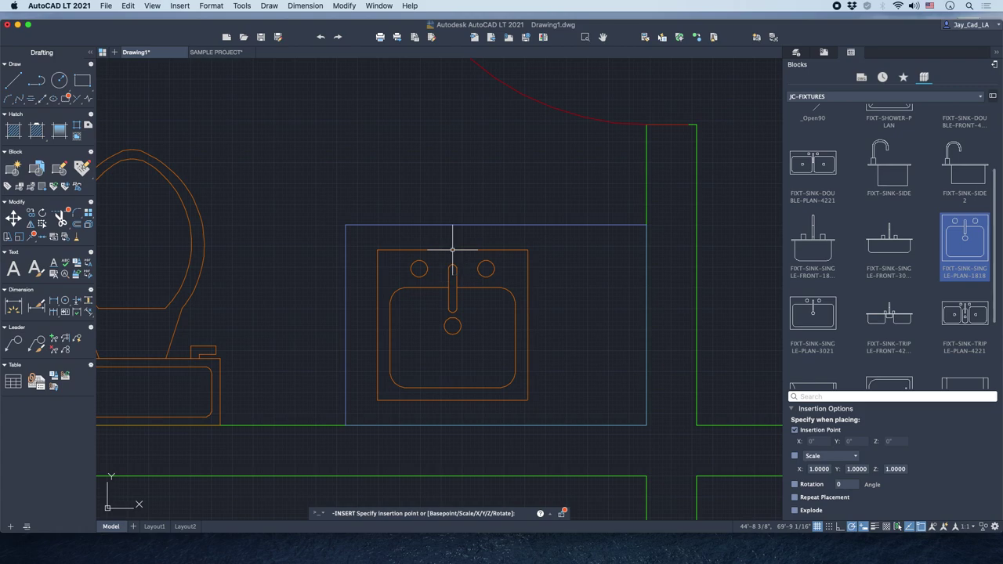
{"action": "type", "text": "O"}
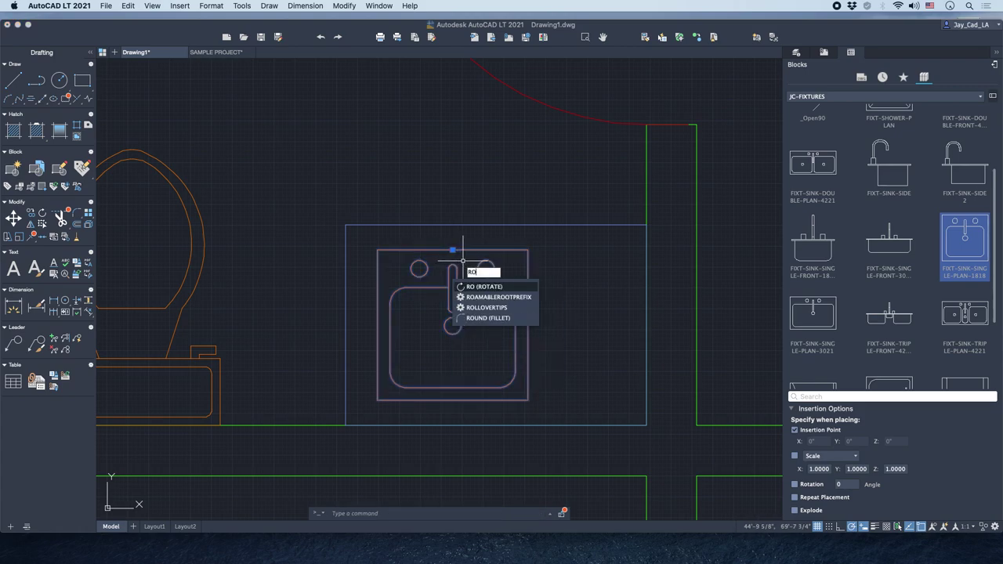
{"action": "key", "text": "Return"}
{"action": "left_click", "coordinate": [452, 250]}
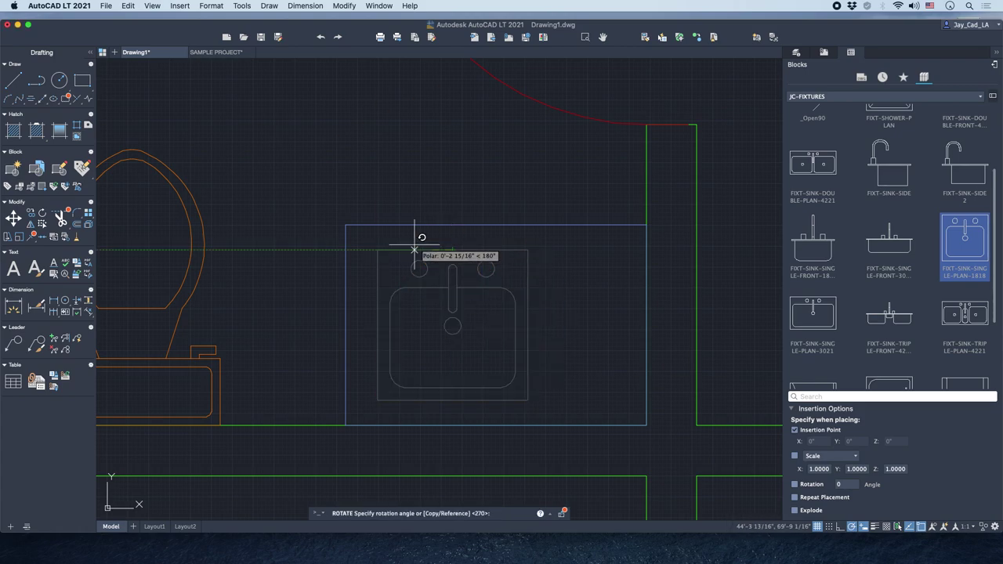
{"action": "left_click", "coordinate": [313, 253]}
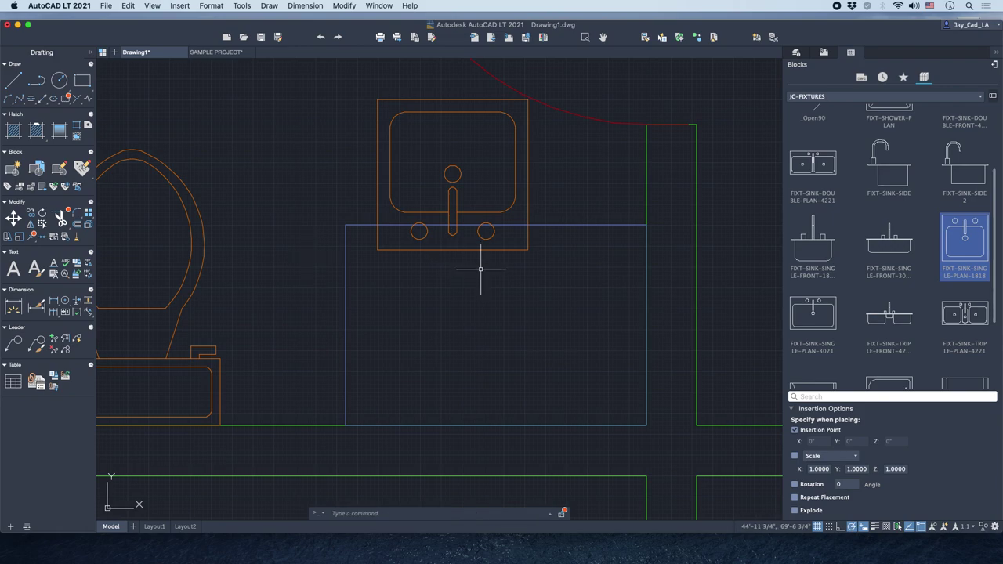
Move the sink down onto the counter's wall edge.
{"action": "left_click", "coordinate": [458, 250]}
{"action": "type", "text": "M"}
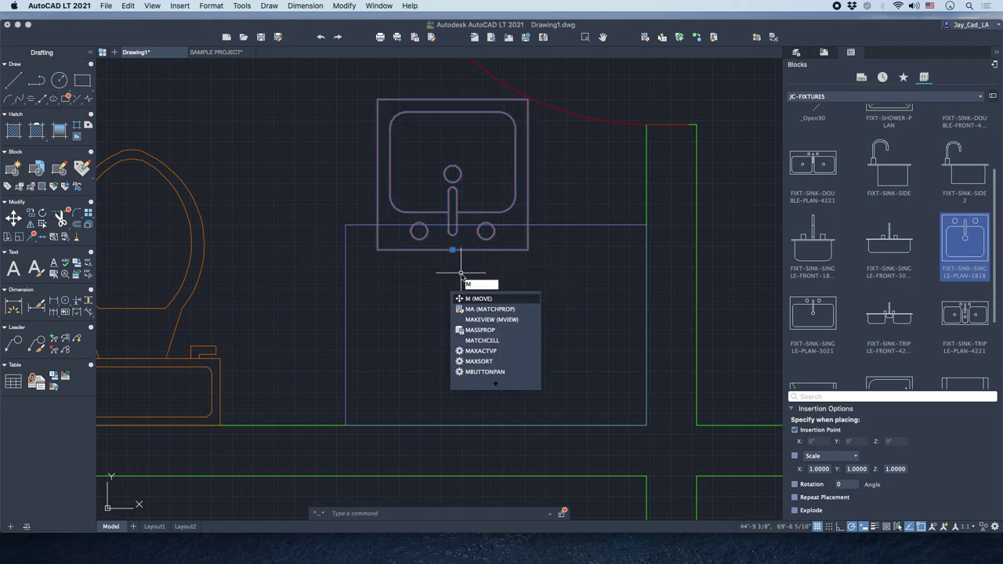
{"action": "key", "text": "Return"}
{"action": "left_click", "coordinate": [452, 250]}
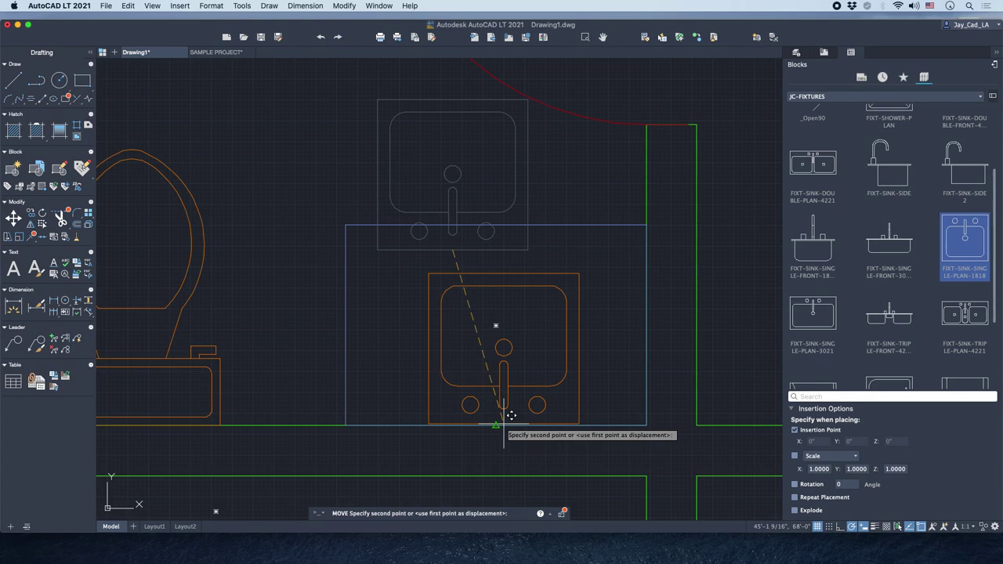
{"action": "left_click", "coordinate": [497, 425]}
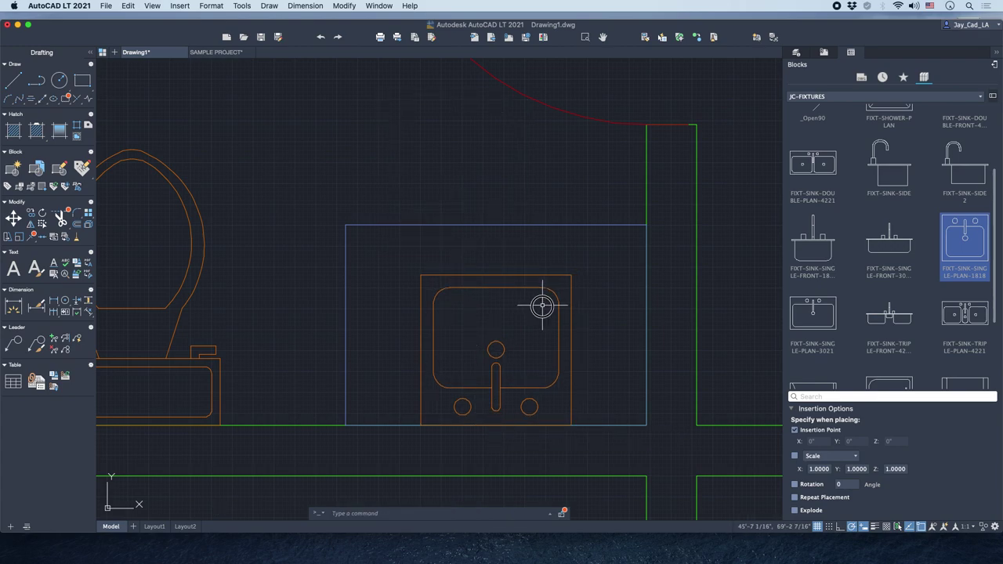
Shift the sink up off the wall by 2 inches, then 1 more inch.
{"action": "left_click", "coordinate": [454, 273]}
{"action": "type", "text": "M"}
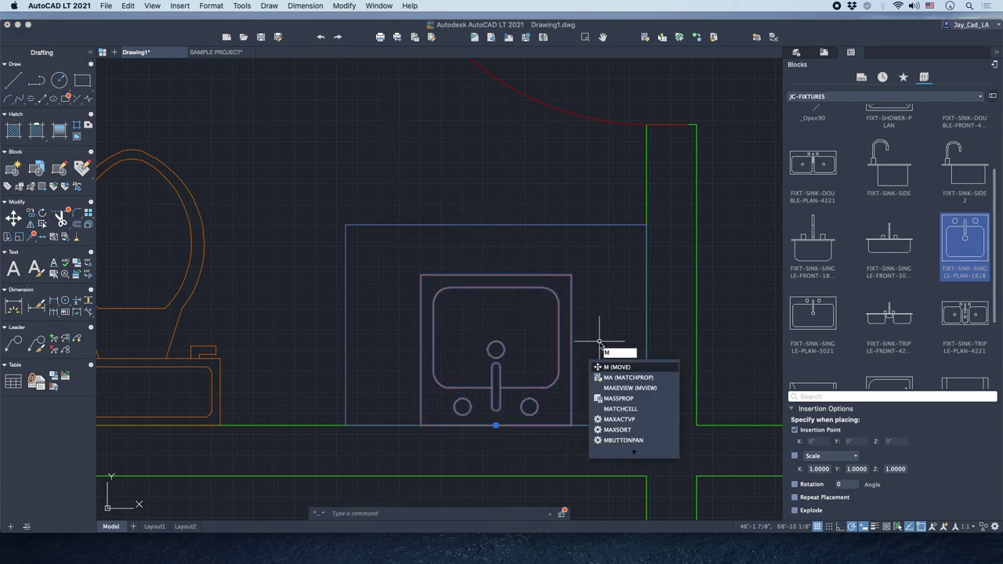
{"action": "key", "text": "Return"}
{"action": "left_click", "coordinate": [600, 358]}
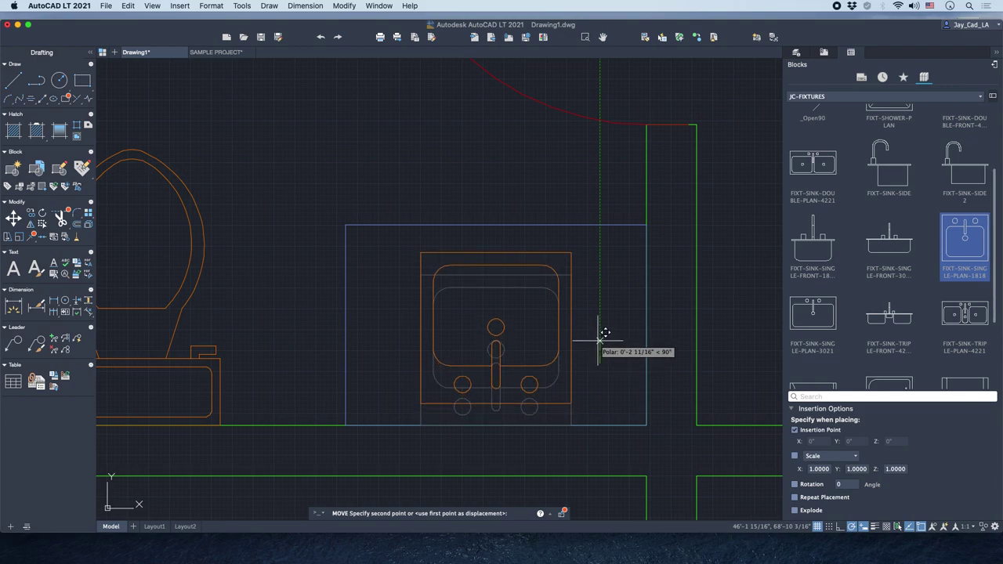
{"action": "type", "text": "2"}
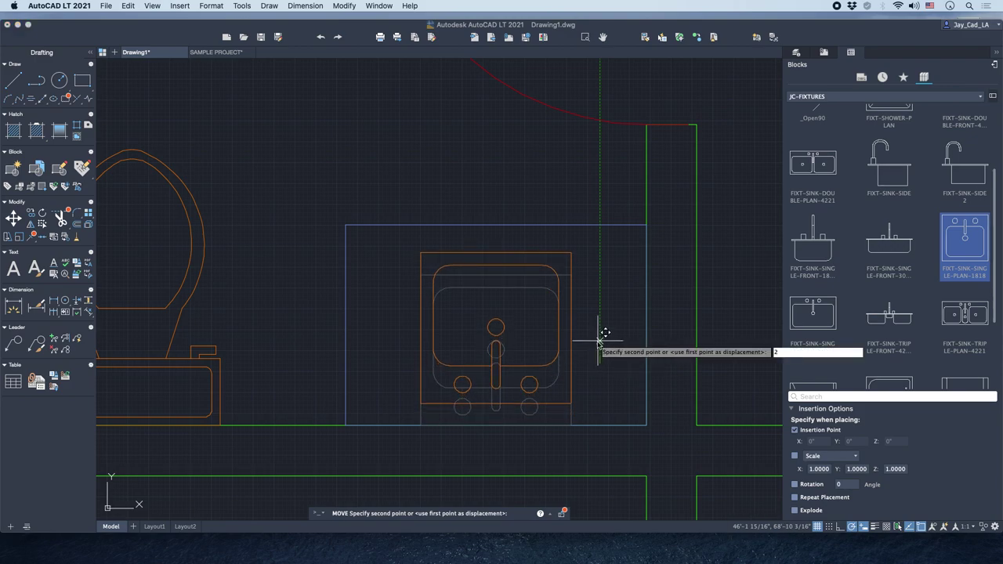
{"action": "key", "text": "Return"}
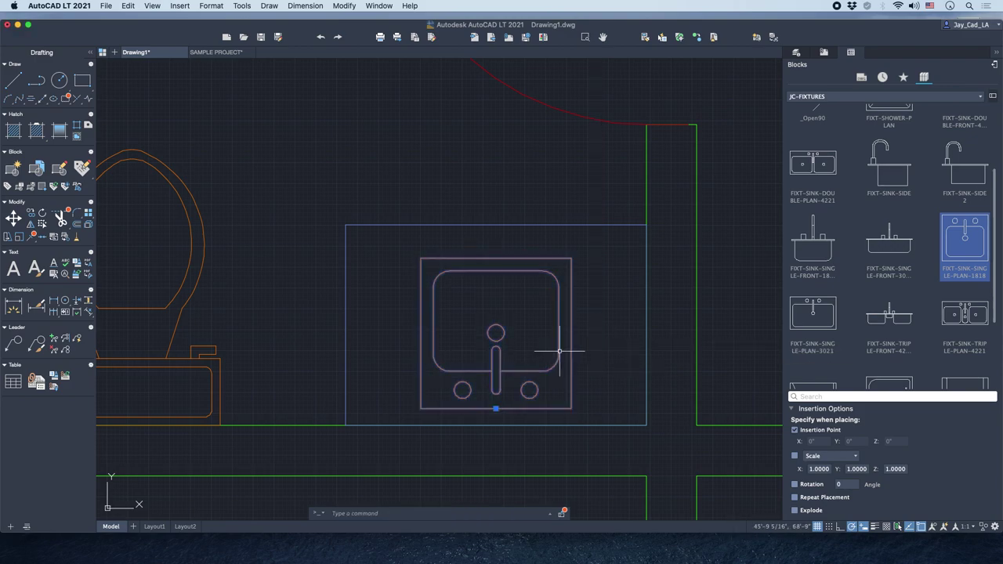
{"action": "right_click", "coordinate": [593, 349]}
{"action": "key", "text": "Escape"}
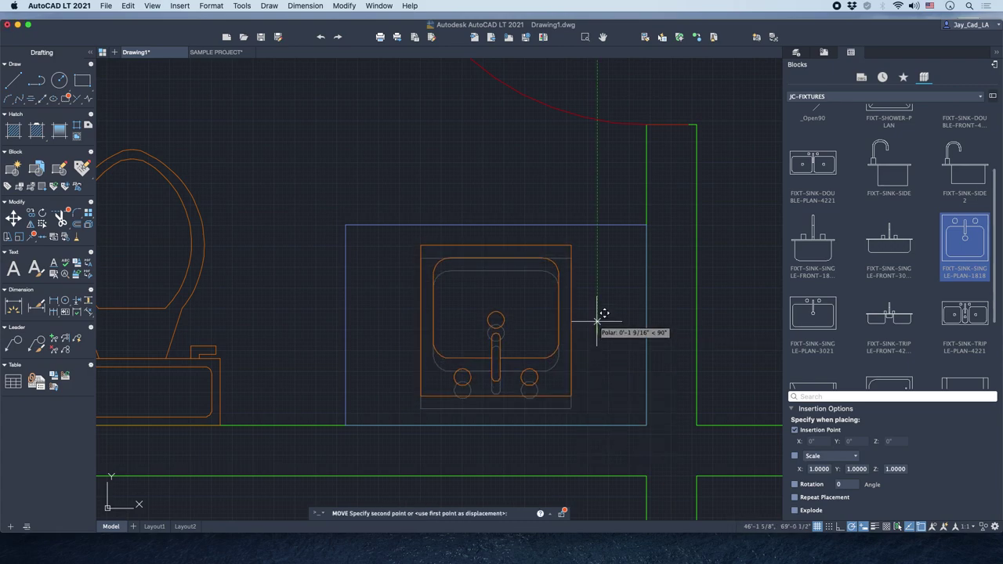
{"action": "type", "text": "1"}
{"action": "key", "text": "Return"}
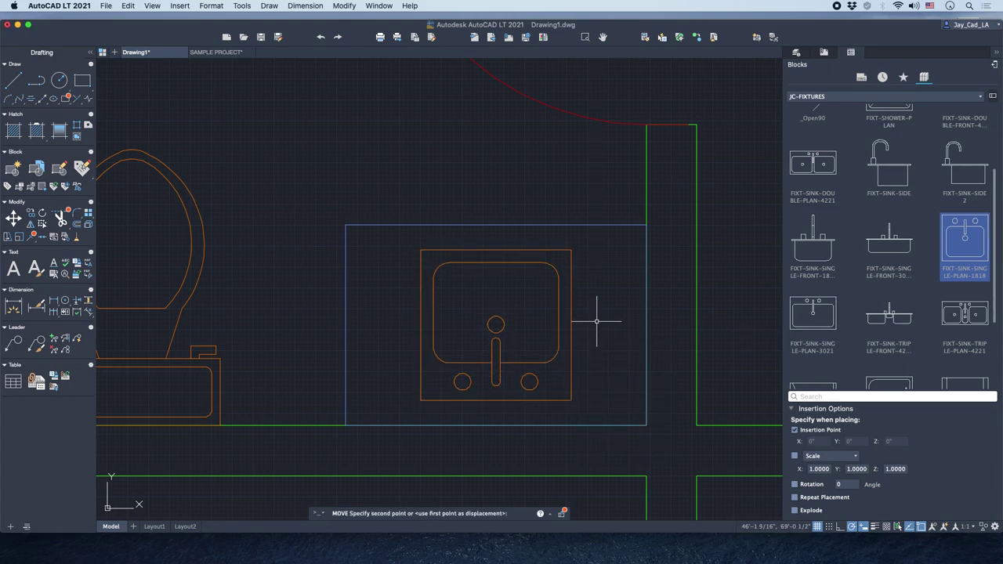
{"action": "key", "text": "Escape"}
{"action": "scroll", "coordinate": [596, 321], "scroll_direction": "down", "scroll_amount": 2}
Select the toilet and start moving it, then cancel the move.
{"action": "scroll", "coordinate": [451, 317], "scroll_direction": "down", "scroll_amount": 2}
{"action": "scroll", "coordinate": [386, 335], "scroll_direction": "up", "scroll_amount": 1}
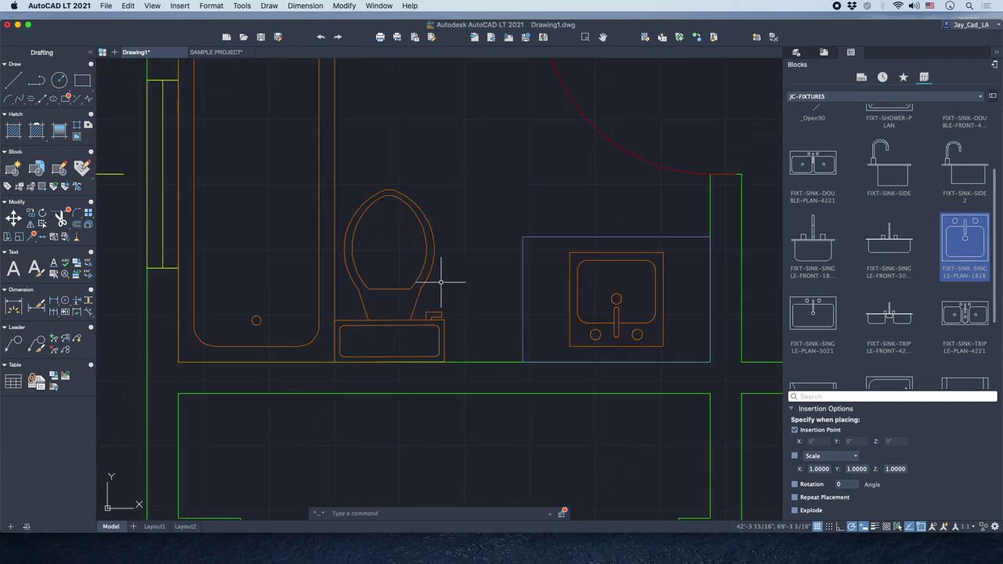
{"action": "left_click", "coordinate": [388, 357]}
{"action": "scroll", "coordinate": [387, 356], "scroll_direction": "up", "scroll_amount": 2}
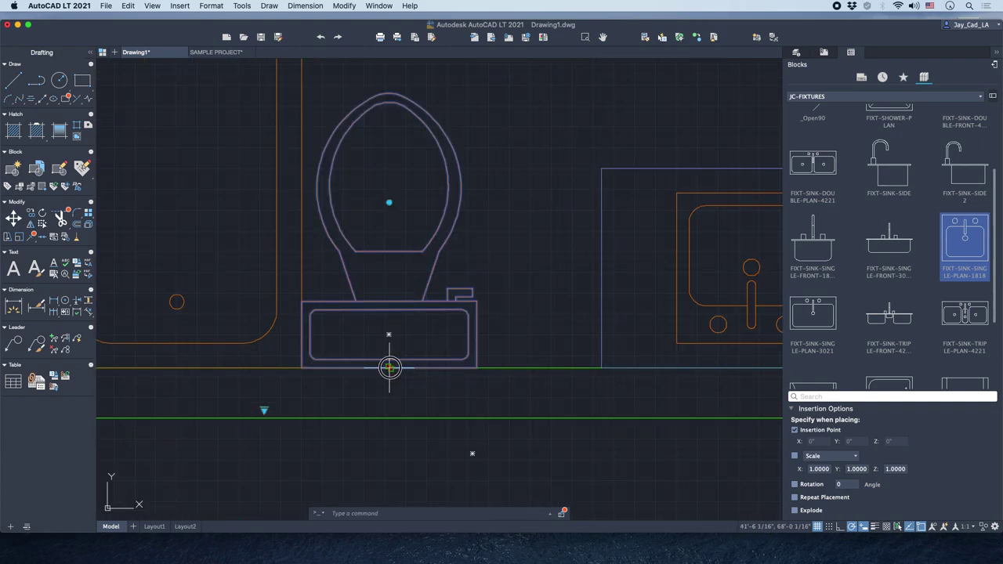
{"action": "left_click", "coordinate": [389, 367]}
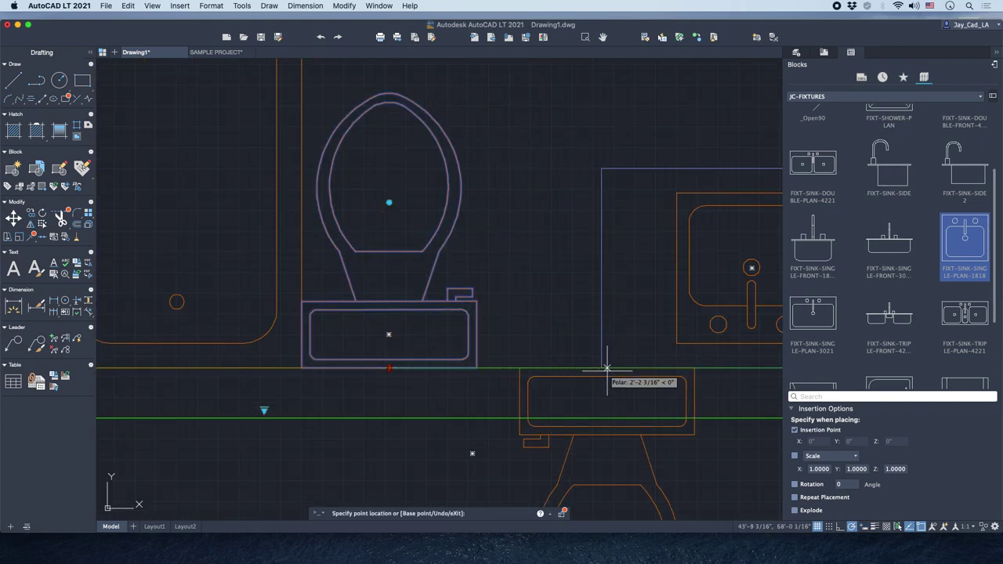
{"action": "key", "text": "Escape"}
{"action": "scroll", "coordinate": [464, 406], "scroll_direction": "down", "scroll_amount": 2}
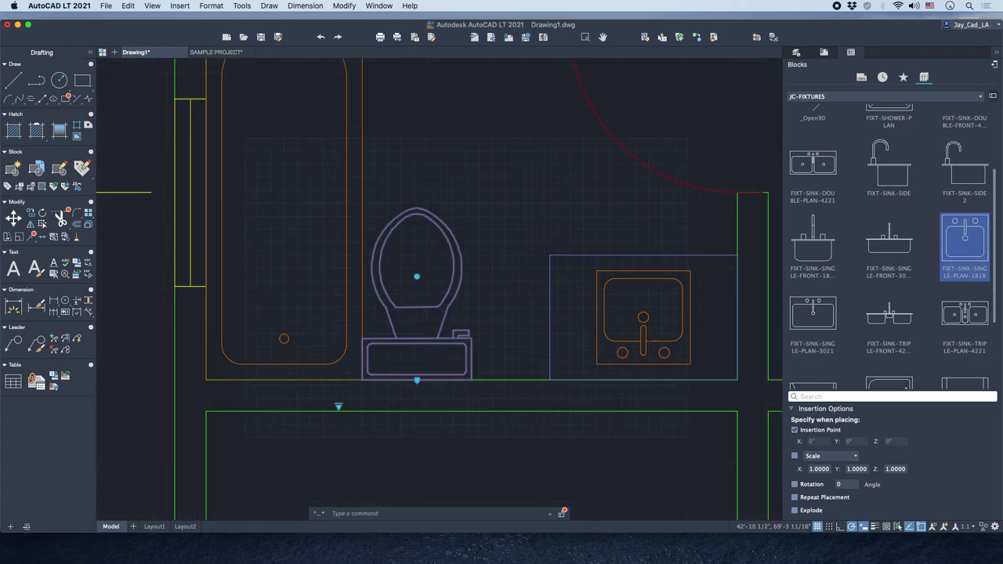
{"action": "right_click", "coordinate": [490, 307]}
{"action": "left_click", "coordinate": [525, 383]}
{"action": "left_click", "coordinate": [507, 325]}
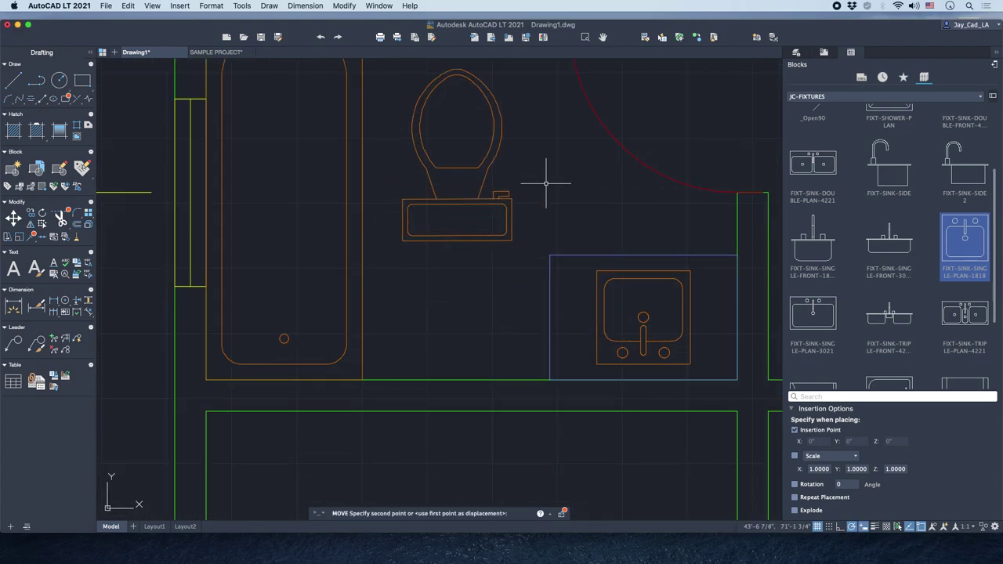
{"action": "key", "text": "Escape"}
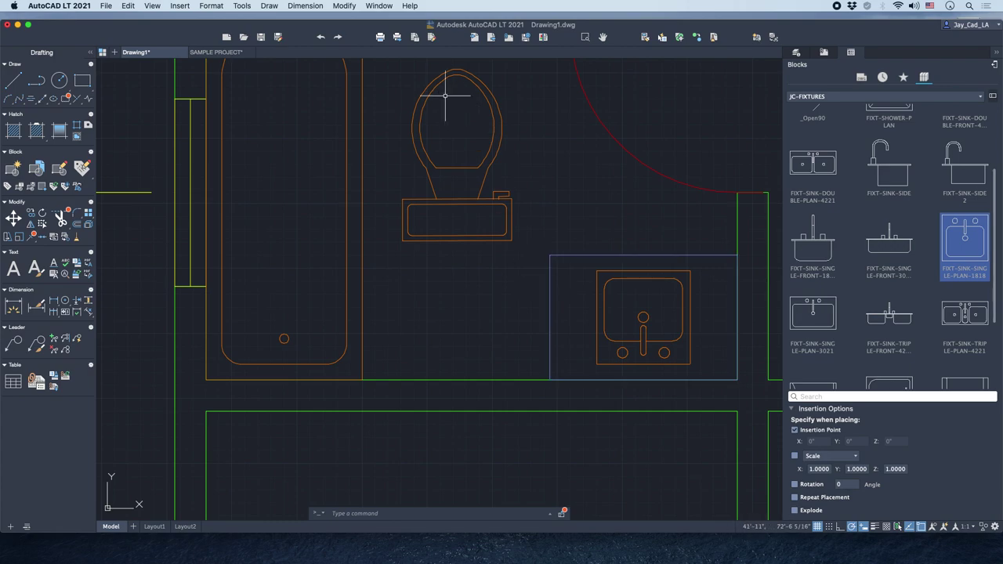
Measure the distance from the sink box corner to the wall with Inquiry > Distance.
{"action": "left_click", "coordinate": [241, 5]}
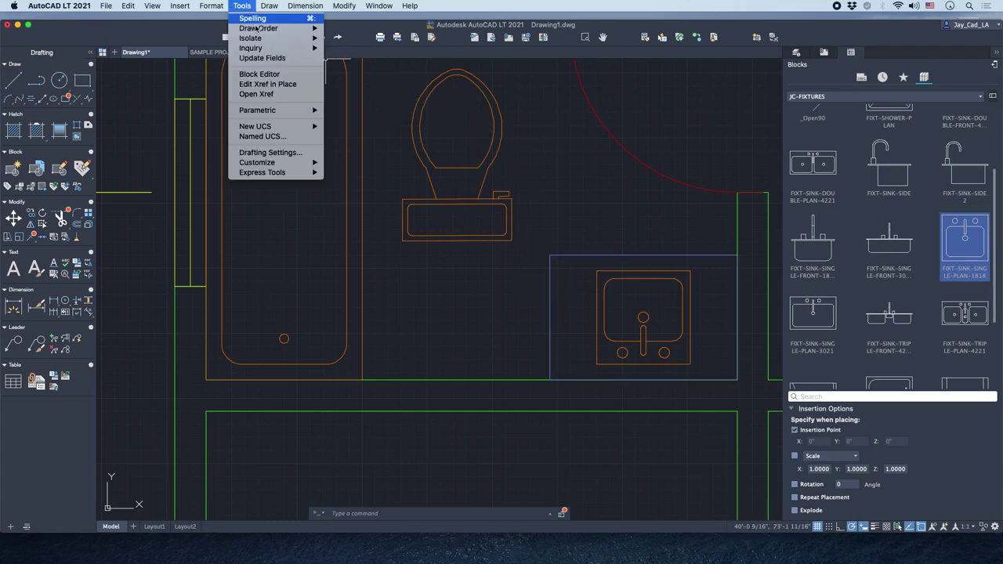
{"action": "mouse_move", "coordinate": [275, 50]}
{"action": "left_click", "coordinate": [349, 58]}
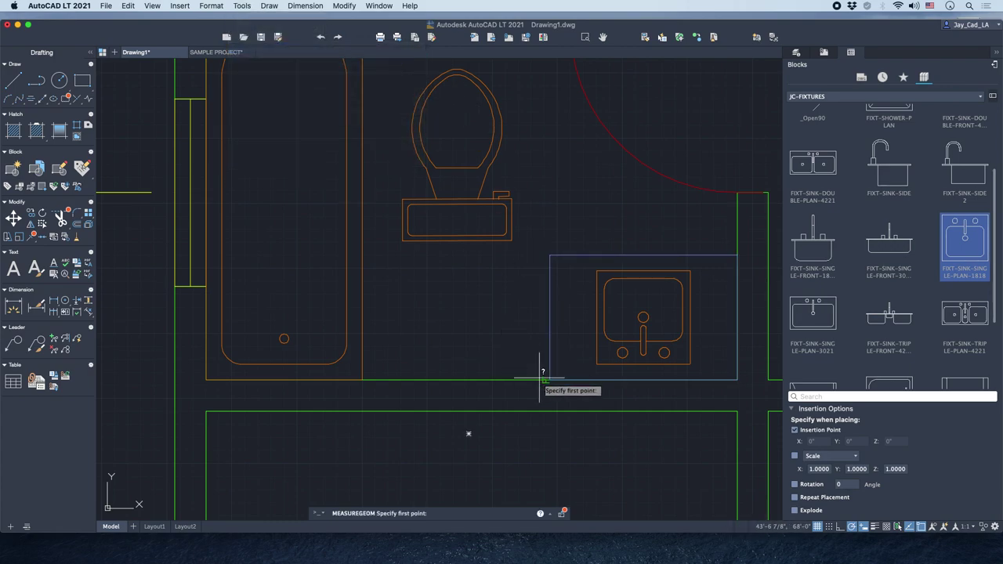
{"action": "left_click", "coordinate": [549, 380]}
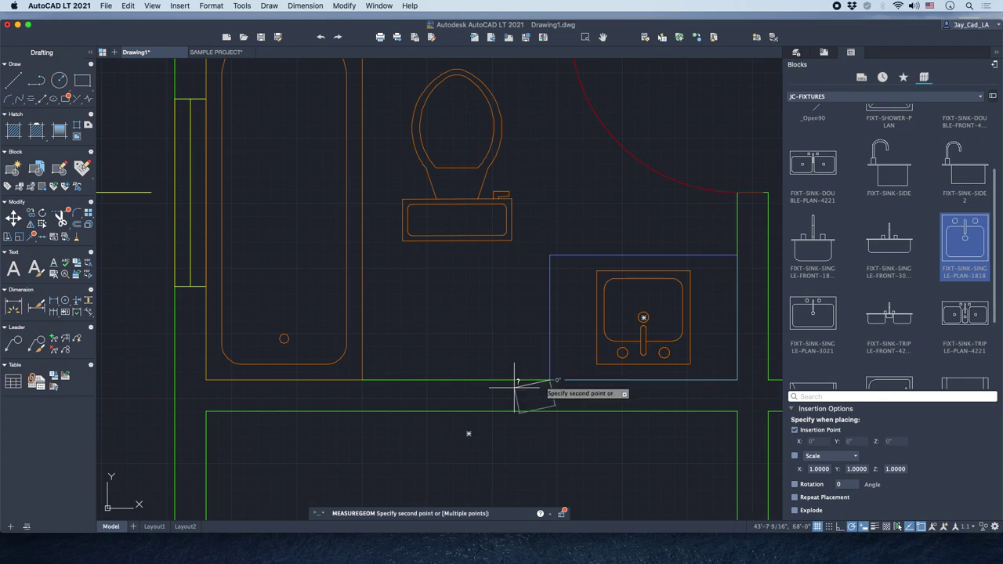
{"action": "left_click", "coordinate": [357, 380]}
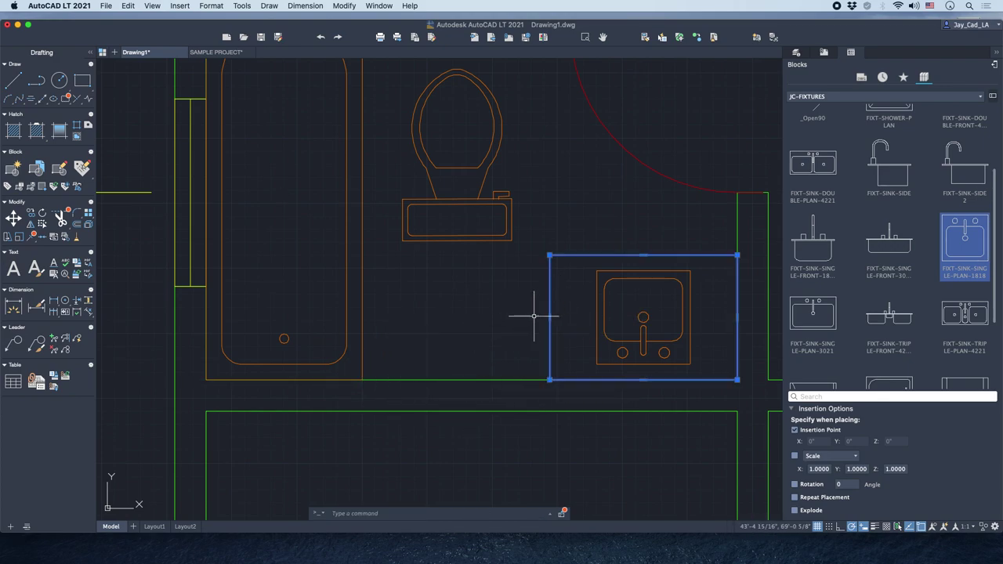
Move the toilet so it sits against the bathroom's back wall.
{"action": "left_click", "coordinate": [472, 244]}
{"action": "left_click", "coordinate": [455, 224]}
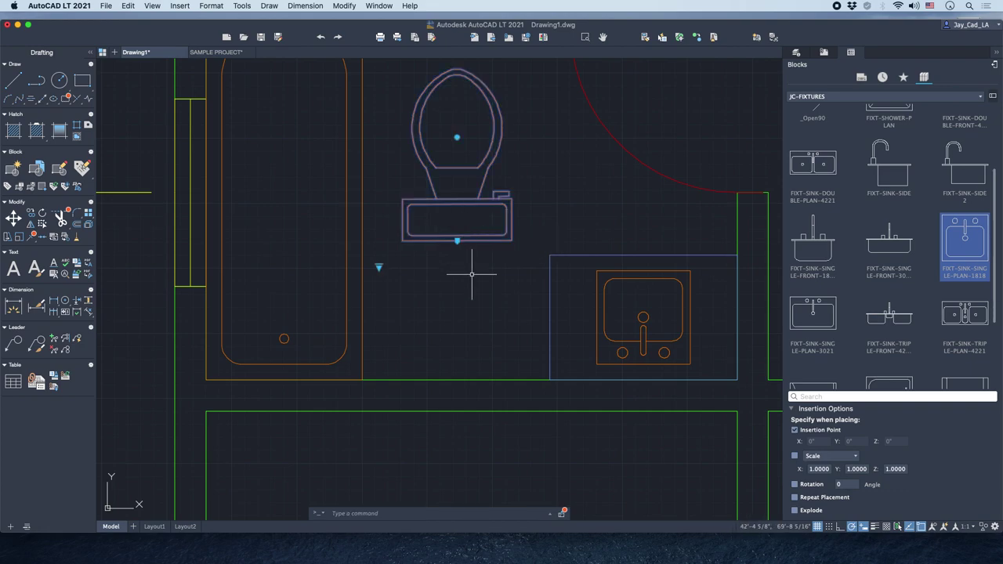
{"action": "type", "text": "m"}
{"action": "key", "text": "Return"}
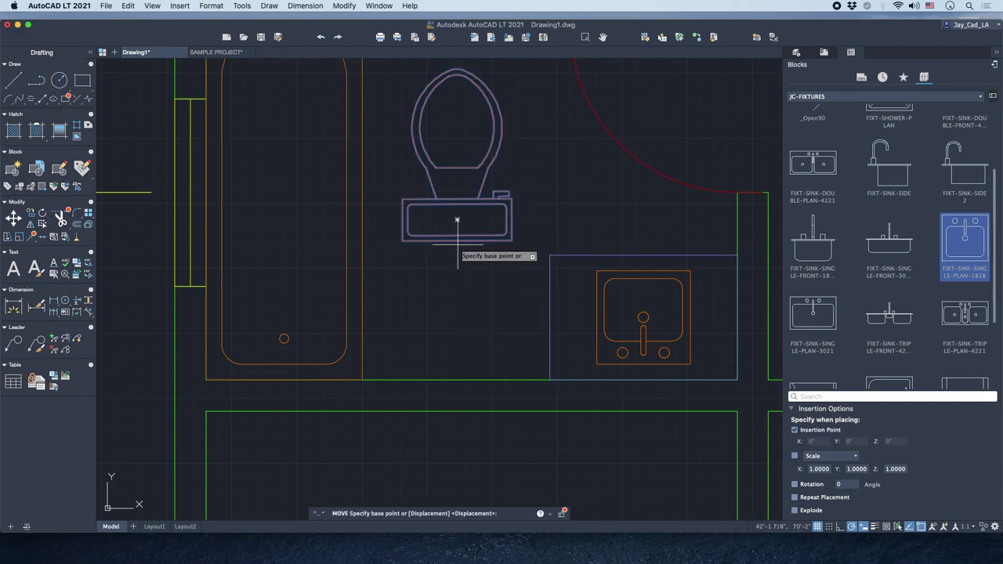
{"action": "left_click", "coordinate": [457, 220]}
{"action": "left_click", "coordinate": [362, 380]}
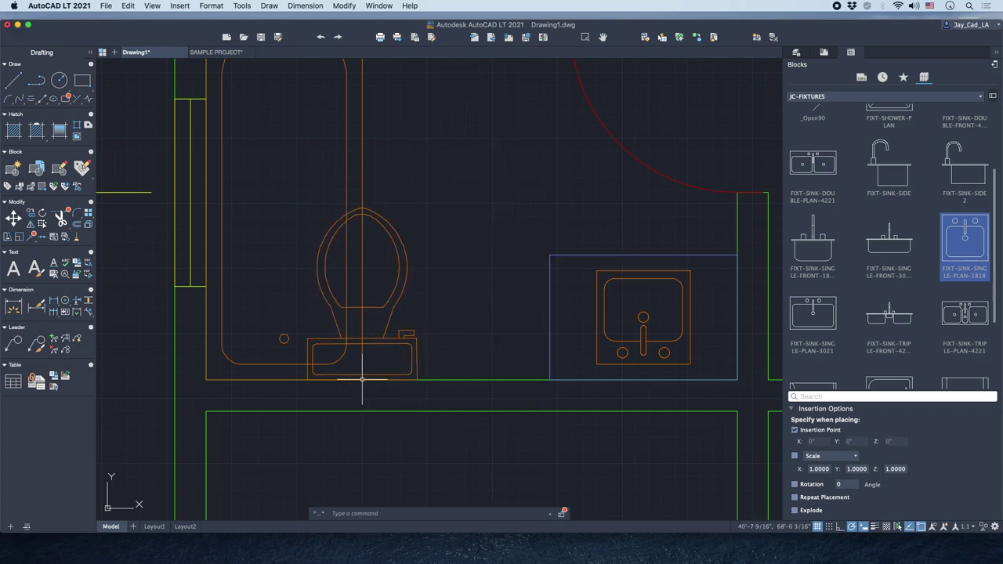
Move the toilet 1'6" to the right toward the sink.
{"action": "left_click", "coordinate": [408, 336]}
{"action": "right_click", "coordinate": [415, 328]}
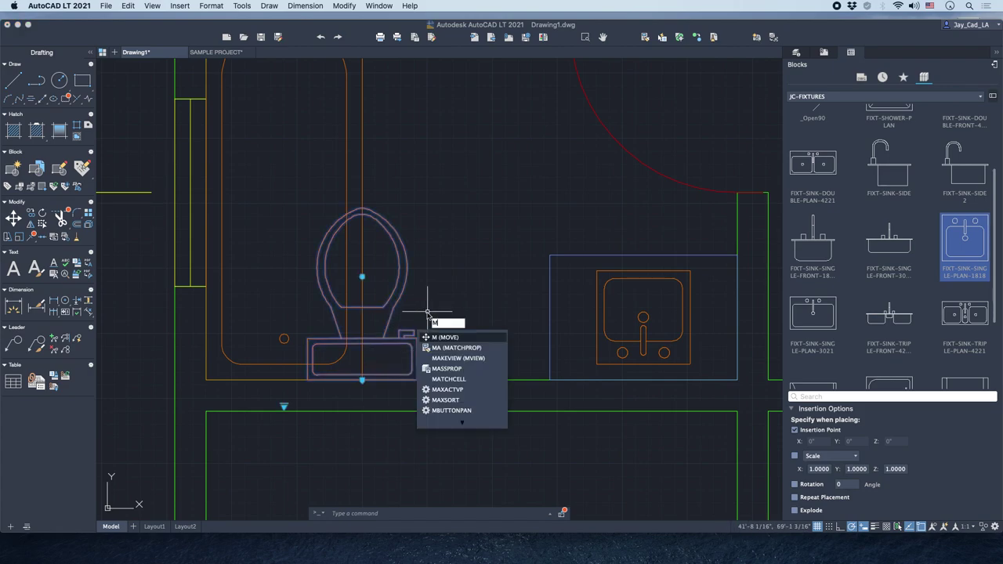
{"action": "left_click", "coordinate": [443, 333]}
{"action": "left_click", "coordinate": [362, 379]}
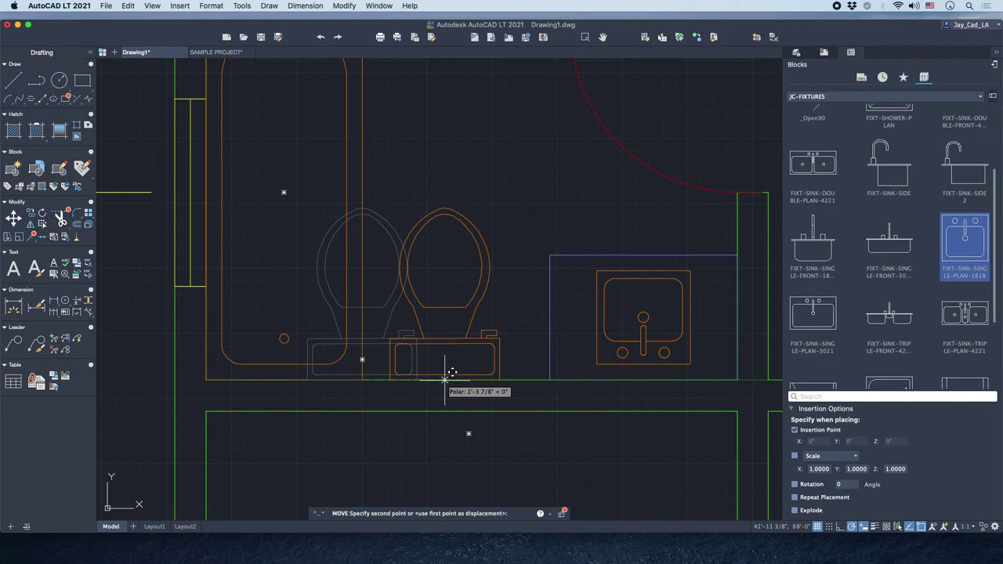
{"action": "type", "text": "1'6"}
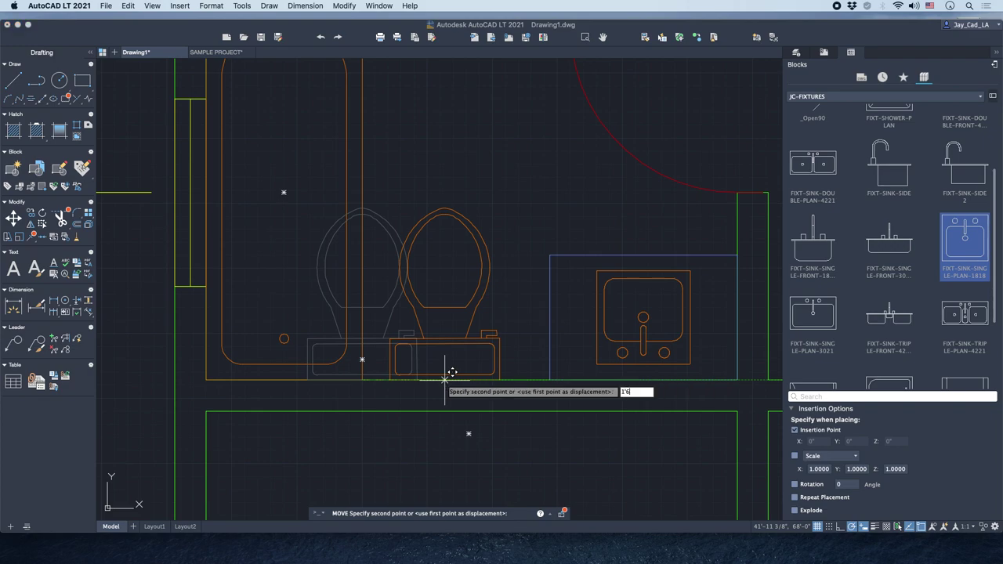
{"action": "key", "text": "Return"}
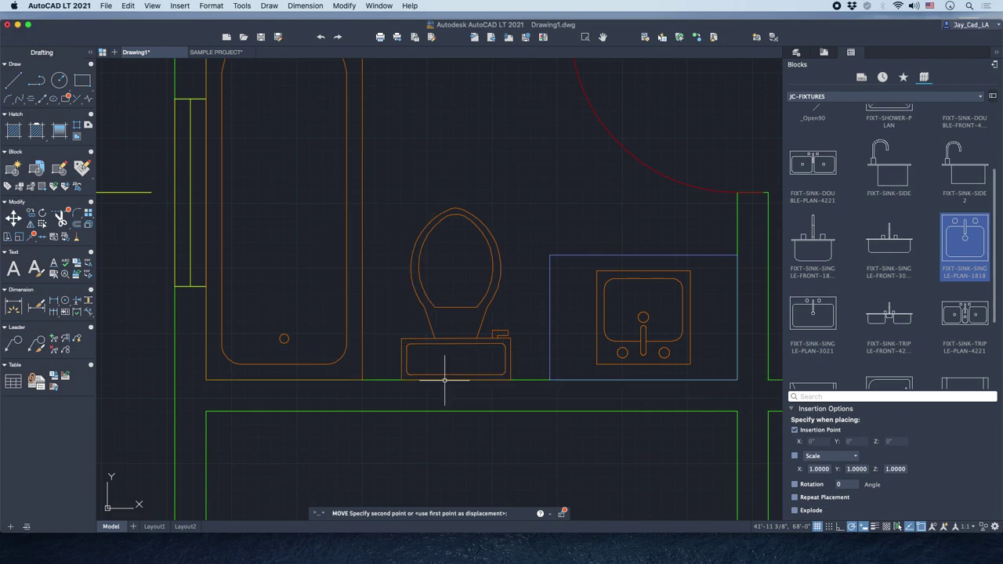
{"action": "scroll", "coordinate": [513, 290], "scroll_direction": "down", "scroll_amount": 10}
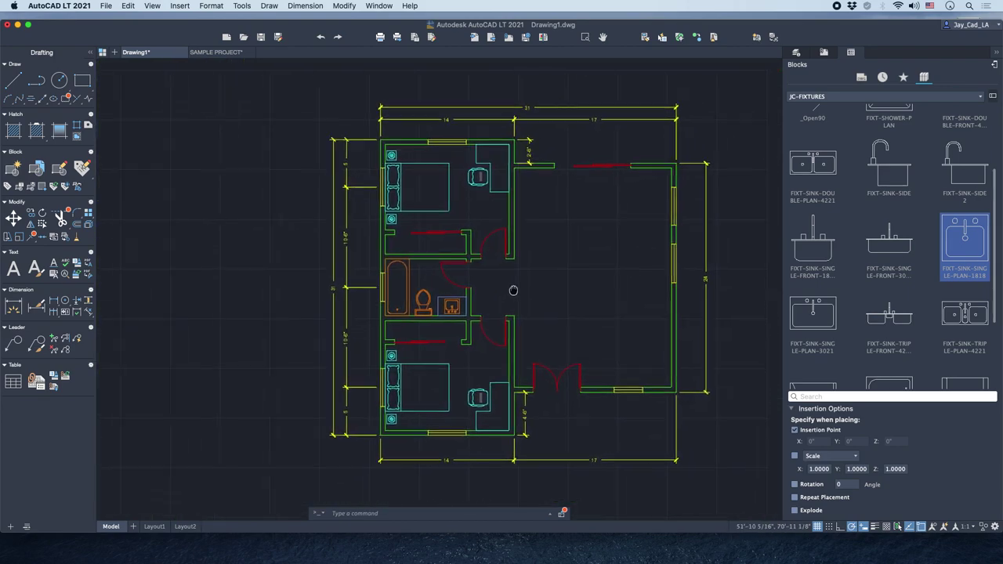
{"action": "middle_click_drag", "start_coordinate": [514, 291], "coordinate": [490, 300]}
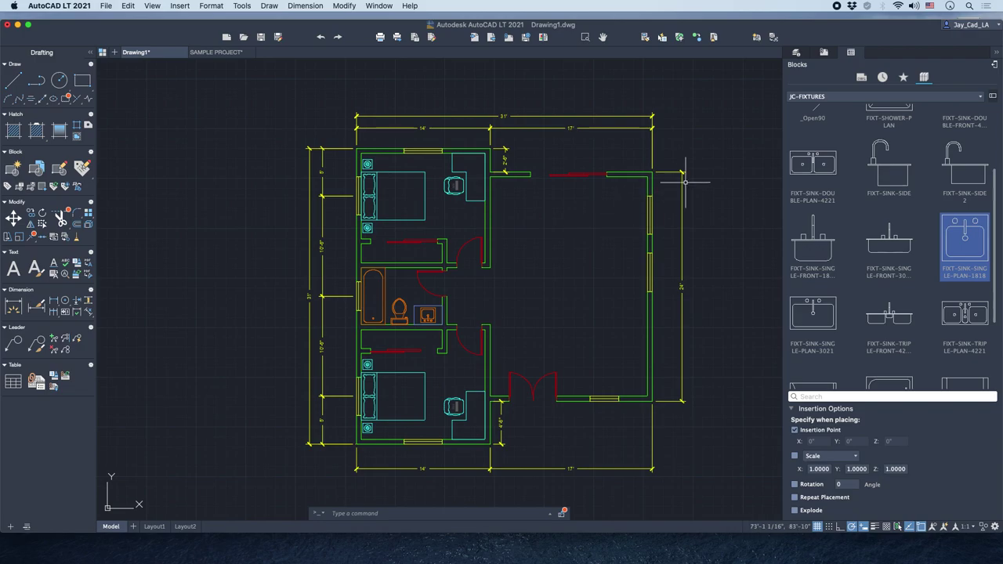
{"action": "scroll", "coordinate": [595, 238], "scroll_direction": "up", "scroll_amount": 2}
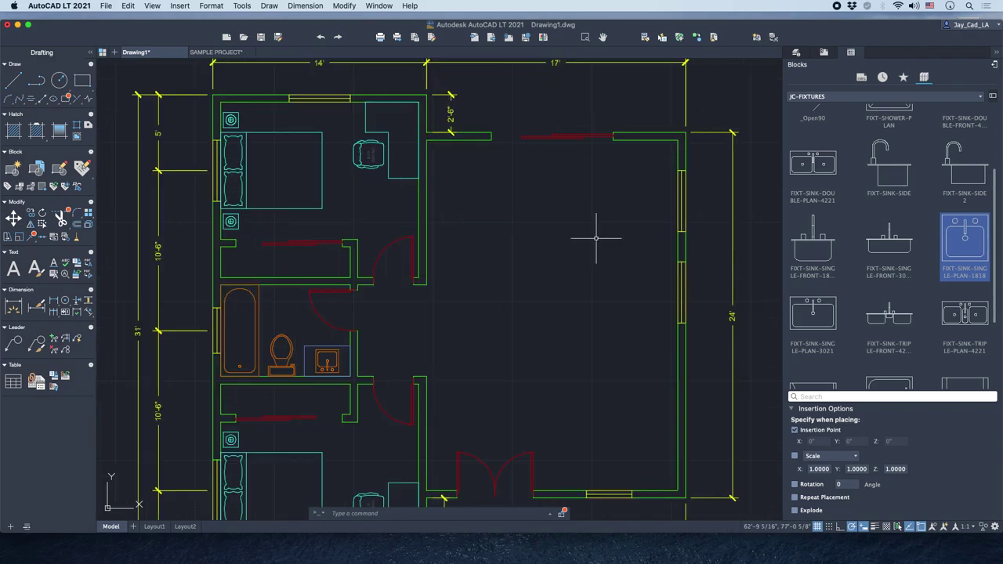
Make ID-FURN the current layer and pan to the large room's left wall.
{"action": "left_click", "coordinate": [797, 52]}
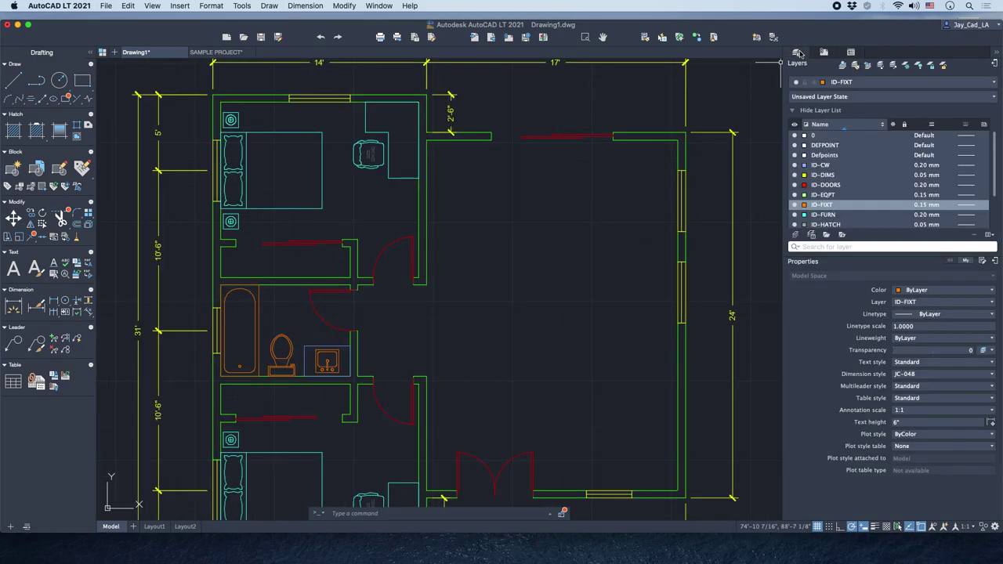
{"action": "left_click", "coordinate": [869, 87]}
{"action": "left_click", "coordinate": [856, 202]}
{"action": "left_click", "coordinate": [561, 205]}
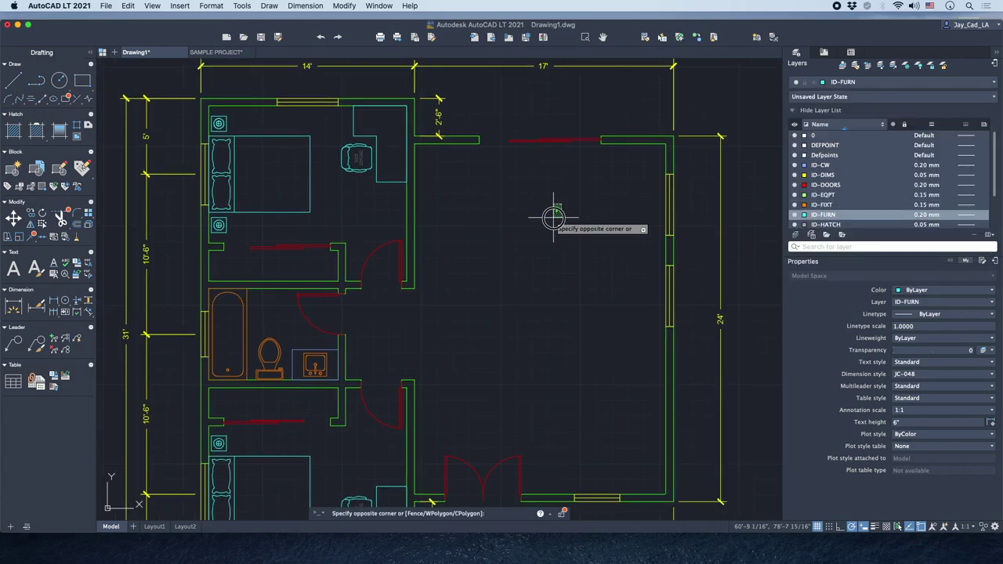
{"action": "scroll", "coordinate": [549, 217], "scroll_direction": "down", "scroll_amount": 3}
{"action": "scroll", "coordinate": [473, 213], "scroll_direction": "up", "scroll_amount": 3}
{"action": "left_click", "coordinate": [473, 213]}
{"action": "scroll", "coordinate": [419, 204], "scroll_direction": "right", "scroll_amount": 3}
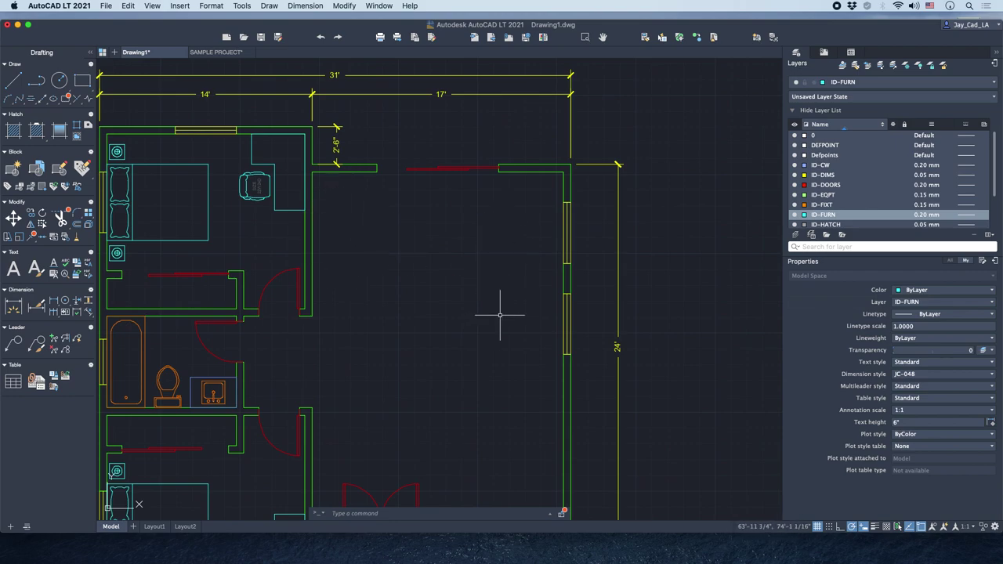
{"action": "middle_click_drag", "start_coordinate": [372, 259], "coordinate": [437, 273]}
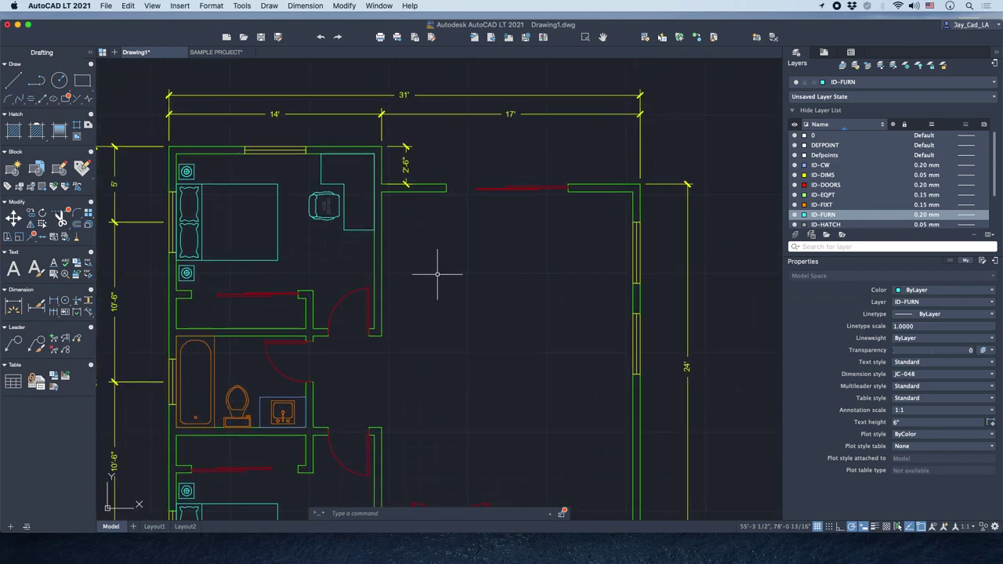
{"action": "scroll", "coordinate": [425, 261], "scroll_direction": "up", "scroll_amount": 2}
Draw an 18-inch-deep polyline cabinet outline down the large room's left wall.
{"action": "type", "text": "pl"}
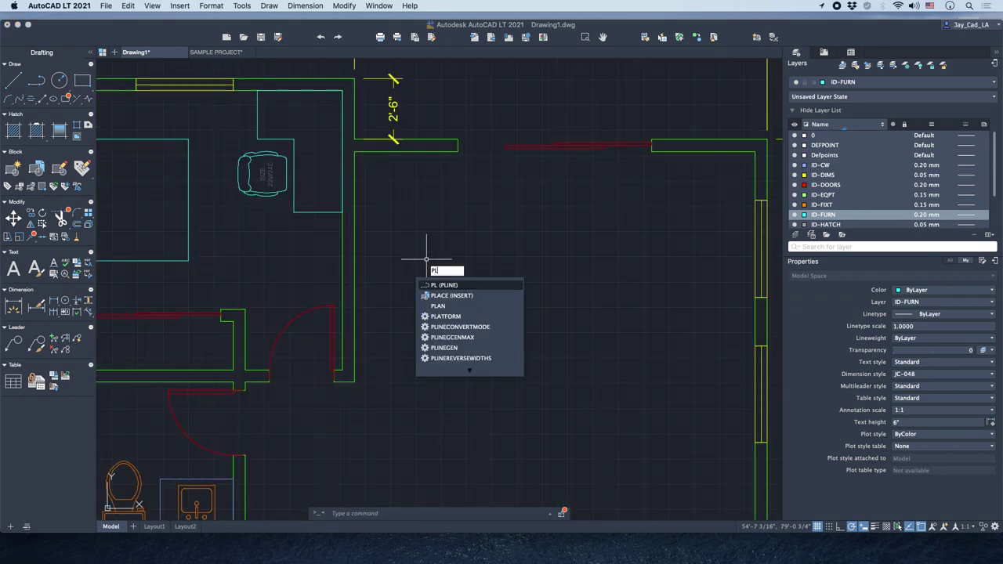
{"action": "key", "text": "Return"}
{"action": "scroll", "coordinate": [426, 258], "scroll_direction": "up", "scroll_amount": 2}
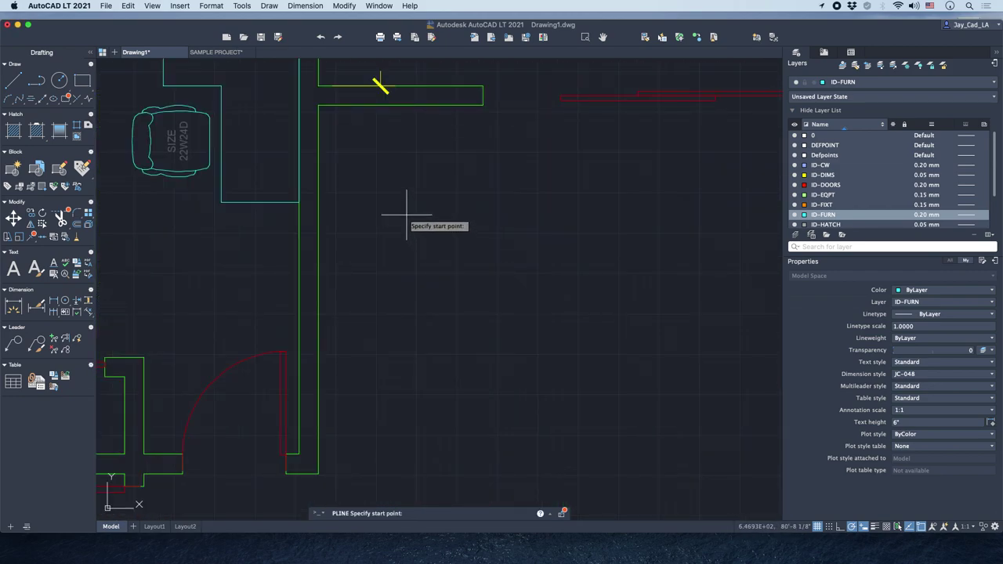
{"action": "left_click", "coordinate": [319, 104]}
{"action": "type", "text": "18\""}
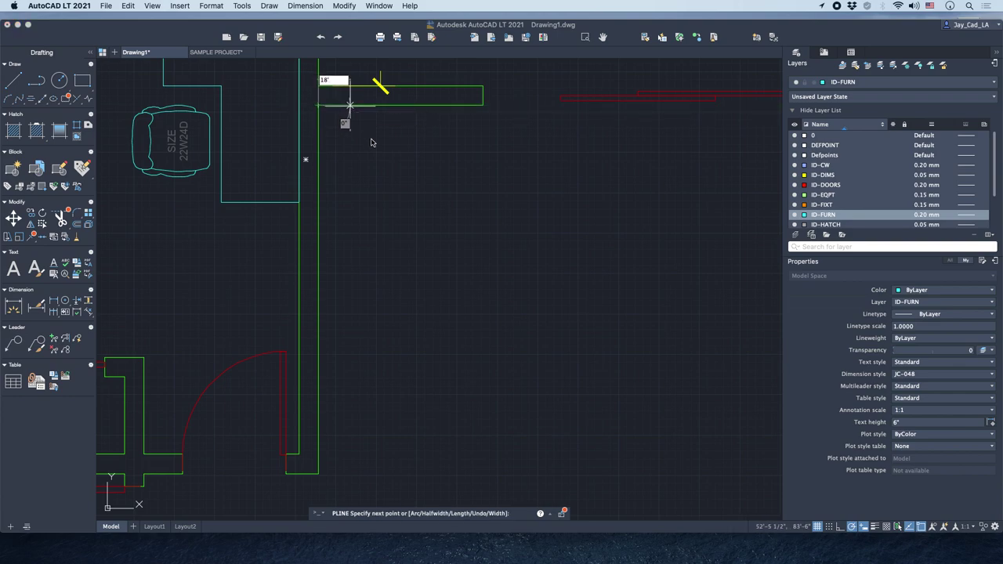
{"action": "key", "text": "Return"}
{"action": "scroll", "coordinate": [356, 137], "scroll_direction": "down", "scroll_amount": 3}
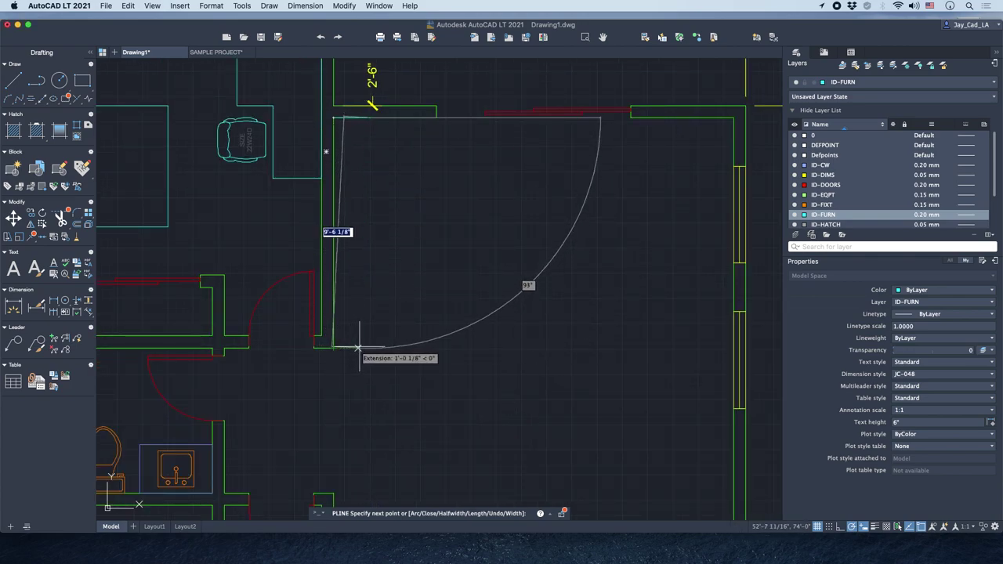
{"action": "left_click", "coordinate": [370, 347]}
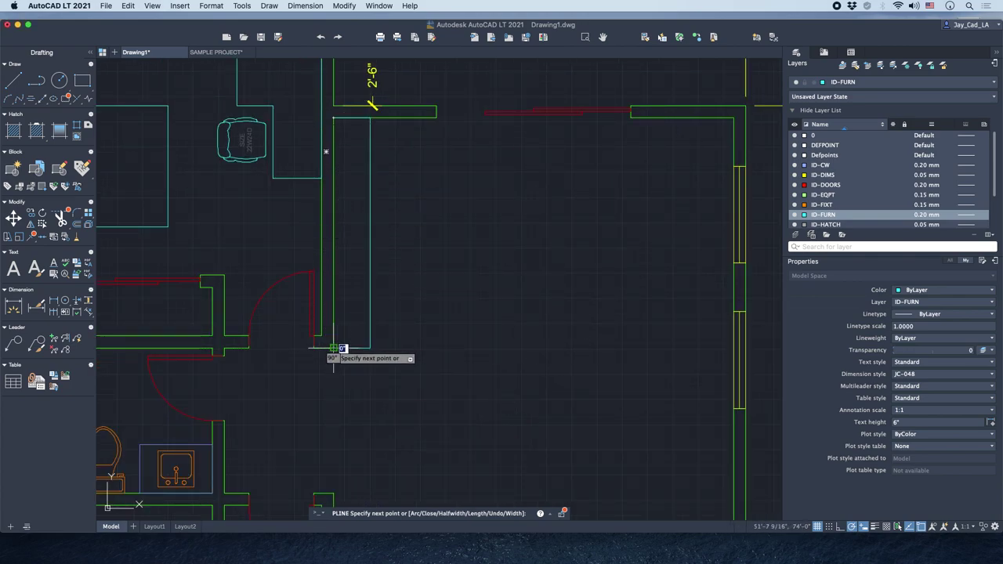
{"action": "left_click", "coordinate": [307, 347]}
{"action": "left_click", "coordinate": [333, 119]}
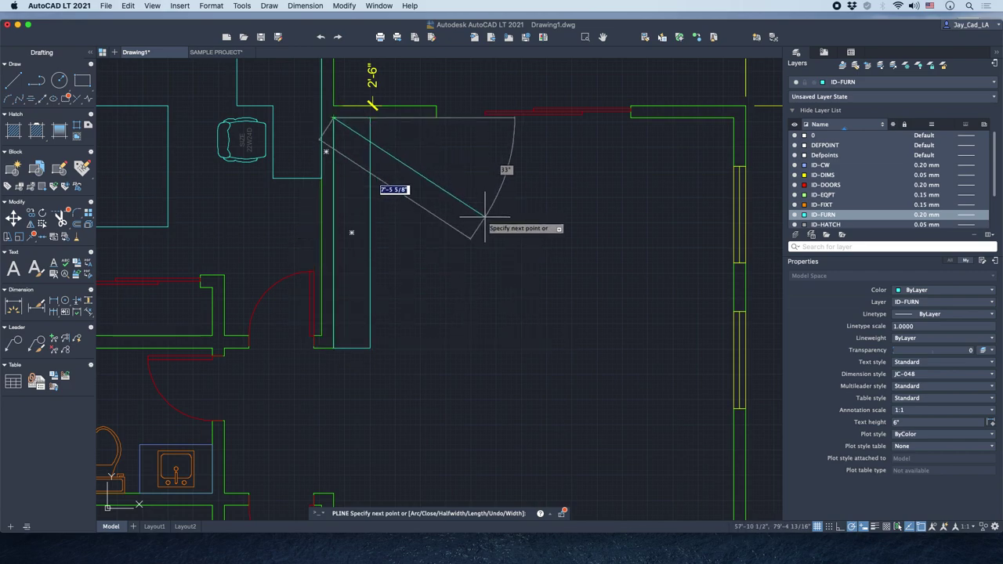
{"action": "key", "text": "Return"}
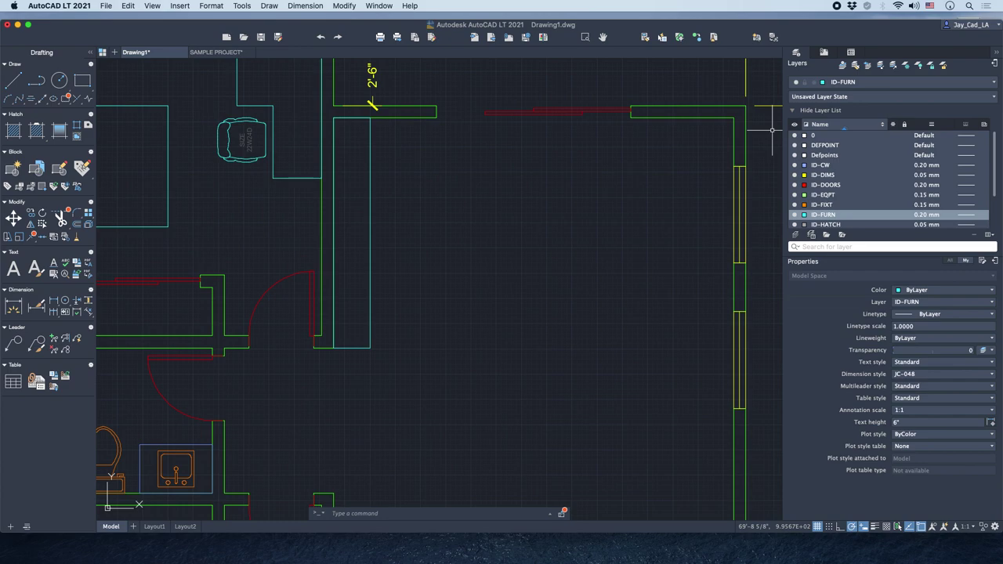
{"action": "type", "text": "i"}
{"action": "key", "text": "Return"}
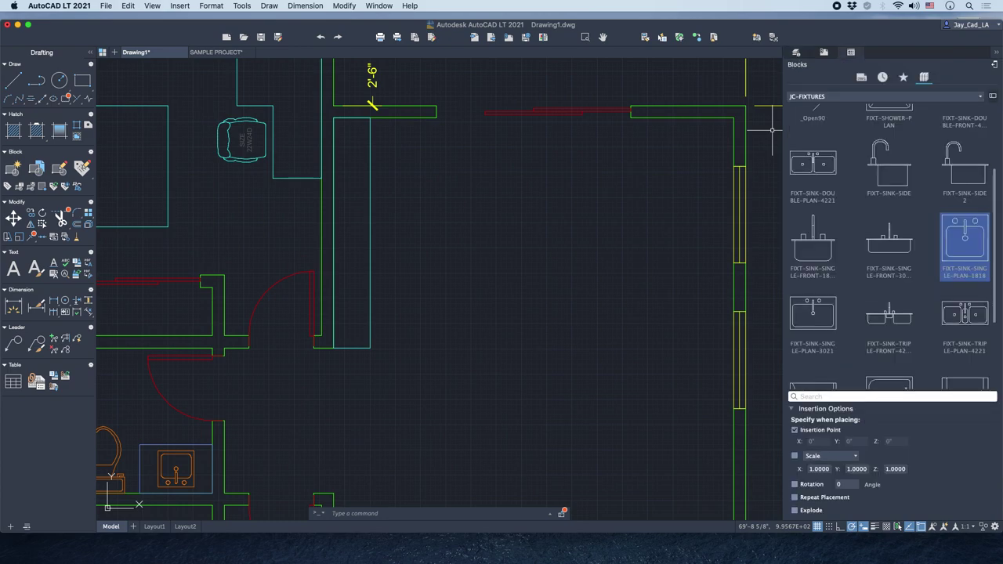
Switch to the JC-EQUIPMENT library and insert the FURN-TV-PLAN television block.
{"action": "left_click", "coordinate": [885, 95]}
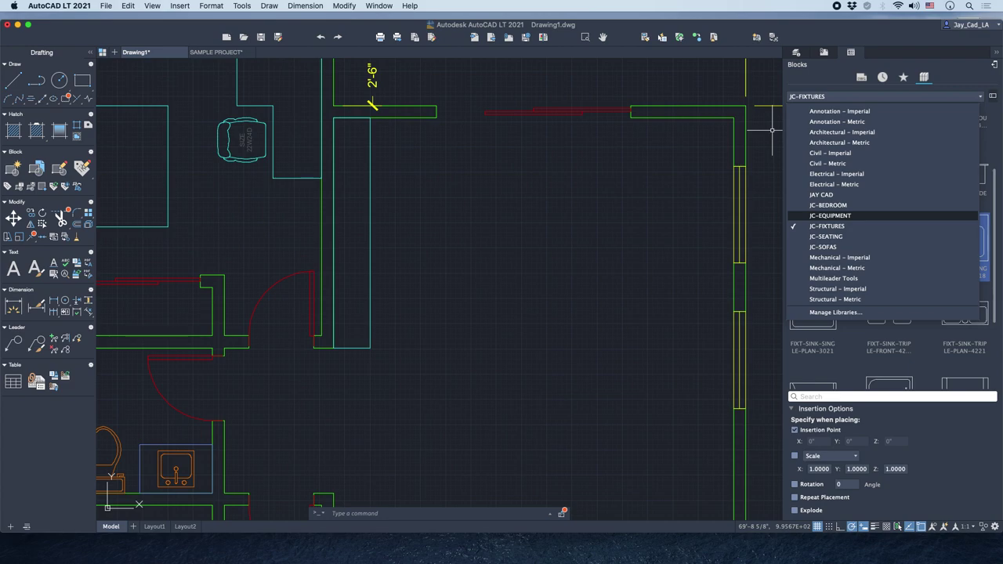
{"action": "left_click", "coordinate": [830, 216]}
{"action": "scroll", "coordinate": [889, 247], "scroll_direction": "up", "scroll_amount": 5}
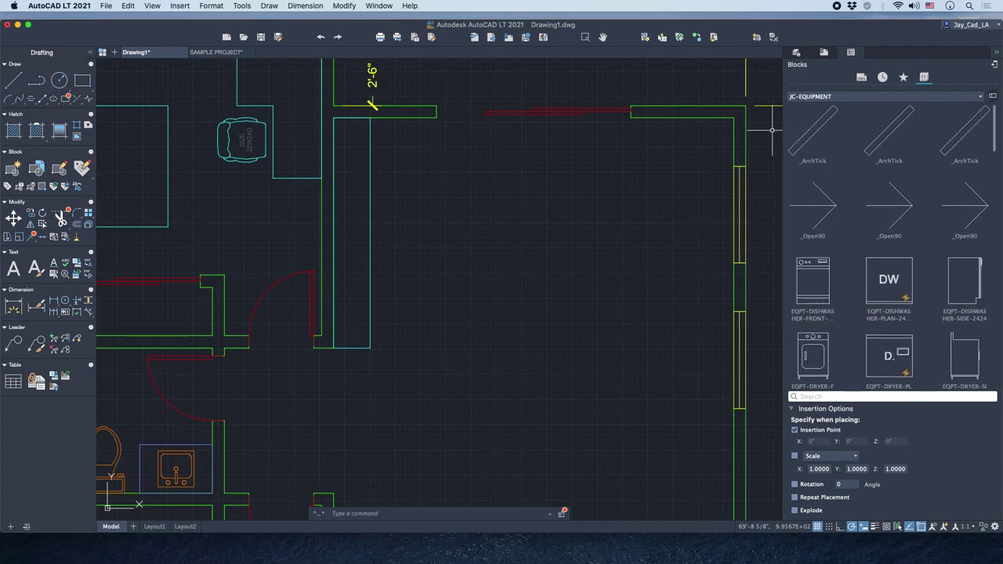
{"action": "scroll", "coordinate": [889, 247], "scroll_direction": "down", "scroll_amount": 8}
{"action": "scroll", "coordinate": [889, 247], "scroll_direction": "down", "scroll_amount": 3}
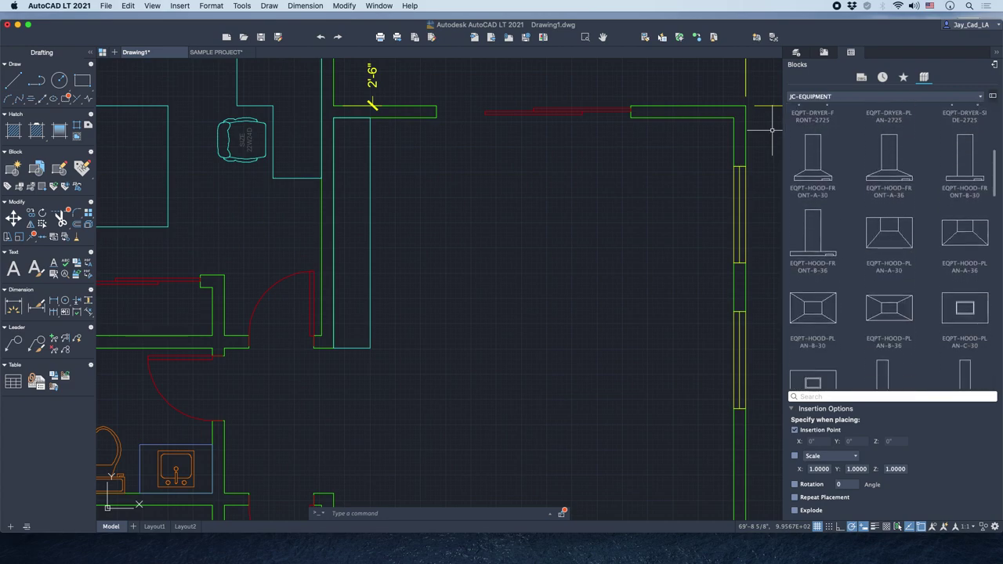
{"action": "scroll", "coordinate": [889, 247], "scroll_direction": "down", "scroll_amount": 5}
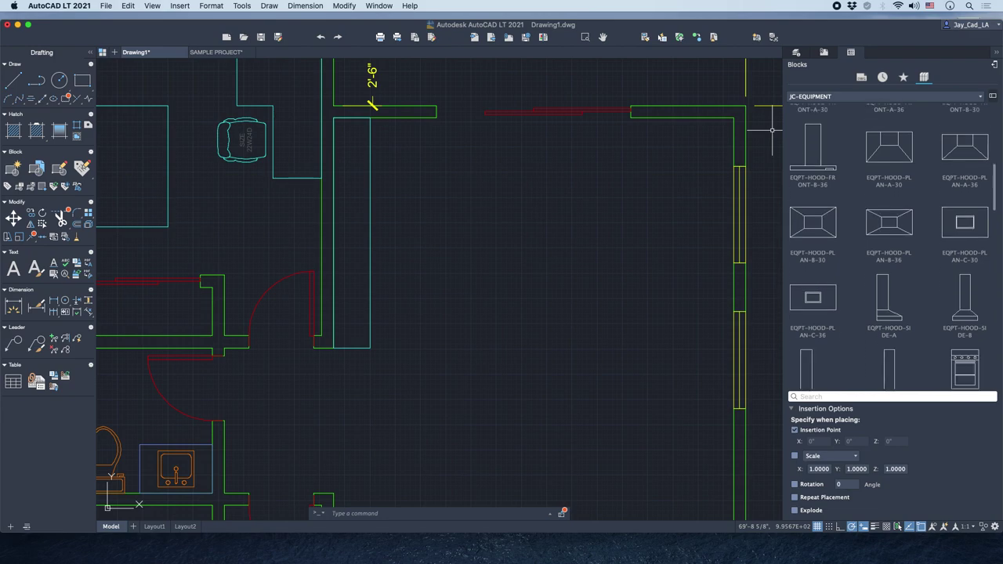
{"action": "scroll", "coordinate": [889, 247], "scroll_direction": "down", "scroll_amount": 8}
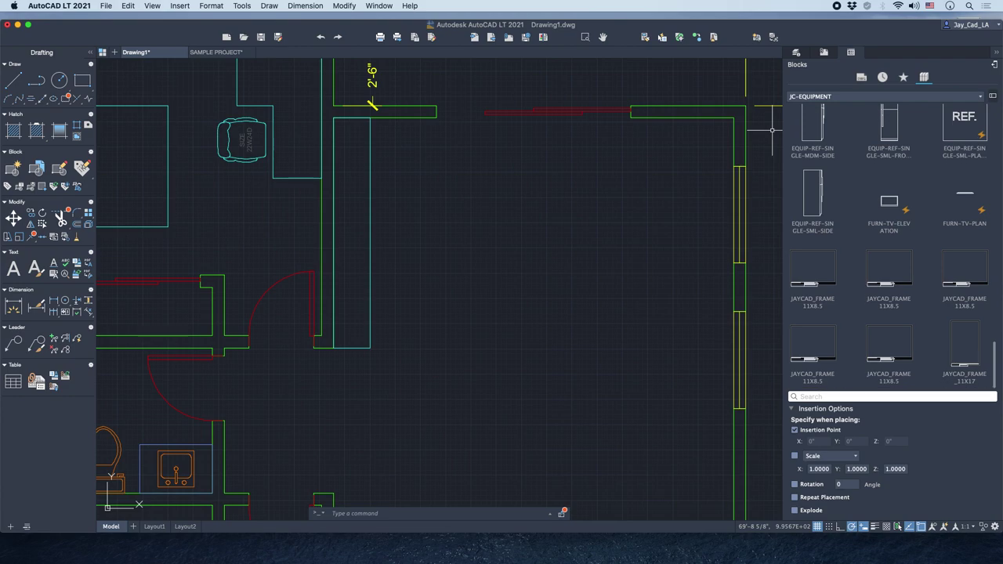
{"action": "scroll", "coordinate": [890, 247], "scroll_direction": "up", "scroll_amount": 3}
{"action": "left_click", "coordinate": [964, 309]}
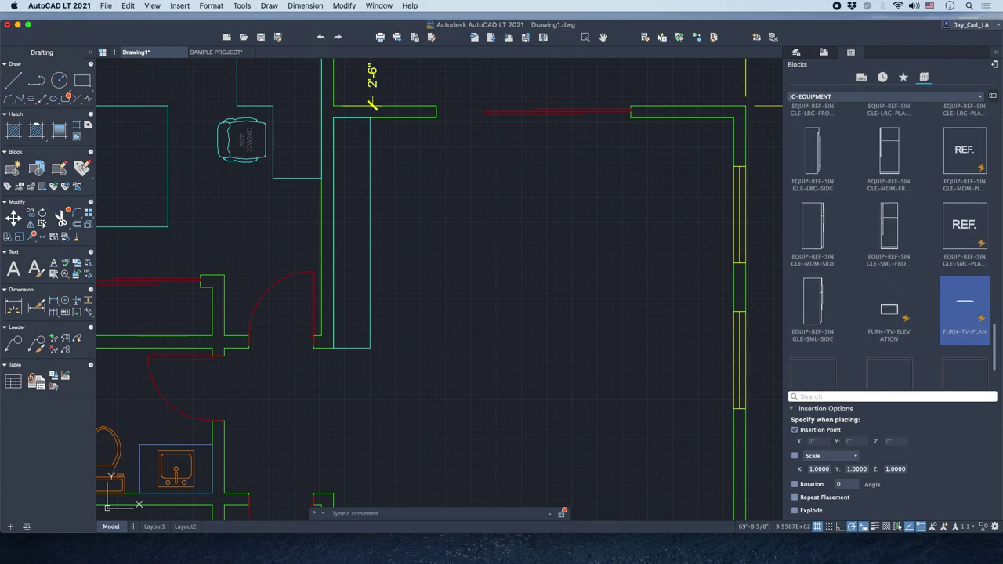
{"action": "right_click", "coordinate": [970, 301]}
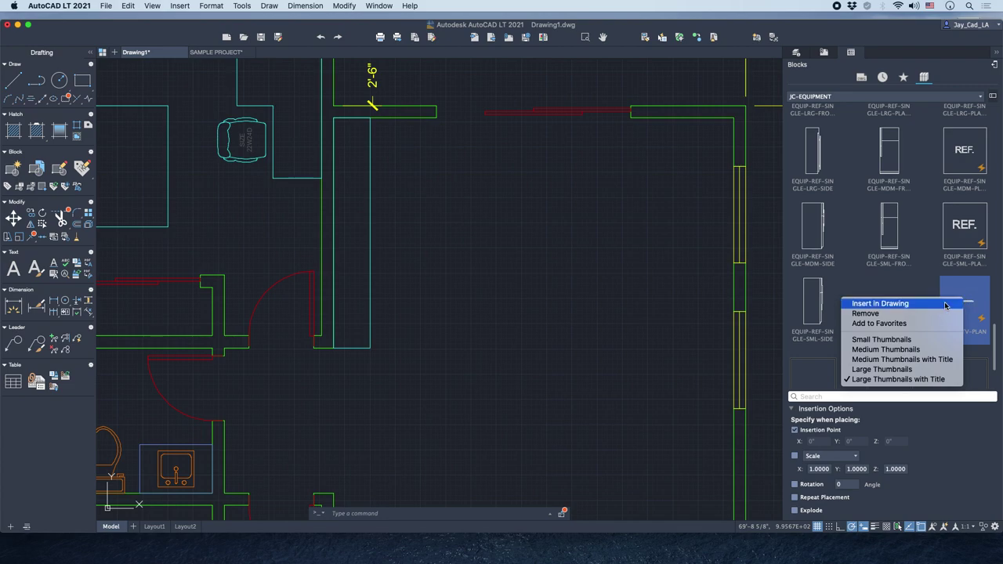
{"action": "left_click", "coordinate": [946, 305]}
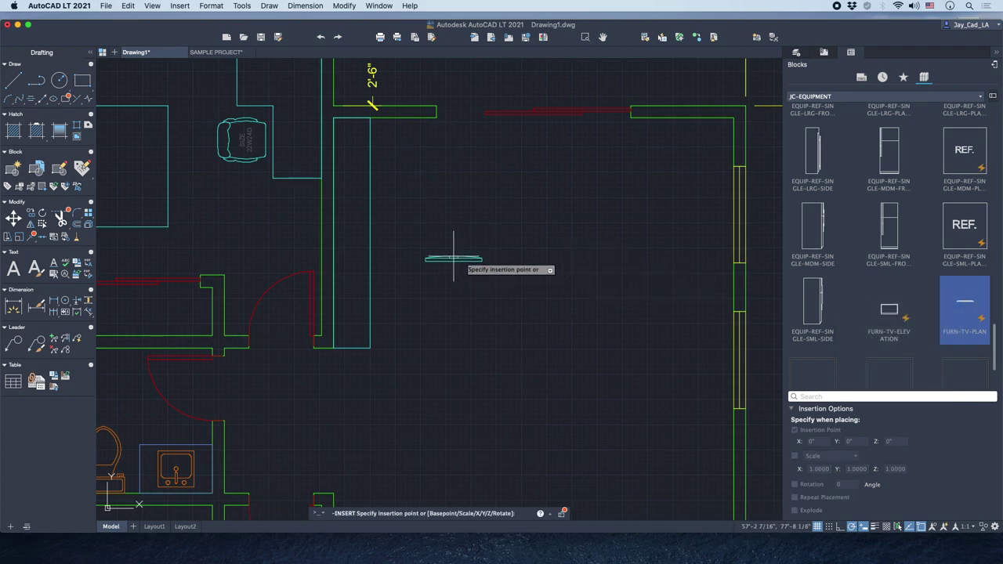
Place the TV block in the plan and rotate it 90° so it stands vertical.
{"action": "scroll", "coordinate": [348, 226], "scroll_direction": "up", "scroll_amount": 3}
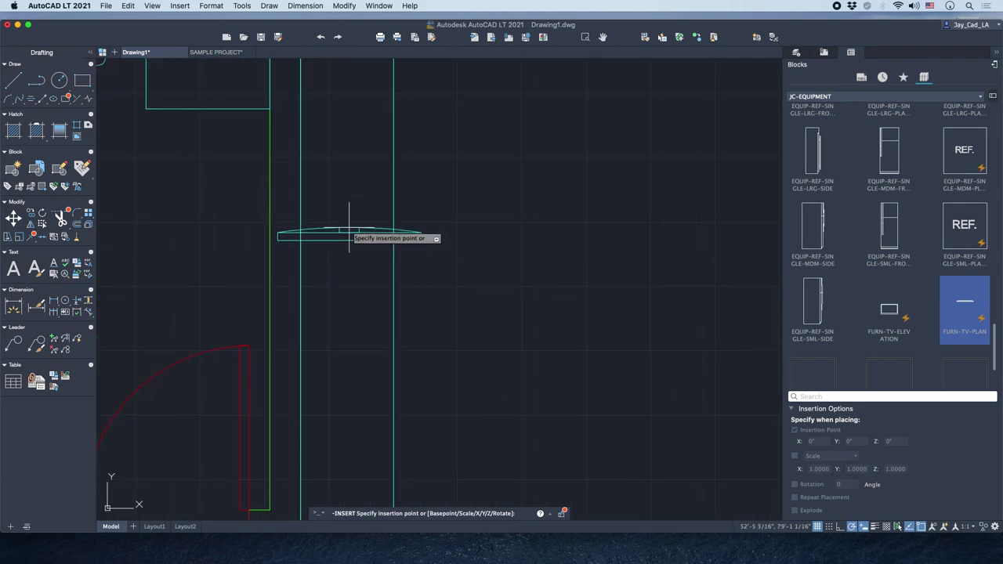
{"action": "left_click", "coordinate": [394, 248]}
{"action": "left_click", "coordinate": [453, 237]}
{"action": "left_click", "coordinate": [417, 279]}
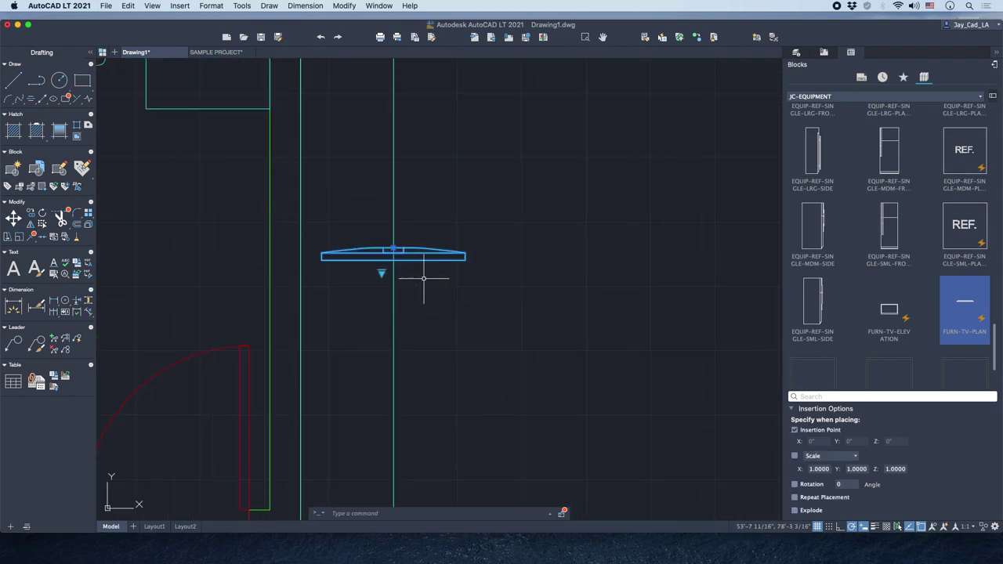
{"action": "middle_click_drag", "start_coordinate": [430, 229], "coordinate": [445, 263]}
{"action": "type", "text": "ro"}
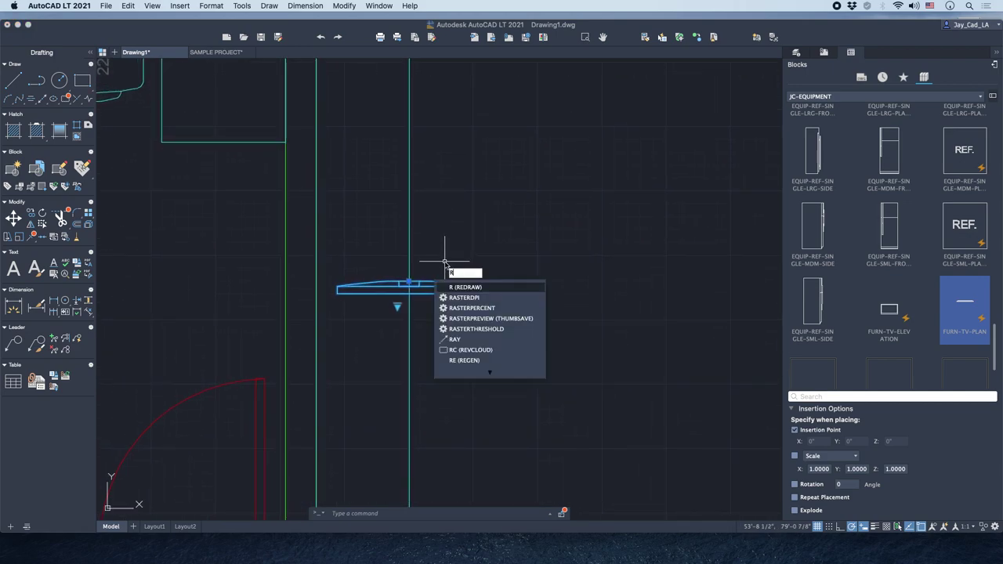
{"action": "key", "text": "Return"}
{"action": "scroll", "coordinate": [425, 274], "scroll_direction": "up", "scroll_amount": 2}
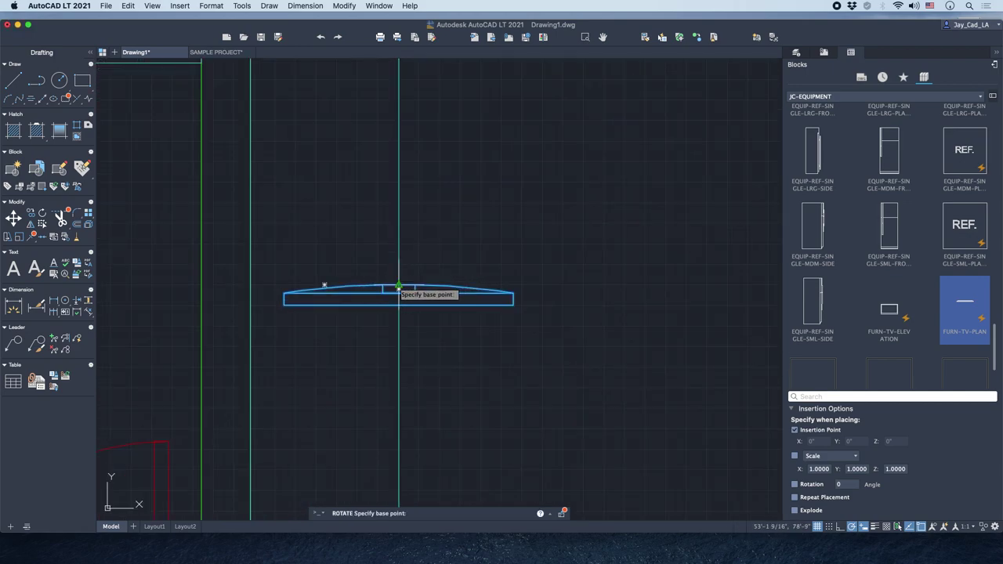
{"action": "left_click", "coordinate": [398, 288]}
{"action": "left_click", "coordinate": [403, 242]}
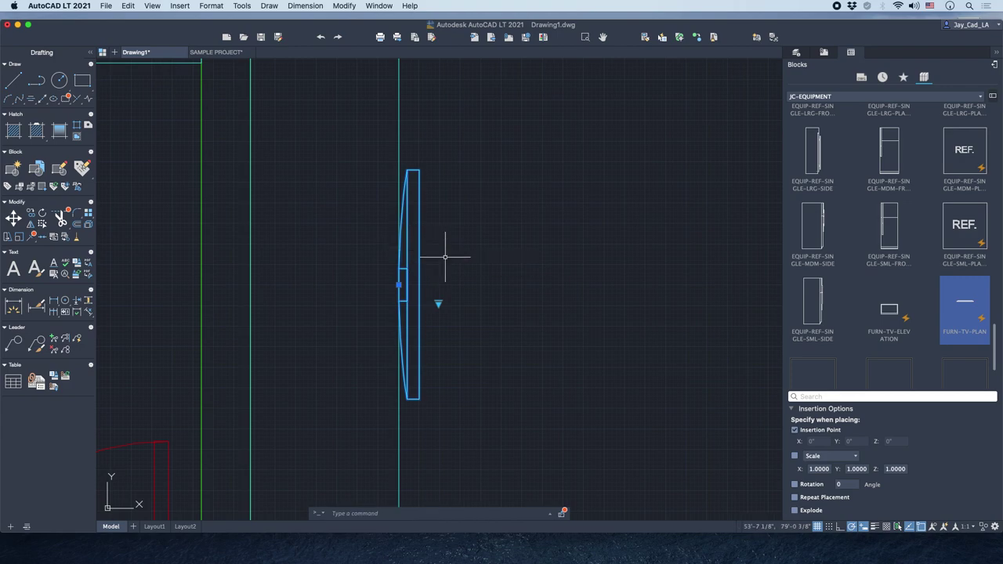
Move the TV onto the media cabinet line beside the wall.
{"action": "left_click", "coordinate": [398, 284]}
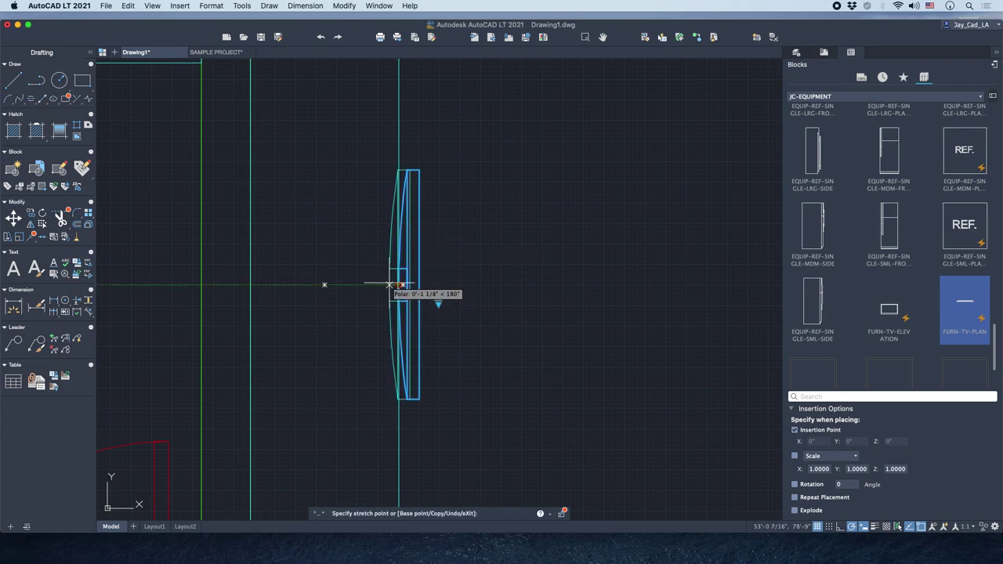
{"action": "left_click", "coordinate": [250, 284]}
{"action": "right_click", "coordinate": [297, 251]}
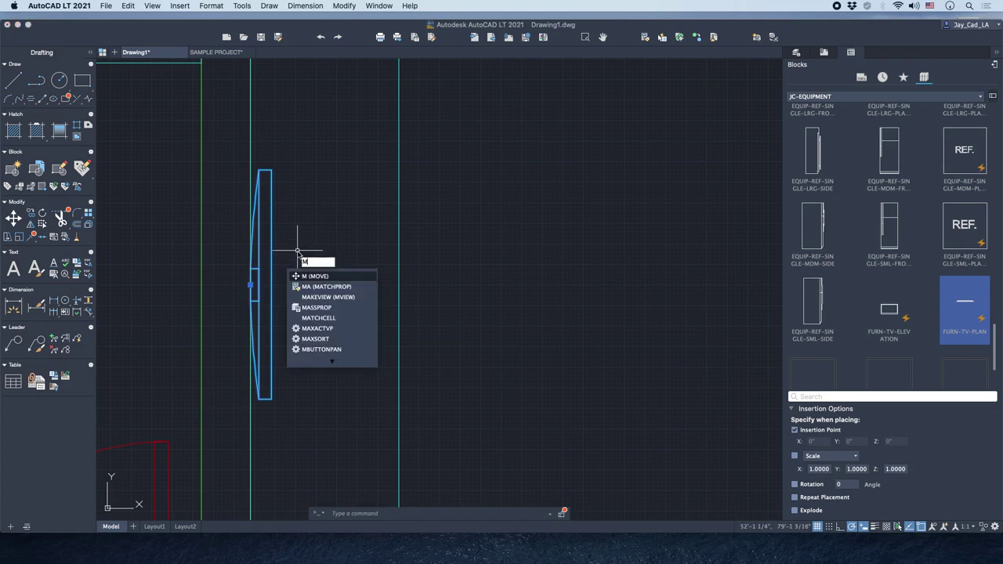
{"action": "left_click", "coordinate": [313, 322]}
{"action": "left_click", "coordinate": [307, 248]}
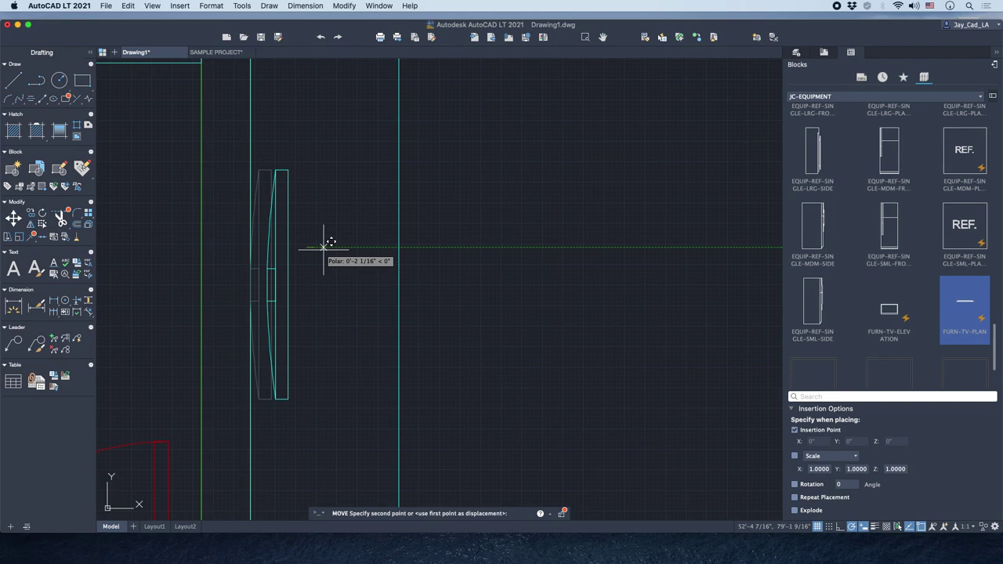
{"action": "type", "text": "1"}
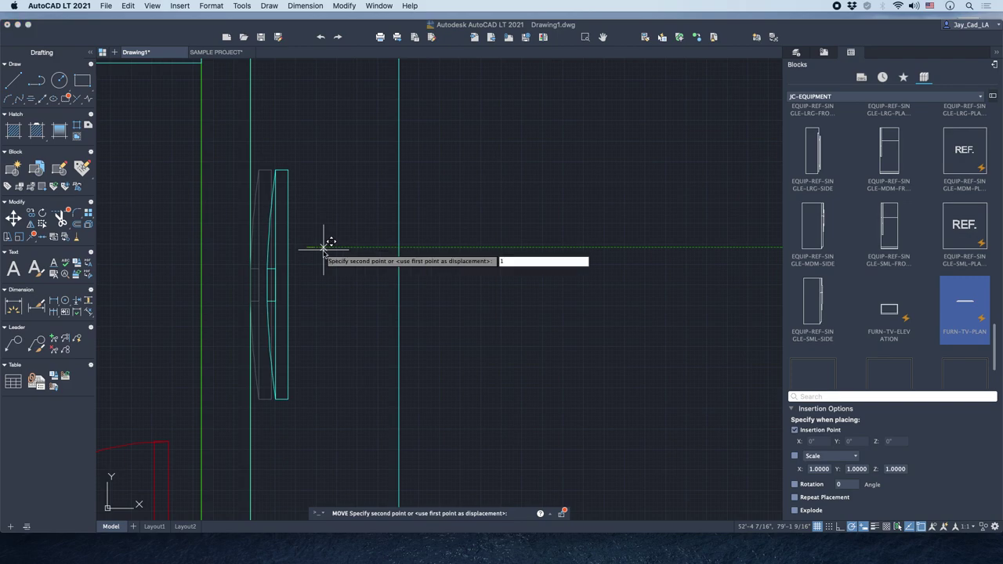
{"action": "key", "text": "BackSpace"}
{"action": "key", "text": "Return"}
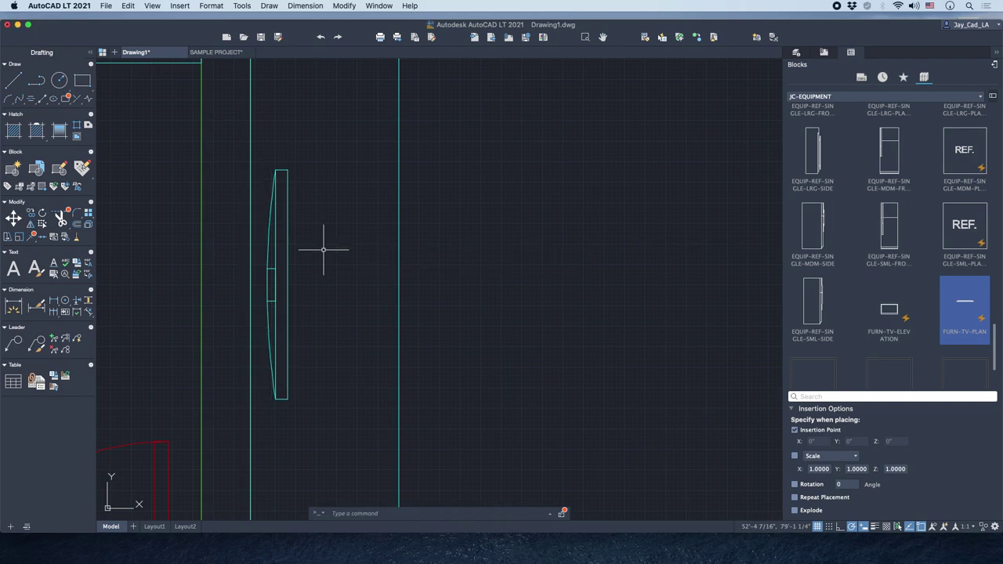
Switch the TV block to a larger screen size from its lookup list.
{"action": "scroll", "coordinate": [324, 246], "scroll_direction": "down", "scroll_amount": 5}
{"action": "scroll", "coordinate": [324, 257], "scroll_direction": "up", "scroll_amount": 2}
{"action": "left_click", "coordinate": [312, 251]}
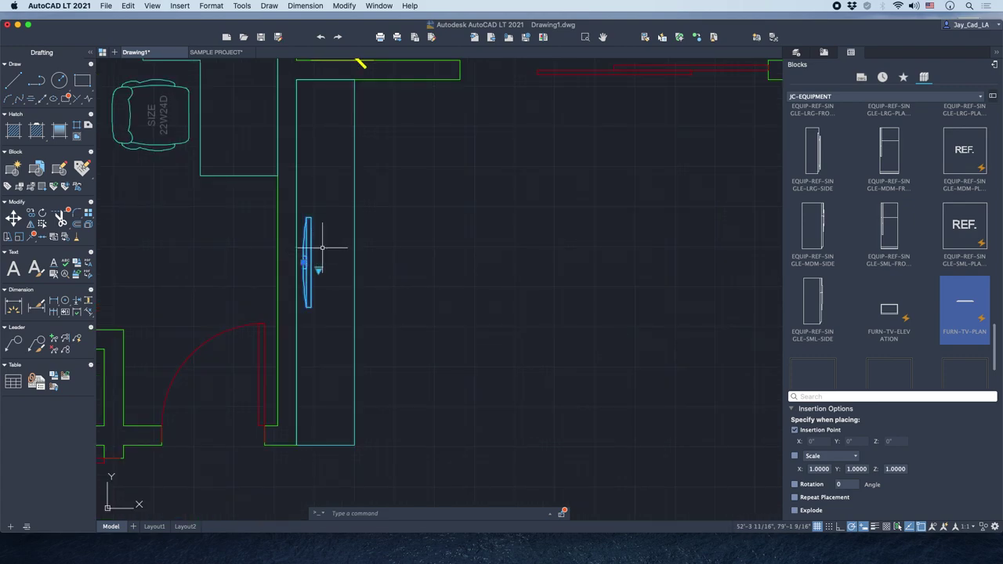
{"action": "middle_click_drag", "start_coordinate": [323, 247], "coordinate": [338, 265]}
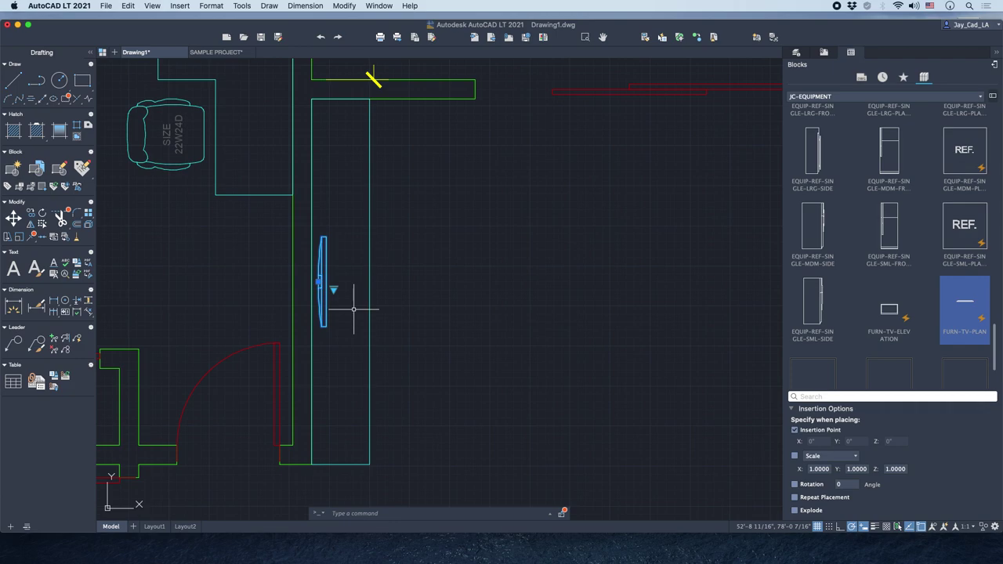
{"action": "left_click", "coordinate": [334, 289]}
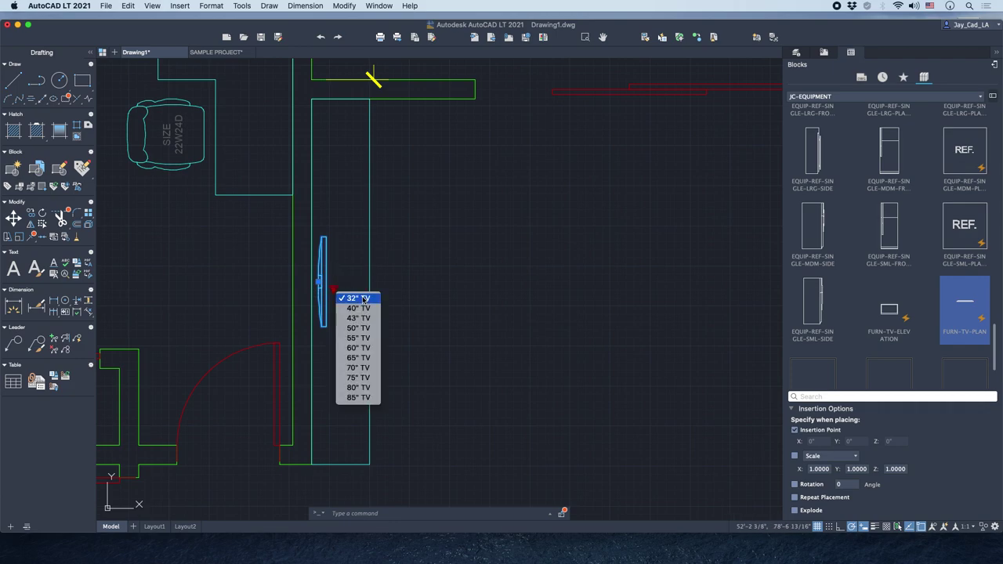
{"action": "left_click", "coordinate": [368, 368]}
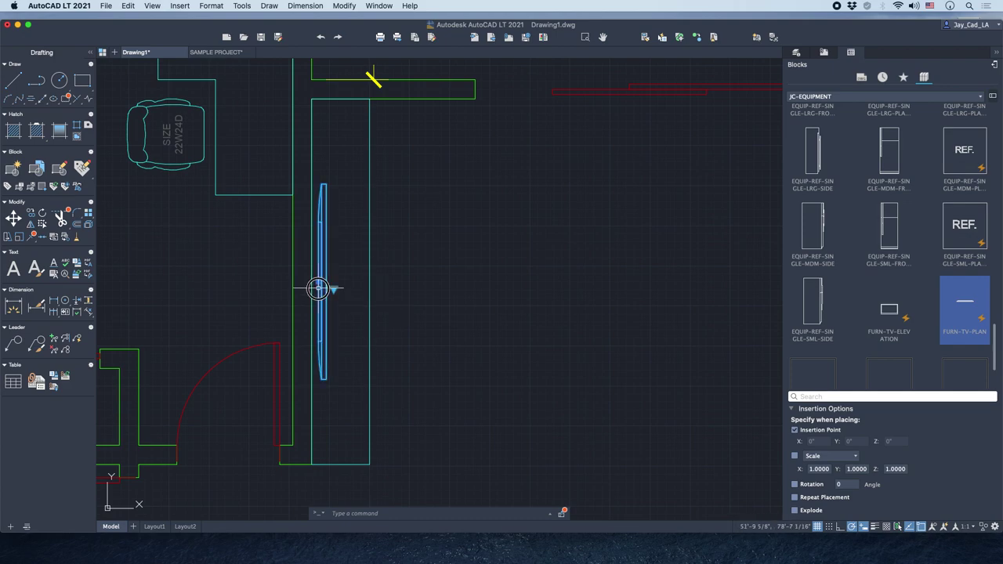
{"action": "key", "text": "Escape"}
{"action": "scroll", "coordinate": [415, 287], "scroll_direction": "down", "scroll_amount": 2}
{"action": "scroll", "coordinate": [451, 274], "scroll_direction": "up", "scroll_amount": 4}
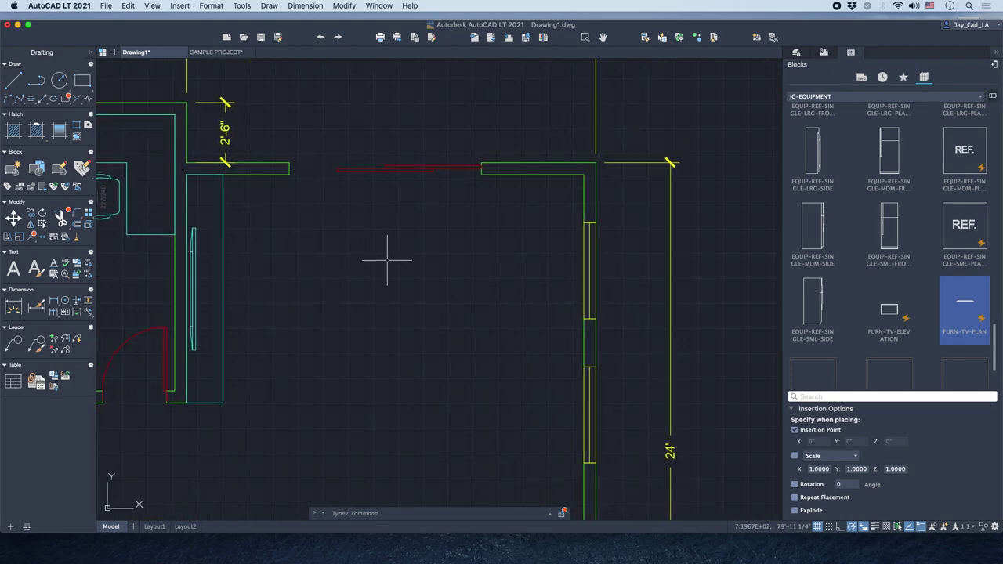
Switch the Blocks palette library to JC-SOFAS.
{"action": "left_click", "coordinate": [867, 97]}
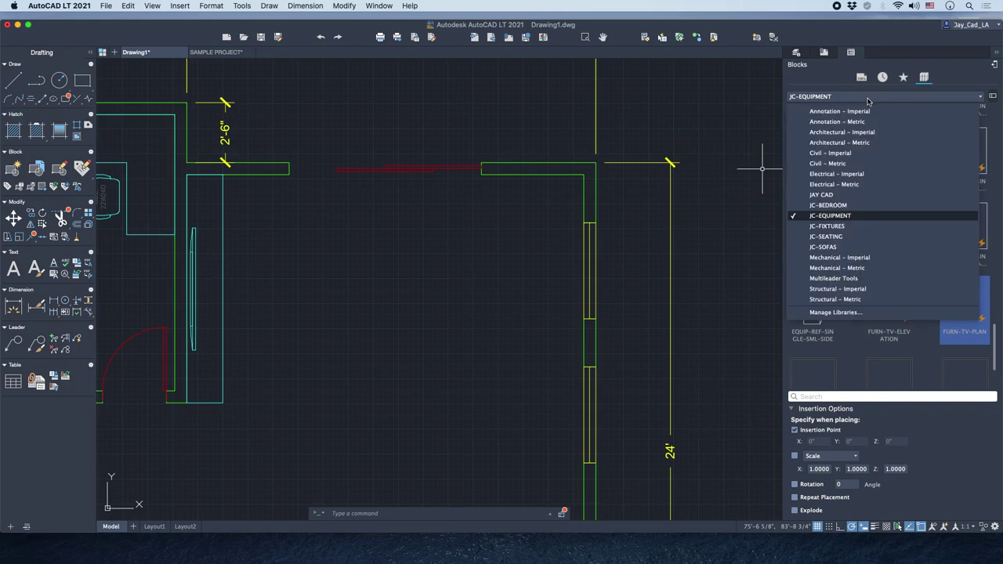
{"action": "left_click", "coordinate": [856, 247]}
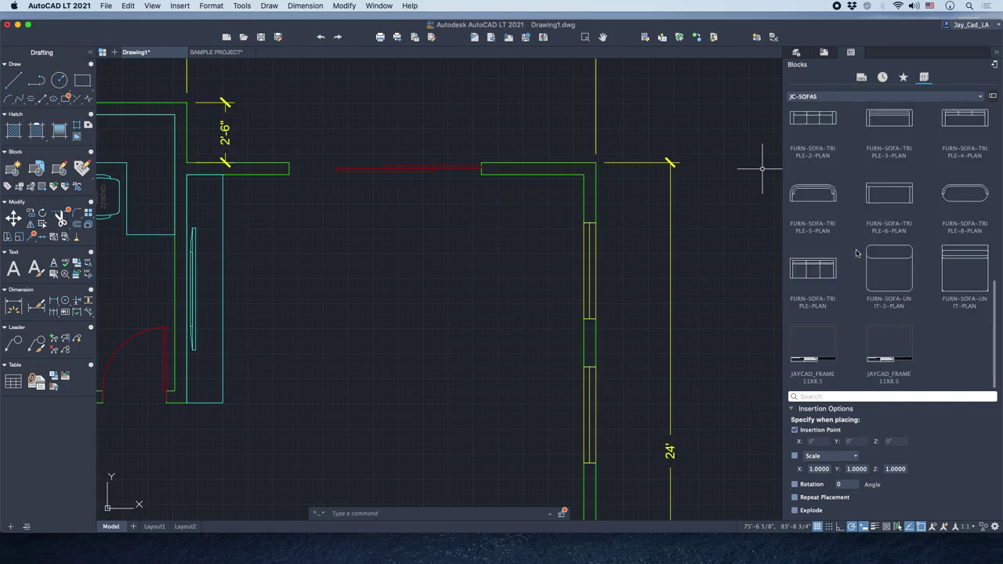
{"action": "scroll", "coordinate": [910, 255], "scroll_direction": "up", "scroll_amount": 5}
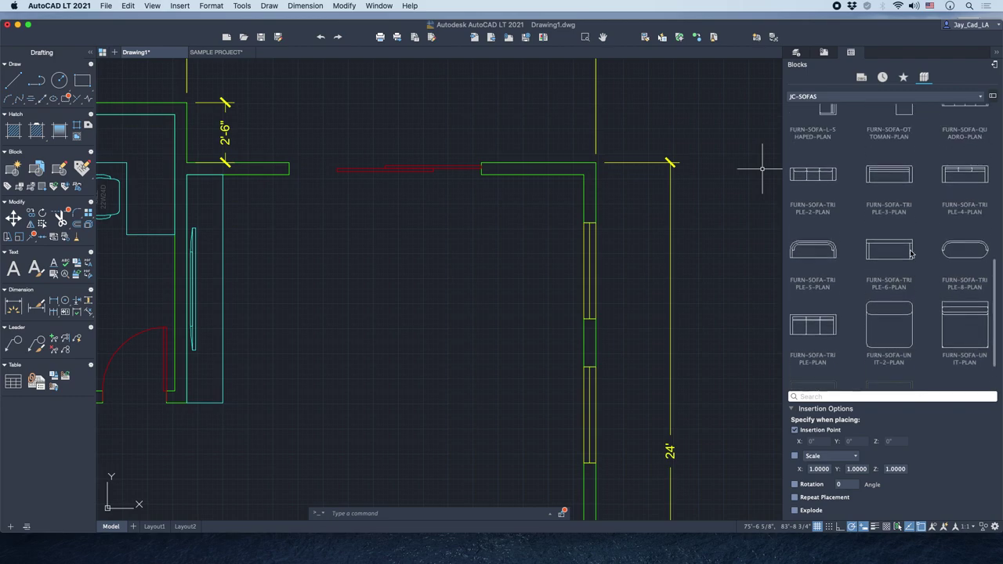
{"action": "scroll", "coordinate": [910, 251], "scroll_direction": "up", "scroll_amount": 3}
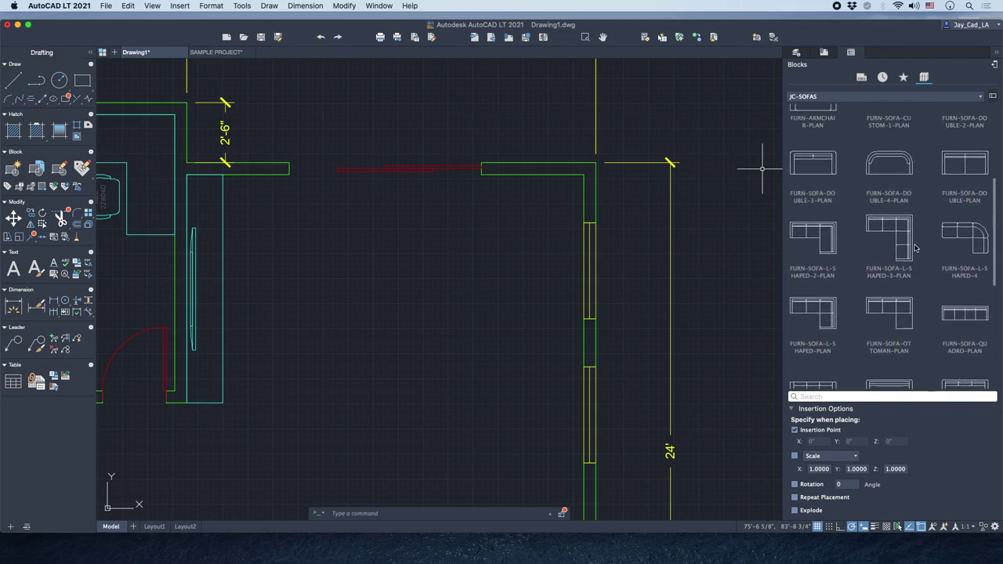
Insert the FURN-SOFA-DOUBLE-3-PLAN block into the drawing from the palette.
{"action": "left_click", "coordinate": [808, 238]}
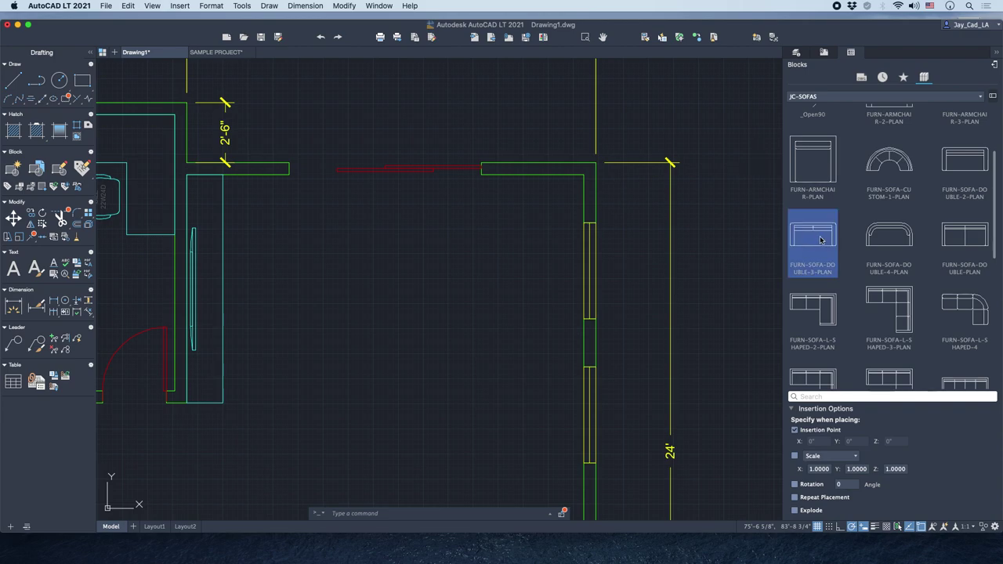
{"action": "scroll", "coordinate": [827, 241], "scroll_direction": "up", "scroll_amount": 2}
{"action": "scroll", "coordinate": [869, 260], "scroll_direction": "up", "scroll_amount": 1}
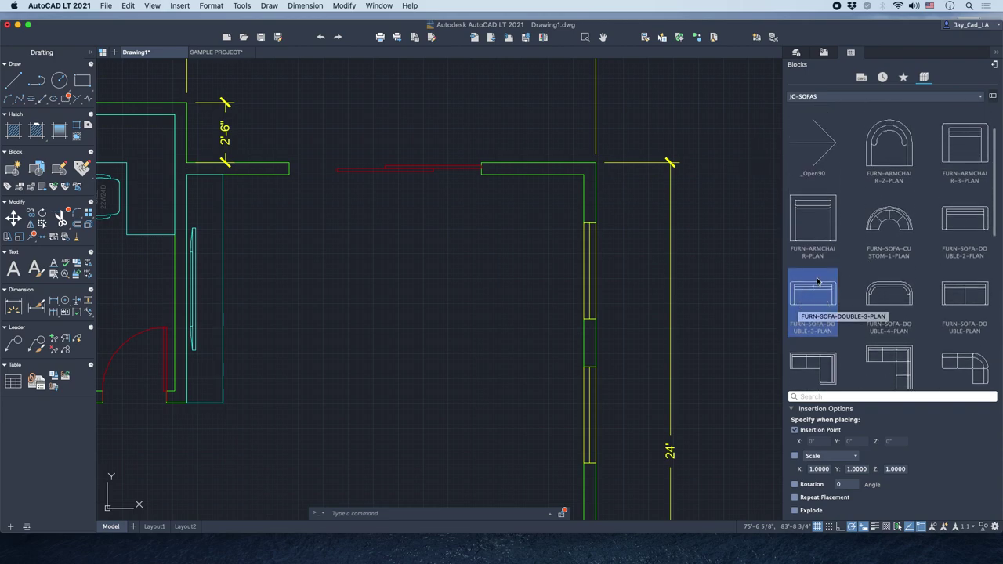
{"action": "right_click", "coordinate": [816, 280]}
{"action": "left_click", "coordinate": [843, 280]}
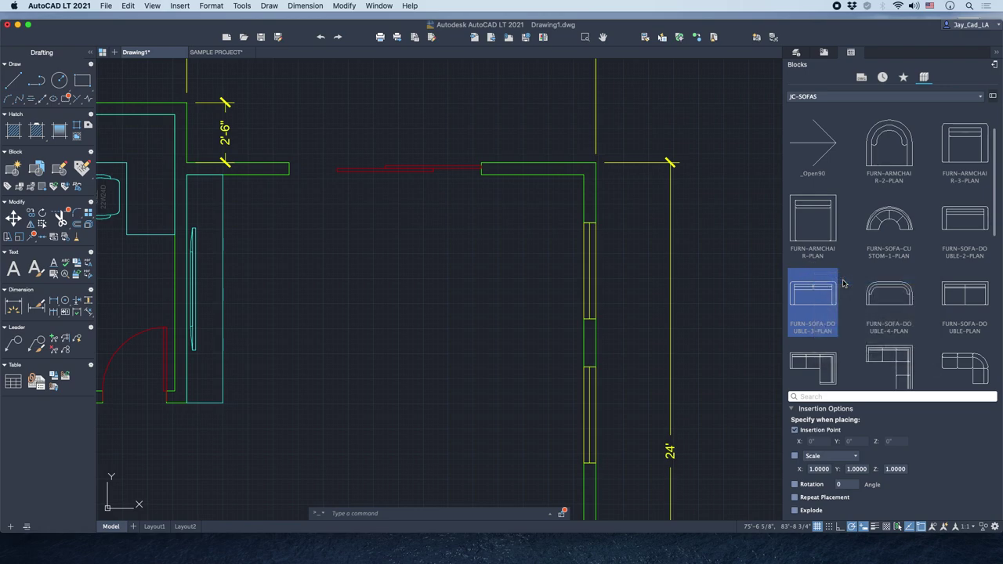
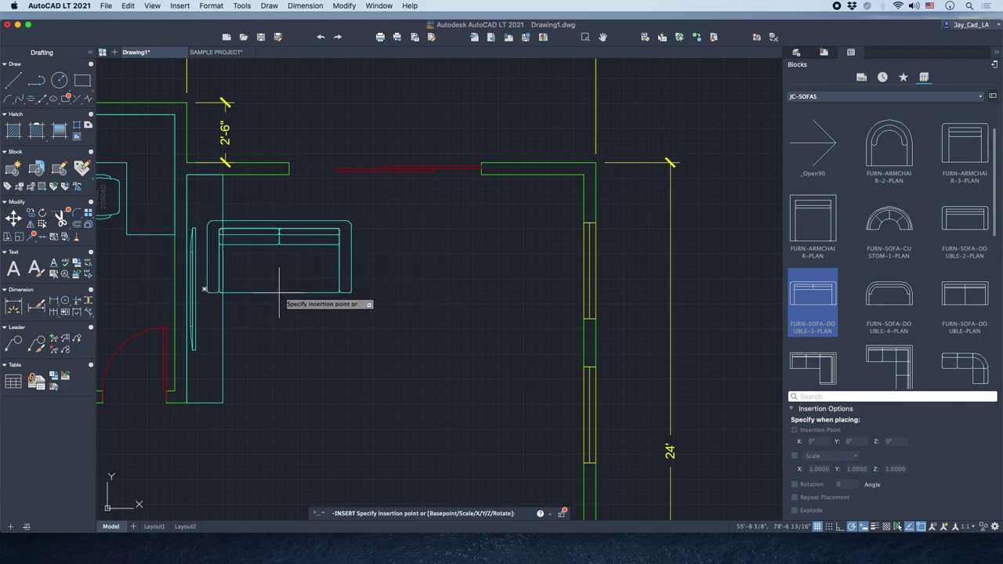
Place the sofa, then insert the FURN-ARMCHAIR-3-PLAN block into the living room.
{"action": "left_click", "coordinate": [223, 289]}
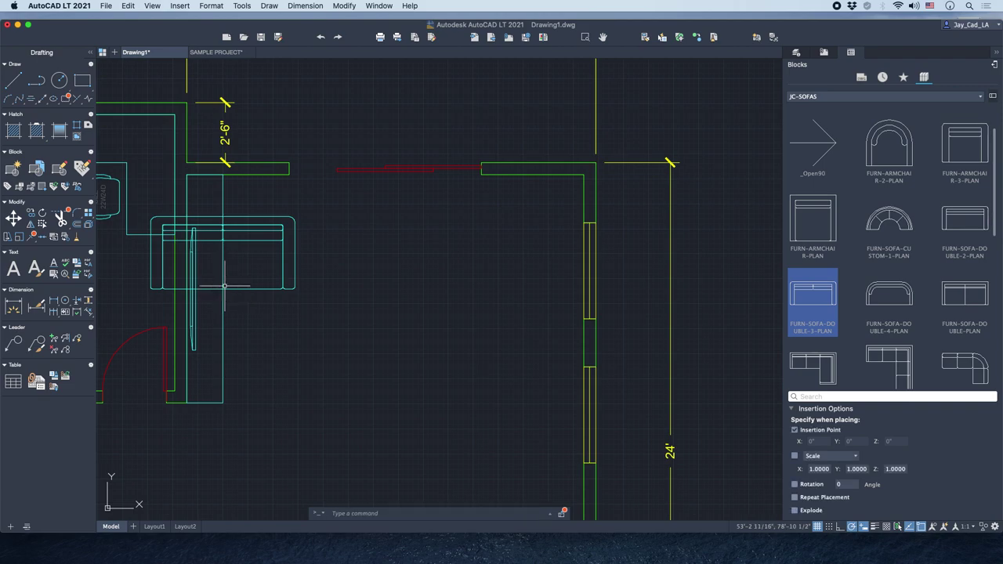
{"action": "left_click", "coordinate": [946, 153]}
{"action": "right_click", "coordinate": [957, 148]}
{"action": "left_click", "coordinate": [928, 150]}
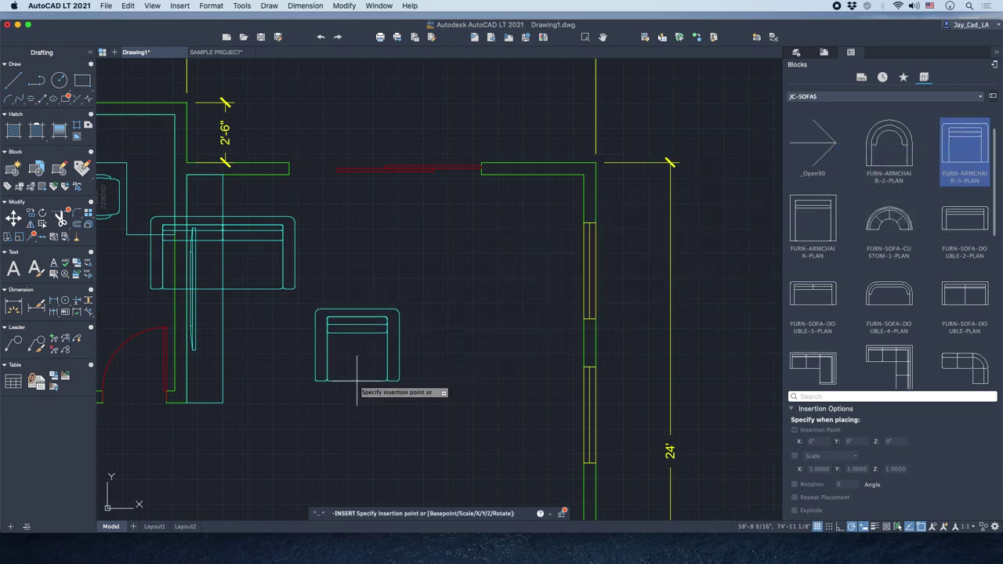
{"action": "left_click", "coordinate": [396, 397]}
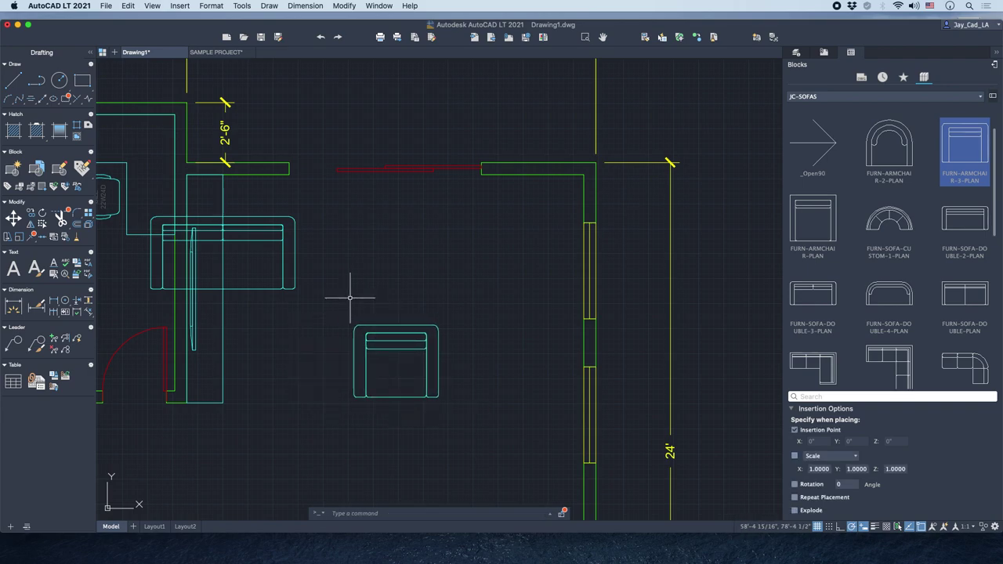
Move the sofa near the right wall and rotate it -90° to stand upright.
{"action": "left_click", "coordinate": [334, 271]}
{"action": "left_click", "coordinate": [274, 302]}
{"action": "type", "text": "M"}
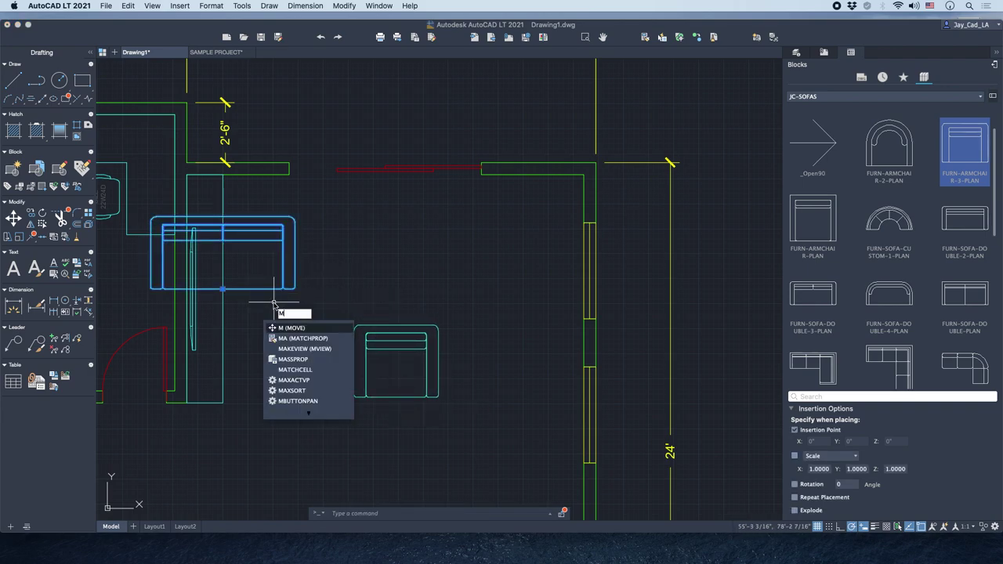
{"action": "key", "text": "Return"}
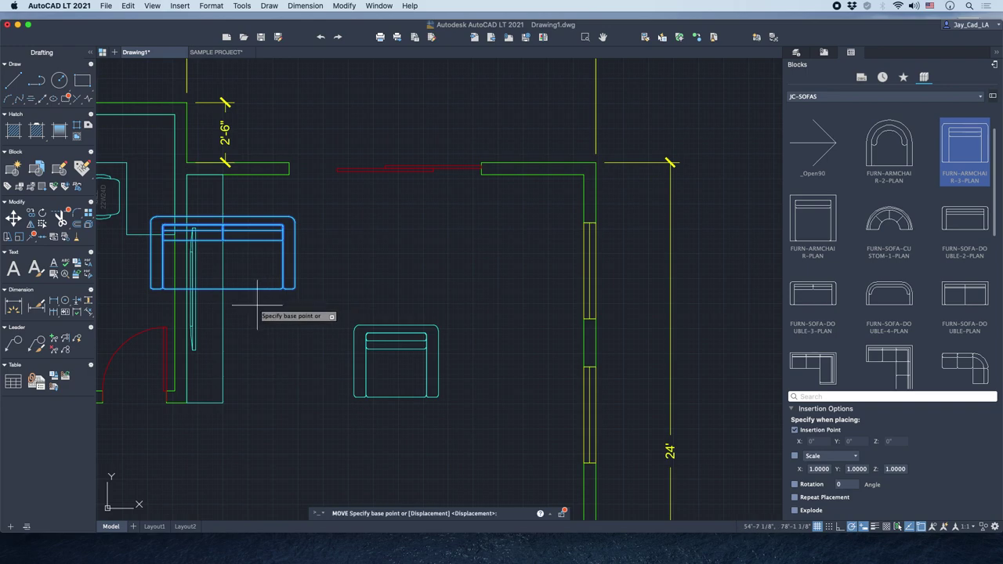
{"action": "left_click", "coordinate": [257, 306]}
{"action": "left_click", "coordinate": [529, 305]}
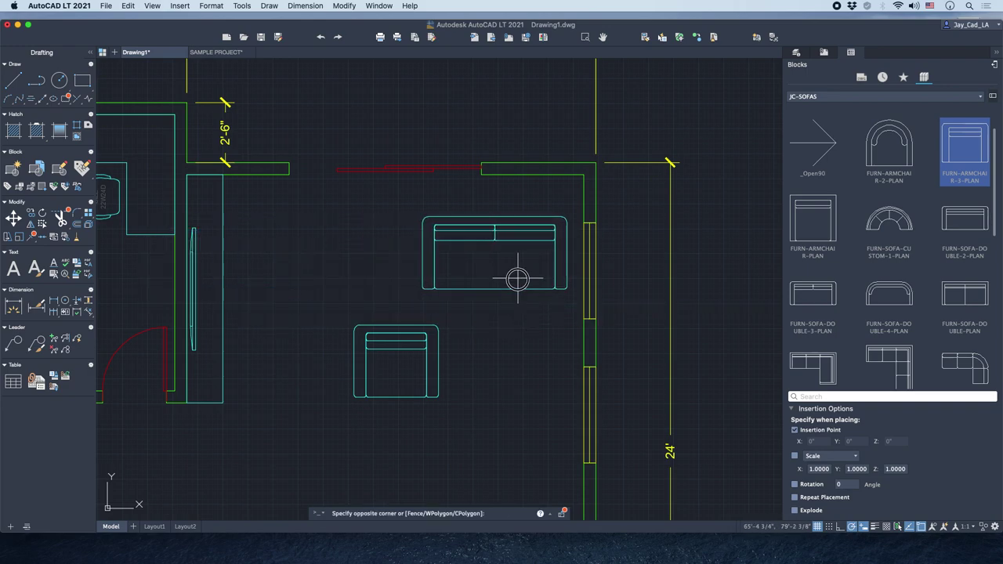
{"action": "type", "text": "RO"}
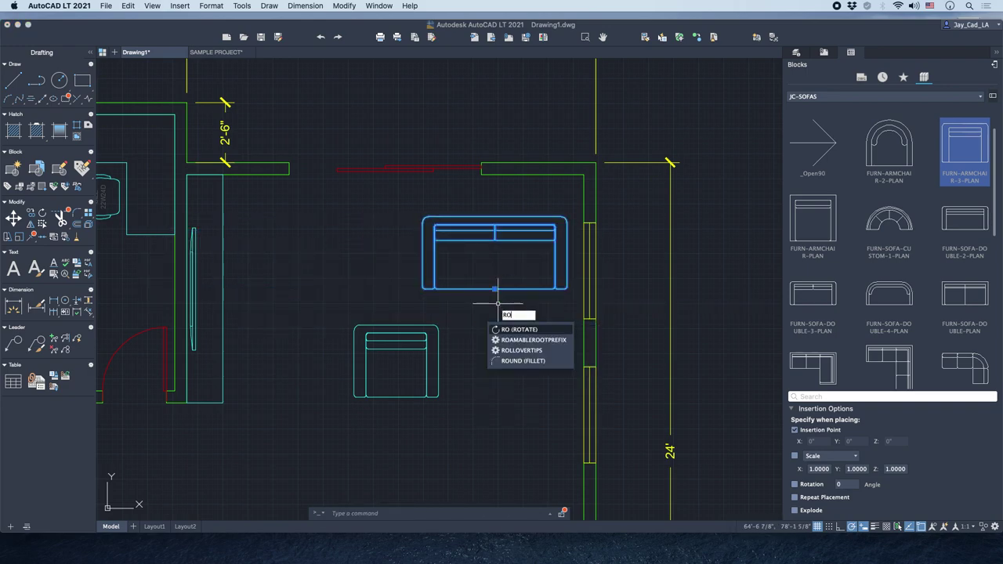
{"action": "key", "text": "Return"}
{"action": "left_click", "coordinate": [495, 289]}
{"action": "left_click", "coordinate": [492, 306]}
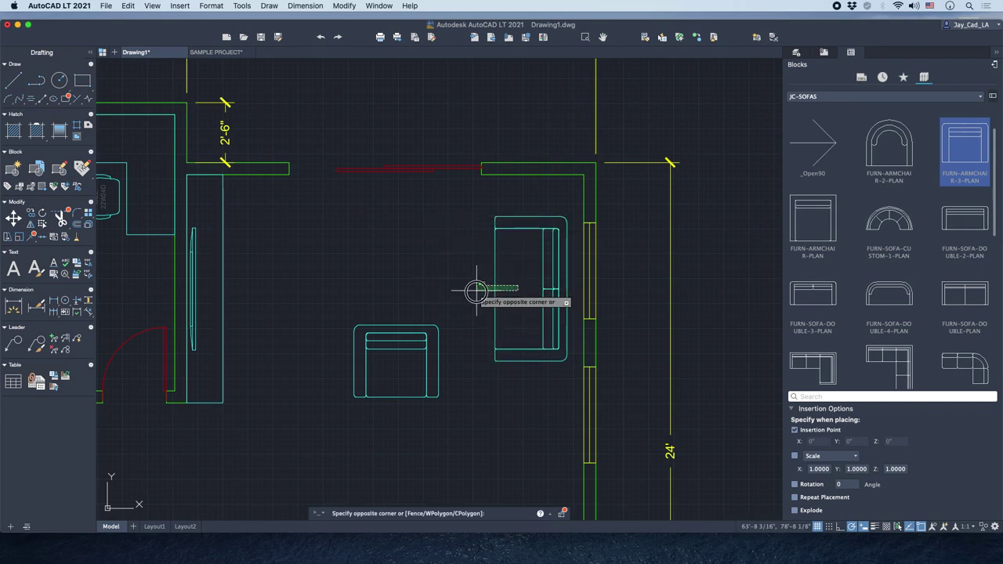
Move the turned sofa across against the right wall.
{"action": "type", "text": "M"}
{"action": "key", "text": "Return"}
{"action": "left_click", "coordinate": [541, 289]}
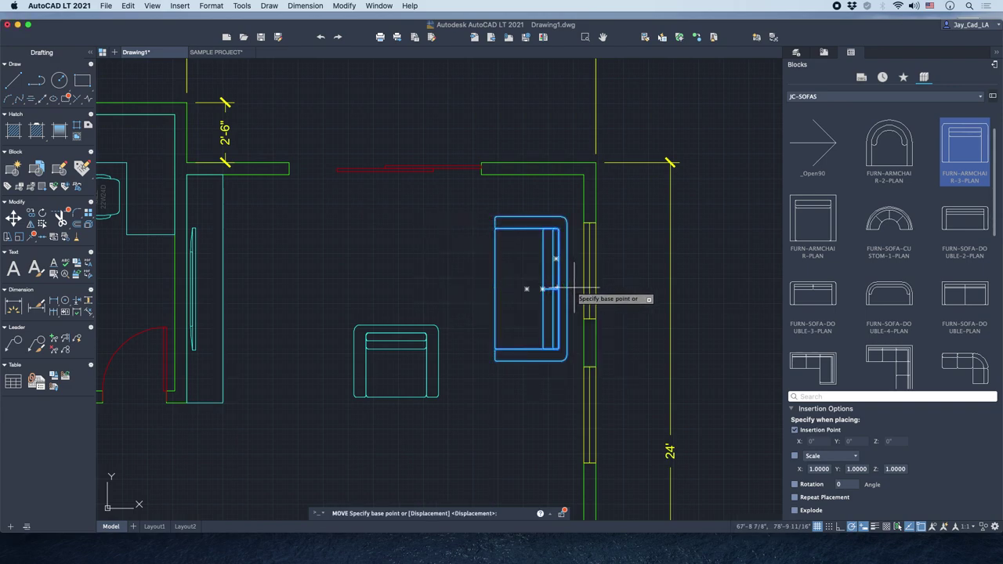
{"action": "left_click", "coordinate": [592, 280]}
Nudge the sofa with further moves until it sits flush against the wall.
{"action": "left_click", "coordinate": [580, 286]}
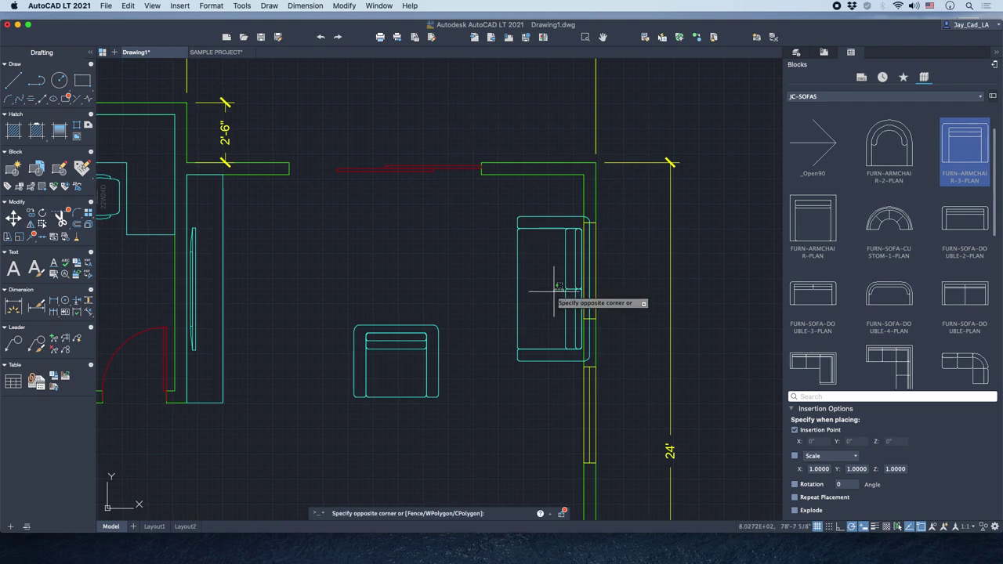
{"action": "left_click", "coordinate": [518, 290]}
{"action": "scroll", "coordinate": [548, 289], "scroll_direction": "up", "scroll_amount": 2}
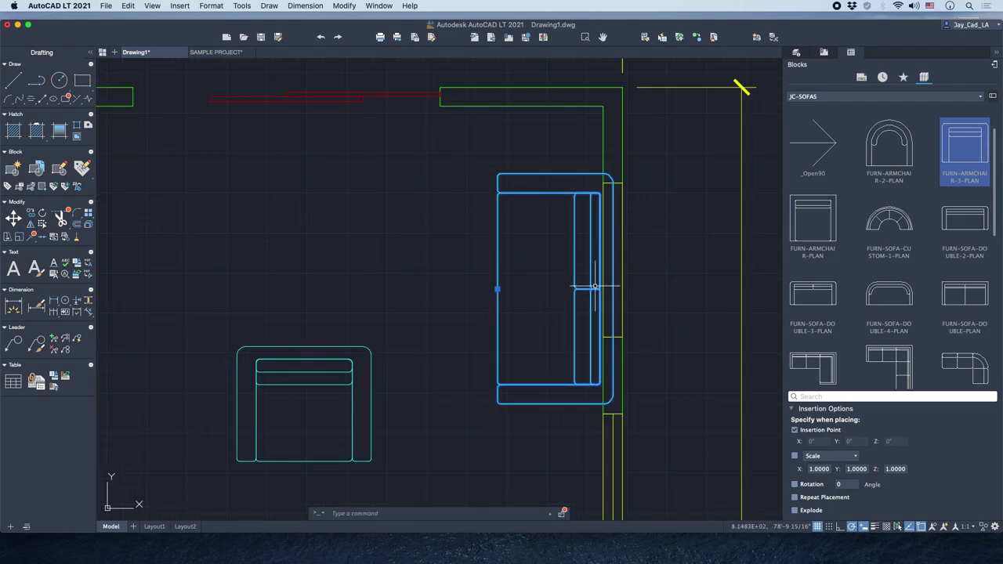
{"action": "key", "text": "Return"}
{"action": "scroll", "coordinate": [594, 288], "scroll_direction": "up", "scroll_amount": 2}
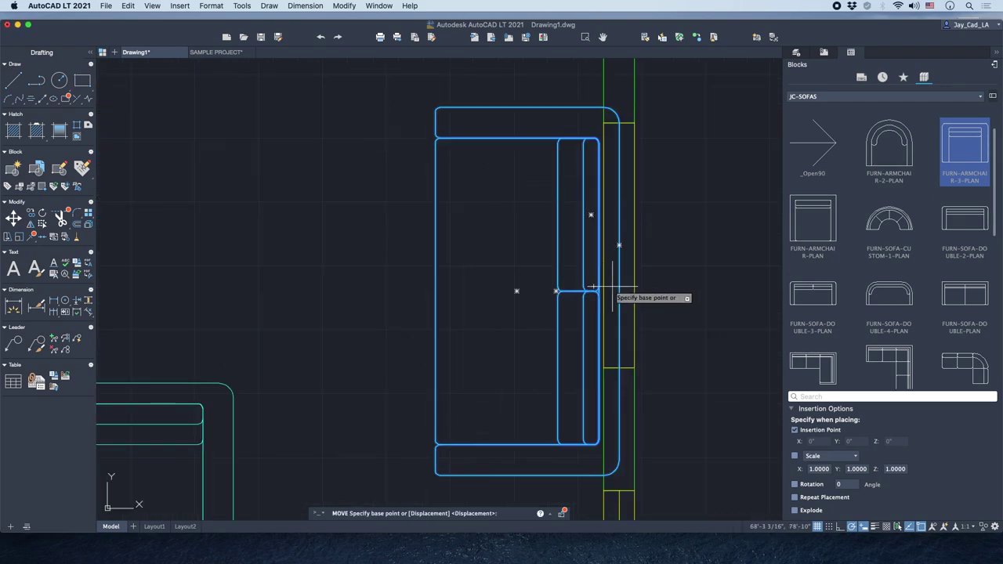
{"action": "left_click", "coordinate": [619, 291]}
{"action": "left_click", "coordinate": [604, 291]}
{"action": "scroll", "coordinate": [604, 291], "scroll_direction": "down", "scroll_amount": 2}
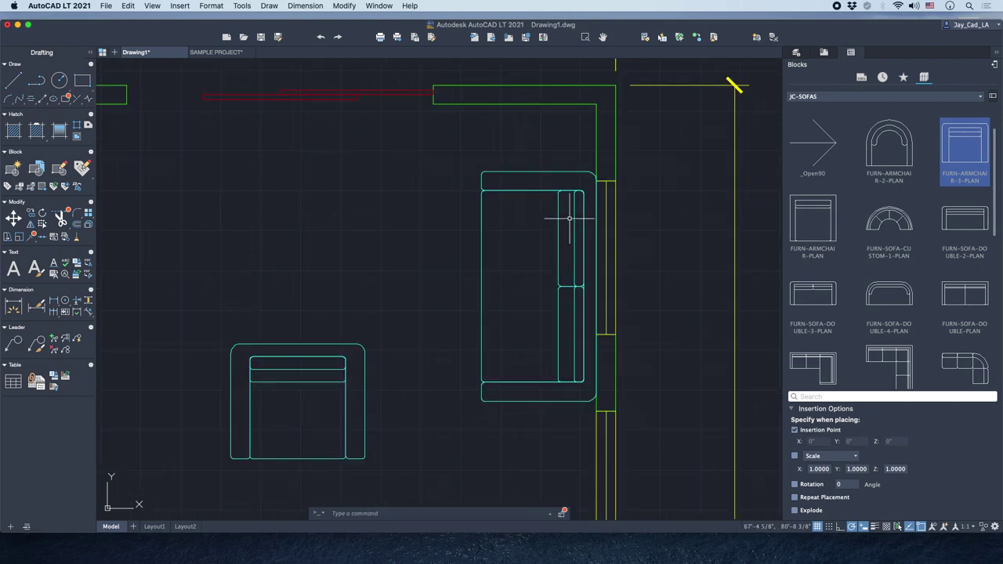
{"action": "type", "text": "m"}
{"action": "key", "text": "Return"}
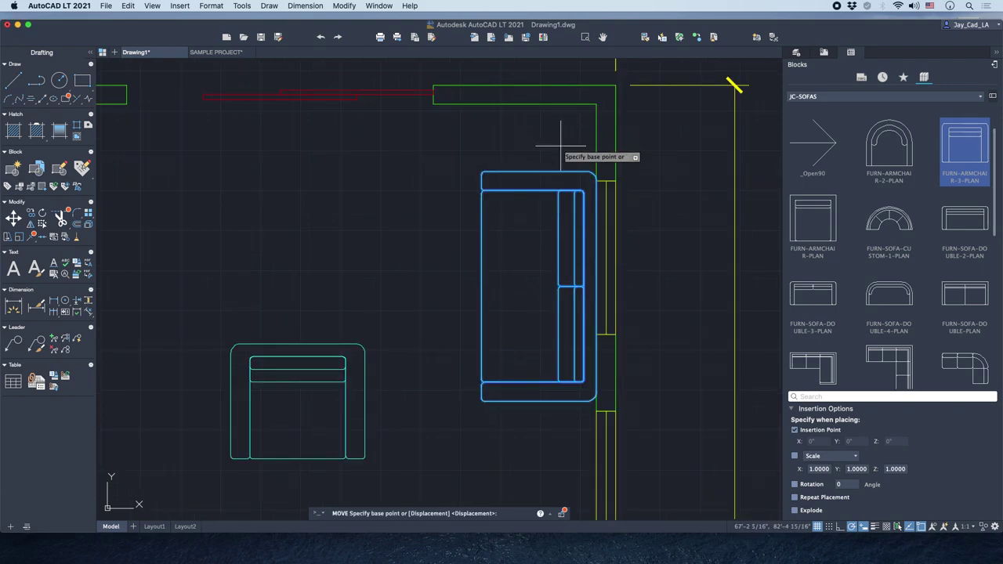
{"action": "left_click", "coordinate": [558, 141]}
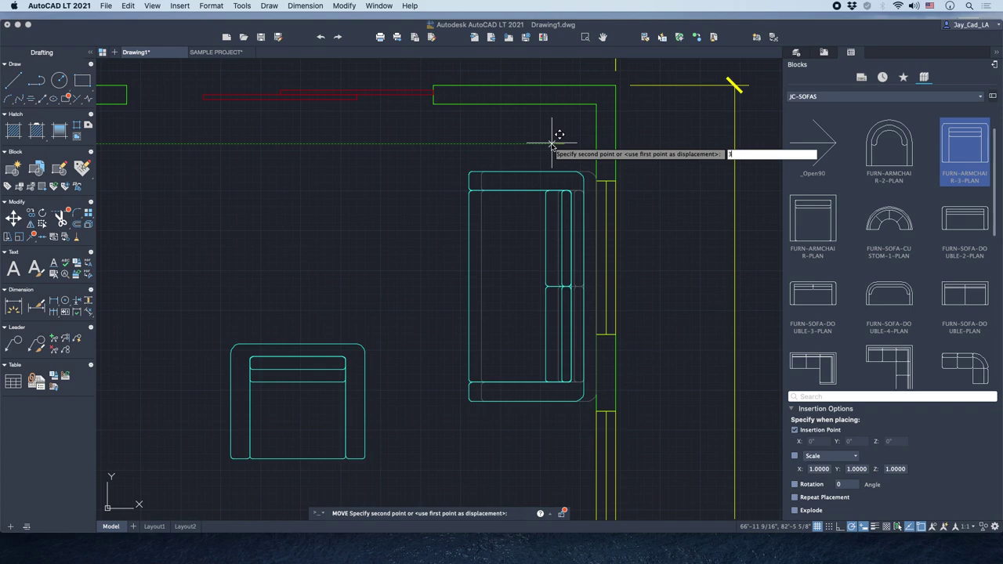
{"action": "left_click", "coordinate": [552, 141]}
{"action": "scroll", "coordinate": [532, 165], "scroll_direction": "down", "scroll_amount": 2}
Rotate the armchair 180° about its bottom midpoint.
{"action": "left_click", "coordinate": [413, 310]}
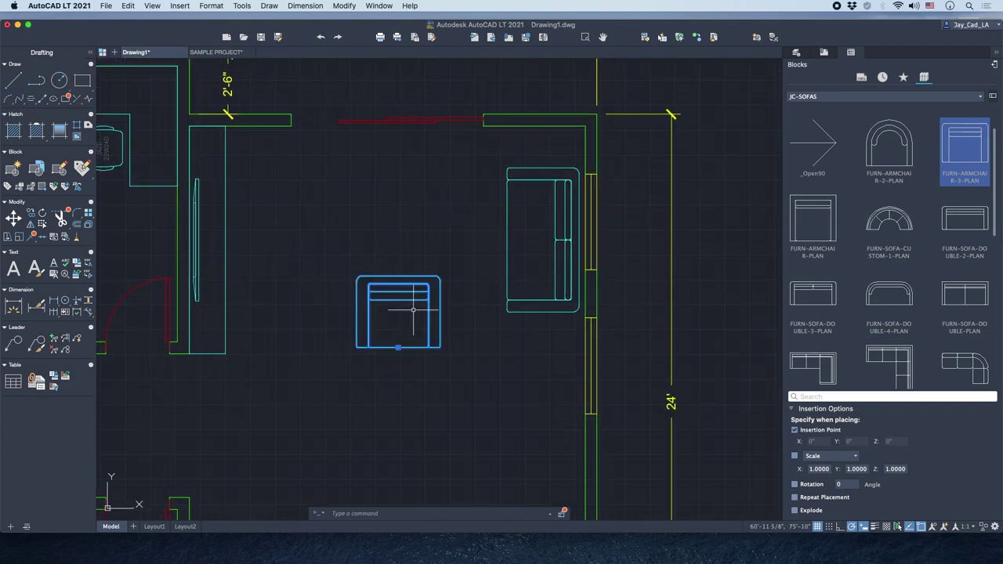
{"action": "type", "text": "Ro"}
{"action": "key", "text": "Return"}
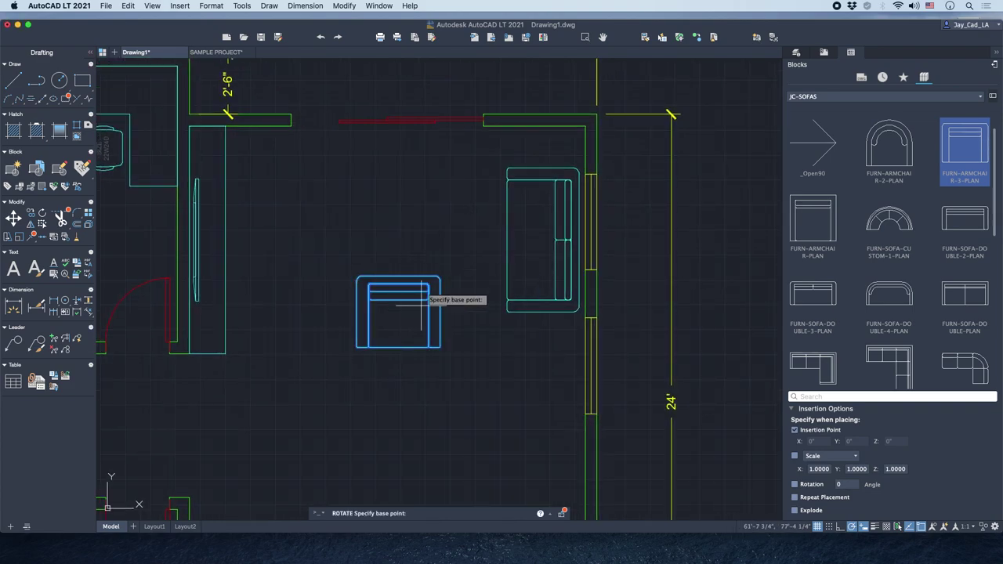
{"action": "left_click", "coordinate": [398, 348]}
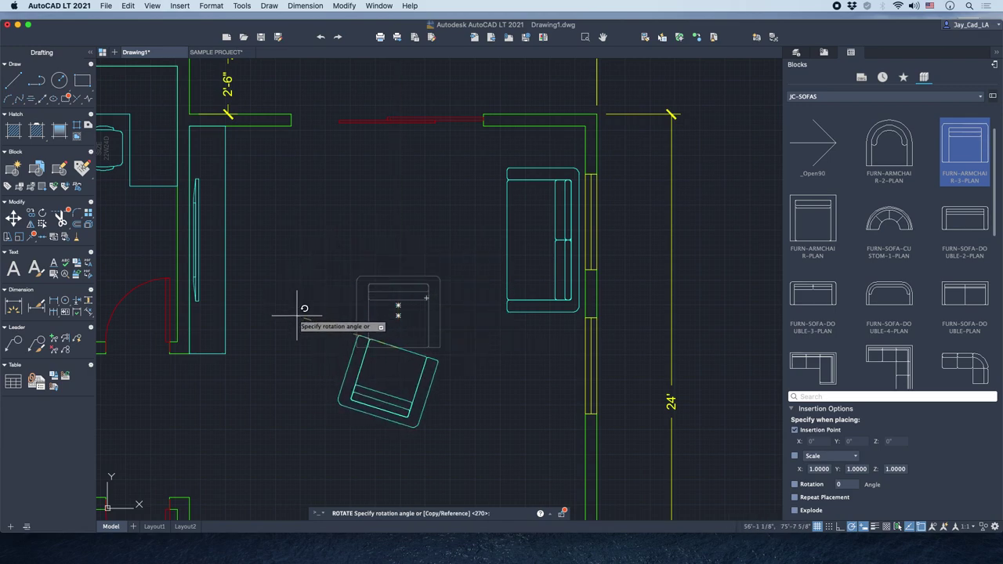
{"action": "left_click", "coordinate": [308, 347]}
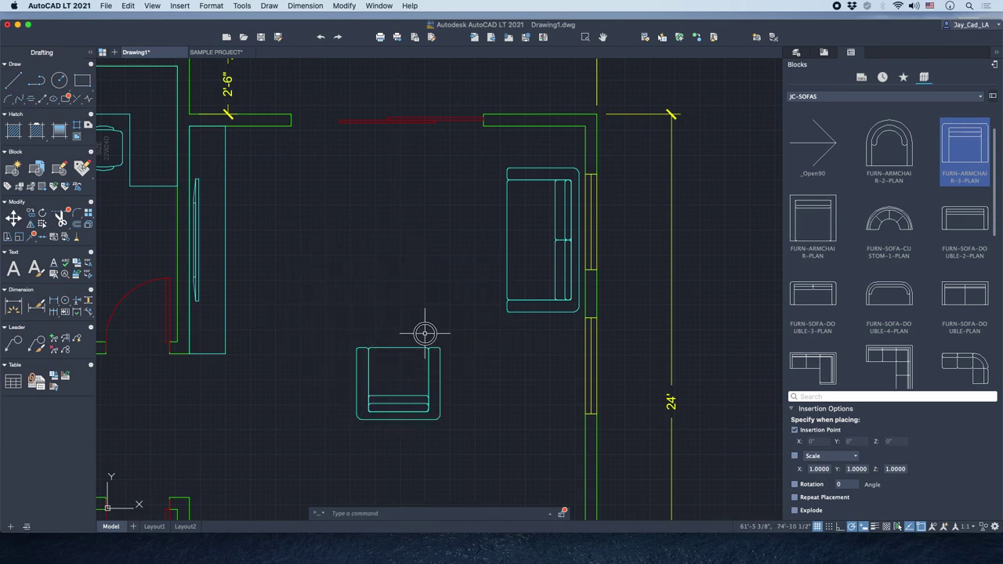
Move the armchair by its top middle to sit below the sofa's end.
{"action": "left_click", "coordinate": [398, 376]}
{"action": "type", "text": "M"}
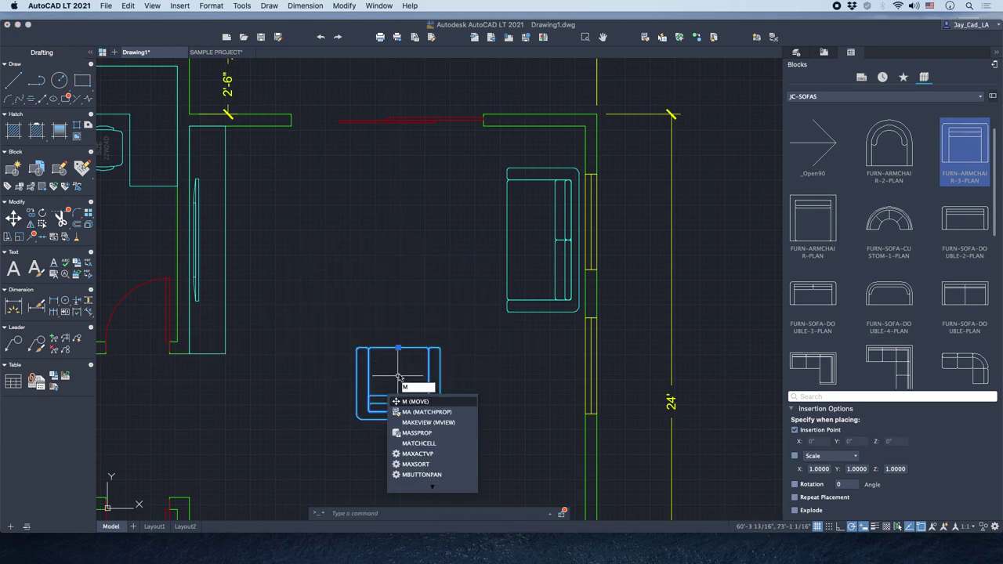
{"action": "key", "text": "Return"}
{"action": "left_click", "coordinate": [397, 347]}
{"action": "scroll", "coordinate": [494, 337], "scroll_direction": "up", "scroll_amount": 2}
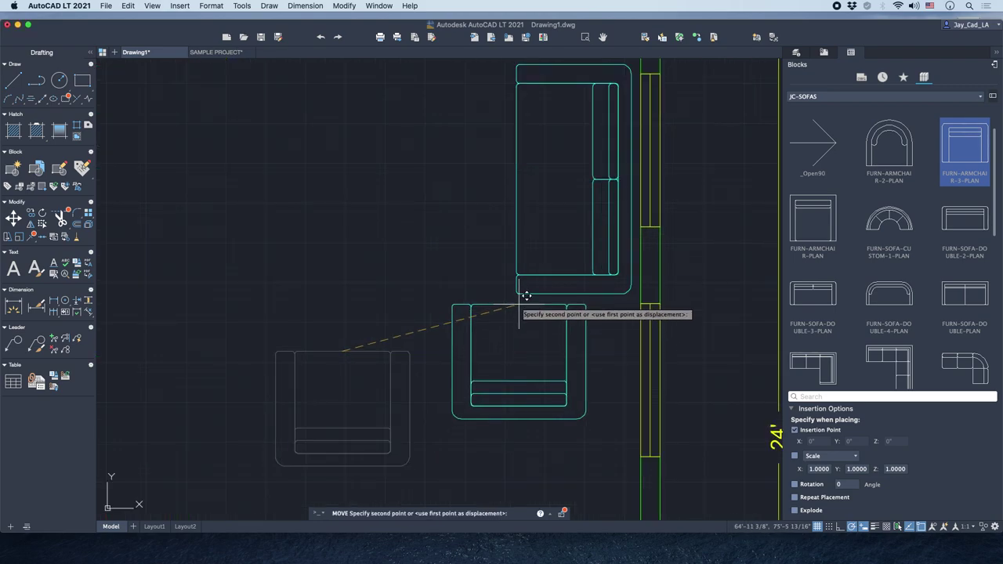
{"action": "left_click", "coordinate": [518, 294]}
{"action": "left_click", "coordinate": [503, 300]}
{"action": "left_click", "coordinate": [477, 227]}
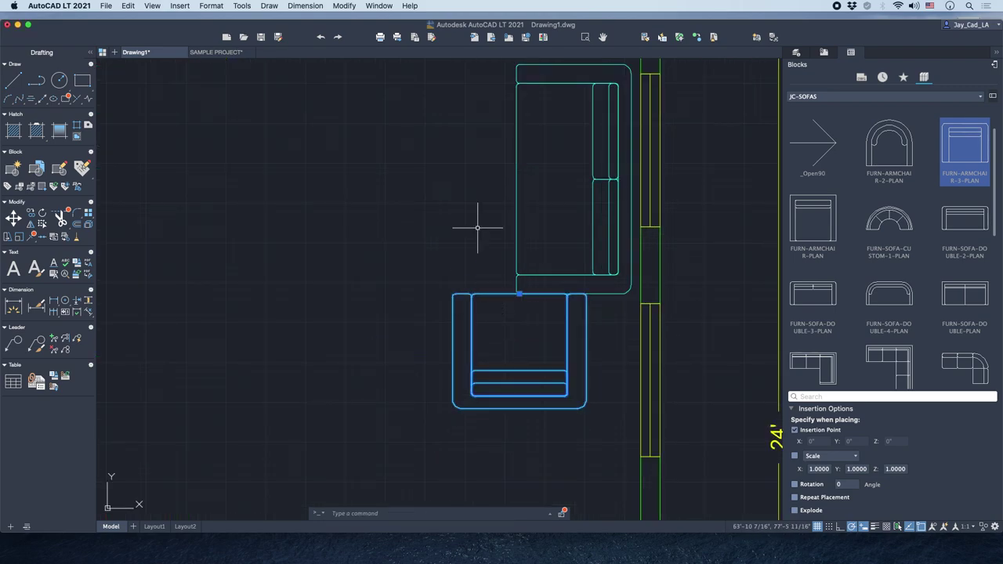
{"action": "scroll", "coordinate": [517, 271], "scroll_direction": "up", "scroll_amount": 2}
Shift the armchair 34 inches left, then 4 inches down.
{"action": "type", "text": "m"}
{"action": "key", "text": "Return"}
{"action": "left_click", "coordinate": [493, 224]}
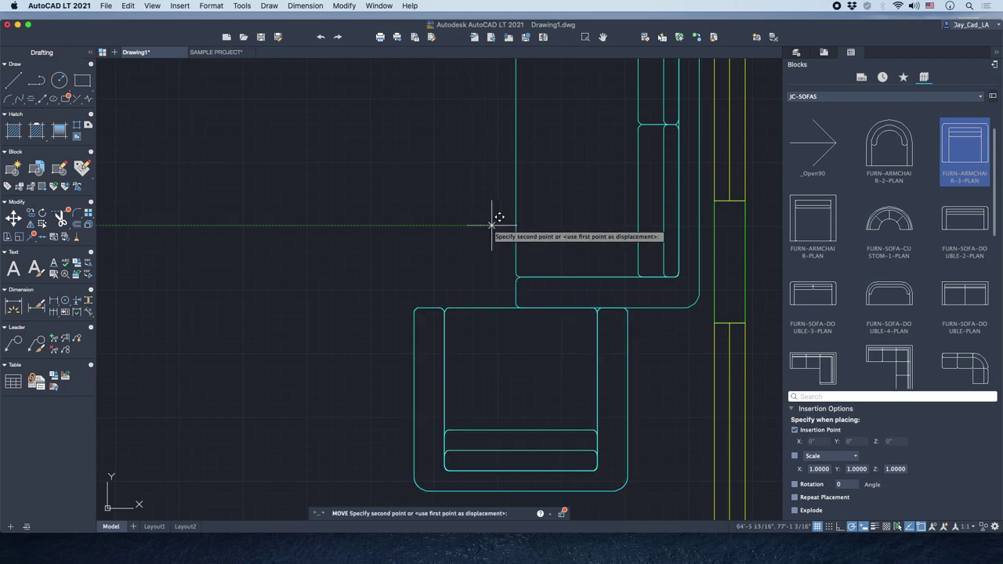
{"action": "scroll", "coordinate": [442, 223], "scroll_direction": "down", "scroll_amount": 2}
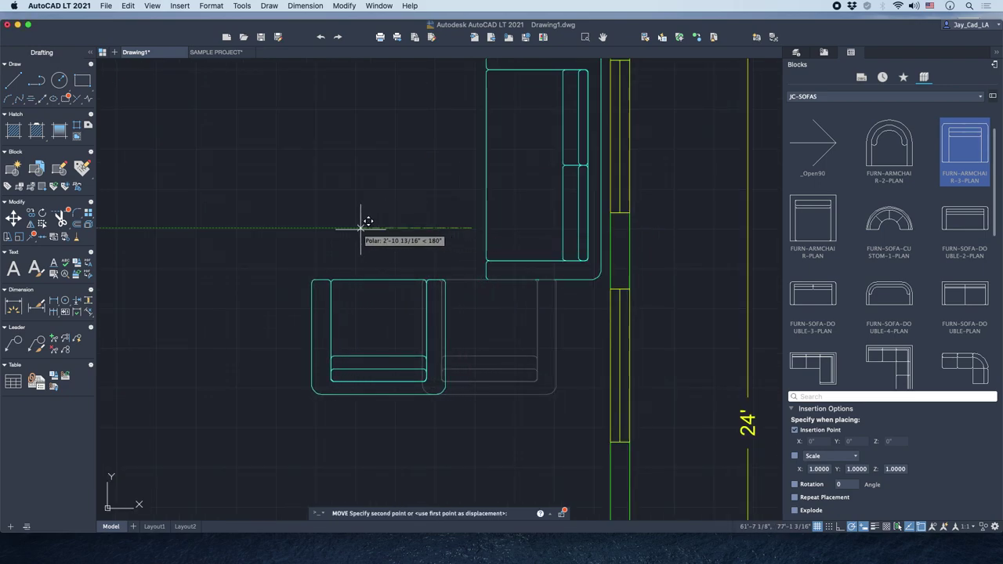
{"action": "type", "text": "34"}
{"action": "key", "text": "Return"}
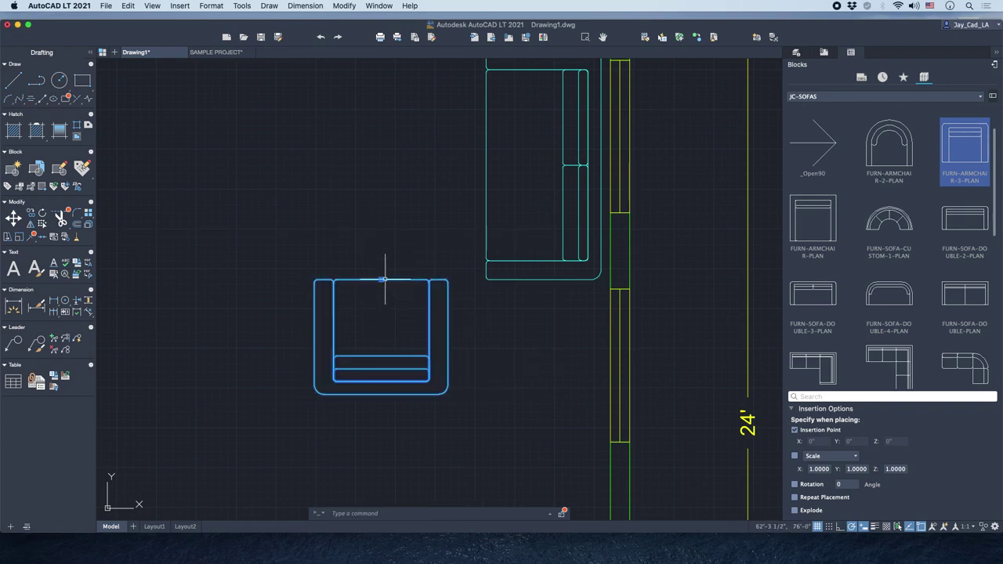
{"action": "type", "text": "m"}
{"action": "key", "text": "Return"}
{"action": "left_click", "coordinate": [402, 195]}
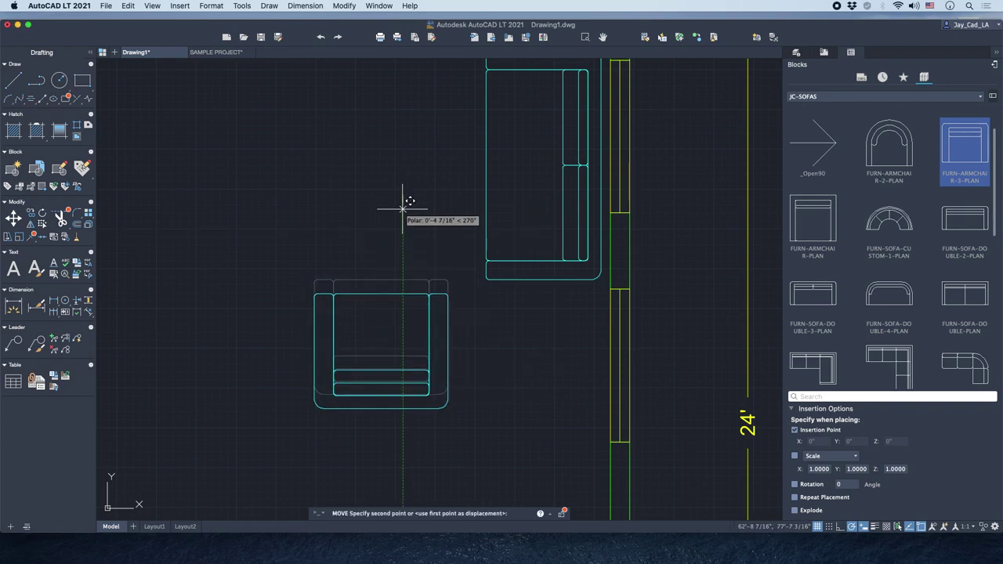
{"action": "type", "text": "4"}
{"action": "key", "text": "Return"}
{"action": "scroll", "coordinate": [398, 212], "scroll_direction": "down", "scroll_amount": 5}
{"action": "scroll", "coordinate": [398, 213], "scroll_direction": "up", "scroll_amount": 3}
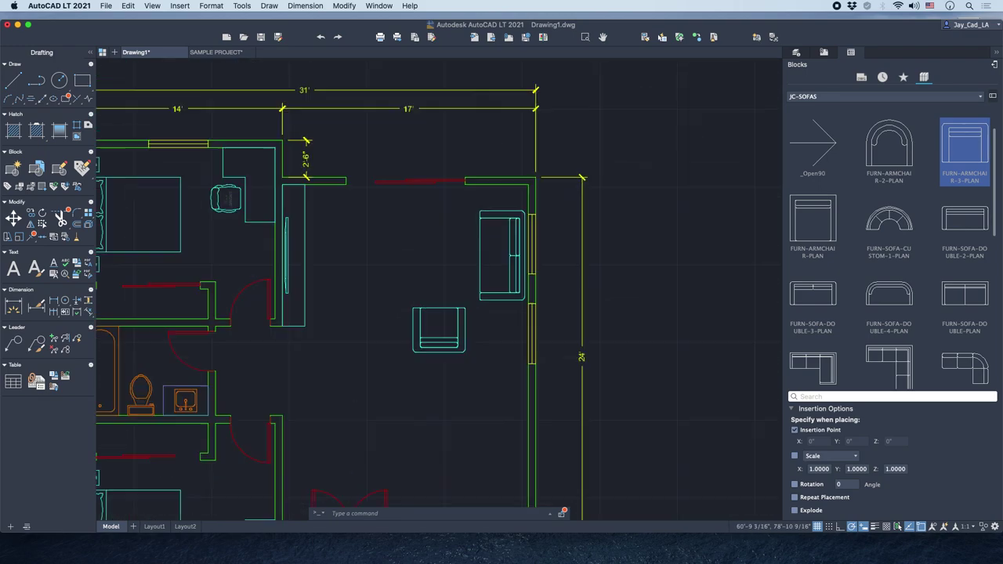
{"action": "scroll", "coordinate": [433, 254], "scroll_direction": "up", "scroll_amount": 2}
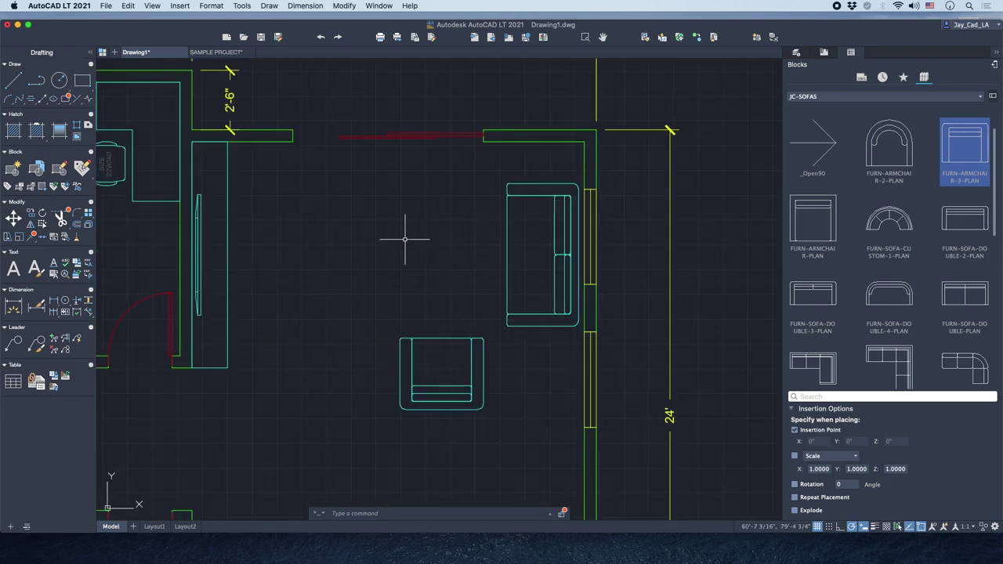
Draw a closed 36 by 52 inch polyline rectangle for the coffee table.
{"action": "type", "text": "PL"}
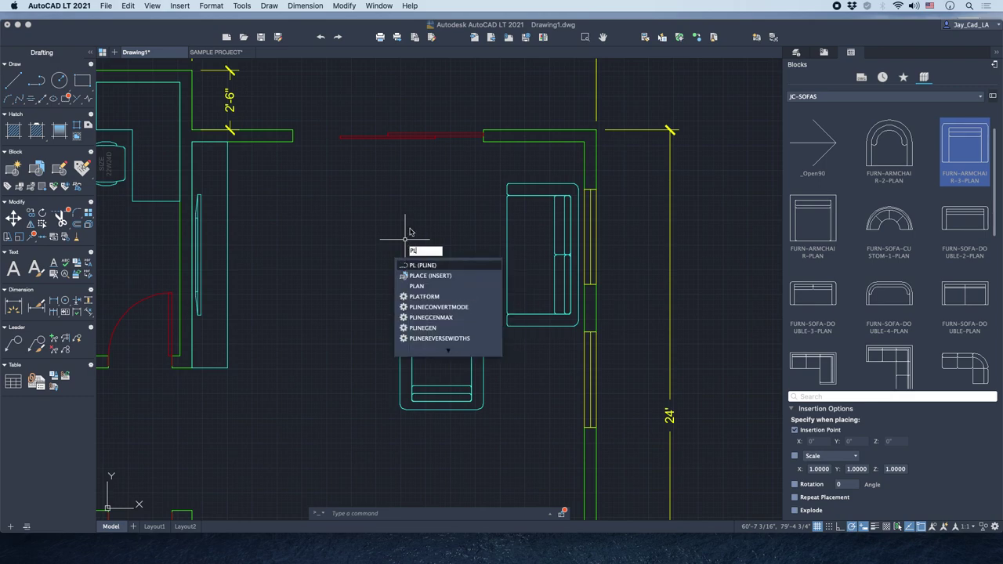
{"action": "key", "text": "Return"}
{"action": "scroll", "coordinate": [414, 219], "scroll_direction": "up", "scroll_amount": 2}
{"action": "left_click", "coordinate": [355, 194]}
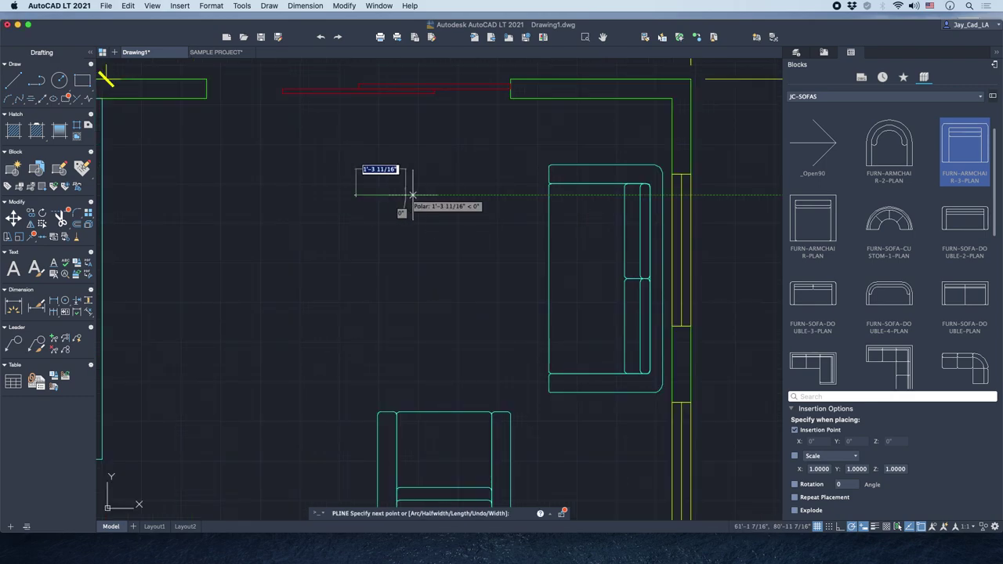
{"action": "type", "text": "36"}
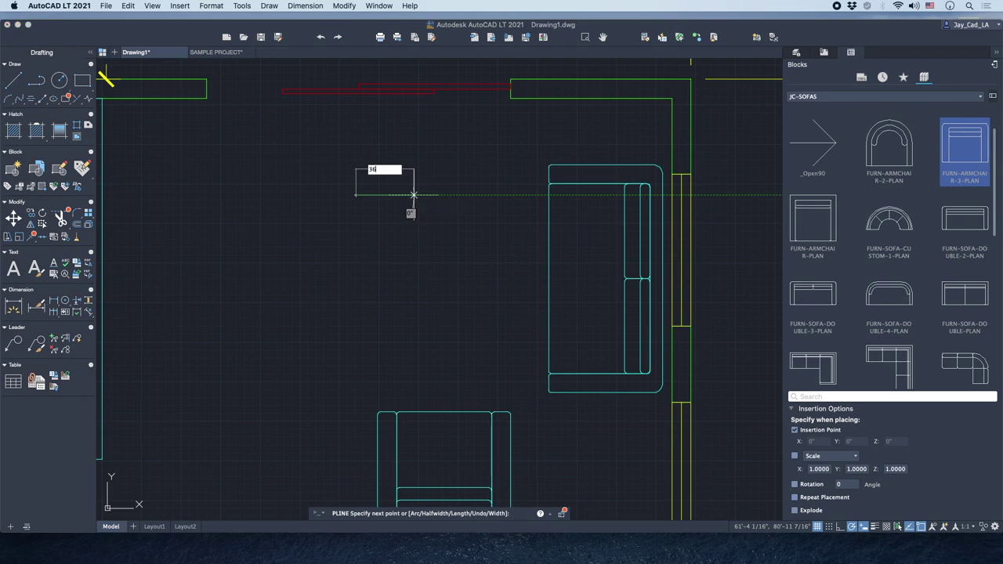
{"action": "key", "text": "Return"}
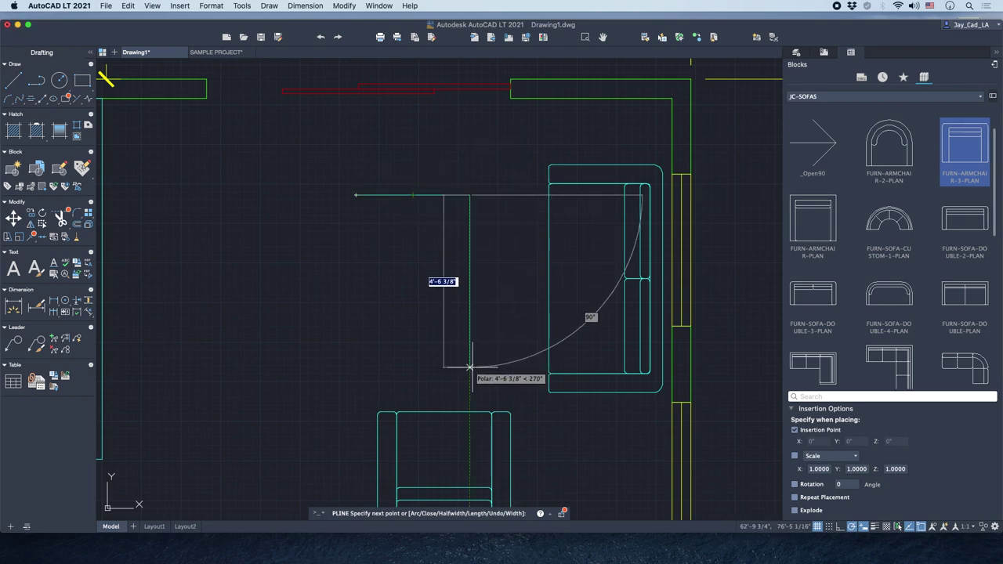
{"action": "type", "text": "52"}
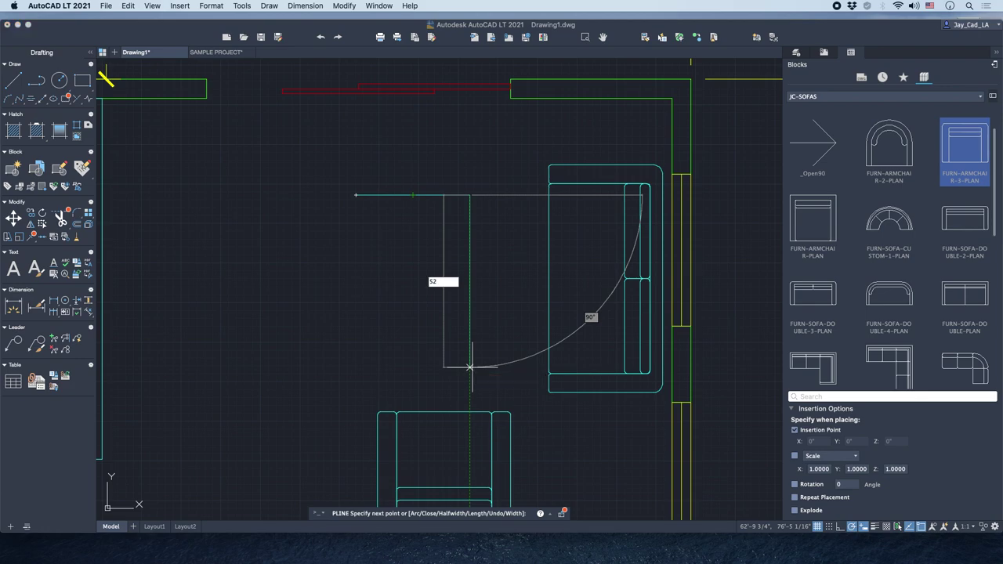
{"action": "key", "text": "Return"}
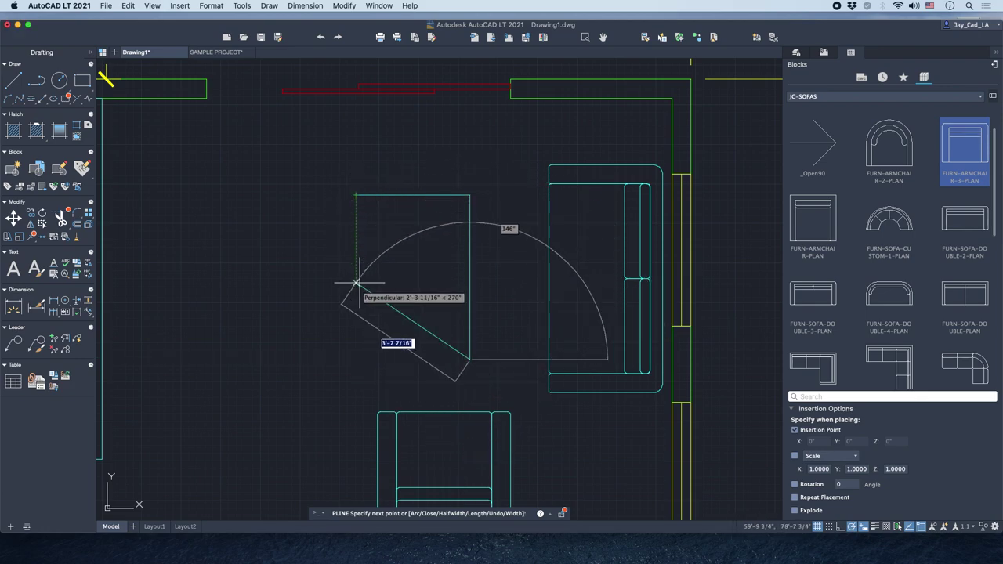
{"action": "left_click", "coordinate": [356, 360]}
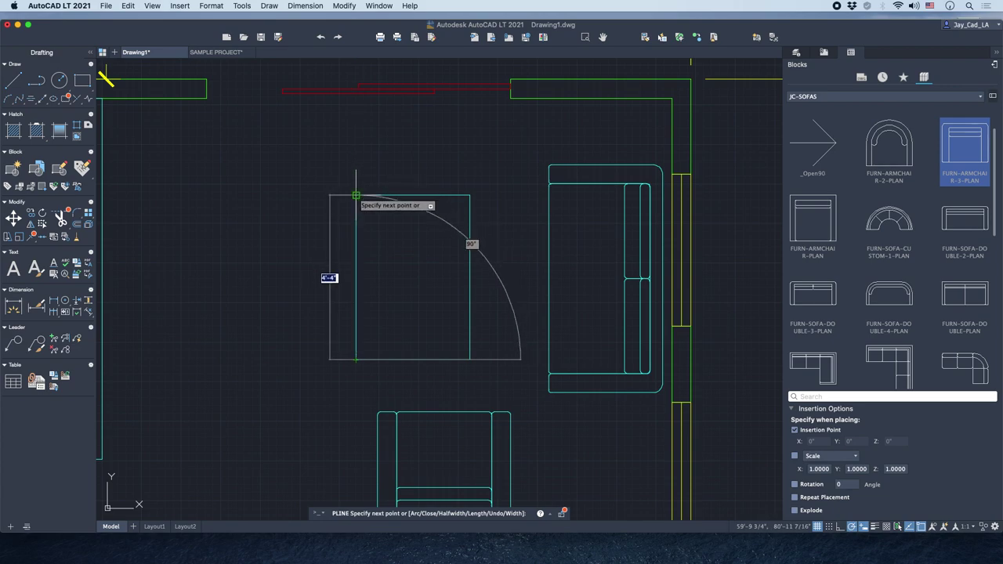
{"action": "left_click", "coordinate": [355, 195]}
{"action": "key", "text": "Return"}
Move the rectangle from its centre to sit against the sofa's left side.
{"action": "left_click", "coordinate": [509, 246]}
{"action": "left_click", "coordinate": [471, 268]}
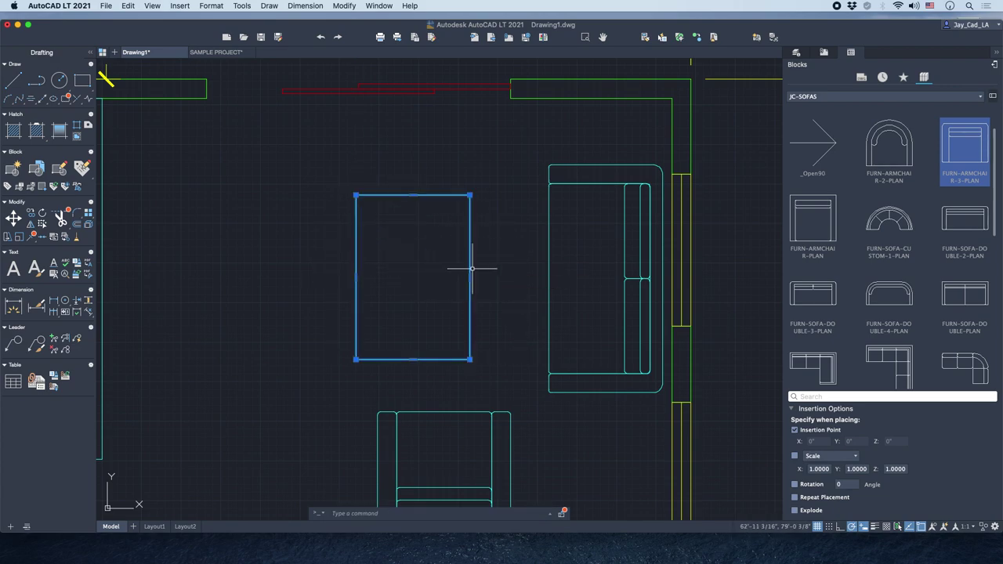
{"action": "right_click", "coordinate": [496, 265]}
{"action": "left_click", "coordinate": [521, 333]}
{"action": "left_click", "coordinate": [413, 278]}
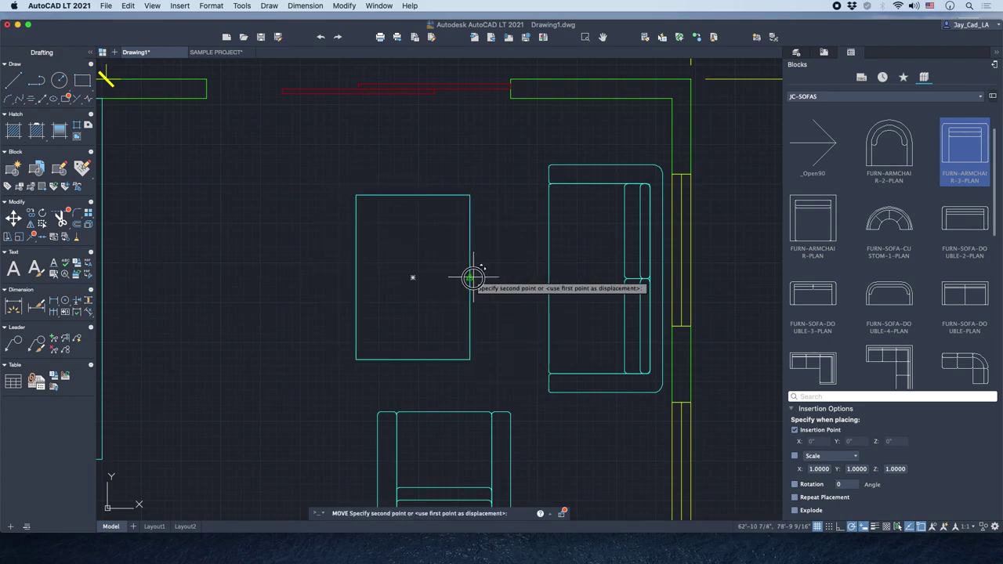
{"action": "left_click", "coordinate": [550, 277]}
{"action": "left_click", "coordinate": [528, 197]}
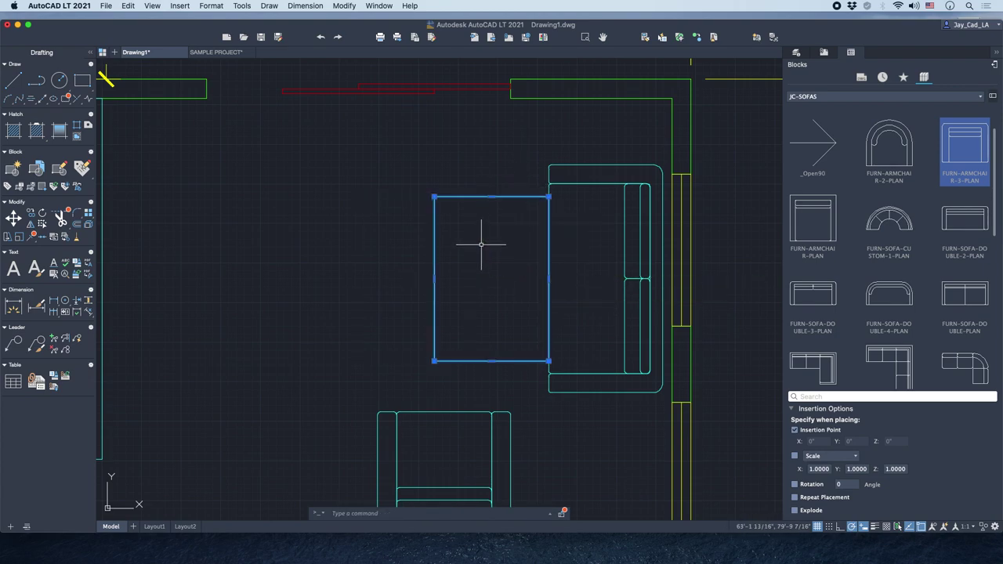
{"action": "right_click", "coordinate": [507, 124]}
{"action": "left_click", "coordinate": [533, 152]}
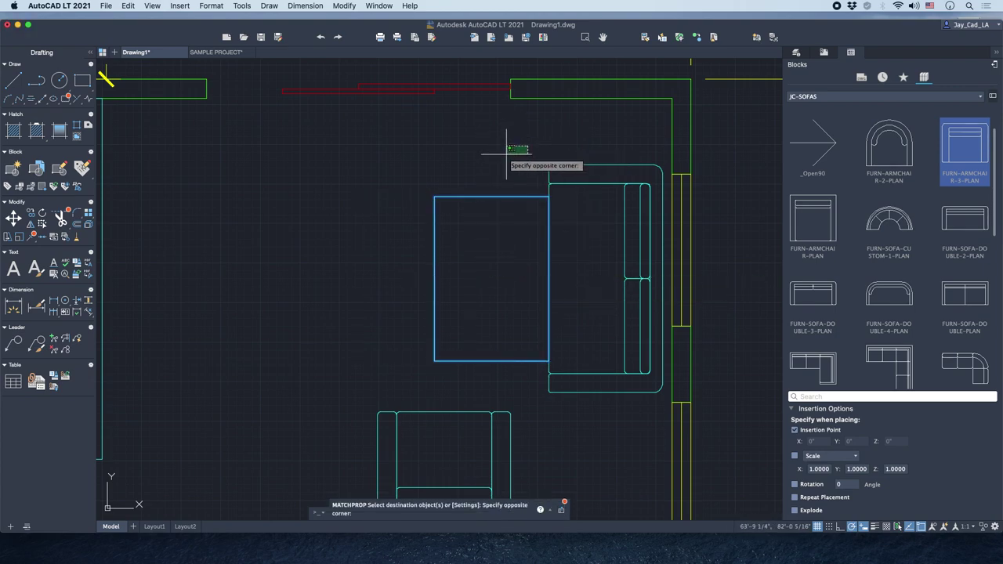
{"action": "key", "text": "Escape"}
Move the rectangle 14 inches left of the sofa and zoom out.
{"action": "left_click", "coordinate": [519, 175]}
{"action": "left_click", "coordinate": [469, 235]}
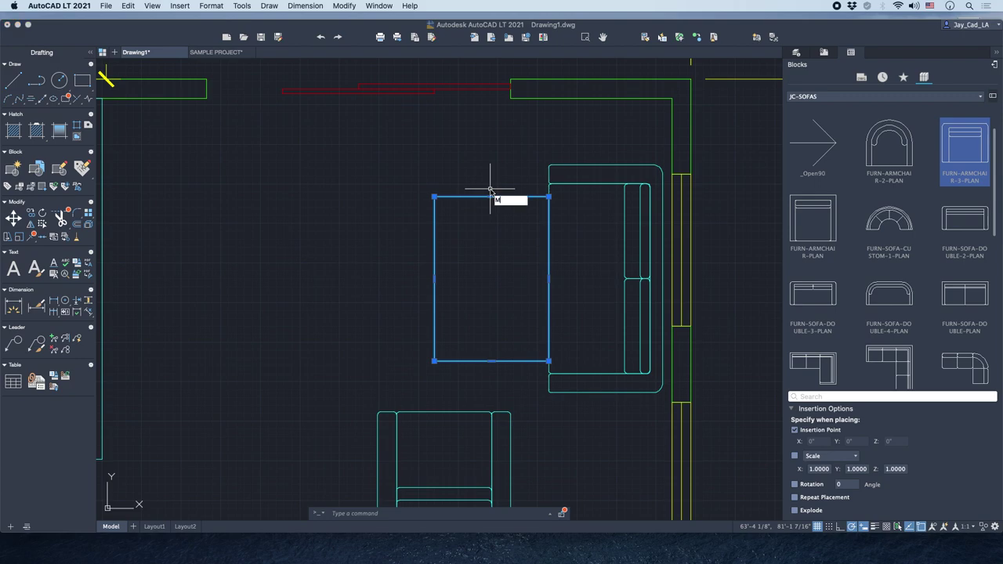
{"action": "key", "text": "Return"}
{"action": "left_click", "coordinate": [505, 166]}
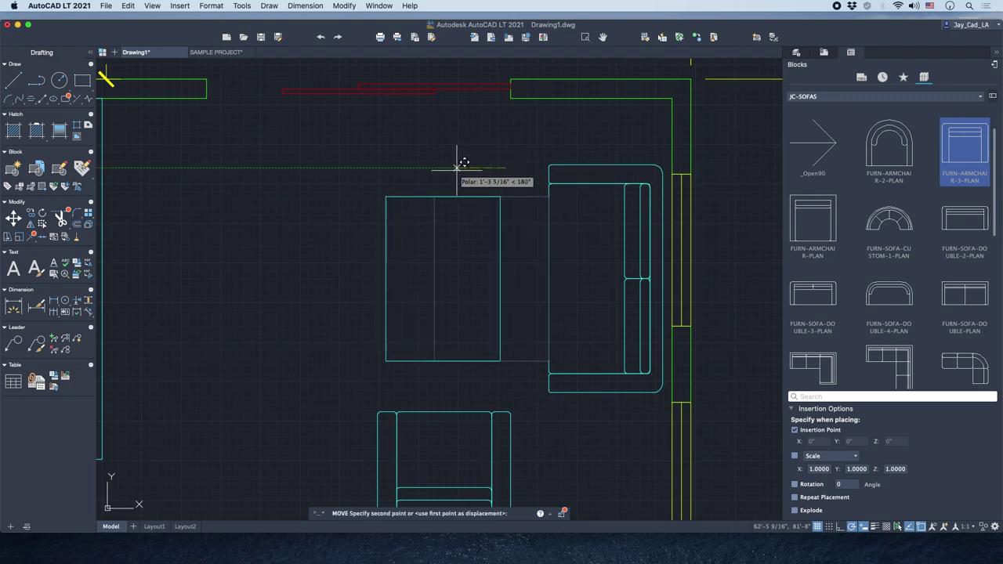
{"action": "type", "text": "14"}
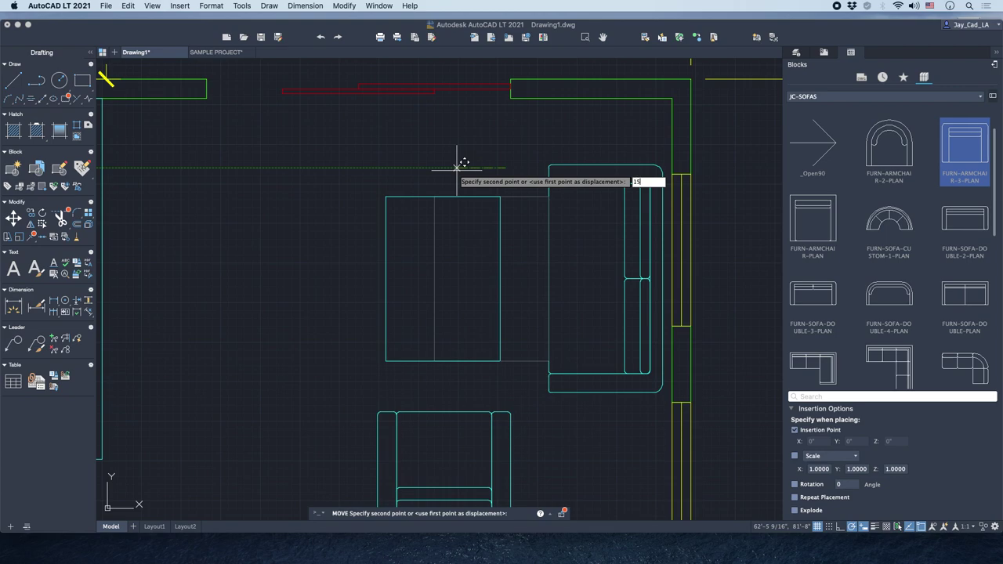
{"action": "key", "text": "Return"}
{"action": "scroll", "coordinate": [459, 168], "scroll_direction": "down", "scroll_amount": 3}
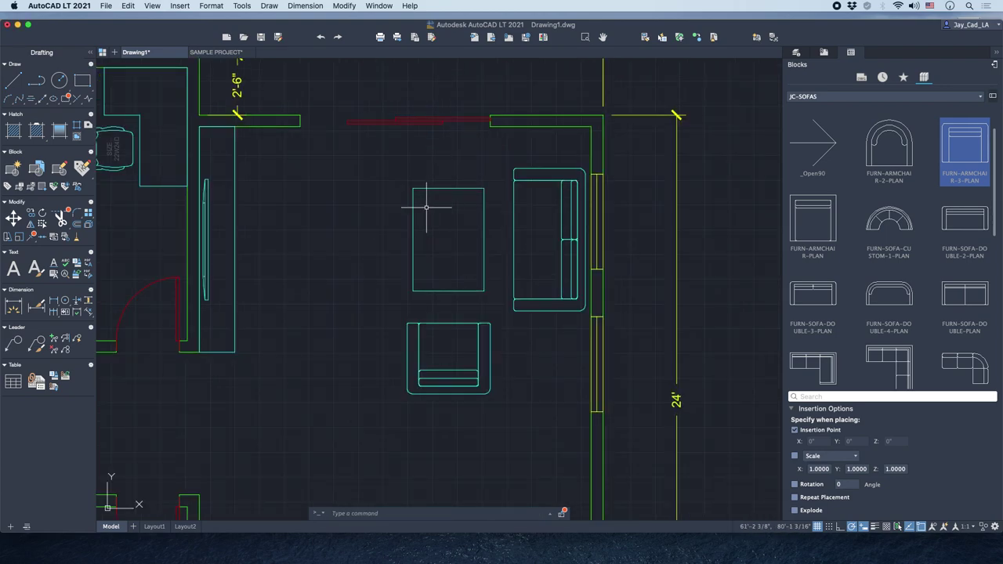
{"action": "scroll", "coordinate": [392, 219], "scroll_direction": "down", "scroll_amount": 2}
{"action": "scroll", "coordinate": [372, 239], "scroll_direction": "left", "scroll_amount": 5}
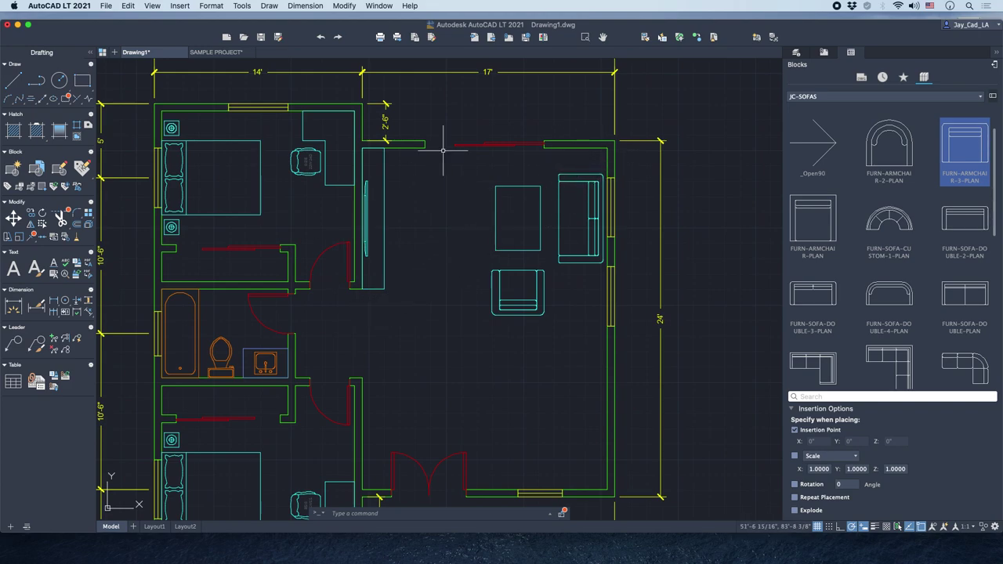
{"action": "scroll", "coordinate": [159, 113], "scroll_direction": "up", "scroll_amount": 5}
Copy the bedroom lamp circles from their centre into the living-room corner above the sofa.
{"action": "left_click", "coordinate": [212, 137]}
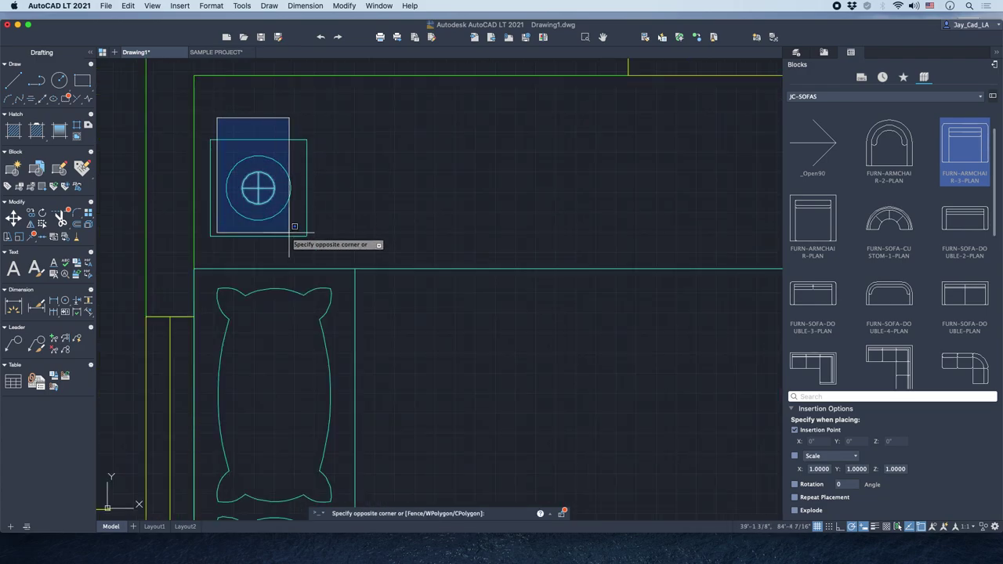
{"action": "left_click", "coordinate": [298, 226]}
{"action": "scroll", "coordinate": [302, 207], "scroll_direction": "up", "scroll_amount": 2}
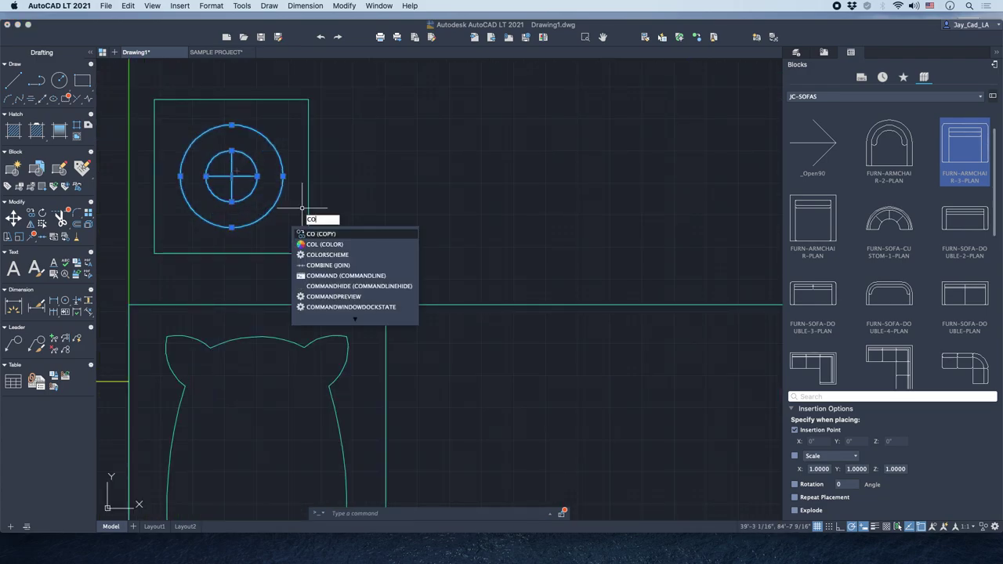
{"action": "key", "text": "Return"}
{"action": "left_click", "coordinate": [232, 175]}
{"action": "scroll", "coordinate": [236, 174], "scroll_direction": "down", "scroll_amount": 5}
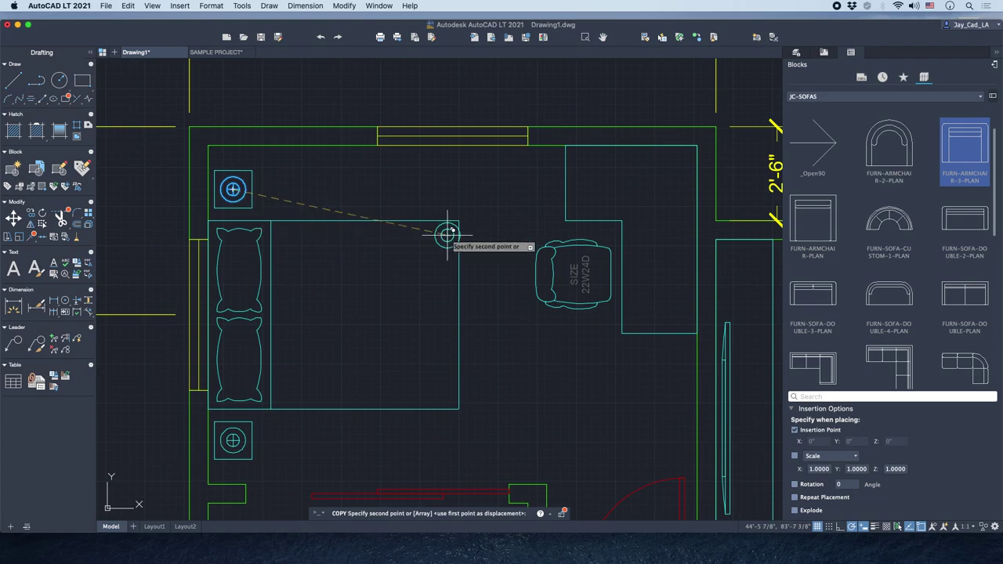
{"action": "scroll", "coordinate": [618, 267], "scroll_direction": "up", "scroll_amount": 5}
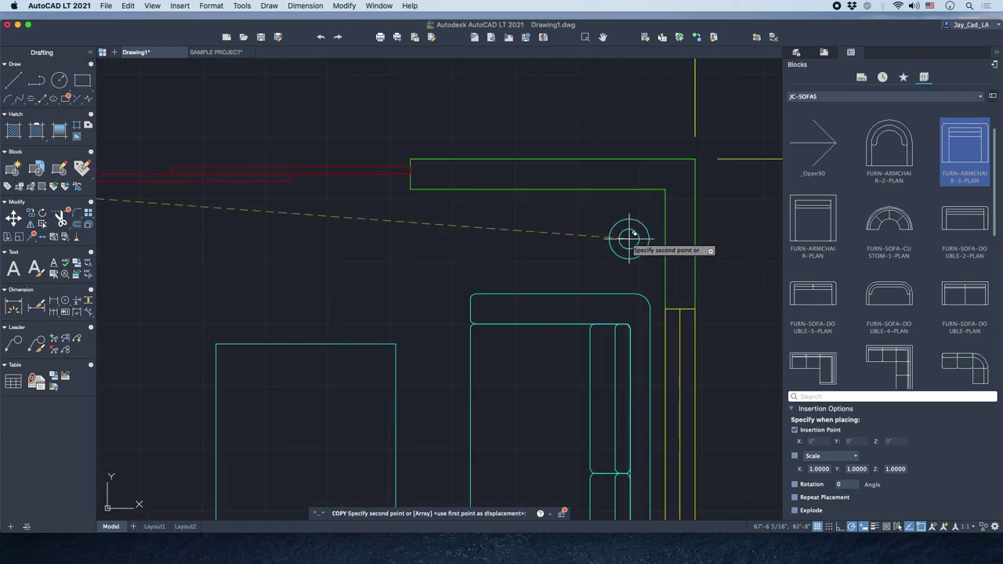
{"action": "left_click", "coordinate": [628, 235]}
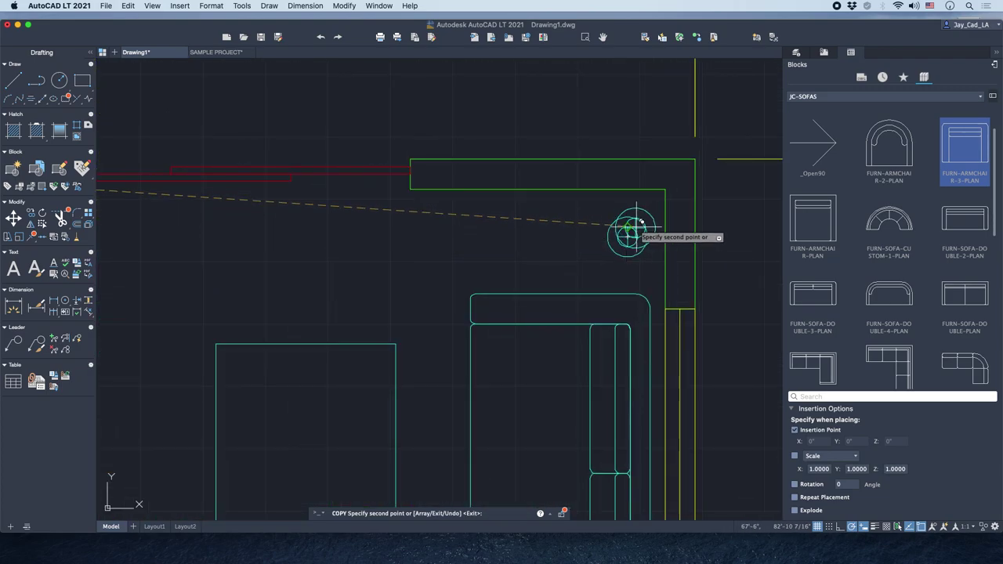
{"action": "key", "text": "Return"}
{"action": "scroll", "coordinate": [597, 207], "scroll_direction": "down", "scroll_amount": 5}
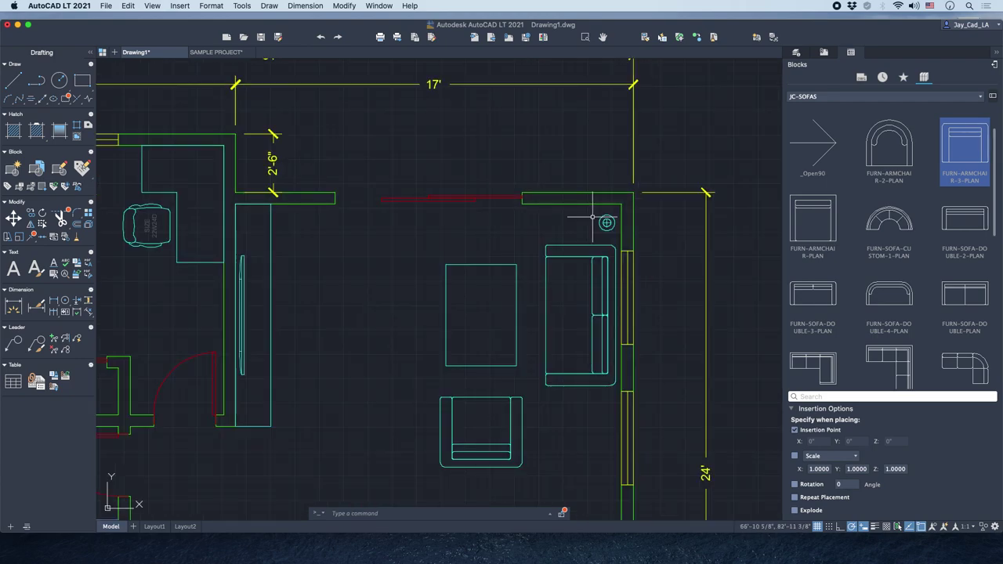
{"action": "scroll", "coordinate": [589, 212], "scroll_direction": "up", "scroll_amount": 6}
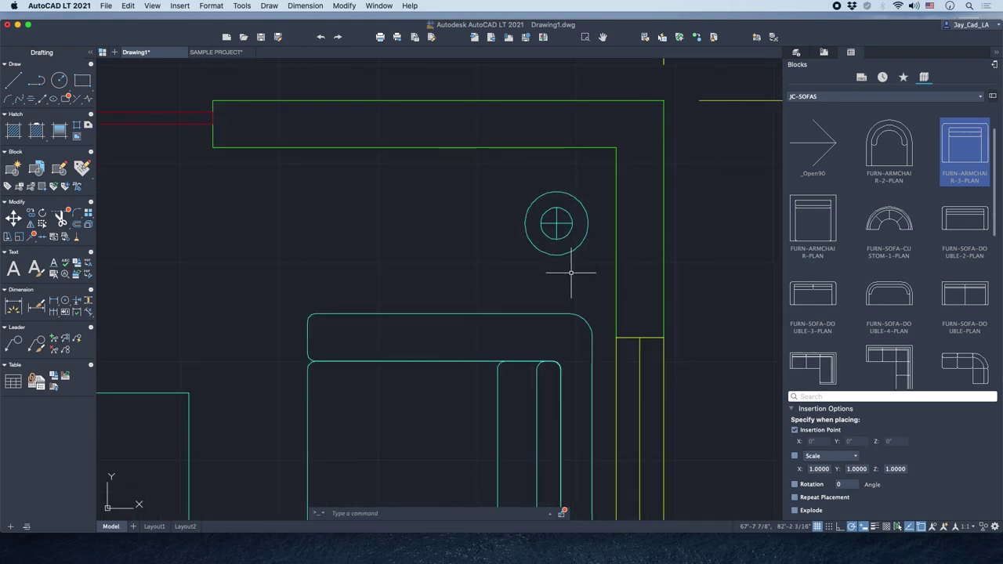
{"action": "scroll", "coordinate": [569, 272], "scroll_direction": "up", "scroll_amount": 1}
{"action": "left_click", "coordinate": [555, 240]}
Draw a radius-8 circle to the left of the copied lamp.
{"action": "left_click", "coordinate": [540, 258]}
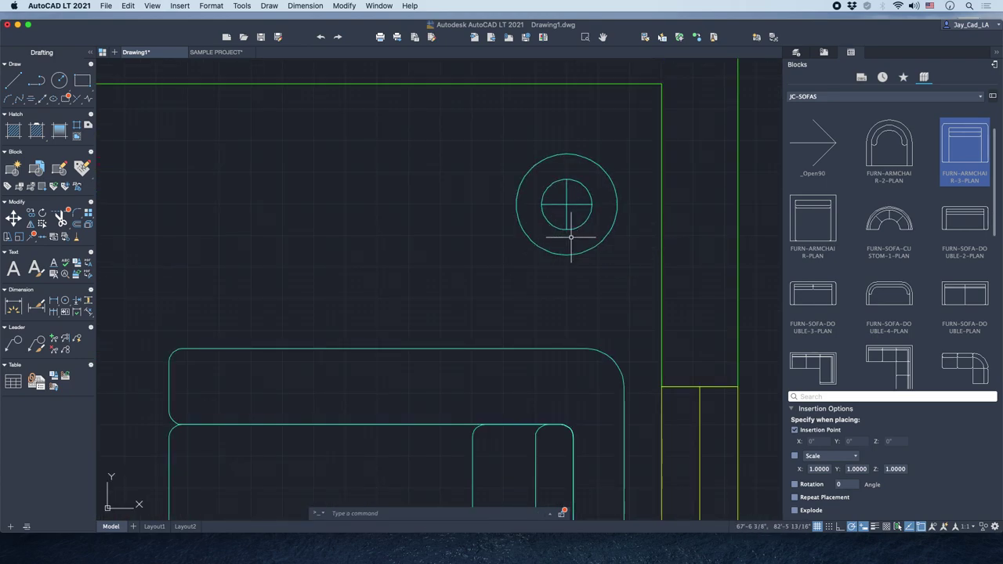
{"action": "scroll", "coordinate": [437, 242], "scroll_direction": "down", "scroll_amount": 2}
{"action": "scroll", "coordinate": [418, 235], "scroll_direction": "up", "scroll_amount": 2}
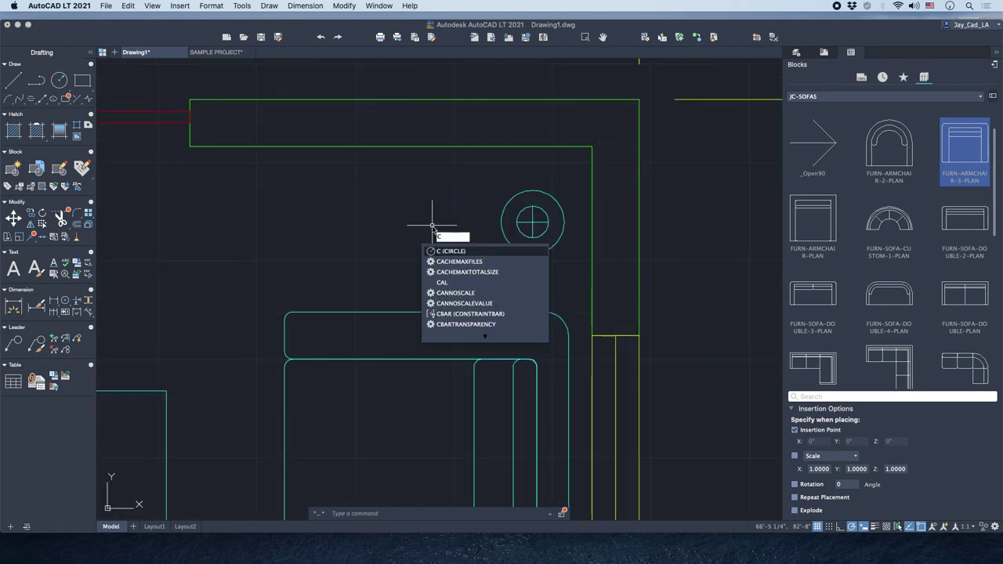
{"action": "key", "text": "Return"}
{"action": "left_click", "coordinate": [398, 223]}
{"action": "type", "text": "8"}
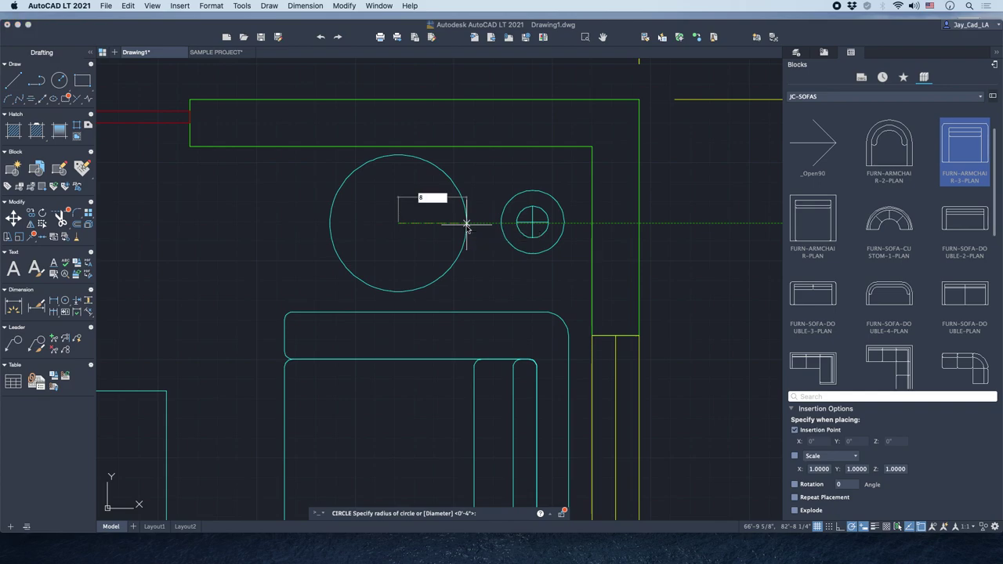
{"action": "key", "text": "Return"}
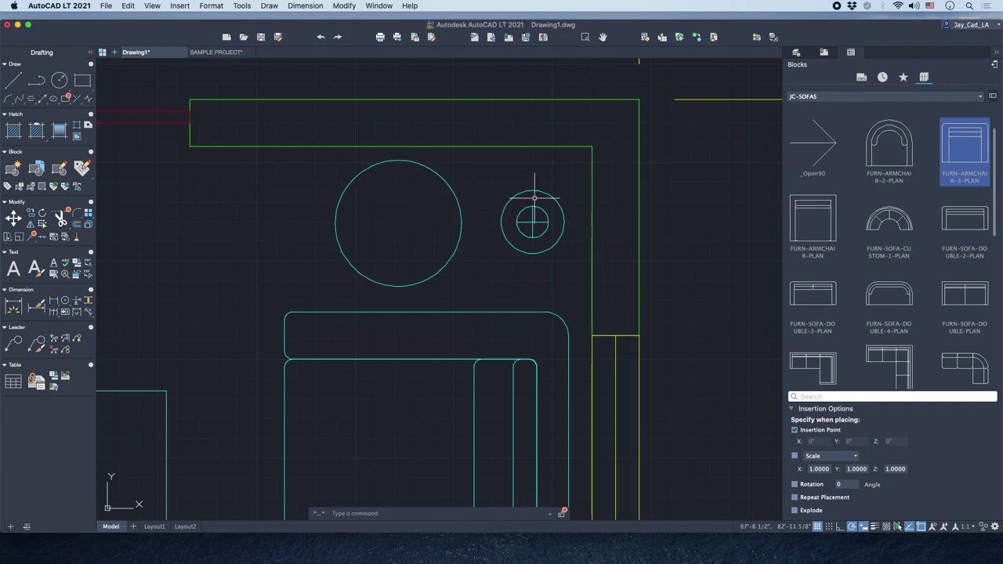
Move the lamp circles so they are centred inside the radius-8 circle.
{"action": "left_click", "coordinate": [561, 179]}
{"action": "left_click", "coordinate": [512, 269]}
{"action": "right_click", "coordinate": [531, 266]}
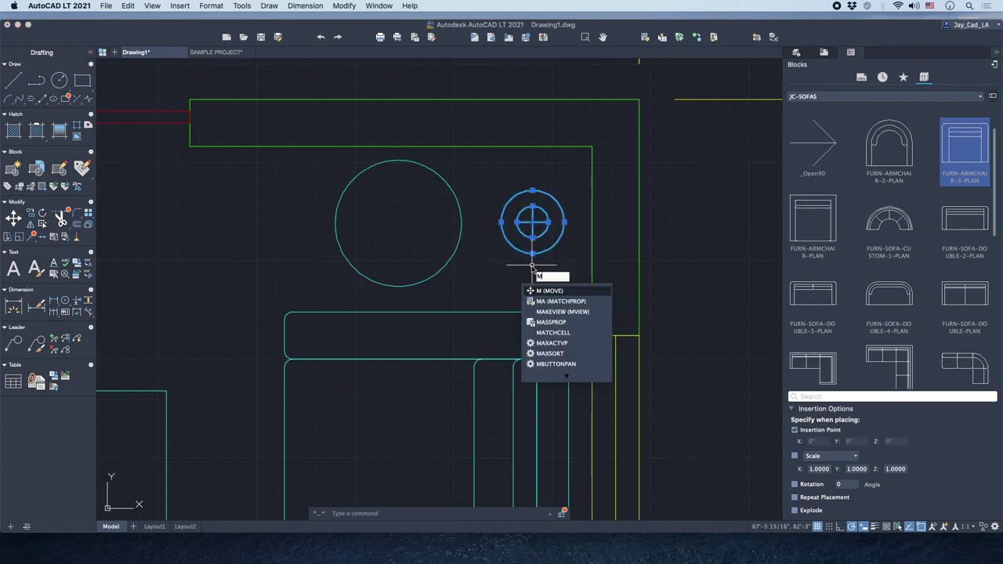
{"action": "left_click", "coordinate": [570, 347]}
{"action": "left_click", "coordinate": [532, 223]}
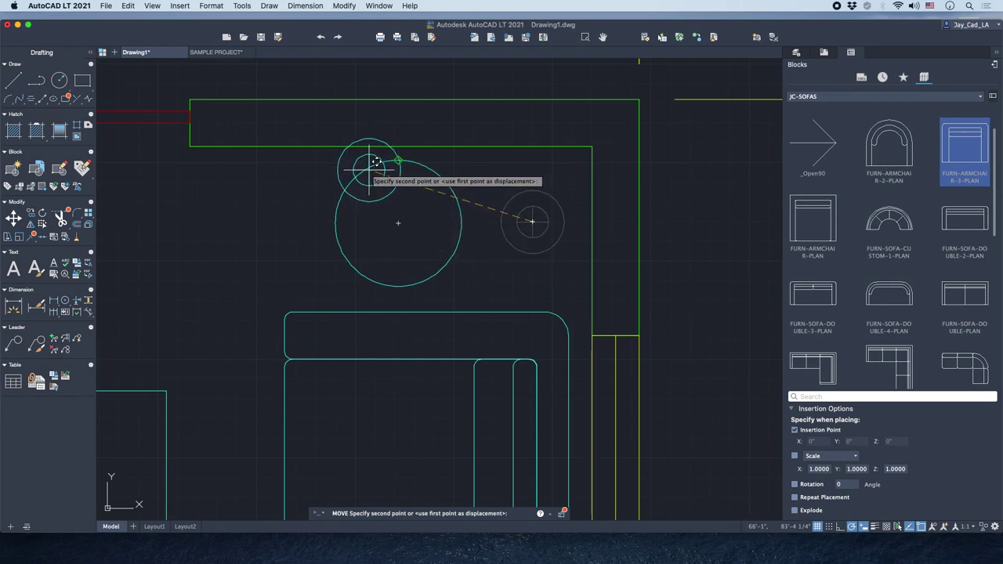
{"action": "left_click", "coordinate": [398, 223]}
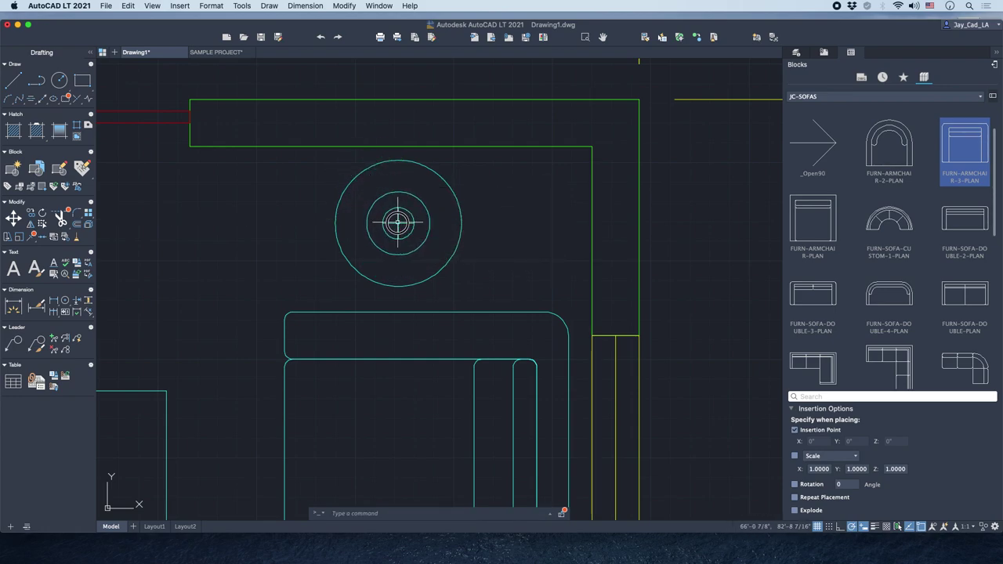
Move the lamp and side table together into the wall corner beside the sofa.
{"action": "left_click", "coordinate": [506, 206]}
{"action": "left_click", "coordinate": [402, 240]}
{"action": "right_click", "coordinate": [435, 269]}
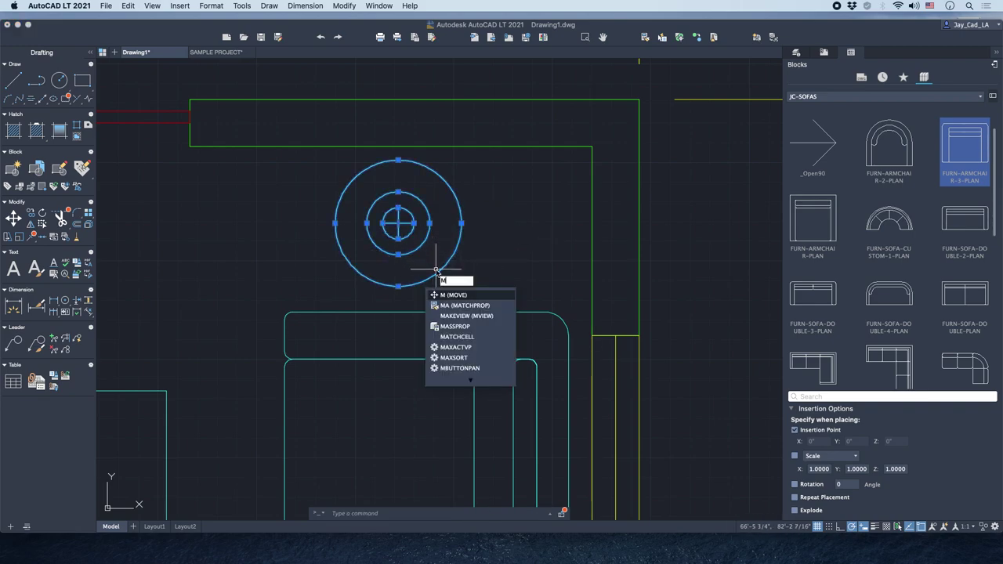
{"action": "left_click", "coordinate": [453, 297]}
{"action": "left_click", "coordinate": [461, 222]}
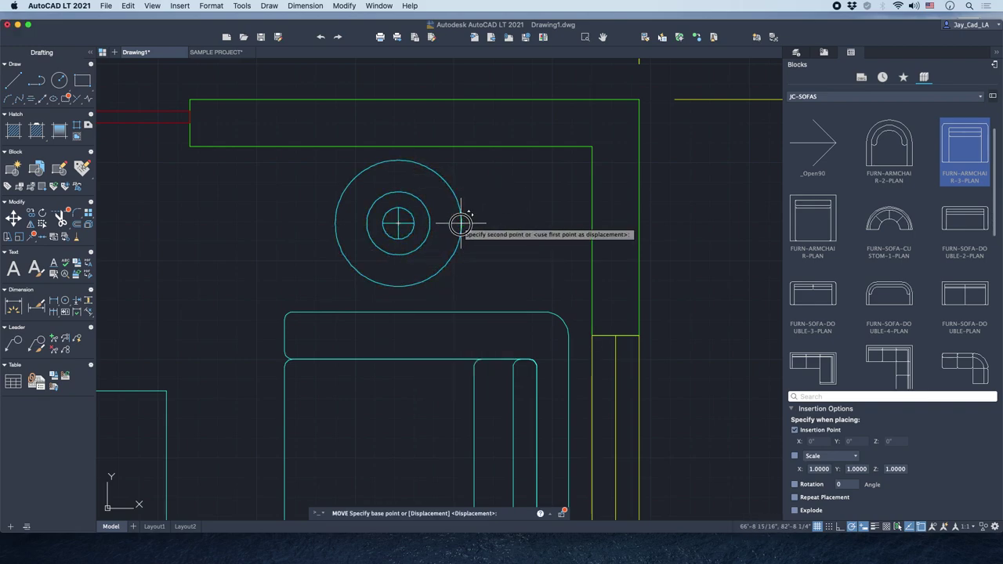
{"action": "left_click", "coordinate": [558, 223]}
{"action": "scroll", "coordinate": [345, 229], "scroll_direction": "down", "scroll_amount": 10}
{"action": "scroll", "coordinate": [346, 229], "scroll_direction": "up", "scroll_amount": 3}
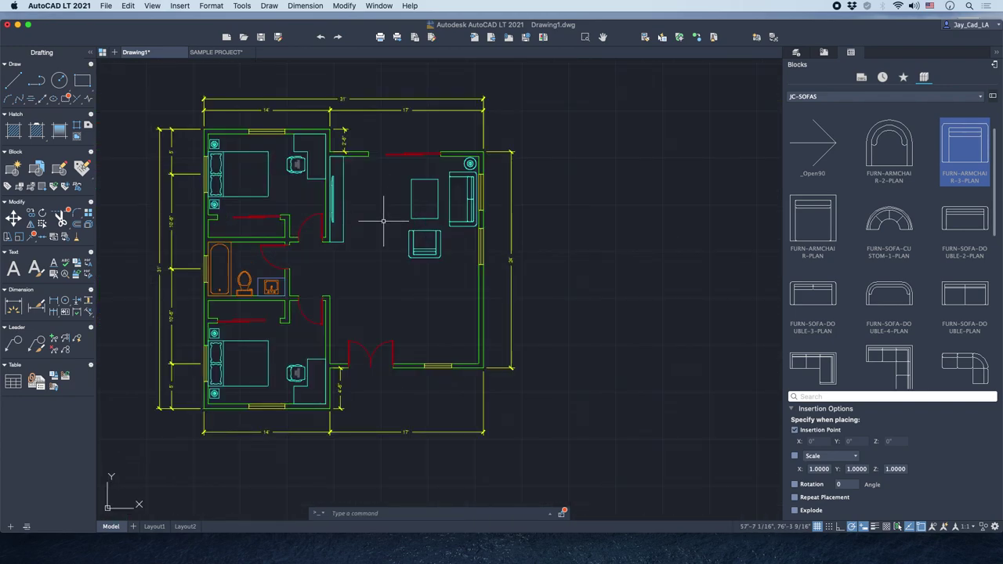
Switch from the block library to the Layers palette and set ID-CW current.
{"action": "scroll", "coordinate": [481, 347], "scroll_direction": "up", "scroll_amount": 3}
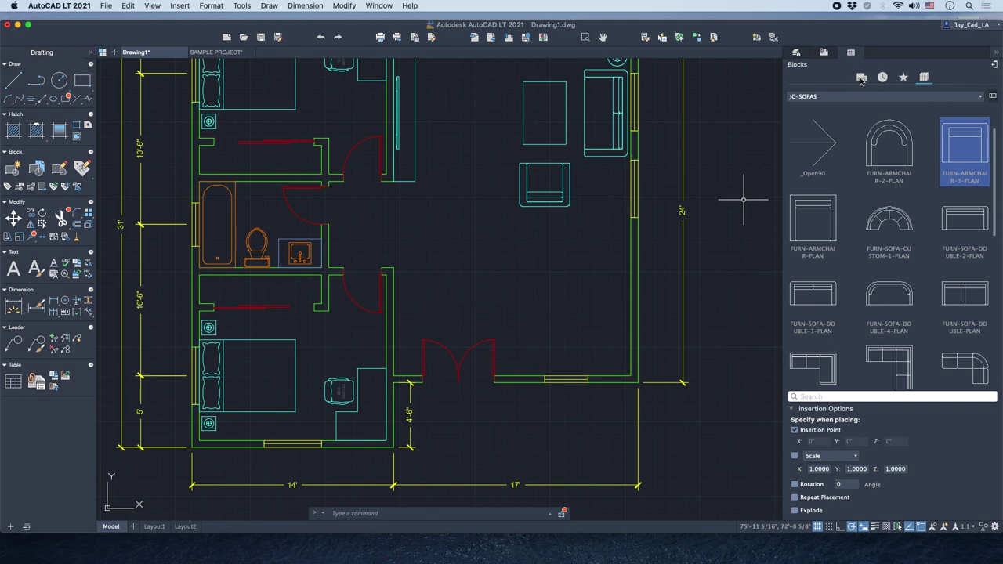
{"action": "left_click", "coordinate": [857, 78]}
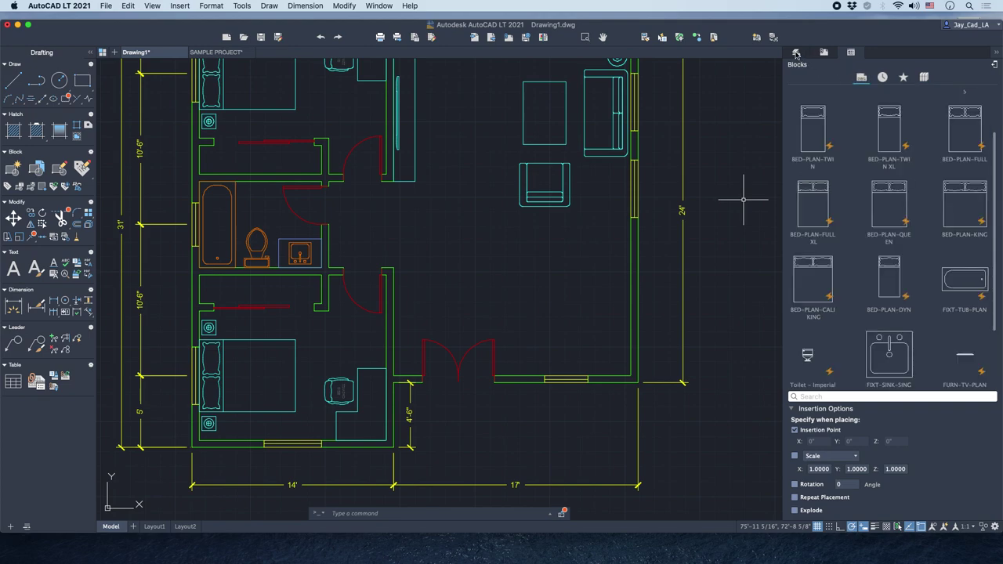
{"action": "left_click", "coordinate": [796, 52]}
{"action": "left_click", "coordinate": [882, 82]}
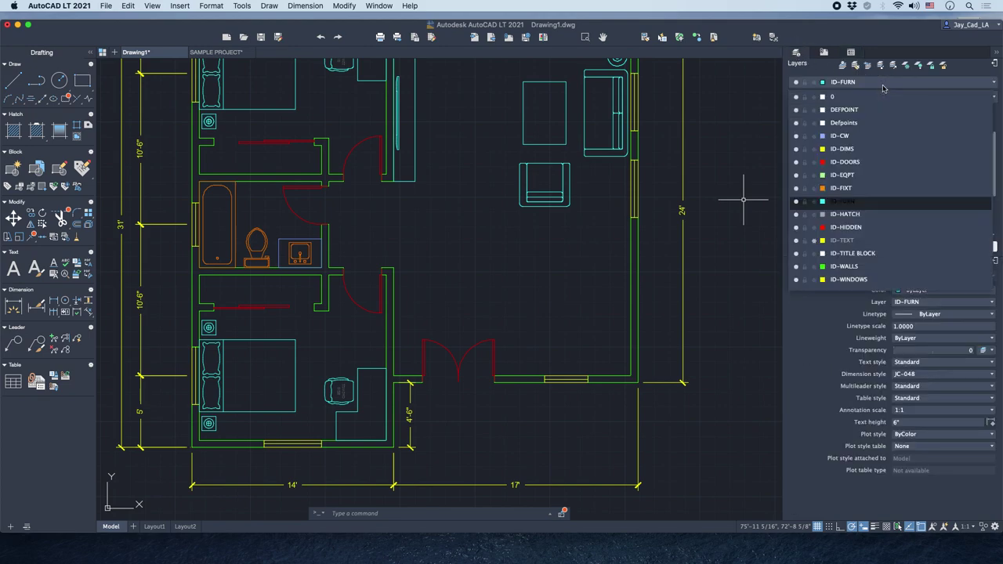
{"action": "left_click", "coordinate": [861, 137]}
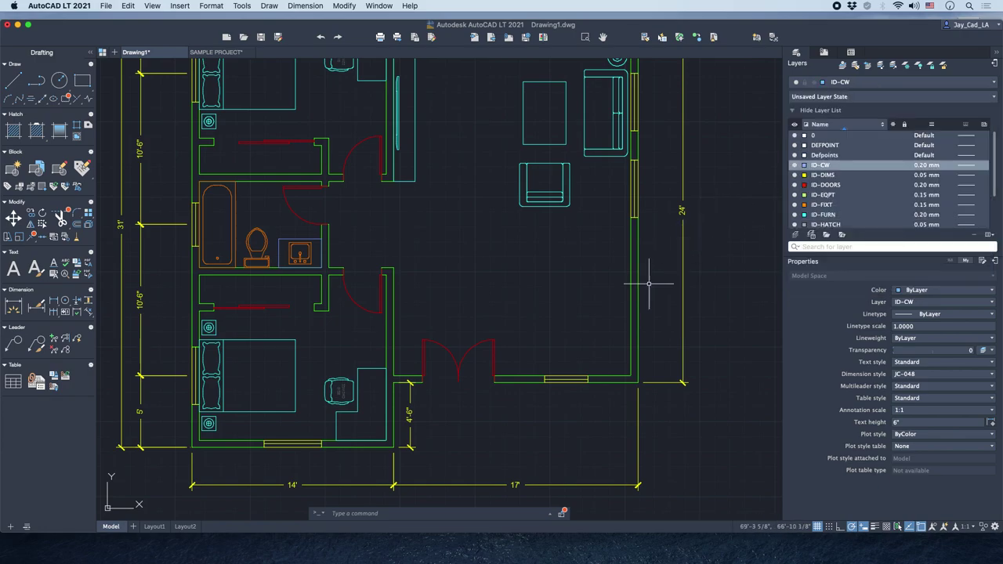
Start an ID-CW polyline (PL) at the inside wall corner right of the window.
{"action": "scroll", "coordinate": [636, 359], "scroll_direction": "up", "scroll_amount": 3}
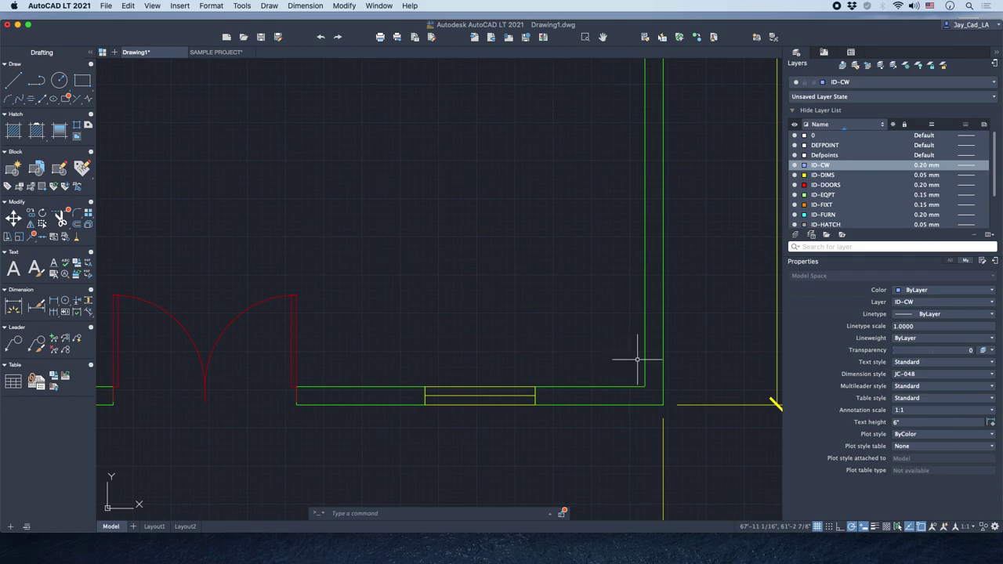
{"action": "type", "text": "PL"}
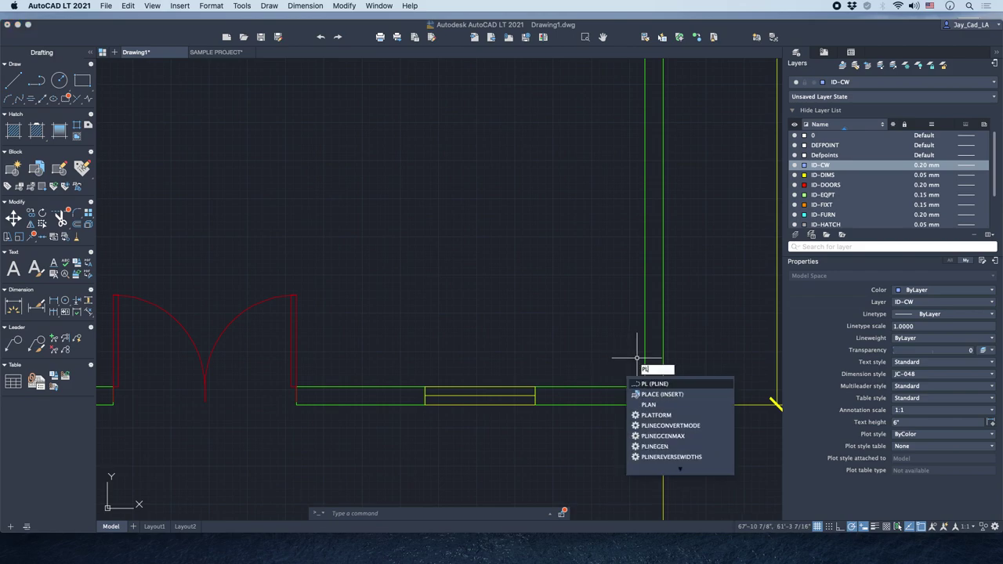
{"action": "key", "text": "Return"}
{"action": "scroll", "coordinate": [618, 345], "scroll_direction": "down", "scroll_amount": 3}
{"action": "scroll", "coordinate": [497, 353], "scroll_direction": "up", "scroll_amount": 4}
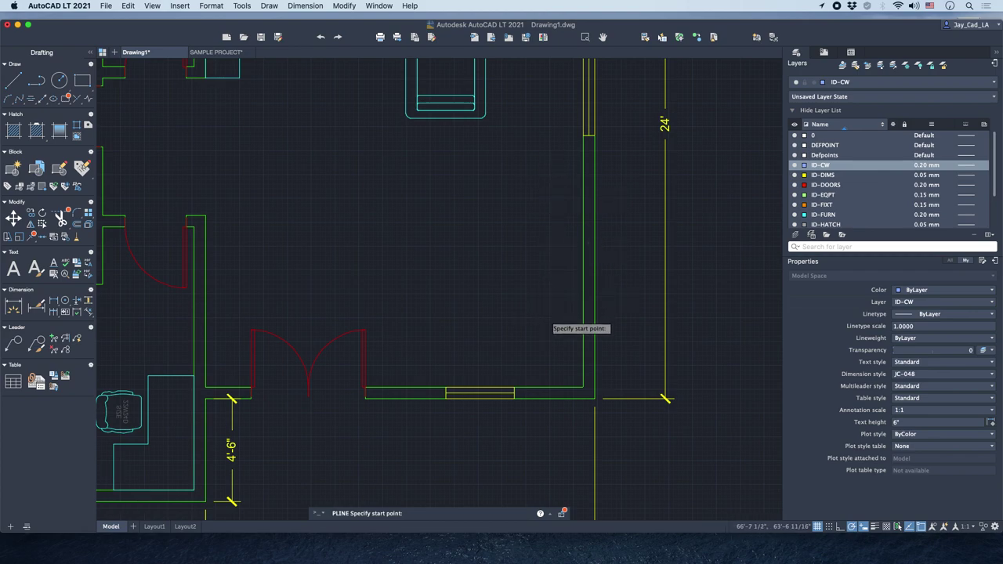
{"action": "scroll", "coordinate": [556, 324], "scroll_direction": "up", "scroll_amount": 2}
{"action": "middle_click_drag", "start_coordinate": [575, 339], "coordinate": [653, 324]}
{"action": "scroll", "coordinate": [648, 328], "scroll_direction": "down", "scroll_amount": 3}
{"action": "scroll", "coordinate": [618, 345], "scroll_direction": "up", "scroll_amount": 3}
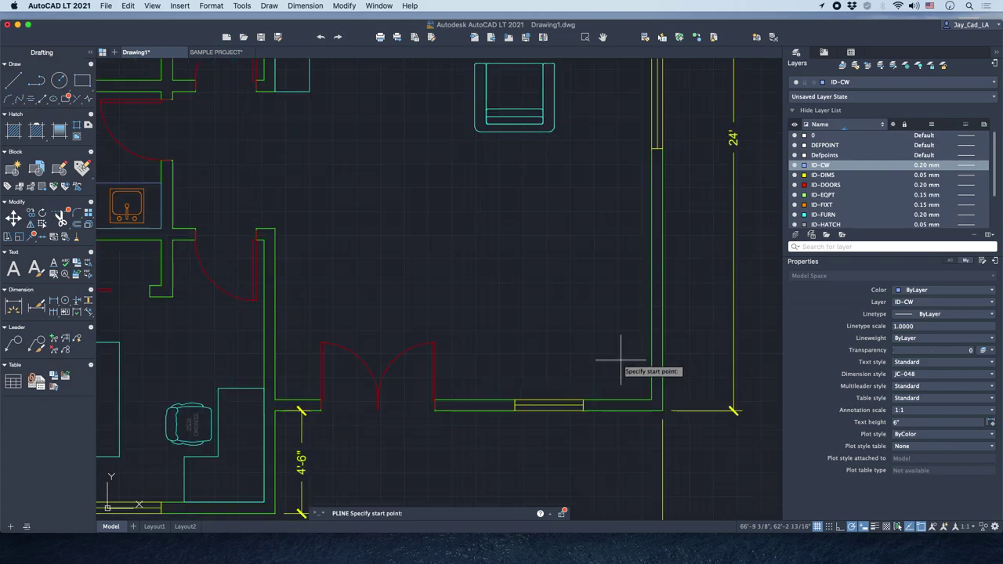
{"action": "scroll", "coordinate": [650, 399], "scroll_direction": "up", "scroll_amount": 2}
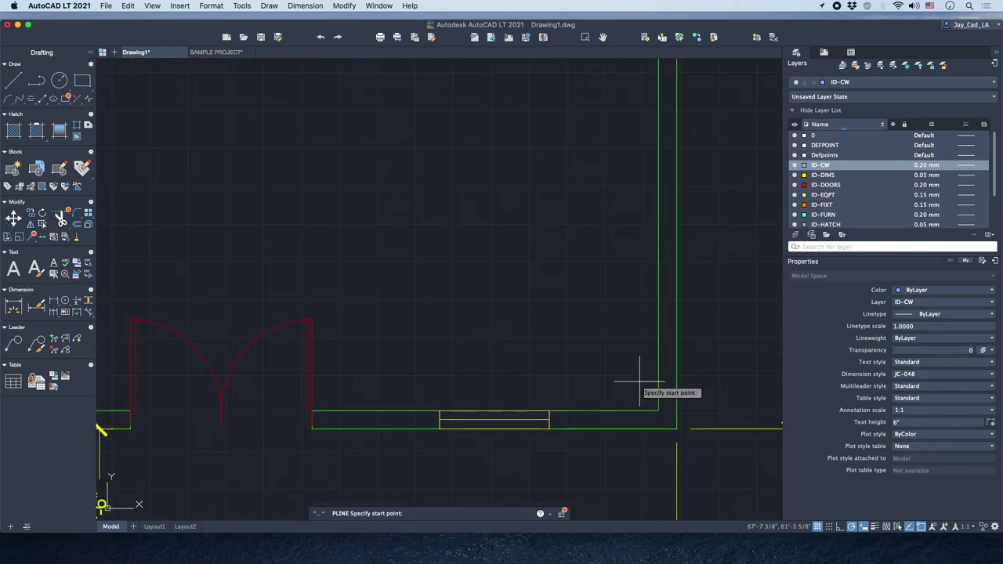
{"action": "left_click", "coordinate": [650, 400]}
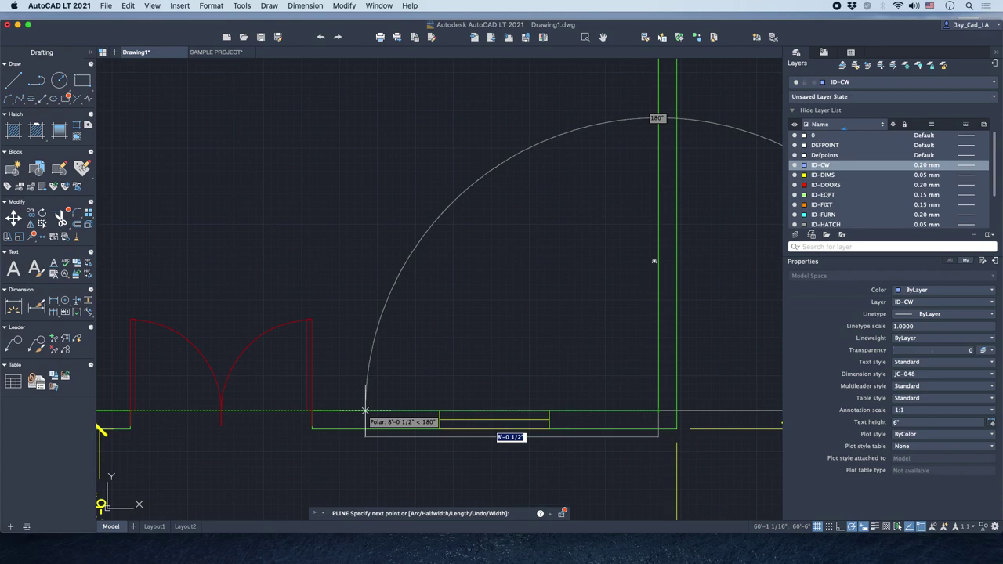
Draw the counter's first polyline segments: 8' along the wall, 24 up, 6 across.
{"action": "type", "text": "8"}
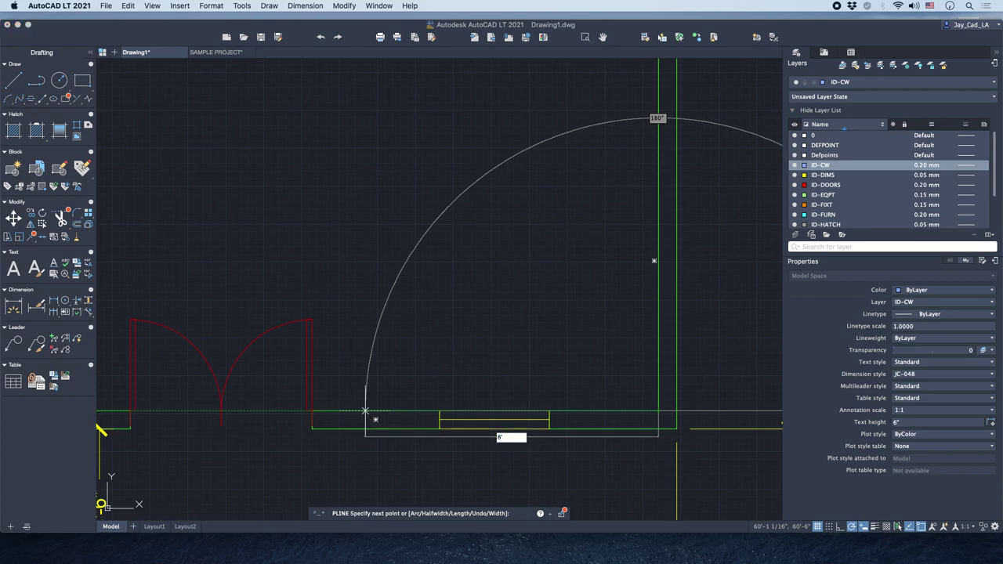
{"action": "type", "text": "'"}
{"action": "key", "text": "Return"}
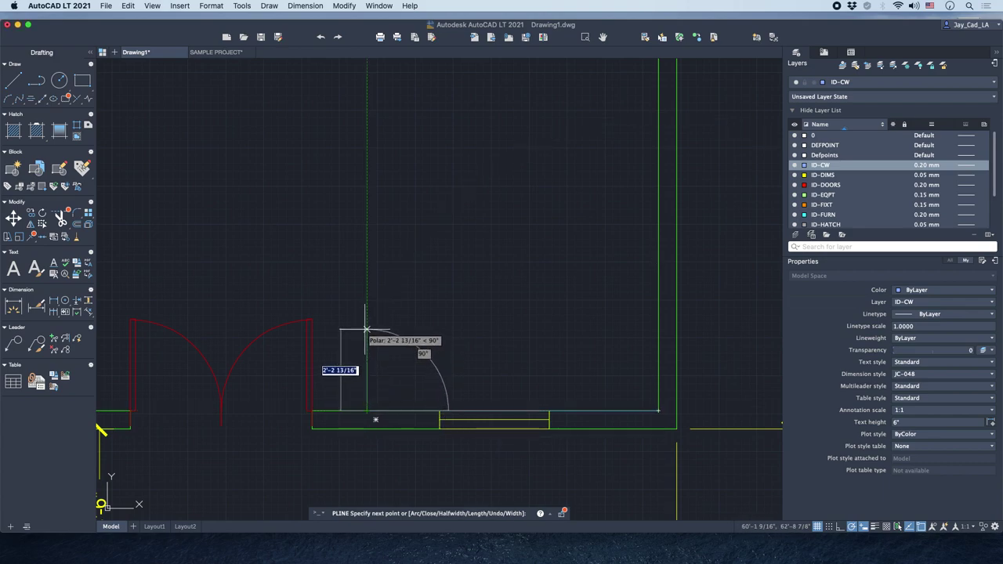
{"action": "type", "text": "24"}
{"action": "key", "text": "Return"}
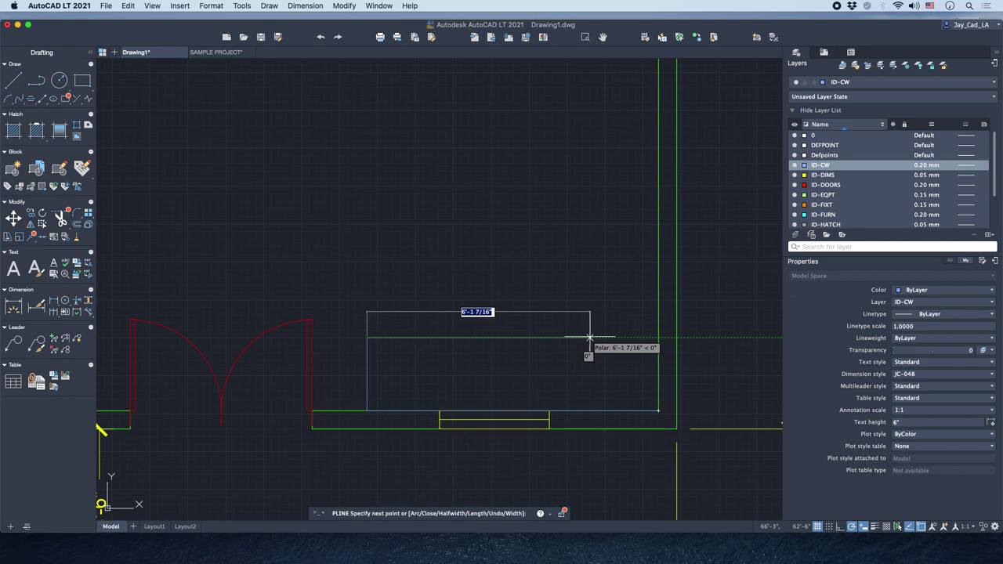
{"action": "type", "text": "6"}
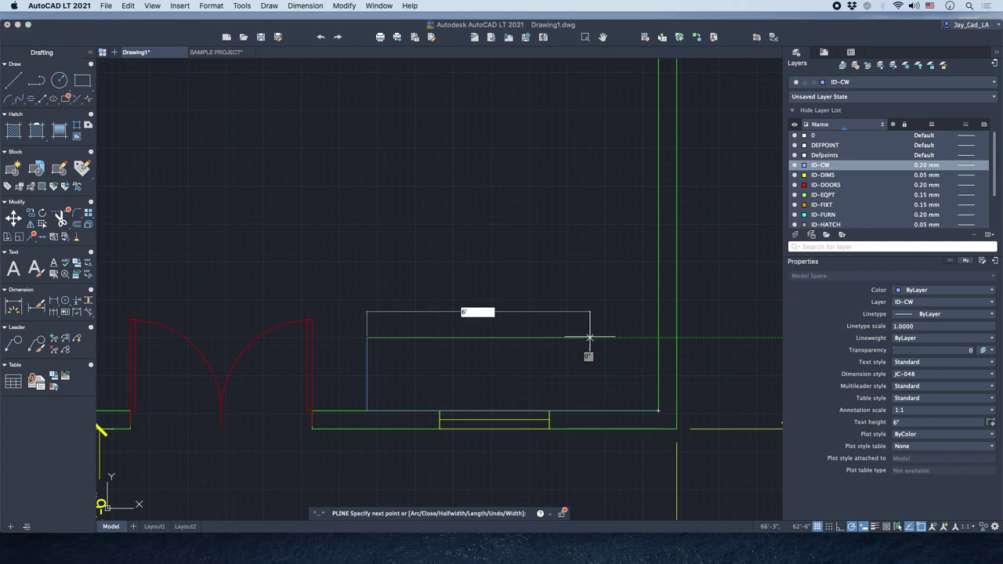
{"action": "key", "text": "Return"}
Add the 6' and 2' segments, snap back down to the wall and finish the outline.
{"action": "scroll", "coordinate": [583, 259], "scroll_direction": "down", "scroll_amount": 3}
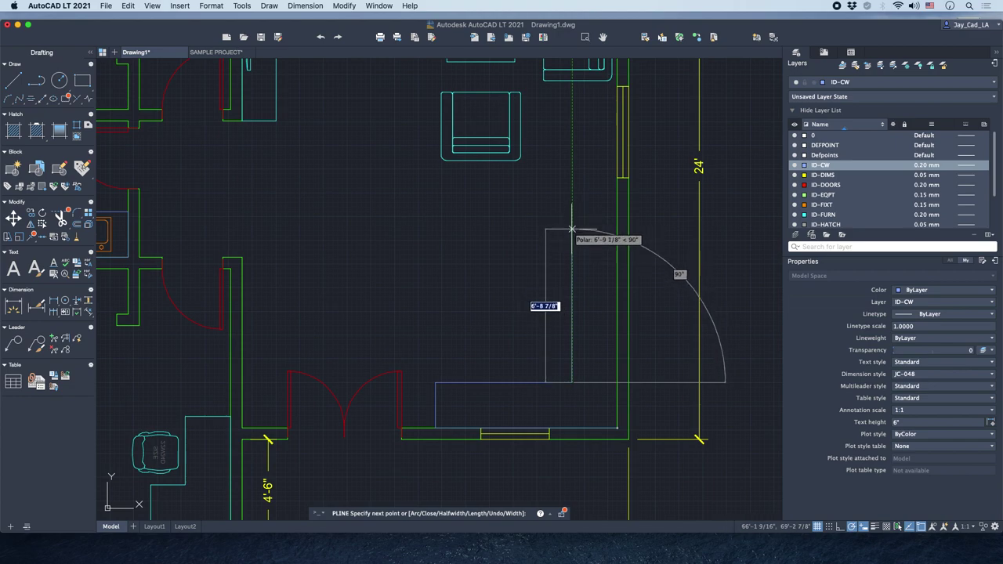
{"action": "type", "text": "6"}
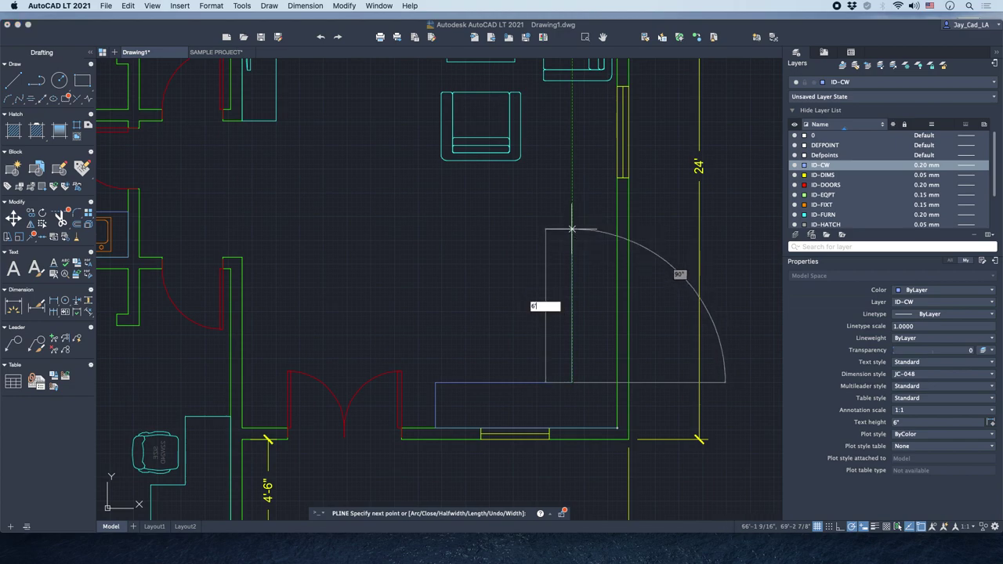
{"action": "type", "text": "'"}
{"action": "key", "text": "Return"}
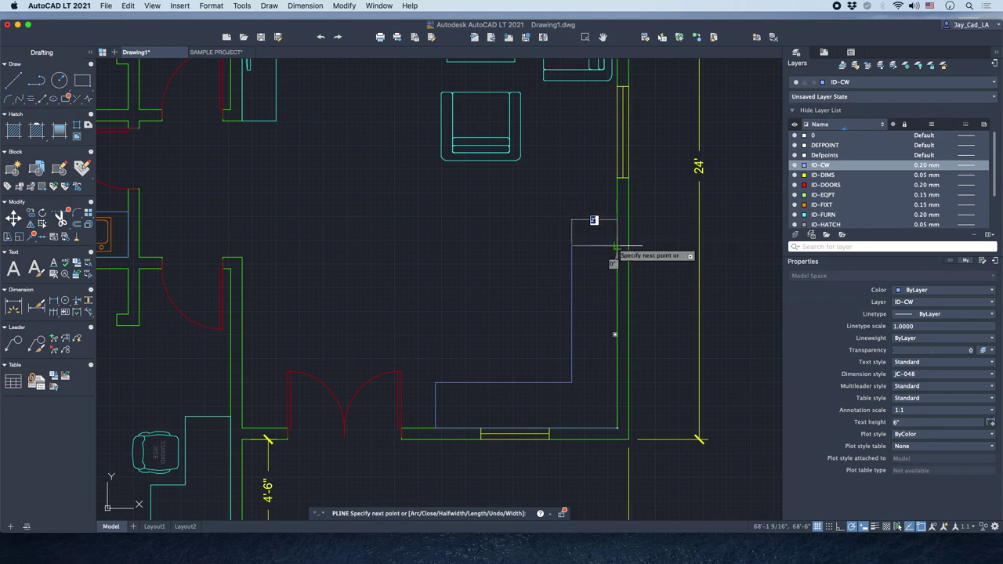
{"action": "type", "text": "2'"}
{"action": "key", "text": "Return"}
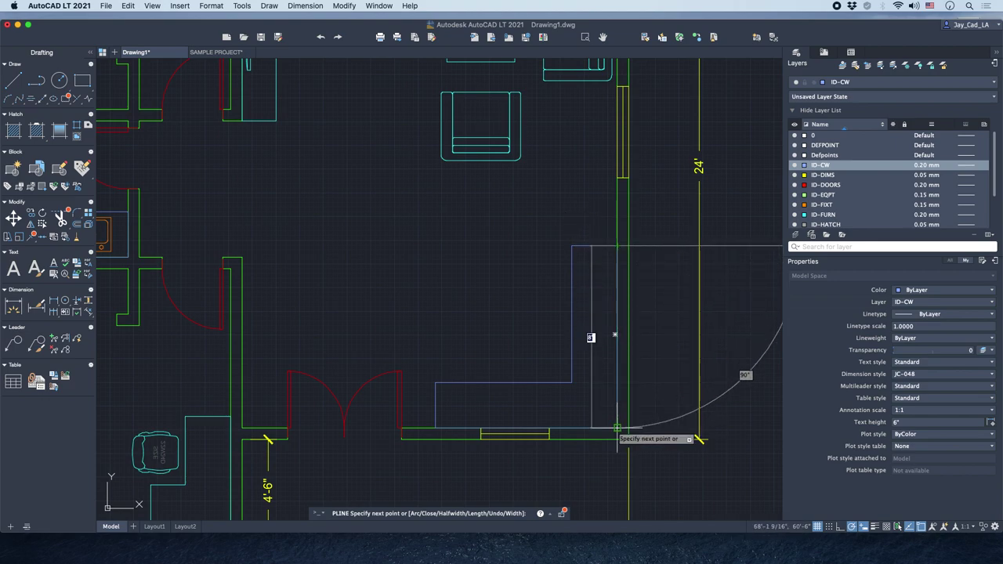
{"action": "left_click", "coordinate": [617, 428]}
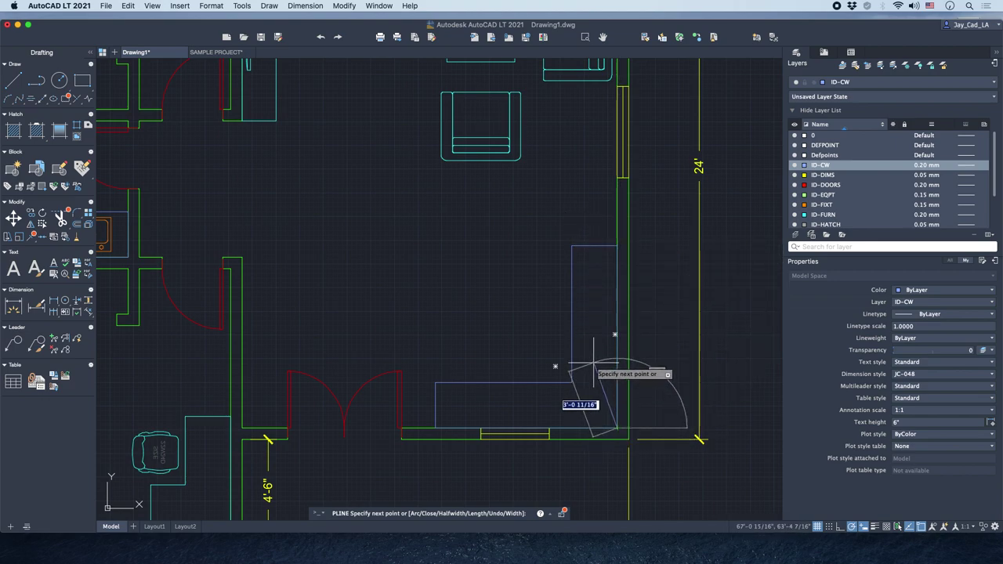
{"action": "key", "text": "Return"}
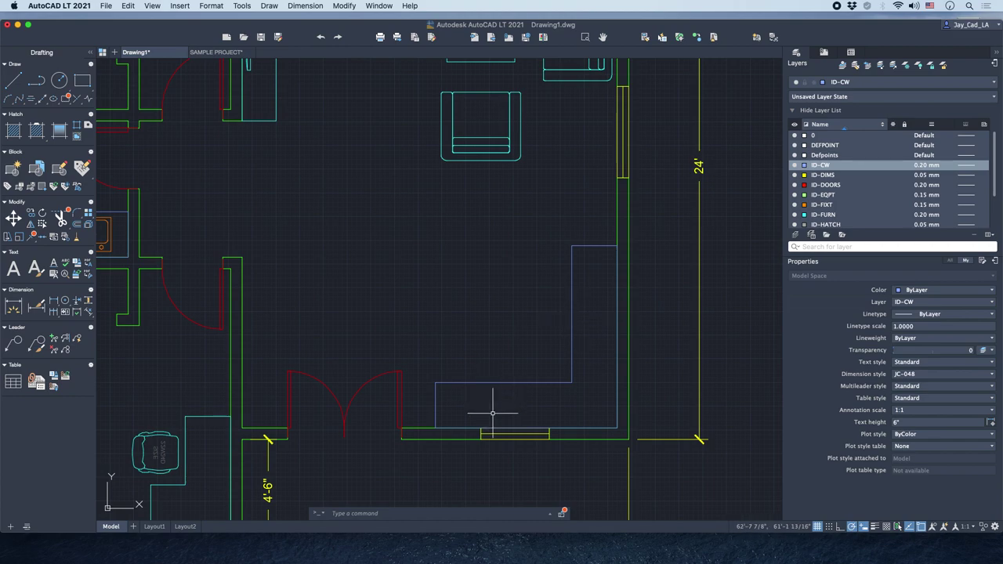
Bring up the Blocks palette.
{"action": "scroll", "coordinate": [492, 413], "scroll_direction": "up", "scroll_amount": 2}
{"action": "scroll", "coordinate": [529, 337], "scroll_direction": "down", "scroll_amount": 2}
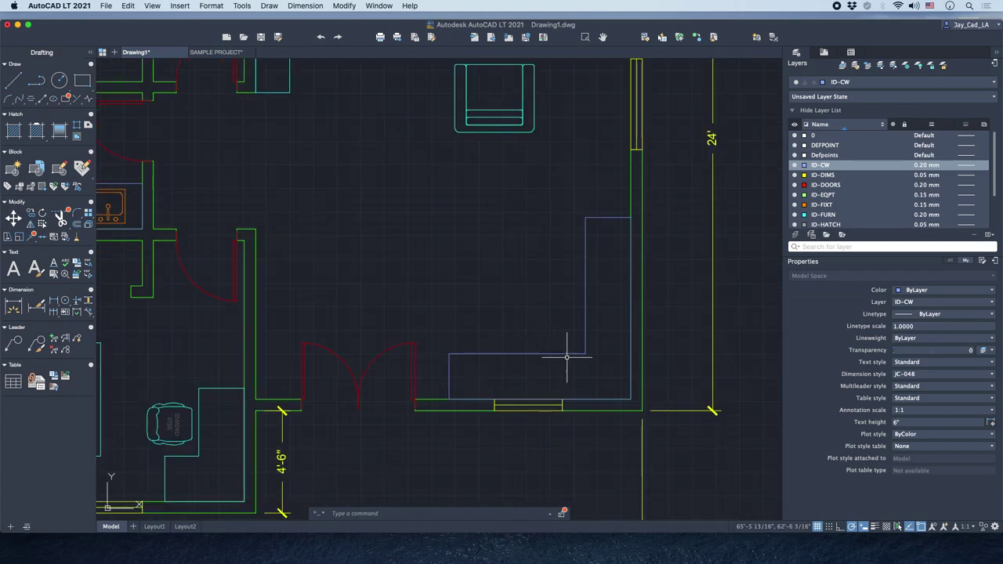
{"action": "scroll", "coordinate": [481, 374], "scroll_direction": "up", "scroll_amount": 2}
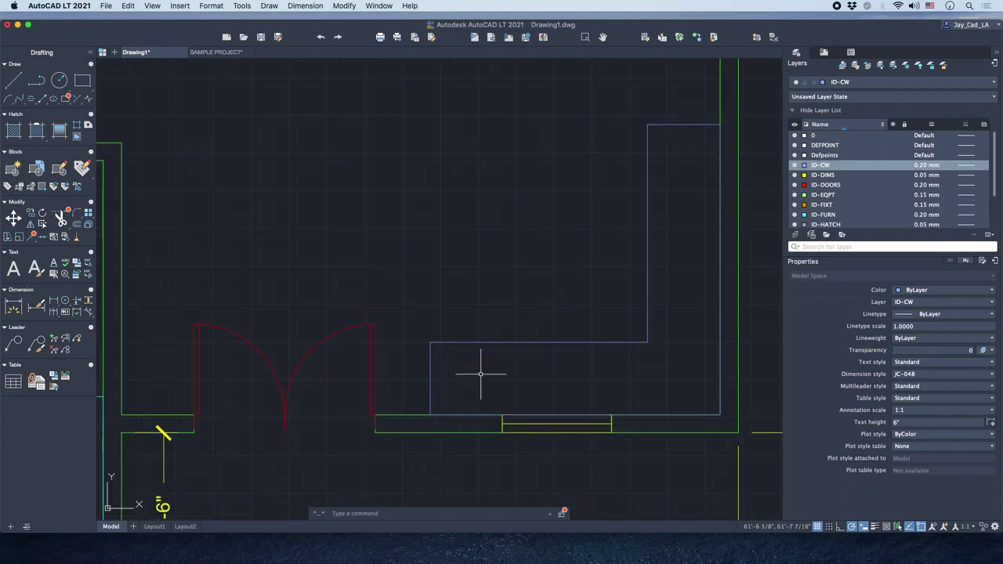
{"action": "scroll", "coordinate": [480, 373], "scroll_direction": "down", "scroll_amount": 2}
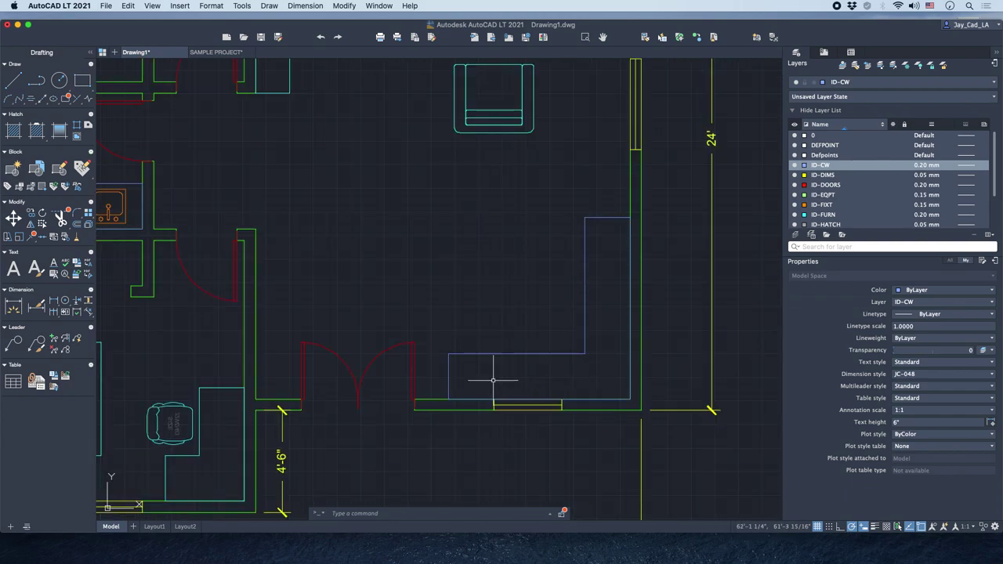
{"action": "scroll", "coordinate": [480, 376], "scroll_direction": "up", "scroll_amount": 2}
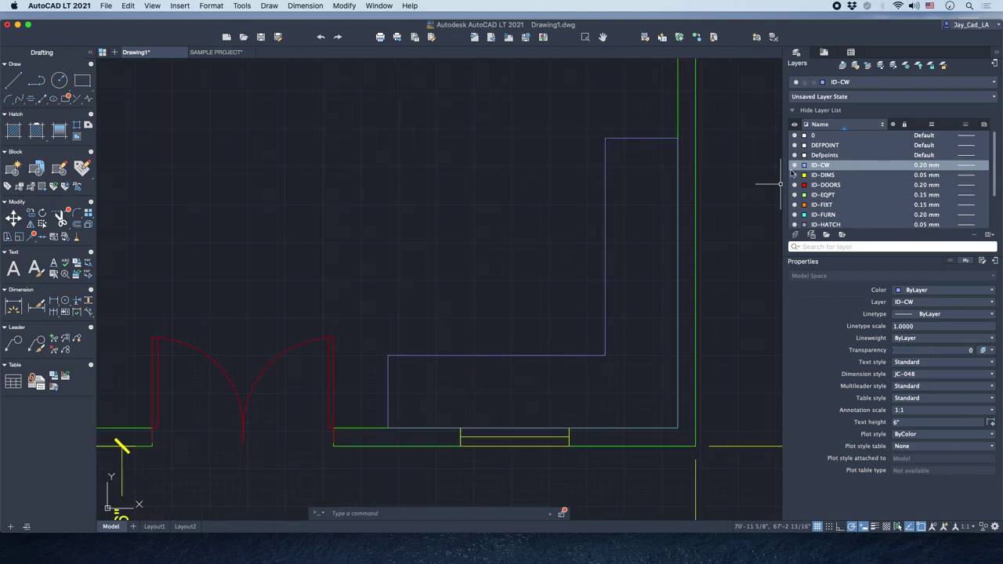
{"action": "left_click", "coordinate": [850, 53]}
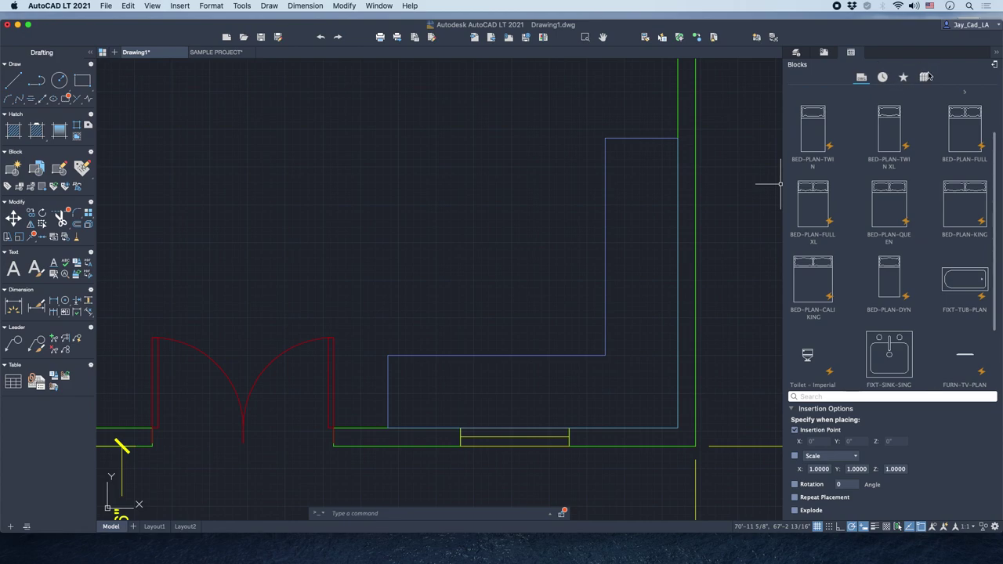
Insert the double sink block from the JC-FIXTURES library.
{"action": "left_click", "coordinate": [925, 77]}
{"action": "left_click", "coordinate": [884, 97]}
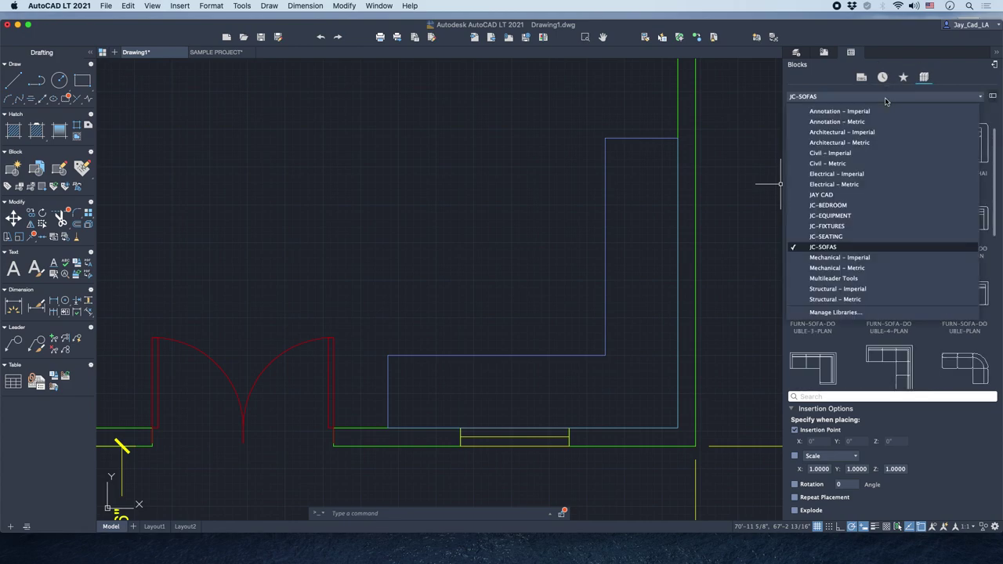
{"action": "left_click", "coordinate": [828, 225]}
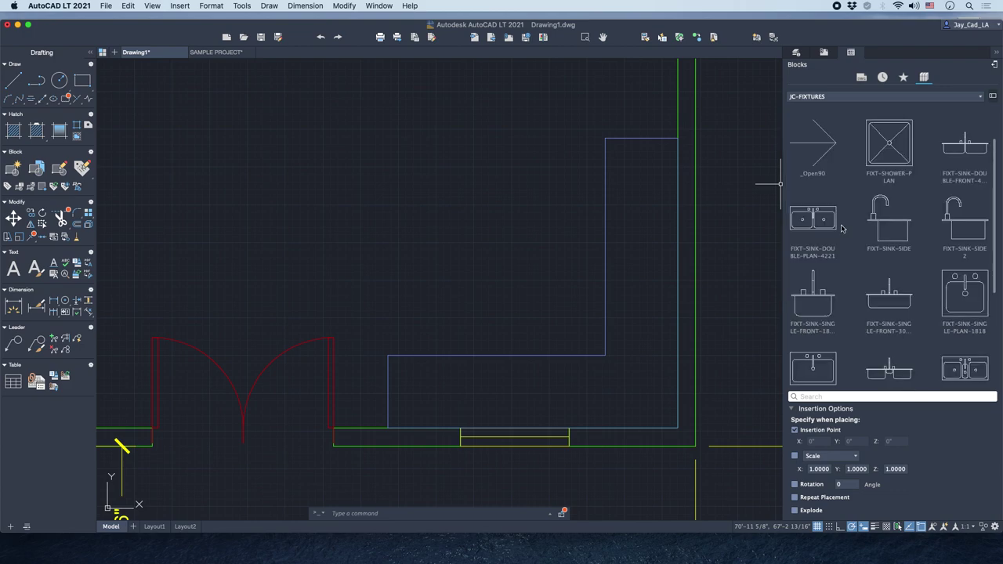
{"action": "right_click", "coordinate": [819, 216]}
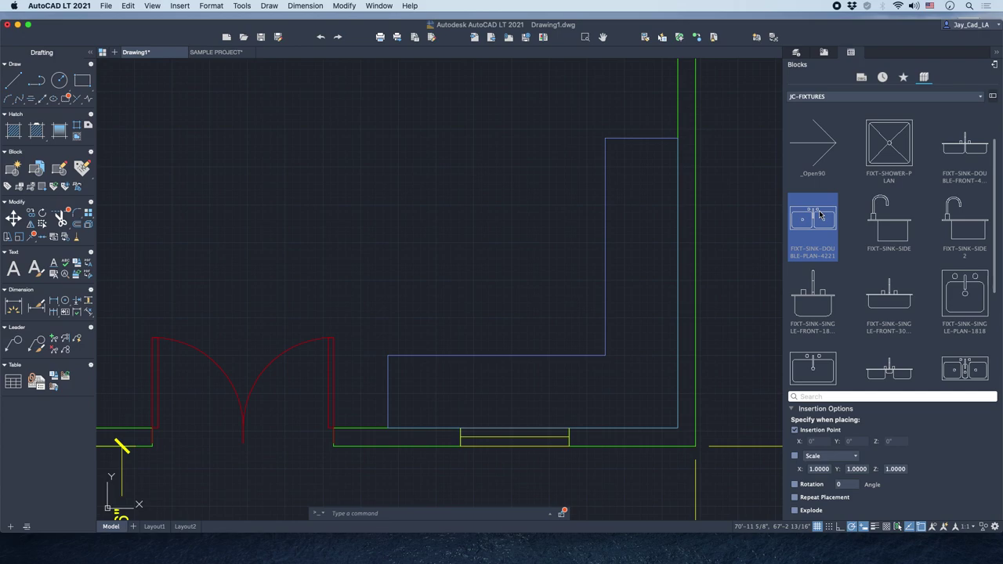
{"action": "left_click", "coordinate": [854, 216]}
Place the sink at the counter edge below the window and rotate it (RO) 180°.
{"action": "scroll", "coordinate": [524, 369], "scroll_direction": "up", "scroll_amount": 2}
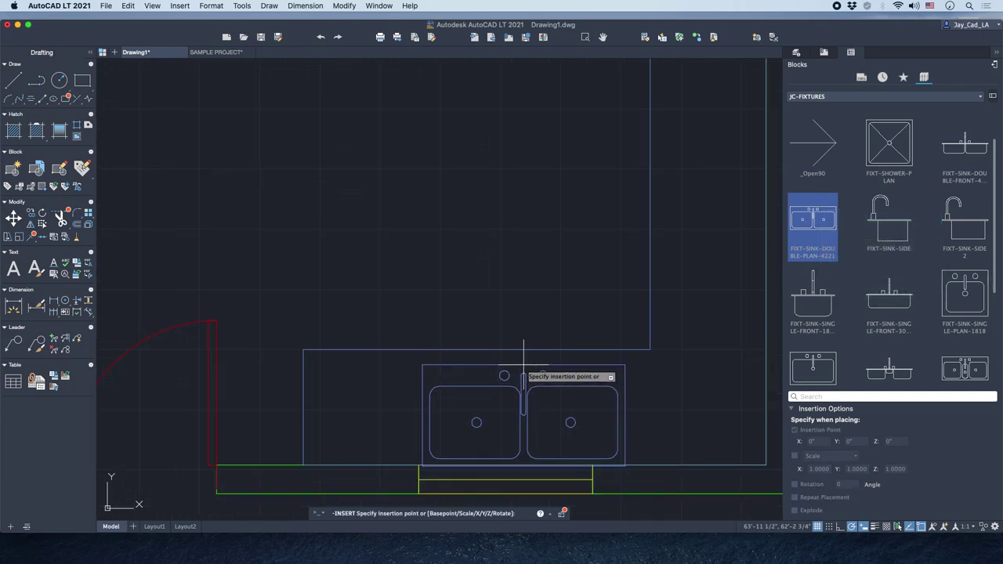
{"action": "middle_click_drag", "start_coordinate": [514, 427], "coordinate": [513, 369]}
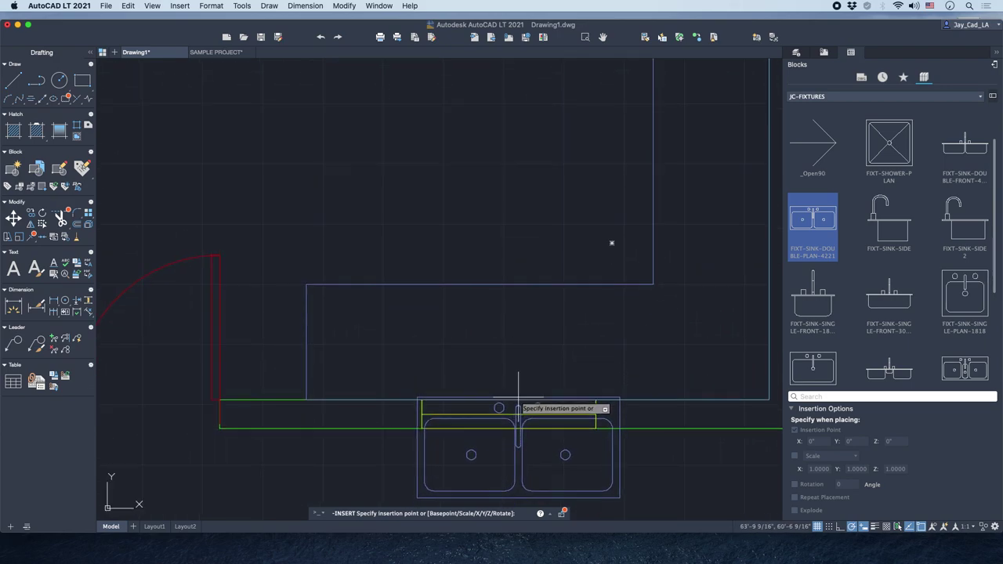
{"action": "left_click", "coordinate": [509, 400]}
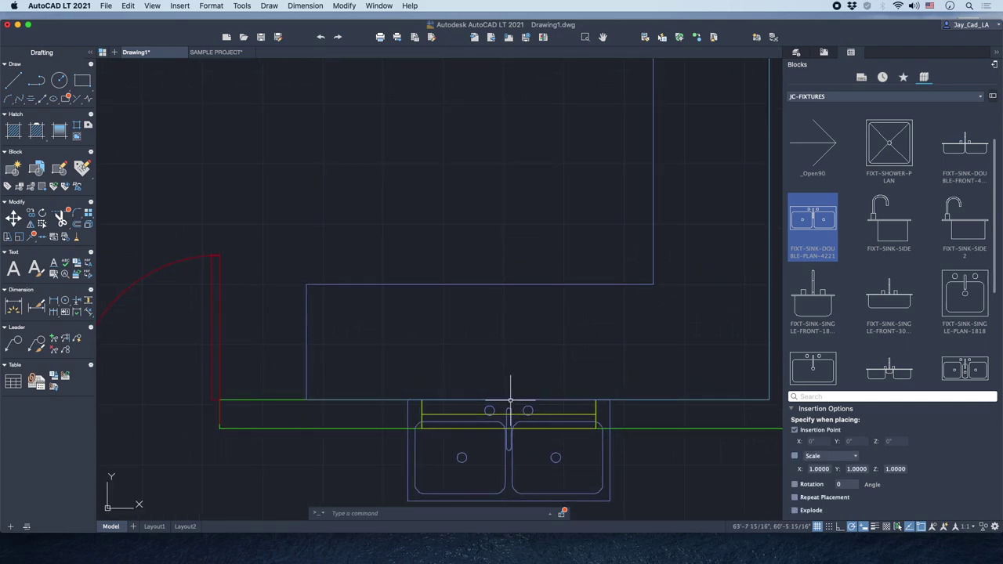
{"action": "left_click", "coordinate": [553, 466]}
{"action": "type", "text": "R"}
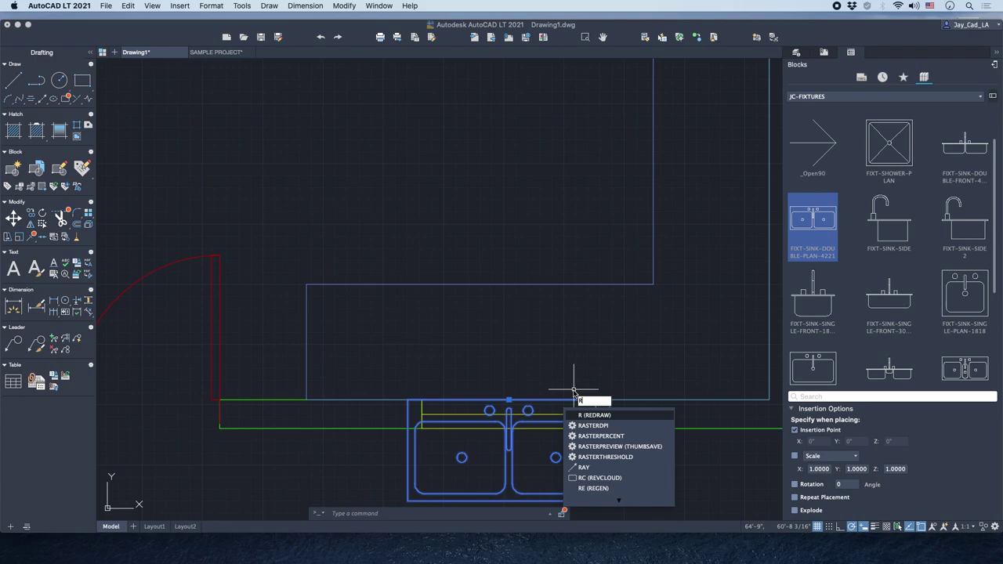
{"action": "type", "text": "O"}
{"action": "key", "text": "Return"}
Move the sink 1 unit from its top-right corner.
{"action": "key", "text": "Escape"}
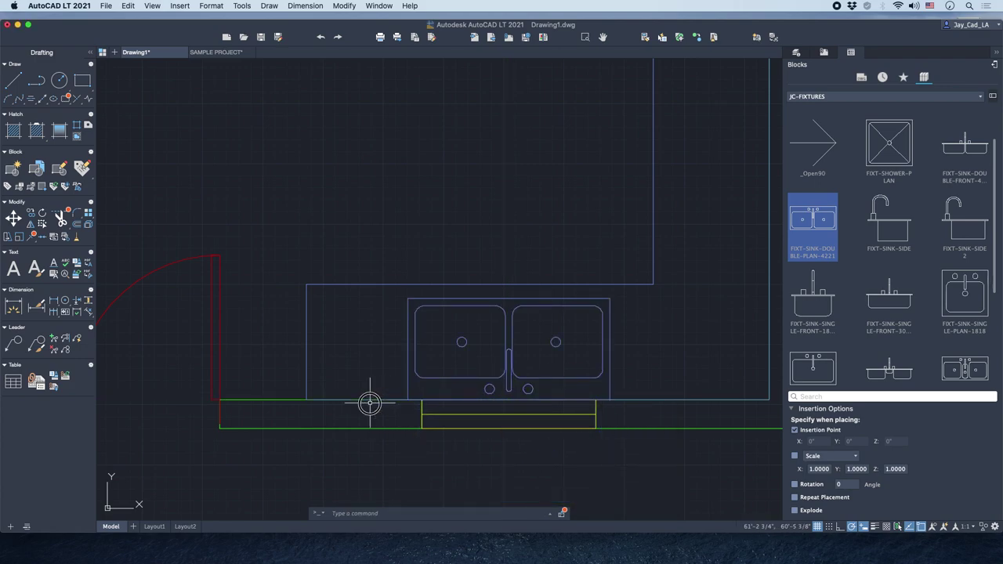
{"action": "left_click", "coordinate": [678, 329]}
{"action": "left_click", "coordinate": [588, 351]}
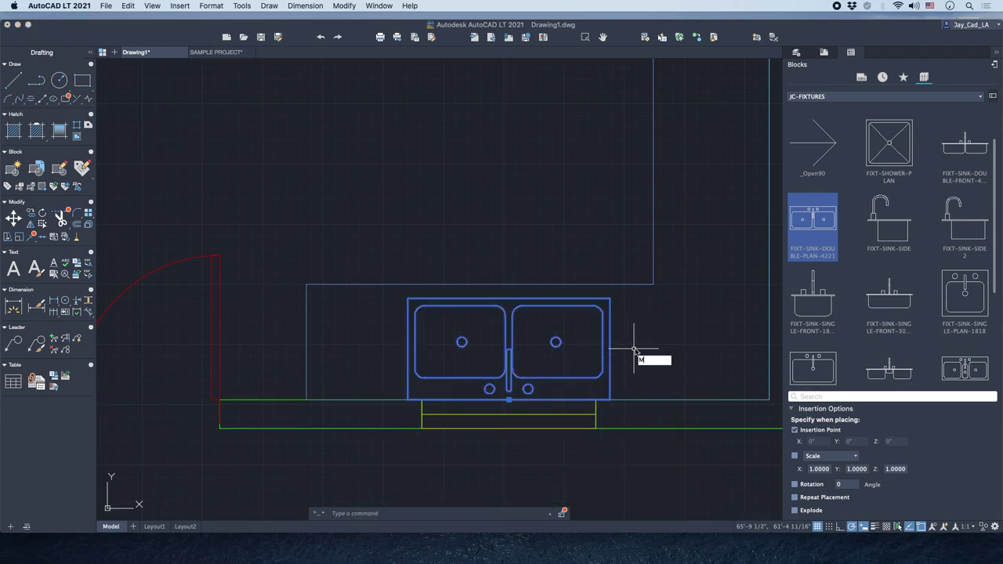
{"action": "type", "text": "M"}
{"action": "key", "text": "Return"}
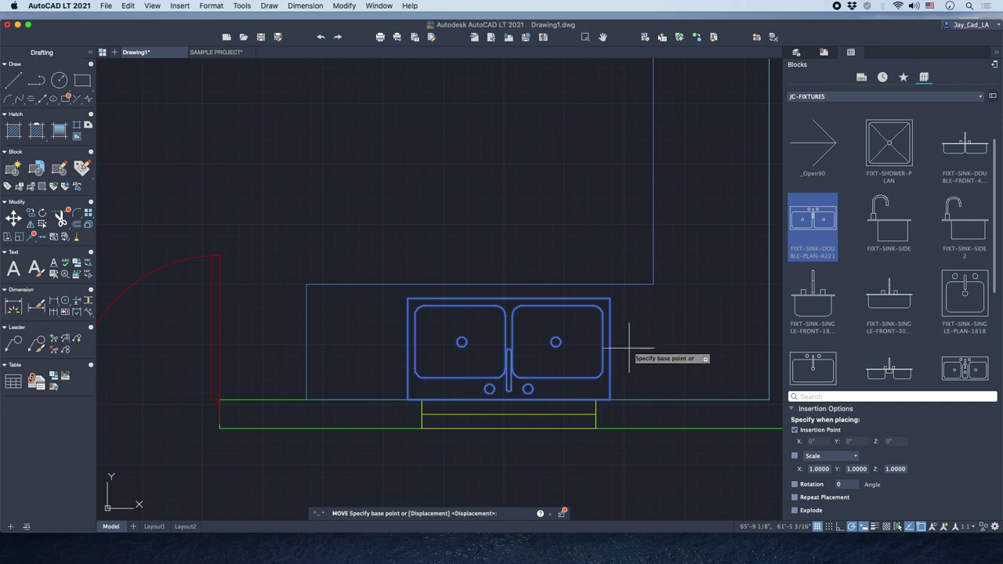
{"action": "left_click", "coordinate": [609, 299]}
{"action": "type", "text": "1"}
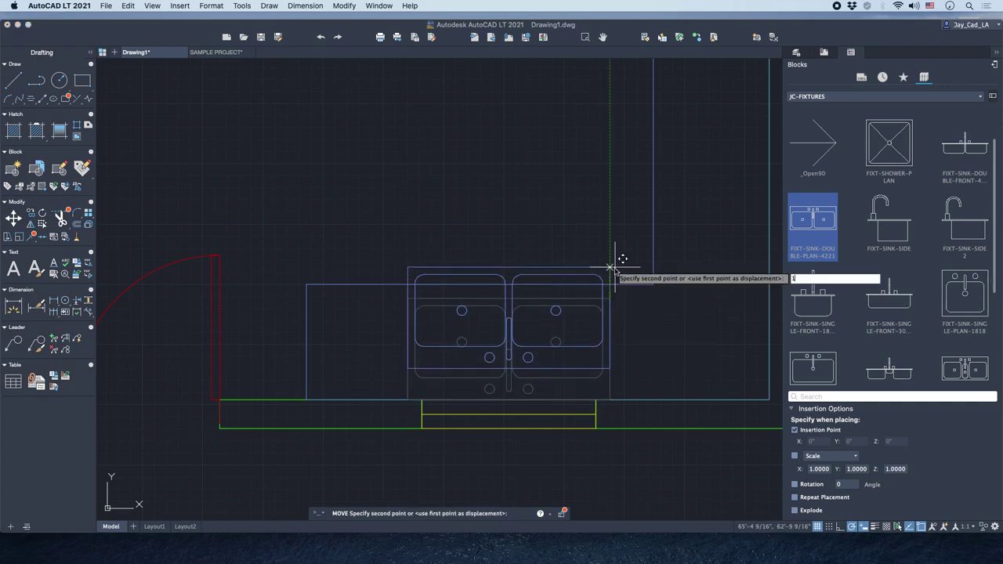
{"action": "key", "text": "Return"}
Move the sink another 1 unit, then window-select it again.
{"action": "left_click", "coordinate": [644, 317]}
{"action": "left_click", "coordinate": [604, 335]}
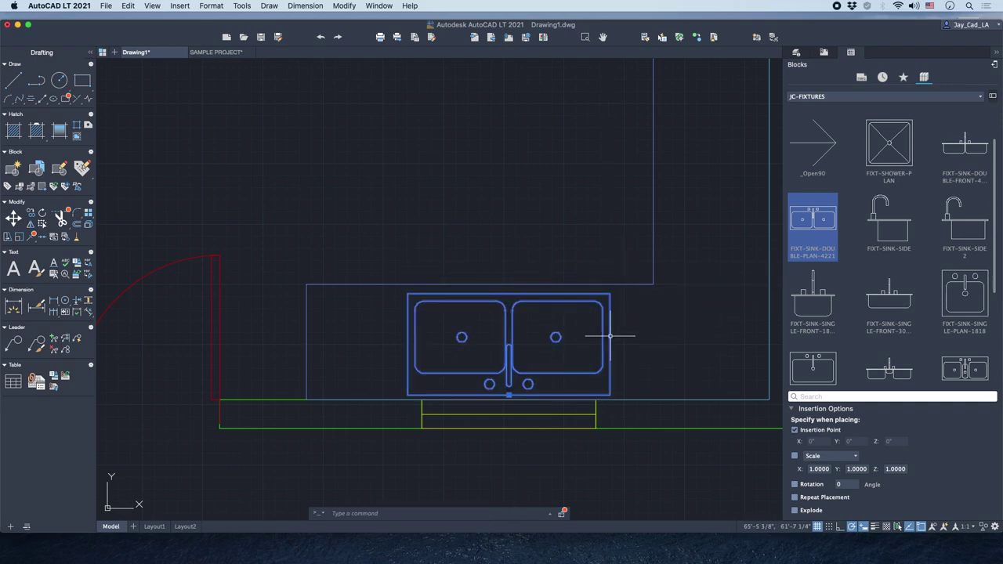
{"action": "scroll", "coordinate": [635, 337], "scroll_direction": "up", "scroll_amount": 3}
{"action": "key", "text": "Return"}
{"action": "left_click", "coordinate": [634, 336]}
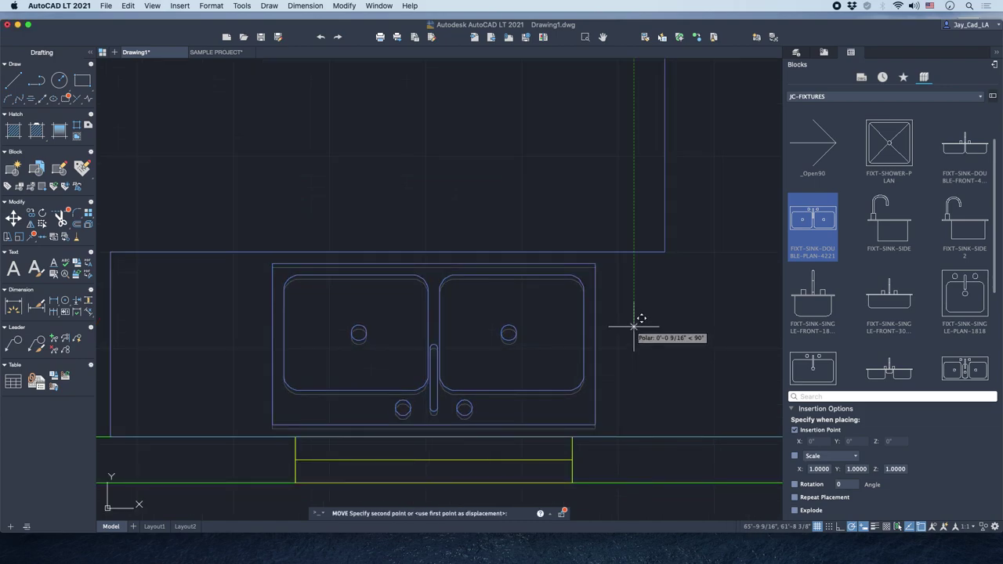
{"action": "type", "text": "1.5"}
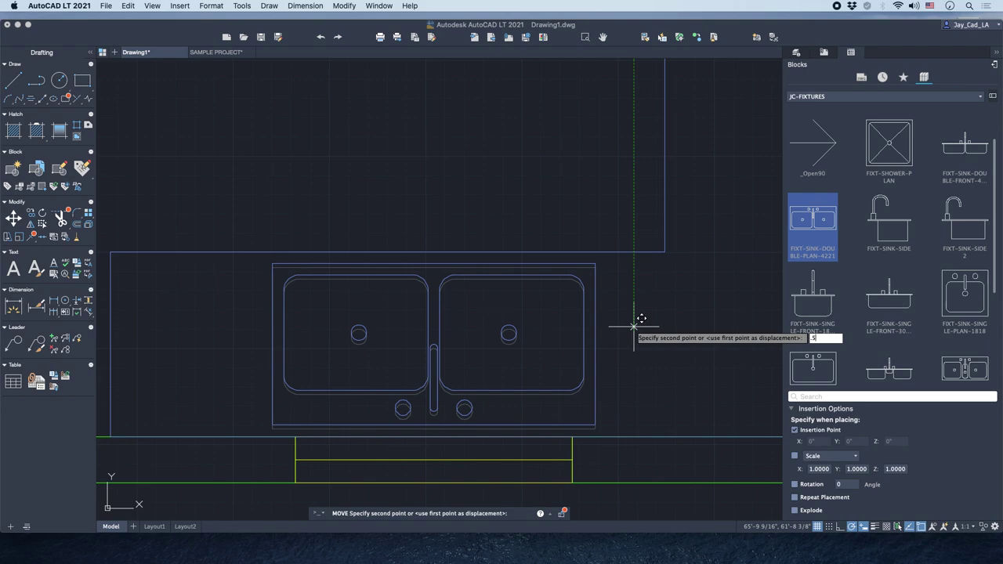
{"action": "key", "text": "Return"}
{"action": "scroll", "coordinate": [639, 327], "scroll_direction": "down", "scroll_amount": 5}
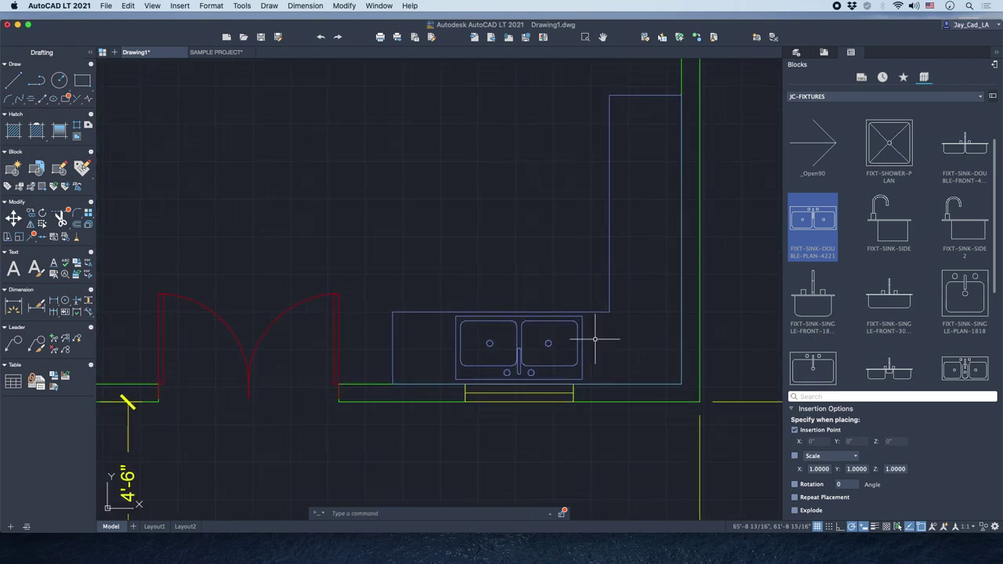
{"action": "left_click", "coordinate": [599, 323]}
{"action": "left_click", "coordinate": [565, 348]}
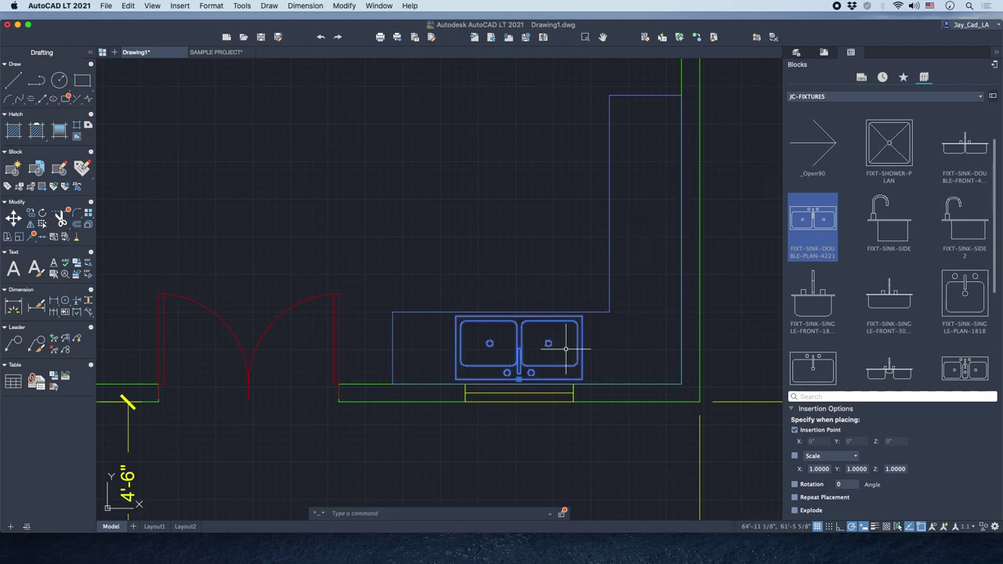
Assign the double sink to the ID-FIXT layer.
{"action": "left_click", "coordinate": [796, 55]}
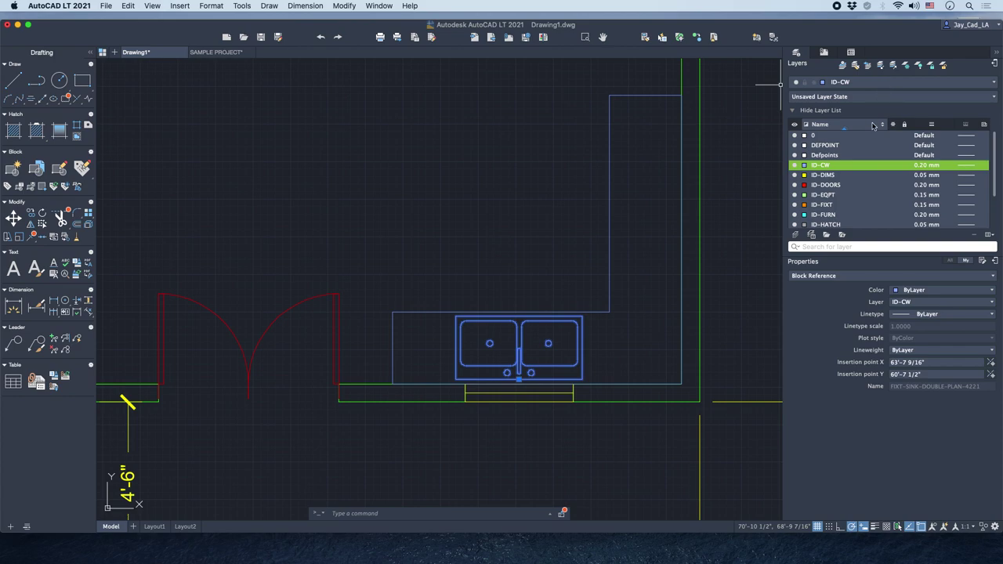
{"action": "left_click", "coordinate": [947, 303]}
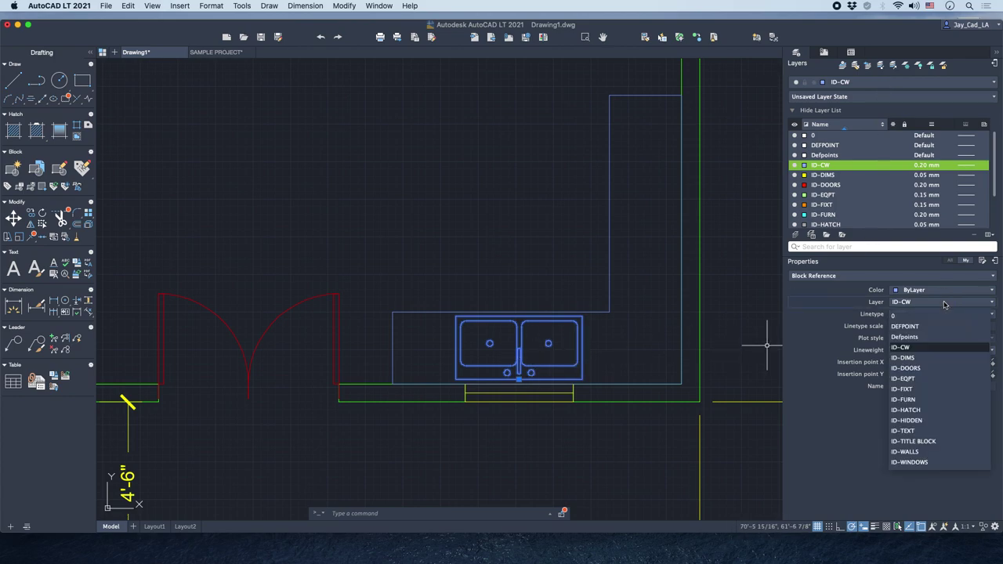
{"action": "left_click", "coordinate": [913, 389]}
{"action": "key", "text": "Escape"}
{"action": "middle_click_drag", "start_coordinate": [523, 222], "coordinate": [522, 259]}
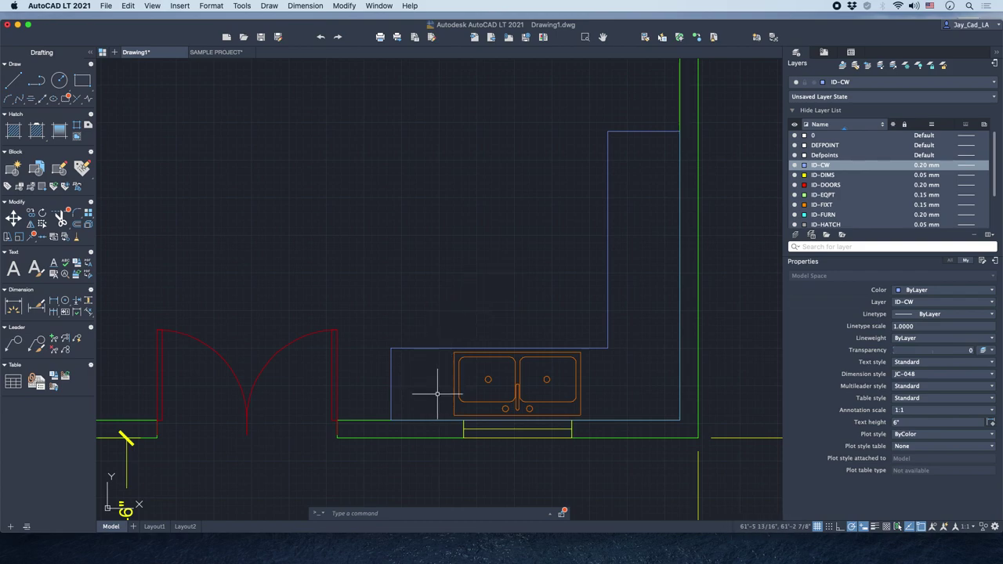
Make ID-EQPT the current layer and reopen the block library list.
{"action": "left_click", "coordinate": [875, 88]}
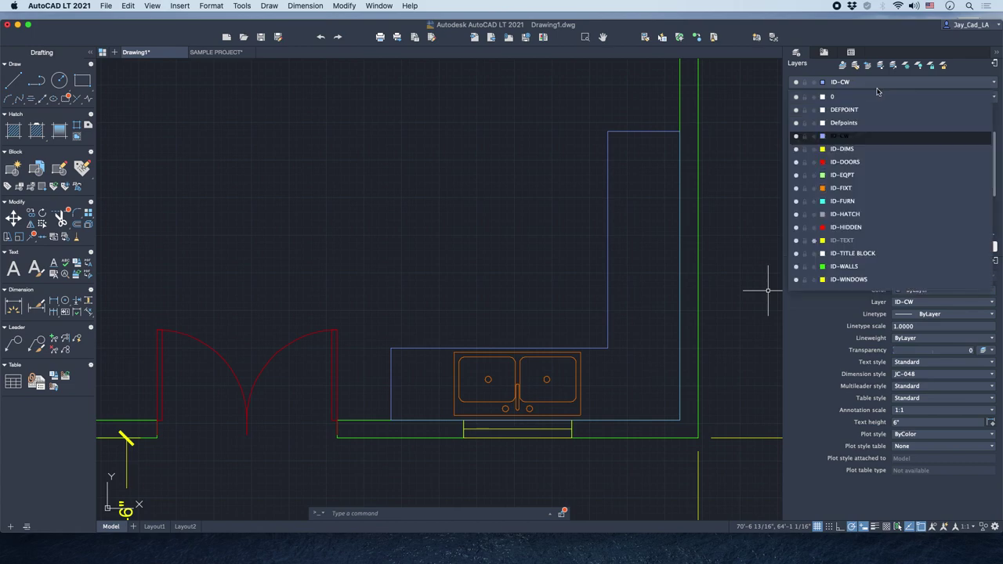
{"action": "left_click", "coordinate": [849, 177]}
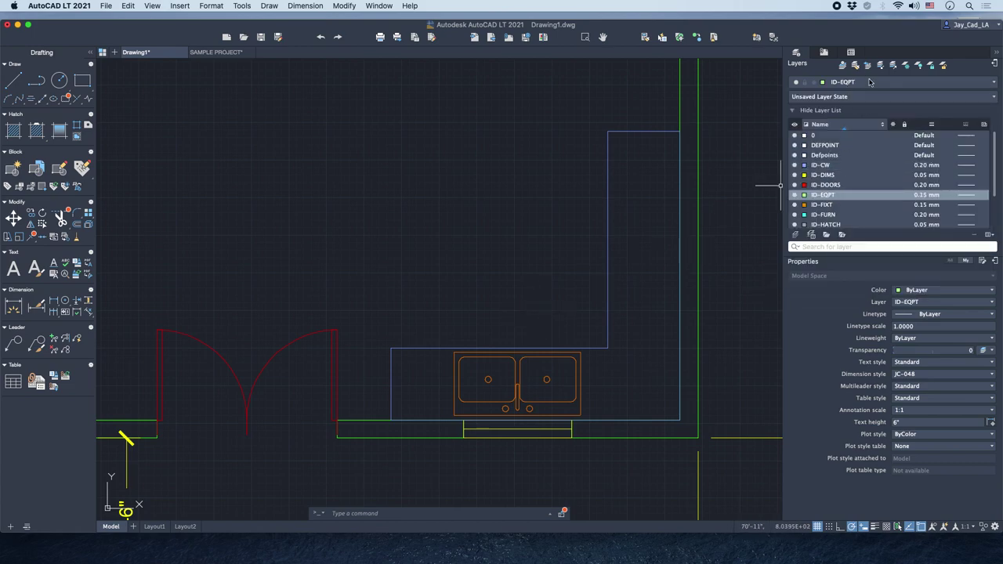
{"action": "left_click", "coordinate": [851, 53]}
{"action": "left_click", "coordinate": [834, 97]}
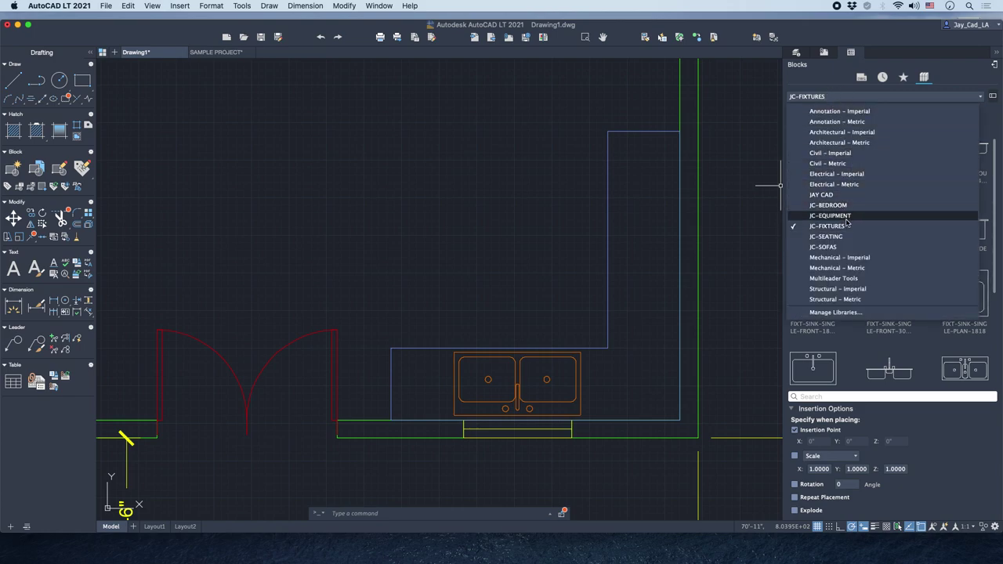
Insert EQPT-DISHWASHER-PLAN-2424 from JC-EQUIPMENT above the sink and select it.
{"action": "left_click", "coordinate": [830, 215]}
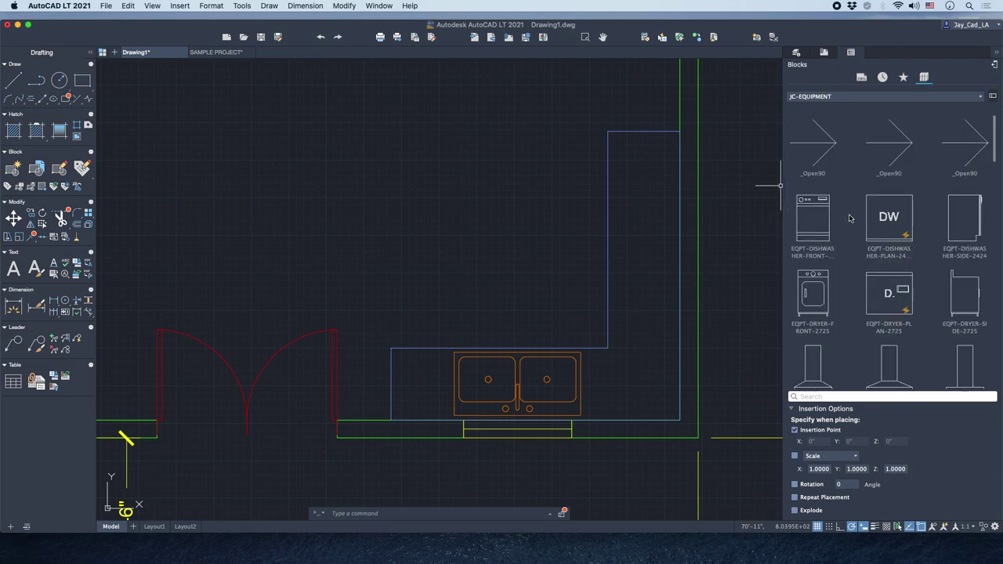
{"action": "left_click", "coordinate": [906, 215]}
{"action": "right_click", "coordinate": [889, 221]}
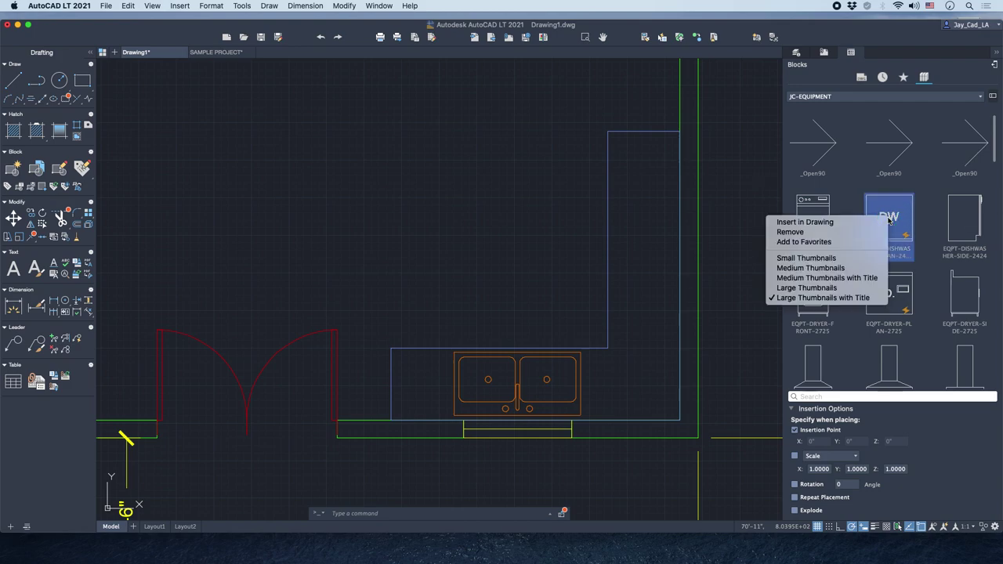
{"action": "left_click", "coordinate": [862, 222]}
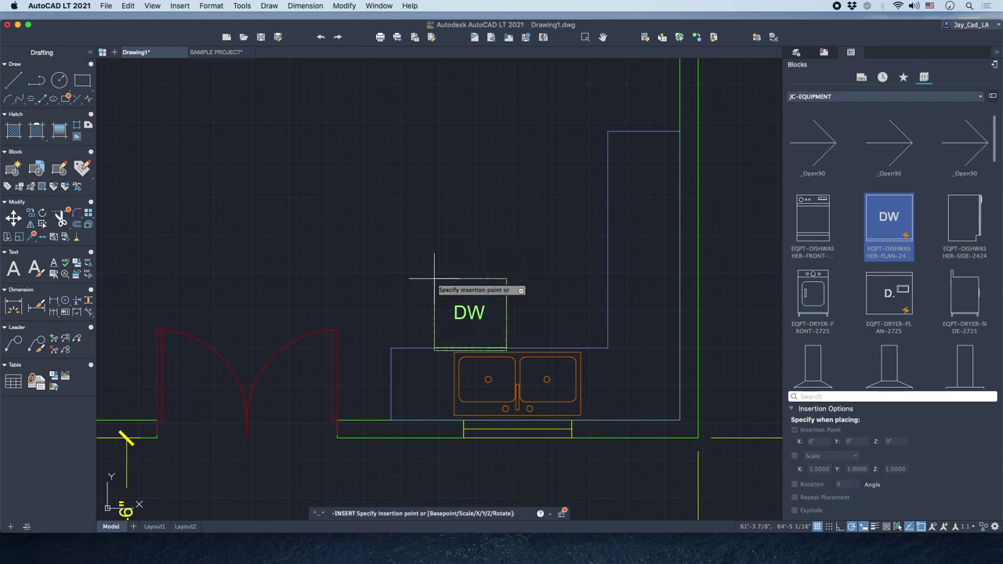
{"action": "left_click", "coordinate": [372, 264]}
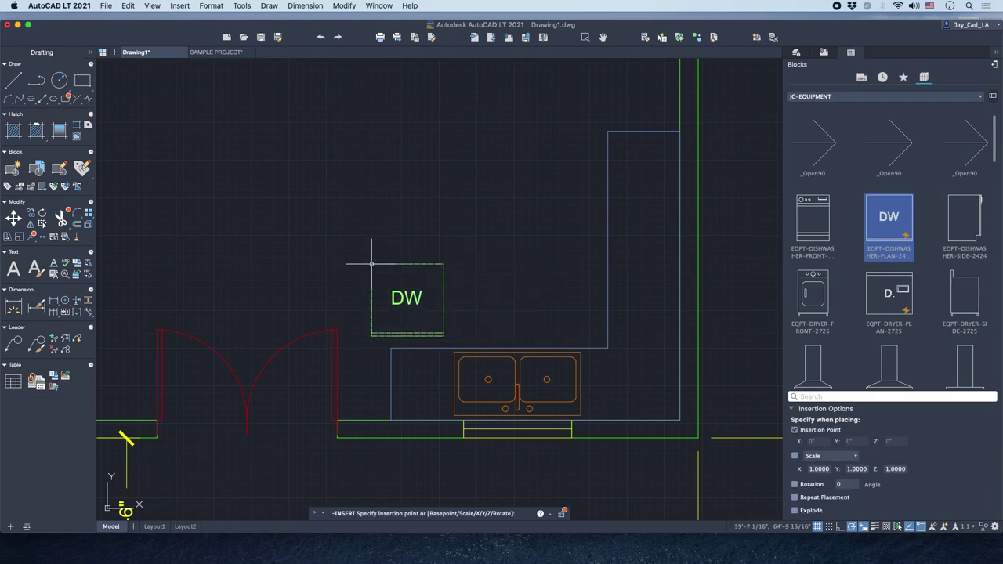
{"action": "left_click", "coordinate": [436, 246]}
{"action": "left_click", "coordinate": [395, 276]}
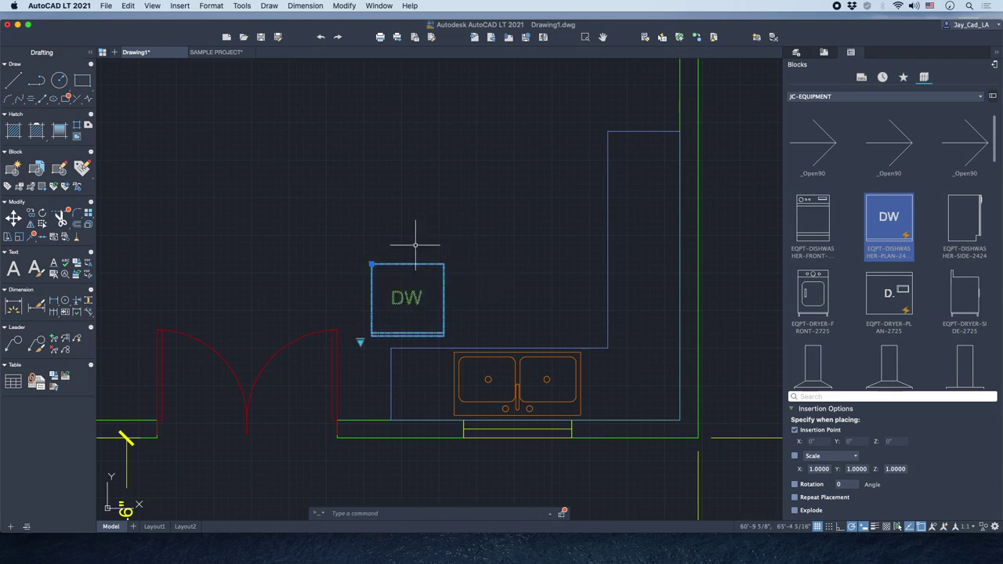
{"action": "scroll", "coordinate": [415, 245], "scroll_direction": "up", "scroll_amount": 3}
Rotate the dishwasher 180° and select it.
{"action": "type", "text": "ro"}
{"action": "key", "text": "Return"}
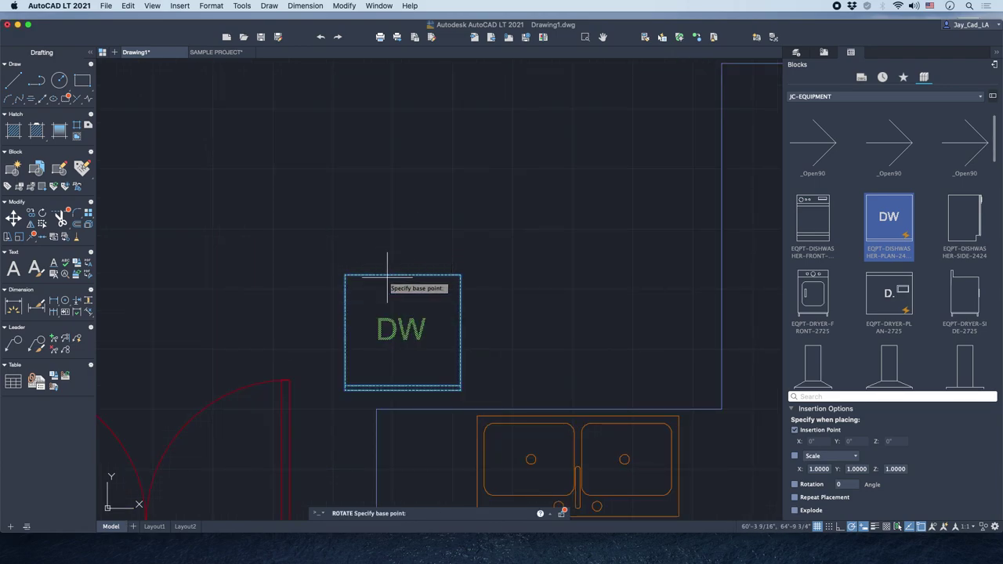
{"action": "left_click", "coordinate": [403, 274]}
{"action": "left_click", "coordinate": [329, 277]}
{"action": "left_click", "coordinate": [485, 242]}
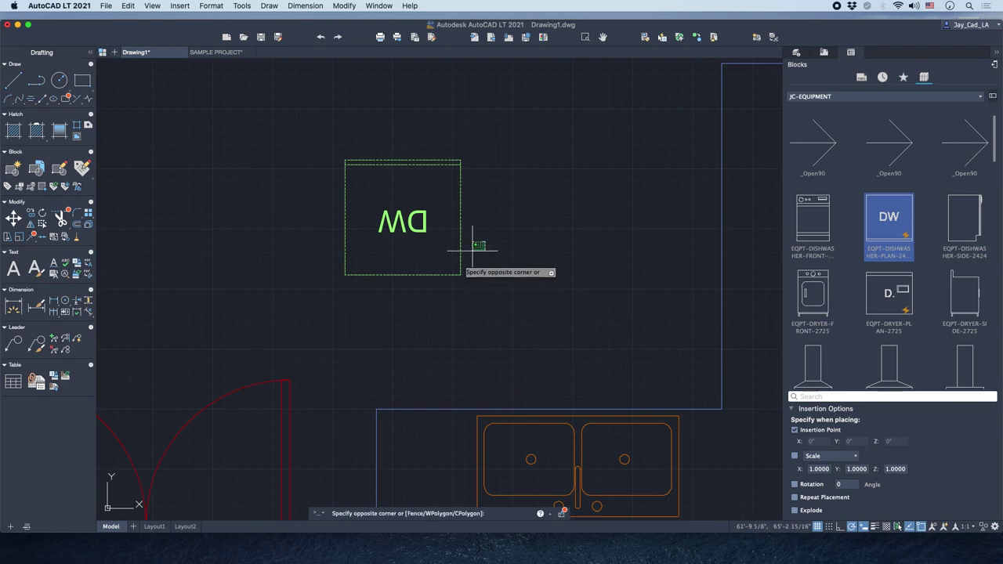
{"action": "left_click", "coordinate": [473, 247]}
Move the dishwasher from its lower-right corner to just left of the sink.
{"action": "middle_click_drag", "start_coordinate": [441, 284], "coordinate": [474, 246]}
{"action": "right_click", "coordinate": [470, 248]}
{"action": "left_click", "coordinate": [501, 290]}
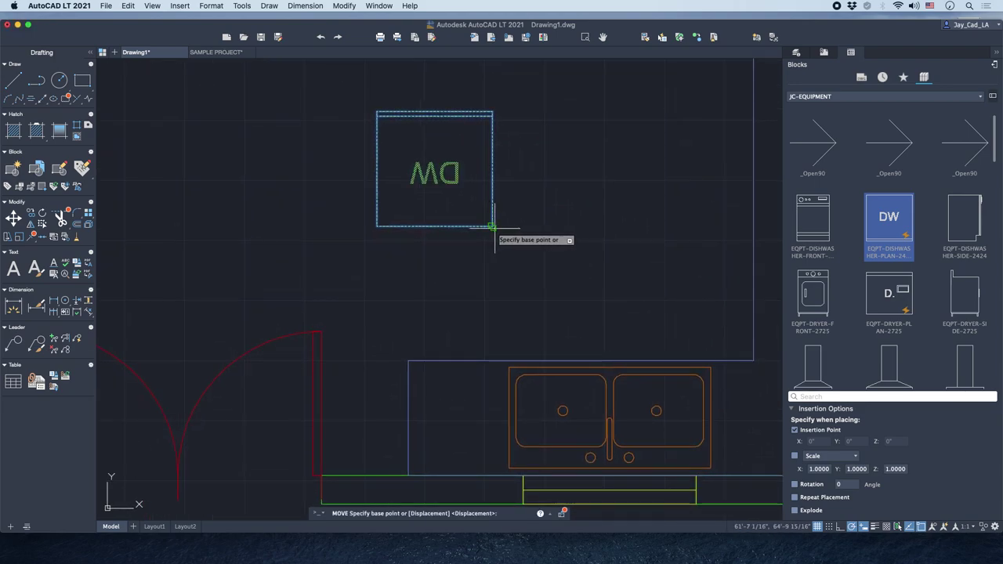
{"action": "left_click", "coordinate": [492, 227]}
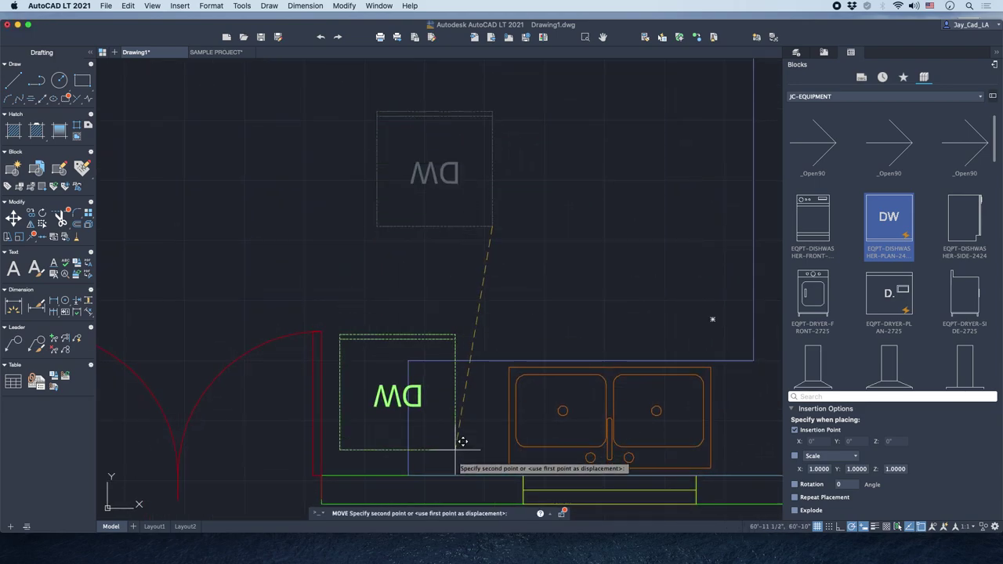
{"action": "left_click", "coordinate": [508, 475]}
Stretch the counter outline's left edge 8 to the left.
{"action": "scroll", "coordinate": [427, 405], "scroll_direction": "down", "scroll_amount": 1}
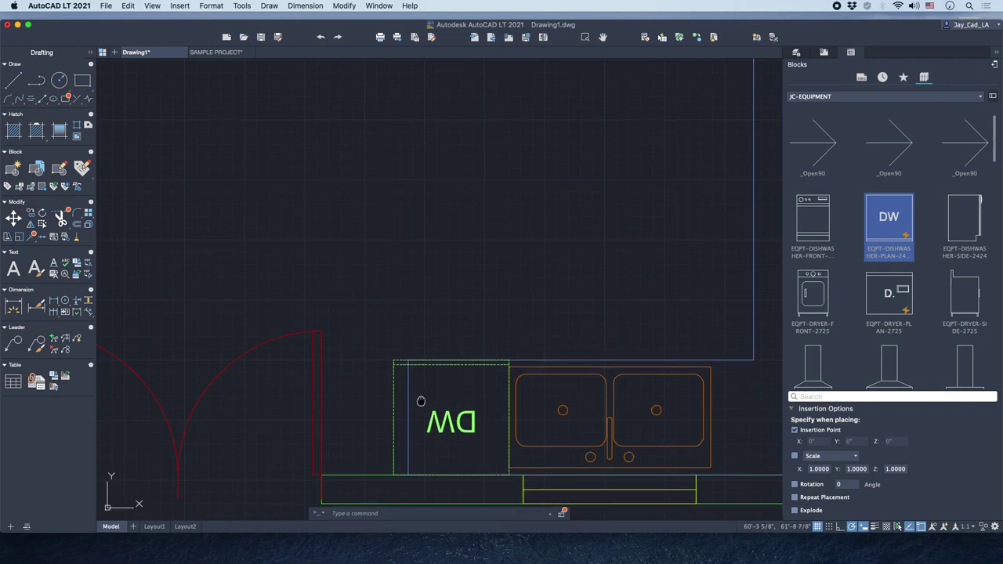
{"action": "scroll", "coordinate": [506, 403], "scroll_direction": "left", "scroll_amount": 2}
{"action": "scroll", "coordinate": [394, 336], "scroll_direction": "right", "scroll_amount": 2}
{"action": "left_click", "coordinate": [413, 374]}
{"action": "left_click", "coordinate": [399, 390]}
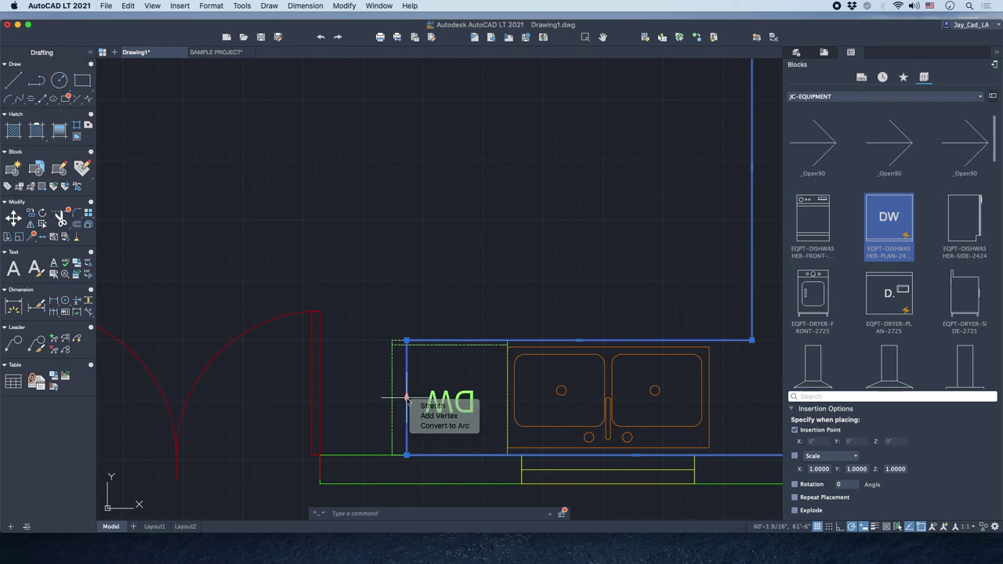
{"action": "left_click", "coordinate": [406, 398]}
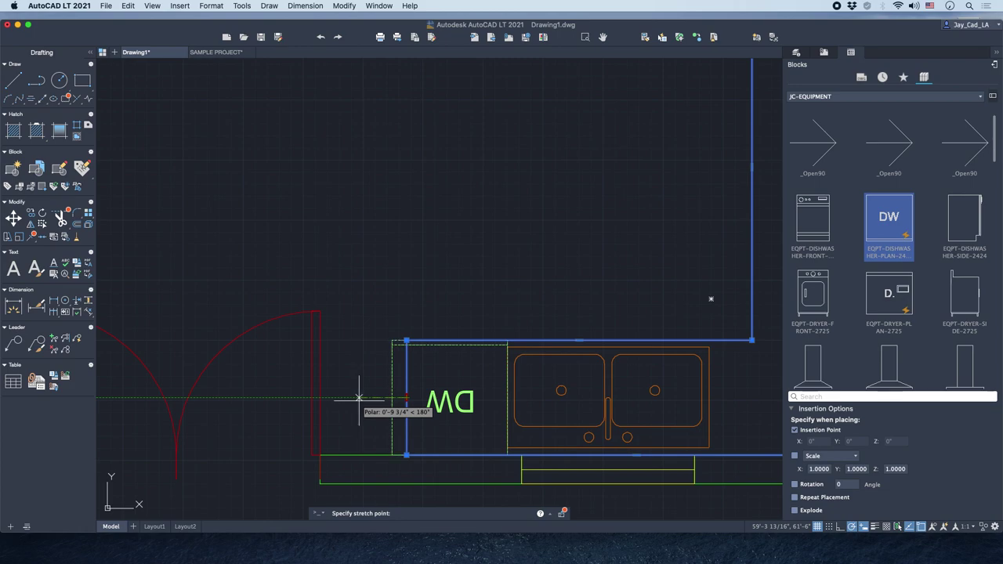
{"action": "type", "text": "8"}
{"action": "key", "text": "Return"}
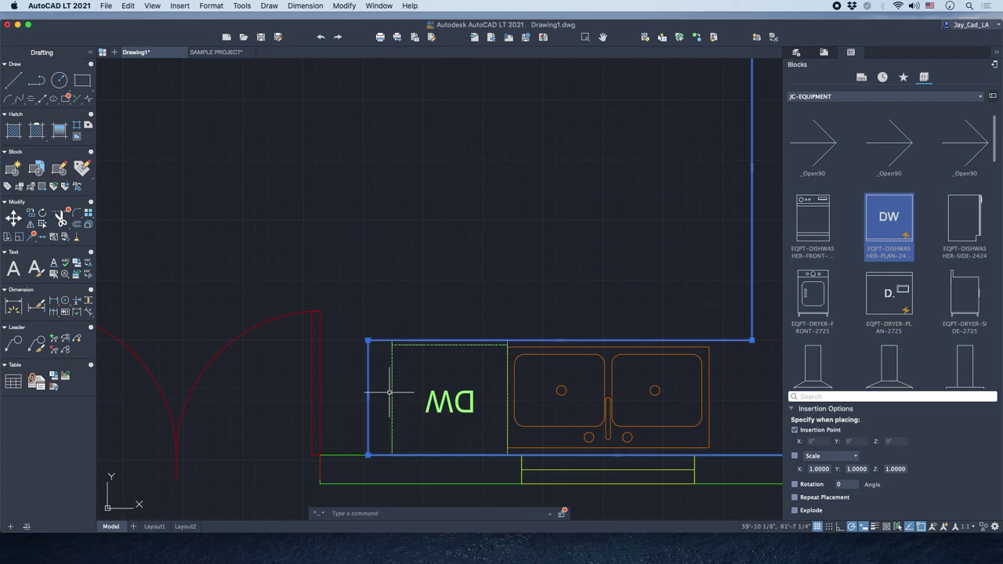
{"action": "key", "text": "Escape"}
Move the dishwasher 4 to the left.
{"action": "left_click", "coordinate": [388, 386]}
{"action": "type", "text": "M"}
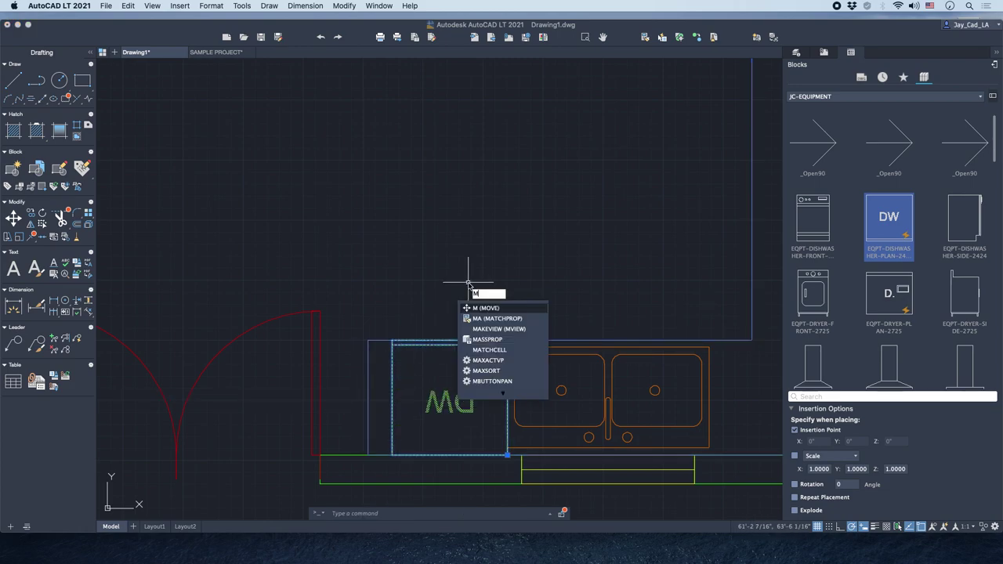
{"action": "key", "text": "Return"}
{"action": "left_click", "coordinate": [476, 281]}
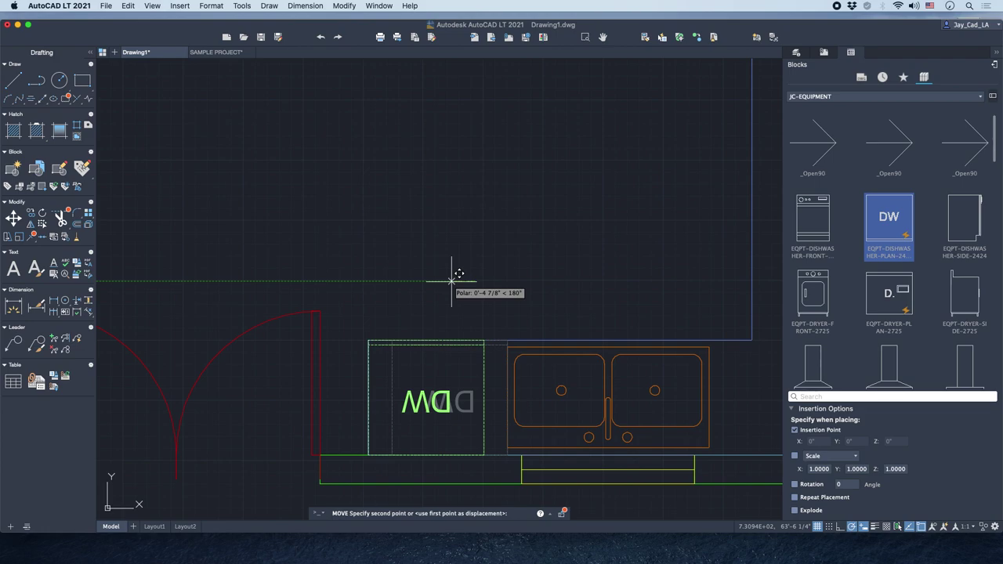
{"action": "type", "text": "4"}
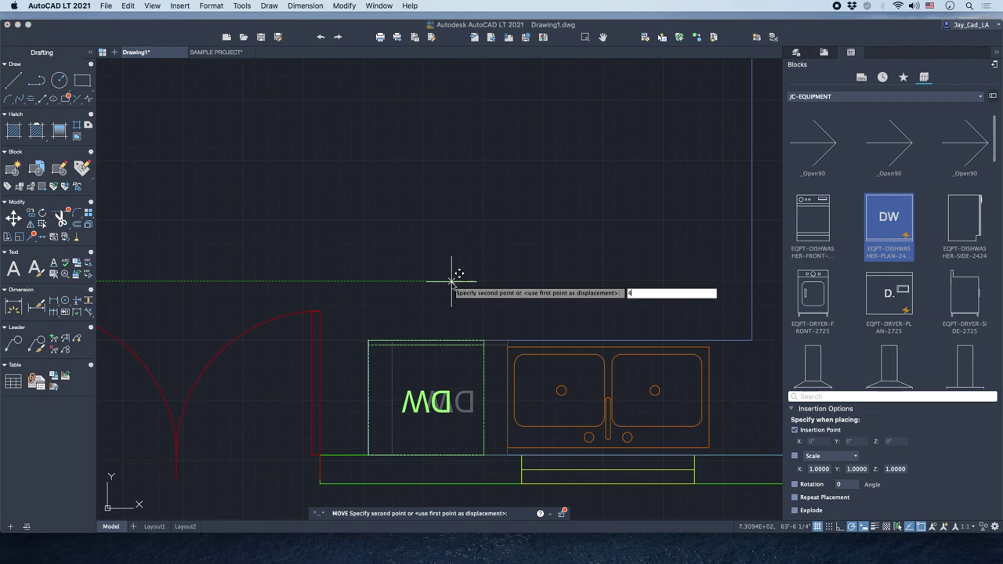
{"action": "key", "text": "Return"}
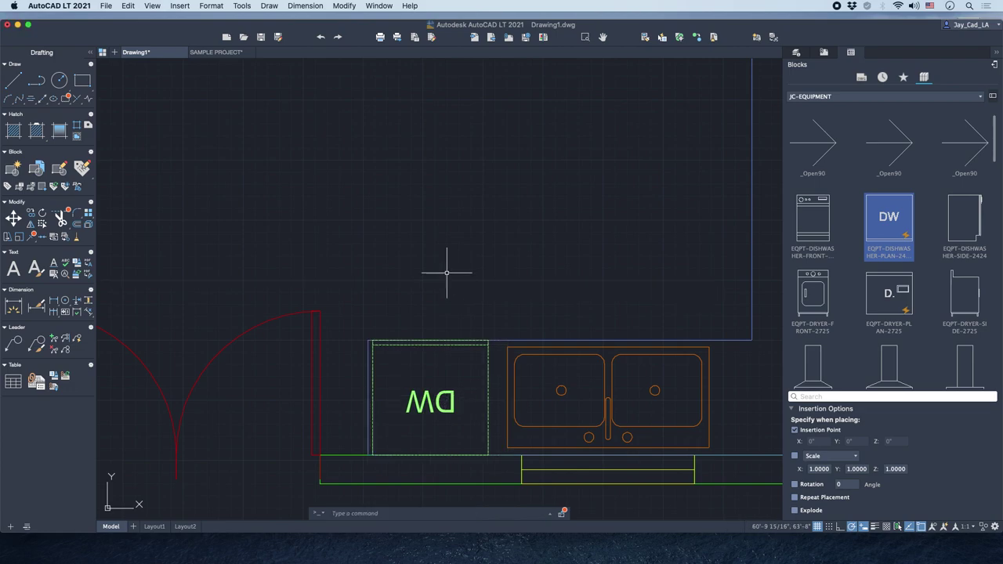
Start drawing a new line (L) beside the L-shaped countertop.
{"action": "scroll", "coordinate": [447, 275], "scroll_direction": "down", "scroll_amount": 4}
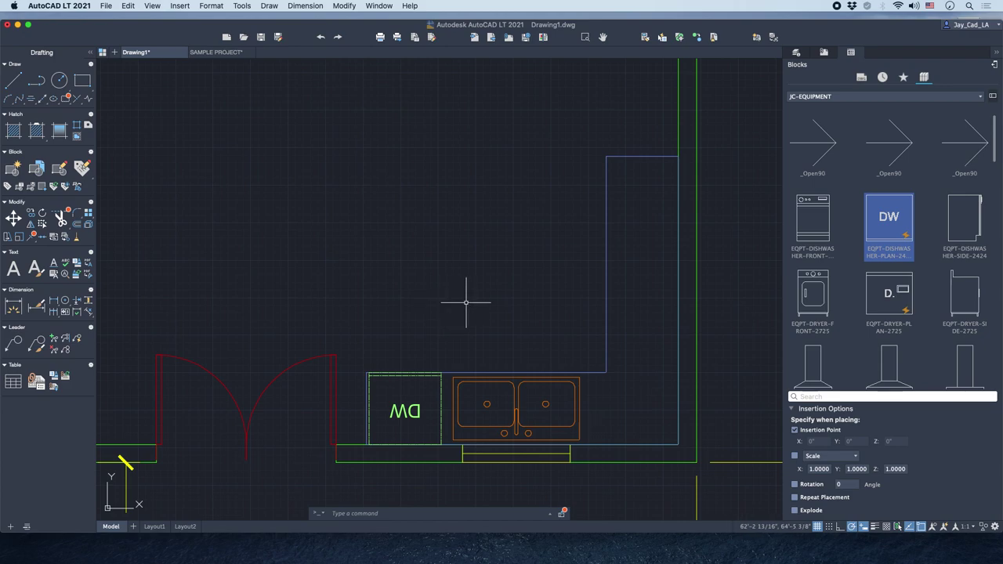
{"action": "middle_click_drag", "start_coordinate": [506, 305], "coordinate": [487, 324]}
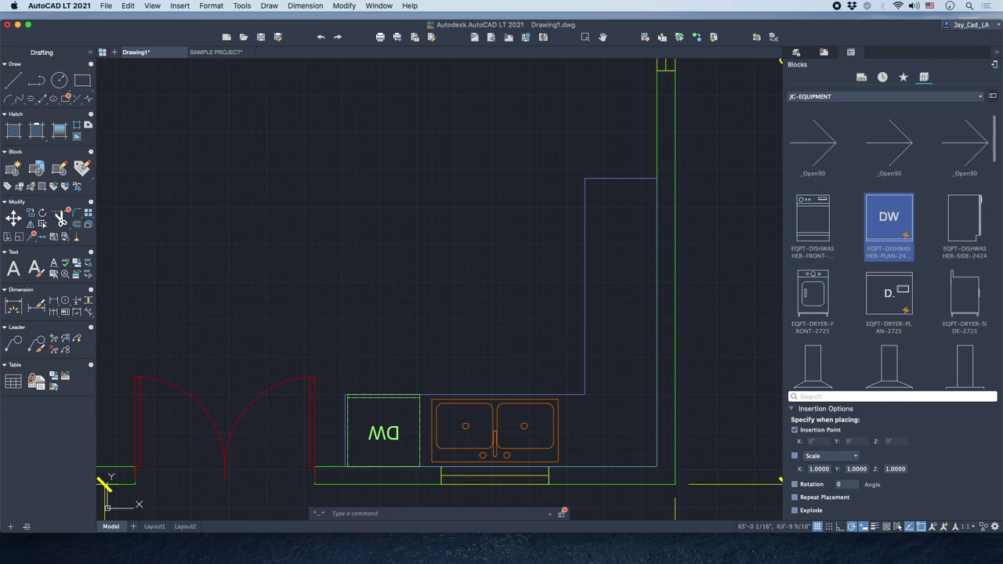
{"action": "middle_click_drag", "start_coordinate": [544, 347], "coordinate": [521, 358]}
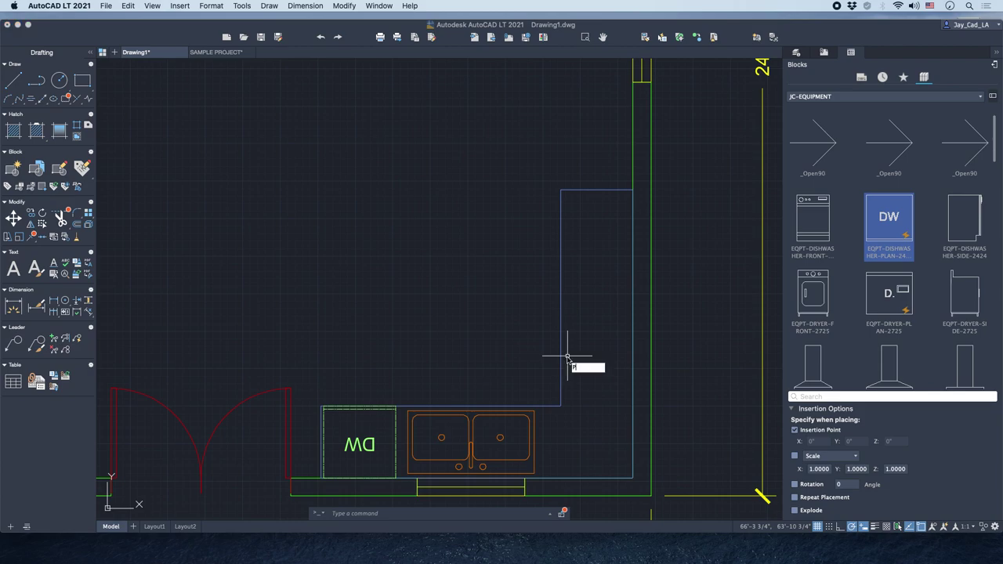
{"action": "type", "text": "l"}
{"action": "key", "text": "Return"}
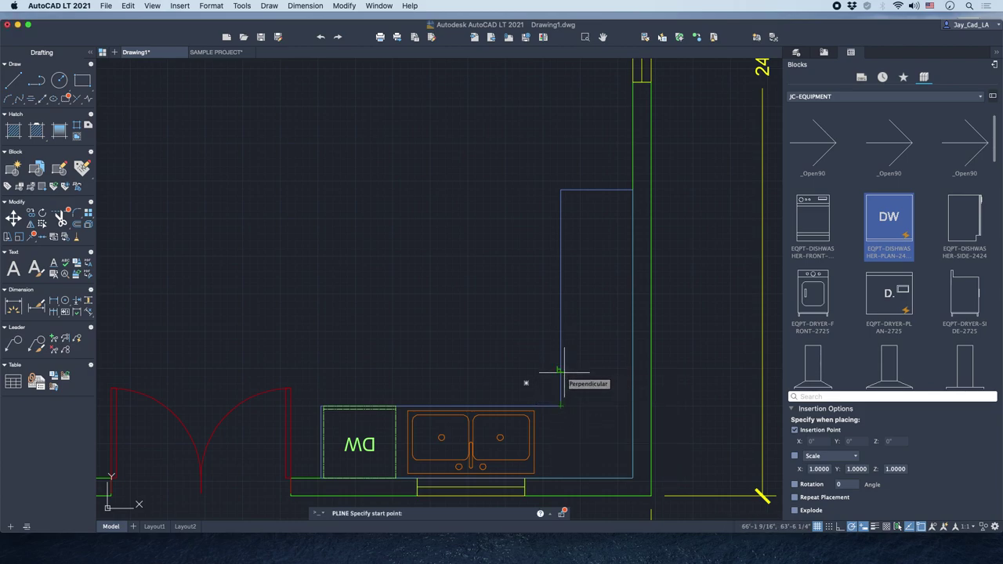
Draw a line across the counter's upper leg, starting 24 from the corner to the right wall.
{"action": "scroll", "coordinate": [563, 380], "scroll_direction": "up", "scroll_amount": 3}
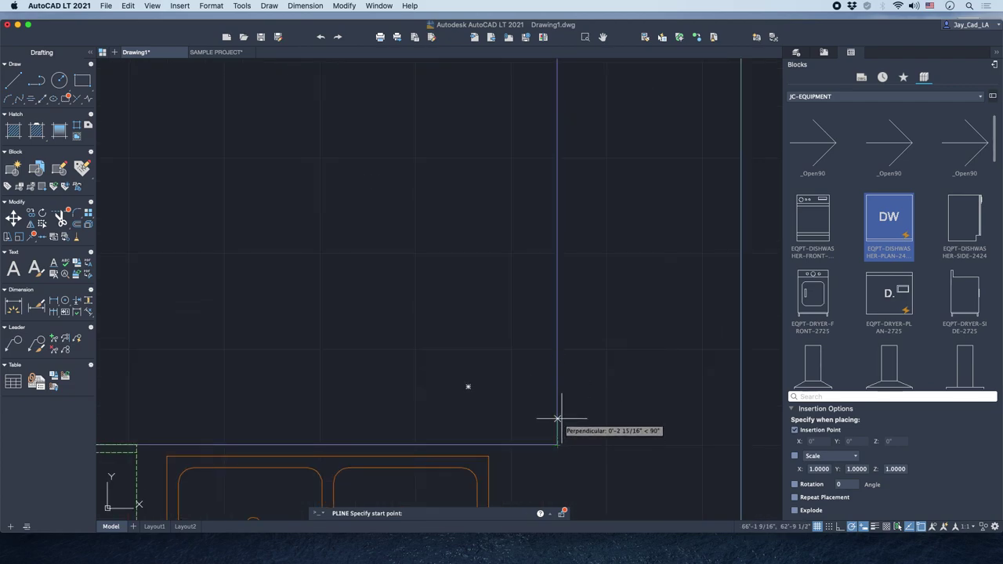
{"action": "type", "text": "24"}
{"action": "key", "text": "Return"}
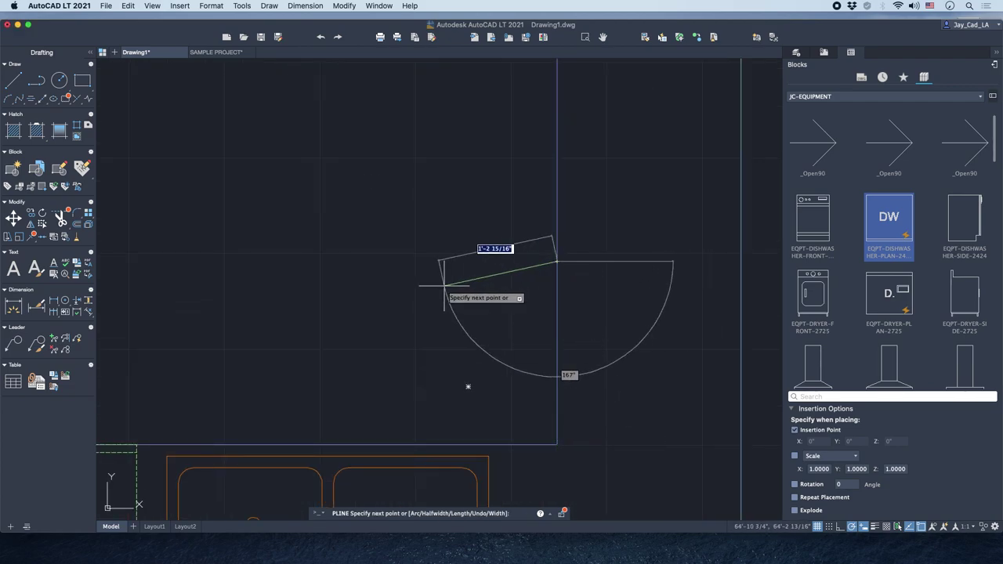
{"action": "left_click", "coordinate": [740, 260]}
{"action": "key", "text": "Return"}
Stretch the countertop outline's top edge down to the new cross line.
{"action": "scroll", "coordinate": [674, 242], "scroll_direction": "down", "scroll_amount": 4}
{"action": "middle_click_drag", "start_coordinate": [673, 241], "coordinate": [555, 340]}
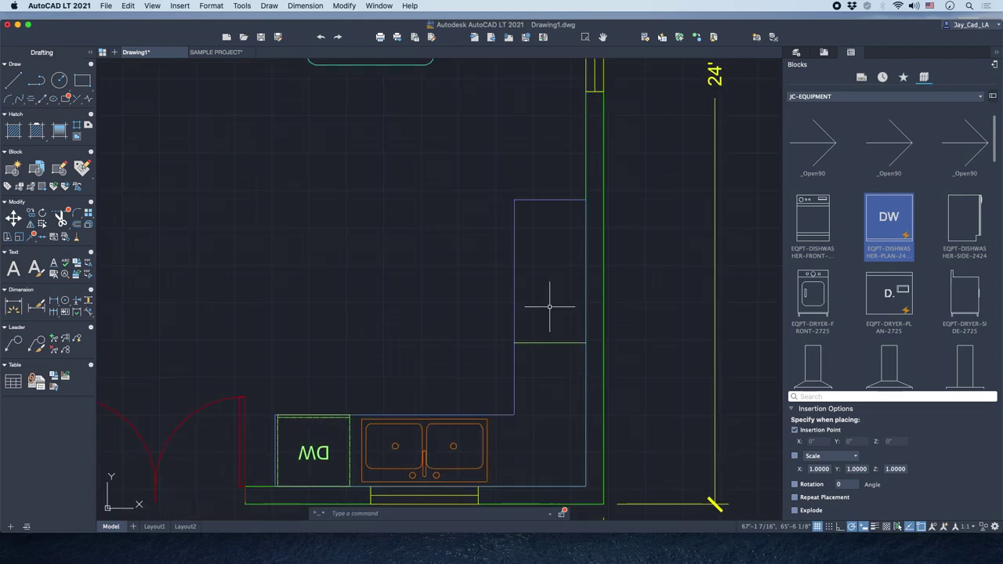
{"action": "left_click", "coordinate": [544, 201]}
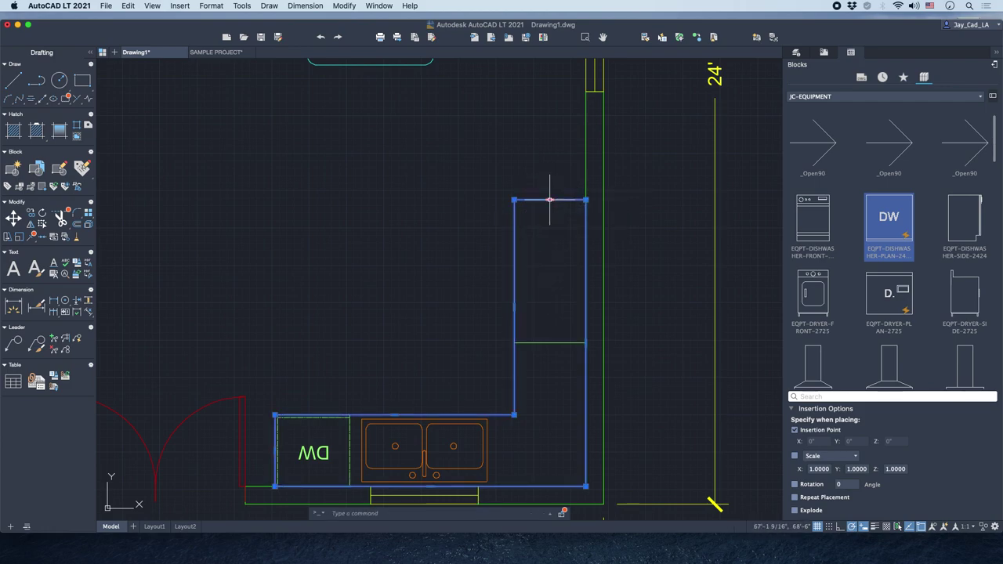
{"action": "left_click", "coordinate": [550, 201]}
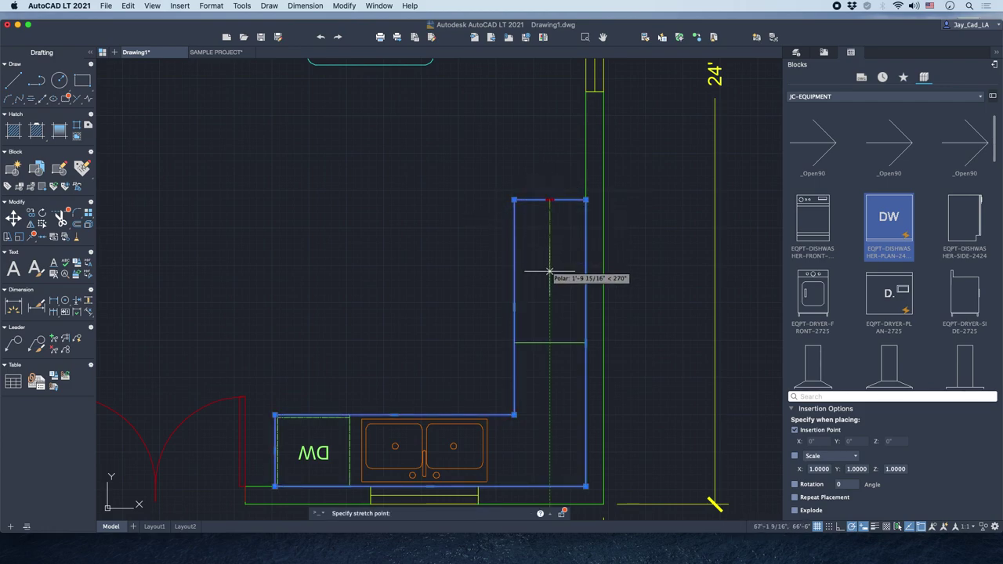
{"action": "left_click", "coordinate": [542, 342]}
{"action": "key", "text": "Escape"}
{"action": "scroll", "coordinate": [526, 337], "scroll_direction": "up", "scroll_amount": 3}
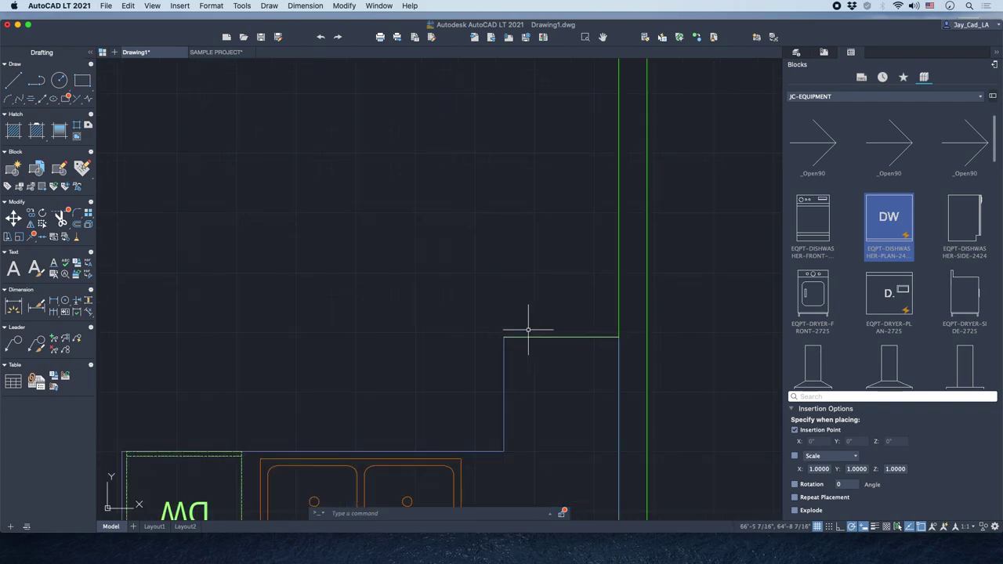
Insert the EQPT-RANGE-PLAN-3026 block from the Blocks palette into the plan.
{"action": "scroll", "coordinate": [522, 282], "scroll_direction": "down", "scroll_amount": 3}
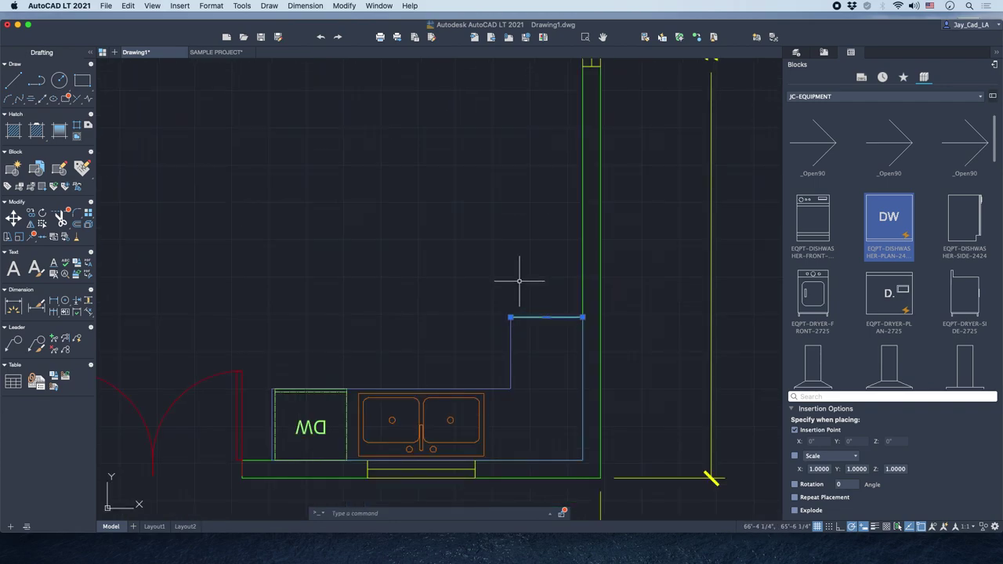
{"action": "scroll", "coordinate": [510, 280], "scroll_direction": "up", "scroll_amount": 1}
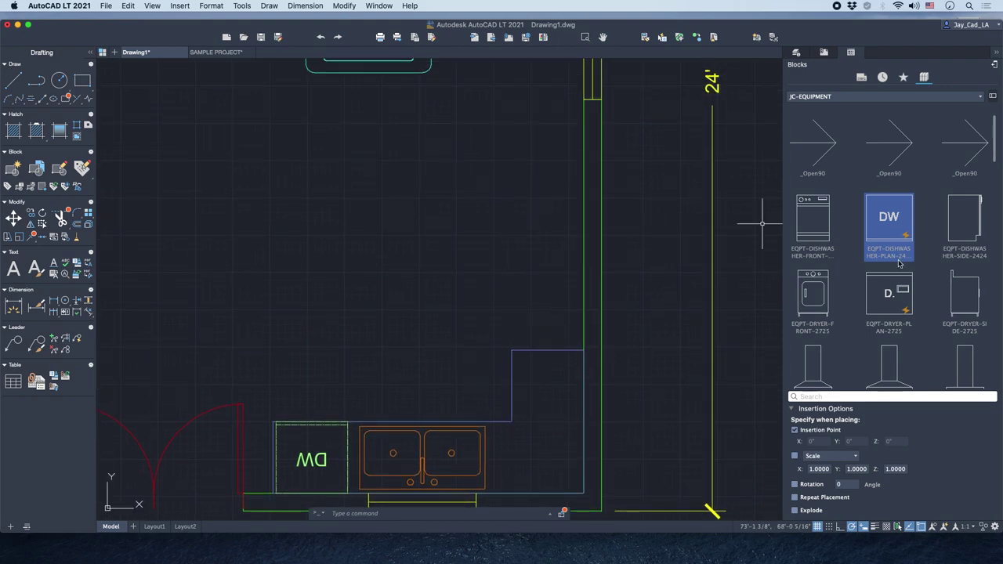
{"action": "scroll", "coordinate": [890, 243], "scroll_direction": "down", "scroll_amount": 3}
{"action": "scroll", "coordinate": [890, 237], "scroll_direction": "down", "scroll_amount": 4}
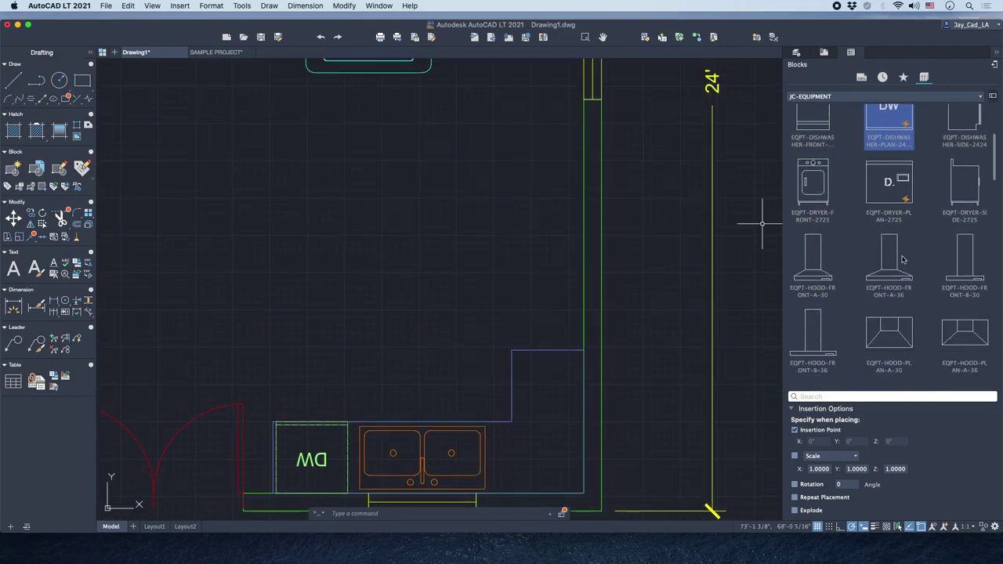
{"action": "scroll", "coordinate": [899, 292], "scroll_direction": "down", "scroll_amount": 6}
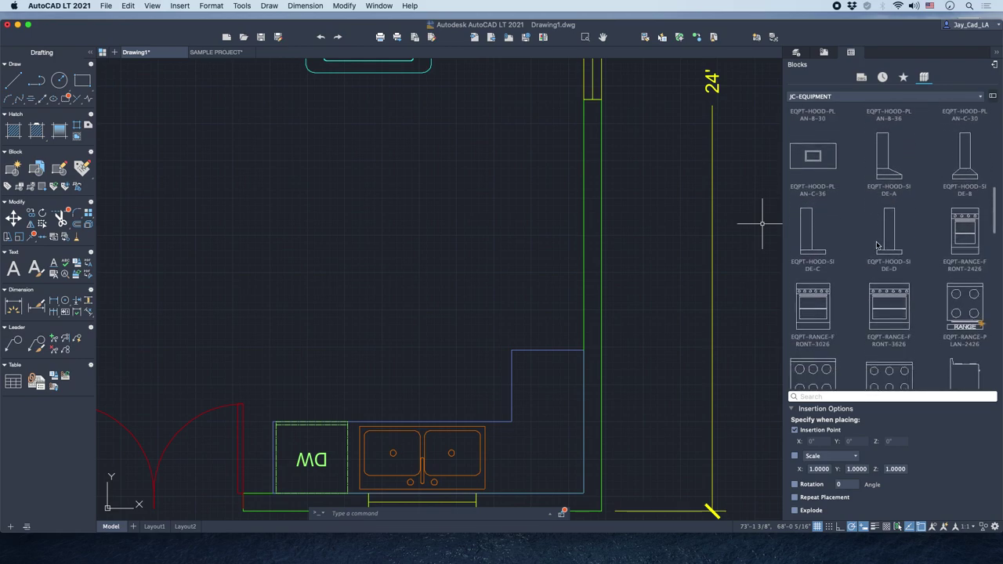
{"action": "scroll", "coordinate": [875, 250], "scroll_direction": "down", "scroll_amount": 2}
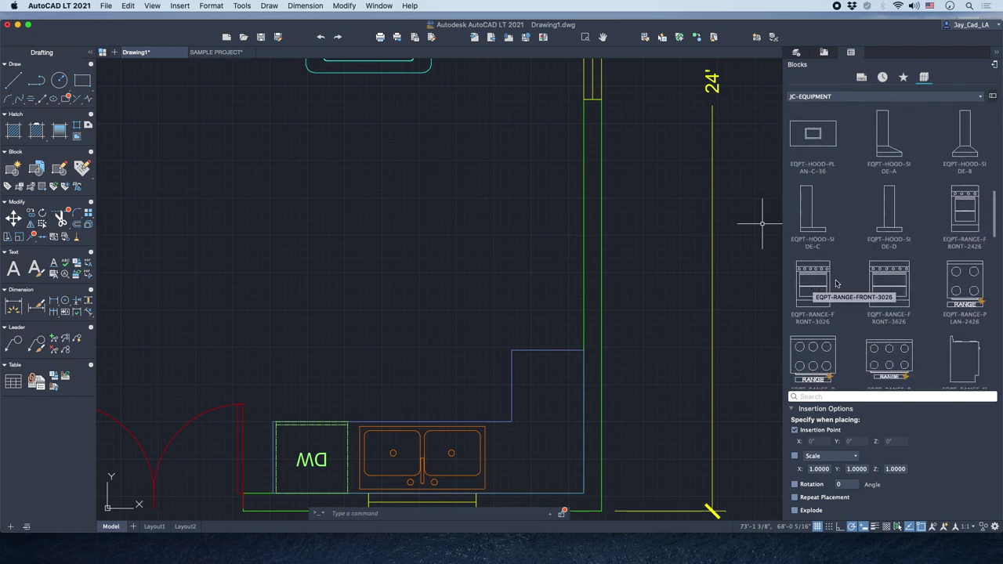
{"action": "scroll", "coordinate": [835, 284], "scroll_direction": "down", "scroll_amount": 1}
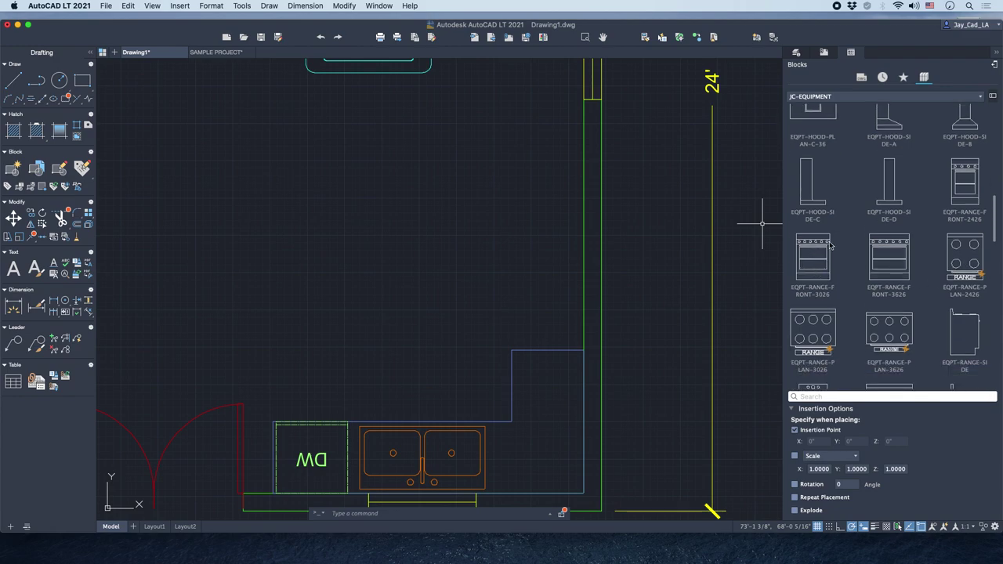
{"action": "scroll", "coordinate": [830, 247], "scroll_direction": "down", "scroll_amount": 1}
{"action": "scroll", "coordinate": [818, 235], "scroll_direction": "down", "scroll_amount": 1}
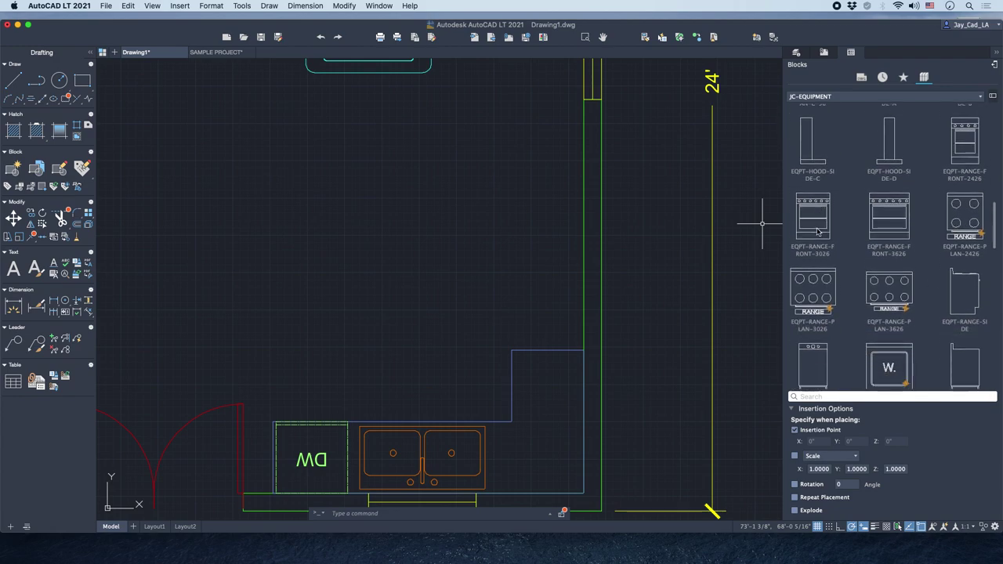
{"action": "left_click", "coordinate": [813, 279]}
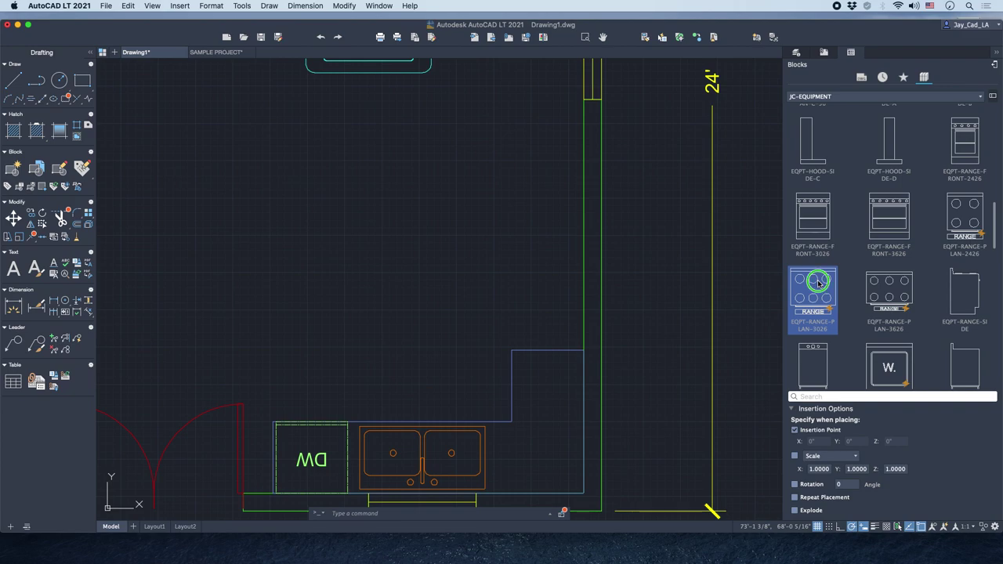
{"action": "right_click", "coordinate": [818, 283]}
{"action": "left_click", "coordinate": [833, 287]}
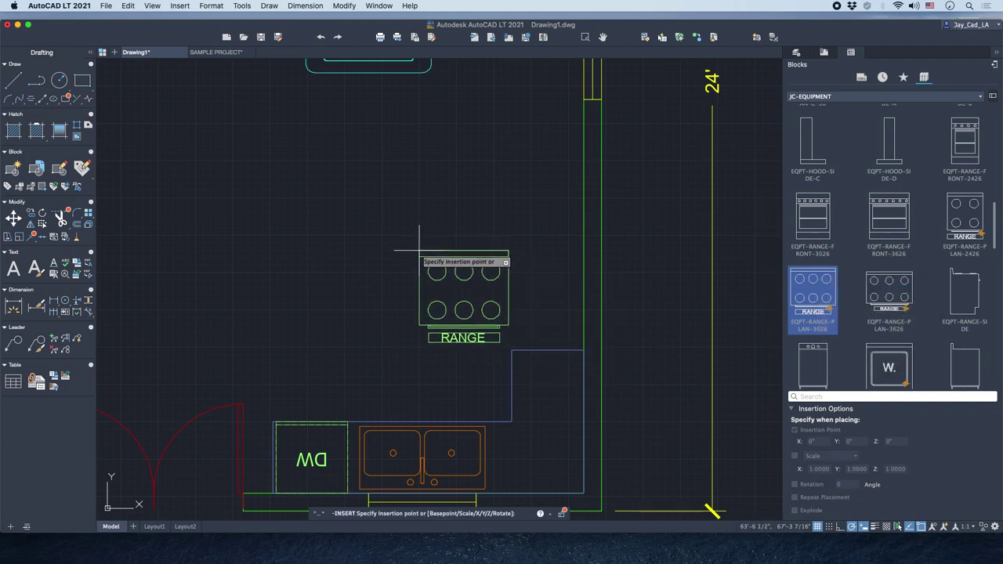
{"action": "left_click", "coordinate": [387, 242]}
Rotate the range 90° about its corner so it sits sideways.
{"action": "left_click", "coordinate": [453, 242]}
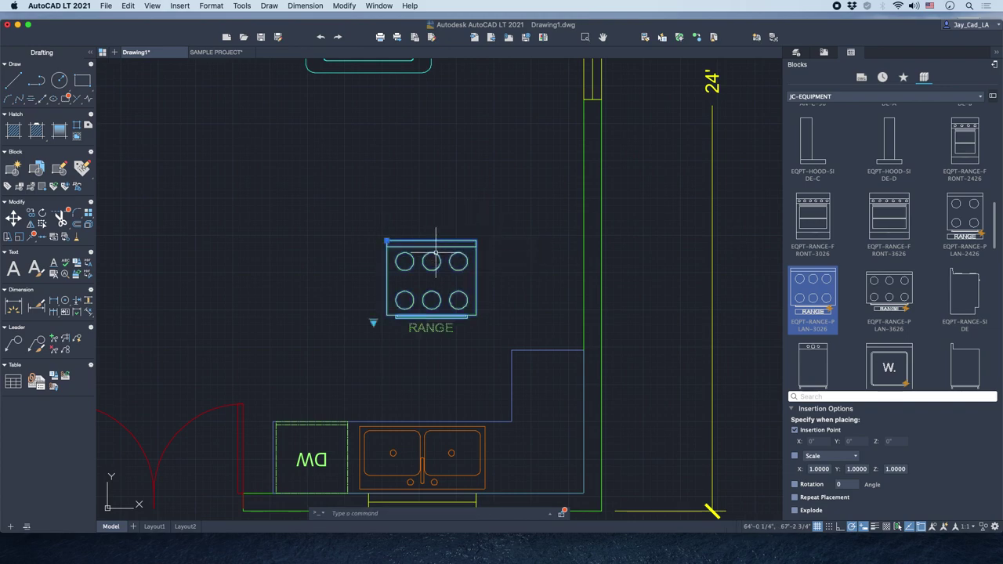
{"action": "type", "text": "RO"}
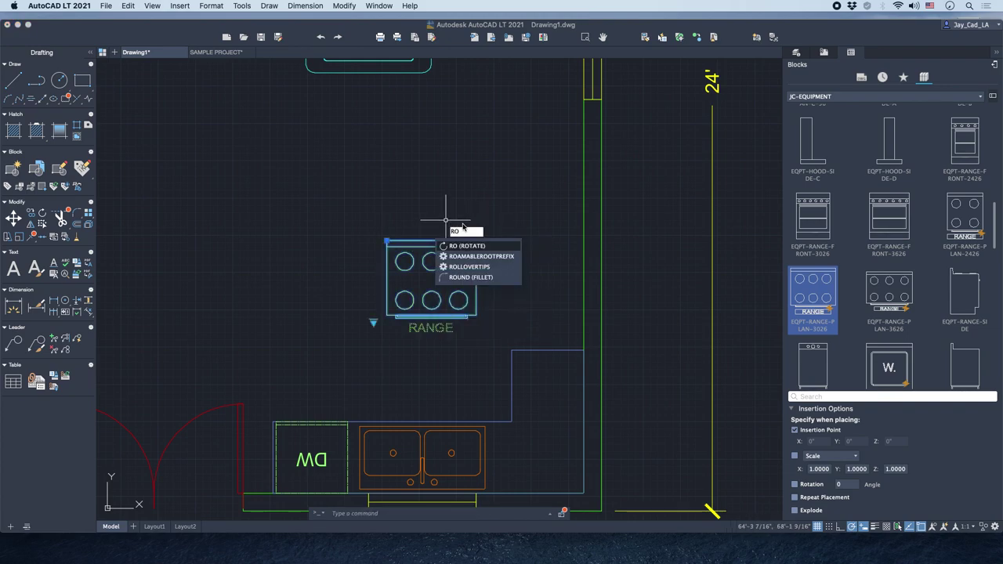
{"action": "key", "text": "Return"}
{"action": "left_click", "coordinate": [475, 242]}
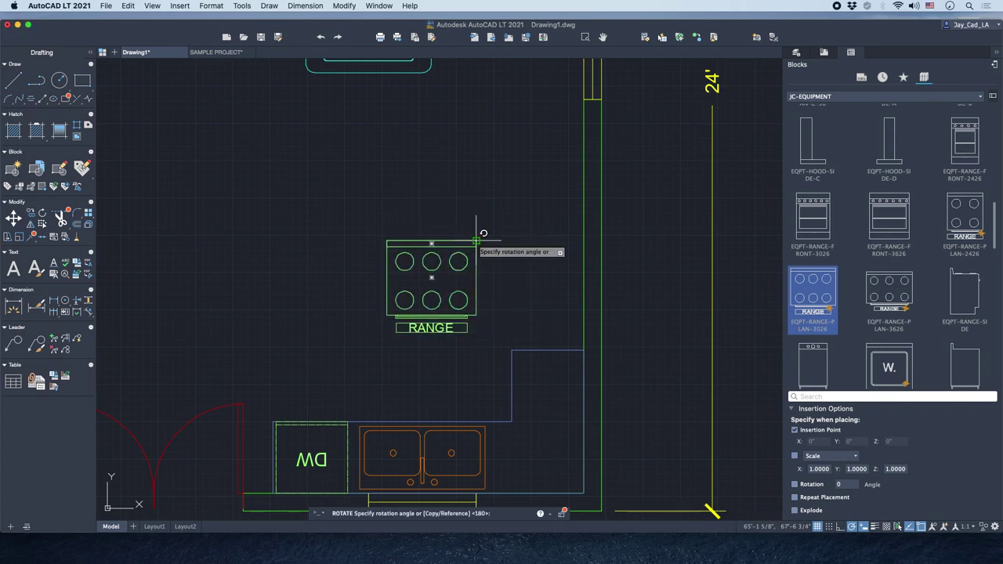
{"action": "left_click", "coordinate": [488, 351]}
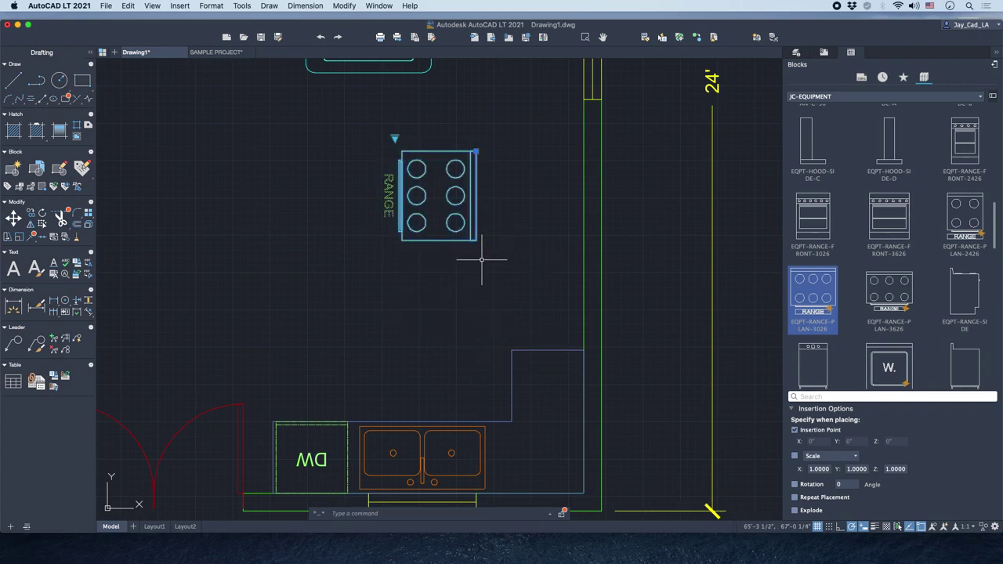
Move the range against the right wall, then shift it up 1 inch.
{"action": "type", "text": "M"}
{"action": "key", "text": "Return"}
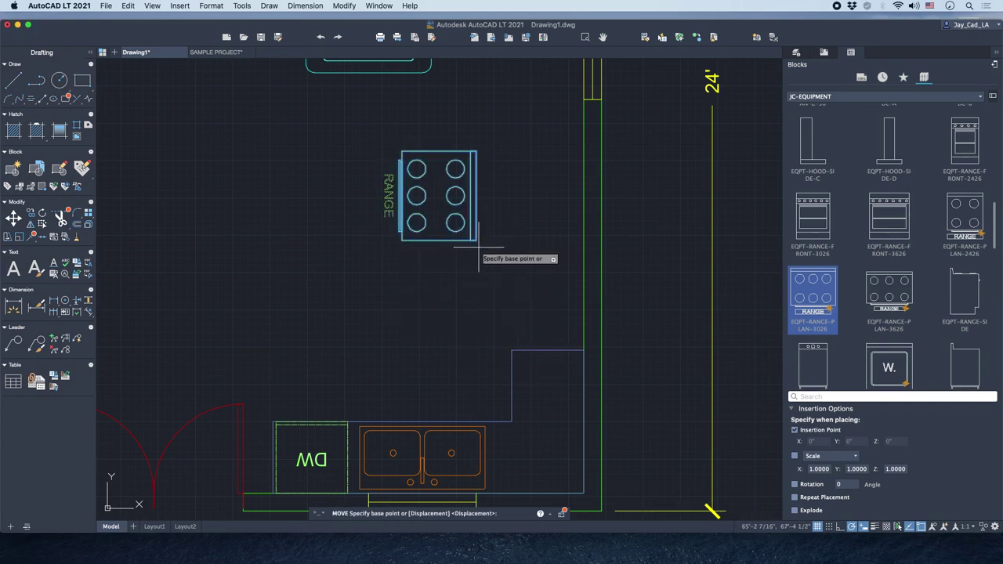
{"action": "left_click", "coordinate": [476, 240]}
{"action": "left_click", "coordinate": [590, 342]}
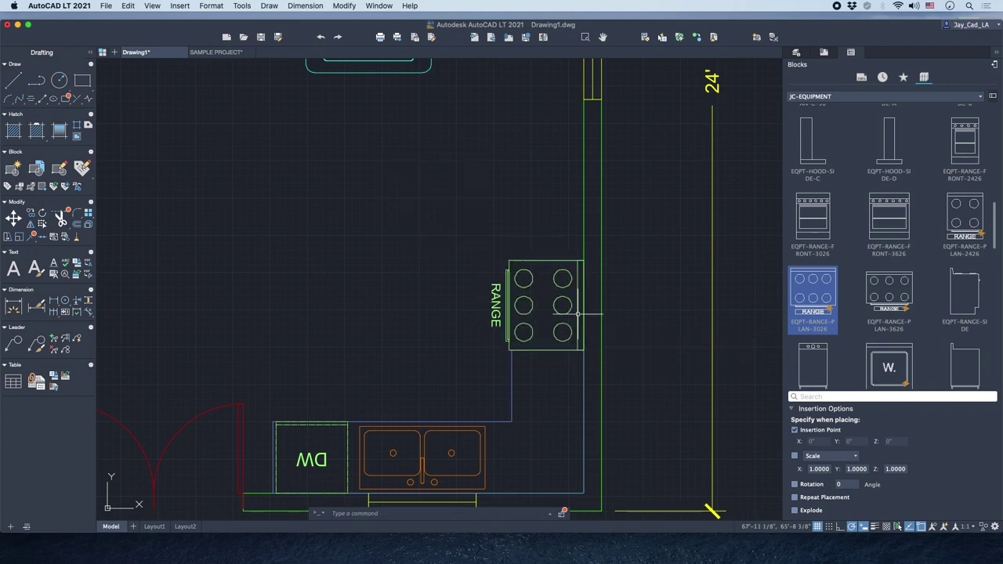
{"action": "left_click", "coordinate": [550, 275]}
{"action": "right_click", "coordinate": [555, 245]}
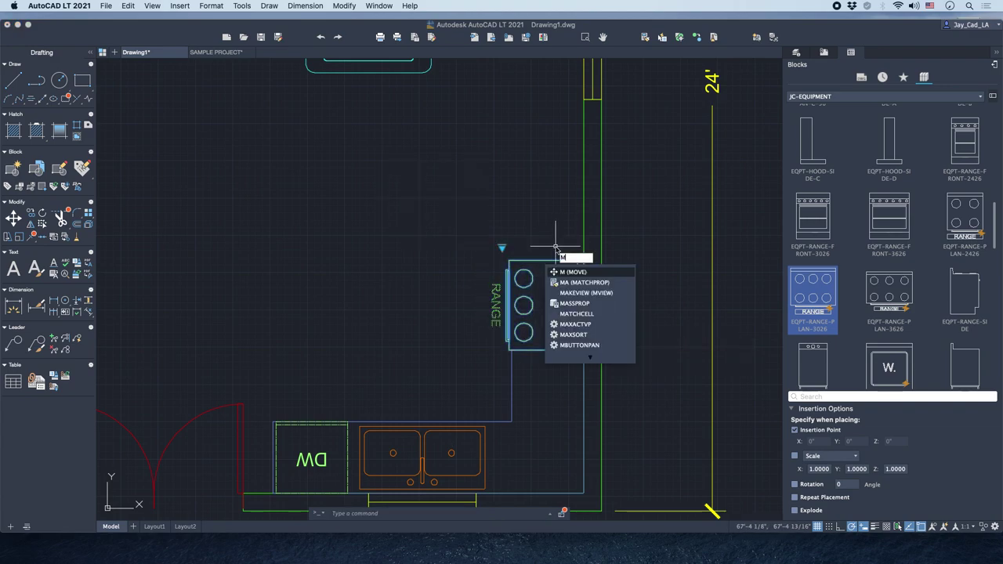
{"action": "left_click", "coordinate": [560, 271]}
{"action": "left_click", "coordinate": [554, 240]}
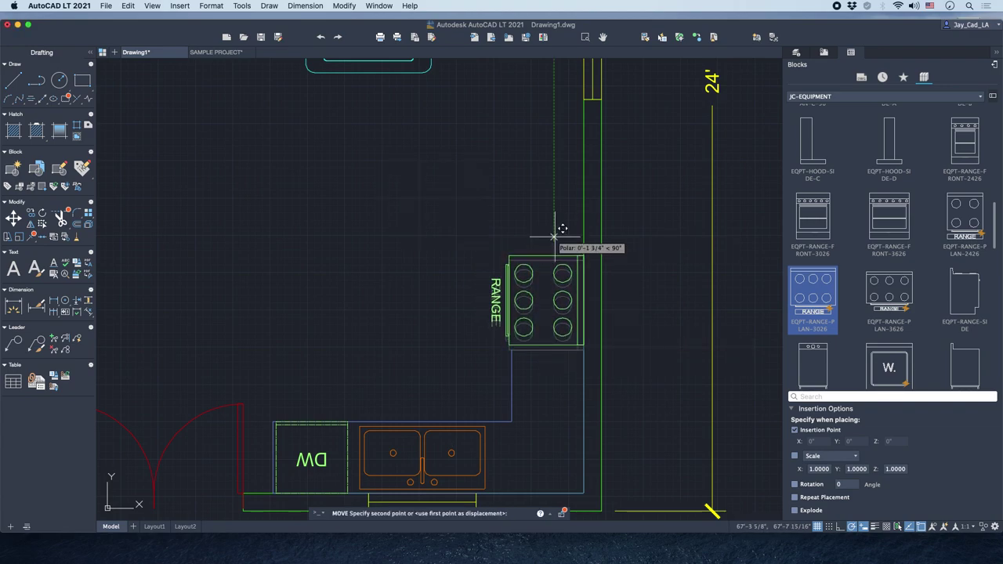
{"action": "type", "text": "1"}
{"action": "key", "text": "Return"}
{"action": "middle_click_drag", "start_coordinate": [543, 227], "coordinate": [532, 317]}
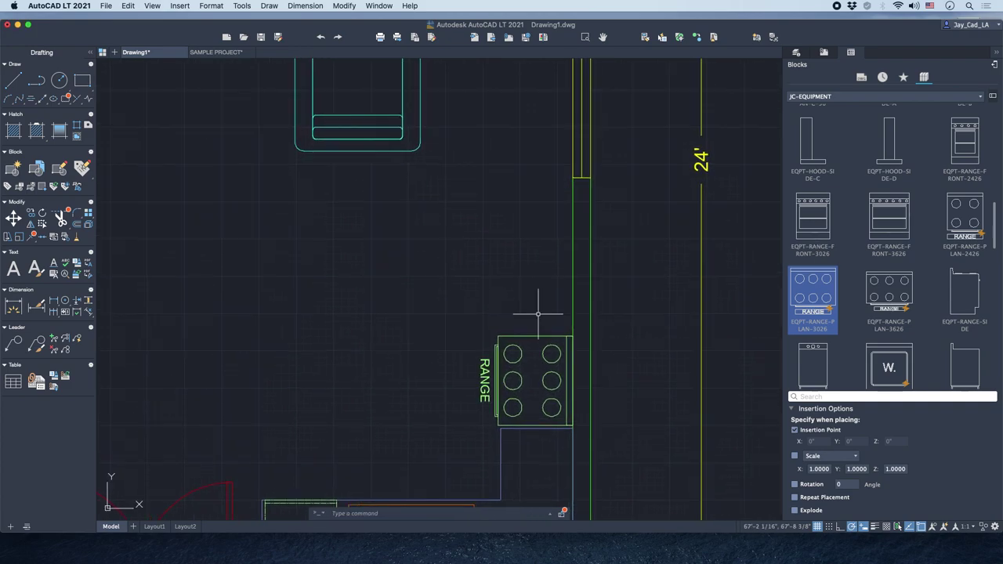
On layer ID-CW, draw a closed polyline rectangle with 24-inch sides above the range.
{"action": "left_click", "coordinate": [796, 52]}
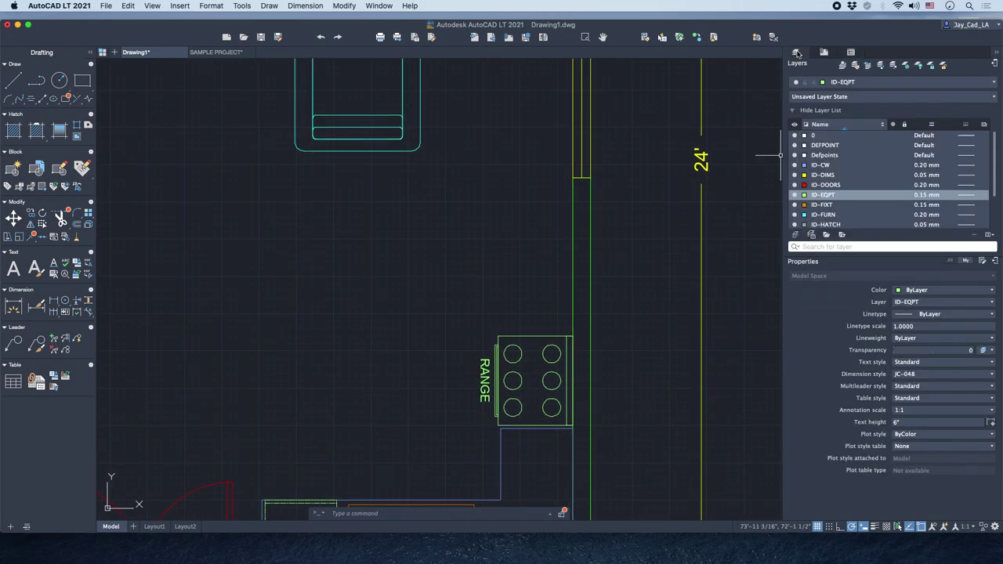
{"action": "left_click", "coordinate": [866, 83]}
{"action": "left_click", "coordinate": [846, 135]}
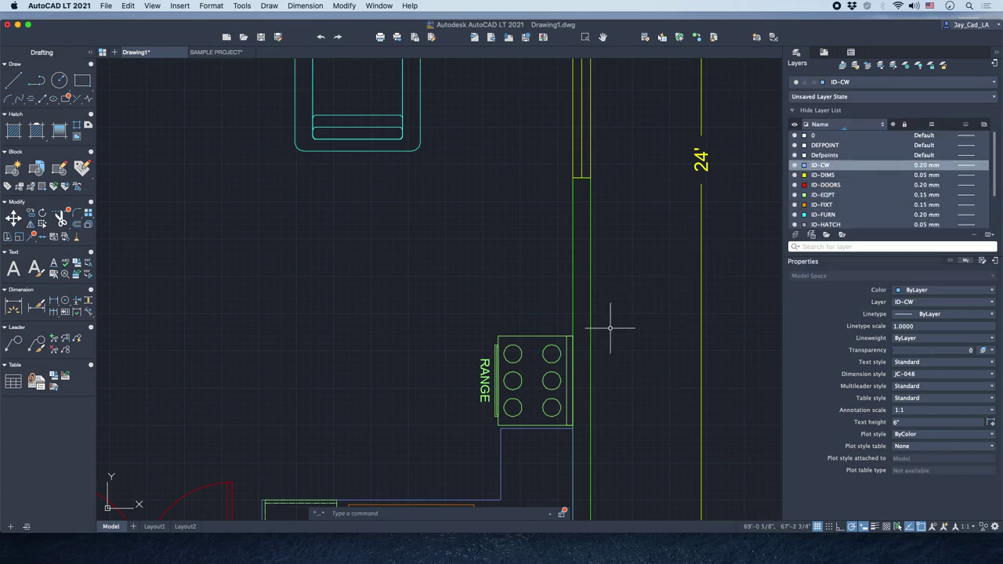
{"action": "type", "text": "PL"}
{"action": "key", "text": "Return"}
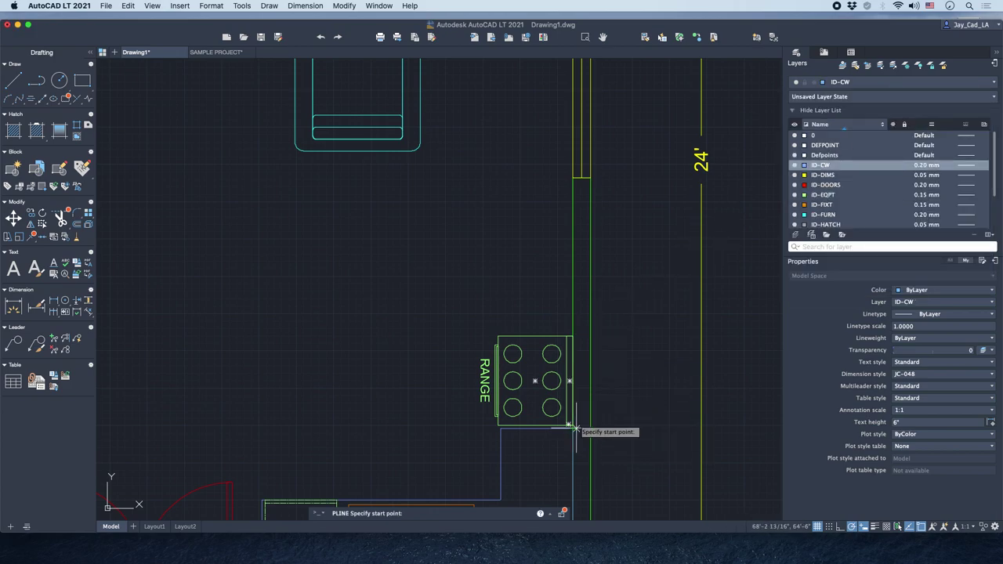
{"action": "scroll", "coordinate": [575, 344], "scroll_direction": "up", "scroll_amount": 4}
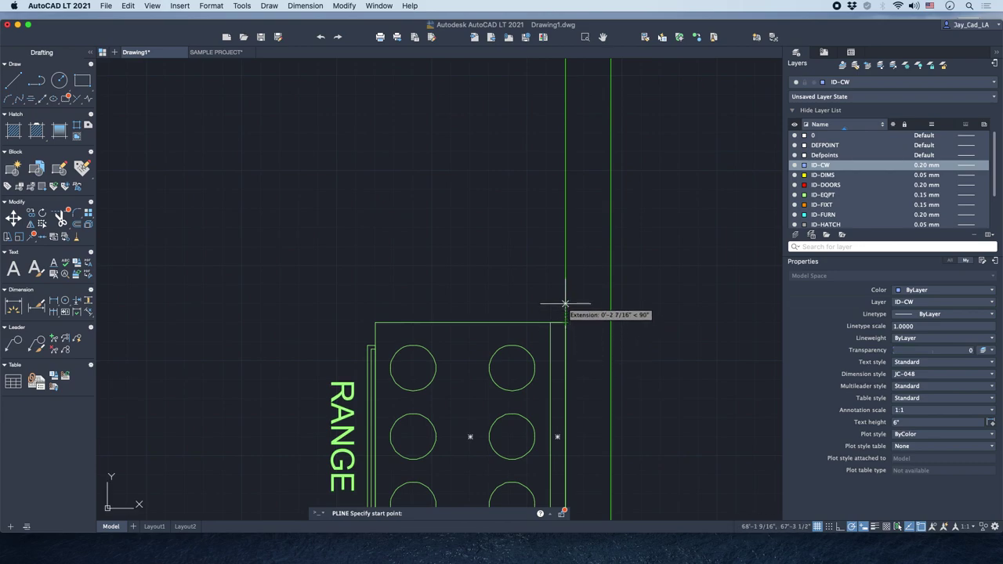
{"action": "left_click", "coordinate": [565, 306]}
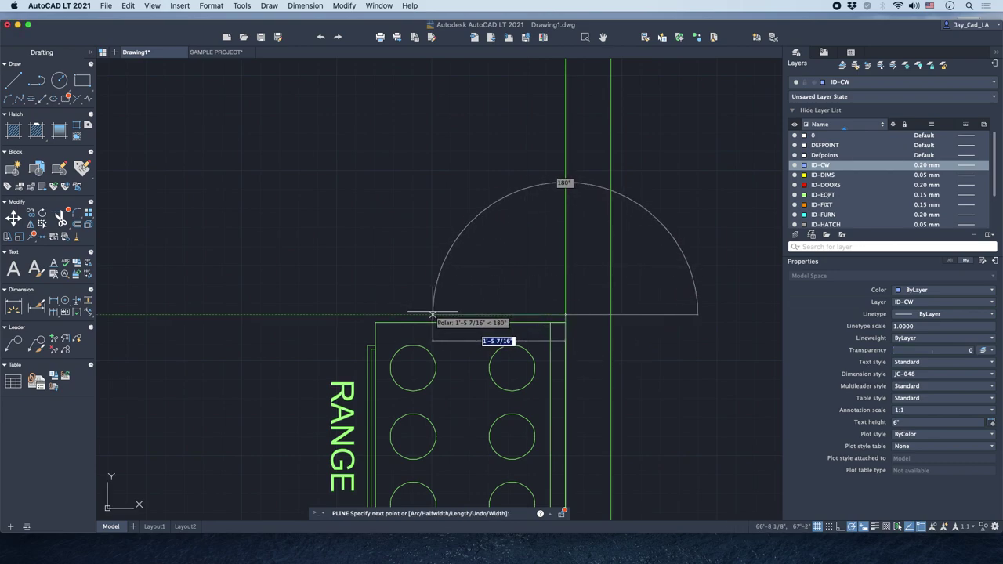
{"action": "type", "text": "24"}
{"action": "key", "text": "Return"}
{"action": "scroll", "coordinate": [399, 282], "scroll_direction": "down", "scroll_amount": 3}
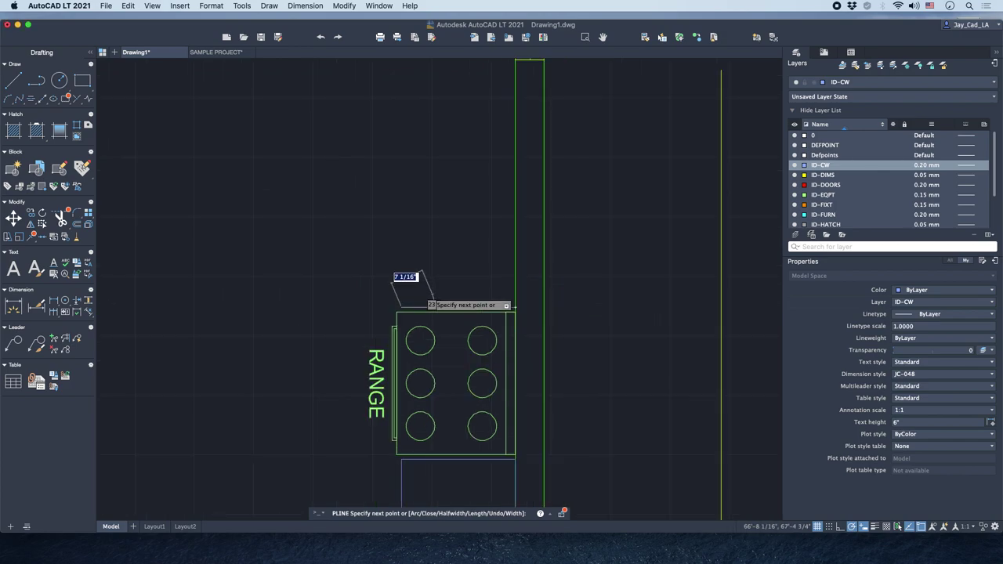
{"action": "type", "text": "24"}
{"action": "key", "text": "Return"}
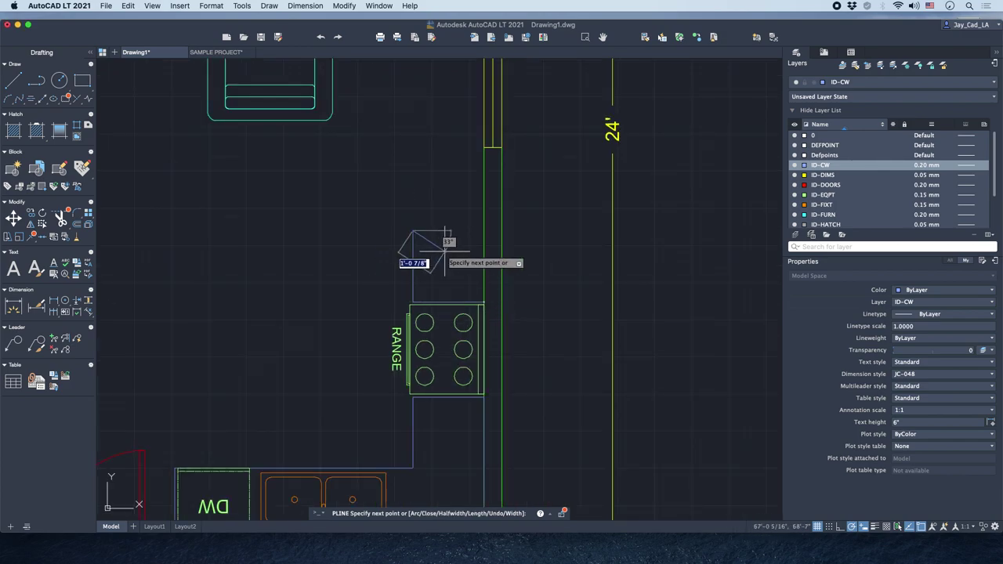
{"action": "type", "text": "24"}
{"action": "key", "text": "Return"}
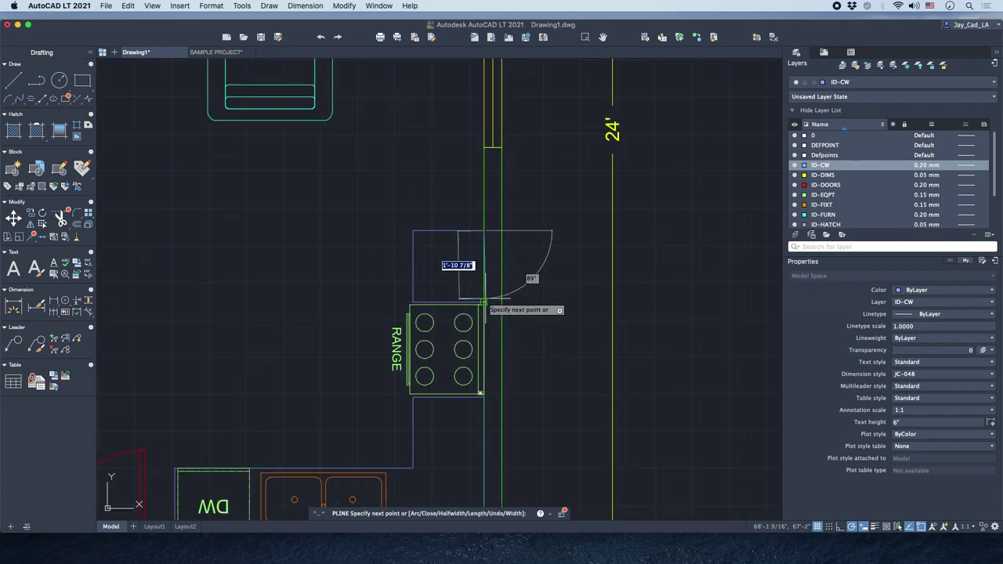
{"action": "type", "text": "c"}
{"action": "key", "text": "Return"}
Grip-stretch the rectangle's top edge down so the counter segment is 18 inches.
{"action": "scroll", "coordinate": [393, 250], "scroll_direction": "down", "scroll_amount": 5}
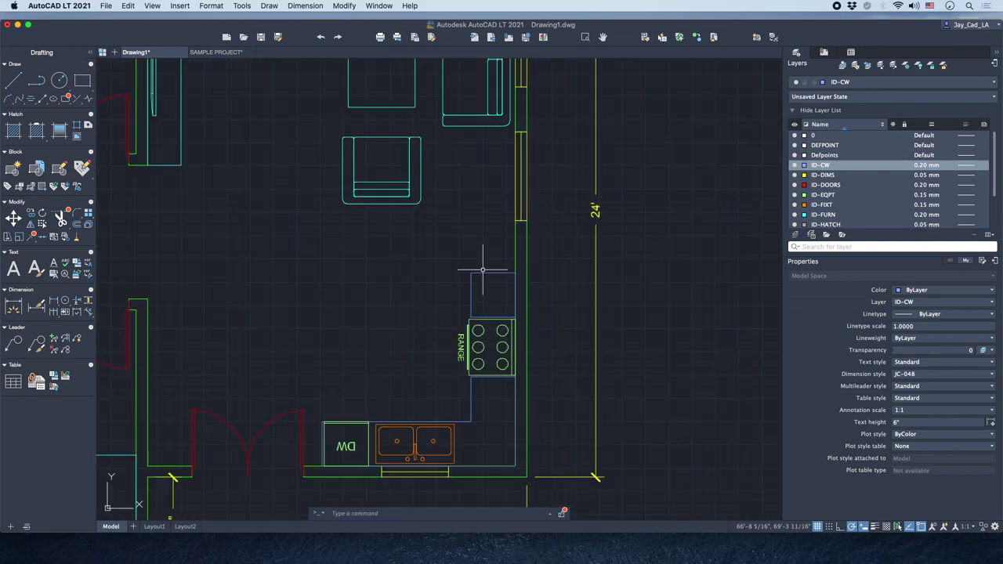
{"action": "mouse_move", "coordinate": [518, 283]}
{"action": "middle_mouse_down"}
{"action": "mouse_move", "coordinate": [528, 291]}
{"action": "mouse_move", "coordinate": [537, 217]}
{"action": "mouse_move", "coordinate": [565, 202]}
{"action": "mouse_move", "coordinate": [582, 275]}
{"action": "middle_mouse_up"}
{"action": "scroll", "coordinate": [587, 238], "scroll_direction": "up", "scroll_amount": 2}
{"action": "left_click", "coordinate": [533, 285]}
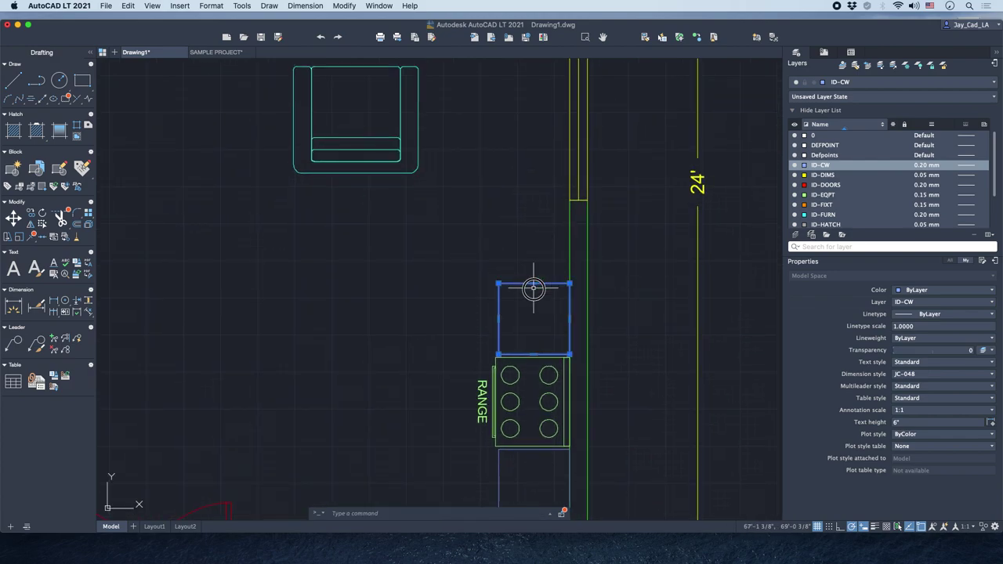
{"action": "left_click", "coordinate": [533, 283]}
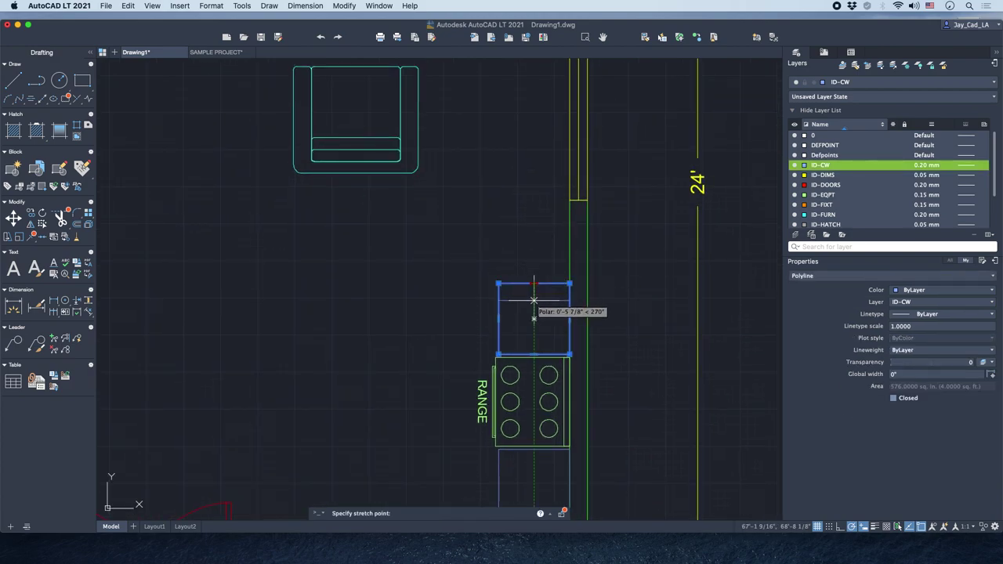
{"action": "left_click", "coordinate": [533, 301]}
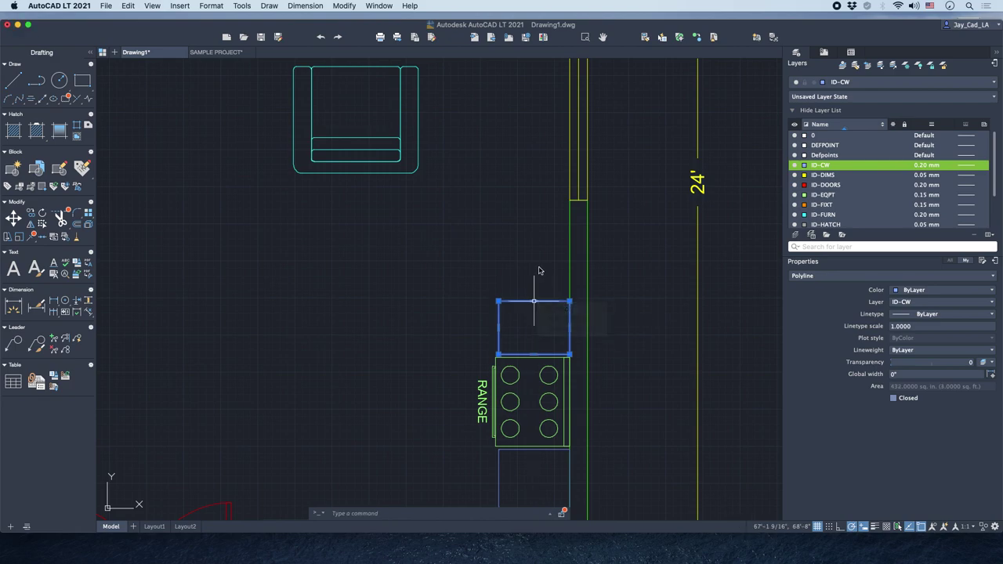
{"action": "key", "text": "Escape"}
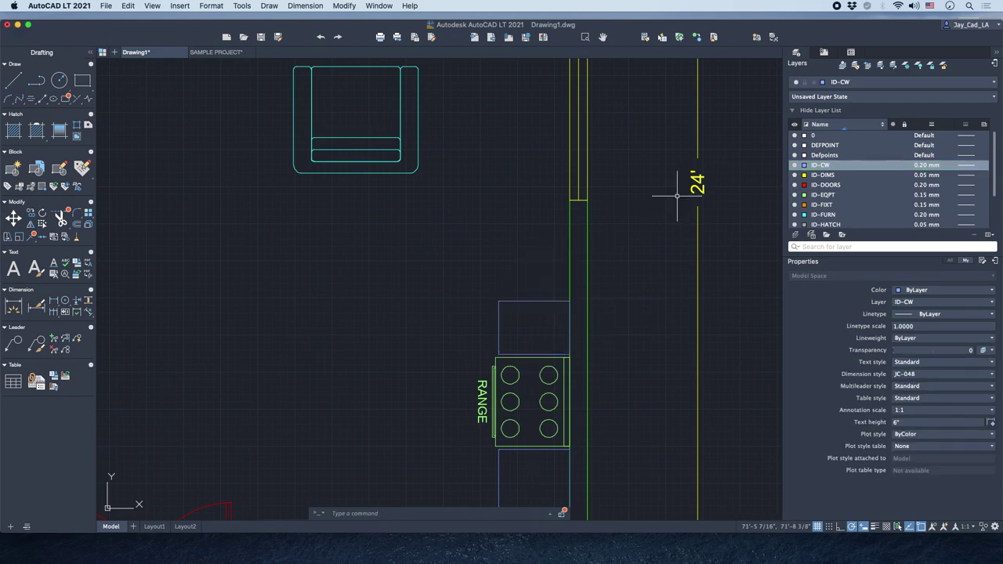
Make ID-EQPT the current layer and show the block library again.
{"action": "left_click", "coordinate": [858, 82]}
{"action": "left_click", "coordinate": [862, 203]}
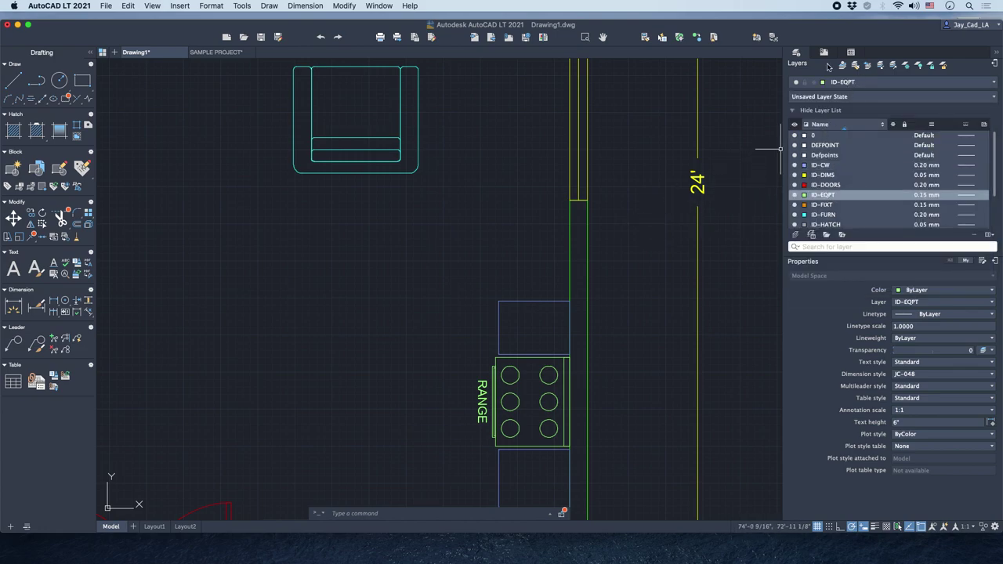
{"action": "left_click", "coordinate": [851, 53]}
{"action": "scroll", "coordinate": [579, 277], "scroll_direction": "down", "scroll_amount": 5}
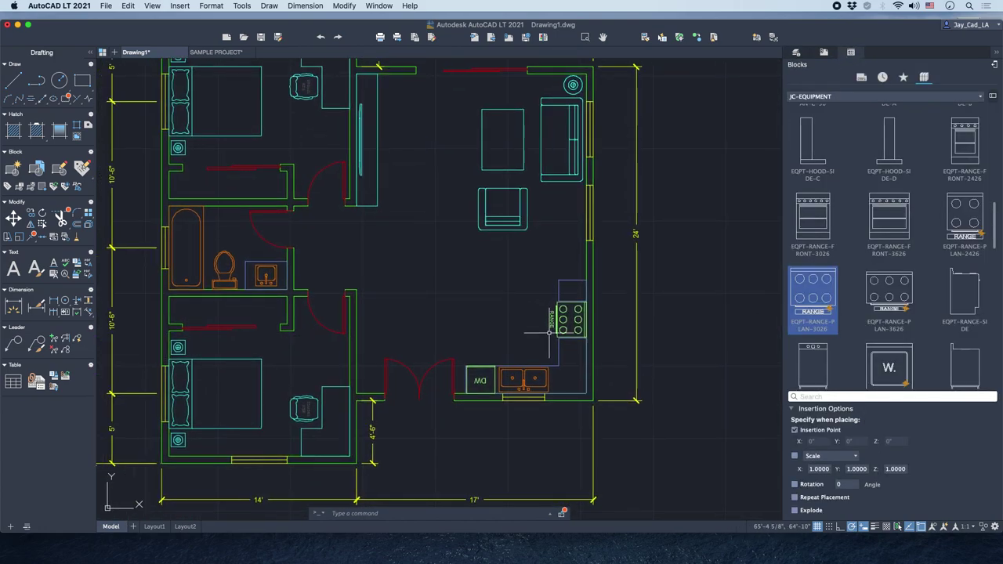
Select EQUIP-REF-DOUBLE-A-PLAN in the widened Blocks palette and insert it into the drawing.
{"action": "scroll", "coordinate": [584, 276], "scroll_direction": "up", "scroll_amount": 2}
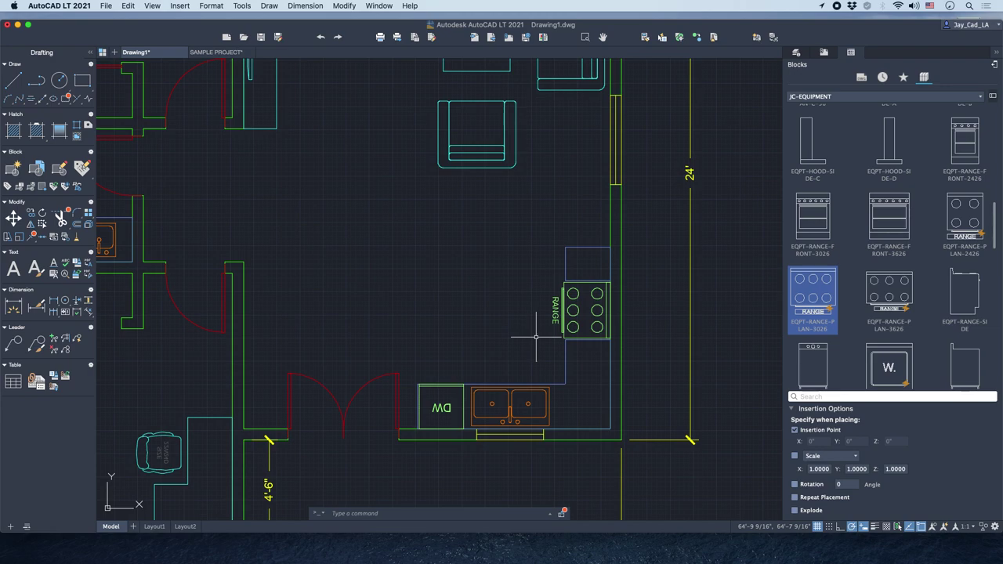
{"action": "scroll", "coordinate": [952, 215], "scroll_direction": "down", "scroll_amount": 6}
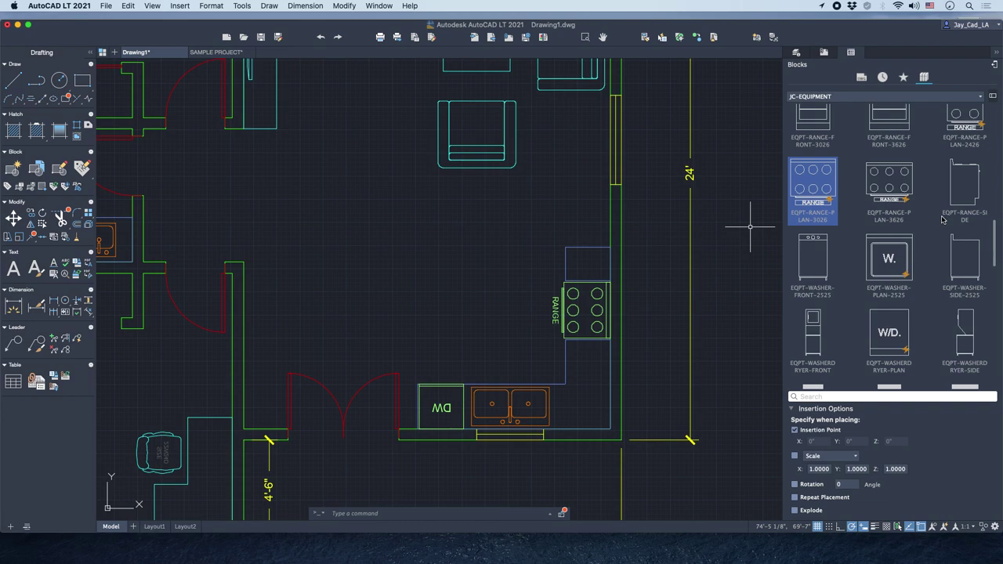
{"action": "scroll", "coordinate": [938, 229], "scroll_direction": "down", "scroll_amount": 5}
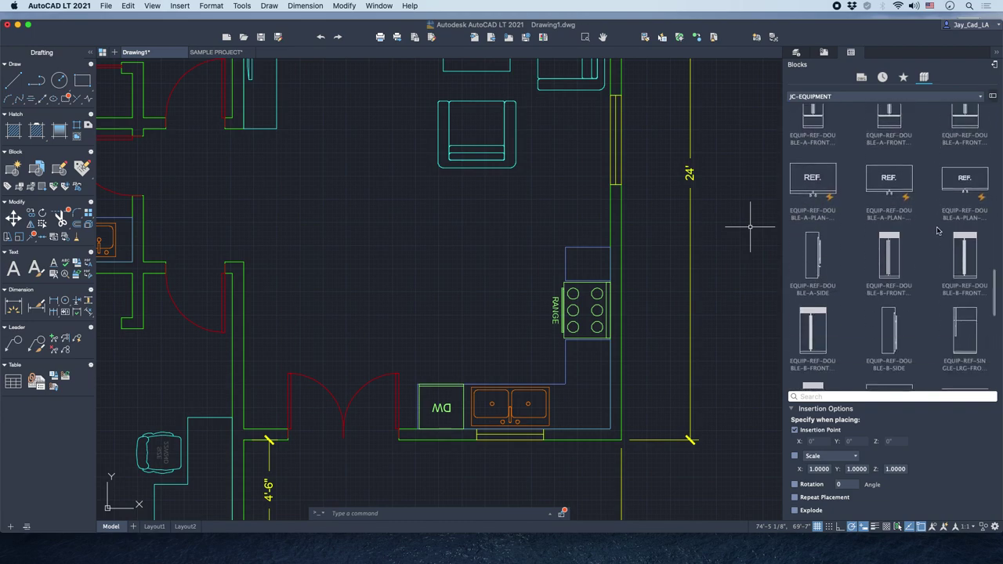
{"action": "left_click", "coordinate": [825, 185]}
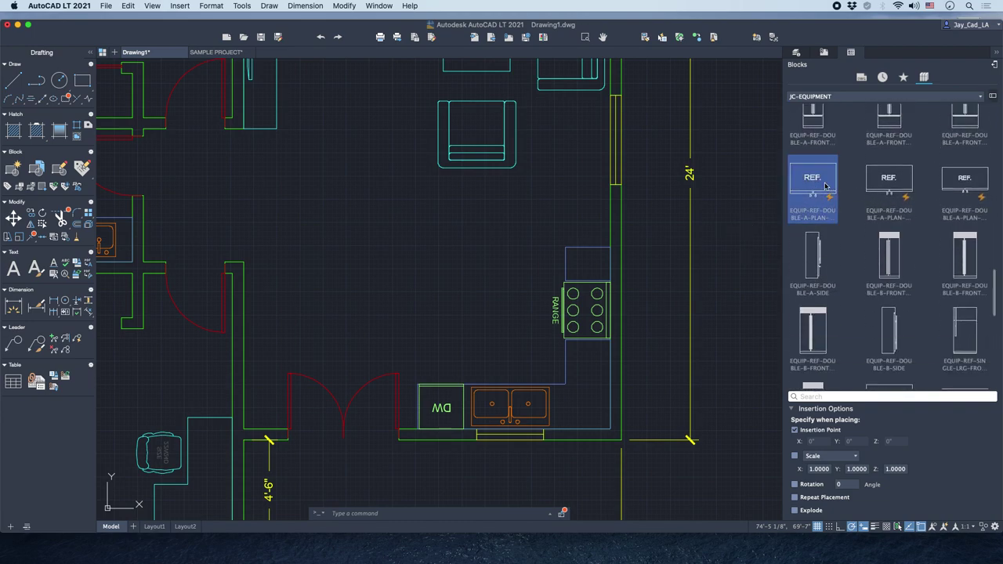
{"action": "left_click_drag", "start_coordinate": [782, 197], "coordinate": [689, 197]}
{"action": "scroll", "coordinate": [812, 256], "scroll_direction": "up", "scroll_amount": 5}
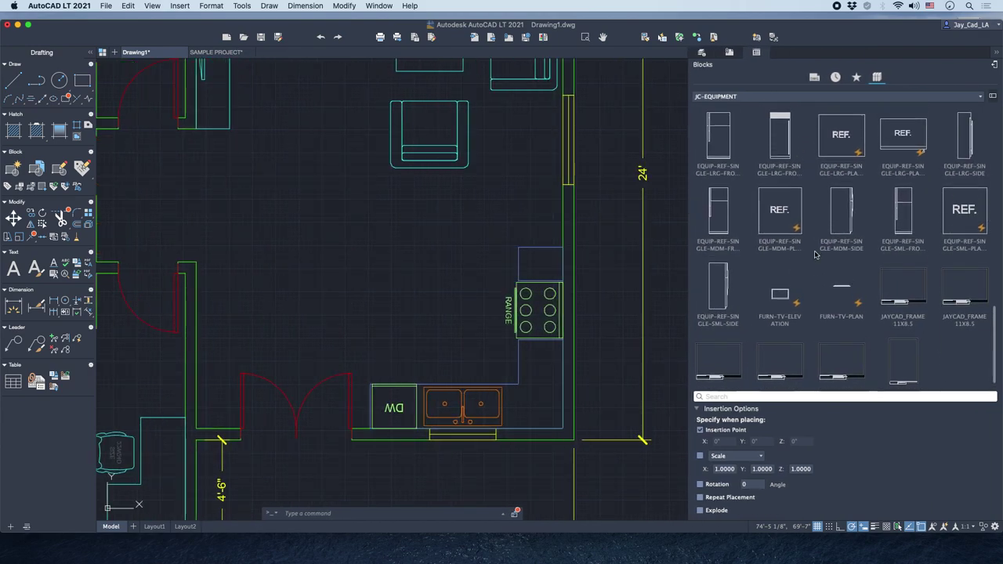
{"action": "scroll", "coordinate": [851, 196], "scroll_direction": "up", "scroll_amount": 1}
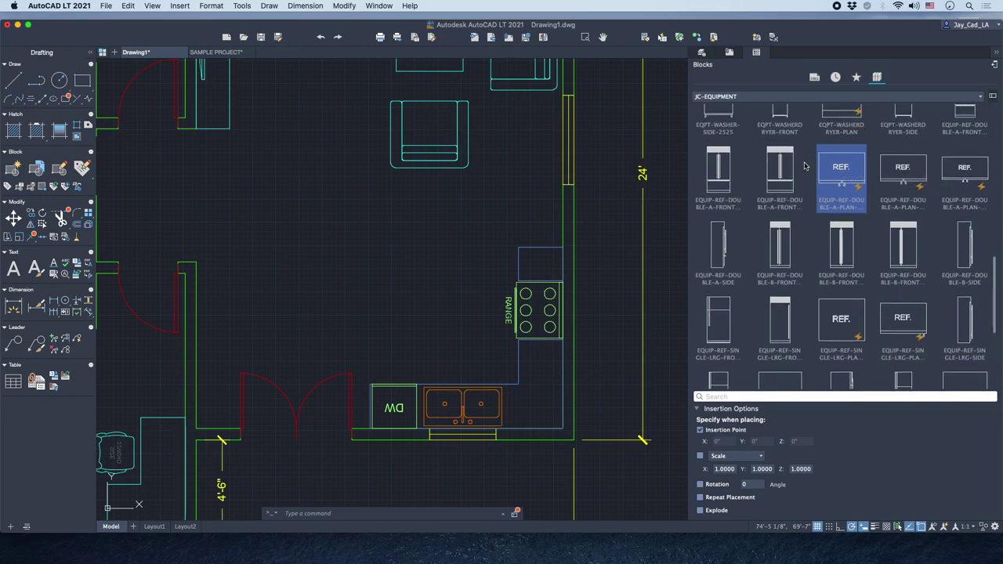
{"action": "right_click", "coordinate": [809, 162]}
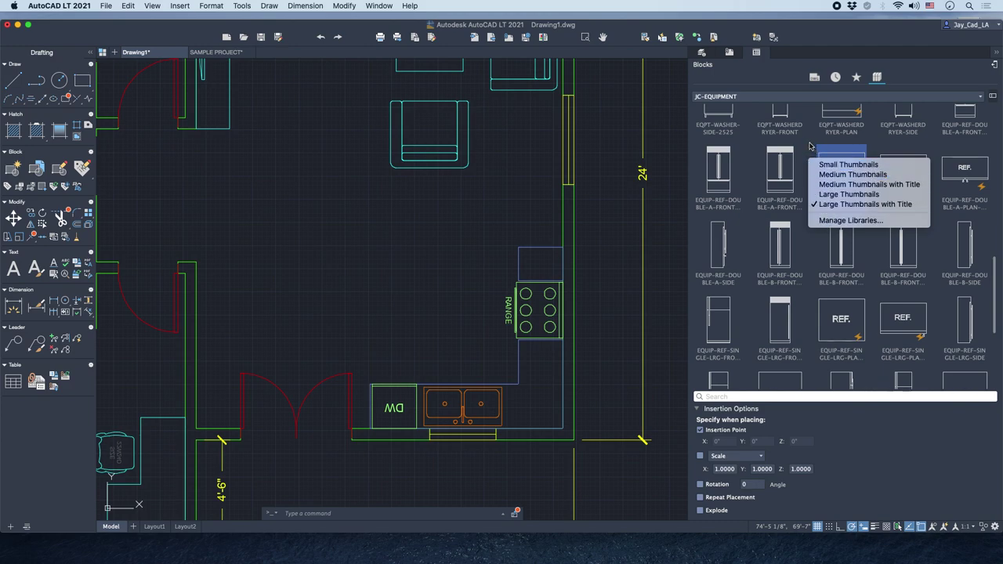
{"action": "left_click", "coordinate": [814, 132]}
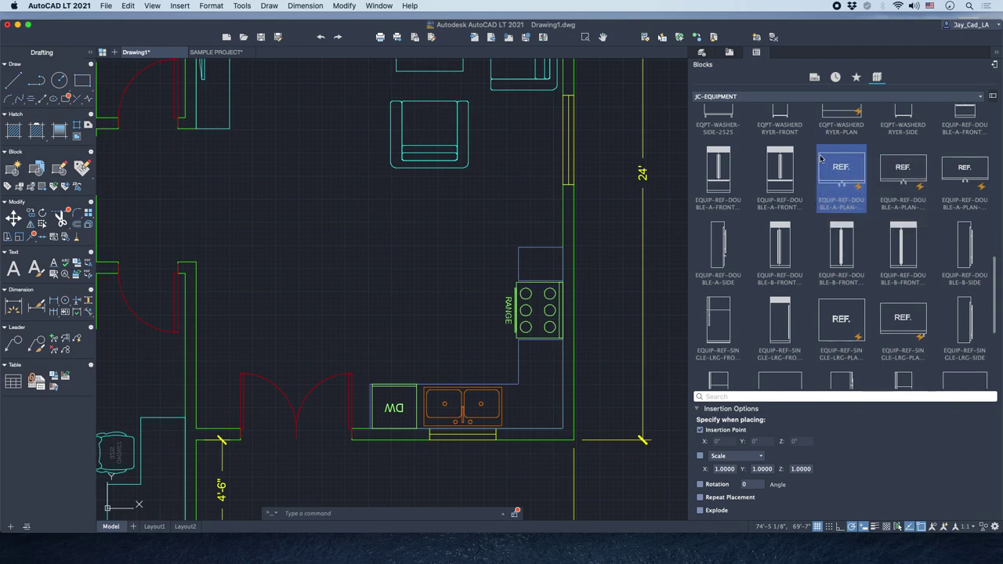
{"action": "right_click", "coordinate": [840, 171]}
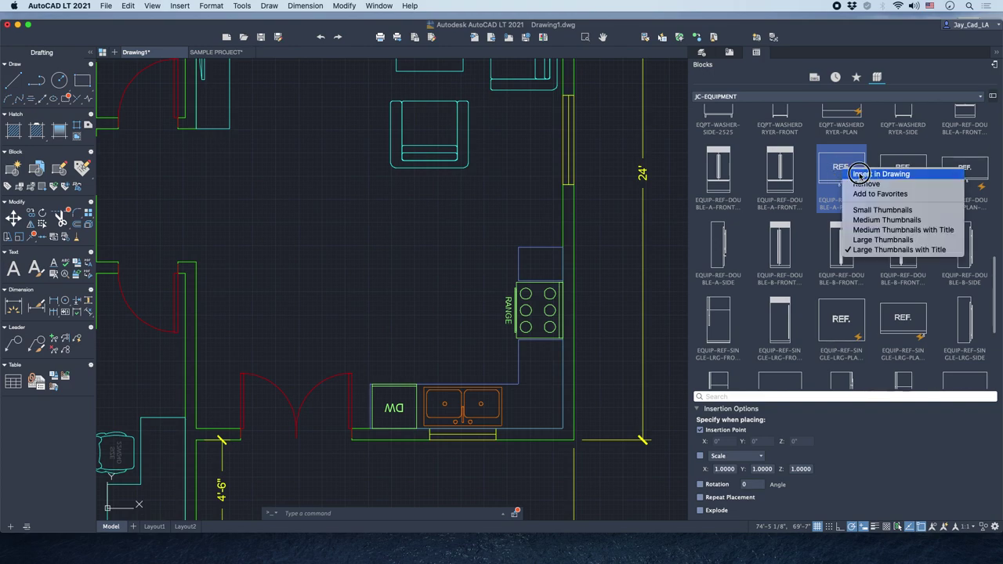
{"action": "left_click", "coordinate": [721, 214]}
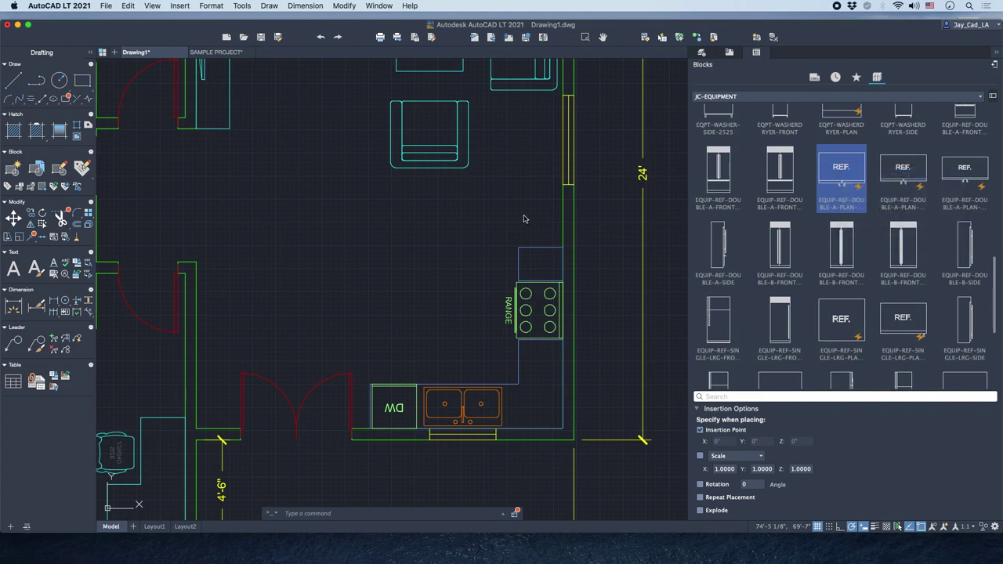
Place the double refrigerator above the range and rotate it a quarter turn.
{"action": "scroll", "coordinate": [527, 204], "scroll_direction": "up", "scroll_amount": 2}
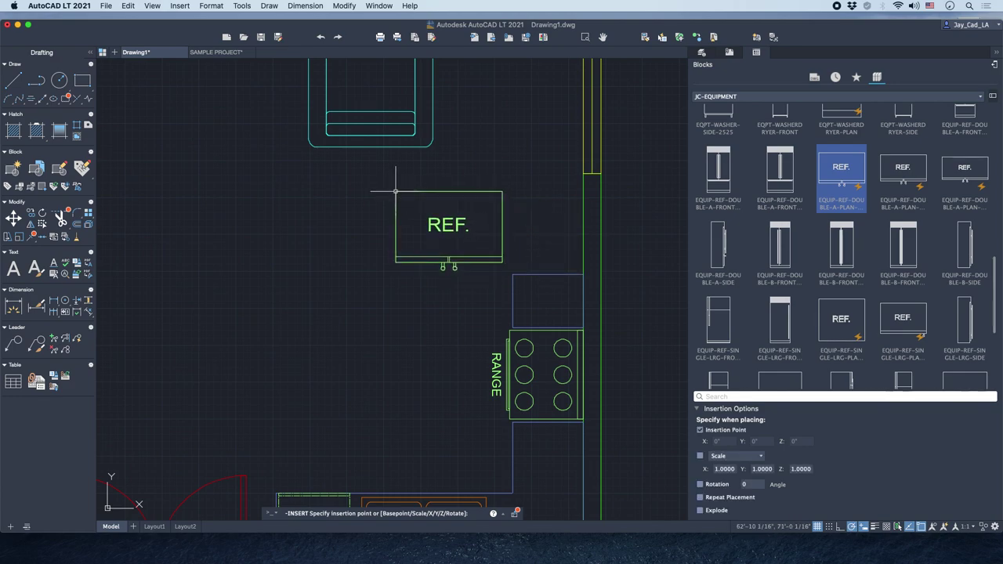
{"action": "left_click", "coordinate": [395, 190]}
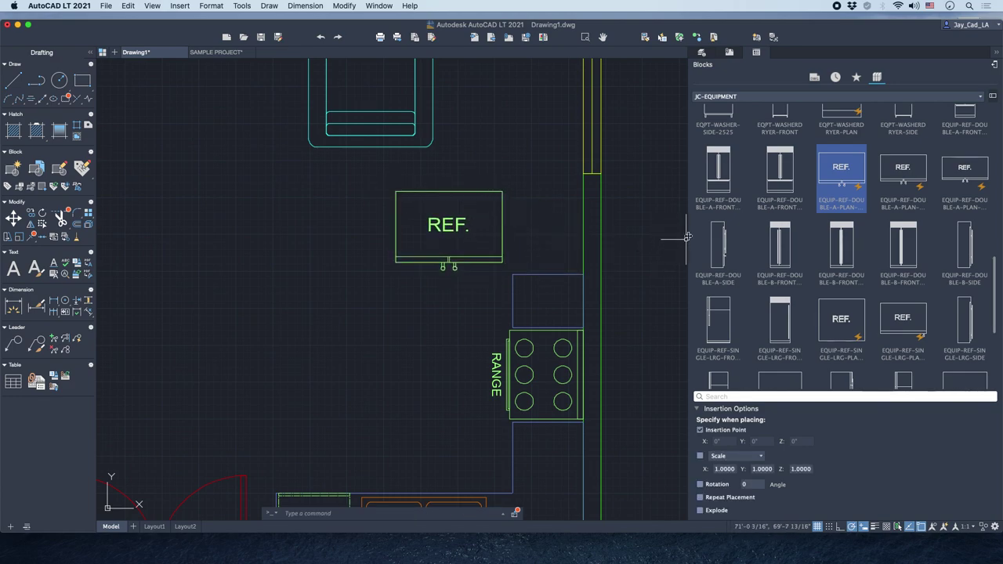
{"action": "left_click_drag", "start_coordinate": [686, 236], "coordinate": [763, 235]}
{"action": "left_click", "coordinate": [516, 187]}
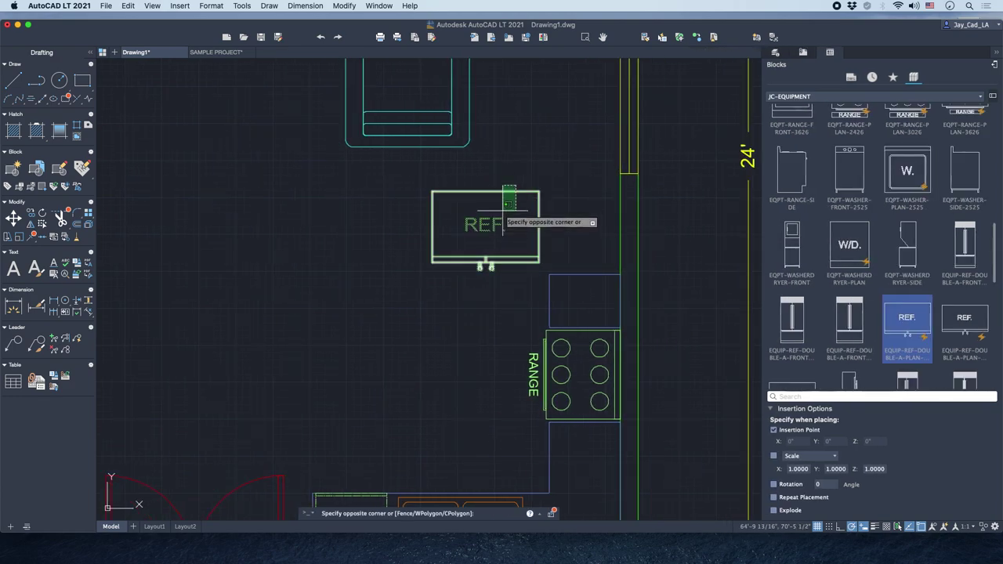
{"action": "left_click", "coordinate": [502, 210]}
{"action": "type", "text": "o"}
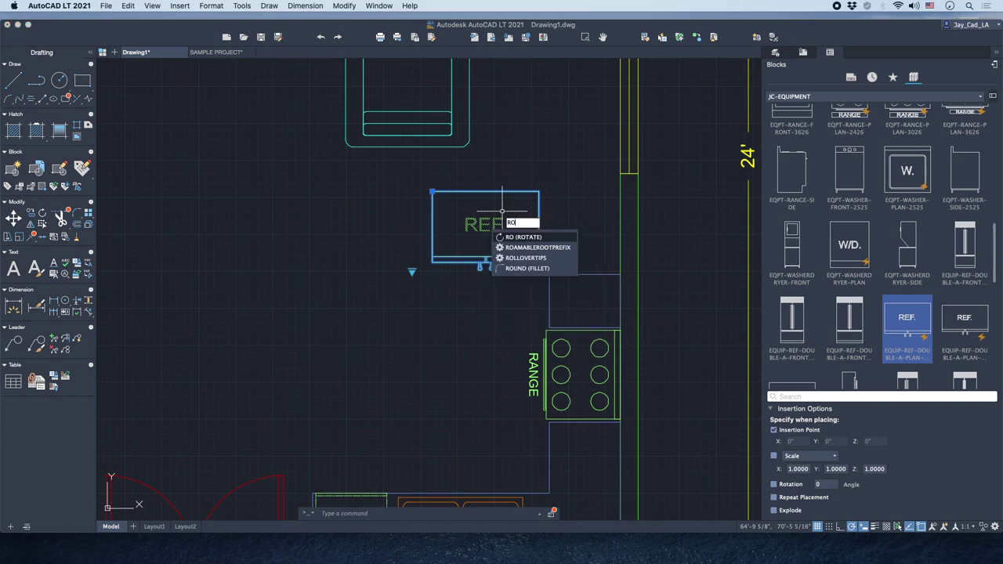
{"action": "key", "text": "Return"}
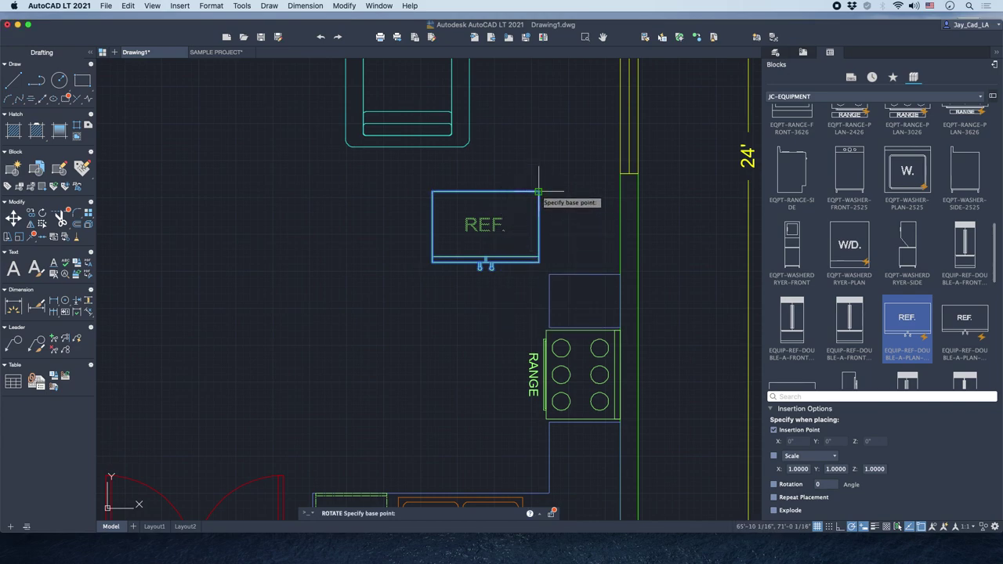
{"action": "left_click", "coordinate": [539, 190]}
{"action": "left_click", "coordinate": [542, 212]}
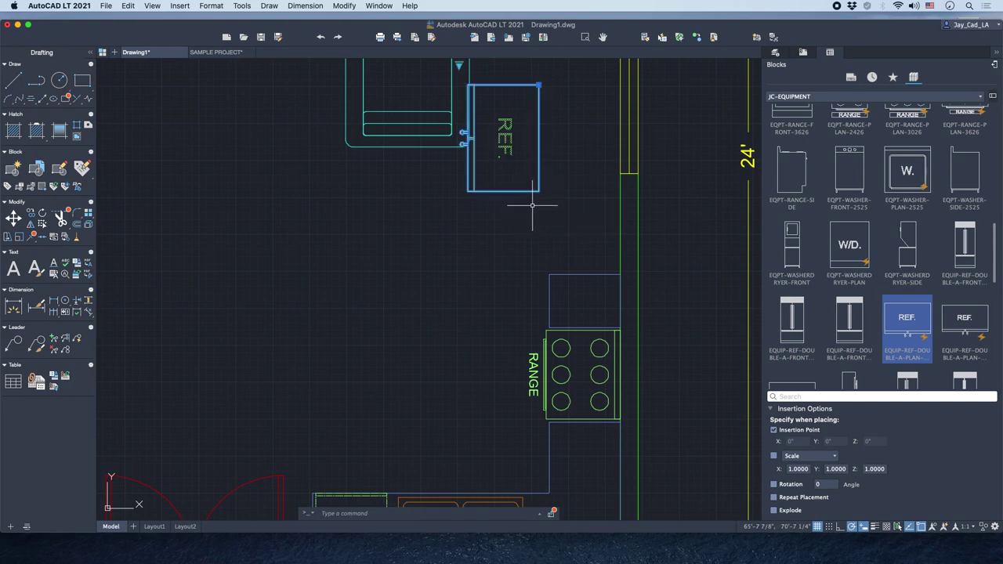
Move the refrigerator by its corner against the wall above the range.
{"action": "type", "text": "M"}
{"action": "key", "text": "Return"}
{"action": "left_click", "coordinate": [539, 190]}
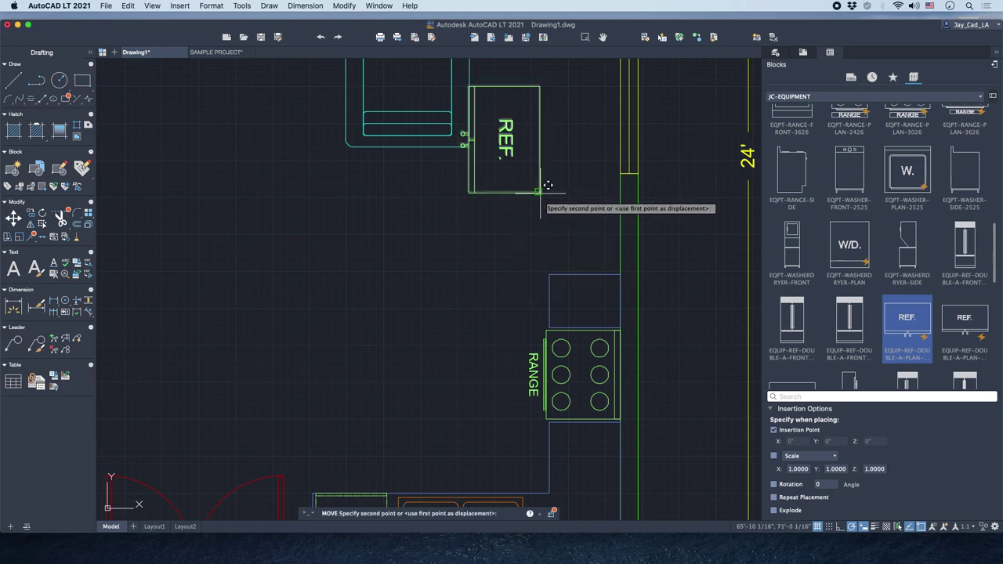
{"action": "left_click", "coordinate": [622, 261]}
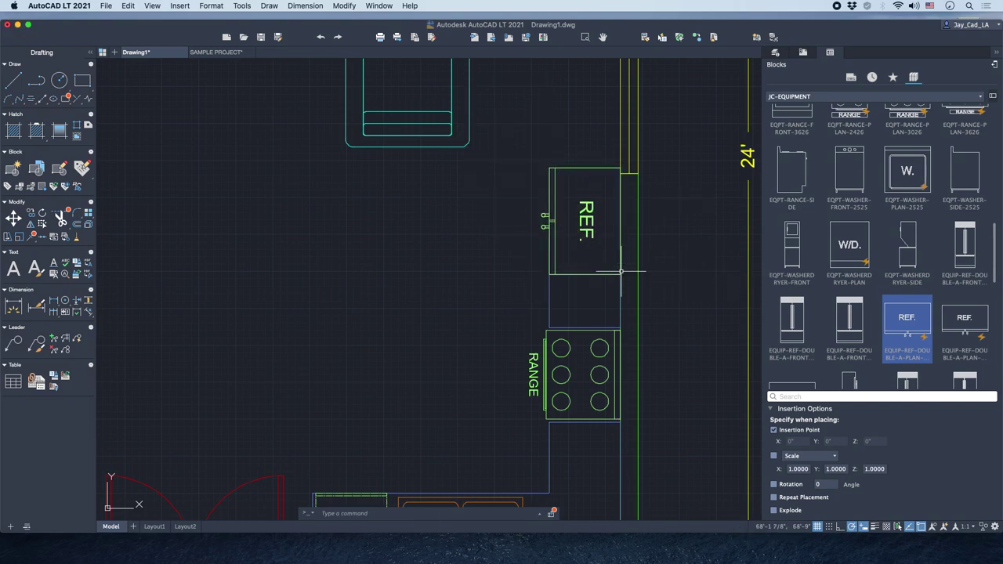
{"action": "scroll", "coordinate": [548, 235], "scroll_direction": "down", "scroll_amount": 3}
{"action": "scroll", "coordinate": [527, 222], "scroll_direction": "up", "scroll_amount": 3}
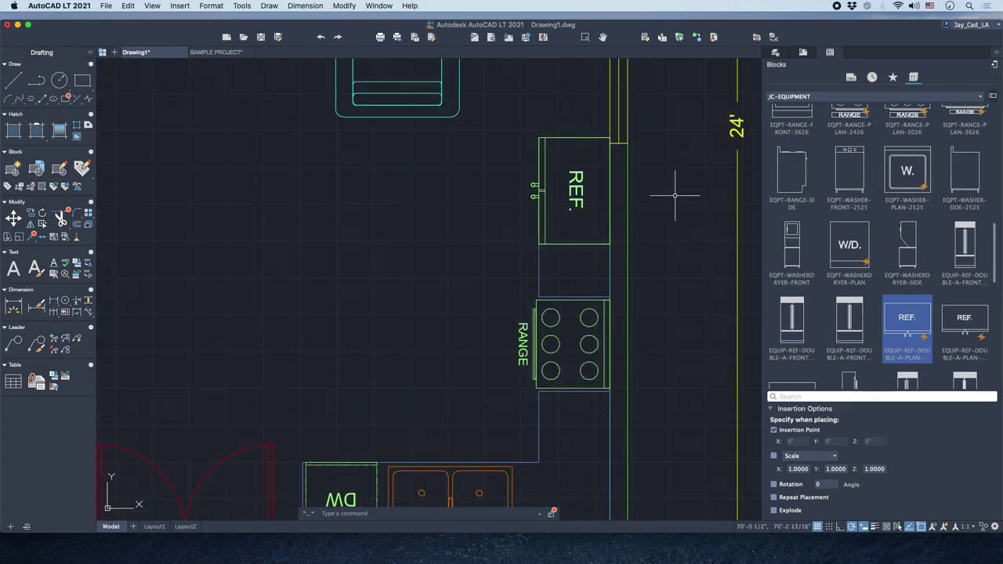
{"action": "scroll", "coordinate": [626, 235], "scroll_direction": "down", "scroll_amount": 2}
{"action": "scroll", "coordinate": [604, 328], "scroll_direction": "up", "scroll_amount": 2}
Stretch the L-shaped counter's top edge to shorten it by 6 inches.
{"action": "left_click", "coordinate": [558, 381]}
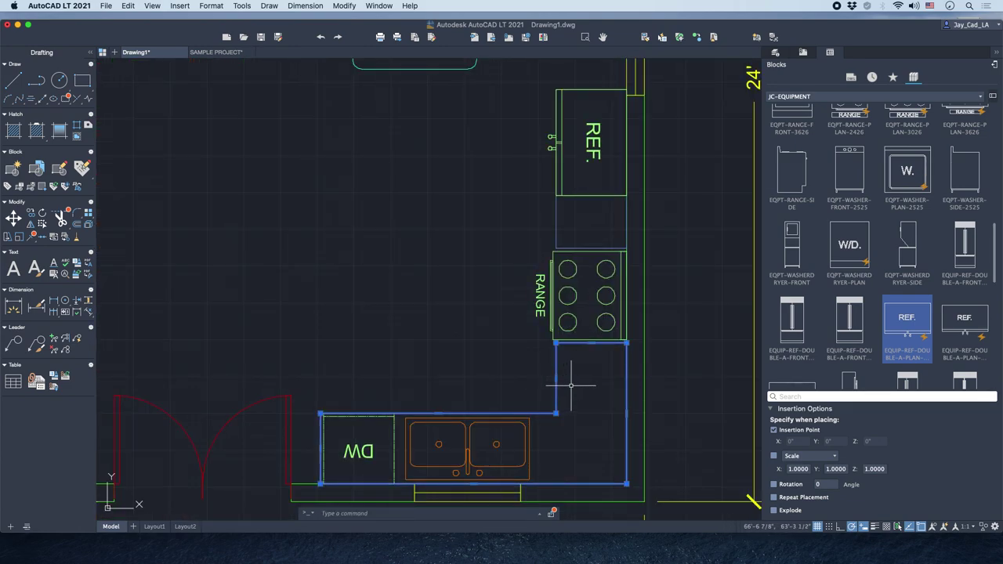
{"action": "scroll", "coordinate": [580, 376], "scroll_direction": "up", "scroll_amount": 2}
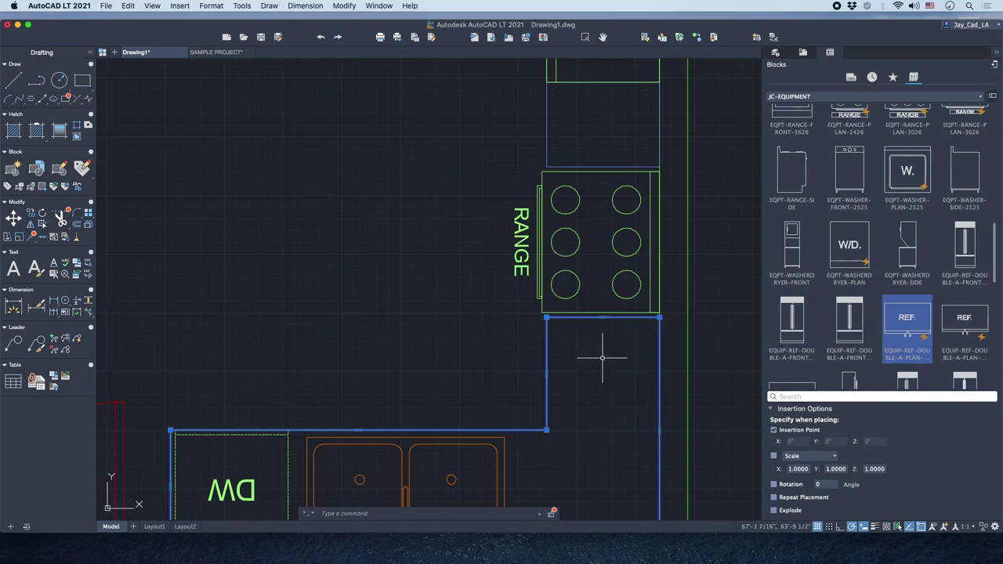
{"action": "left_click", "coordinate": [602, 318]}
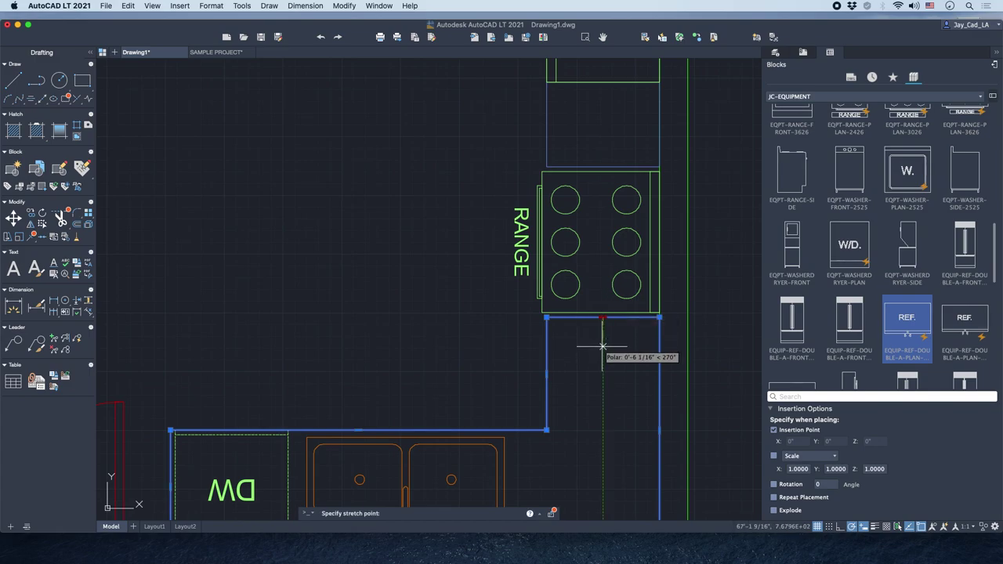
{"action": "type", "text": "6"}
{"action": "key", "text": "Return"}
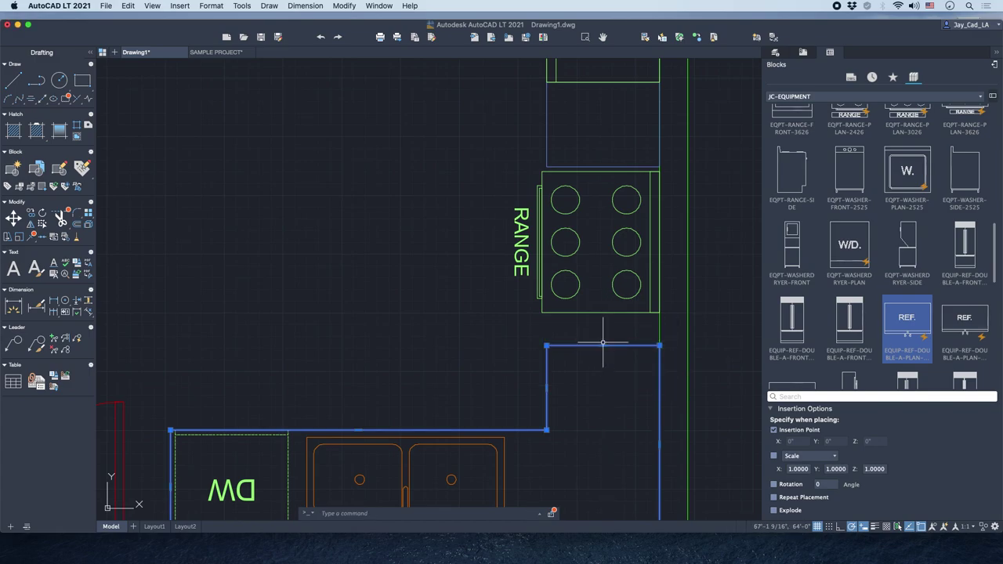
{"action": "key", "text": "Escape"}
{"action": "left_click", "coordinate": [593, 287]}
Move the range and filler blocks slightly lower along the wall.
{"action": "middle_click_drag", "start_coordinate": [504, 232], "coordinate": [491, 331]}
{"action": "scroll", "coordinate": [490, 331], "scroll_direction": "down", "scroll_amount": 2}
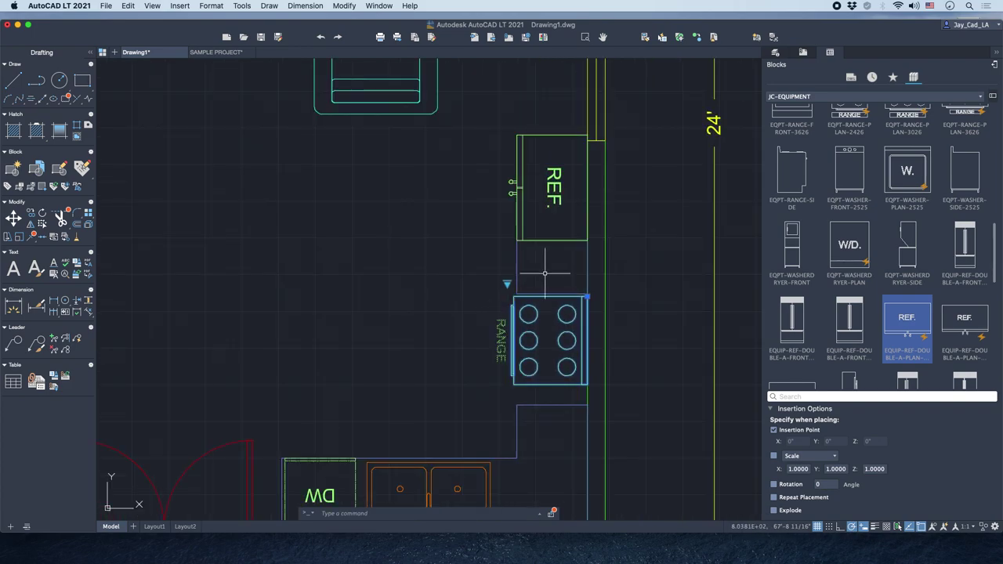
{"action": "left_click", "coordinate": [553, 278]}
{"action": "left_click", "coordinate": [481, 210]}
{"action": "scroll", "coordinate": [549, 287], "scroll_direction": "up", "scroll_amount": 3}
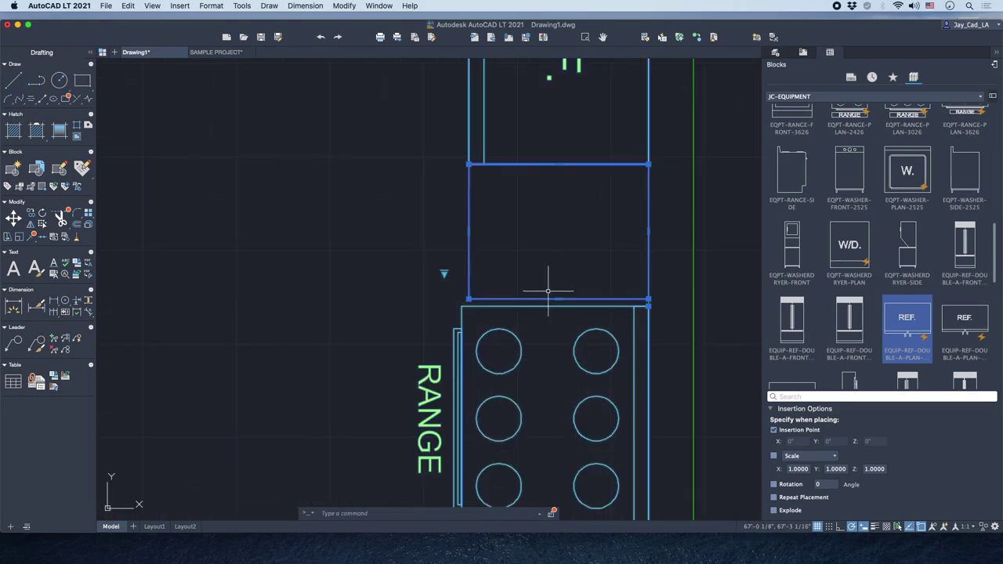
{"action": "scroll", "coordinate": [401, 185], "scroll_direction": "down", "scroll_amount": 2}
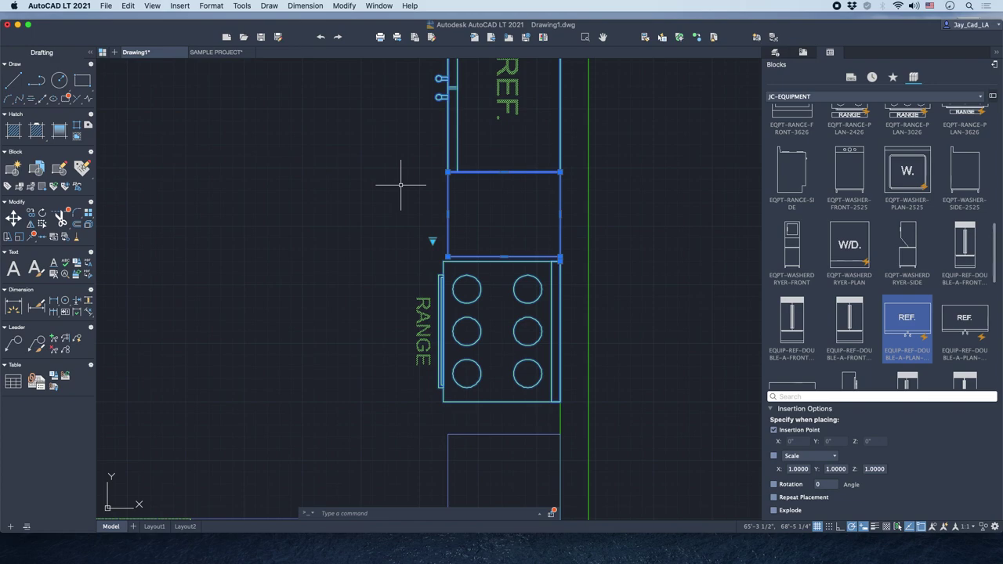
{"action": "type", "text": "m"}
{"action": "key", "text": "Return"}
{"action": "left_click", "coordinate": [392, 169]}
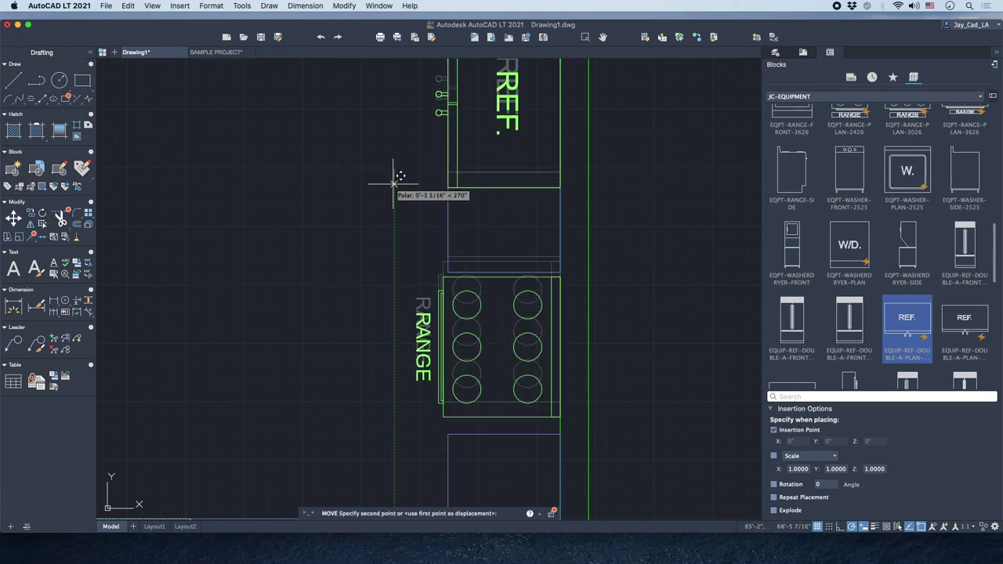
{"action": "left_click", "coordinate": [394, 184]}
{"action": "scroll", "coordinate": [394, 183], "scroll_direction": "down", "scroll_amount": 3}
{"action": "scroll", "coordinate": [433, 259], "scroll_direction": "up", "scroll_amount": 2}
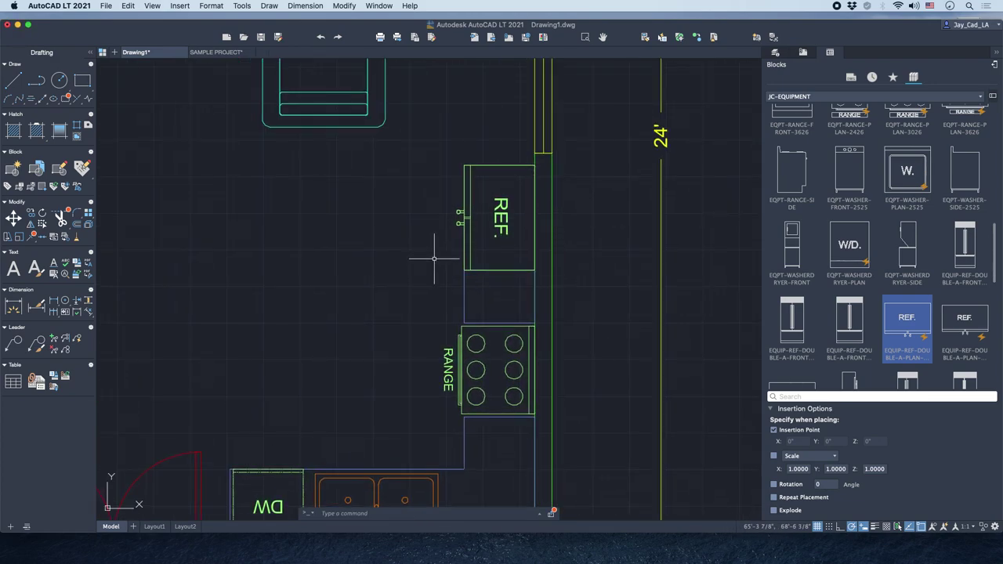
Move the REF block by a 1-inch offset and view the whole apartment plan.
{"action": "left_click", "coordinate": [502, 166]}
{"action": "right_click", "coordinate": [445, 220]}
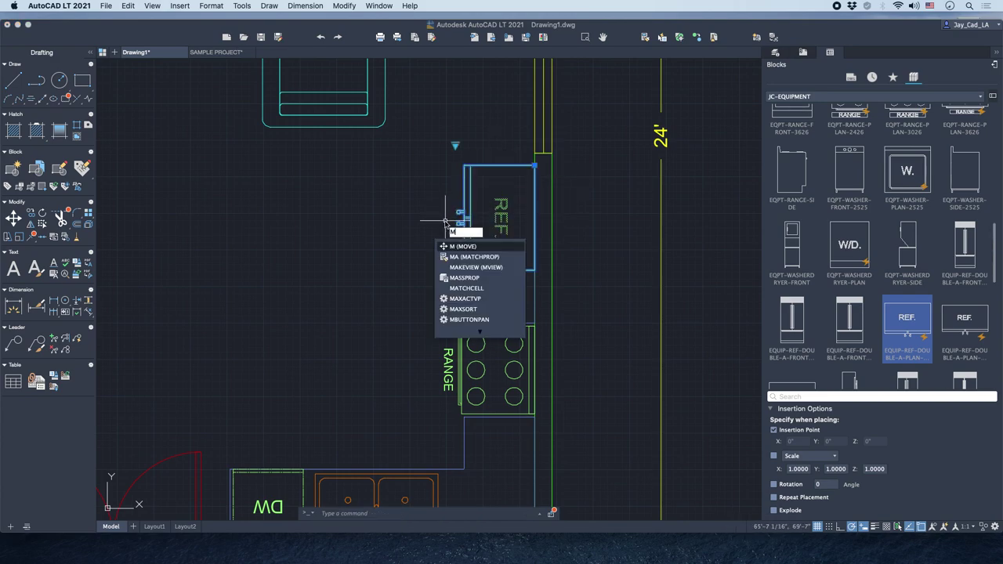
{"action": "left_click", "coordinate": [454, 231]}
{"action": "left_click", "coordinate": [446, 218]}
{"action": "type", "text": "1"}
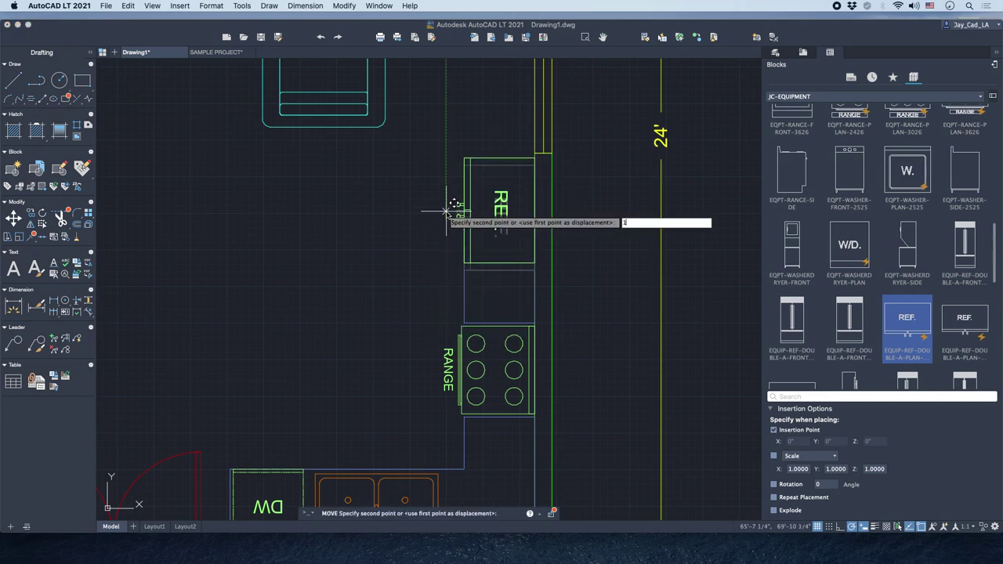
{"action": "key", "text": "Return"}
{"action": "scroll", "coordinate": [430, 212], "scroll_direction": "down", "scroll_amount": 3}
{"action": "middle_click_drag", "start_coordinate": [408, 217], "coordinate": [541, 279]}
{"action": "scroll", "coordinate": [488, 257], "scroll_direction": "down", "scroll_amount": 3}
{"action": "middle_click_drag", "start_coordinate": [488, 258], "coordinate": [552, 309]}
{"action": "scroll", "coordinate": [570, 394], "scroll_direction": "up", "scroll_amount": 2}
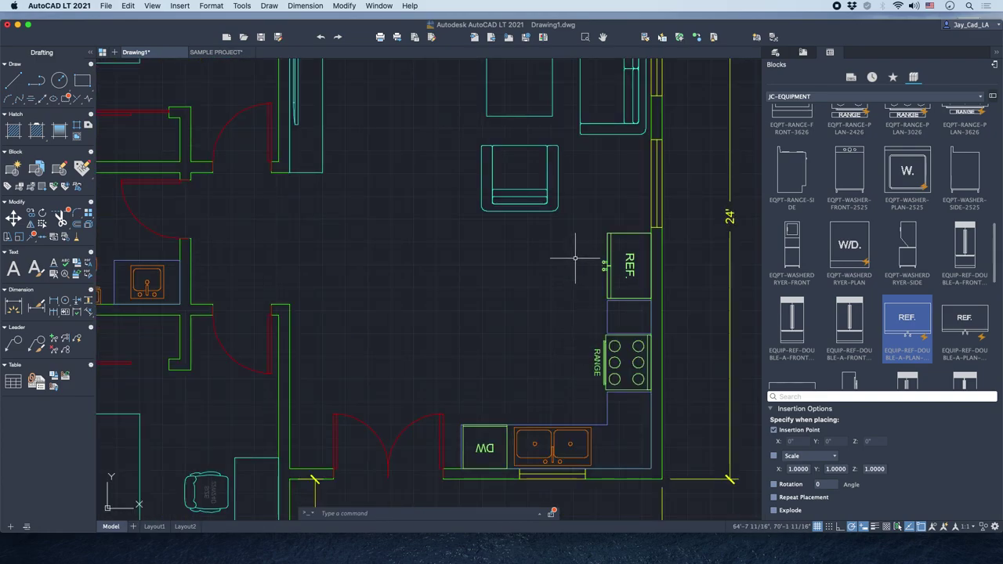
{"action": "scroll", "coordinate": [533, 370], "scroll_direction": "up", "scroll_amount": 2}
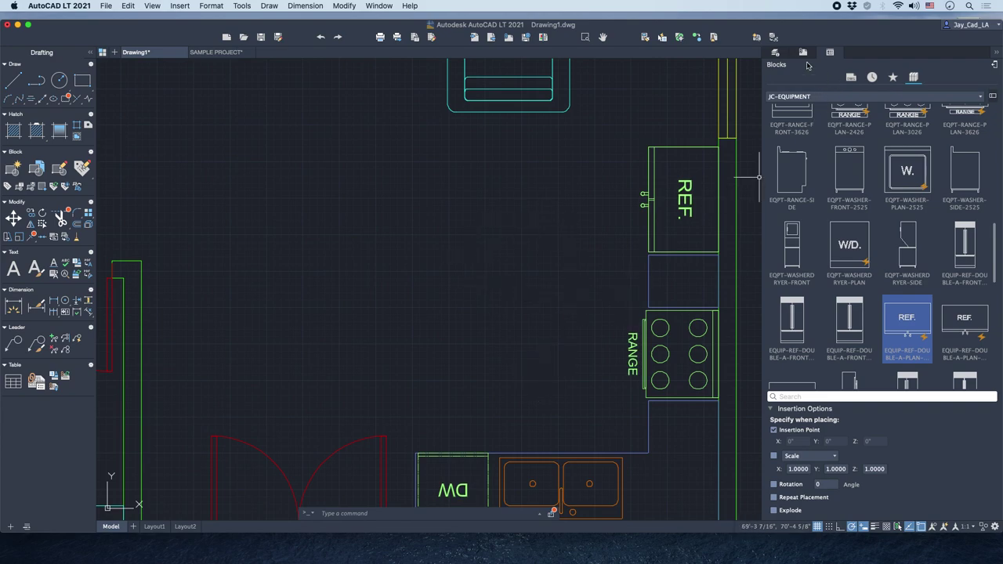
Make ID-CW the current layer and start the island polyline at its first corner.
{"action": "left_click", "coordinate": [780, 55]}
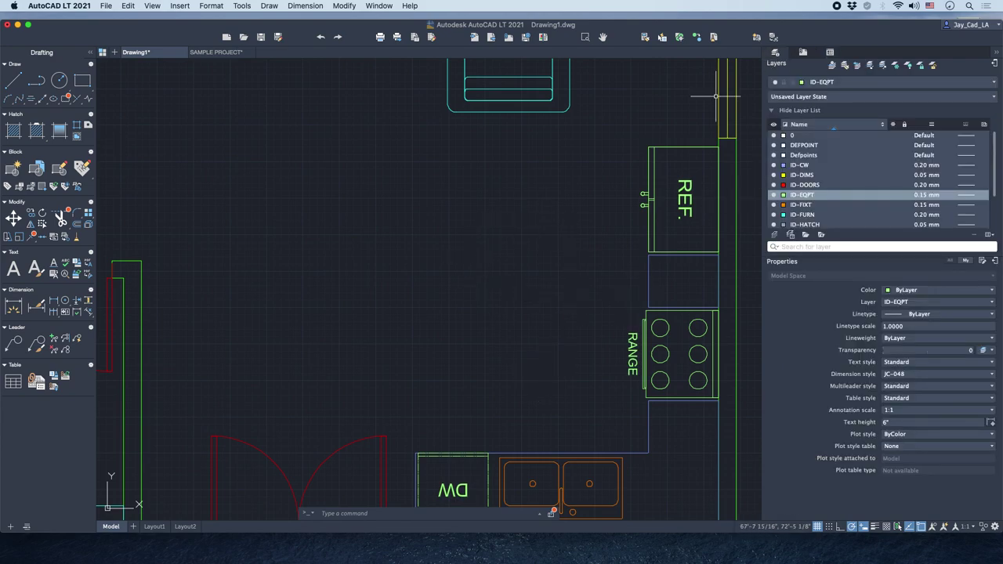
{"action": "left_click", "coordinate": [869, 82]}
{"action": "left_click", "coordinate": [834, 138]}
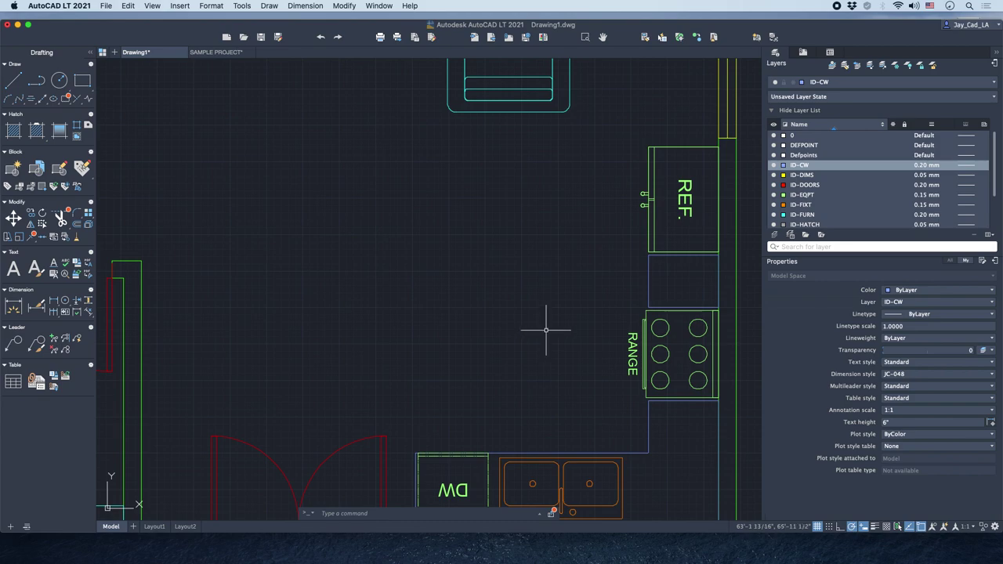
{"action": "type", "text": "pl"}
{"action": "key", "text": "Return"}
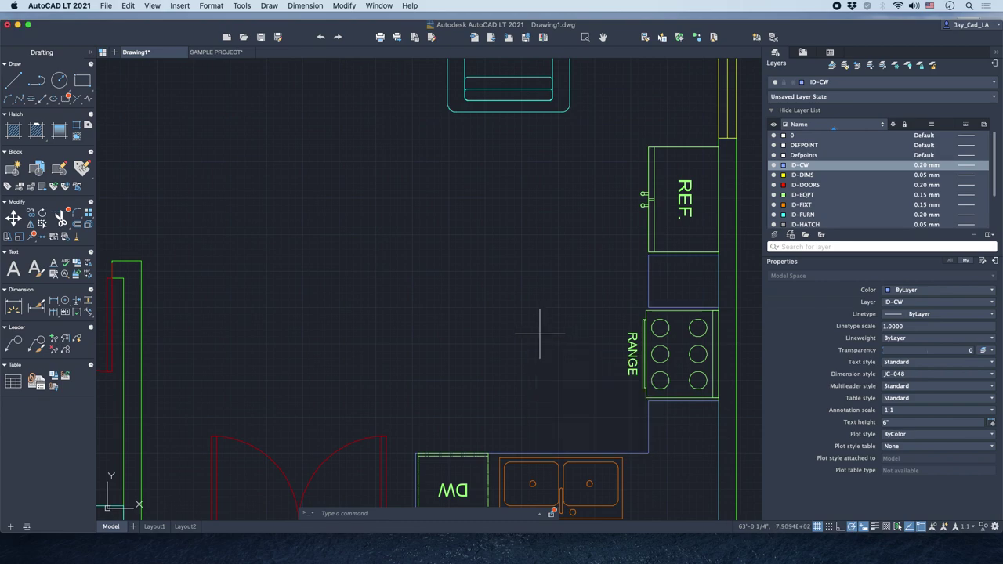
{"action": "scroll", "coordinate": [537, 331], "scroll_direction": "up", "scroll_amount": 3}
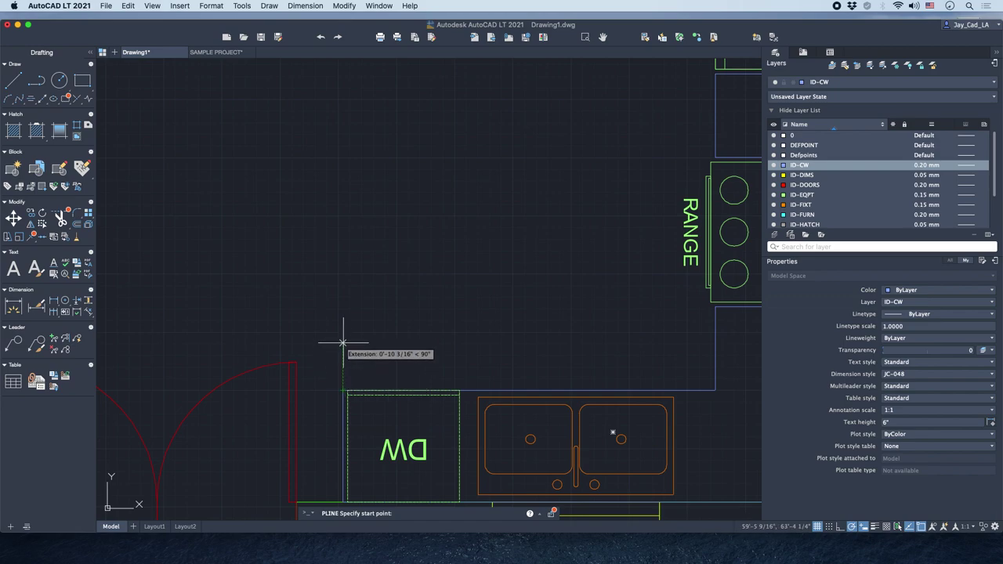
{"action": "type", "text": "30"}
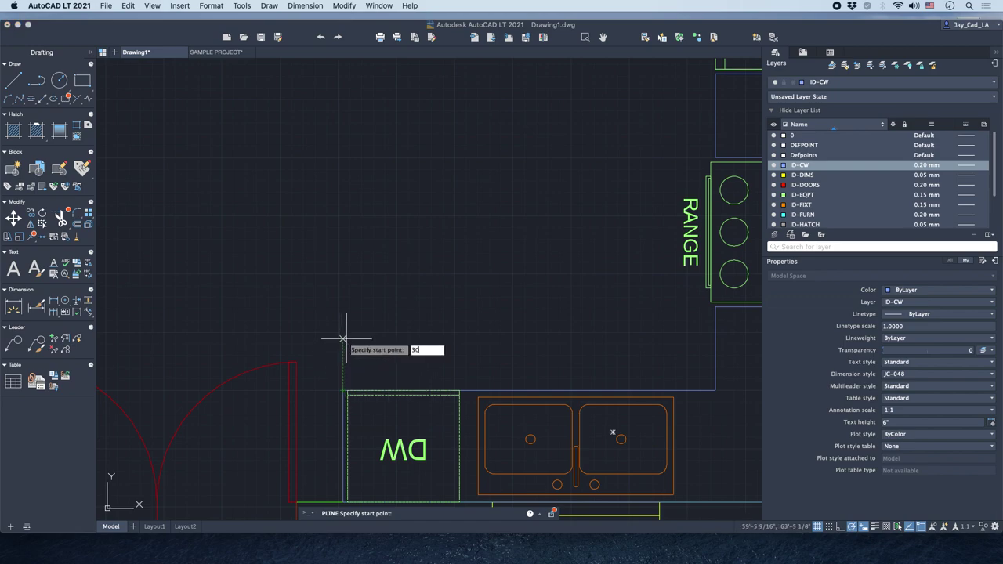
{"action": "key", "text": "Return"}
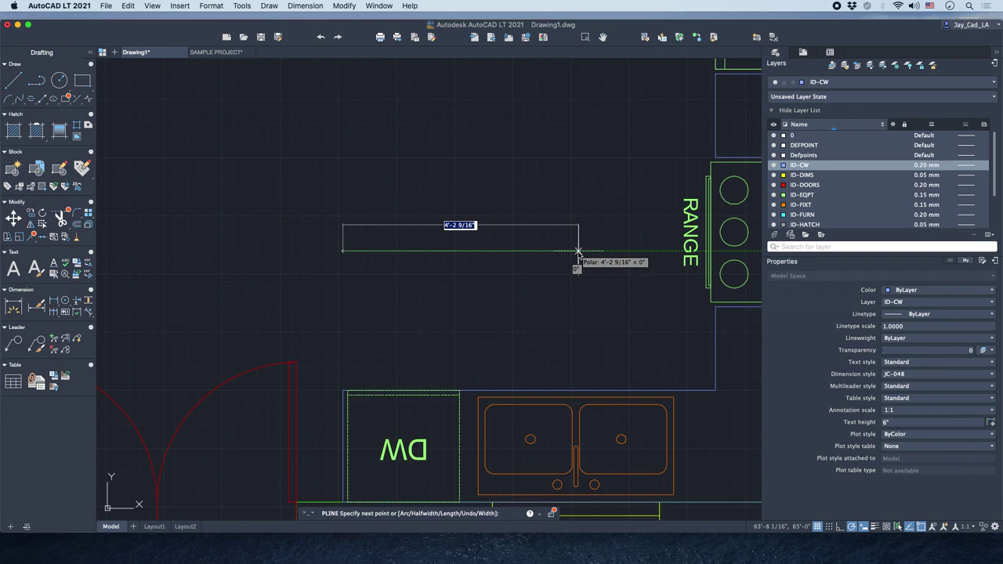
Draw the island's sides with lengths 4 and 5 and close the rectangle.
{"action": "type", "text": "48"}
{"action": "key", "text": "Return"}
{"action": "scroll", "coordinate": [559, 223], "scroll_direction": "down", "scroll_amount": 3}
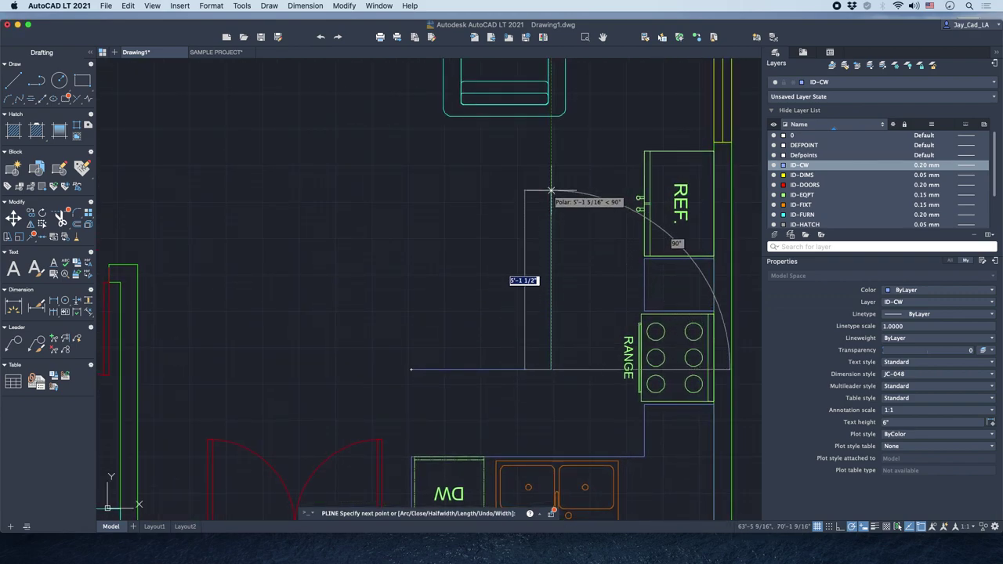
{"action": "type", "text": "5"}
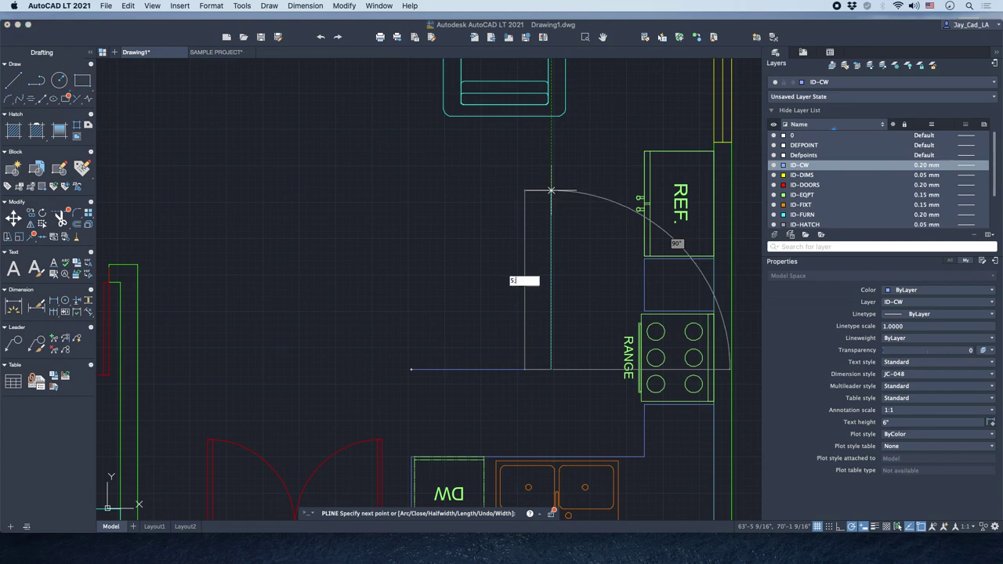
{"action": "key", "text": "Return"}
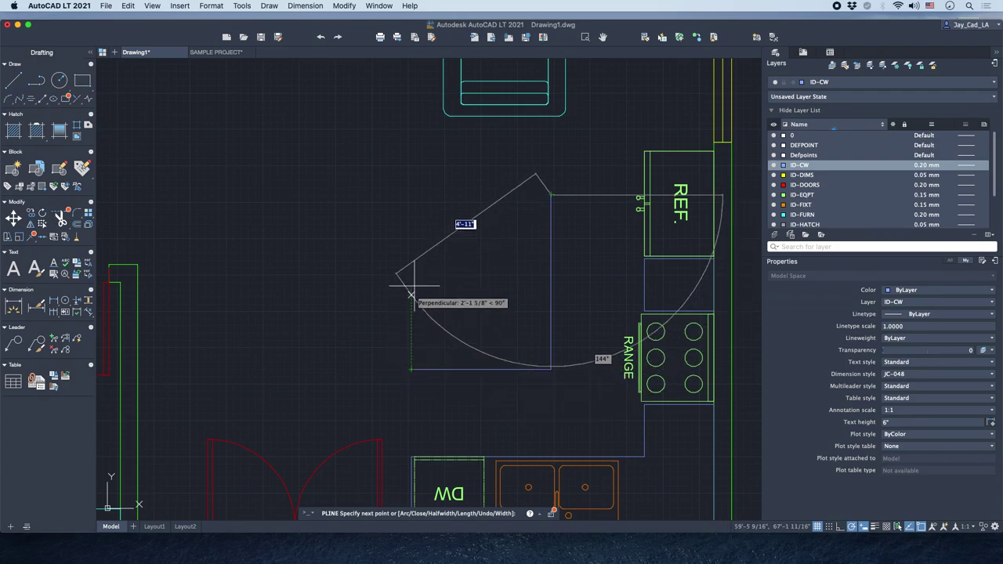
{"action": "left_click", "coordinate": [414, 194]}
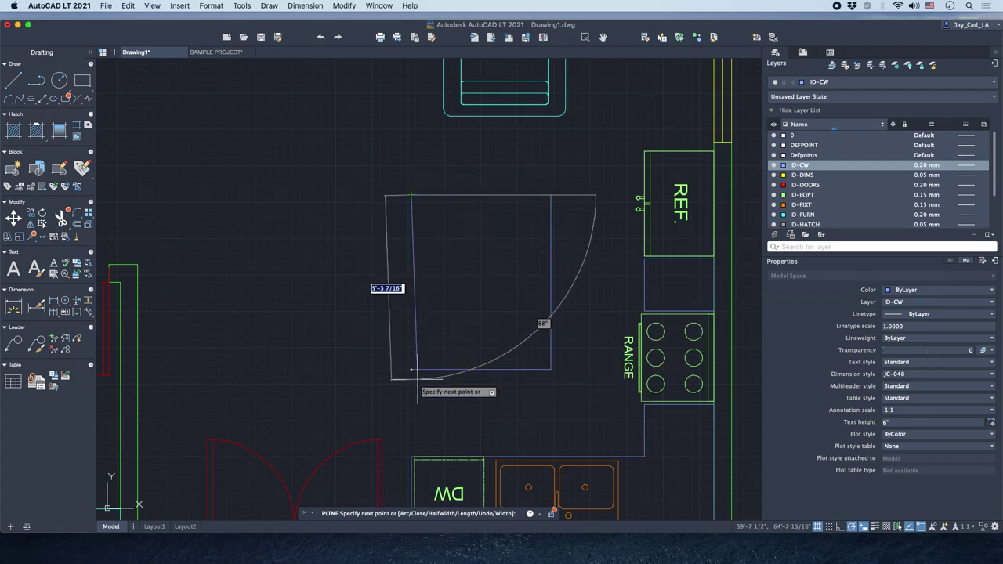
{"action": "left_click", "coordinate": [411, 369]}
{"action": "key", "text": "Return"}
{"action": "scroll", "coordinate": [470, 263], "scroll_direction": "down", "scroll_amount": 5}
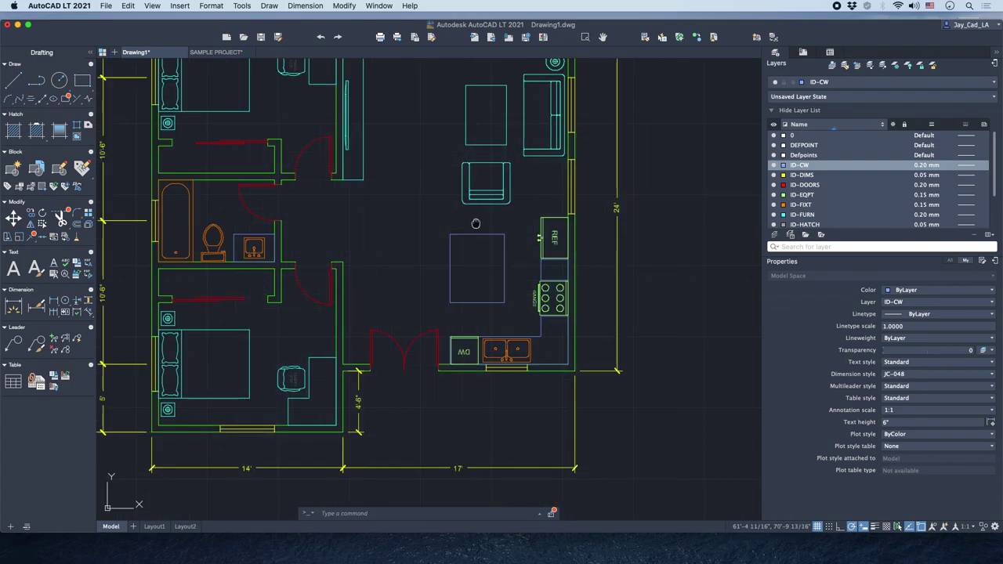
{"action": "scroll", "coordinate": [490, 326], "scroll_direction": "up", "scroll_amount": 5}
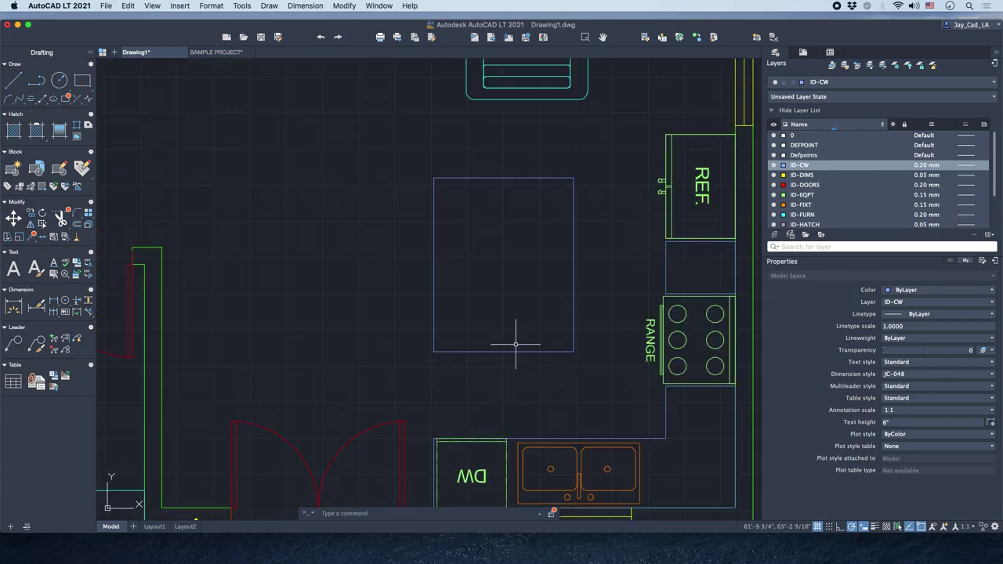
{"action": "left_click", "coordinate": [519, 335]}
{"action": "left_click", "coordinate": [533, 318]}
{"action": "scroll", "coordinate": [533, 317], "scroll_direction": "down", "scroll_amount": 5}
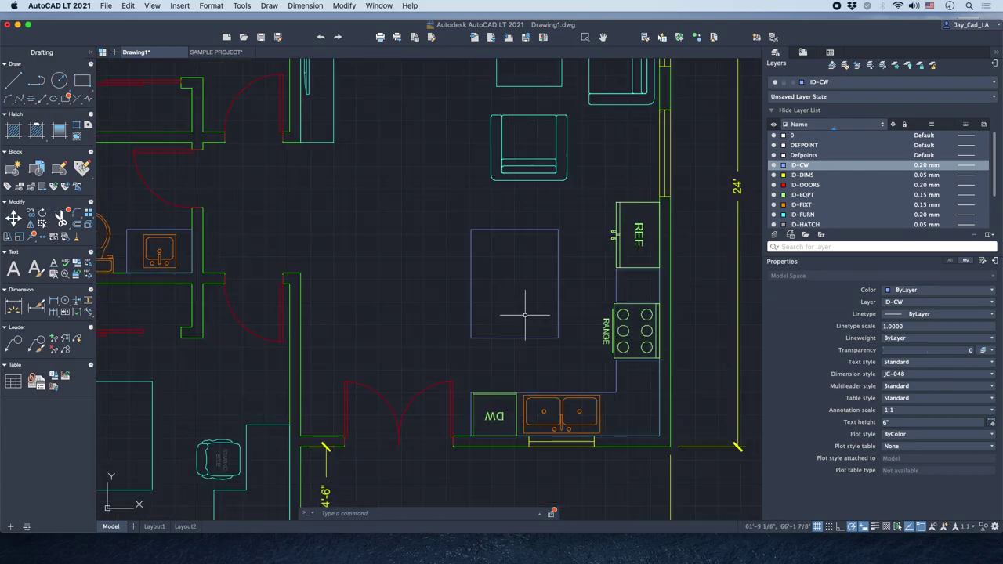
{"action": "scroll", "coordinate": [472, 324], "scroll_direction": "up", "scroll_amount": 2}
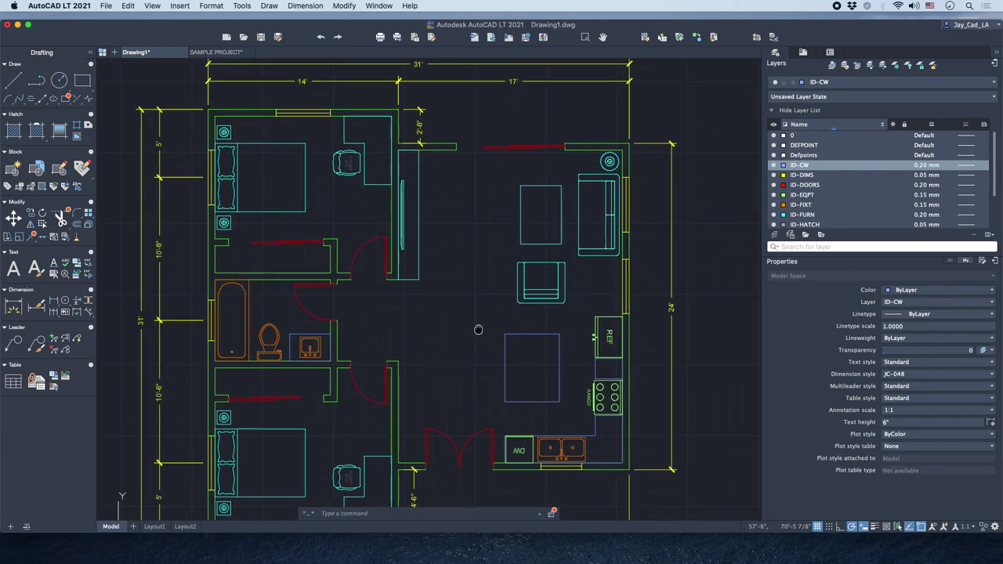
{"action": "scroll", "coordinate": [485, 340], "scroll_direction": "down", "scroll_amount": 2}
{"action": "middle_click_drag", "start_coordinate": [497, 331], "coordinate": [530, 312]}
{"action": "scroll", "coordinate": [493, 336], "scroll_direction": "down", "scroll_amount": 2}
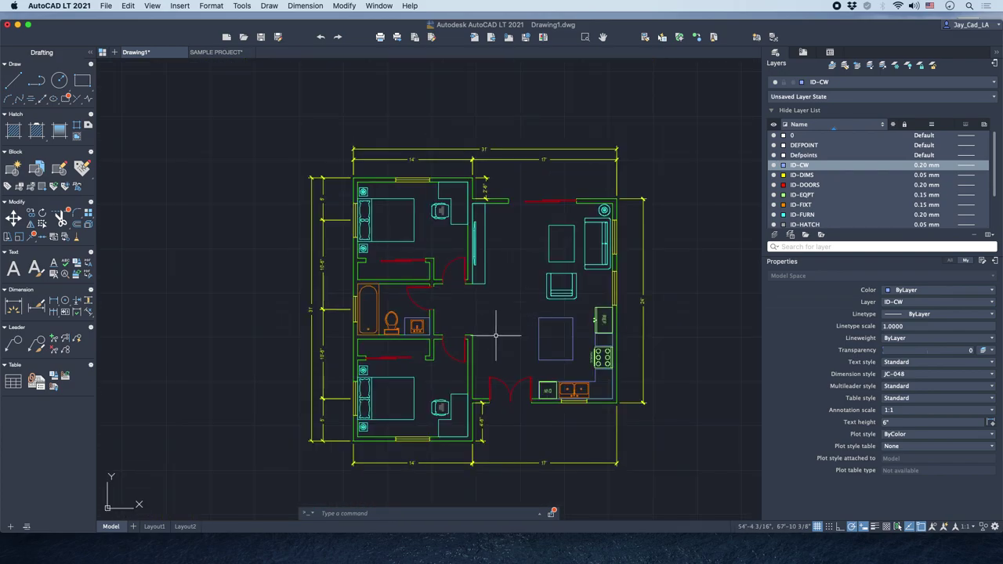
{"action": "scroll", "coordinate": [506, 342], "scroll_direction": "up", "scroll_amount": 2}
{"action": "scroll", "coordinate": [493, 338], "scroll_direction": "down", "scroll_amount": 2}
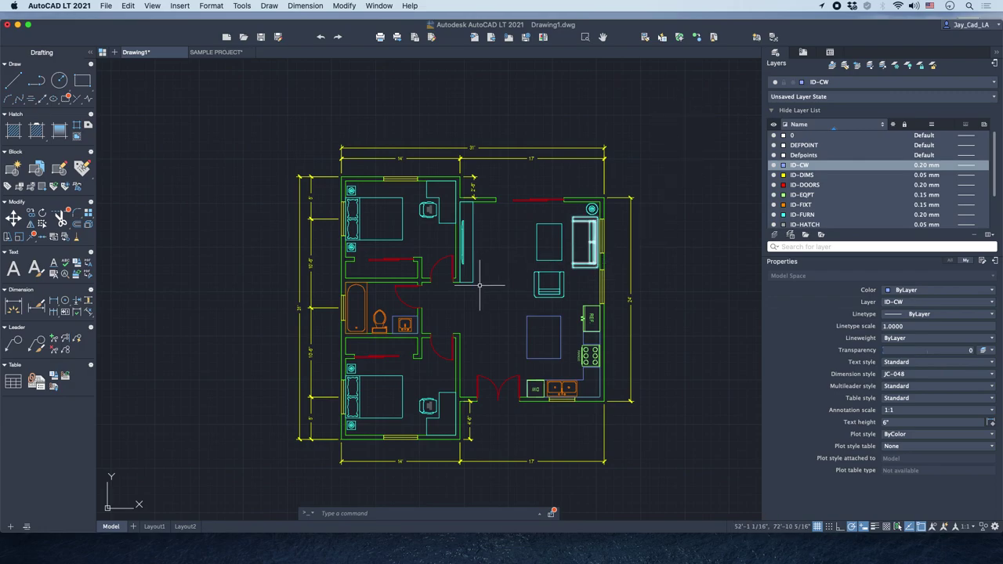
{"action": "middle_click_drag", "start_coordinate": [437, 300], "coordinate": [444, 285]}
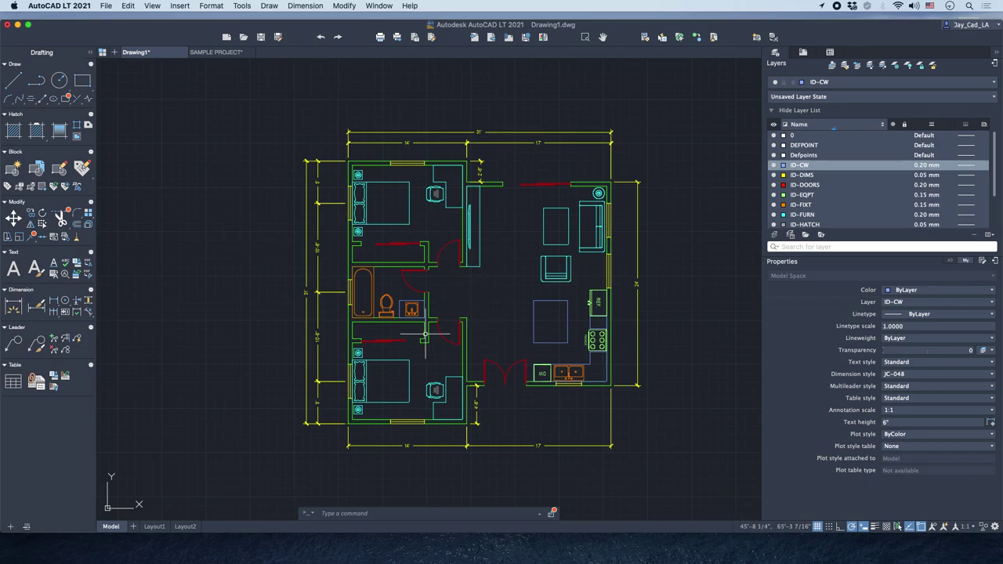
Display the Layout1 sheet with the floor plan viewport after briefly checking Layout2.
{"action": "left_click", "coordinate": [154, 527]}
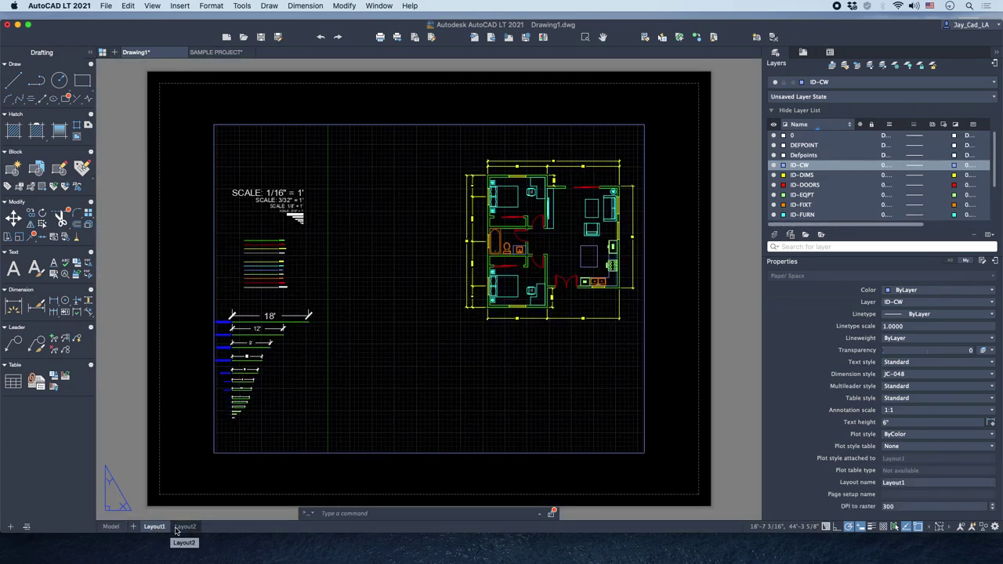
{"action": "left_click", "coordinate": [185, 527]}
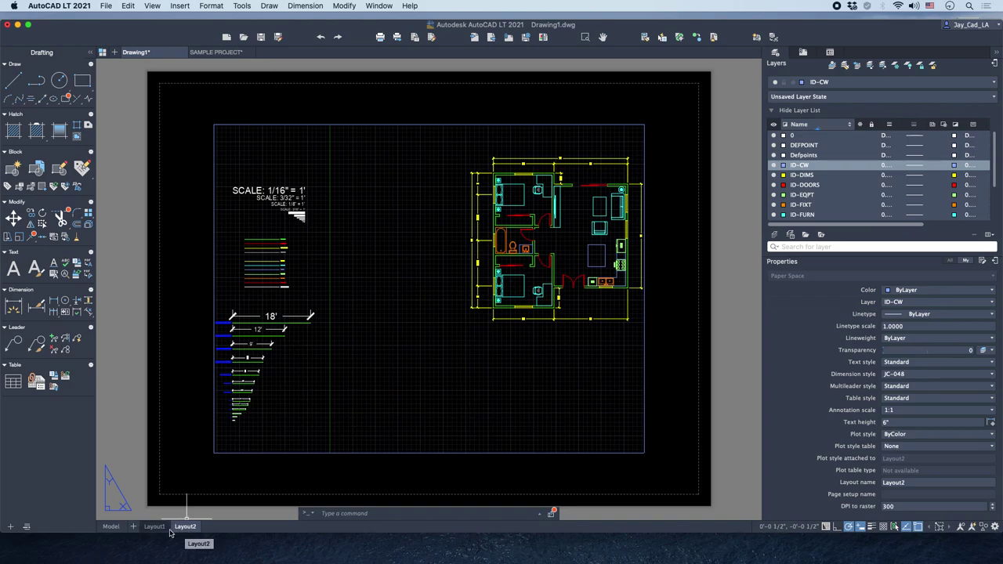
{"action": "left_click", "coordinate": [159, 529]}
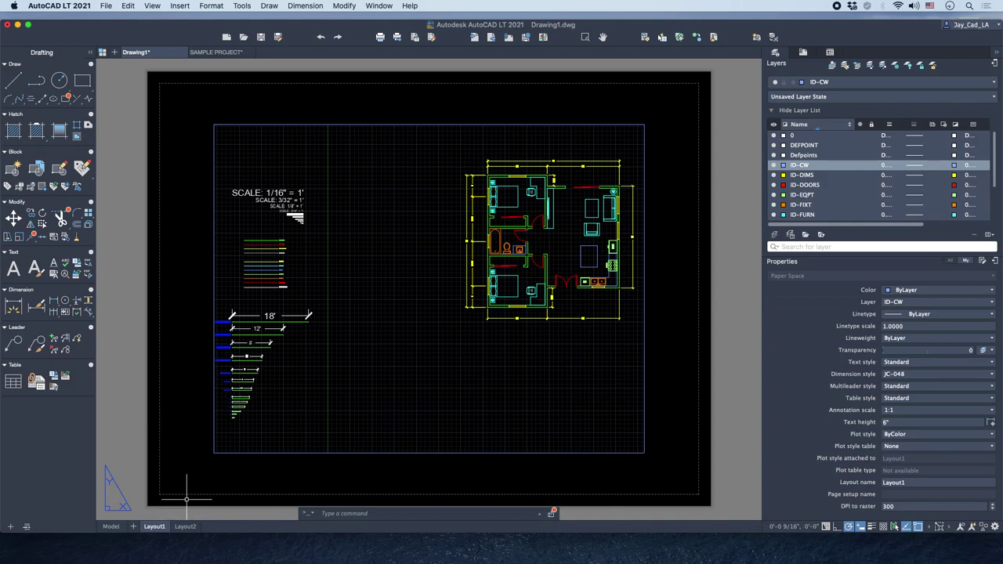
Open Layout1's page setup and review the paper sizes, keeping Letter.
{"action": "right_click", "coordinate": [152, 527]}
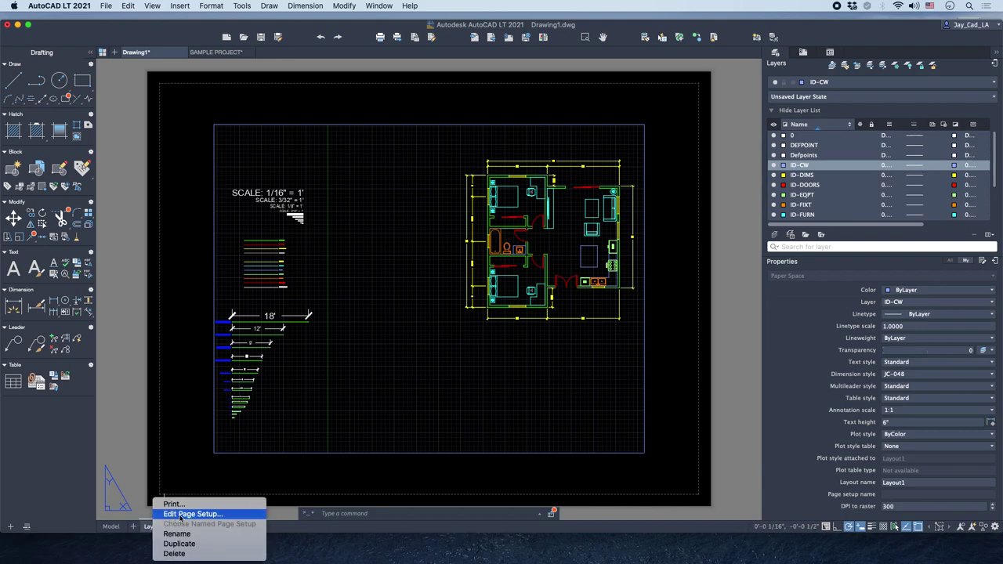
{"action": "left_click", "coordinate": [180, 514]}
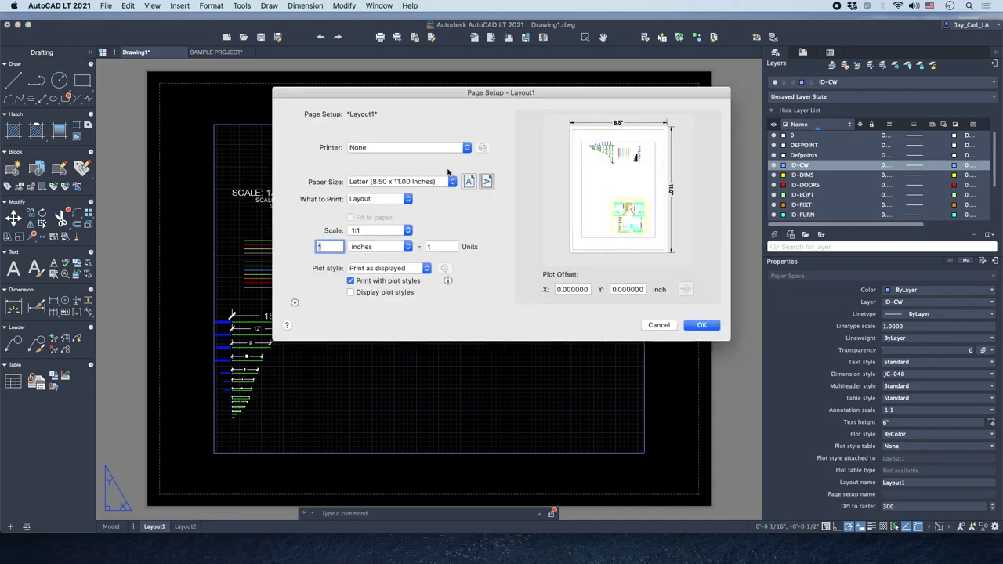
{"action": "left_click_drag", "start_coordinate": [505, 92], "coordinate": [457, 124]}
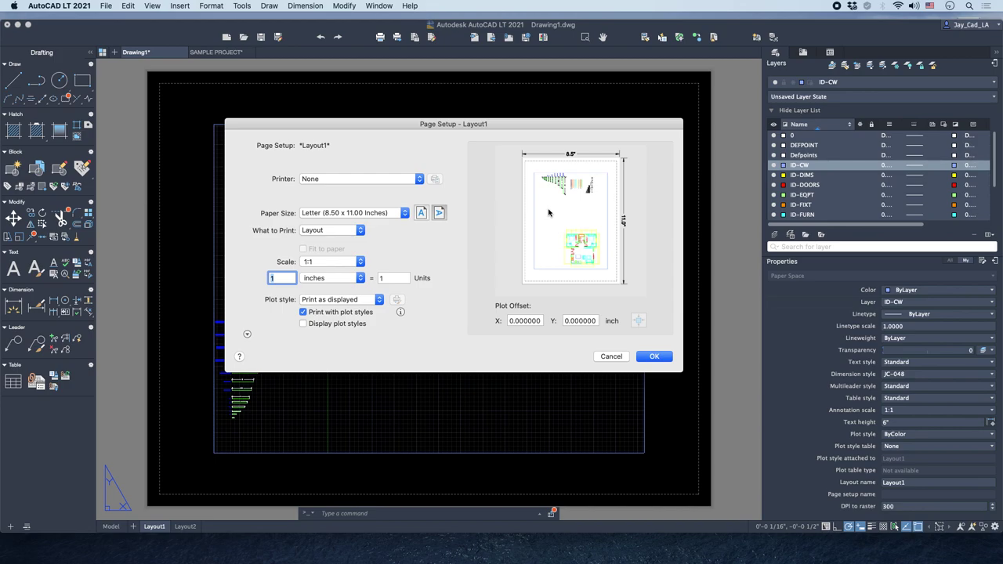
{"action": "left_click", "coordinate": [371, 212]}
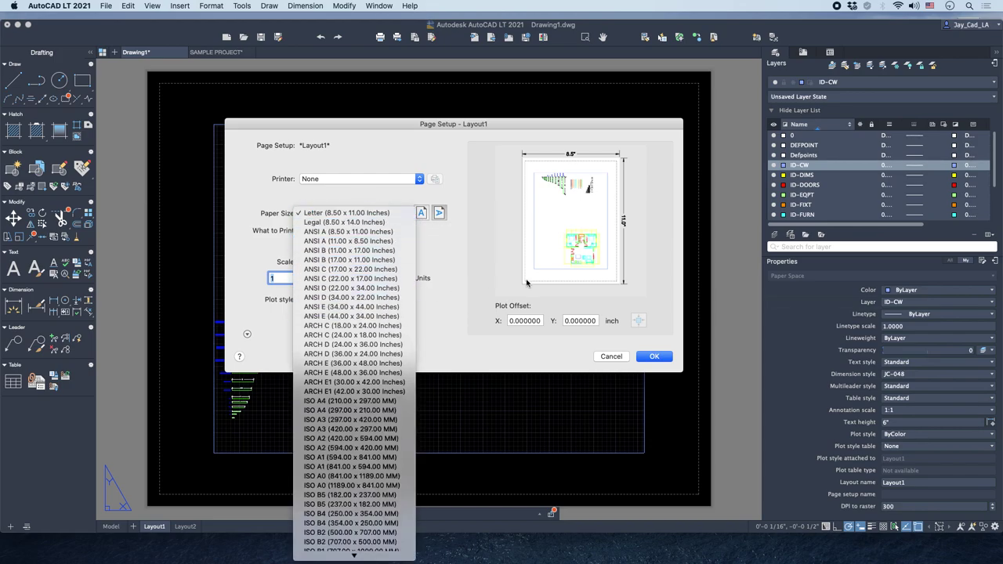
{"action": "left_click", "coordinate": [492, 212]}
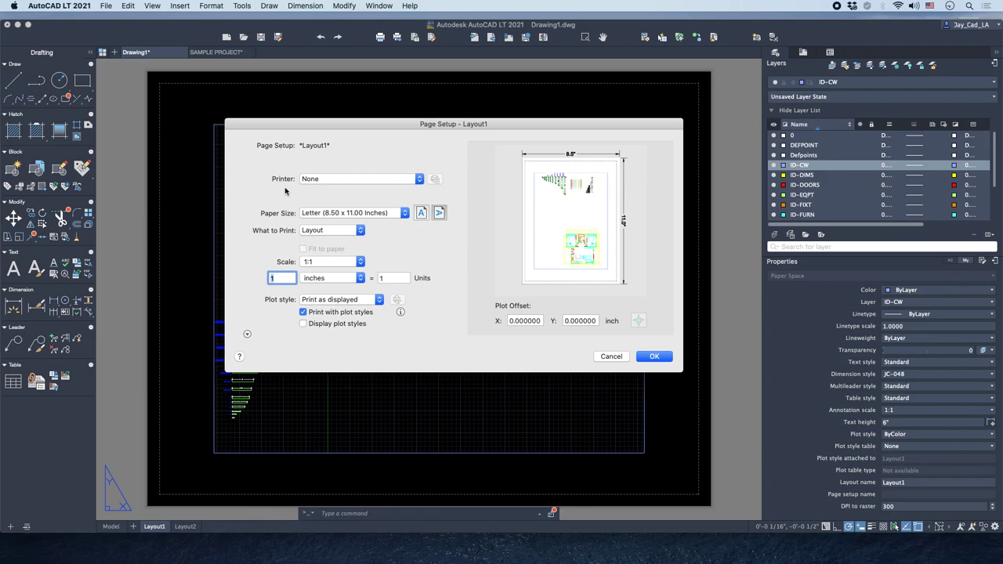
Choose DWG To PDF.pc3 as the printer and check the resulting ANSI full bleed A paper.
{"action": "left_click", "coordinate": [347, 180]}
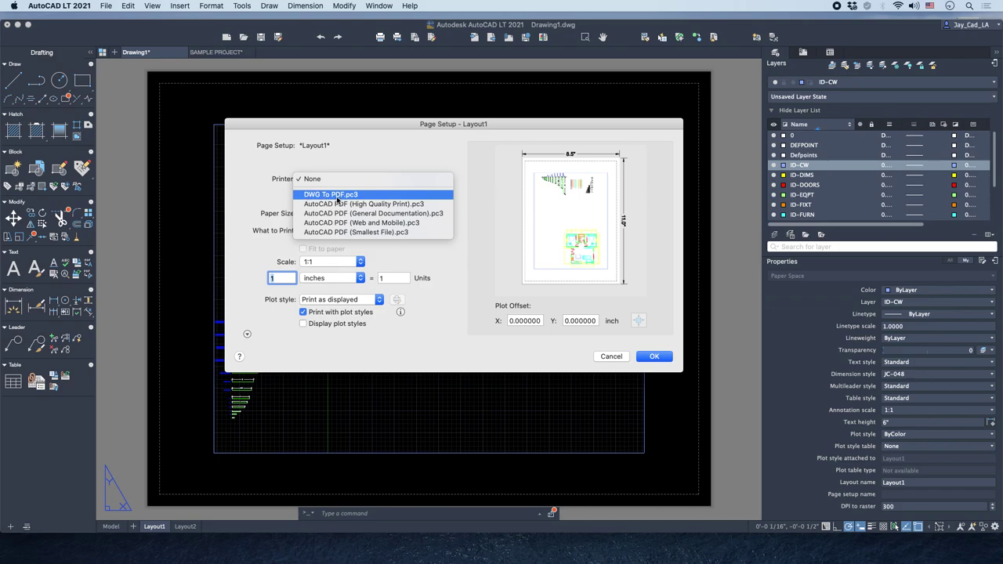
{"action": "left_click", "coordinate": [367, 197]}
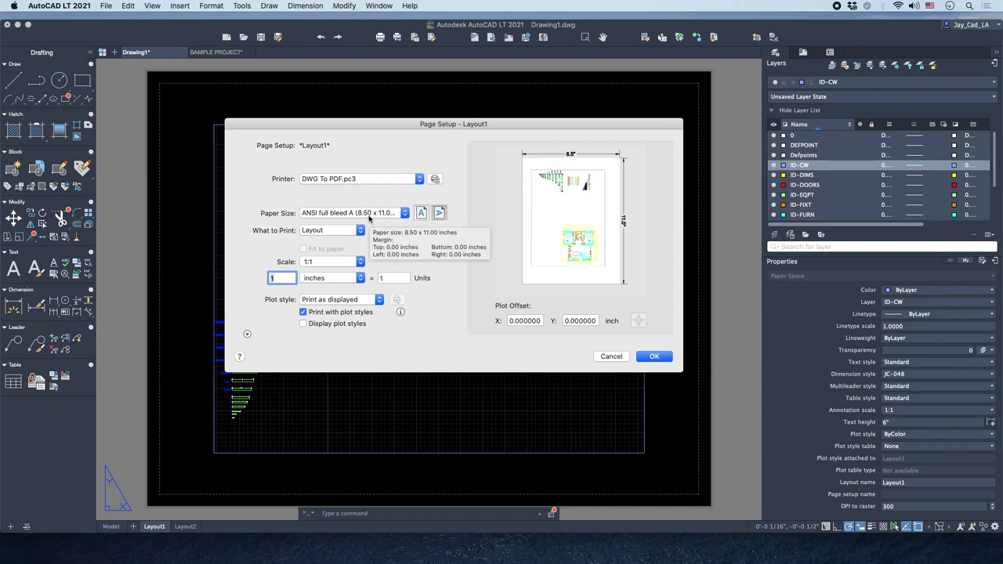
{"action": "left_click", "coordinate": [368, 214]}
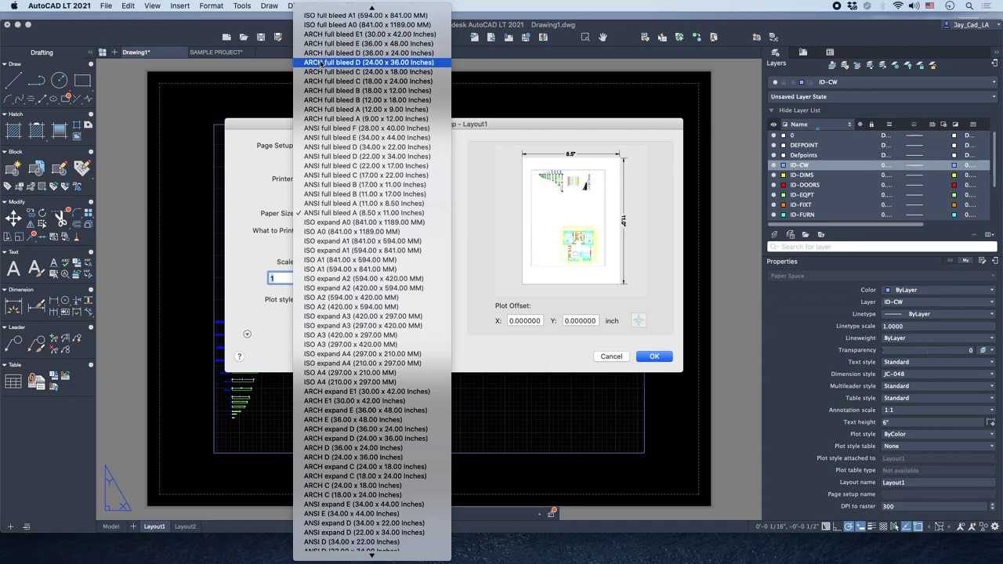
{"action": "left_click", "coordinate": [273, 124]}
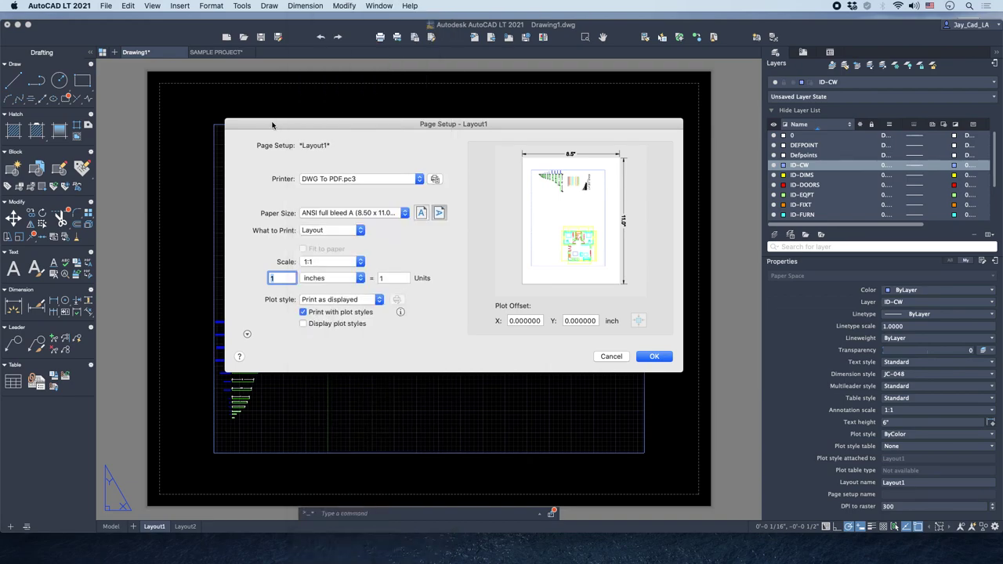
Cancel the Page Setup dialog, discarding the DWG To PDF printer change.
{"action": "left_click", "coordinate": [610, 357]}
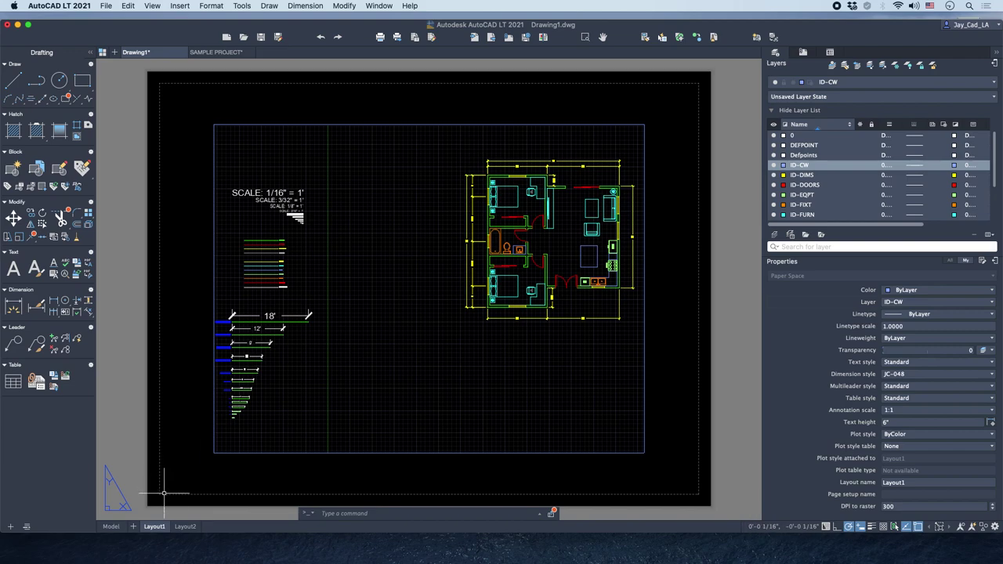
Give Layout1's page setup DWG To PDF.pc3, ARCH full bleed D (36 x 24) paper and monochrome.ctb.
{"action": "right_click", "coordinate": [156, 526]}
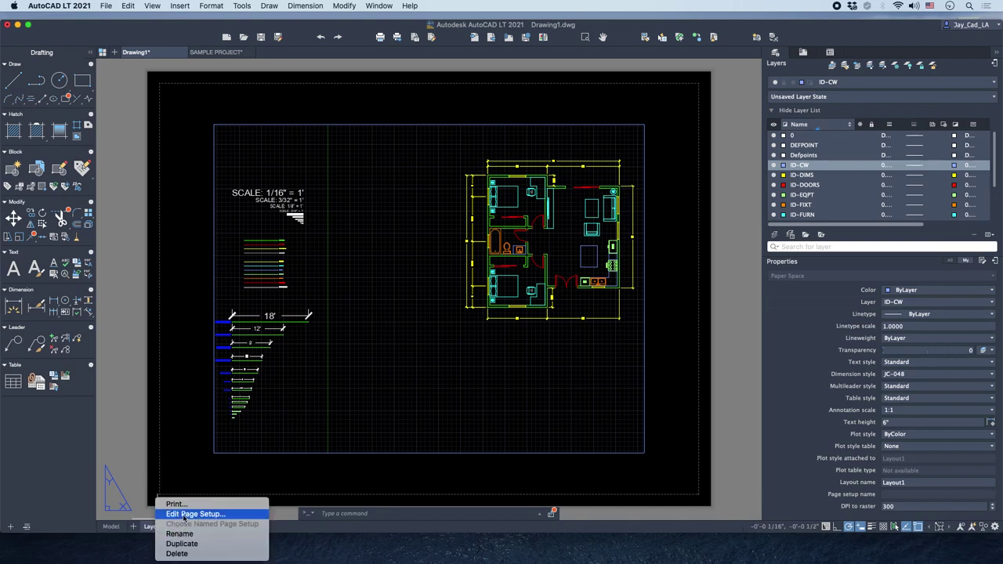
{"action": "left_click", "coordinate": [188, 514]}
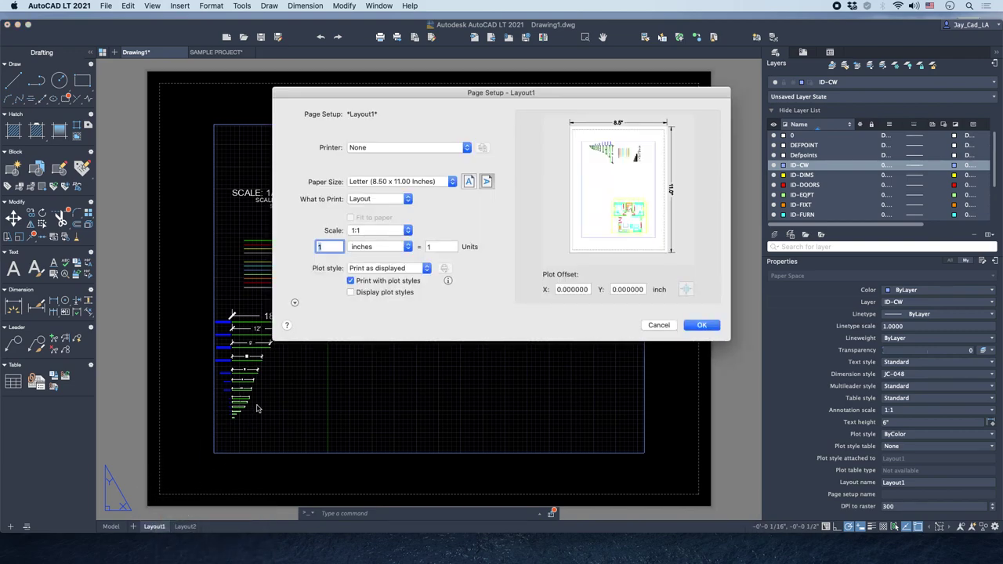
{"action": "left_click", "coordinate": [386, 149]}
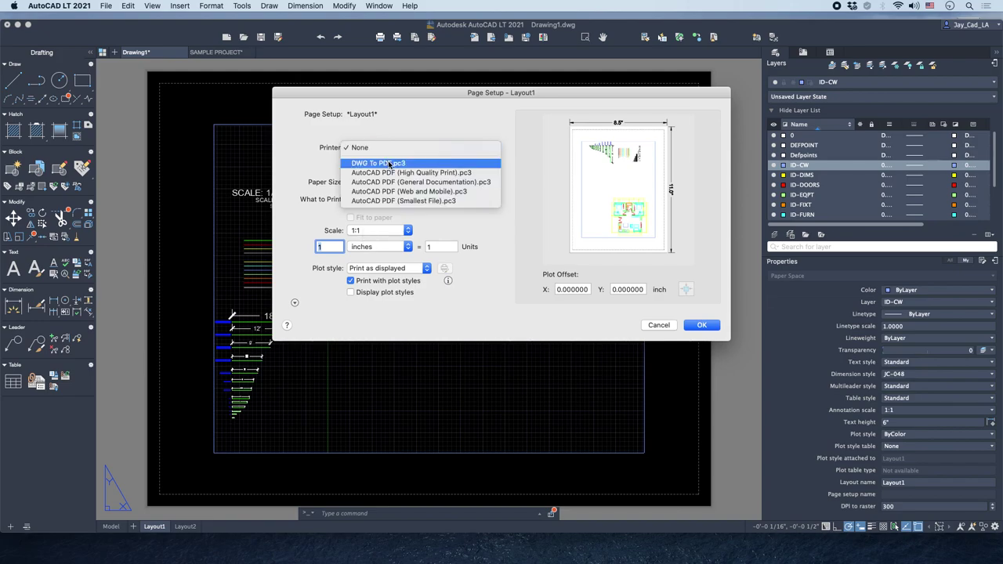
{"action": "left_click", "coordinate": [389, 163]}
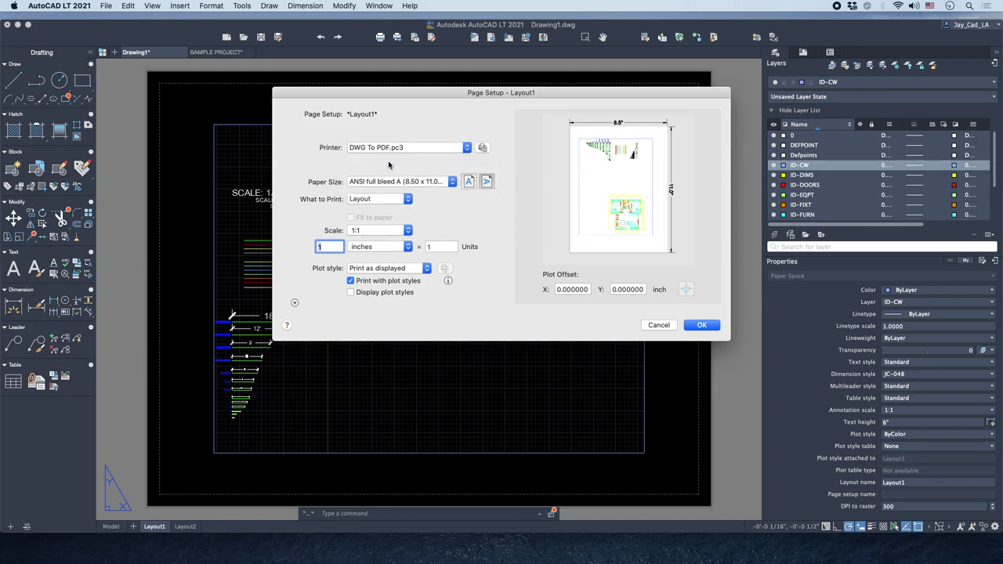
{"action": "left_click", "coordinate": [397, 182]}
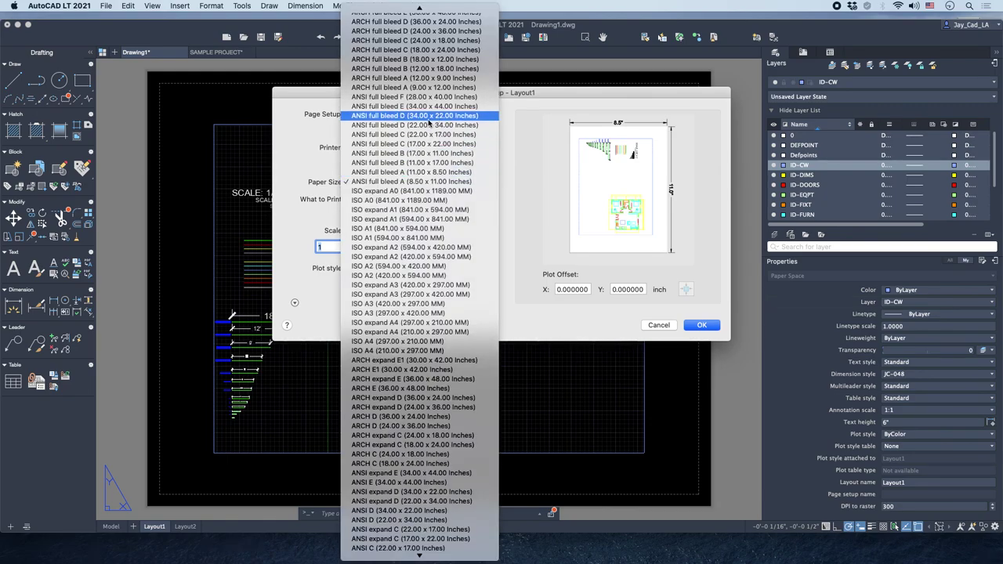
{"action": "scroll", "coordinate": [392, 94], "scroll_direction": "up", "scroll_amount": 2}
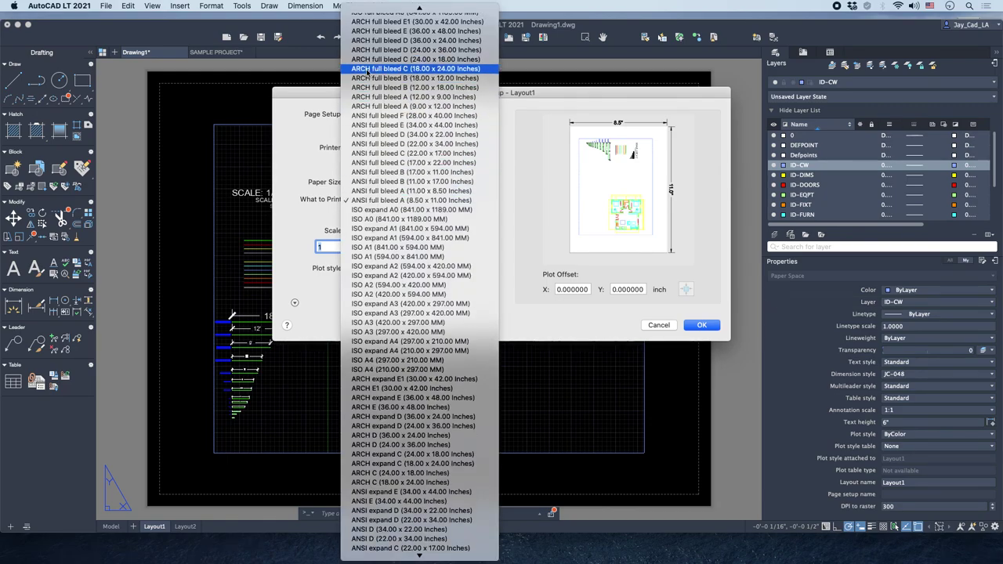
{"action": "left_click", "coordinate": [391, 40]}
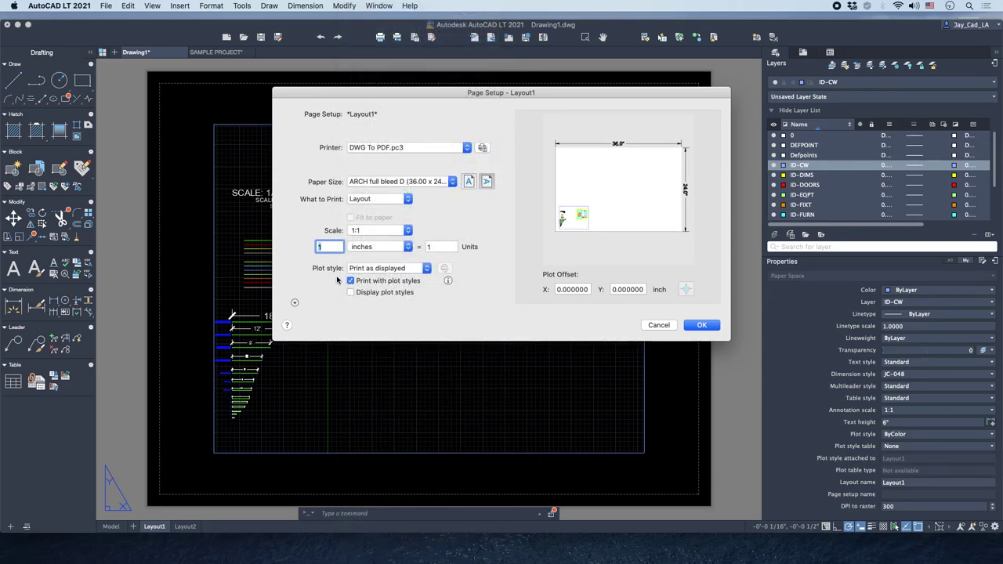
{"action": "left_click", "coordinate": [425, 269]}
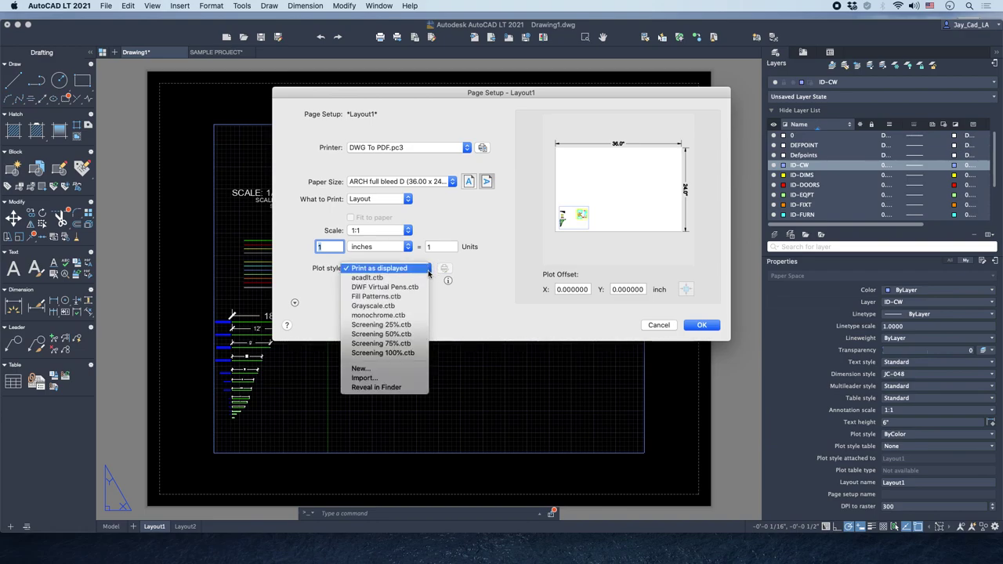
{"action": "left_click", "coordinate": [407, 316]}
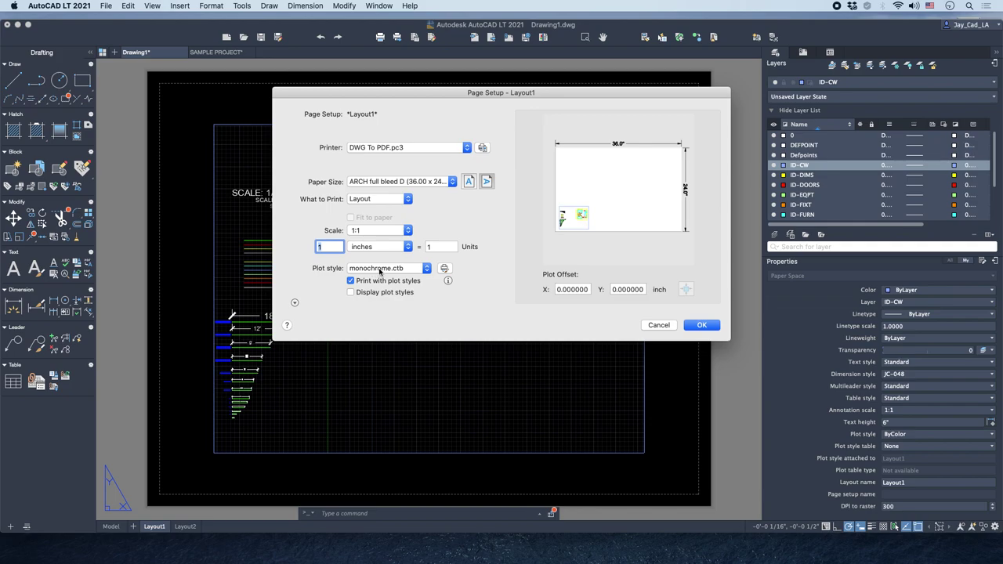
Confirm the page setup so Layout1 shows the larger ARCH D sheet.
{"action": "left_click", "coordinate": [701, 325]}
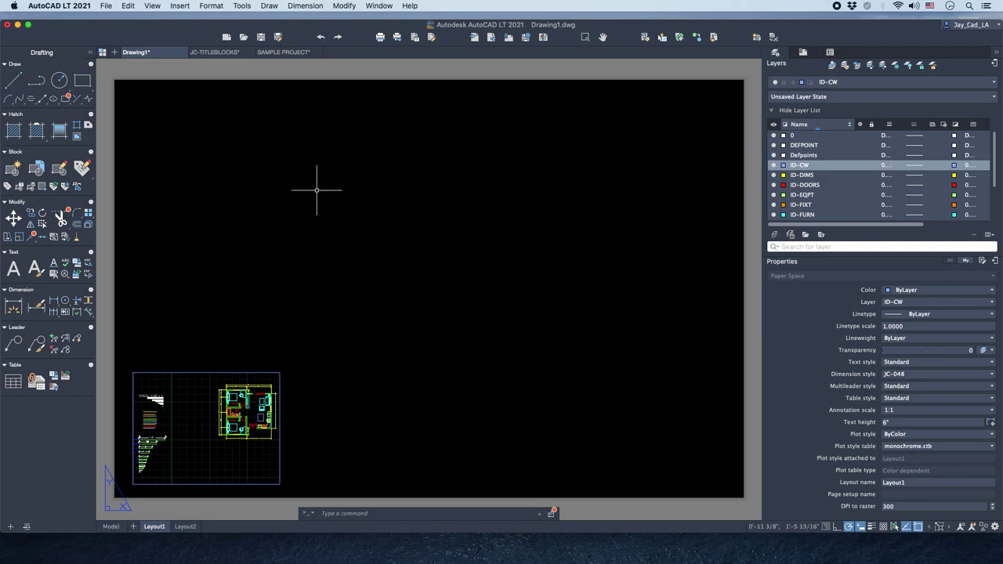
Switch to the JC-TITLEBLOCKS drawing tab to show its 48X36 title-block layout.
{"action": "left_click", "coordinate": [217, 52]}
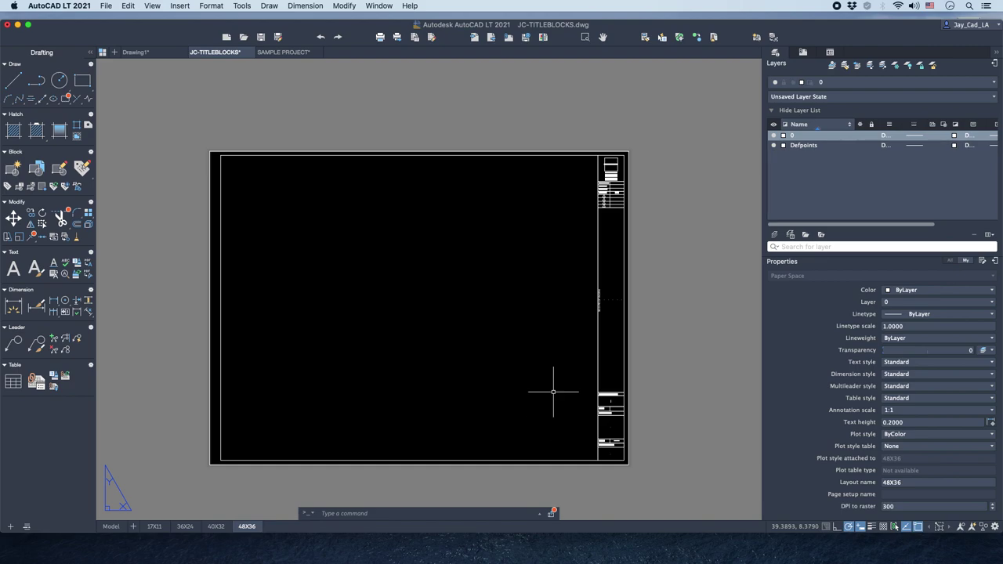
{"action": "scroll", "coordinate": [611, 202], "scroll_direction": "up", "scroll_amount": 5}
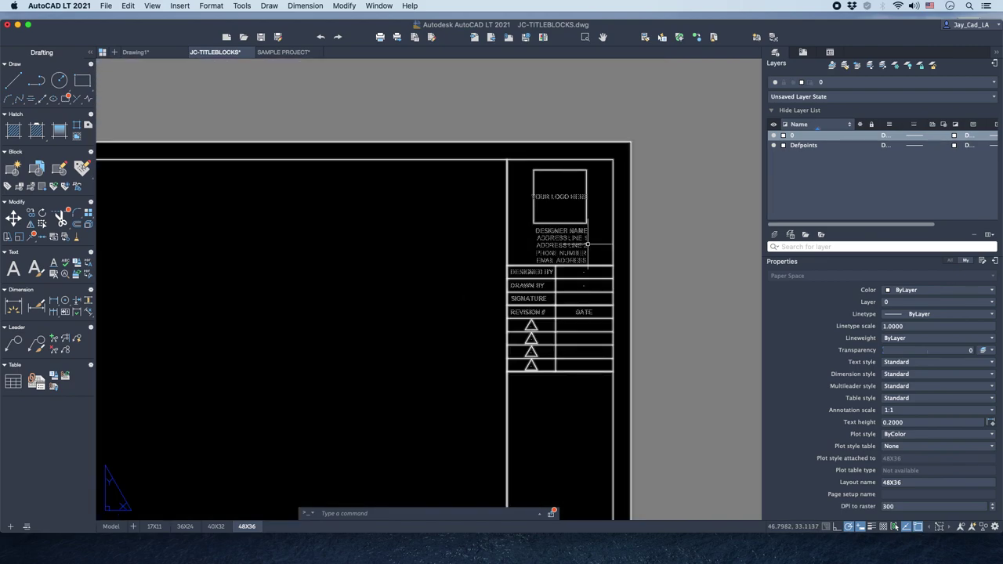
{"action": "scroll", "coordinate": [607, 186], "scroll_direction": "up", "scroll_amount": 3}
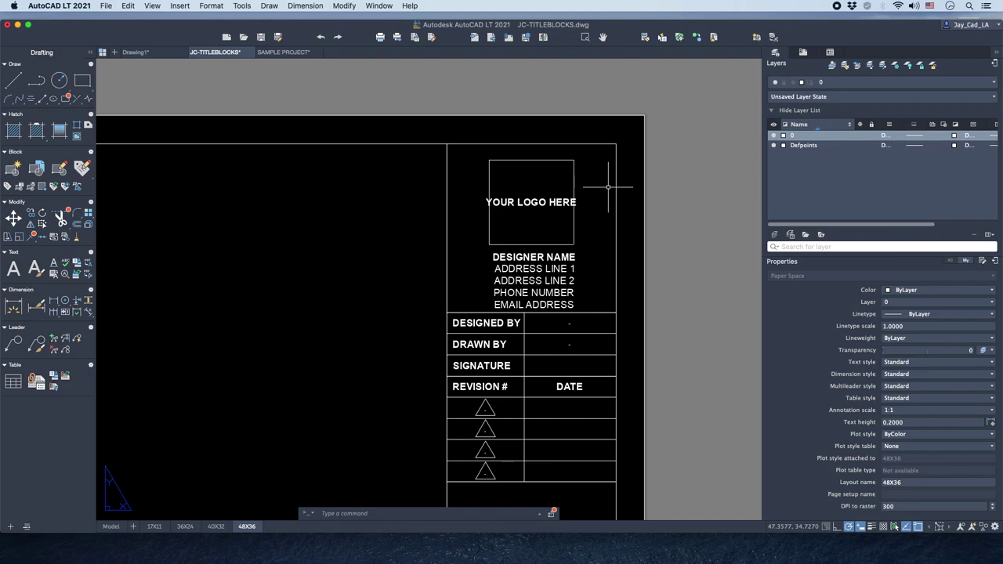
{"action": "mouse_move", "coordinate": [600, 212]}
{"action": "middle_mouse_down"}
{"action": "mouse_move", "coordinate": [577, 197]}
{"action": "mouse_move", "coordinate": [563, 147]}
{"action": "middle_mouse_up"}
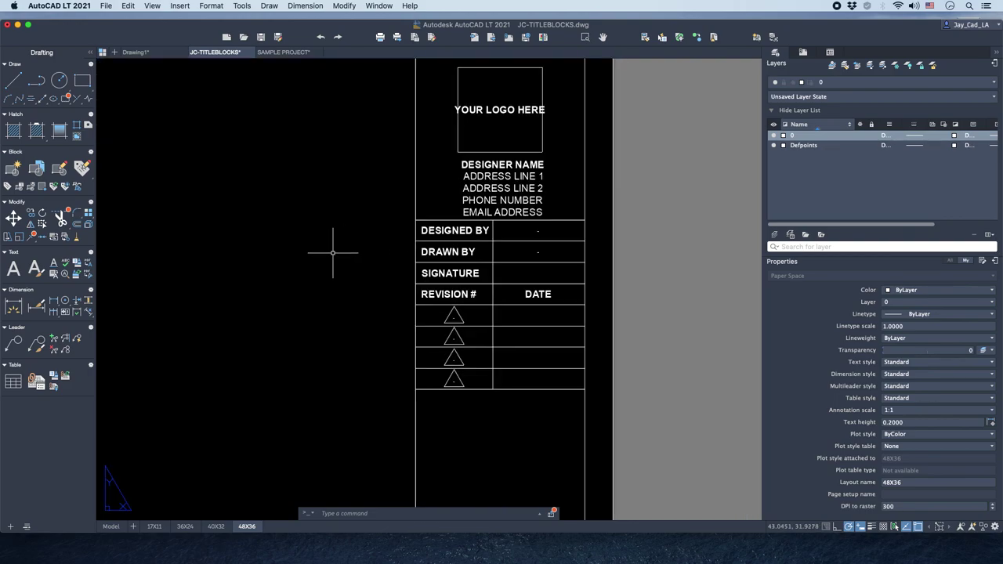
{"action": "middle_click_drag", "start_coordinate": [365, 306], "coordinate": [375, 235]}
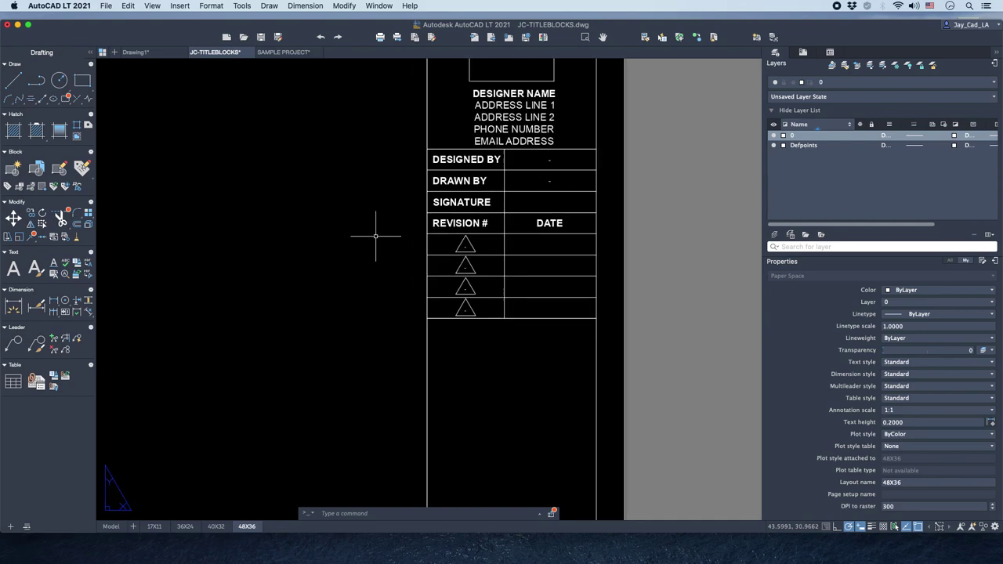
{"action": "middle_click_drag", "start_coordinate": [376, 331], "coordinate": [378, 299]}
{"action": "scroll", "coordinate": [392, 313], "scroll_direction": "down", "scroll_amount": 3}
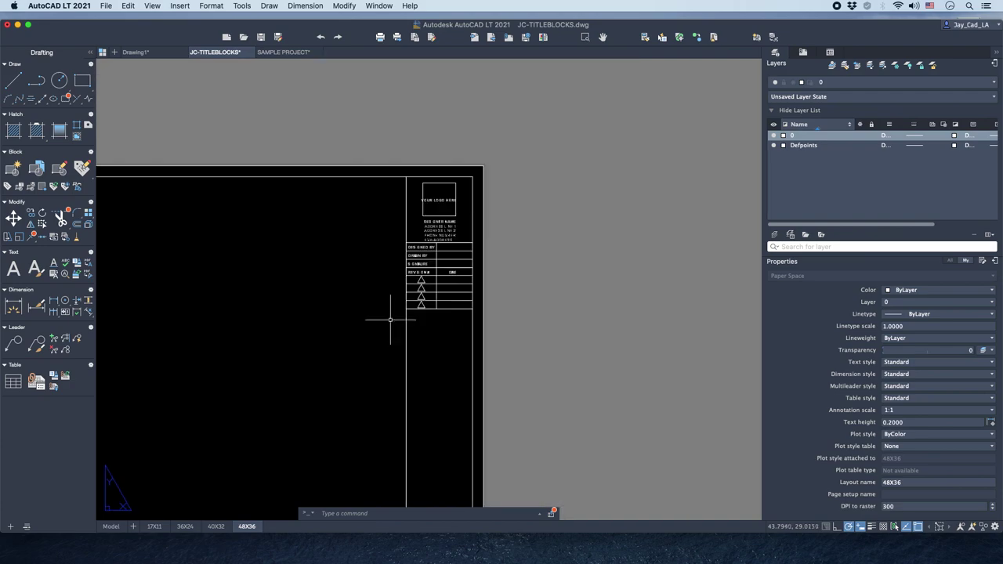
{"action": "scroll", "coordinate": [376, 331], "scroll_direction": "up", "scroll_amount": 3}
{"action": "middle_click_drag", "start_coordinate": [389, 396], "coordinate": [399, 287]}
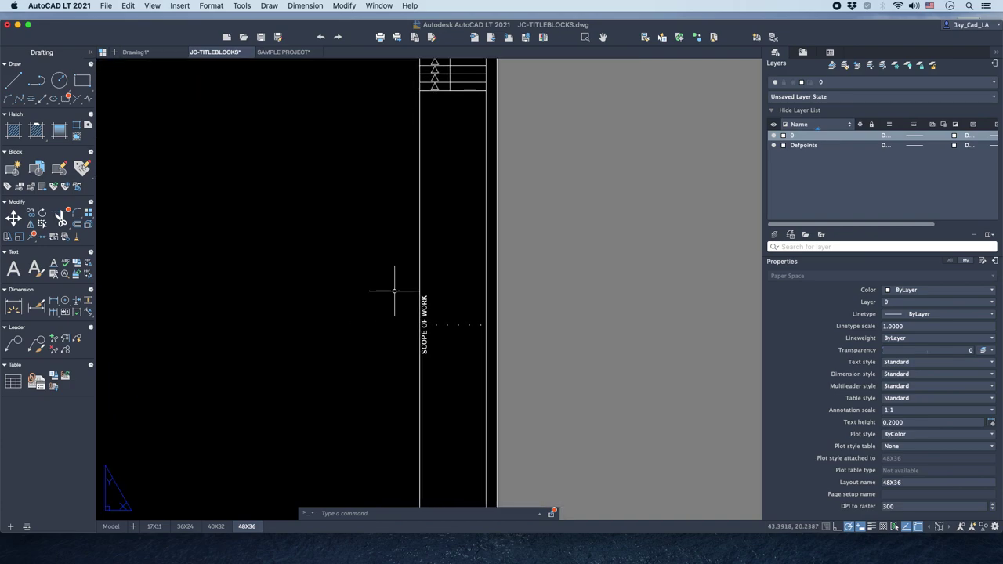
{"action": "scroll", "coordinate": [388, 376], "scroll_direction": "up", "scroll_amount": 2}
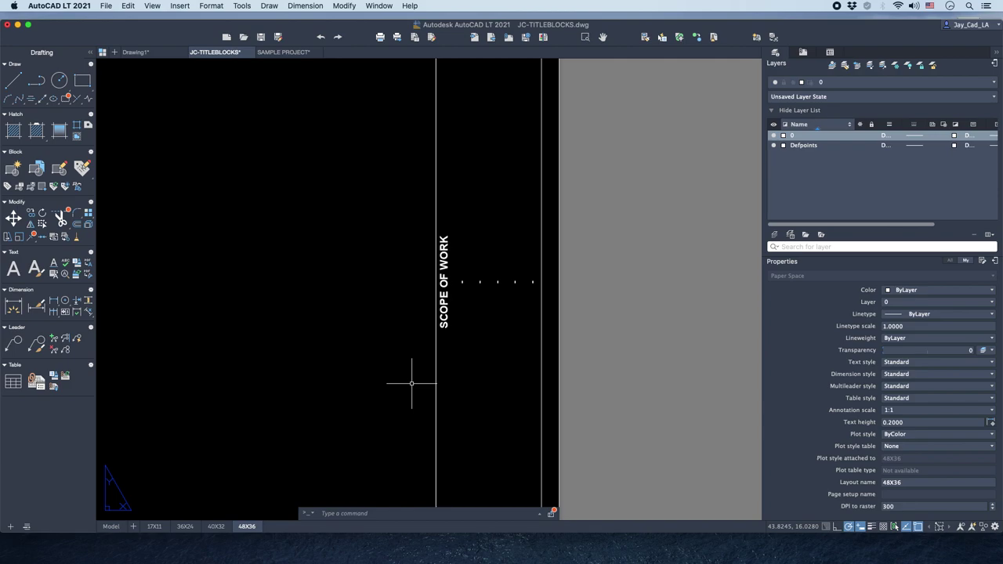
{"action": "scroll", "coordinate": [411, 384], "scroll_direction": "down", "scroll_amount": 3}
{"action": "middle_click_drag", "start_coordinate": [376, 402], "coordinate": [436, 291]}
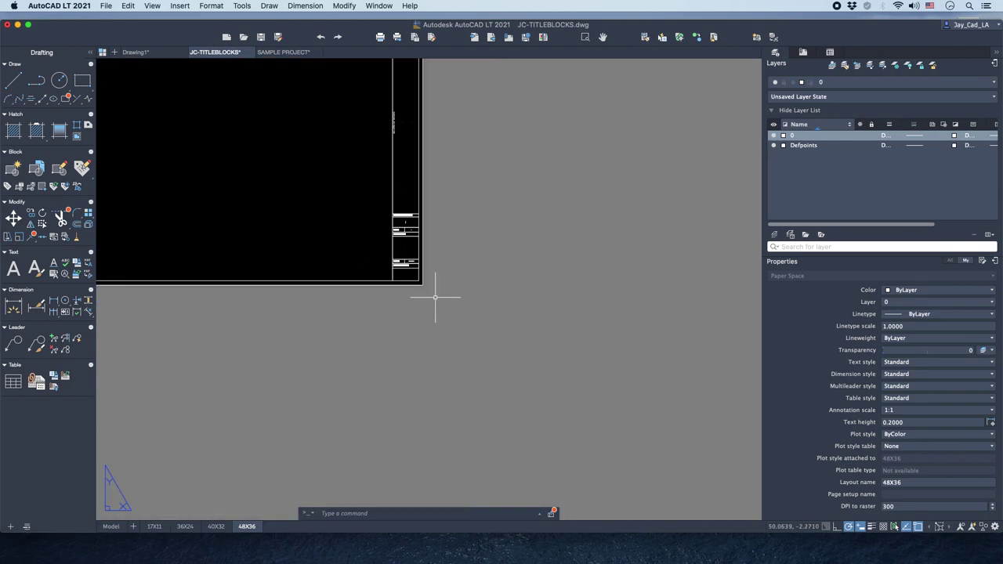
{"action": "scroll", "coordinate": [405, 259], "scroll_direction": "up", "scroll_amount": 1}
{"action": "scroll", "coordinate": [392, 235], "scroll_direction": "up", "scroll_amount": 4}
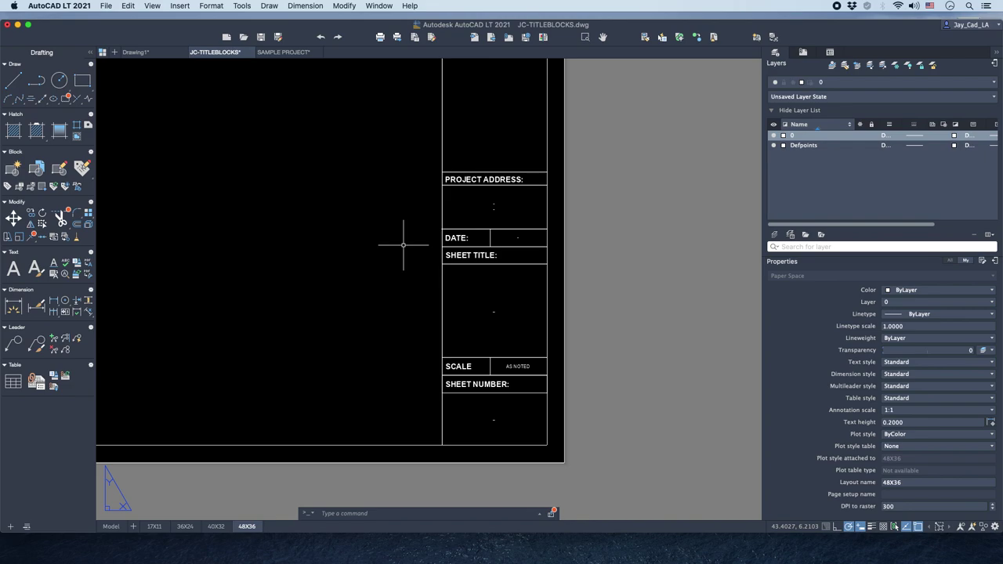
{"action": "middle_click_drag", "start_coordinate": [404, 245], "coordinate": [437, 260]}
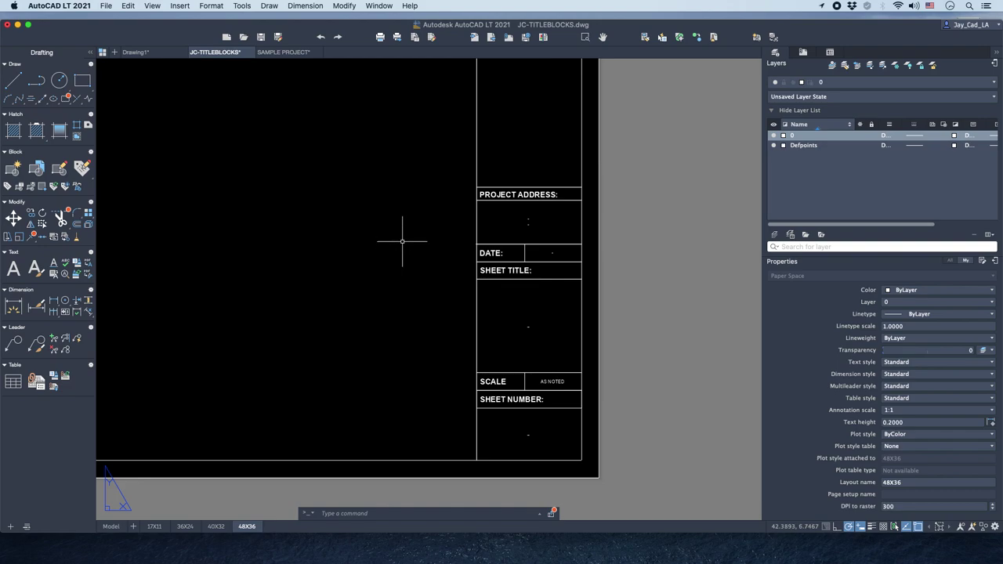
{"action": "scroll", "coordinate": [506, 423], "scroll_direction": "up", "scroll_amount": 2}
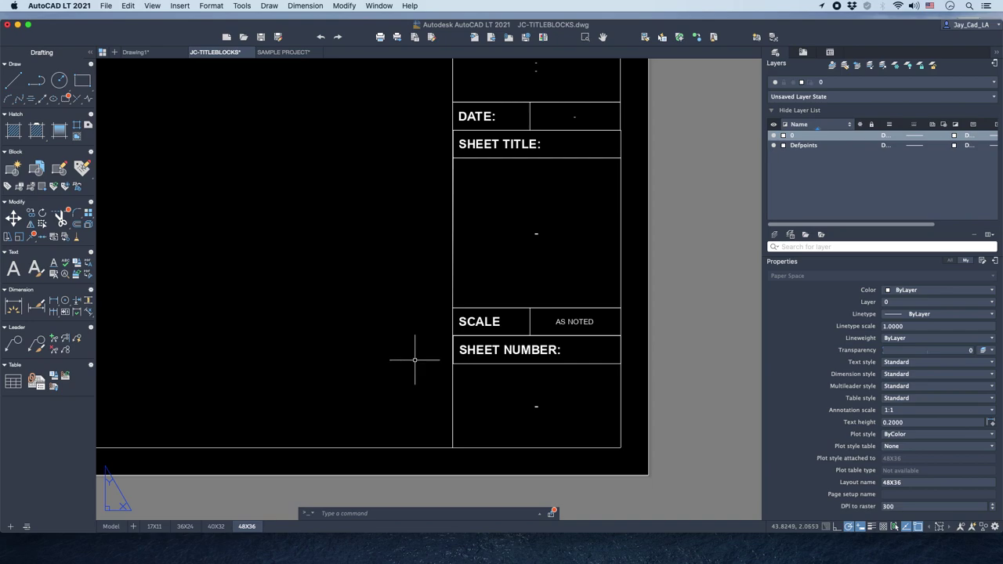
{"action": "scroll", "coordinate": [414, 361], "scroll_direction": "down", "scroll_amount": 5}
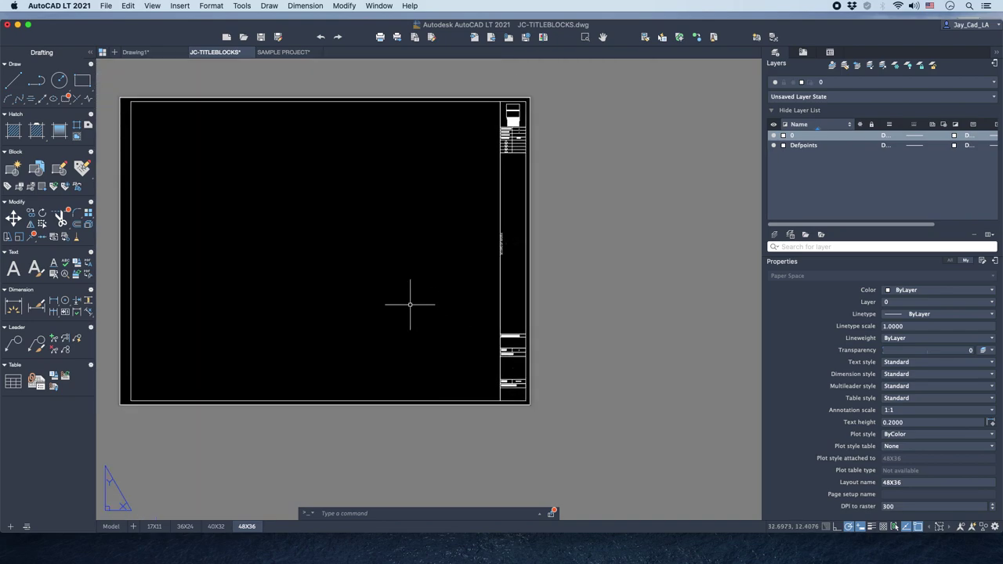
{"action": "middle_click_drag", "start_coordinate": [409, 304], "coordinate": [527, 342]}
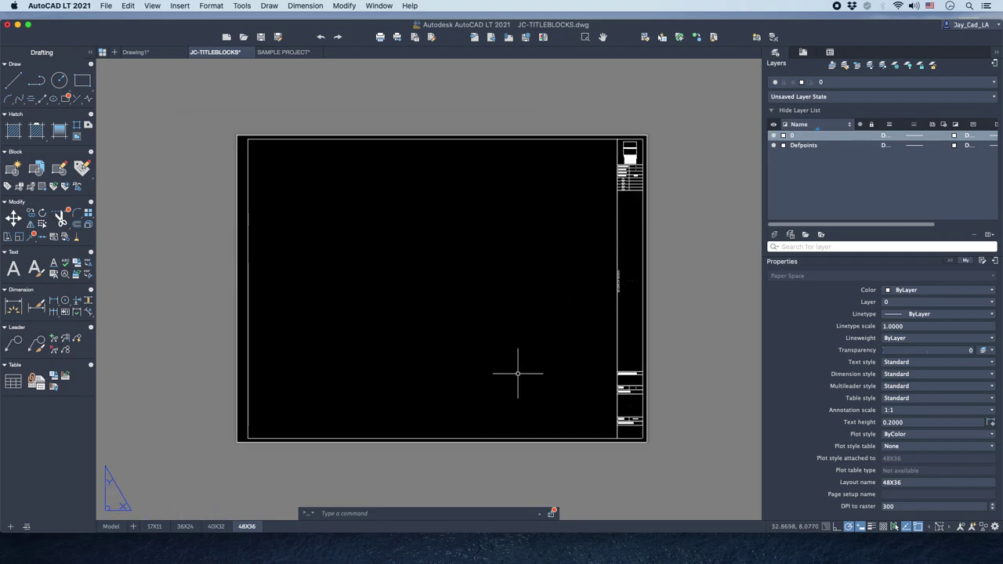
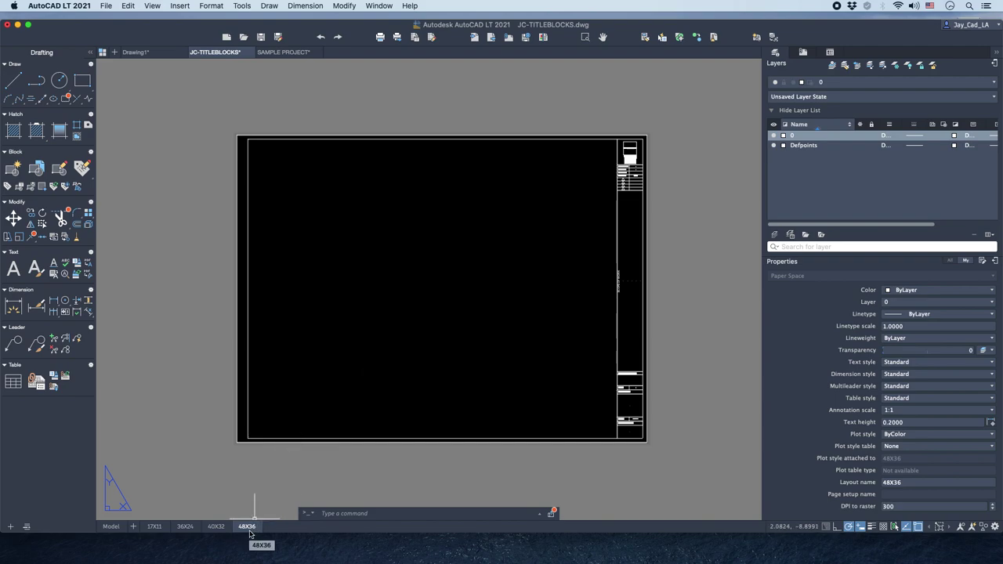
Review the 40X32 and 36X24 title-block sheets in JC-TITLEBLOCKS, then go back to Drawing1.
{"action": "left_click", "coordinate": [216, 526]}
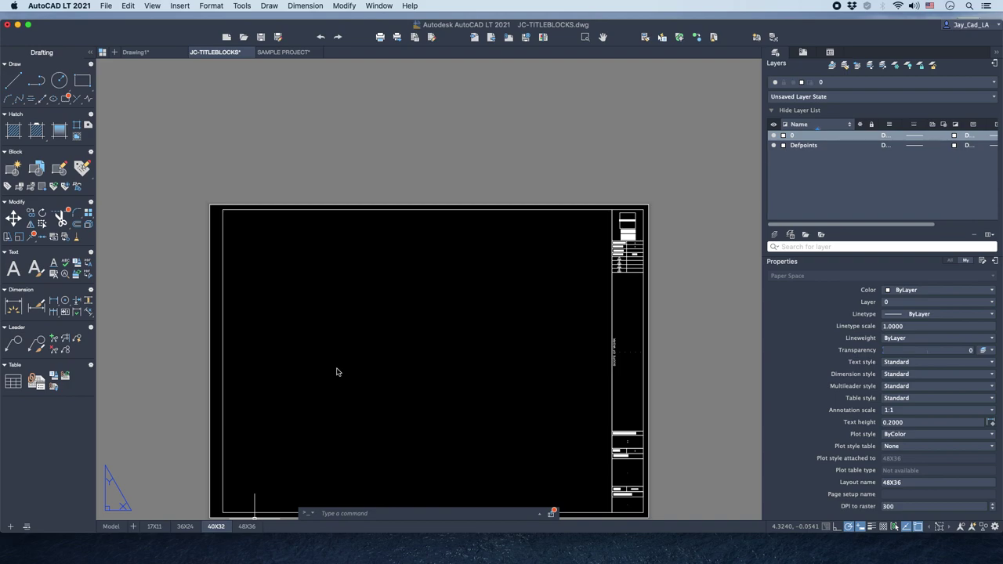
{"action": "left_click", "coordinate": [185, 526]}
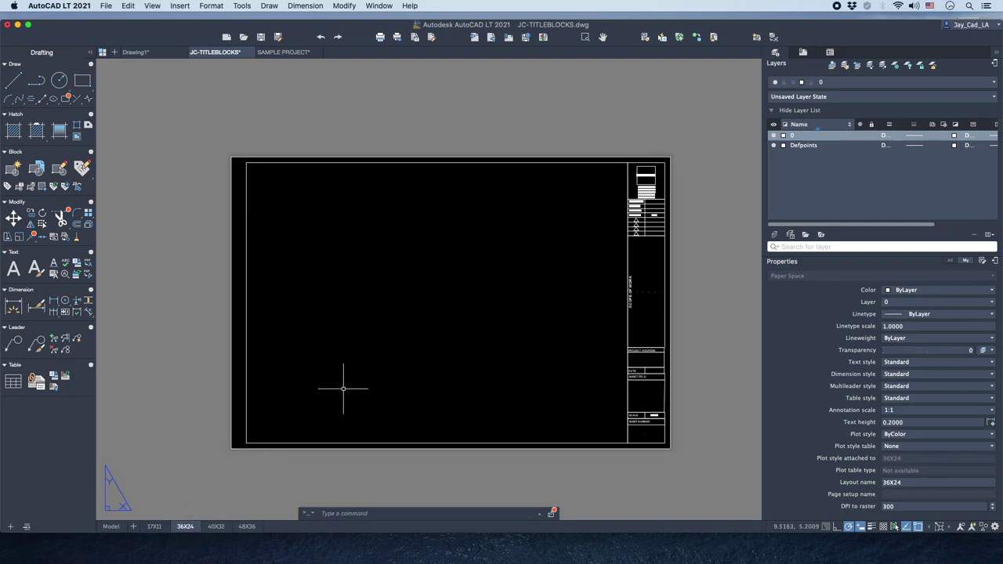
{"action": "middle_click_drag", "start_coordinate": [510, 329], "coordinate": [471, 312]}
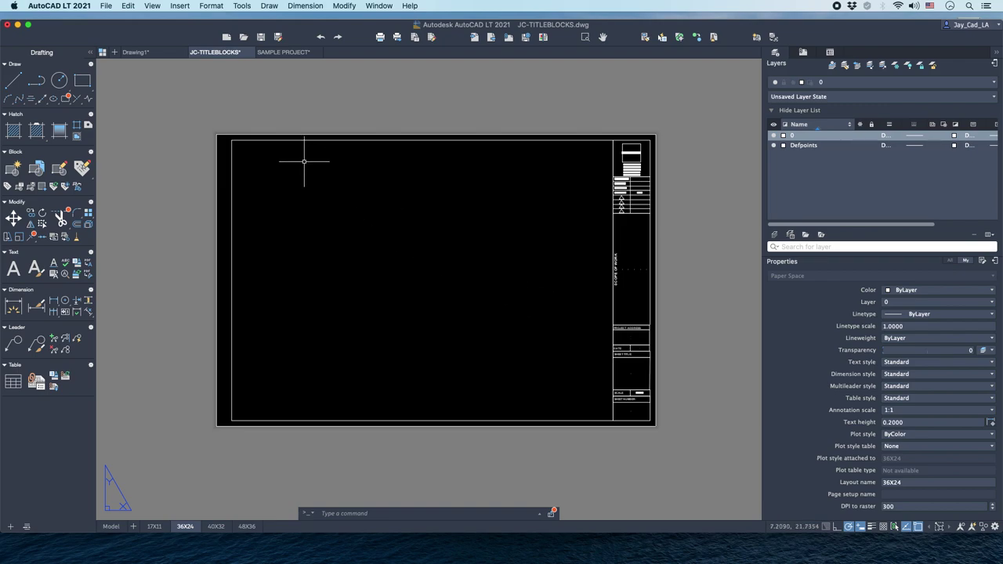
{"action": "left_click", "coordinate": [149, 52]}
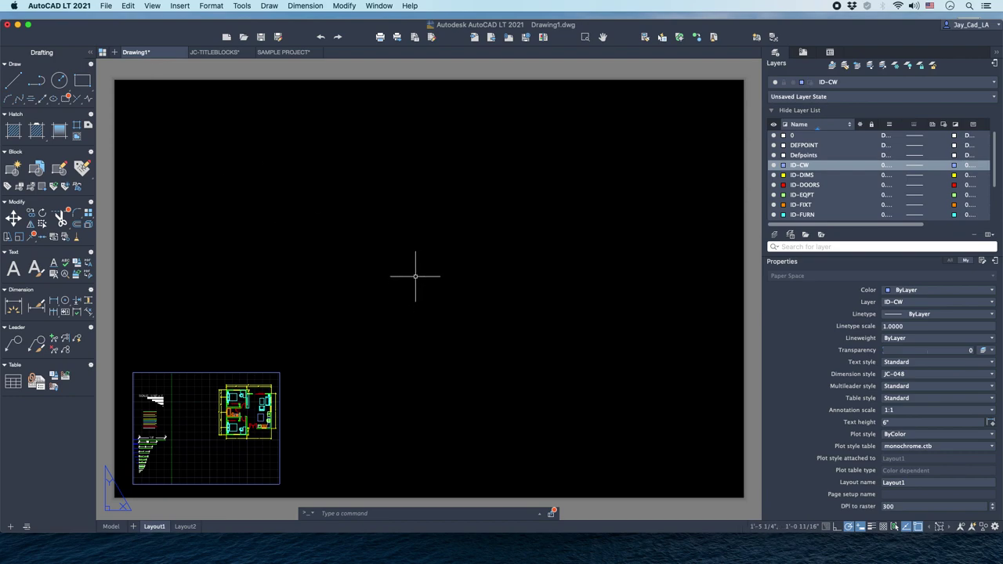
Load the JC-TITLEBLOCKS library in the Blocks palette to list its four title blocks.
{"action": "mouse_move", "coordinate": [415, 279]}
{"action": "middle_mouse_down"}
{"action": "mouse_move", "coordinate": [407, 266]}
{"action": "mouse_move", "coordinate": [425, 269]}
{"action": "middle_mouse_up"}
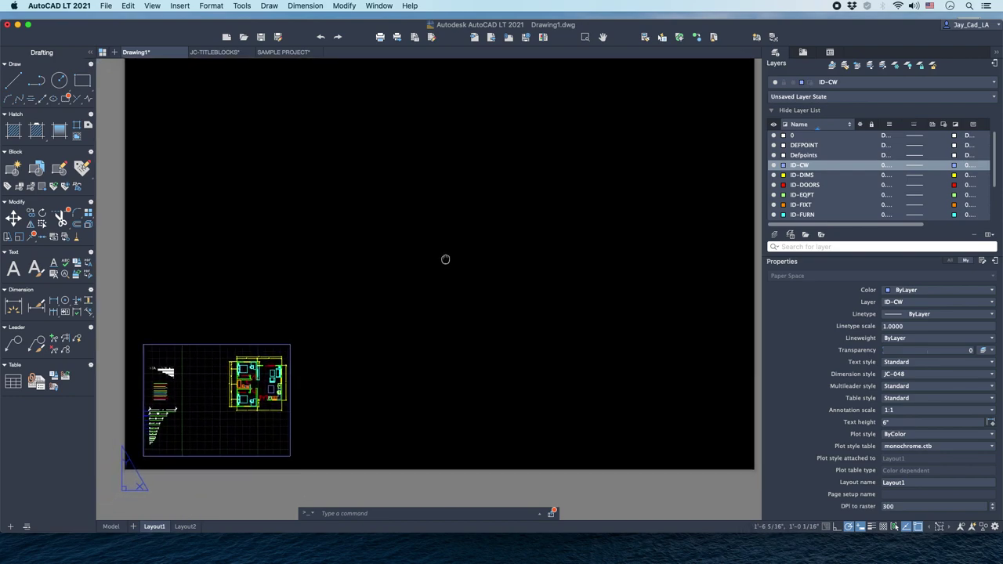
{"action": "middle_click_drag", "start_coordinate": [478, 224], "coordinate": [493, 242]}
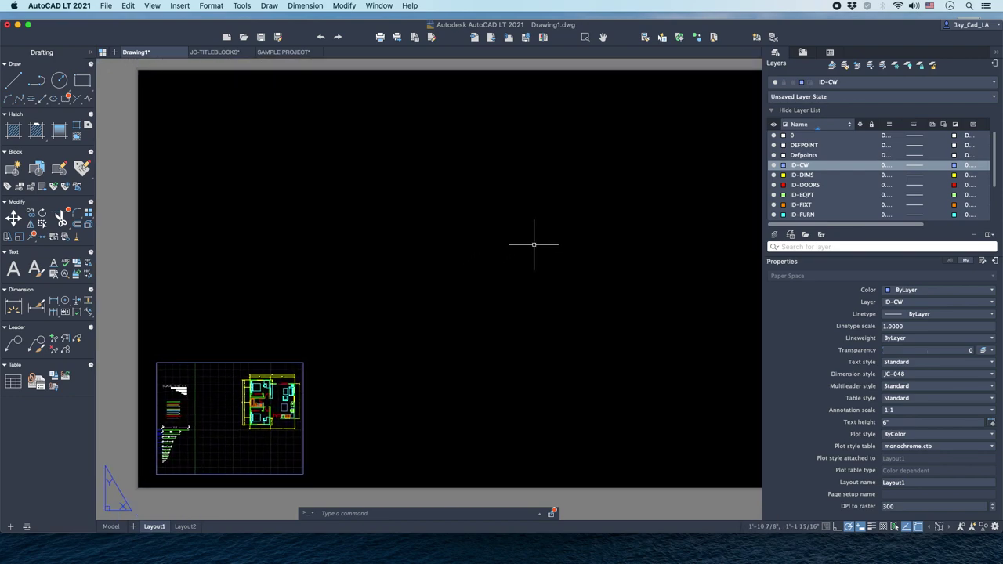
{"action": "middle_click_drag", "start_coordinate": [555, 242], "coordinate": [529, 205]}
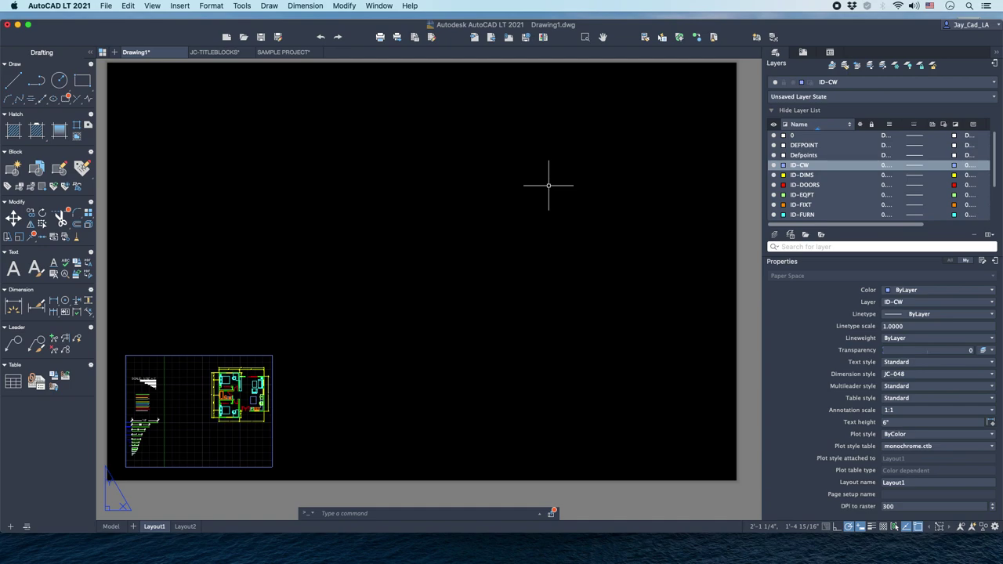
{"action": "left_click", "coordinate": [830, 52]}
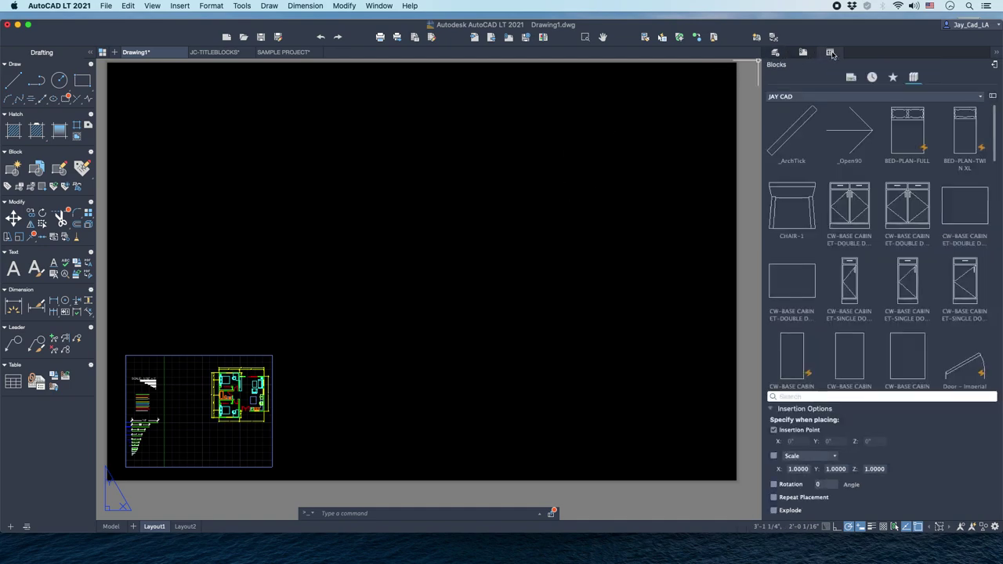
{"action": "left_click", "coordinate": [883, 96]}
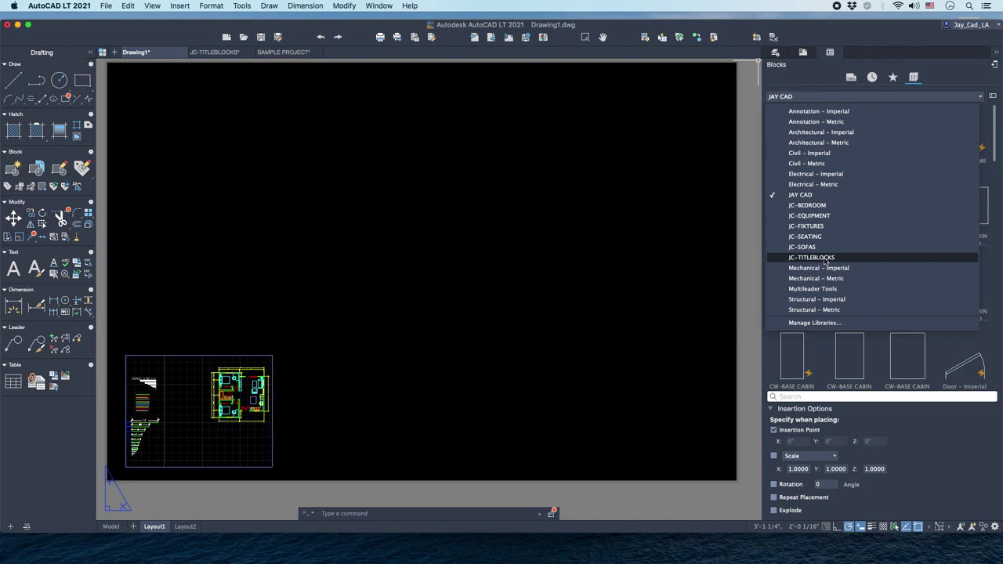
{"action": "left_click", "coordinate": [812, 258]}
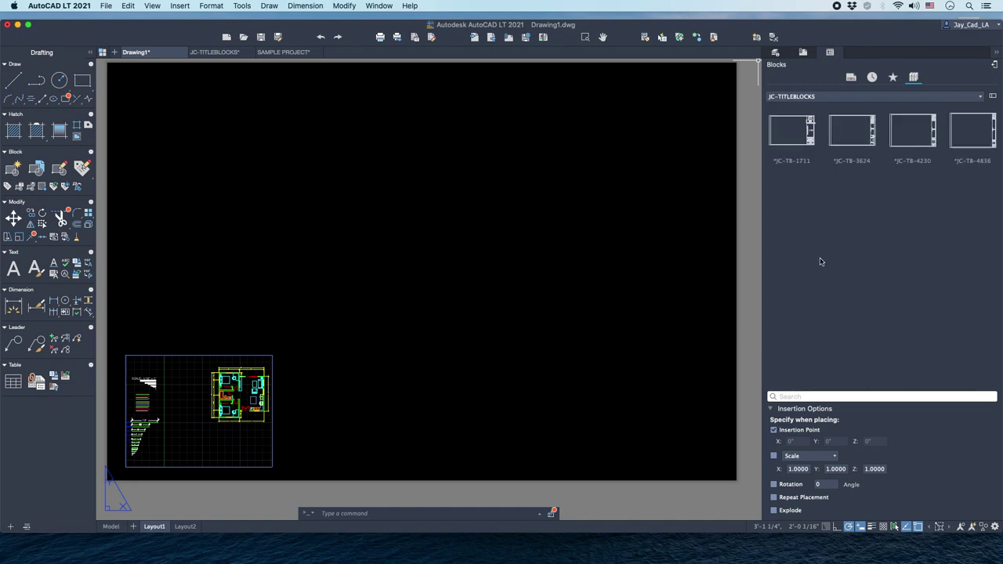
Insert the JC-TB-3624 title block from the Blocks palette at insertion point 0,0.
{"action": "right_click", "coordinate": [847, 135]}
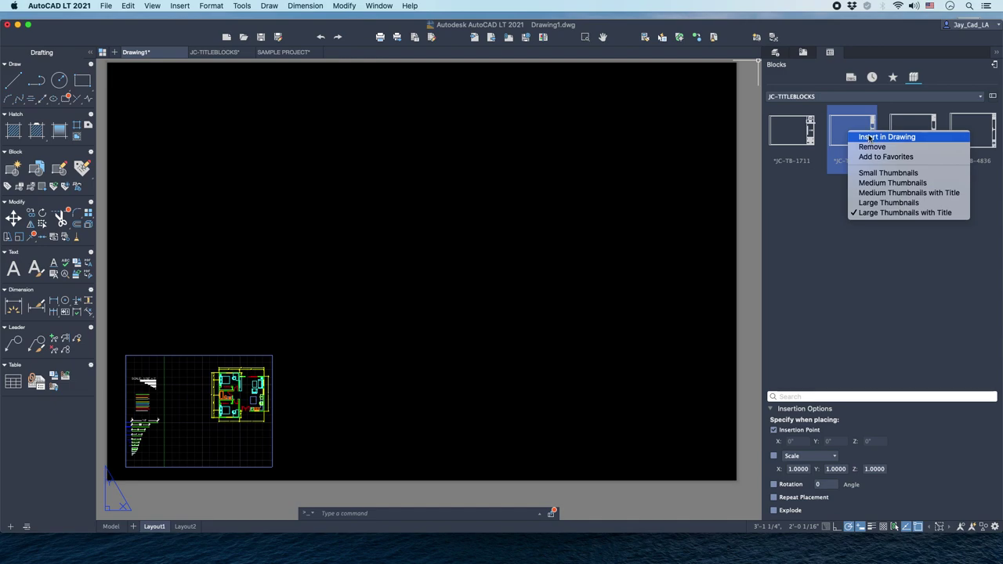
{"action": "left_click", "coordinate": [869, 137]}
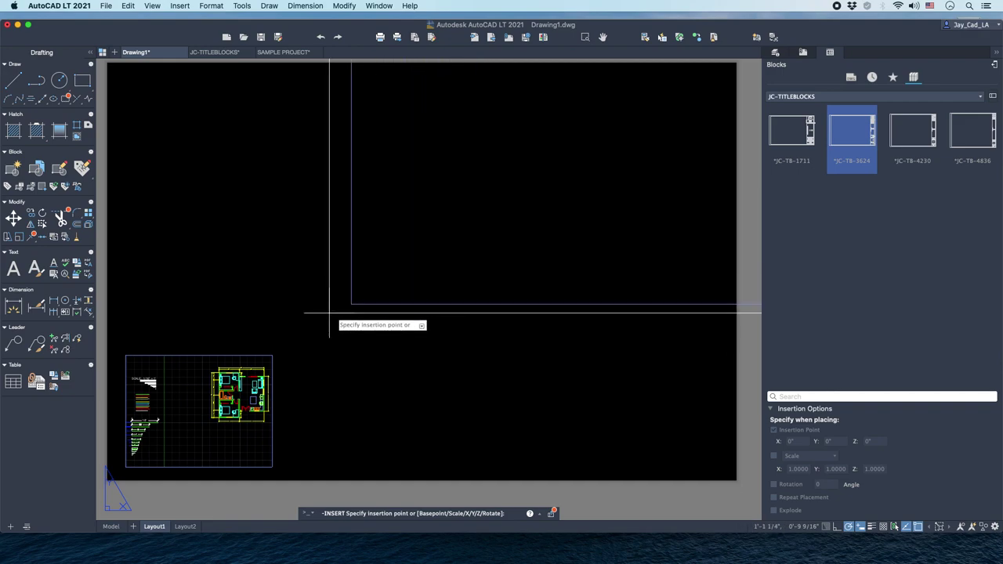
{"action": "scroll", "coordinate": [227, 314], "scroll_direction": "down", "scroll_amount": 4}
{"action": "scroll", "coordinate": [282, 314], "scroll_direction": "up", "scroll_amount": 2}
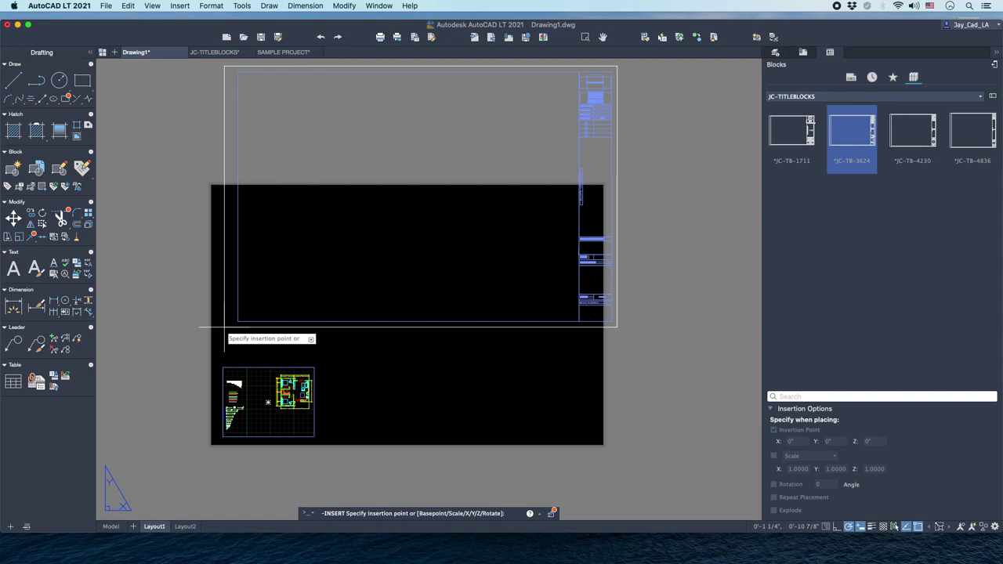
{"action": "type", "text": "0"}
{"action": "key", "text": "Tab"}
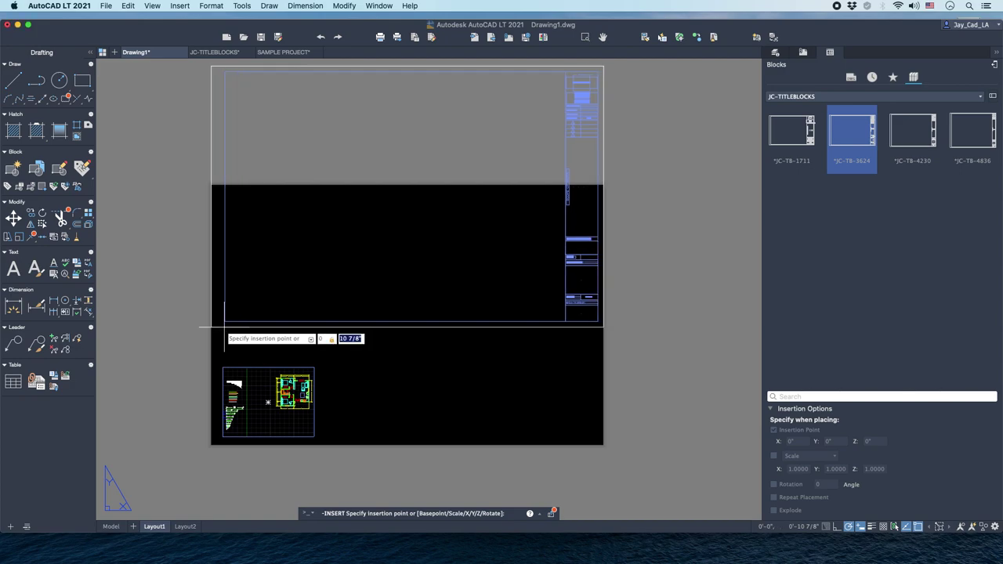
{"action": "type", "text": "0"}
{"action": "key", "text": "Return"}
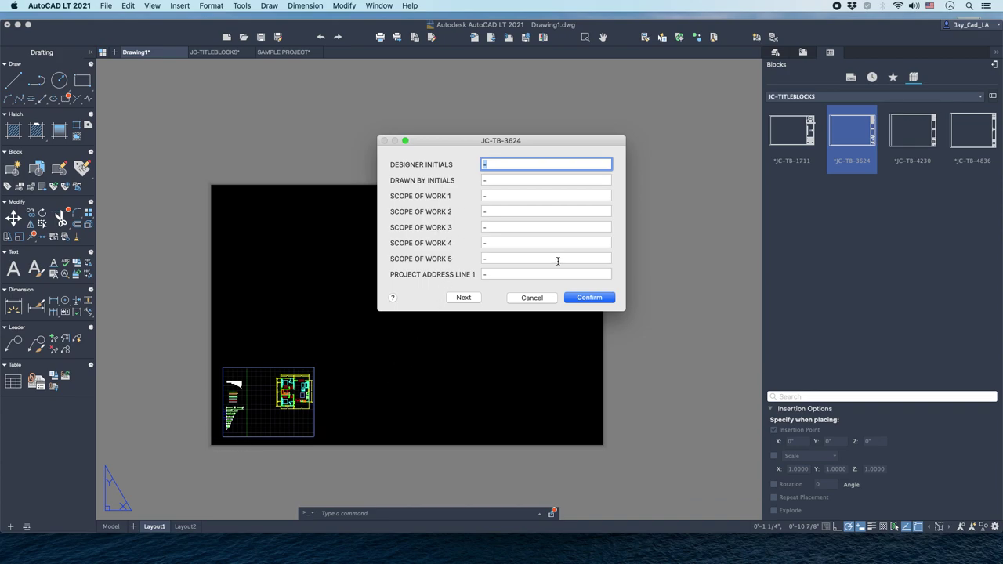
Enter the designer and drawn-by initials in the JC-TB-3624 attribute dialog.
{"action": "left_click_drag", "start_coordinate": [446, 144], "coordinate": [416, 168]}
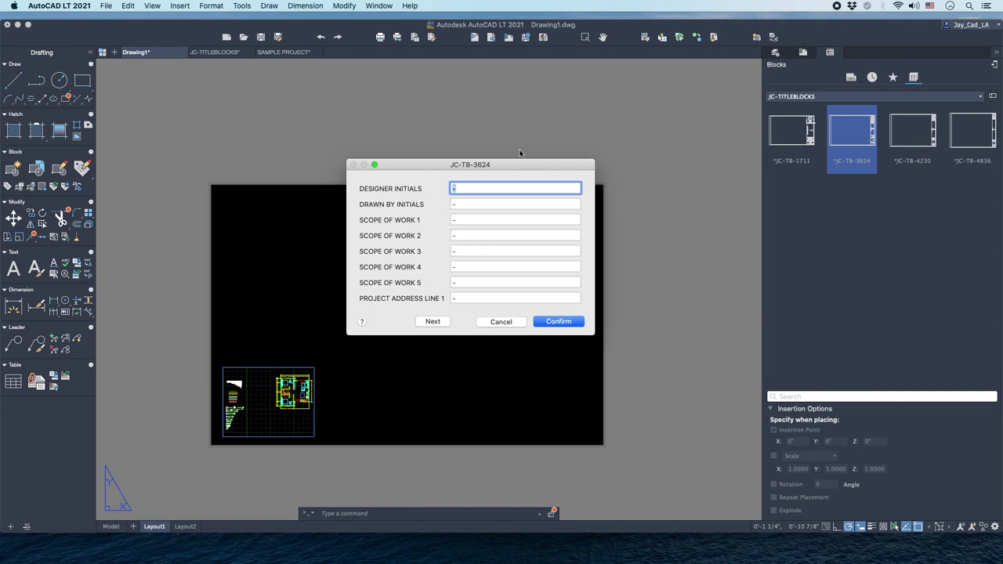
{"action": "left_click_drag", "start_coordinate": [498, 160], "coordinate": [471, 173]}
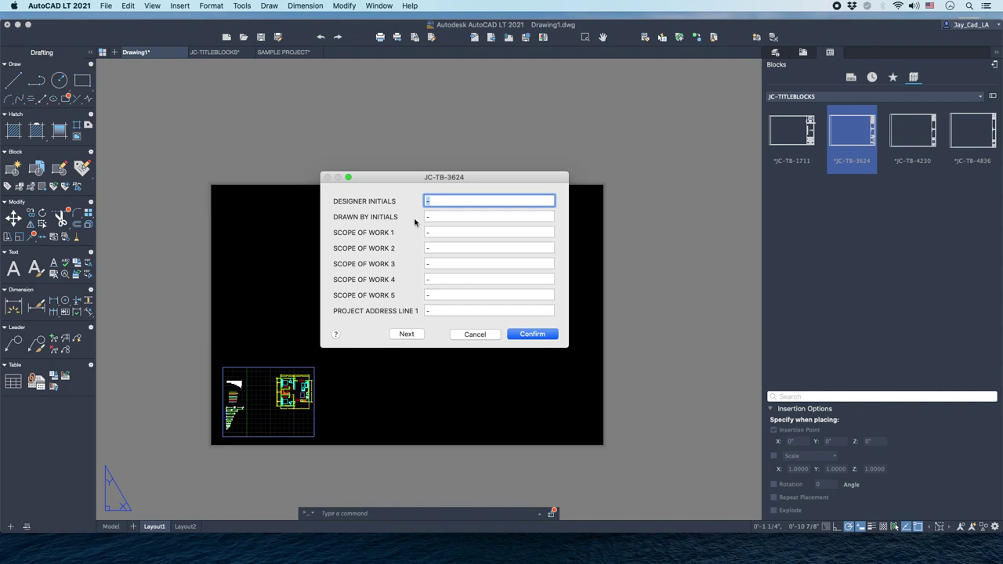
{"action": "left_click_drag", "start_coordinate": [410, 179], "coordinate": [388, 186]}
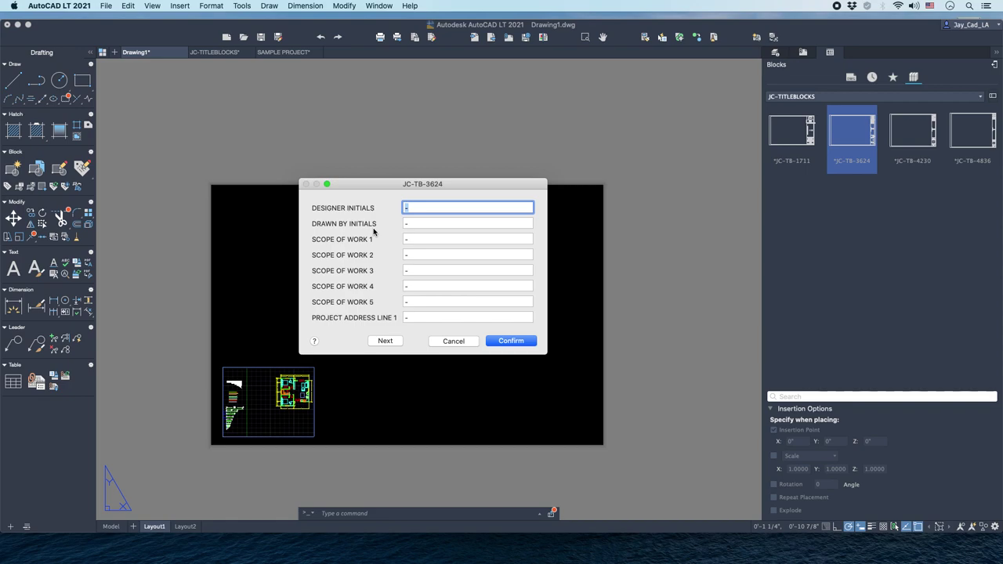
{"action": "type", "text": "J.J"}
{"action": "key", "text": "BackSpace"}
{"action": "key", "text": "Tab"}
{"action": "type", "text": "J.J."}
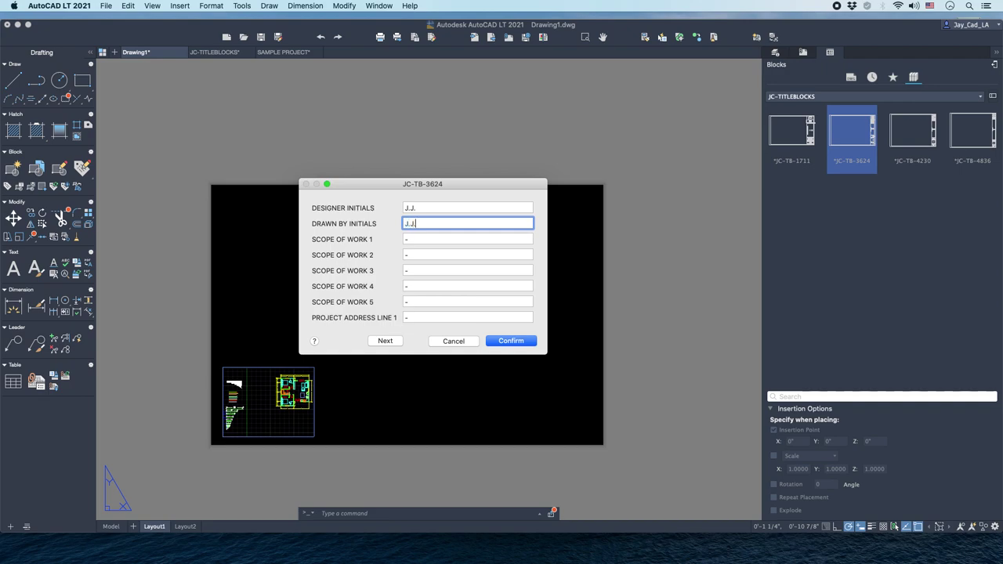
Set Scope of Work 1 to FLOOR PLAN EXAMPLE, fill the first project address line, and confirm.
{"action": "left_click", "coordinate": [419, 240]}
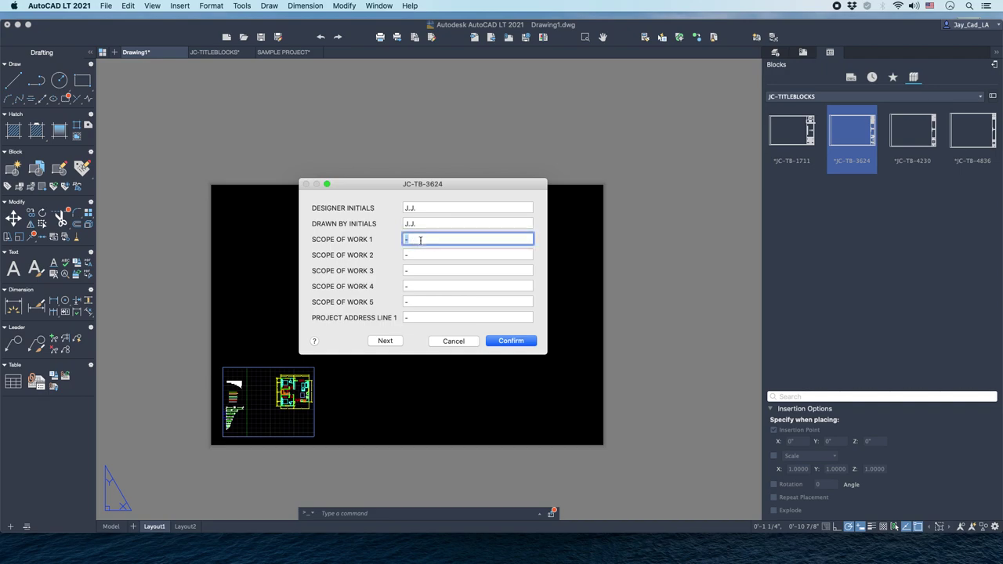
{"action": "type", "text": "FLOOR PLAN EXAMPLE"}
{"action": "left_click", "coordinate": [427, 317]}
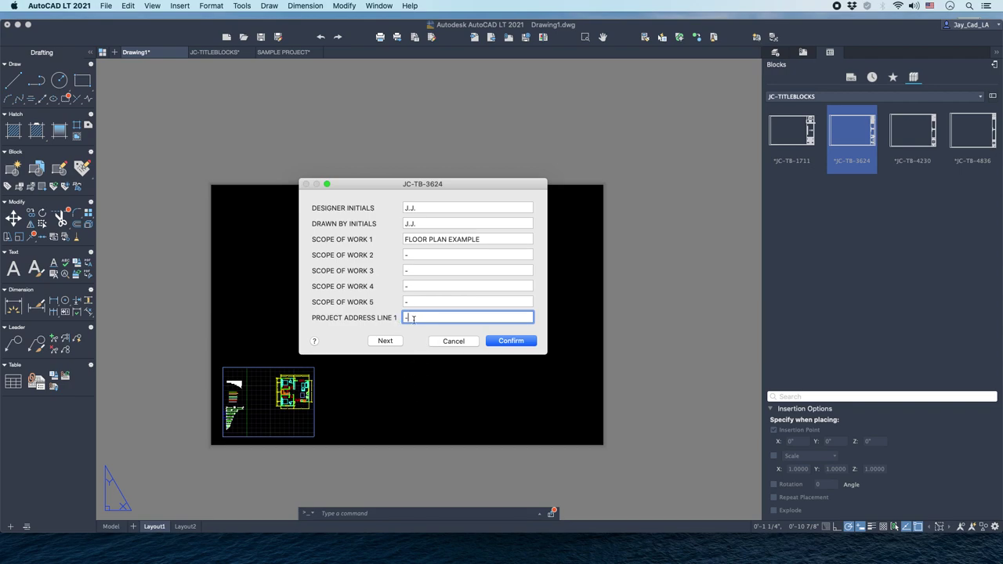
{"action": "key", "text": "super+a"}
{"action": "type", "text": "LOS ANGEL"}
{"action": "left_click", "coordinate": [509, 341]}
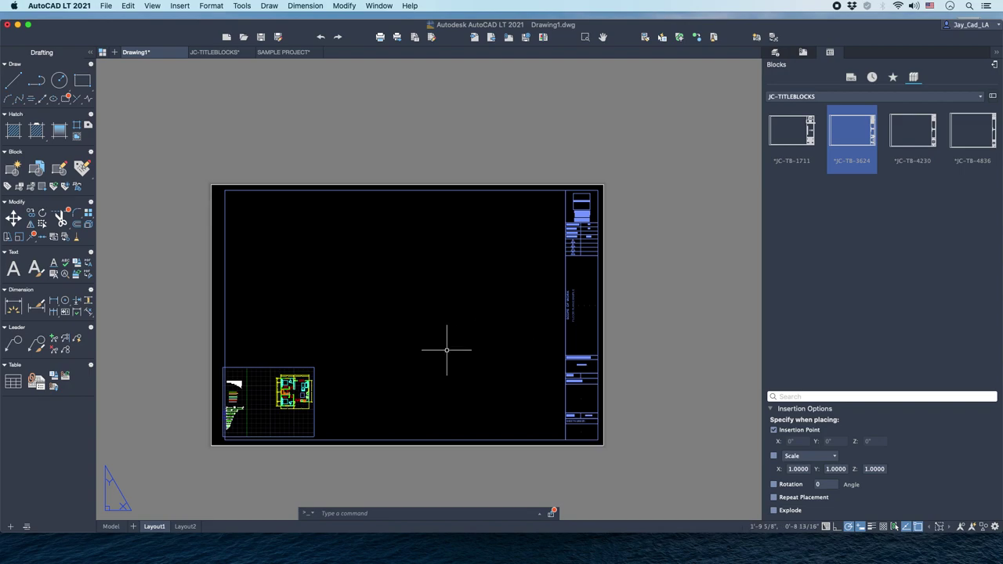
Move the inserted title block onto the ID-TITLE BLOCK layer.
{"action": "middle_click_drag", "start_coordinate": [447, 347], "coordinate": [474, 324]}
{"action": "scroll", "coordinate": [488, 336], "scroll_direction": "up", "scroll_amount": 2}
{"action": "scroll", "coordinate": [509, 310], "scroll_direction": "down", "scroll_amount": 2}
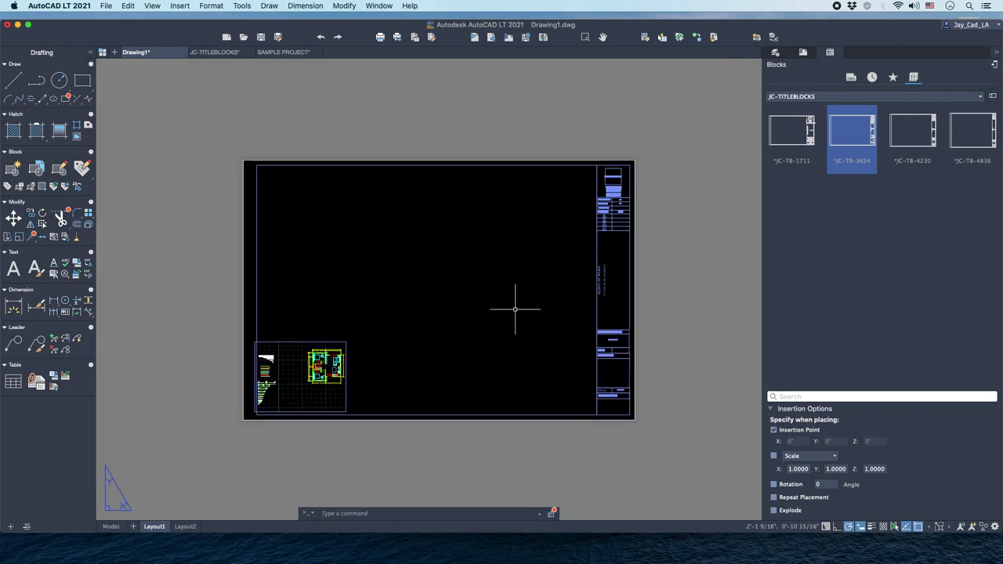
{"action": "scroll", "coordinate": [516, 302], "scroll_direction": "up", "scroll_amount": 2}
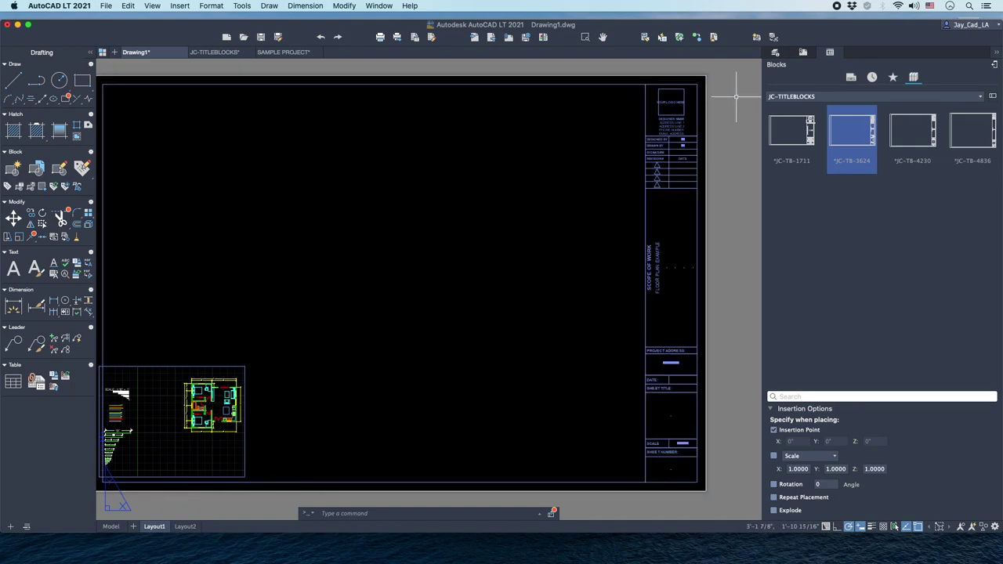
{"action": "left_click", "coordinate": [775, 52]}
{"action": "left_click", "coordinate": [668, 149]}
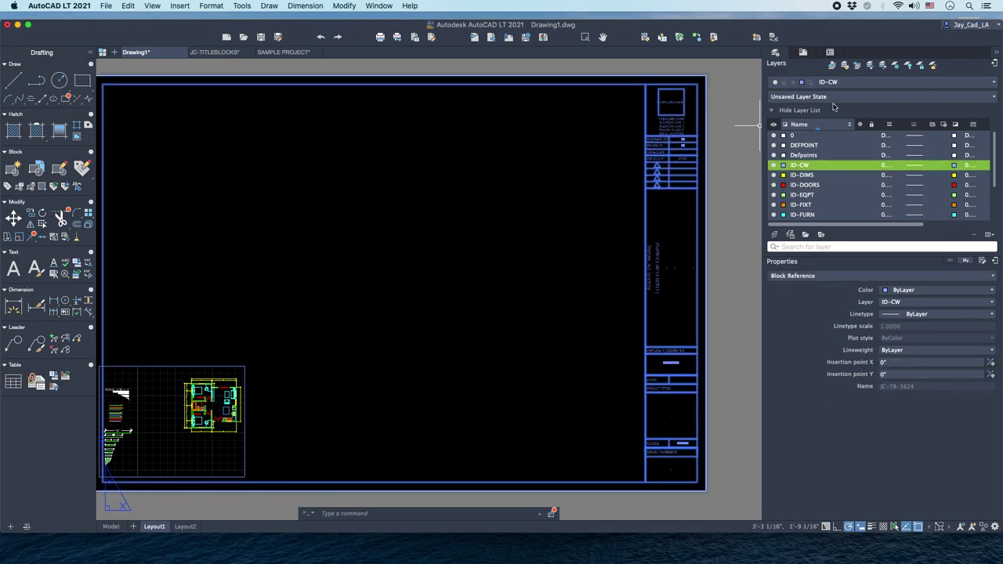
{"action": "left_click", "coordinate": [853, 83]}
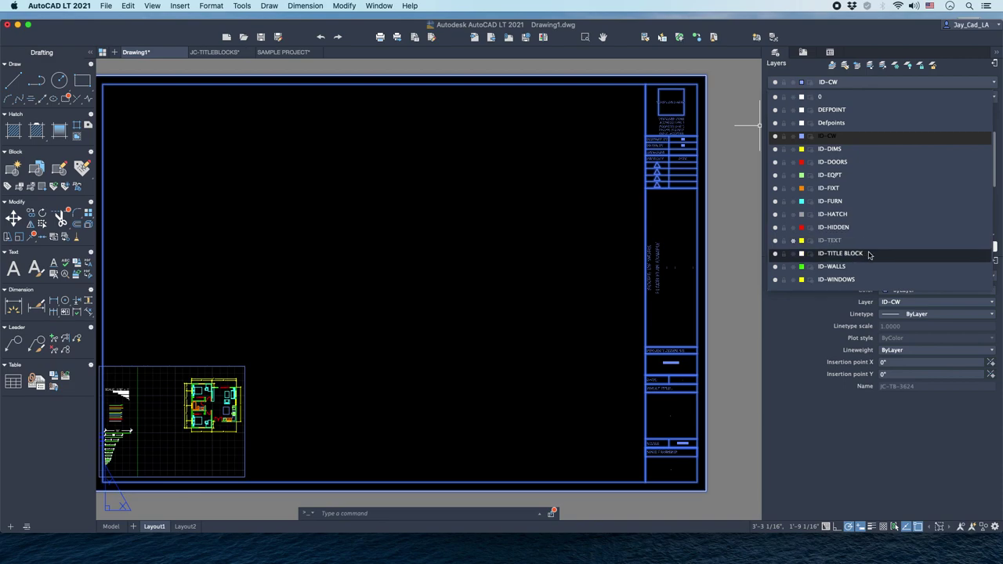
{"action": "left_click", "coordinate": [831, 253]}
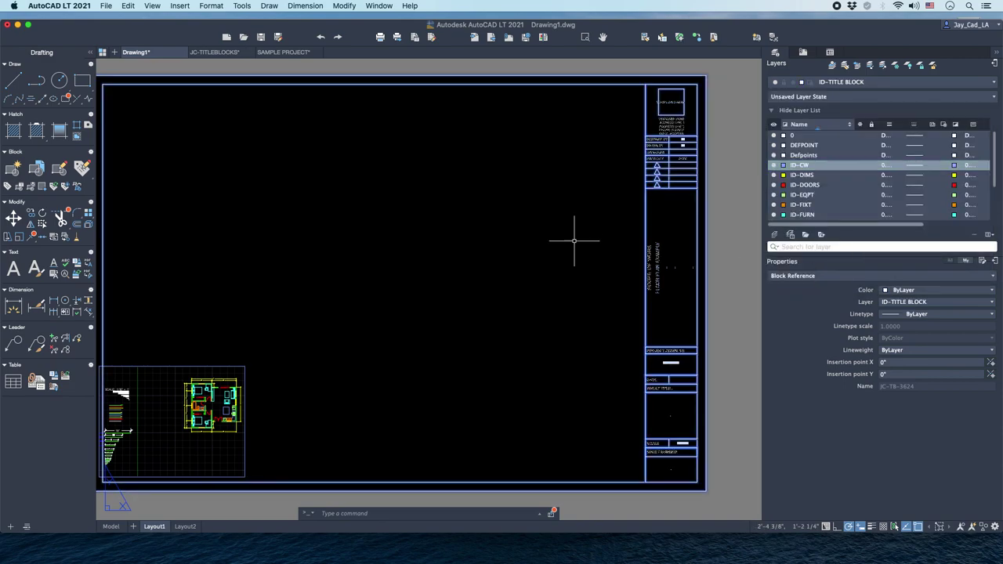
Recentre the sheet and select the title block for editing.
{"action": "key", "text": "Escape"}
{"action": "scroll", "coordinate": [600, 231], "scroll_direction": "down", "scroll_amount": 3}
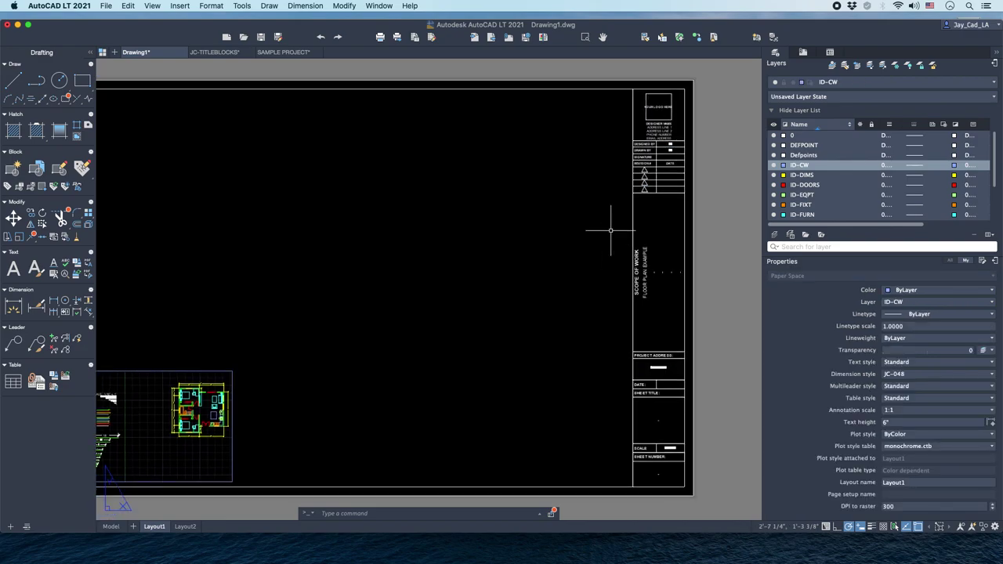
{"action": "middle_click_drag", "start_coordinate": [608, 223], "coordinate": [642, 234]}
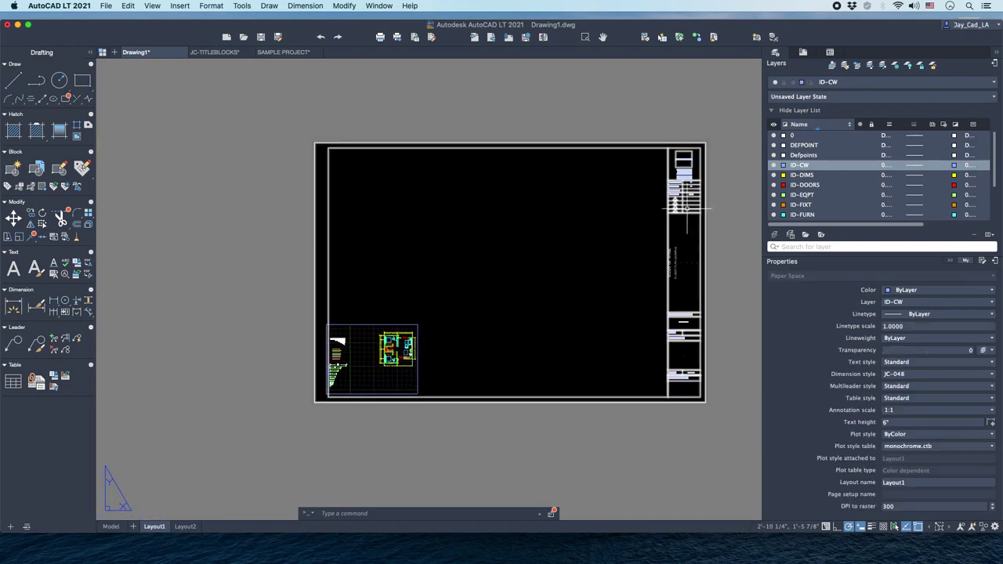
{"action": "scroll", "coordinate": [635, 234], "scroll_direction": "up", "scroll_amount": 6}
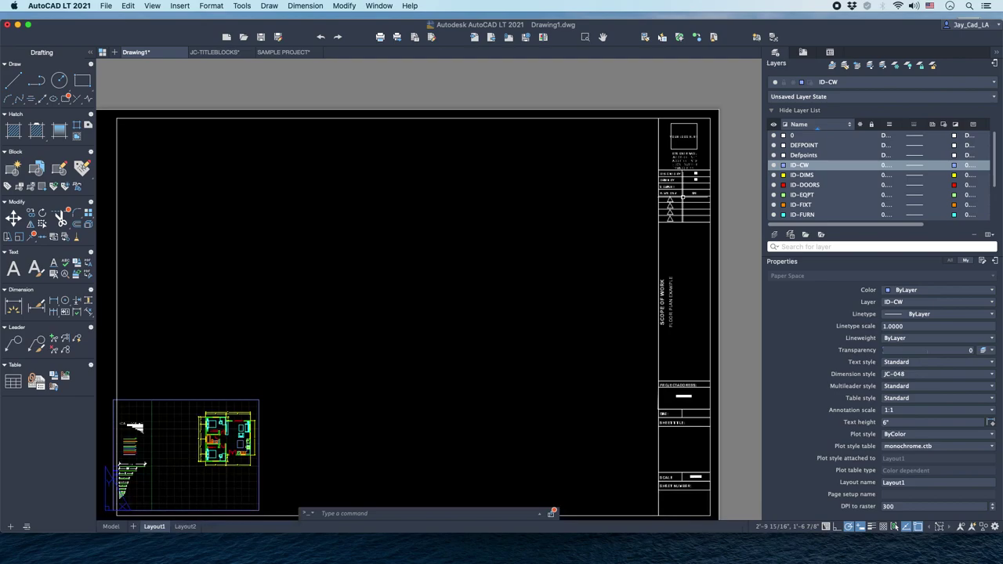
{"action": "scroll", "coordinate": [614, 196], "scroll_direction": "up", "scroll_amount": 4}
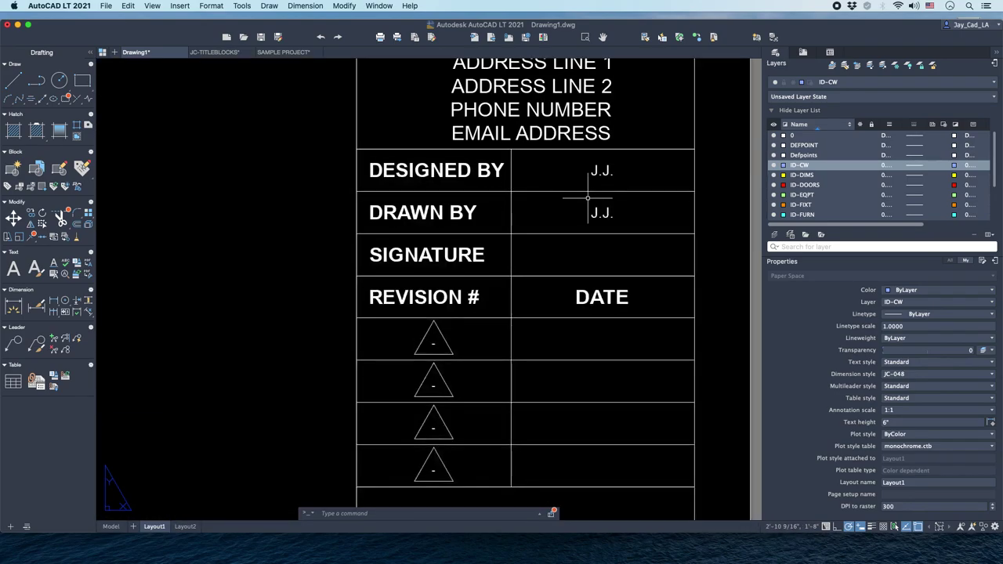
{"action": "scroll", "coordinate": [542, 183], "scroll_direction": "down", "scroll_amount": 10}
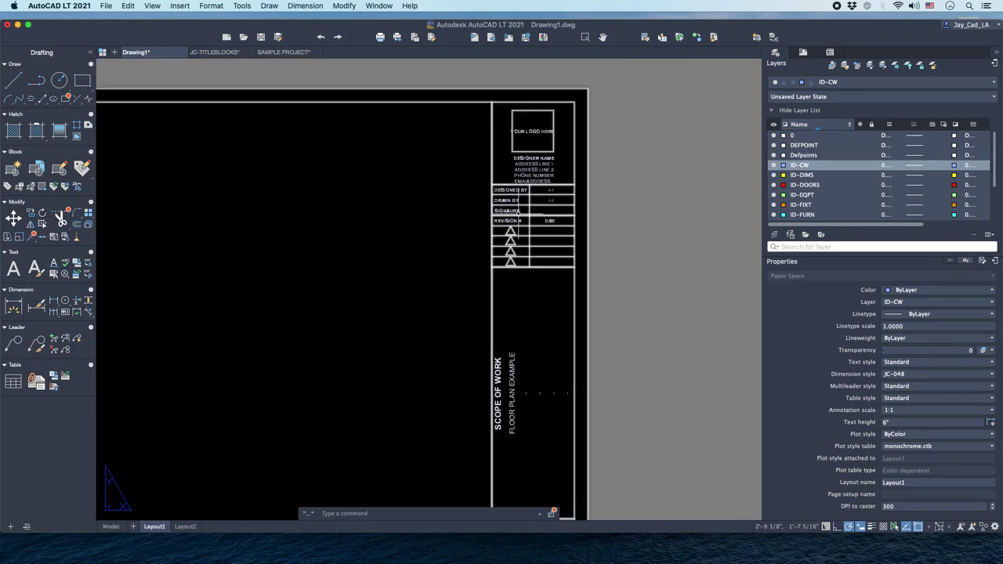
{"action": "scroll", "coordinate": [628, 249], "scroll_direction": "up", "scroll_amount": 5}
{"action": "scroll", "coordinate": [604, 264], "scroll_direction": "down", "scroll_amount": 5}
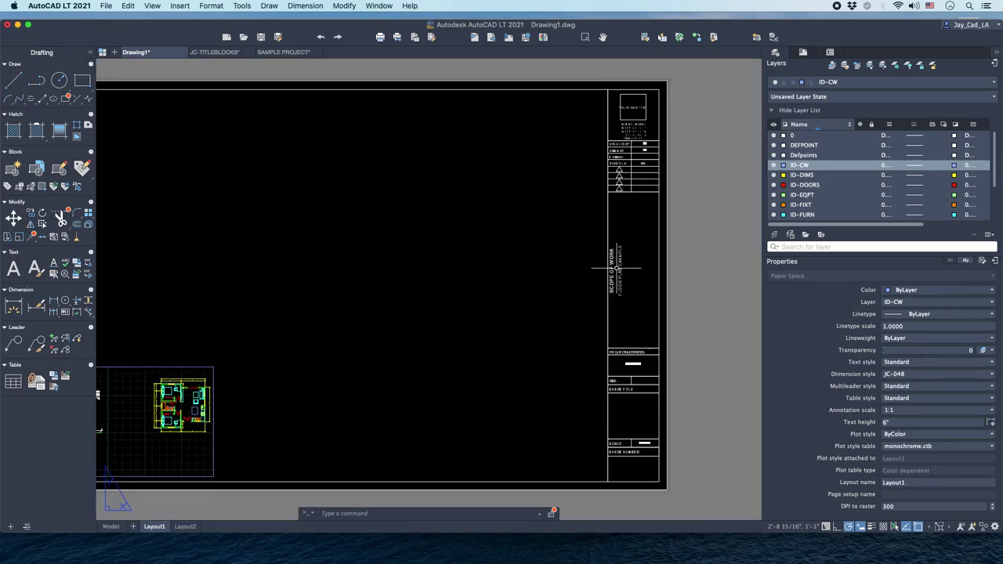
{"action": "left_click", "coordinate": [707, 176]}
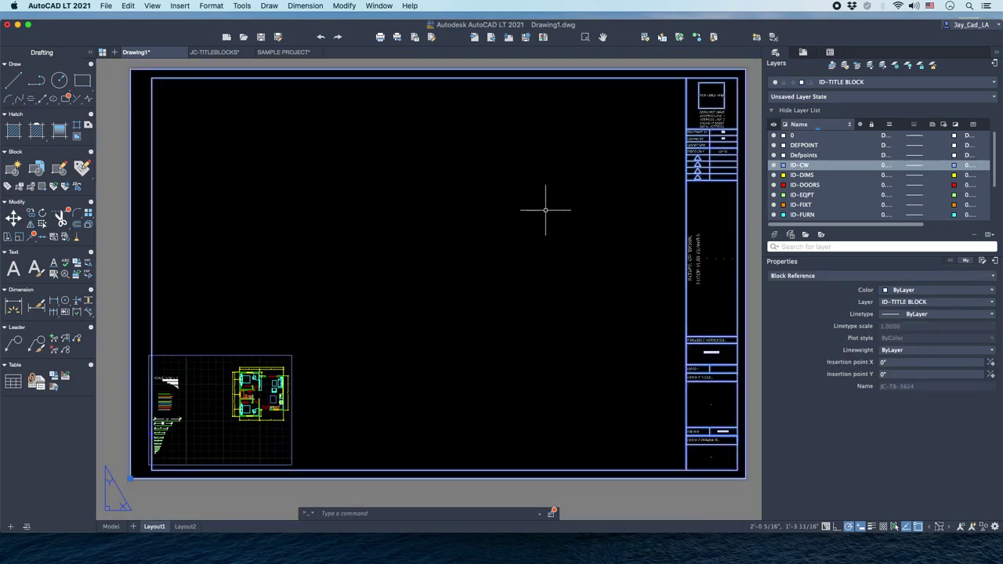
Open the title block's attributes with TE and fill in the second project address line.
{"action": "type", "text": "TE"}
{"action": "key", "text": "Return"}
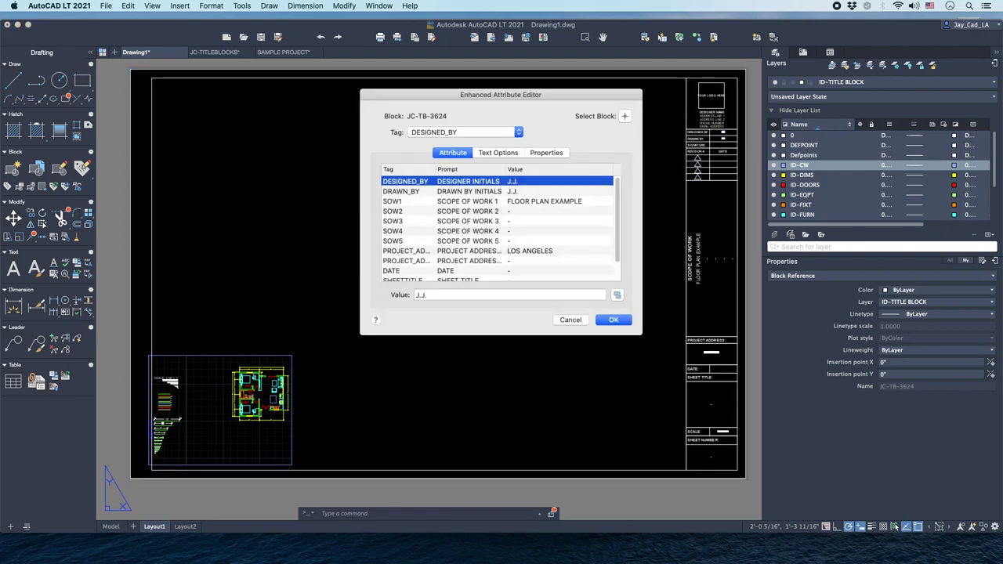
{"action": "left_click_drag", "start_coordinate": [494, 95], "coordinate": [460, 85]}
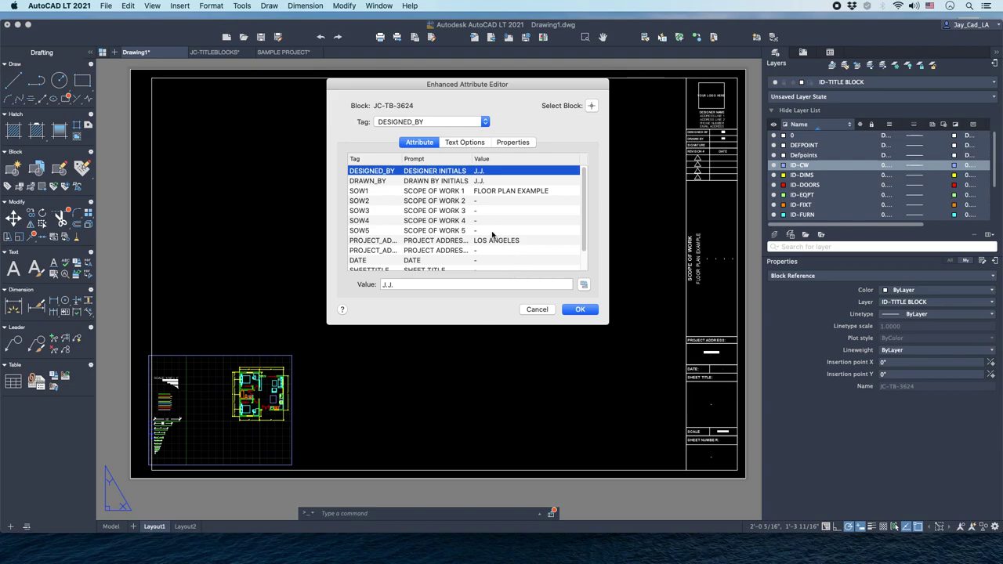
{"action": "mouse_move", "coordinate": [583, 211]}
{"action": "left_mouse_down"}
{"action": "mouse_move", "coordinate": [583, 231]}
{"action": "mouse_move", "coordinate": [586, 170]}
{"action": "mouse_move", "coordinate": [584, 205]}
{"action": "left_mouse_up"}
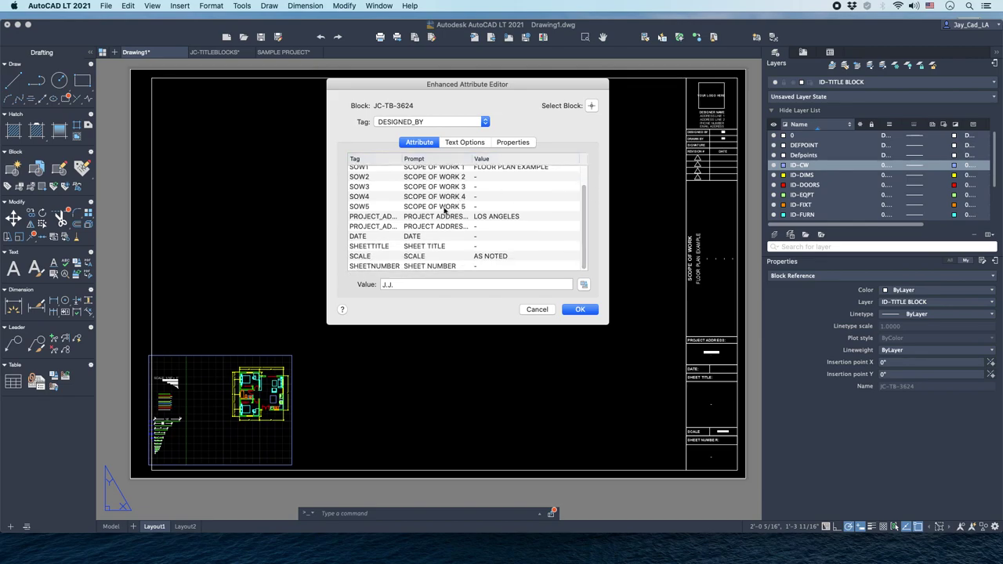
{"action": "left_click", "coordinate": [413, 217]}
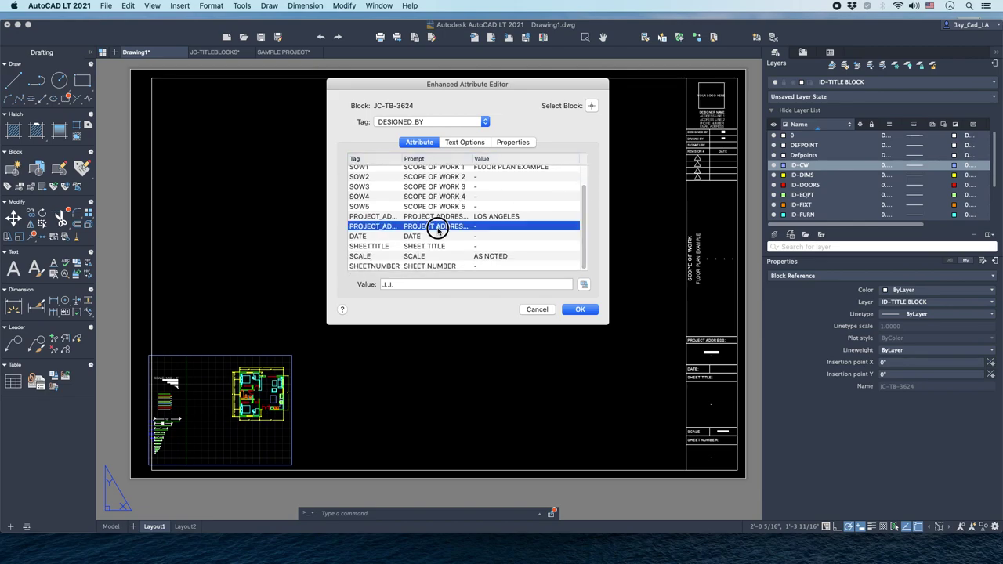
{"action": "left_click", "coordinate": [490, 227]}
{"action": "left_click", "coordinate": [408, 286]}
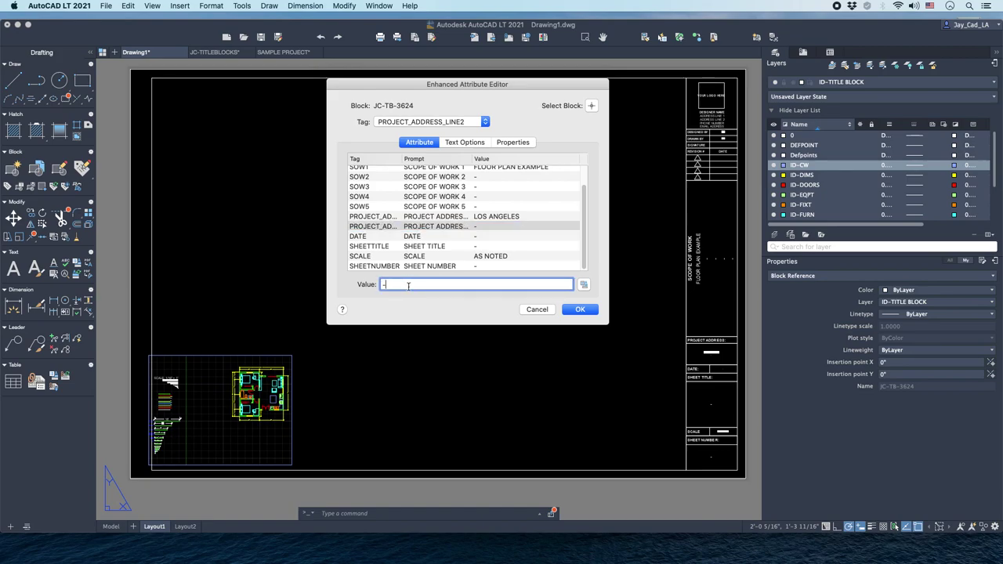
{"action": "type", "text": "CALI"}
{"action": "type", "text": "FORNIA"}
{"action": "type", "text": ", UNITED STAT"}
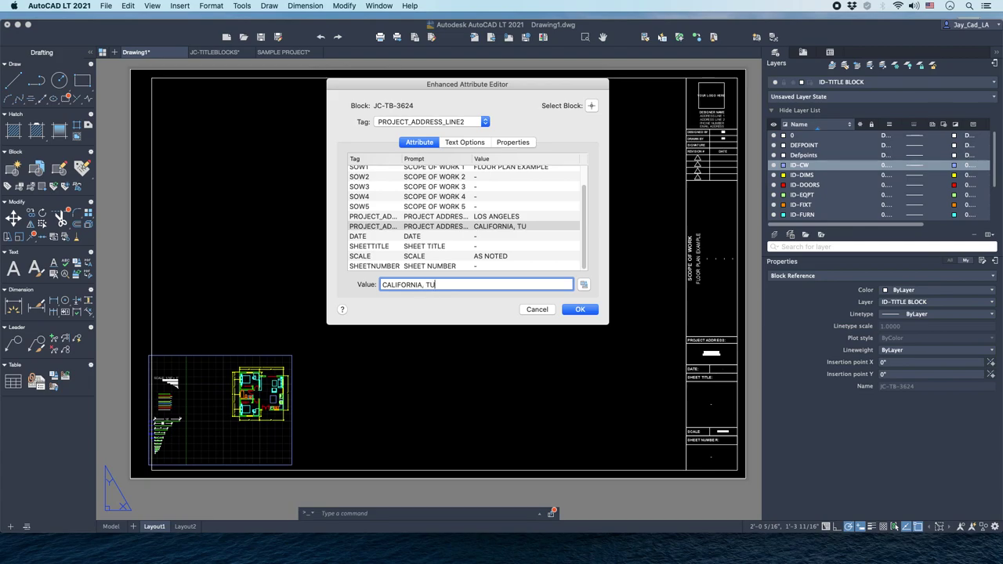
{"action": "type", "text": "ES"}
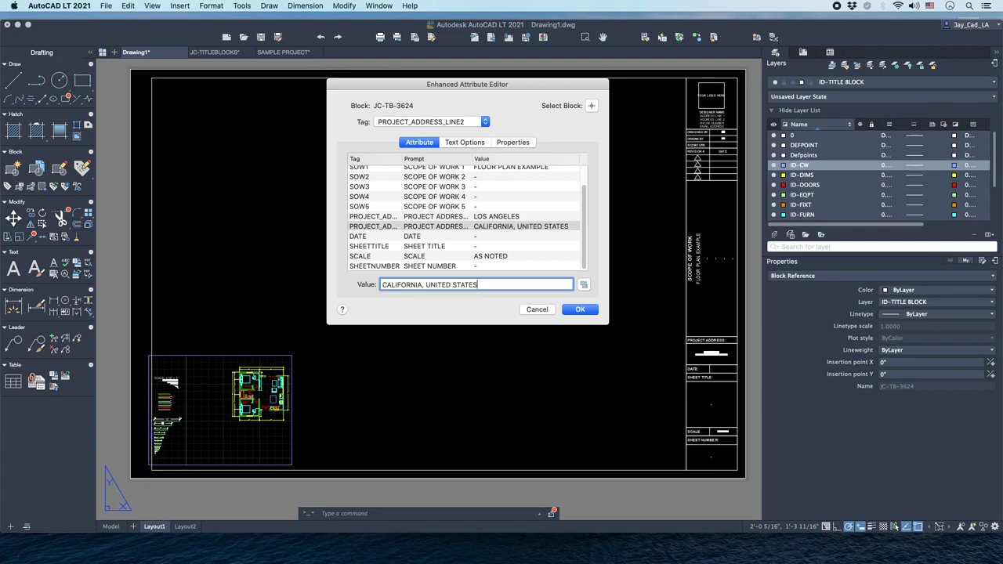
Set the DATE to 6/23/2020 and the SHEETTITLE to FLOOR PLAN.
{"action": "left_click", "coordinate": [427, 236]}
{"action": "left_click", "coordinate": [416, 285]}
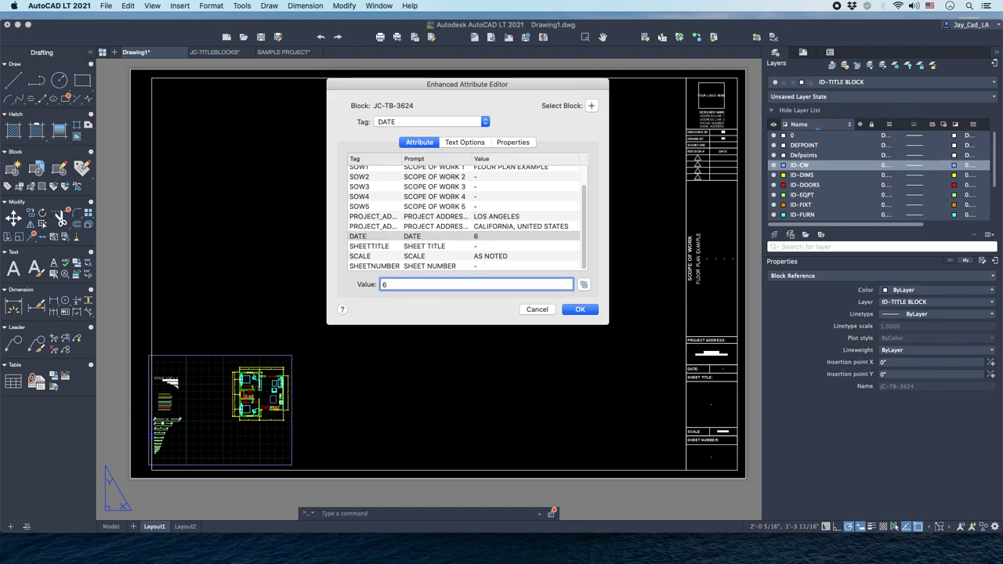
{"action": "type", "text": "6/23/2020"}
{"action": "left_click", "coordinate": [423, 246]}
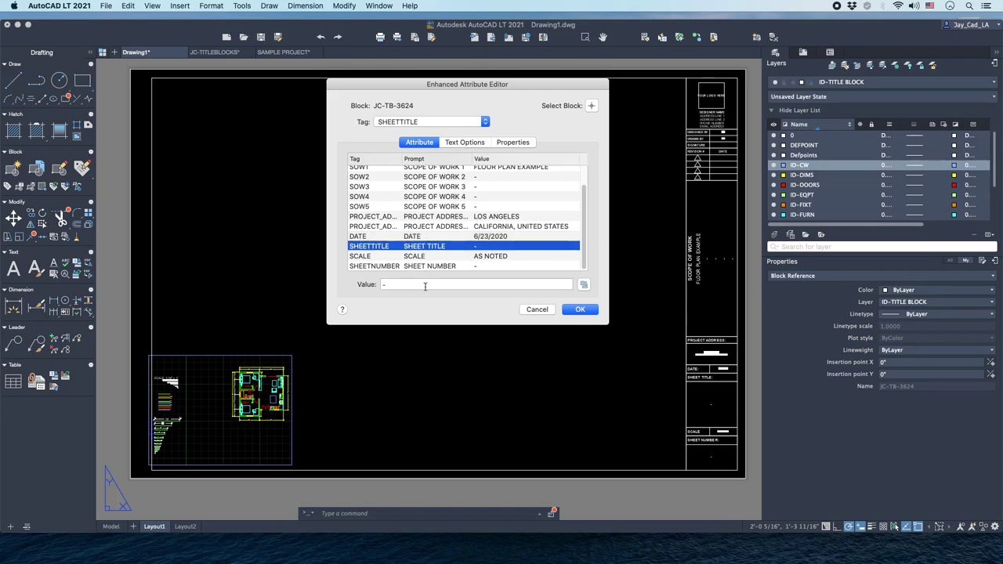
{"action": "left_click", "coordinate": [425, 285]}
{"action": "type", "text": "FLOOR PLAN"}
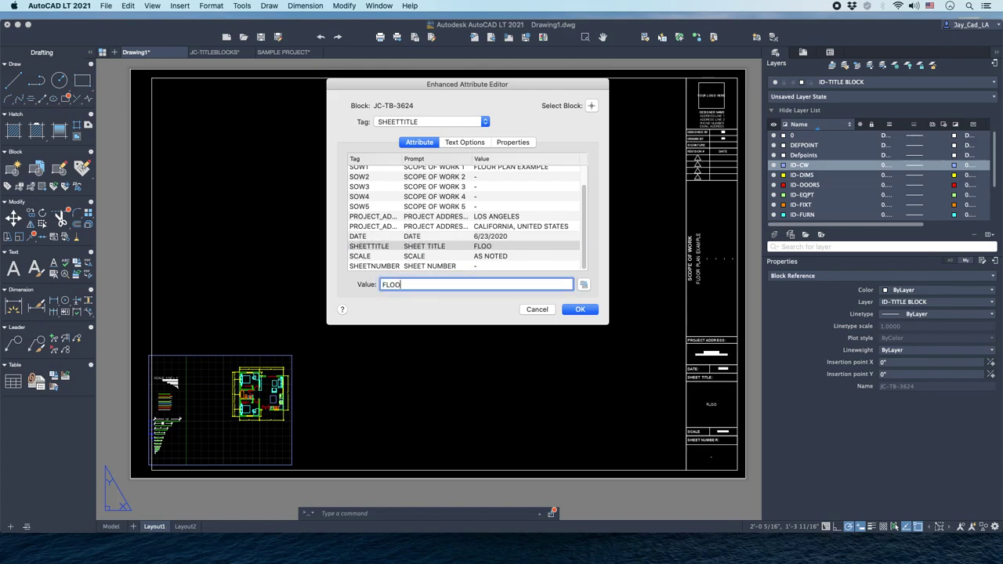
Set SCALE to 1/4" = 1'-0" and SHEETNUMBER to ID-1.00, then apply the changes.
{"action": "left_click", "coordinate": [489, 256]}
{"action": "left_click", "coordinate": [415, 285]}
{"action": "left_click_drag", "start_coordinate": [415, 284], "coordinate": [329, 295]}
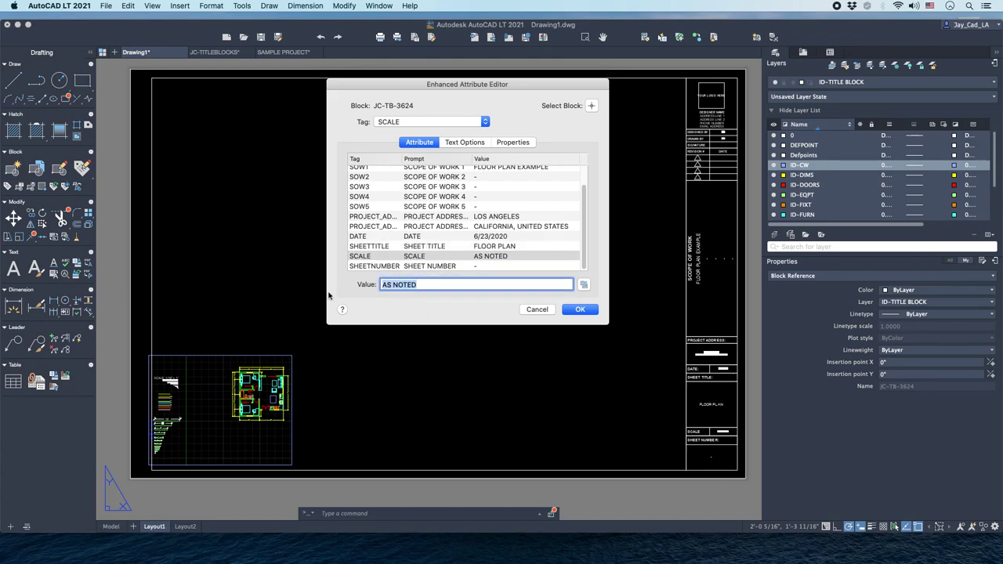
{"action": "type", "text": "1/4\" = 1'-0"}
{"action": "left_click", "coordinate": [432, 266]}
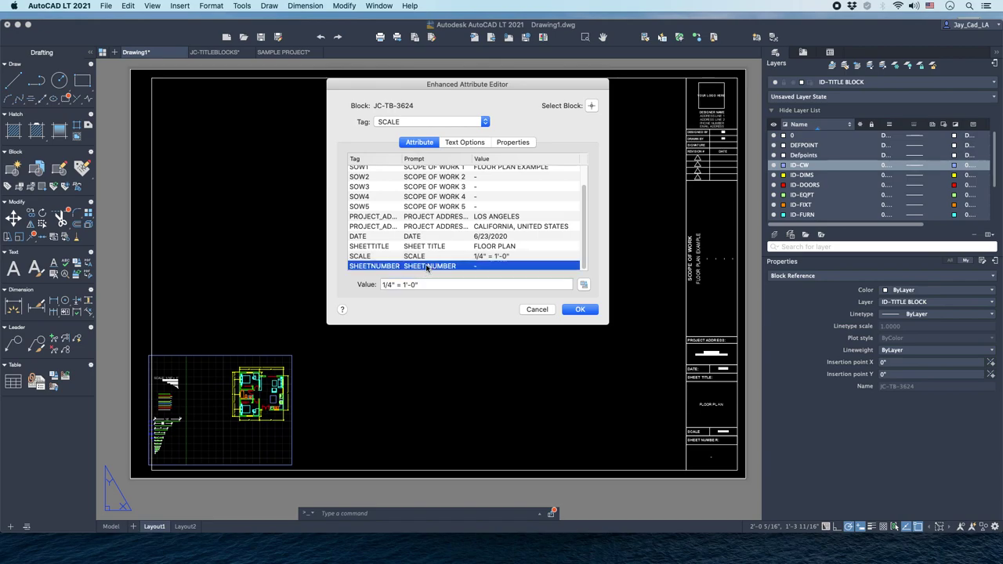
{"action": "double_click", "coordinate": [424, 284]}
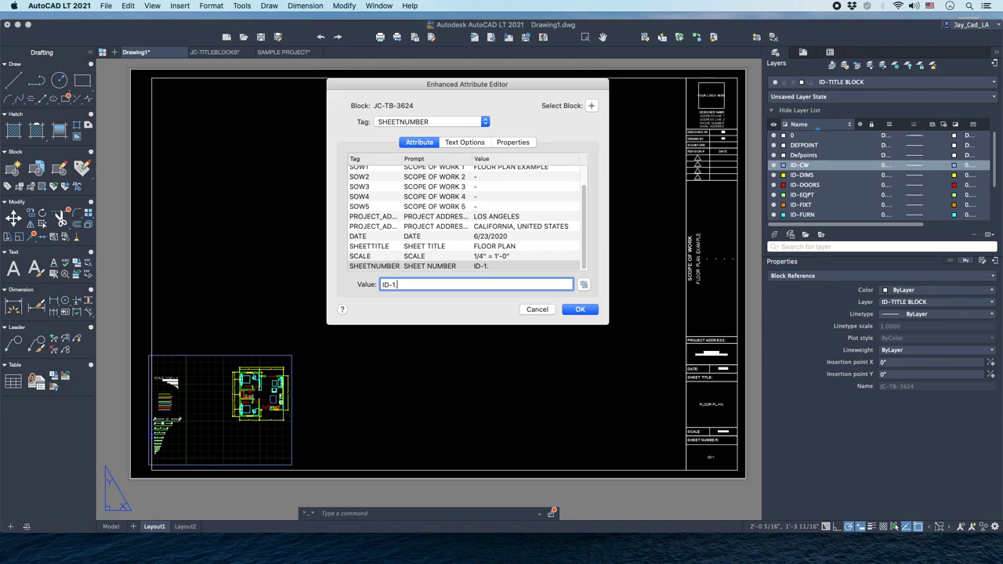
{"action": "left_click", "coordinate": [576, 309]}
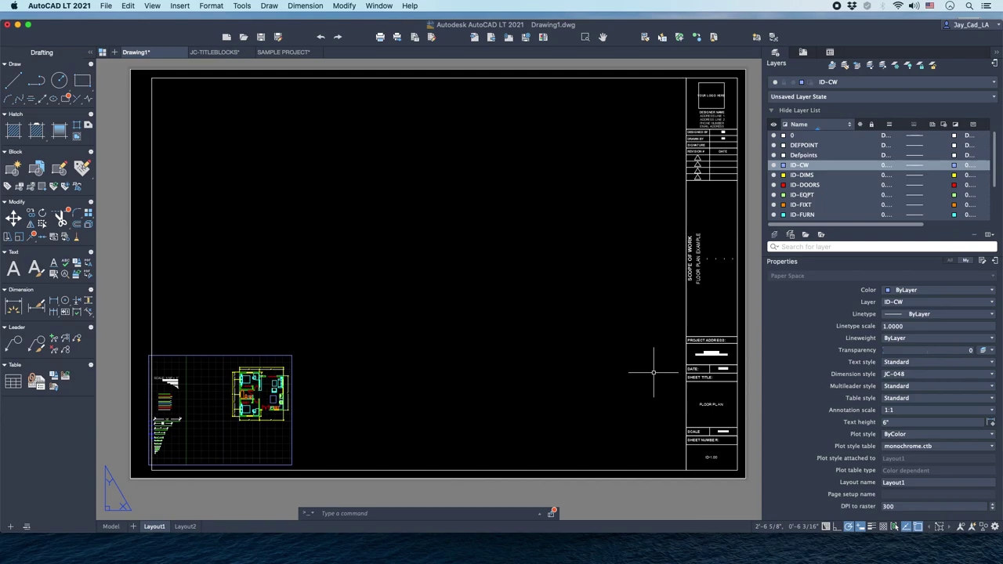
{"action": "scroll", "coordinate": [653, 372], "scroll_direction": "up", "scroll_amount": 5}
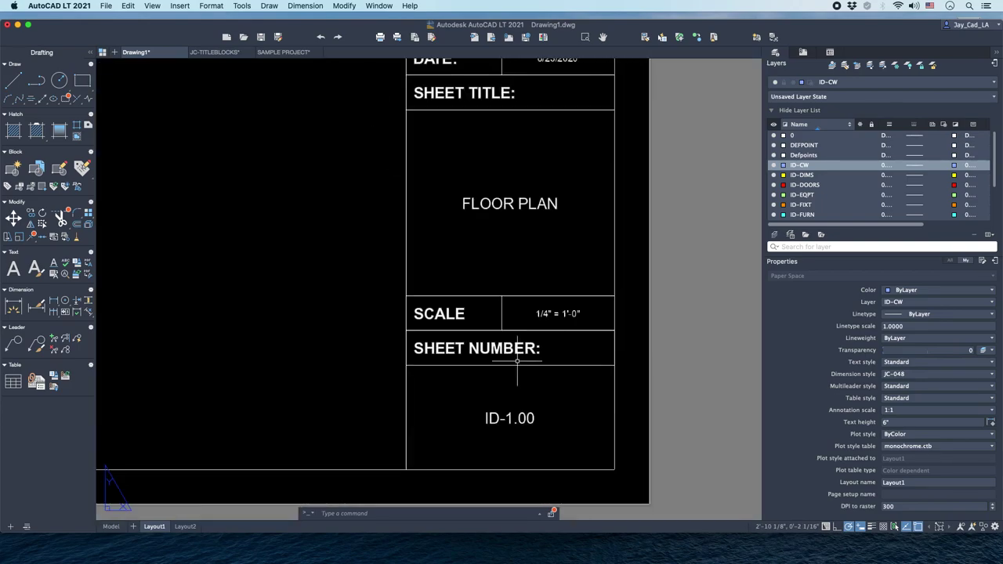
{"action": "scroll", "coordinate": [517, 360], "scroll_direction": "up", "scroll_amount": 2}
{"action": "scroll", "coordinate": [510, 318], "scroll_direction": "down", "scroll_amount": 4}
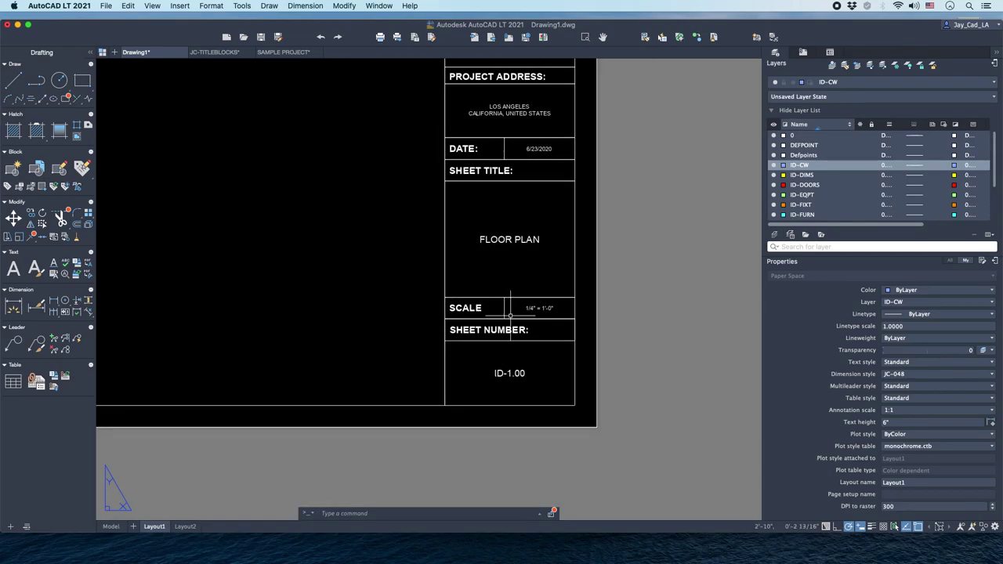
{"action": "scroll", "coordinate": [501, 259], "scroll_direction": "up", "scroll_amount": 5}
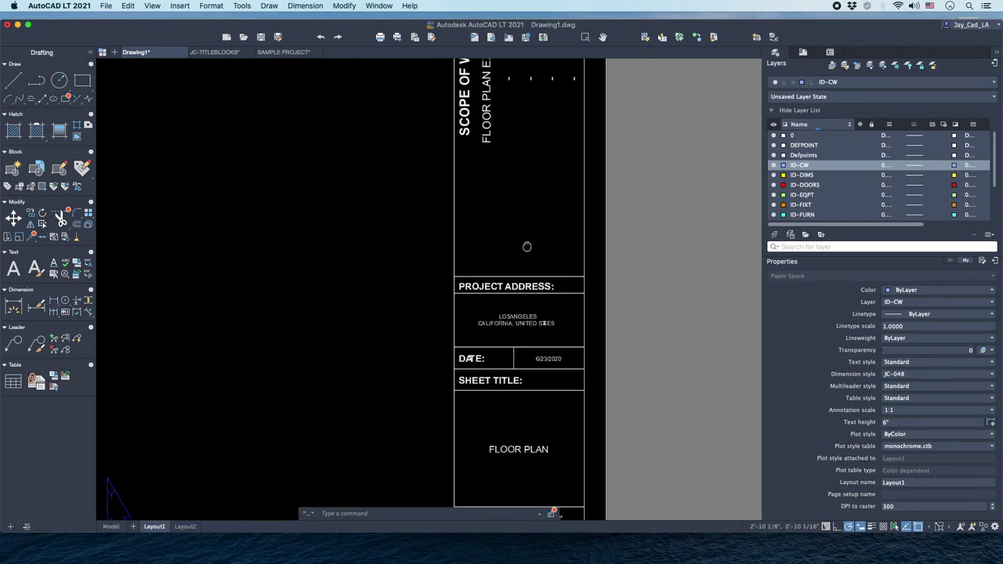
{"action": "scroll", "coordinate": [506, 206], "scroll_direction": "up", "scroll_amount": 10}
{"action": "scroll", "coordinate": [508, 251], "scroll_direction": "left", "scroll_amount": 2}
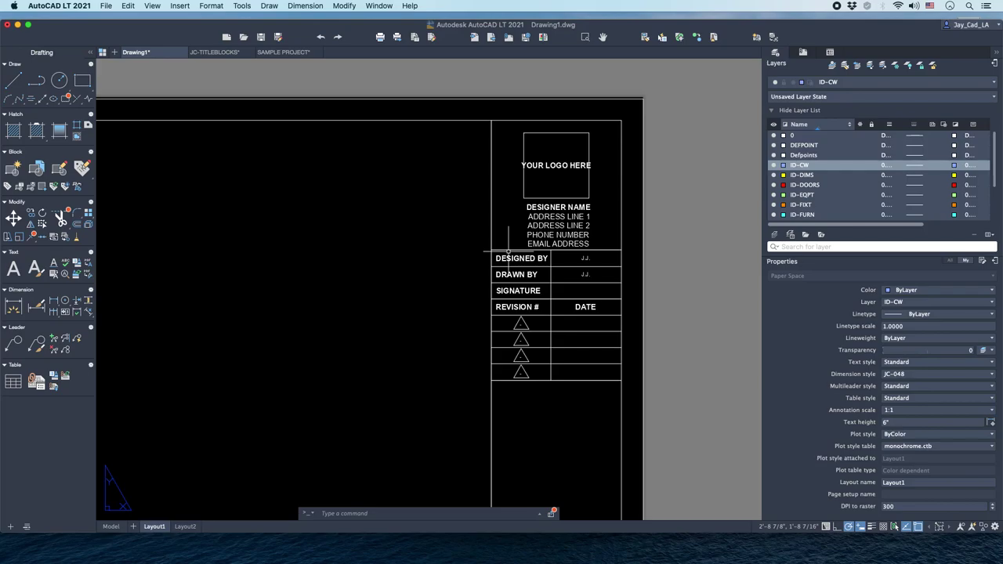
{"action": "scroll", "coordinate": [508, 251], "scroll_direction": "up", "scroll_amount": 2}
{"action": "scroll", "coordinate": [501, 213], "scroll_direction": "down", "scroll_amount": 4}
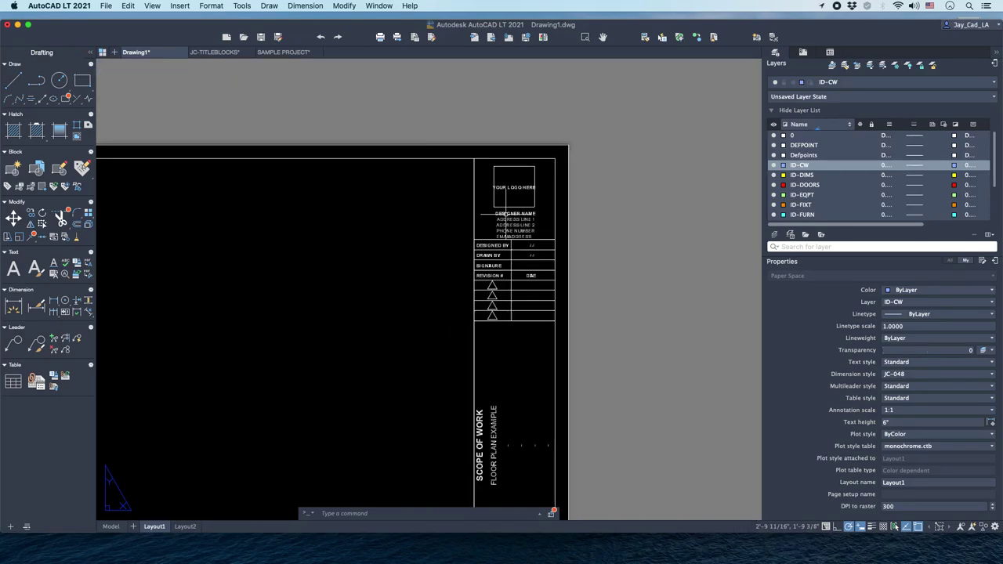
{"action": "scroll", "coordinate": [481, 335], "scroll_direction": "down", "scroll_amount": 3}
{"action": "scroll", "coordinate": [480, 274], "scroll_direction": "down", "scroll_amount": 2}
{"action": "scroll", "coordinate": [479, 274], "scroll_direction": "left", "scroll_amount": 2}
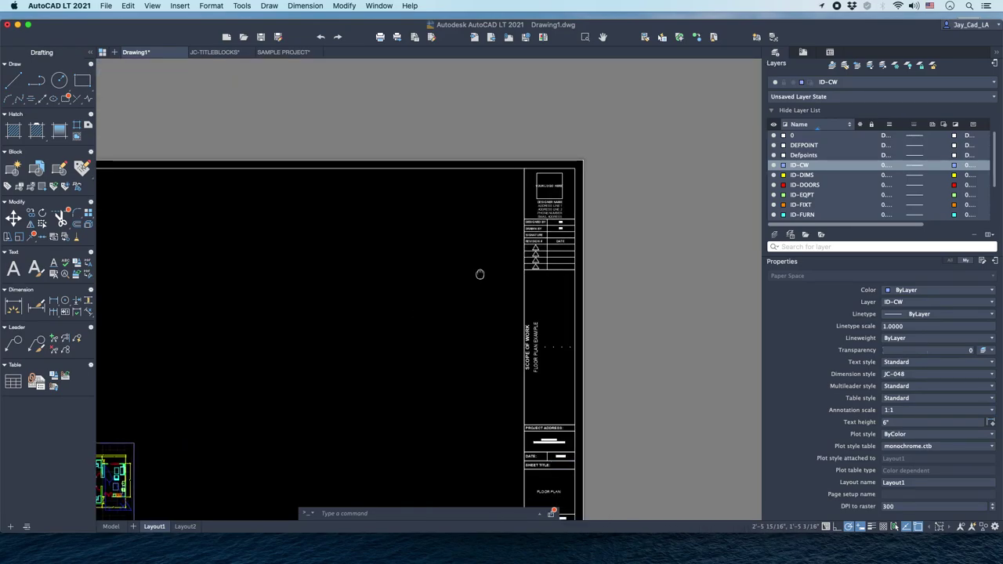
{"action": "scroll", "coordinate": [479, 274], "scroll_direction": "left", "scroll_amount": 5}
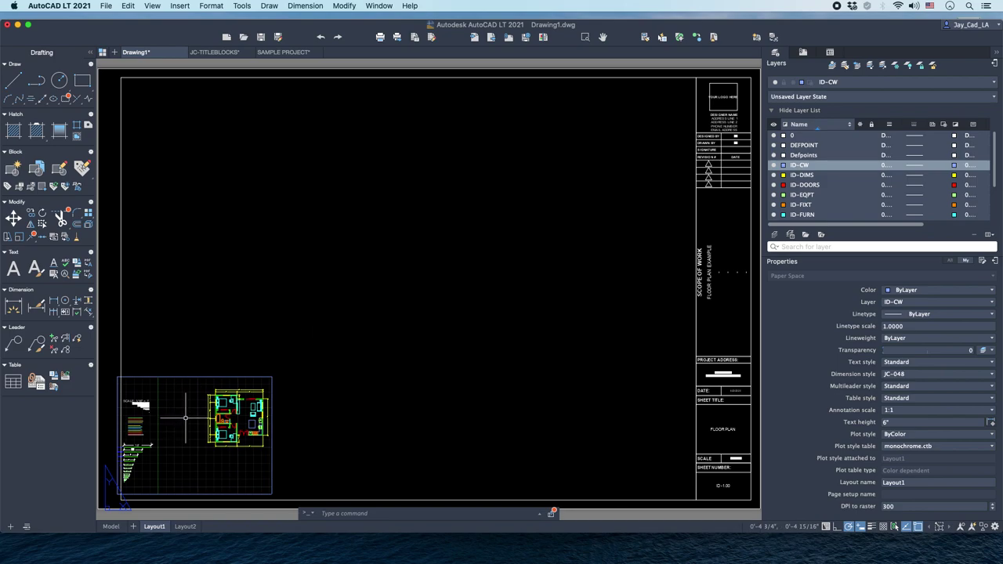
Compare Model space and the Layout2 viewport, then return to the Layout1 sheet.
{"action": "left_click", "coordinate": [111, 527]}
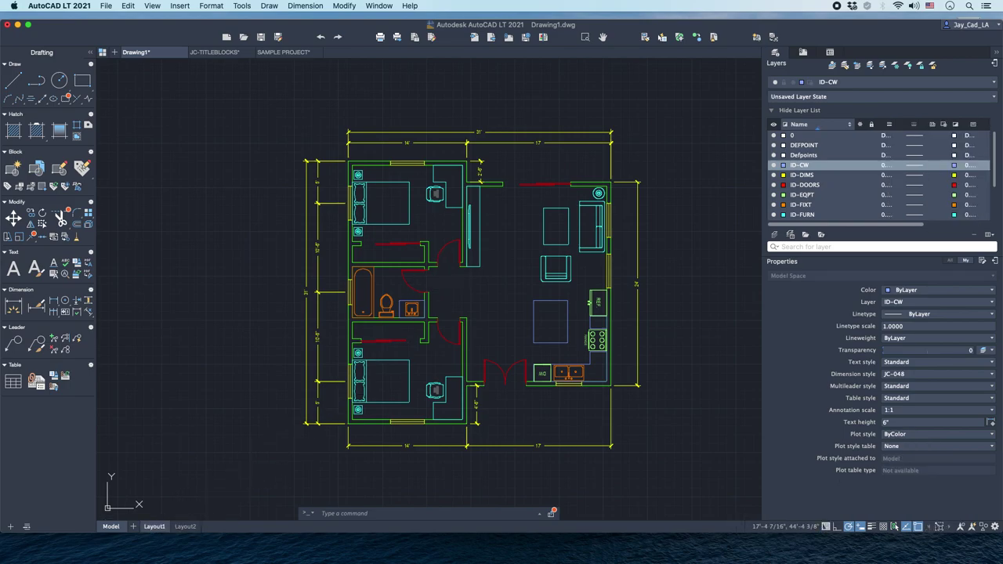
{"action": "left_click", "coordinate": [154, 526]}
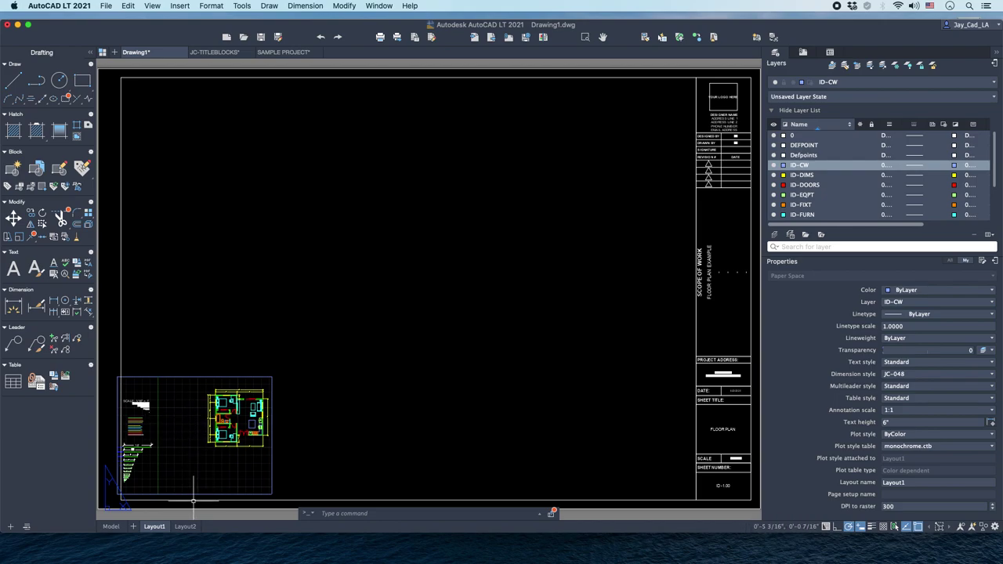
{"action": "left_click", "coordinate": [185, 527]}
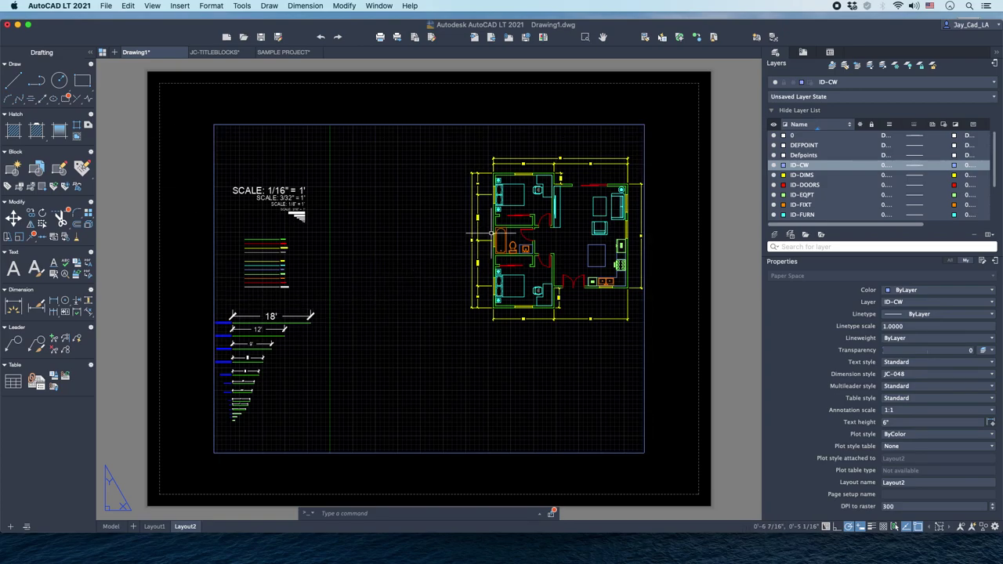
{"action": "left_click", "coordinate": [539, 112]}
{"action": "left_click", "coordinate": [526, 128]}
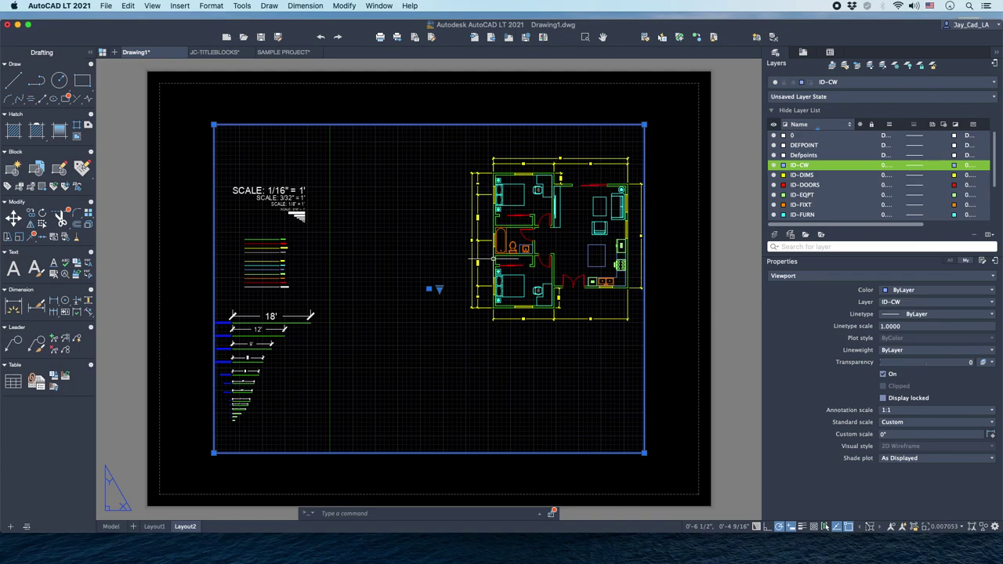
{"action": "left_click", "coordinate": [154, 526]}
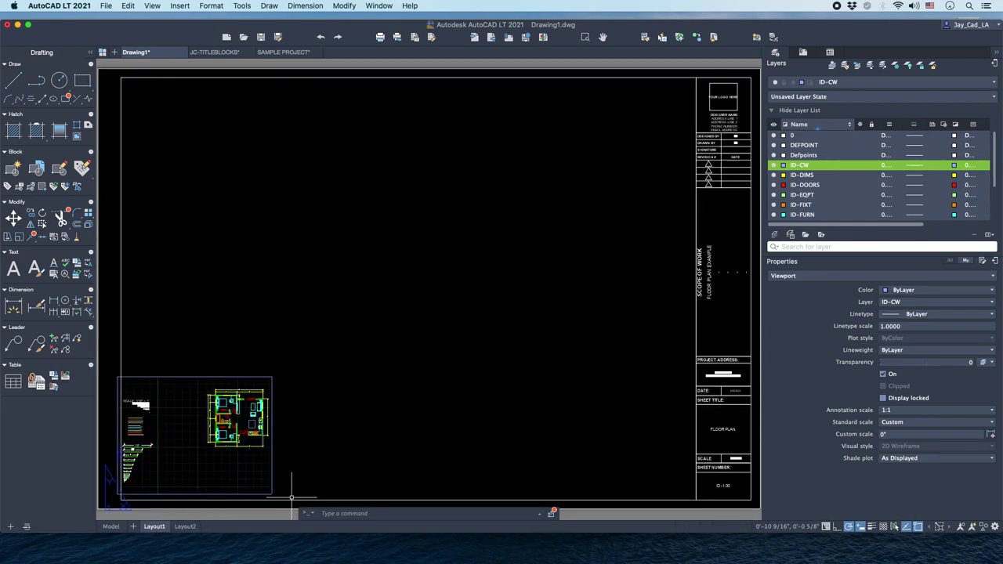
Stretch the Layout1 viewport's upper-right and lower-left grips outward to fill most of the sheet.
{"action": "key", "text": "Escape"}
{"action": "left_click", "coordinate": [282, 369]}
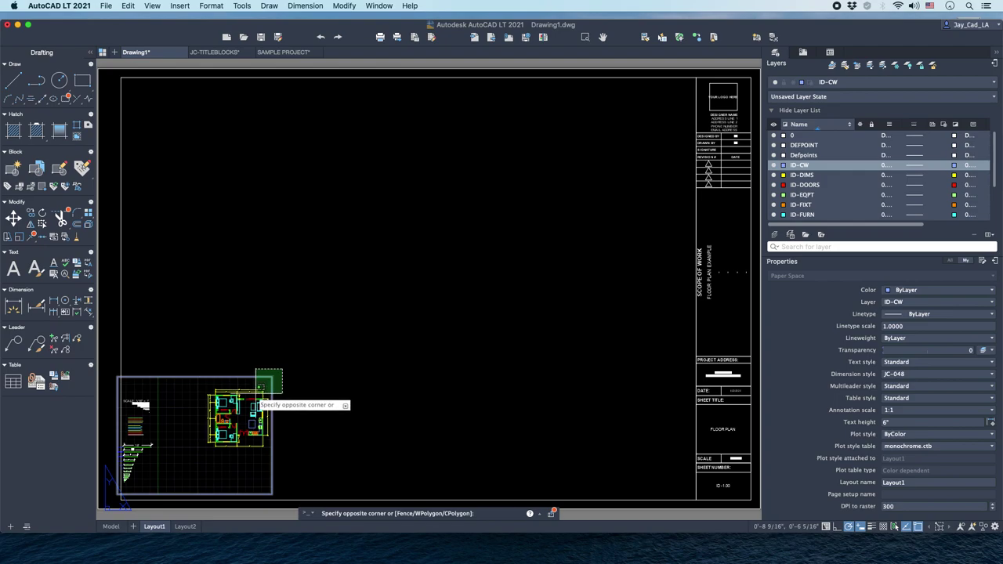
{"action": "left_click", "coordinate": [255, 383]}
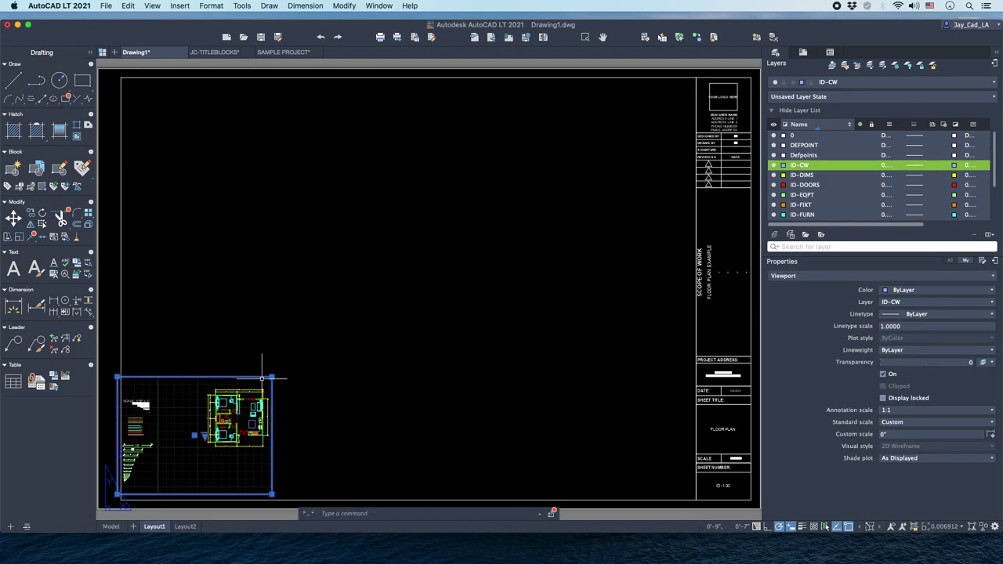
{"action": "left_click", "coordinate": [271, 377]}
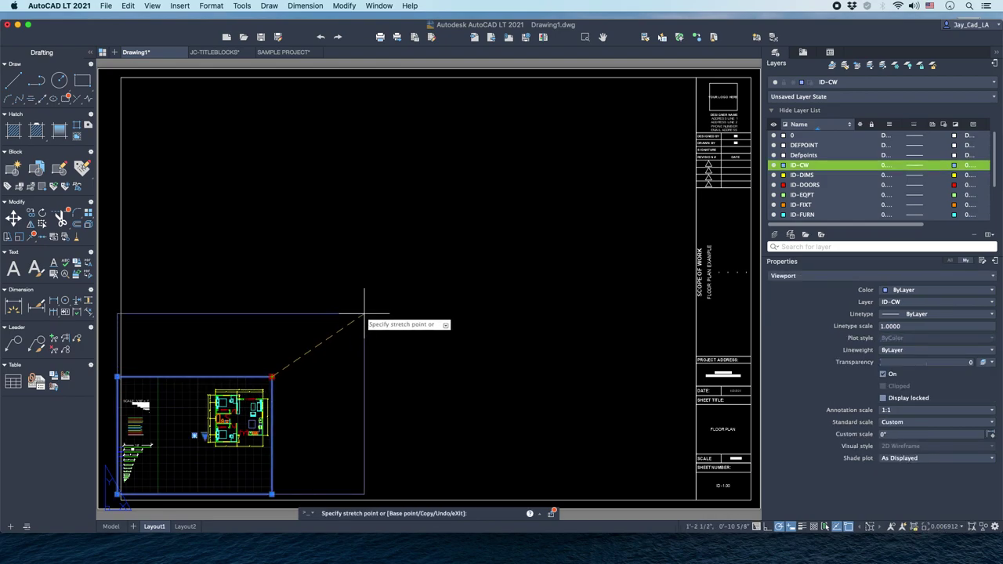
{"action": "left_click", "coordinate": [609, 124]}
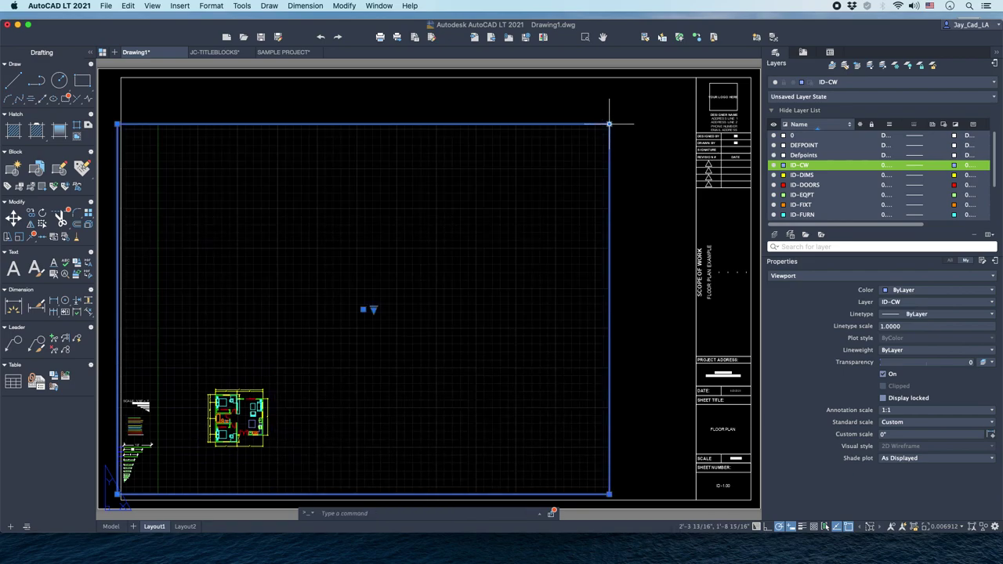
{"action": "left_click", "coordinate": [117, 493]}
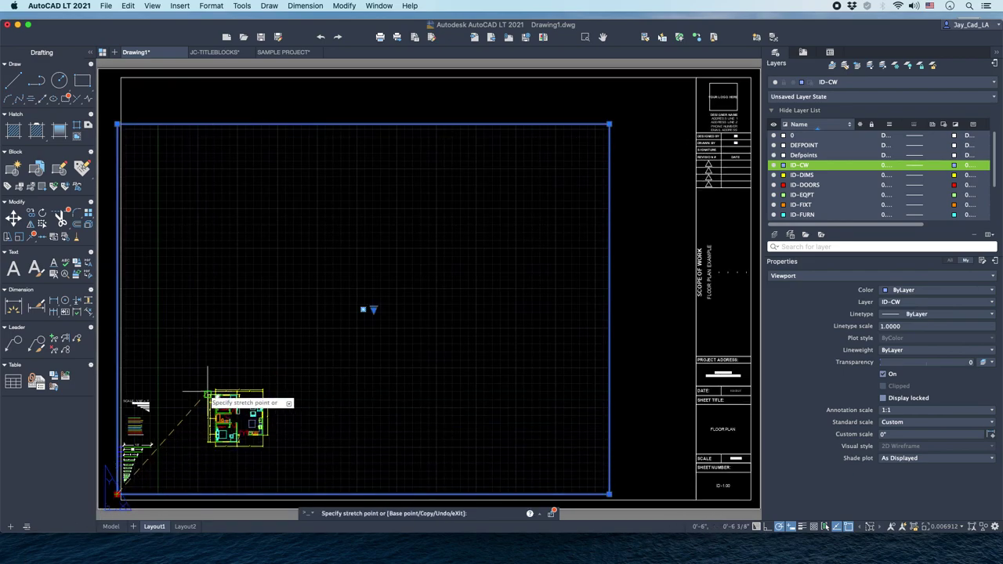
{"action": "left_click", "coordinate": [186, 415]}
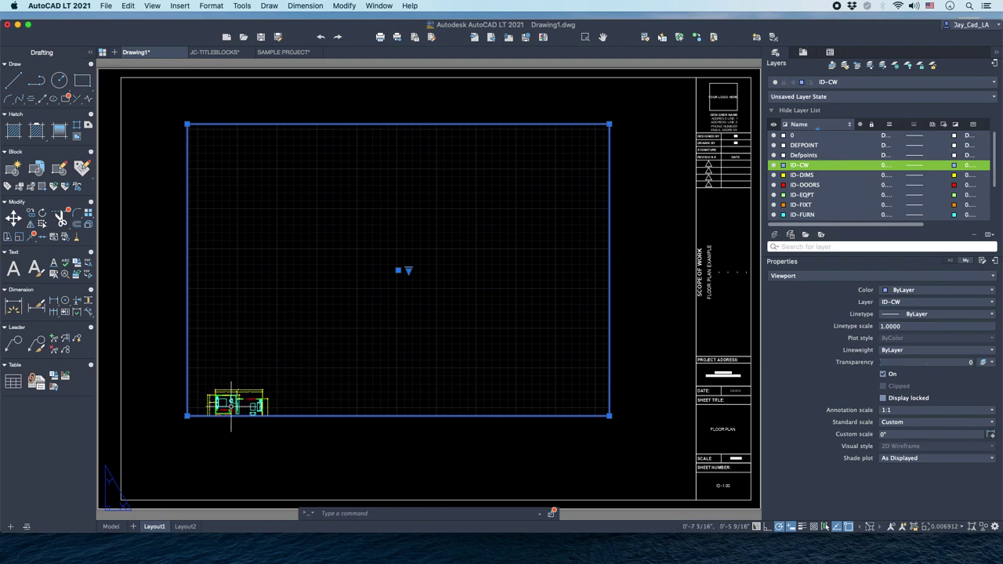
{"action": "left_click", "coordinate": [186, 415]}
{"action": "left_click", "coordinate": [159, 441]}
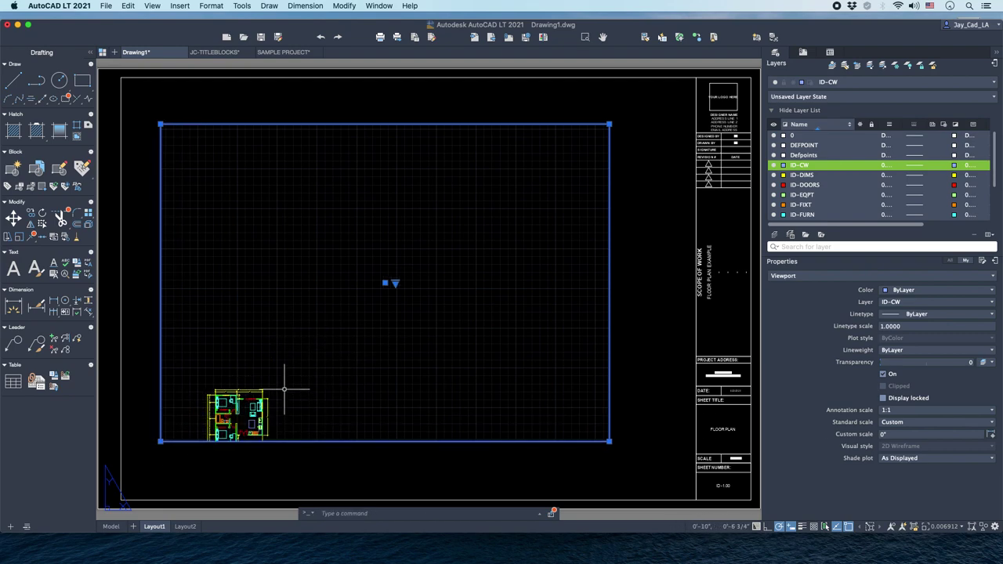
{"action": "left_click", "coordinate": [160, 441]}
{"action": "left_click", "coordinate": [160, 457]}
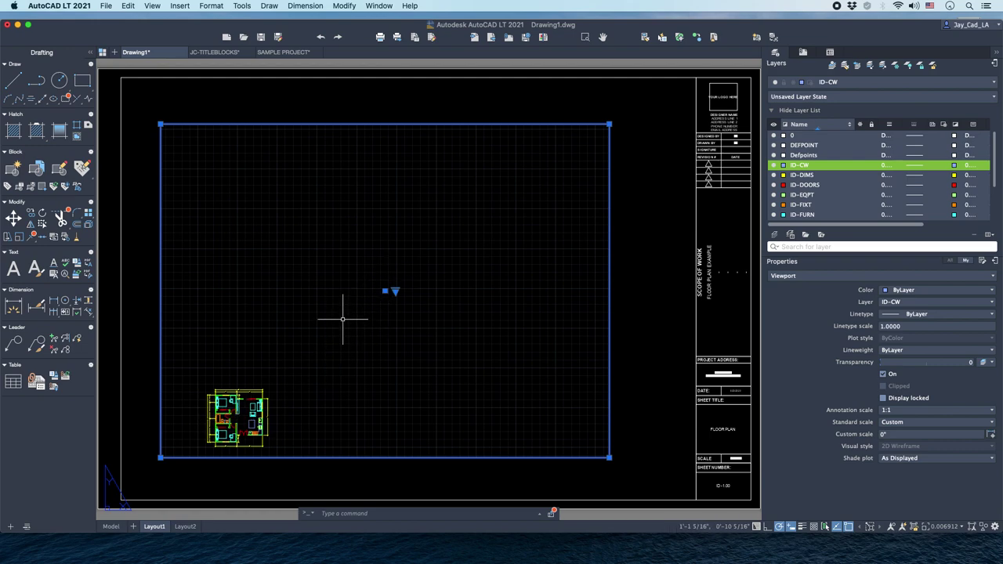
Enter the viewport and pan and zoom until the whole floor plan fills the frame.
{"action": "double_click", "coordinate": [345, 276]}
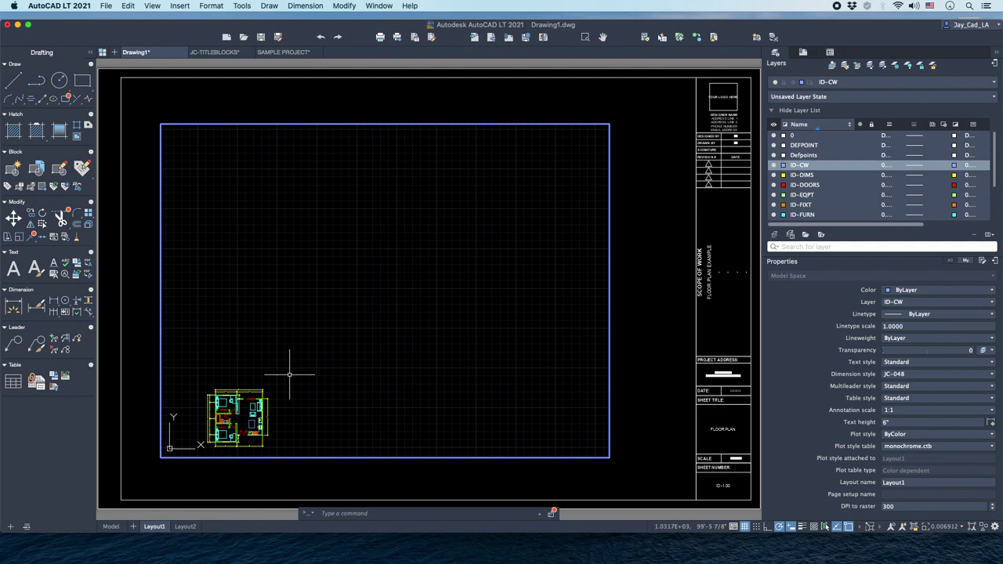
{"action": "middle_click_drag", "start_coordinate": [279, 369], "coordinate": [468, 226]}
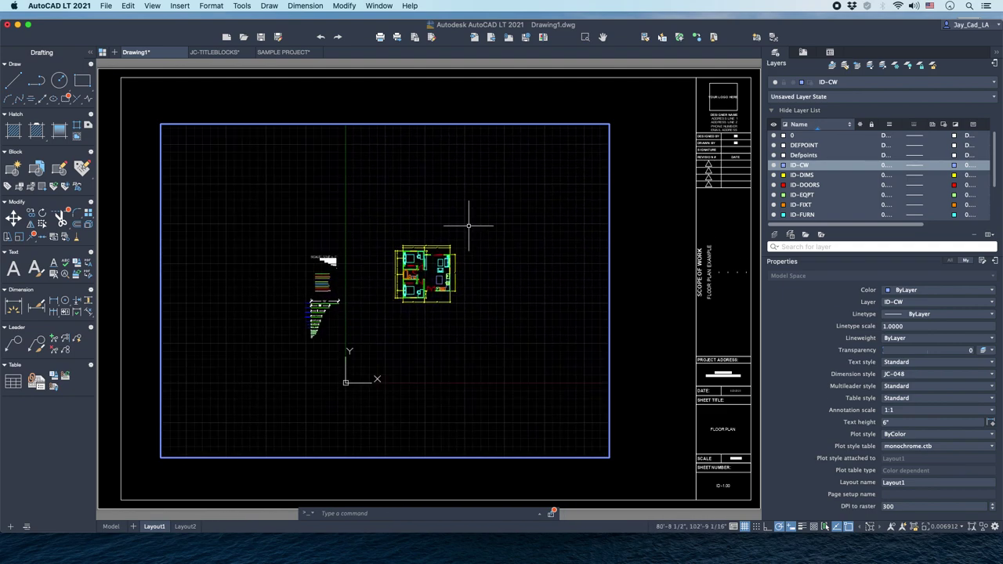
{"action": "scroll", "coordinate": [424, 280], "scroll_direction": "up", "scroll_amount": 2}
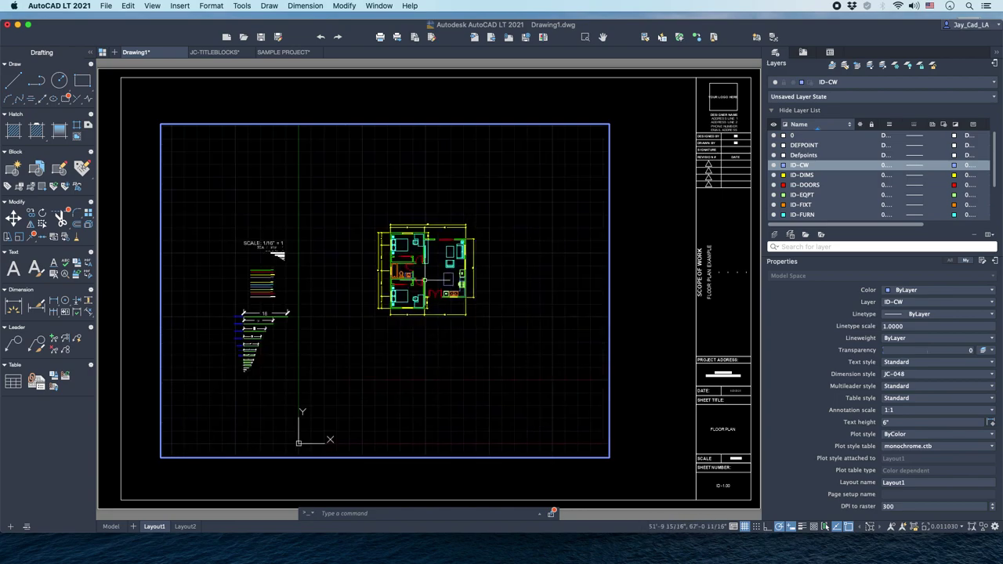
{"action": "scroll", "coordinate": [423, 274], "scroll_direction": "up", "scroll_amount": 3}
{"action": "scroll", "coordinate": [404, 274], "scroll_direction": "down", "scroll_amount": 1}
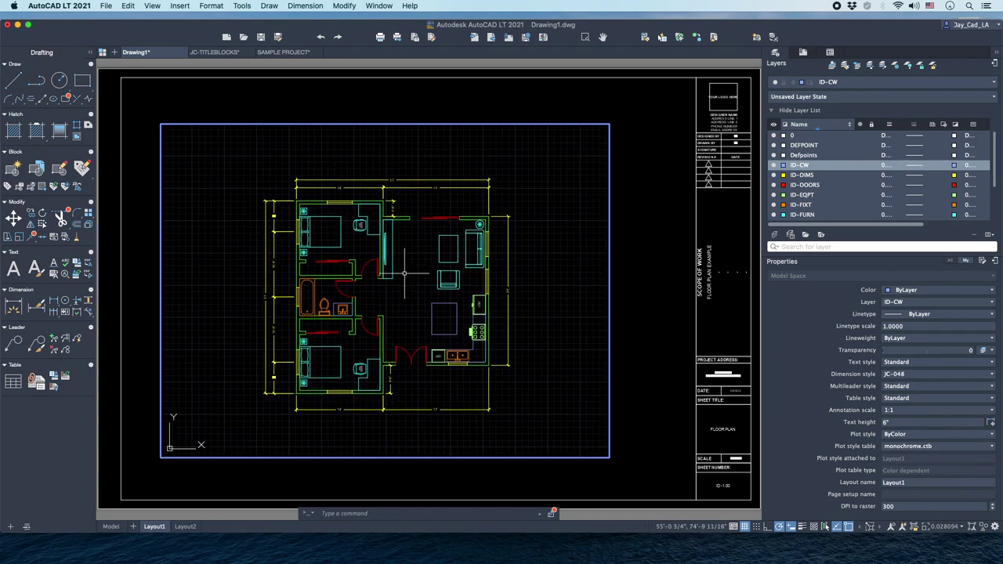
{"action": "mouse_move", "coordinate": [404, 274]}
{"action": "middle_mouse_down"}
{"action": "mouse_move", "coordinate": [447, 276]}
{"action": "mouse_move", "coordinate": [409, 273]}
{"action": "middle_mouse_up"}
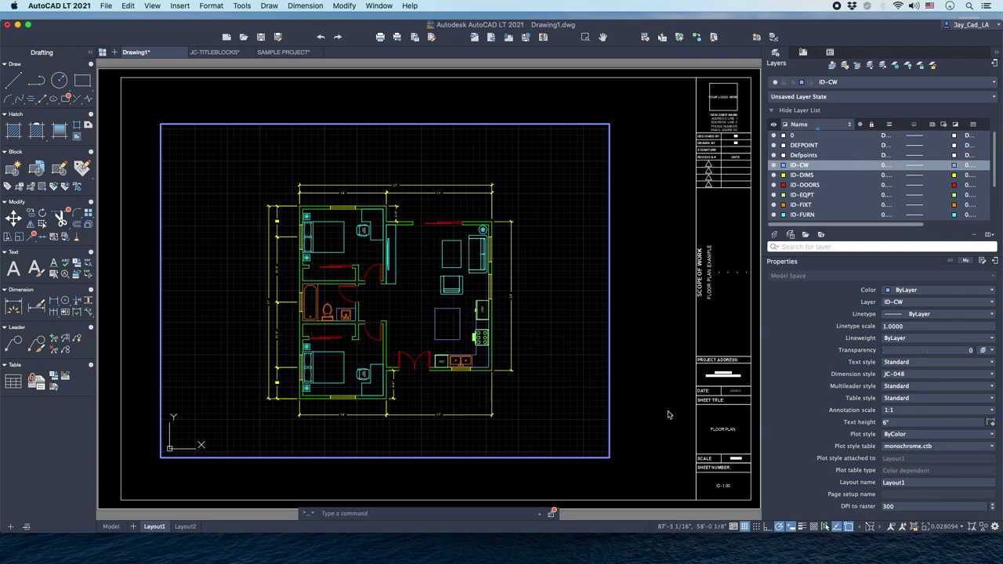
{"action": "left_click", "coordinate": [947, 527]}
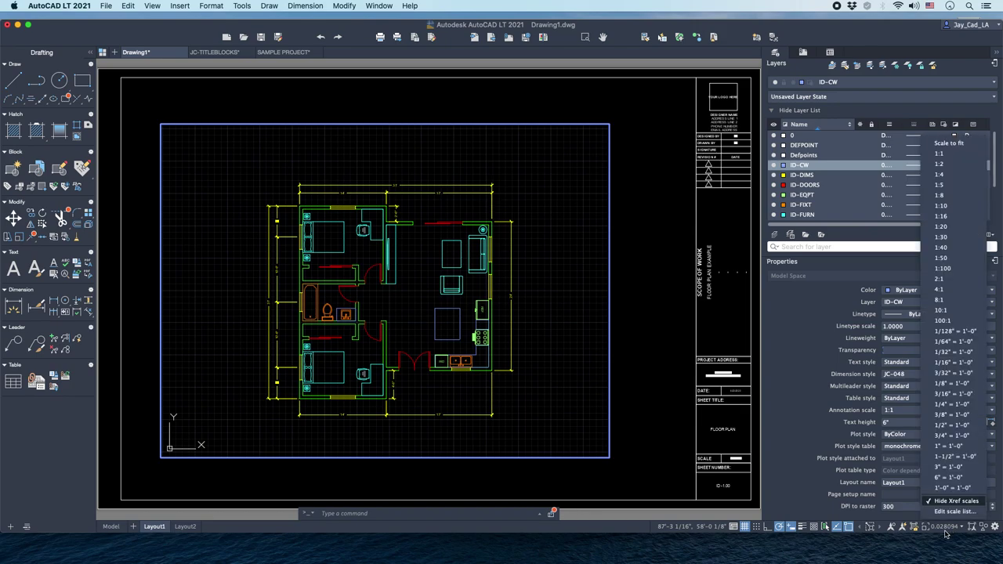
Apply the 1/4" = 1'-0" viewport scale, return to paper space, and select the viewport frame.
{"action": "left_click", "coordinate": [959, 406]}
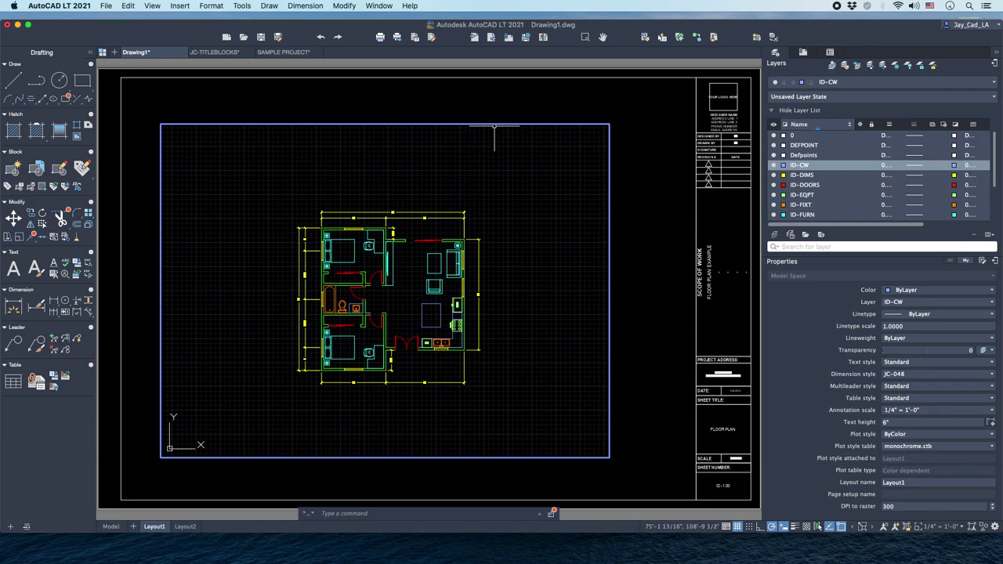
{"action": "double_click", "coordinate": [465, 108]}
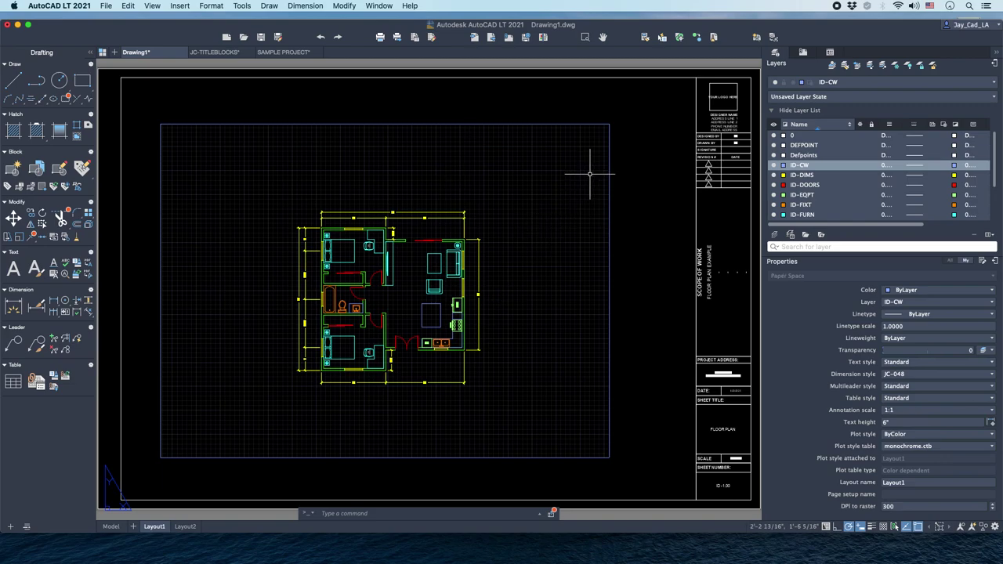
{"action": "left_click", "coordinate": [577, 109]}
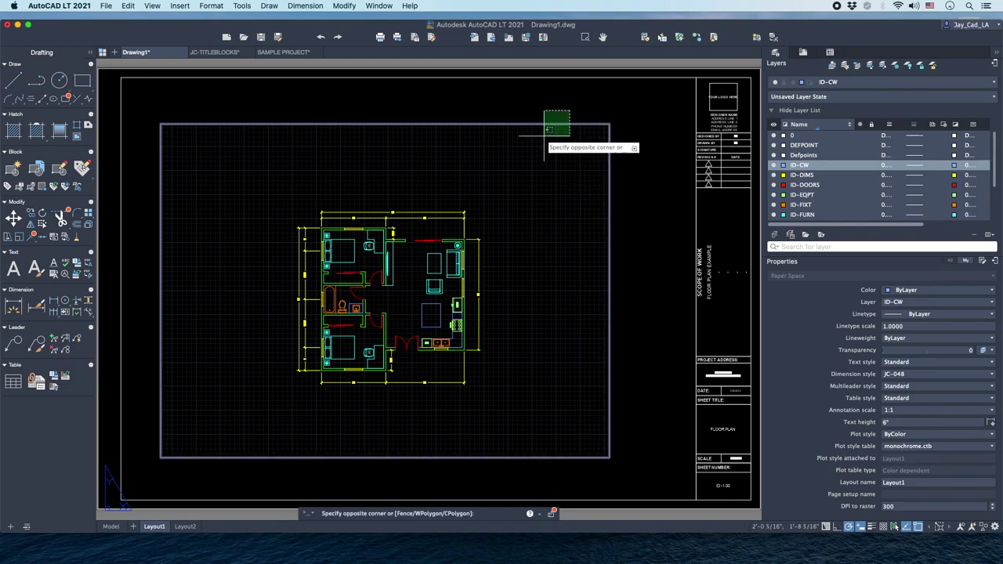
{"action": "left_click", "coordinate": [527, 142]}
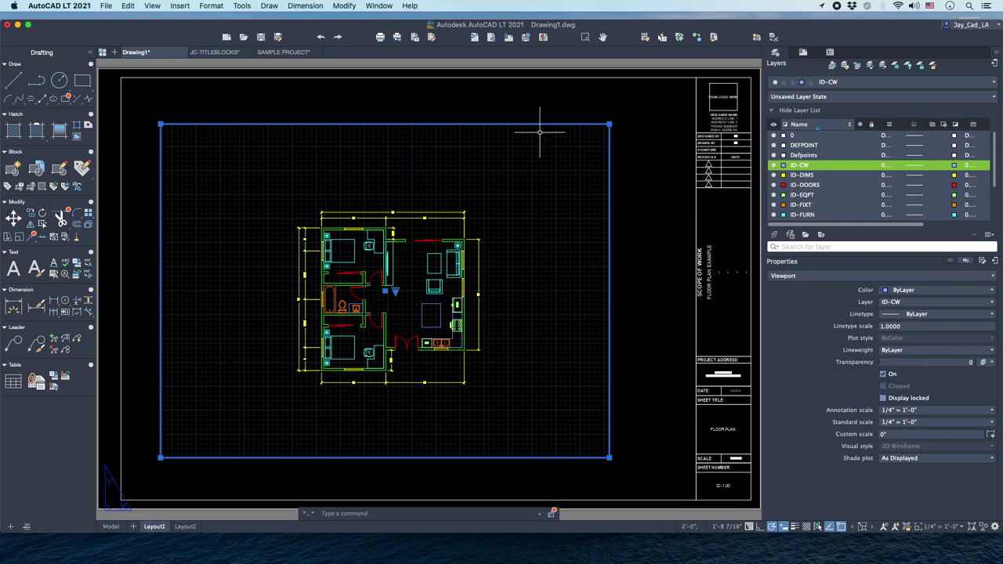
Move the Layout1 viewport frame onto the Defpoints layer and confirm its layer.
{"action": "left_click", "coordinate": [854, 83]}
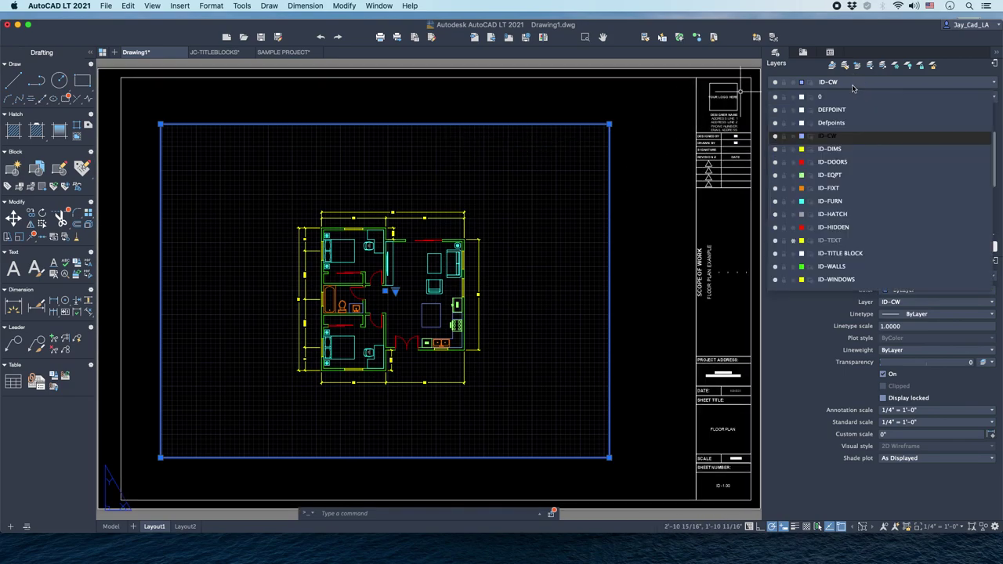
{"action": "left_click", "coordinate": [832, 123]}
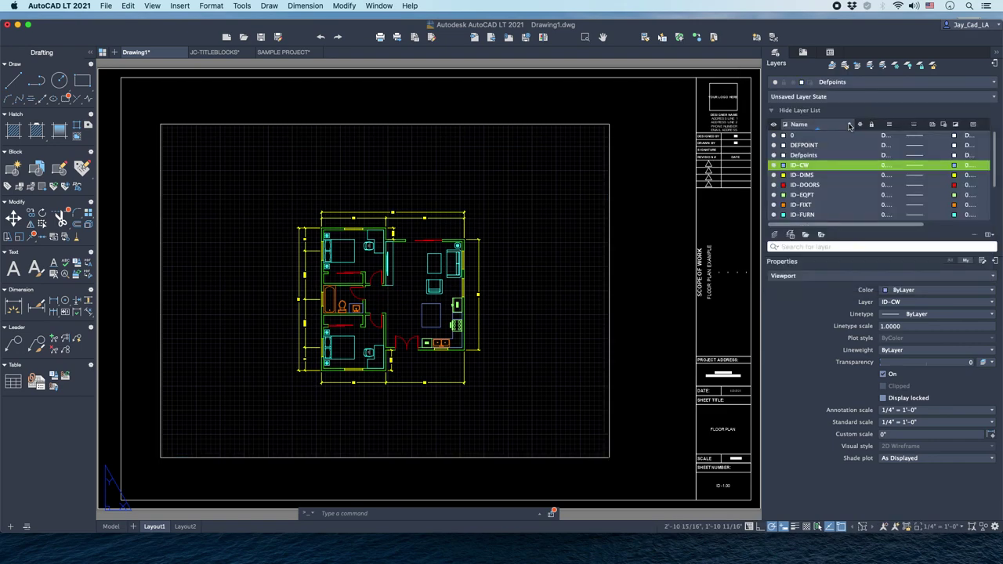
{"action": "left_click", "coordinate": [615, 210]}
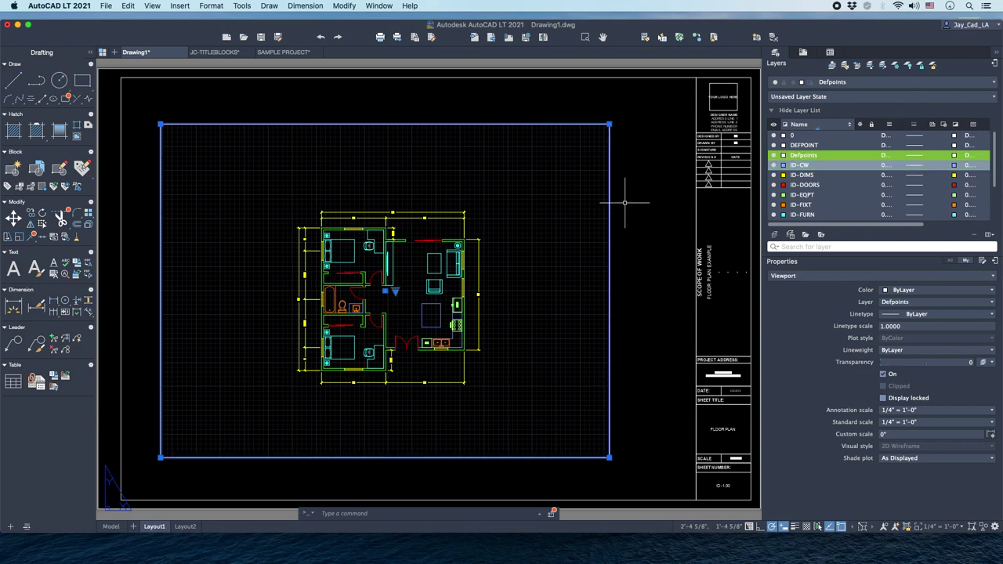
{"action": "key", "text": "Escape"}
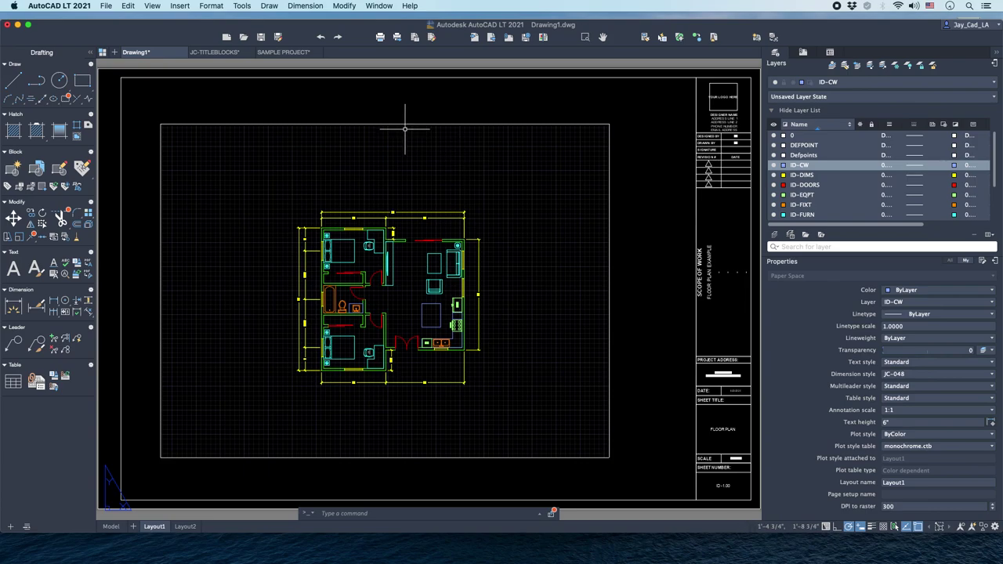
Delete the old floor plan viewport on Layout2.
{"action": "left_click", "coordinate": [184, 526]}
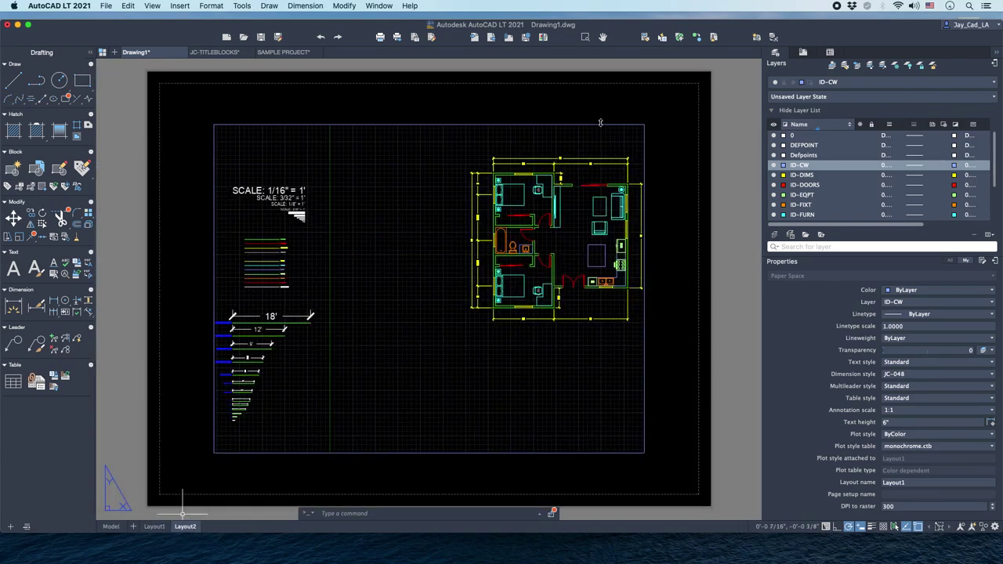
{"action": "left_click", "coordinate": [559, 113]}
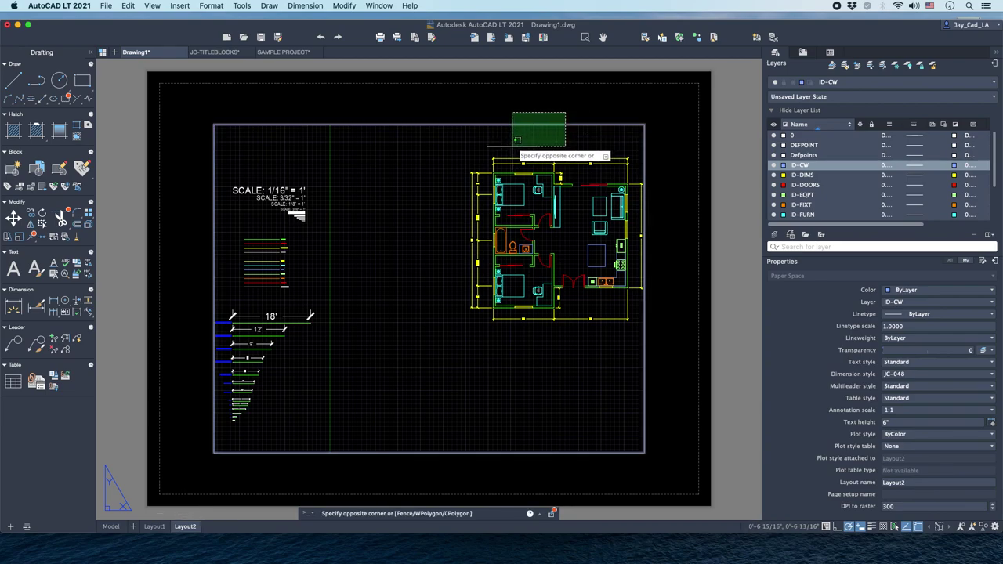
{"action": "left_click", "coordinate": [434, 166]}
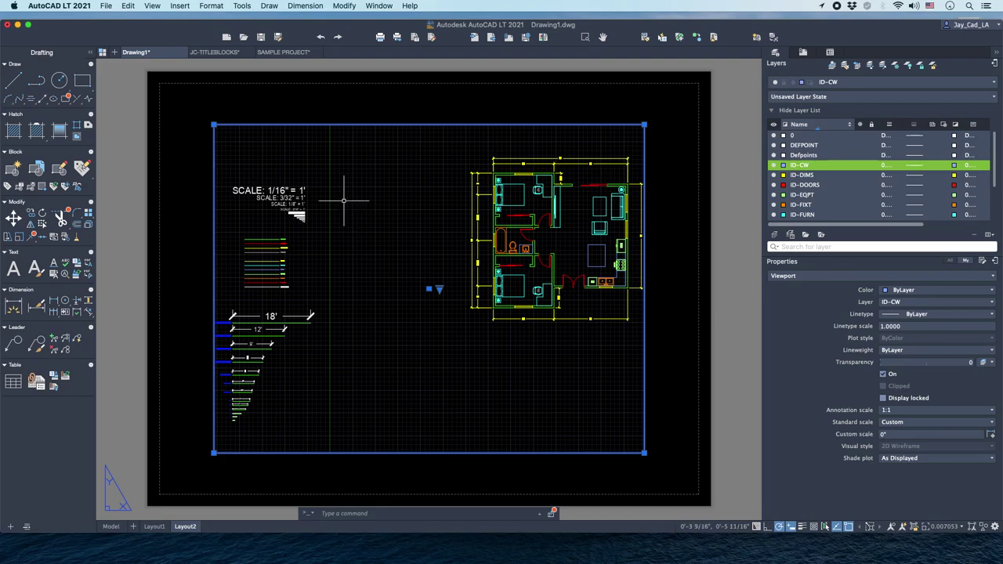
{"action": "key", "text": "Delete"}
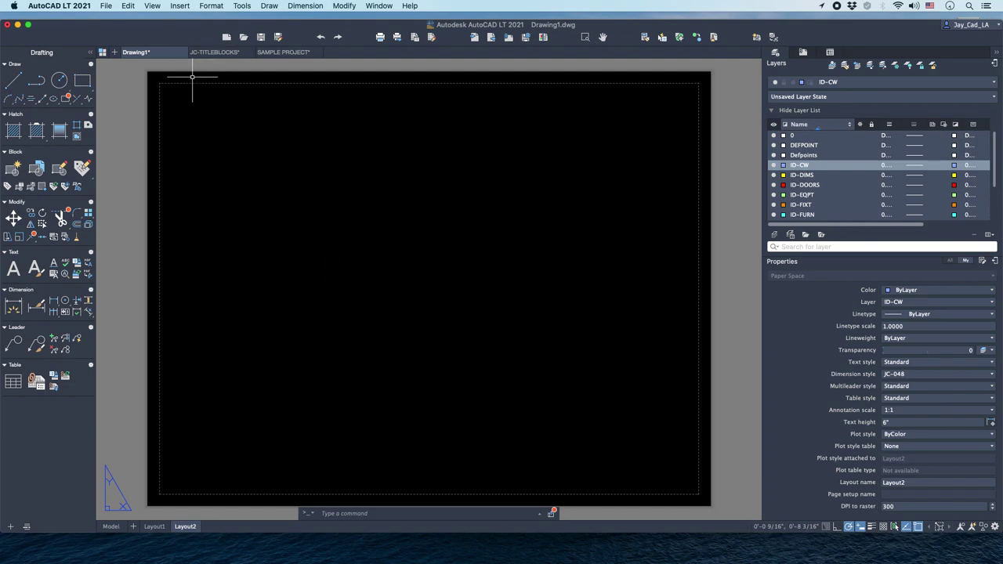
Create a new single viewport on Layout2 from two corners, then return to Layout1.
{"action": "left_click", "coordinate": [152, 6]}
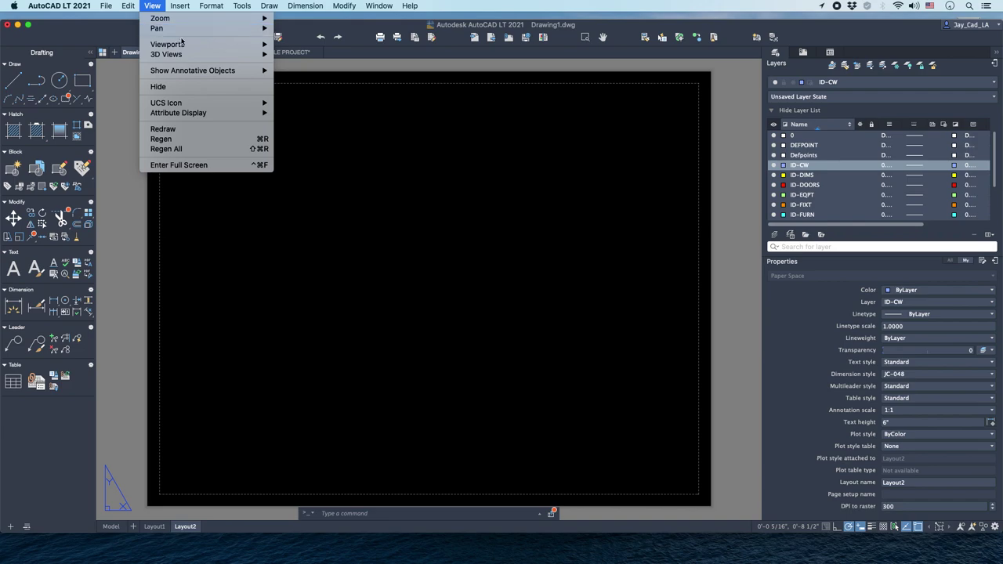
{"action": "mouse_move", "coordinate": [189, 48]}
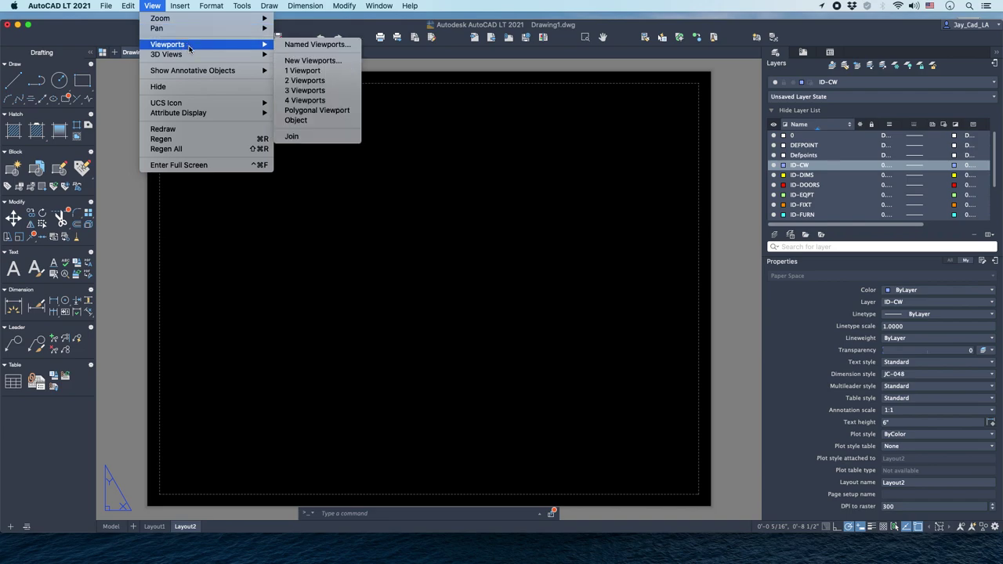
{"action": "left_click", "coordinate": [319, 72]}
{"action": "left_click", "coordinate": [211, 122]}
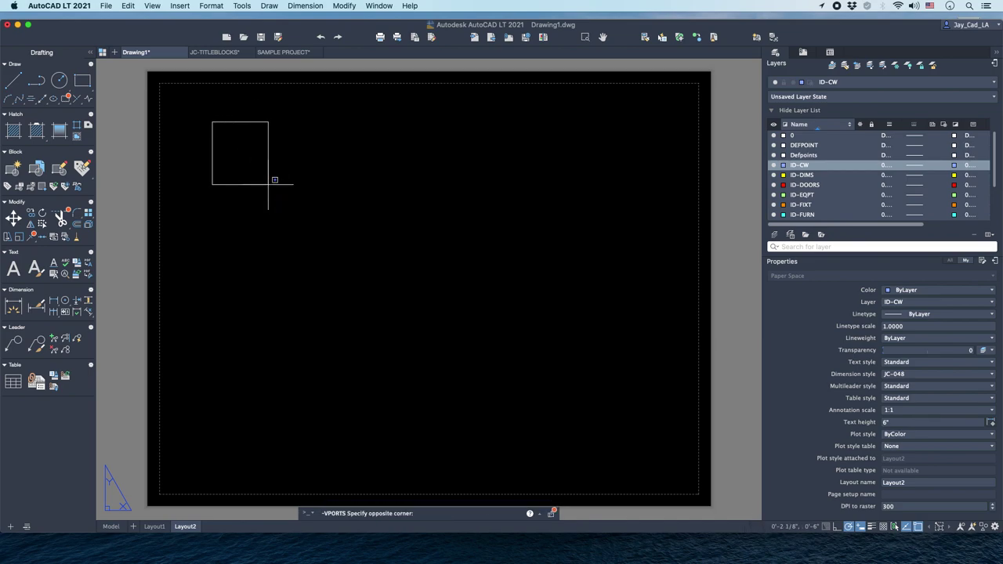
{"action": "left_click", "coordinate": [604, 416]}
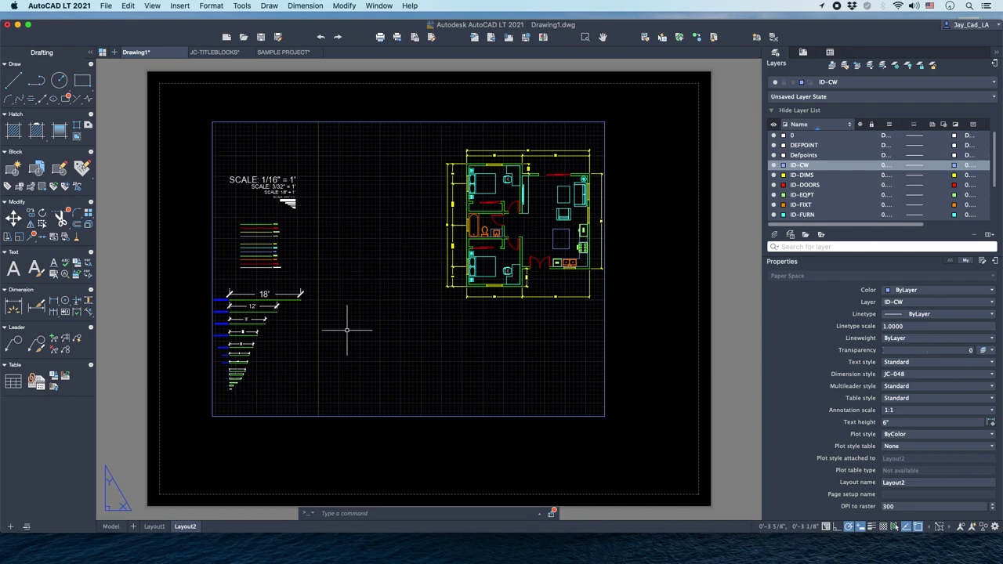
{"action": "left_click", "coordinate": [153, 526]}
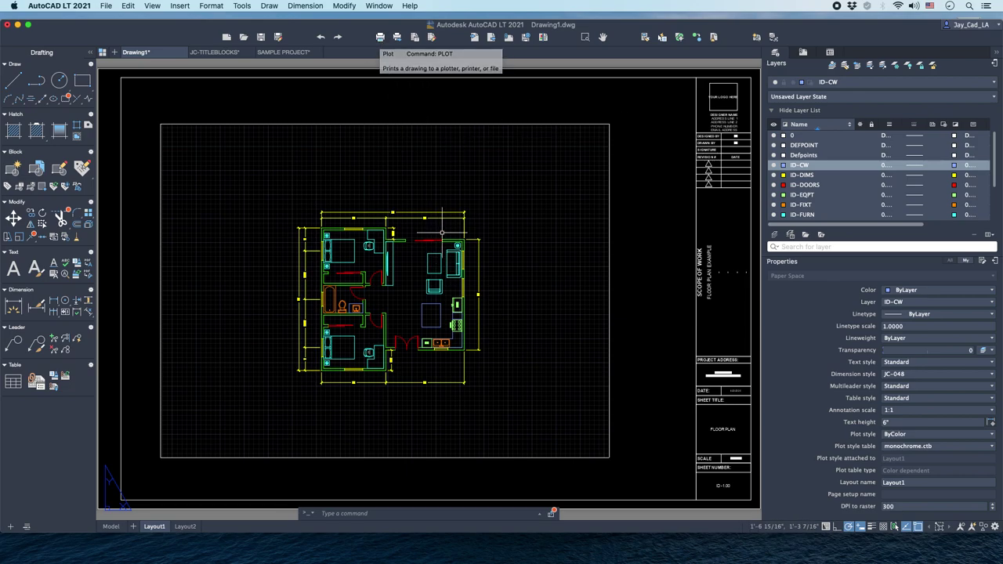
Plot Layout1 via PRINT to DWG To PDF, saving TEST.pdf on the Desktop.
{"action": "type", "text": "PR"}
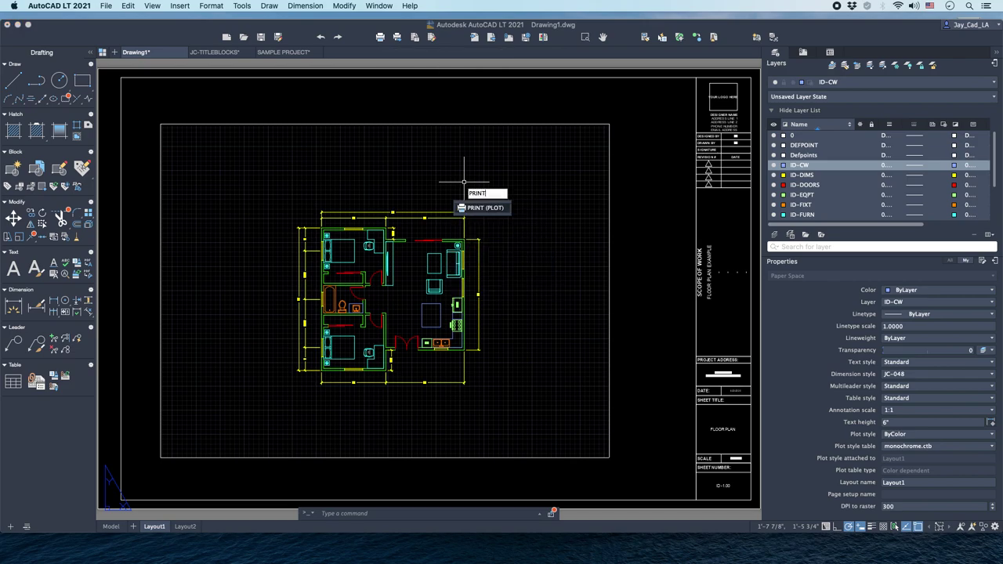
{"action": "type", "text": "INT"}
{"action": "key", "text": "Return"}
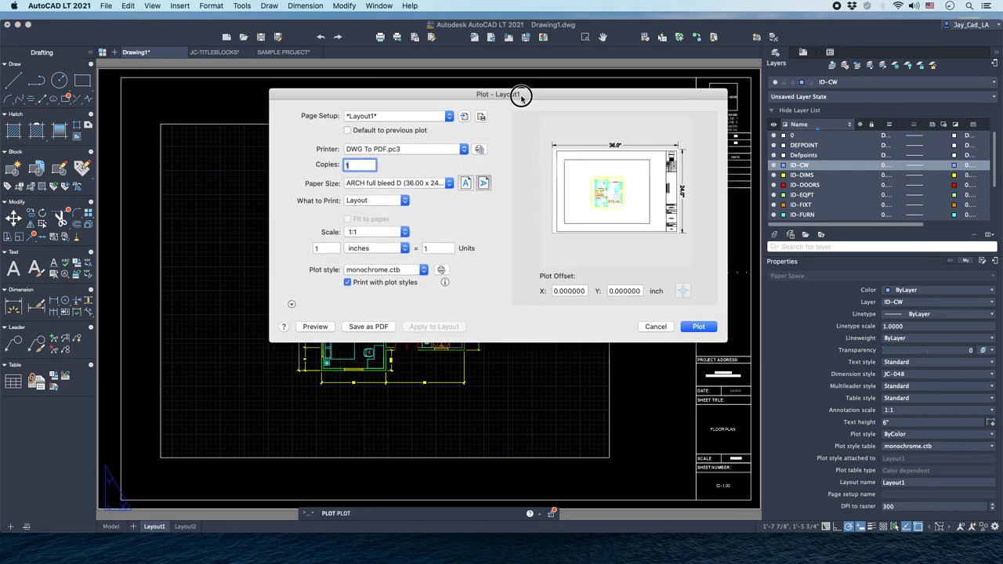
{"action": "left_click_drag", "start_coordinate": [521, 92], "coordinate": [486, 117]}
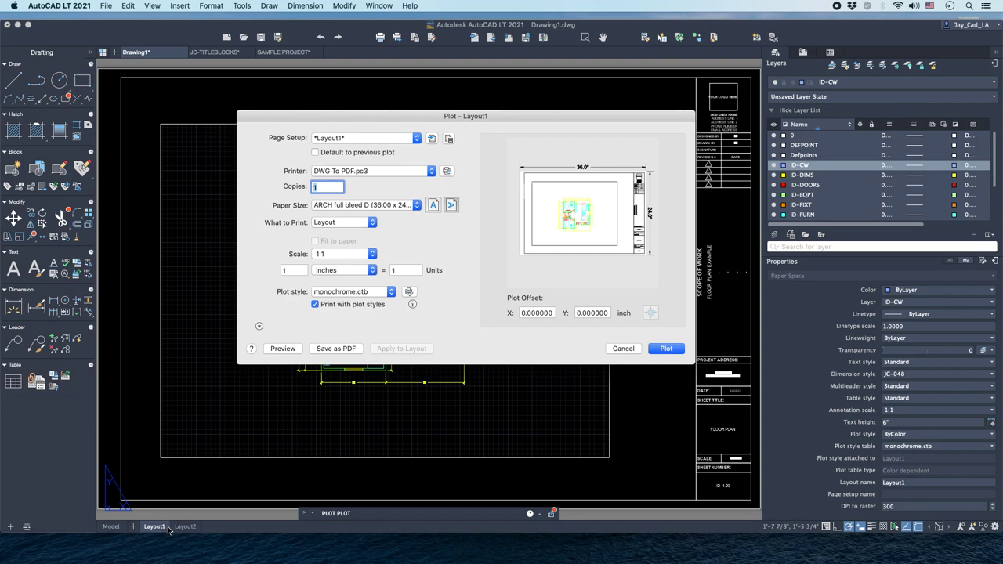
{"action": "left_click", "coordinate": [666, 348]}
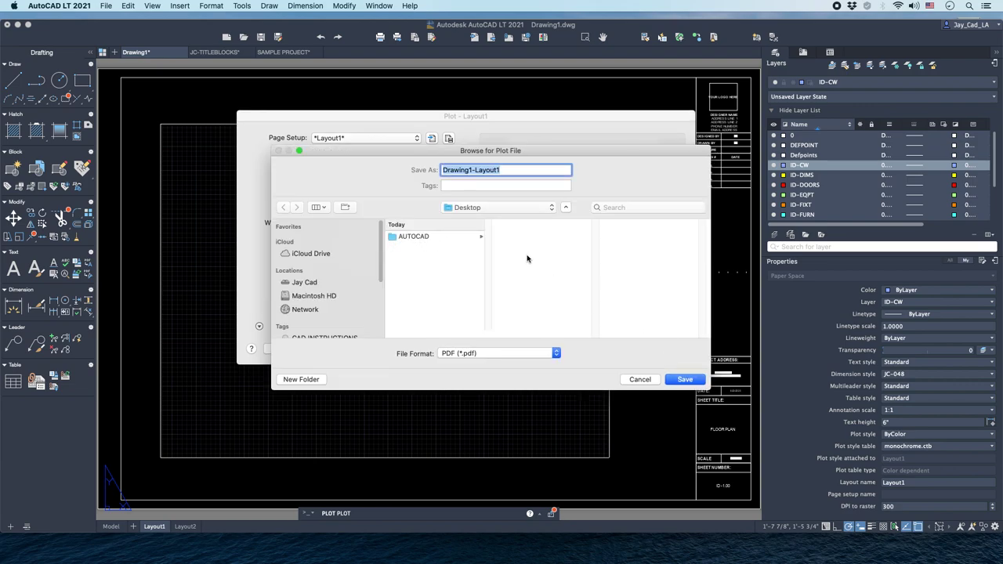
{"action": "type", "text": "TEST"}
{"action": "left_click", "coordinate": [683, 380]}
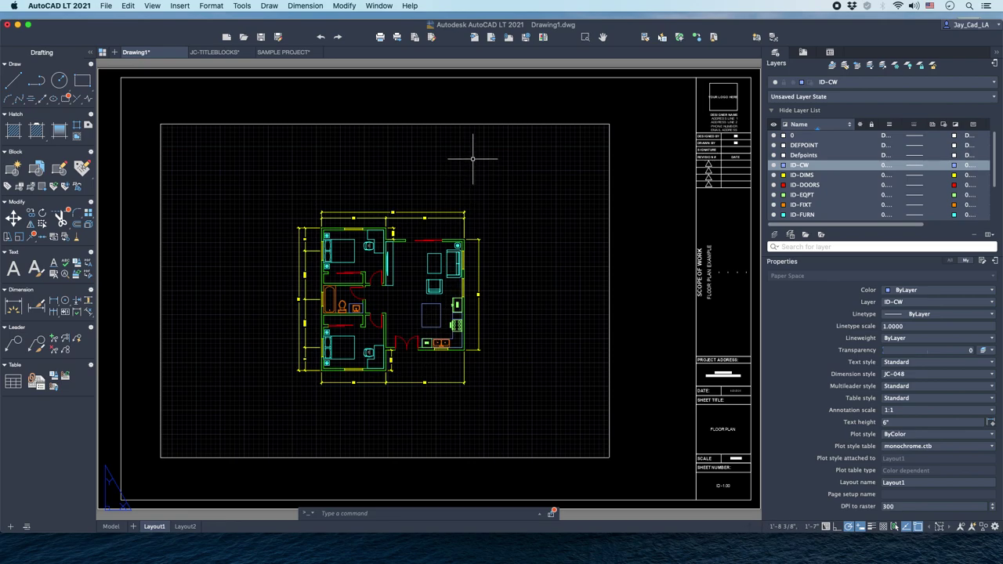
Switch to Finder and open TEST.pdf from the Desktop in Acrobat.
{"action": "key", "text": "super+Tab"}
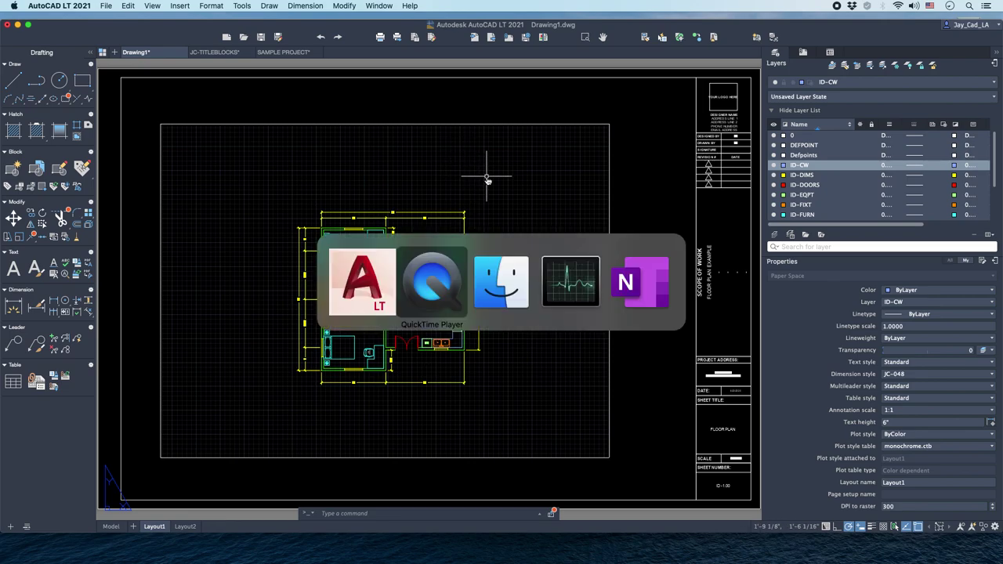
{"action": "key", "text": "super+Tab"}
{"action": "key", "text": "super+Tab"}
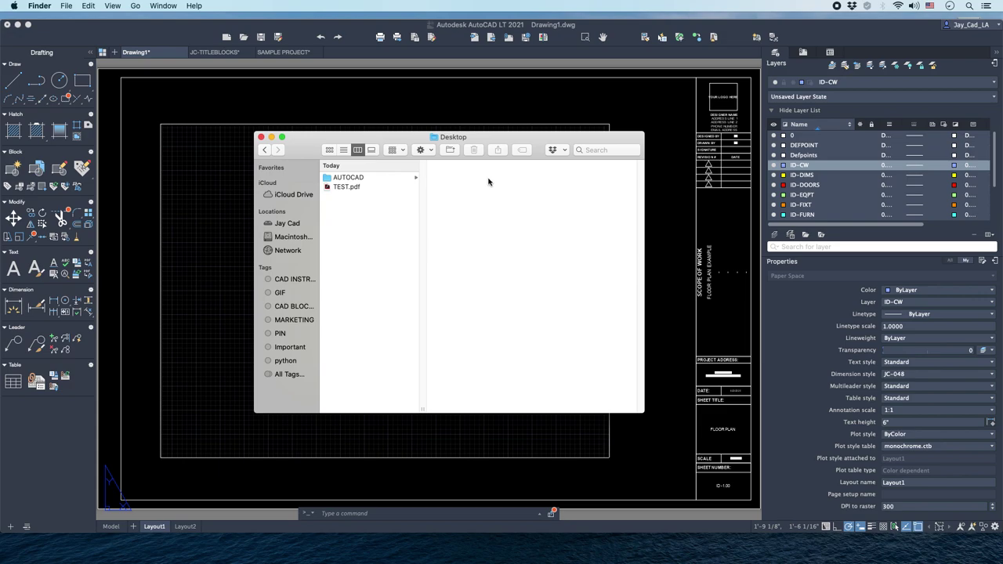
{"action": "left_click_drag", "start_coordinate": [422, 137], "coordinate": [432, 147]}
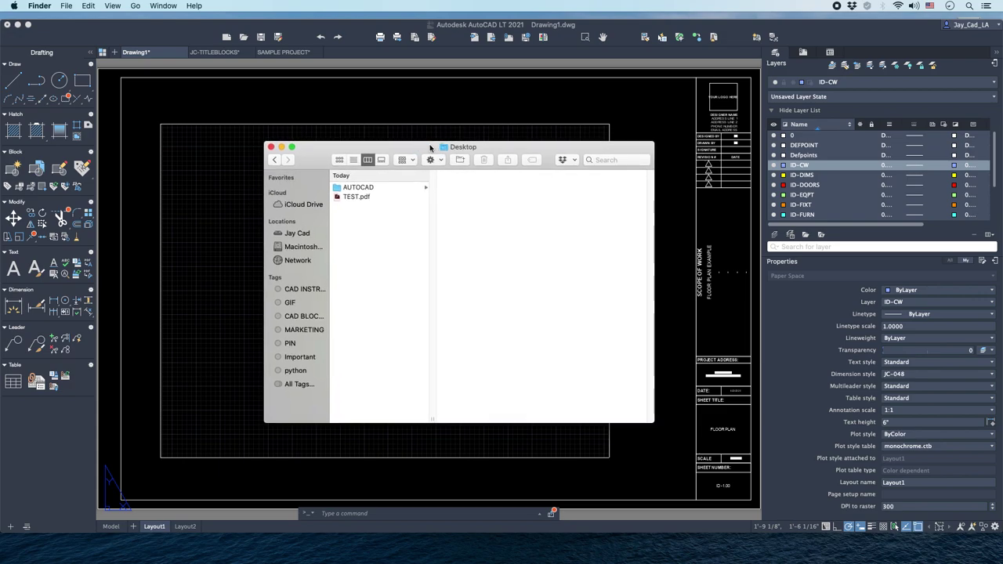
{"action": "left_click", "coordinate": [357, 197]}
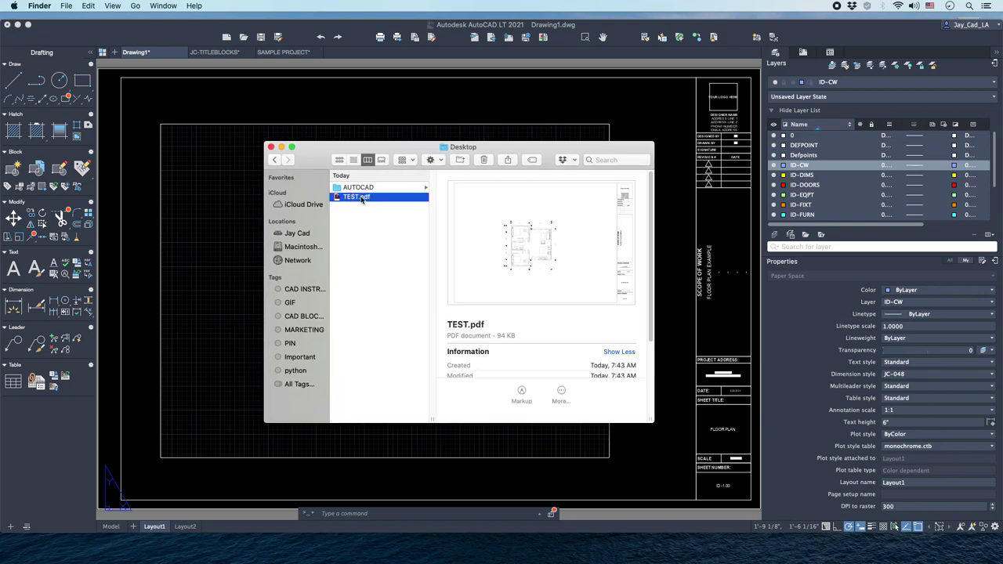
{"action": "double_click", "coordinate": [357, 197]}
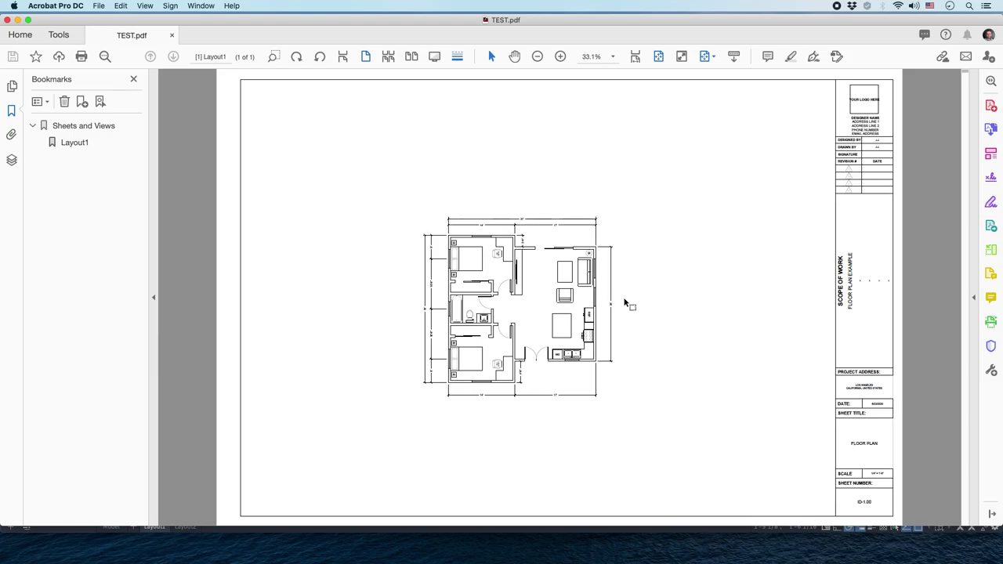
Marquee-zoom into the floor plan in TEST.pdf, then zoom back out to the whole sheet.
{"action": "left_click", "coordinate": [273, 57]}
{"action": "left_click_drag", "start_coordinate": [390, 180], "coordinate": [672, 418]}
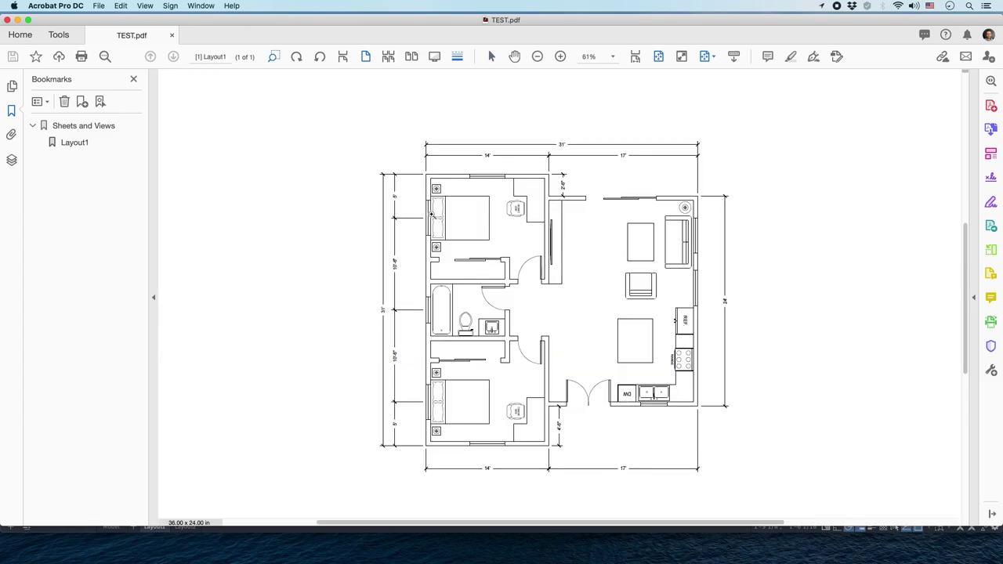
{"action": "left_click_drag", "start_coordinate": [337, 114], "coordinate": [734, 474]}
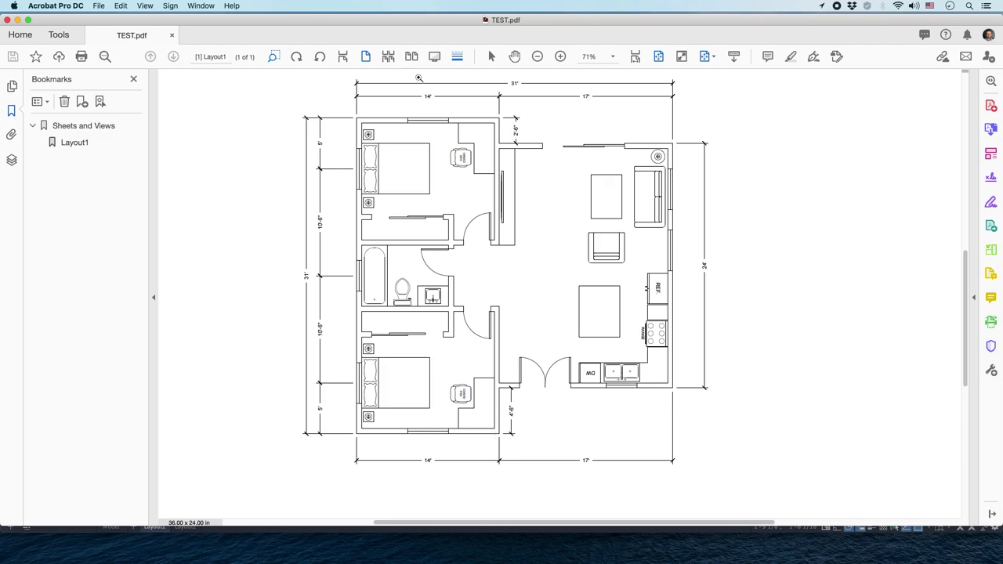
{"action": "left_click", "coordinate": [537, 56]}
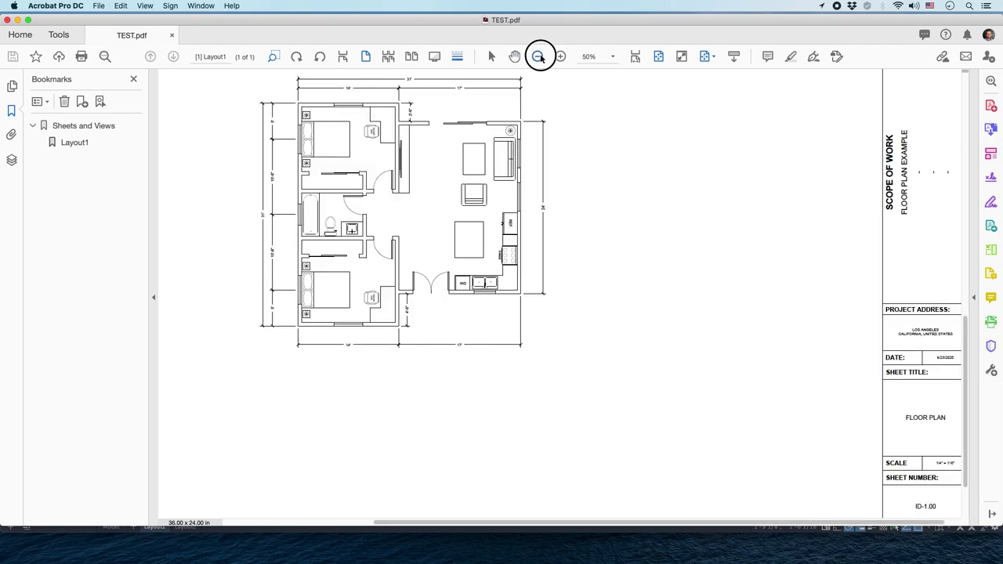
{"action": "left_click", "coordinate": [537, 57]}
{"action": "left_click", "coordinate": [537, 56]}
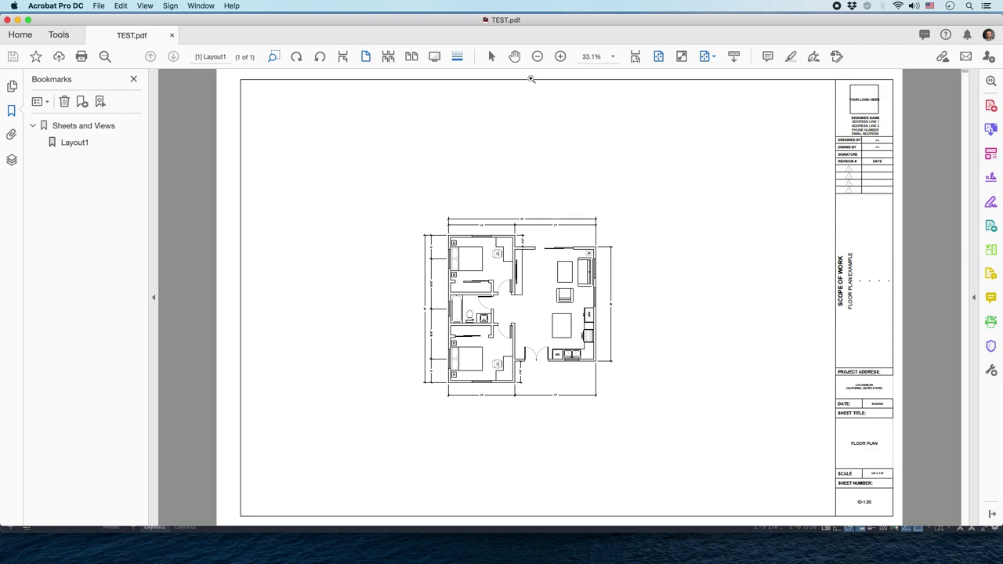
Zoom in and scroll around the title block, then return to AutoCAD LT.
{"action": "left_click", "coordinate": [560, 57]}
{"action": "left_click", "coordinate": [560, 56]}
{"action": "scroll", "coordinate": [575, 215], "scroll_direction": "right", "scroll_amount": 5}
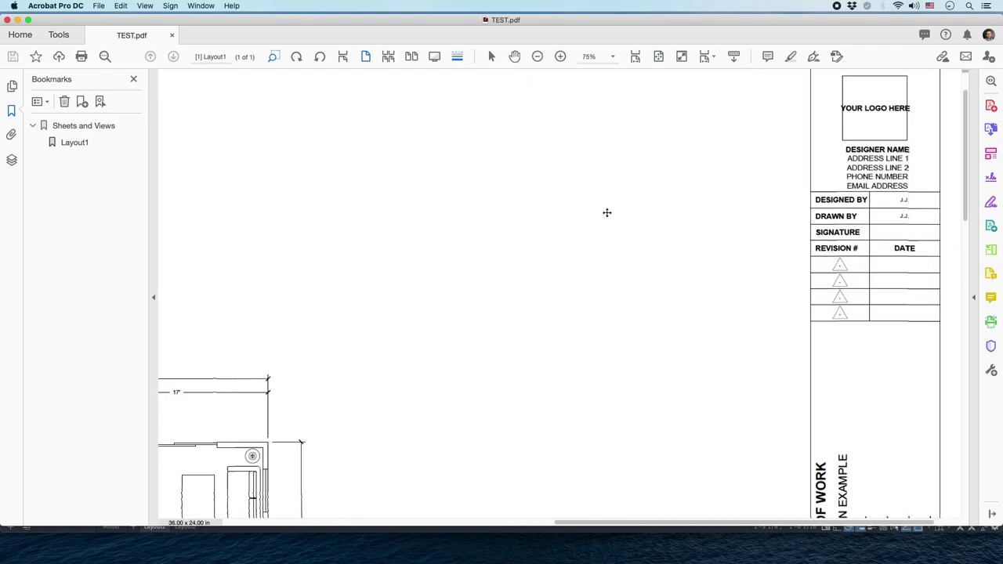
{"action": "scroll", "coordinate": [844, 188], "scroll_direction": "down", "scroll_amount": 10}
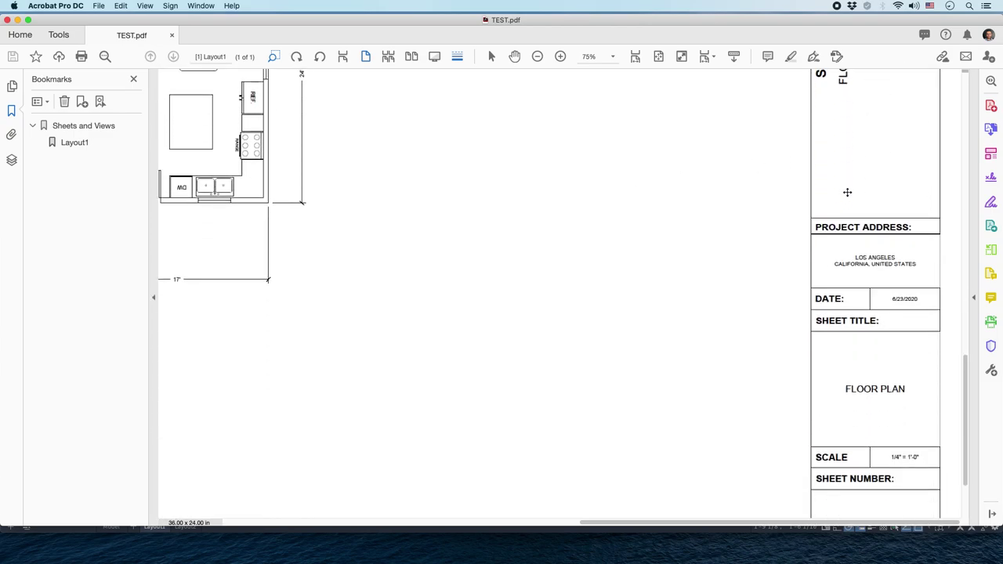
{"action": "scroll", "coordinate": [844, 227], "scroll_direction": "down", "scroll_amount": 2}
{"action": "scroll", "coordinate": [823, 255], "scroll_direction": "left", "scroll_amount": 10}
{"action": "scroll", "coordinate": [763, 261], "scroll_direction": "up", "scroll_amount": 5}
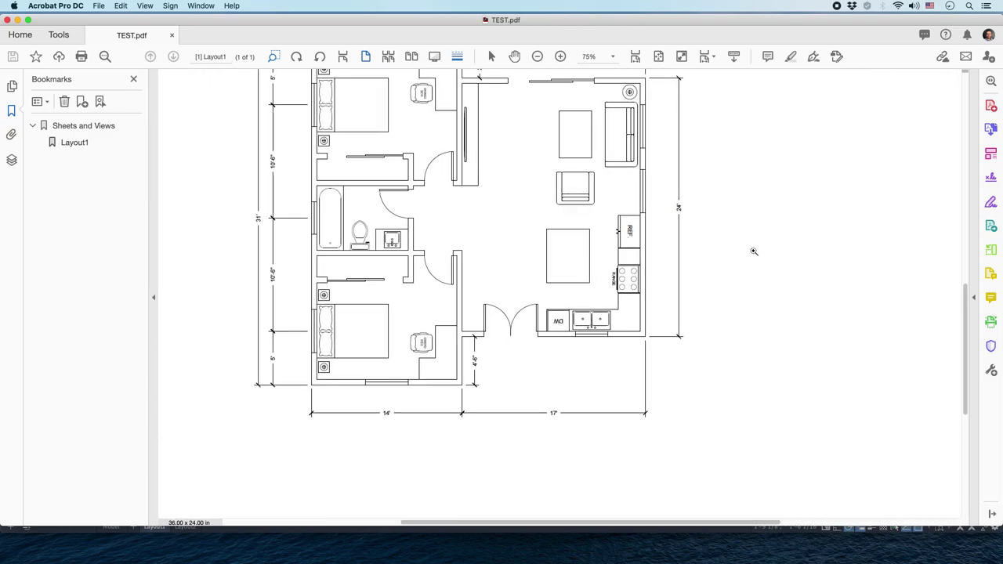
{"action": "scroll", "coordinate": [754, 251], "scroll_direction": "left", "scroll_amount": 3}
{"action": "scroll", "coordinate": [754, 250], "scroll_direction": "up", "scroll_amount": 3}
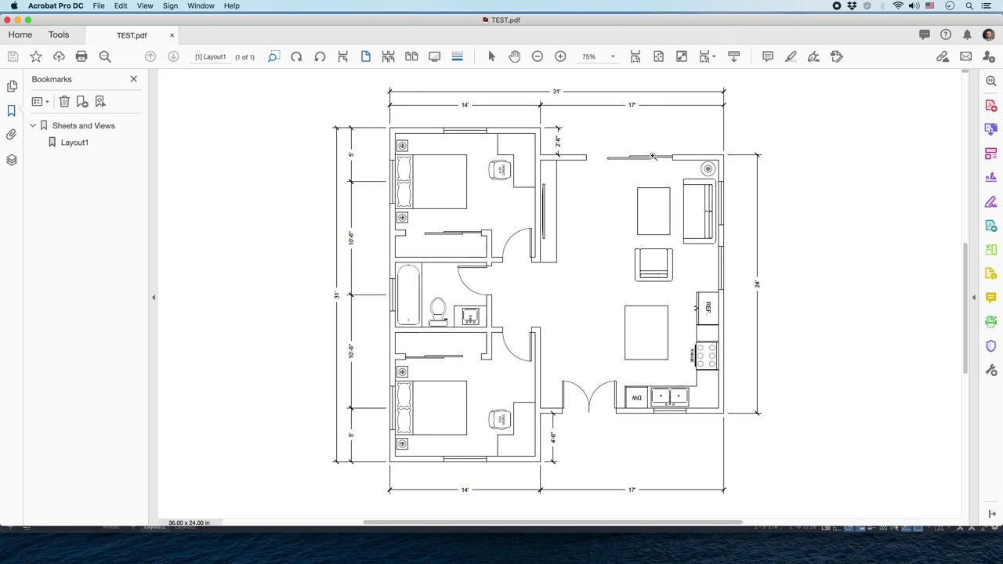
{"action": "key", "text": "super+Tab"}
{"action": "key", "text": "super+Tab"}
{"action": "key", "text": "super+Tab"}
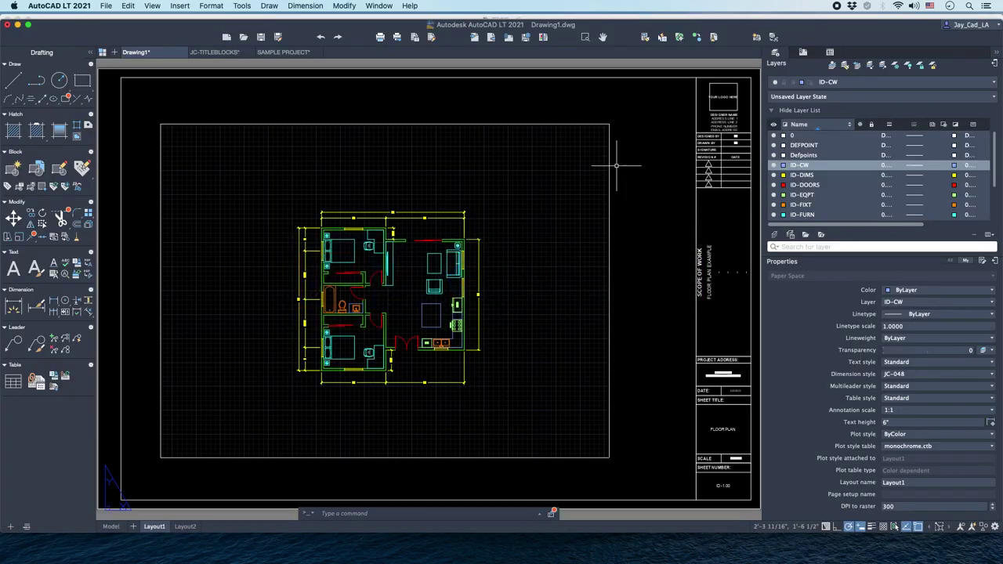
Switch to model space and set ID-HATCH as the current layer.
{"action": "scroll", "coordinate": [525, 205], "scroll_direction": "left", "scroll_amount": 2}
{"action": "scroll", "coordinate": [524, 205], "scroll_direction": "down", "scroll_amount": 1}
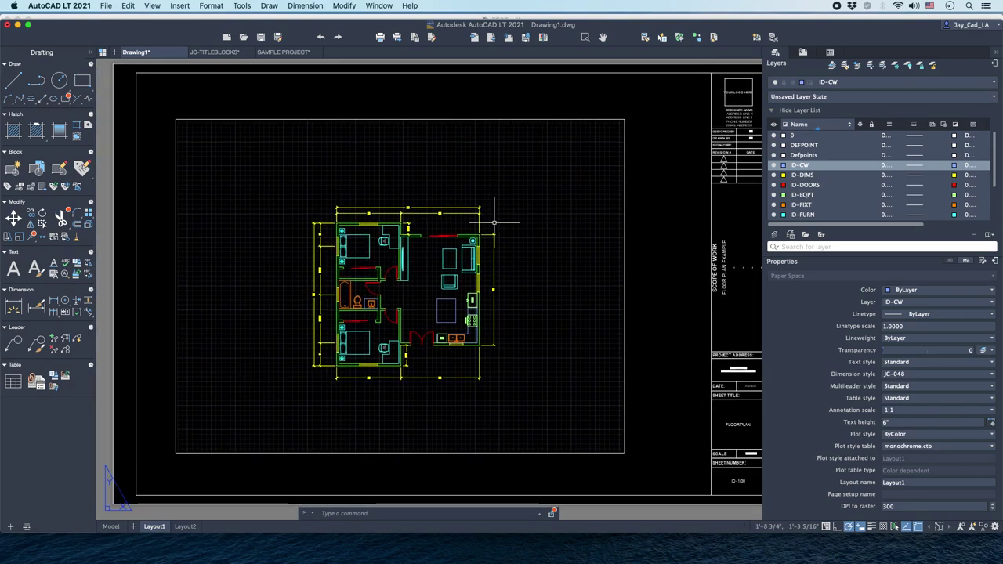
{"action": "left_click", "coordinate": [111, 525]}
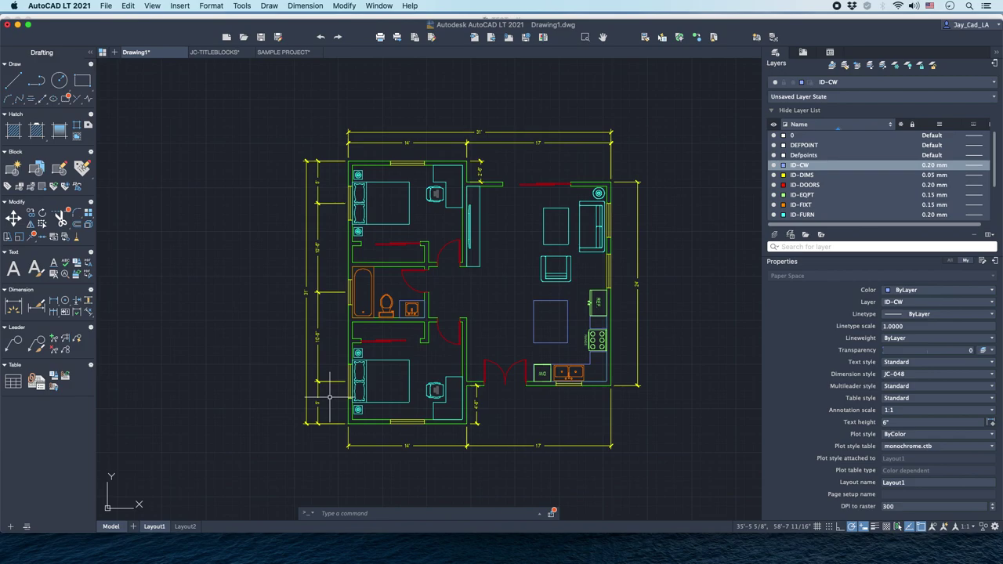
{"action": "left_click", "coordinate": [857, 83]}
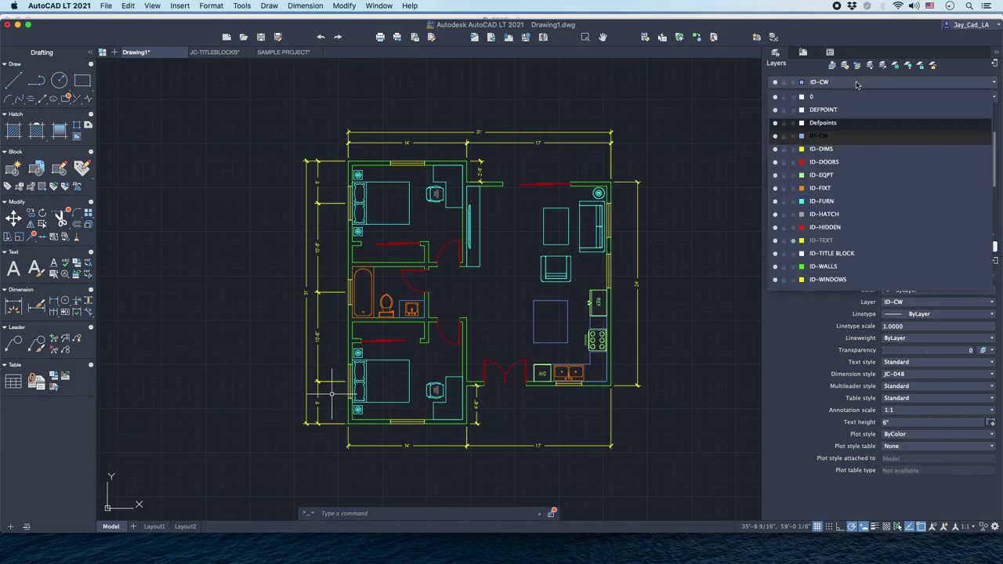
{"action": "left_click", "coordinate": [824, 214]}
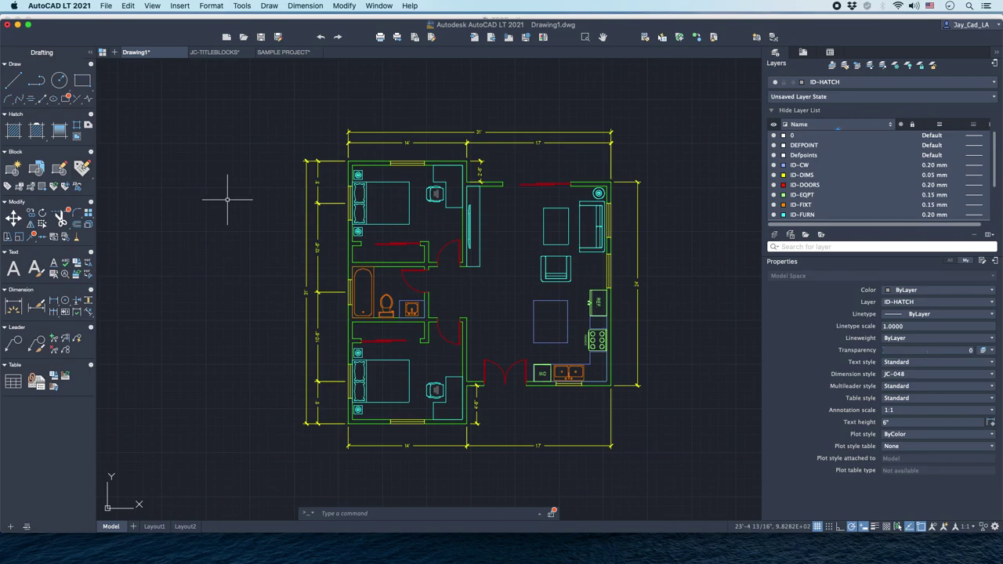
Start the HATCH command with the Solid fill type.
{"action": "type", "text": "H"}
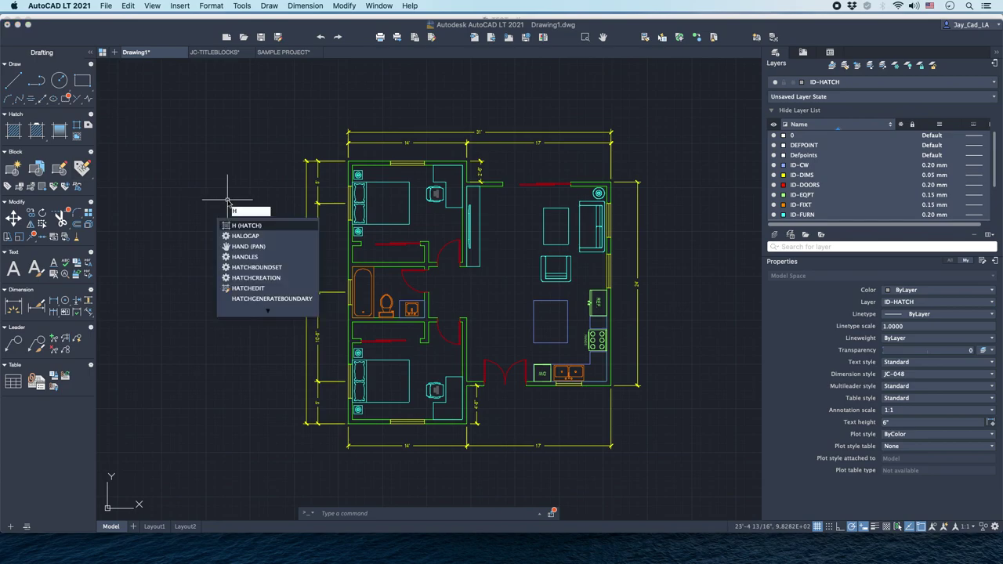
{"action": "key", "text": "Return"}
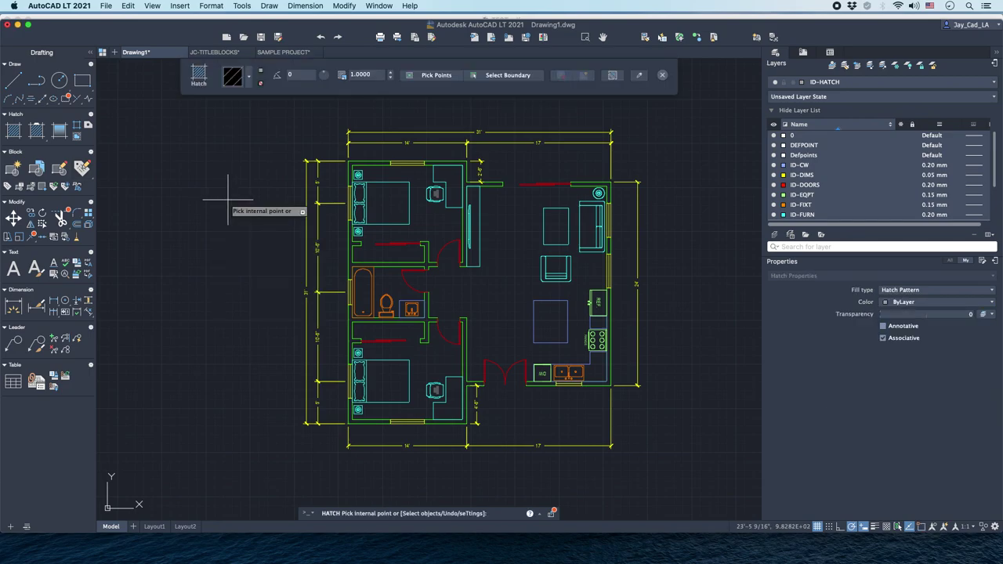
{"action": "left_click", "coordinate": [250, 77]}
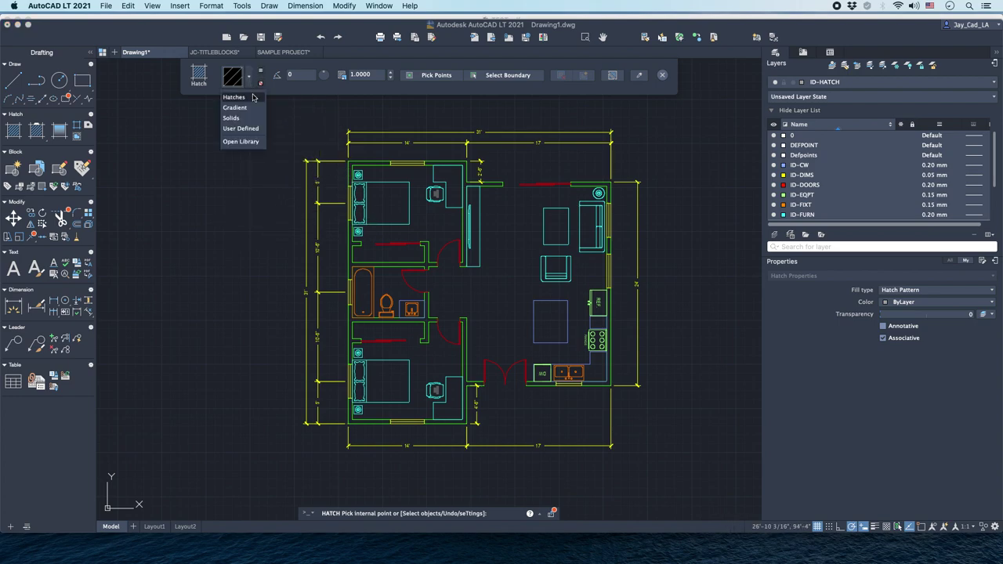
{"action": "left_click", "coordinate": [256, 117]}
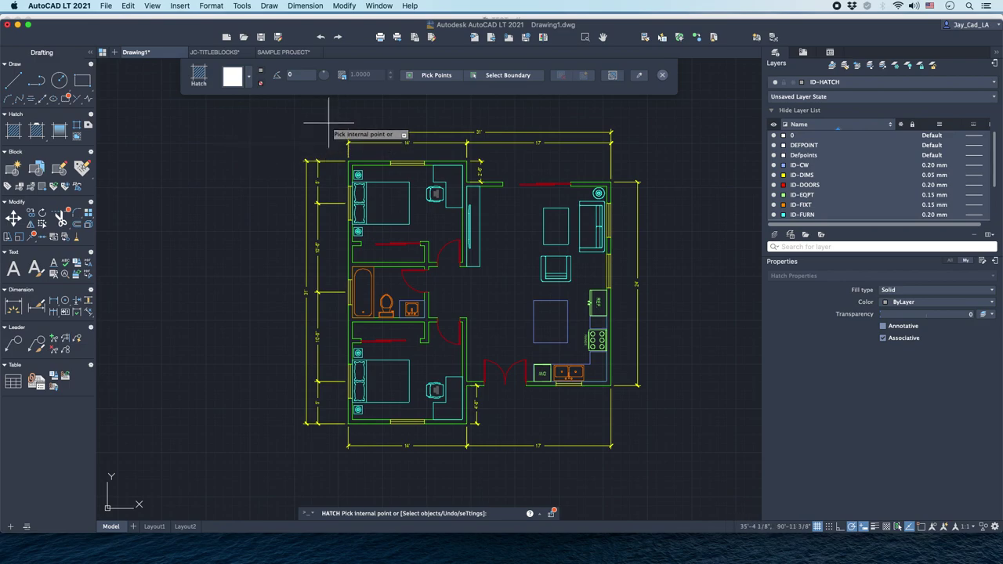
Solid-fill the bedroom and bathroom wall strips.
{"action": "scroll", "coordinate": [458, 112], "scroll_direction": "up", "scroll_amount": 2}
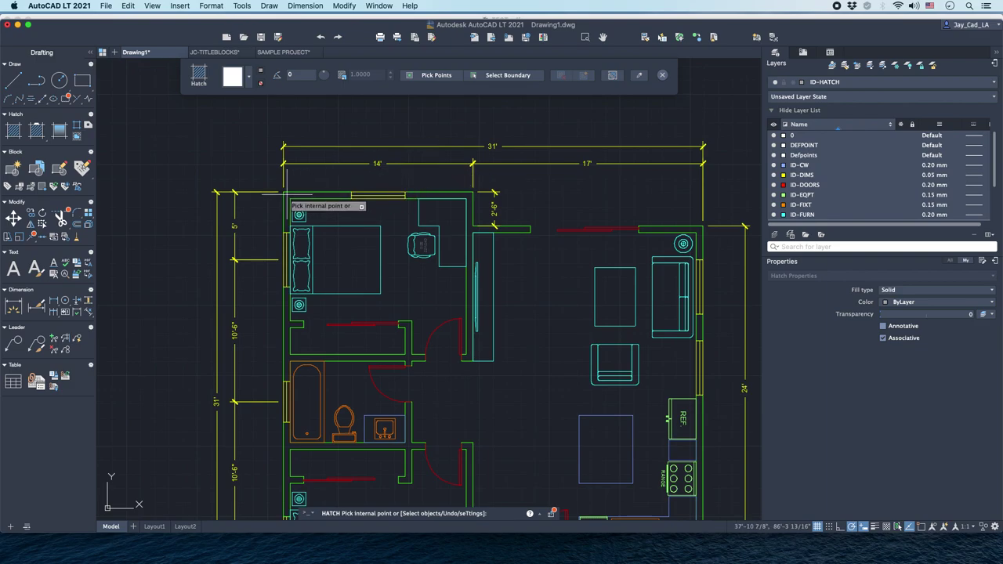
{"action": "scroll", "coordinate": [286, 196], "scroll_direction": "up", "scroll_amount": 4}
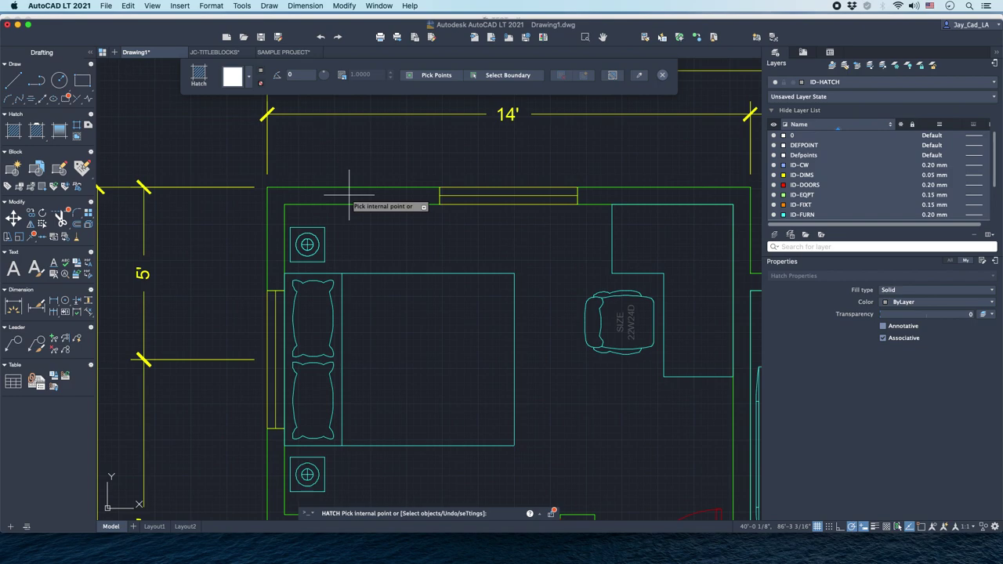
{"action": "left_click", "coordinate": [342, 192]}
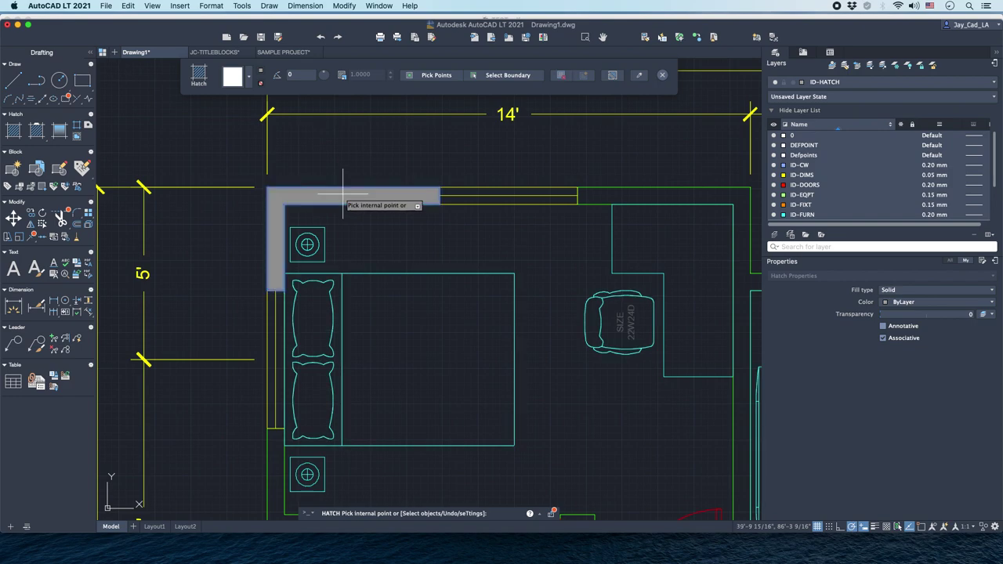
{"action": "middle_click_drag", "start_coordinate": [382, 193], "coordinate": [301, 195]}
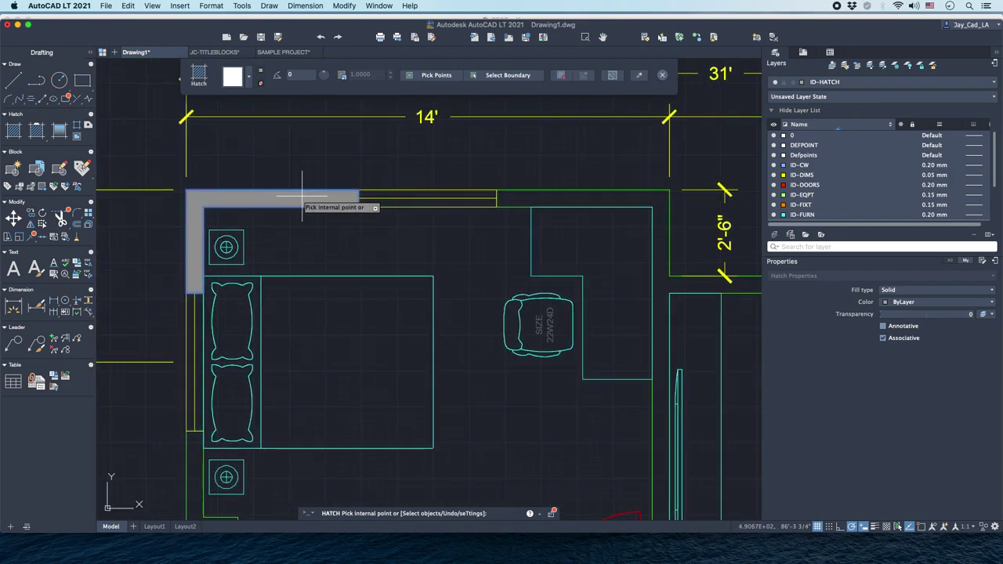
{"action": "scroll", "coordinate": [564, 215], "scroll_direction": "down", "scroll_amount": 3}
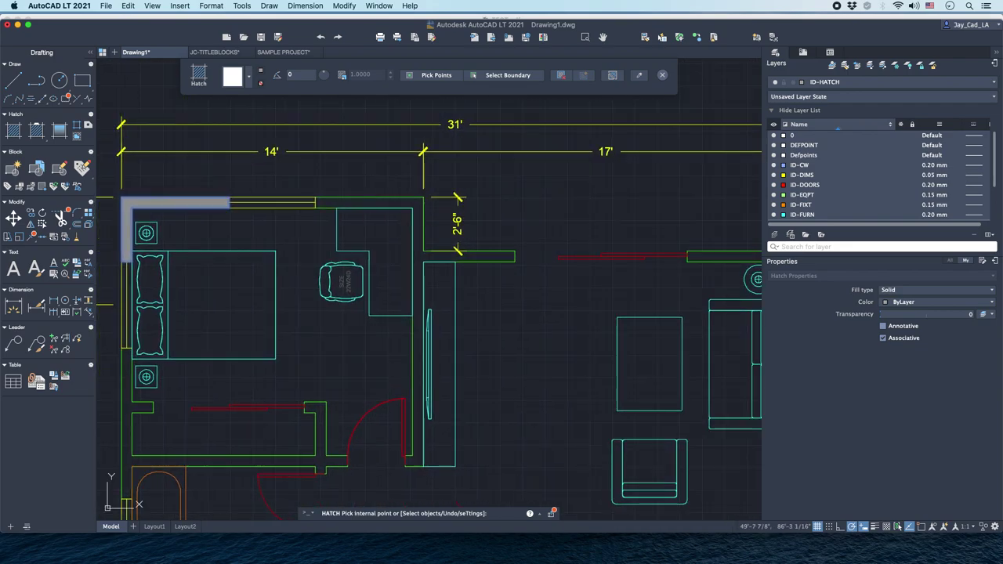
{"action": "left_click", "coordinate": [403, 164]}
{"action": "middle_click_drag", "start_coordinate": [313, 338], "coordinate": [402, 244]}
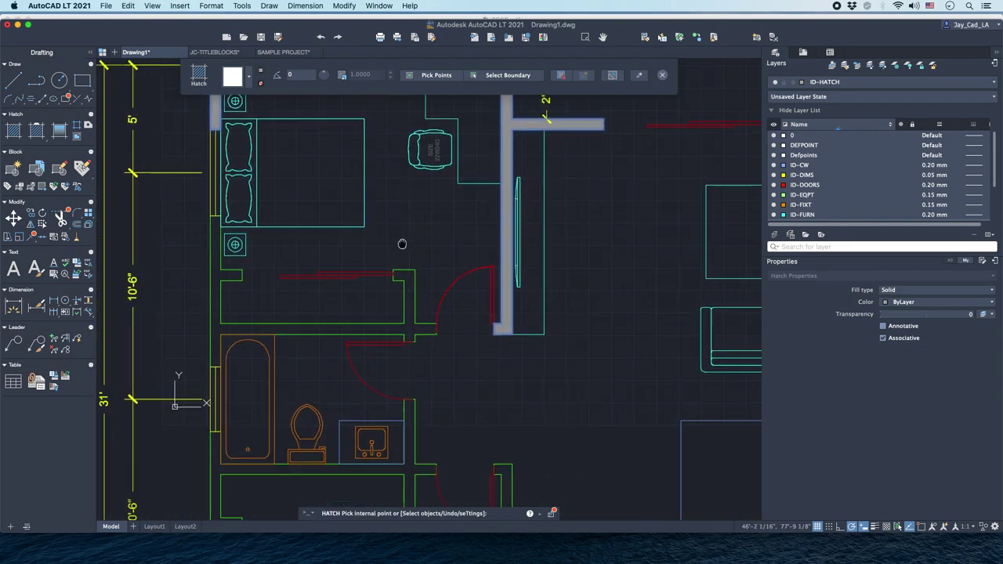
{"action": "scroll", "coordinate": [430, 270], "scroll_direction": "down", "scroll_amount": 2}
{"action": "left_click", "coordinate": [431, 256]}
{"action": "scroll", "coordinate": [425, 380], "scroll_direction": "down", "scroll_amount": 2}
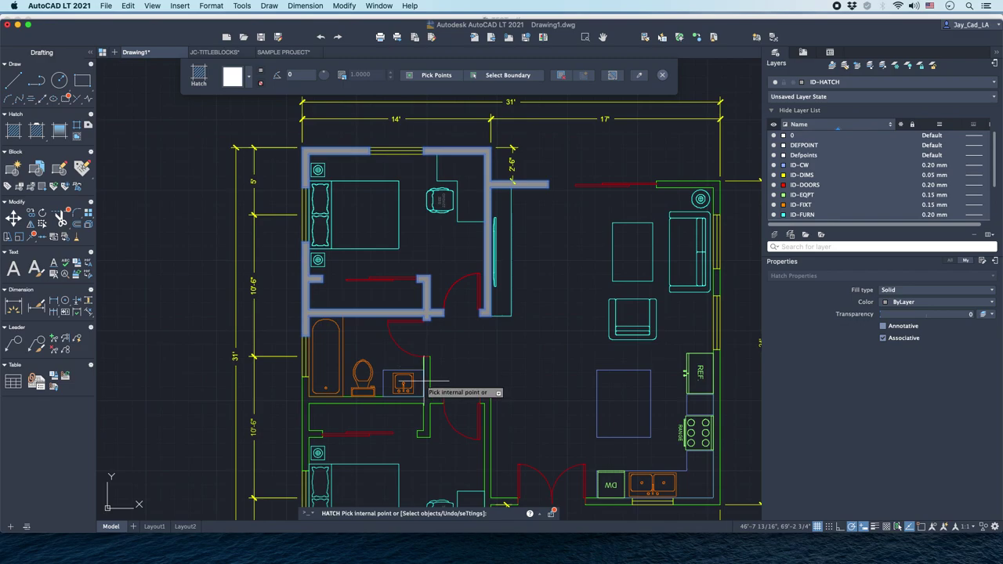
{"action": "middle_click_drag", "start_coordinate": [424, 380], "coordinate": [422, 164]}
{"action": "left_click", "coordinate": [424, 183]}
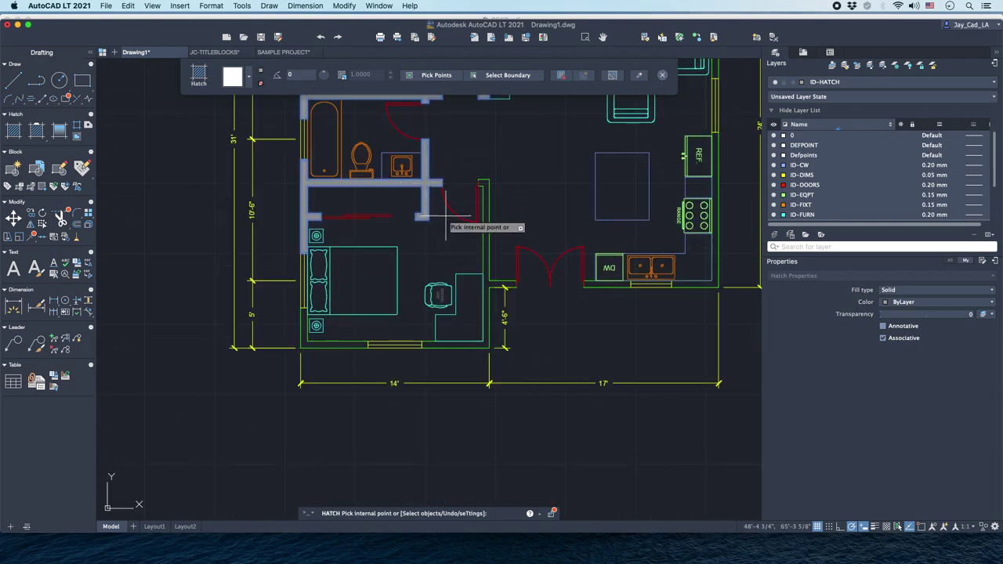
{"action": "left_click", "coordinate": [484, 284]}
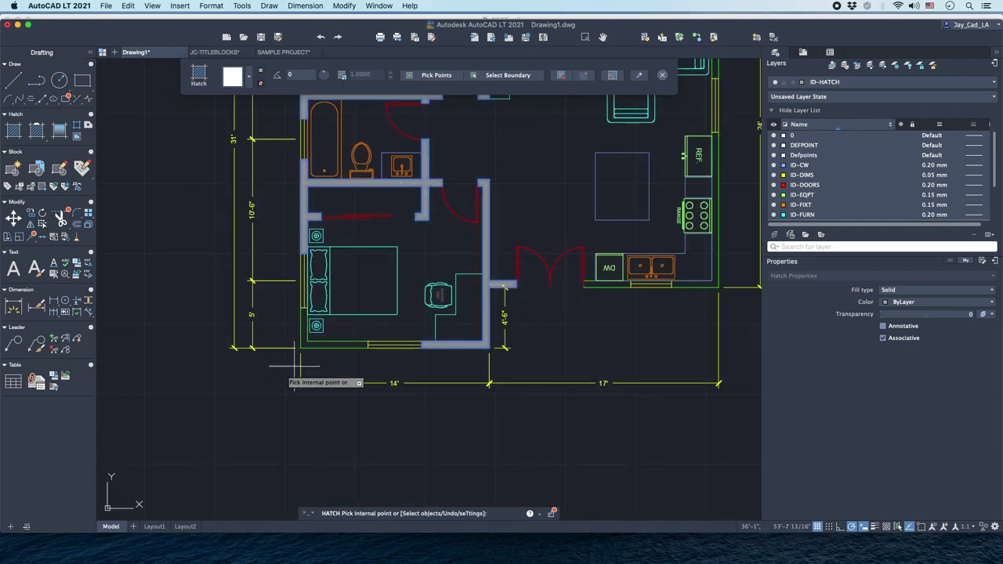
Solid-fill the kitchen and upper-right wall strips and finish the hatch.
{"action": "middle_click_drag", "start_coordinate": [481, 271], "coordinate": [260, 343]}
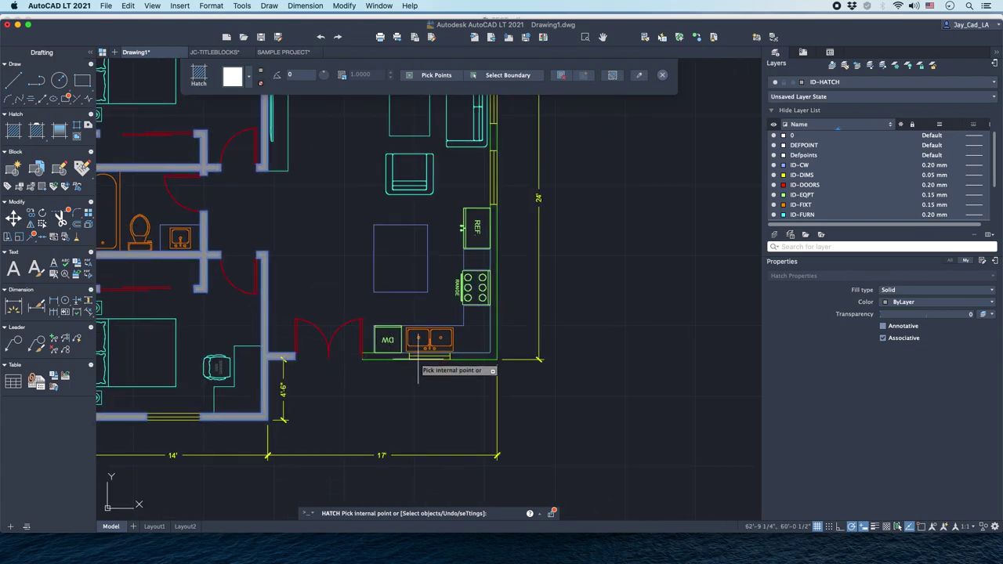
{"action": "left_click", "coordinate": [387, 358]}
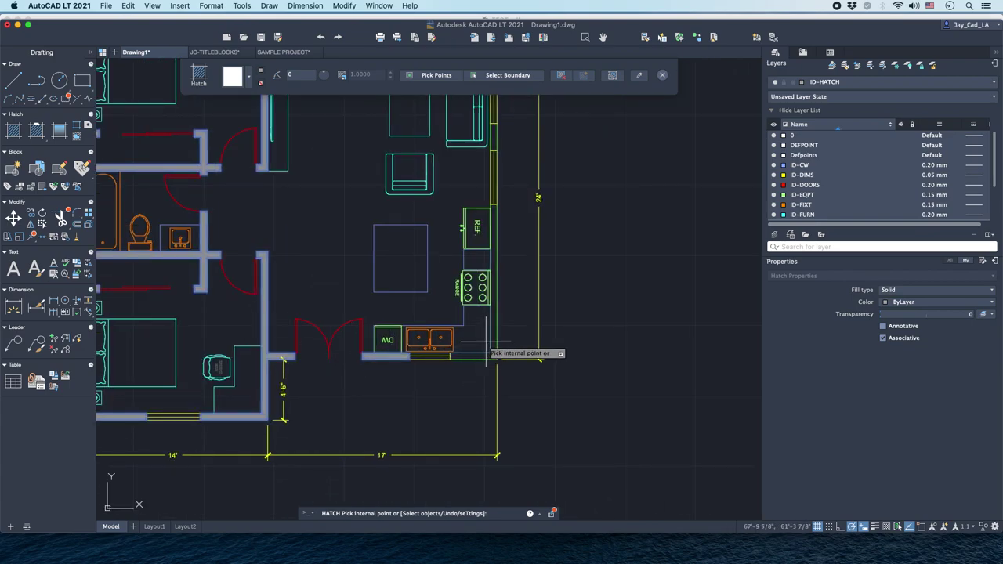
{"action": "left_click", "coordinate": [492, 321]}
{"action": "middle_click_drag", "start_coordinate": [490, 200], "coordinate": [539, 327]}
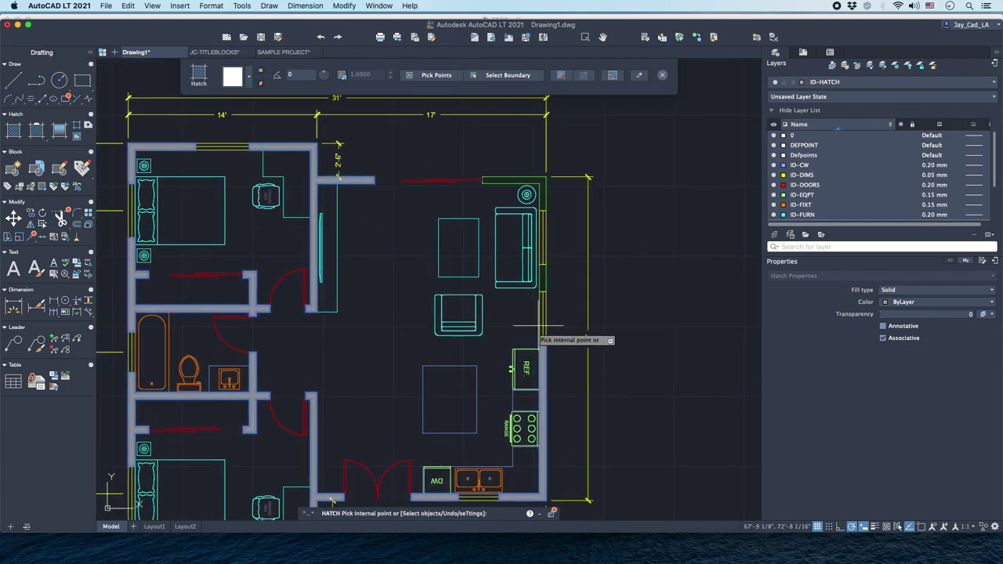
{"action": "left_click", "coordinate": [541, 272]}
{"action": "left_click", "coordinate": [543, 184]}
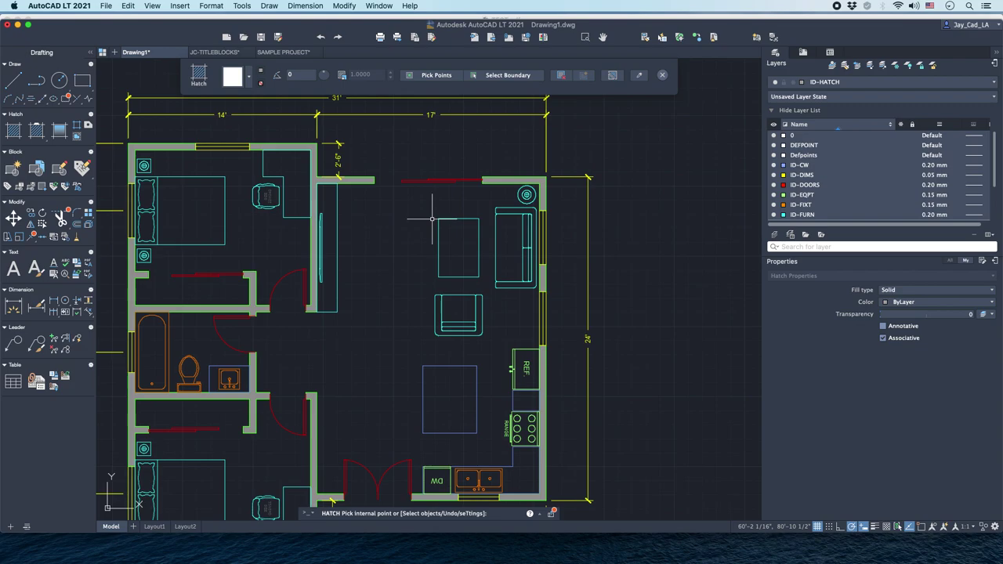
{"action": "key", "text": "Return"}
{"action": "scroll", "coordinate": [407, 224], "scroll_direction": "down", "scroll_amount": 5}
Plot Layout1 again to a PDF saved as TEST2 on the Desktop.
{"action": "scroll", "coordinate": [349, 260], "scroll_direction": "up", "scroll_amount": 3}
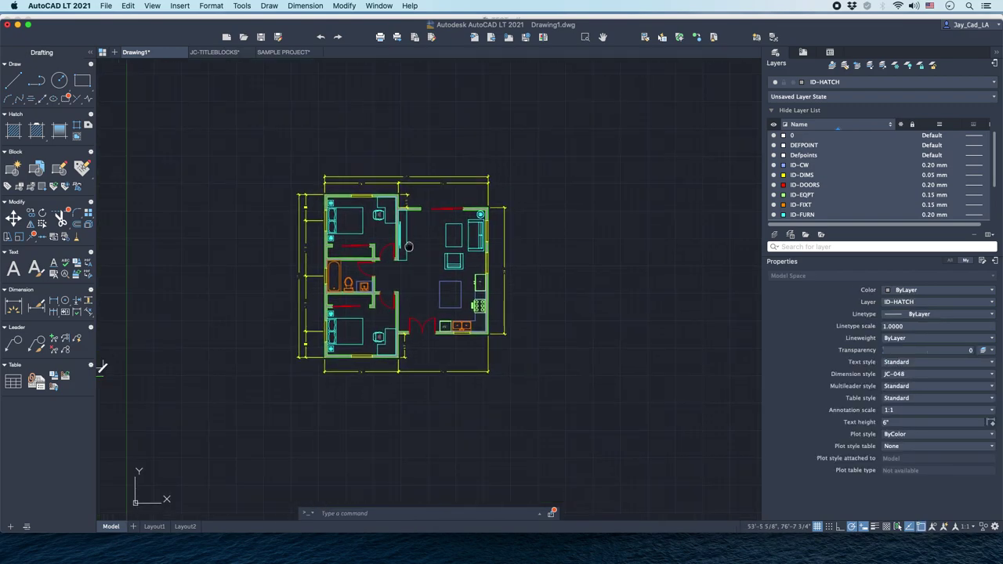
{"action": "middle_click_drag", "start_coordinate": [350, 259], "coordinate": [363, 274]}
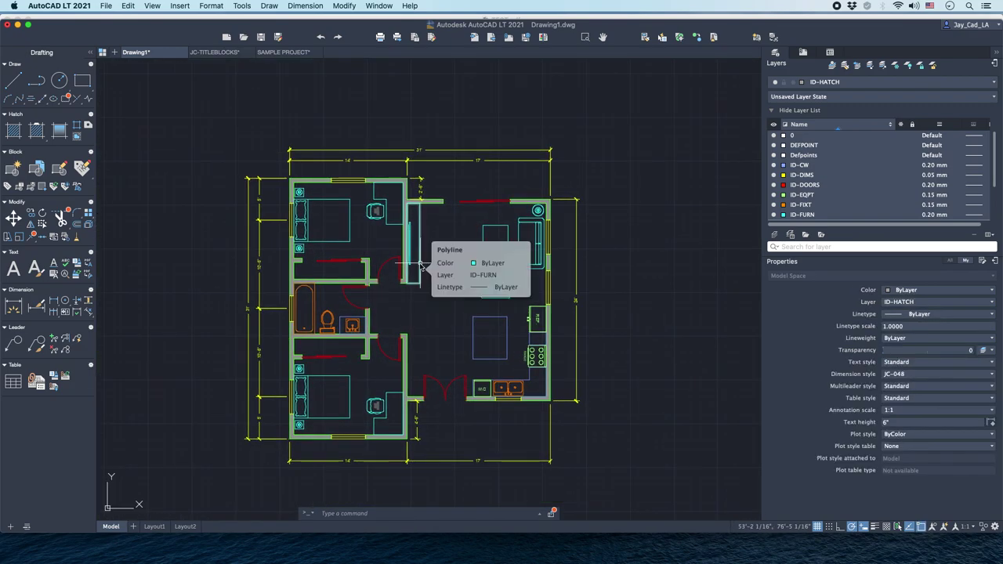
{"action": "left_click", "coordinate": [154, 527]}
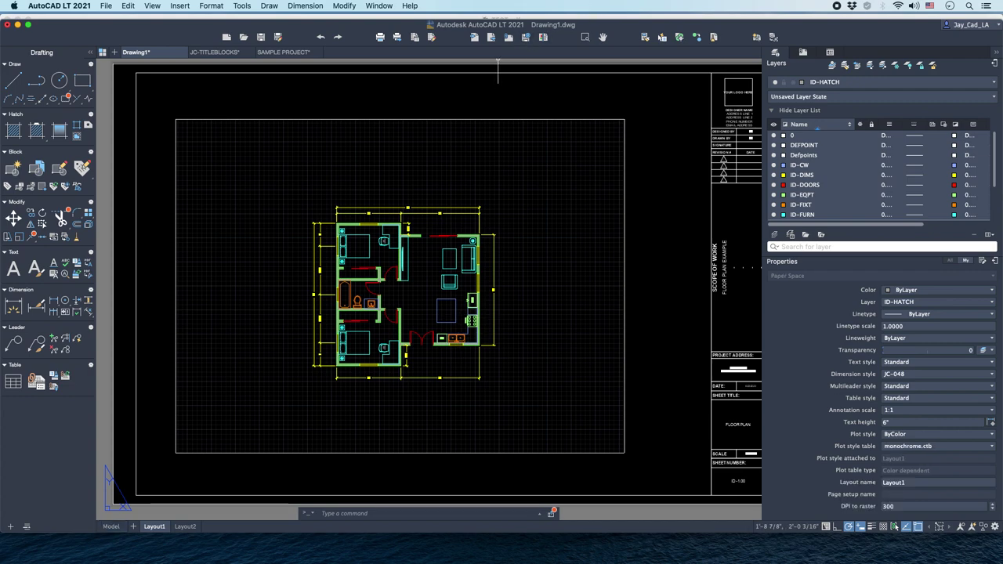
{"action": "left_click", "coordinate": [382, 39]}
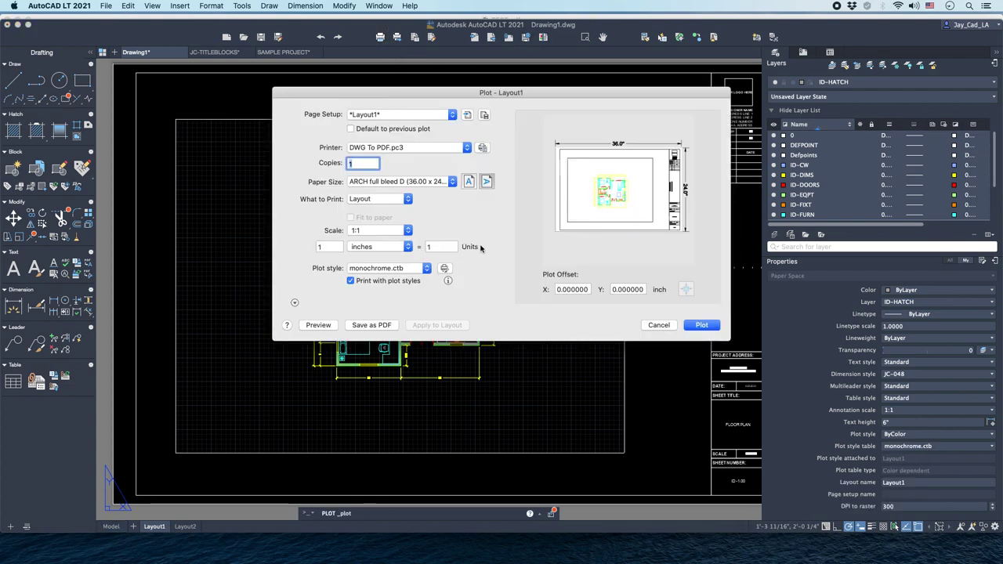
{"action": "left_click", "coordinate": [699, 325]}
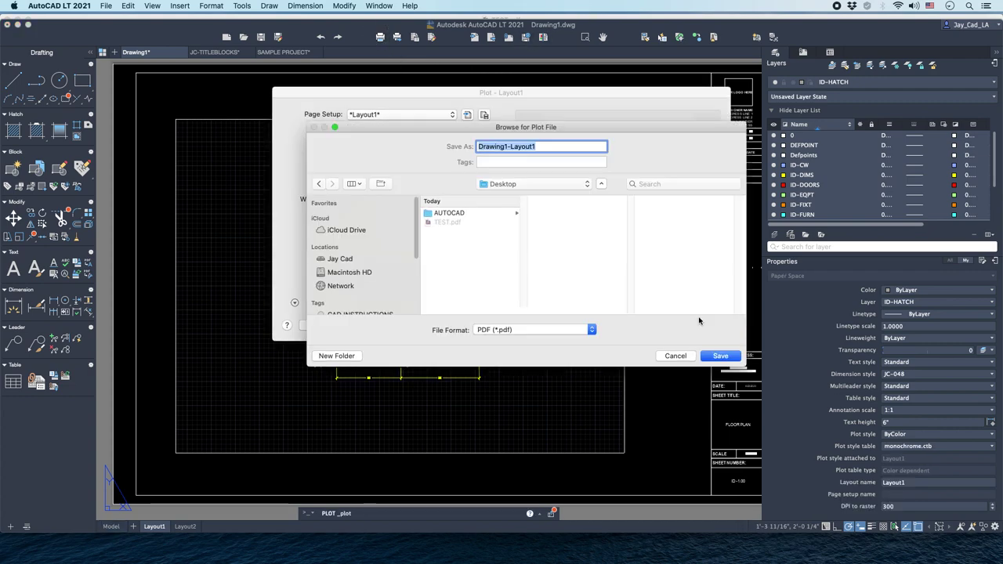
{"action": "type", "text": "TEST2"}
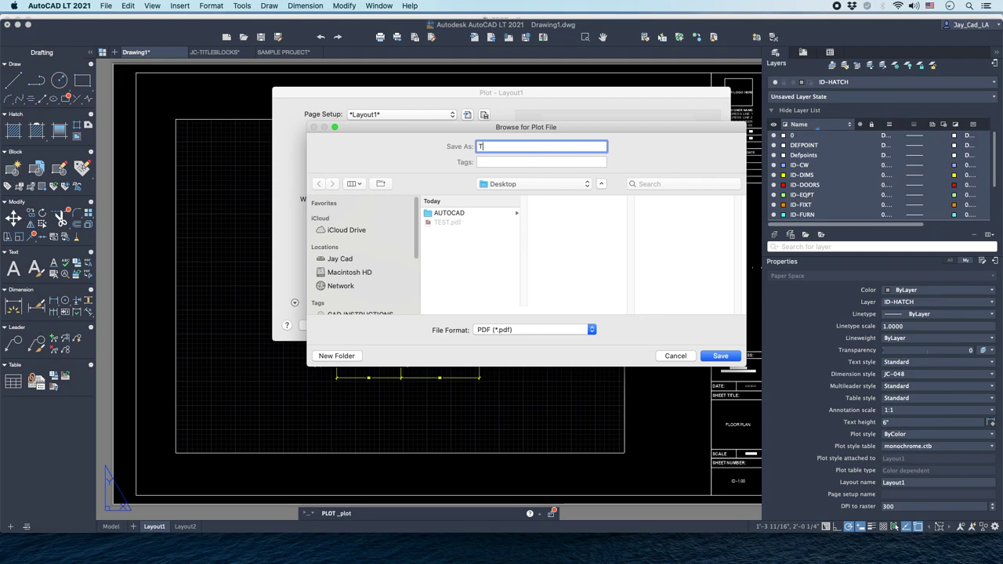
{"action": "left_click", "coordinate": [717, 357]}
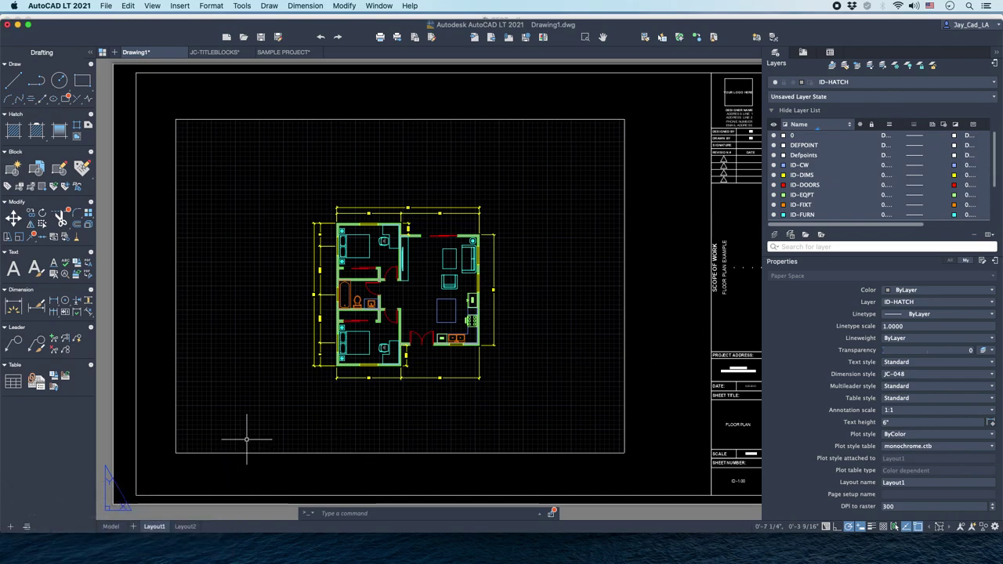
{"action": "key", "text": "super+Tab"}
{"action": "key", "text": "super+Tab"}
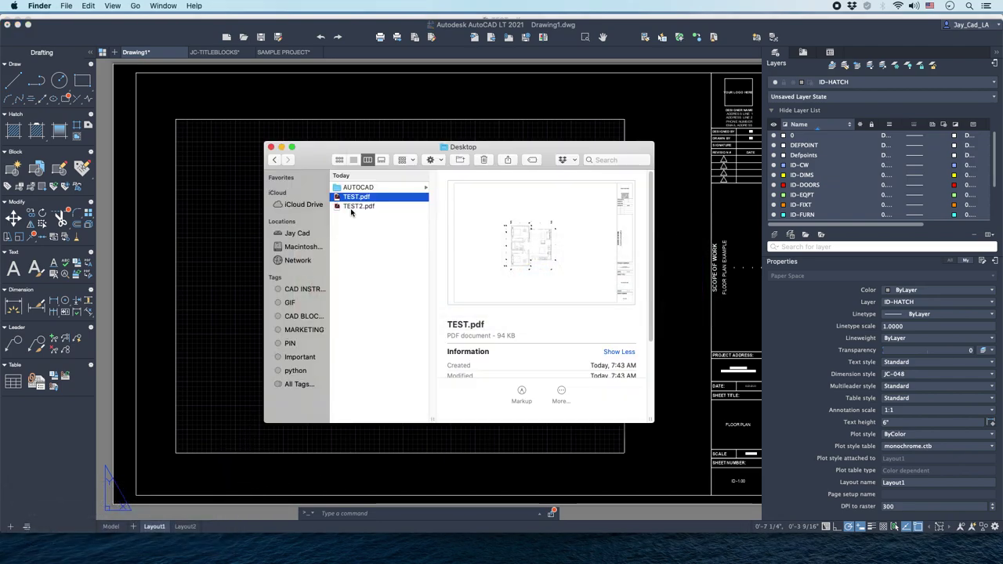
Open TEST2.pdf, zoom in to check the solid black walls, then return to AutoCAD.
{"action": "double_click", "coordinate": [357, 207]}
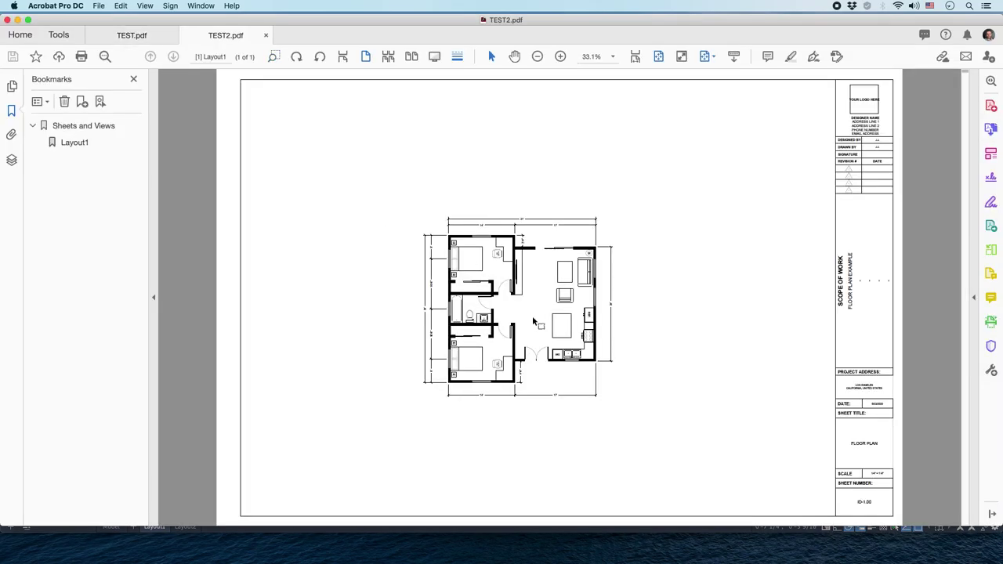
{"action": "left_click_drag", "start_coordinate": [381, 189], "coordinate": [654, 425]}
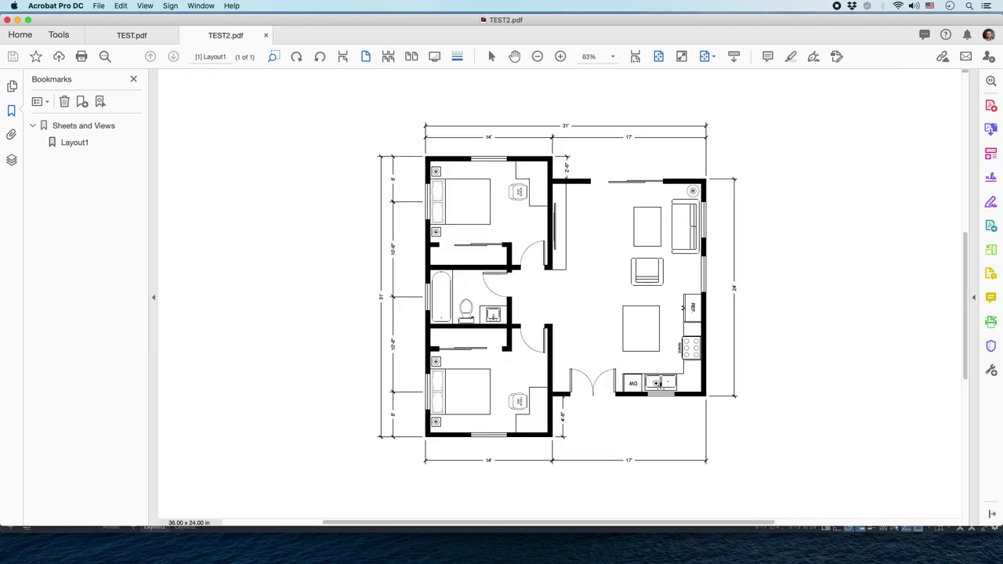
{"action": "scroll", "coordinate": [656, 404], "scroll_direction": "right", "scroll_amount": 2}
{"action": "key", "text": "super+Tab"}
{"action": "key", "text": "super+Tab"}
{"action": "key", "text": "super+Tab"}
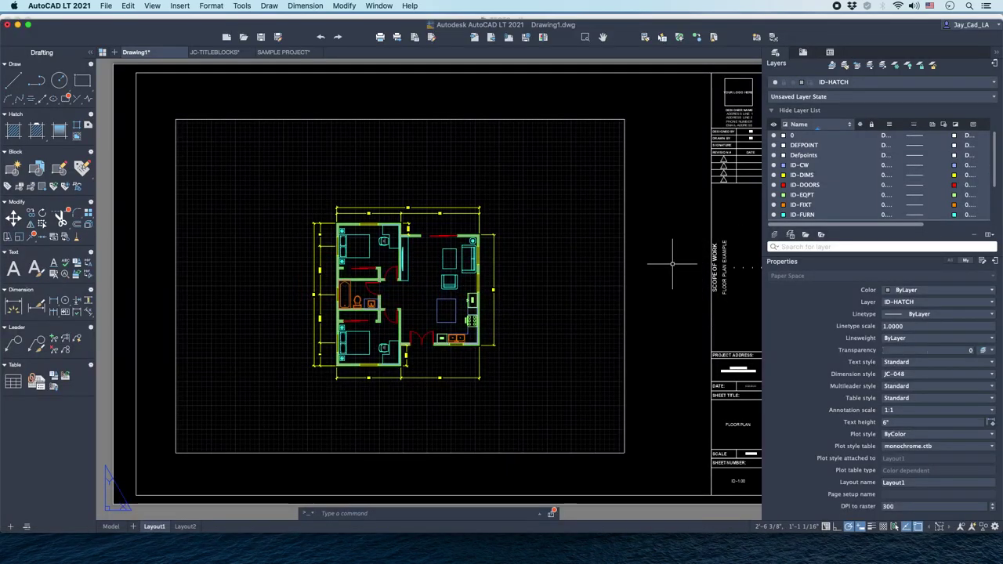
{"action": "scroll", "coordinate": [589, 251], "scroll_direction": "right", "scroll_amount": 2}
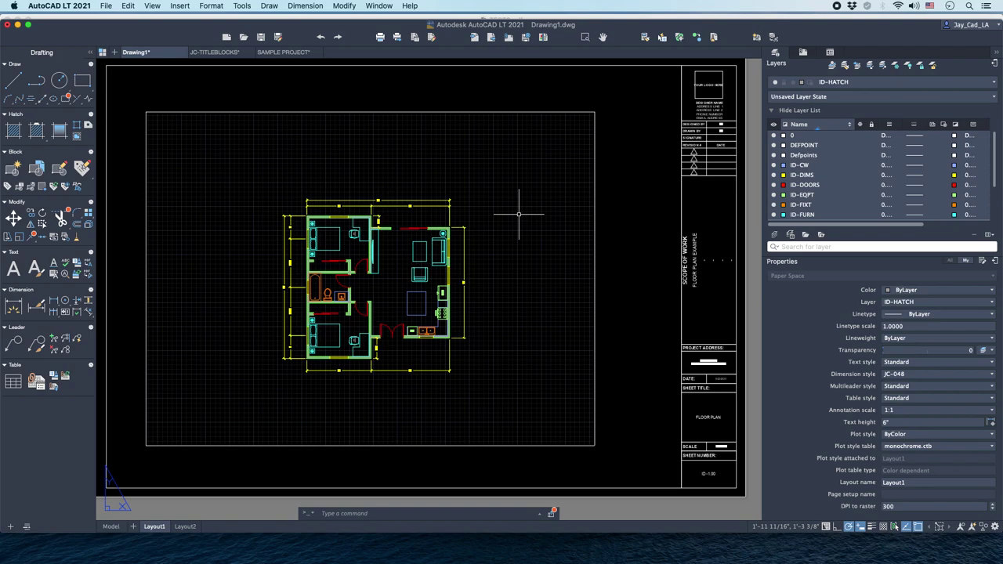
{"action": "scroll", "coordinate": [517, 213], "scroll_direction": "left", "scroll_amount": 2}
{"action": "scroll", "coordinate": [518, 213], "scroll_direction": "up", "scroll_amount": 1}
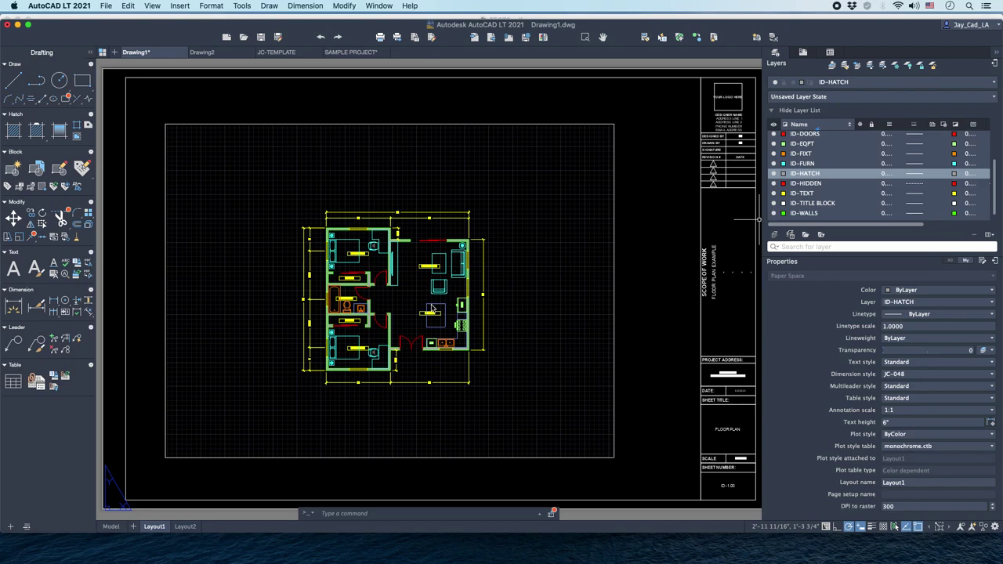
{"action": "left_click", "coordinate": [626, 230]}
{"action": "left_click", "coordinate": [643, 235]}
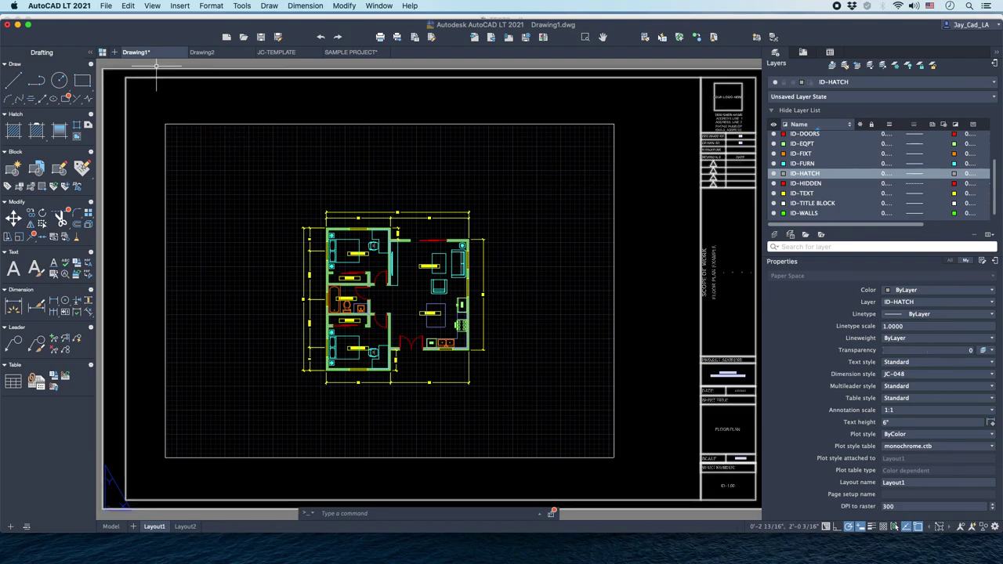
{"action": "left_click", "coordinate": [105, 6]}
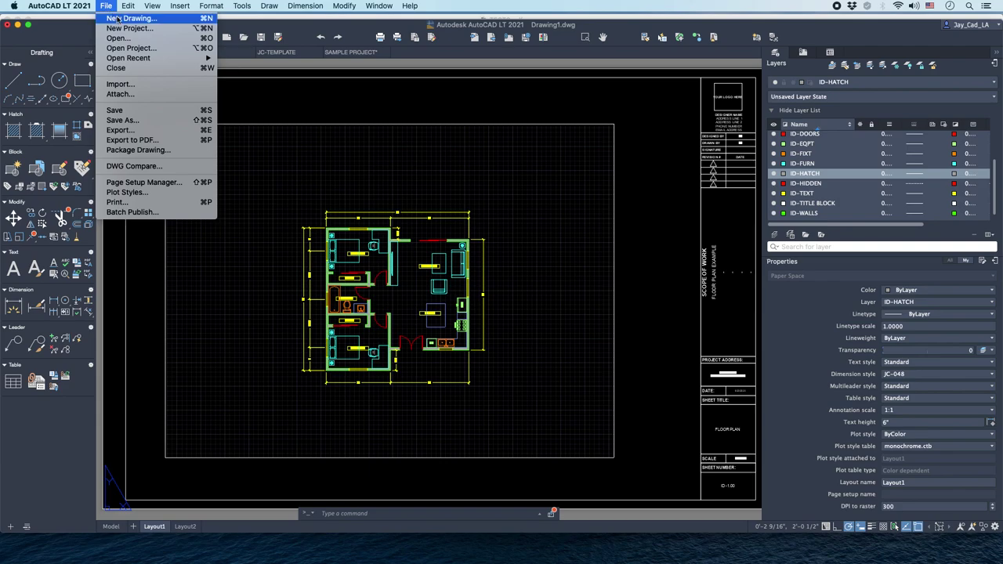
{"action": "left_click", "coordinate": [119, 18]}
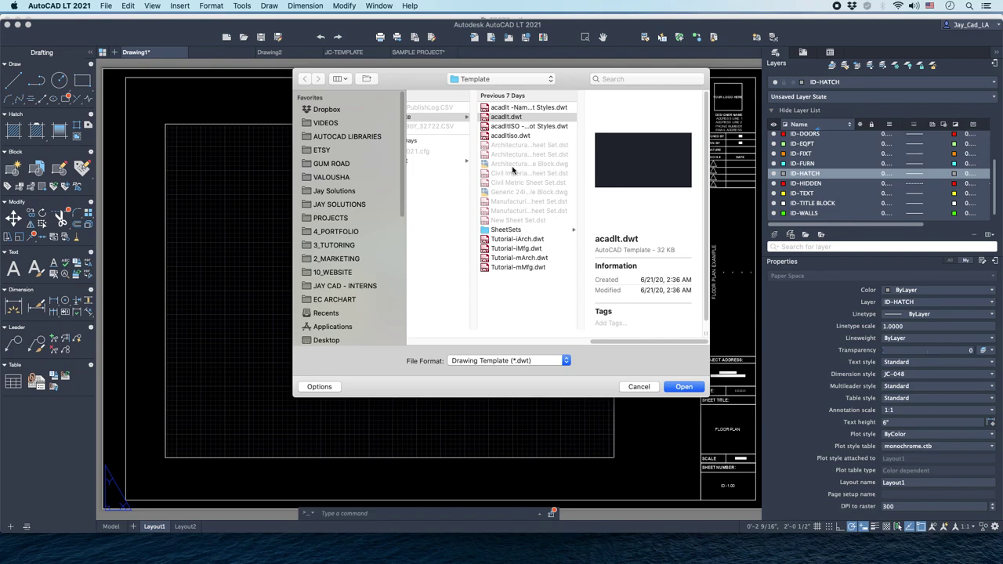
{"action": "left_click", "coordinate": [510, 119]}
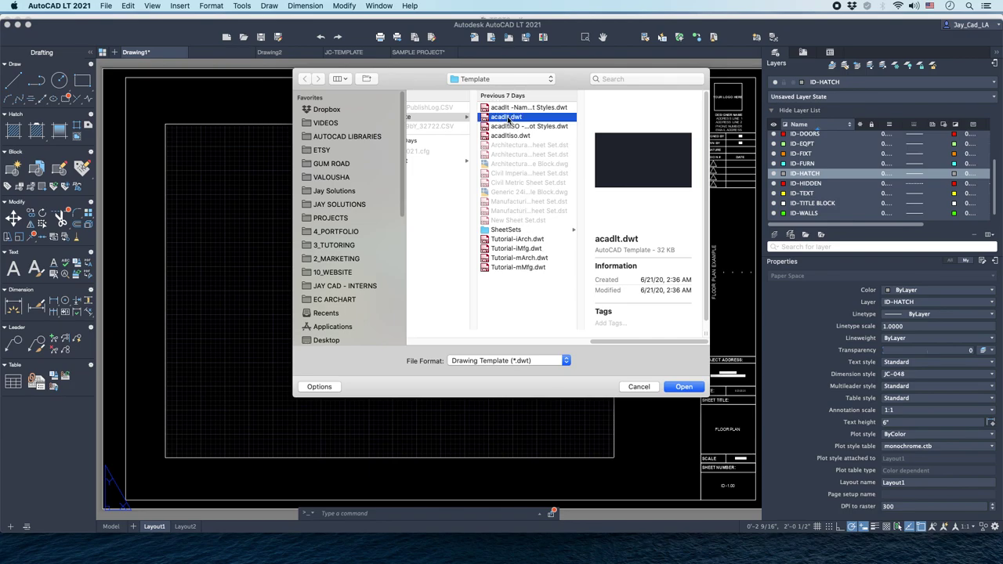
{"action": "left_click", "coordinate": [637, 387]}
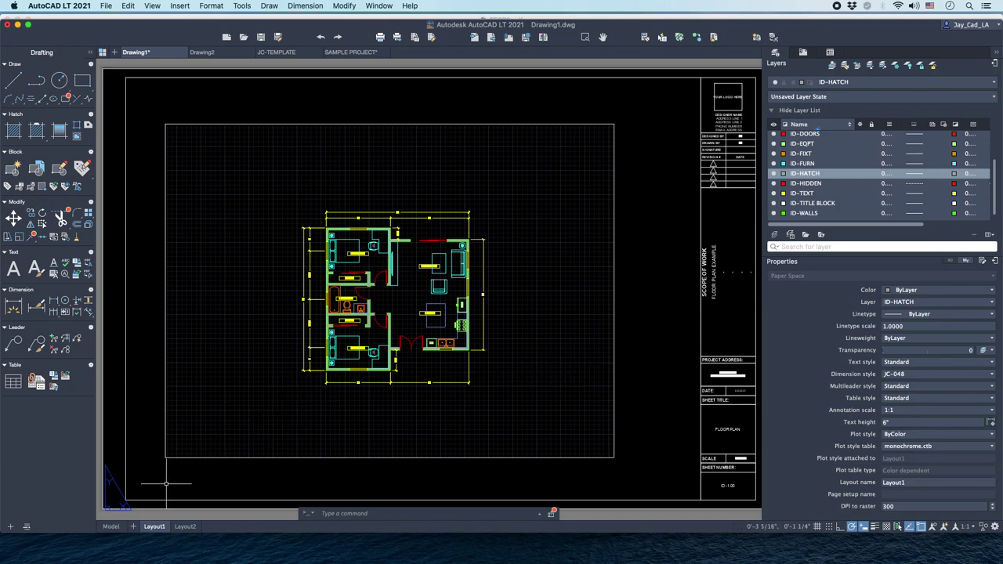
In model space, zoom and pan over the hatched plan, scale-text and dimension samples.
{"action": "left_click", "coordinate": [110, 527]}
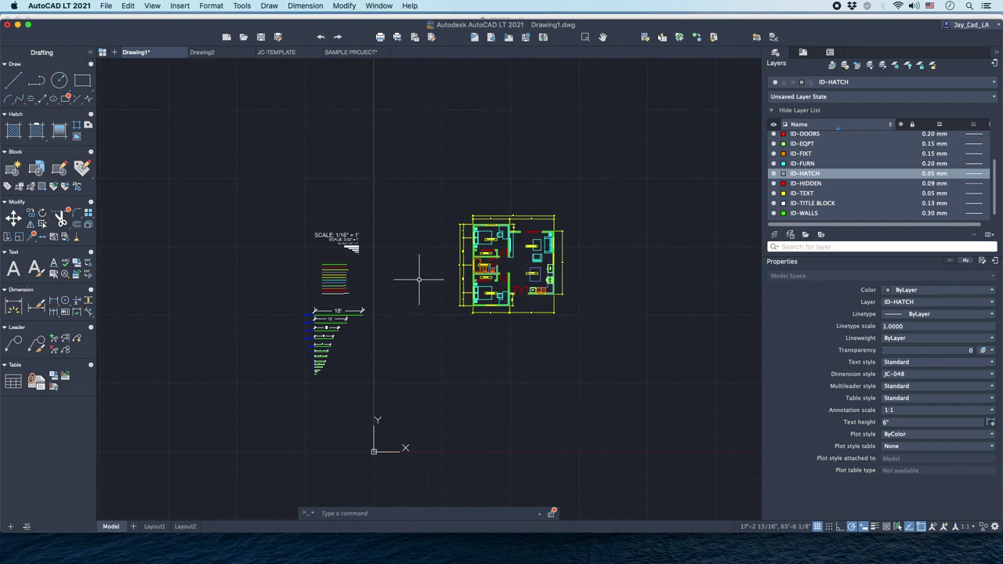
{"action": "scroll", "coordinate": [485, 277], "scroll_direction": "up", "scroll_amount": 2}
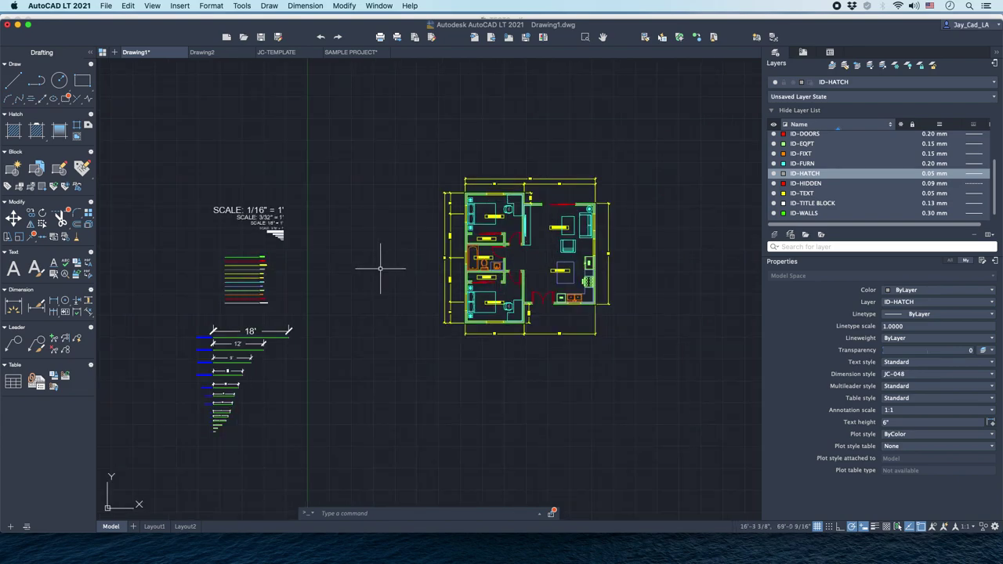
{"action": "scroll", "coordinate": [284, 287], "scroll_direction": "up", "scroll_amount": 2}
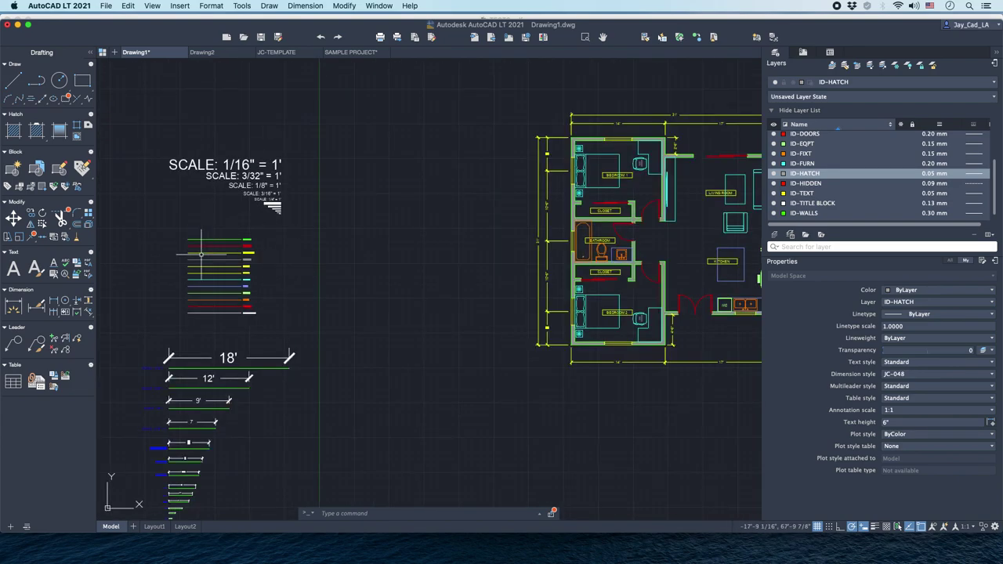
{"action": "middle_click_drag", "start_coordinate": [391, 276], "coordinate": [369, 286]}
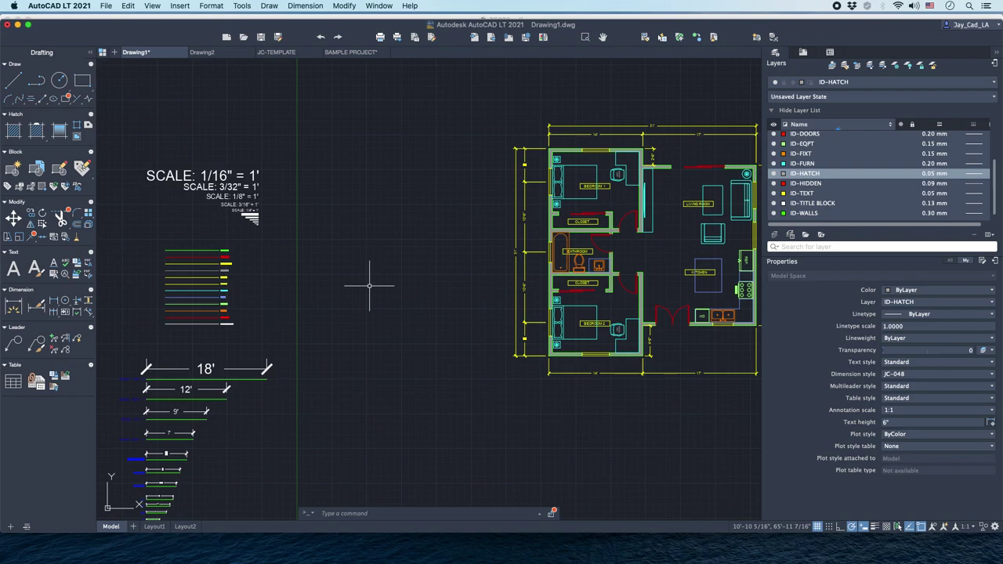
{"action": "middle_click_drag", "start_coordinate": [409, 285], "coordinate": [374, 240]}
{"action": "middle_click_drag", "start_coordinate": [457, 145], "coordinate": [464, 197]}
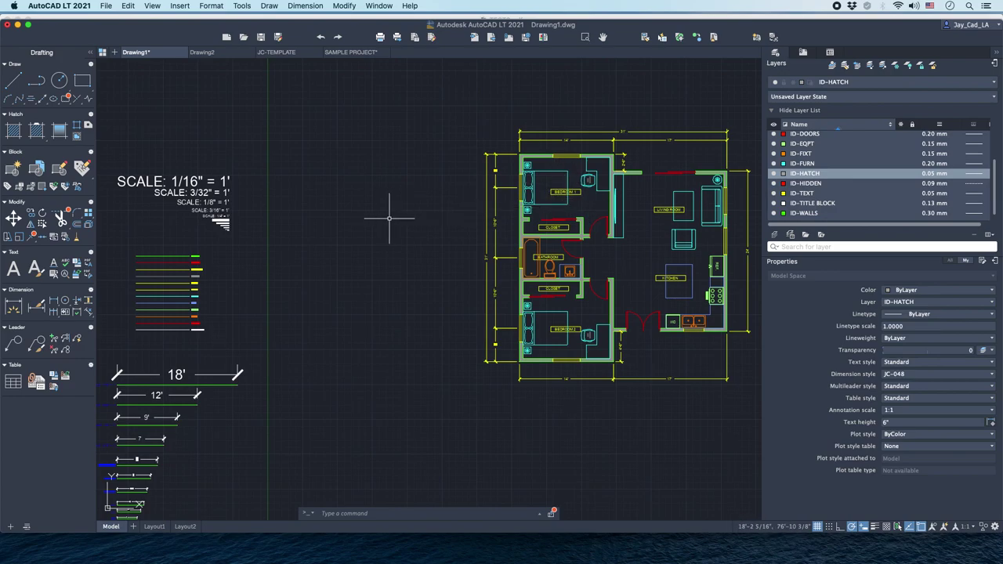
{"action": "mouse_move", "coordinate": [394, 291]}
{"action": "middle_mouse_down"}
{"action": "mouse_move", "coordinate": [387, 207]}
{"action": "mouse_move", "coordinate": [415, 226]}
{"action": "middle_mouse_up"}
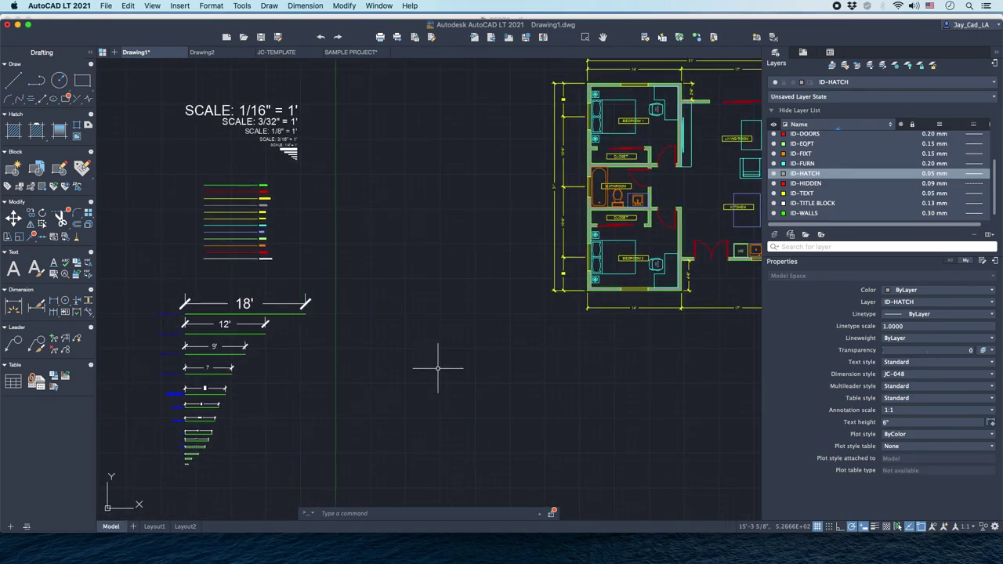
{"action": "middle_click_drag", "start_coordinate": [496, 353], "coordinate": [481, 369]}
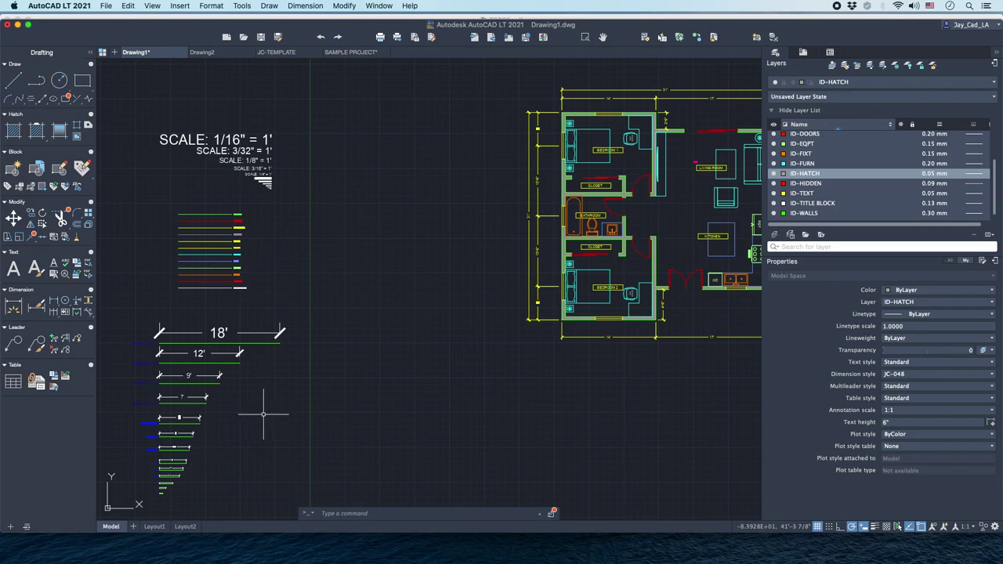
Return to Layout1 and zoom around the sheet to review the hatched floor plan in its title block.
{"action": "left_click", "coordinate": [154, 526]}
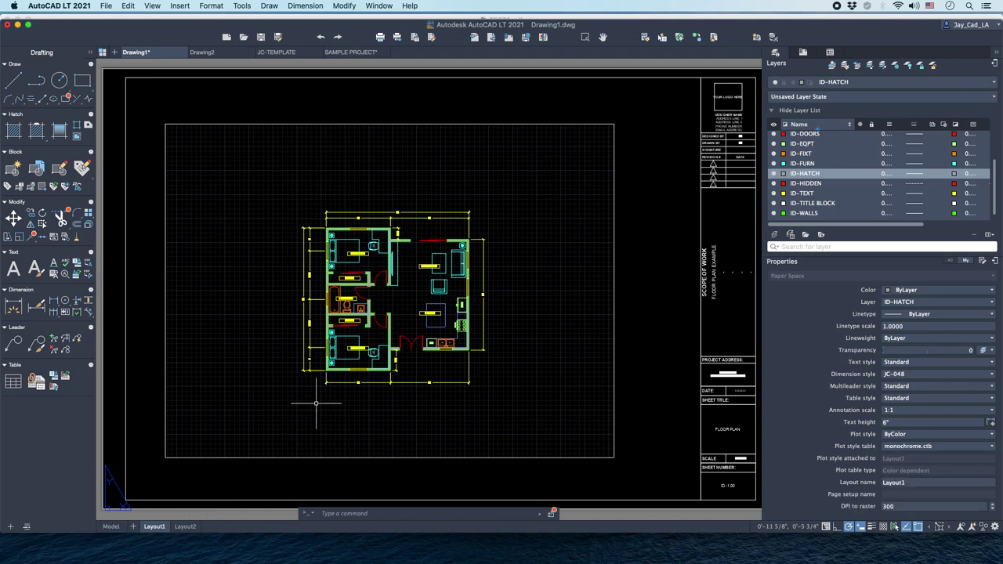
{"action": "scroll", "coordinate": [420, 367], "scroll_direction": "right", "scroll_amount": 2}
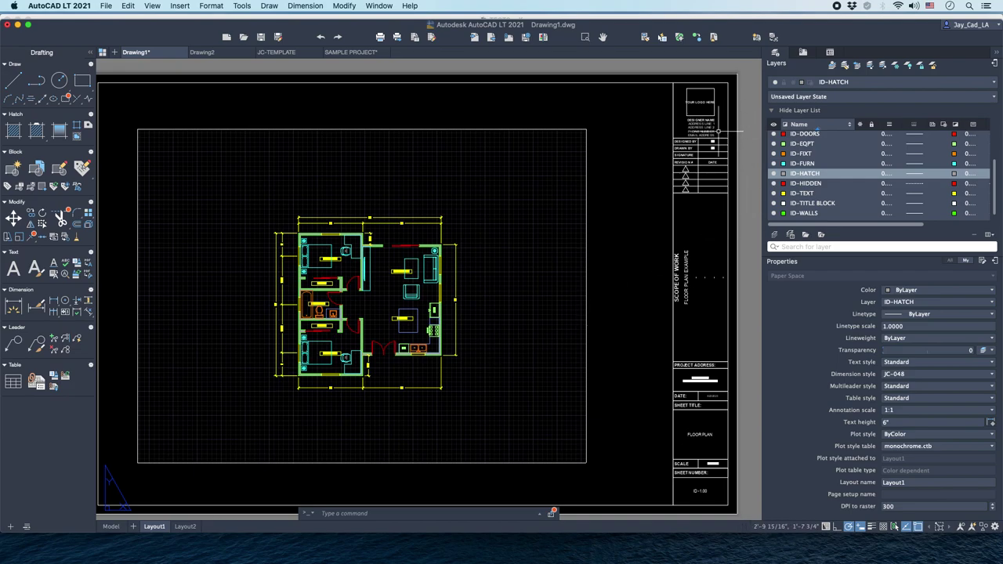
{"action": "scroll", "coordinate": [346, 317], "scroll_direction": "down", "scroll_amount": 2}
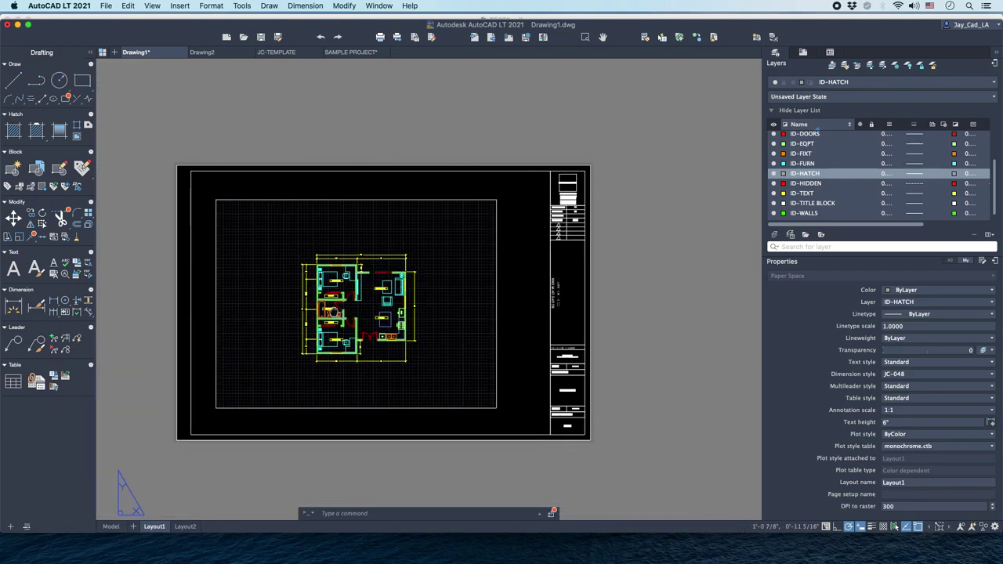
{"action": "scroll", "coordinate": [332, 313], "scroll_direction": "up", "scroll_amount": 2}
{"action": "scroll", "coordinate": [333, 314], "scroll_direction": "down", "scroll_amount": 2}
{"action": "scroll", "coordinate": [321, 306], "scroll_direction": "right", "scroll_amount": 3}
{"action": "scroll", "coordinate": [305, 282], "scroll_direction": "up", "scroll_amount": 2}
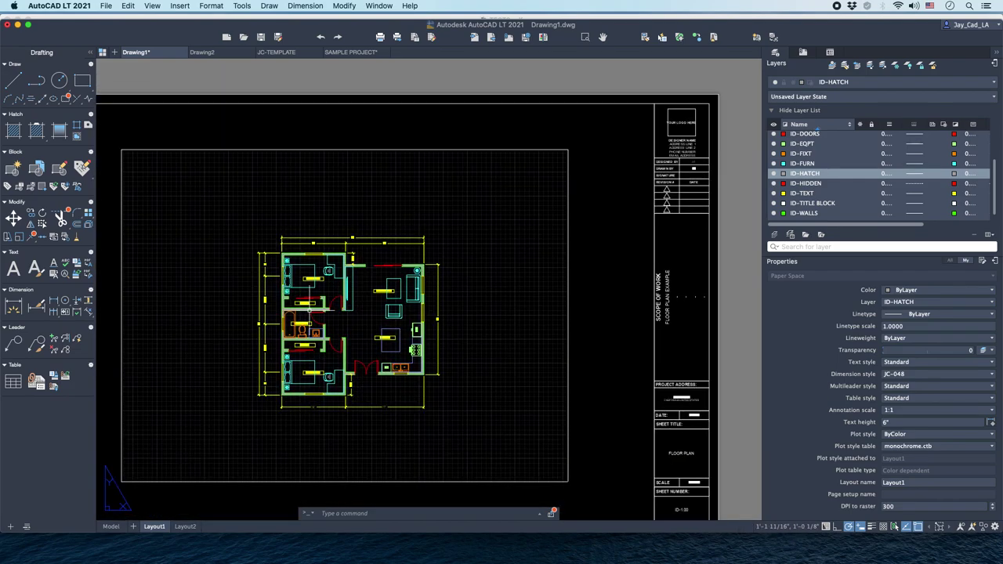
{"action": "scroll", "coordinate": [344, 294], "scroll_direction": "left", "scroll_amount": 3}
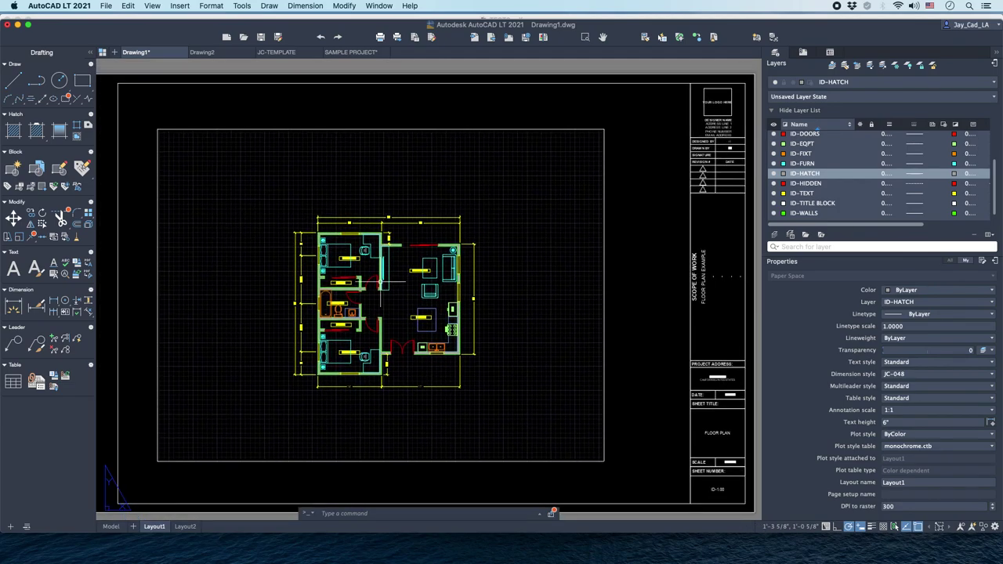
{"action": "scroll", "coordinate": [381, 281], "scroll_direction": "down", "scroll_amount": 1}
{"action": "scroll", "coordinate": [381, 281], "scroll_direction": "left", "scroll_amount": 1}
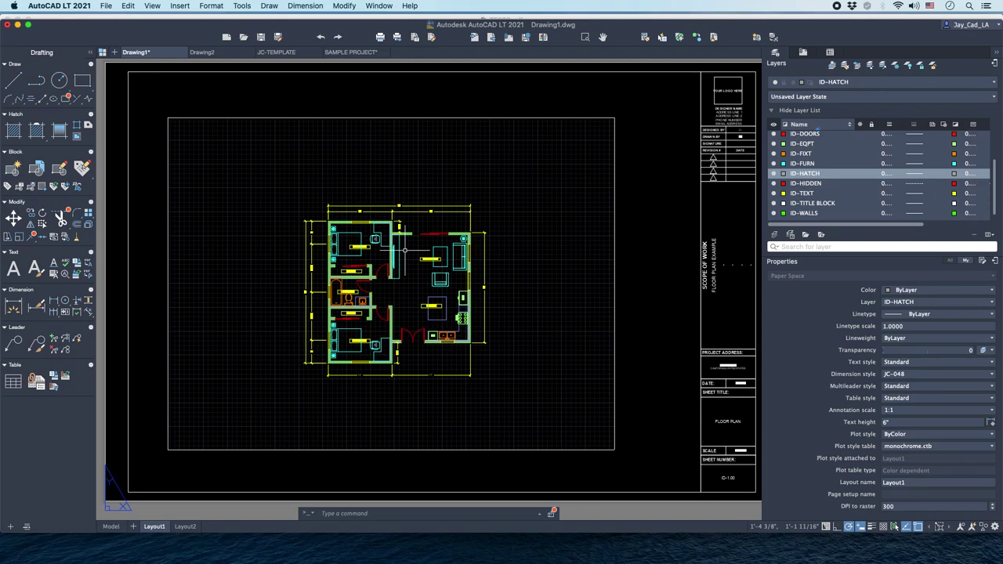
In JC-TEMPLATE, check the 17X11, 36X24, 48X36 and 40X32 layouts, then return to model space.
{"action": "left_click", "coordinate": [278, 52]}
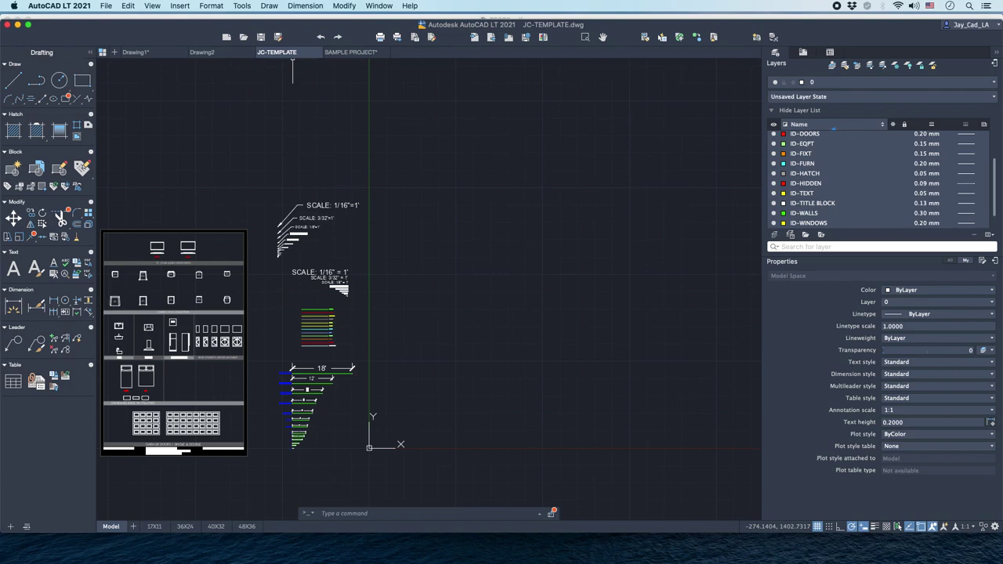
{"action": "middle_click_drag", "start_coordinate": [349, 232], "coordinate": [389, 238]}
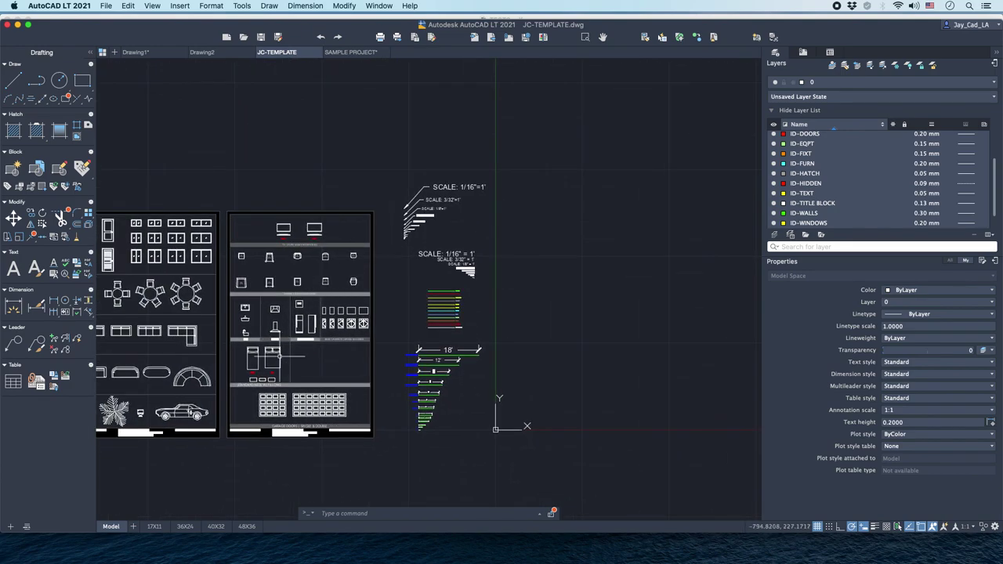
{"action": "left_click", "coordinate": [154, 527]}
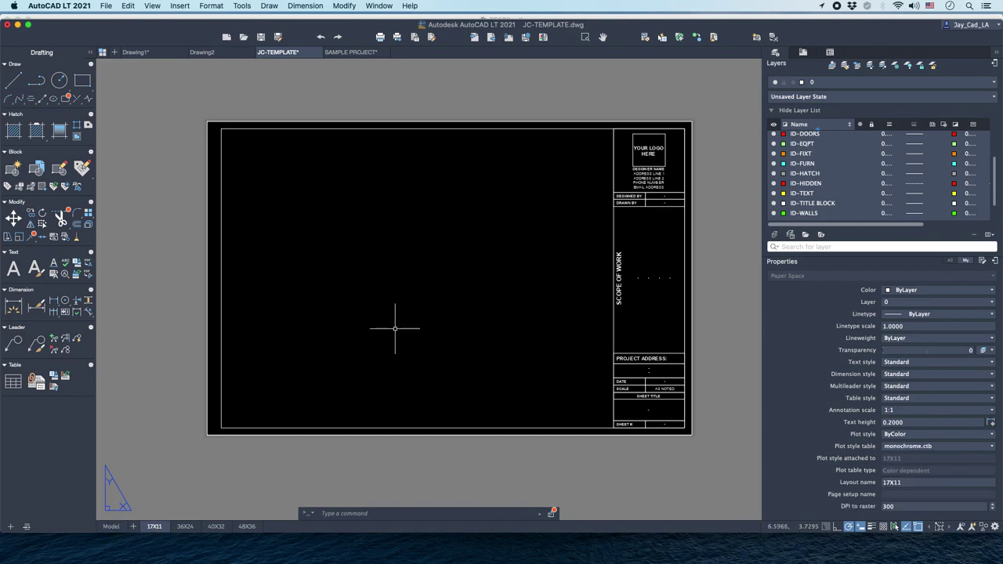
{"action": "left_click", "coordinate": [194, 529]}
{"action": "left_click", "coordinate": [247, 527]}
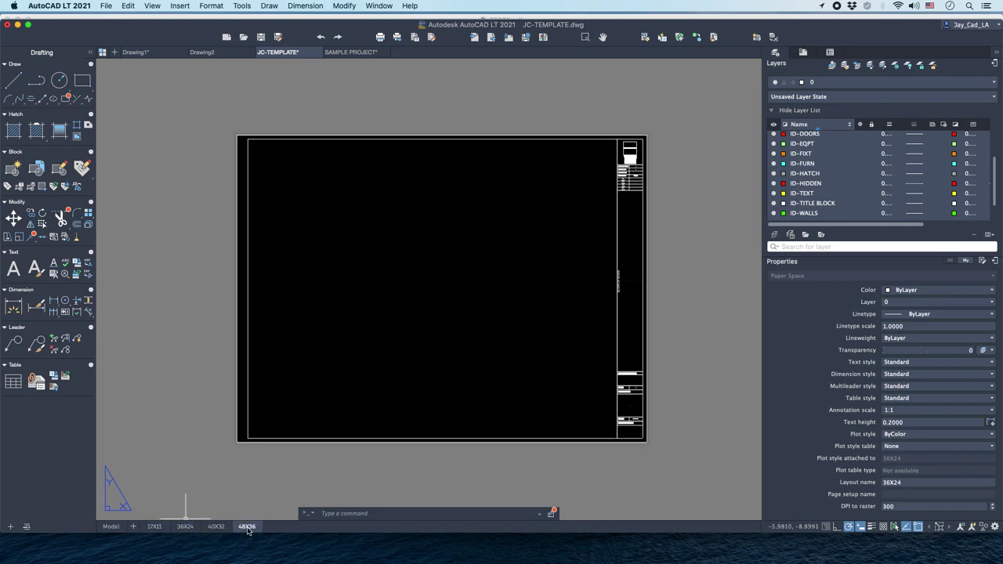
{"action": "left_click", "coordinate": [216, 526]}
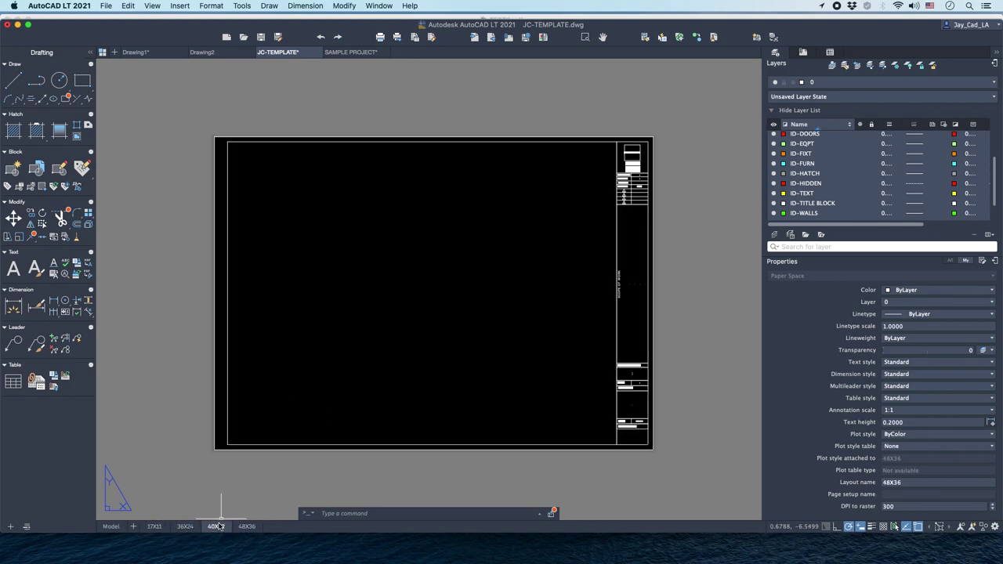
{"action": "left_click", "coordinate": [182, 531]}
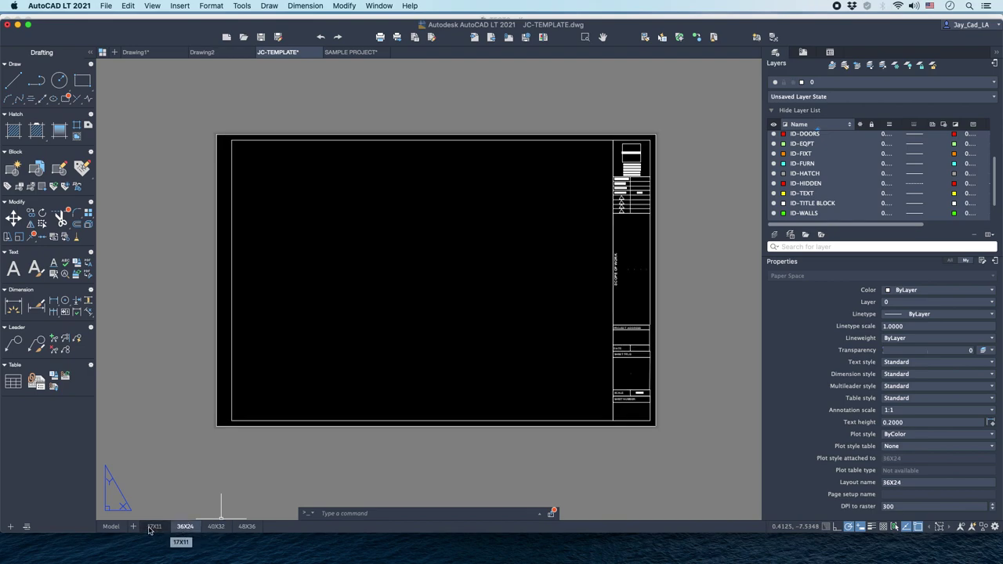
{"action": "left_click", "coordinate": [111, 526]}
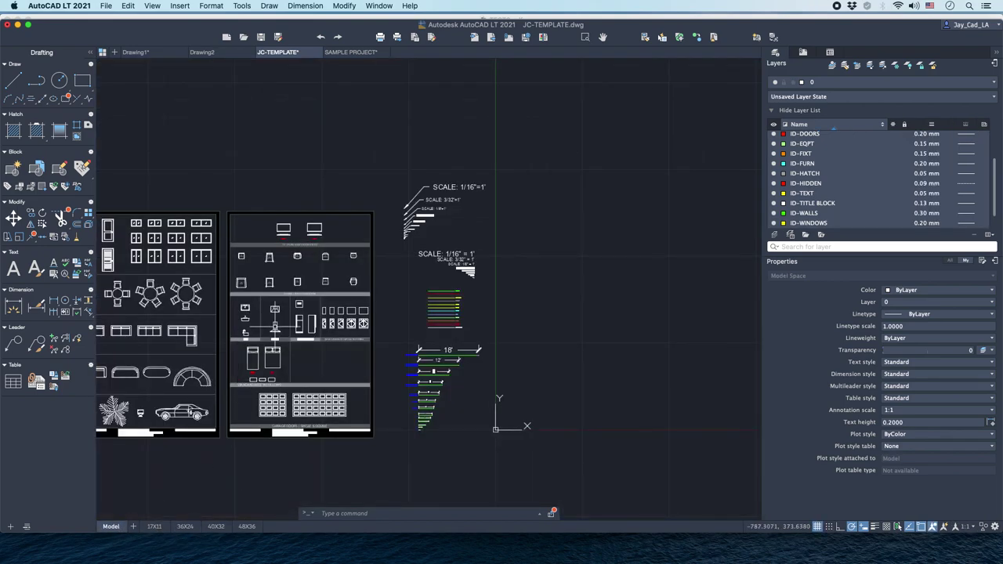
Pan and zoom around model space to inspect the furniture and fixture block sheets and SCALE annotations.
{"action": "middle_click_drag", "start_coordinate": [274, 326], "coordinate": [340, 300]}
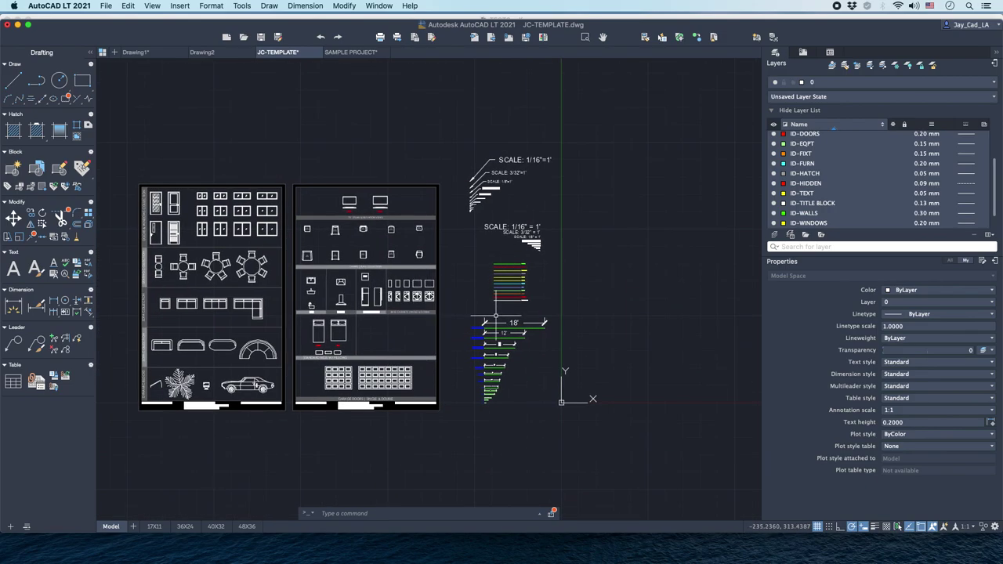
{"action": "scroll", "coordinate": [549, 249], "scroll_direction": "up", "scroll_amount": 3}
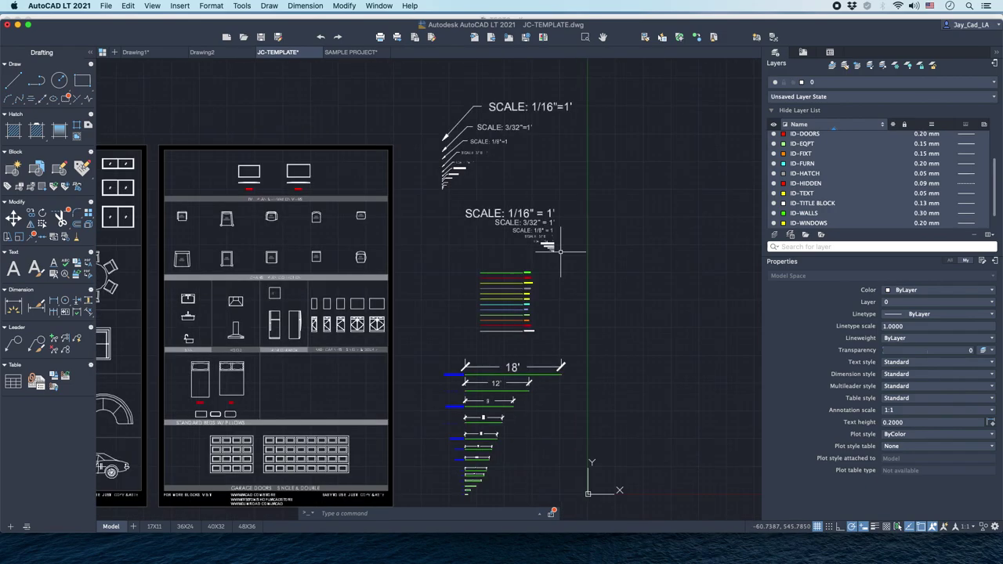
{"action": "scroll", "coordinate": [559, 251], "scroll_direction": "up", "scroll_amount": 3}
{"action": "middle_click_drag", "start_coordinate": [542, 264], "coordinate": [531, 197]}
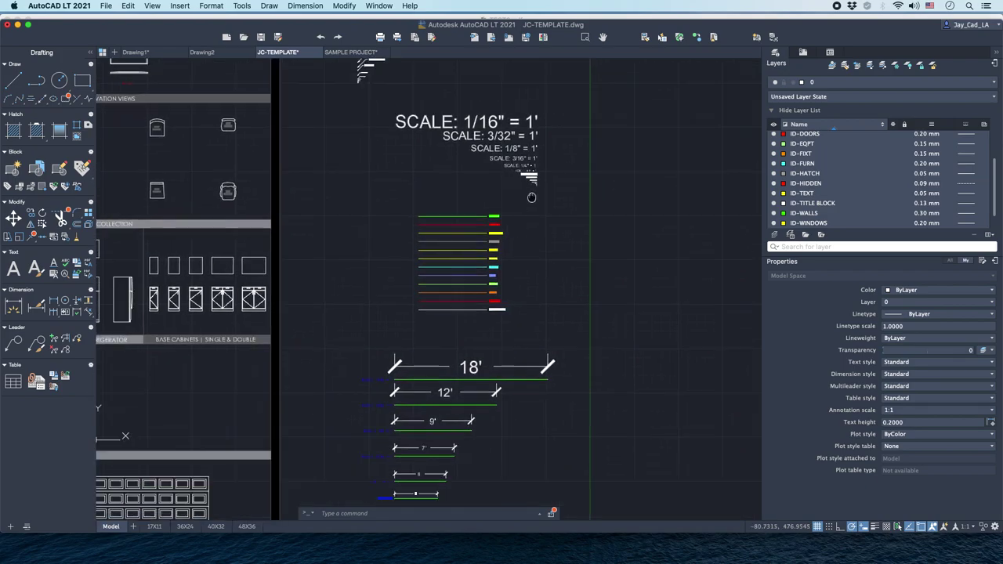
{"action": "scroll", "coordinate": [531, 197], "scroll_direction": "down", "scroll_amount": 1}
{"action": "scroll", "coordinate": [414, 378], "scroll_direction": "down", "scroll_amount": 2}
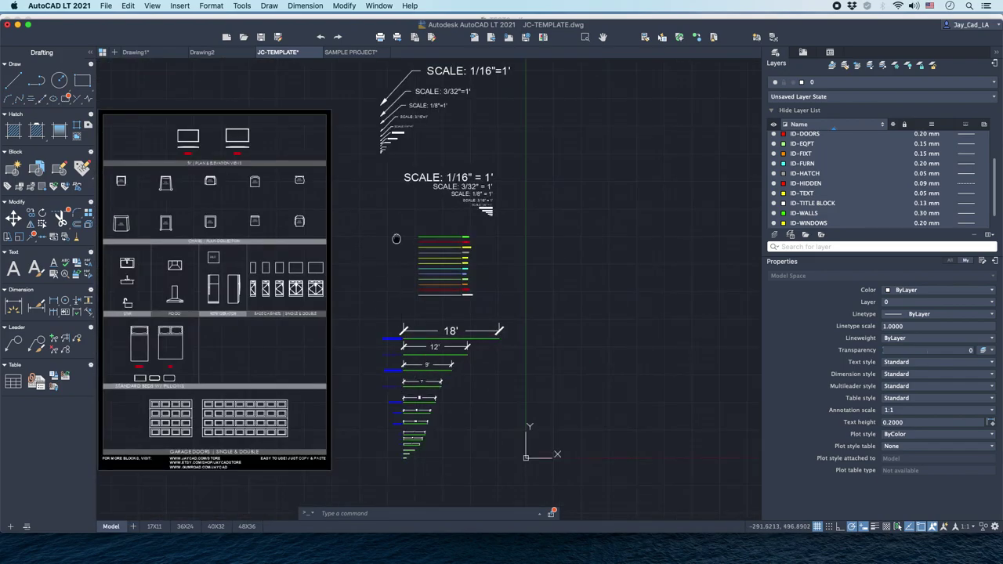
{"action": "scroll", "coordinate": [413, 47], "scroll_direction": "up", "scroll_amount": 5}
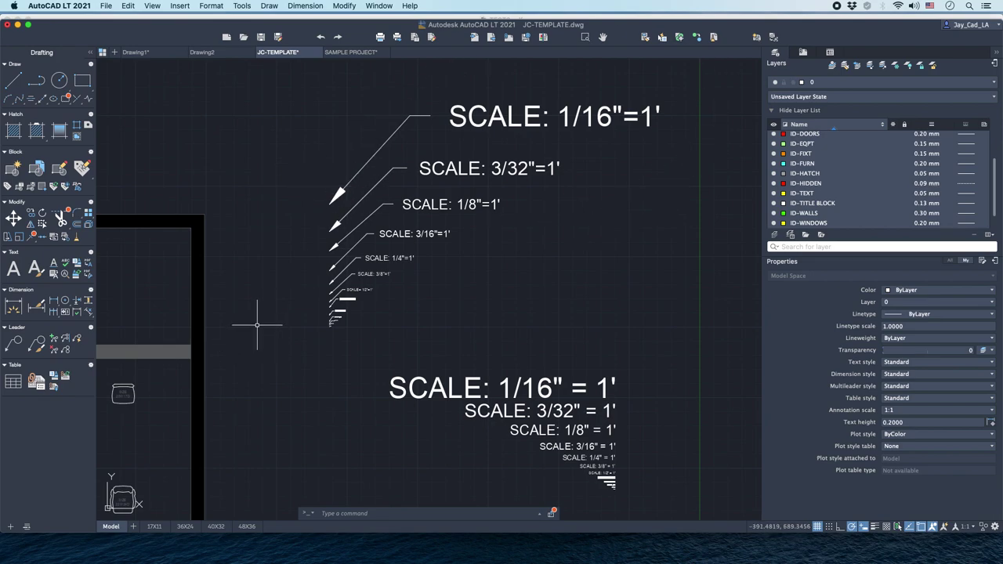
{"action": "scroll", "coordinate": [466, 280], "scroll_direction": "right", "scroll_amount": 2}
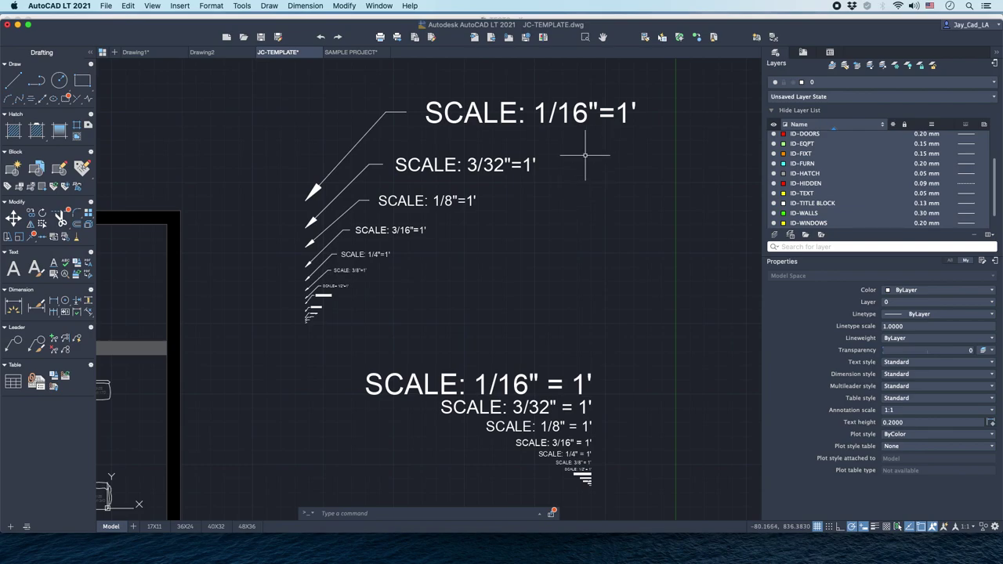
{"action": "scroll", "coordinate": [548, 164], "scroll_direction": "down", "scroll_amount": 3}
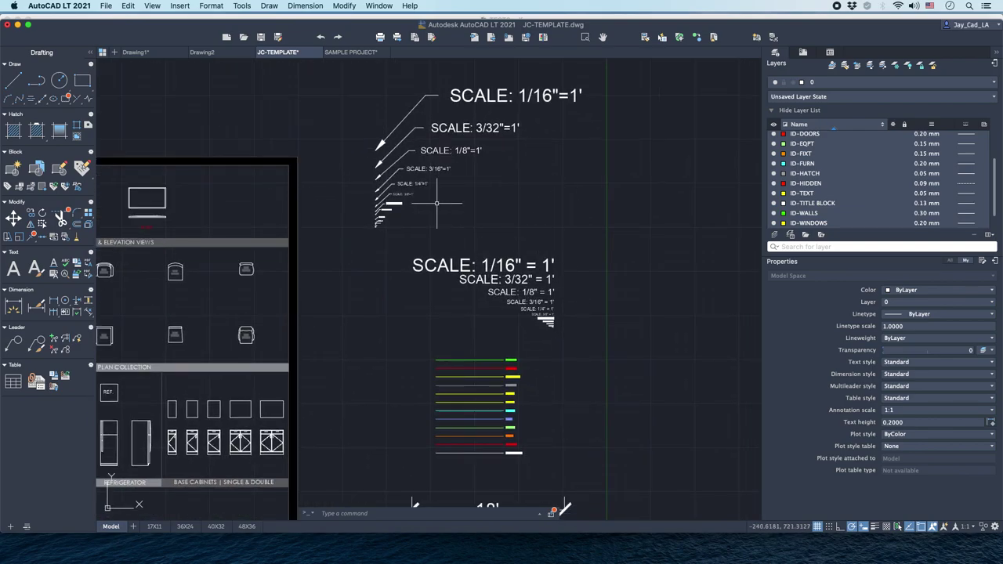
{"action": "scroll", "coordinate": [486, 110], "scroll_direction": "up", "scroll_amount": 4}
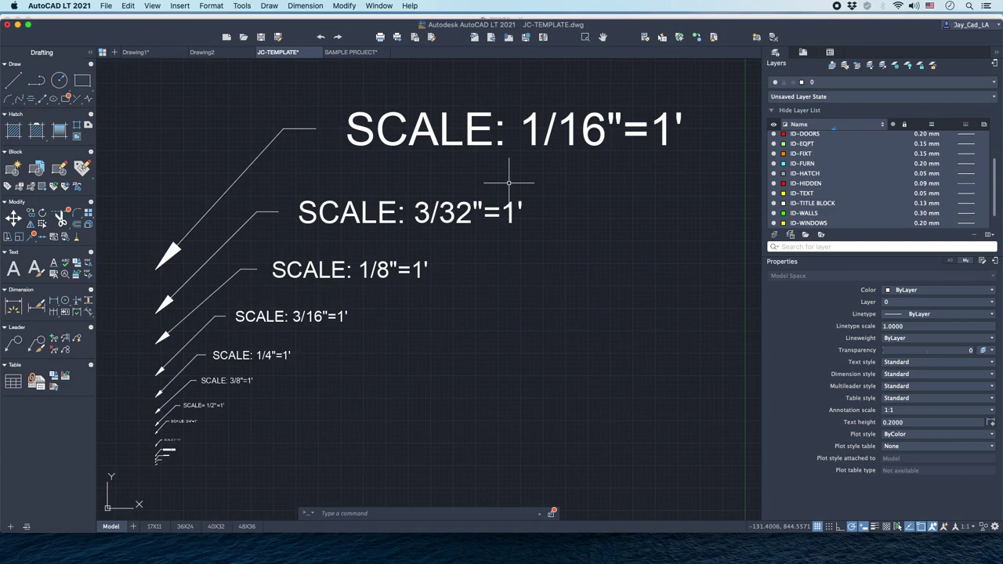
{"action": "scroll", "coordinate": [509, 182], "scroll_direction": "down", "scroll_amount": 10}
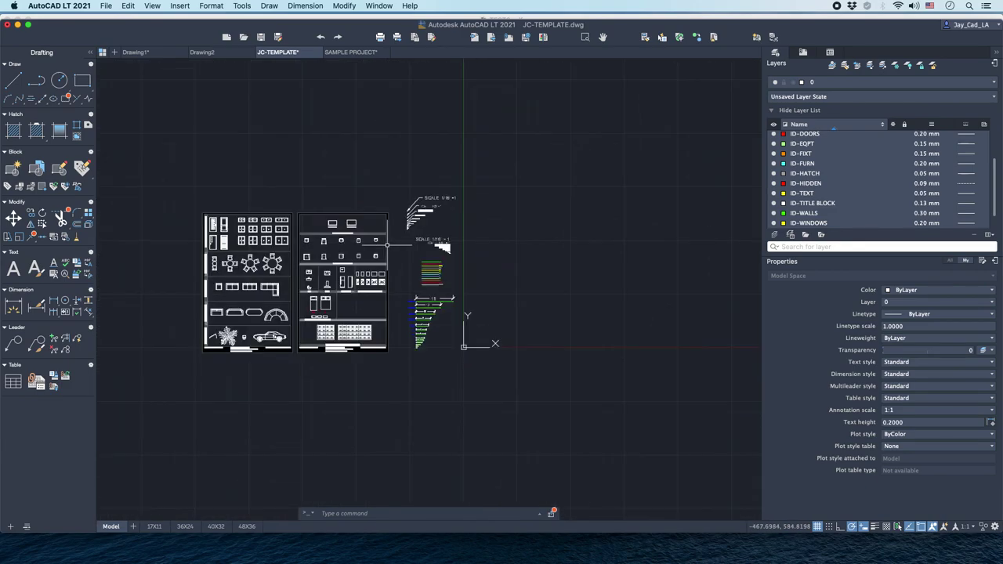
{"action": "scroll", "coordinate": [387, 244], "scroll_direction": "up", "scroll_amount": 8}
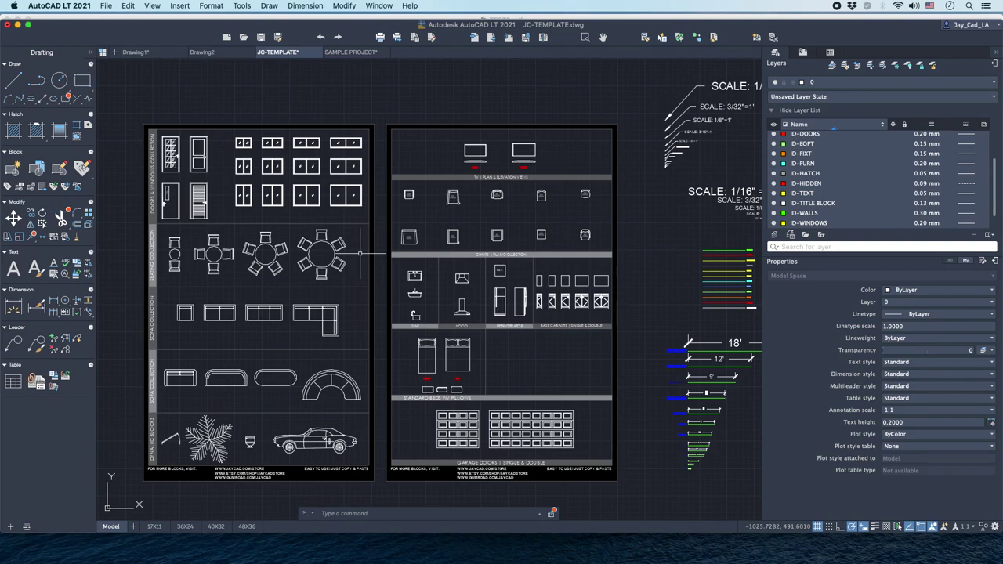
{"action": "scroll", "coordinate": [360, 253], "scroll_direction": "down", "scroll_amount": 5}
{"action": "middle_click_drag", "start_coordinate": [673, 258], "coordinate": [477, 263]}
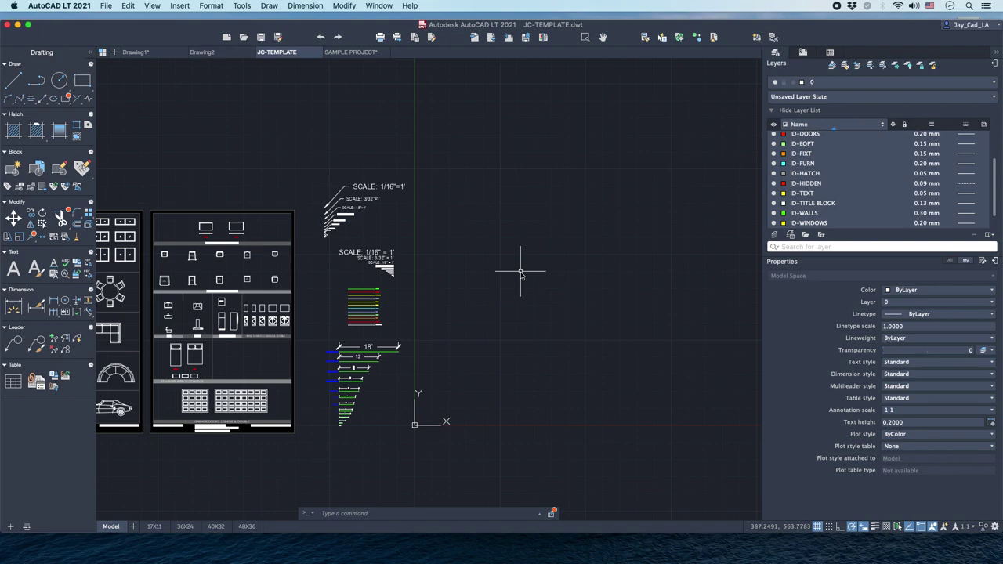
Create Drawing3 from the File menu's New Drawing command using the JC-TEMPLATE.dwt template.
{"action": "left_click", "coordinate": [107, 7]}
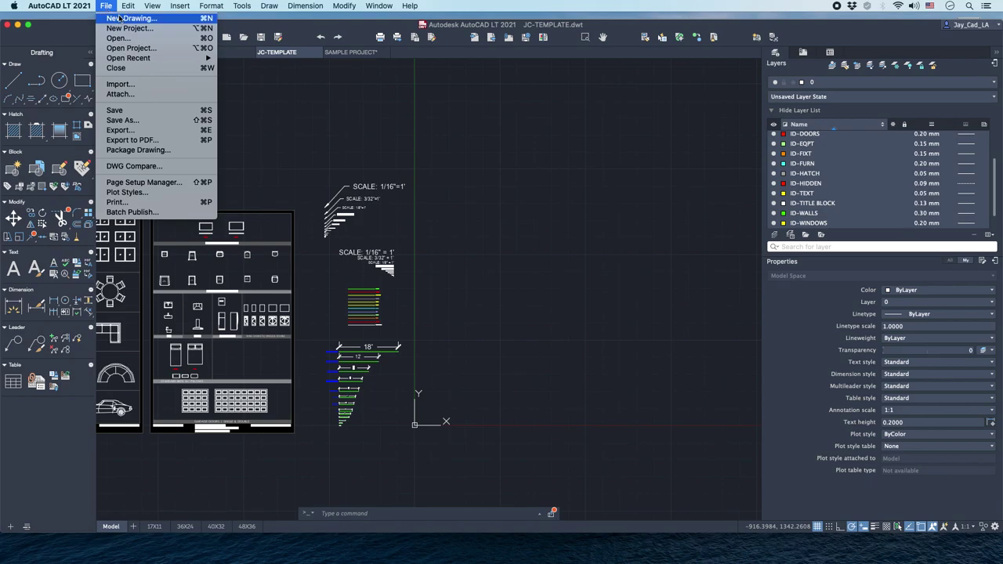
{"action": "left_click", "coordinate": [118, 17]}
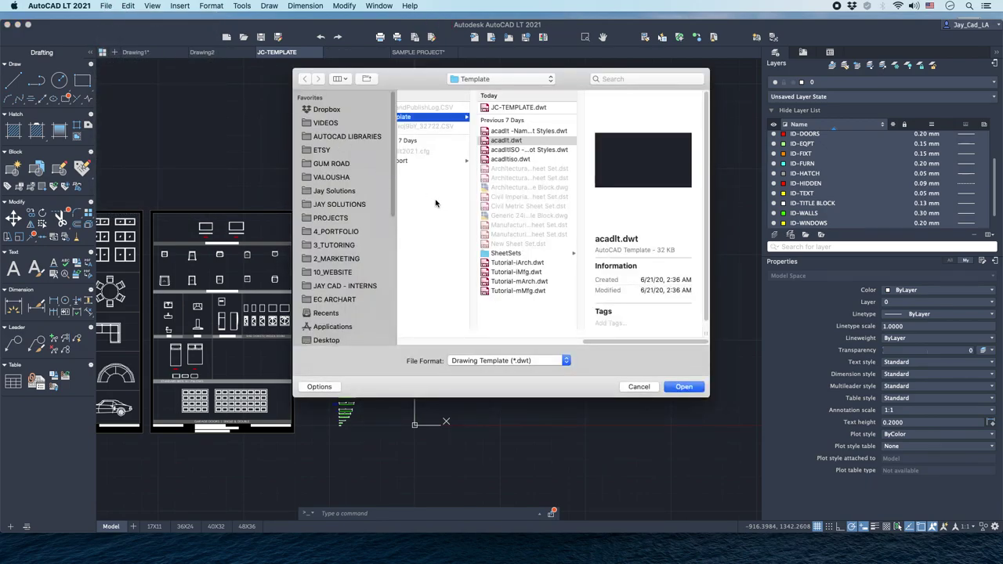
{"action": "left_click", "coordinate": [517, 109]}
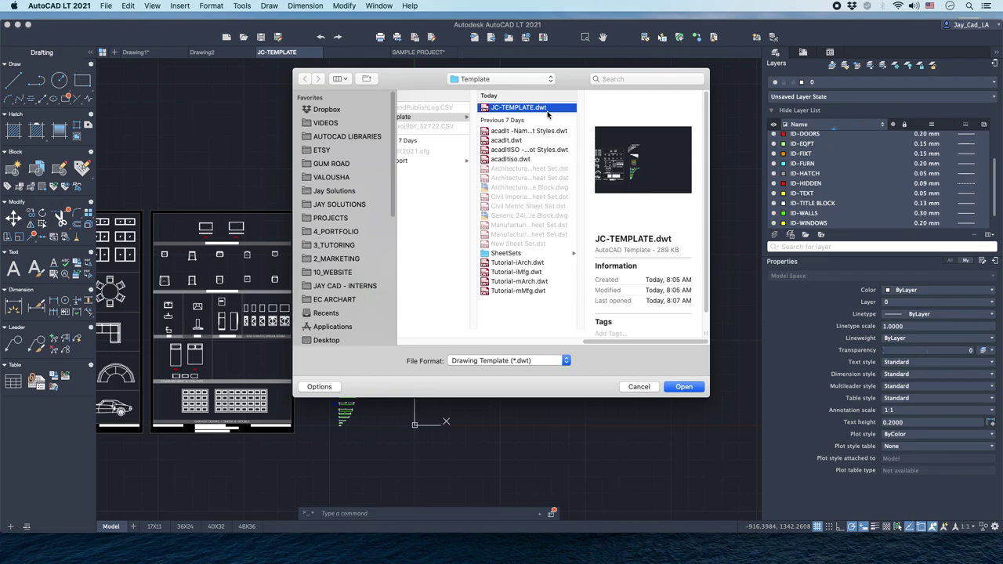
{"action": "left_click", "coordinate": [684, 387]}
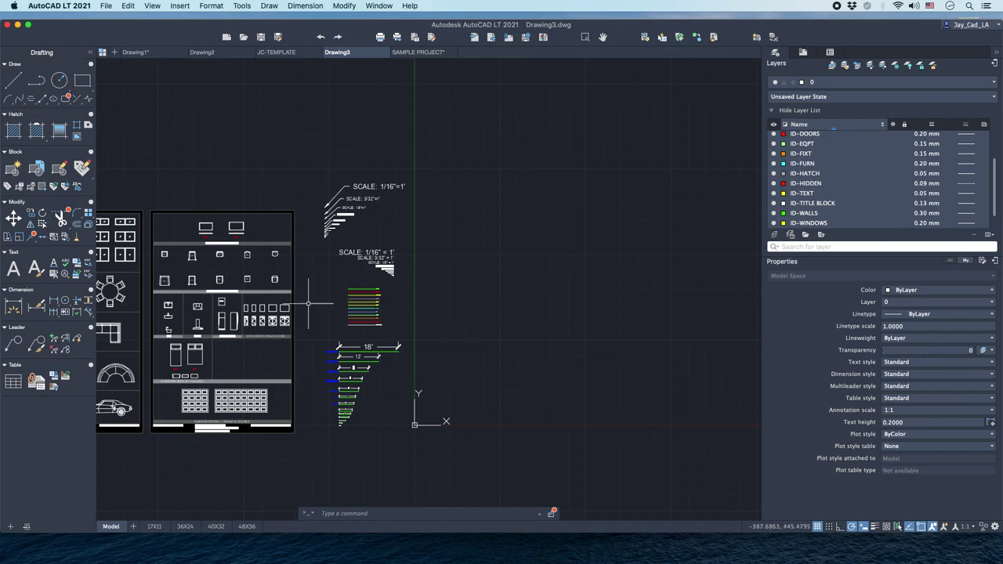
In Drawing3, check the inherited 36X24, 40X32 and 48X36 title-block layouts.
{"action": "middle_click_drag", "start_coordinate": [365, 307], "coordinate": [429, 307]}
{"action": "scroll", "coordinate": [862, 176], "scroll_direction": "up", "scroll_amount": 3}
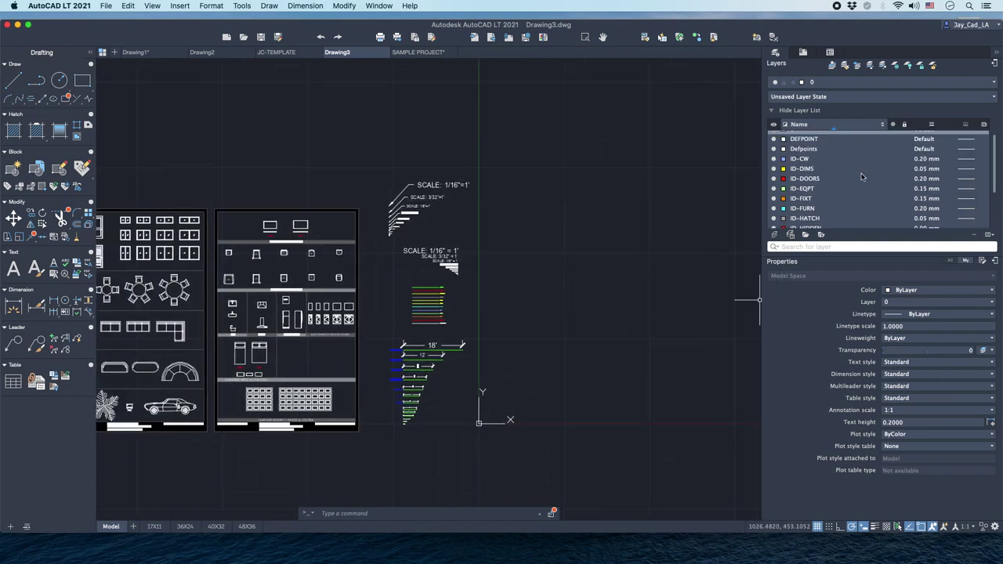
{"action": "left_click", "coordinate": [185, 525]}
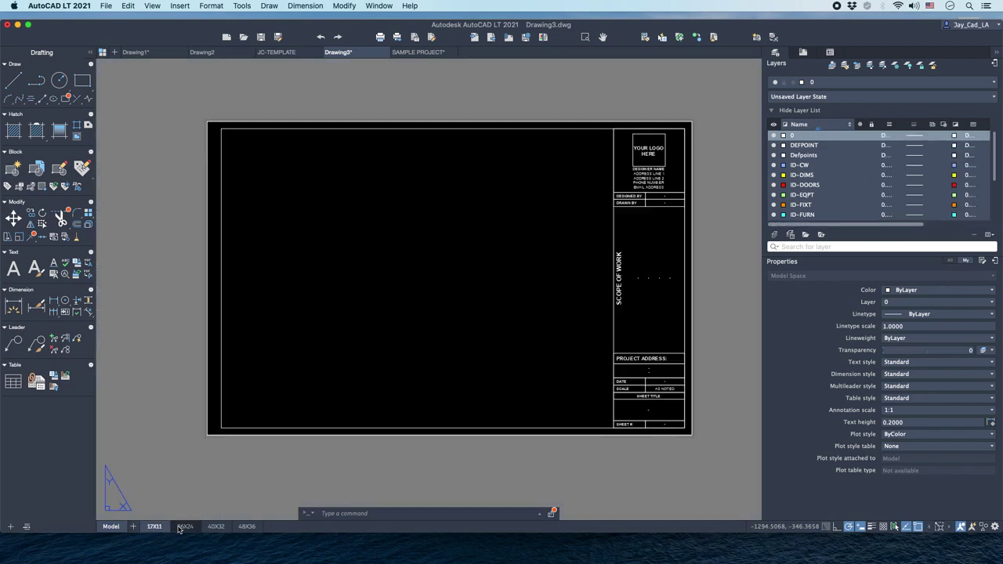
{"action": "left_click", "coordinate": [215, 526]}
{"action": "left_click", "coordinate": [246, 525]}
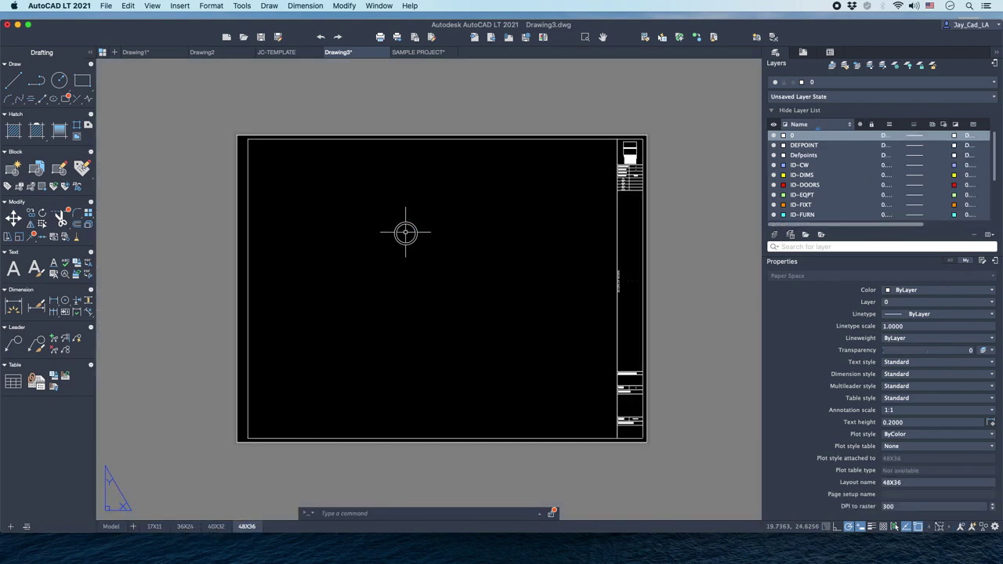
Create Drawing4 from JC-TEMPLATE.dwt, then switch between the Drawing3 and Drawing4 documents.
{"action": "left_click", "coordinate": [106, 6]}
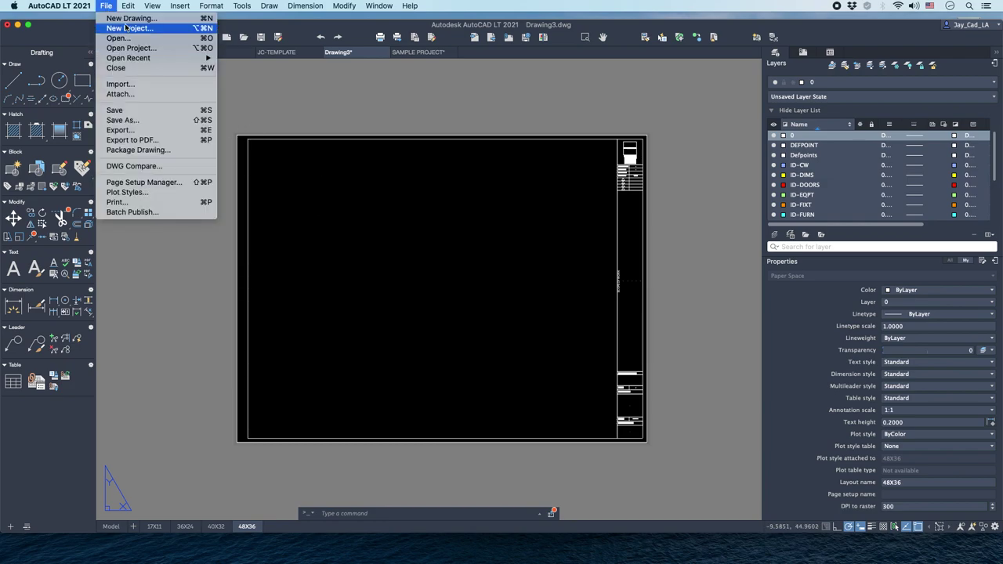
{"action": "left_click", "coordinate": [127, 17]}
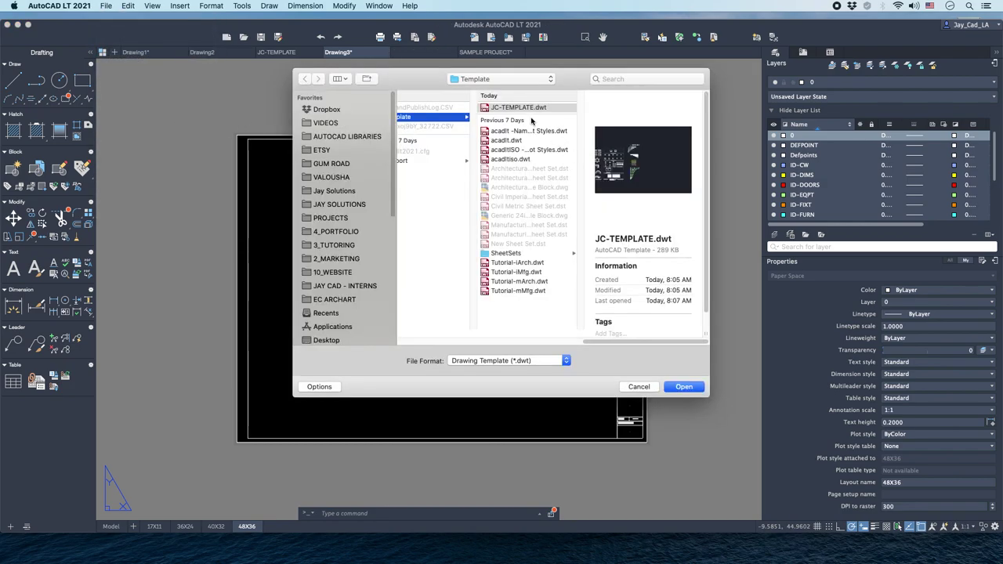
{"action": "left_click", "coordinate": [523, 107]}
{"action": "left_click", "coordinate": [680, 386]}
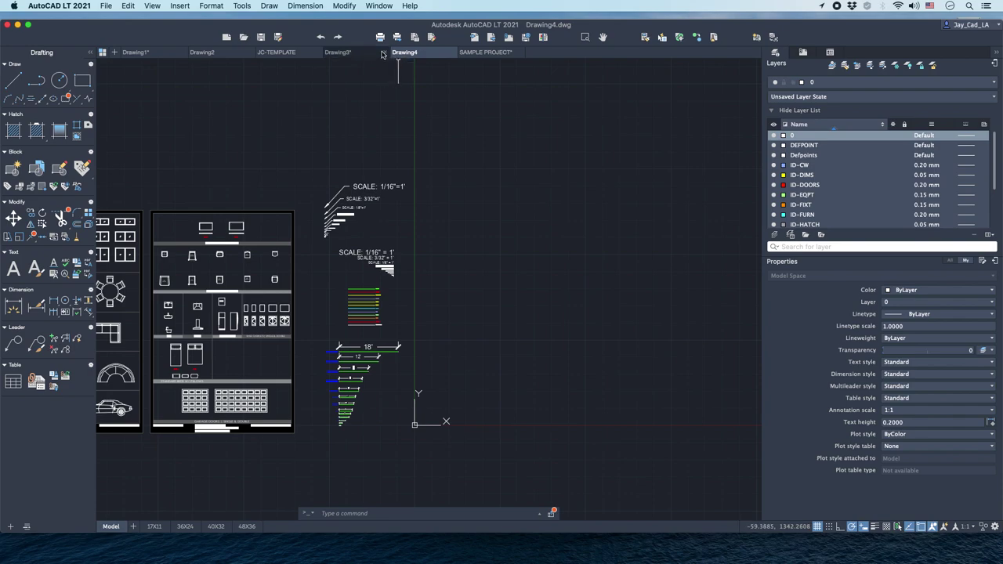
{"action": "left_click", "coordinate": [353, 56]}
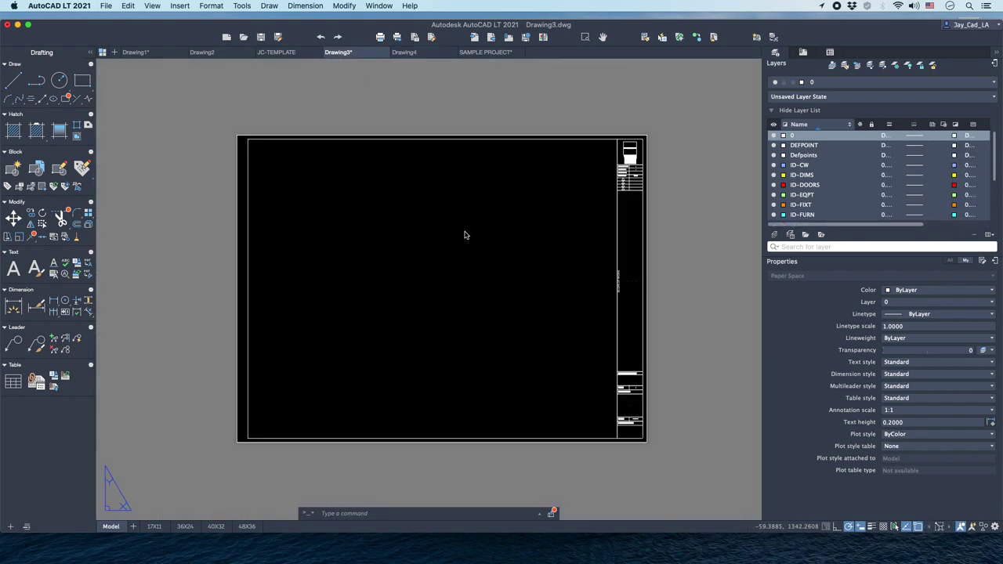
{"action": "key", "text": "ctrl+Tab"}
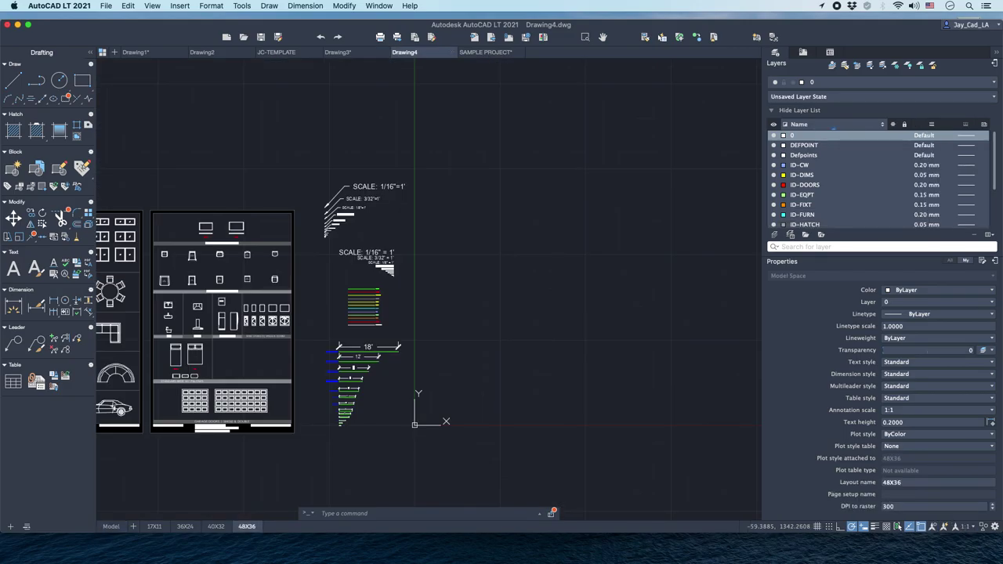